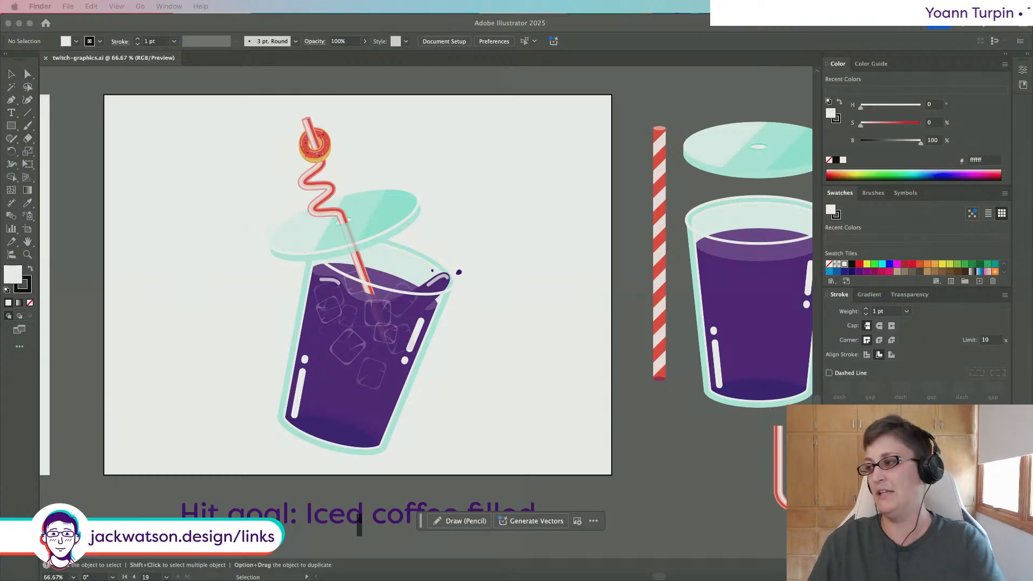
# Step: Look over the Twitch alert artboards and the alert notes sheet, from the follower donuts to the iced coffee goal
pyautogui.scroll(-3, 454, 237)
pyautogui.hscroll(-5, 454, 237)
pyautogui.scroll(2, 454, 237)
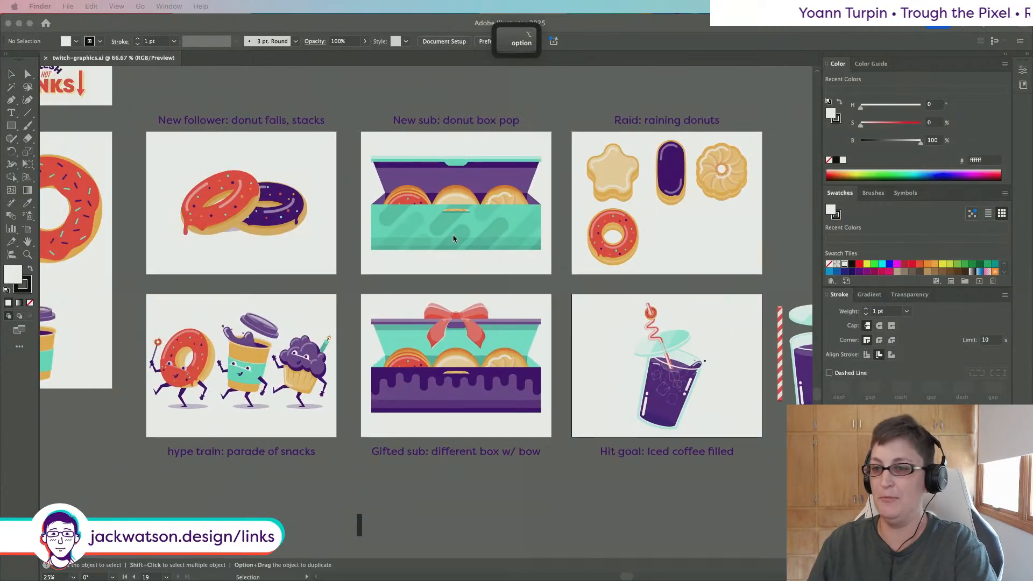
pyautogui.hscroll(2, 454, 236)
pyautogui.hscroll(-2, 453, 236)
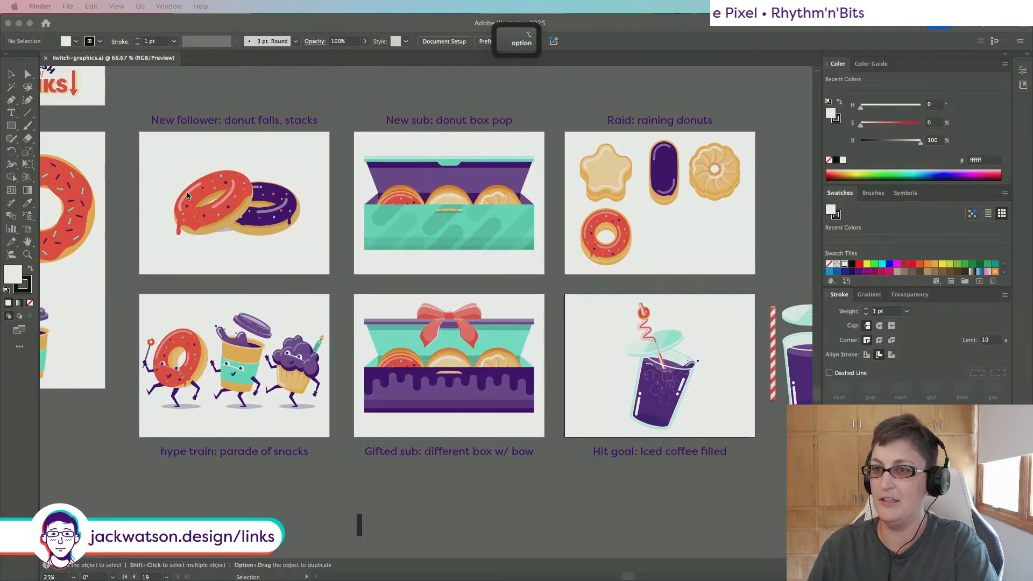
pyautogui.scroll(1, 189, 196)
pyautogui.hscroll(5, 188, 196)
pyautogui.scroll(-1, 202, 197)
pyautogui.hscroll(-9, 202, 197)
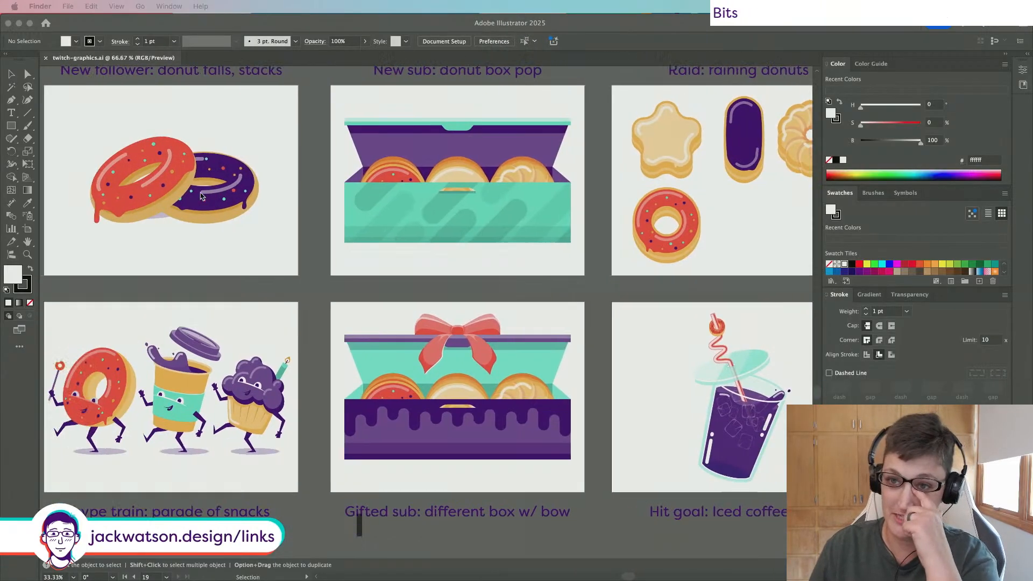
pyautogui.hscroll(-10, 200, 196)
pyautogui.hscroll(2, 201, 196)
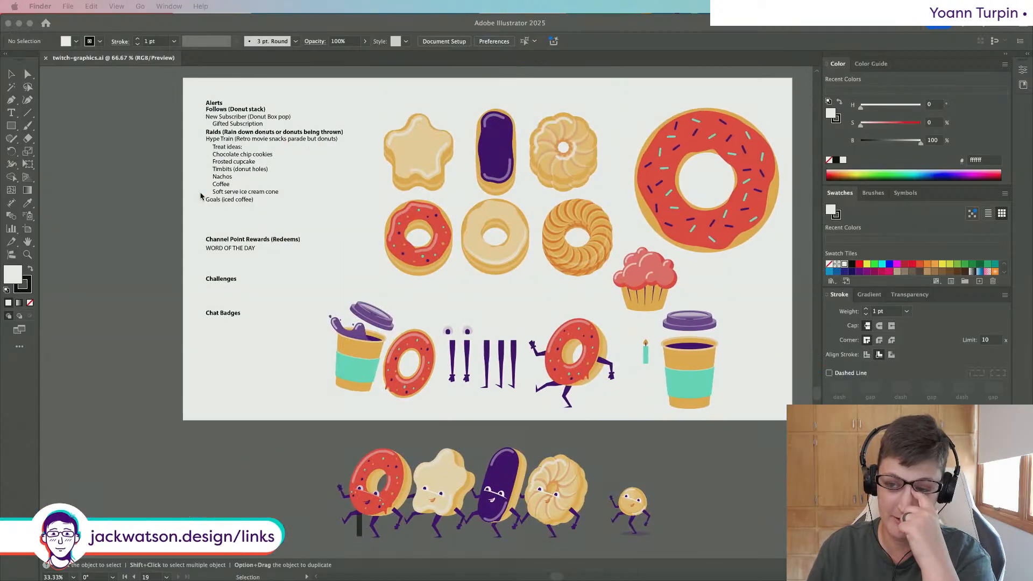
pyautogui.hscroll(10, 200, 196)
pyautogui.scroll(1, 201, 196)
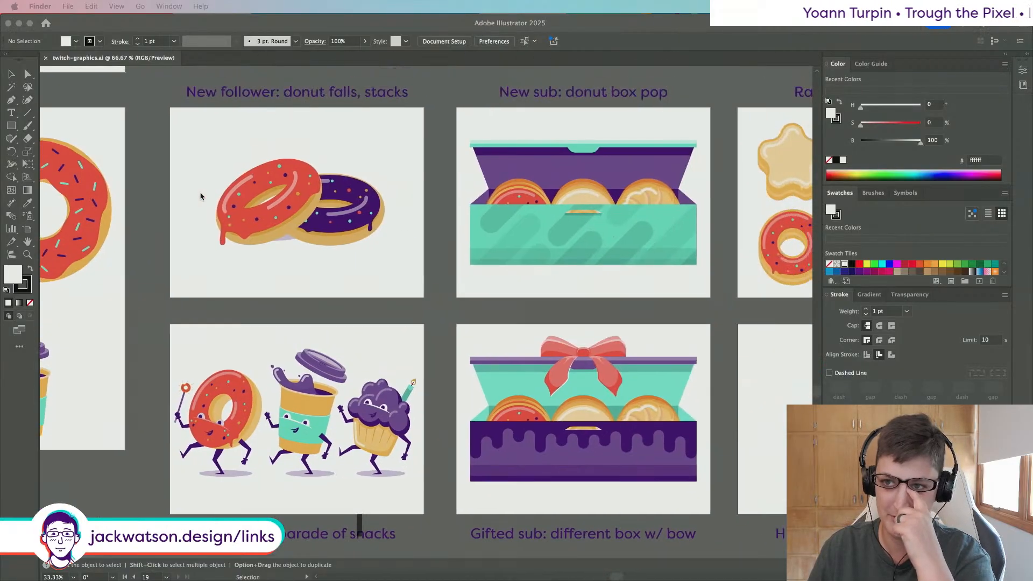
pyautogui.hscroll(2, 200, 196)
pyautogui.hscroll(1, 201, 197)
pyautogui.scroll(1, 200, 196)
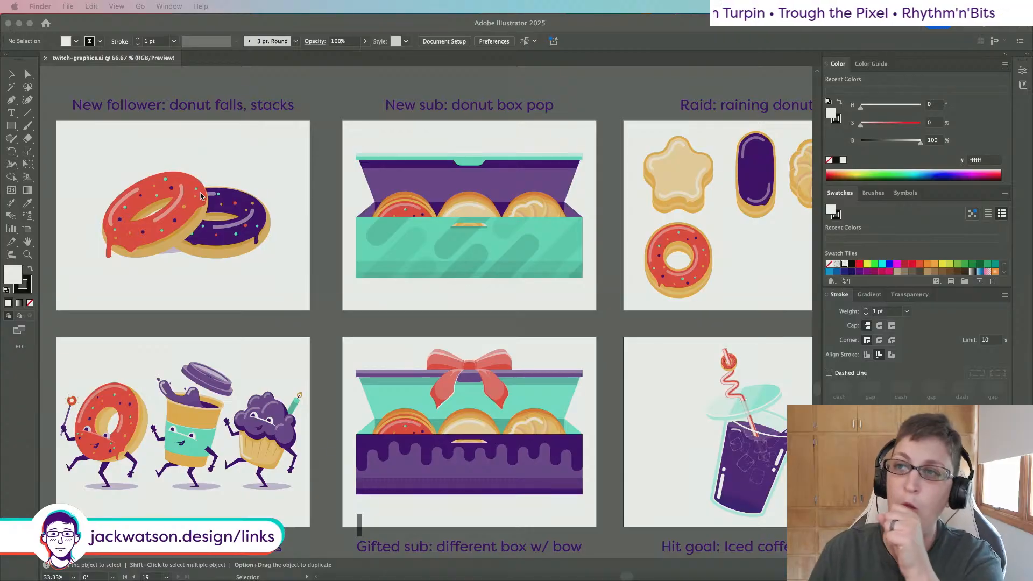
pyautogui.hscroll(3, 201, 196)
pyautogui.hscroll(-6, 496, 217)
pyautogui.scroll(-1, 496, 217)
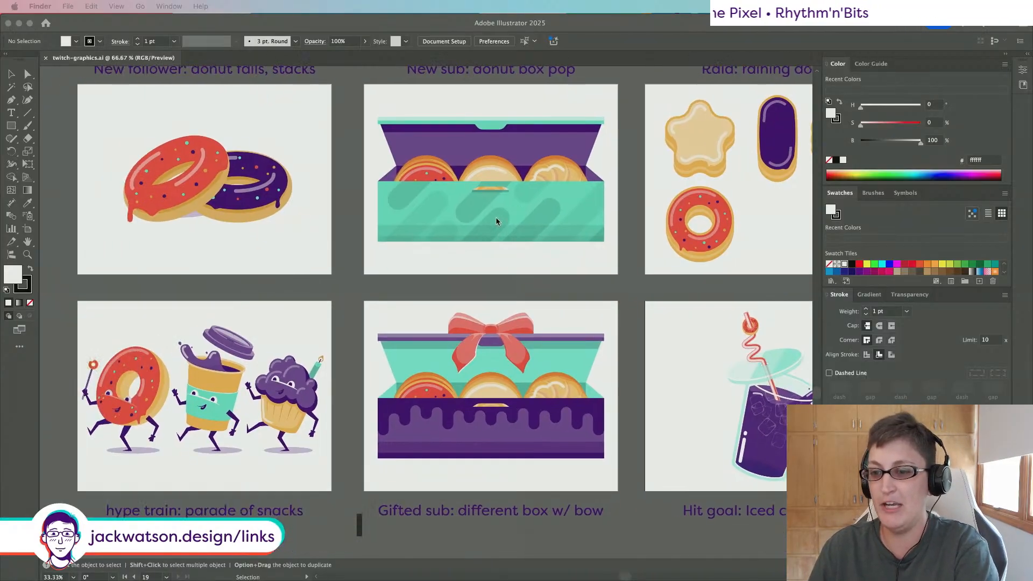
pyautogui.hscroll(4, 495, 218)
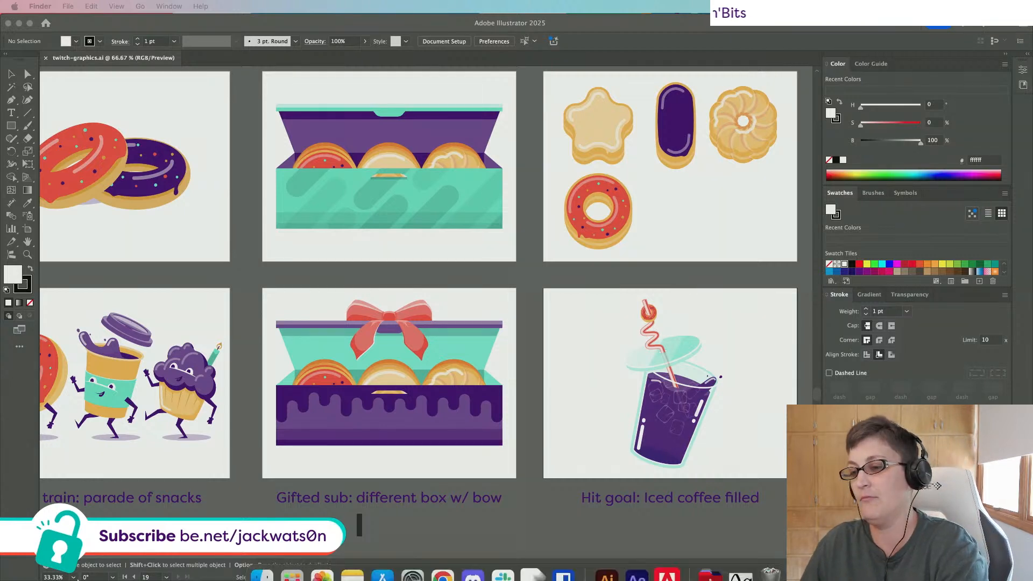
# Step: From the working folder, expand Thanks-For-Following and Thanks-For-Subscribing, and open Thanks-For-Following.aep in Adobe After Effects 2025
pyautogui.moveTo(164, 576)
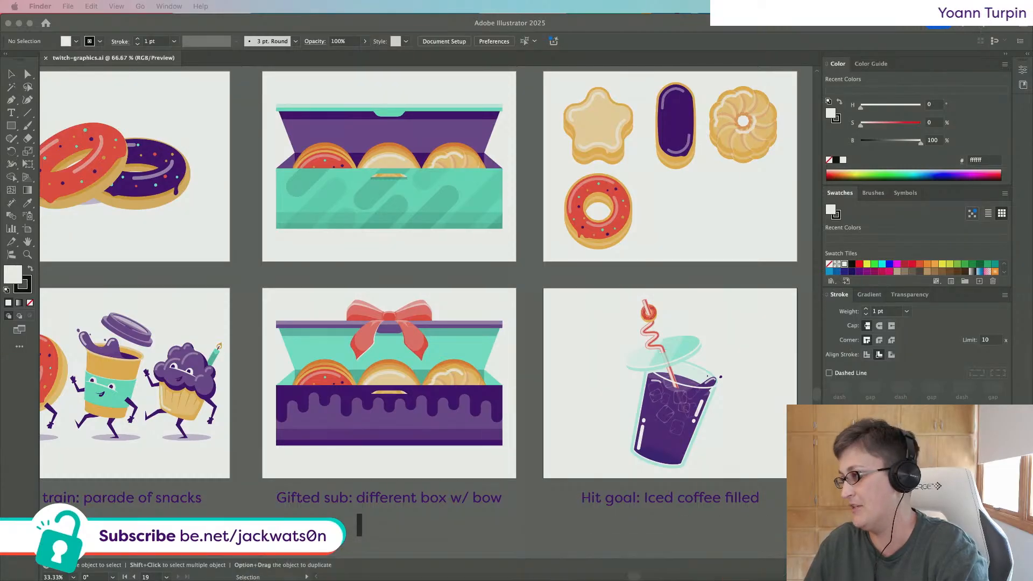
pyautogui.moveTo(1, 185); pyautogui.dragTo(552, 211)
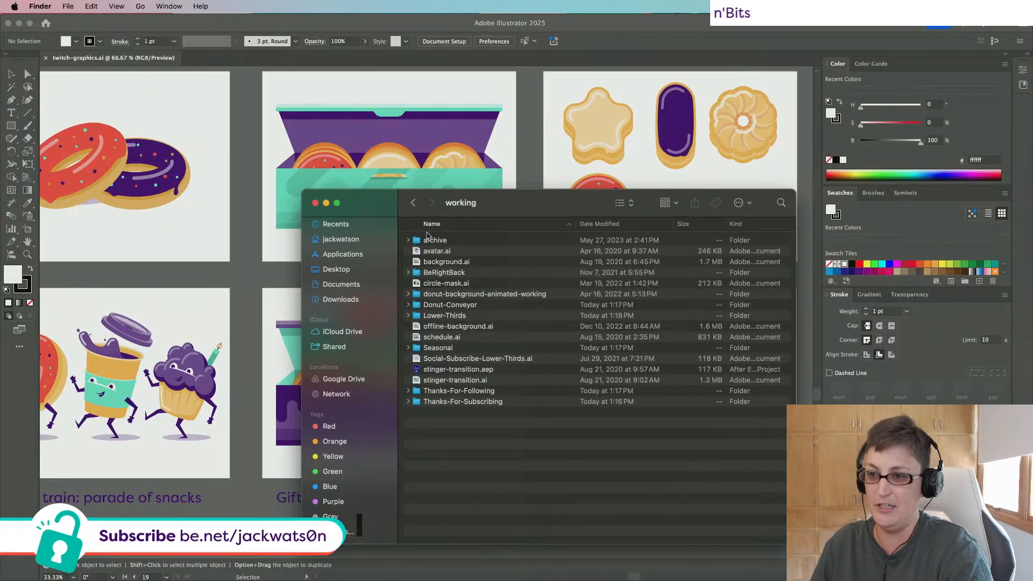
pyautogui.click(407, 391)
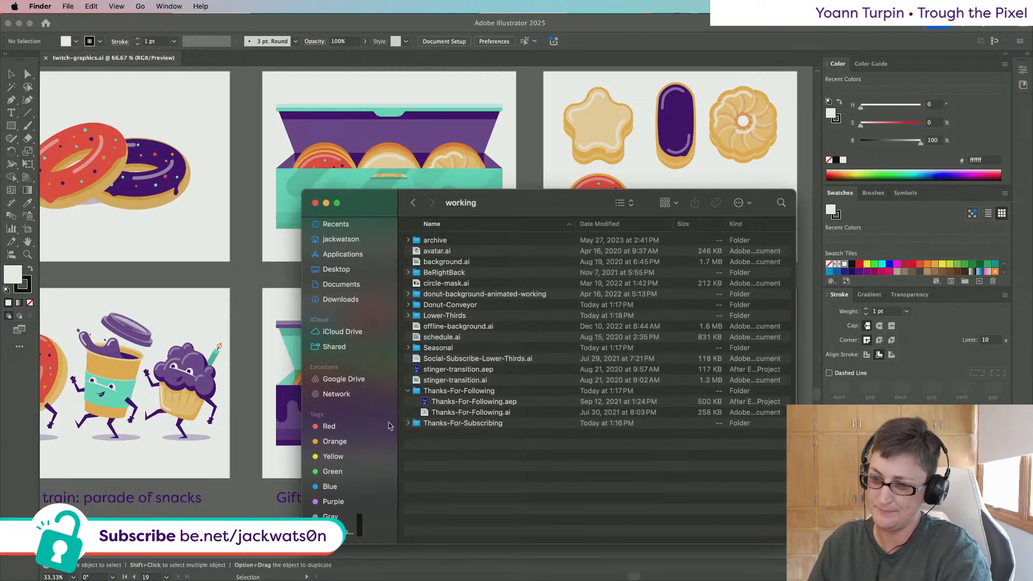
pyautogui.click(409, 423)
pyautogui.click(478, 402)
pyautogui.rightClick(481, 403)
pyautogui.moveTo(492, 395)
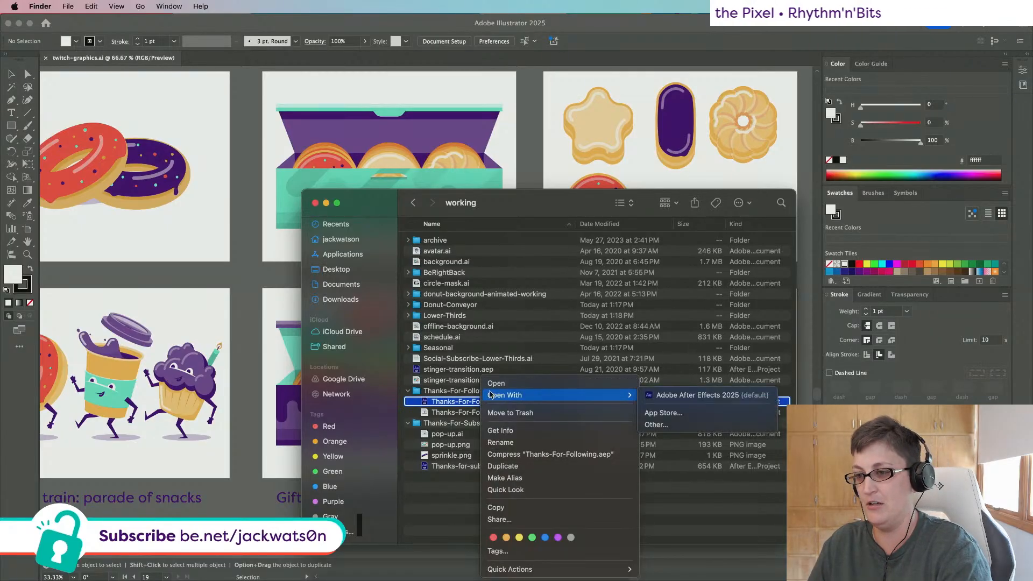
pyautogui.click(689, 396)
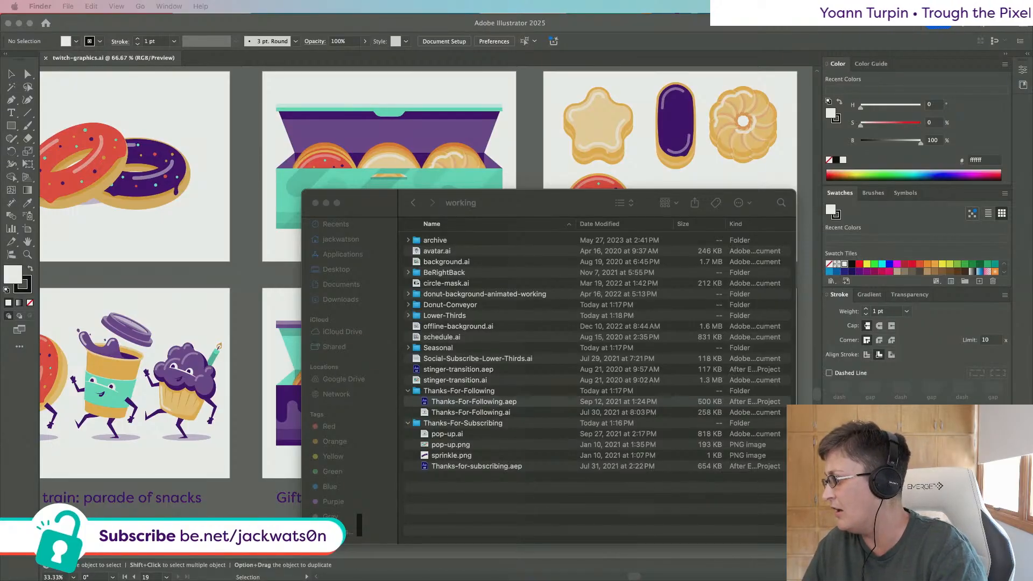
# Step: Bring the After Effects window on screen, set the composition magnification to Fit up to 200%, and enlarge the window
pyautogui.moveTo(1032, 118); pyautogui.dragTo(635, 75)
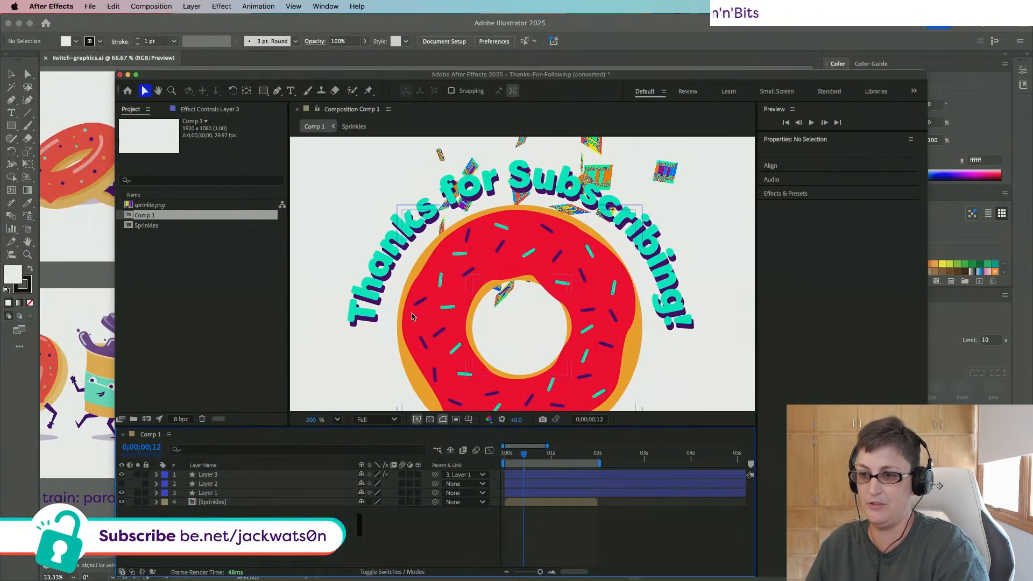
pyautogui.click(337, 420)
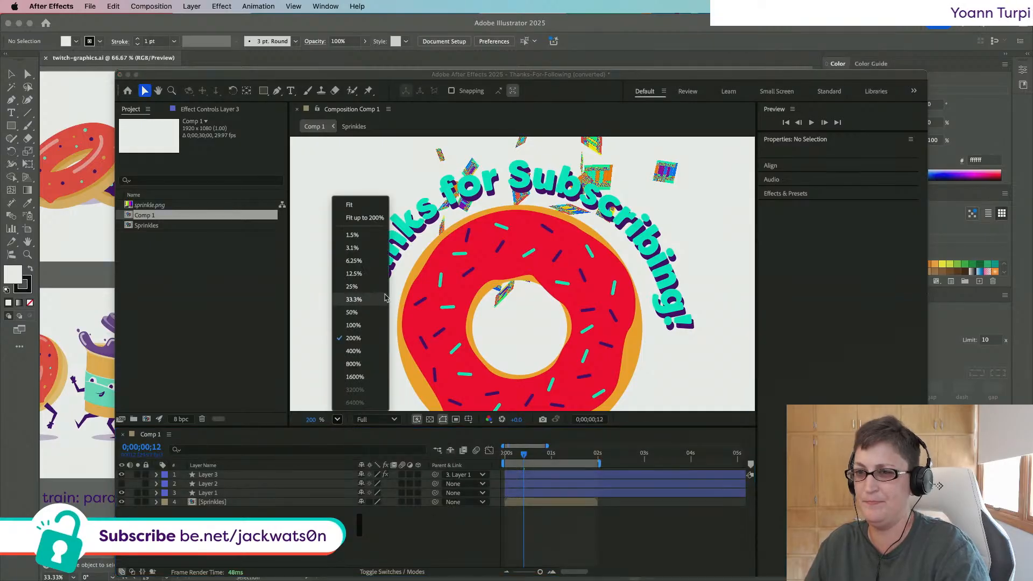
pyautogui.click(371, 217)
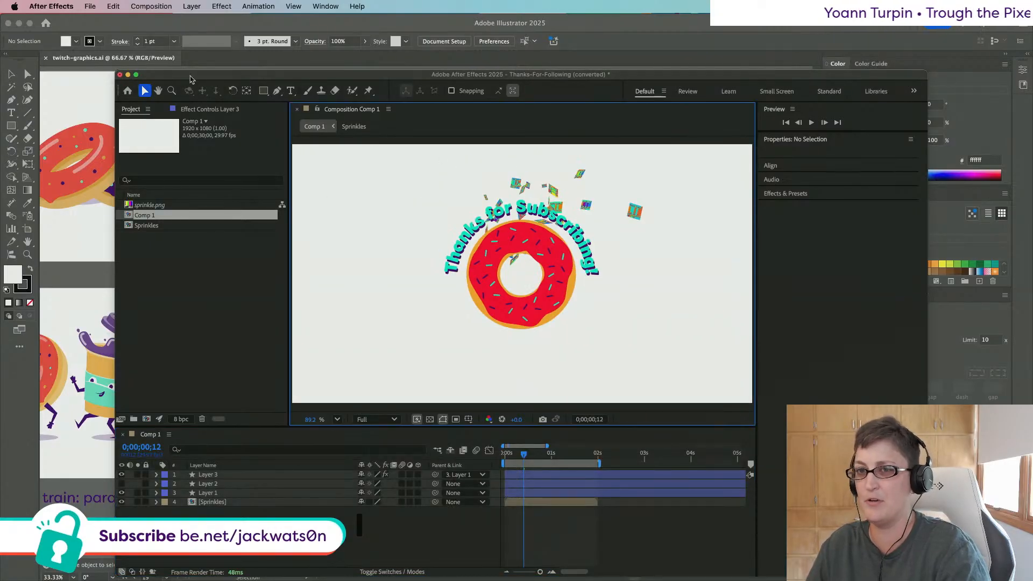
pyautogui.moveTo(189, 74); pyautogui.dragTo(88, 18)
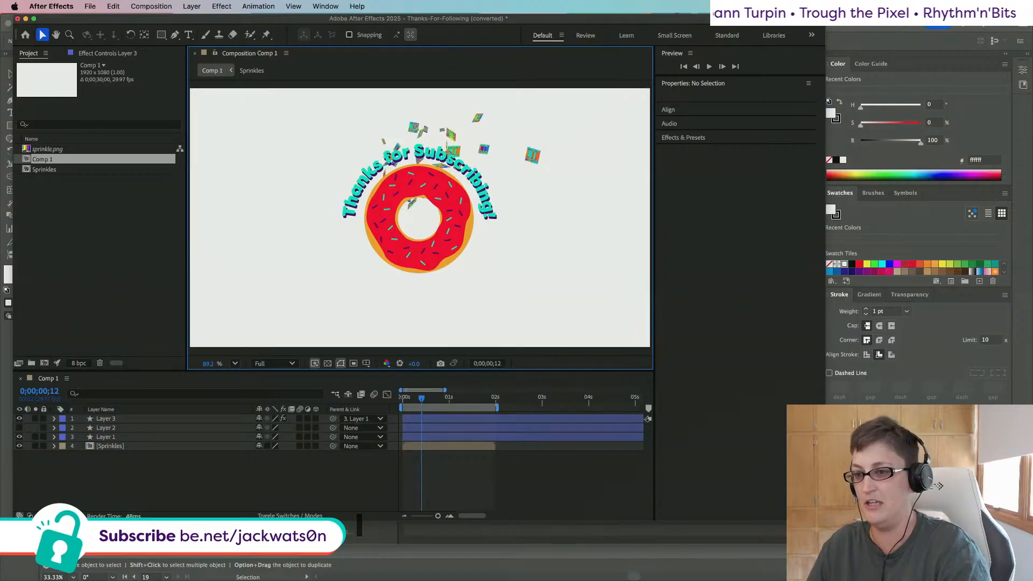
pyautogui.moveTo(825, 521); pyautogui.dragTo(978, 556)
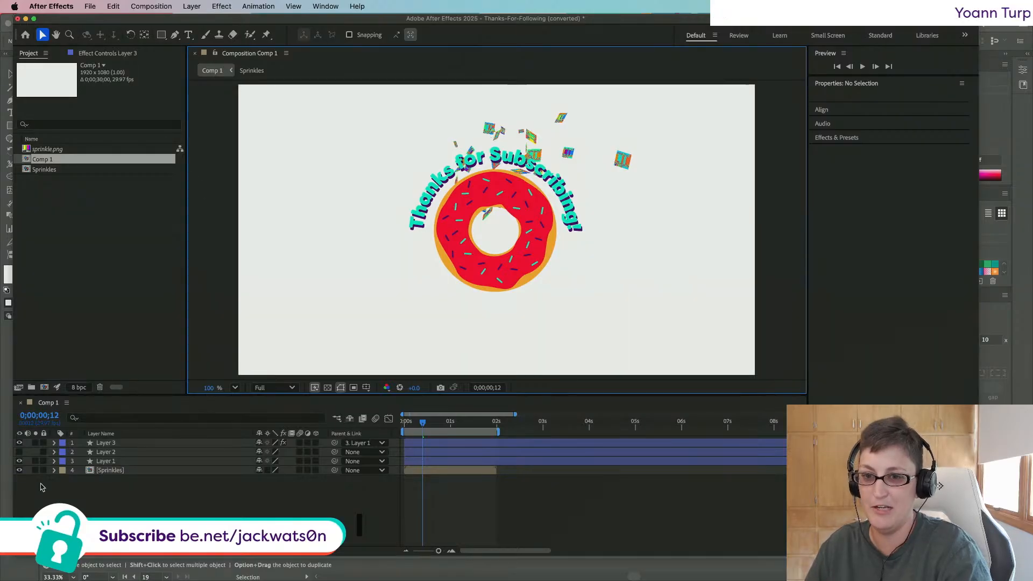
# Step: Hide the Sprinkles layer in Comp 1 and preview the donut animation from the first frame
pyautogui.click(19, 470)
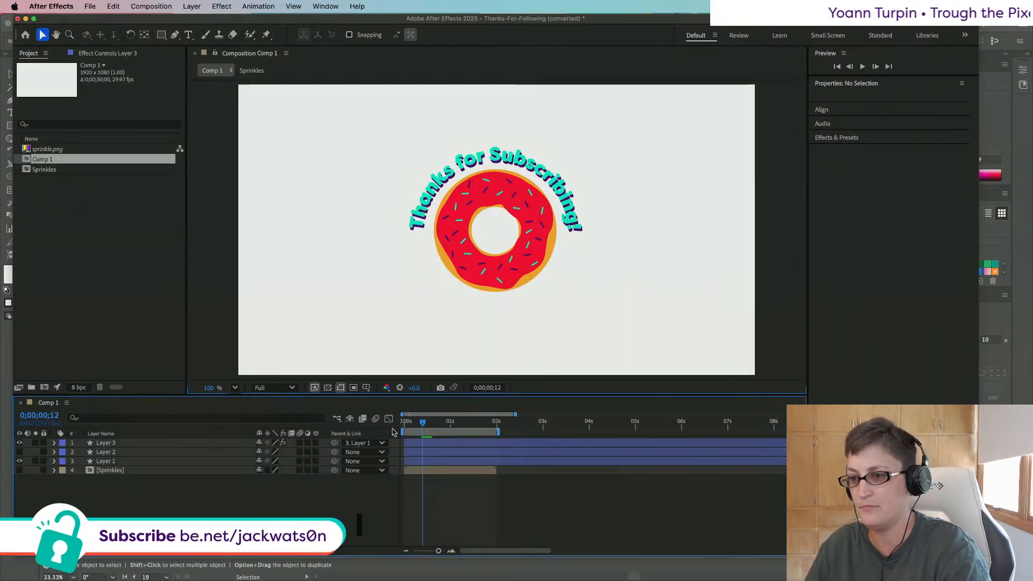
pyautogui.moveTo(423, 423); pyautogui.dragTo(382, 423)
pyautogui.press('space')
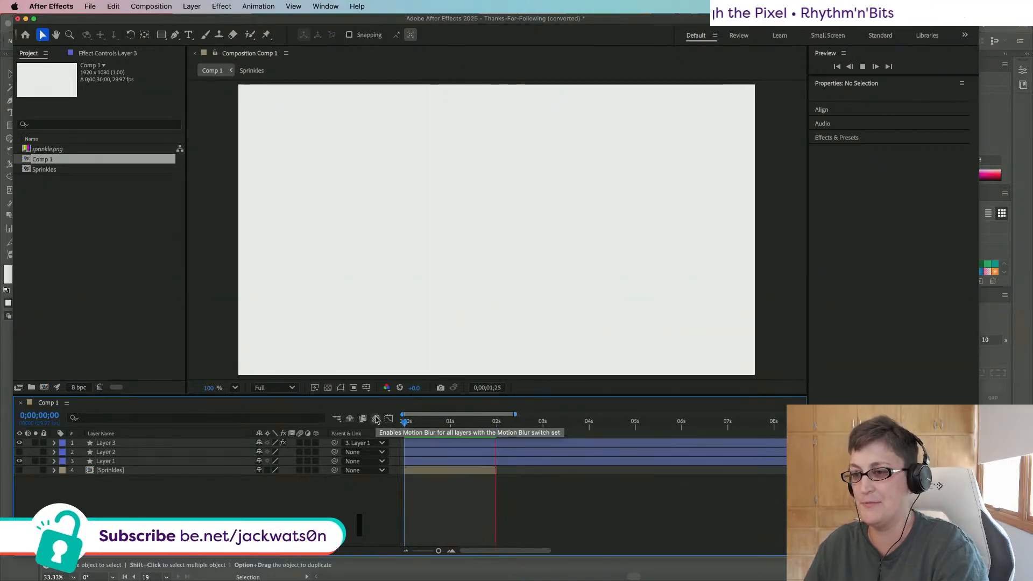
pyautogui.press('space')
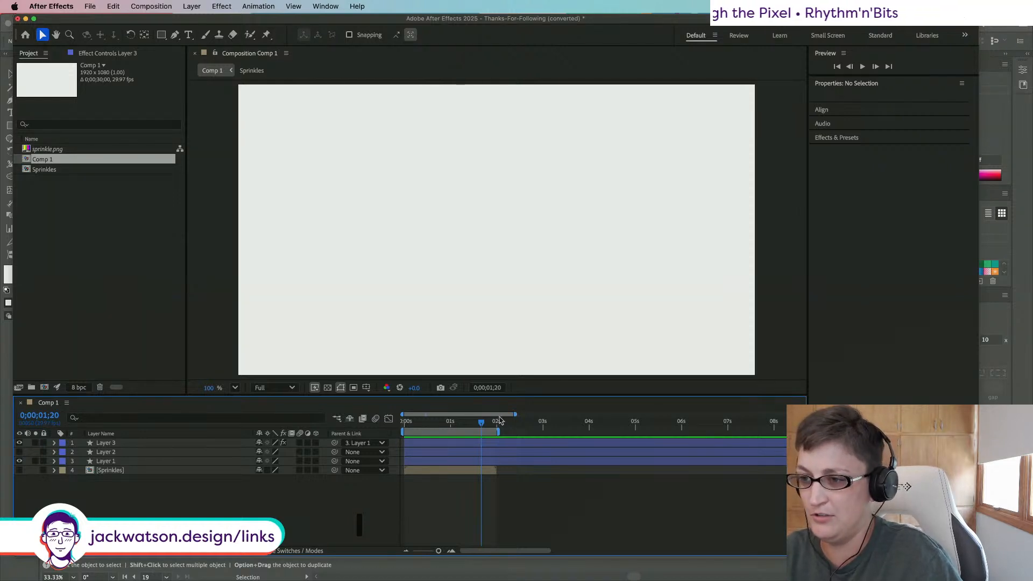
# Step: Scrub and replay Comp 1 to find where the donut animation ends, leaving the current time at 0;00;02;00
pyautogui.moveTo(514, 414); pyautogui.dragTo(769, 415)
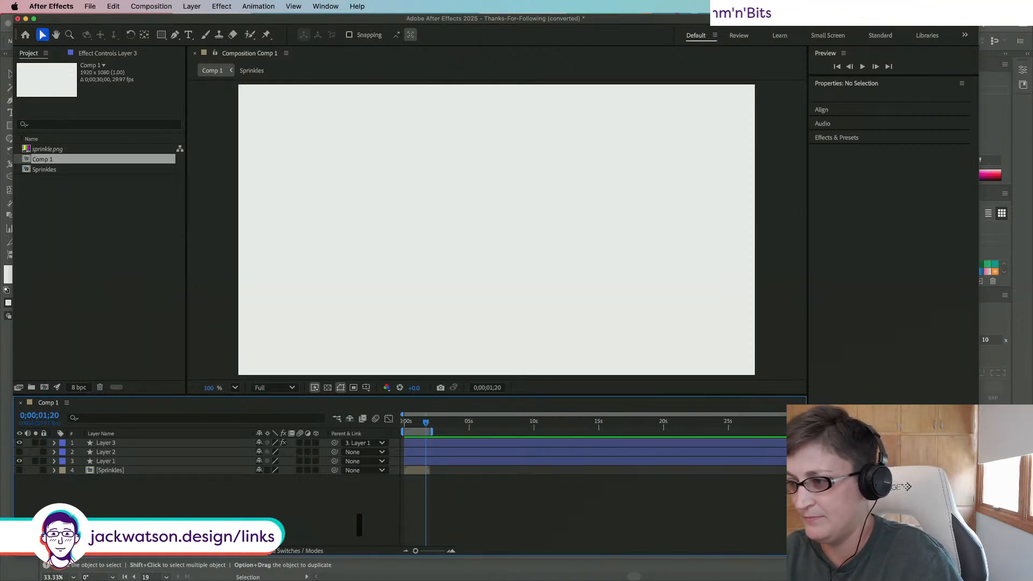
pyautogui.click(429, 444)
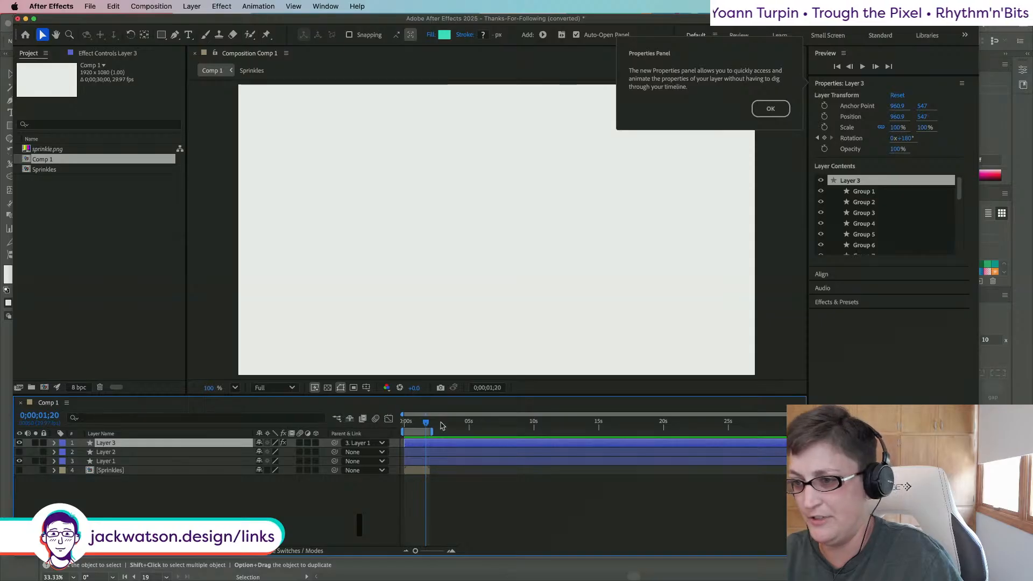
pyautogui.moveTo(425, 424)
pyautogui.mouseDown()
pyautogui.moveTo(410, 424)
pyautogui.moveTo(423, 424)
pyautogui.mouseUp()
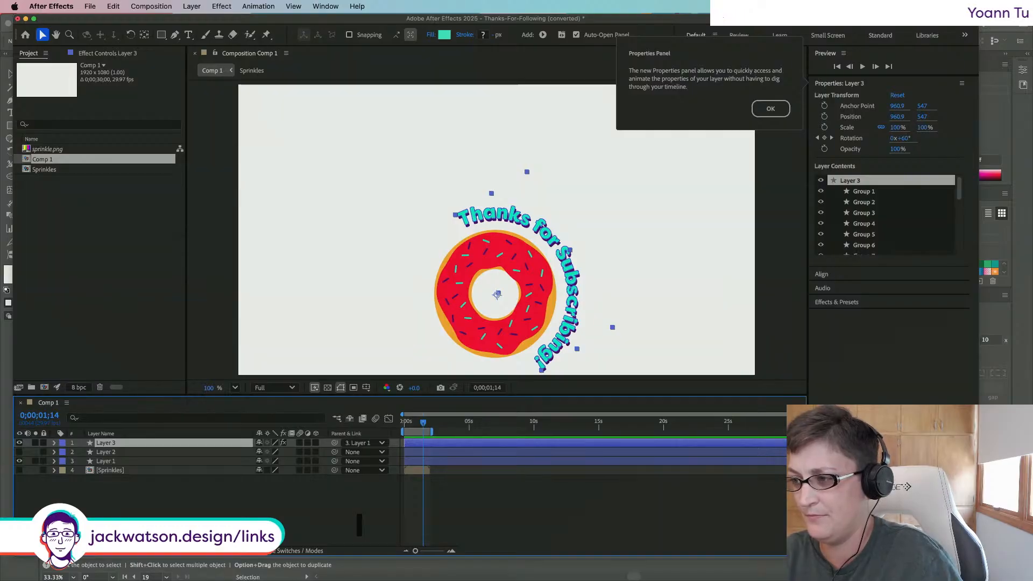
pyautogui.moveTo(425, 425)
pyautogui.mouseDown()
pyautogui.moveTo(434, 424)
pyautogui.moveTo(416, 426)
pyautogui.mouseUp()
pyautogui.press('space')
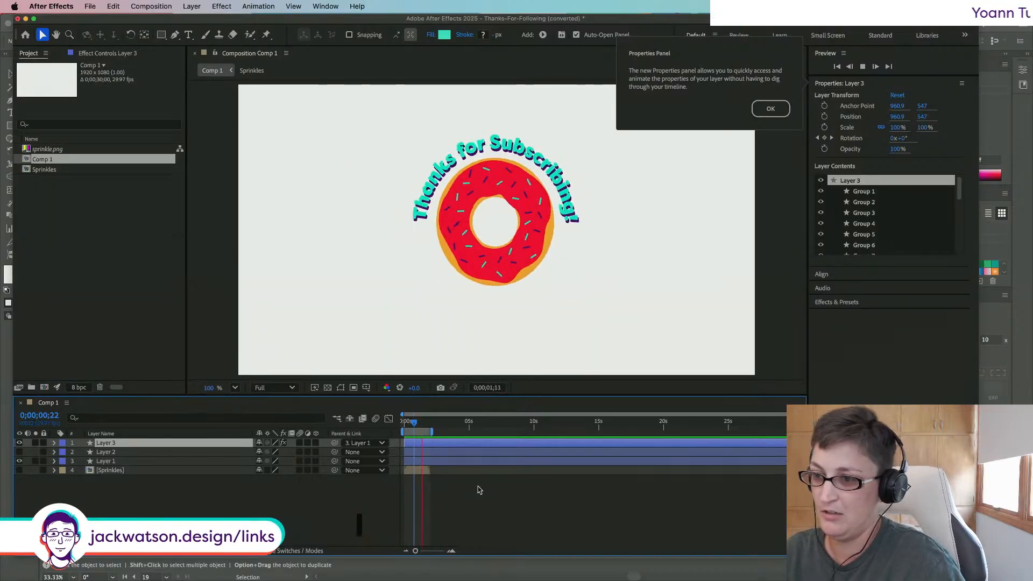
pyautogui.click(428, 425)
pyautogui.press('space')
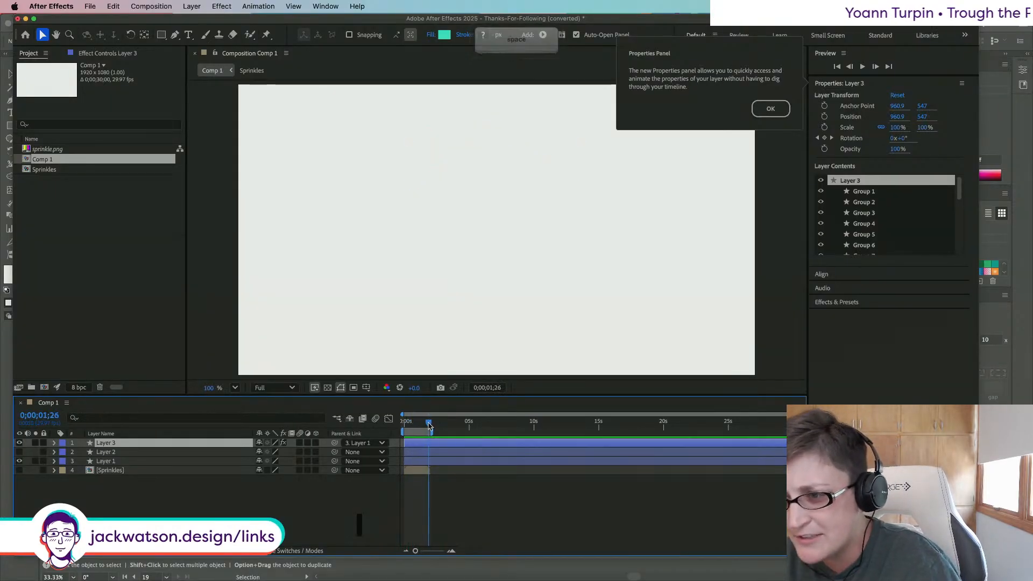
pyautogui.moveTo(428, 423); pyautogui.dragTo(430, 423)
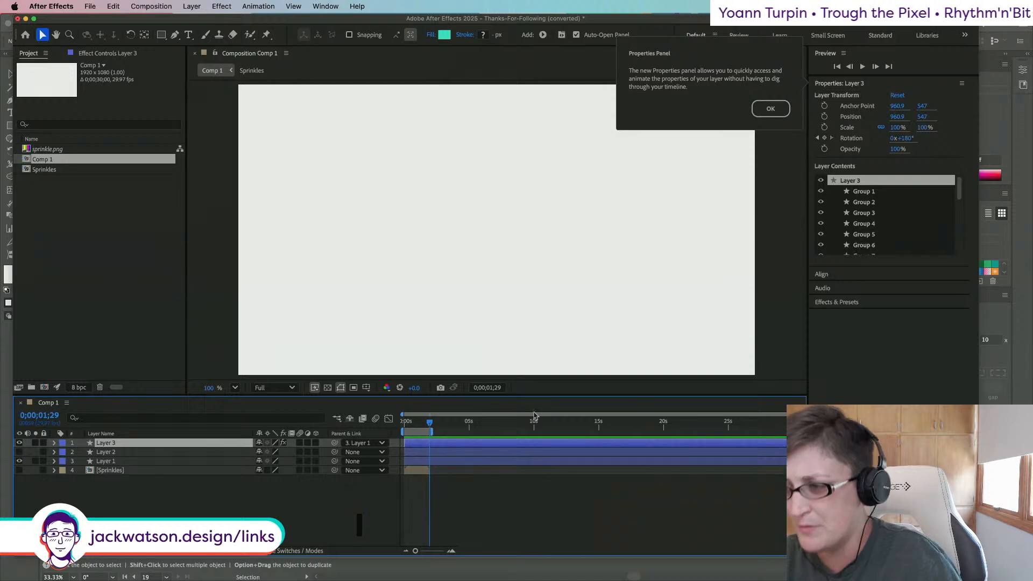
pyautogui.moveTo(796, 414); pyautogui.dragTo(462, 416)
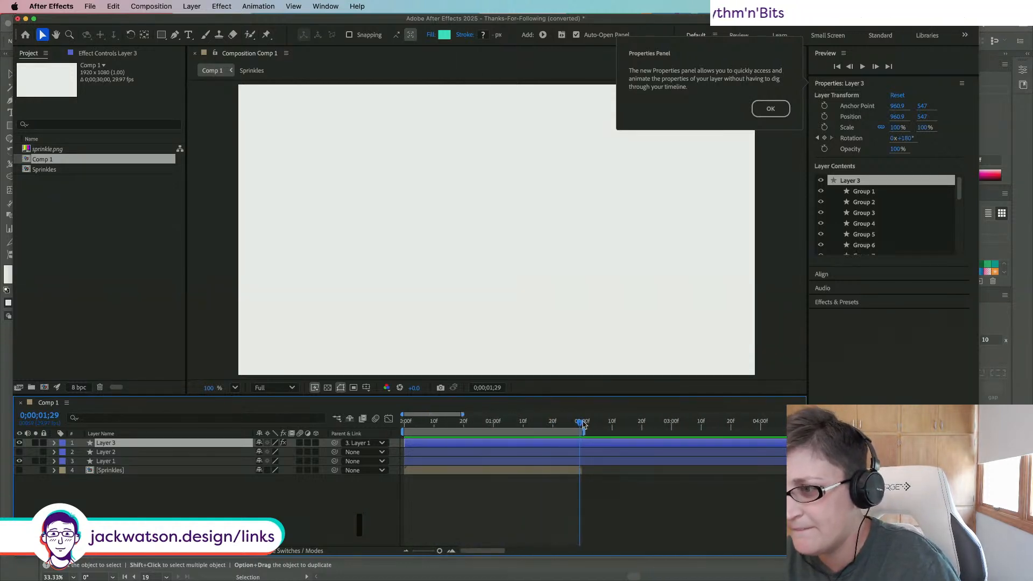
pyautogui.moveTo(583, 425); pyautogui.dragTo(586, 425)
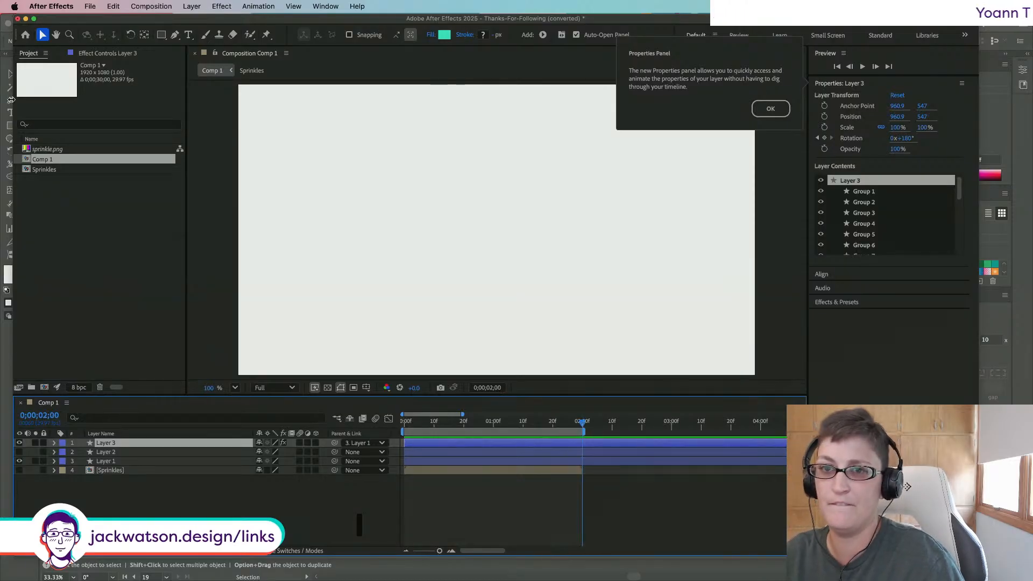
# Step: Dismiss the Properties panel tip, set Comp 1's duration to 0;00;02;00 in its composition settings, and preview the shortened animation
pyautogui.click(770, 108)
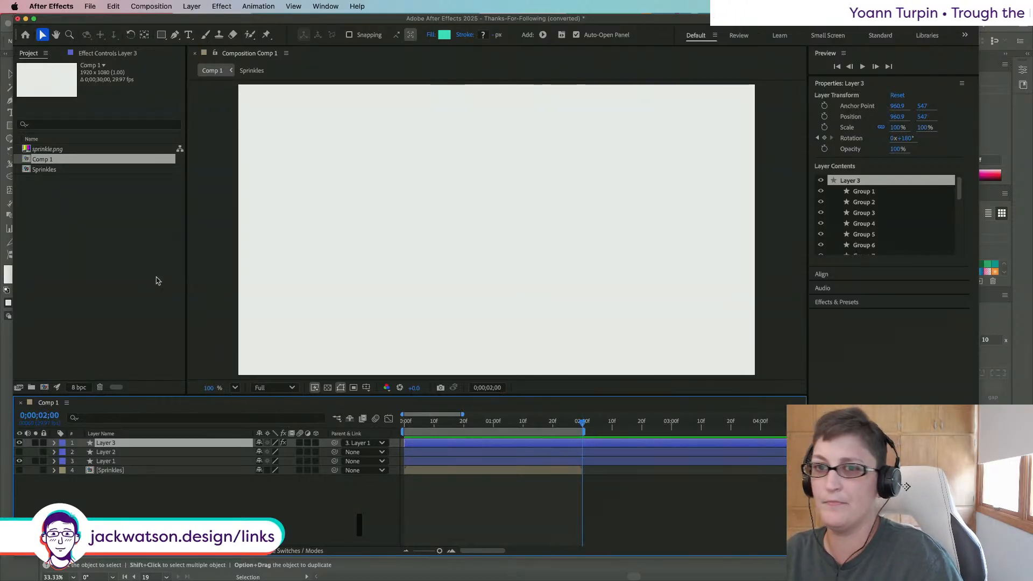
pyautogui.rightClick(53, 160)
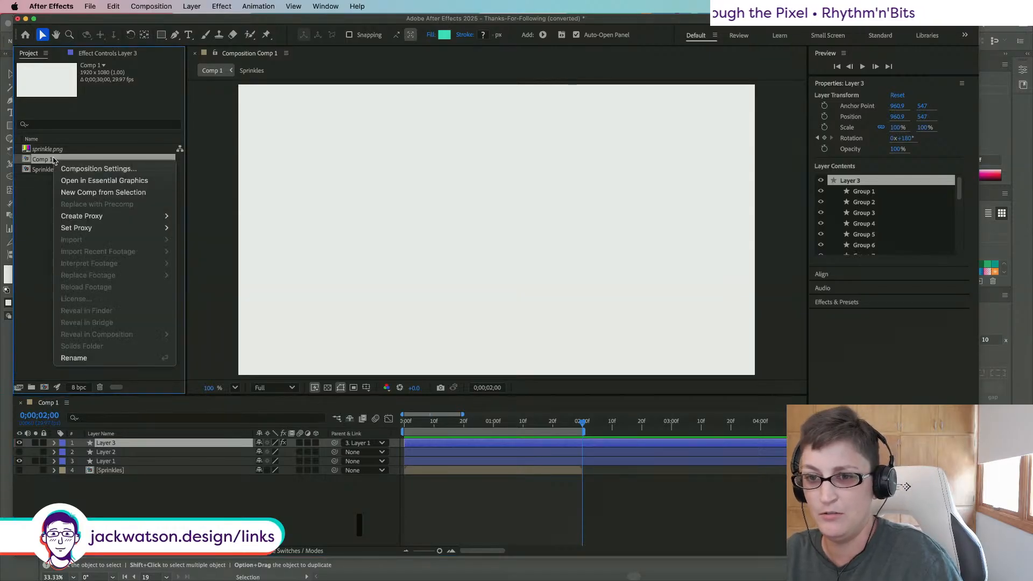
pyautogui.click(99, 169)
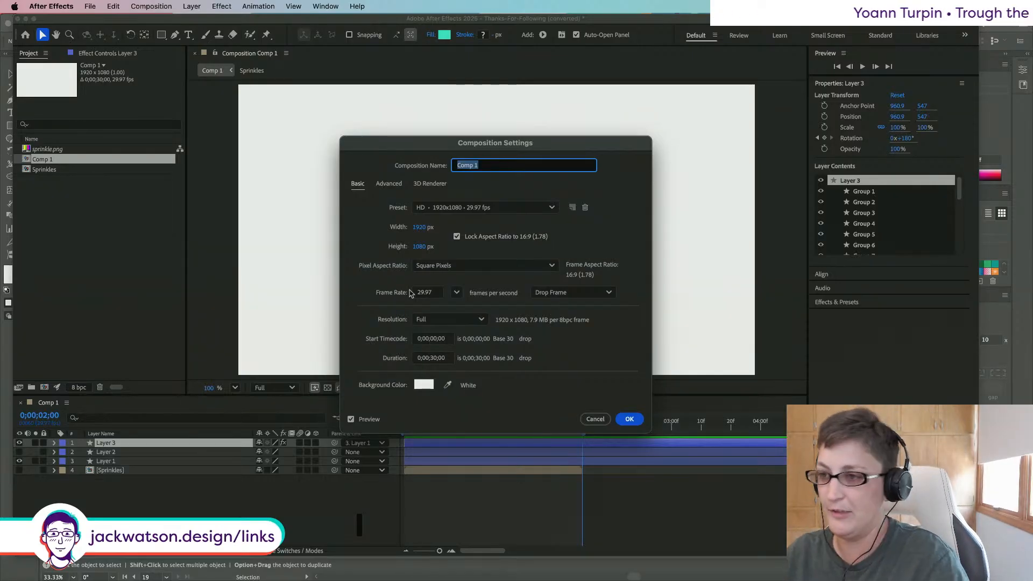
pyautogui.click(434, 359)
pyautogui.moveTo(434, 359); pyautogui.dragTo(431, 360)
pyautogui.write('2')
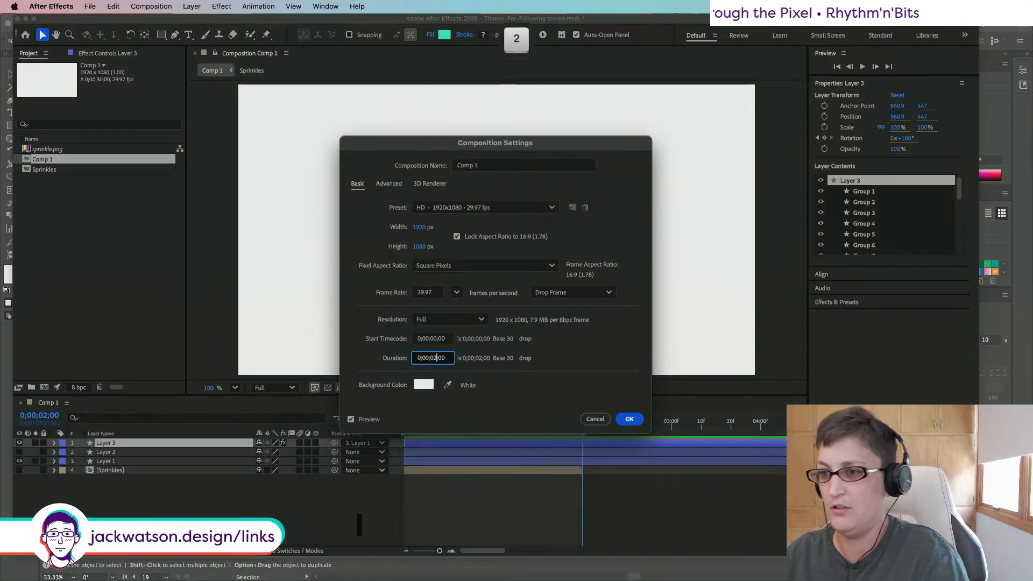
pyautogui.click(629, 419)
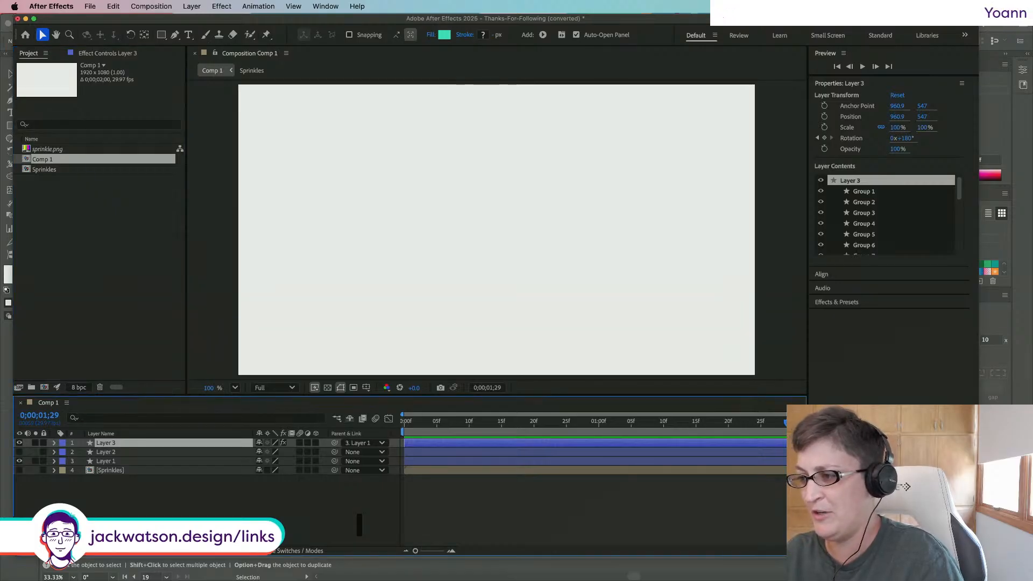
pyautogui.press('space')
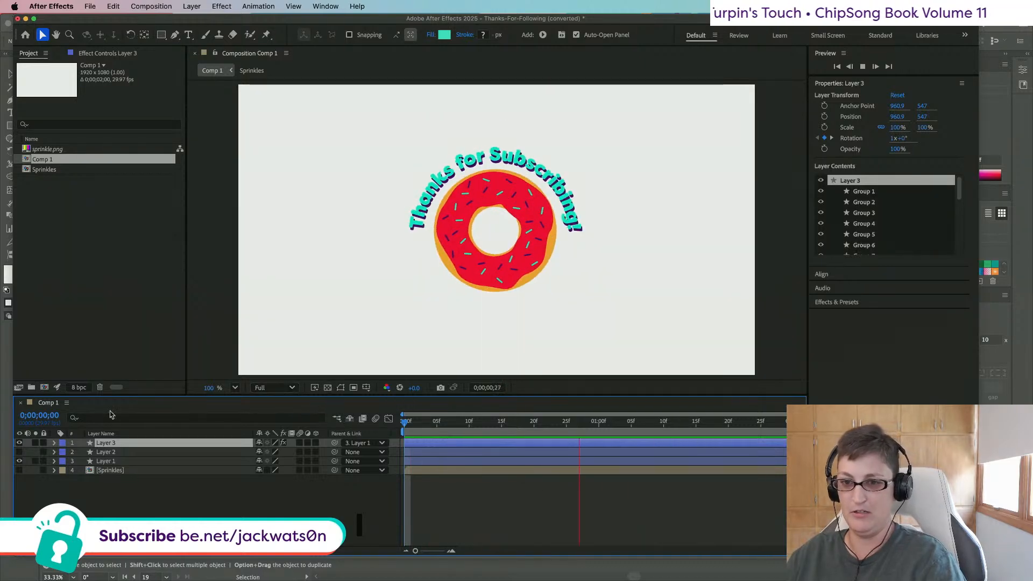
# Step: Stop the preview and toggle Layer 3 and Layer 1 visibility to identify which artwork each holds
pyautogui.press('space')
pyautogui.click(19, 442)
pyautogui.click(19, 443)
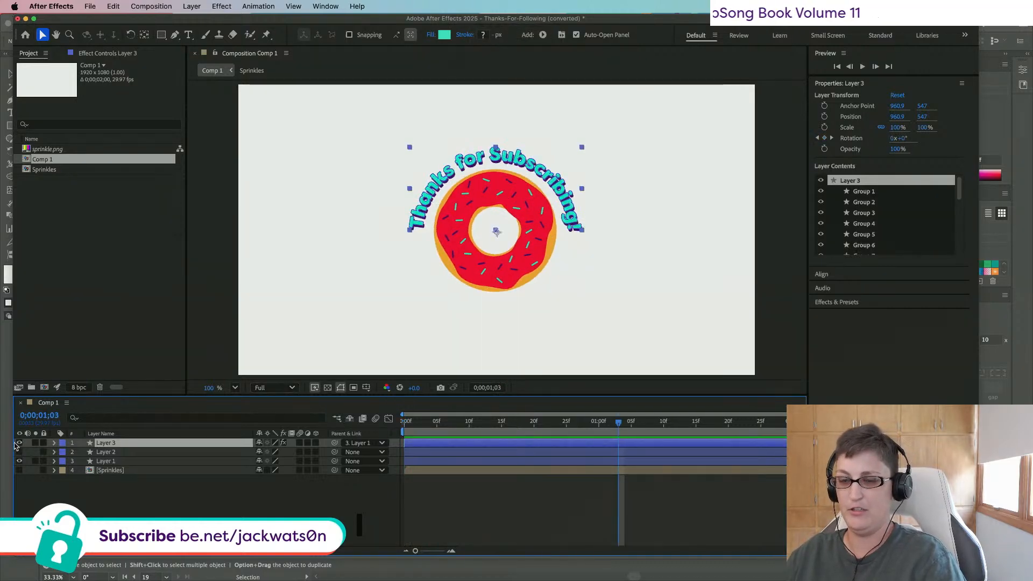
pyautogui.click(19, 461)
pyautogui.click(19, 461)
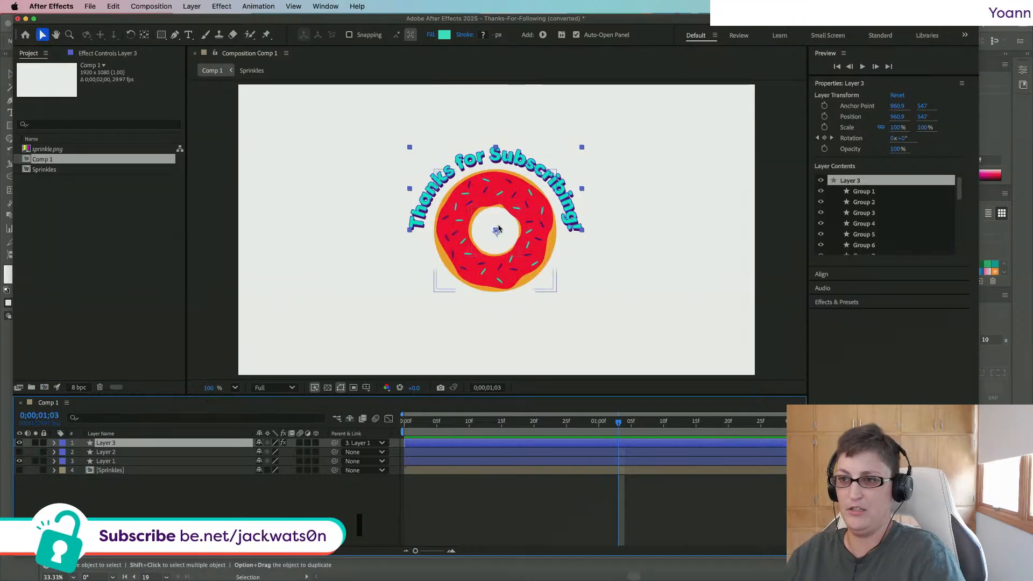
pyautogui.click(645, 269)
pyautogui.click(573, 218)
pyautogui.click(647, 228)
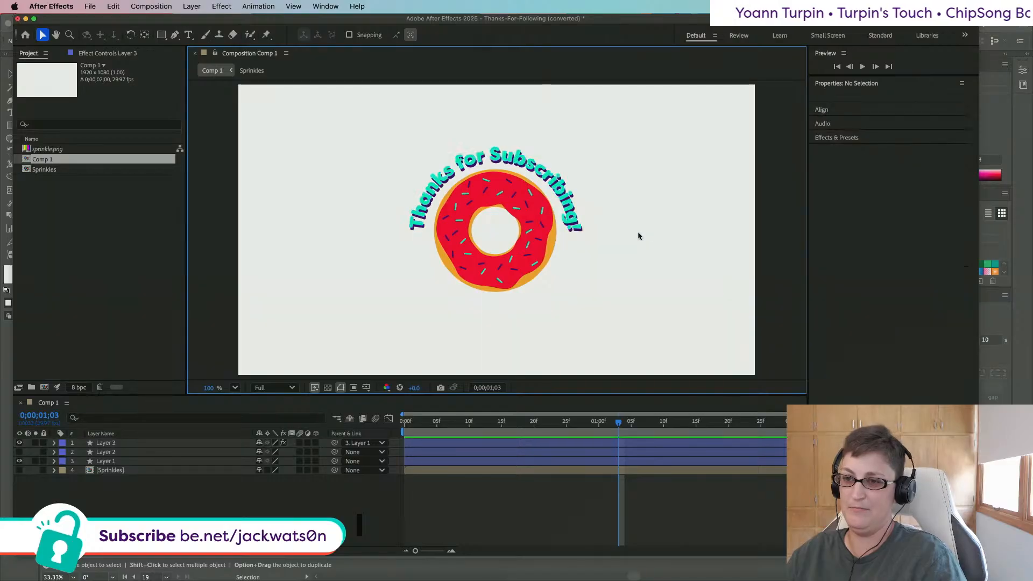
# Step: Inspect Layer 1's transform keyframes in Comp 1, checking the donut at the first frame and at 0;00;00;10
pyautogui.click(401, 421)
pyautogui.moveTo(401, 423)
pyautogui.mouseDown()
pyautogui.moveTo(464, 423)
pyautogui.moveTo(387, 423)
pyautogui.mouseUp()
pyautogui.click(183, 461)
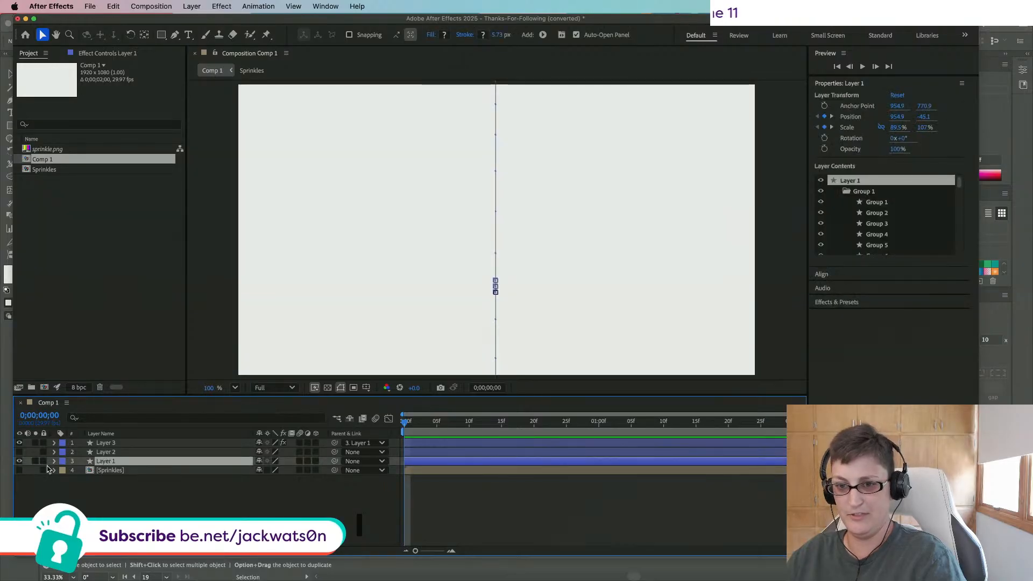
pyautogui.click(53, 461)
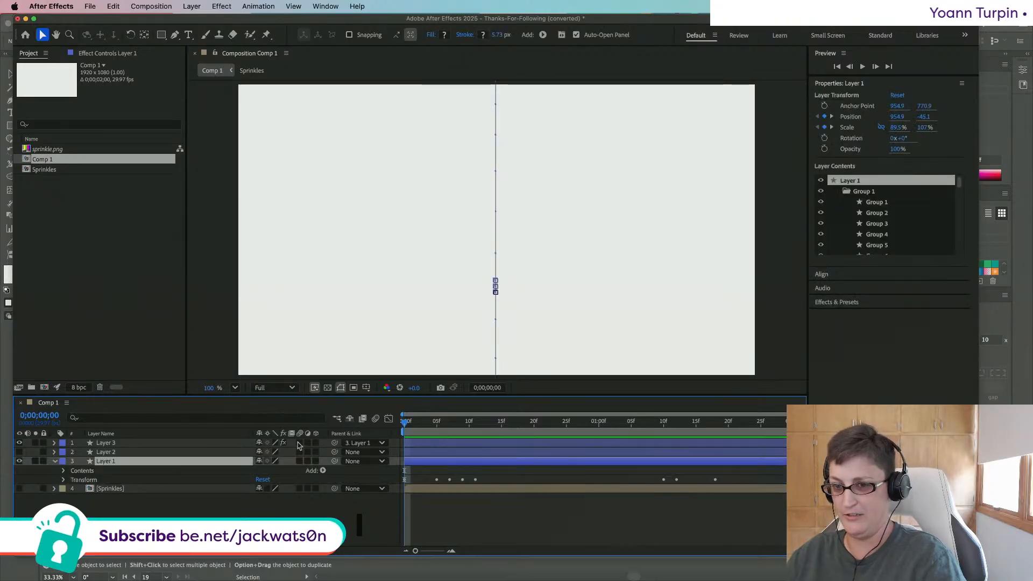
pyautogui.click(469, 422)
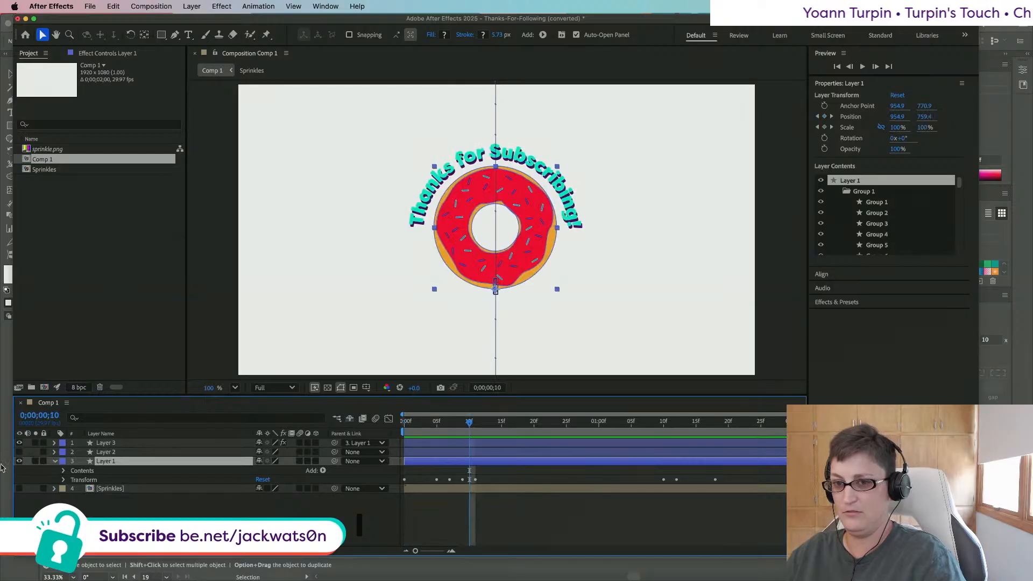
# Step: Toggle the visibility of Layer 1 and Layer 3 to compare them, and expand Layer 3 to view its keyframes
pyautogui.click(19, 461)
pyautogui.click(19, 461)
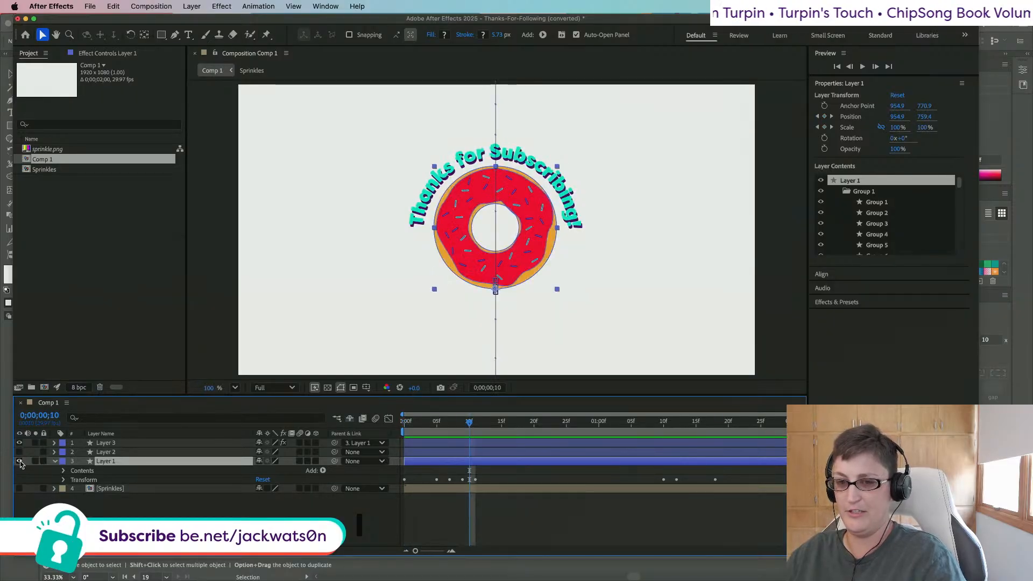
pyautogui.click(19, 443)
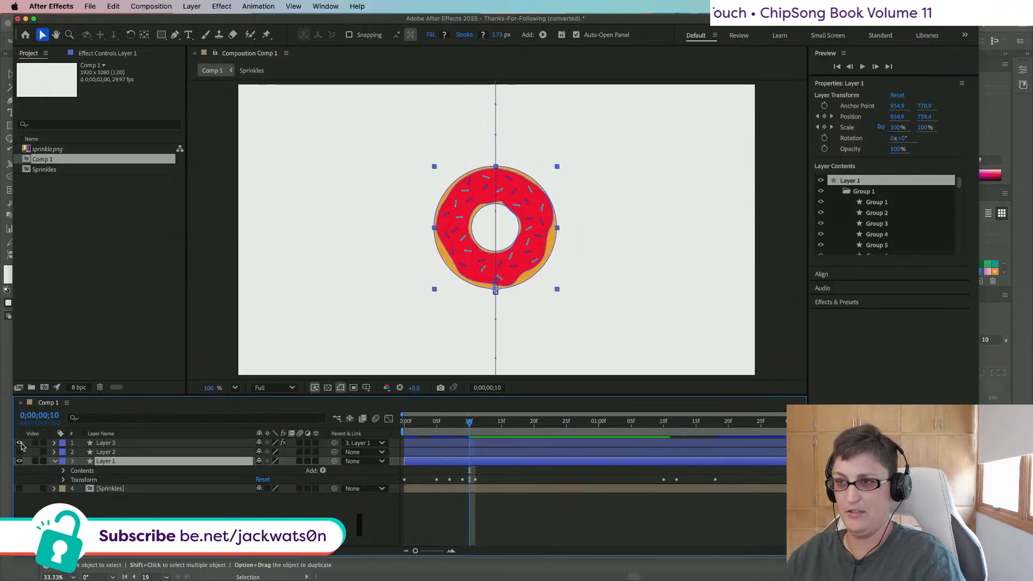
pyautogui.click(20, 443)
pyautogui.click(55, 442)
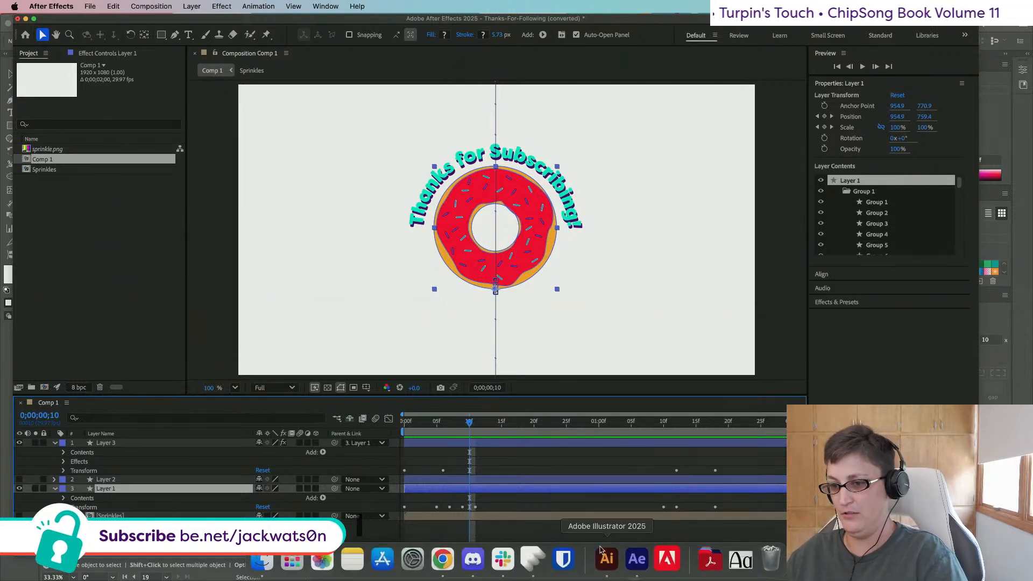
# Step: Open Thanks-For-Following.ai from the working folder in Adobe Illustrator 2025 and check the curved text group
pyautogui.click(253, 569)
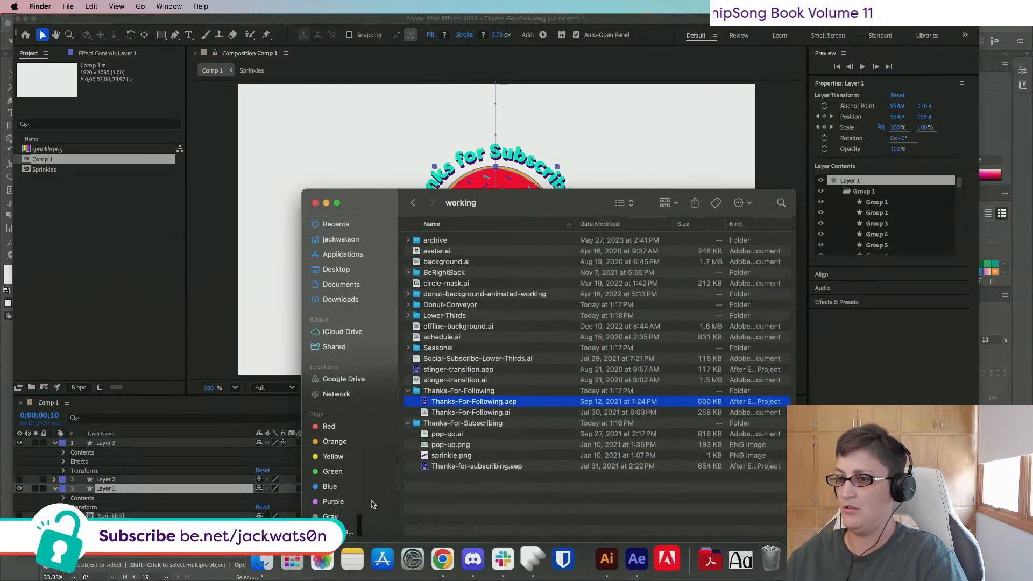
pyautogui.click(500, 412)
pyautogui.rightClick(500, 412)
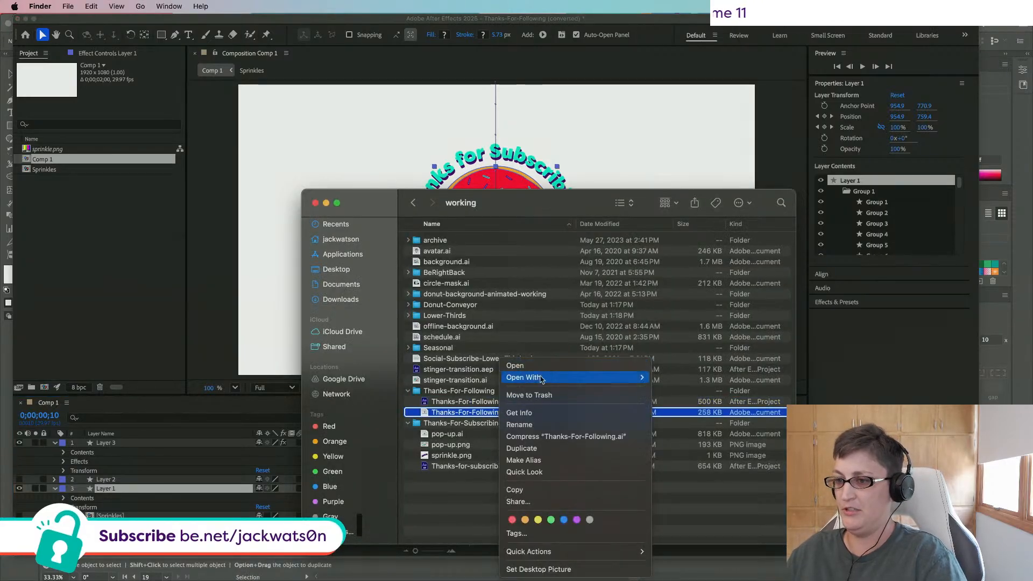
pyautogui.moveTo(541, 378)
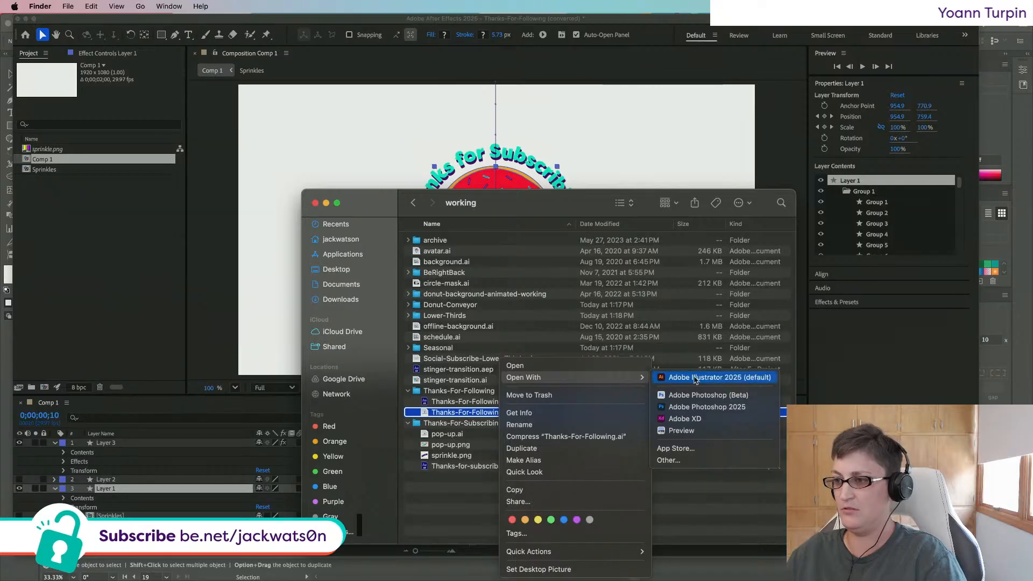
pyautogui.click(695, 380)
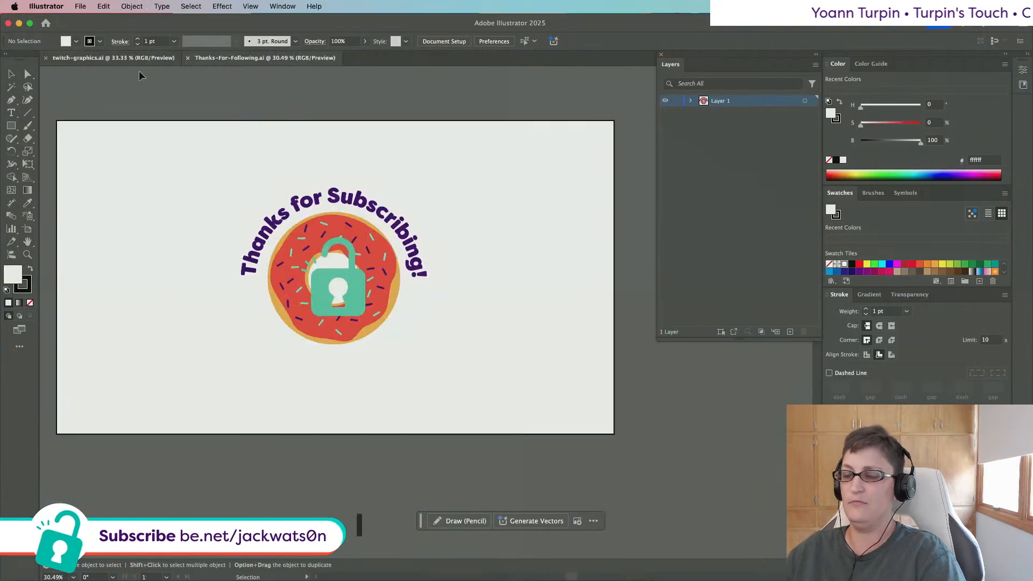
pyautogui.click(355, 206)
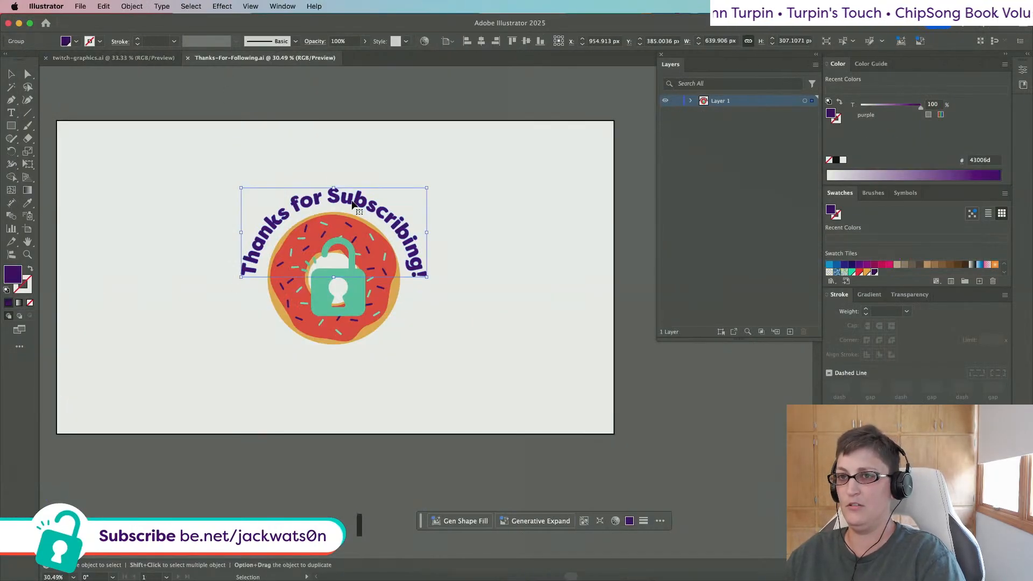
pyautogui.click(138, 69)
# Step: Look through the alert artboards in twitch-graphics.ai and copy the red glazed donut from the pastry artboard
pyautogui.click(123, 58)
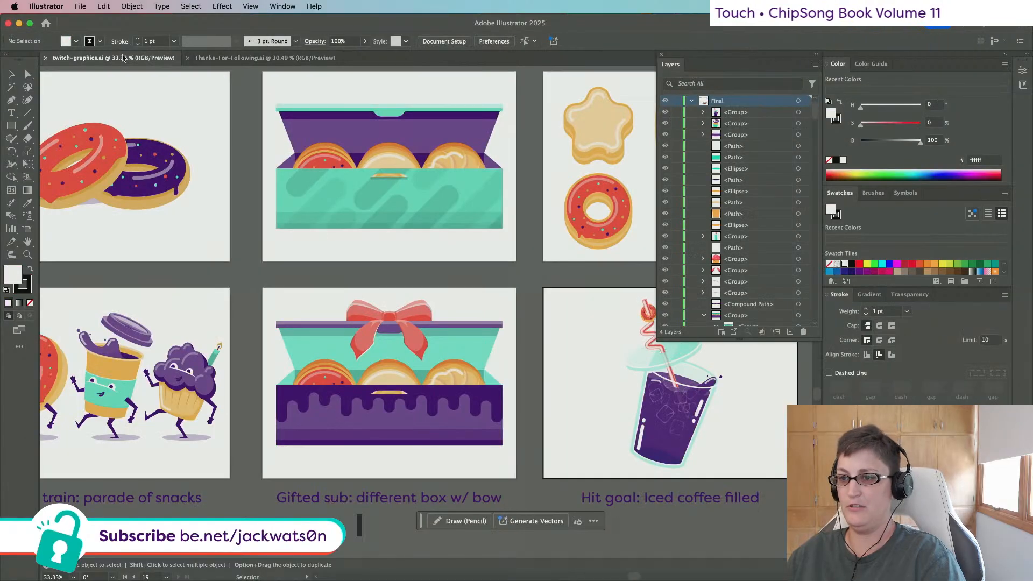
pyautogui.hscroll(-5, 324, 163)
pyautogui.hscroll(10, 305, 162)
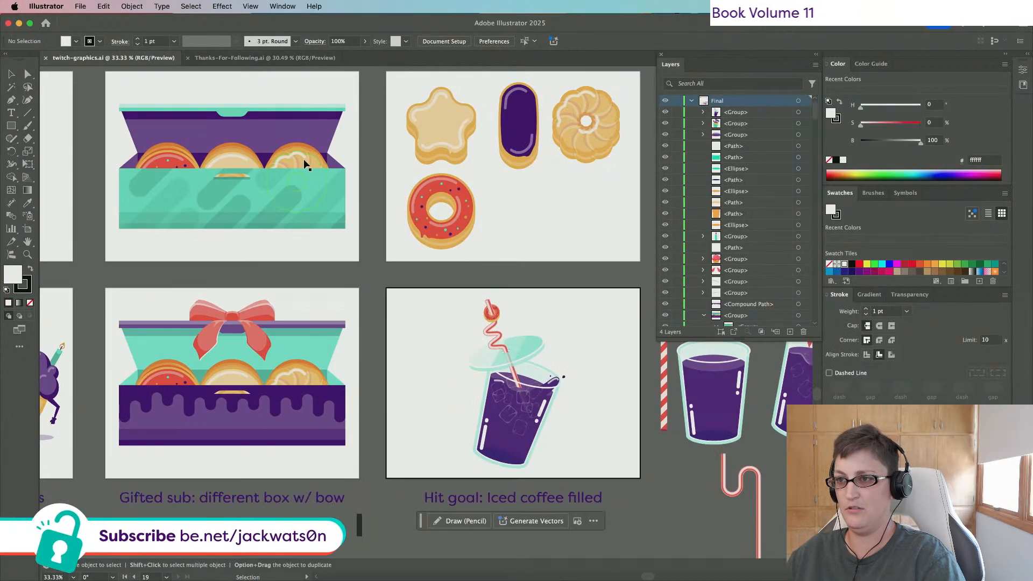
pyautogui.scroll(7, 304, 162)
pyautogui.hscroll(-4, 305, 162)
pyautogui.hscroll(-10, 304, 159)
pyautogui.hscroll(8, 303, 160)
pyautogui.scroll(-5, 304, 159)
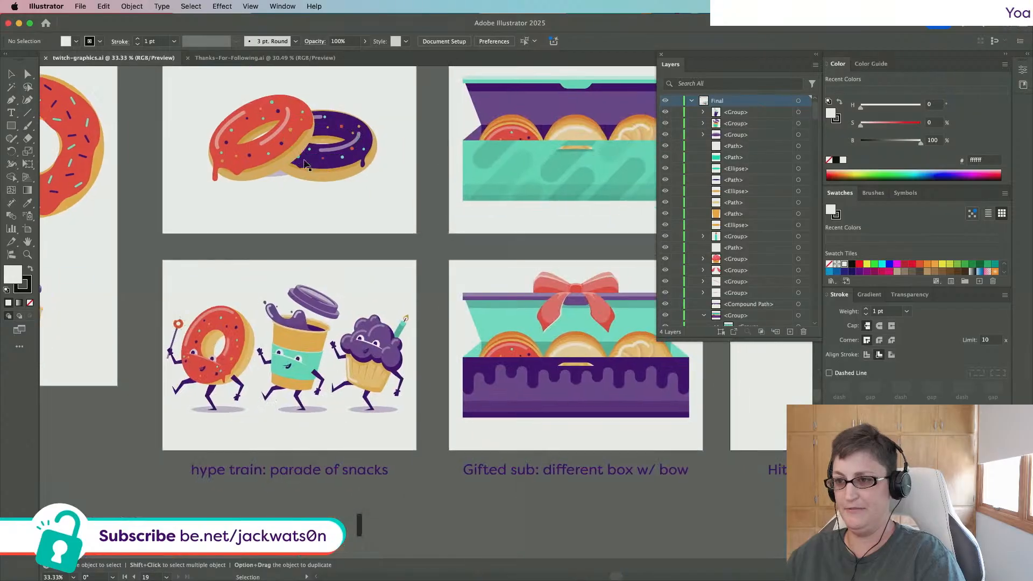
pyautogui.hscroll(4, 305, 164)
pyautogui.scroll(1, 305, 164)
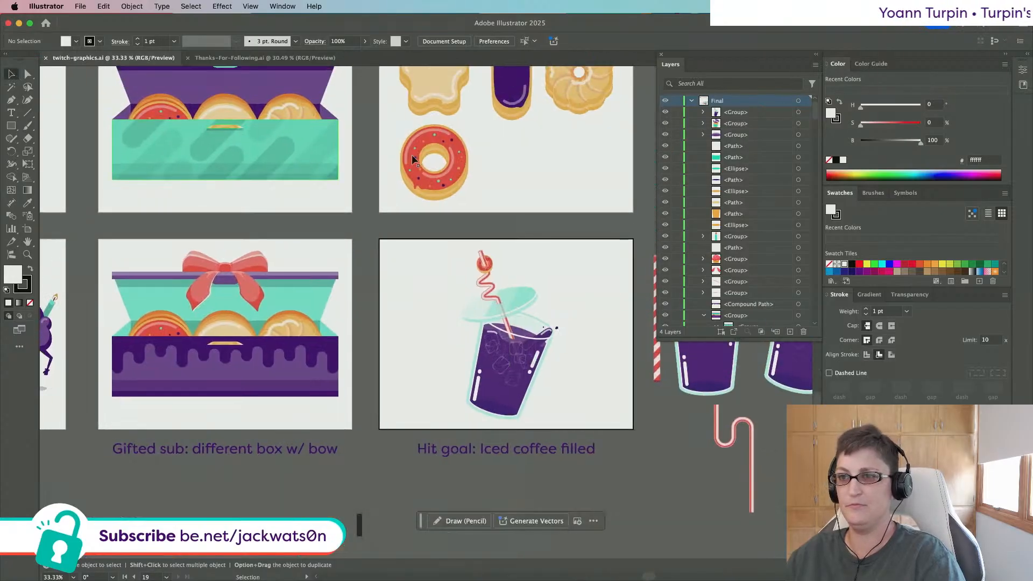
pyautogui.click(457, 184)
pyautogui.press('super+c')
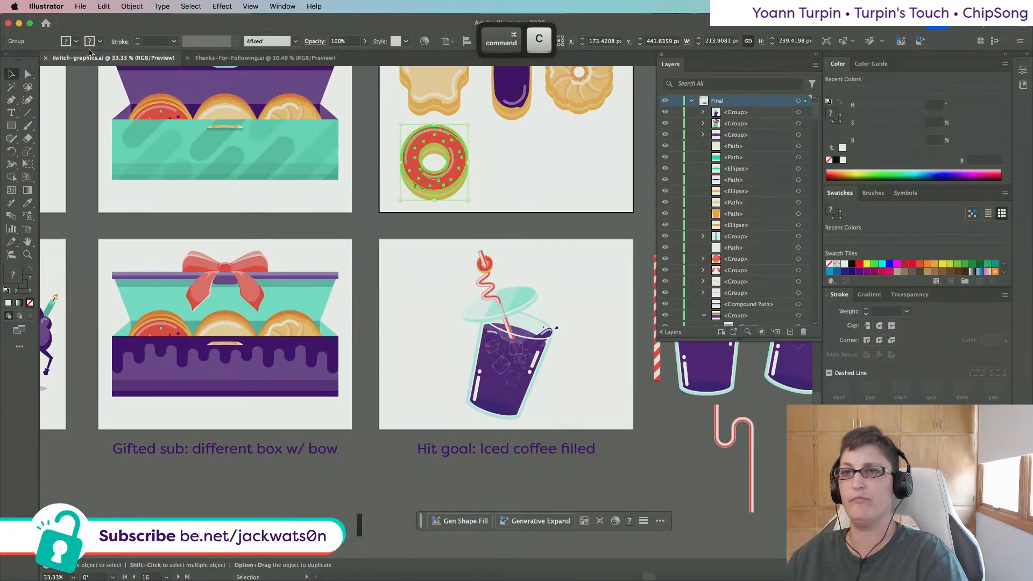
# Step: In Thanks-For-Following.ai, delete the green padlock group from the donut artwork and paste the copied donut
pyautogui.click(229, 60)
pyautogui.scroll(1, 413, 276)
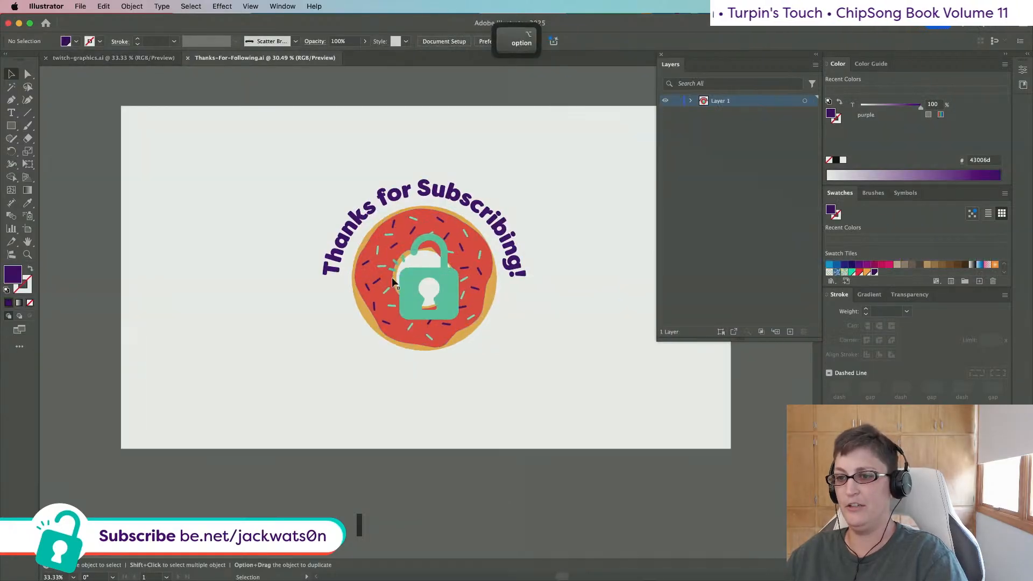
pyautogui.click(414, 277)
pyautogui.click(691, 101)
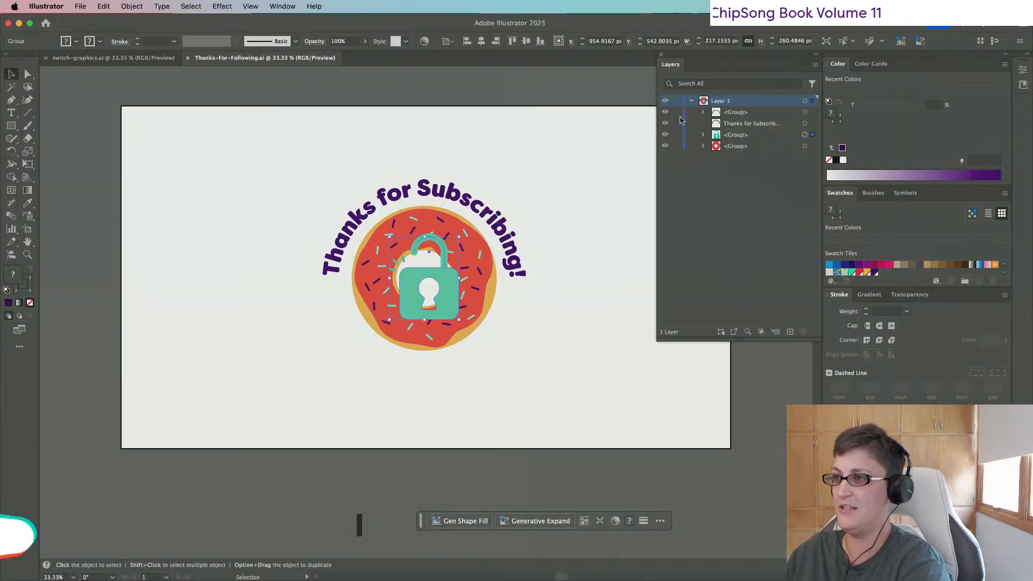
pyautogui.press('BackSpace')
pyautogui.press('super+v')
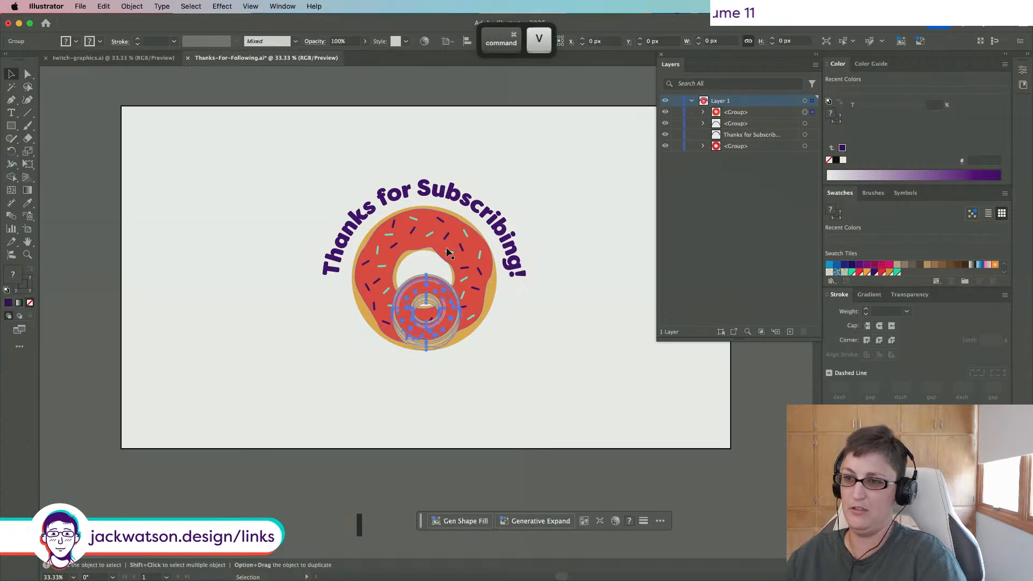
# Step: Scale the pasted donut to about 407 by 456 px over the original donut and centre it horizontally with the curved text
pyautogui.moveTo(425, 273); pyautogui.dragTo(426, 206)
pyautogui.moveTo(426, 350); pyautogui.dragTo(428, 352)
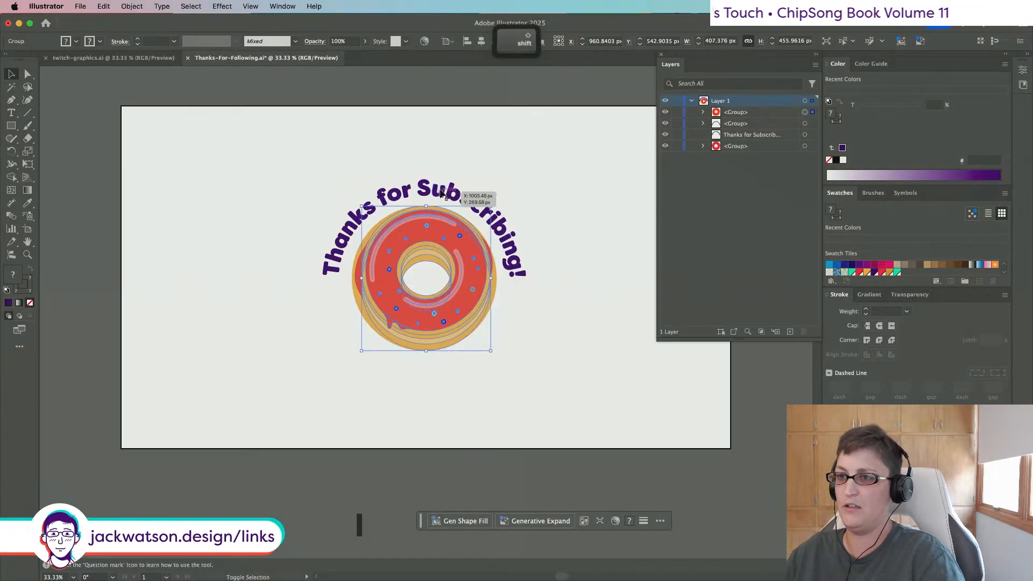
pyautogui.keyDown('shift'); pyautogui.click(462, 198); pyautogui.keyUp('shift')
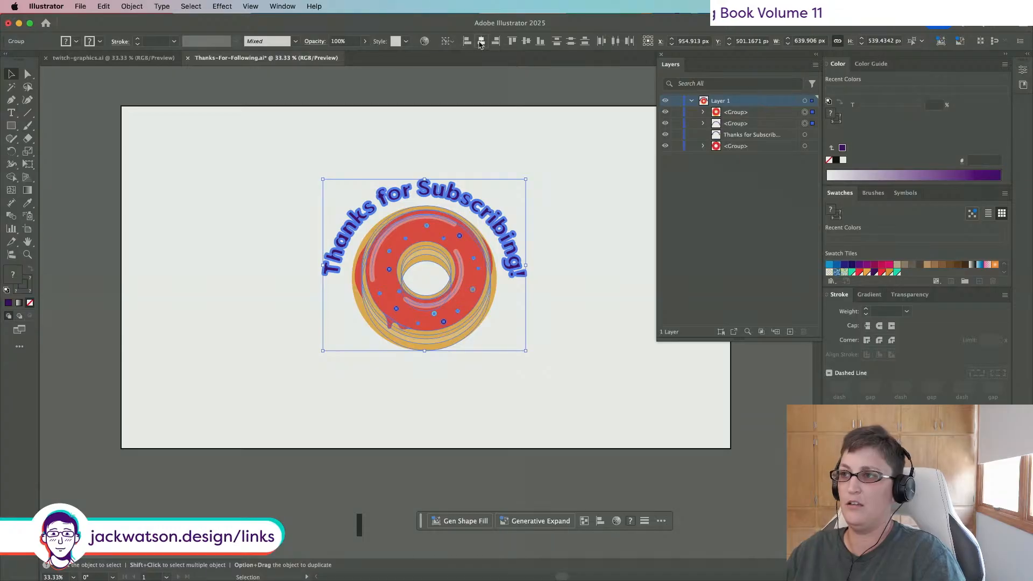
# Step: Move the new donut group below the Thanks for Subscribing text in the layer stack and hide the original donut group
pyautogui.moveTo(727, 134); pyautogui.dragTo(728, 140)
pyautogui.click(665, 146)
pyautogui.click(443, 144)
# Step: Enlarge the new donut, show the original donut again, and match the new donut's width to it at 455.9616 px
pyautogui.click(458, 309)
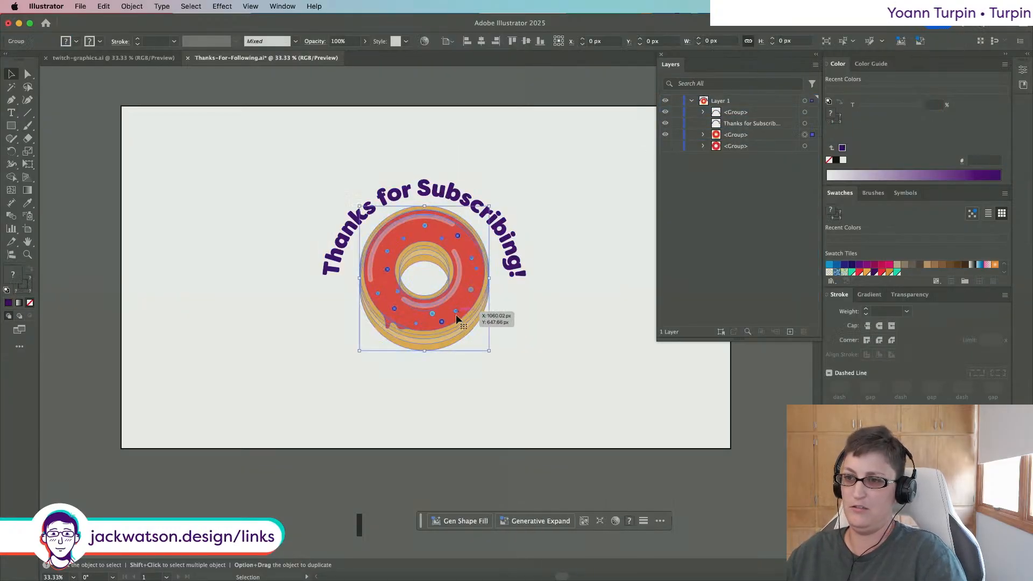
pyautogui.moveTo(424, 351); pyautogui.dragTo(419, 370)
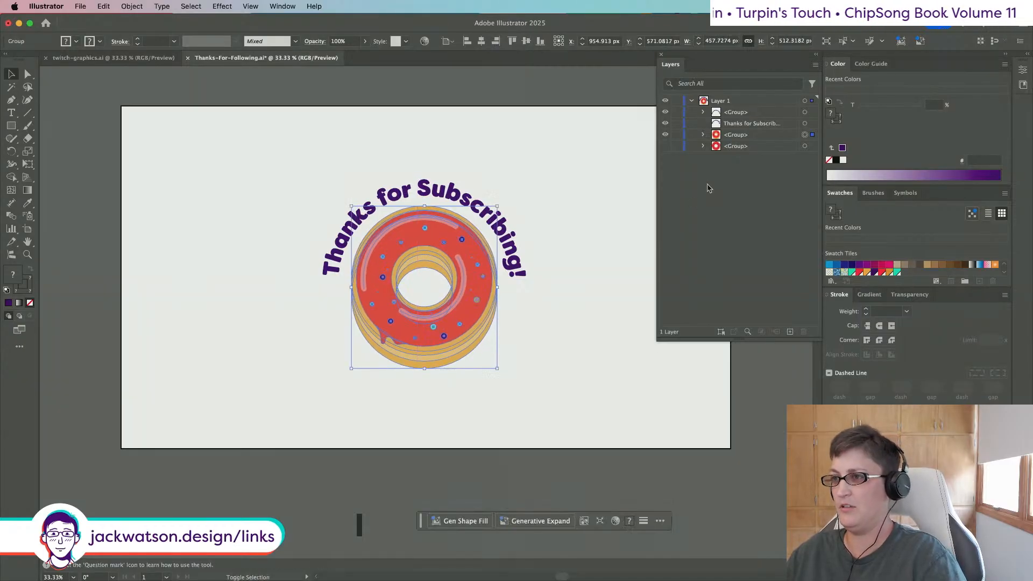
pyautogui.click(805, 146)
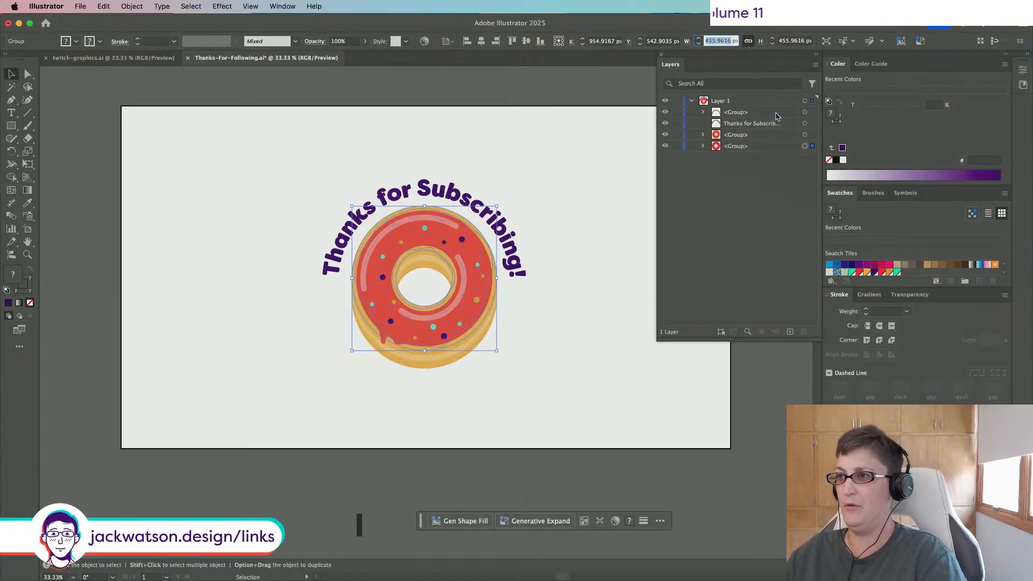
pyautogui.press('super+z')
pyautogui.press('super+v')
pyautogui.press('Tab')
pyautogui.click(575, 110)
# Step: Hide the outlined curved text group and the live Thanks for Subscribing text
pyautogui.click(457, 194)
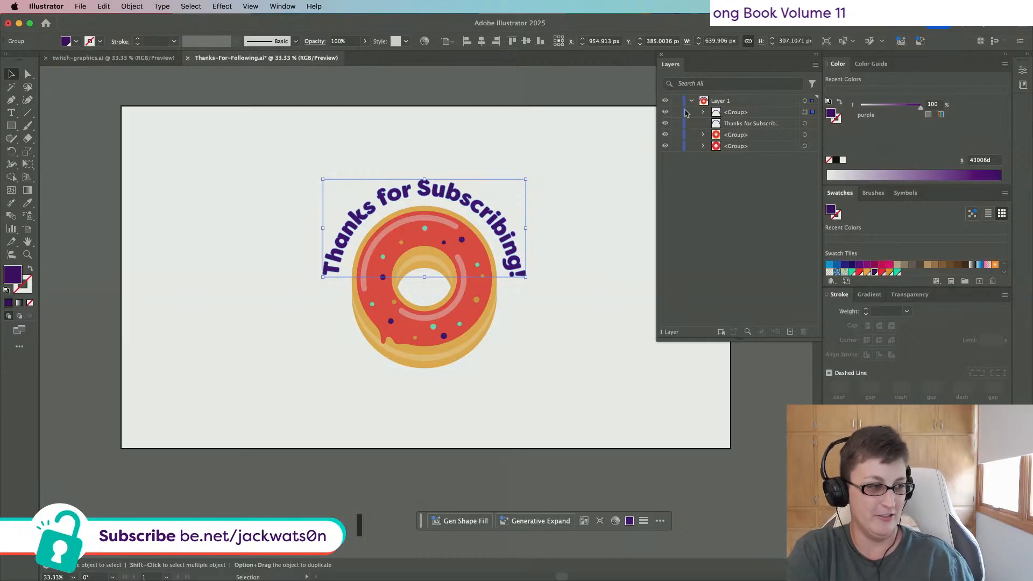
pyautogui.click(468, 120)
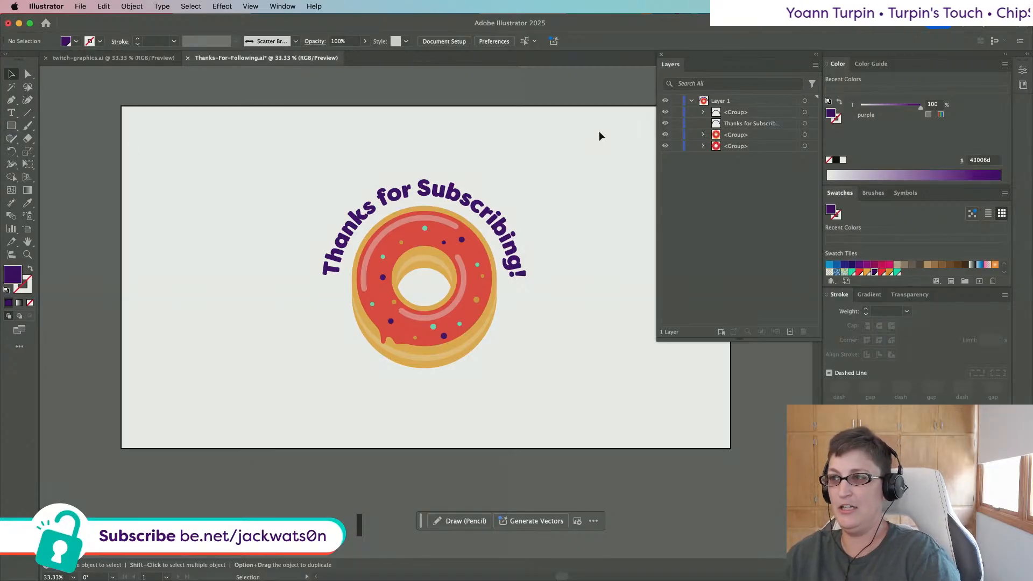
pyautogui.click(665, 123)
# Step: Copy the new donut's outer yellow dough shape on its own and paste it in front
pyautogui.click(27, 73)
pyautogui.scroll(2, 461, 222)
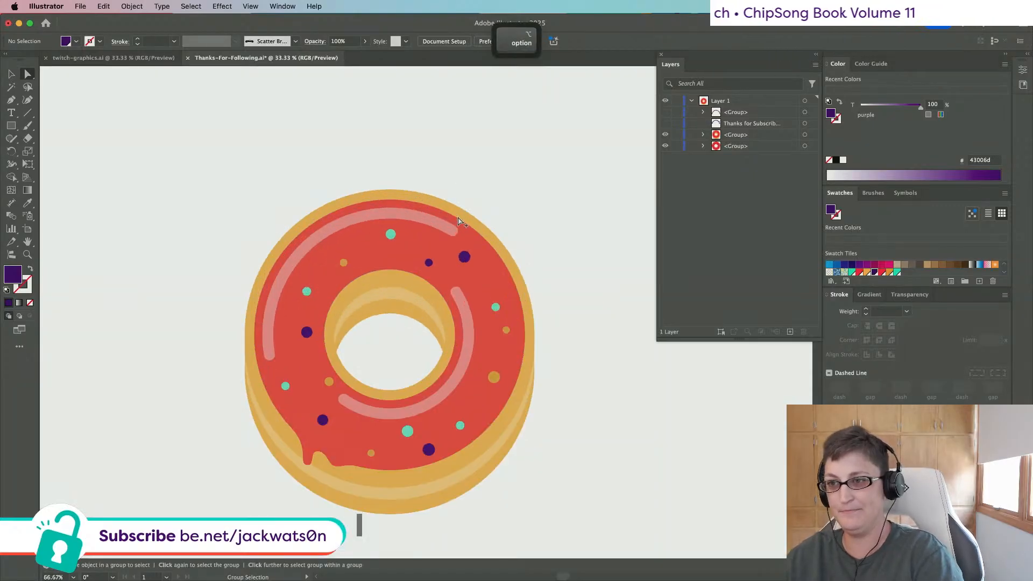
pyautogui.click(464, 210)
pyautogui.press('cmd+c')
pyautogui.press('cmd+f')
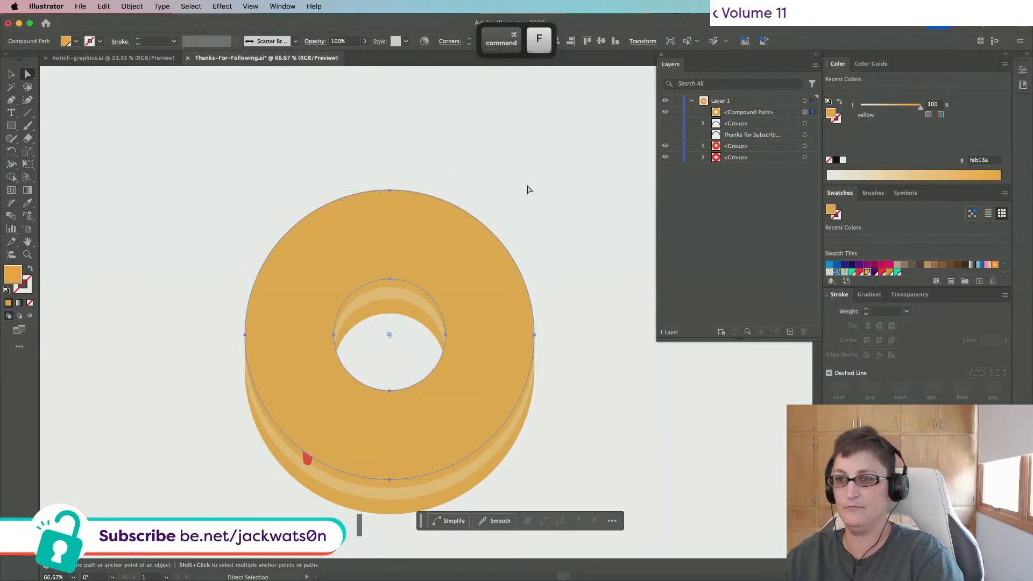
# Step: Release the pasted dough compound path into separate paths and clear the selection
pyautogui.click(105, 6)
pyautogui.moveTo(130, 7)
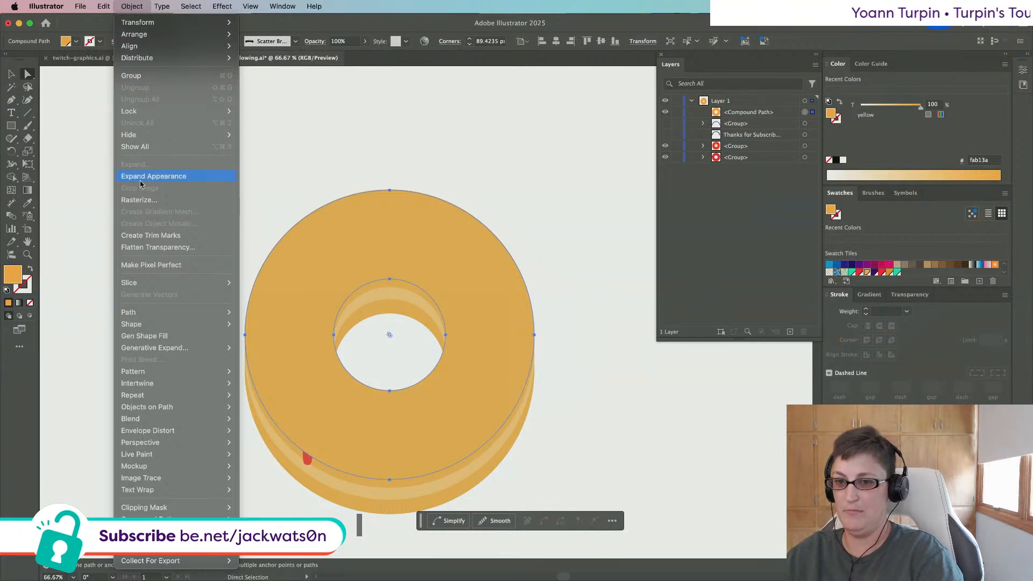
pyautogui.click(265, 242)
pyautogui.rightClick(342, 266)
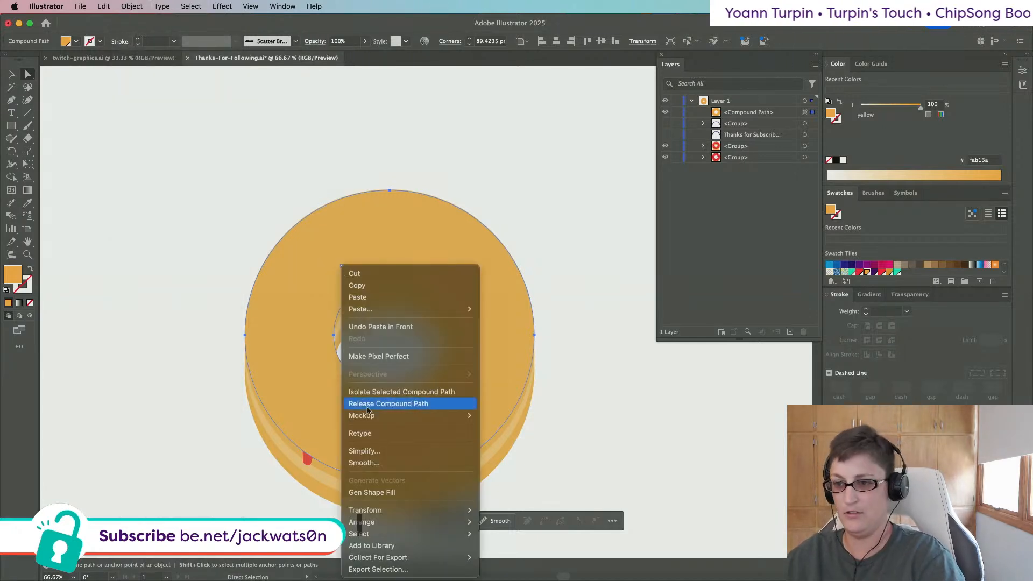
pyautogui.click(376, 404)
pyautogui.click(630, 410)
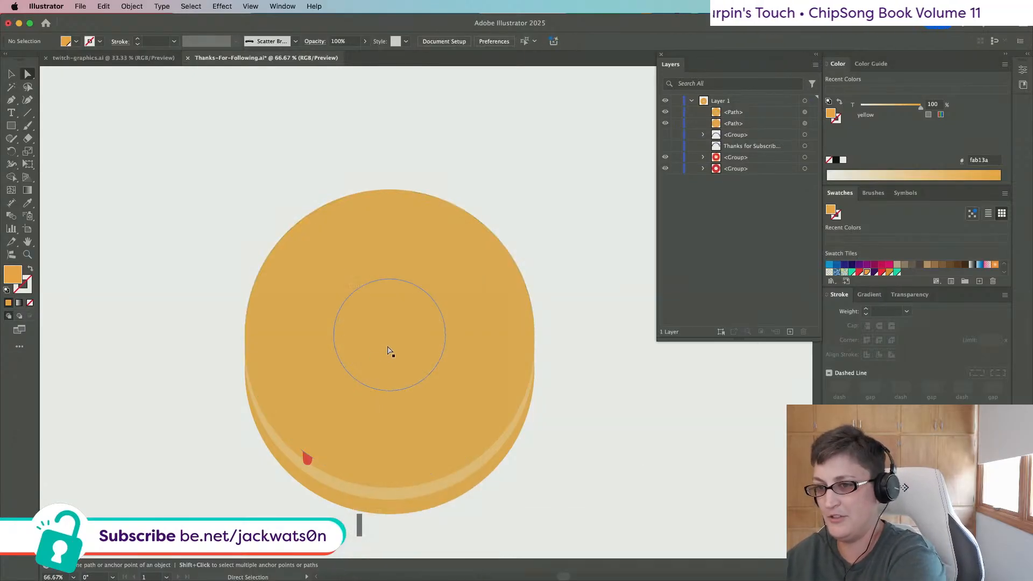
# Step: Delete the inner hole circle of the released dough shape and select the remaining solid disc
pyautogui.click(390, 351)
pyautogui.press('Delete')
pyautogui.click(413, 337)
pyautogui.scroll(-2, 413, 336)
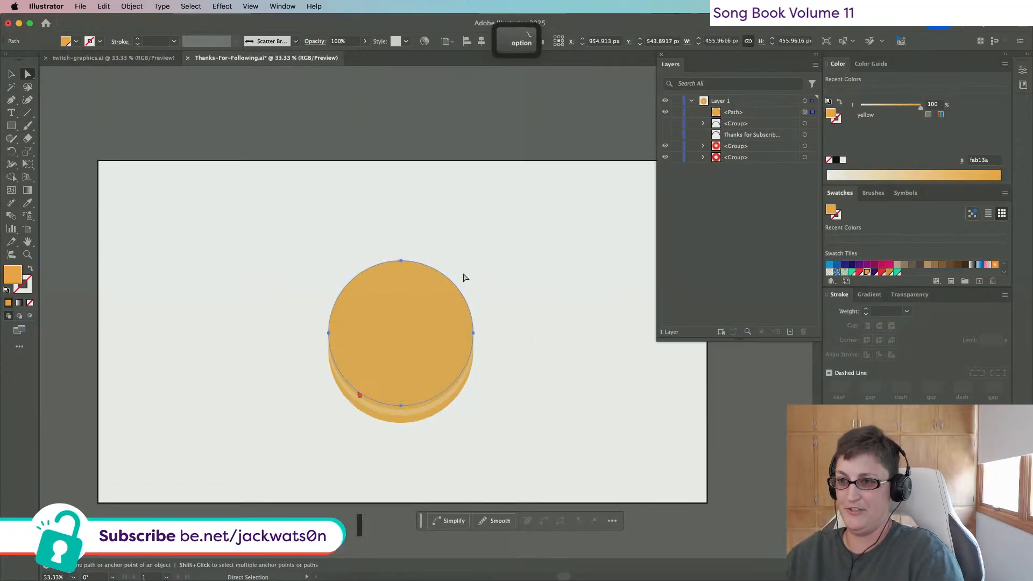
# Step: Show the outlined curved text group and scale the solid disc from its centre to about 521 px wide
pyautogui.press('v')
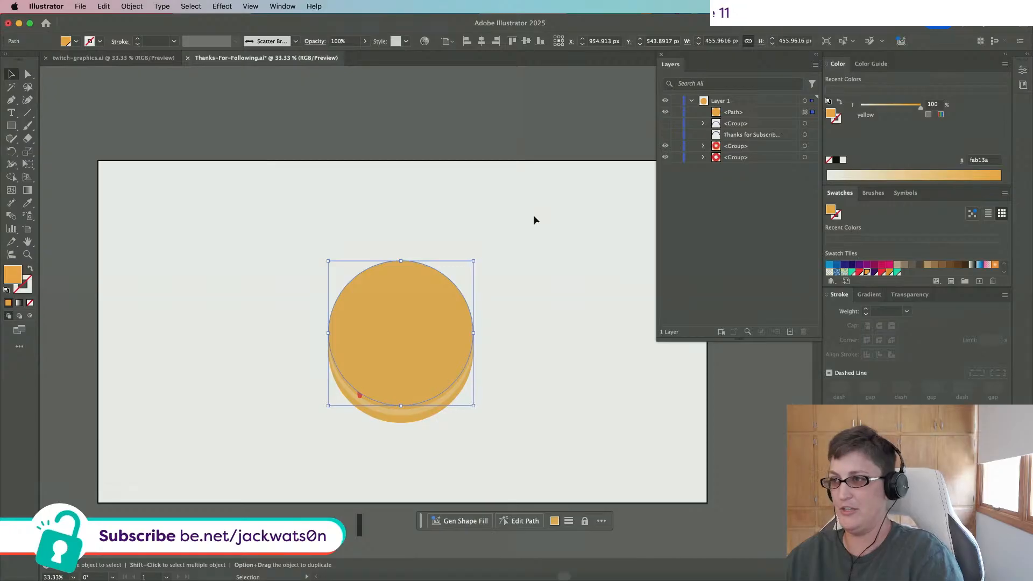
pyautogui.click(665, 124)
pyautogui.moveTo(475, 261); pyautogui.dragTo(484, 250)
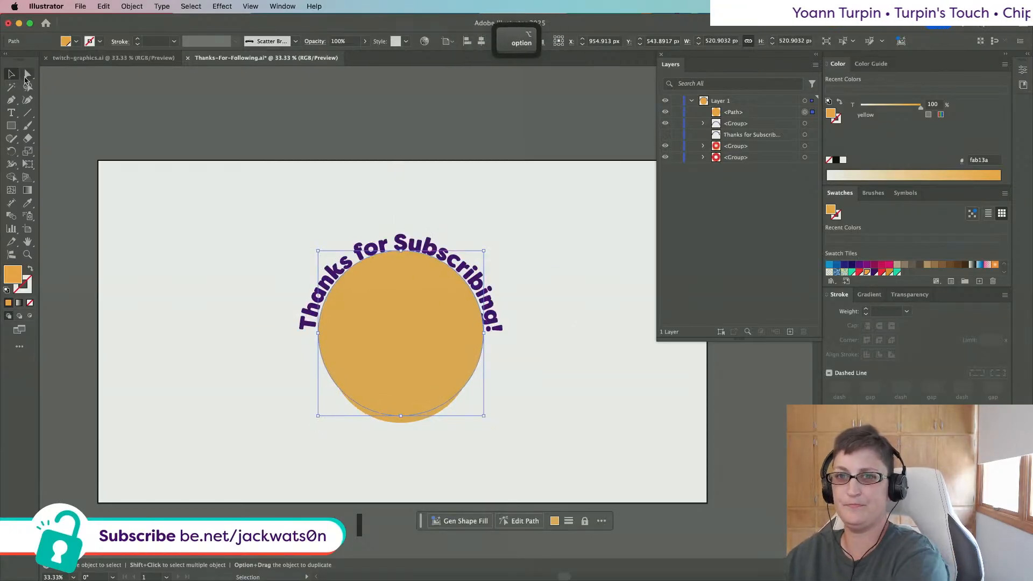
# Step: Delete the disc's bottom anchor point to leave the upper half arc, and swap its fill and stroke
pyautogui.press('a')
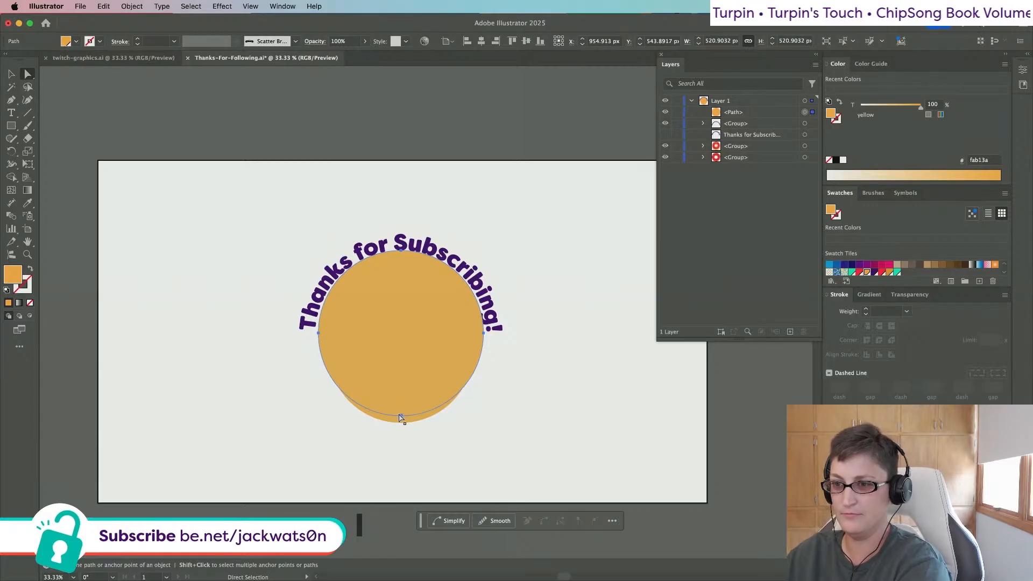
pyautogui.click(401, 415)
pyautogui.press('BackSpace')
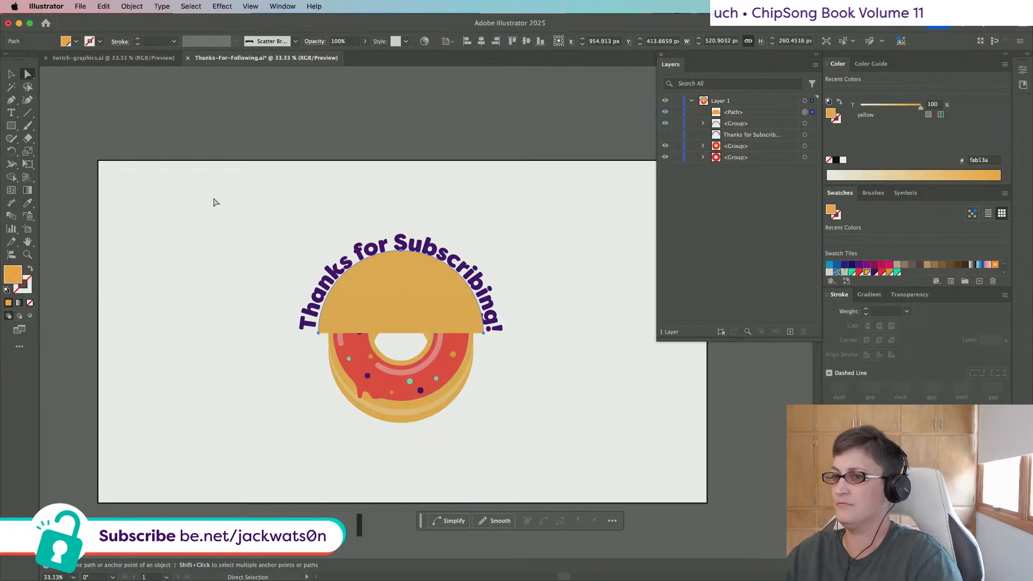
pyautogui.hotkey('shift', 'x')
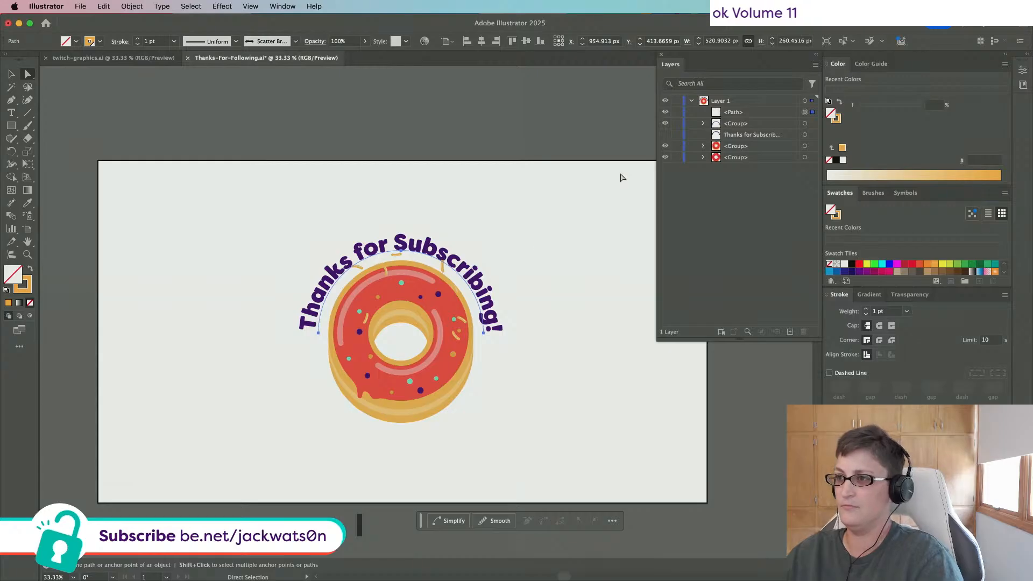
# Step: Hide the outlined curved text group and add the text "Thanks for Following" along the arc
pyautogui.click(665, 123)
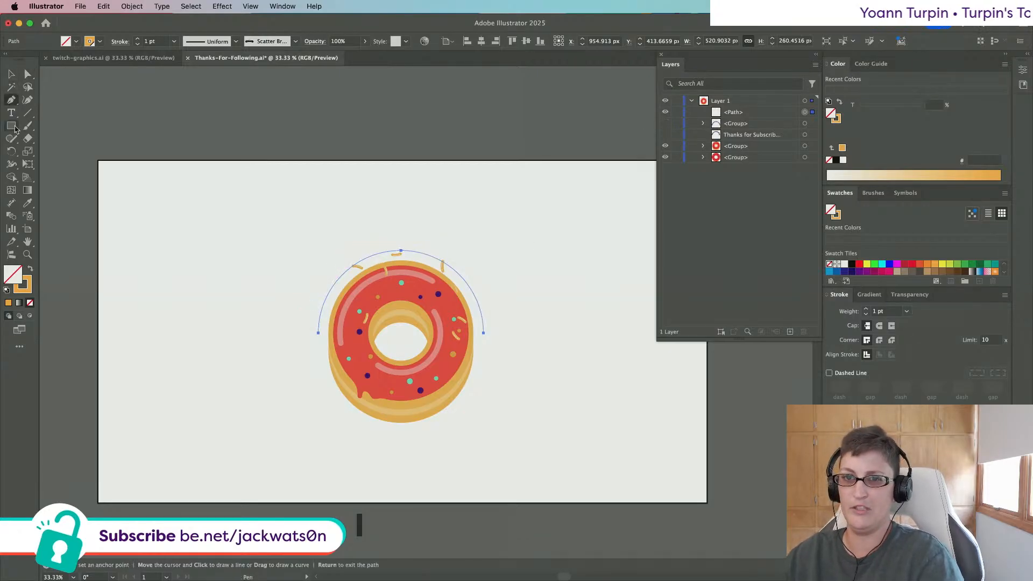
pyautogui.click(10, 113)
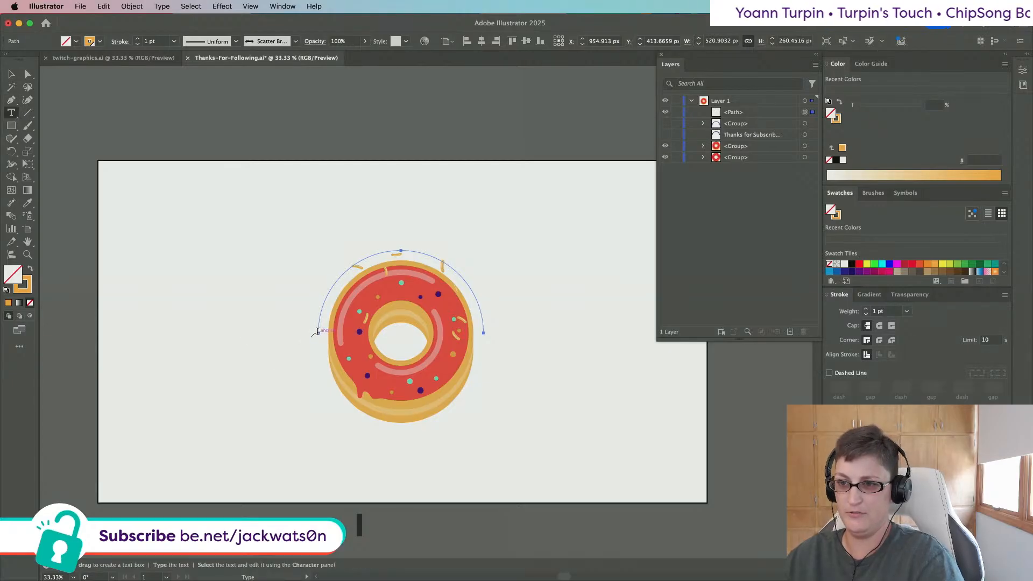
pyautogui.click(318, 333)
pyautogui.write('T')
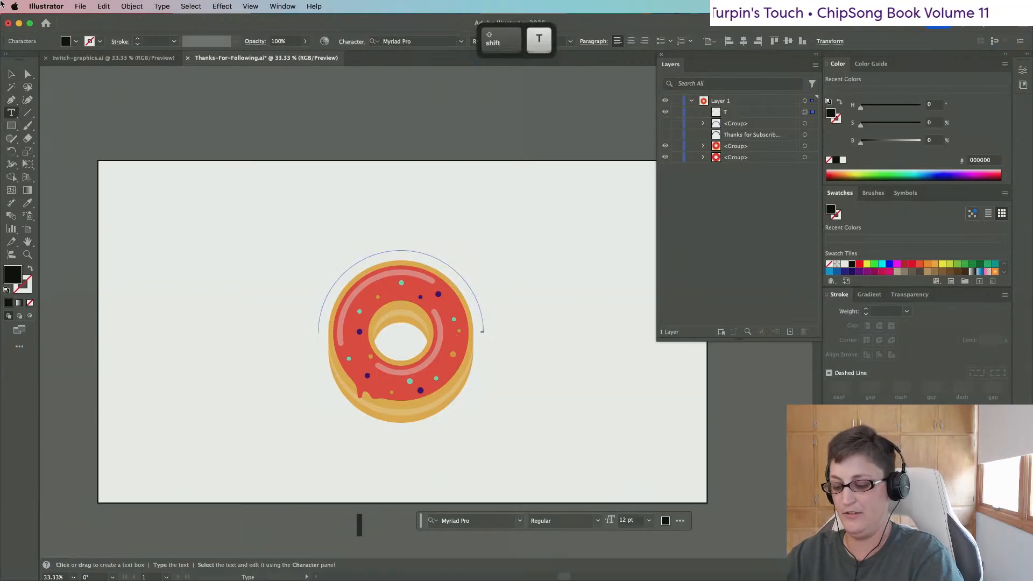
pyautogui.write('hanks for')
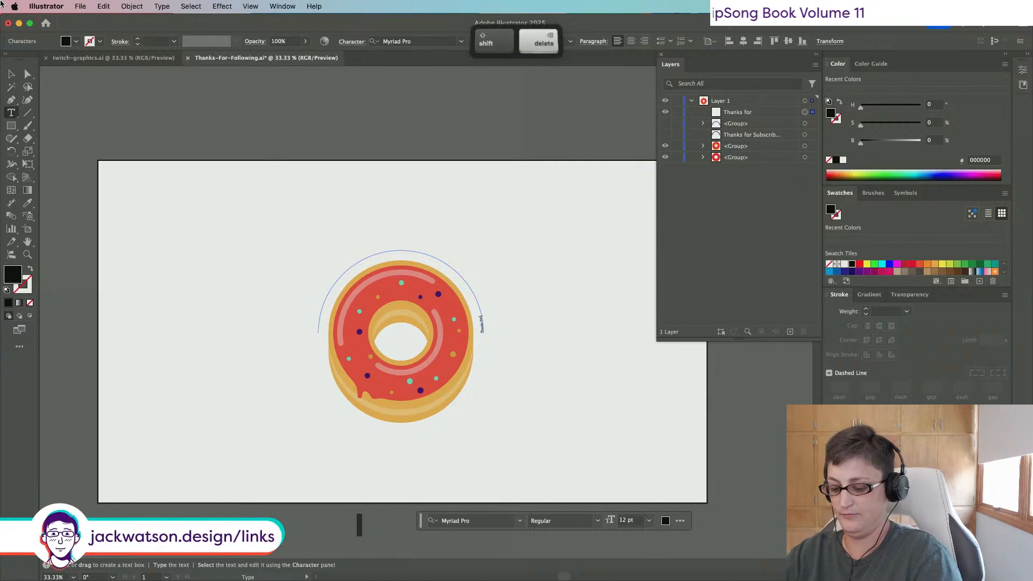
pyautogui.write(' Follow')
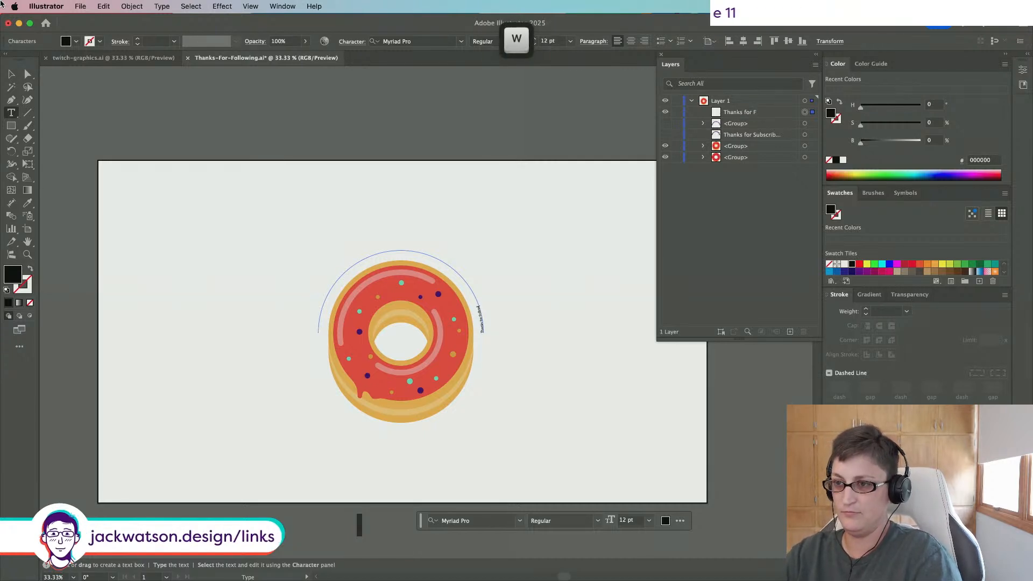
pyautogui.write('ing')
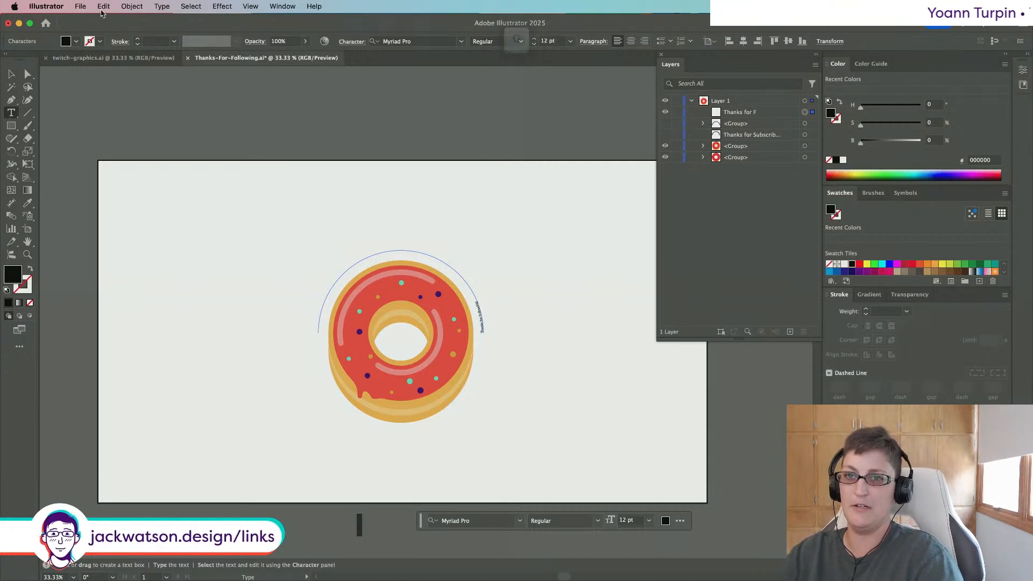
# Step: Centre-align the arc text and set its type-on-a-path options to Flip with Align to Path at Center
pyautogui.click(12, 74)
pyautogui.click(631, 42)
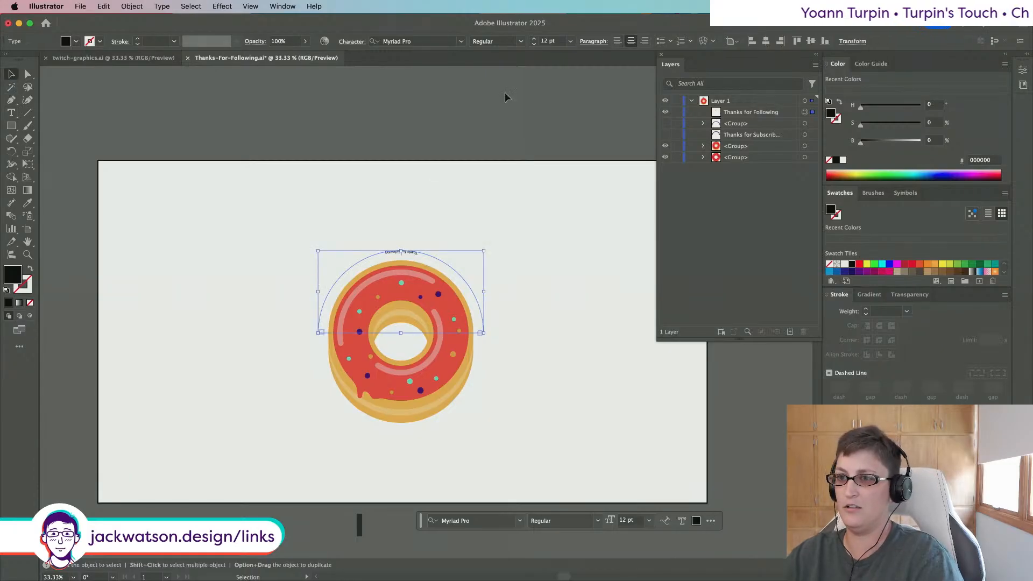
pyautogui.click(162, 6)
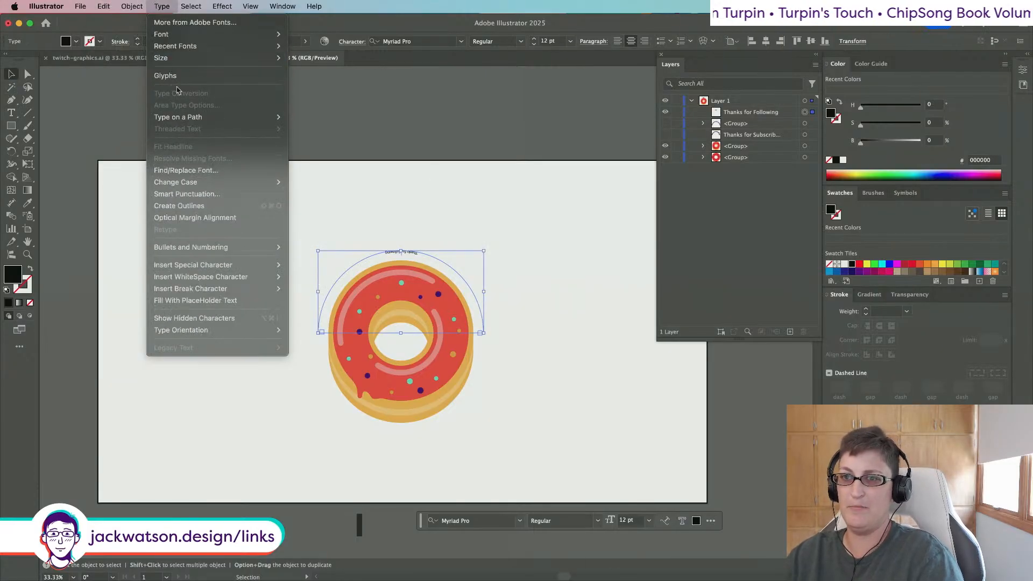
pyautogui.moveTo(191, 117)
pyautogui.click(344, 182)
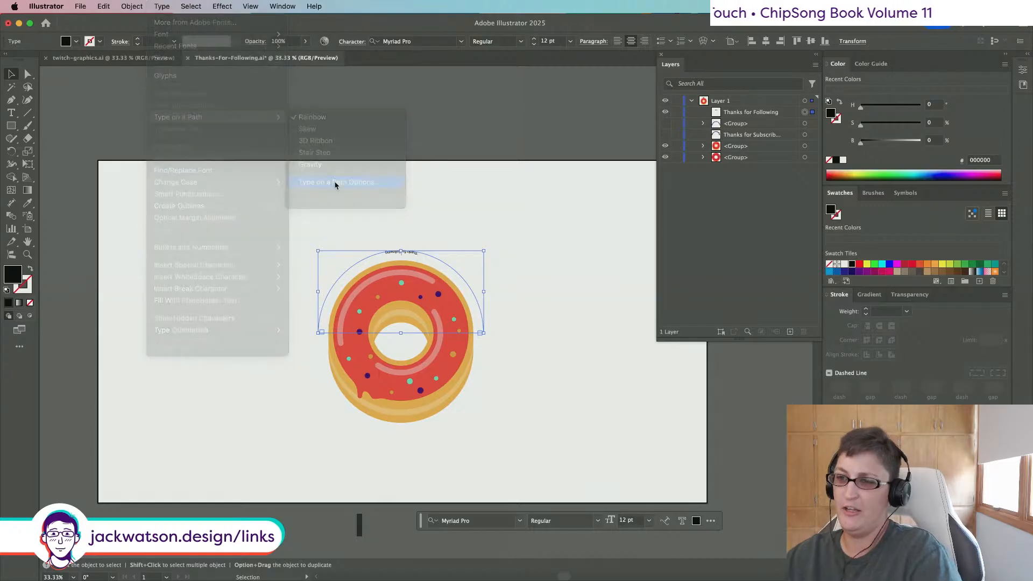
pyautogui.click(659, 279)
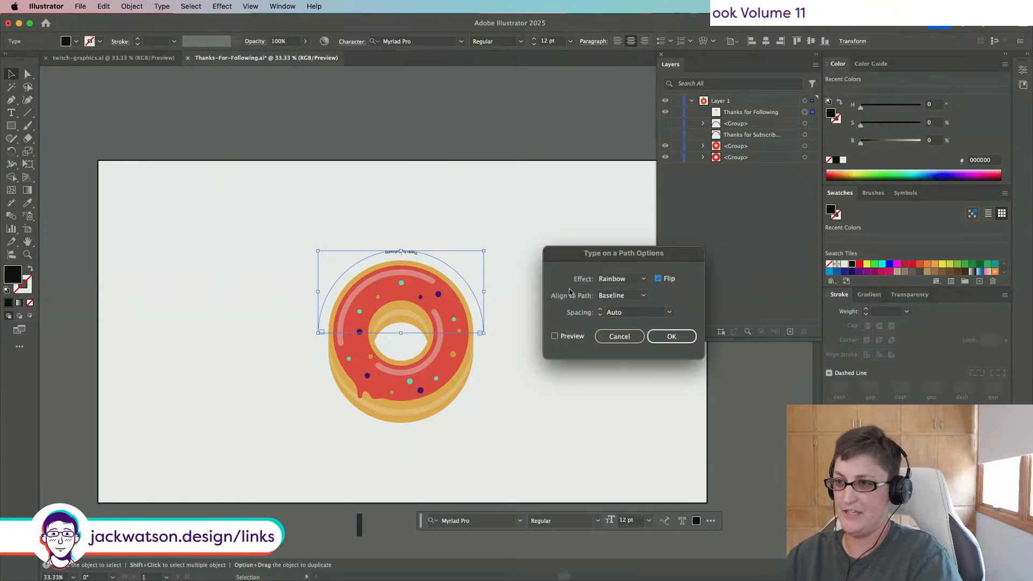
pyautogui.click(632, 296)
pyautogui.click(631, 330)
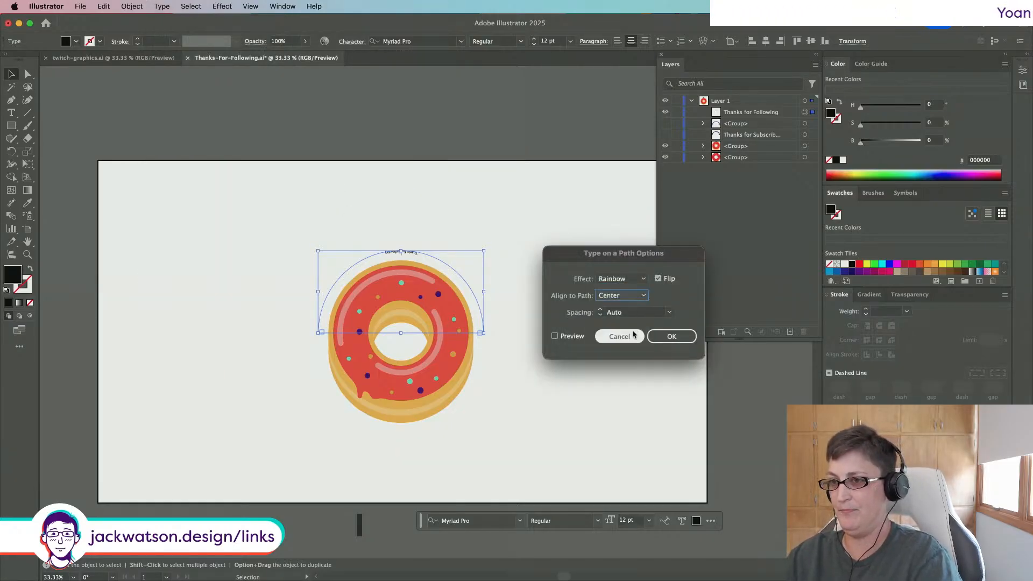
pyautogui.click(566, 338)
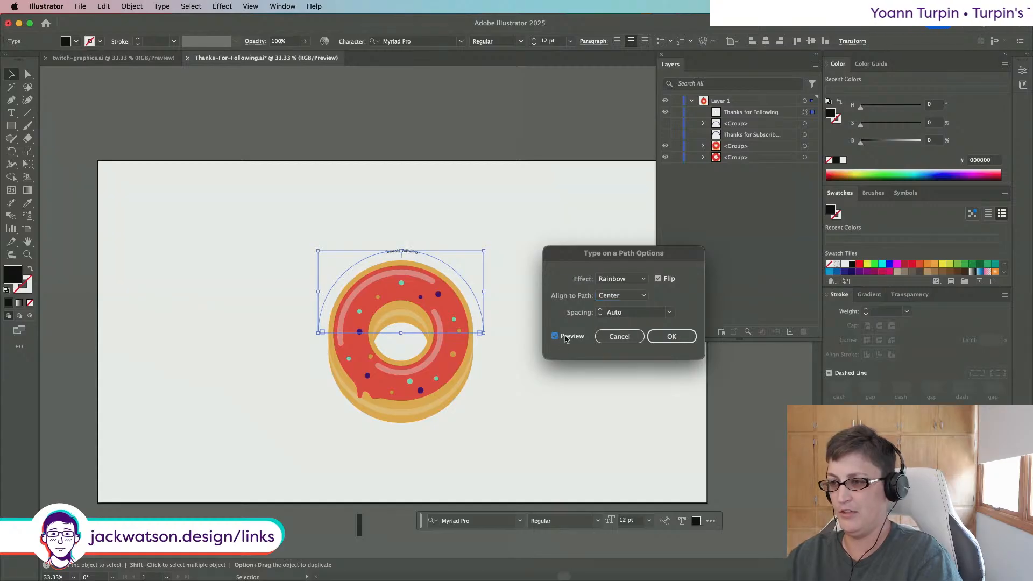
pyautogui.click(678, 337)
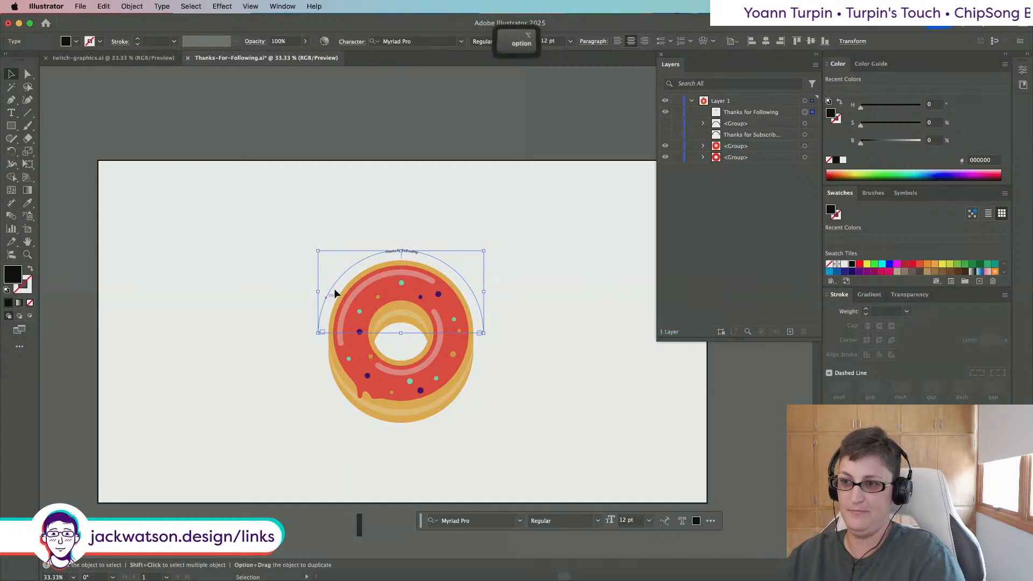
# Step: Set the arc text's font to Filson Soft in the Black style
pyautogui.scroll(1, 375, 265)
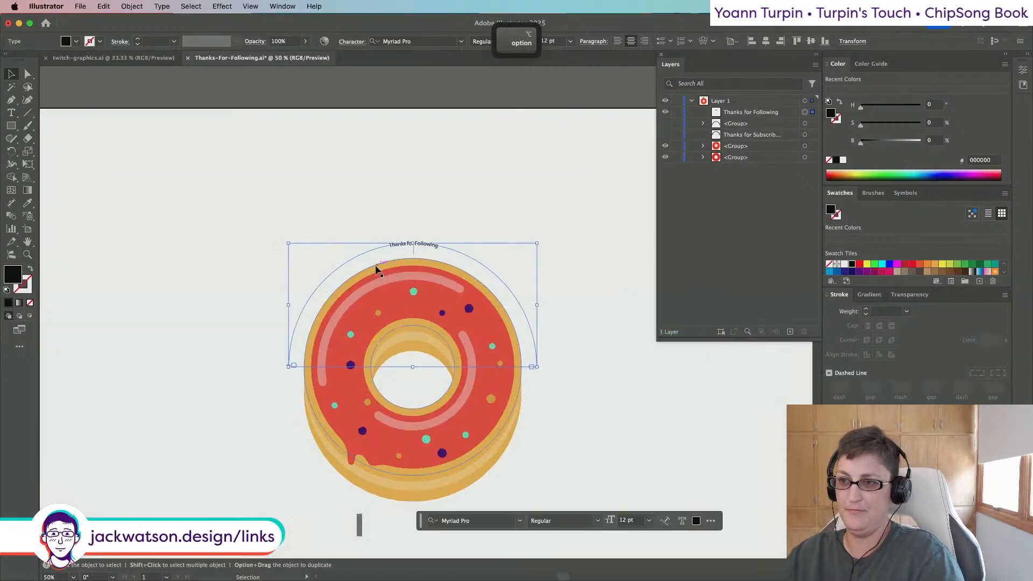
pyautogui.click(439, 42)
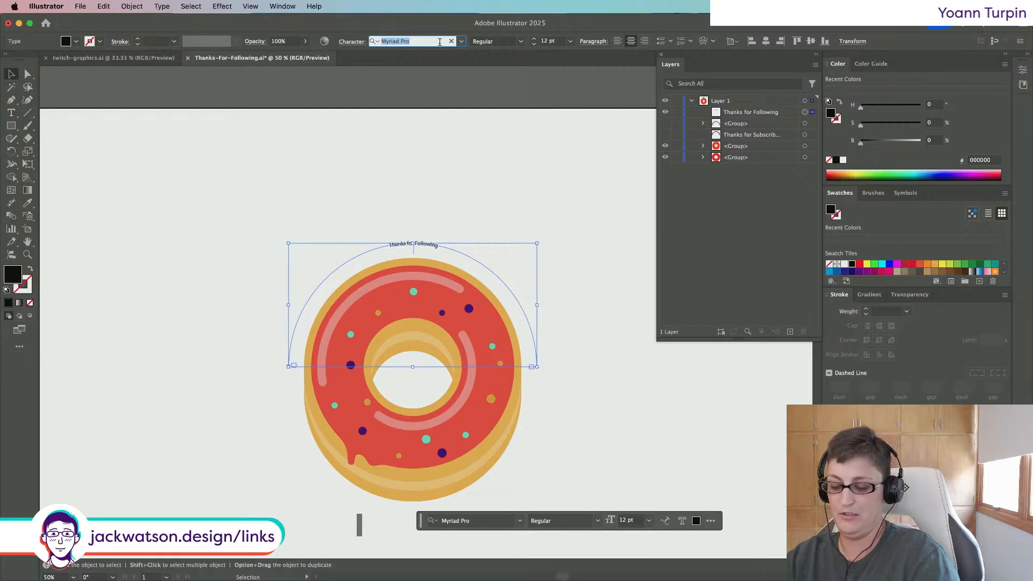
pyautogui.write('filson')
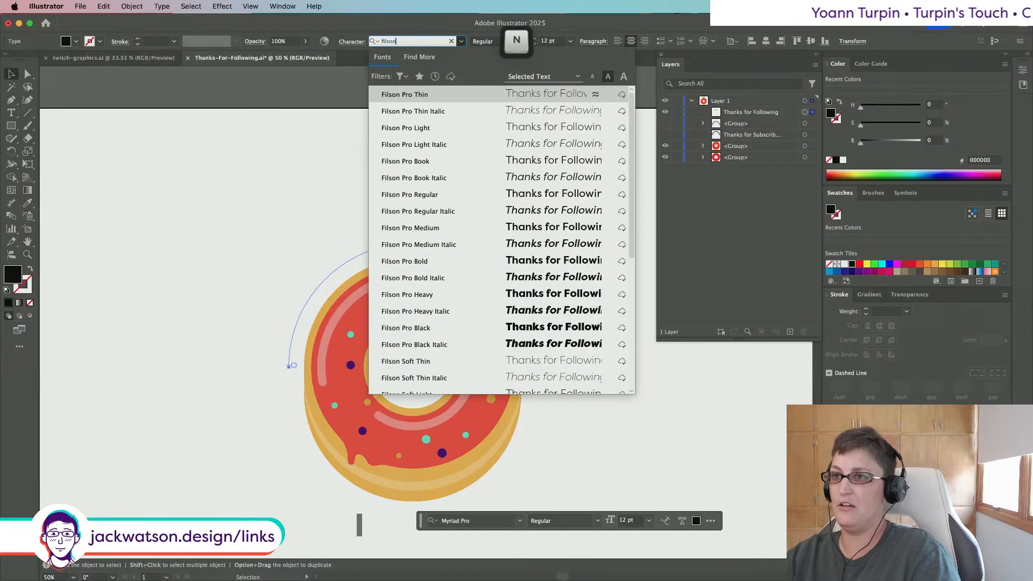
pyautogui.write(' soft')
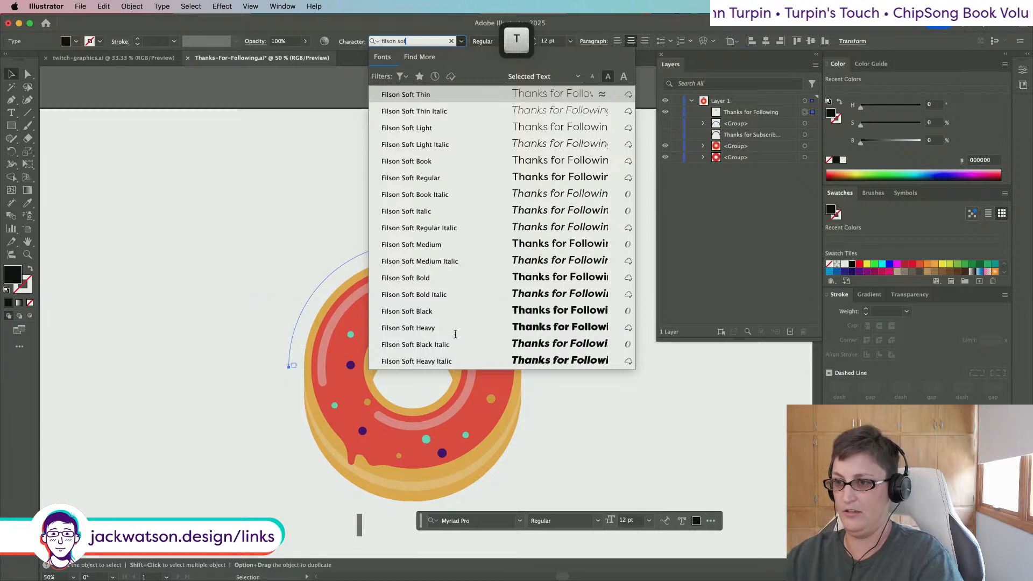
pyautogui.click(445, 335)
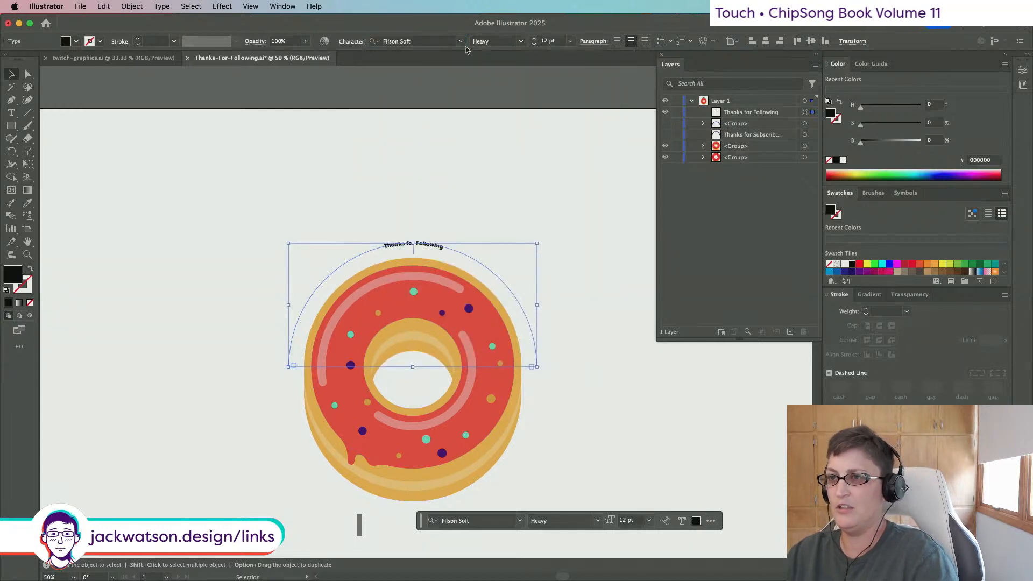
pyautogui.click(519, 42)
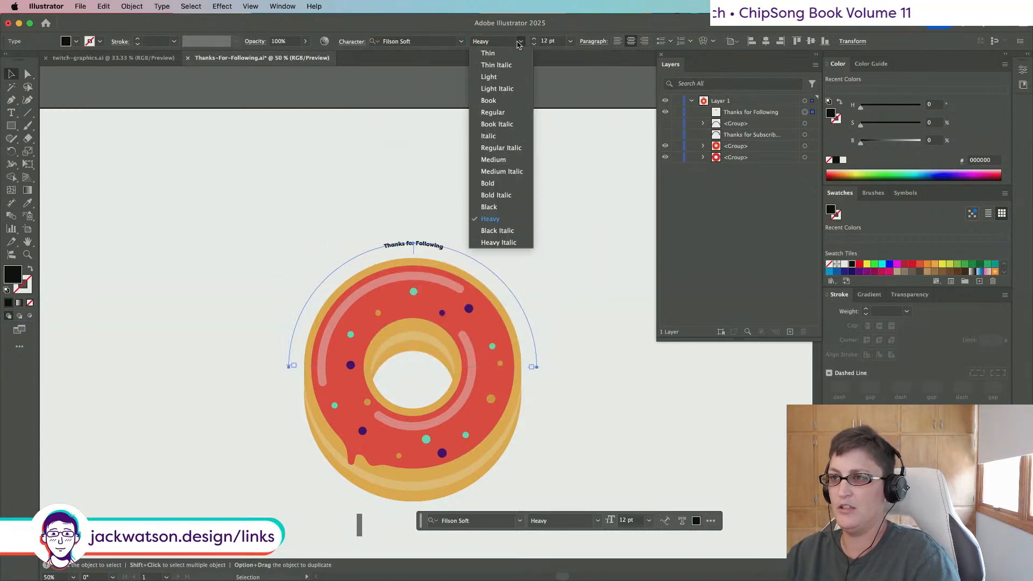
pyautogui.click(494, 208)
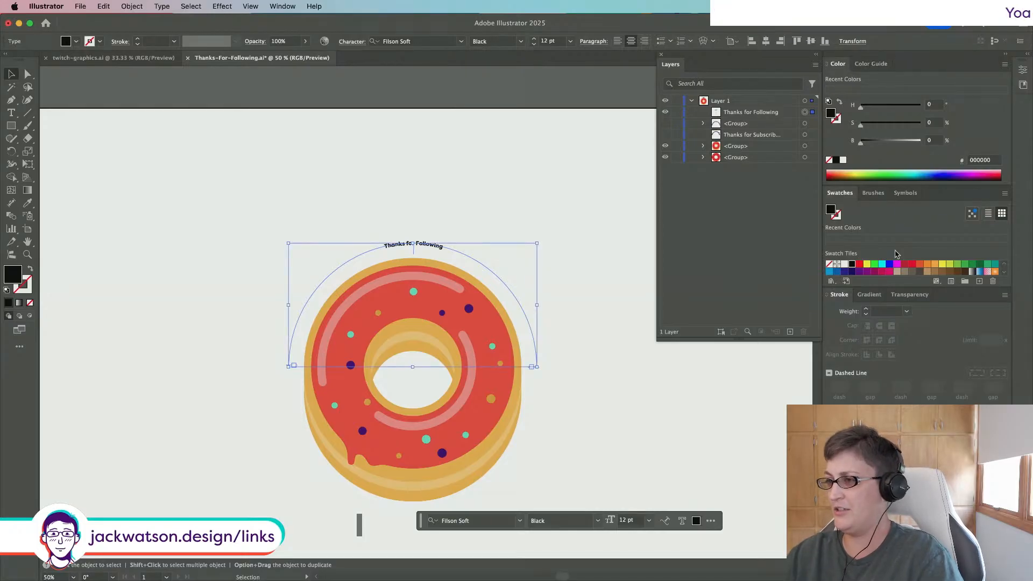
# Step: Fill the arc text with the purple swatch and raise its font size to 78 pt
pyautogui.scroll(2, 887, 275)
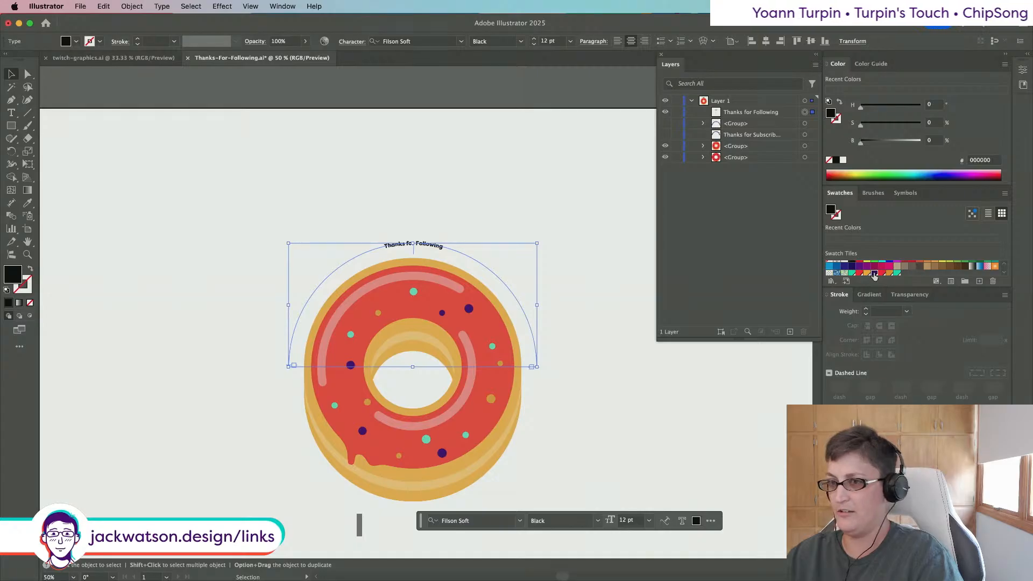
pyautogui.click(874, 273)
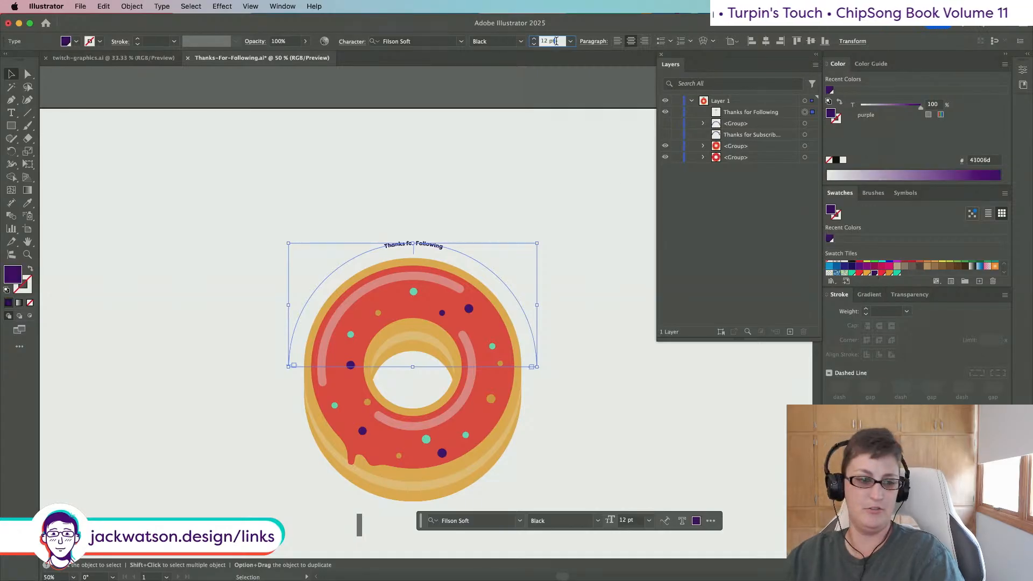
pyautogui.press('Up')
pyautogui.press('Up')
pyautogui.press('Up')
pyautogui.press('Up')
pyautogui.press('Up')
pyautogui.press('Up')
pyautogui.press('Up')
pyautogui.press('Up')
pyautogui.press('Up')
pyautogui.press('Up')
pyautogui.press('Up')
pyautogui.press('Up')
pyautogui.press('Up')
pyautogui.press('Up')
pyautogui.press('Up')
pyautogui.press('Up')
pyautogui.press('Up')
pyautogui.press('Up')
pyautogui.press('Up')
pyautogui.press('Up')
pyautogui.press('Up')
pyautogui.press('Up')
pyautogui.press('Up')
pyautogui.press('Up')
pyautogui.press('Up')
pyautogui.press('Up')
pyautogui.press('Up')
pyautogui.press('Up')
pyautogui.press('Up')
pyautogui.press('Up')
pyautogui.press('Up')
pyautogui.press('Up')
pyautogui.press('Up')
pyautogui.press('Up')
pyautogui.press('Up')
pyautogui.press('Up')
pyautogui.press('Up')
pyautogui.press('Up')
pyautogui.press('Up')
pyautogui.press('Up')
pyautogui.press('Up')
pyautogui.press('Up')
pyautogui.press('Up')
pyautogui.press('Up')
pyautogui.press('Up')
pyautogui.press('Up')
pyautogui.press('Up')
pyautogui.press('Up')
pyautogui.press('Up')
pyautogui.press('Up')
pyautogui.press('Up')
pyautogui.press('Up')
pyautogui.press('Up')
pyautogui.press('Up')
pyautogui.press('Up')
pyautogui.press('Up')
pyautogui.press('Up')
pyautogui.press('Up')
pyautogui.press('Up')
pyautogui.press('Up')
pyautogui.press('Down')
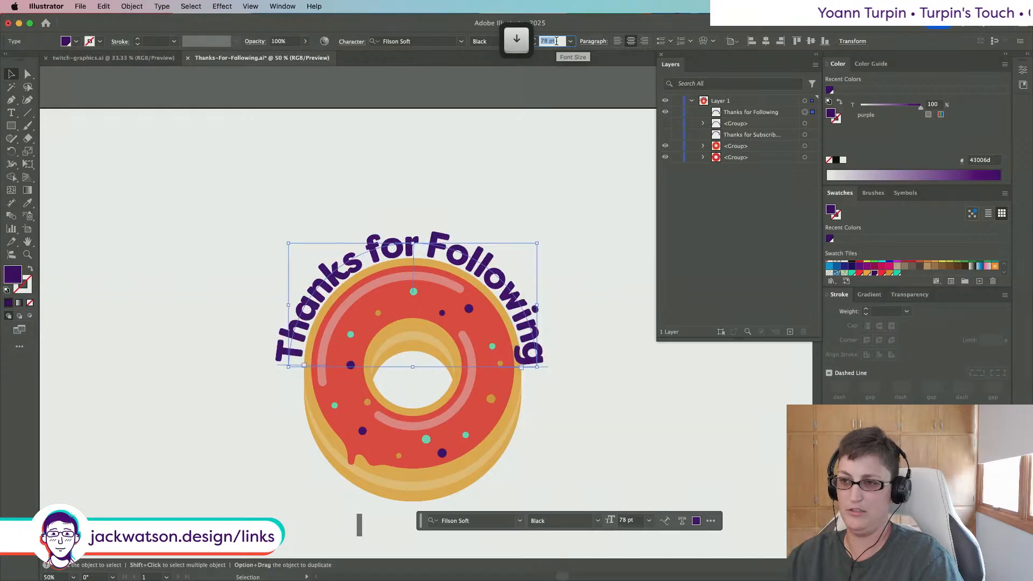
# Step: Try scaling up the curved Thanks for Following text, undo the scaling and clear the selection
pyautogui.moveTo(538, 244); pyautogui.dragTo(567, 234)
pyautogui.press('super+z')
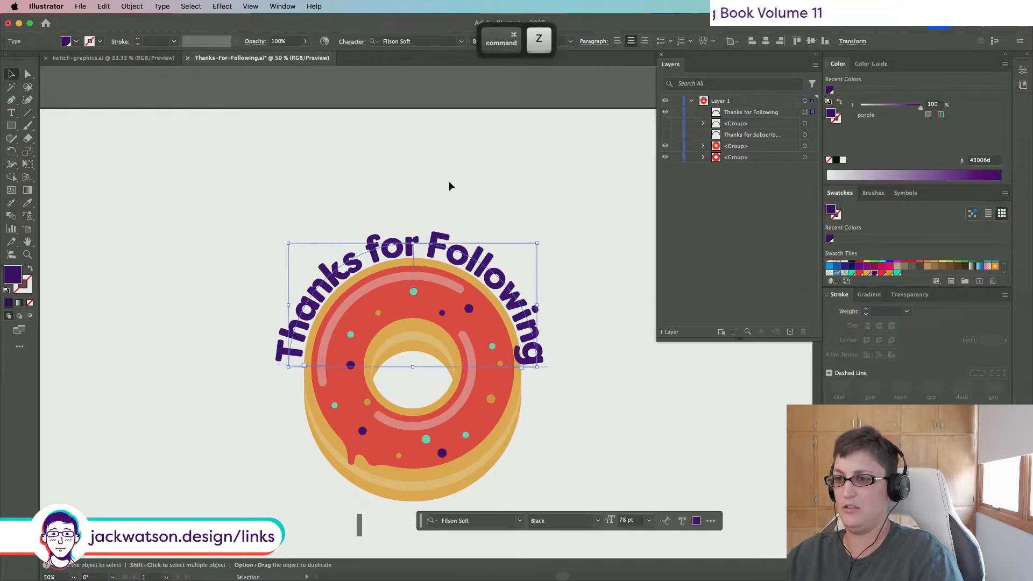
pyautogui.click(449, 180)
pyautogui.click(410, 255)
pyautogui.press('shift+super+a')
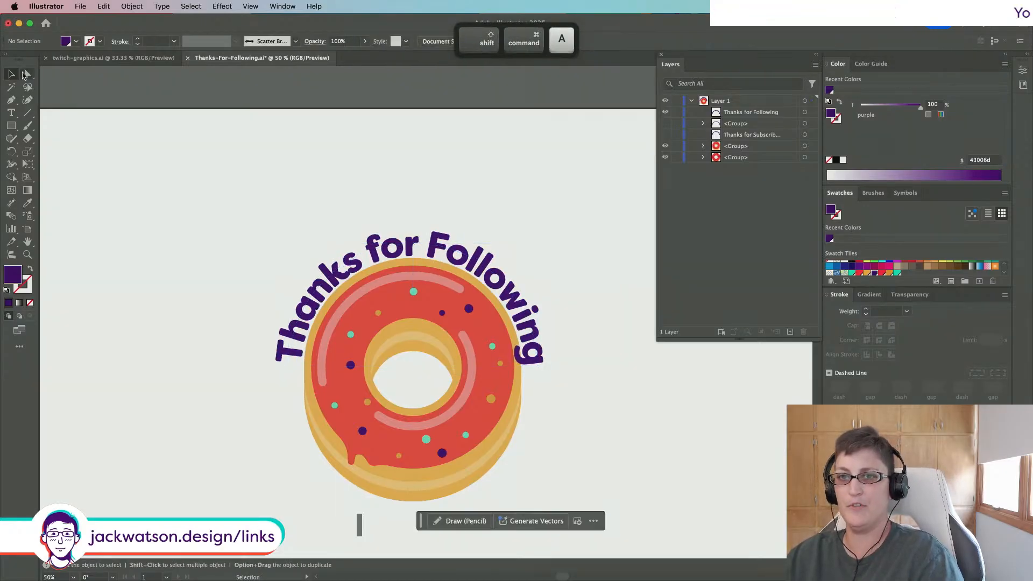
# Step: Try pasting a copy of the dough outline's lower right segment in front, and undo the paste
pyautogui.click(27, 75)
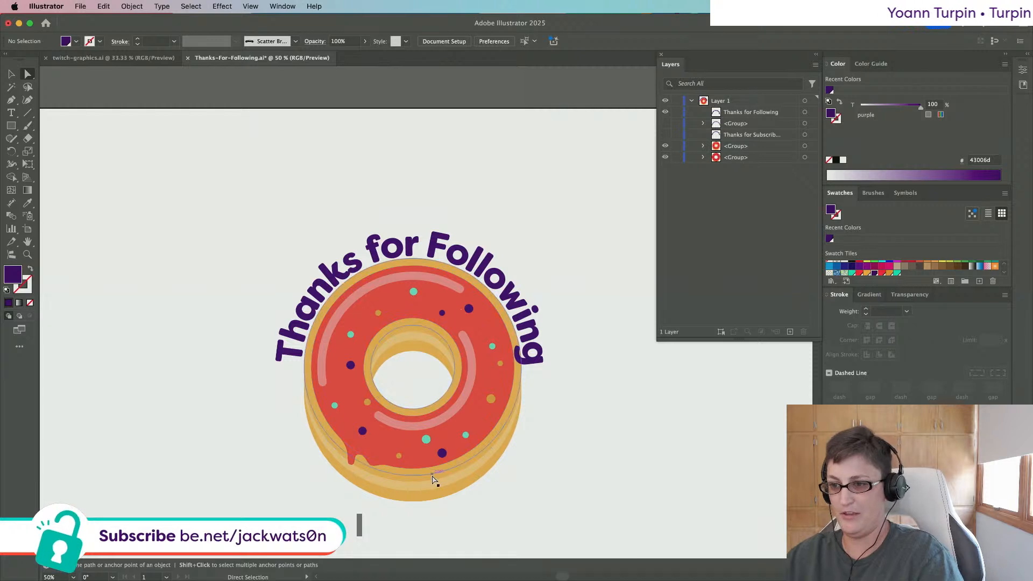
pyautogui.click(431, 474)
pyautogui.press('super+c')
pyautogui.press('super+f')
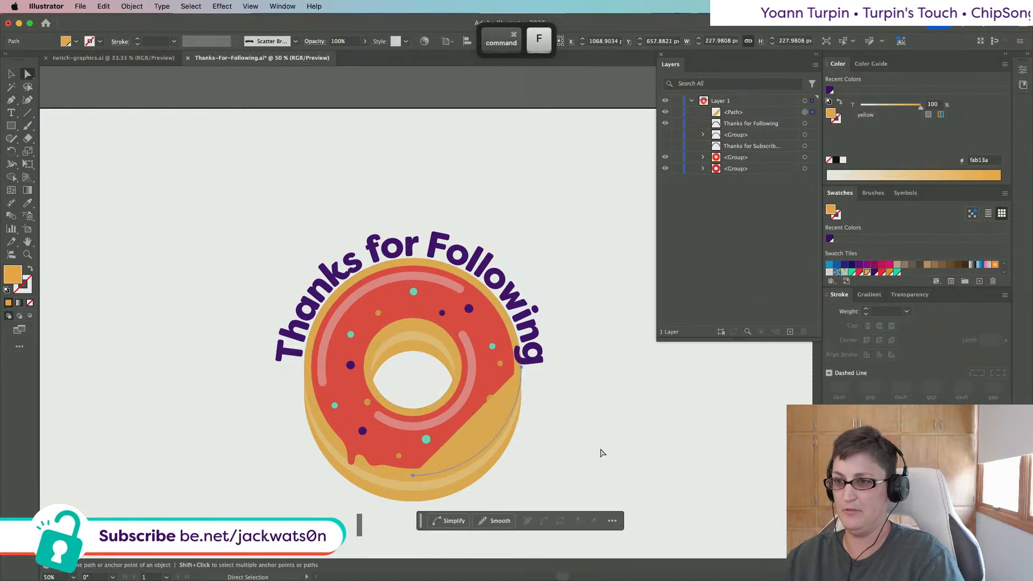
pyautogui.press('super+z')
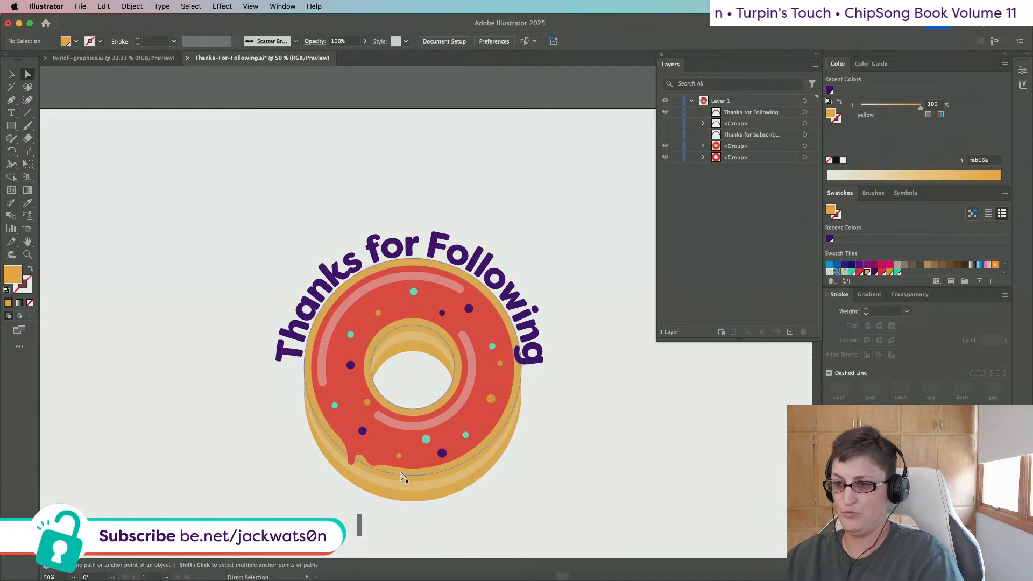
# Step: Paste a copy of the dough ring in front and scale it up together with the curved text from the centre
pyautogui.click(401, 476)
pyautogui.press('super+c')
pyautogui.press('super+f')
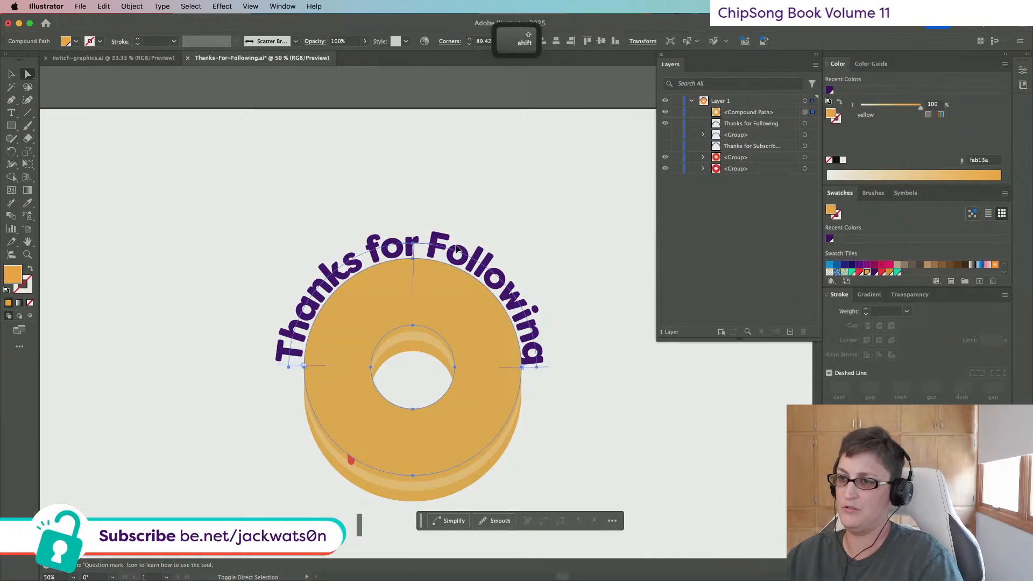
pyautogui.keyDown('shift'); pyautogui.click(456, 249); pyautogui.keyUp('shift')
pyautogui.press('v')
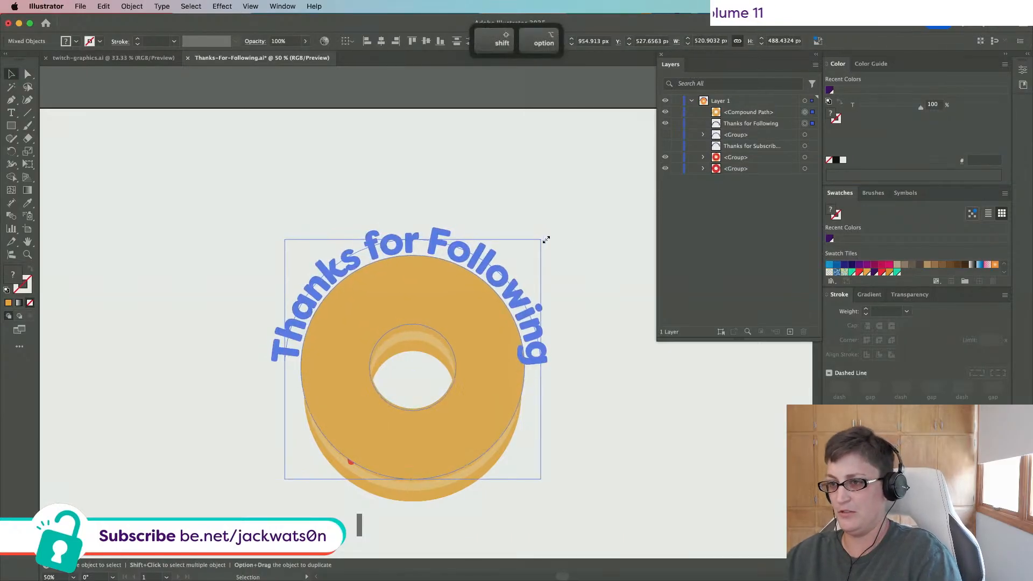
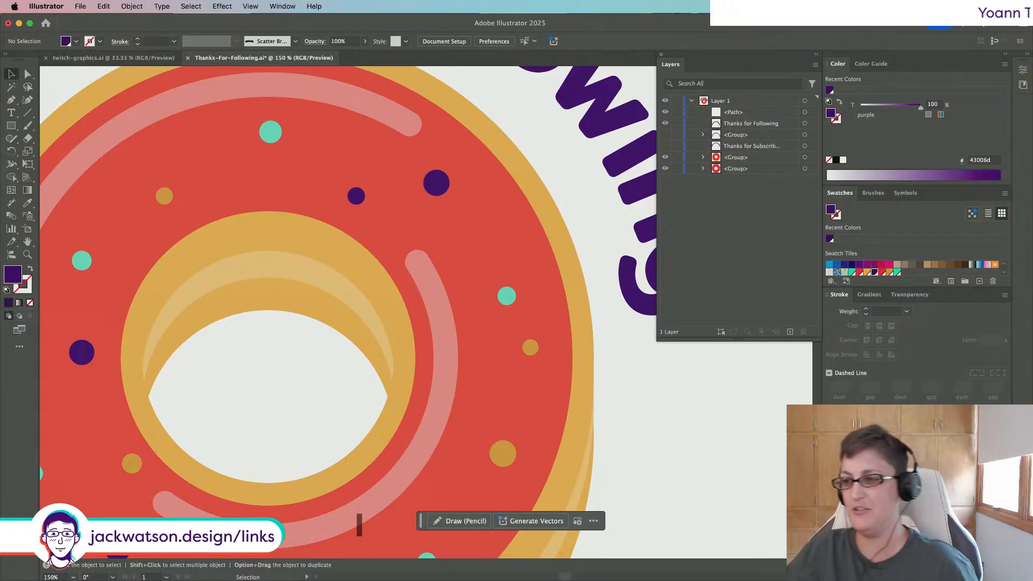
# Step: Delete the thin horizontal line that crosses the donut at the ends of the curved text
pyautogui.scroll(-2, 408, 372)
pyautogui.hscroll(-5, 525, 363)
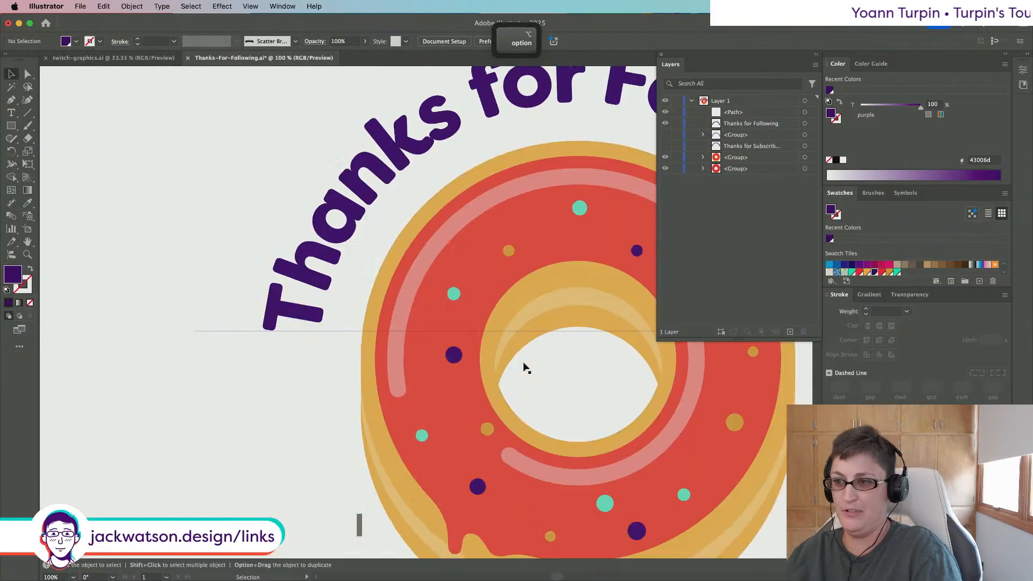
pyautogui.hscroll(5, 525, 363)
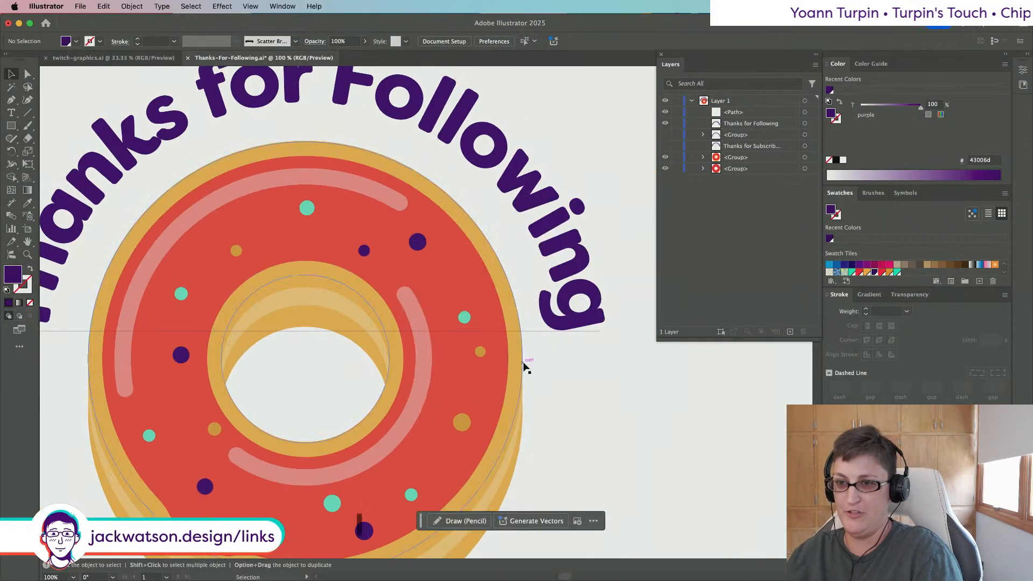
pyautogui.click(524, 329)
pyautogui.press('BackSpace')
pyautogui.scroll(-1, 309, 308)
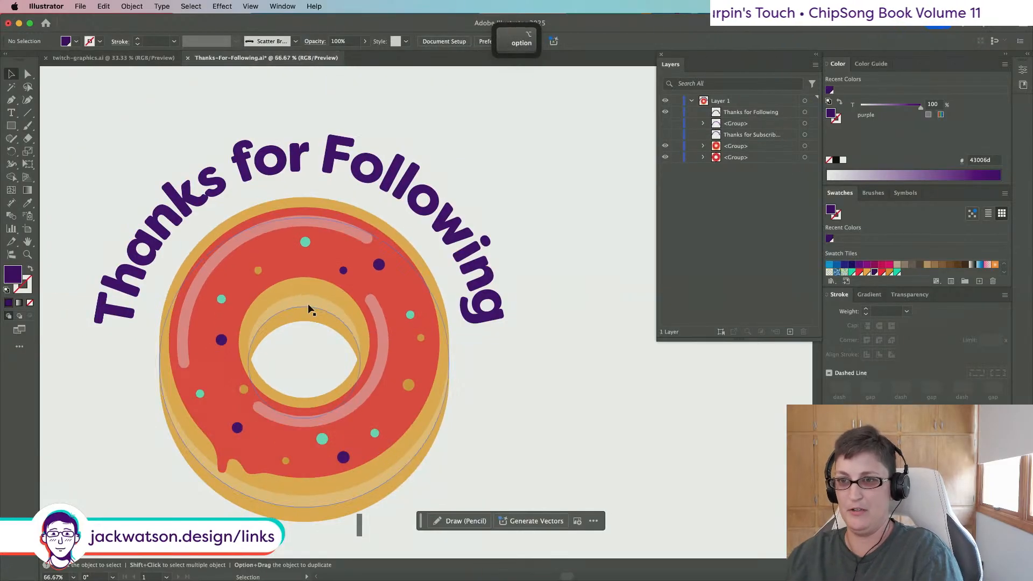
# Step: Paste a copy of the dough ring in front, release its compound path and delete the inner circle
pyautogui.hscroll(-2, 308, 307)
pyautogui.hscroll(1, 309, 307)
pyautogui.click(27, 73)
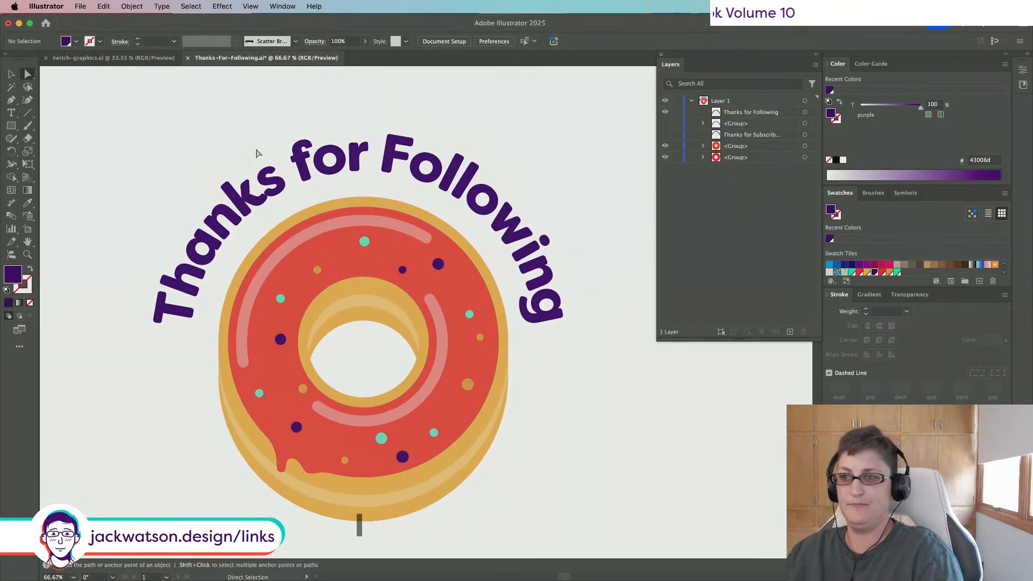
pyautogui.click(386, 207)
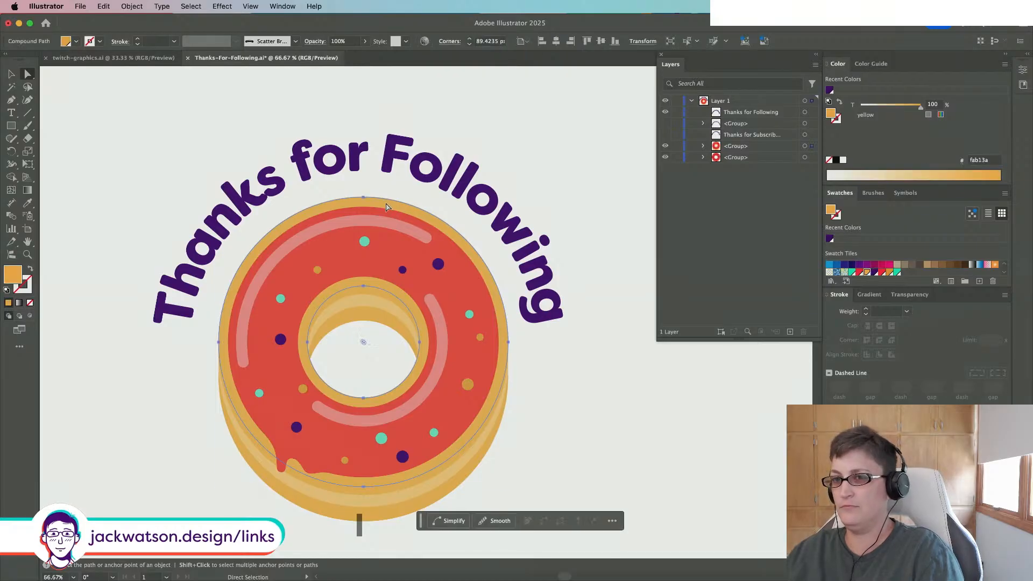
pyautogui.press('super+f')
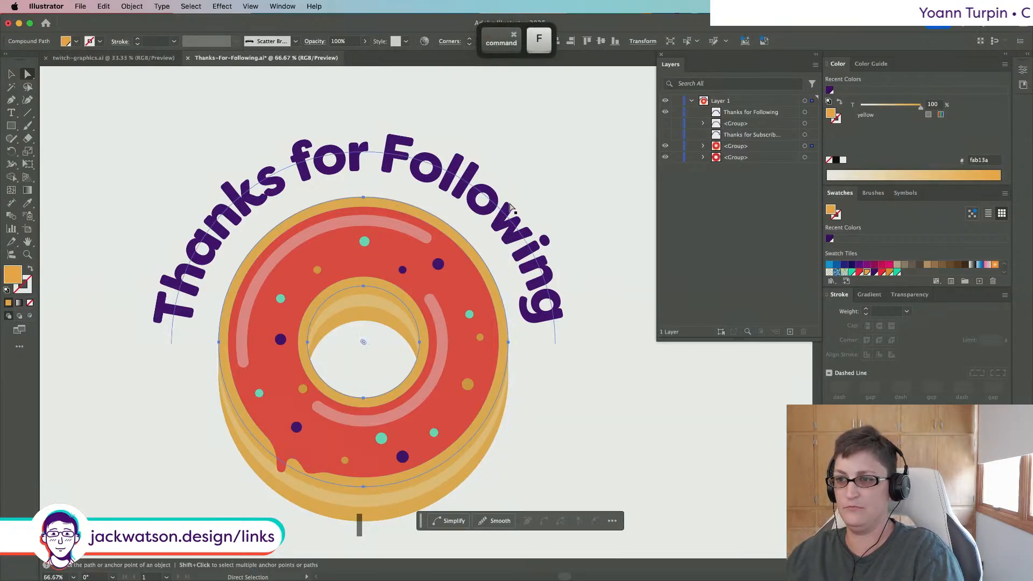
pyautogui.press('super+f')
pyautogui.rightClick(440, 273)
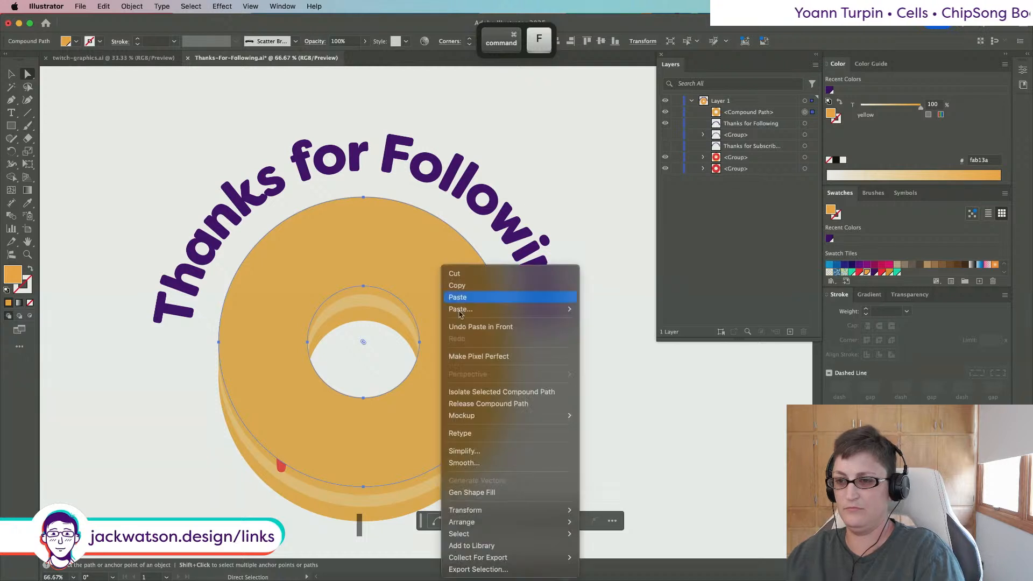
pyautogui.click(488, 403)
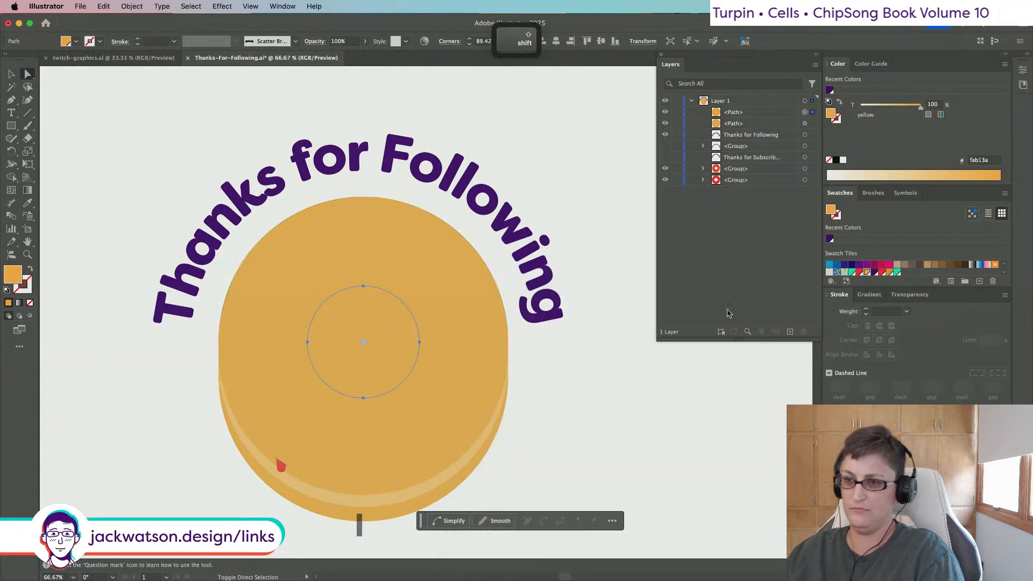
pyautogui.press('BackSpace')
# Step: Scale the remaining outer circle up from its centre to about 599.4 px wide, reaching the curved text's path
pyautogui.click(438, 276)
pyautogui.click(9, 74)
pyautogui.hscroll(3, 433, 211)
pyautogui.moveTo(482, 197); pyautogui.dragTo(617, 154)
# Step: Try reducing the circle to its upper half with a yellow Basic brush stroke, and undo the changes
pyautogui.press('a')
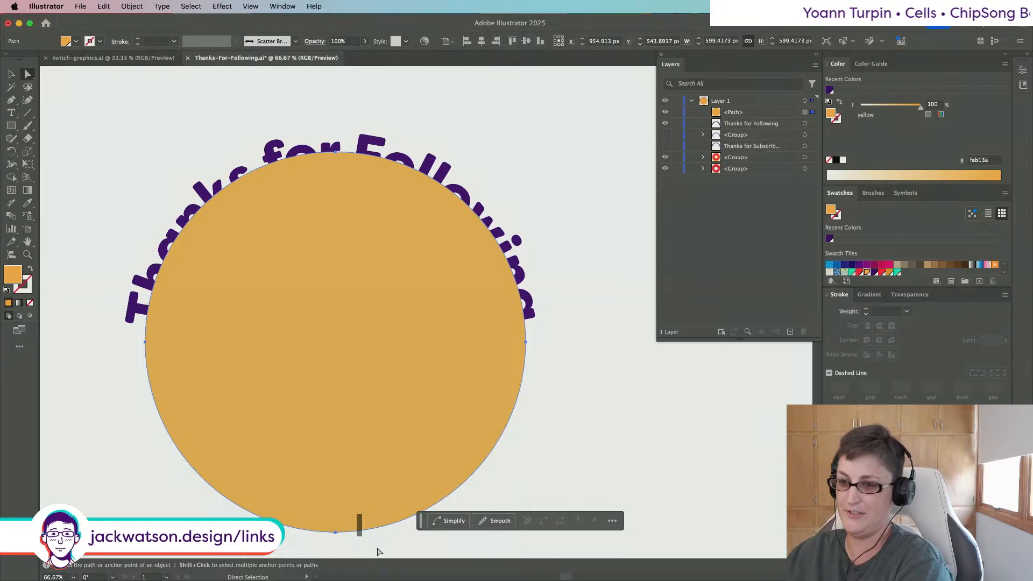
pyautogui.click(335, 532)
pyautogui.press('Delete')
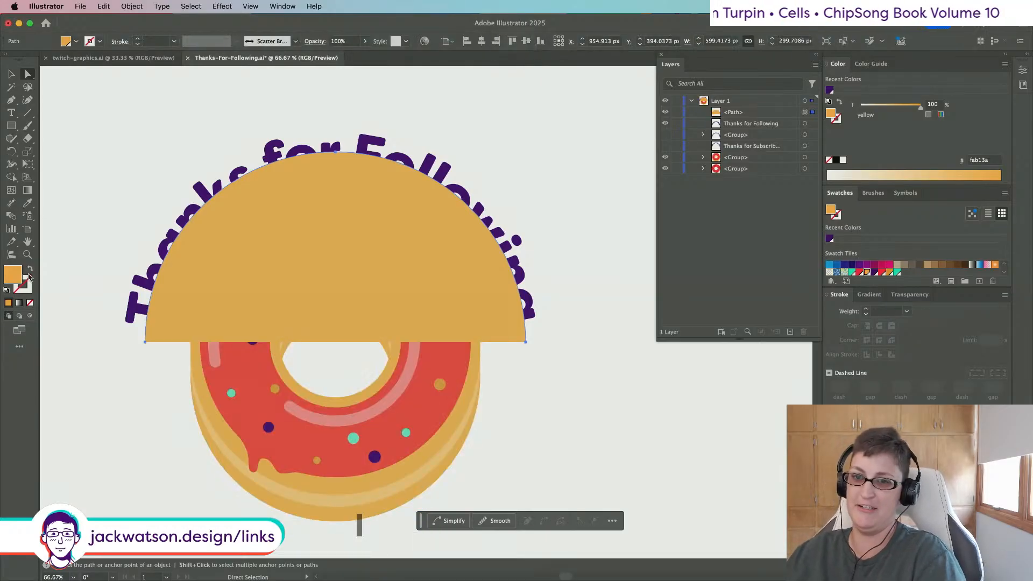
pyautogui.click(30, 271)
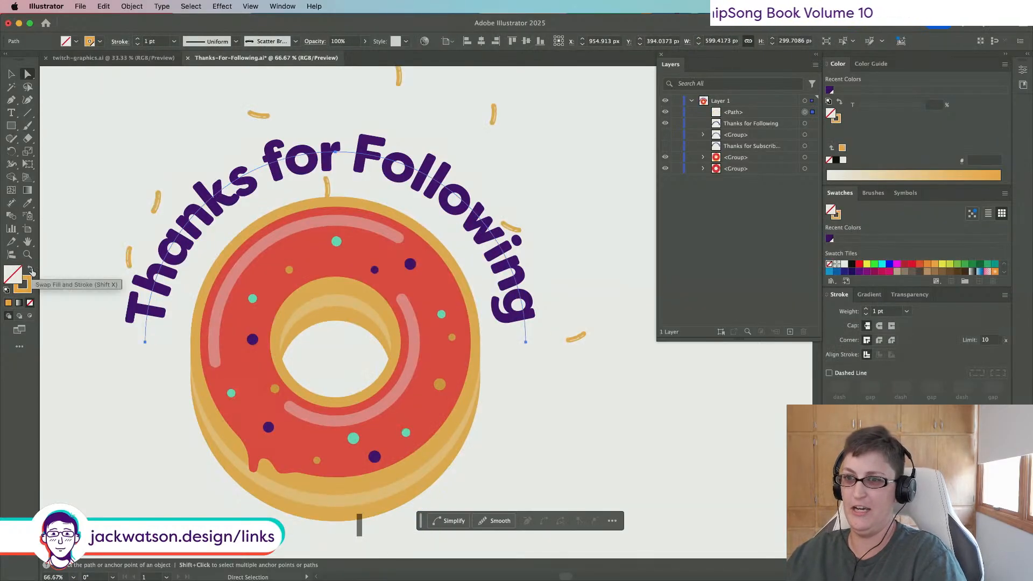
pyautogui.click(274, 41)
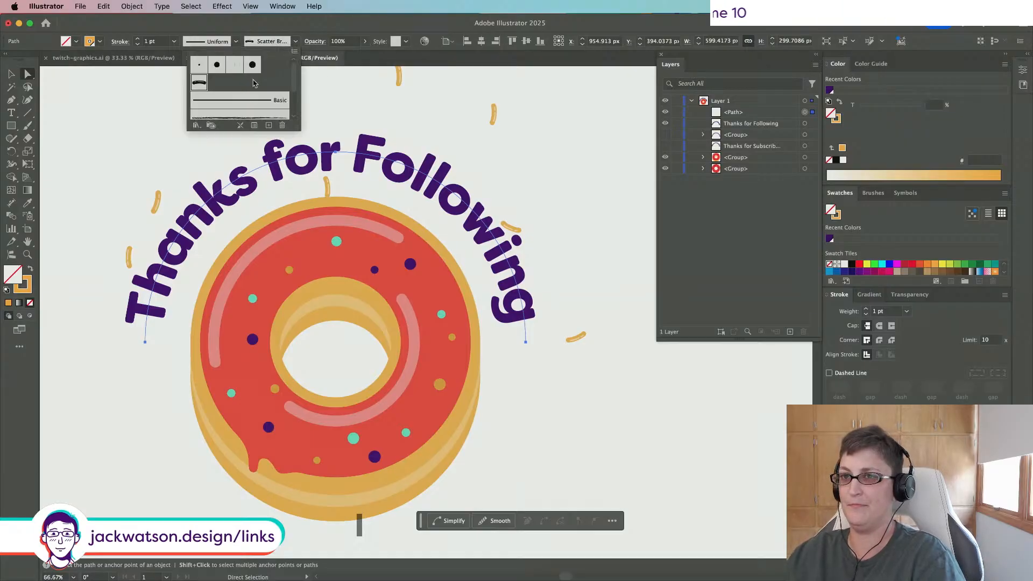
pyautogui.click(251, 98)
pyautogui.click(72, 126)
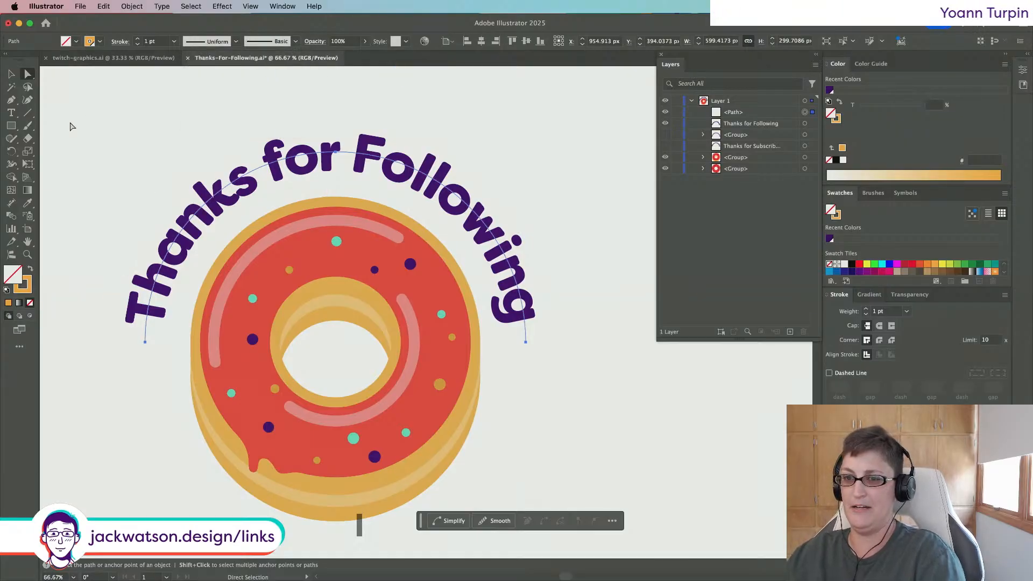
pyautogui.press('super+z')
pyautogui.press('super+z')
pyautogui.press('super+z')
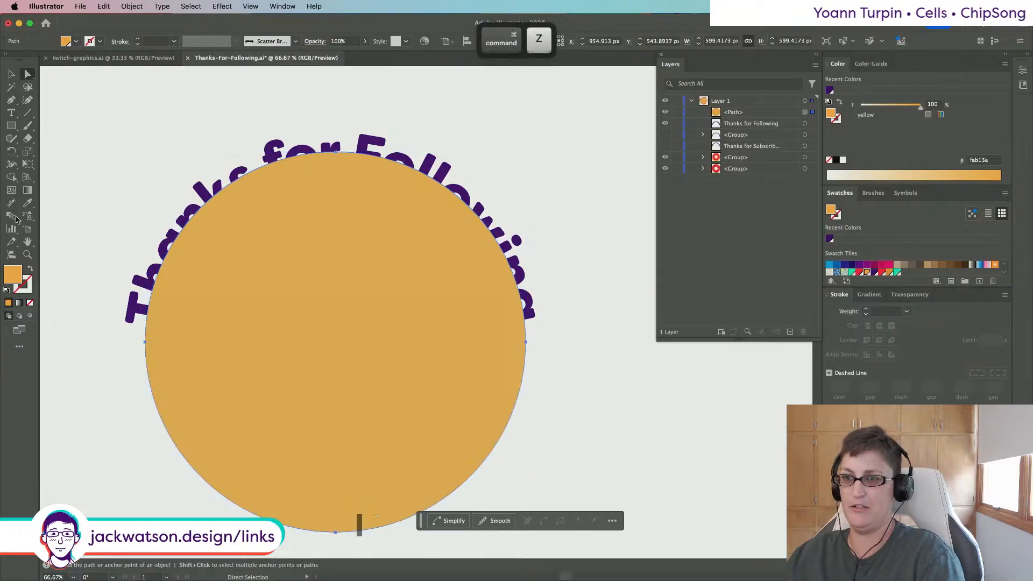
# Step: Turn the circle's yellow fill into a stroke with the Basic brush, and move the circle behind all other artwork
pyautogui.click(31, 269)
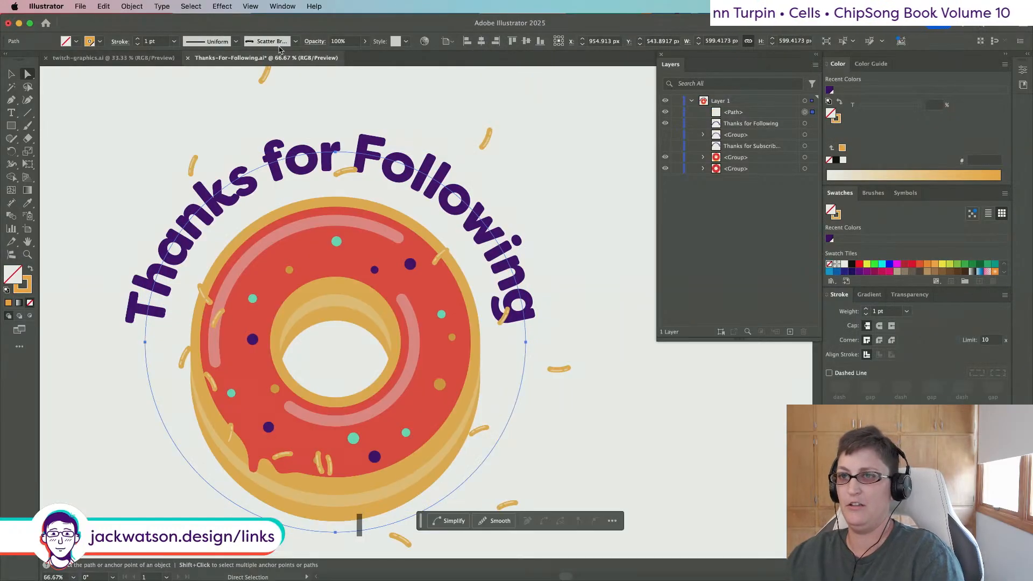
pyautogui.click(279, 47)
pyautogui.click(251, 104)
pyautogui.click(11, 74)
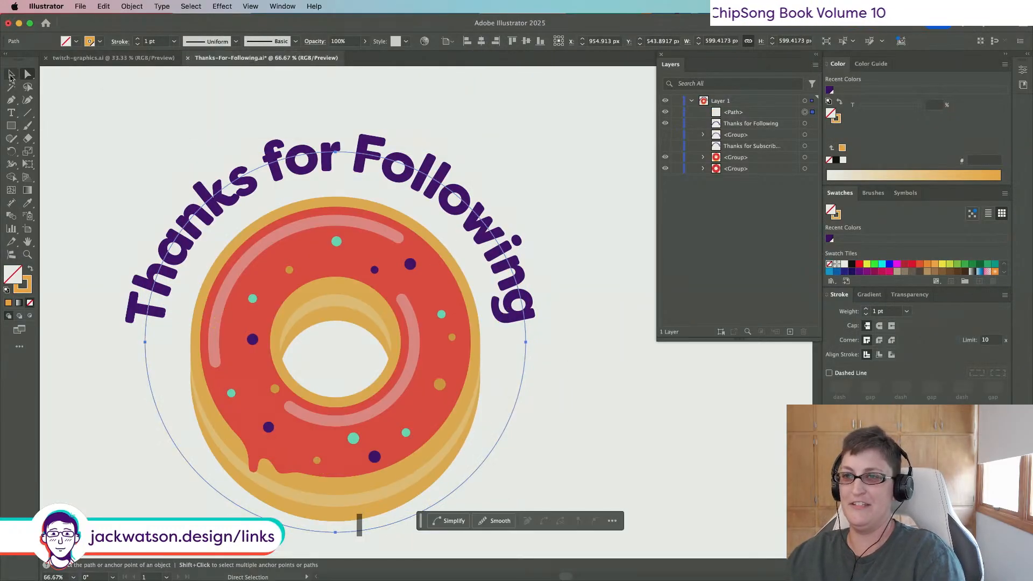
pyautogui.press('super+x')
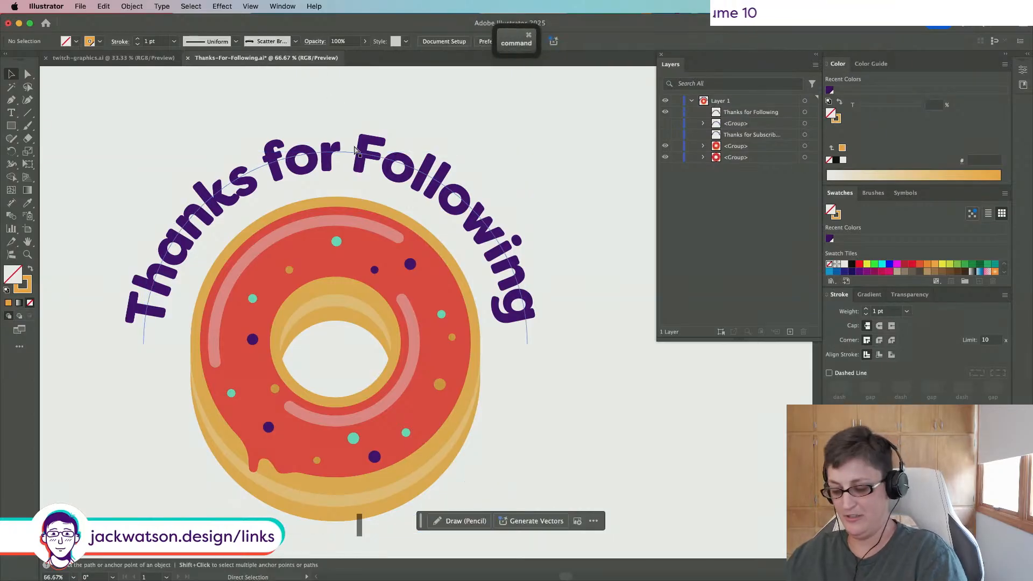
pyautogui.press('super+b')
# Step: Set the circle's stroke weight to 6 pt with round caps and corners
pyautogui.click(885, 311)
pyautogui.press('Up')
pyautogui.press('Up')
pyautogui.press('Up')
pyautogui.press('Up')
pyautogui.press('Up')
pyautogui.click(879, 325)
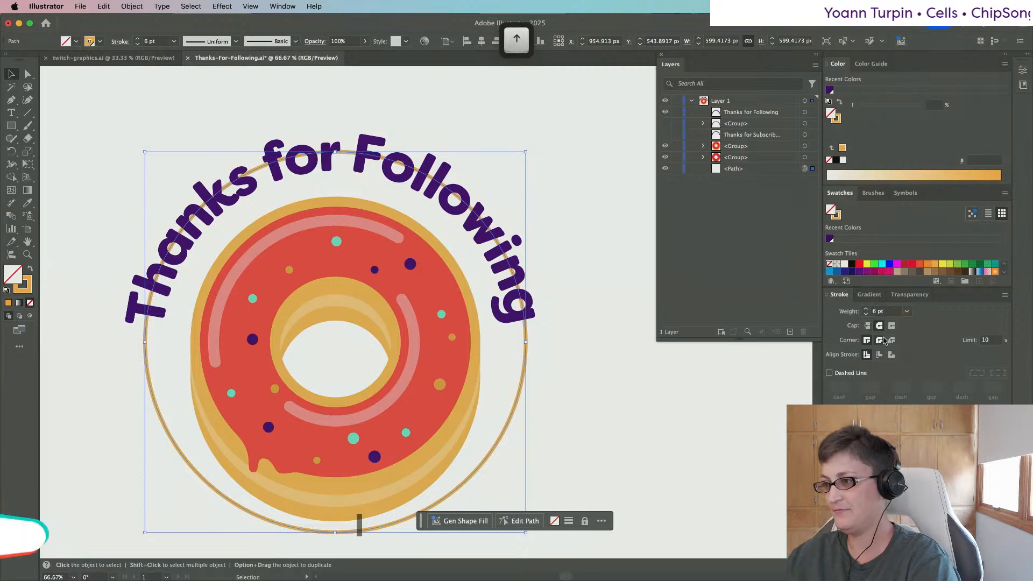
# Step: Thicken the circle's stroke to about 73 pt and scale the circle down slightly to about 594.25 px wide
pyautogui.click(890, 311)
pyautogui.press('Up')
pyautogui.press('Up')
pyautogui.press('Up')
pyautogui.press('Up')
pyautogui.press('Up')
pyautogui.press('Up')
pyautogui.press('Up')
pyautogui.press('Up')
pyautogui.press('Up')
pyautogui.press('Up')
pyautogui.press('Up')
pyautogui.press('Up')
pyautogui.press('Up')
pyautogui.press('Up')
pyautogui.press('Up')
pyautogui.press('Up')
pyautogui.press('Up')
pyautogui.press('Up')
pyautogui.press('Up')
pyautogui.press('Up')
pyautogui.press('Up')
pyautogui.press('Up')
pyautogui.press('Up')
pyautogui.press('Up')
pyautogui.press('Up')
pyautogui.press('Up')
pyautogui.press('Up')
pyautogui.press('Up')
pyautogui.press('Up')
pyautogui.press('Up')
pyautogui.press('Up')
pyautogui.press('Up')
pyautogui.press('Up')
pyautogui.press('Up')
pyautogui.press('Up')
pyautogui.press('Up')
pyautogui.press('Up')
pyautogui.press('Up')
pyautogui.press('Up')
pyautogui.press('Up')
pyautogui.press('Up')
pyautogui.press('Up')
pyautogui.press('Up')
pyautogui.press('Up')
pyautogui.press('Up')
pyautogui.press('Up')
pyautogui.press('Up')
pyautogui.press('Up')
pyautogui.press('Up')
pyautogui.press('Up')
pyautogui.press('Up')
pyautogui.press('Up')
pyautogui.press('Up')
pyautogui.press('Up')
pyautogui.press('Up')
pyautogui.press('Up')
pyautogui.press('Up')
pyautogui.press('Up')
pyautogui.press('Up')
pyautogui.press('Up')
pyautogui.moveTo(525, 154); pyautogui.dragTo(526, 156)
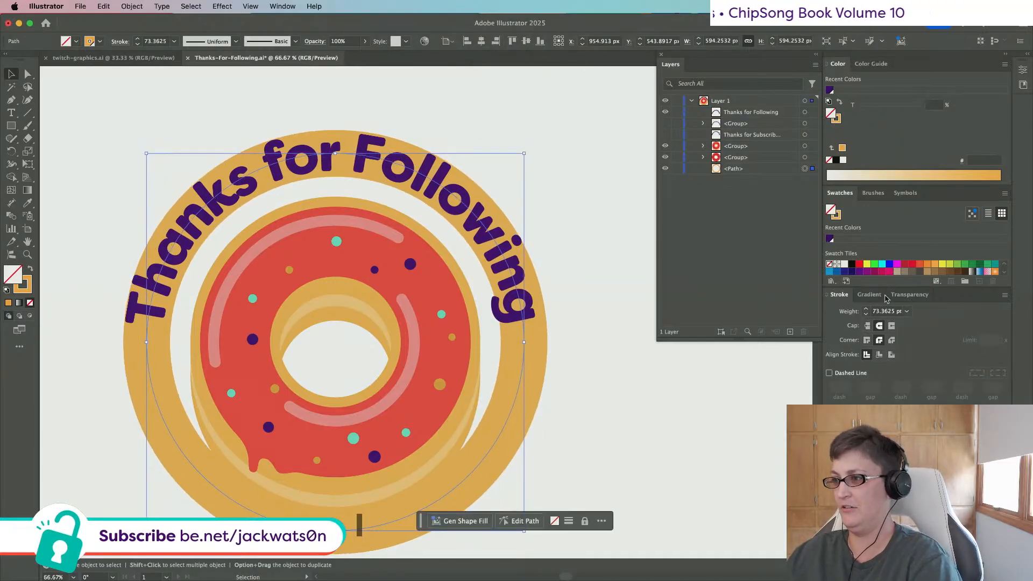
# Step: Raise the ring's stroke weight to 90 pt, scale the ring down slightly from its centre and clear the selection
pyautogui.click(892, 316)
pyautogui.press('Up')
pyautogui.press('Up')
pyautogui.press('Up')
pyautogui.press('Up')
pyautogui.press('Up')
pyautogui.press('Up')
pyautogui.press('Up')
pyautogui.press('Up')
pyautogui.press('Up')
pyautogui.press('Up')
pyautogui.press('Up')
pyautogui.press('Up')
pyautogui.press('Up')
pyautogui.press('Up')
pyautogui.press('Up')
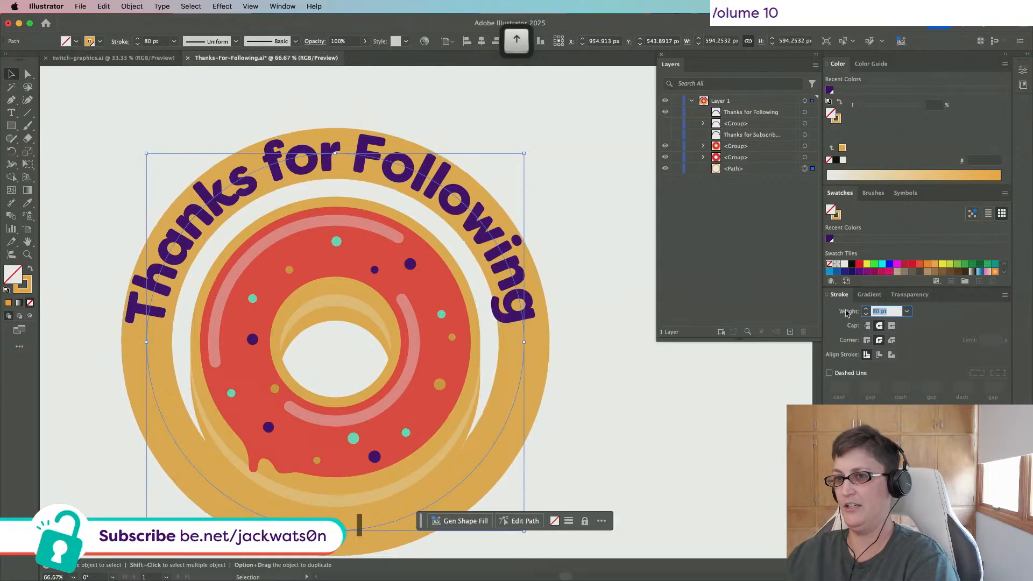
pyautogui.press('Up')
pyautogui.press('Up')
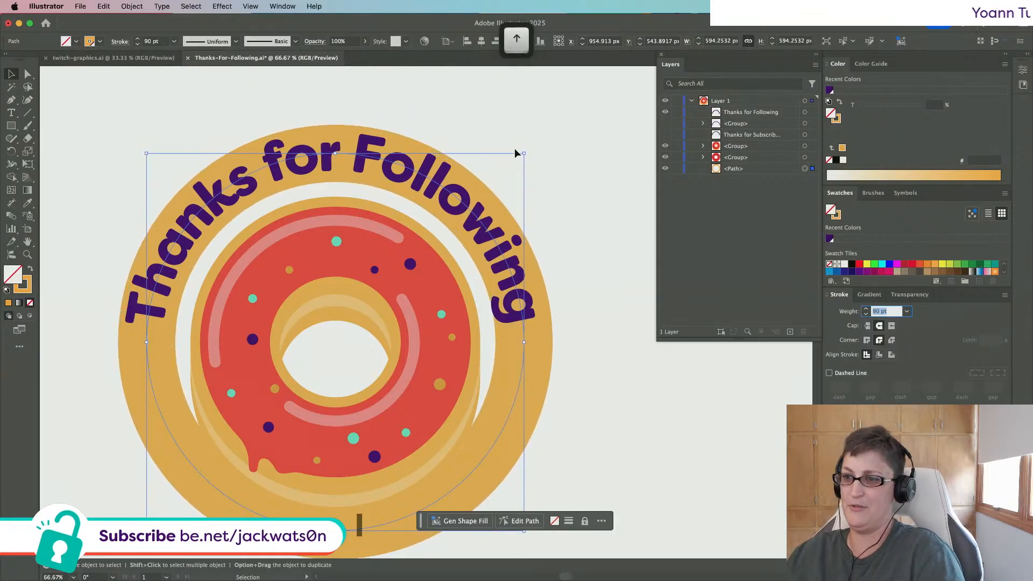
pyautogui.moveTo(525, 154); pyautogui.dragTo(525, 156)
pyautogui.press('shift+super+a')
# Step: Apply All Caps to the curved Thanks for Following text through the full character options
pyautogui.click(433, 179)
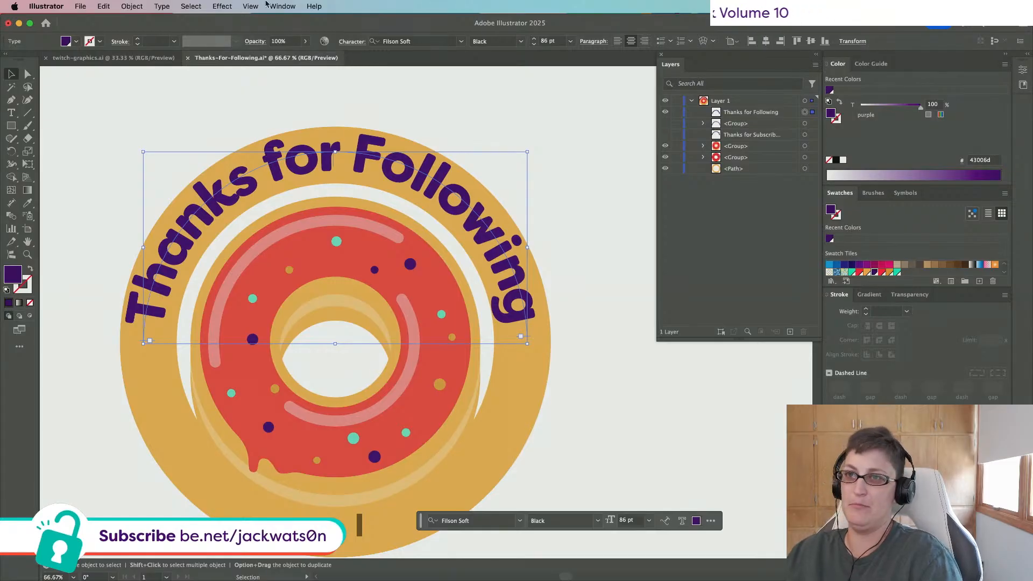
pyautogui.click(282, 6)
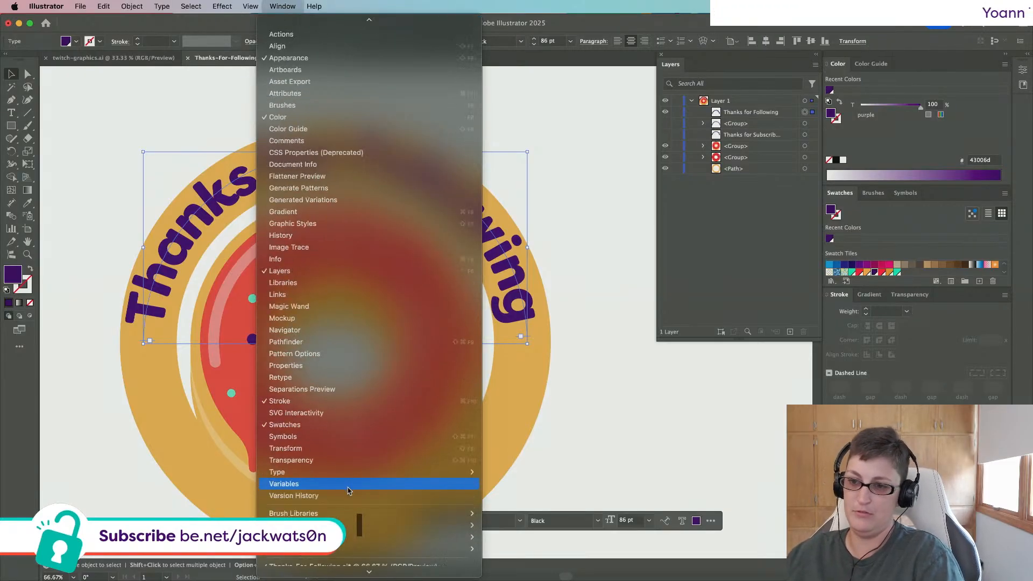
pyautogui.moveTo(446, 473)
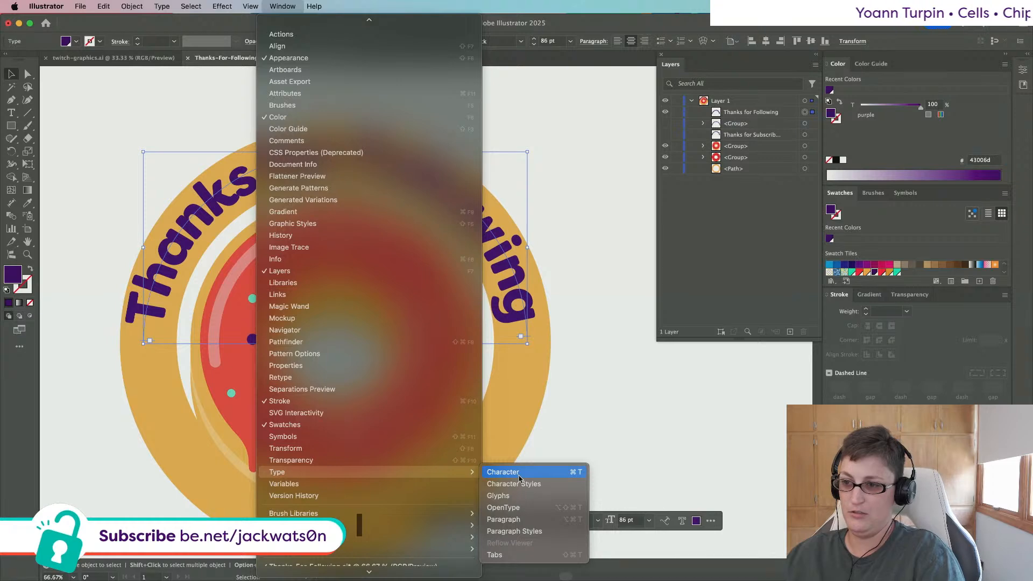
pyautogui.click(503, 472)
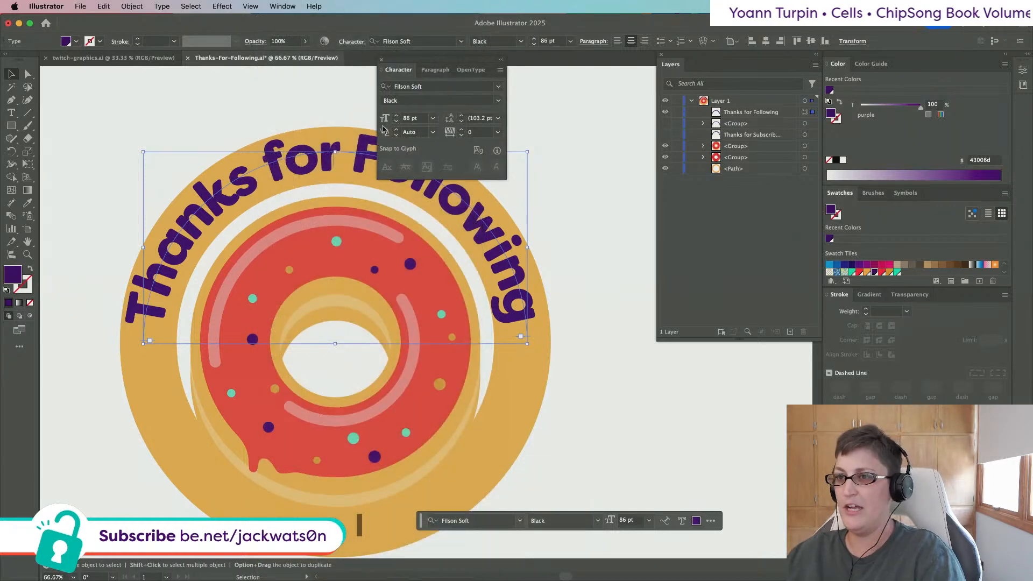
pyautogui.click(500, 69)
pyautogui.click(541, 72)
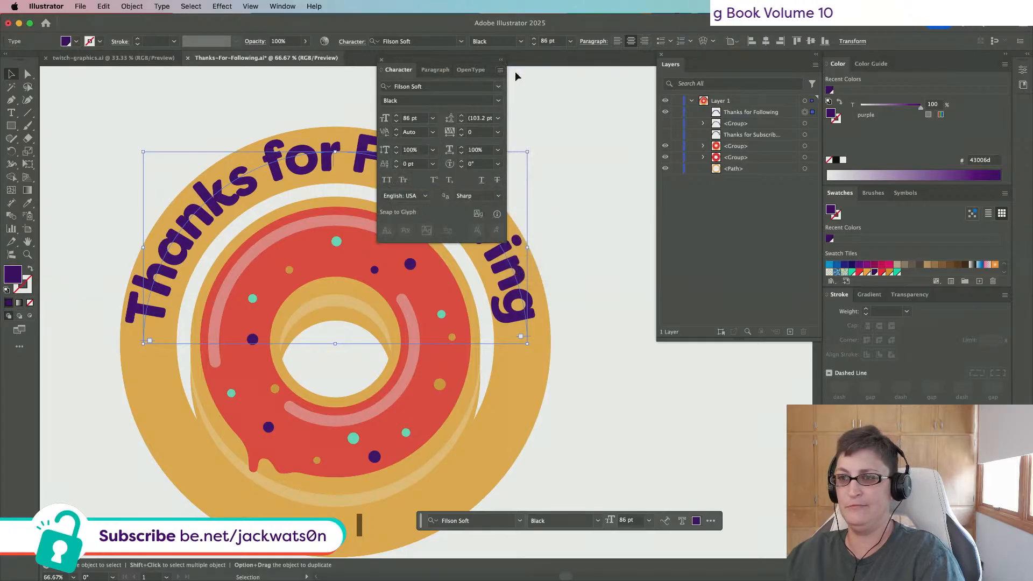
pyautogui.click(387, 180)
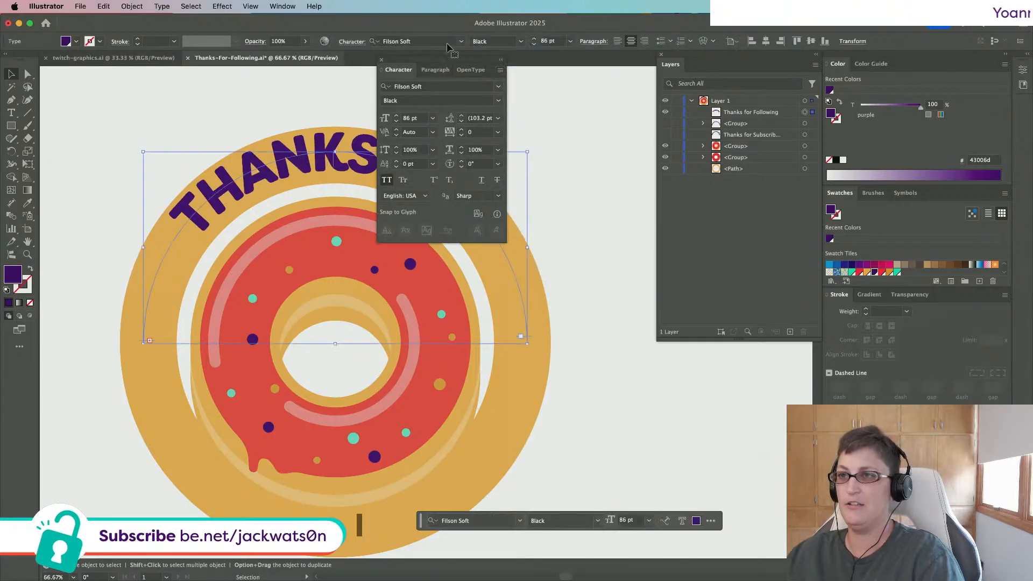
pyautogui.click(381, 61)
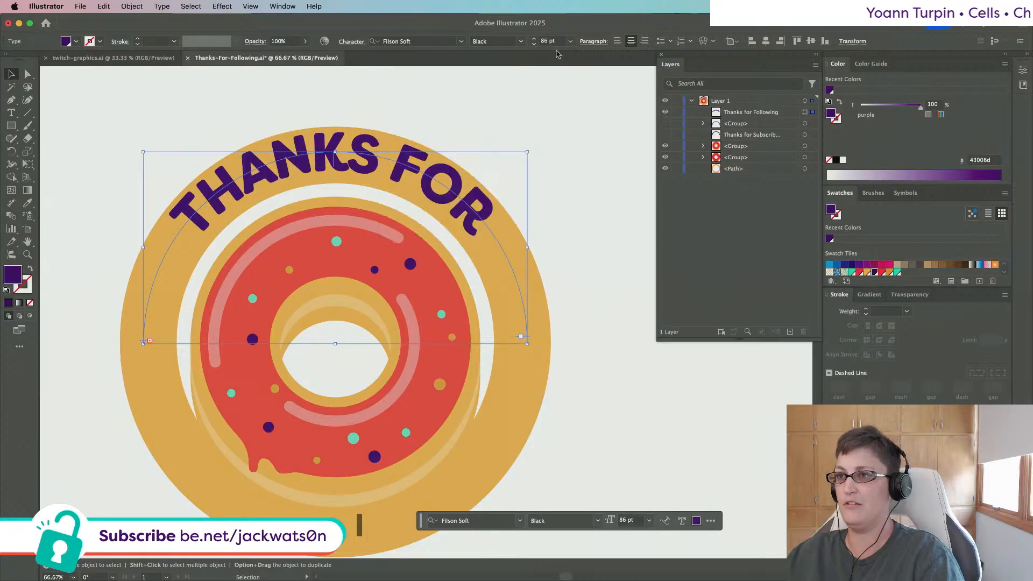
# Step: Reduce the curved text's font size to 73 pt and clear the selection
pyautogui.press('Down')
pyautogui.press('Down')
pyautogui.press('Down')
pyautogui.press('Down')
pyautogui.press('Down')
pyautogui.press('Down')
pyautogui.press('Down')
pyautogui.press('Down')
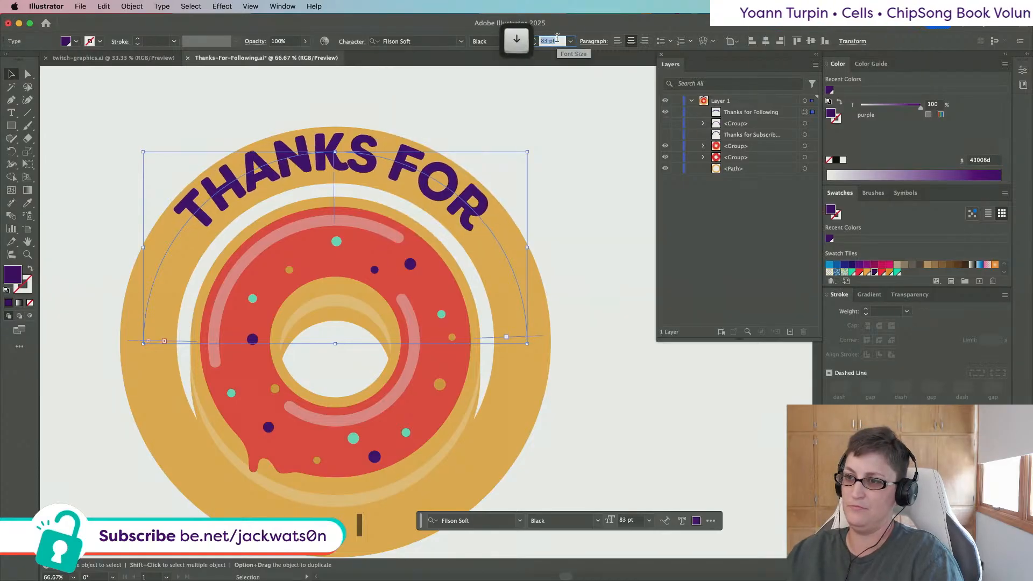
pyautogui.press('Down')
pyautogui.press('Down')
pyautogui.press('Down')
pyautogui.press('Down')
pyautogui.press('Down')
pyautogui.press('Down')
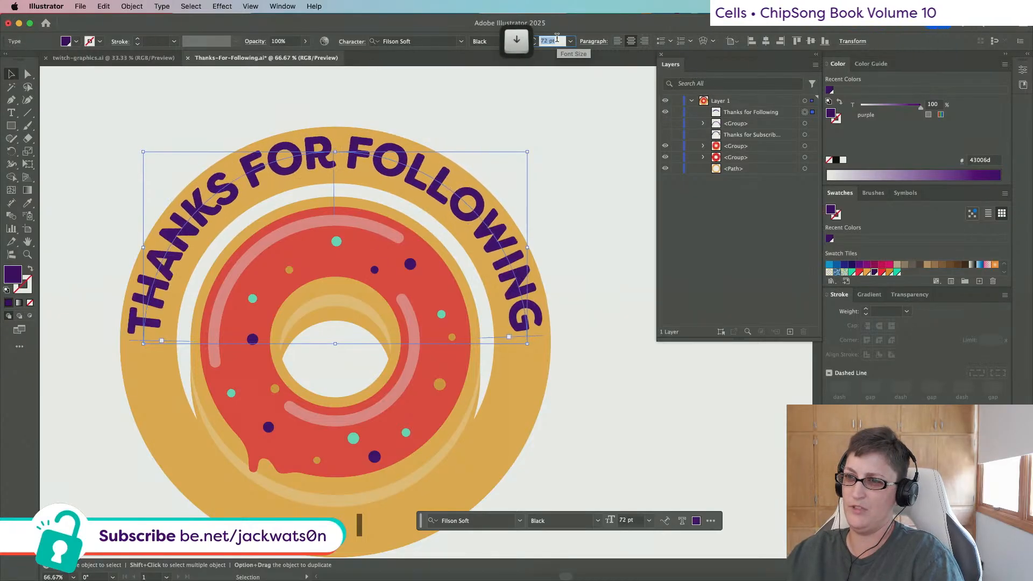
pyautogui.press('Up')
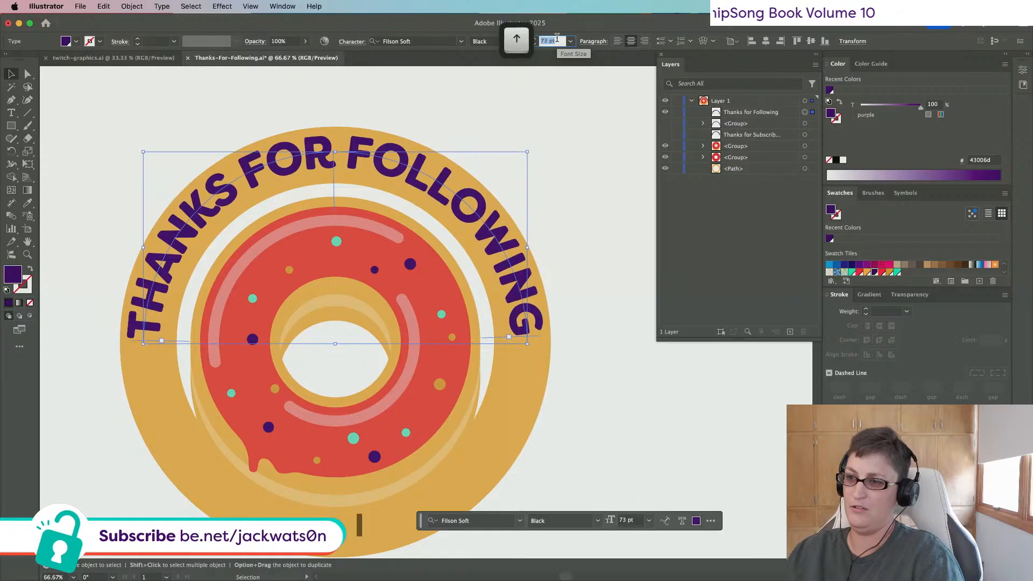
pyautogui.click(592, 139)
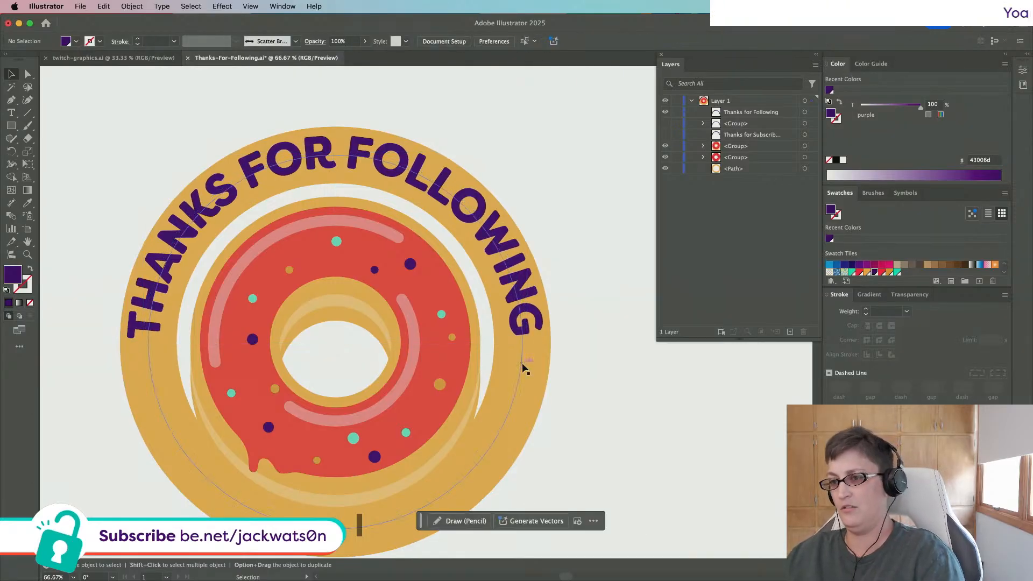
# Step: Scale the yellow ring behind the curved text up slightly from its centre to about 599 px wide
pyautogui.click(514, 331)
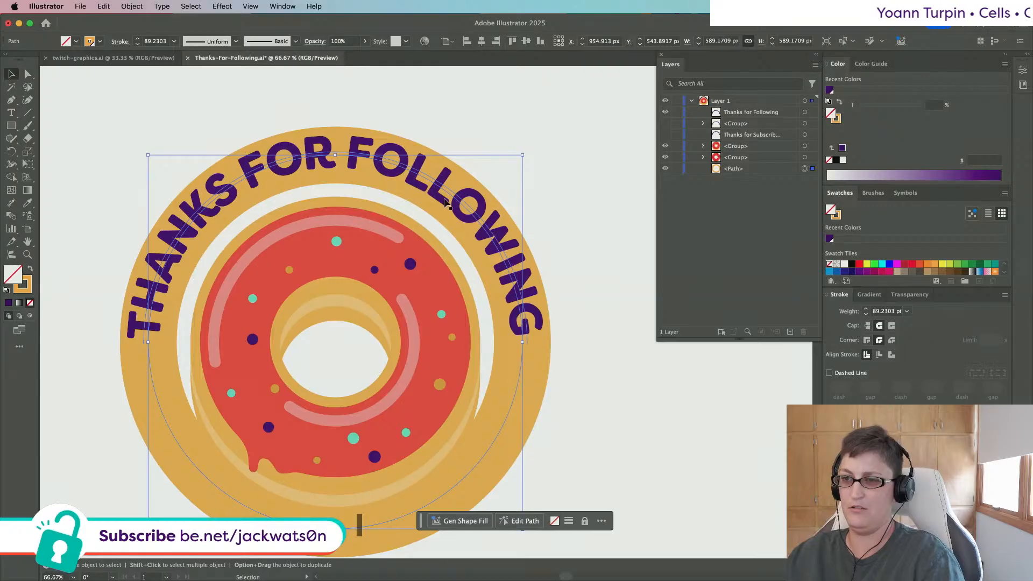
pyautogui.press('shift')
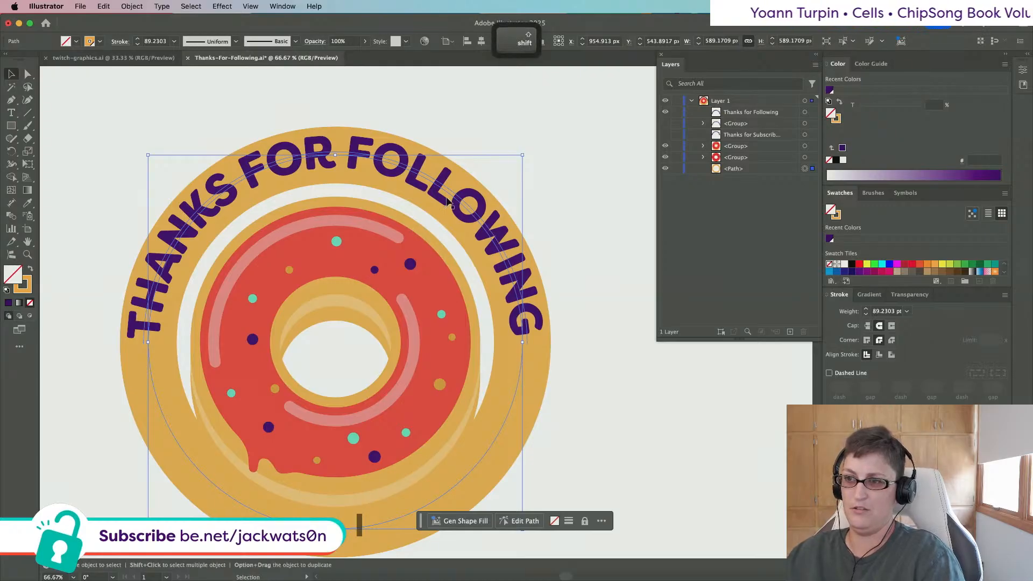
pyautogui.moveTo(524, 155); pyautogui.dragTo(526, 156)
# Step: Delete the yellow ring's lowest anchor point so only the upper half-circle band behind the text is kept
pyautogui.scroll(-2, 349, 213)
pyautogui.click(26, 75)
pyautogui.click(335, 478)
pyautogui.press('Delete')
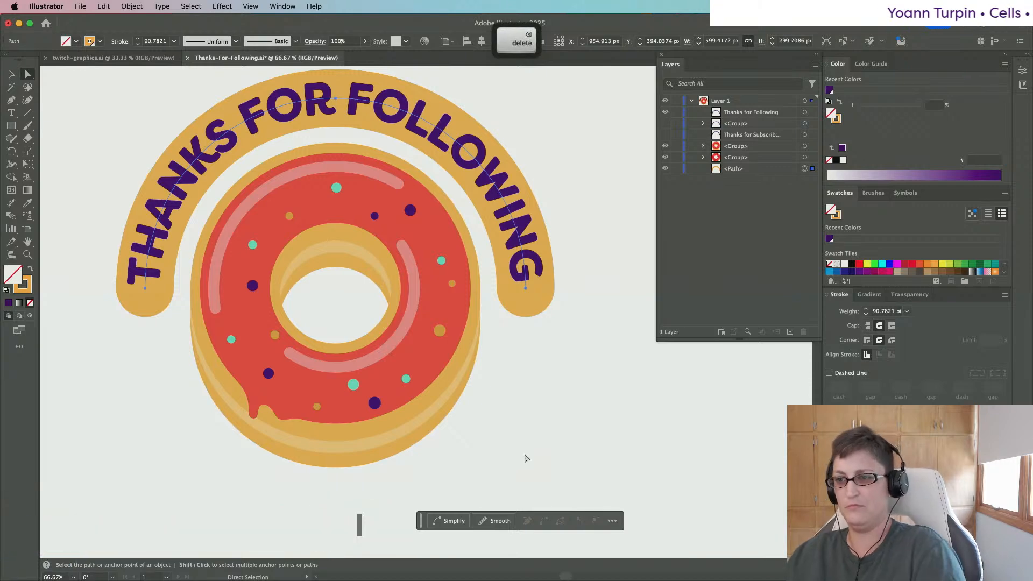
pyautogui.scroll(-1, 527, 459)
pyautogui.scroll(-1, 527, 459)
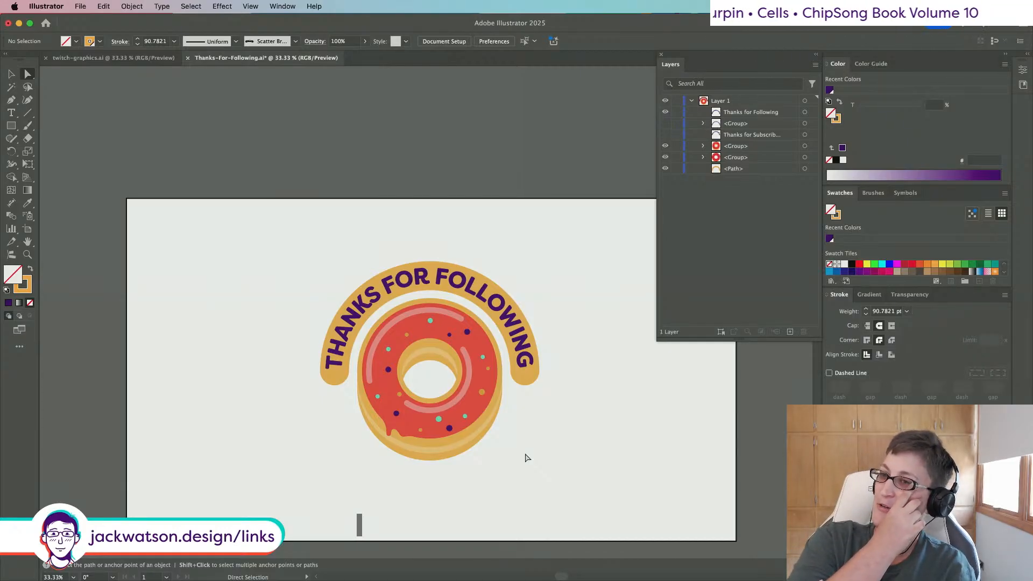
# Step: Switch to After Effects, check Layer 3 with the curved subscribing text in Comp 1, and return to Illustrator
pyautogui.moveTo(293, 576)
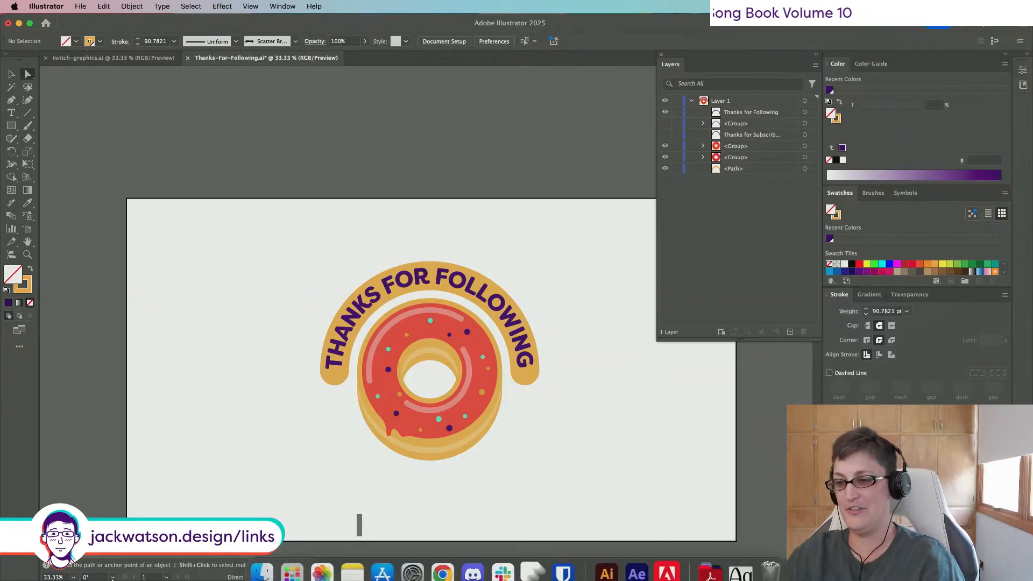
pyautogui.click(637, 559)
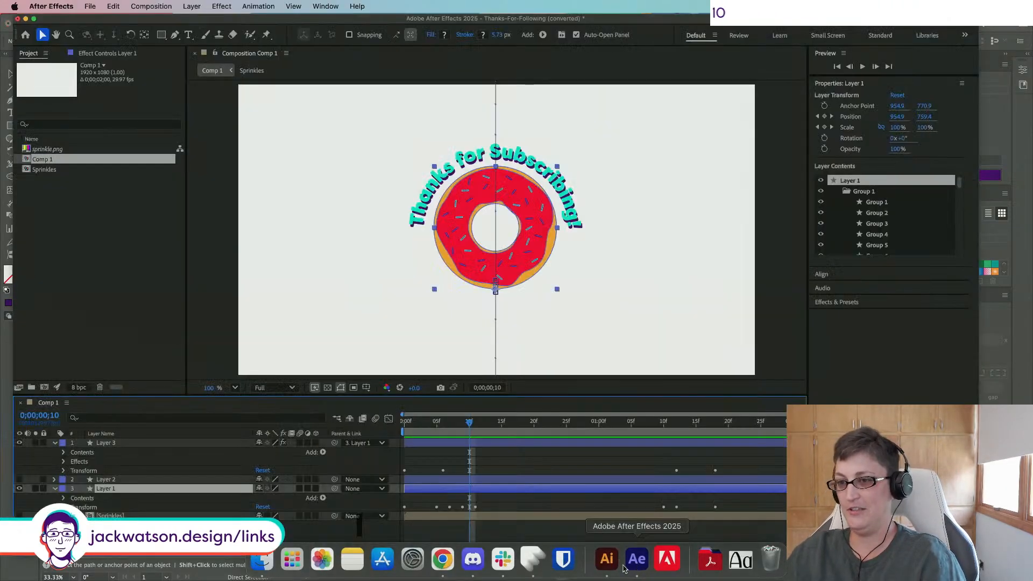
pyautogui.click(123, 443)
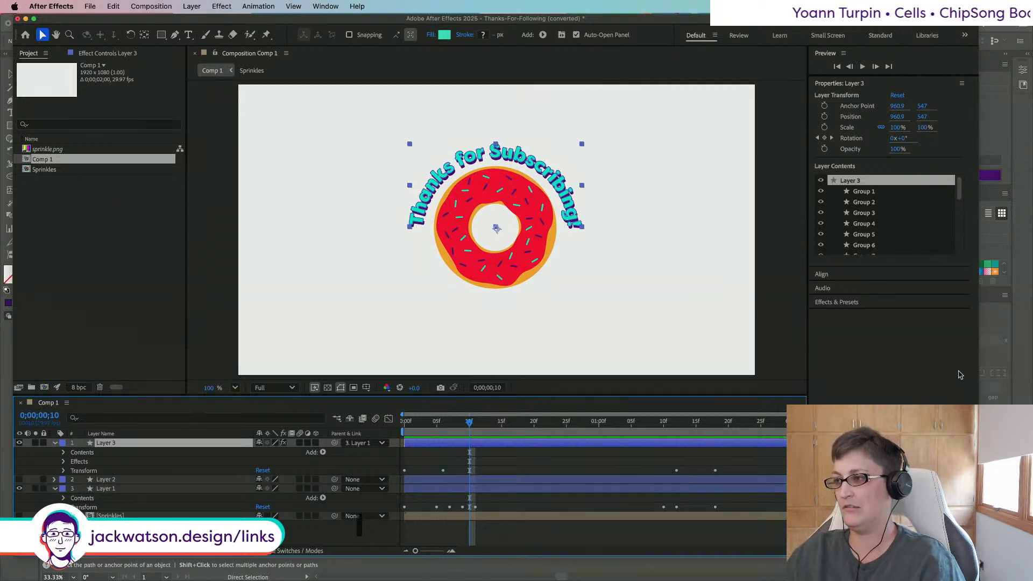
pyautogui.click(1021, 370)
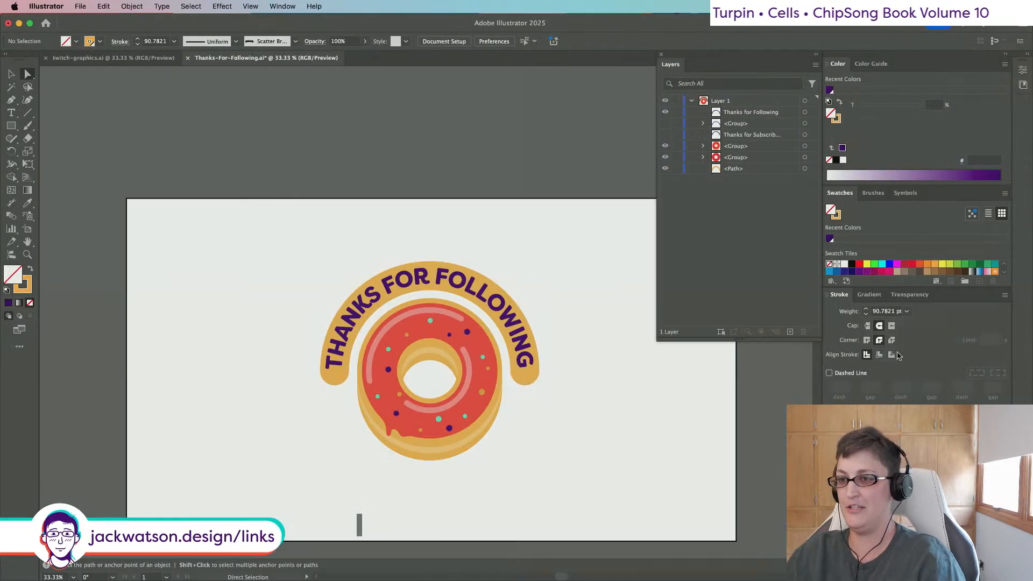
# Step: Clear the selection on the artwork and save the Thanks-For-Following document
pyautogui.click(449, 278)
pyautogui.click(454, 252)
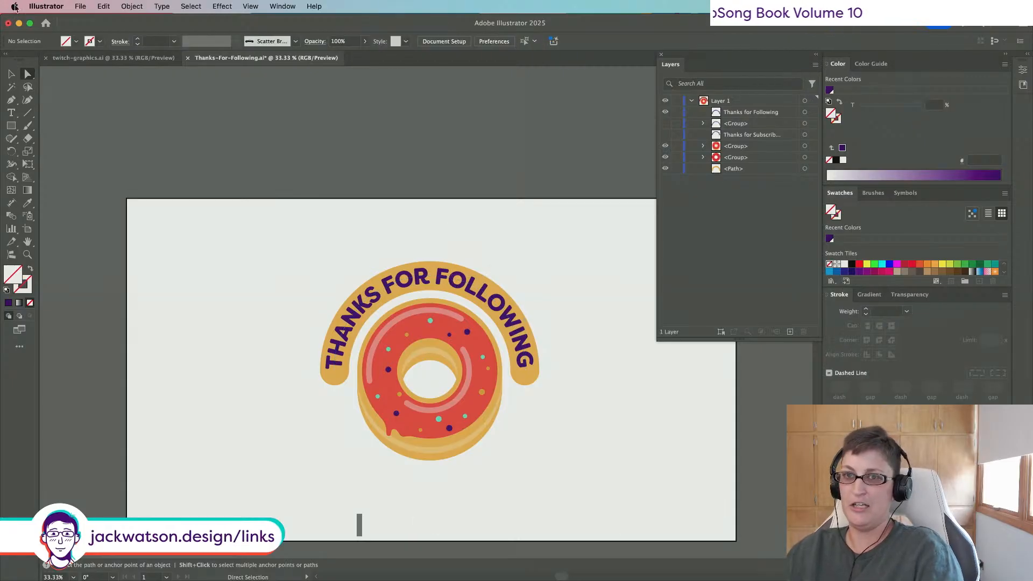
pyautogui.press('v')
pyautogui.hscroll(2, 289, 238)
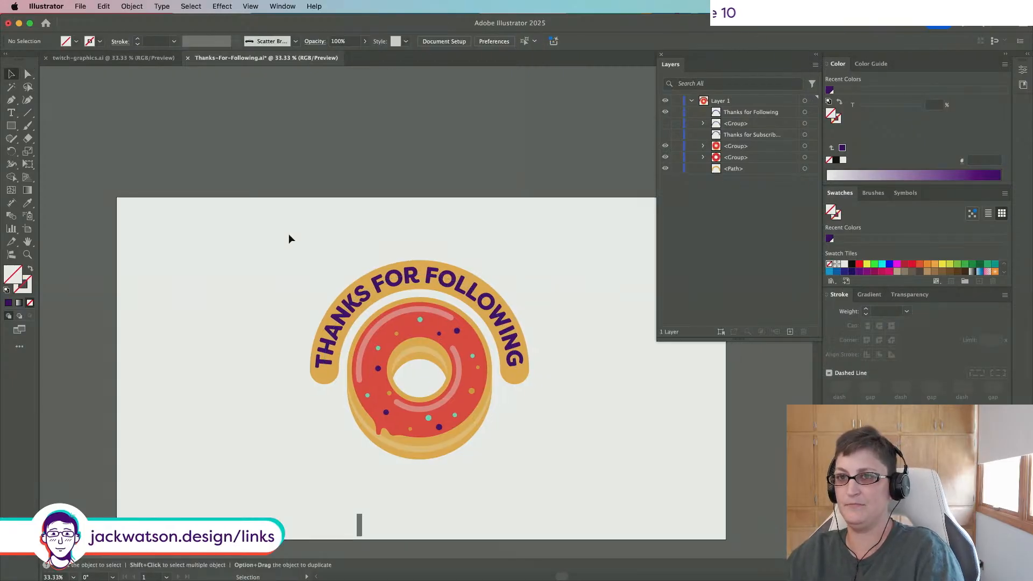
pyautogui.press('super+s')
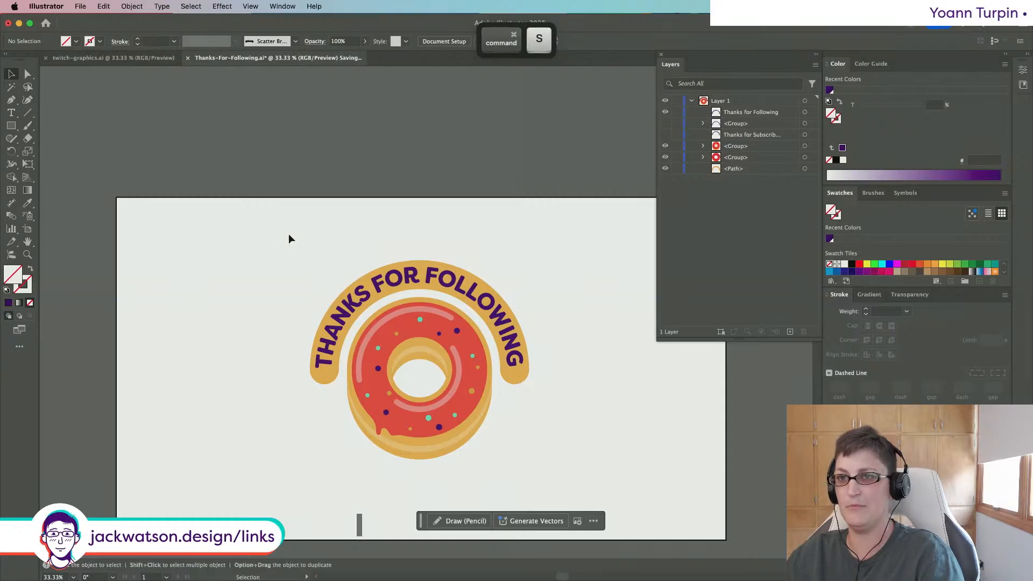
pyautogui.moveTo(307, 579)
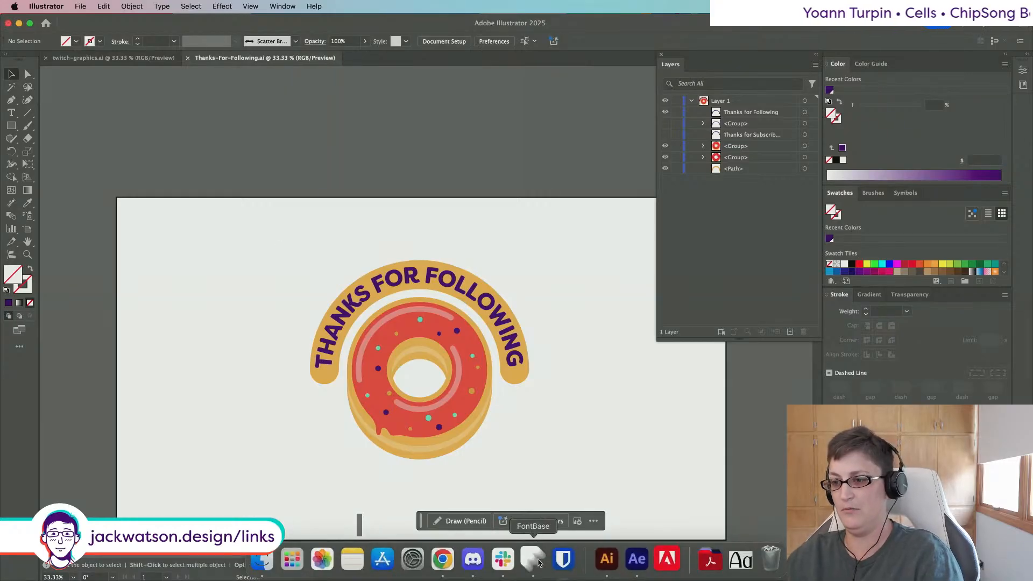
pyautogui.click(637, 560)
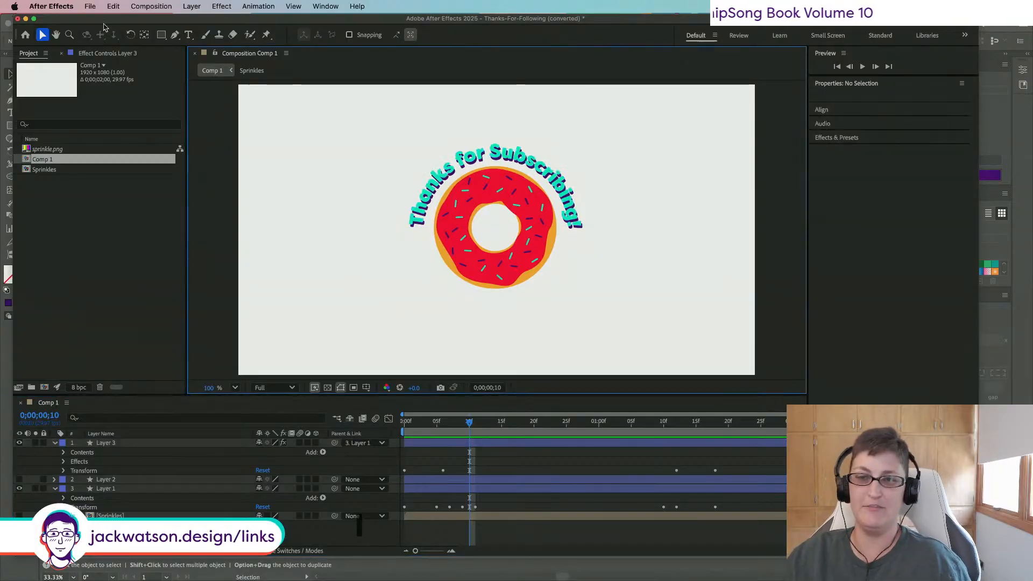
pyautogui.click(97, 4)
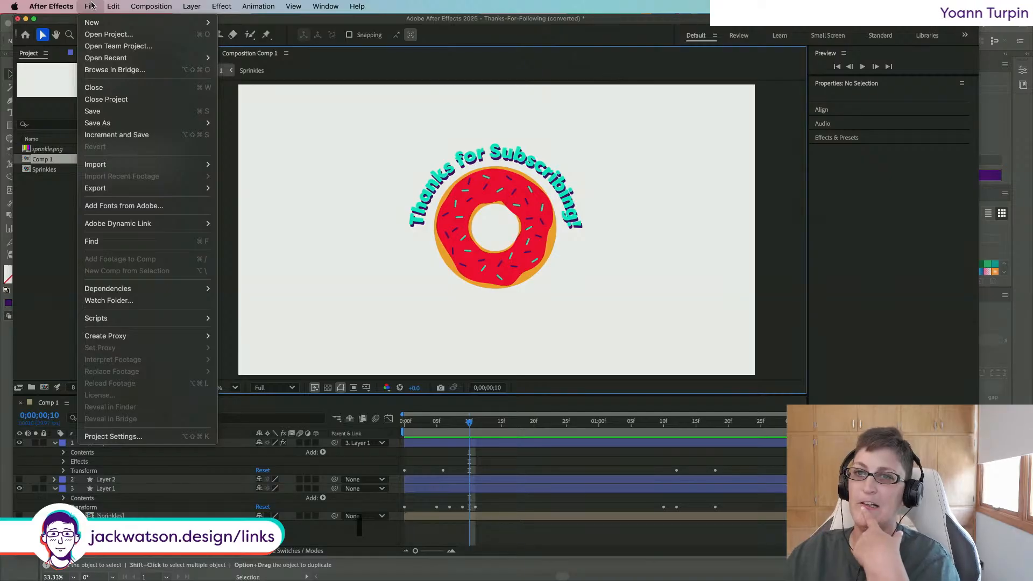
pyautogui.moveTo(145, 169)
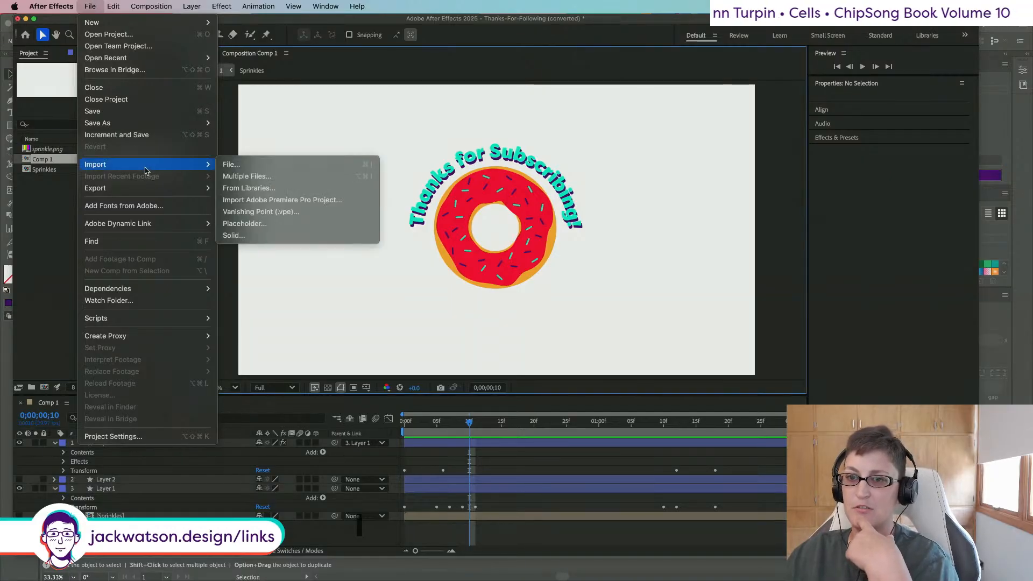
pyautogui.click(64, 4)
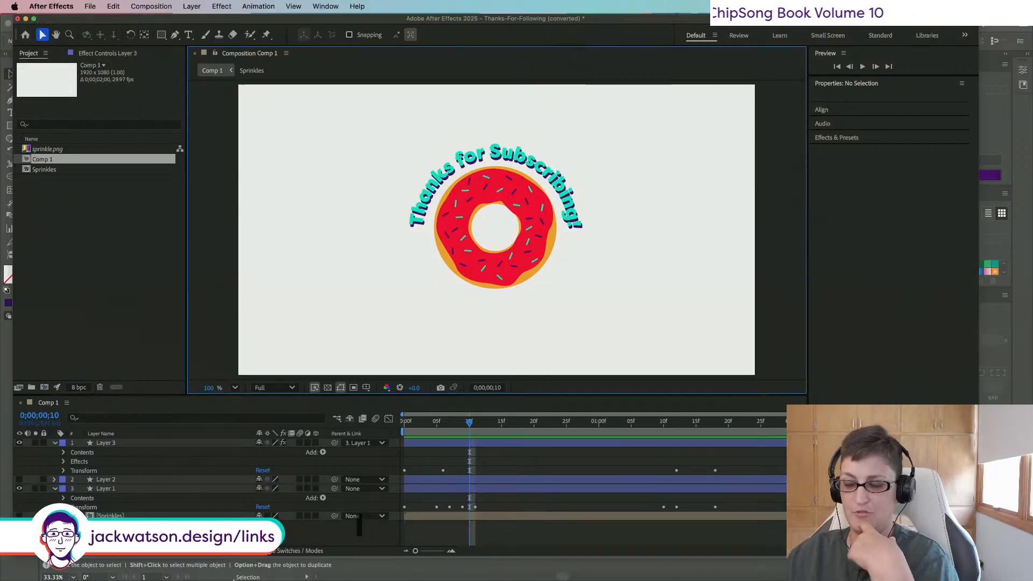
pyautogui.moveTo(376, 562)
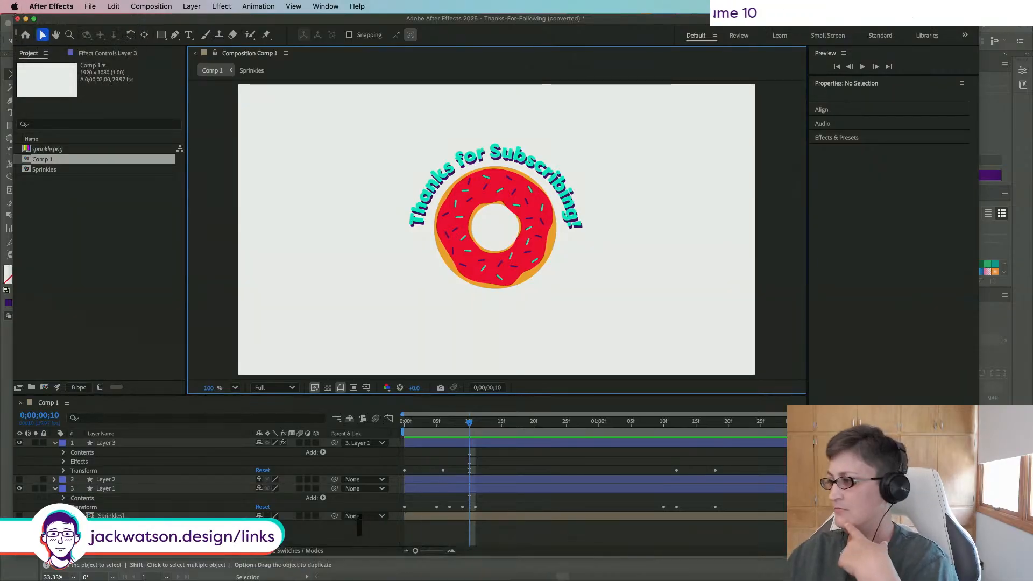
pyautogui.moveTo(321, 562)
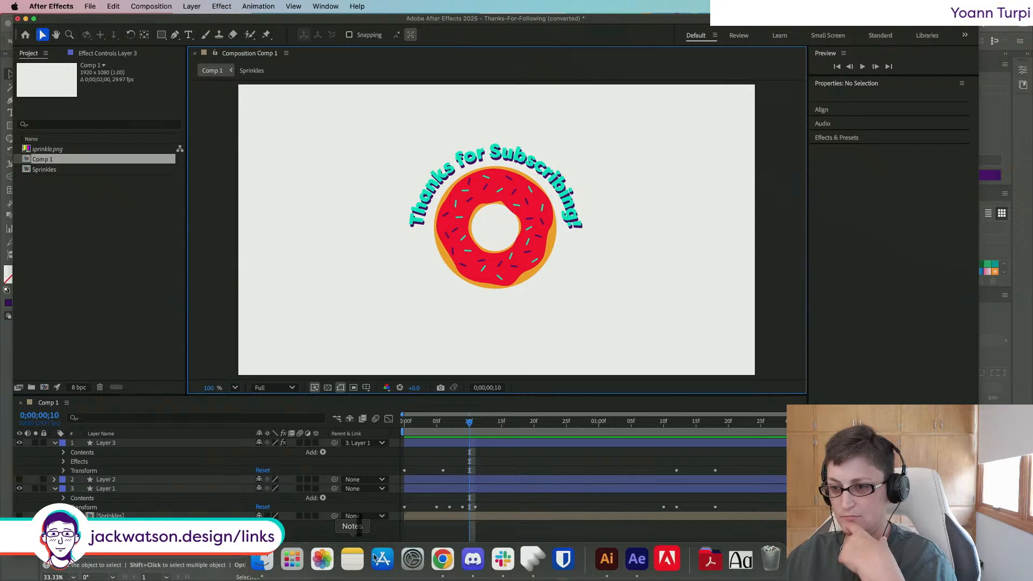
pyautogui.click(262, 560)
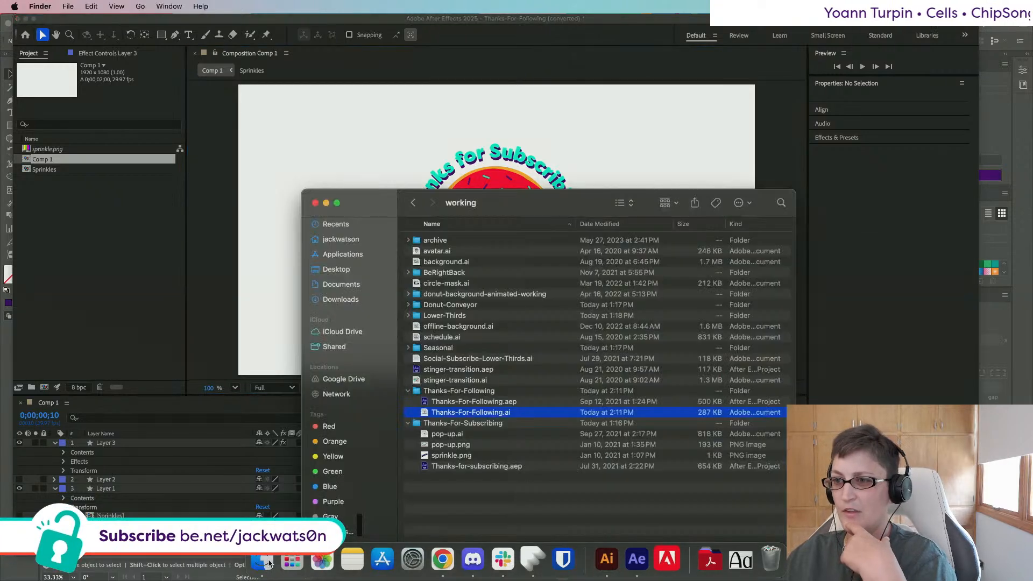
pyautogui.moveTo(451, 415); pyautogui.dragTo(92, 214)
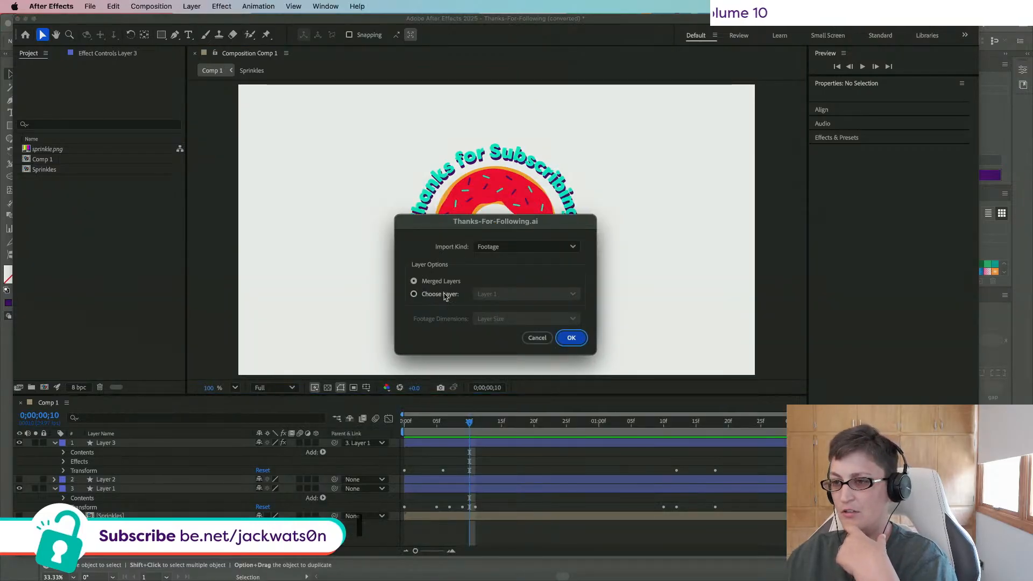
pyautogui.click(538, 338)
pyautogui.click(1014, 316)
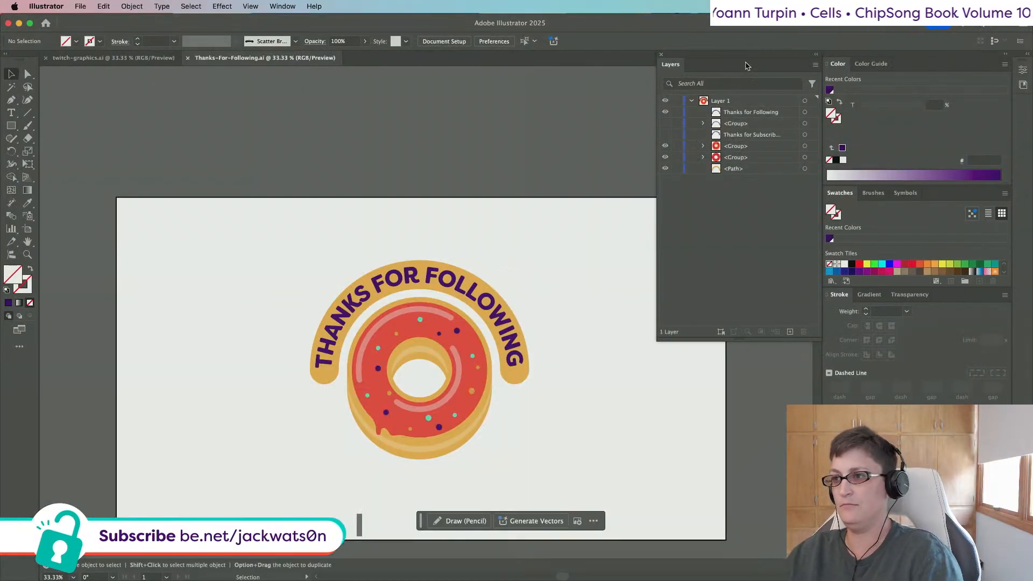
# Step: Cut the curved Thanks for Following text and its yellow band and paste them in place on a new layer
pyautogui.click(421, 275)
pyautogui.press('super+x')
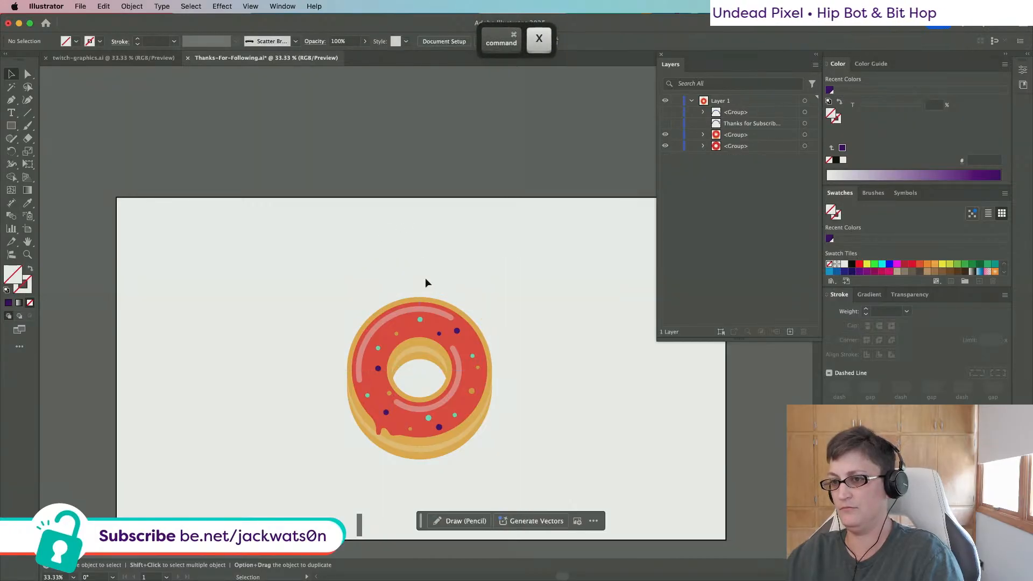
pyautogui.click(790, 332)
pyautogui.press('super+f')
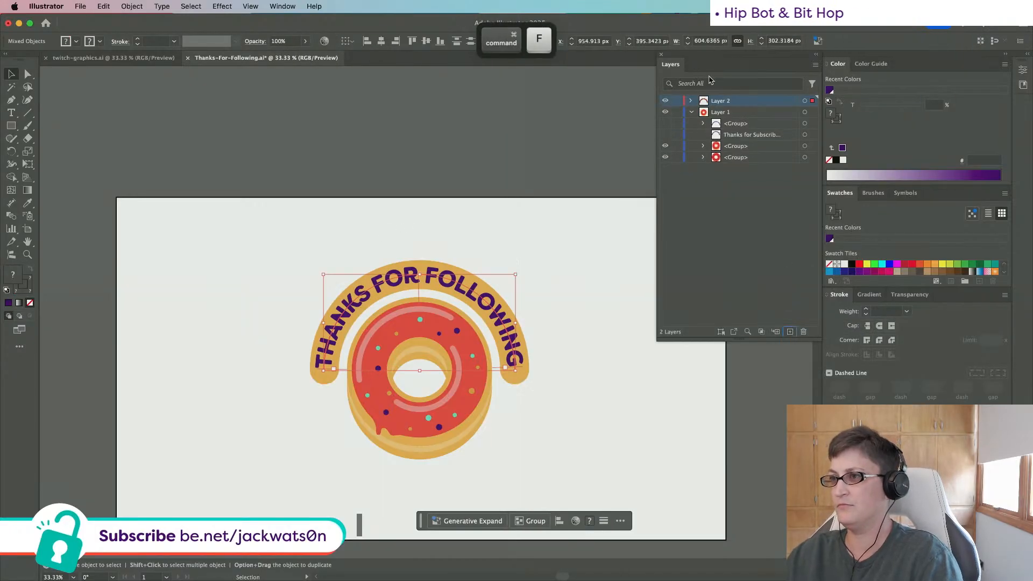
# Step: Move the curved text off the band's layer by cutting it and pasting it in place on another new layer
pyautogui.click(691, 101)
pyautogui.click(812, 112)
pyautogui.press('super+x')
pyautogui.click(790, 332)
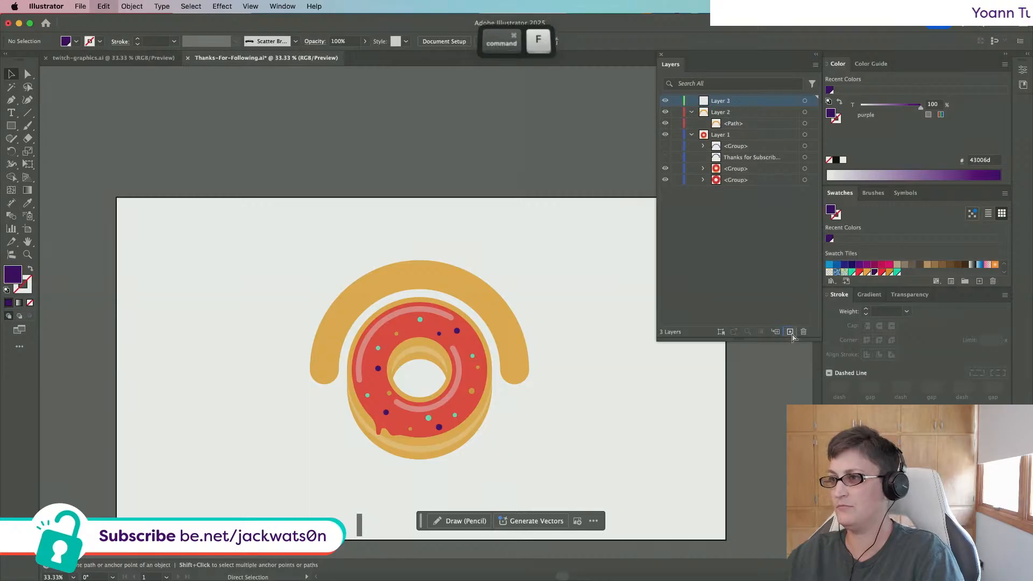
pyautogui.press('super+f')
# Step: Delete the hidden group and the Thanks for Subscribing text from Layer 1 and save the document
pyautogui.click(740, 150)
pyautogui.keyDown('shift'); pyautogui.click(751, 157); pyautogui.keyUp('shift')
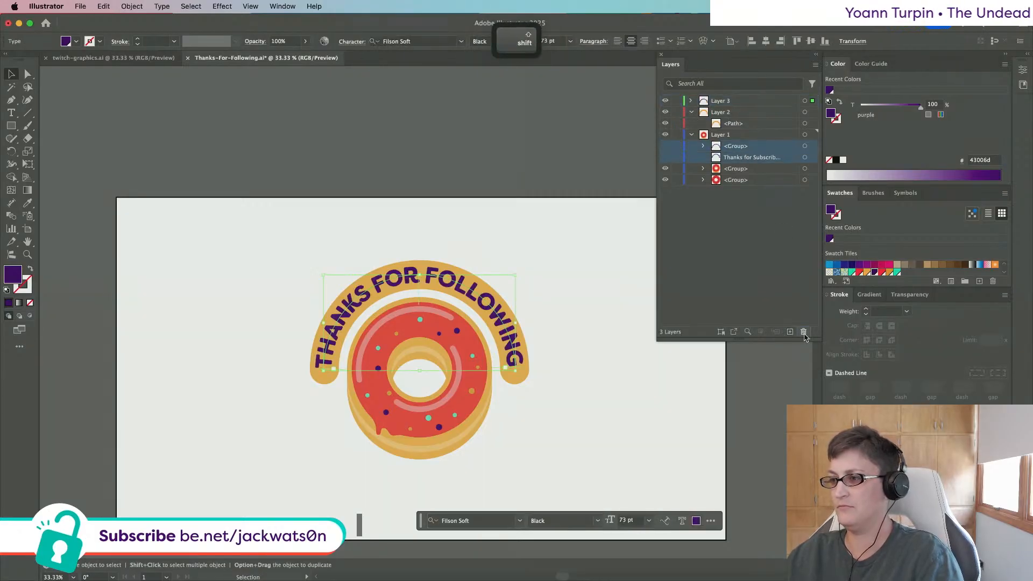
pyautogui.click(803, 332)
pyautogui.press('super+s')
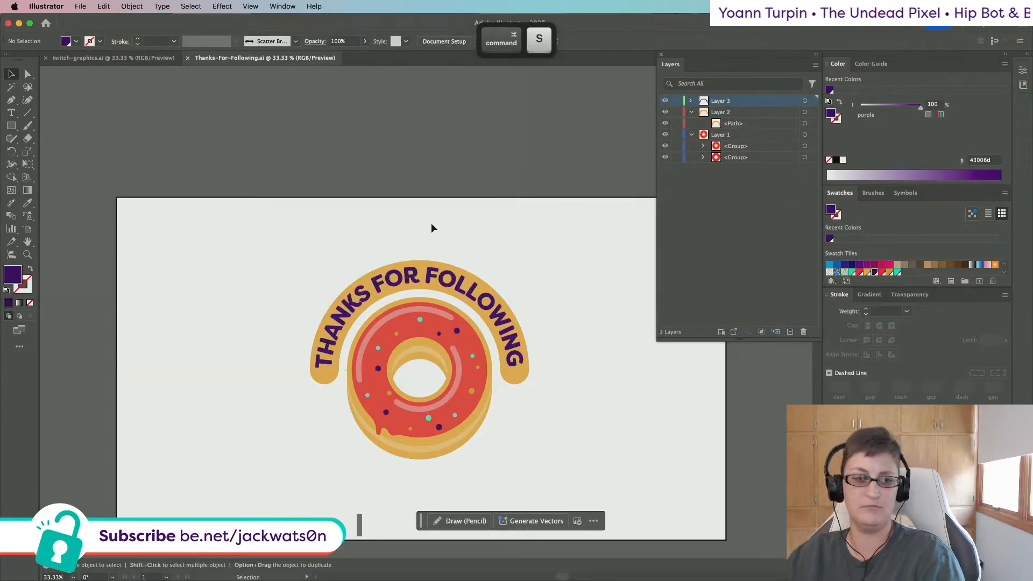
# Step: Switch to After Effects and import Thanks-For-Following.ai from the working folder as a Composition with Document Size footage dimensions
pyautogui.moveTo(453, 579)
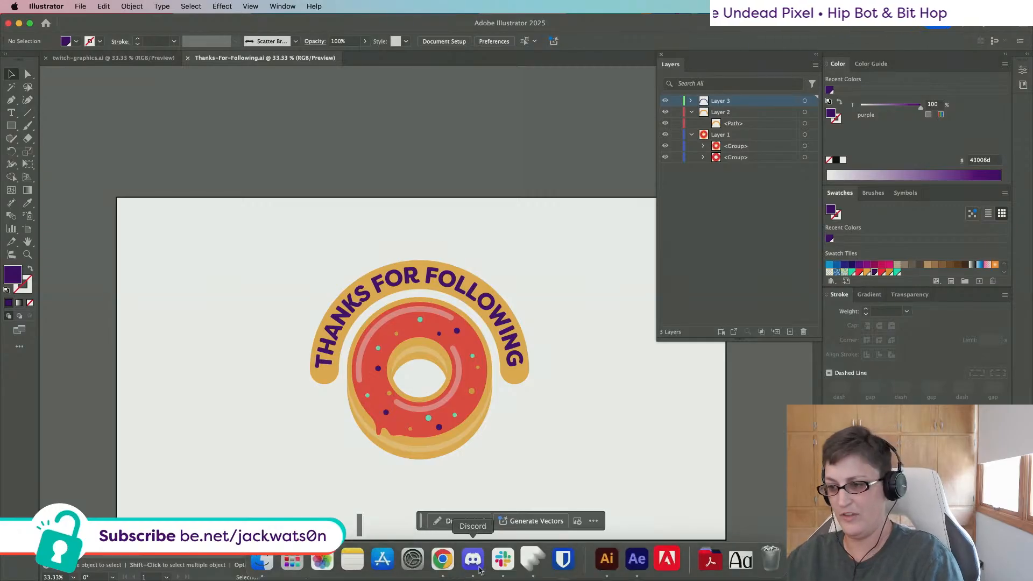
pyautogui.click(636, 560)
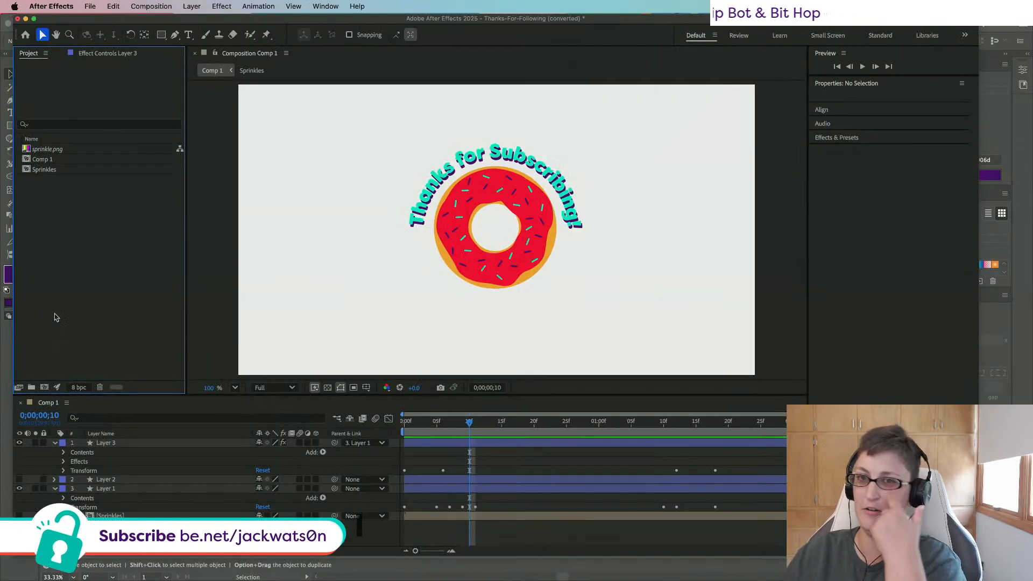
pyautogui.click(262, 561)
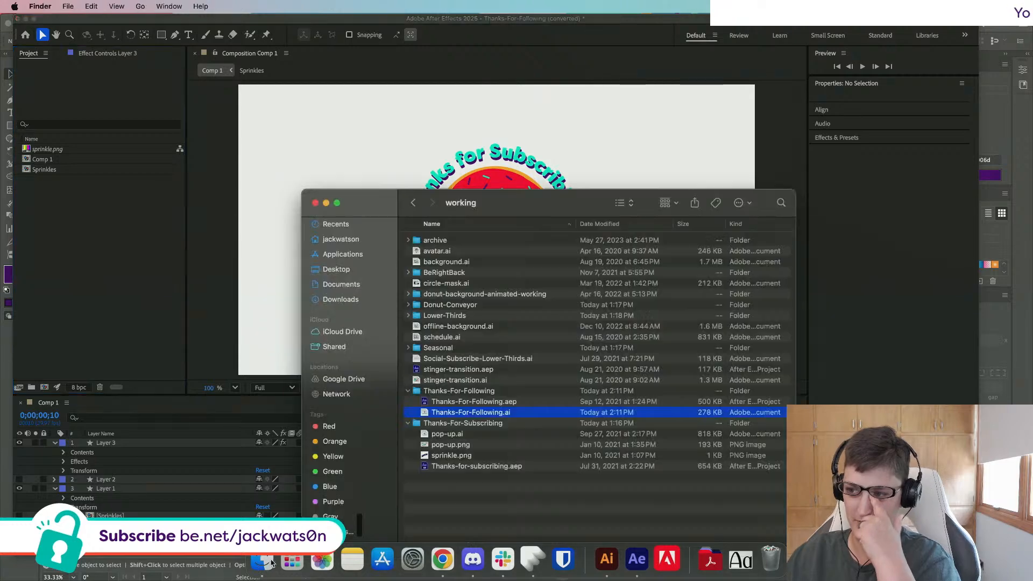
pyautogui.moveTo(484, 413); pyautogui.dragTo(90, 288)
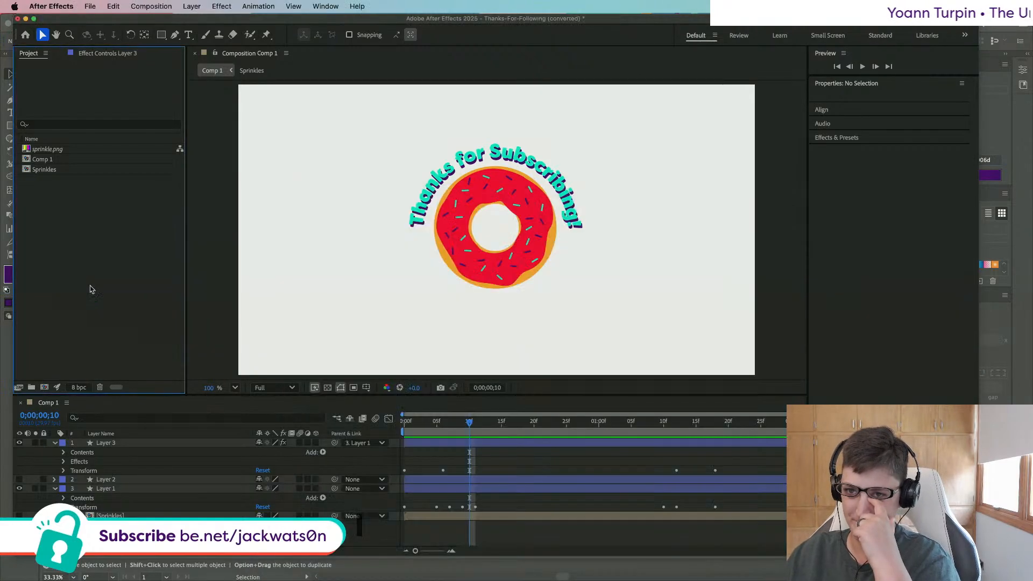
pyautogui.click(514, 247)
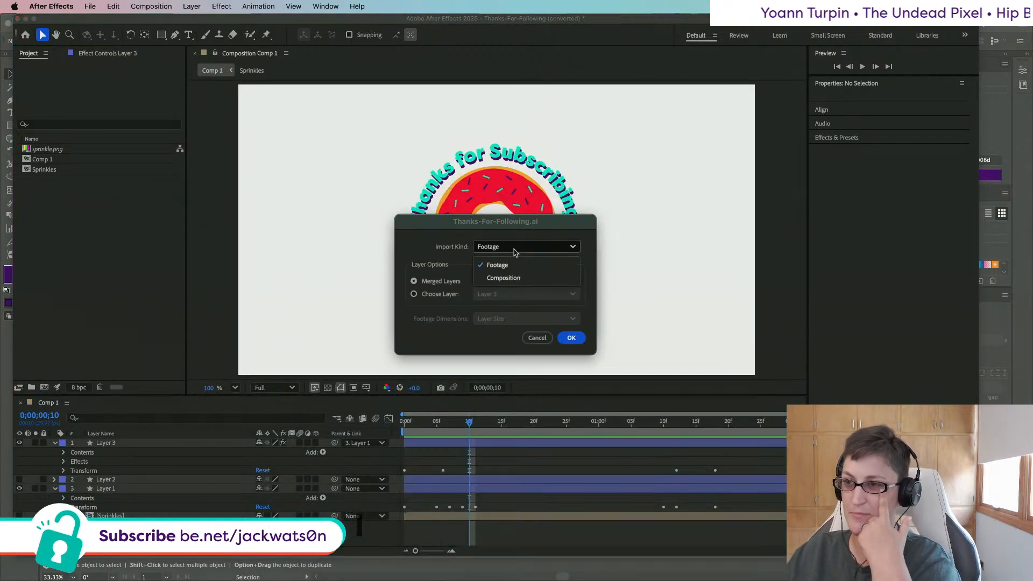
pyautogui.click(516, 278)
pyautogui.click(510, 319)
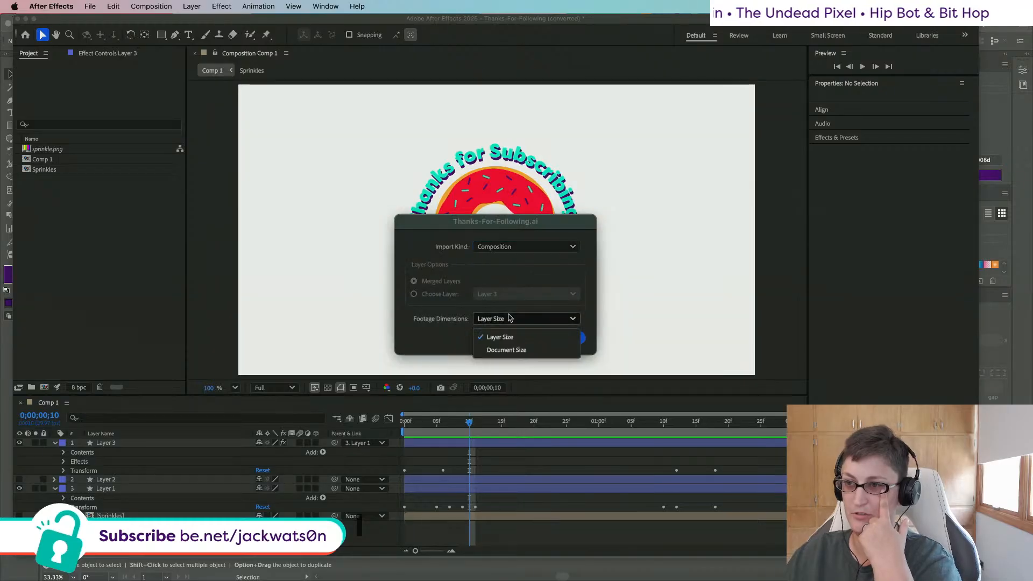
pyautogui.click(504, 349)
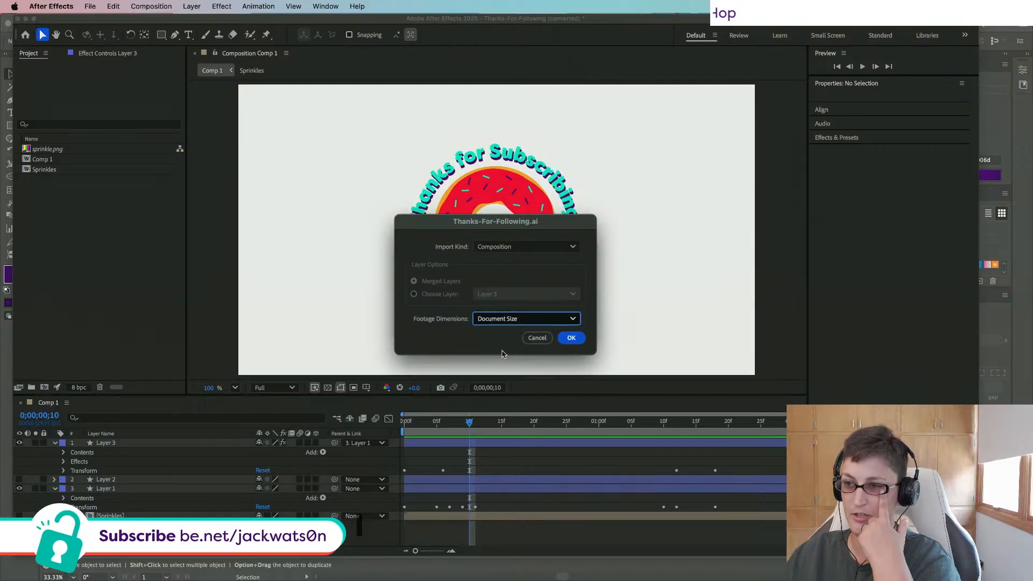
pyautogui.click(572, 338)
# Step: Open the Thanks-For-Following composition, view Layer 3 on its own and close that layer view
pyautogui.doubleClick(27, 192)
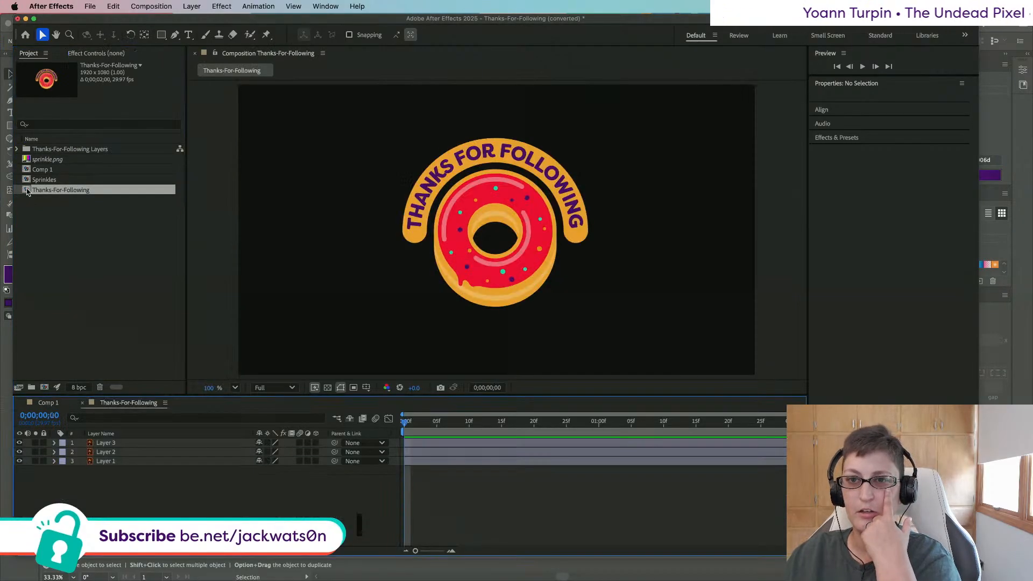
pyautogui.doubleClick(105, 442)
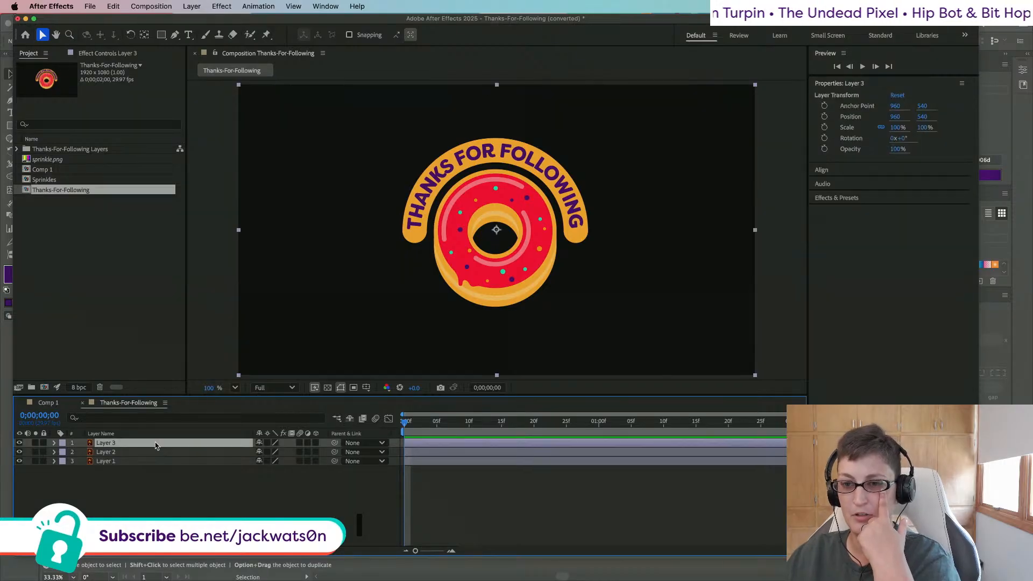
pyautogui.press('shift')
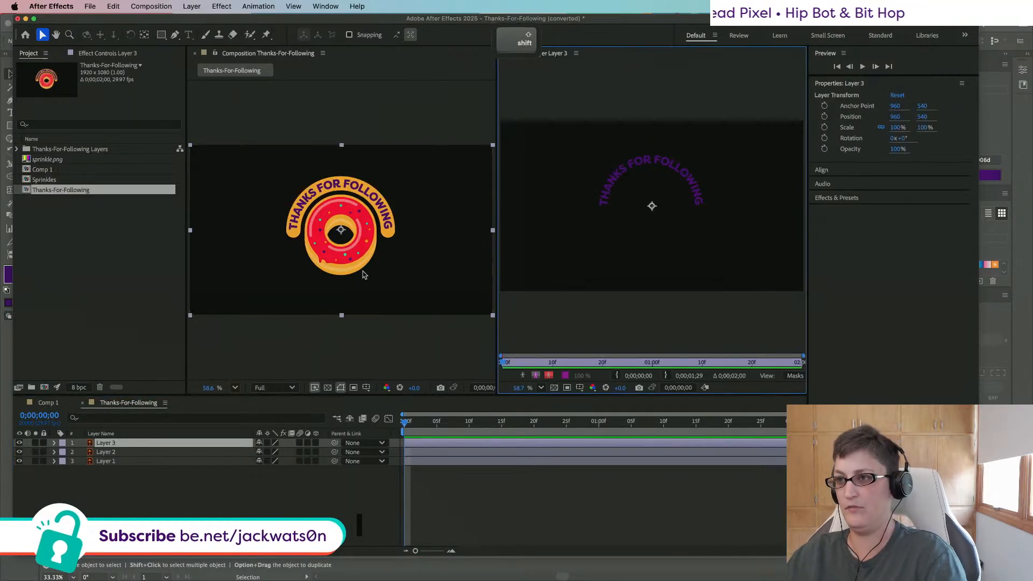
pyautogui.click(576, 52)
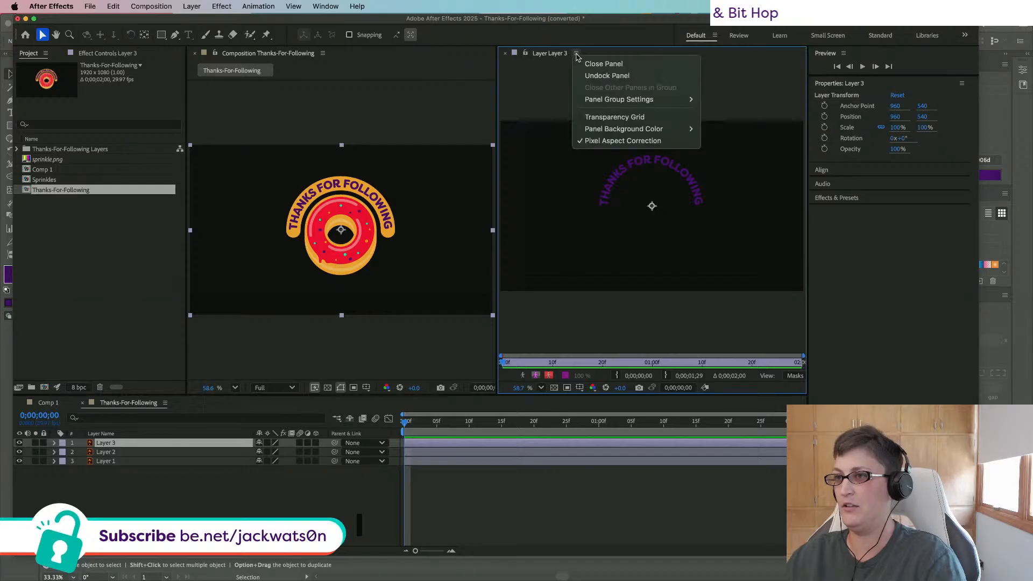
pyautogui.click(589, 63)
# Step: Try to create shapes from the vector layer for Layer 3 of the Thanks-For-Following composition
pyautogui.moveTo(113, 504); pyautogui.dragTo(114, 449)
pyautogui.rightClick(115, 446)
pyautogui.press('Escape')
pyautogui.click(116, 484)
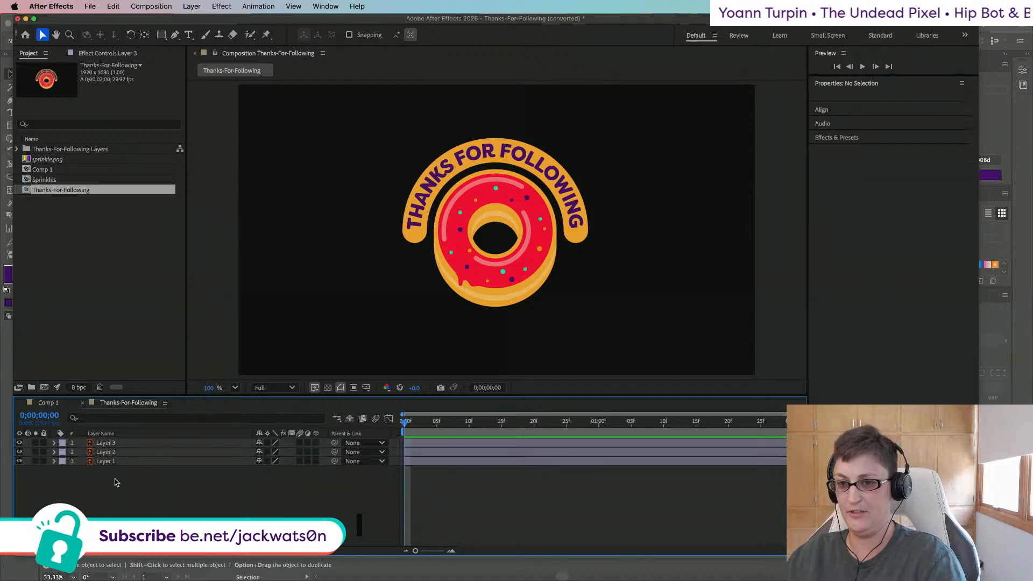
pyautogui.click(114, 460)
pyautogui.click(114, 443)
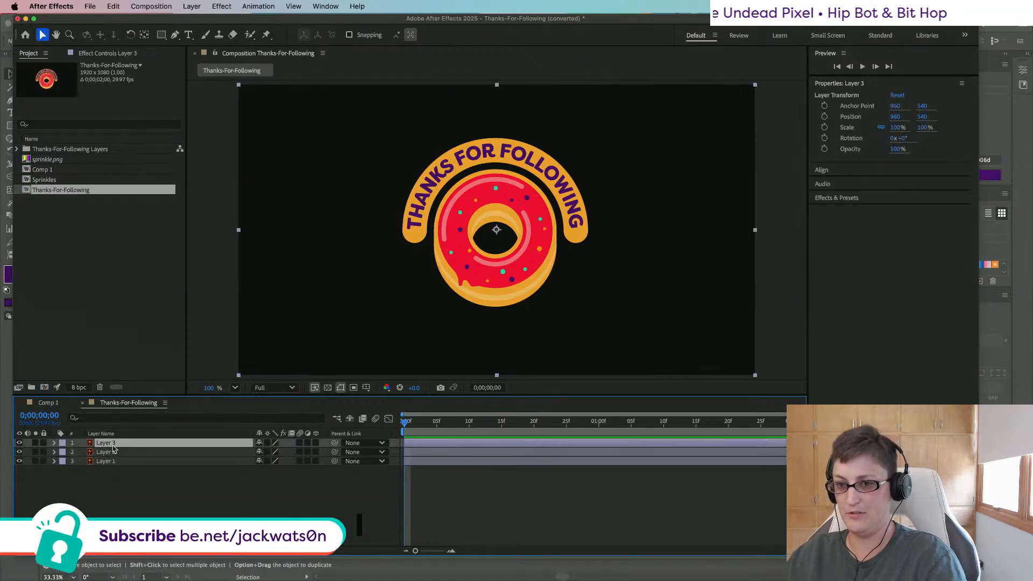
pyautogui.rightClick(112, 446)
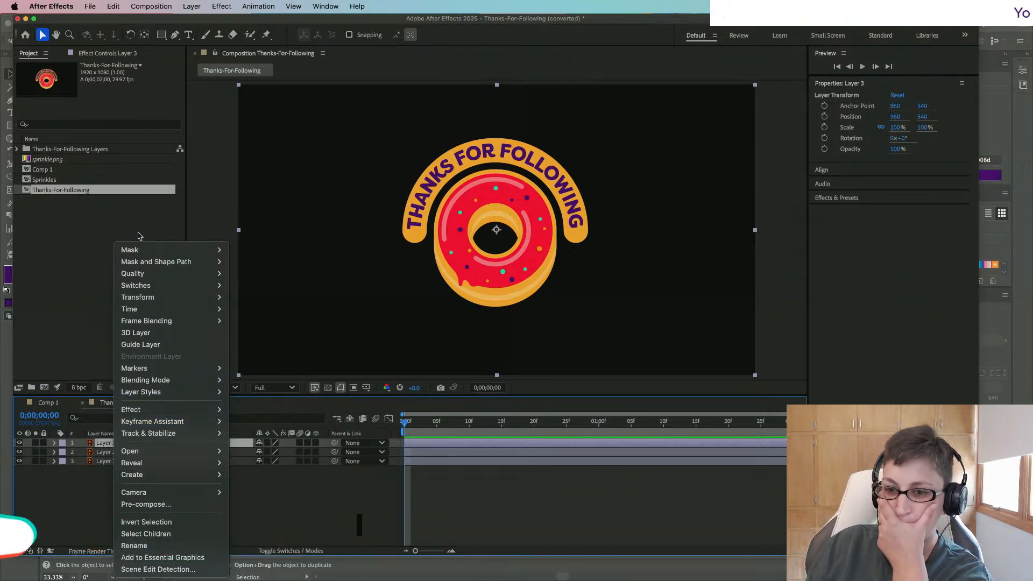
pyautogui.moveTo(163, 474)
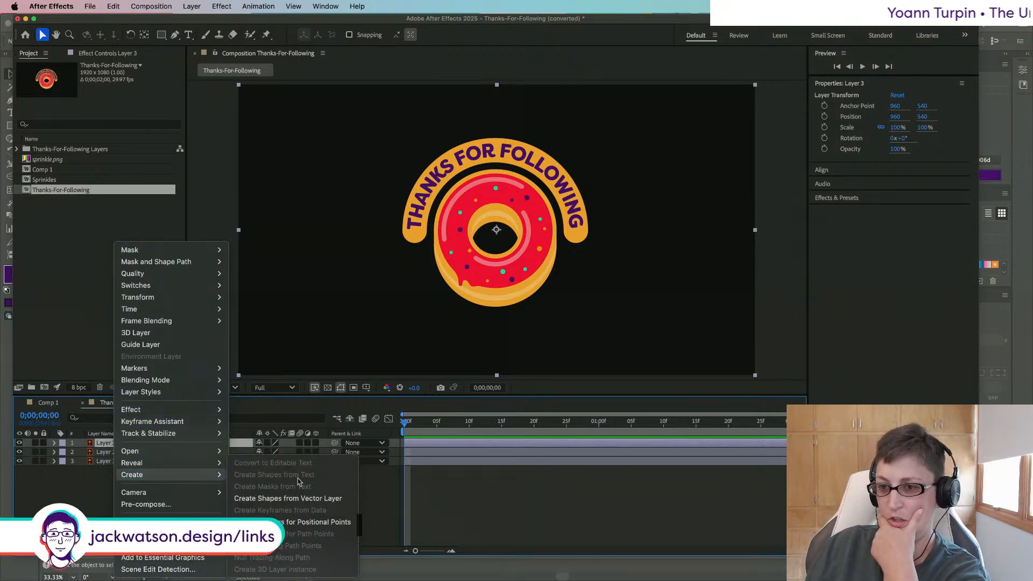
pyautogui.click(316, 499)
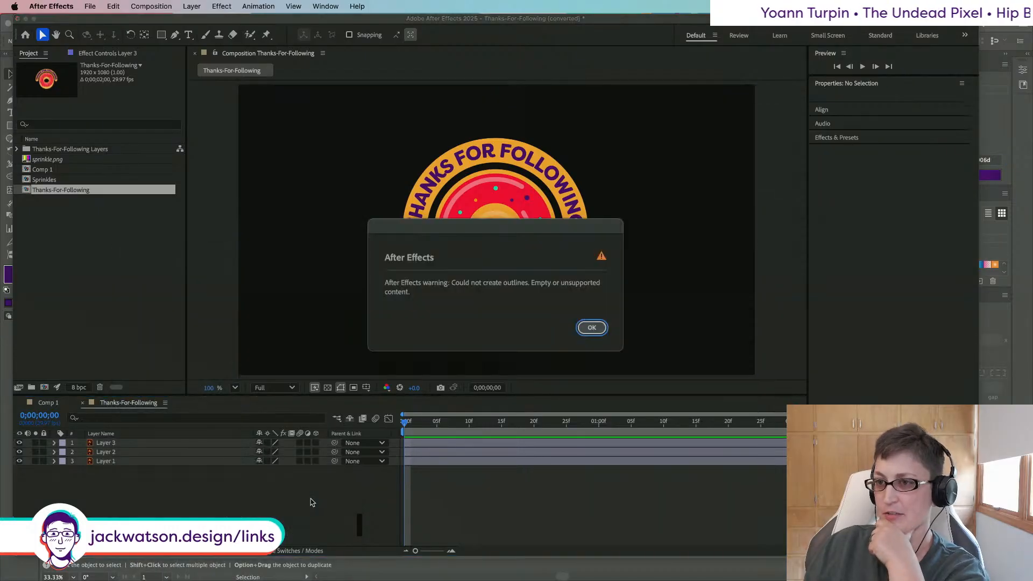
pyautogui.click(591, 329)
# Step: Toggle Layer 3's visibility off and on, and delete the Thanks-For-Following composition from the project
pyautogui.click(20, 442)
pyautogui.click(20, 442)
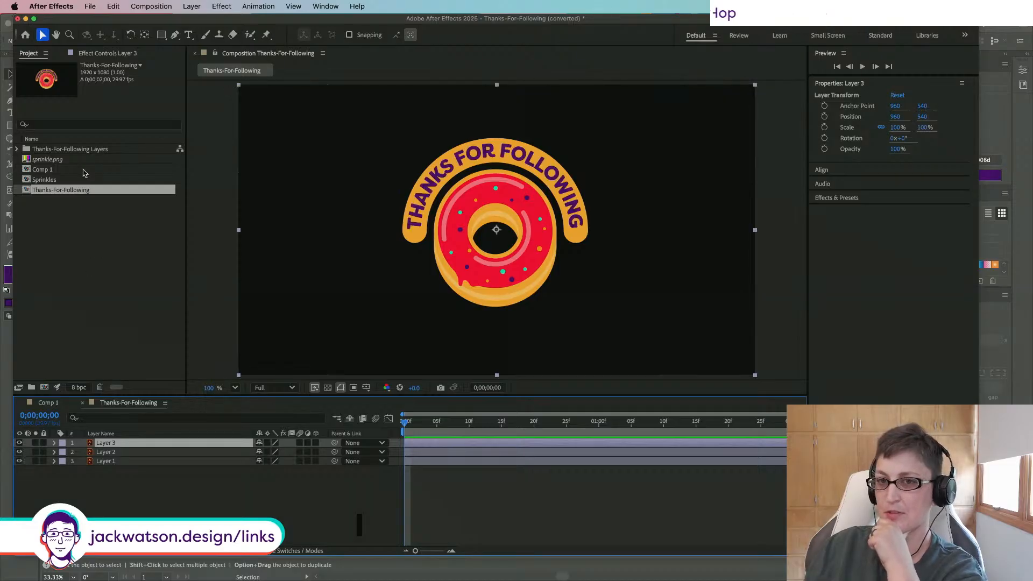
pyautogui.rightClick(77, 192)
pyautogui.click(17, 213)
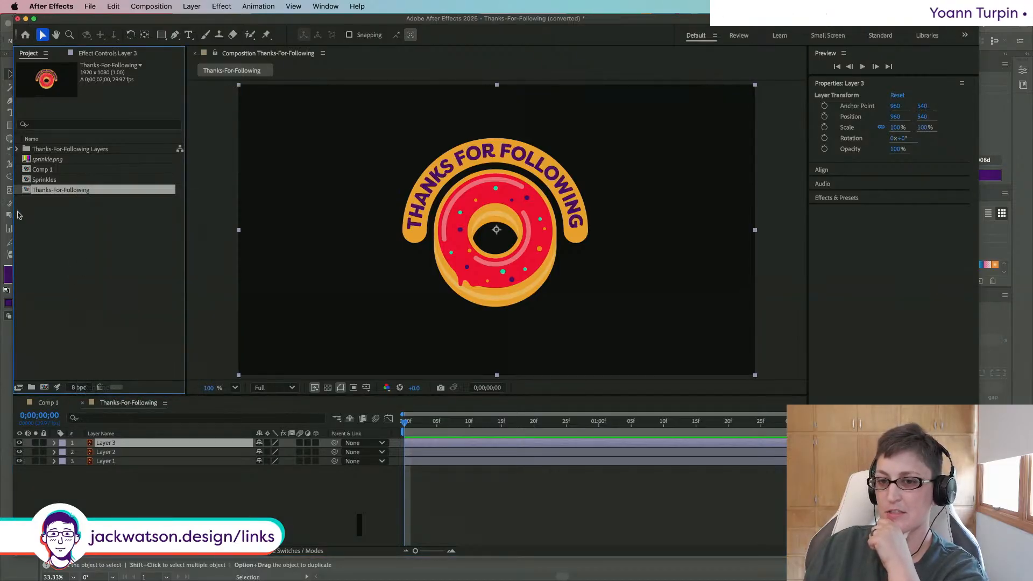
pyautogui.click(100, 387)
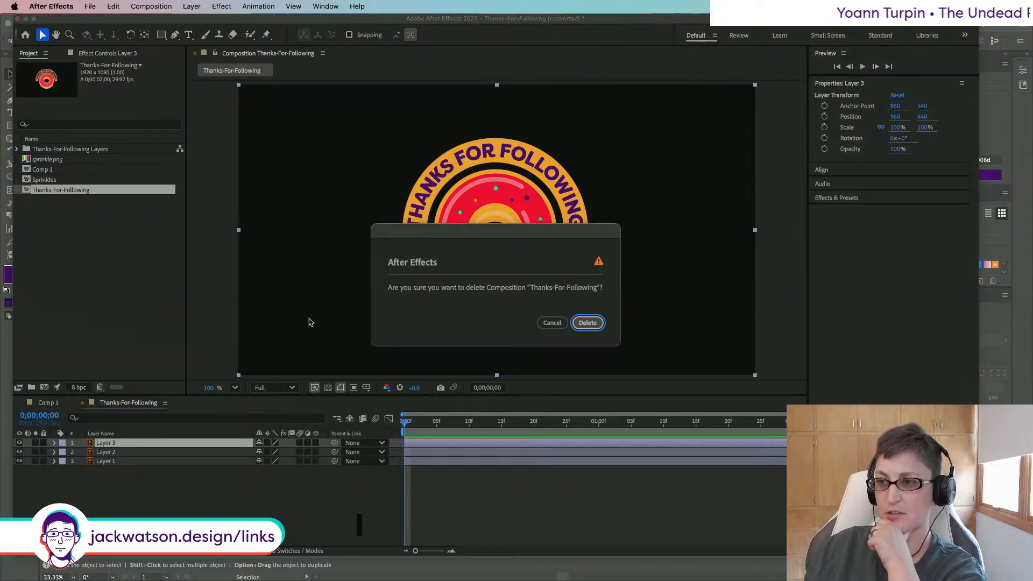
pyautogui.click(594, 323)
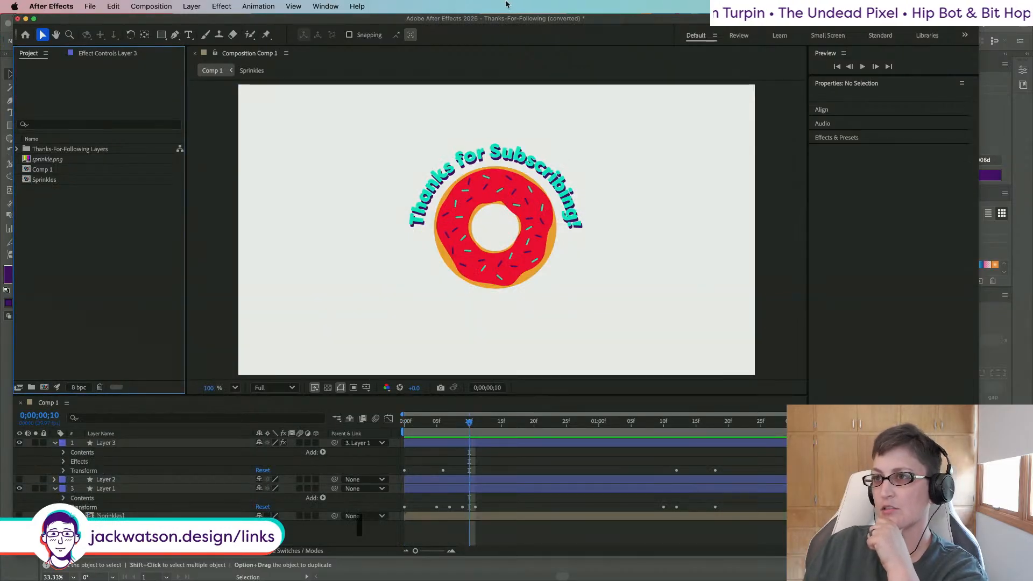
# Step: Switch to Illustrator and copy the curved Thanks for Following text in place onto a new layer
pyautogui.press('super+Tab')
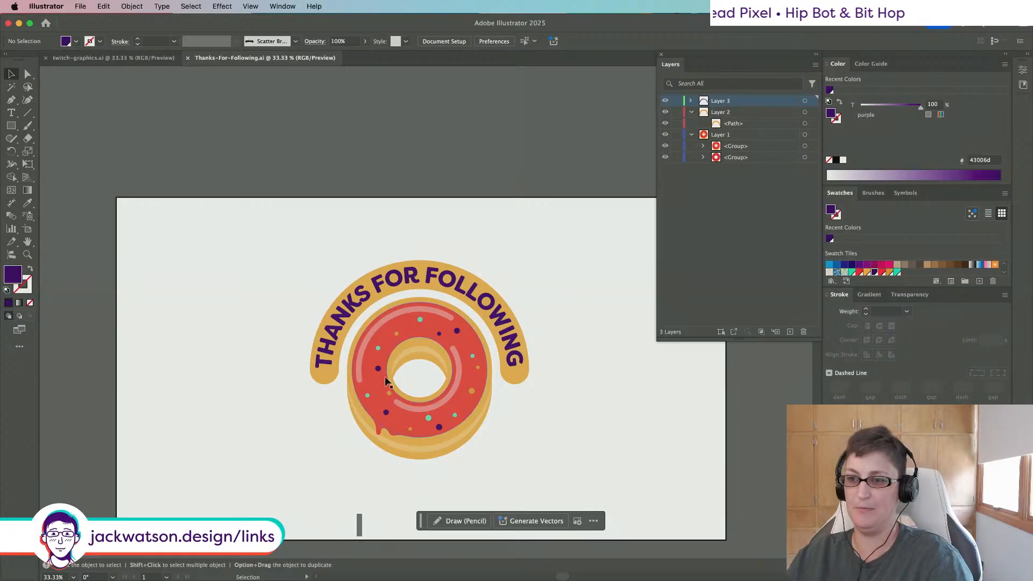
pyautogui.click(415, 286)
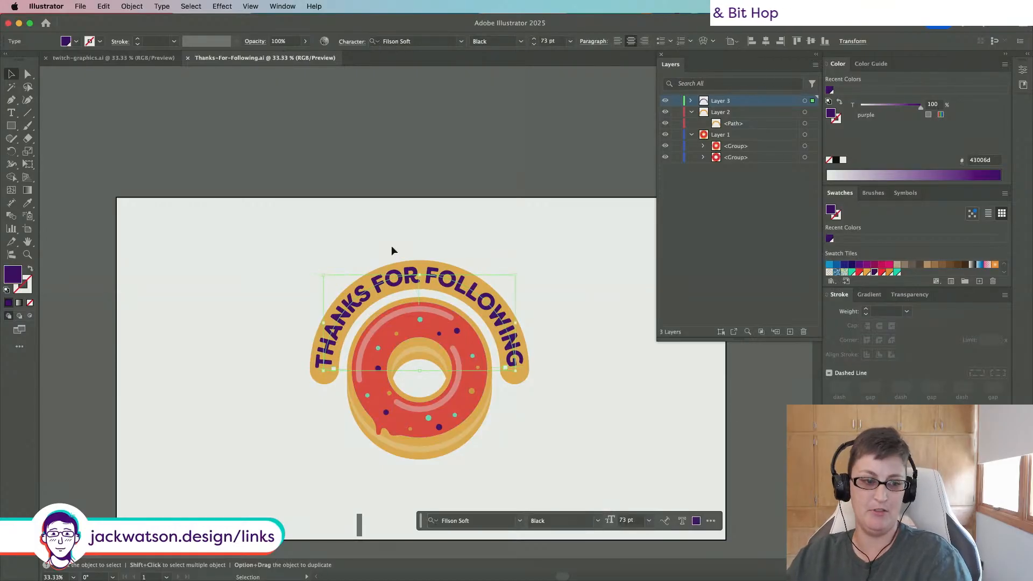
pyautogui.press('cmd+c')
pyautogui.click(428, 212)
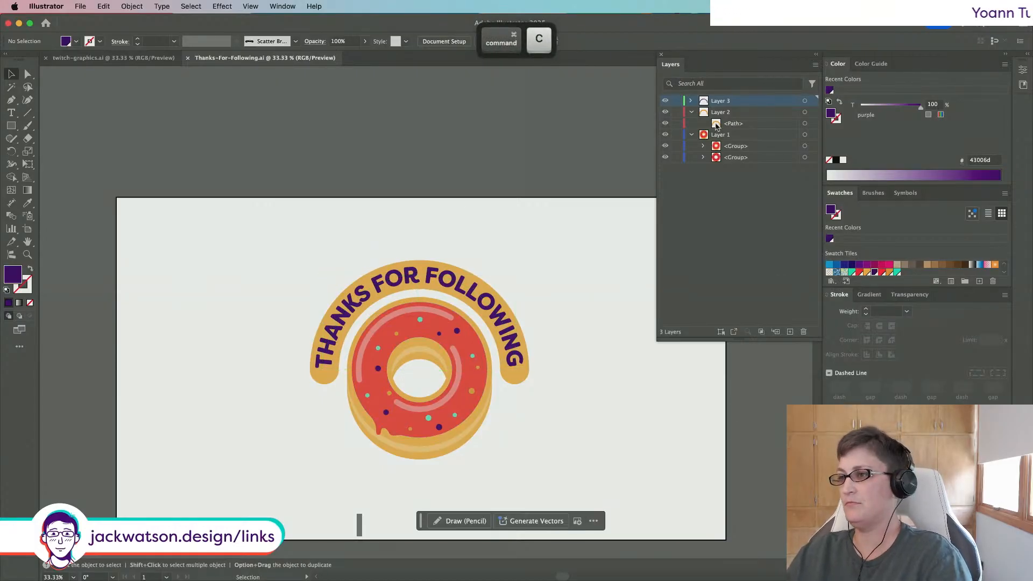
pyautogui.click(790, 332)
pyautogui.press('super+f')
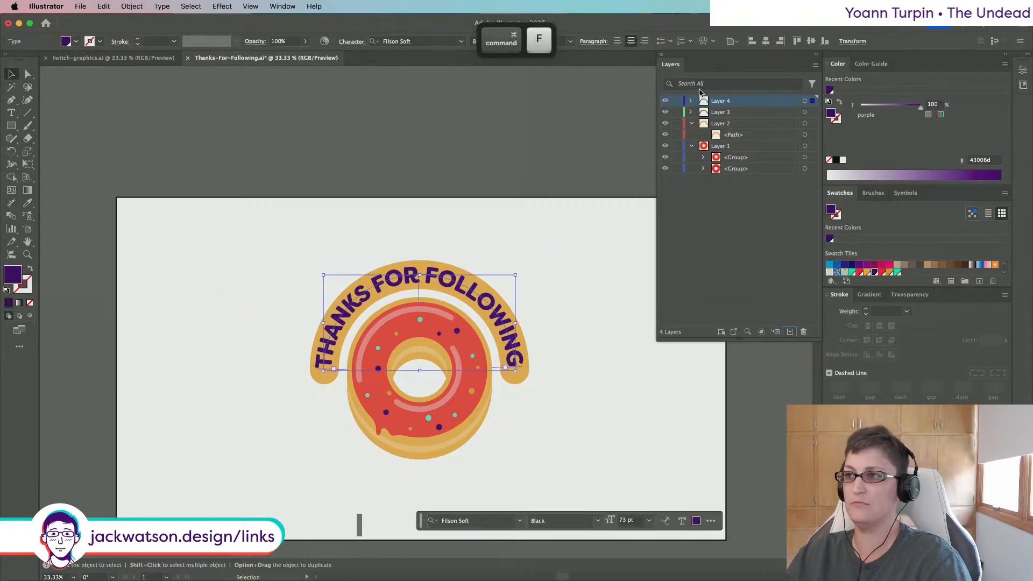
# Step: Move the copied text's layer below all other layers, then hide and lock it as a backup
pyautogui.click(692, 146)
pyautogui.moveTo(730, 102); pyautogui.dragTo(731, 158)
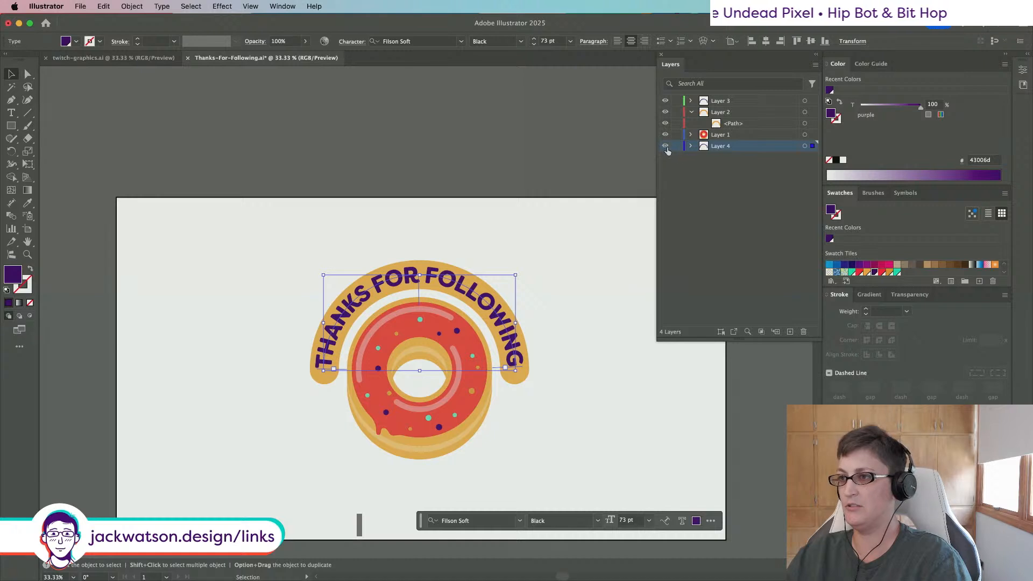
pyautogui.click(665, 145)
pyautogui.click(676, 146)
# Step: Rename the visible text's layer as Type, the band's layer as Line and the donut's layer as Donut
pyautogui.click(720, 102)
pyautogui.doubleClick(719, 101)
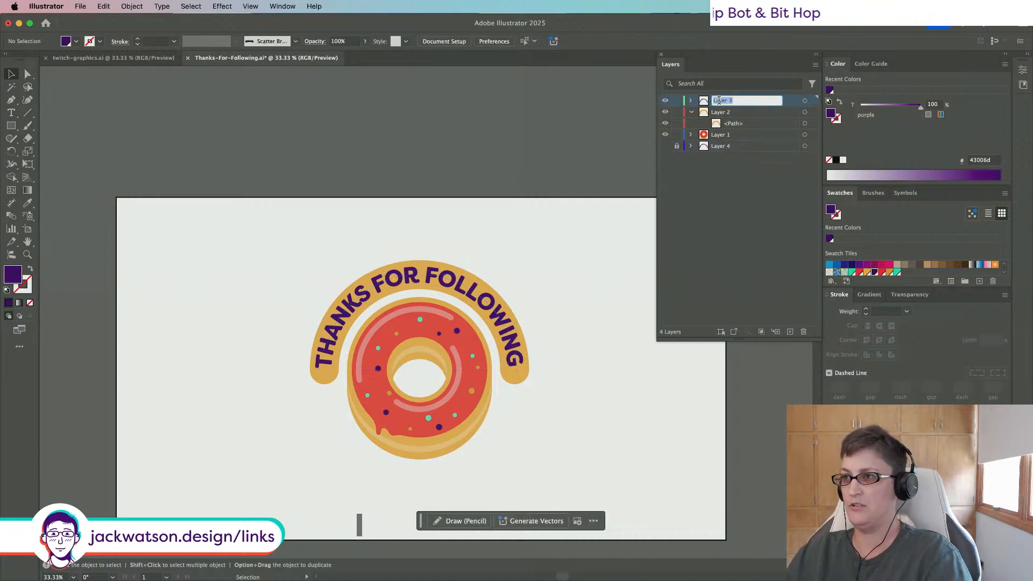
pyautogui.write('Type')
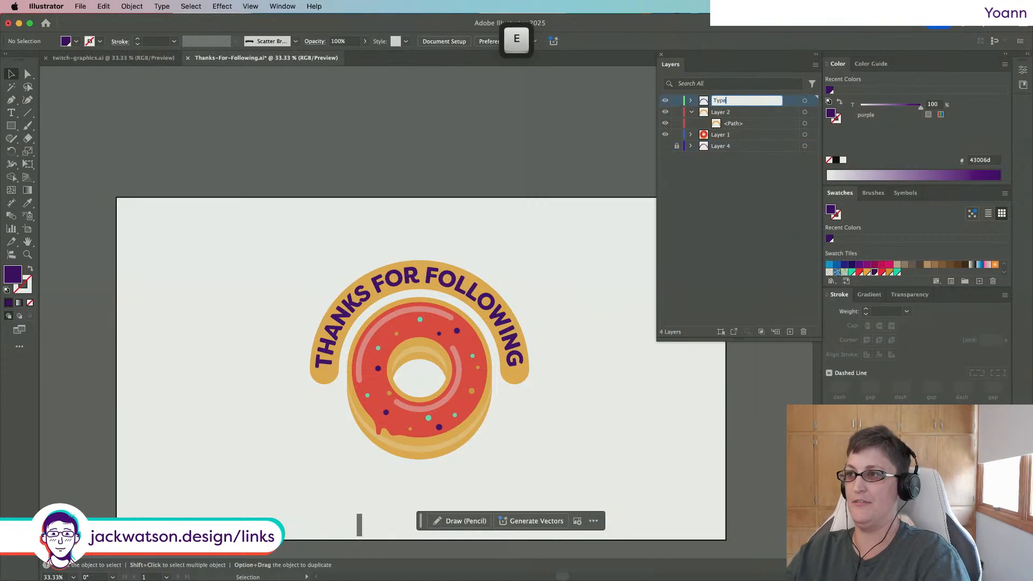
pyautogui.press('Return')
pyautogui.doubleClick(726, 112)
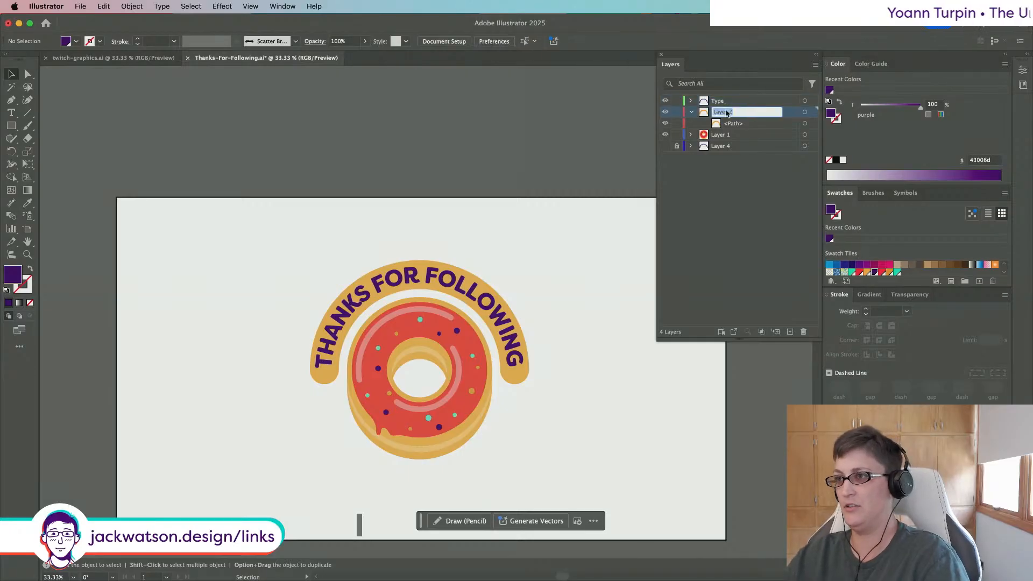
pyautogui.write('Line')
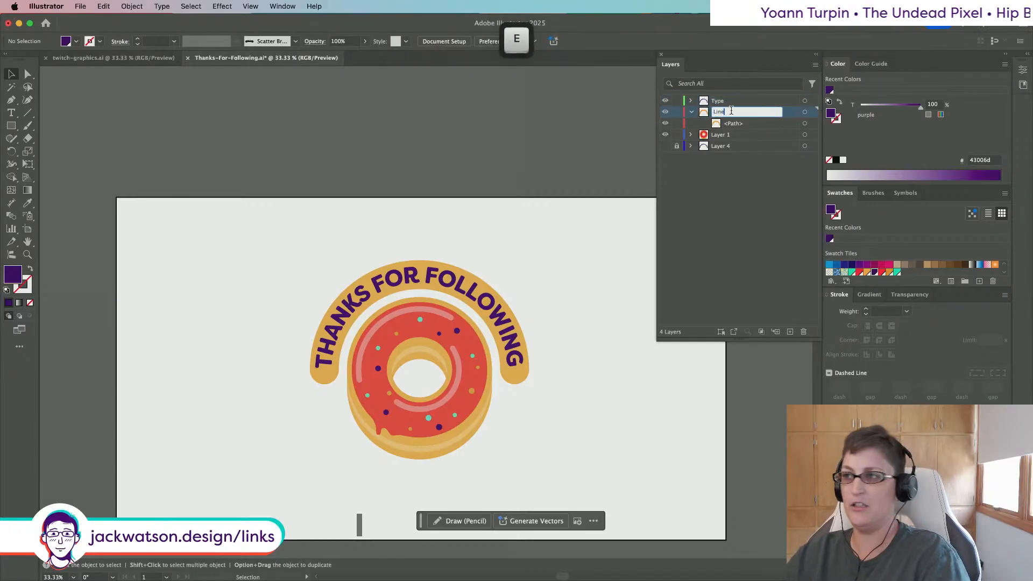
pyautogui.doubleClick(721, 134)
pyautogui.write('Donut')
pyautogui.press('Return')
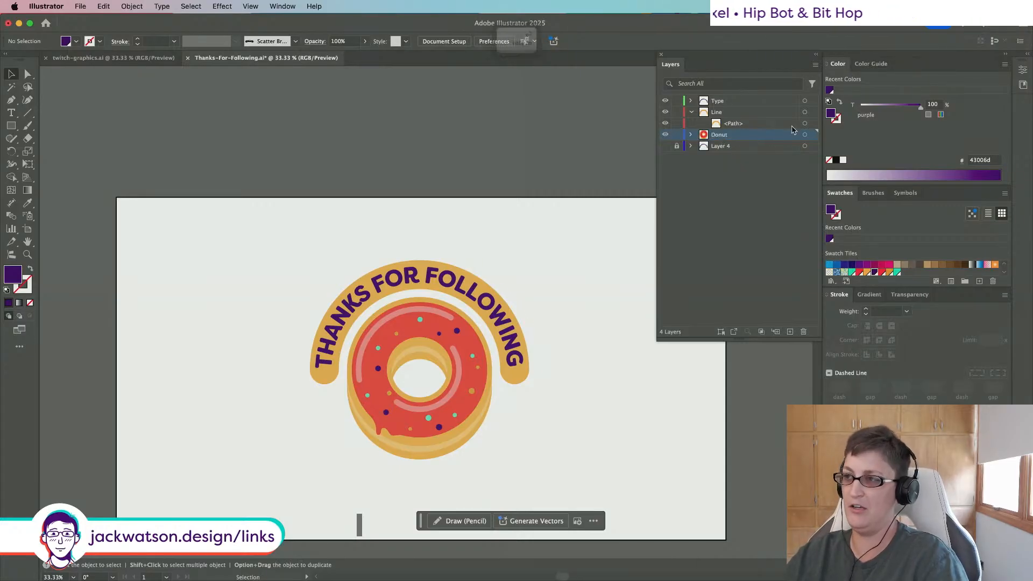
pyautogui.click(804, 123)
pyautogui.click(392, 236)
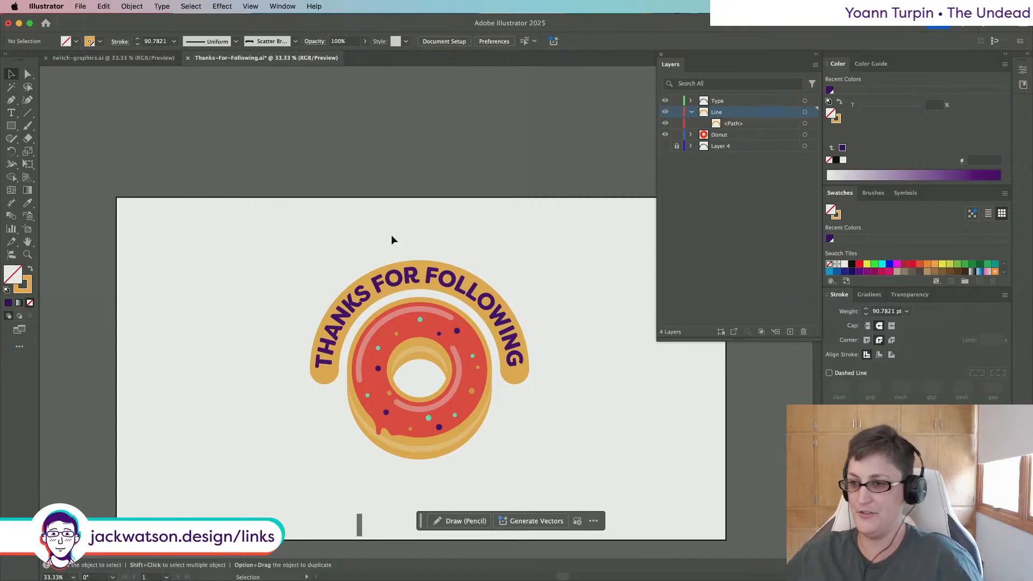
pyautogui.click(471, 286)
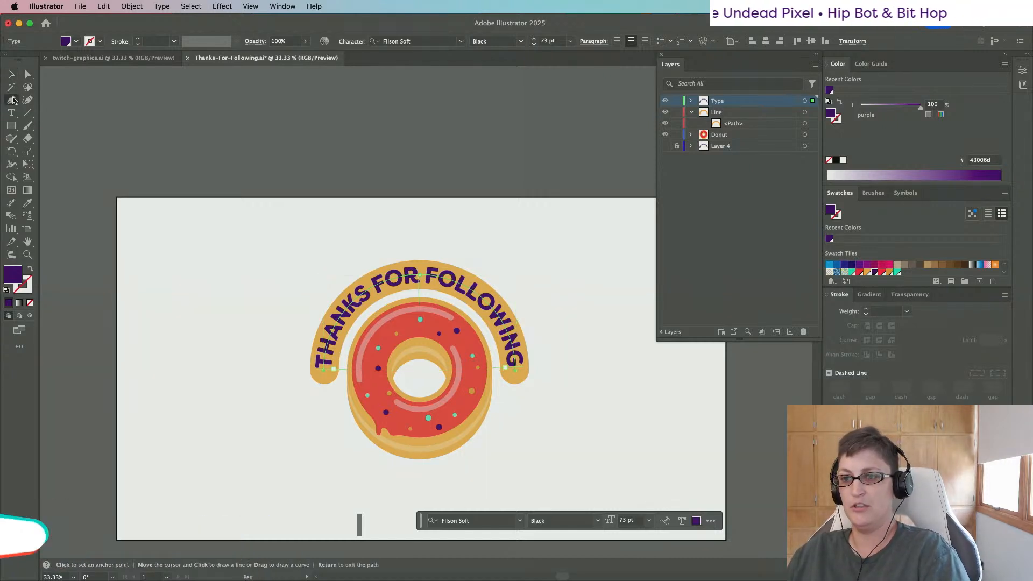
pyautogui.press('p')
pyautogui.click(11, 75)
pyautogui.click(175, 194)
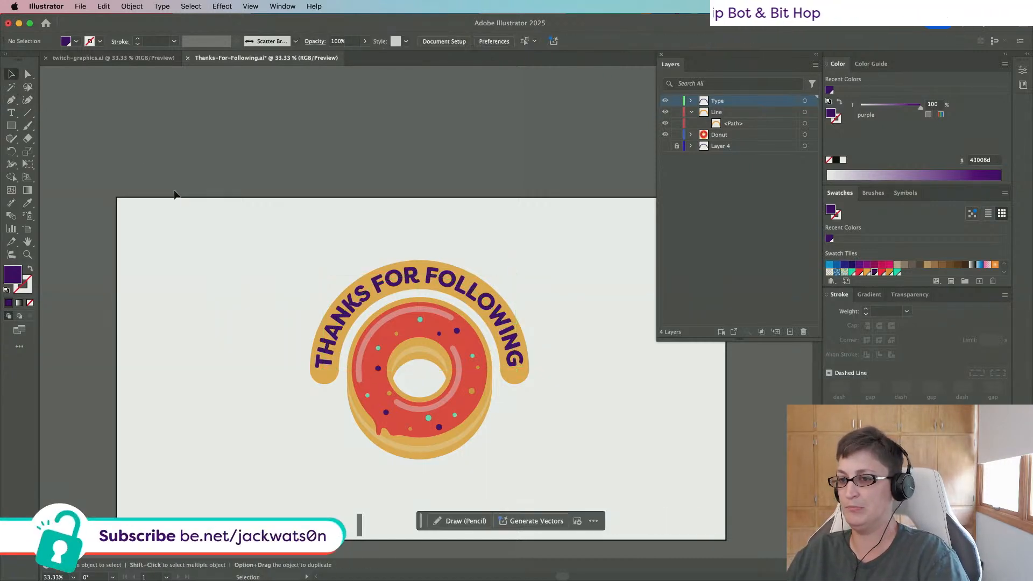
# Step: Extend both ends of the curved text's path slightly downward toward the band's rounded ends with the Pen tool
pyautogui.scroll(1, 399, 373)
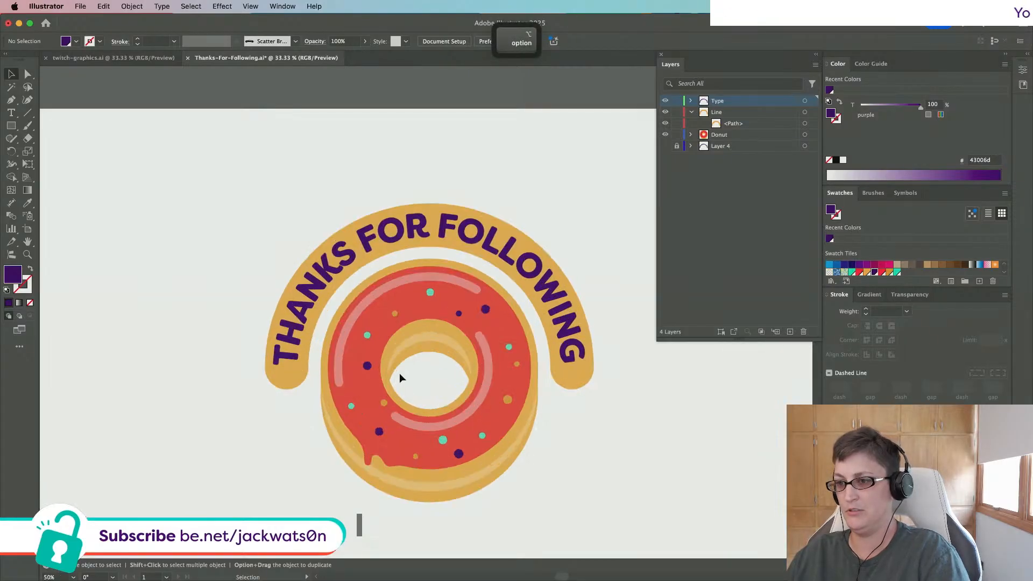
pyautogui.click(567, 356)
pyautogui.press('p')
pyautogui.moveTo(571, 368); pyautogui.dragTo(574, 382)
pyautogui.press('shift+super+a')
pyautogui.moveTo(285, 370); pyautogui.dragTo(288, 385)
pyautogui.press('shift+super+a')
pyautogui.press('a')
# Step: Set the font size of the curved Thanks for Following text to 77 pt and deselect it
pyautogui.click(380, 232)
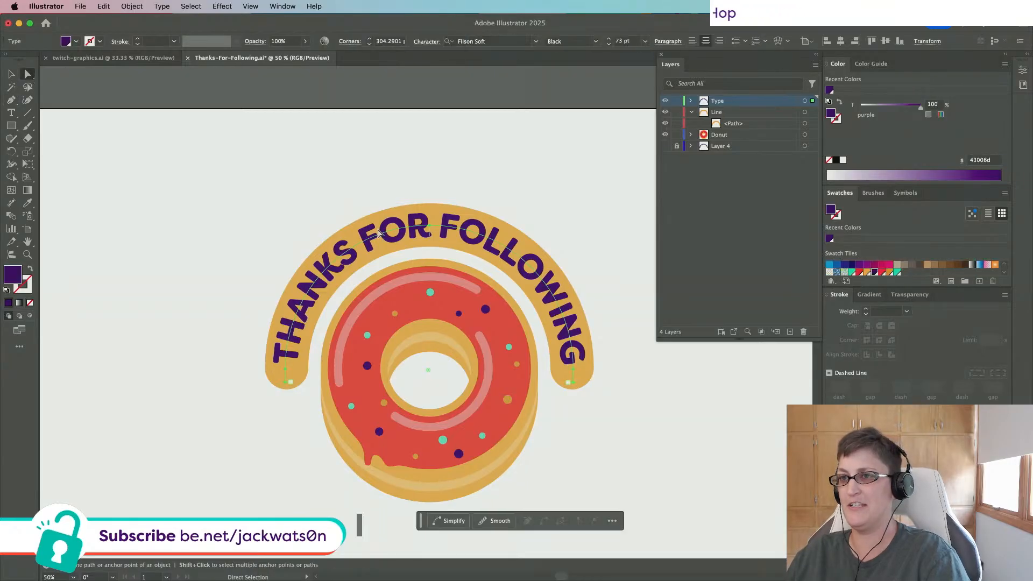
pyautogui.click(627, 41)
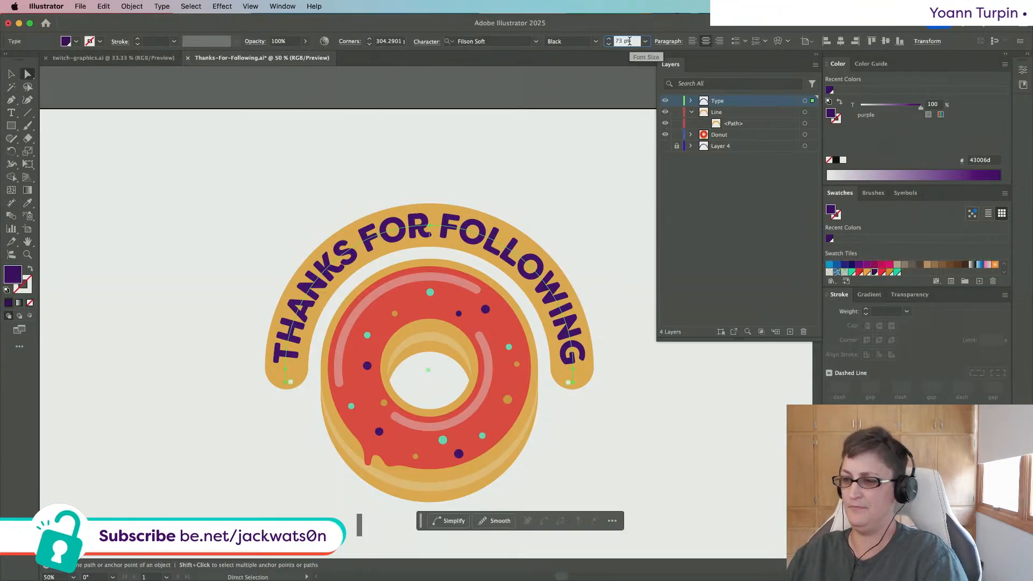
pyautogui.press('Up')
pyautogui.press('Up')
pyautogui.press('Up')
pyautogui.press('Up')
pyautogui.press('Up')
pyautogui.press('Up')
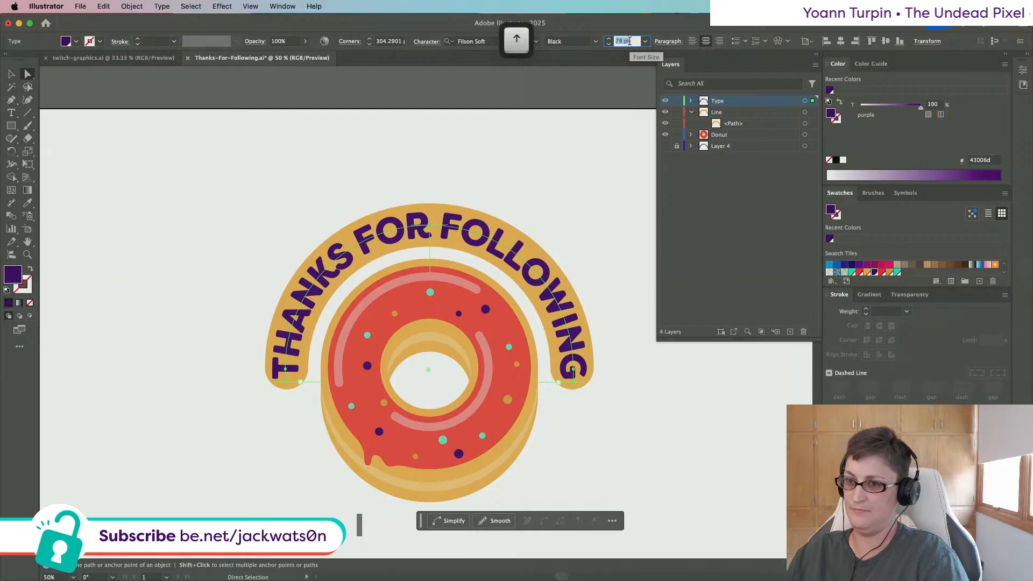
pyautogui.press('Down')
pyautogui.press('Up')
pyautogui.press('cmd+z')
pyautogui.press('Down')
pyautogui.press('Tab')
pyautogui.press('Return')
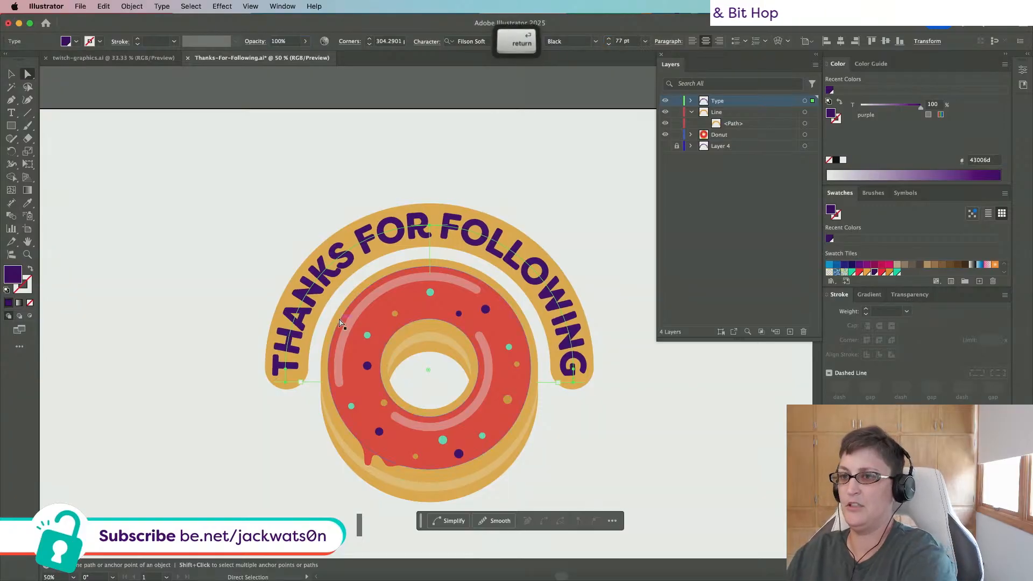
pyautogui.click(293, 203)
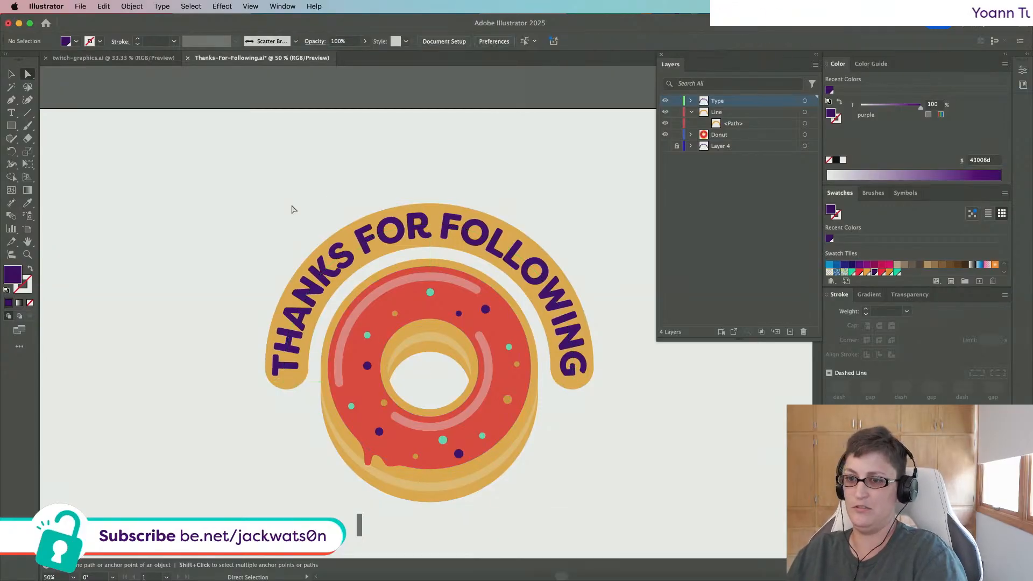
pyautogui.press('cmd+minus')
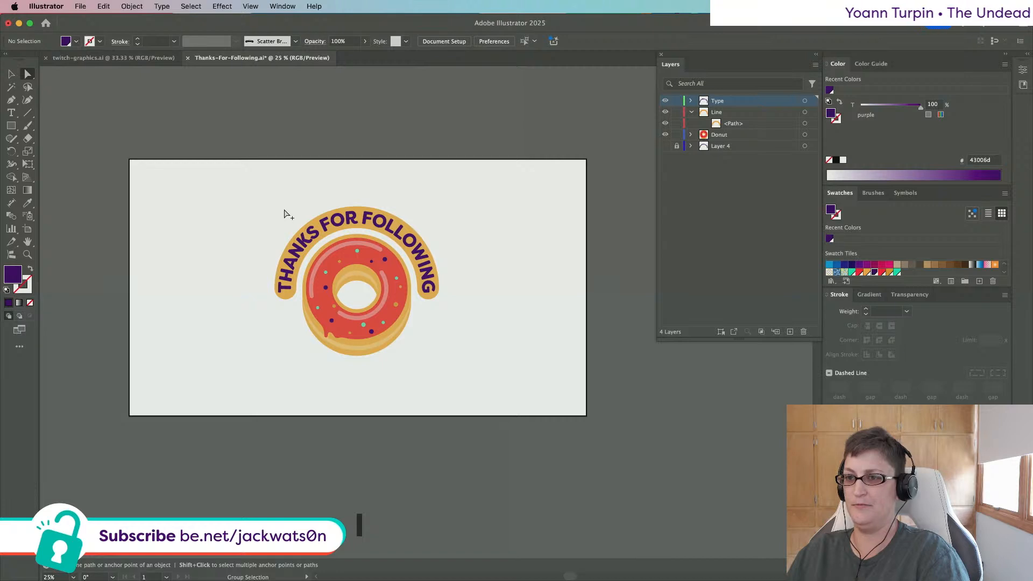
pyautogui.press('cmd+plus')
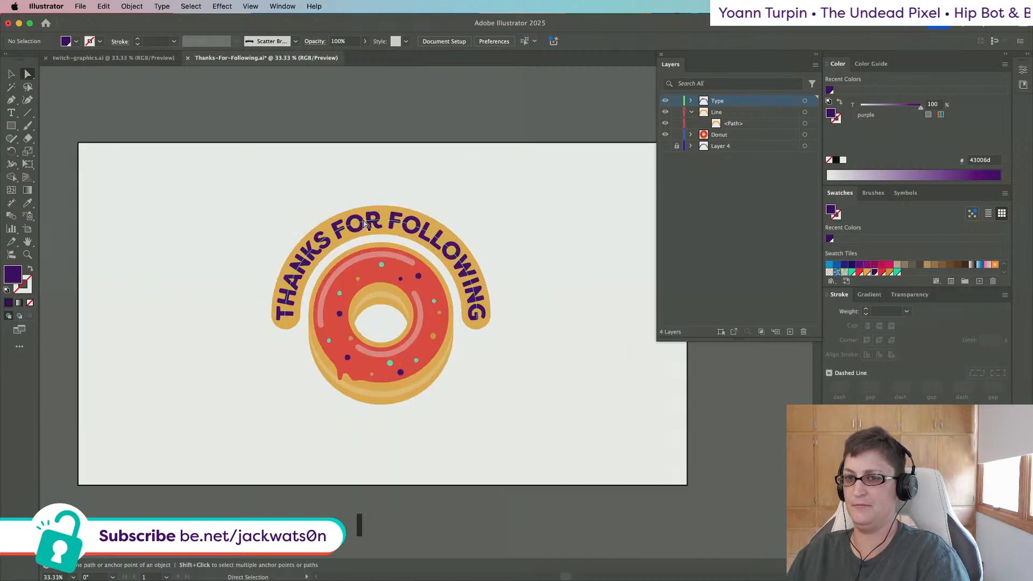
pyautogui.press('v')
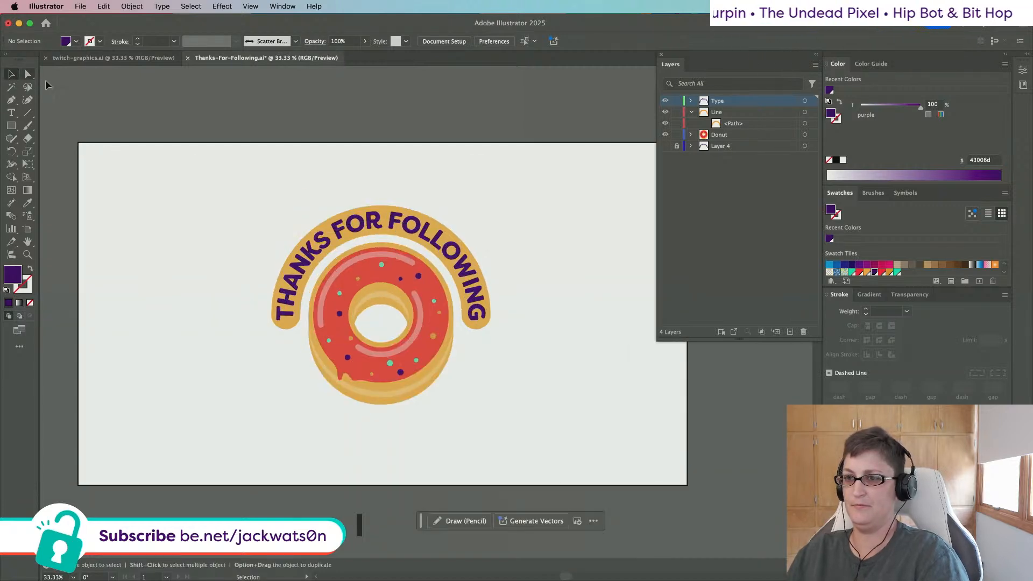
# Step: Replace the backup text in Layer 4 with an in-place copy of the current curved text, then hide that layer
pyautogui.click(406, 220)
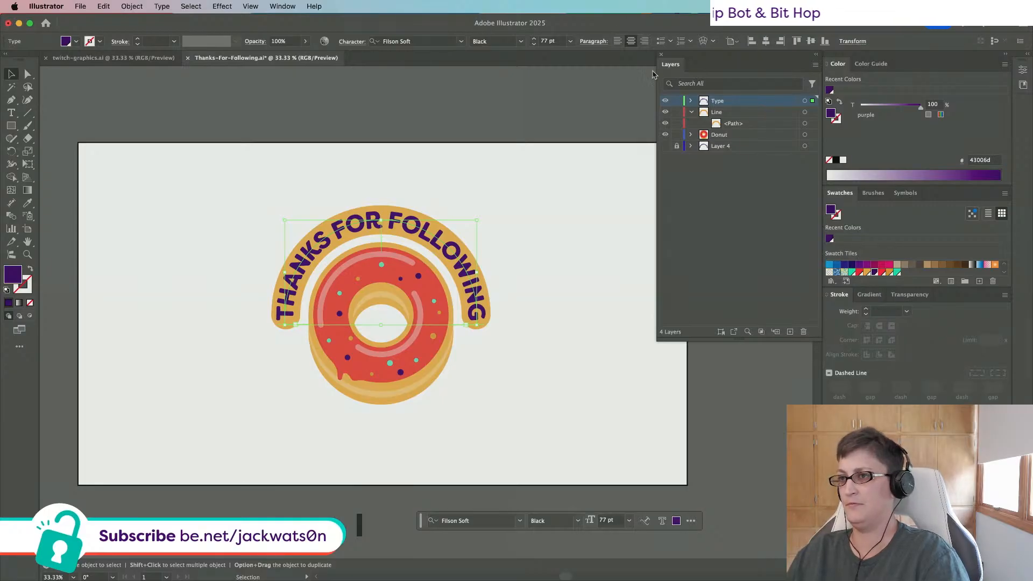
pyautogui.press('super+c')
pyautogui.click(666, 101)
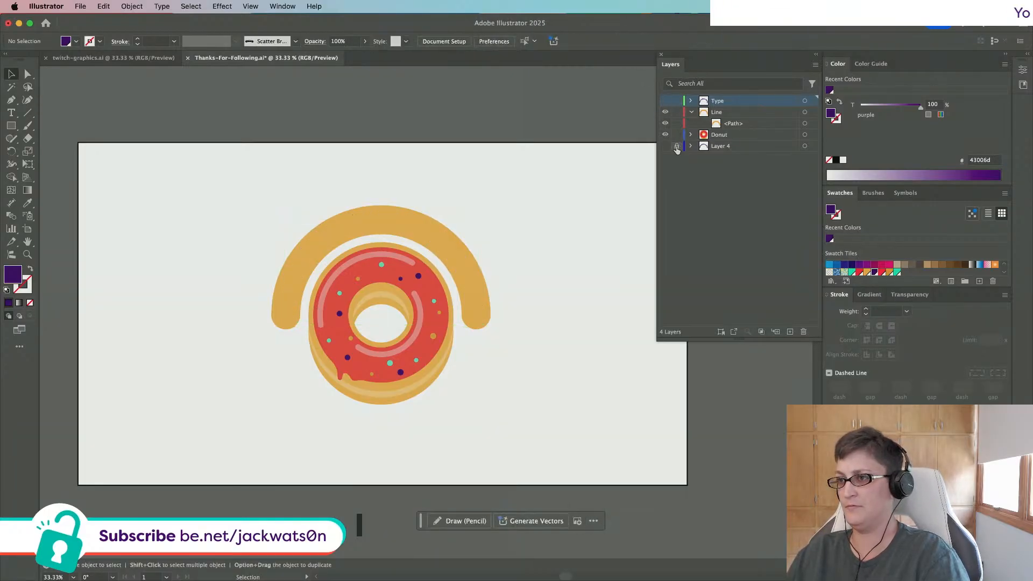
pyautogui.click(765, 151)
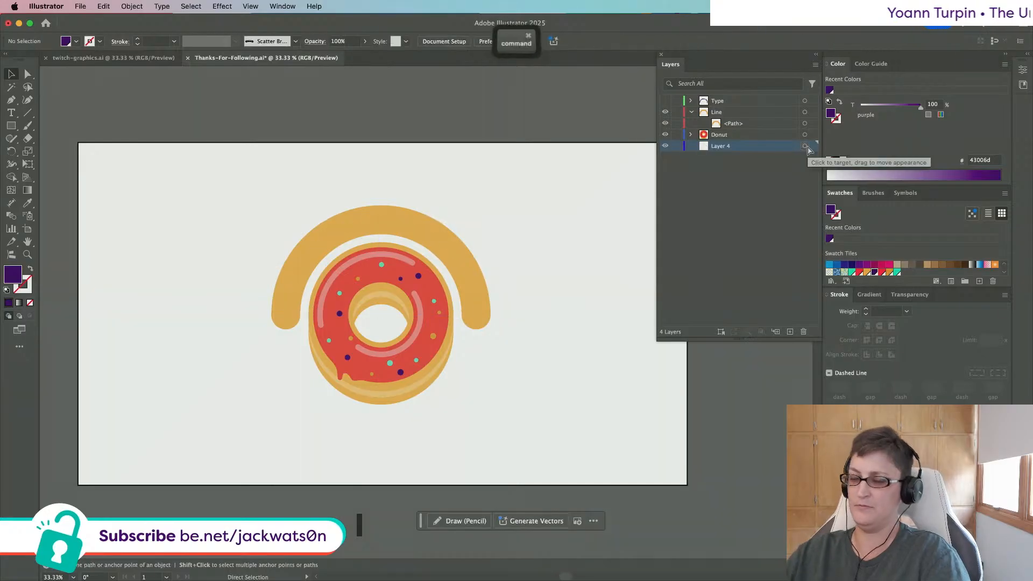
pyautogui.press('super+f')
pyautogui.click(666, 146)
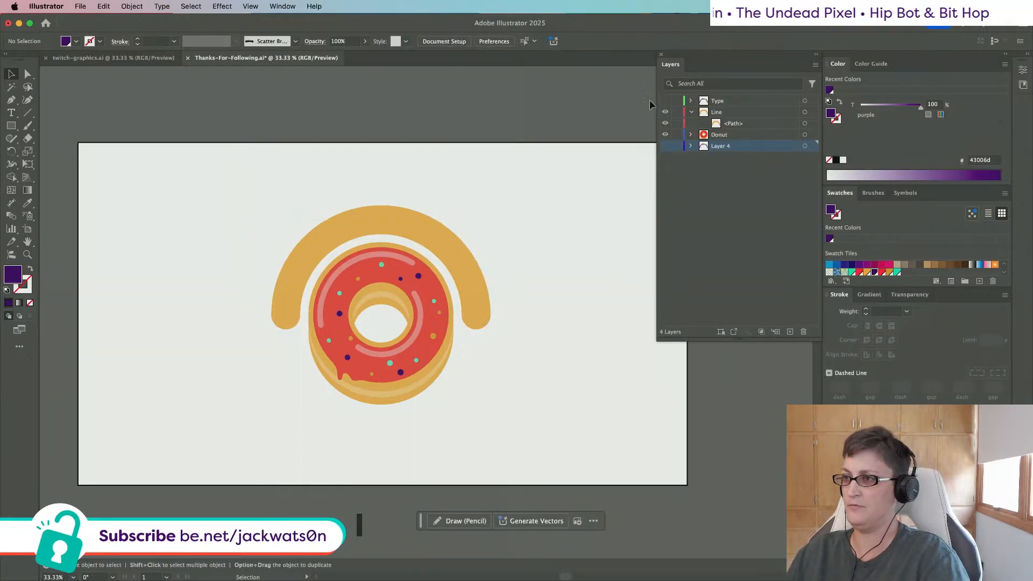
# Step: Show the Type layer, convert its curved Thanks for Following text to outlines, and save the document
pyautogui.click(665, 101)
pyautogui.click(804, 101)
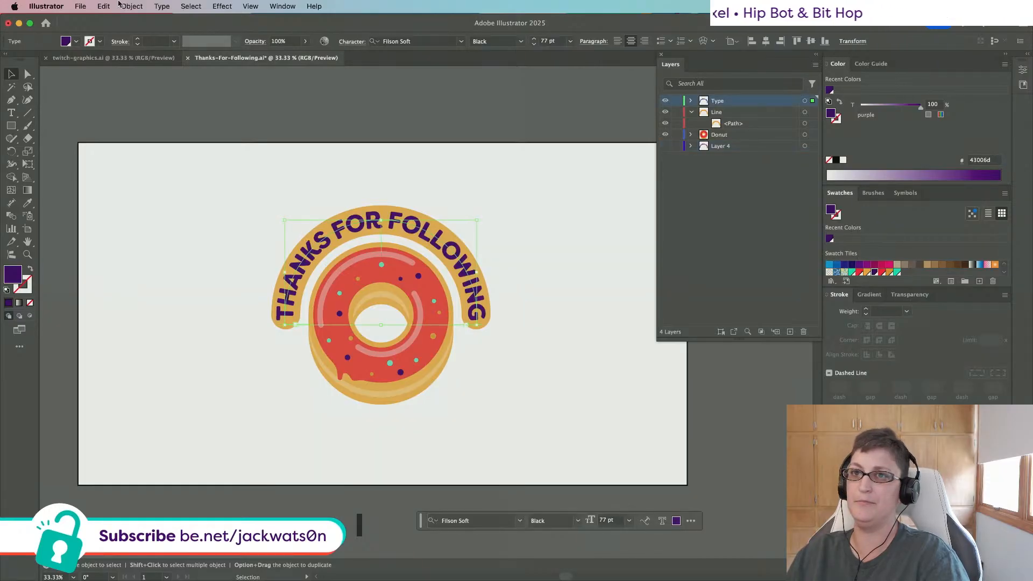
pyautogui.click(161, 6)
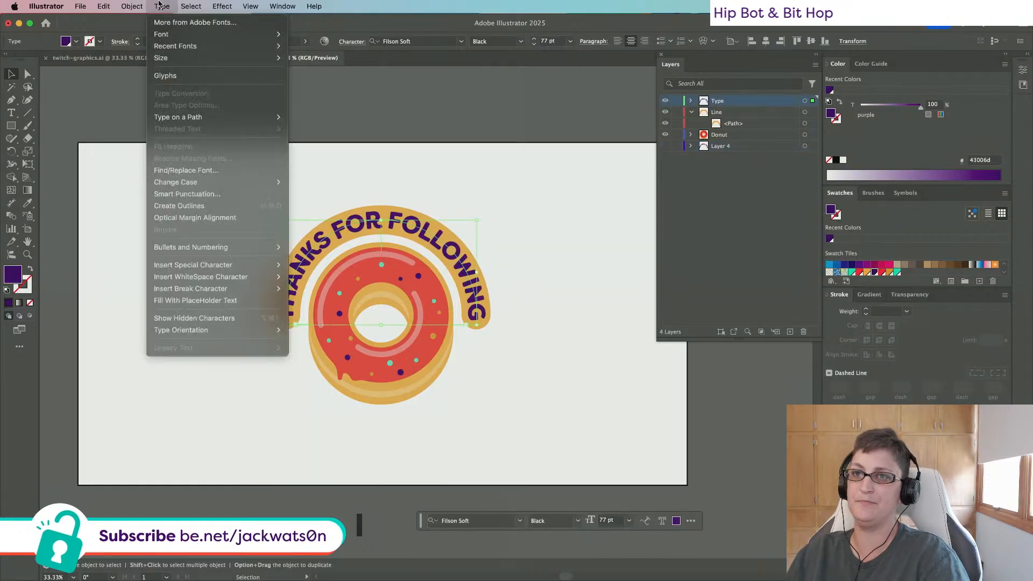
pyautogui.click(195, 206)
pyautogui.click(170, 192)
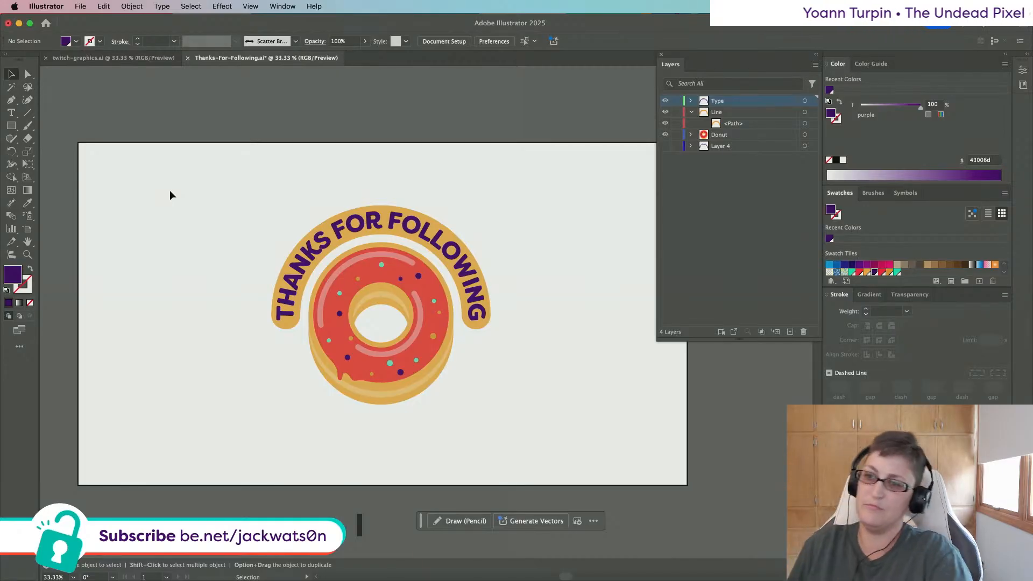
pyautogui.press('super')
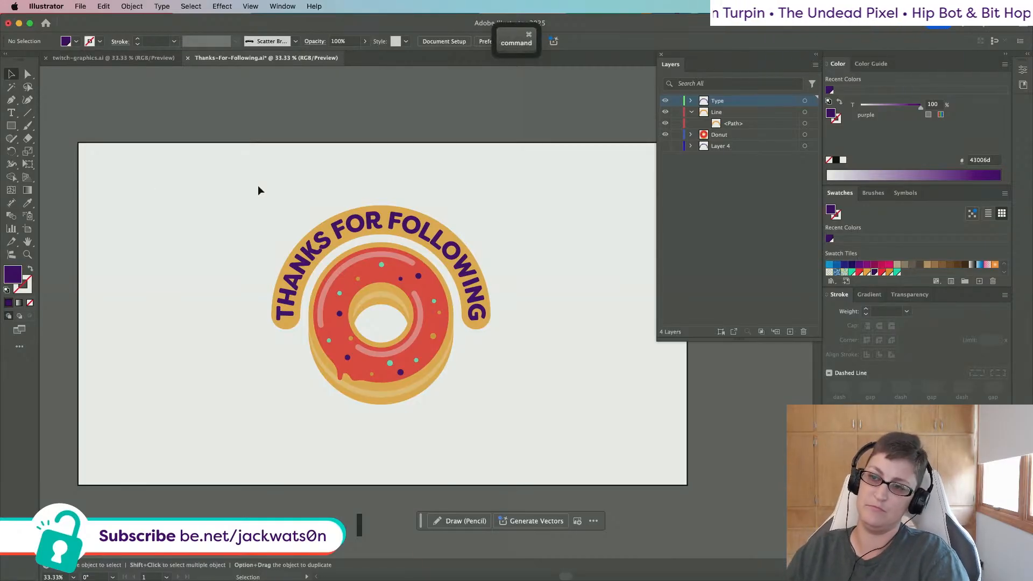
pyautogui.press('super+s')
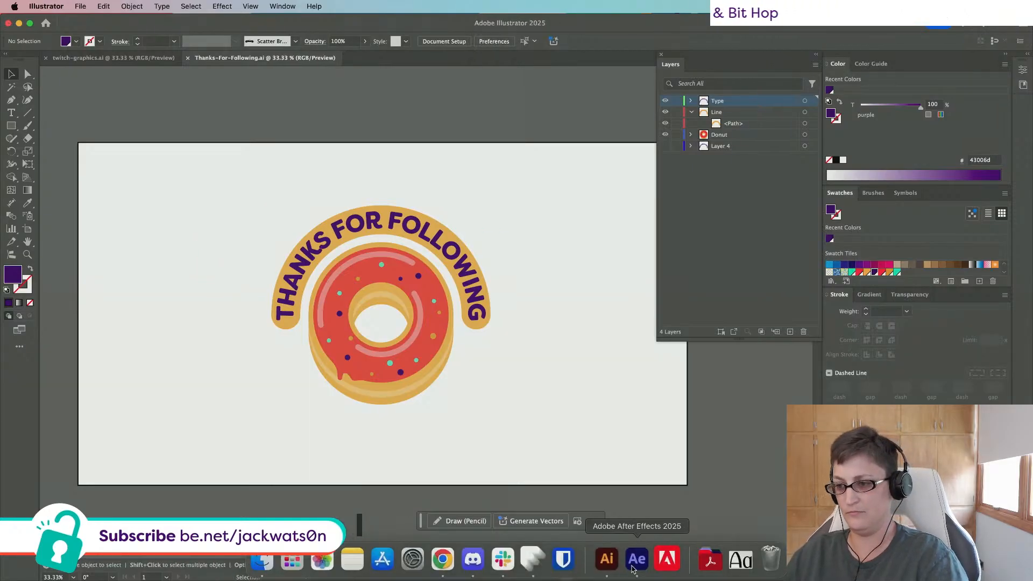
# Step: Switch to After Effects, import Thanks-For-Following.ai as a Composition with Document Size footage dimensions, and open that composition
pyautogui.click(636, 560)
pyautogui.click(262, 564)
pyautogui.moveTo(473, 412); pyautogui.dragTo(83, 306)
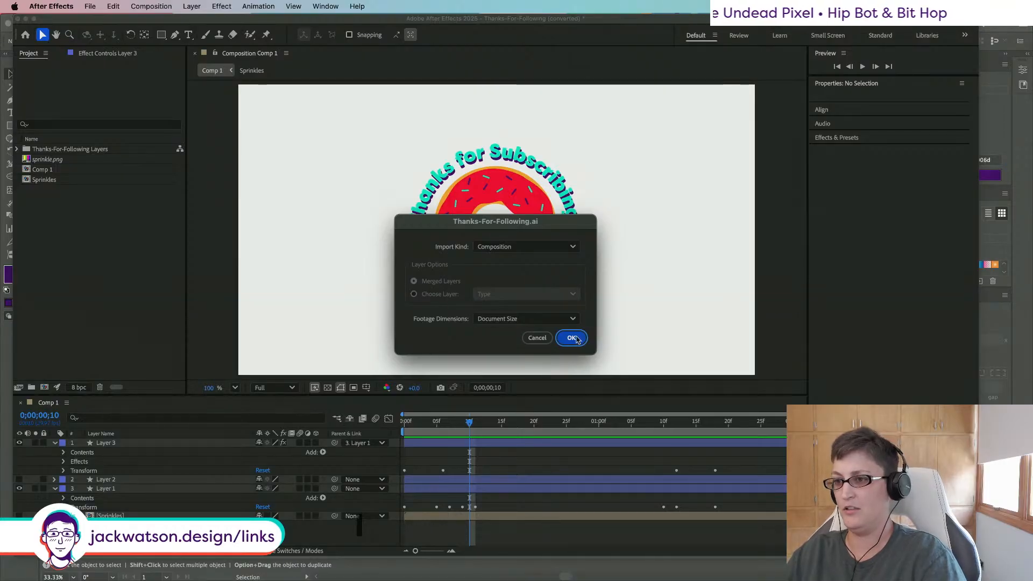
pyautogui.press('Return')
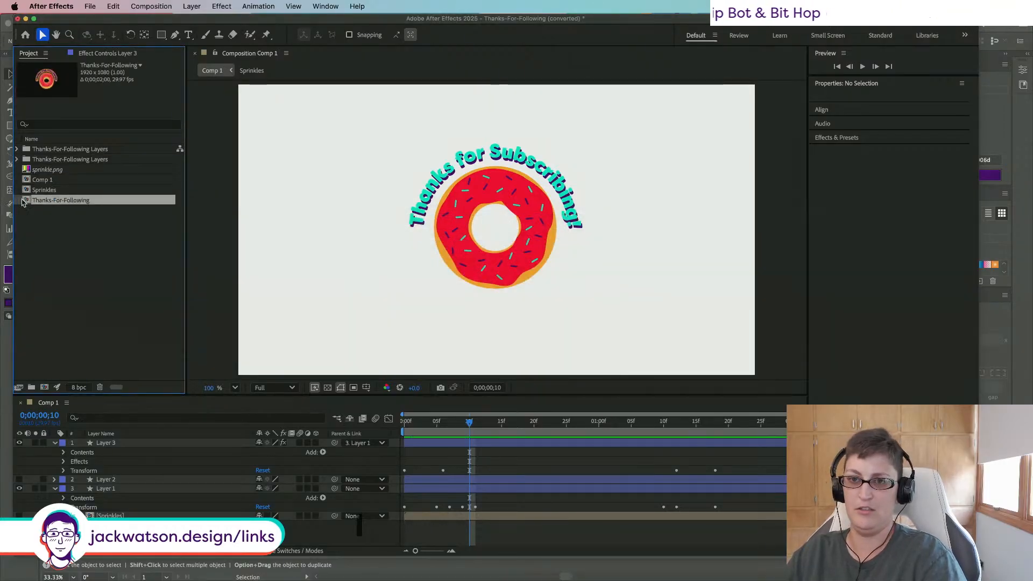
pyautogui.doubleClick(28, 202)
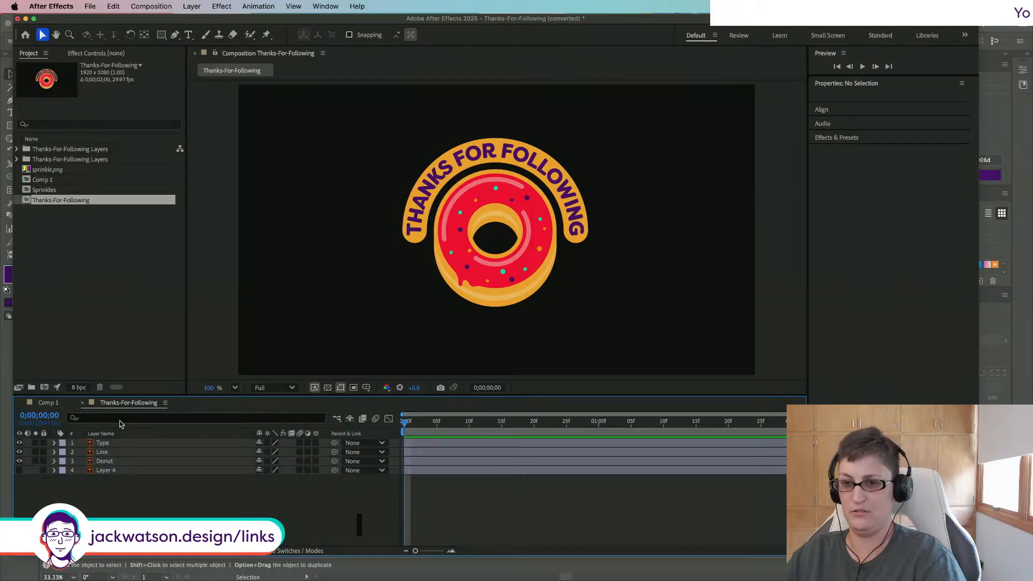
# Step: Delete the hidden backup Layer 4 from the Thanks-For-Following composition
pyautogui.click(128, 472)
pyautogui.rightClick(128, 473)
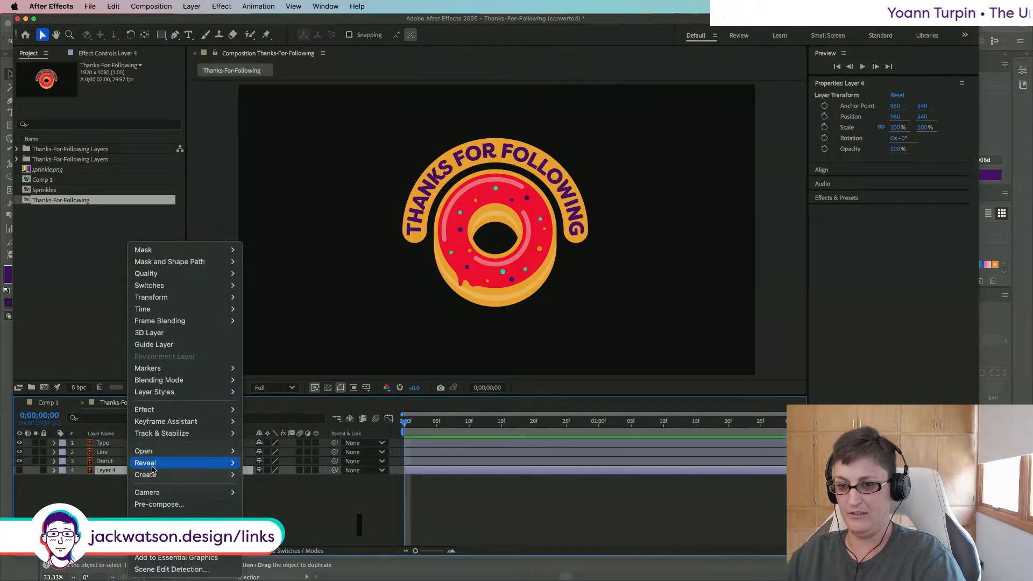
pyautogui.moveTo(162, 275)
pyautogui.click(99, 502)
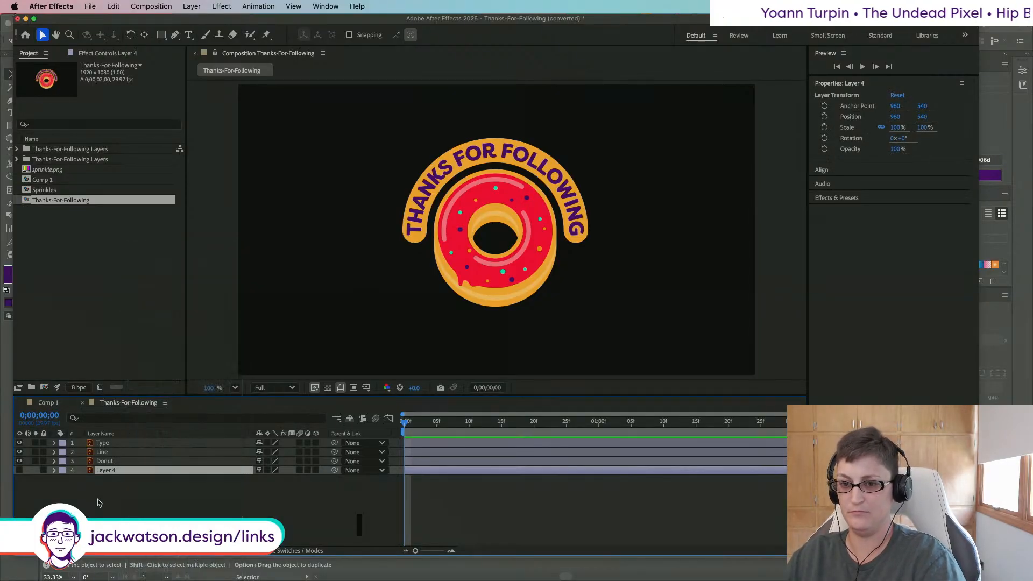
pyautogui.press('Delete')
pyautogui.click(119, 461)
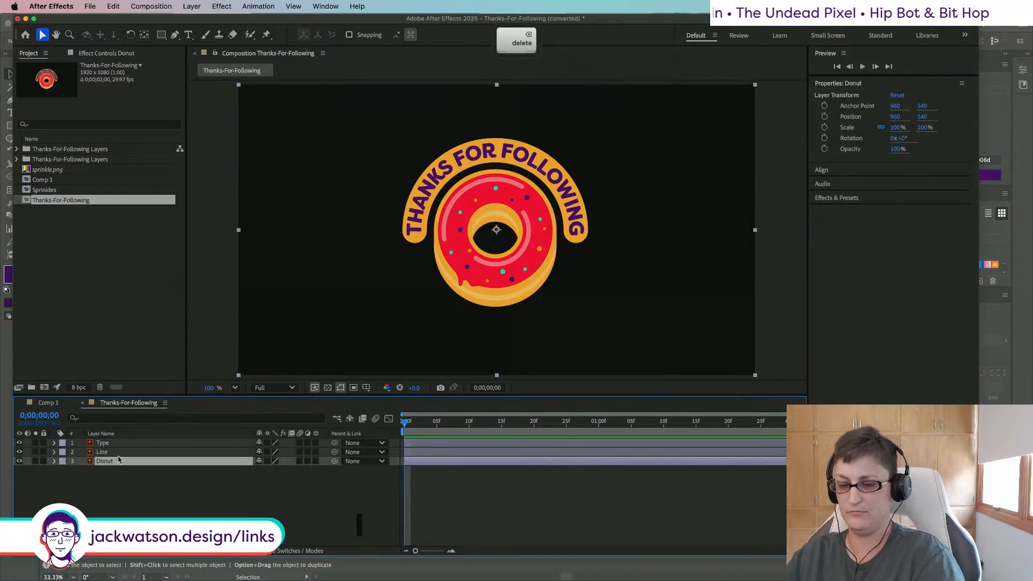
pyautogui.keyDown('shift'); pyautogui.click(111, 443); pyautogui.keyUp('shift')
pyautogui.click(117, 498)
pyautogui.doubleClick(114, 444)
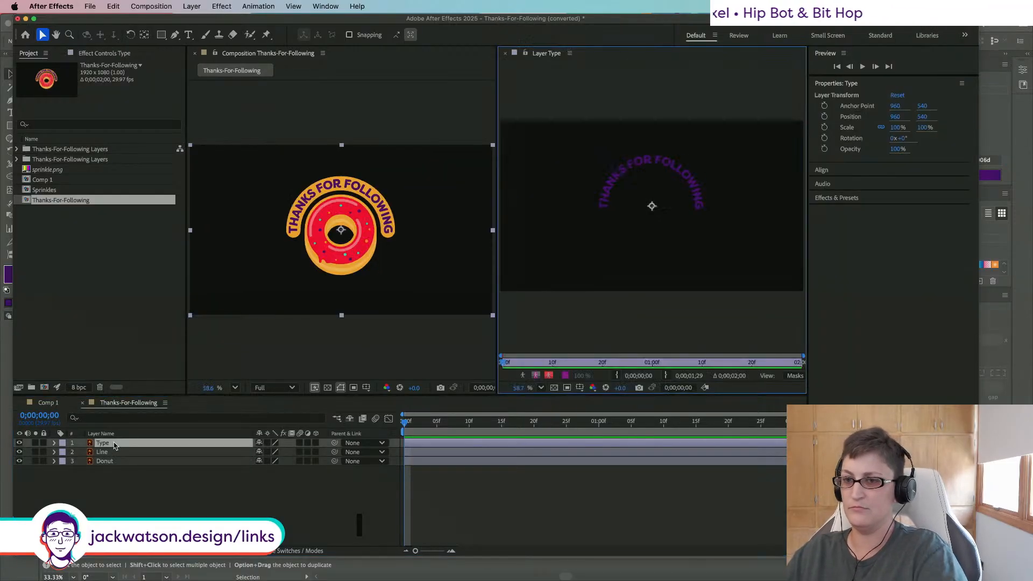
pyautogui.click(569, 52)
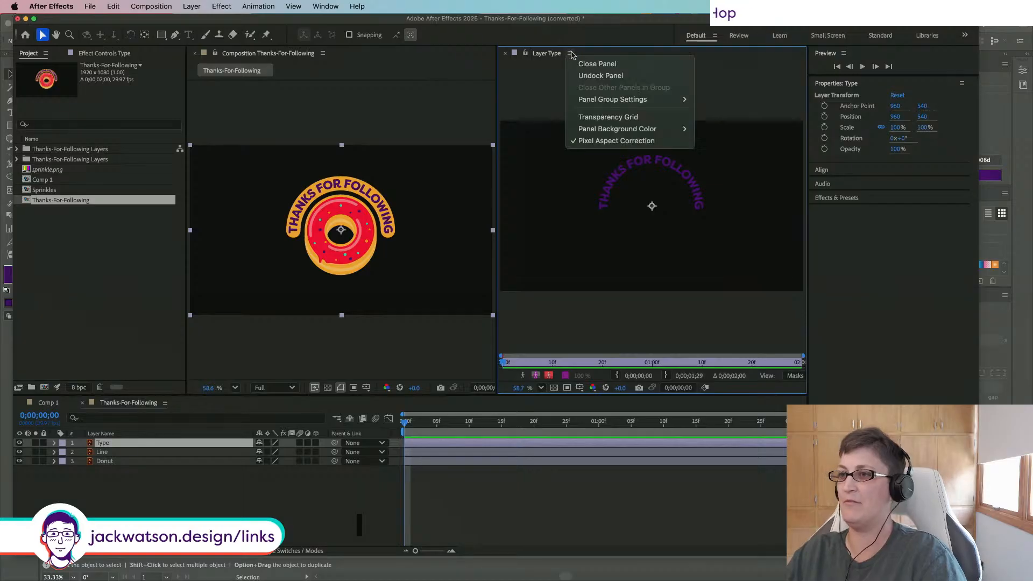
pyautogui.click(584, 60)
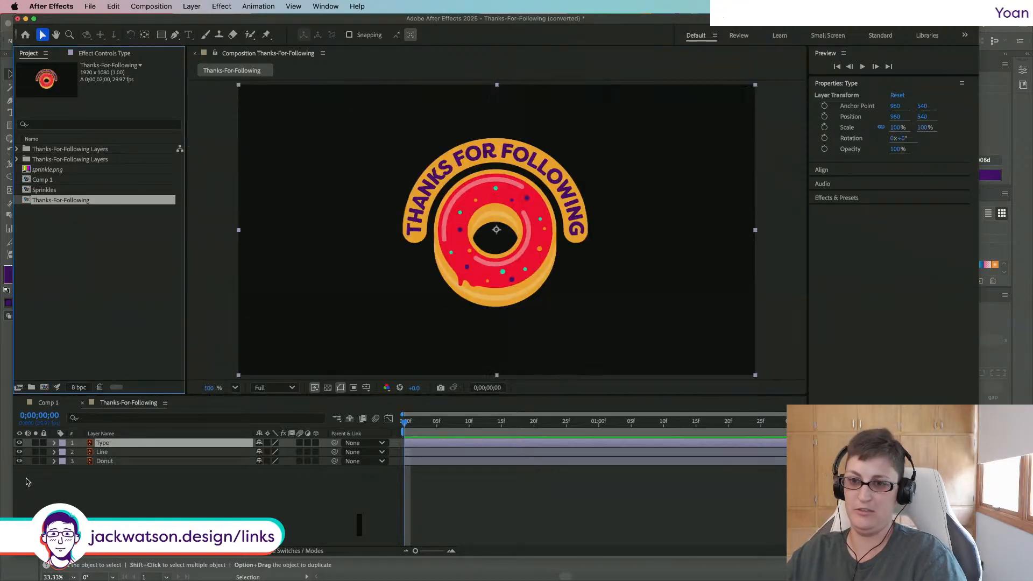
# Step: Create shapes from the Type vector layer and delete the original Type layer
pyautogui.rightClick(95, 445)
pyautogui.moveTo(161, 475)
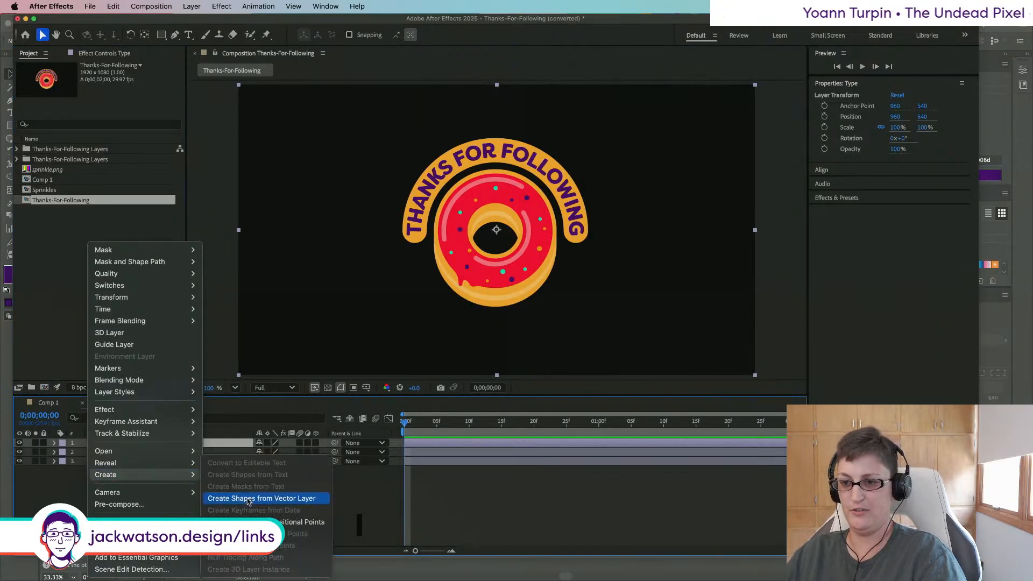
pyautogui.click(249, 498)
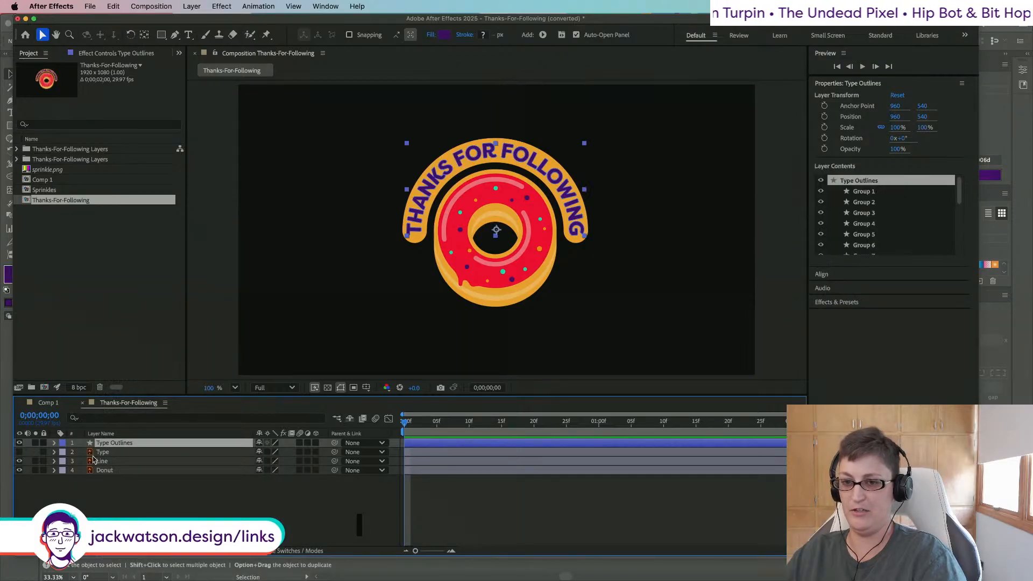
pyautogui.click(92, 454)
pyautogui.press('Delete')
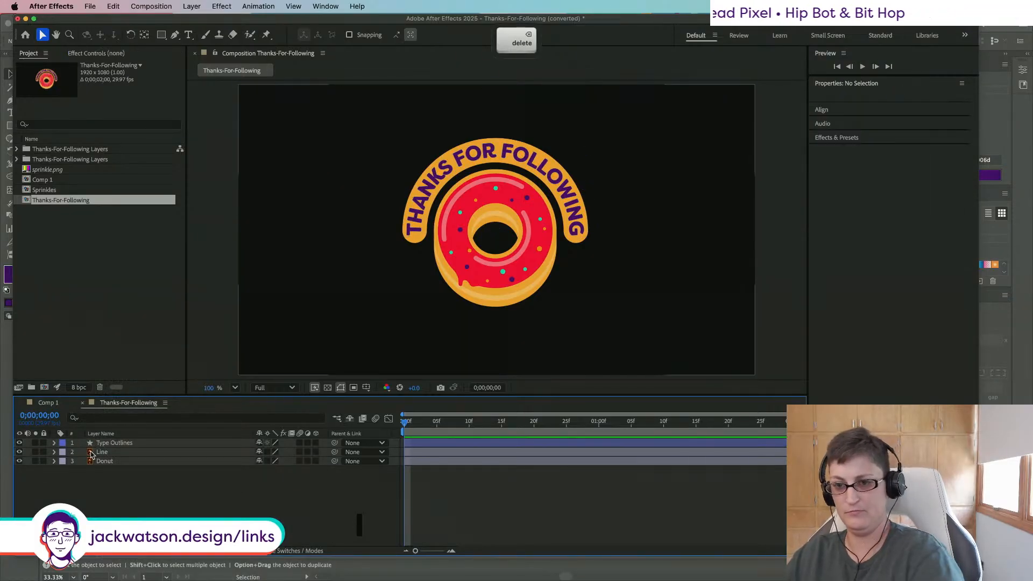
# Step: Create shapes from the Line vector layer
pyautogui.click(90, 454)
pyautogui.rightClick(89, 455)
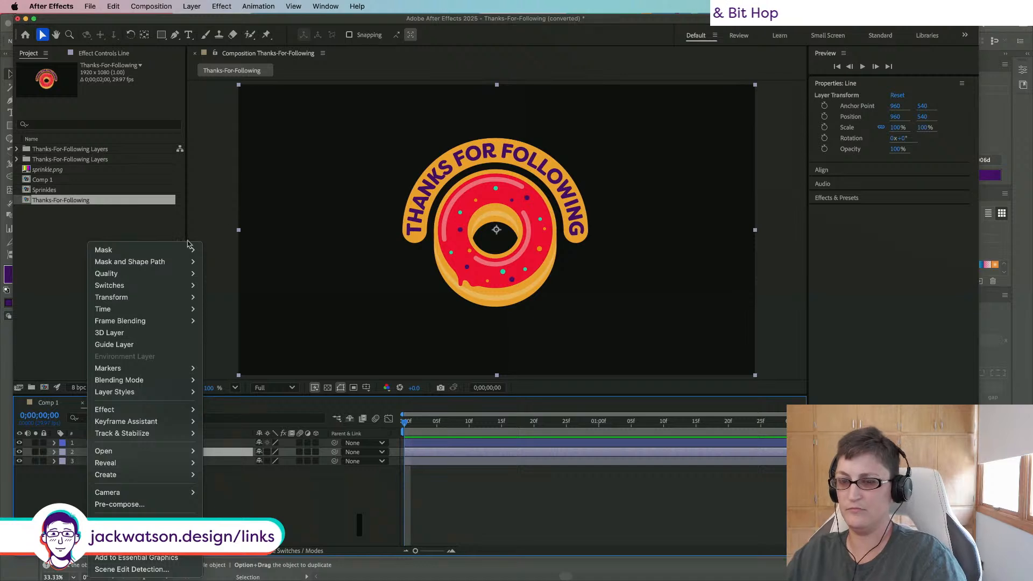
pyautogui.moveTo(172, 325)
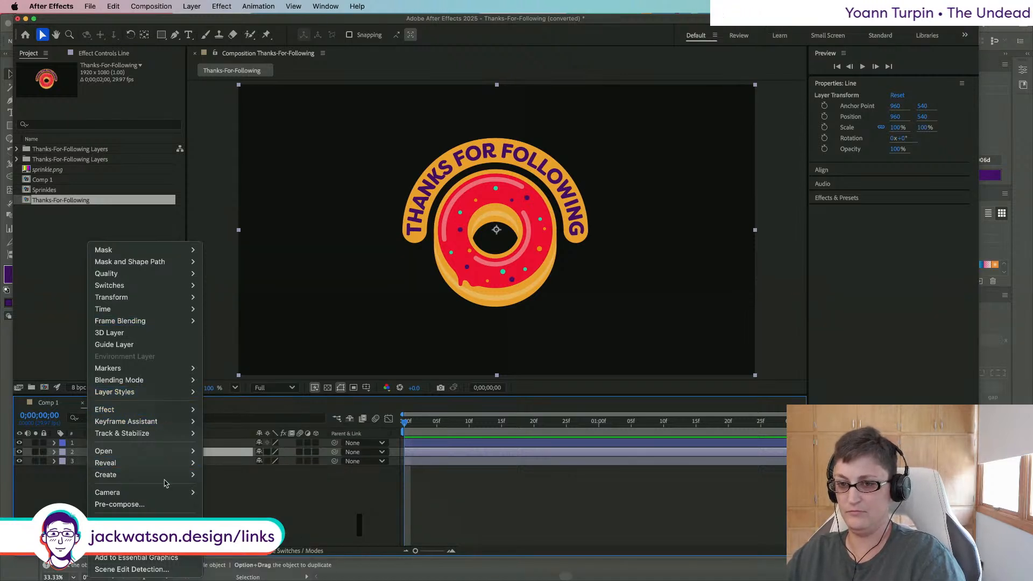
pyautogui.moveTo(163, 474)
pyautogui.click(245, 499)
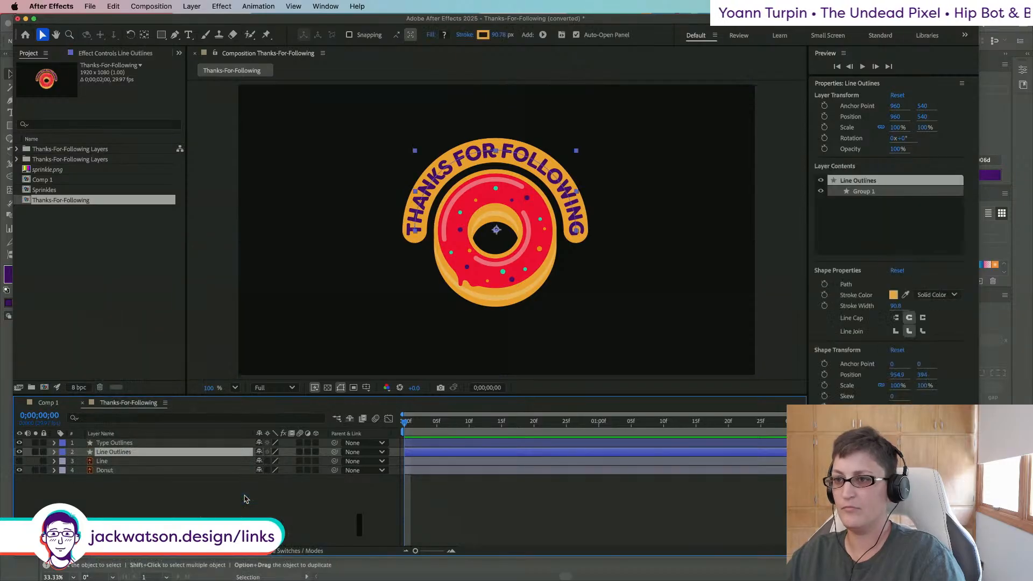
# Step: Create shapes from the Donut vector layer
pyautogui.click(102, 472)
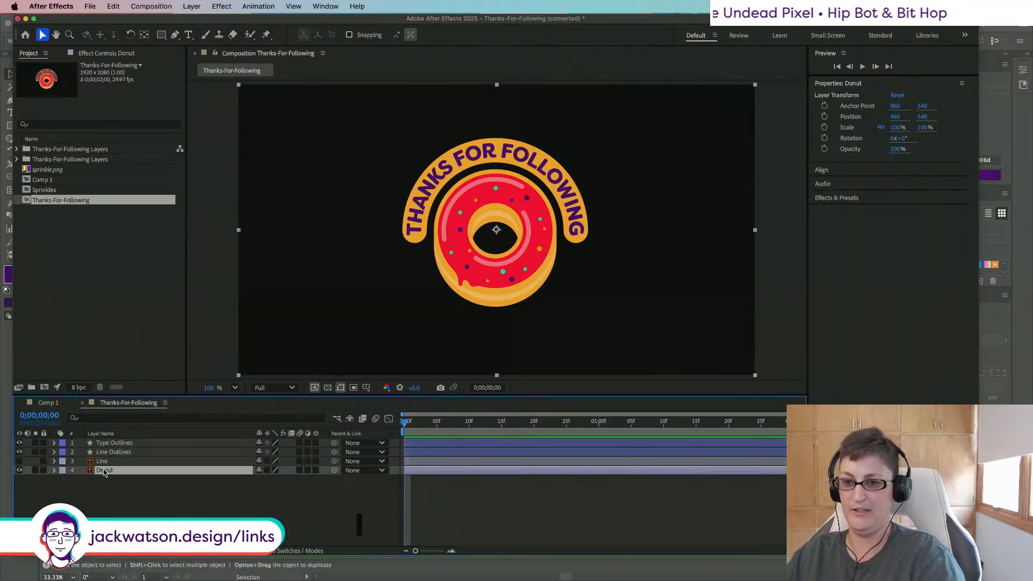
pyautogui.rightClick(102, 471)
pyautogui.moveTo(156, 254)
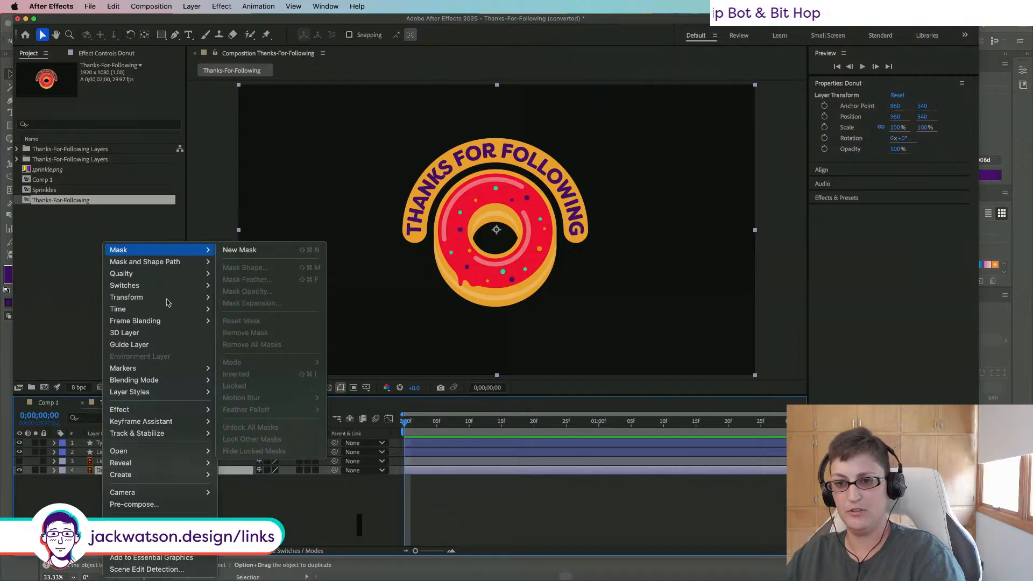
pyautogui.moveTo(167, 476)
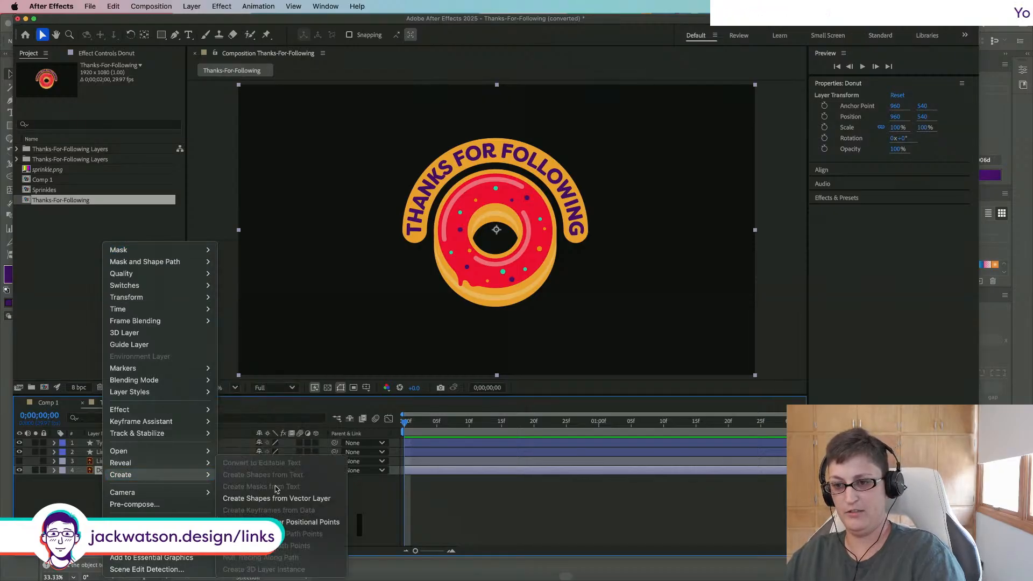
pyautogui.click(276, 498)
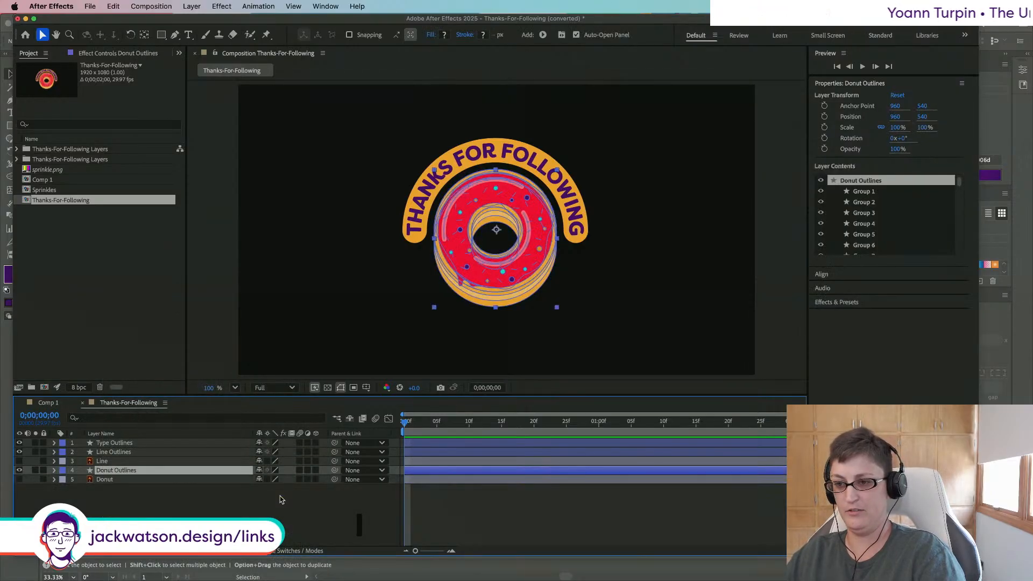
# Step: Delete the original Line and Donut Illustrator layers, keeping only their shape outlines
pyautogui.click(103, 462)
pyautogui.press('Delete')
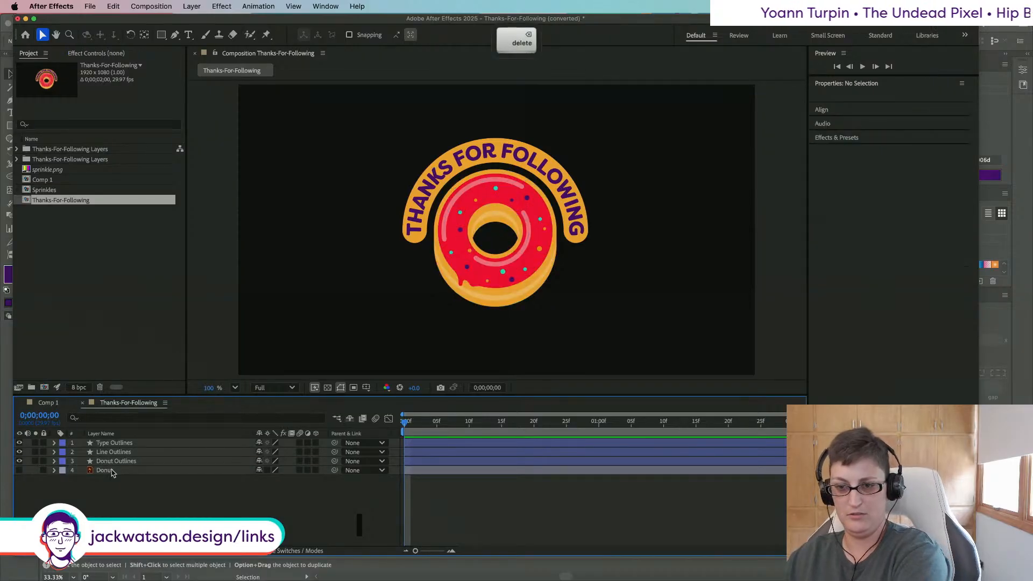
pyautogui.click(113, 461)
pyautogui.click(110, 472)
pyautogui.press('Delete')
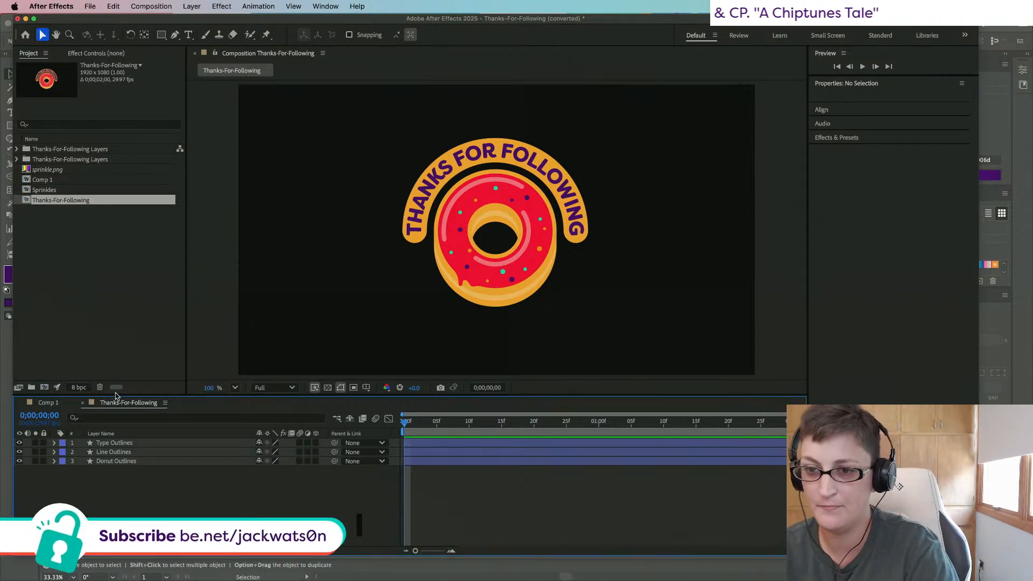
# Step: In Comp 1, copy all Position keyframes of the donut's Layer 1 with the playhead set to the first frame
pyautogui.click(43, 403)
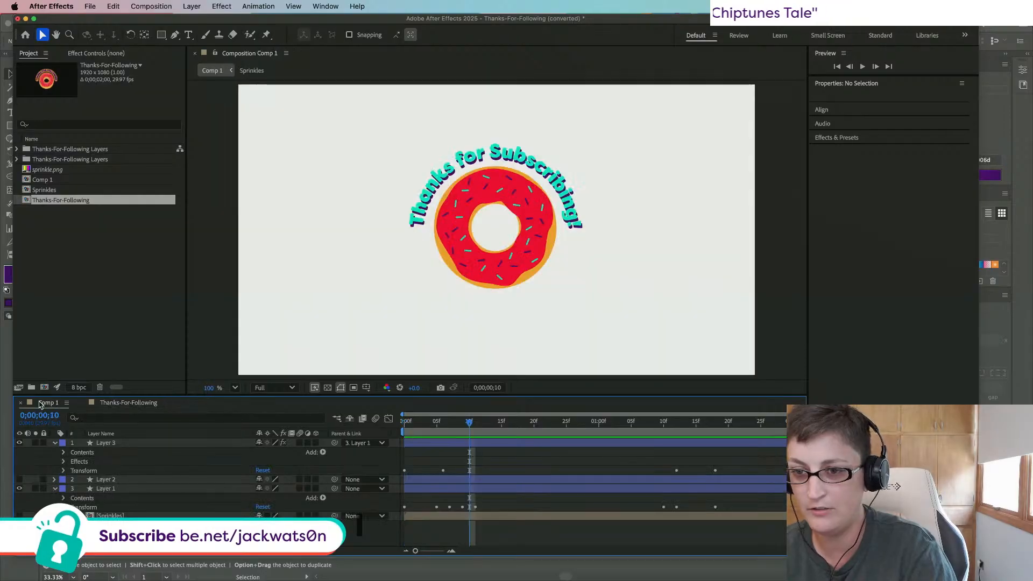
pyautogui.click(54, 443)
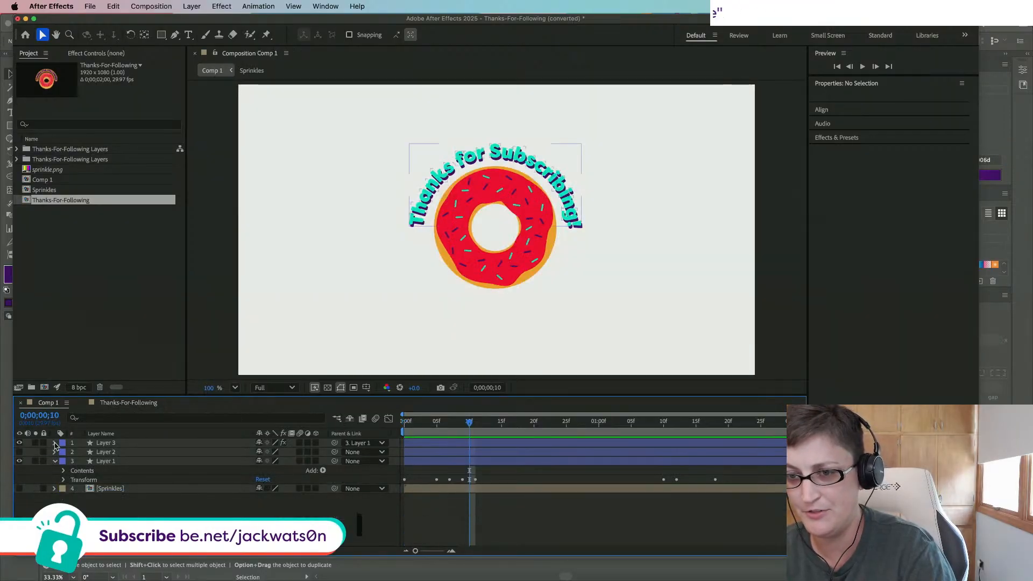
pyautogui.click(63, 480)
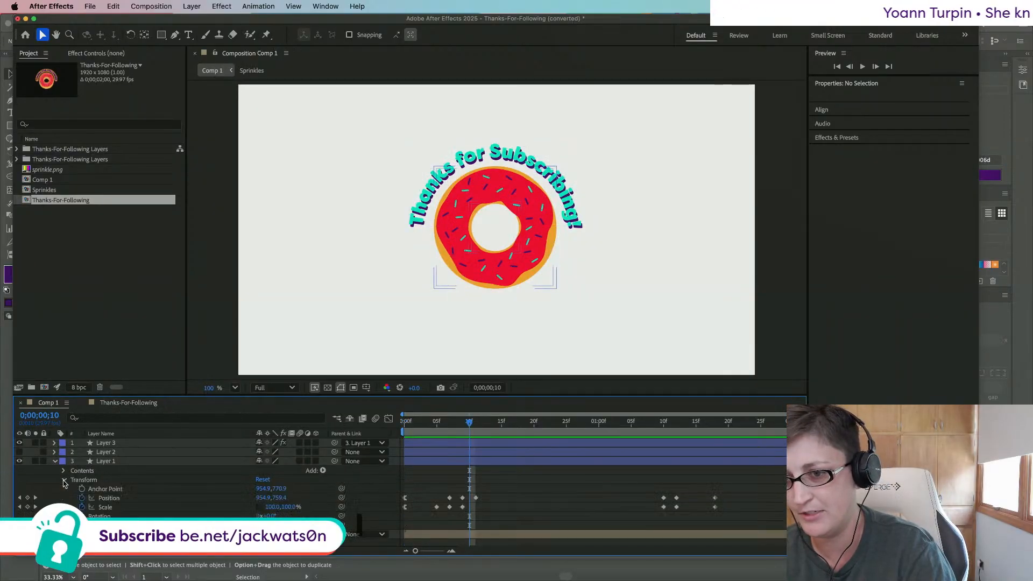
pyautogui.click(108, 498)
pyautogui.press('super+c')
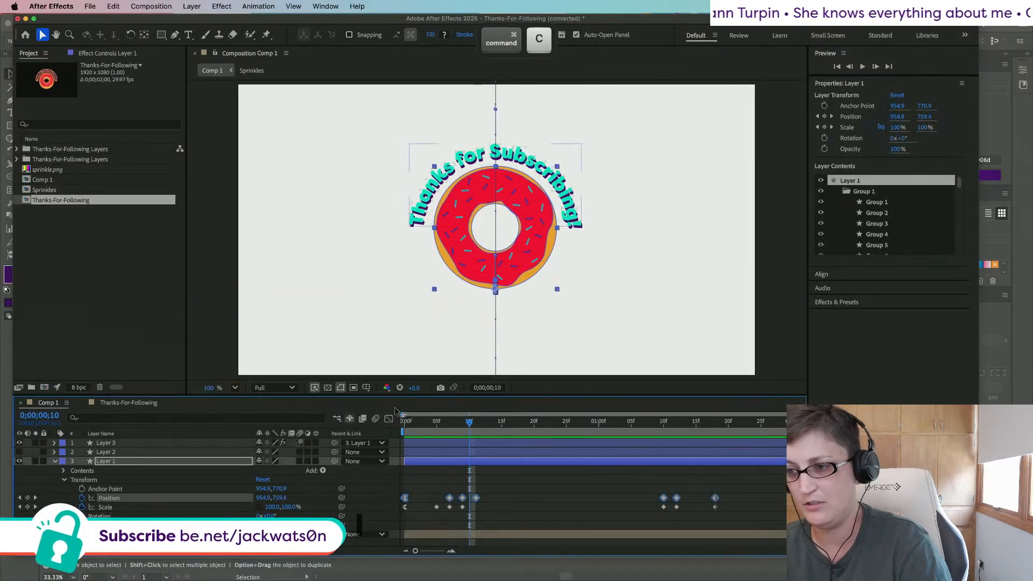
pyautogui.moveTo(469, 423); pyautogui.dragTo(358, 428)
pyautogui.press('super+c')
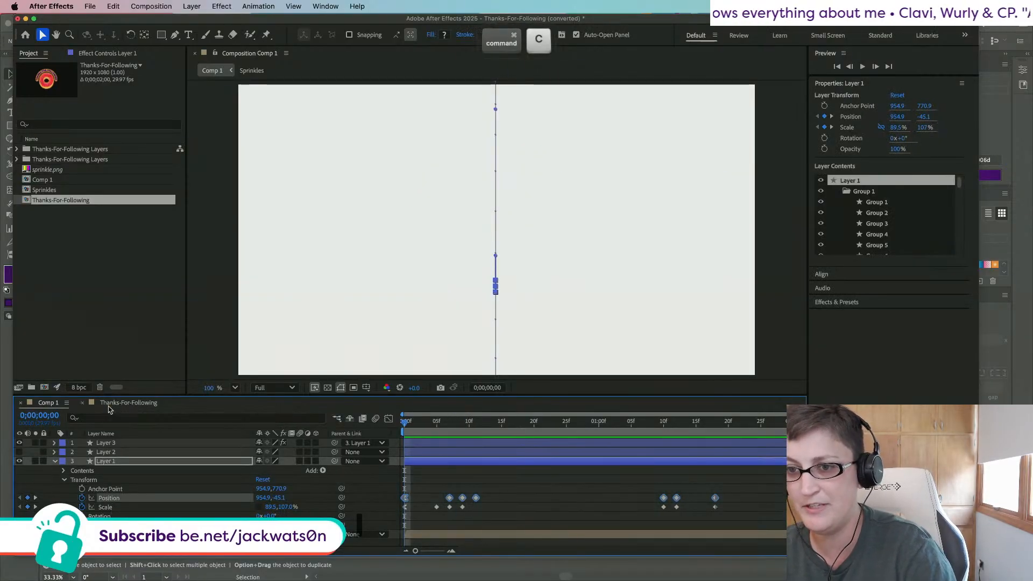
# Step: Paste the copied Position keyframes onto the Donut Outlines layer in the Thanks-For-Following composition
pyautogui.click(129, 403)
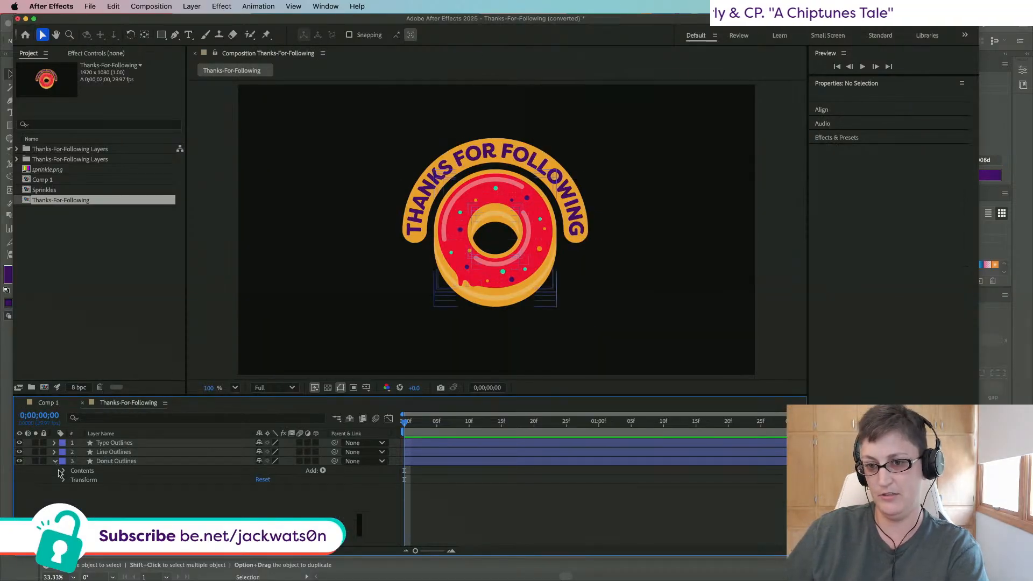
pyautogui.click(63, 480)
pyautogui.click(83, 482)
pyautogui.press('super+v')
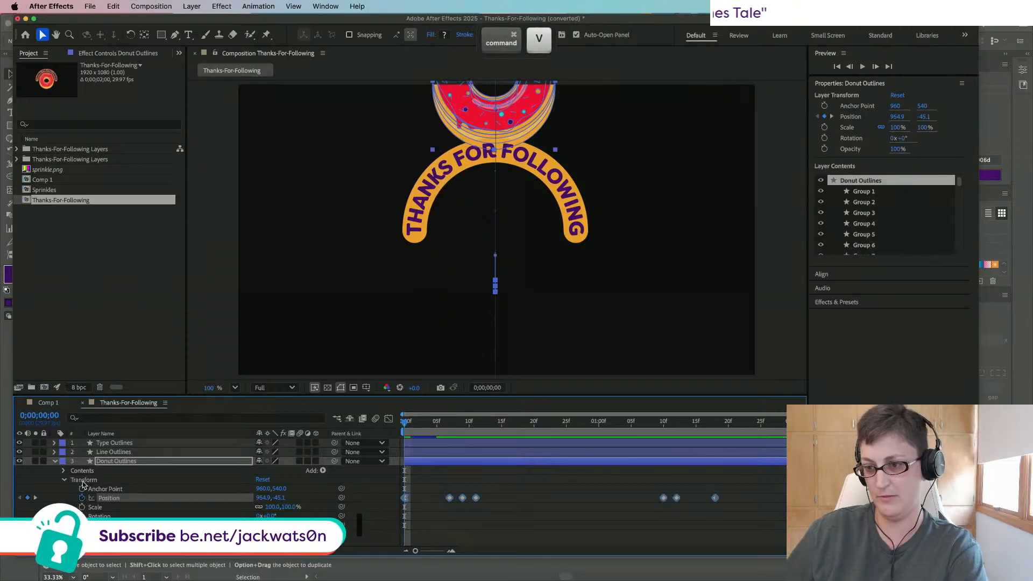
# Step: Copy the Scale keyframes of Comp 1's Layer 1 and paste them onto the Donut Outlines layer in Thanks-For-Following
pyautogui.click(42, 403)
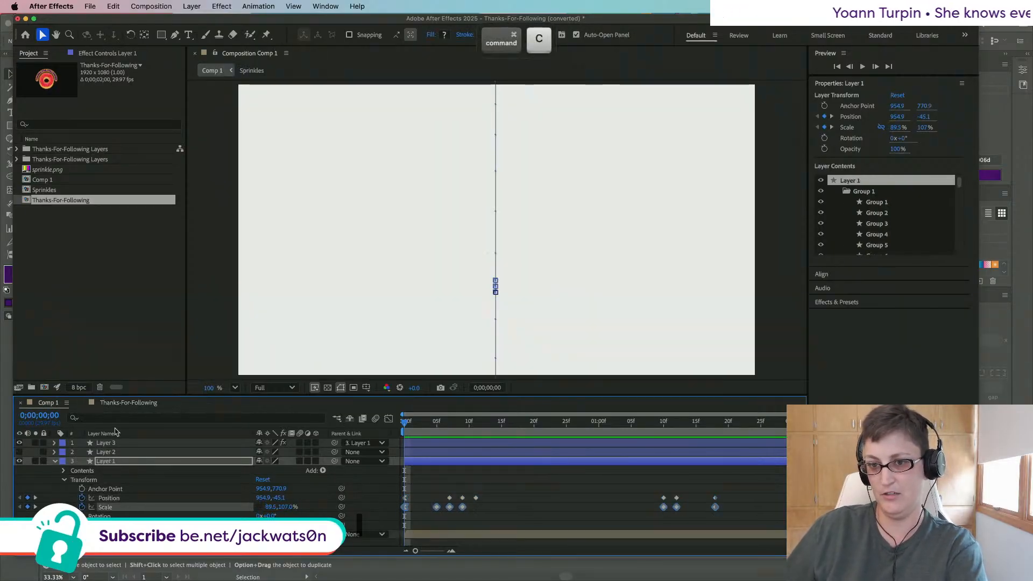
pyautogui.click(109, 403)
pyautogui.click(134, 462)
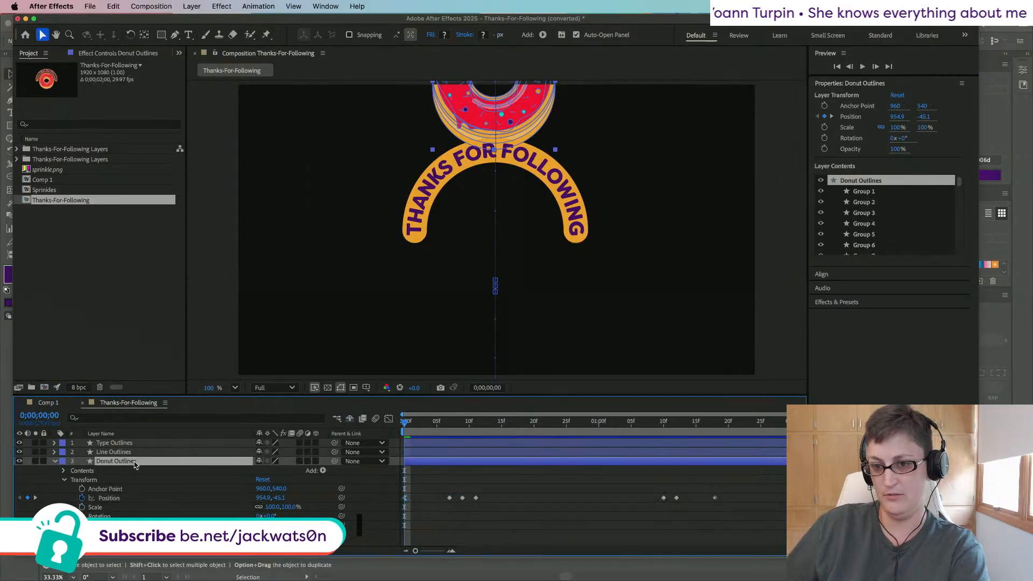
pyautogui.press('super+v')
pyautogui.press('super+z')
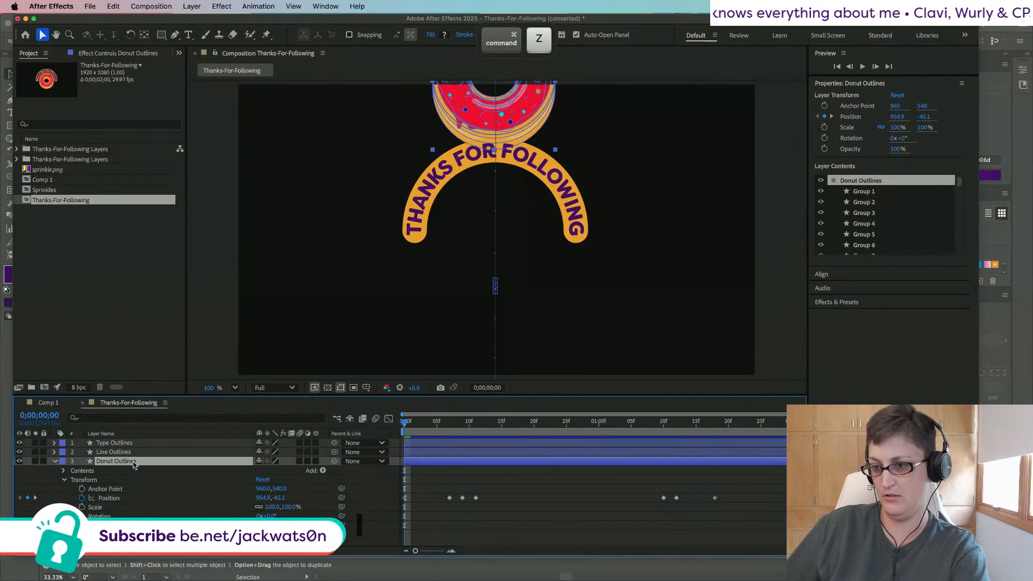
pyautogui.click(52, 404)
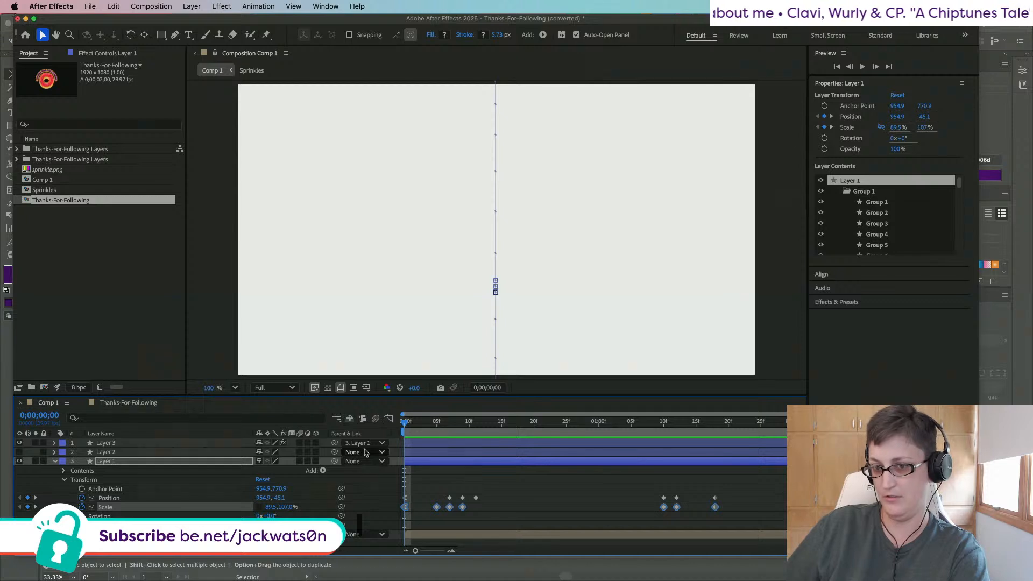
pyautogui.click(121, 409)
pyautogui.press('super+v')
# Step: Preview the donut's motion, and undo the Scale and Position keyframes pasted onto Donut Outlines
pyautogui.press('space')
pyautogui.press('space')
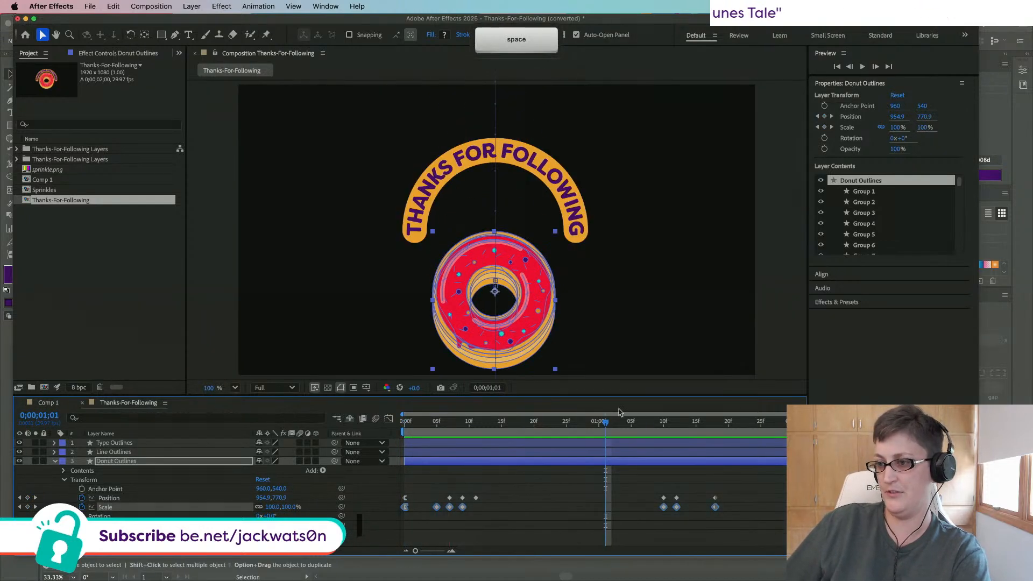
pyautogui.moveTo(605, 421); pyautogui.dragTo(494, 422)
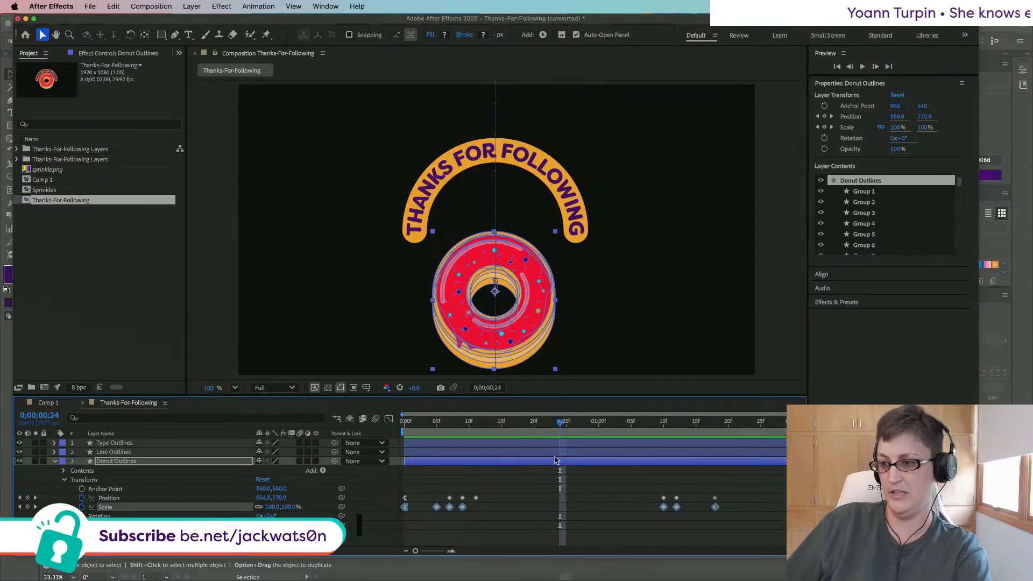
pyautogui.moveTo(560, 425); pyautogui.dragTo(375, 421)
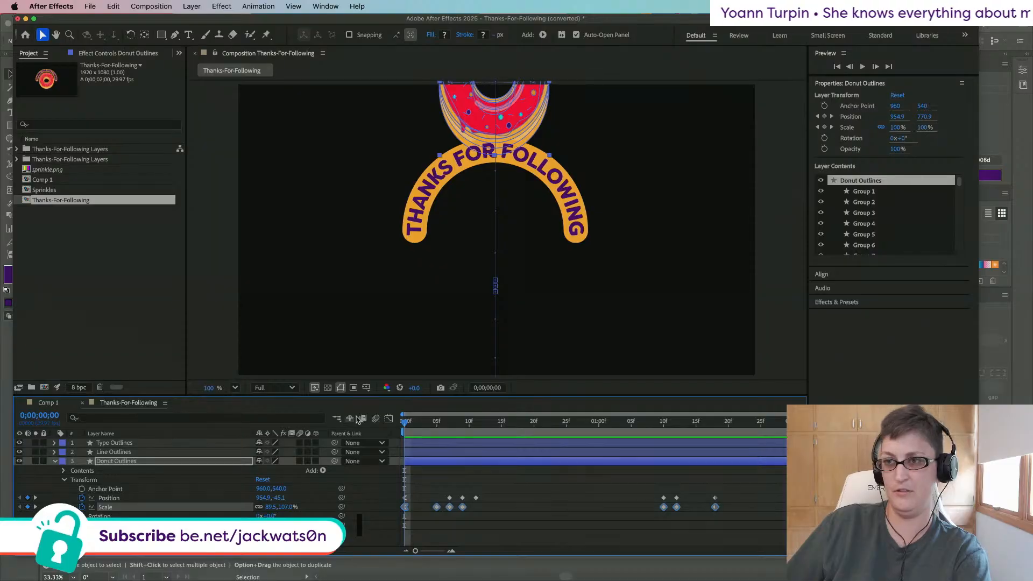
pyautogui.press('super+z')
pyautogui.press('super+z')
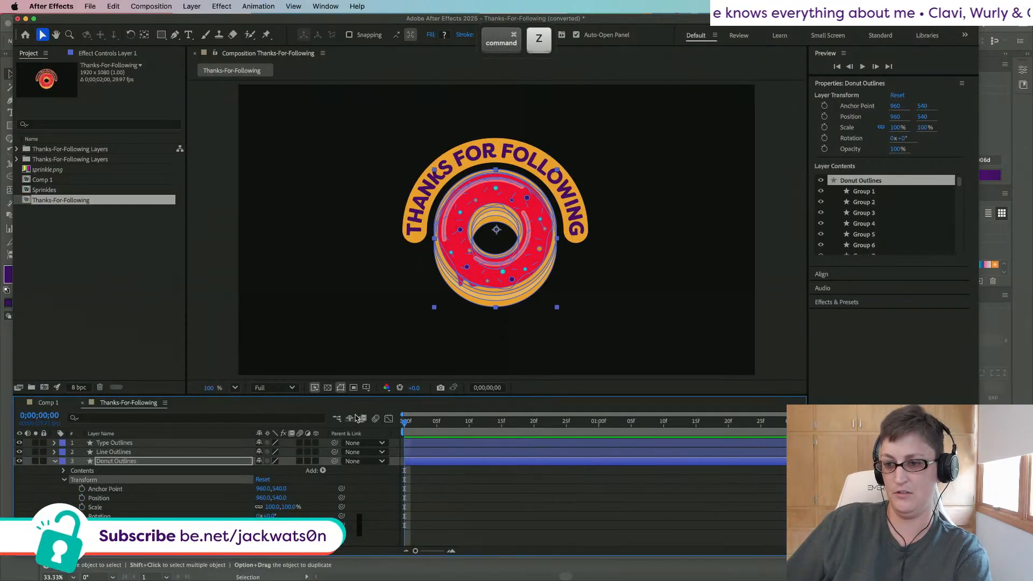
# Step: In Comp 1, examine where the donut layer's anchor point sits at frame 9, with the viewer magnification set to 50%
pyautogui.click(43, 404)
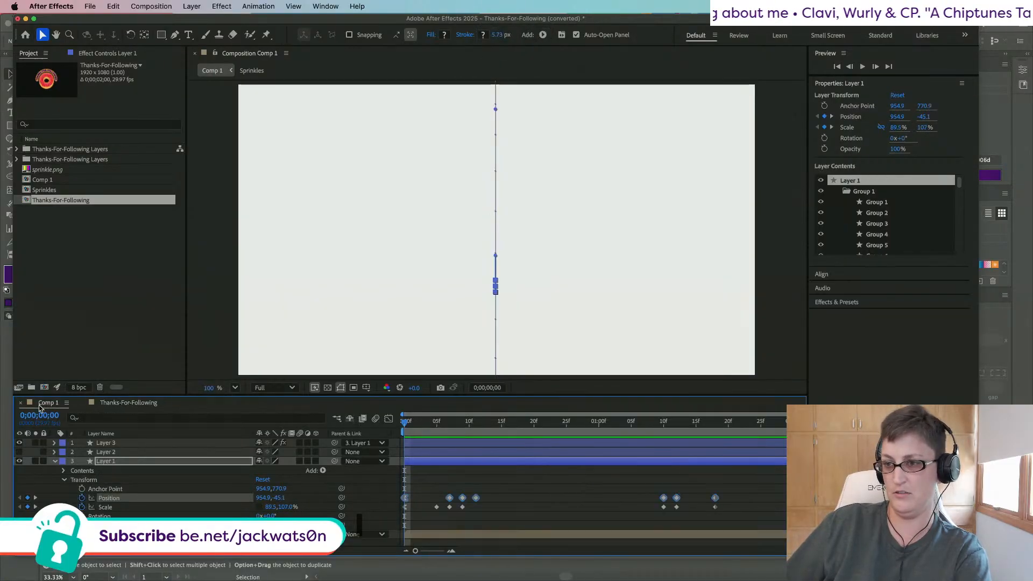
pyautogui.moveTo(408, 425); pyautogui.dragTo(462, 425)
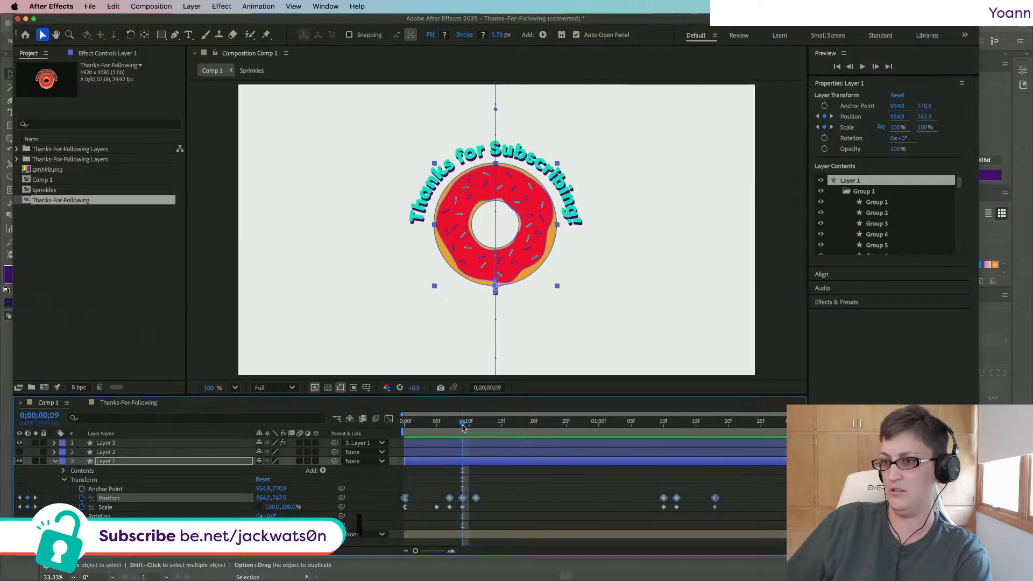
pyautogui.scroll(3, 460, 253)
pyautogui.scroll(-1, 460, 253)
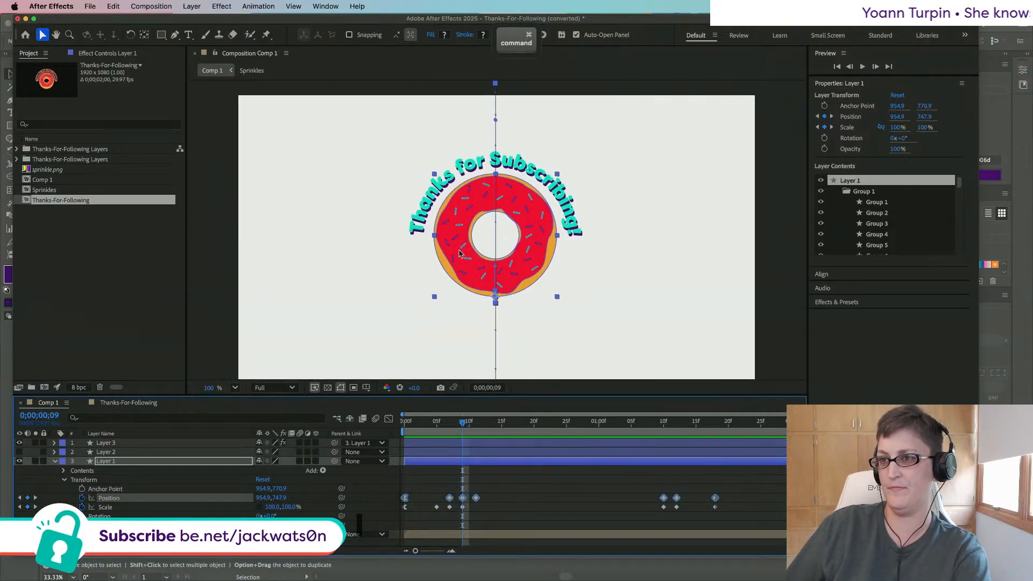
pyautogui.scroll(6, 460, 253)
pyautogui.scroll(-8, 460, 253)
pyautogui.scroll(4, 460, 253)
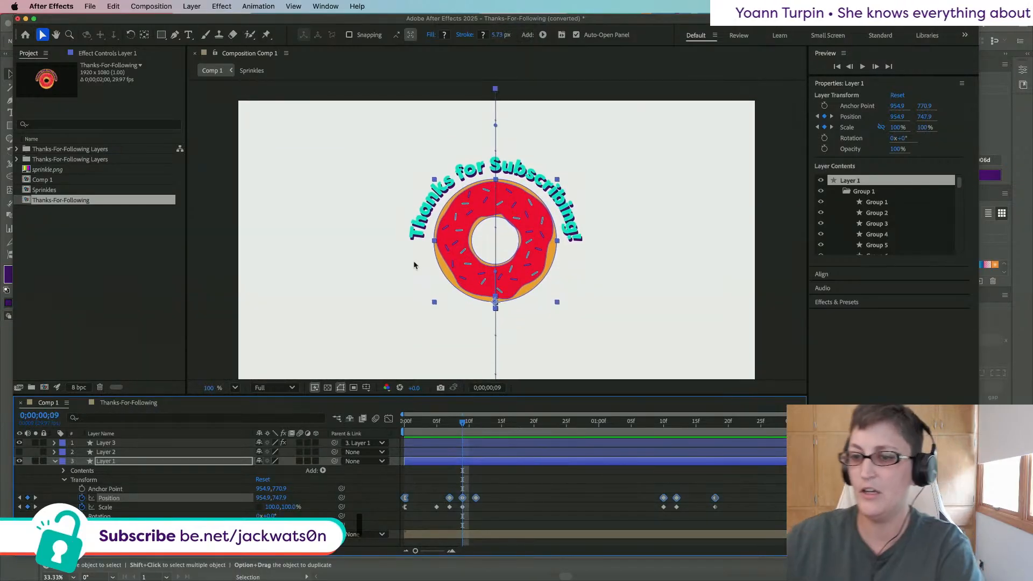
pyautogui.click(235, 388)
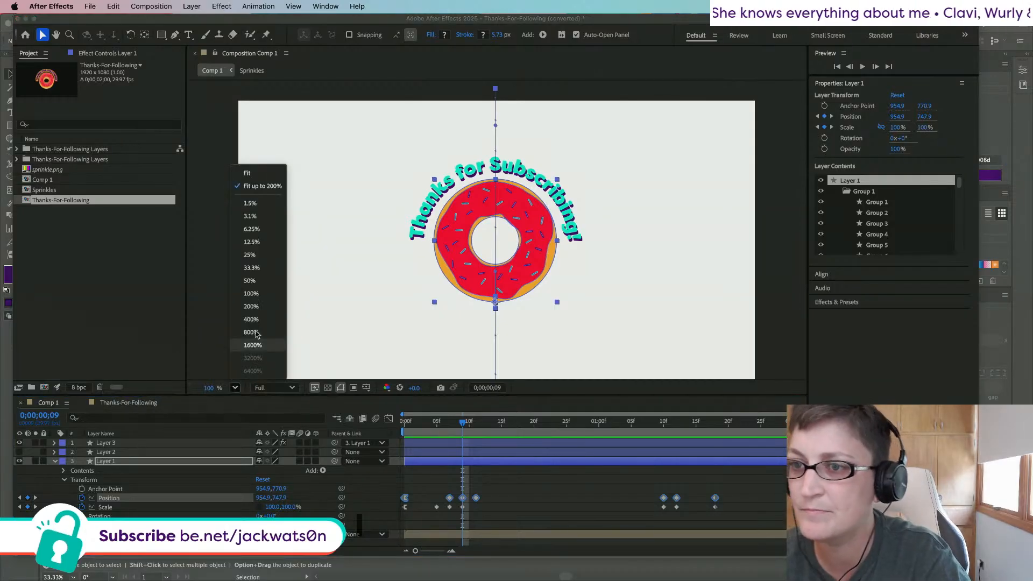
pyautogui.click(265, 257)
pyautogui.click(235, 387)
pyautogui.click(272, 281)
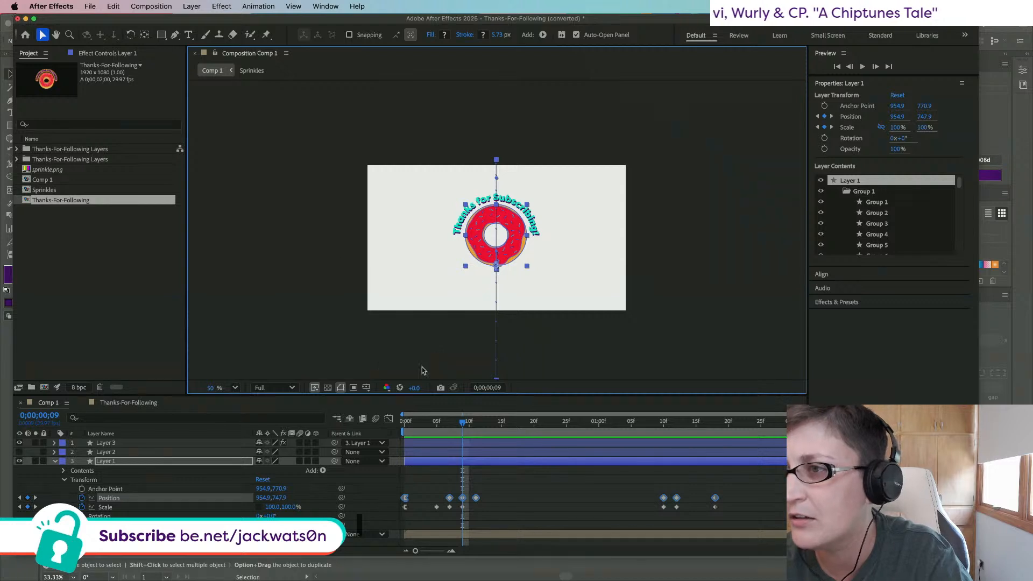
pyautogui.click(350, 264)
pyautogui.click(509, 248)
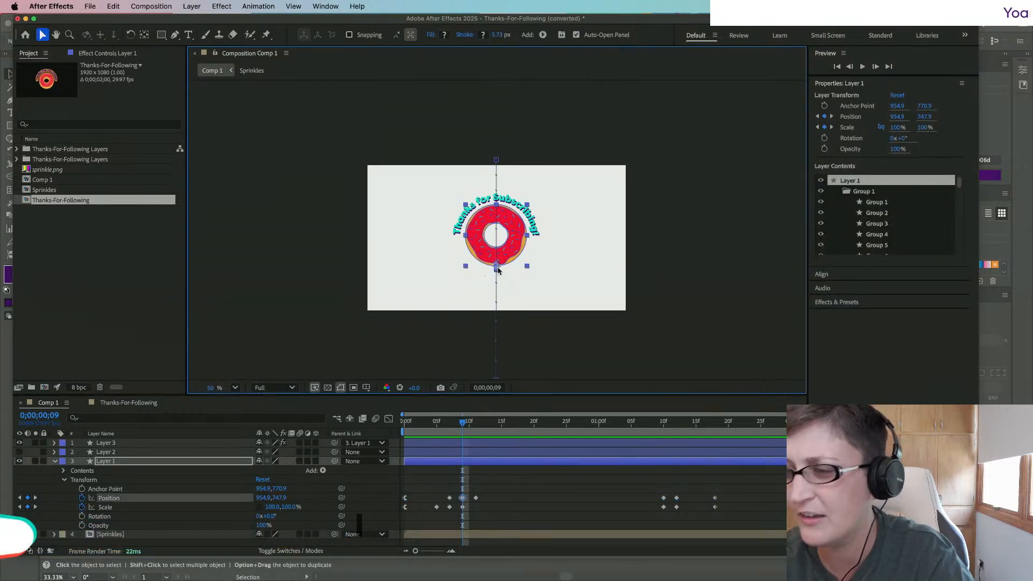
# Step: Try setting the Donut Outlines anchor point's X value to 954.9 to match Comp 1's donut, and undo the change
pyautogui.click(131, 407)
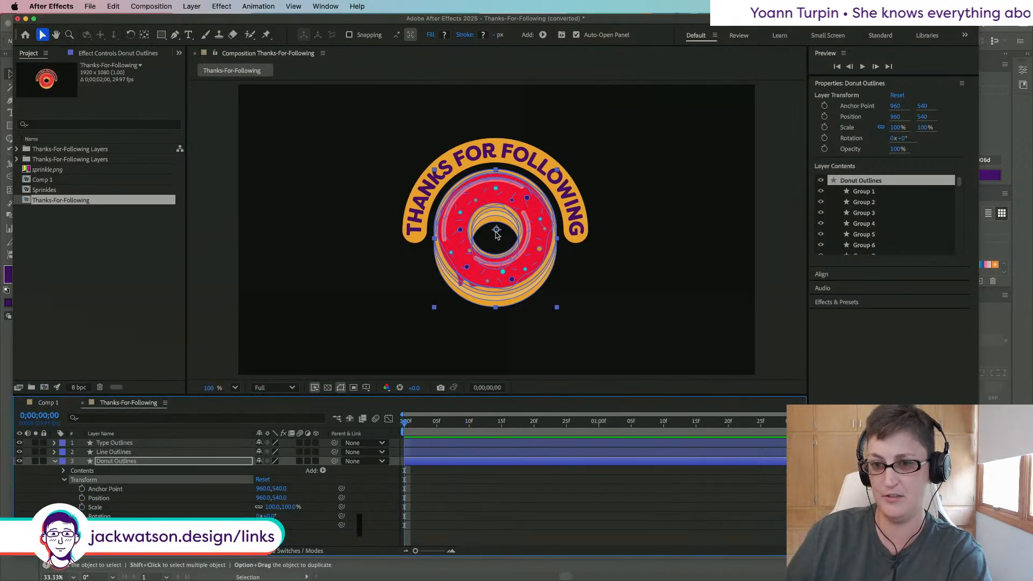
pyautogui.click(153, 490)
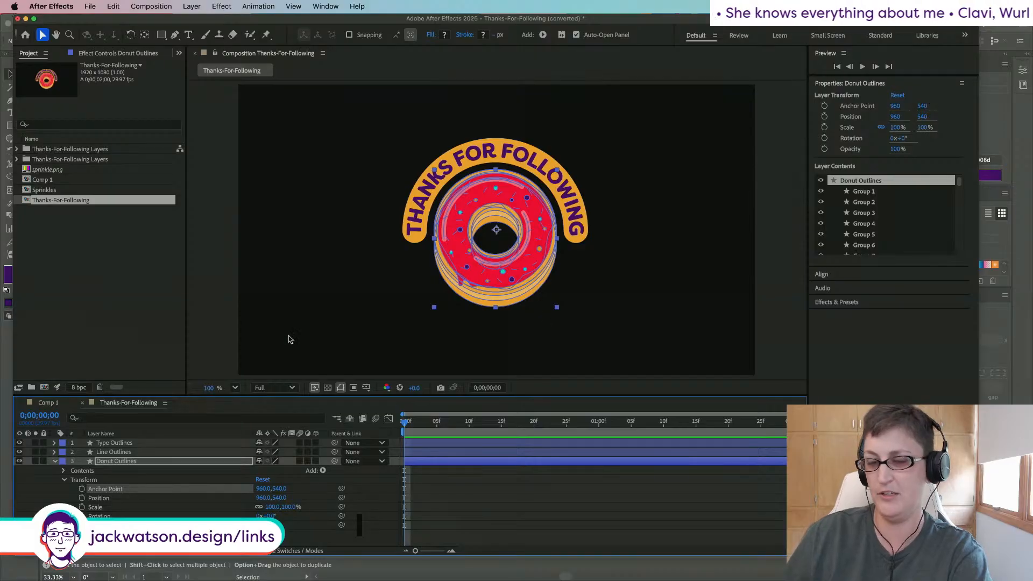
pyautogui.click(47, 403)
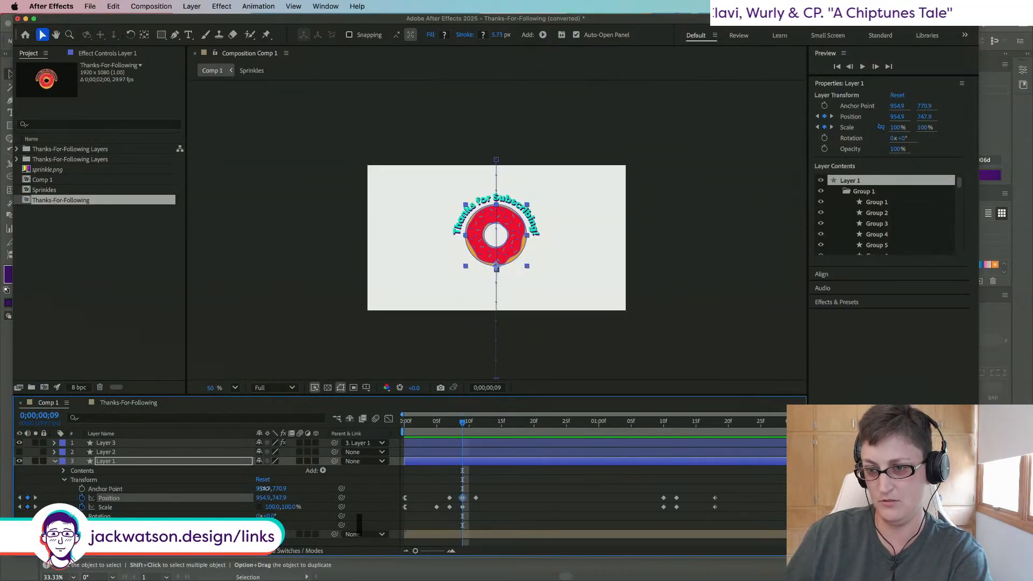
pyautogui.click(119, 403)
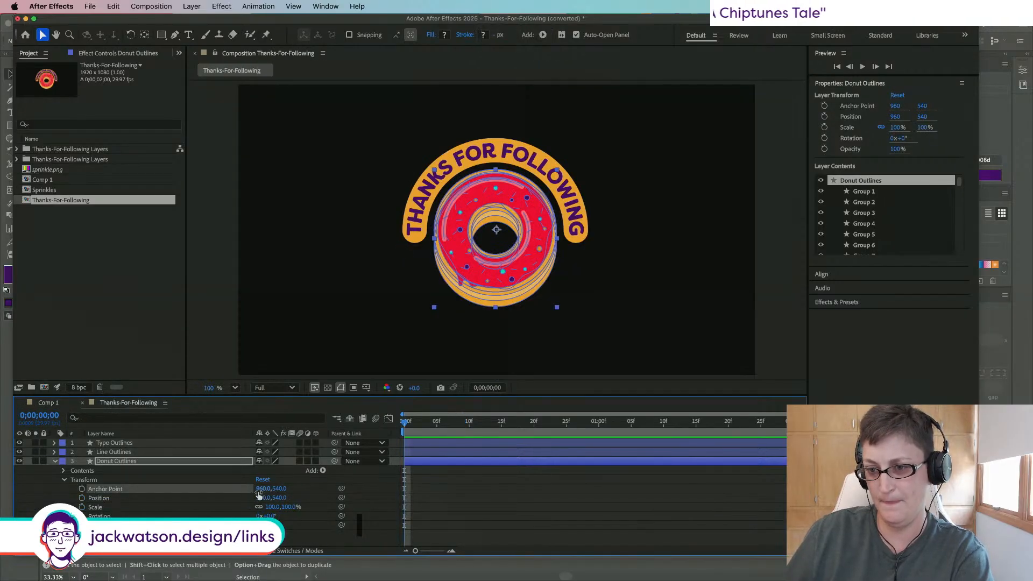
pyautogui.write('954.9')
pyautogui.press('Tab')
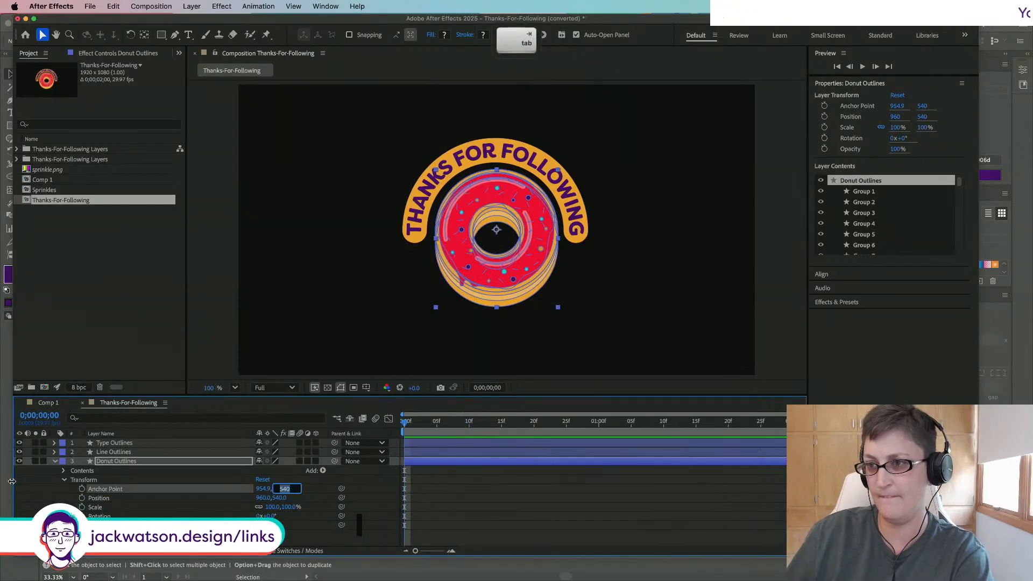
pyautogui.press('super+z')
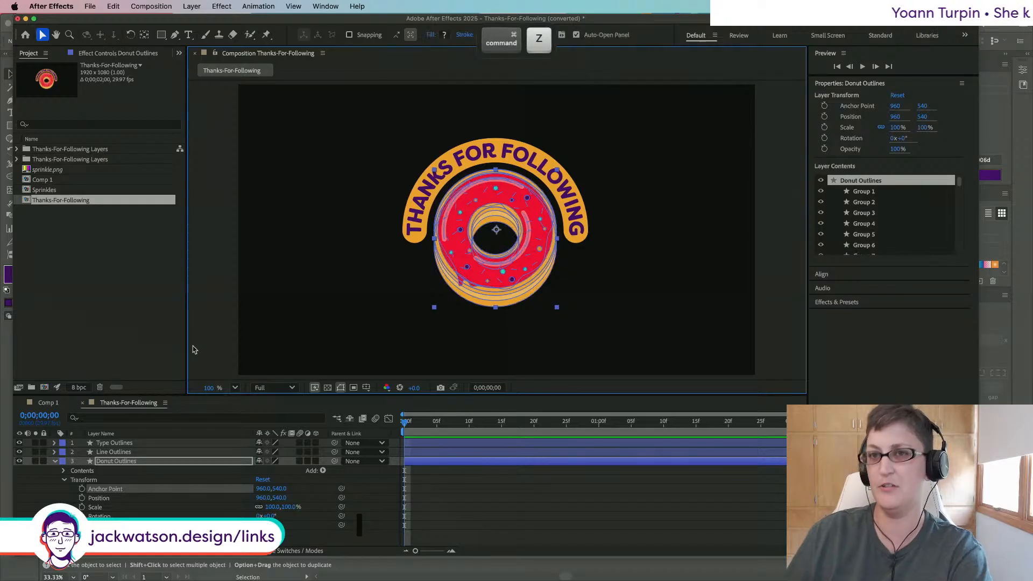
# Step: Move the Donut Outlines anchor point to the donut's bottom centre, at about 960, 828, with the Pan Behind tool
pyautogui.click(145, 35)
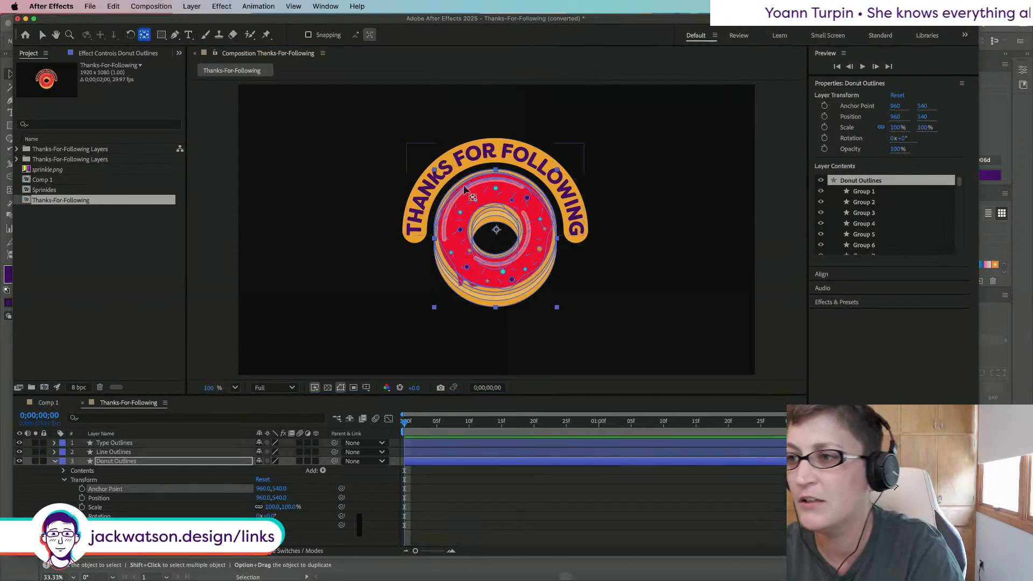
pyautogui.moveTo(496, 231); pyautogui.dragTo(501, 310)
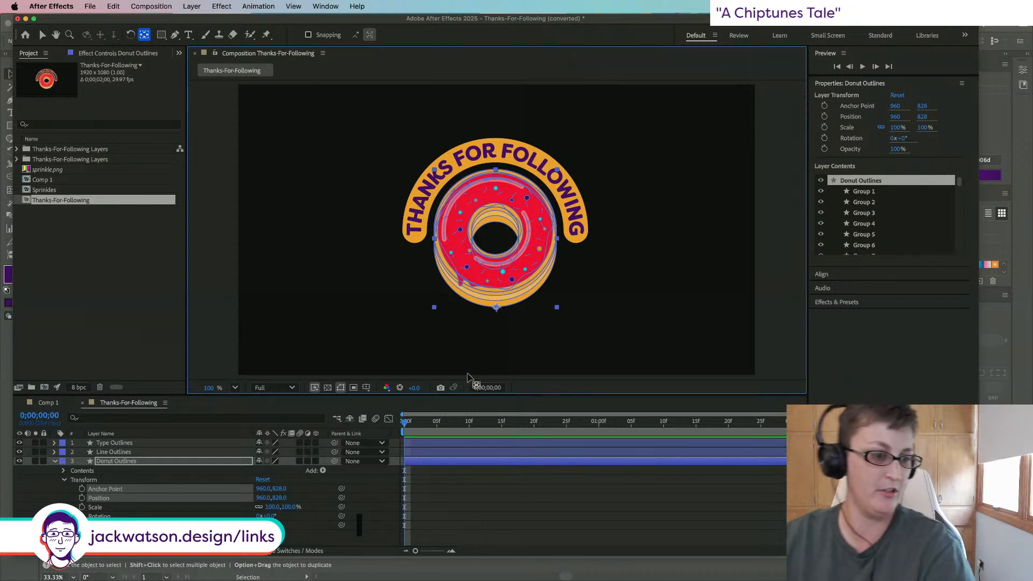
pyautogui.click(115, 412)
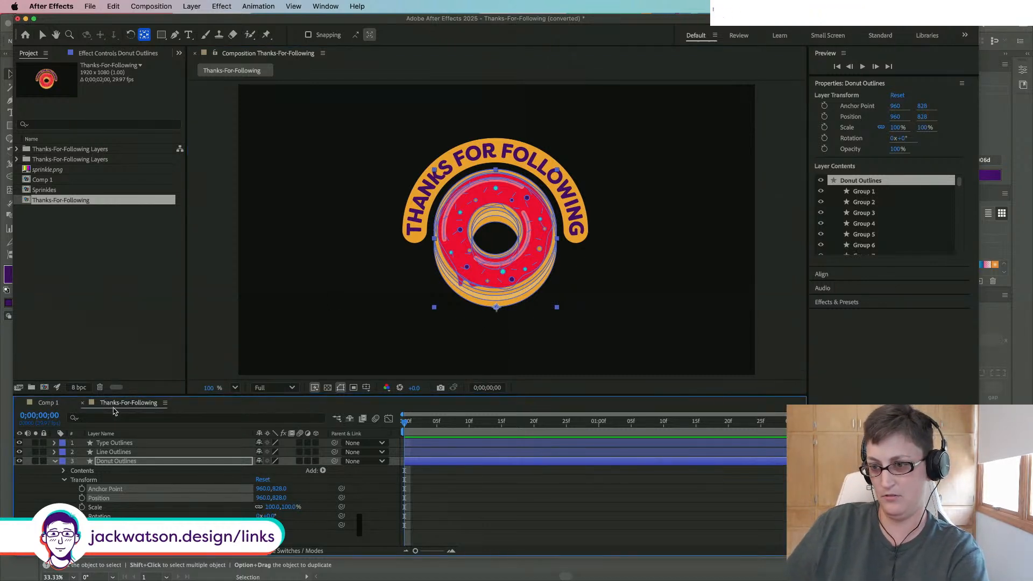
# Step: Copy all Scale keyframes from Comp 1's Layer 1 and paste them onto Donut Outlines starting at the first frame
pyautogui.click(53, 405)
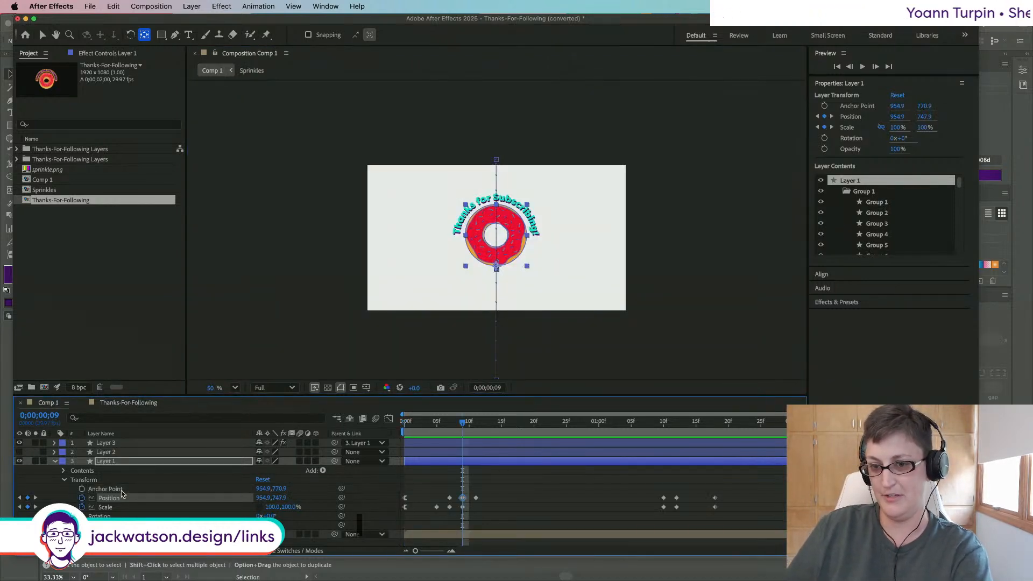
pyautogui.click(123, 506)
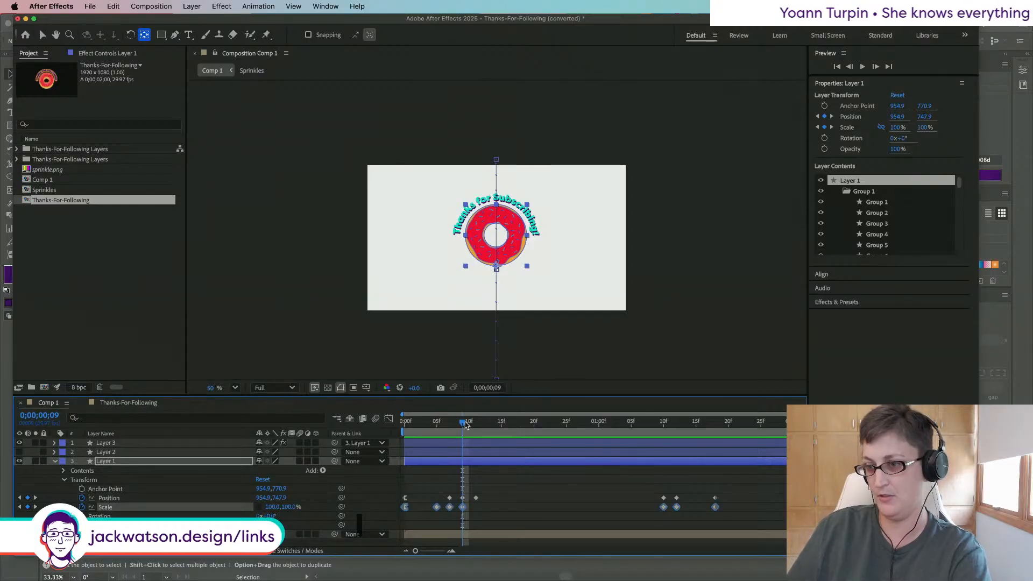
pyautogui.moveTo(454, 422); pyautogui.dragTo(190, 459)
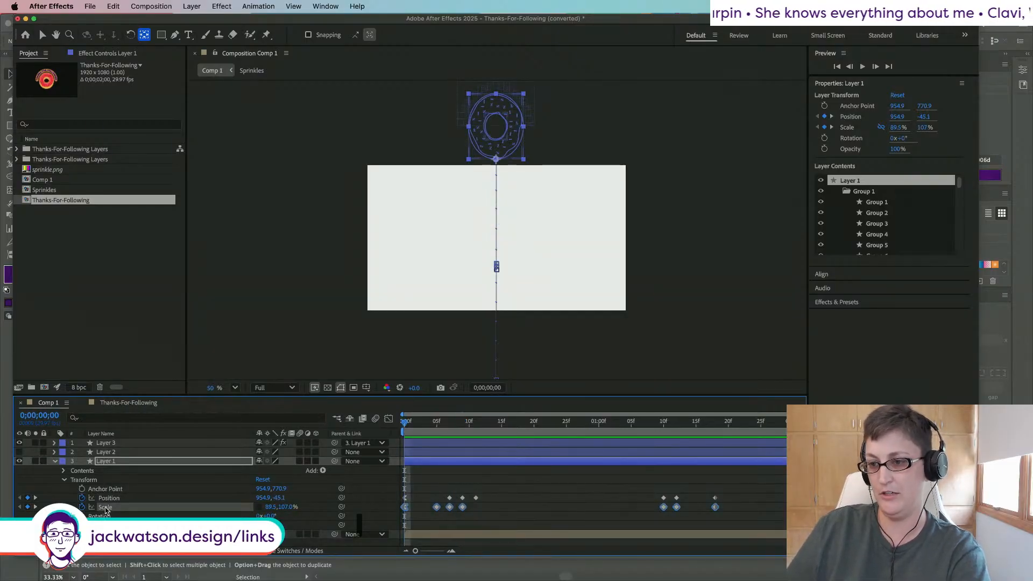
pyautogui.click(116, 404)
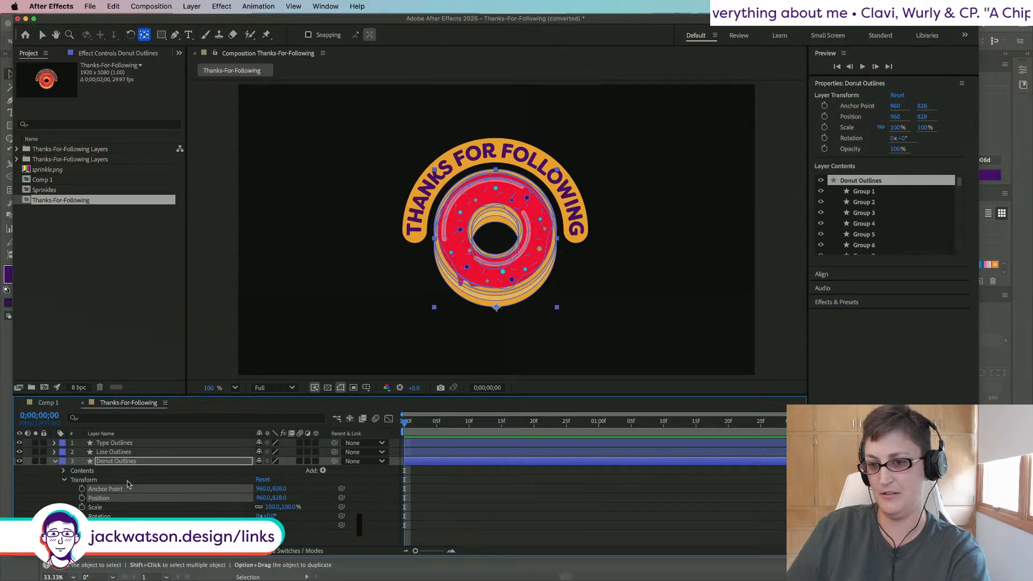
pyautogui.click(109, 508)
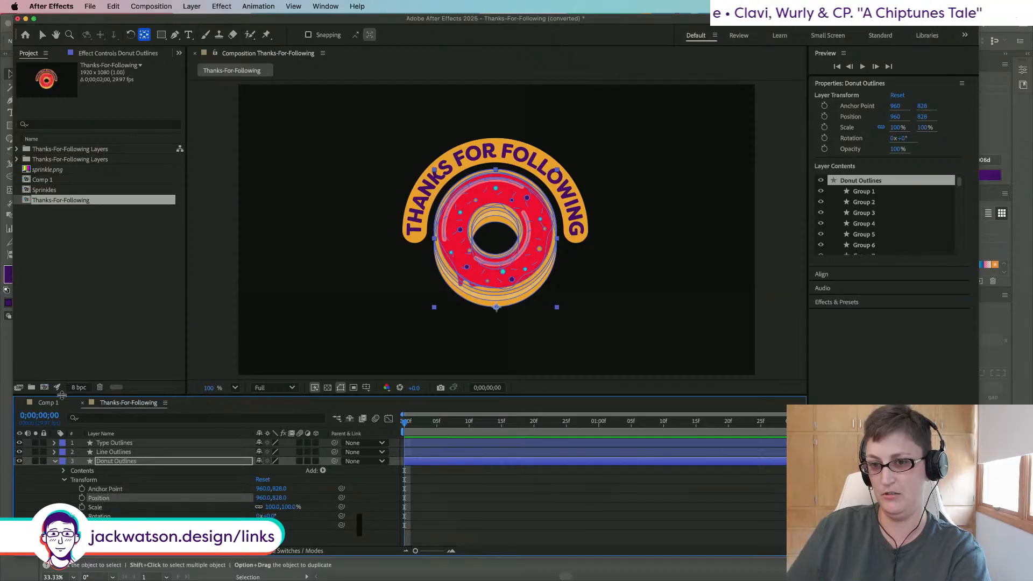
pyautogui.click(47, 403)
pyautogui.click(98, 403)
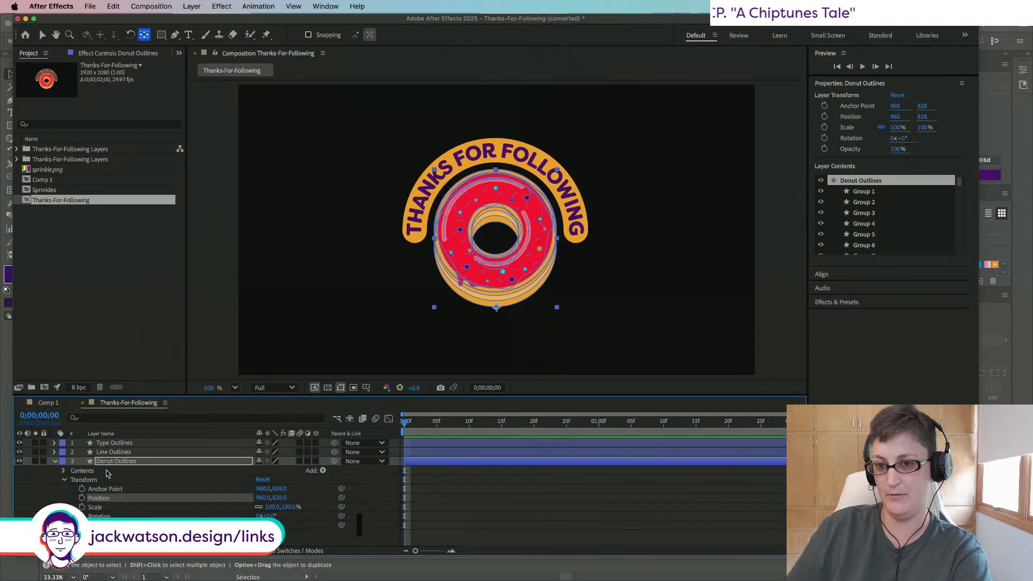
pyautogui.press('super+v')
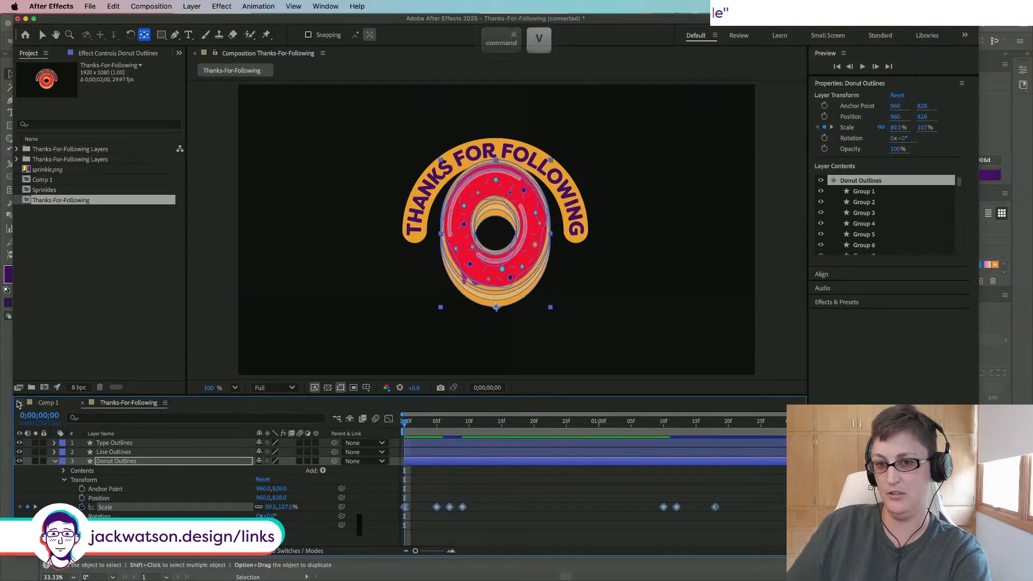
# Step: Copy all Position keyframes from Comp 1's Layer 1 and paste them onto the Donut Outlines Position property at the first frame
pyautogui.click(38, 405)
pyautogui.click(102, 499)
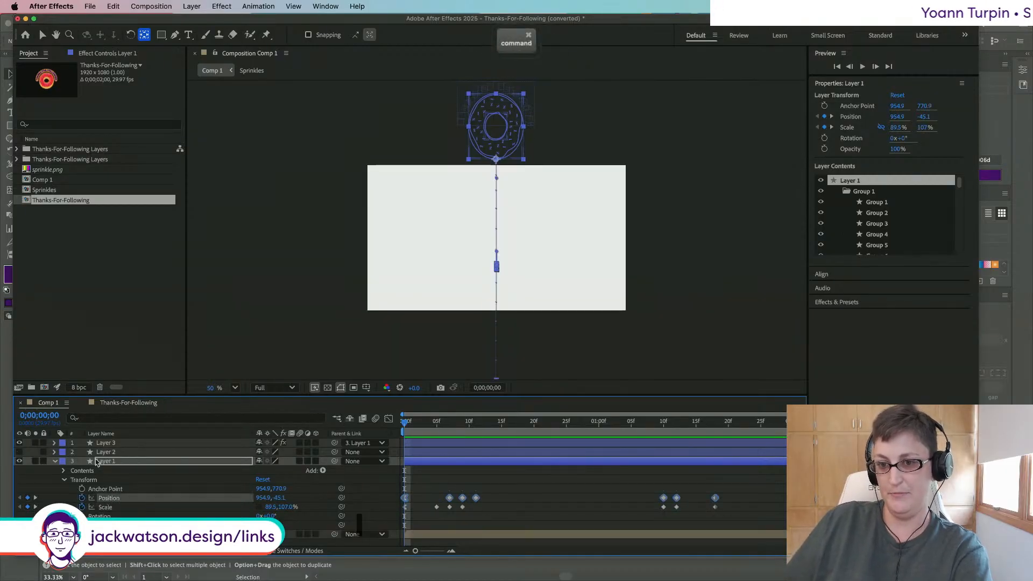
pyautogui.click(129, 402)
pyautogui.click(112, 498)
pyautogui.press('super+v')
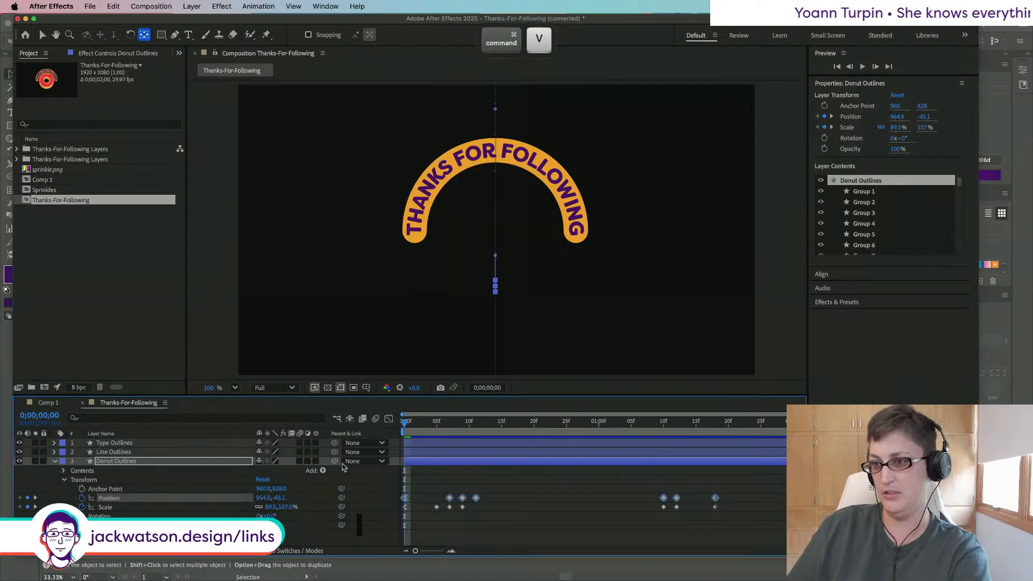
# Step: Preview the Donut Outlines animation and move the playhead to frame 11 to check the donut's resting position
pyautogui.press('space')
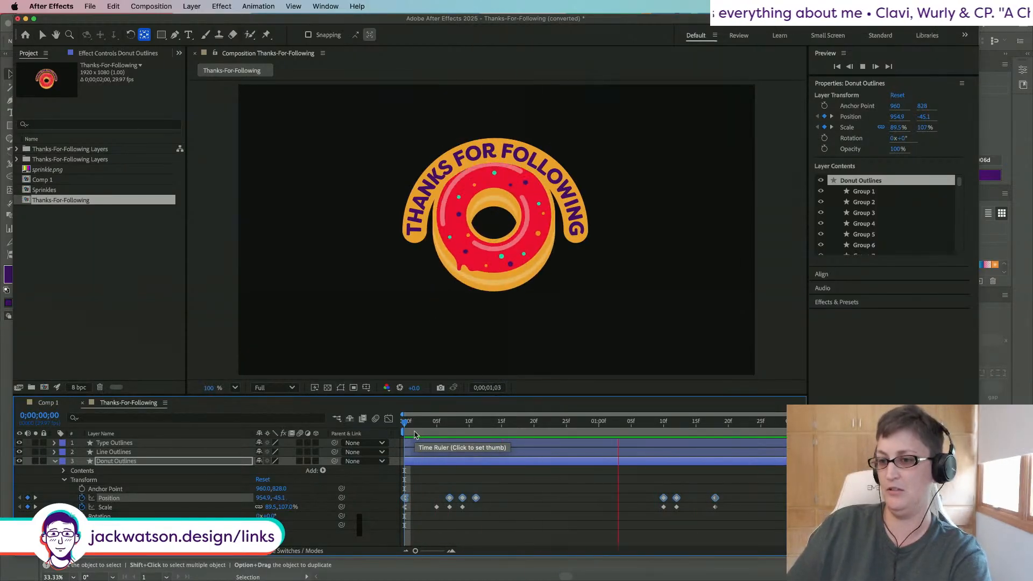
pyautogui.press('space')
pyautogui.moveTo(439, 428); pyautogui.dragTo(474, 425)
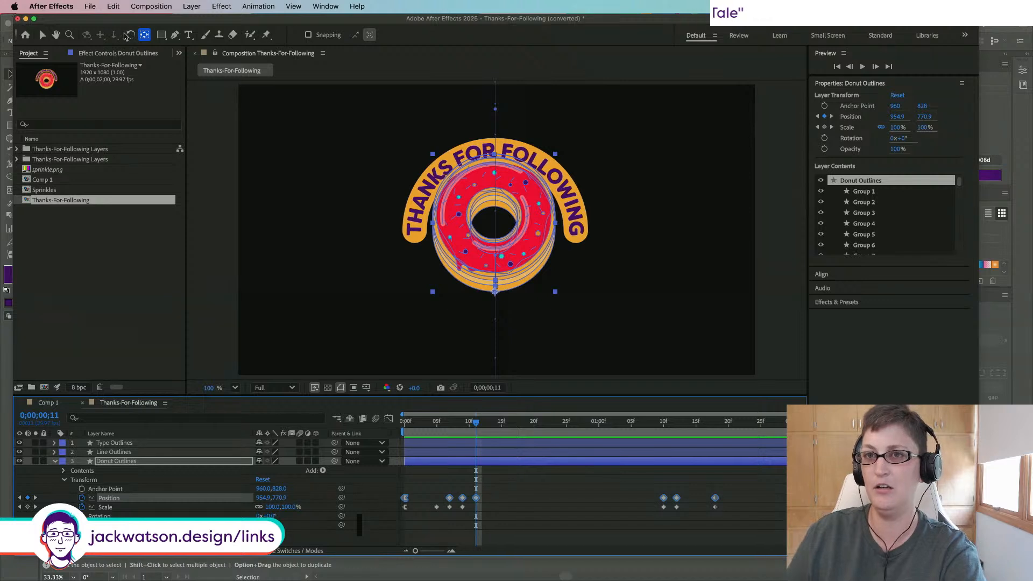
# Step: Try moving the Donut Outlines anchor point up into the donut hole, to about 960, 539.2, at frame 11, and undo the move
pyautogui.moveTo(495, 292); pyautogui.dragTo(495, 231)
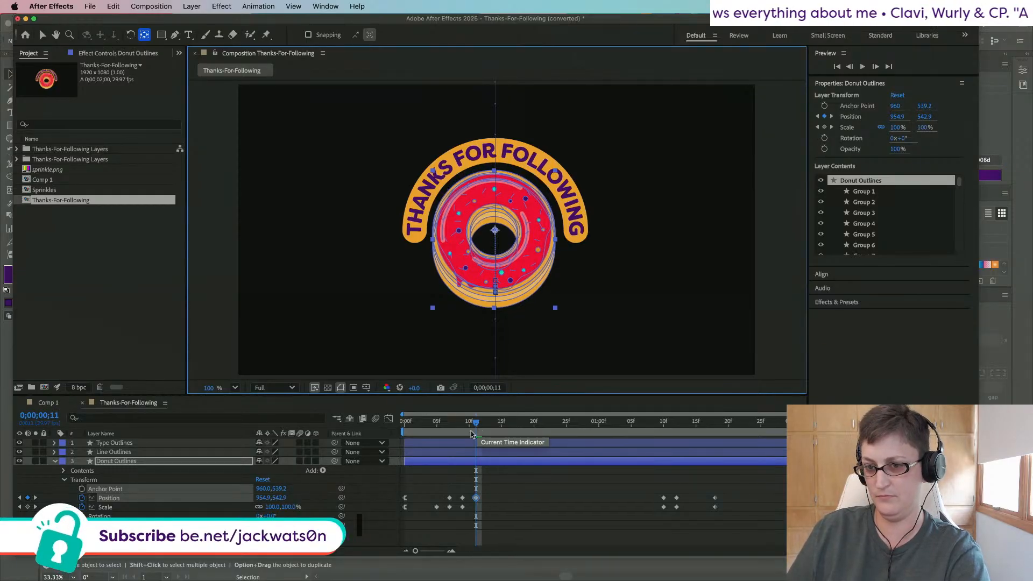
pyautogui.press('super+z')
pyautogui.press('super+z')
pyautogui.press('super+z')
pyautogui.press('super+z')
pyautogui.press('super+z')
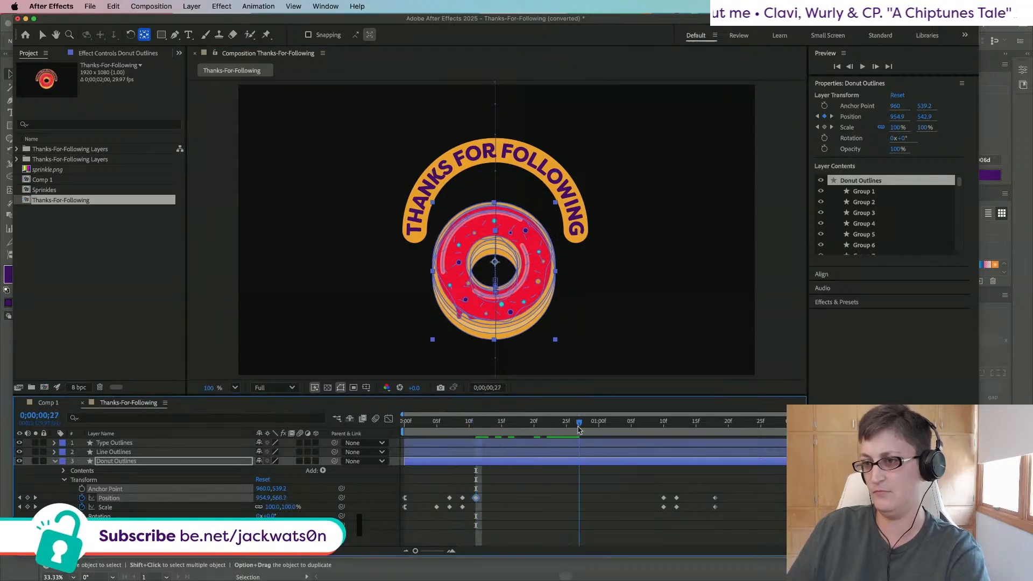
pyautogui.press('super+z')
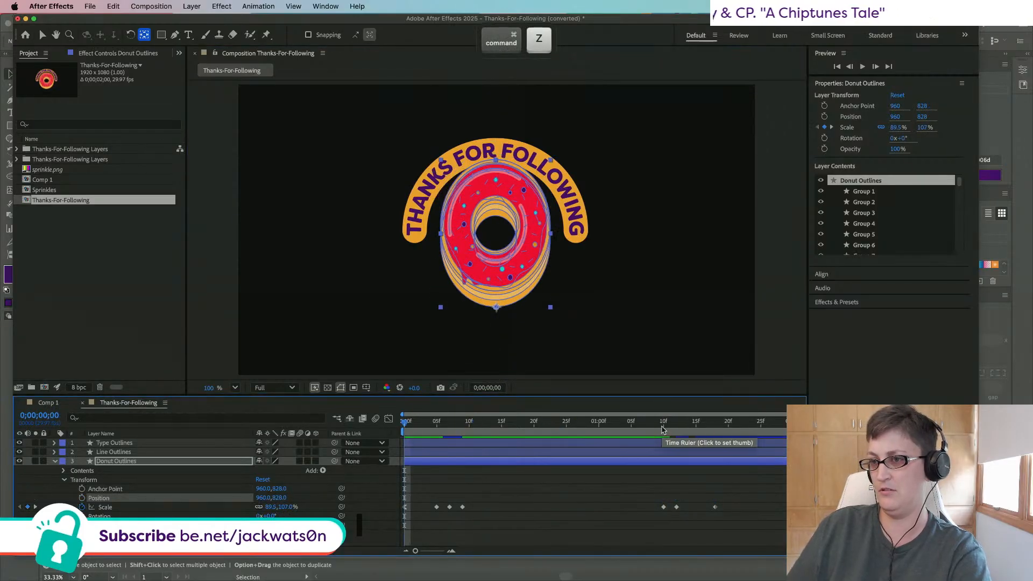
pyautogui.press('super+shift+z')
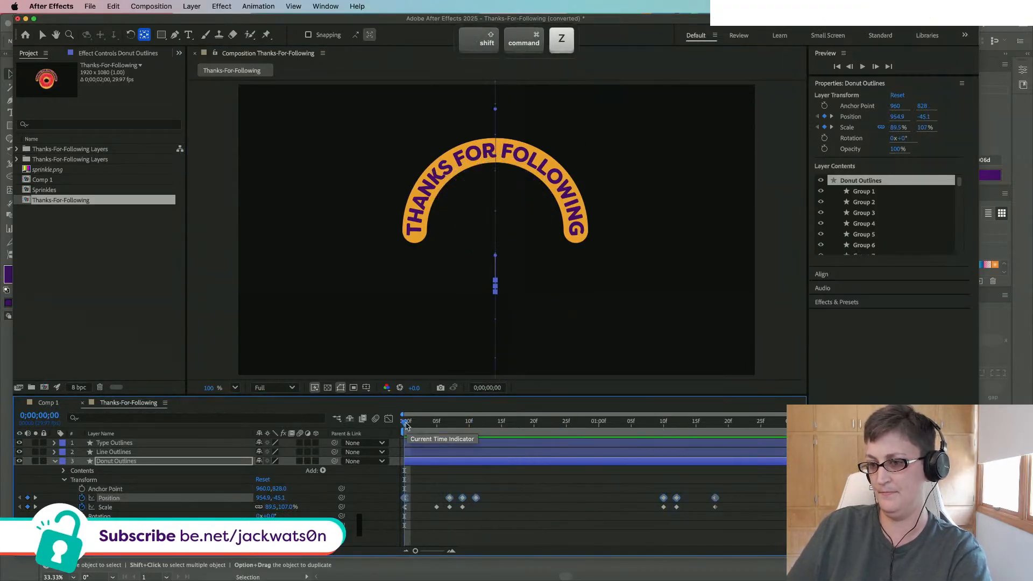
# Step: Check the donut's position at frame 11, and undo the pasted Position and Scale keyframes and the anchor point move on Donut Outlines
pyautogui.moveTo(406, 426); pyautogui.dragTo(476, 426)
pyautogui.moveTo(668, 437); pyautogui.dragTo(483, 432)
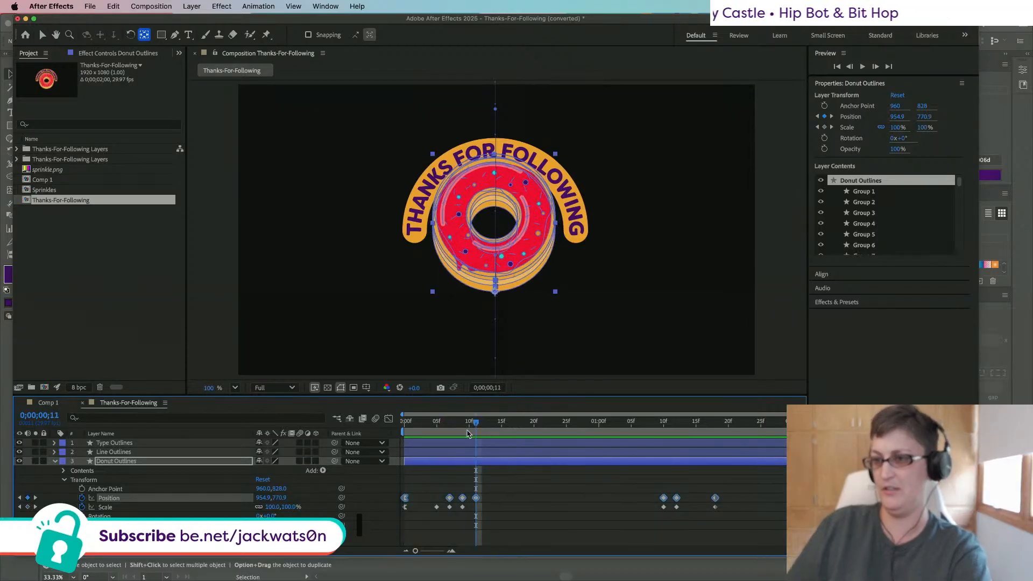
pyautogui.press('super+z')
pyautogui.press('super+z')
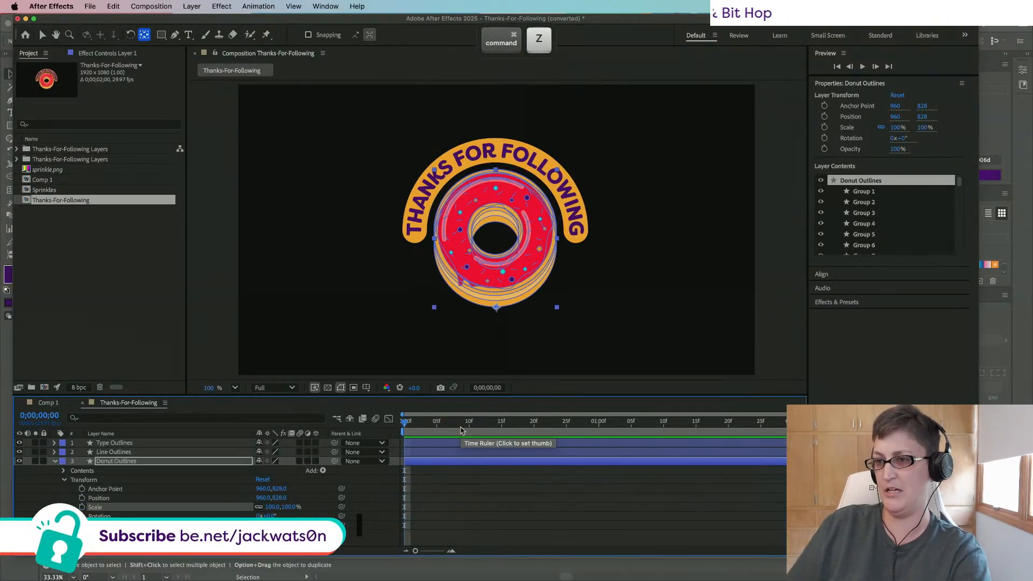
pyautogui.press('super+z')
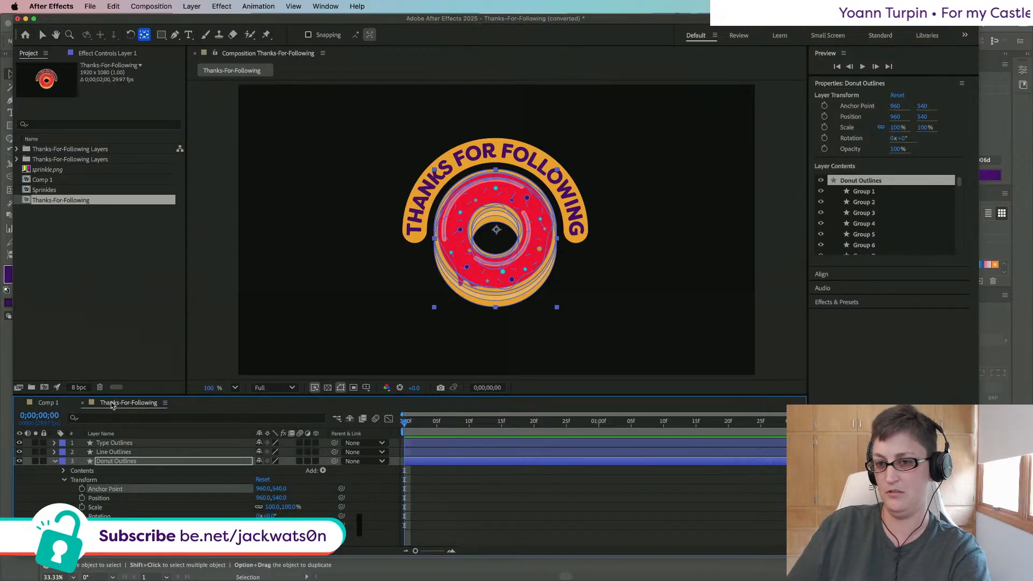
# Step: Copy Layer 1's Position keyframes from Comp 1 and paste them at the first frame of Donut Outlines with its default anchor point
pyautogui.click(48, 404)
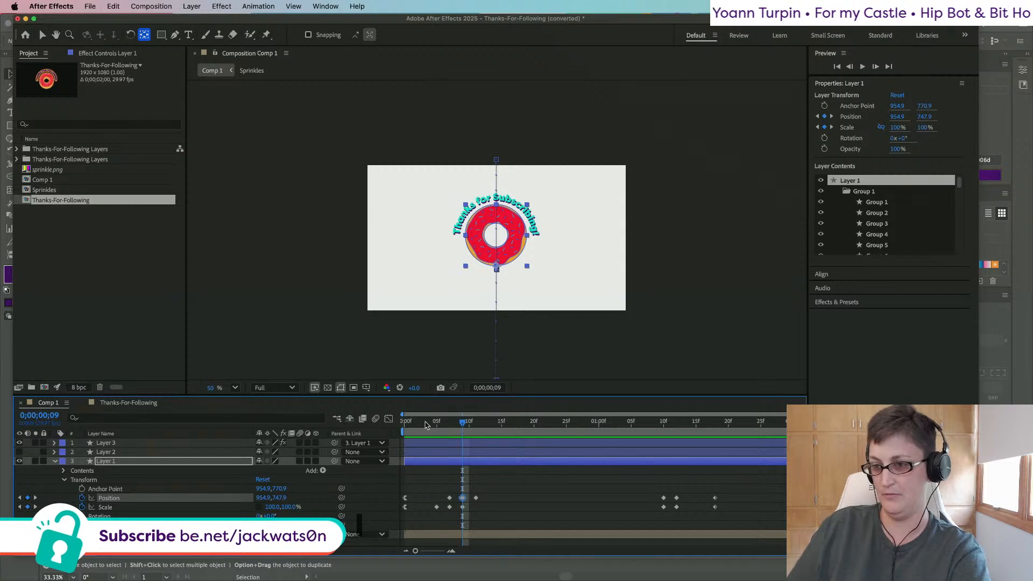
pyautogui.moveTo(425, 425); pyautogui.dragTo(134, 473)
pyautogui.press('super+c')
pyautogui.click(135, 406)
pyautogui.press('super+v')
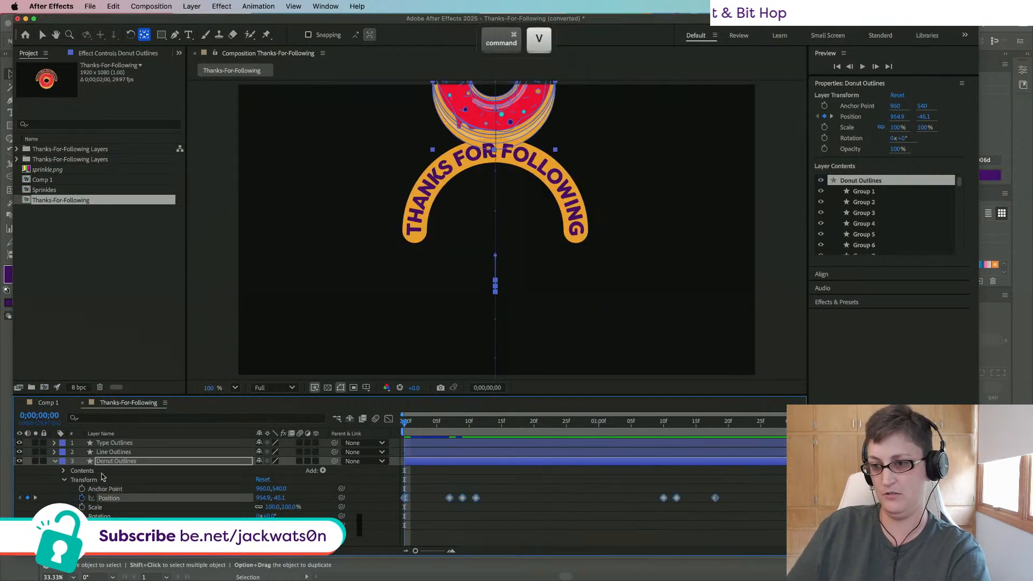
# Step: Copy Layer 1's Scale keyframes from Comp 1 and paste them onto the Donut Outlines Scale property at the first frame
pyautogui.click(49, 403)
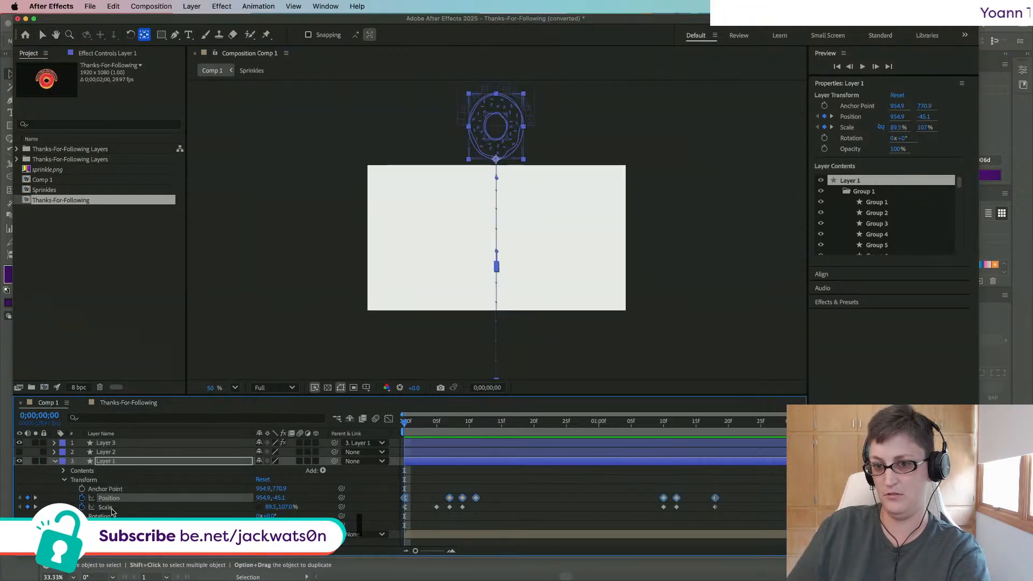
pyautogui.click(111, 509)
pyautogui.press('super+c')
pyautogui.click(115, 404)
pyautogui.click(110, 508)
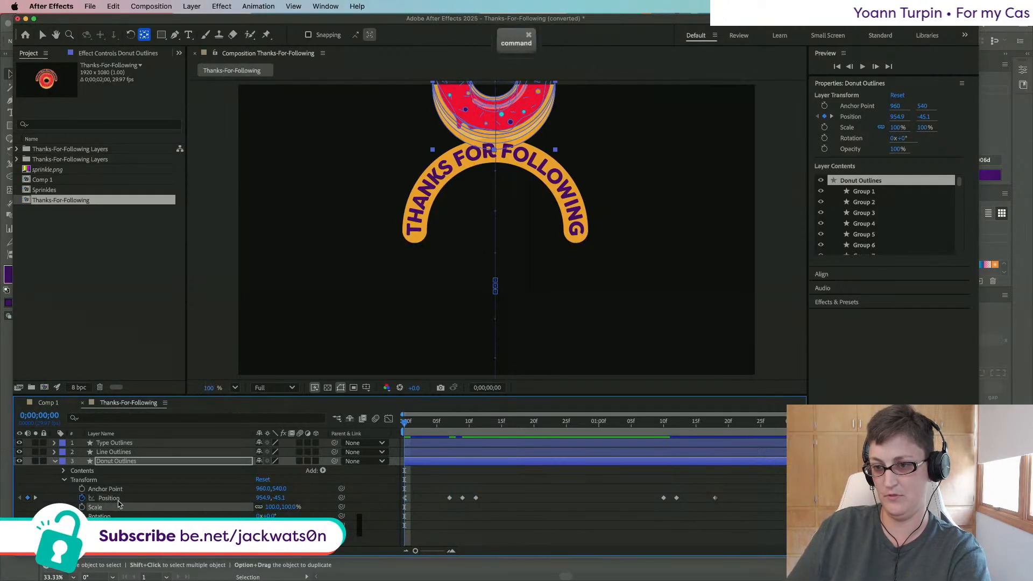
pyautogui.press('super+v')
# Step: Preview the donut animation and scrub through frames 10 and 11 to the exit to check its placement against the text arch
pyautogui.press('space')
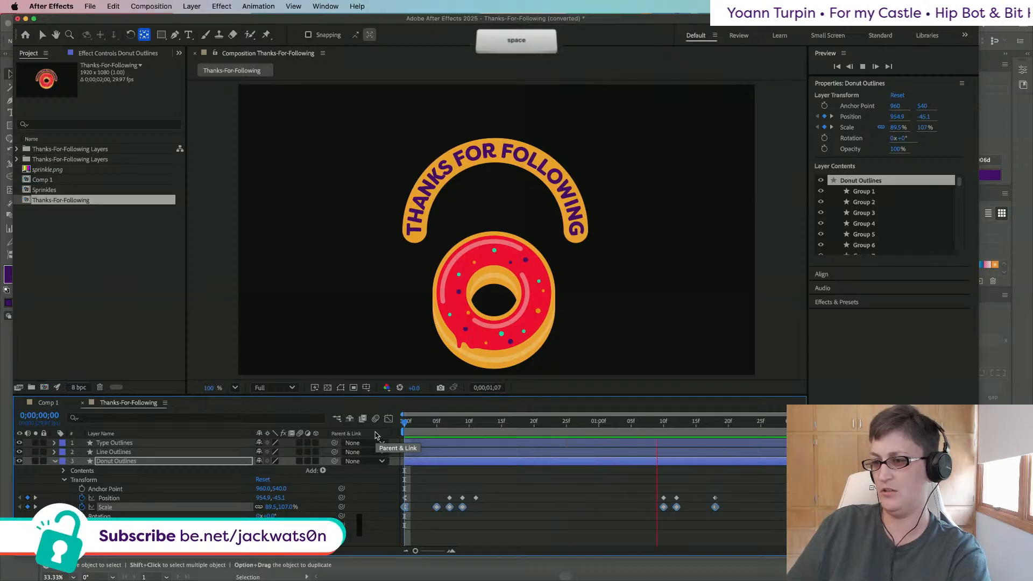
pyautogui.click(469, 424)
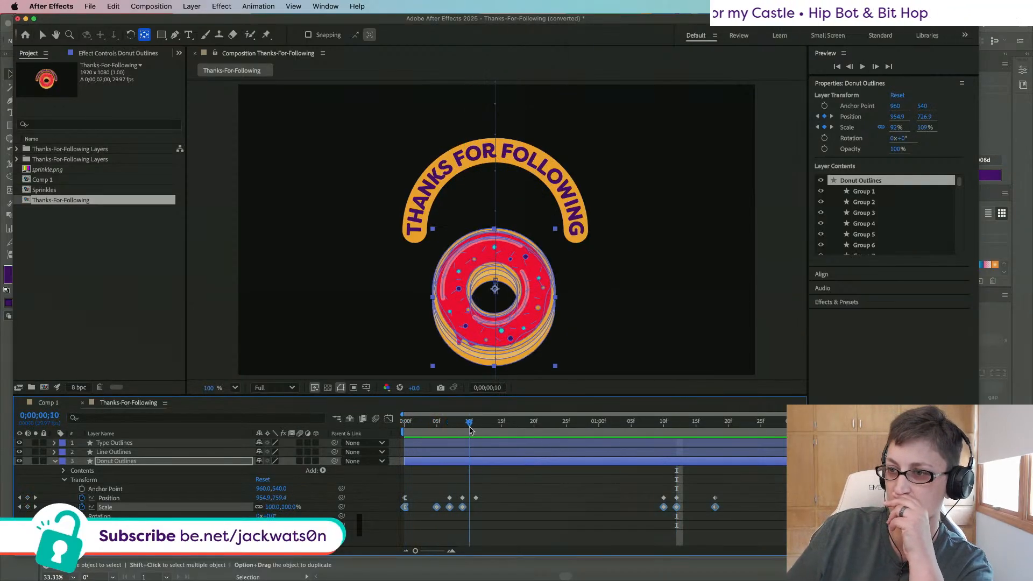
pyautogui.moveTo(469, 429); pyautogui.dragTo(476, 430)
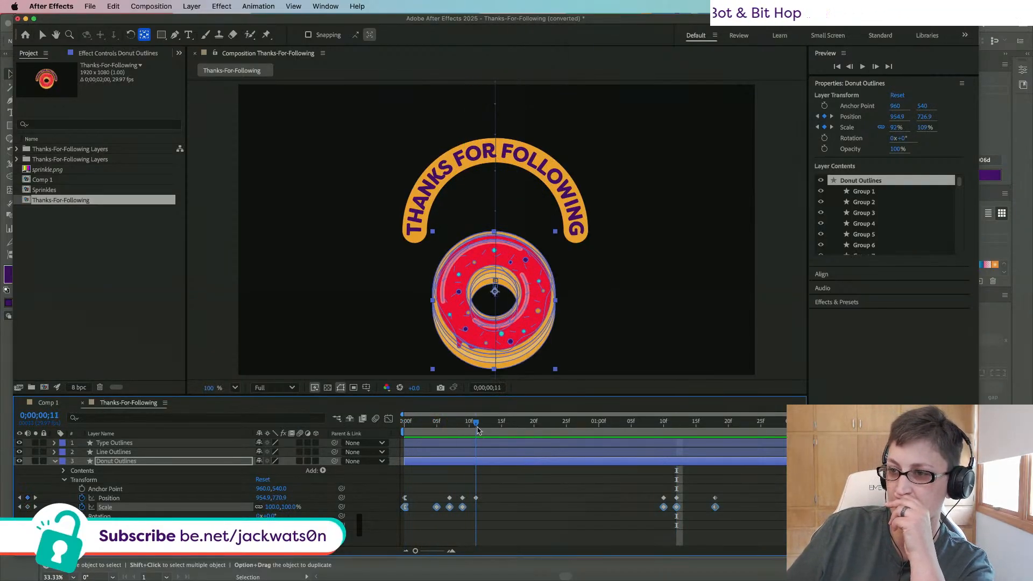
pyautogui.moveTo(581, 432); pyautogui.dragTo(748, 444)
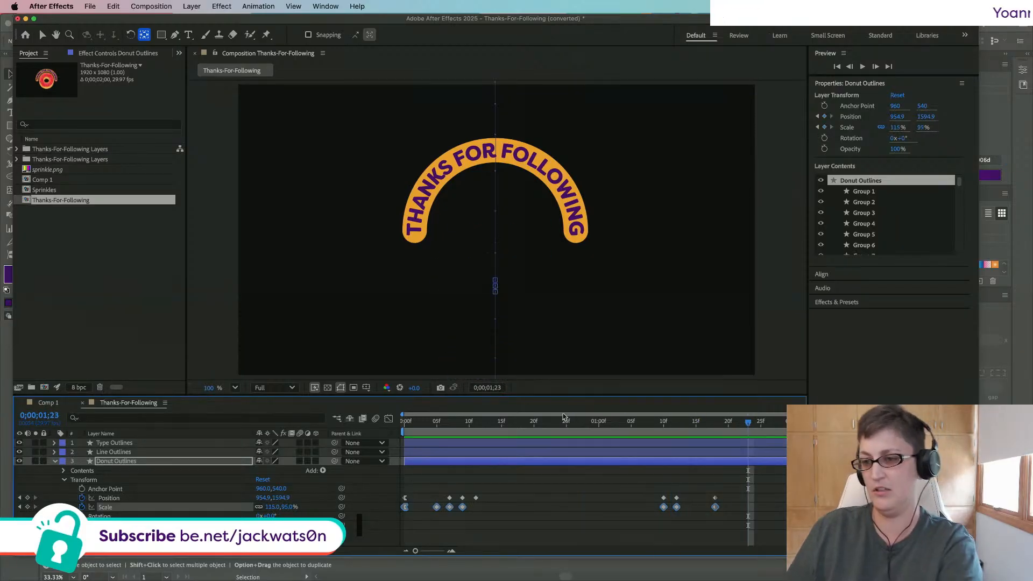
# Step: Undo the pasted Position and Scale keyframes and move the Donut Outlines anchor point to the donut's bottom centre, at about 960, 828
pyautogui.press('super+z')
pyautogui.press('super+z')
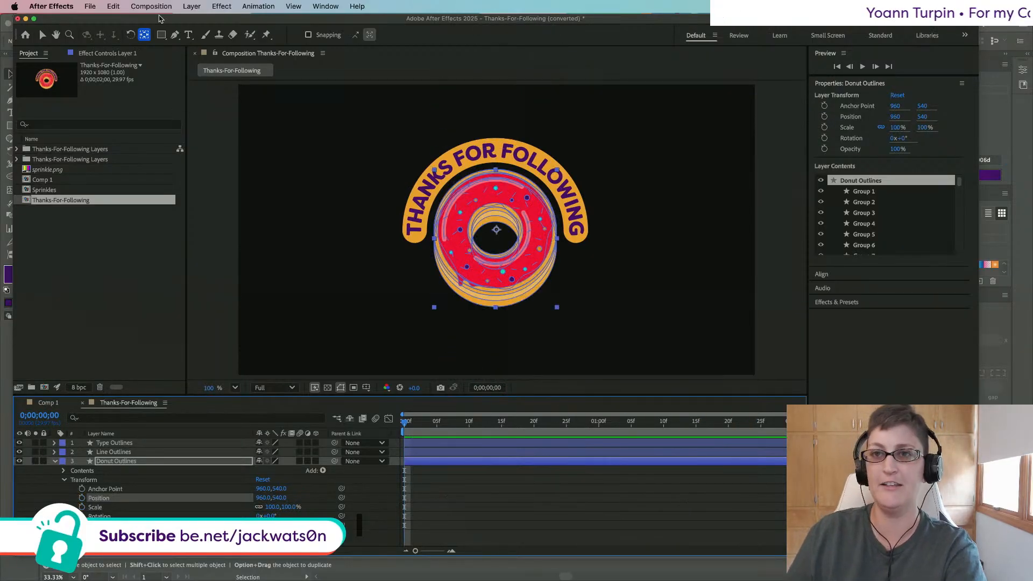
pyautogui.moveTo(496, 231); pyautogui.dragTo(500, 250)
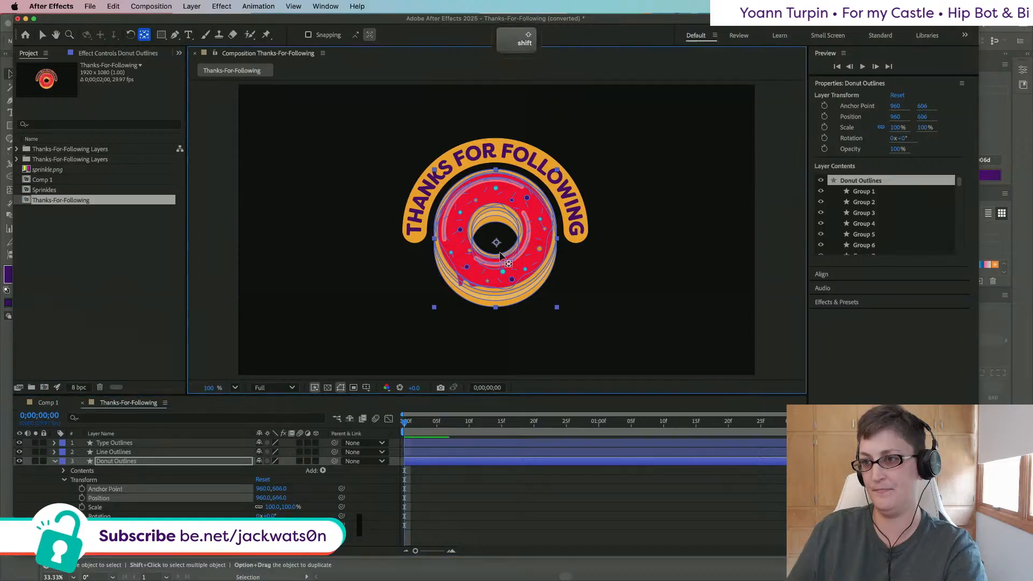
pyautogui.moveTo(501, 302); pyautogui.dragTo(499, 310)
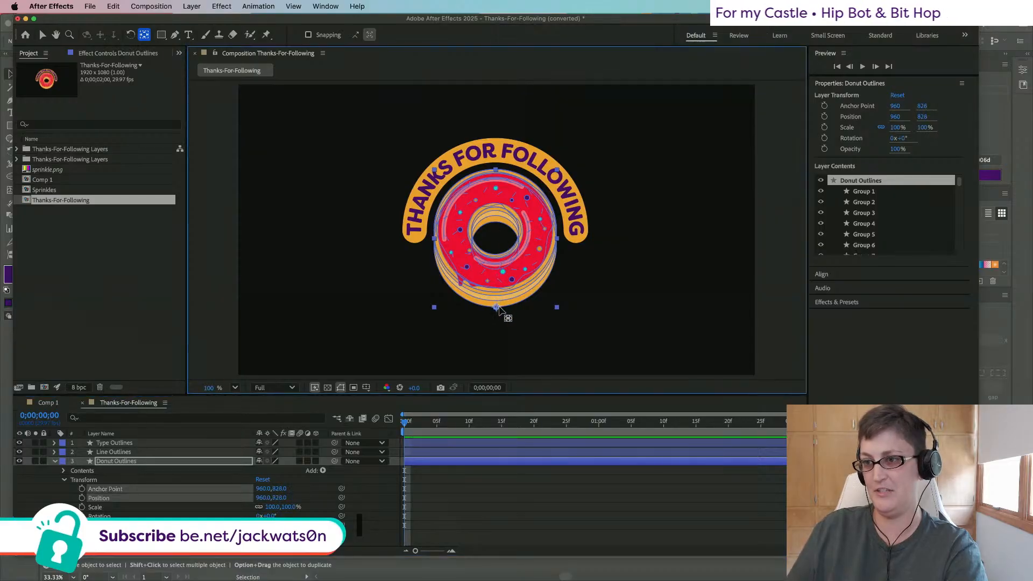
# Step: Copy all Position keyframes from Comp 1's Layer 1 and paste them onto the Donut Outlines Position property at the first frame
pyautogui.click(48, 403)
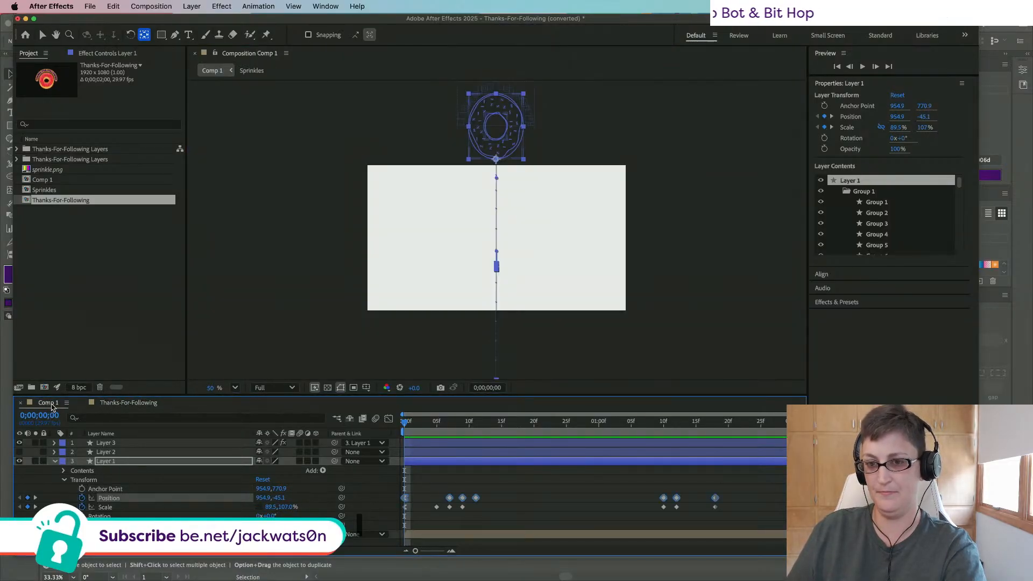
pyautogui.press('cmd+c')
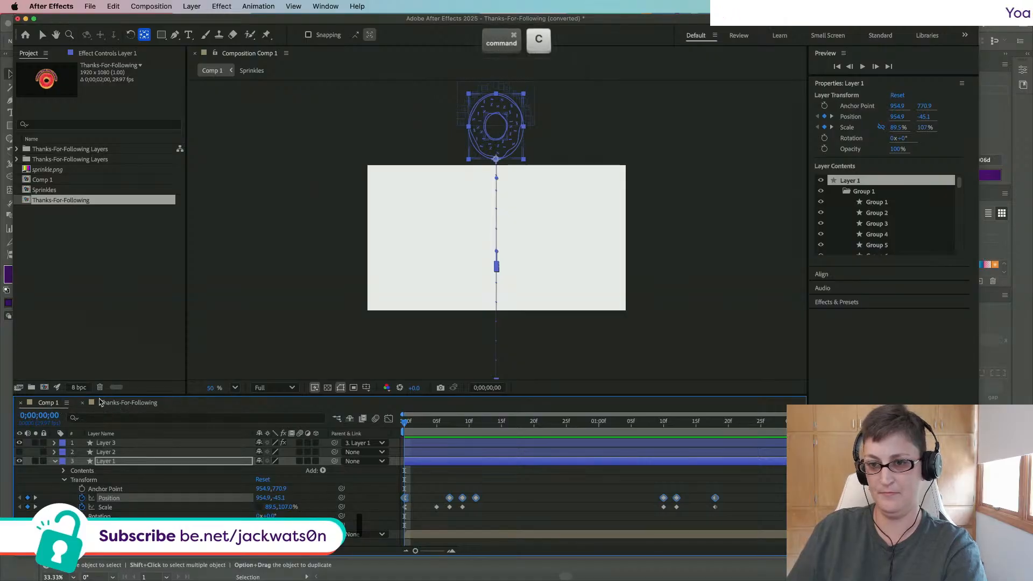
pyautogui.click(110, 403)
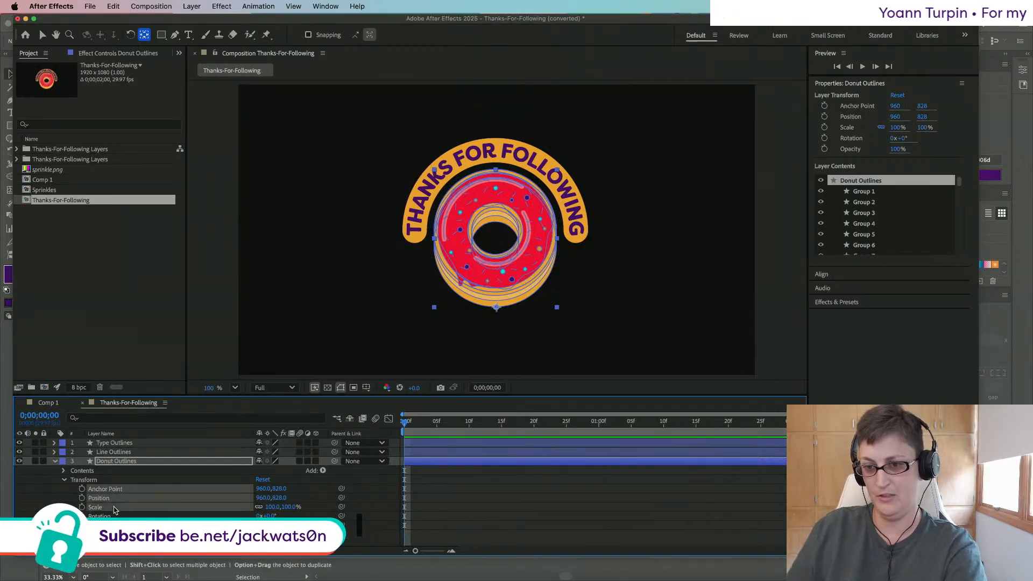
pyautogui.click(105, 498)
pyautogui.press('cmd+v')
# Step: Copy all Scale keyframes from Comp 1's Layer 1 and paste them onto the Donut Outlines Scale property at the first frame
pyautogui.click(45, 403)
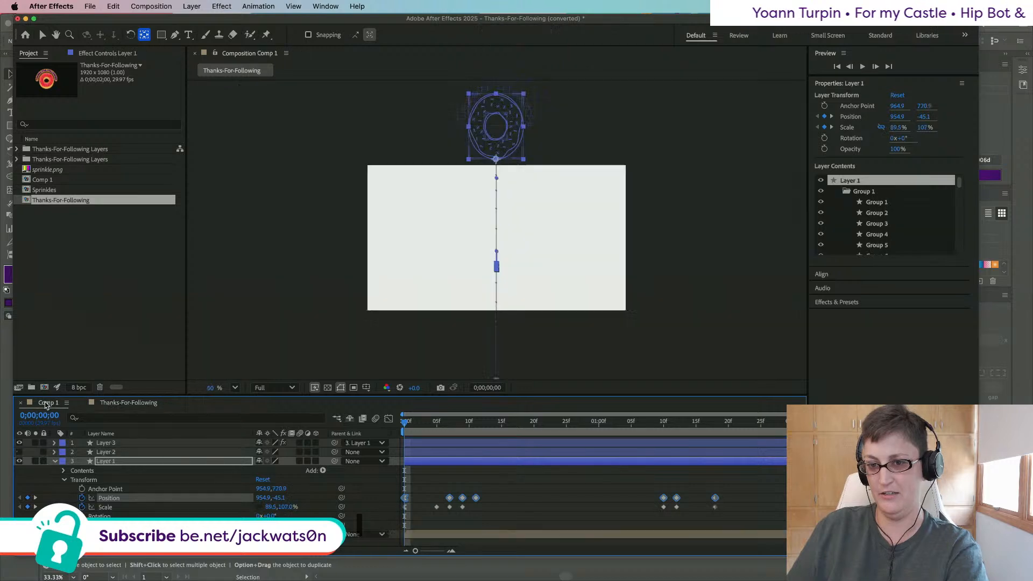
pyautogui.click(123, 507)
pyautogui.press('cmd+c')
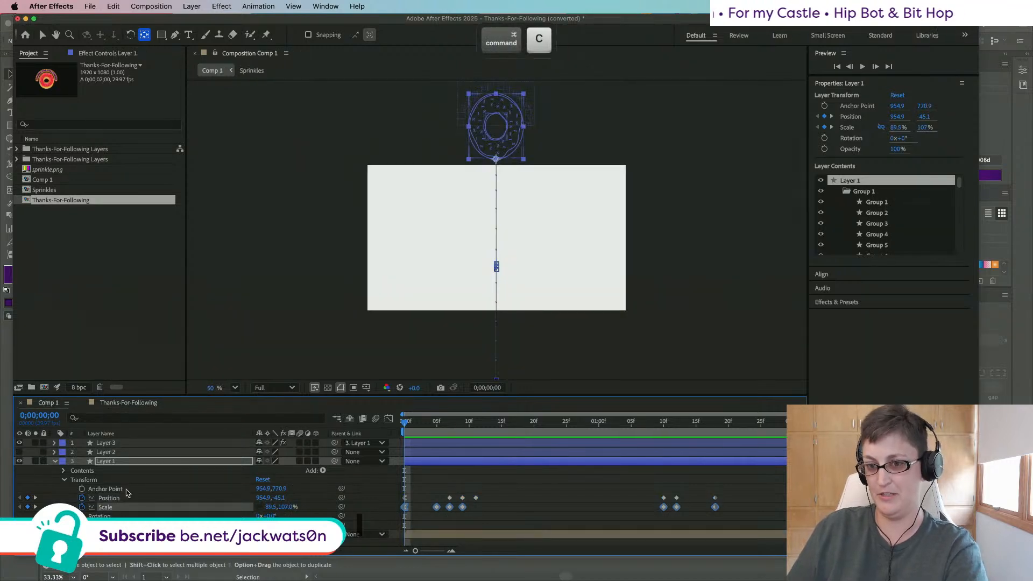
pyautogui.click(129, 403)
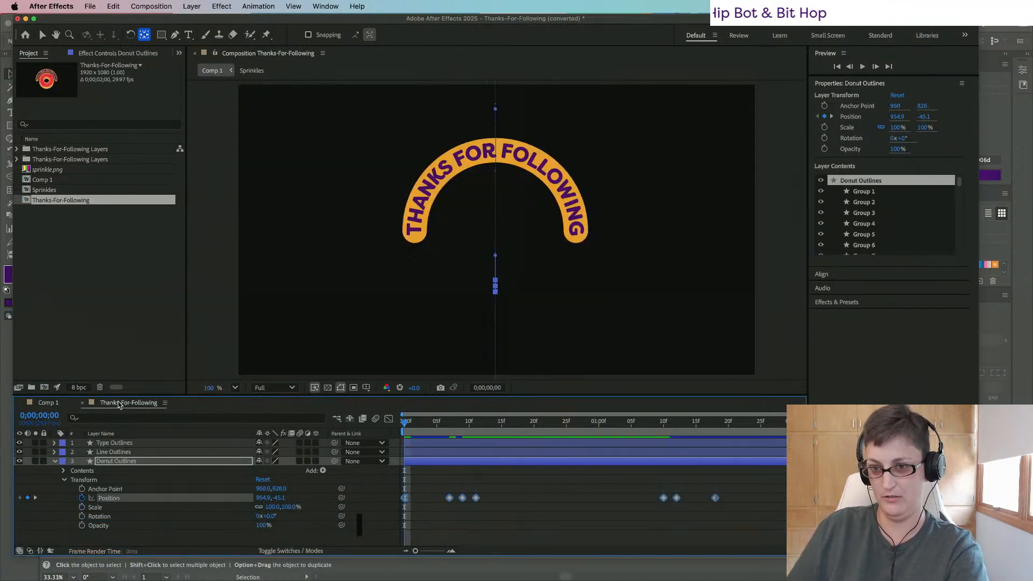
pyautogui.click(117, 507)
pyautogui.press('cmd+v')
# Step: Play the Thanks-For-Following animation and scrub to frame 11 to examine how the donut sits under the text arch
pyautogui.press('space')
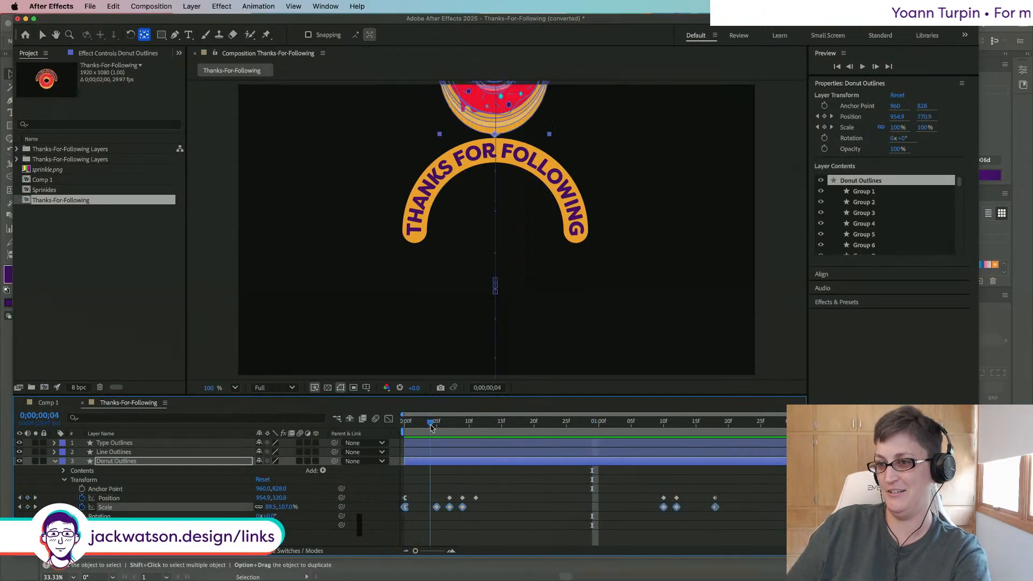
pyautogui.click(452, 425)
pyautogui.moveTo(471, 425); pyautogui.dragTo(476, 422)
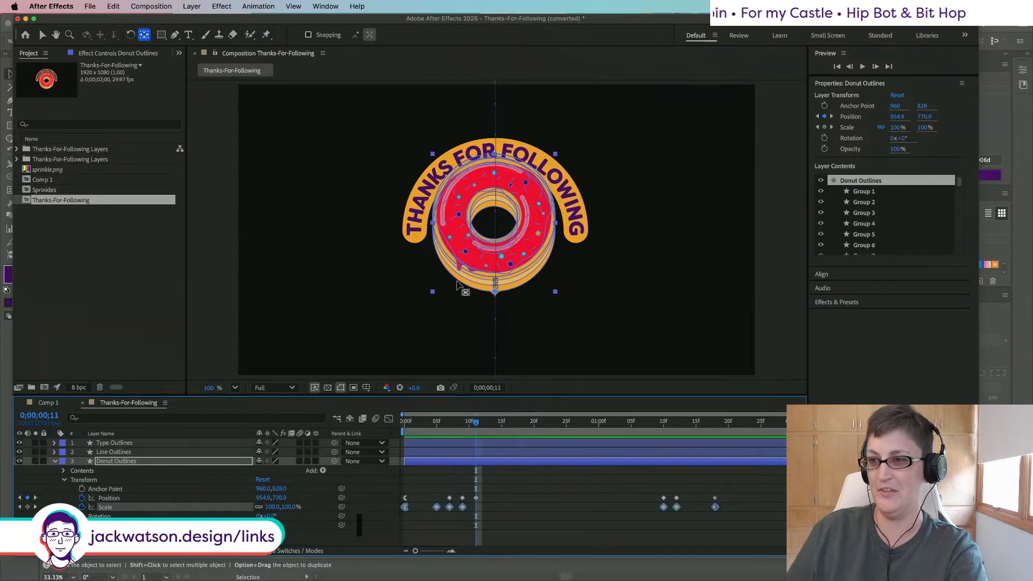
# Step: Try moving the Donut Outlines anchor point to about 960, 556.9 at frame 11, preview the animation, and undo the move
pyautogui.moveTo(494, 294); pyautogui.dragTo(499, 237)
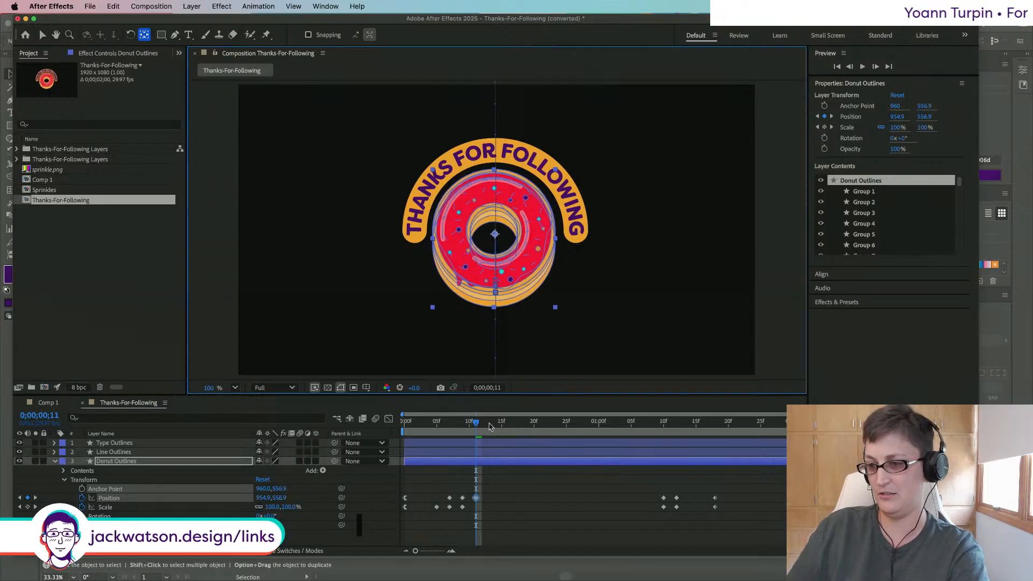
pyautogui.press('space')
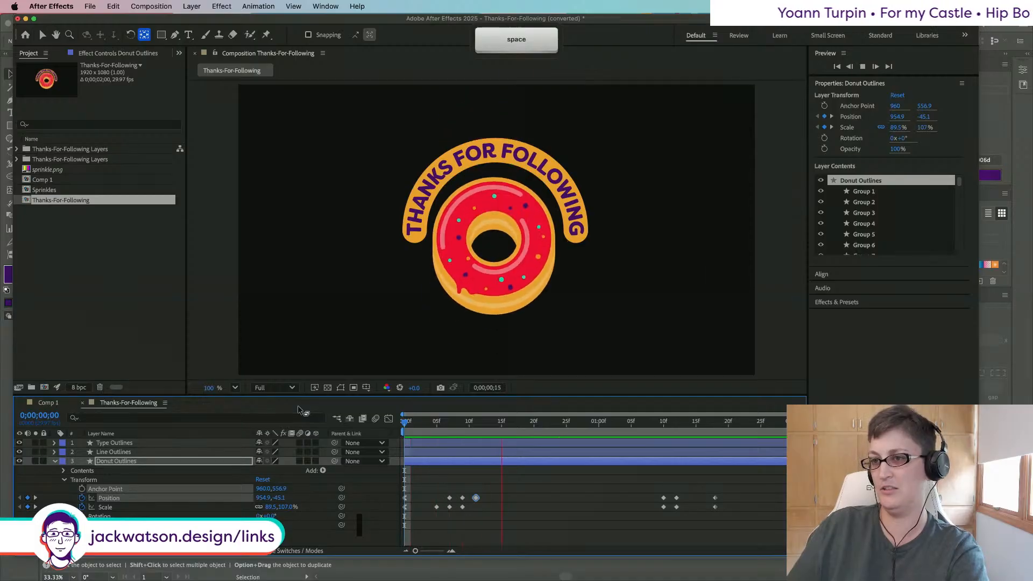
pyautogui.press('super+z')
pyautogui.press('super+z')
pyautogui.press('super+z')
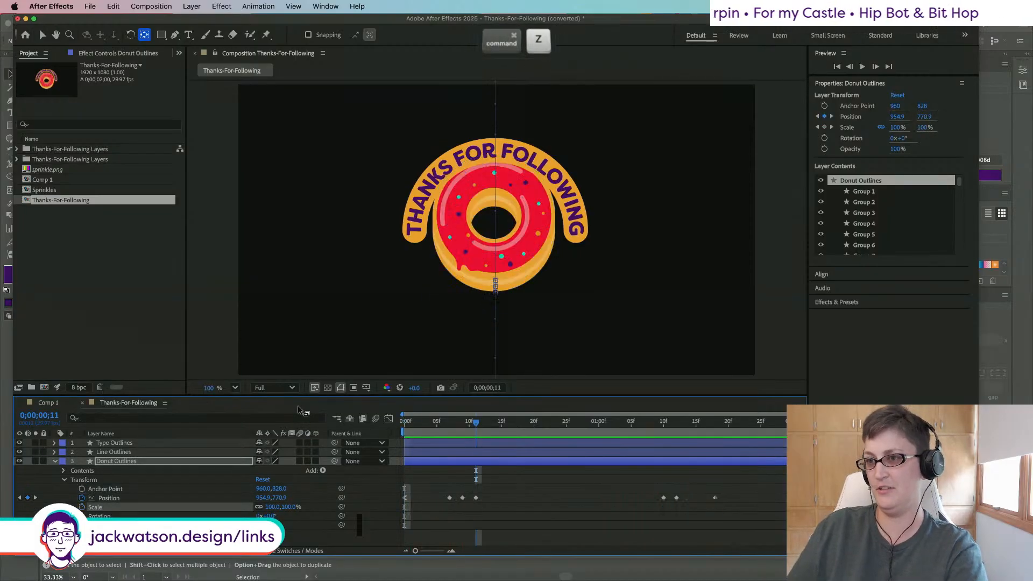
pyautogui.press('super+shift+z')
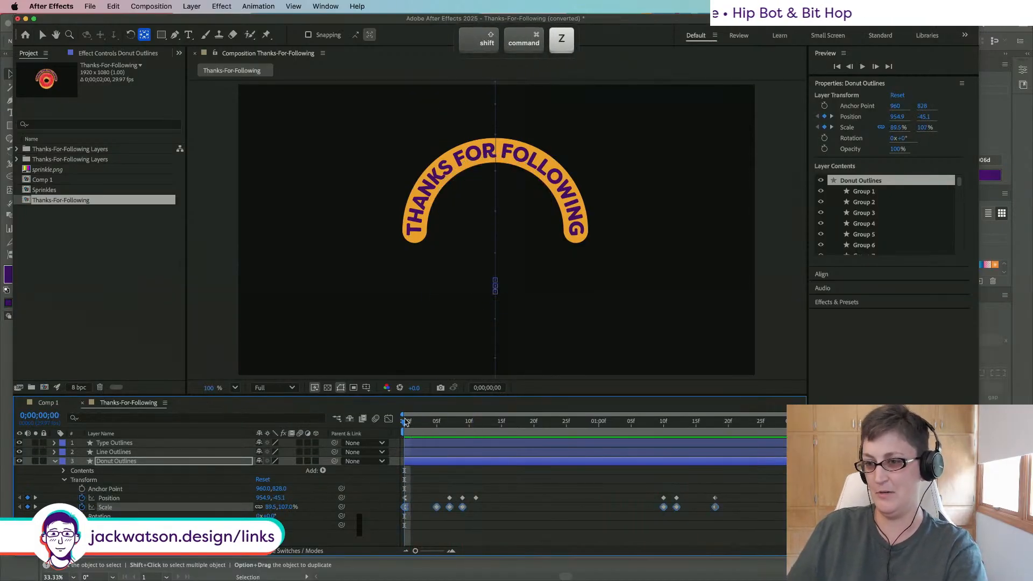
# Step: Move the Donut Outlines anchor point to about 960, 577.6 at the first frame and check the donut's placement at frame 8
pyautogui.click(106, 490)
pyautogui.moveTo(401, 425); pyautogui.dragTo(241, 383)
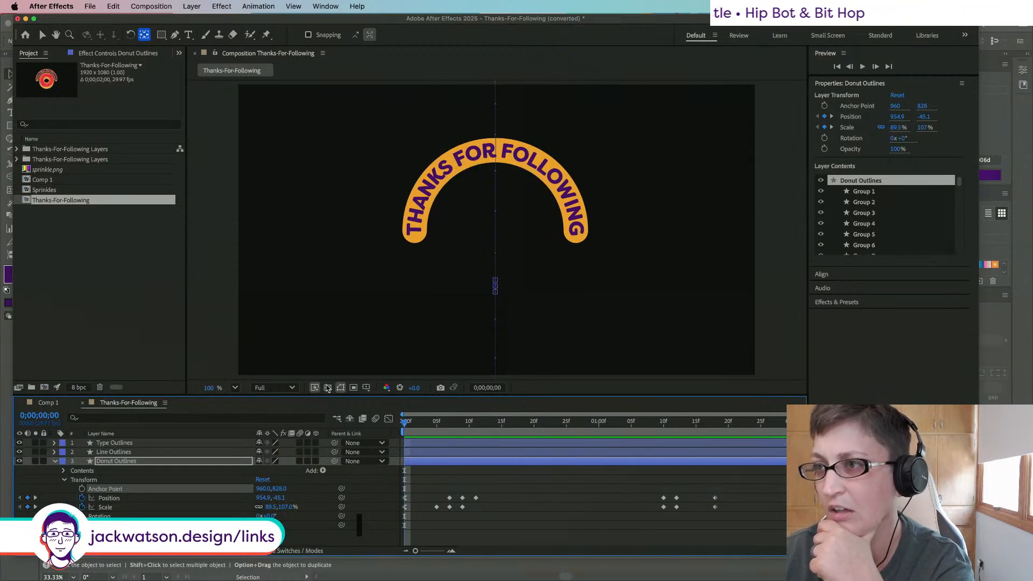
pyautogui.scroll(5, 484, 218)
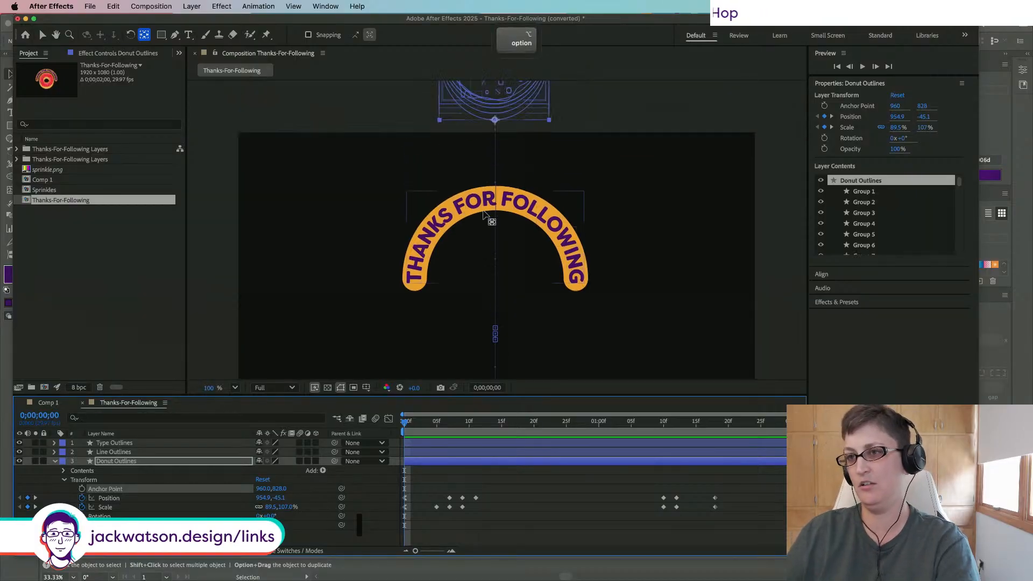
pyautogui.moveTo(494, 251); pyautogui.dragTo(499, 182)
pyautogui.moveTo(410, 423); pyautogui.dragTo(456, 423)
pyautogui.scroll(-5, 383, 231)
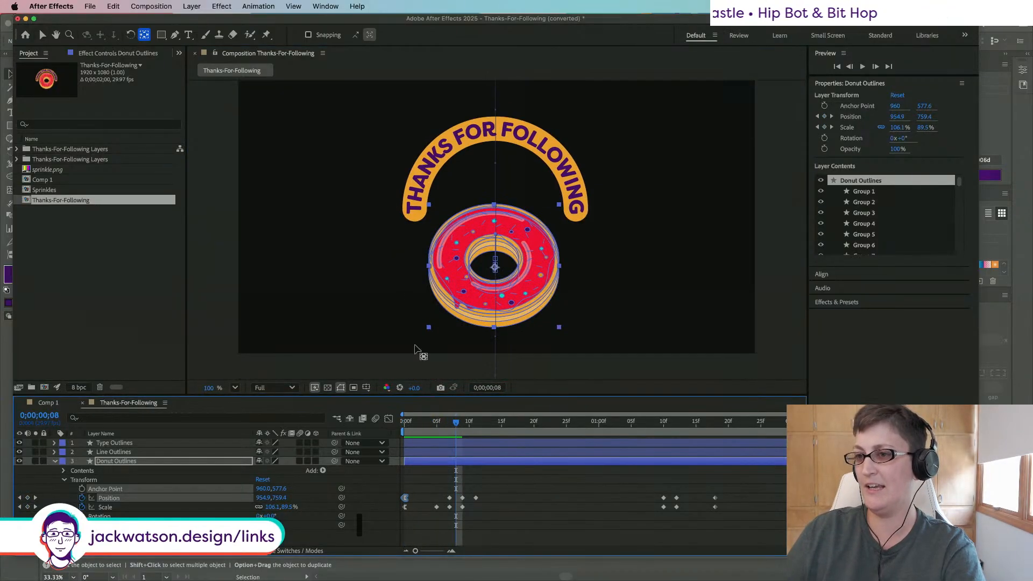
# Step: Undo the last anchor point move, try placing the Donut Outlines anchor at about 960, 725.2 at the first frame, preview it, and undo
pyautogui.press('Home')
pyautogui.scroll(5, 473, 272)
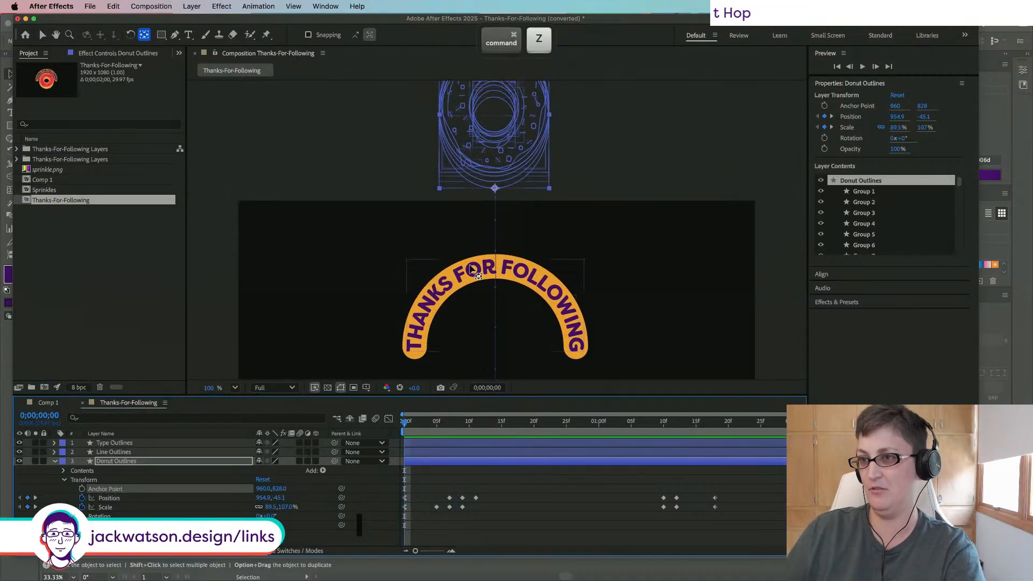
pyautogui.moveTo(496, 188); pyautogui.dragTo(498, 165)
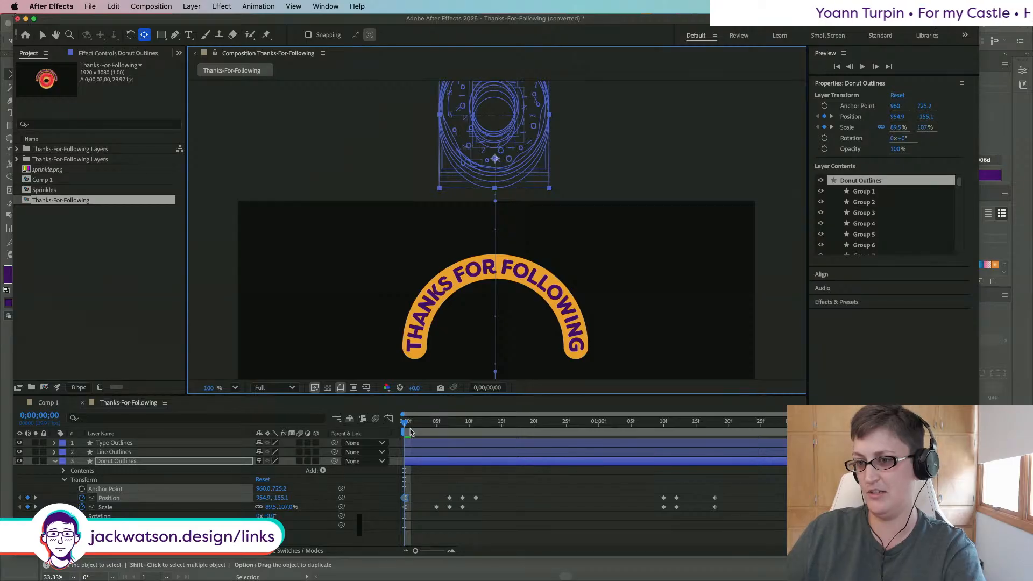
pyautogui.moveTo(405, 427); pyautogui.dragTo(339, 433)
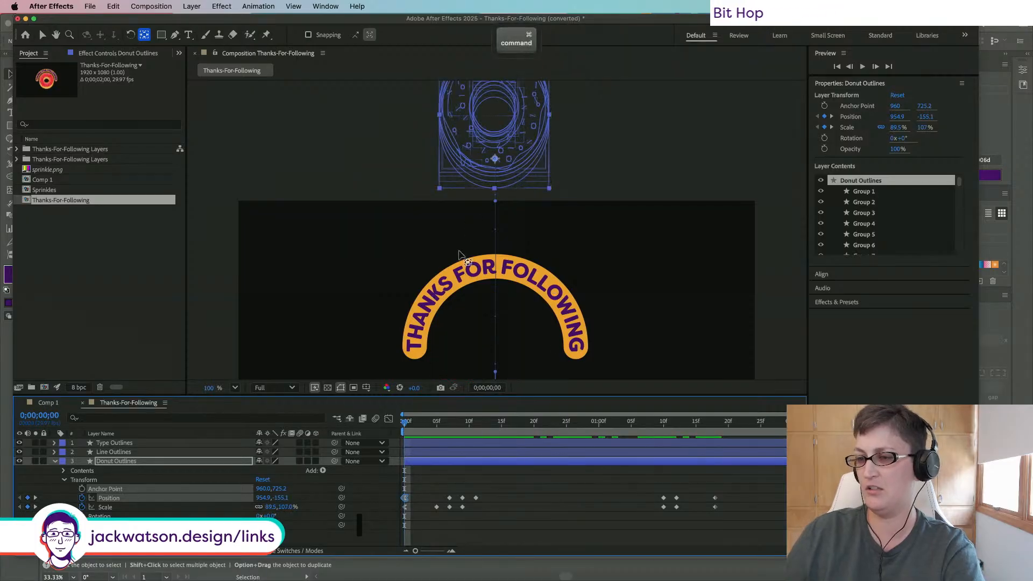
pyautogui.press('space')
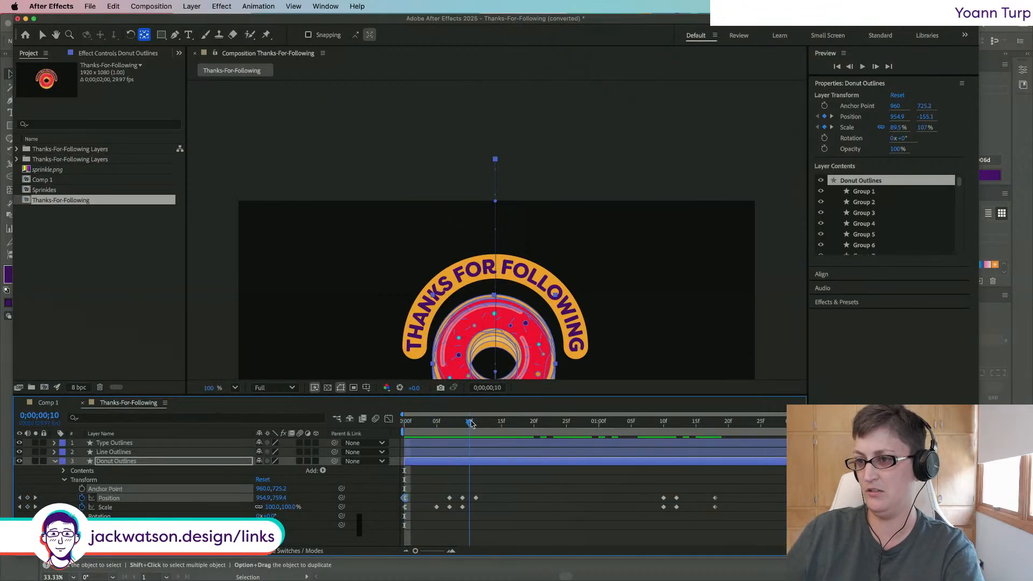
pyautogui.press('space')
pyautogui.press('super+z')
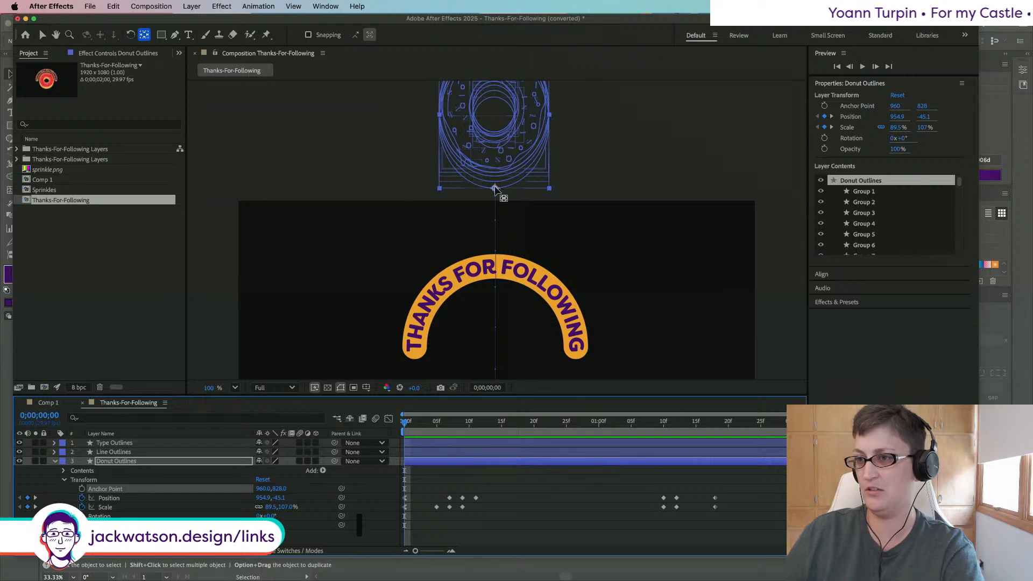
# Step: Move the Donut Outlines anchor point to about 960, 762.6 at the first frame, check frame 10, and play the animation
pyautogui.moveTo(495, 188); pyautogui.dragTo(496, 176)
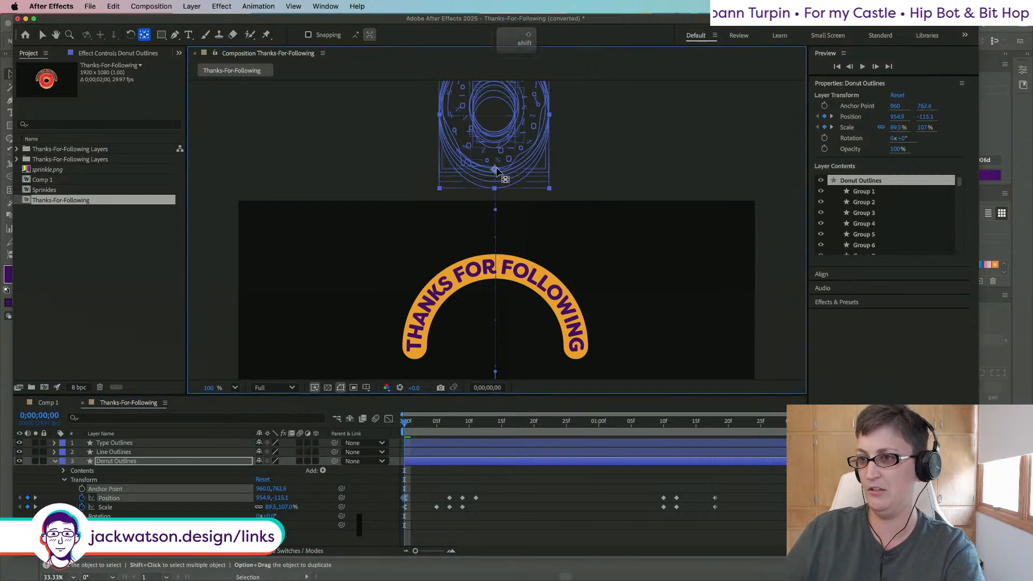
pyautogui.moveTo(405, 425); pyautogui.dragTo(468, 424)
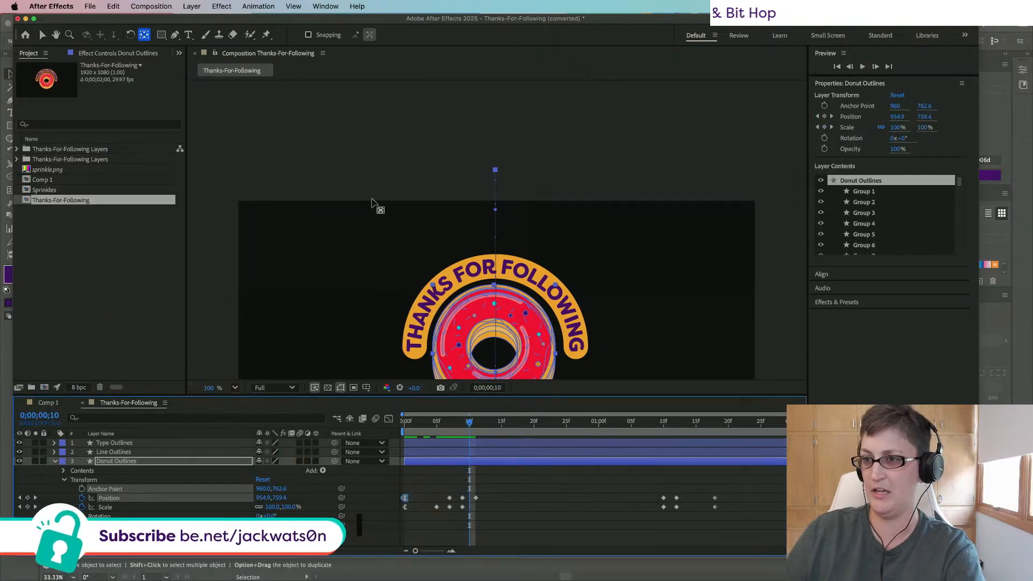
pyautogui.scroll(-3, 350, 143)
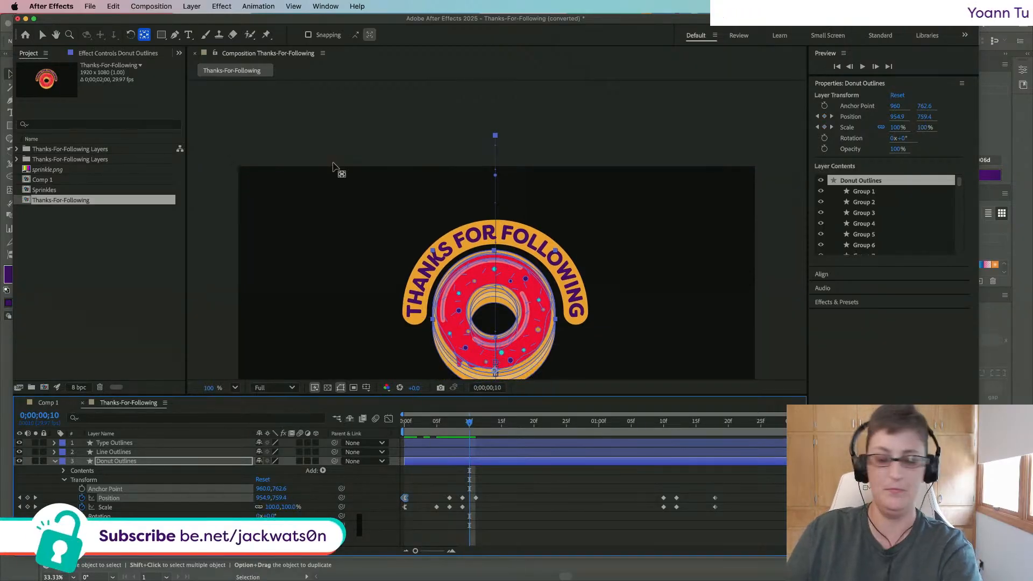
pyautogui.scroll(-5, 338, 168)
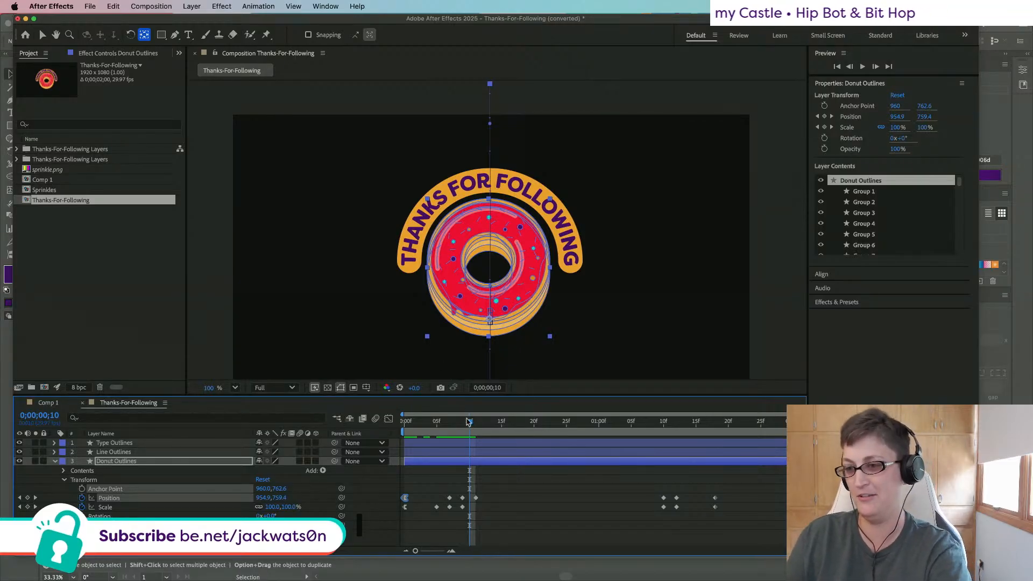
pyautogui.moveTo(468, 422); pyautogui.dragTo(405, 422)
pyautogui.press('space')
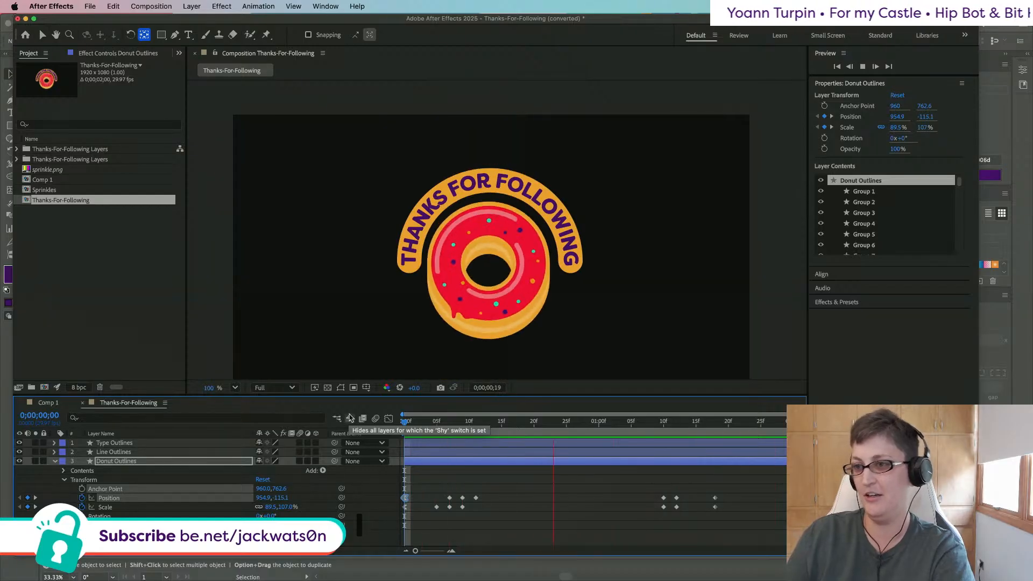
pyautogui.press('space')
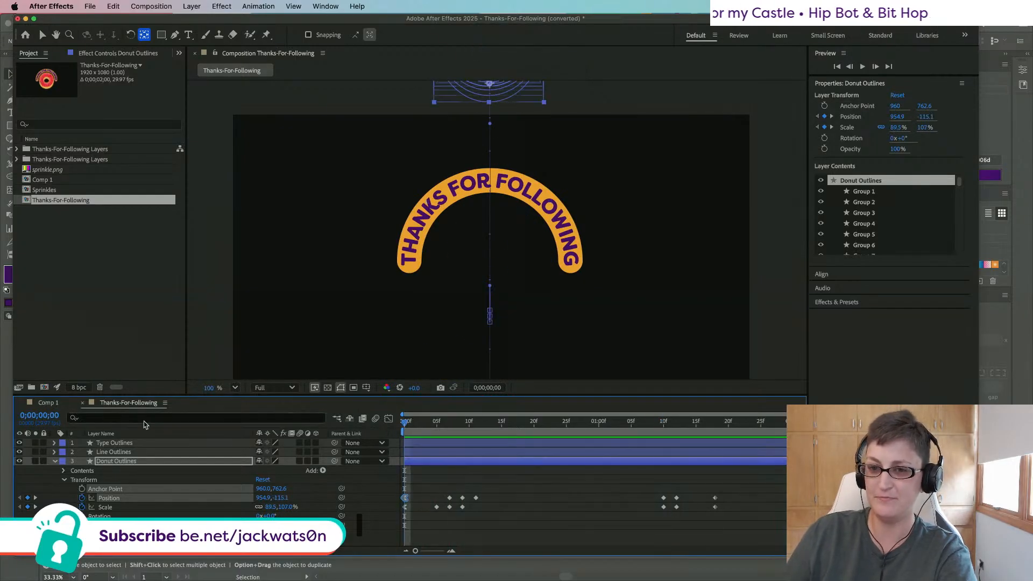
# Step: Scrub through the subscriber alert in Comp 1 to examine how its text moves with the donut, and return to Thanks-For-Following
pyautogui.click(47, 403)
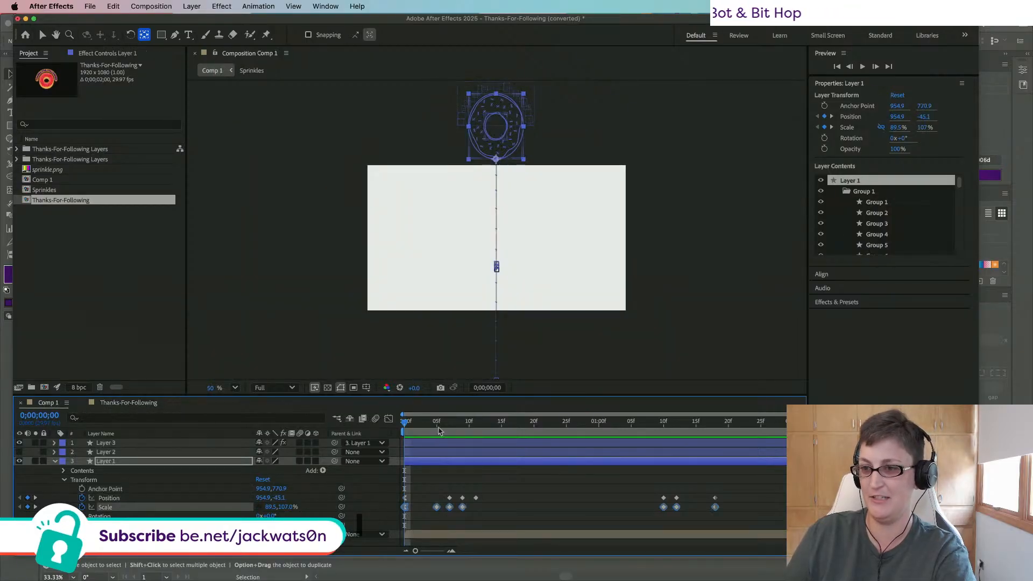
pyautogui.moveTo(404, 426); pyautogui.dragTo(486, 427)
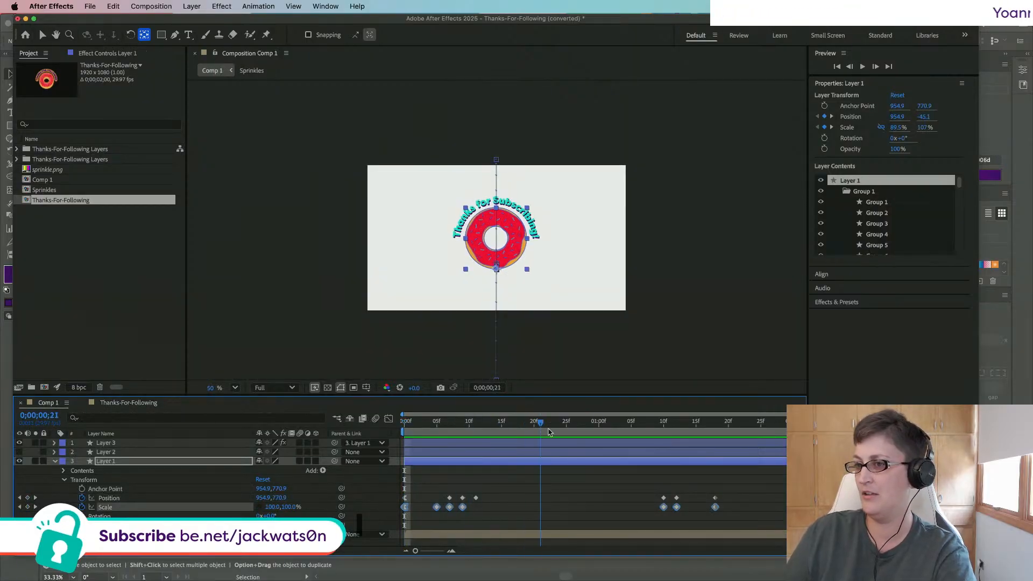
pyautogui.click(132, 402)
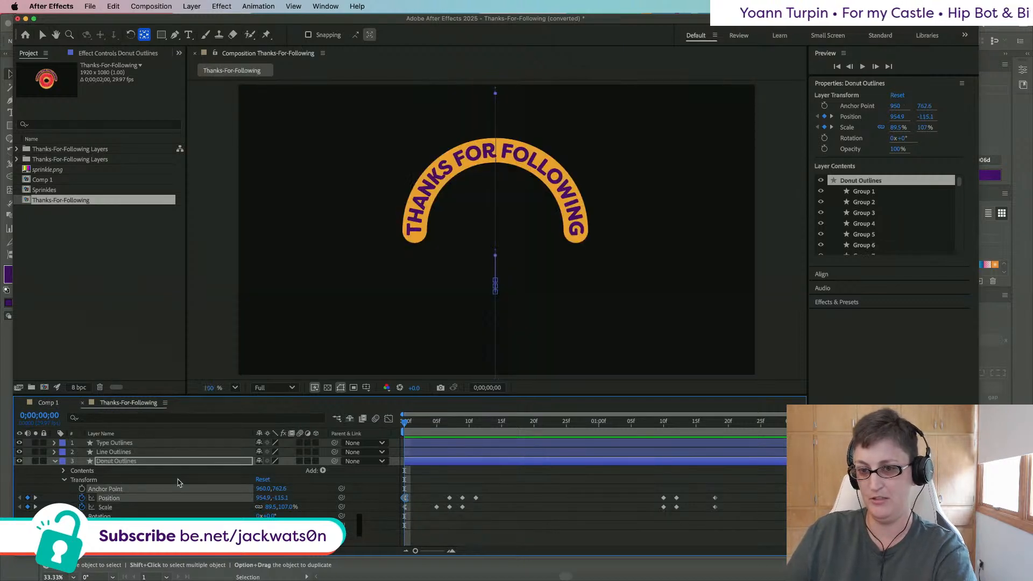
pyautogui.click(29, 403)
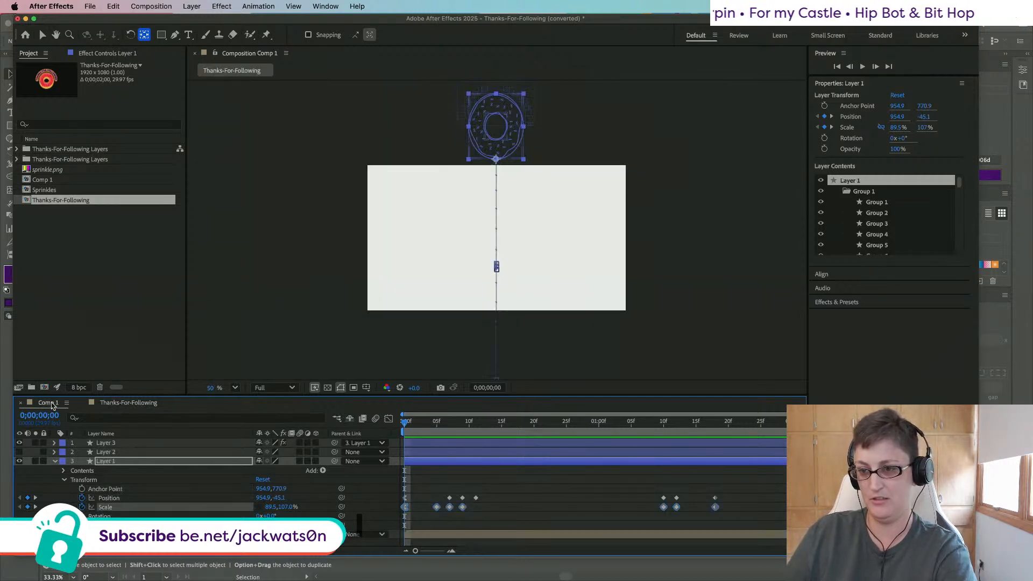
pyautogui.click(129, 403)
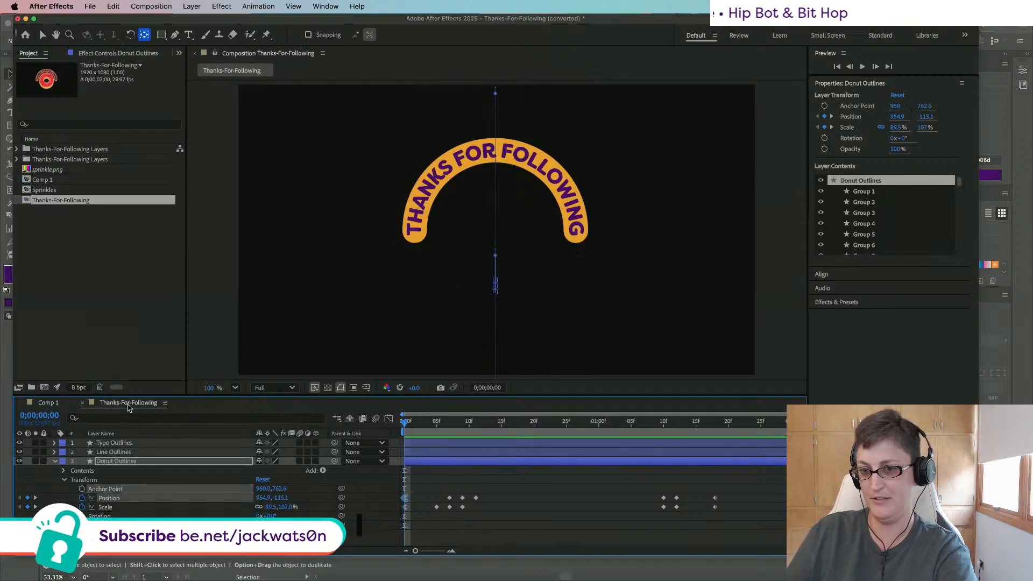
# Step: Try parenting the Line Outlines and Type Outlines layers to Donut Outlines and preview the animation
pyautogui.click(210, 453)
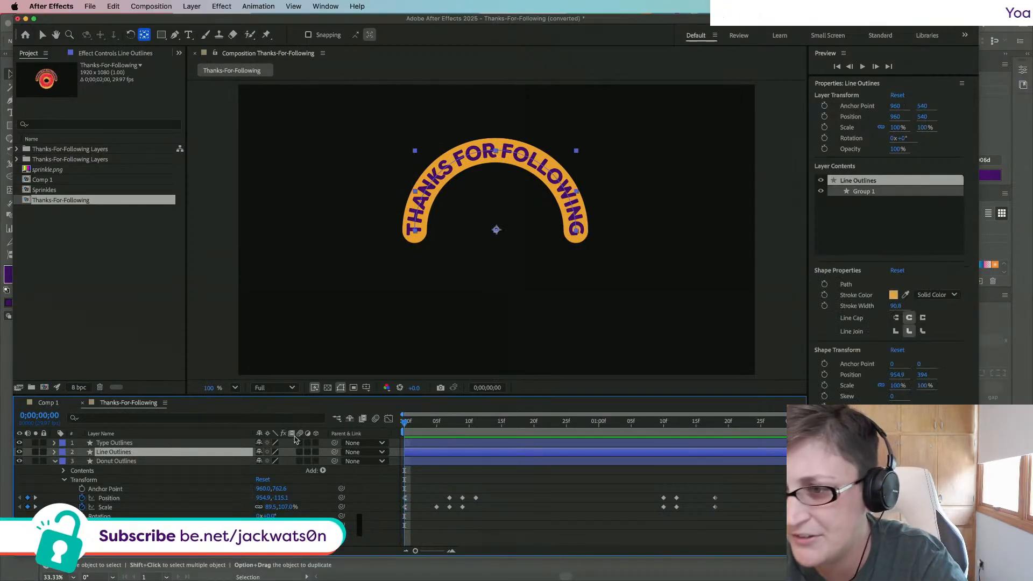
pyautogui.moveTo(335, 455); pyautogui.dragTo(130, 463)
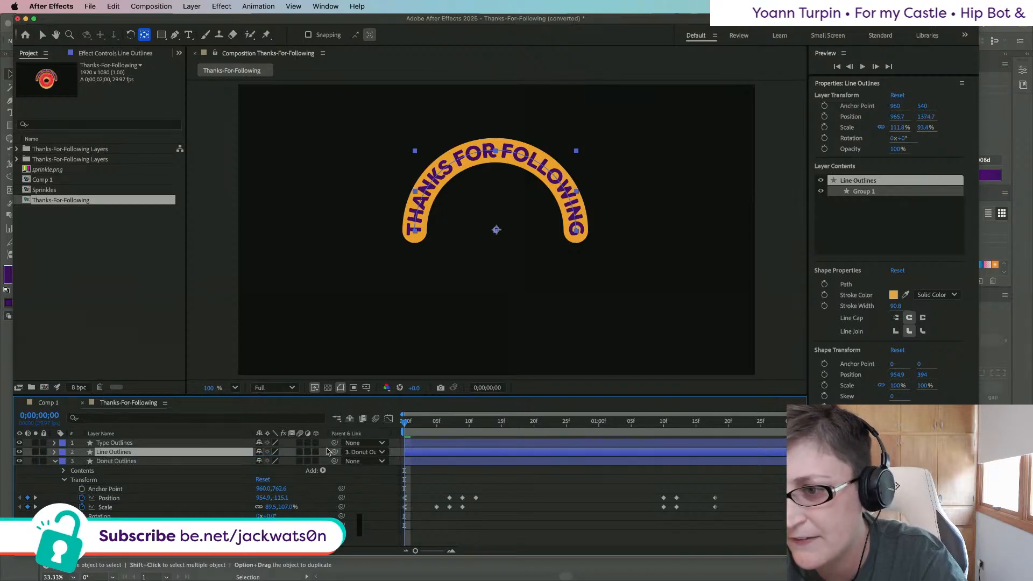
pyautogui.moveTo(334, 442); pyautogui.dragTo(123, 466)
pyautogui.press('space')
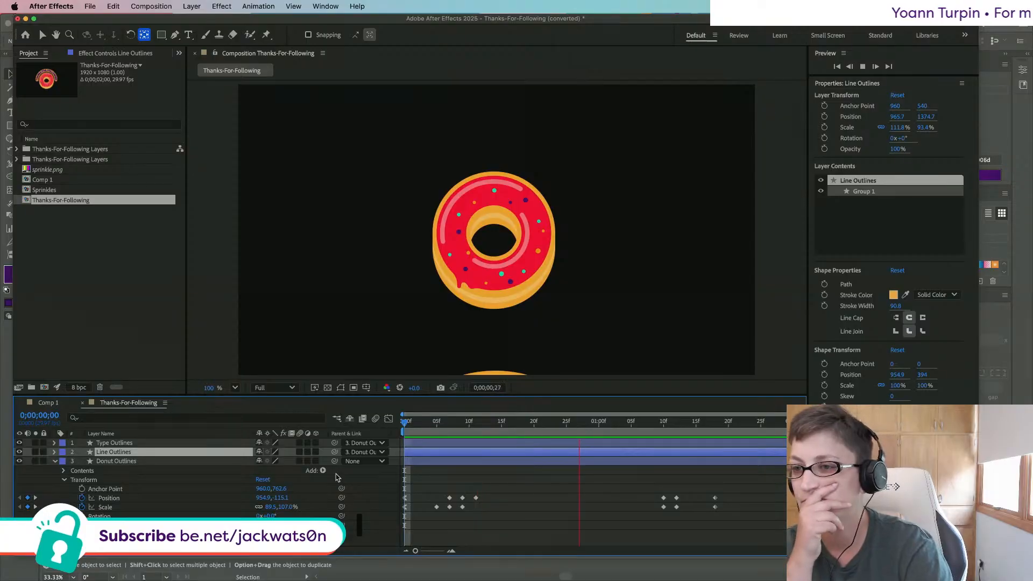
pyautogui.press('space')
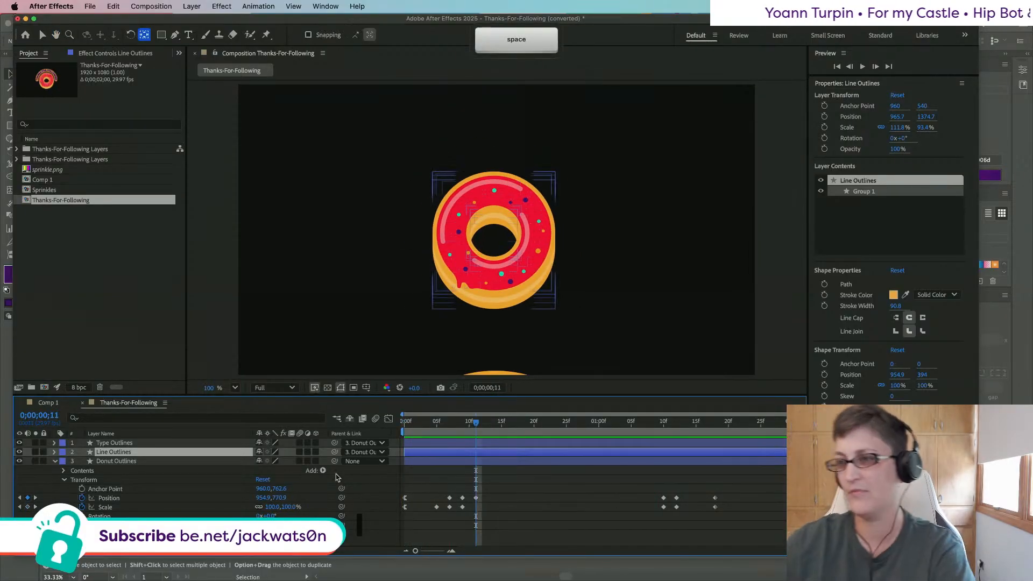
# Step: Try moving the Line Outlines anchor point upward at the first frame, and undo the move together with the Type Outlines parenting
pyautogui.moveTo(476, 426); pyautogui.dragTo(405, 426)
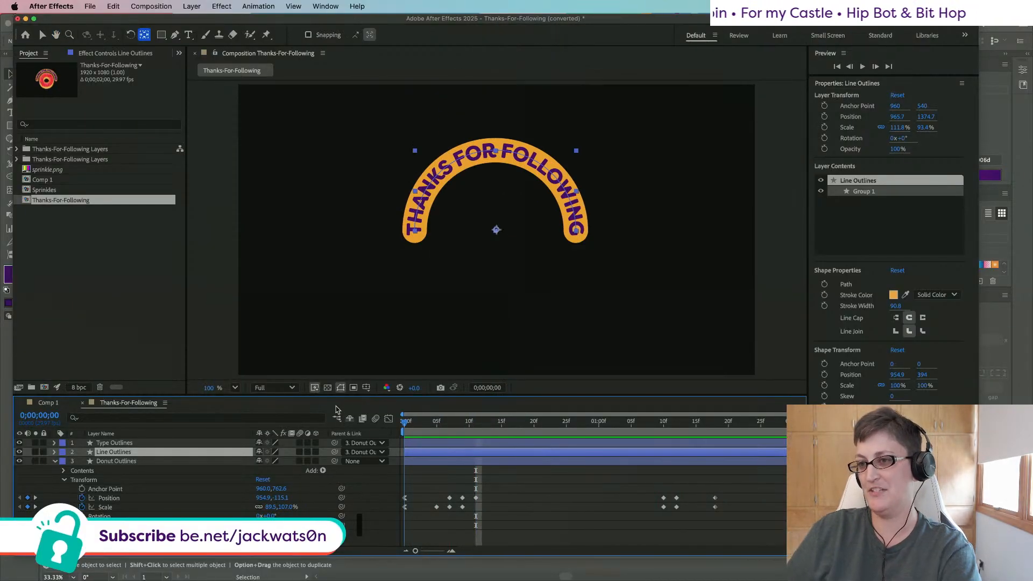
pyautogui.scroll(4, 456, 272)
pyautogui.scroll(1, 455, 271)
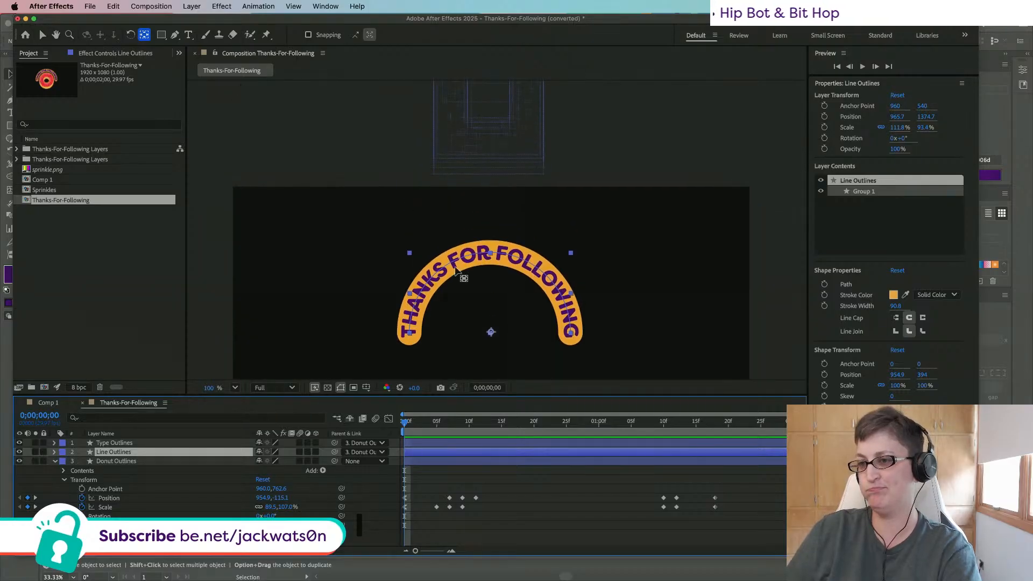
pyautogui.scroll(-2, 456, 272)
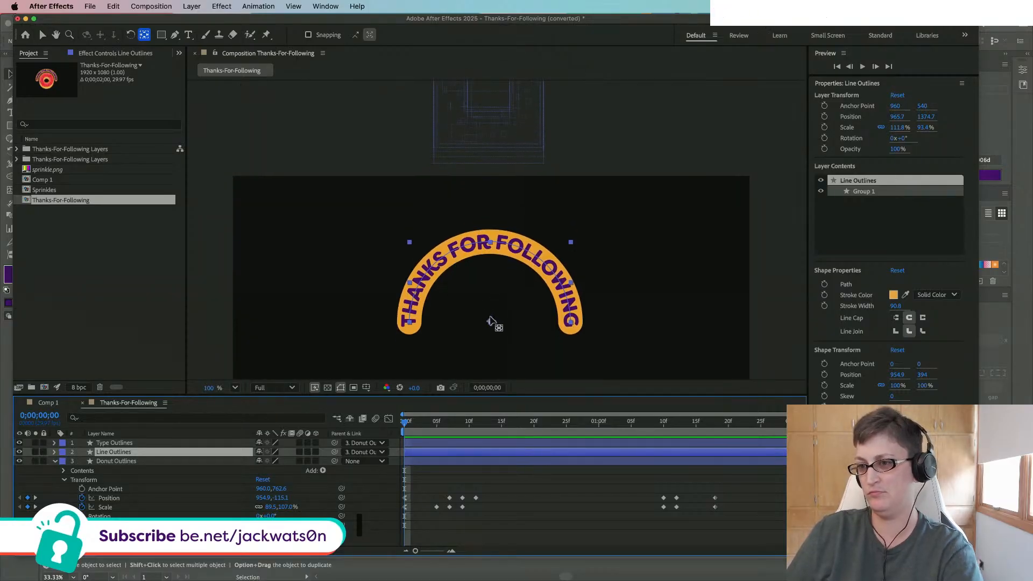
pyautogui.moveTo(490, 322); pyautogui.dragTo(490, 272)
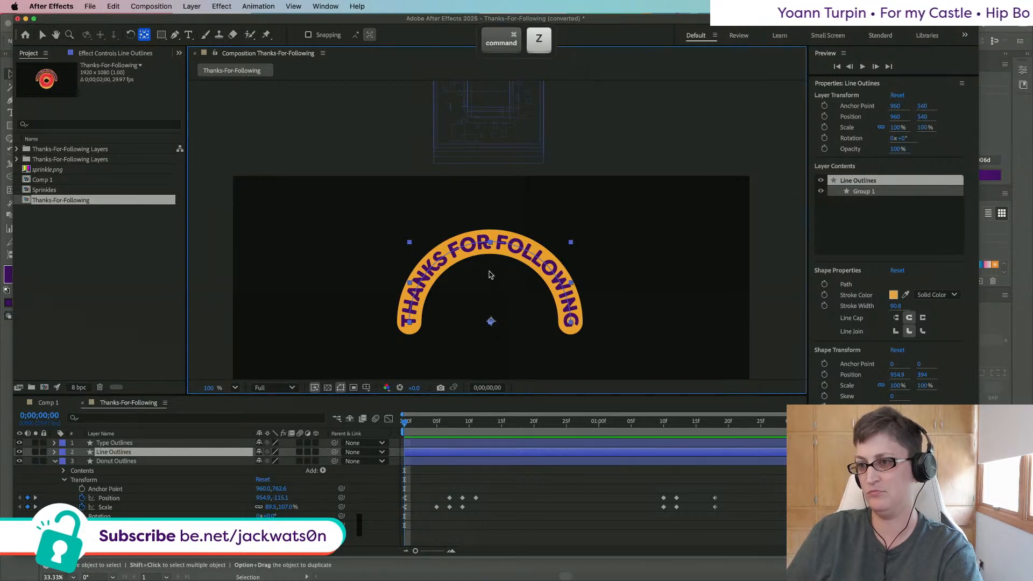
pyautogui.press('super+z')
pyautogui.press('super+z')
pyautogui.press('super+z')
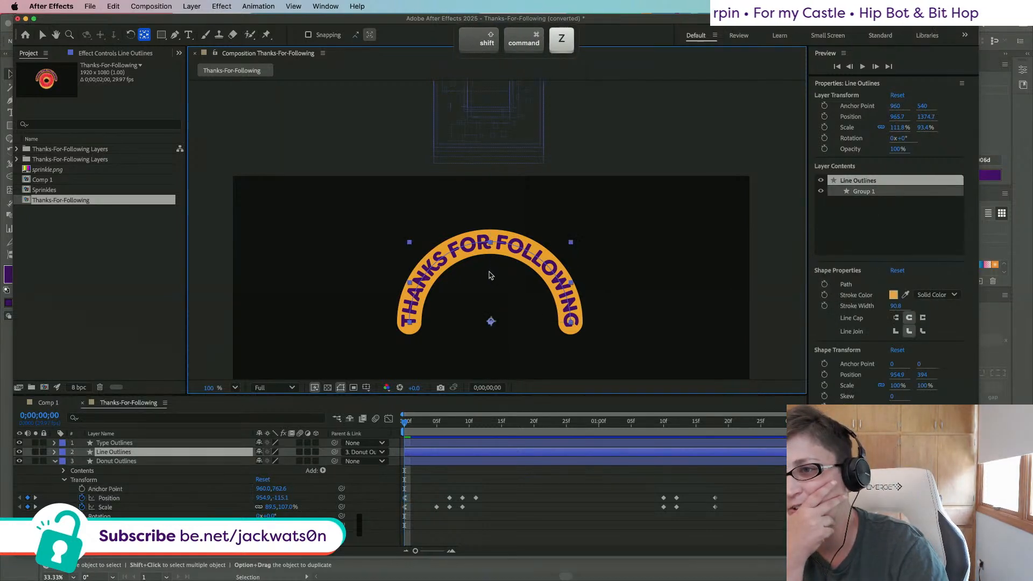
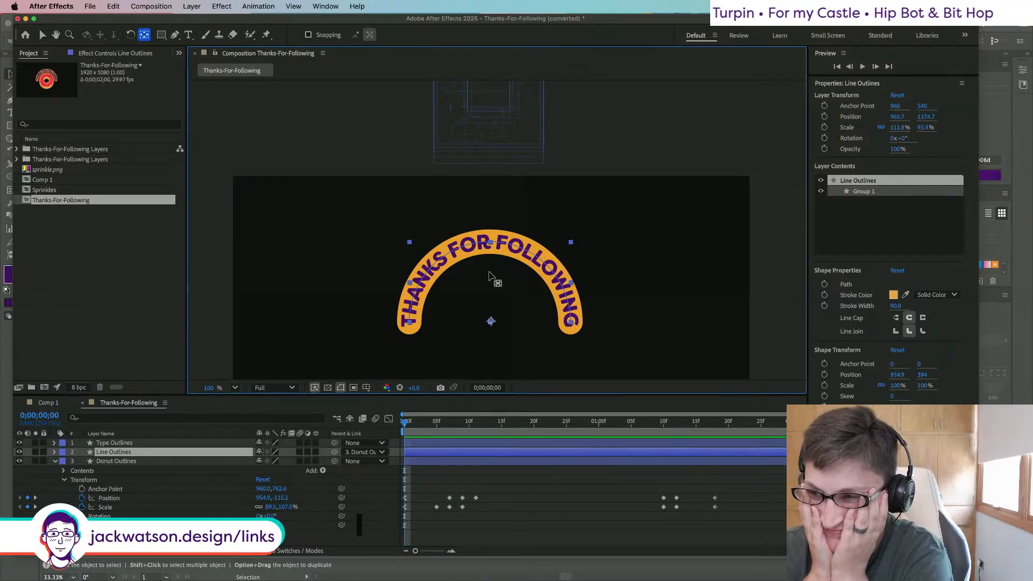
# Step: Detach Line Outlines from Donut Outlines by setting its parent to None
pyautogui.press('super+z')
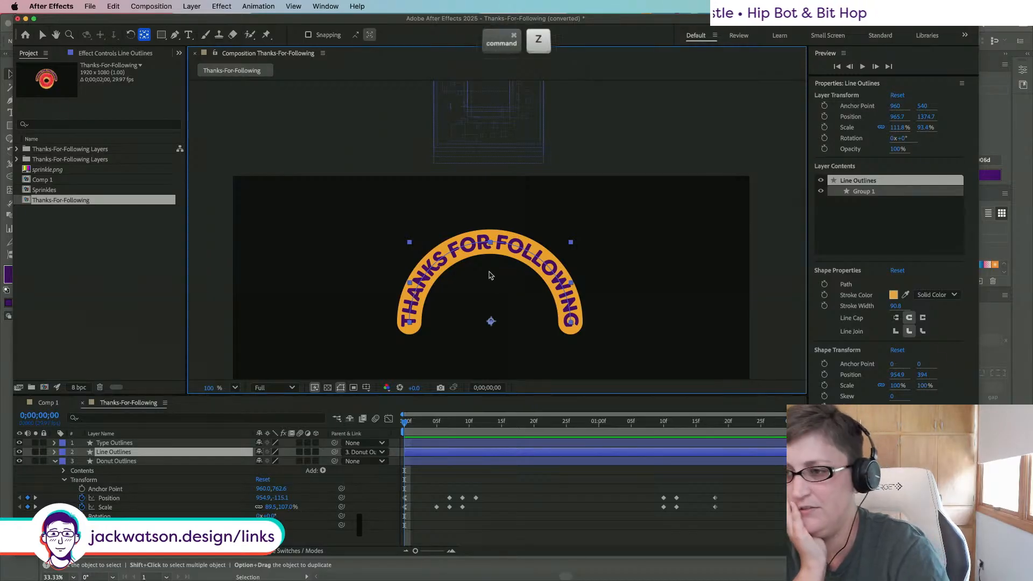
pyautogui.press('super+z')
pyautogui.press('shift+super+z')
pyautogui.press('shift+super+z')
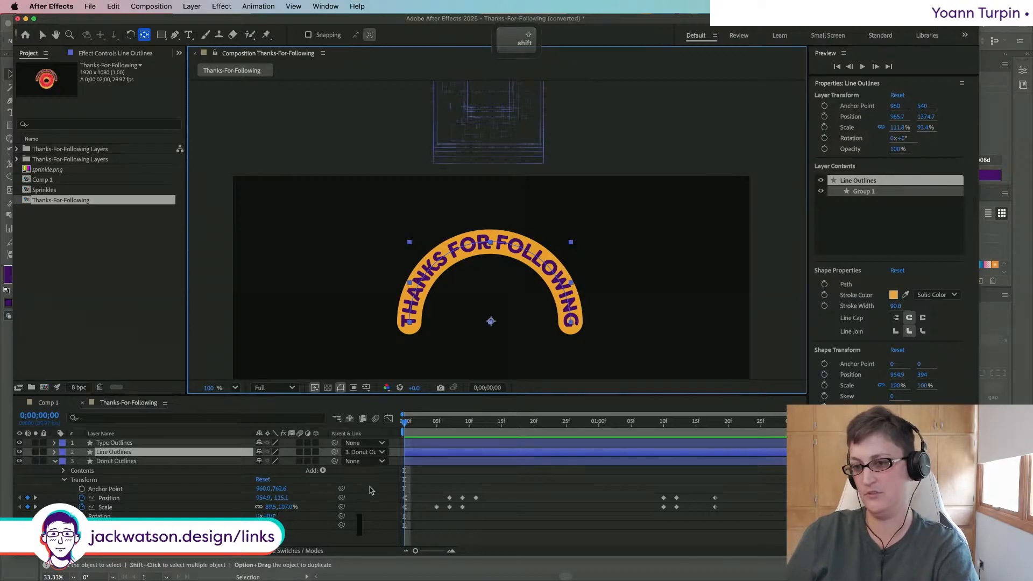
pyautogui.click(371, 452)
pyautogui.click(366, 462)
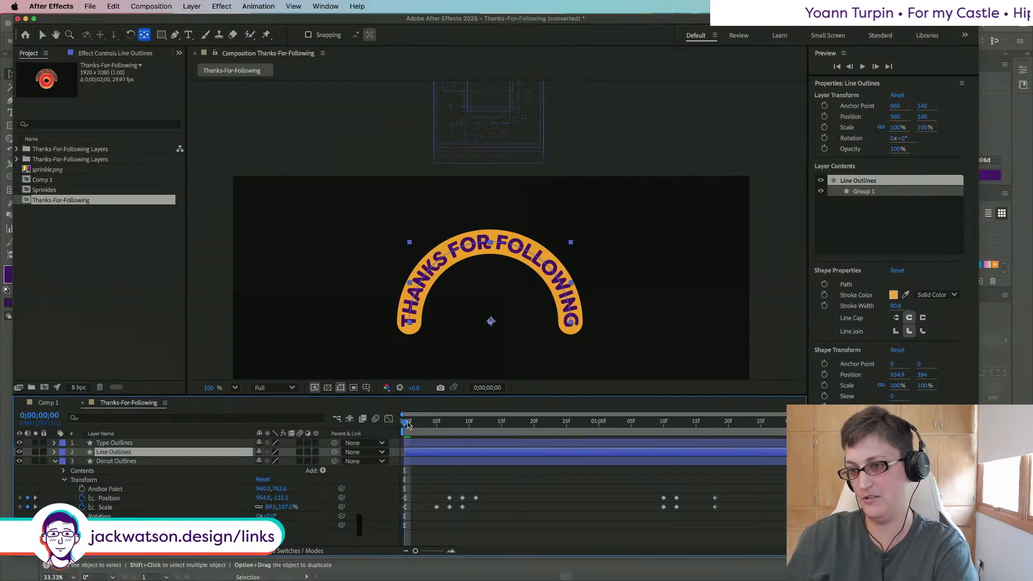
# Step: Preview the composition's opening and scrub to 0;00;00;11 to check the donut against the text arc
pyautogui.press('space')
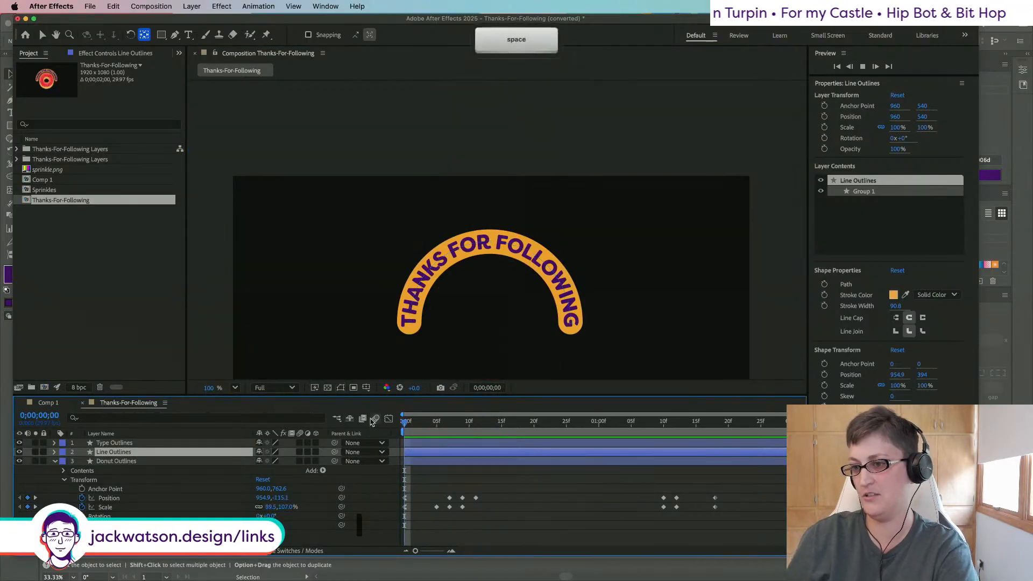
pyautogui.click(455, 423)
pyautogui.moveTo(456, 424); pyautogui.dragTo(479, 430)
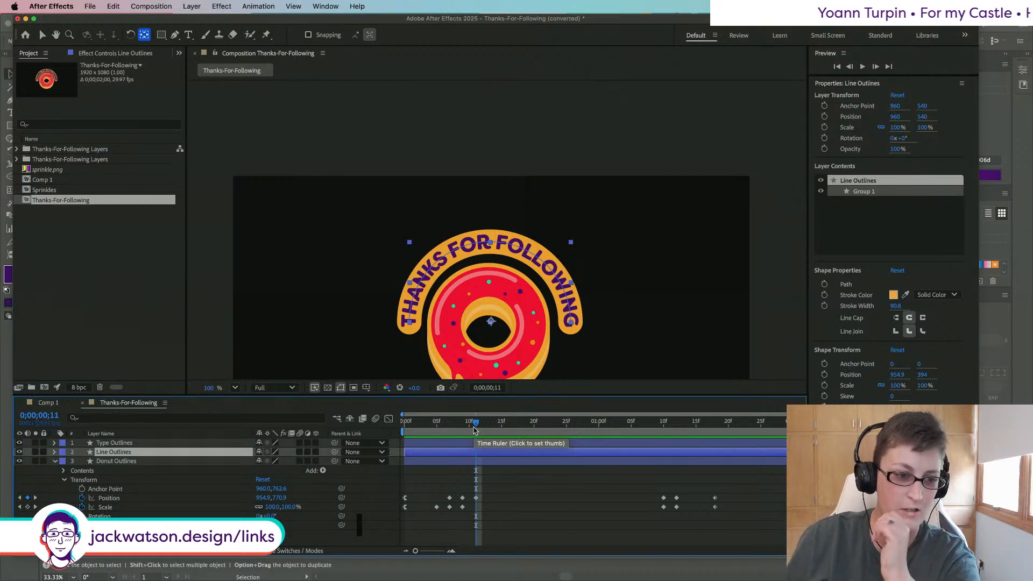
pyautogui.scroll(-5, 428, 319)
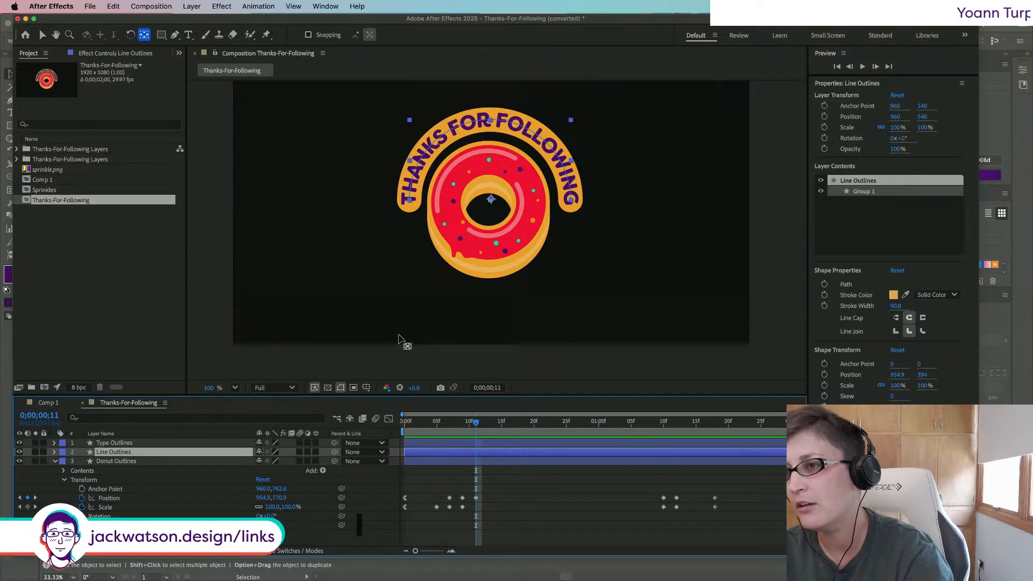
# Step: Try to reposition the Donut Outlines layer's anchor point at 0;00;00;11
pyautogui.moveTo(492, 202); pyautogui.dragTo(490, 201)
pyautogui.press('super+z')
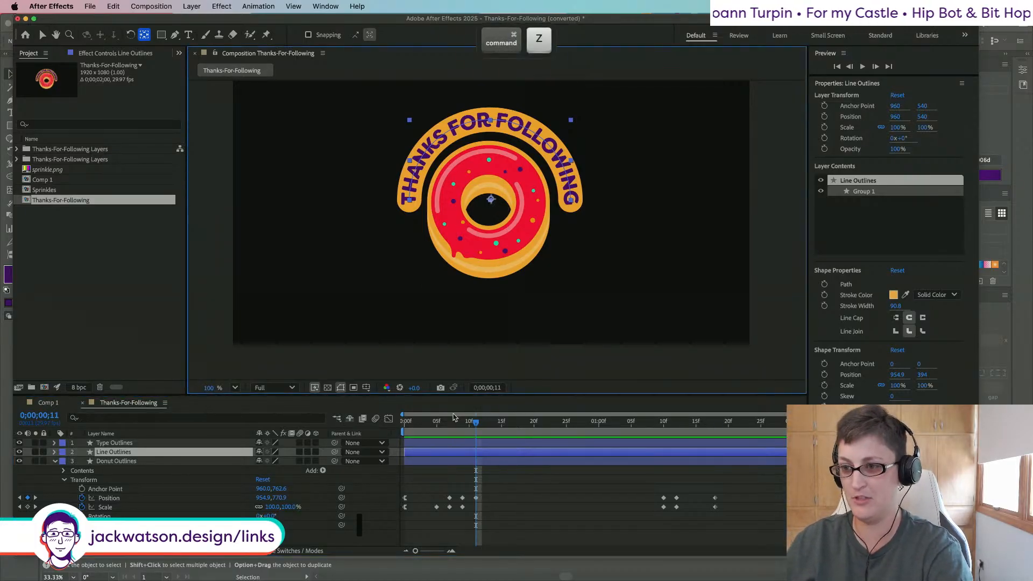
pyautogui.click(452, 463)
pyautogui.click(452, 462)
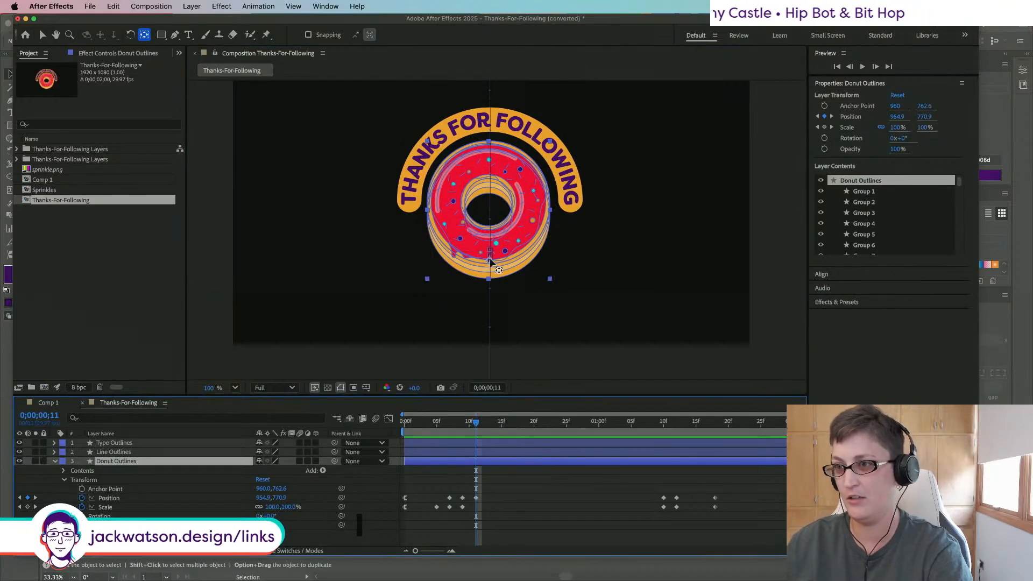
pyautogui.moveTo(490, 262); pyautogui.dragTo(500, 263)
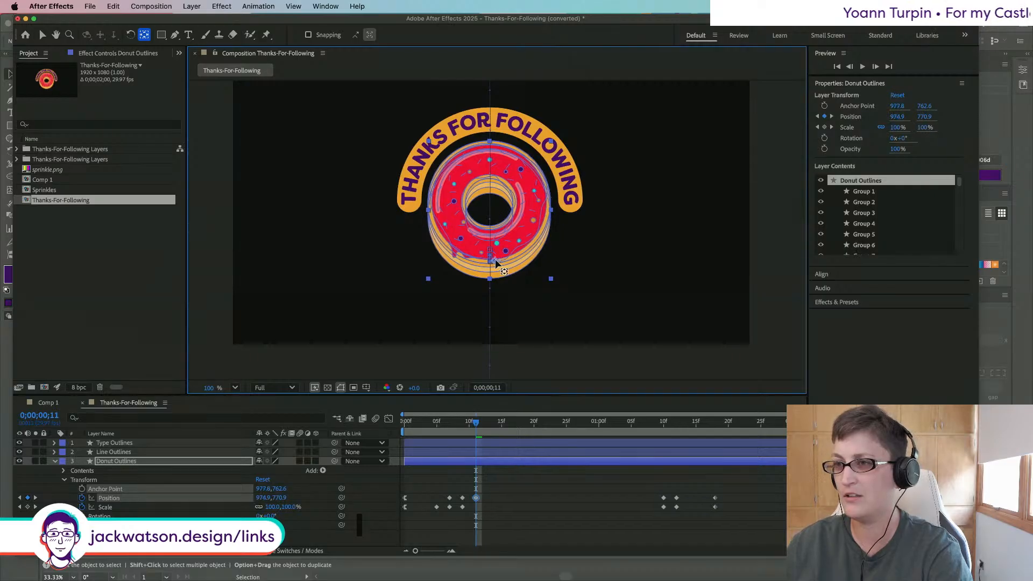
pyautogui.moveTo(496, 262); pyautogui.dragTo(499, 276)
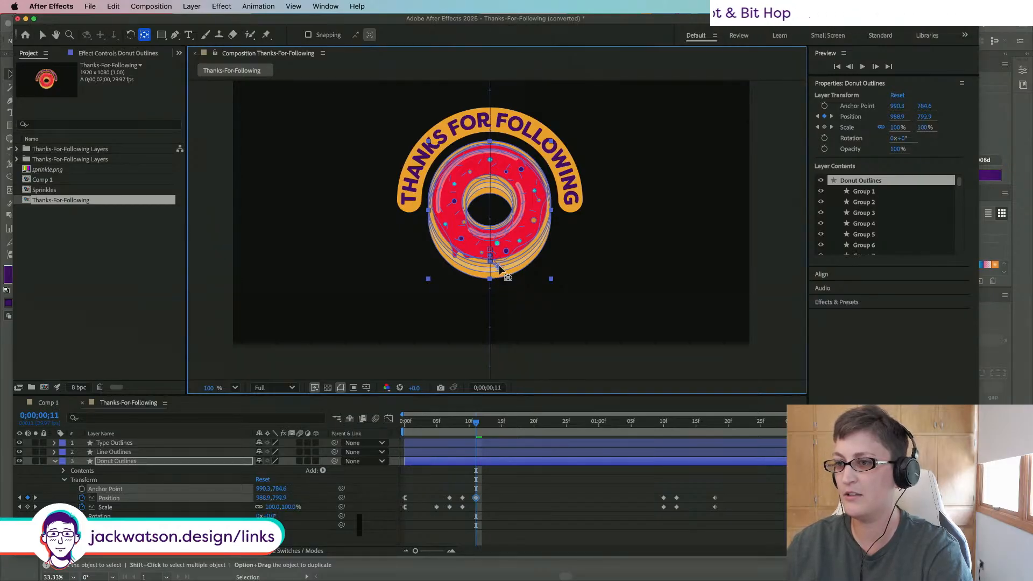
pyautogui.hotkey('ctrl', 'z')
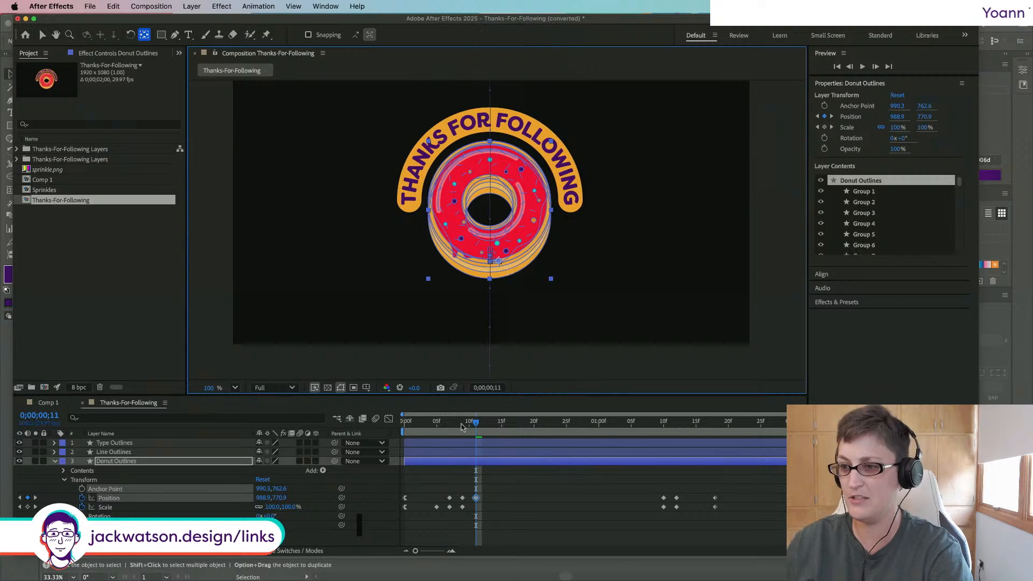
# Step: Undo the anchor point moves and the last parenting change on the Line Outlines layer
pyautogui.moveTo(479, 426); pyautogui.dragTo(438, 425)
pyautogui.press('super+z')
pyautogui.press('super+z')
pyautogui.press('super+z')
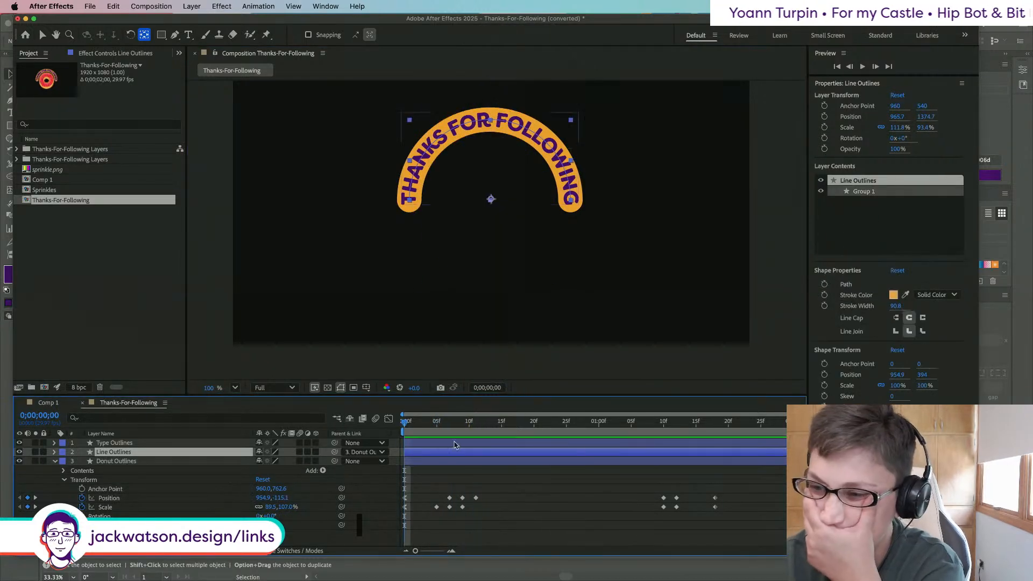
# Step: Try to set the Line Outlines layer's parent to None at 0;00;00;07 and preview the animation
pyautogui.moveTo(406, 427); pyautogui.dragTo(450, 427)
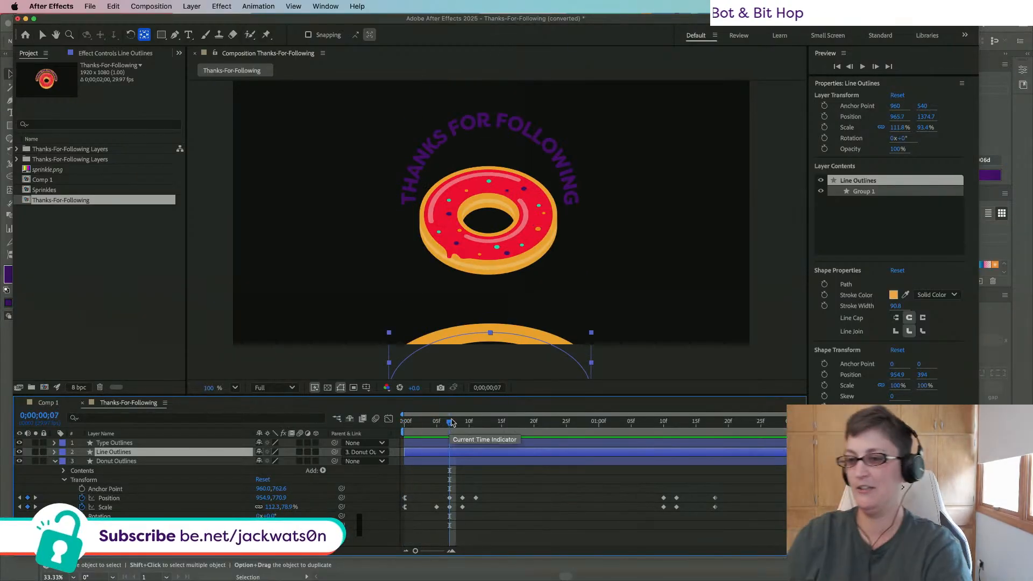
pyautogui.click(363, 453)
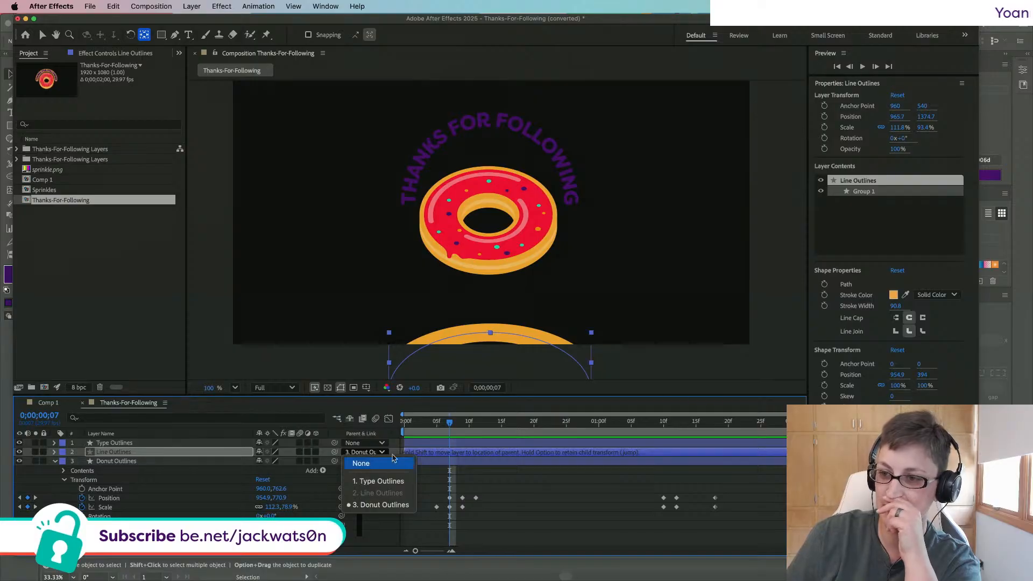
pyautogui.click(358, 429)
pyautogui.press('Home')
pyautogui.press('space')
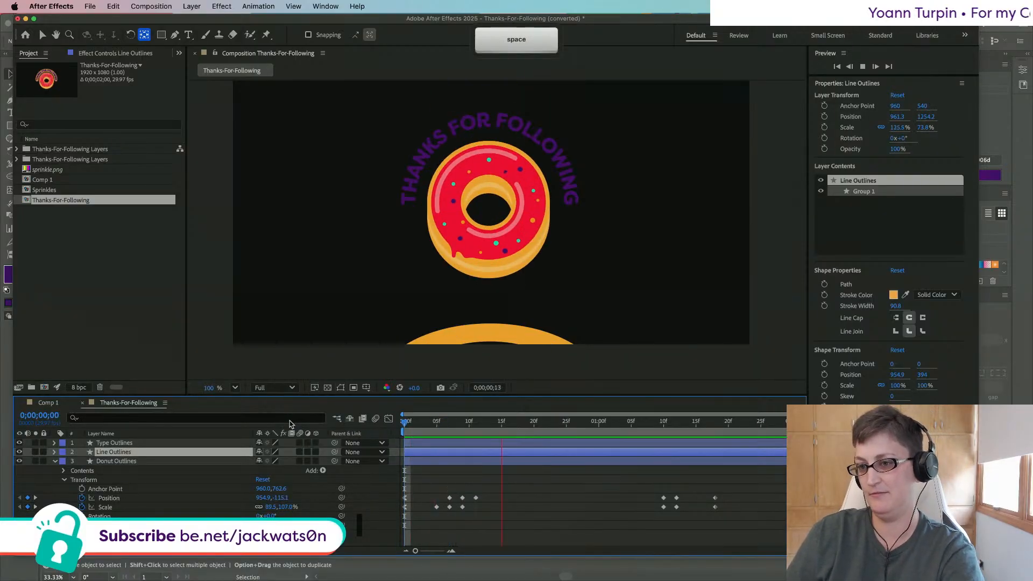
pyautogui.press('cmd+z')
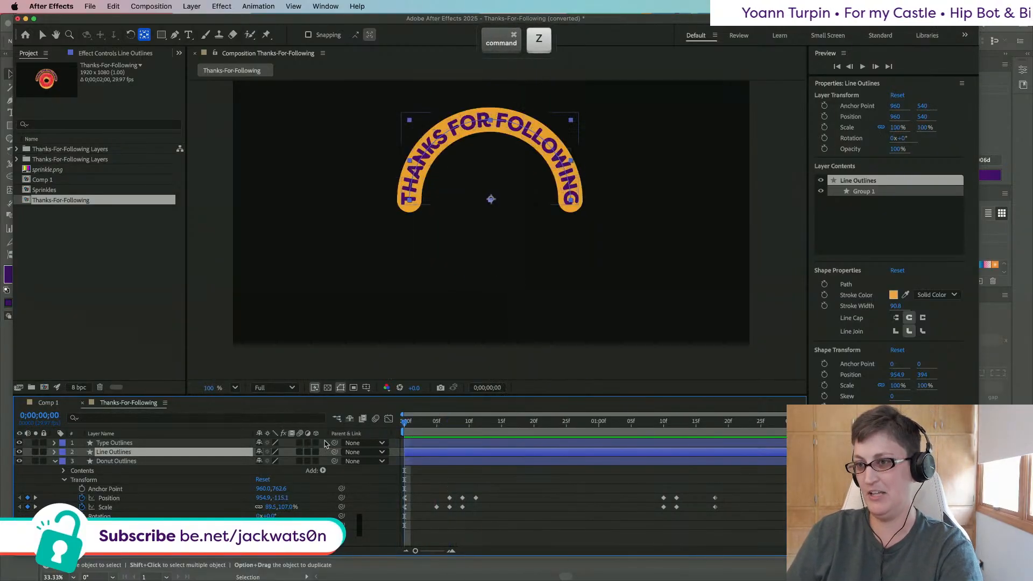
# Step: Play the composition preview and return to the first frame
pyautogui.press('space')
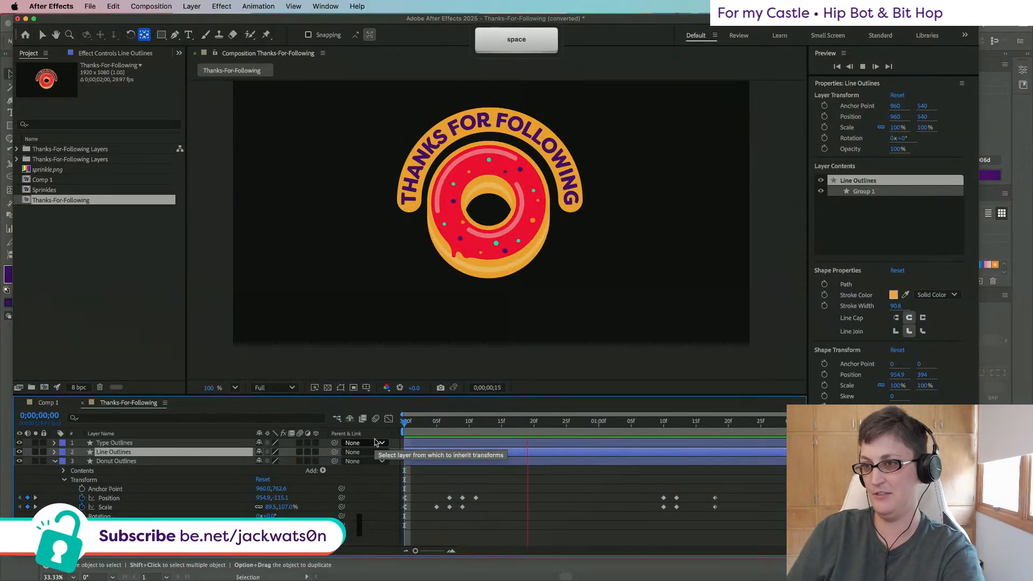
pyautogui.press('space')
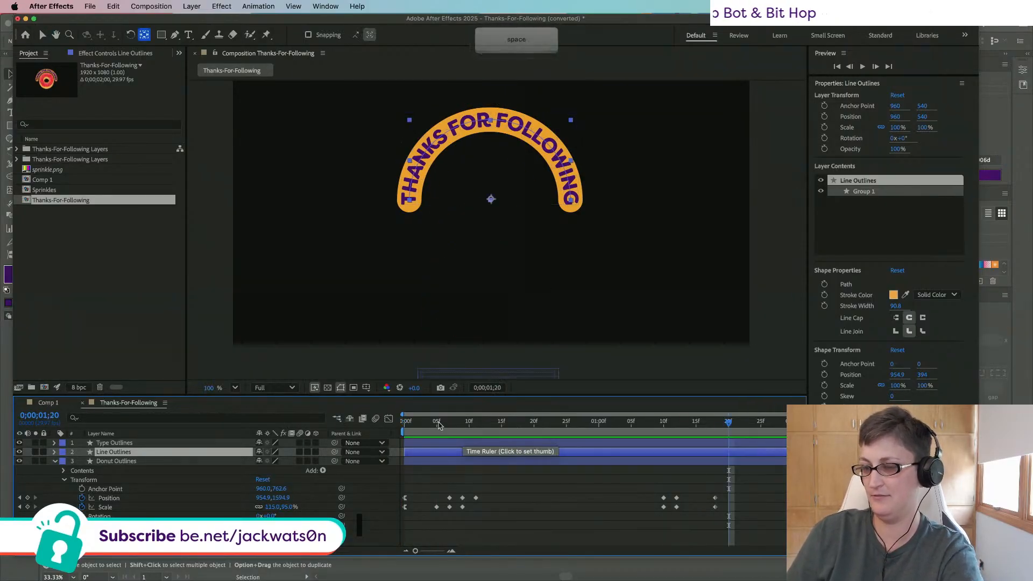
pyautogui.press('Home')
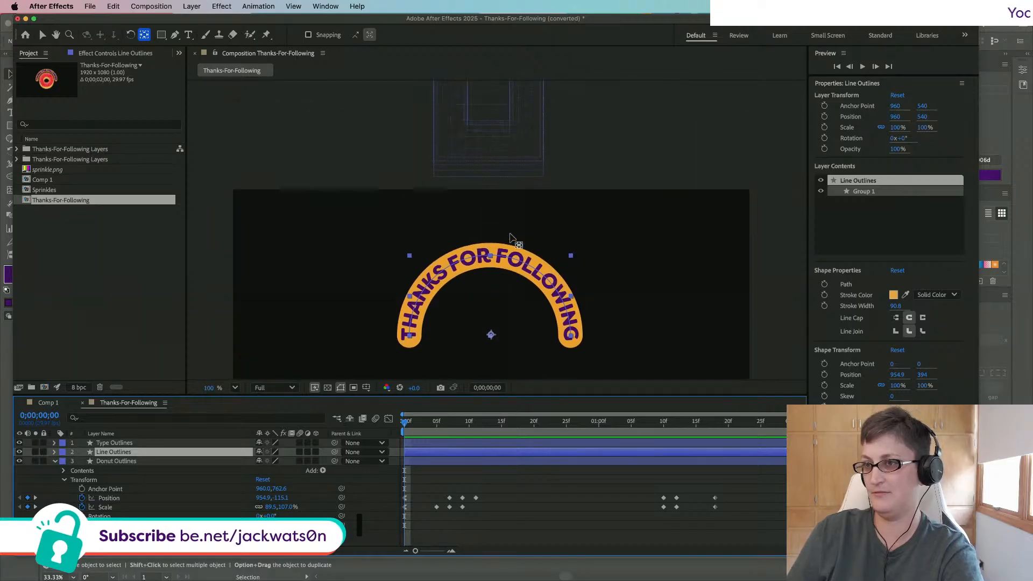
# Step: Try to move the anchor point of the Donut Outlines layer with the playhead at 0;00;00;11
pyautogui.click(418, 462)
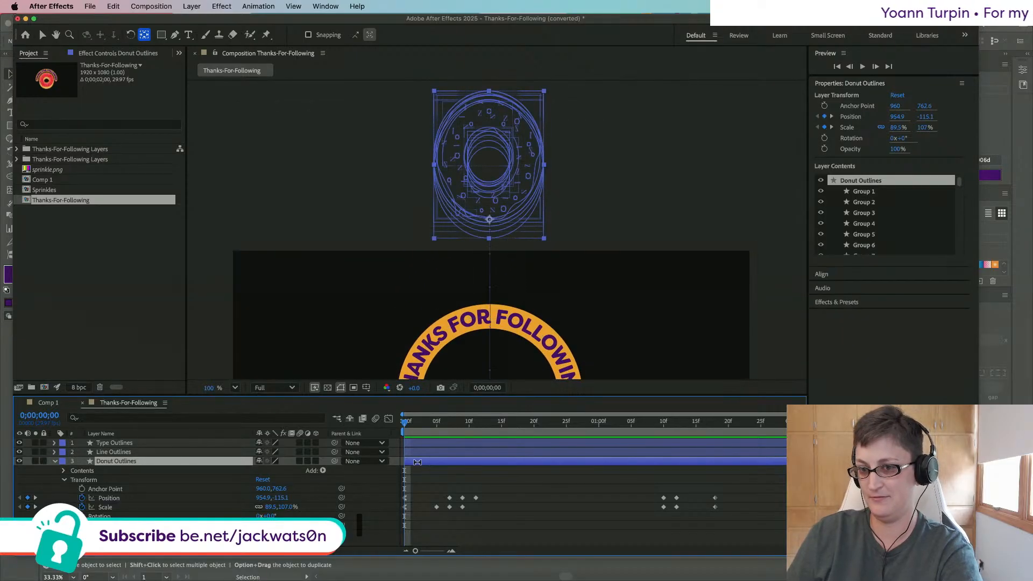
pyautogui.scroll(-3, 465, 304)
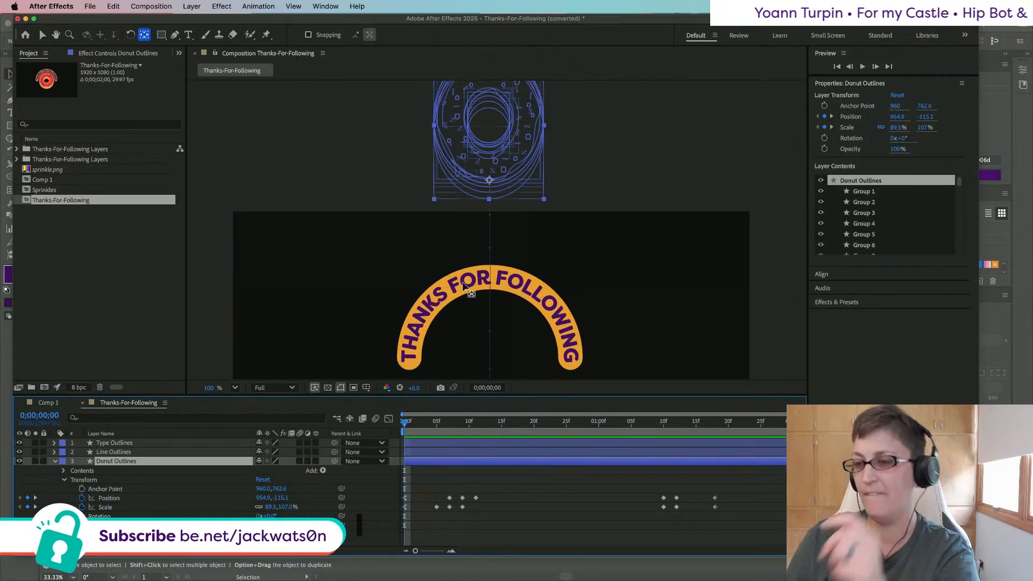
pyautogui.moveTo(427, 420); pyautogui.dragTo(476, 421)
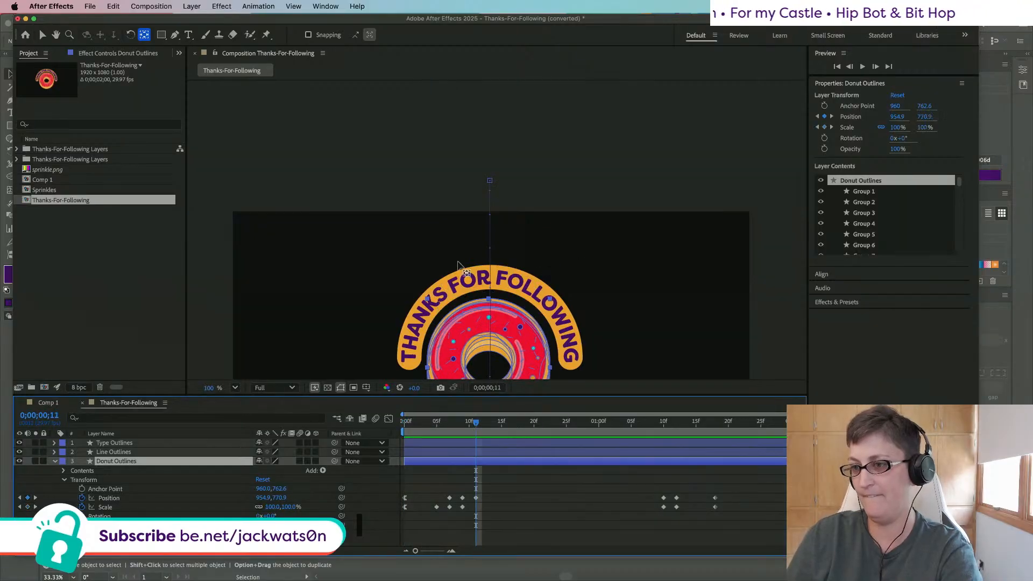
pyautogui.scroll(-2, 457, 266)
pyautogui.scroll(-4, 482, 368)
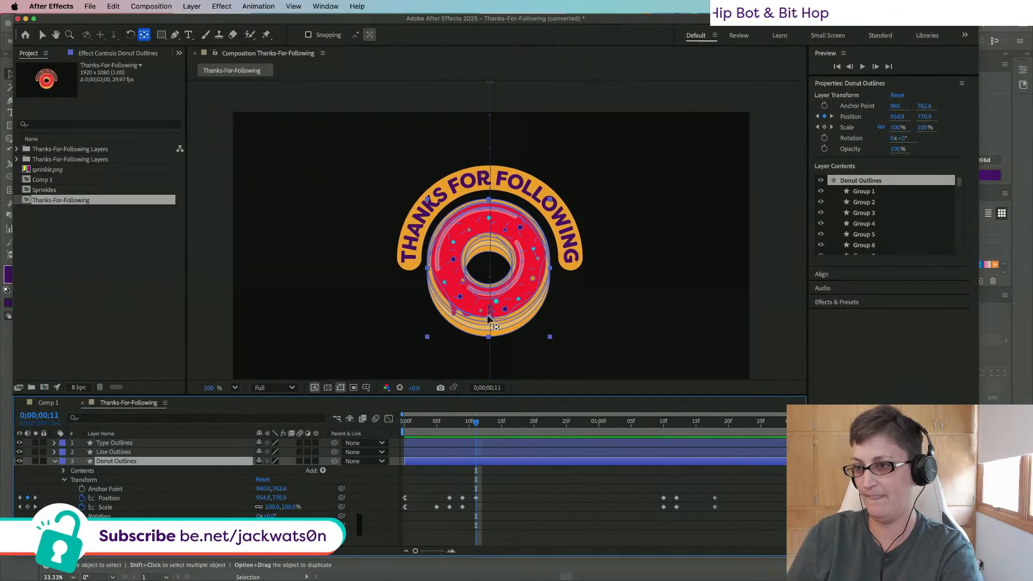
pyautogui.click(488, 319)
# Step: Undo the Donut Outlines anchor point changes until the anchor sits at the donut's bottom edge
pyautogui.press('super+z')
pyautogui.press('super+z')
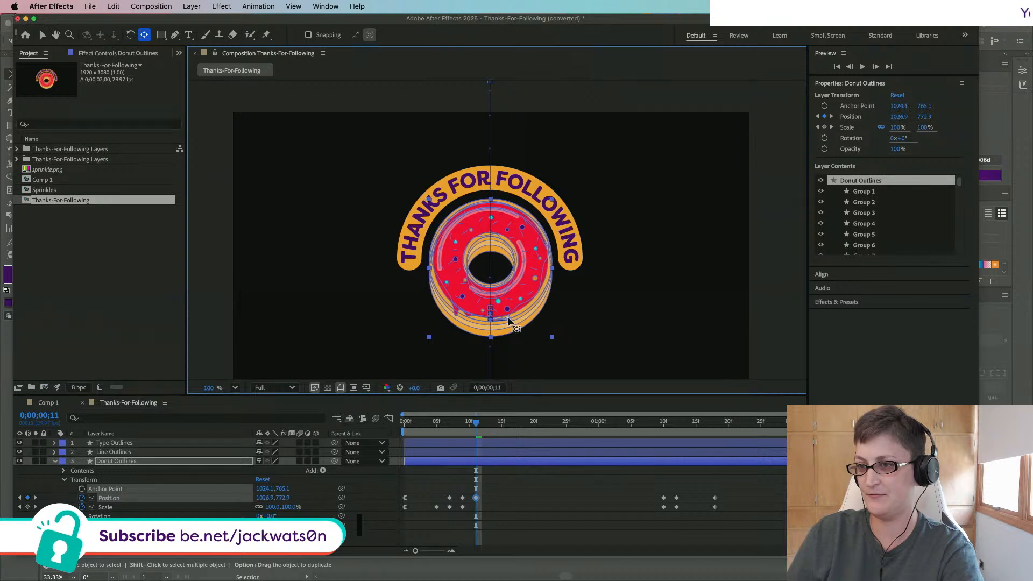
pyautogui.press('super+z')
pyautogui.press('super+z')
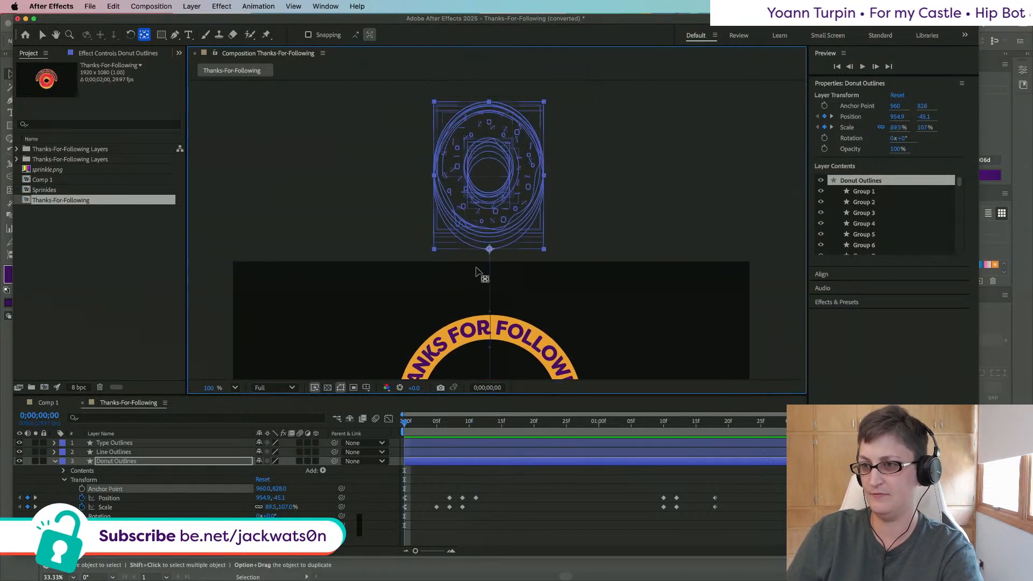
# Step: Try to shift the Donut Outlines anchor point horizontally to 946.6 at the first frame and check 0;00;00;07
pyautogui.moveTo(490, 250); pyautogui.dragTo(487, 250)
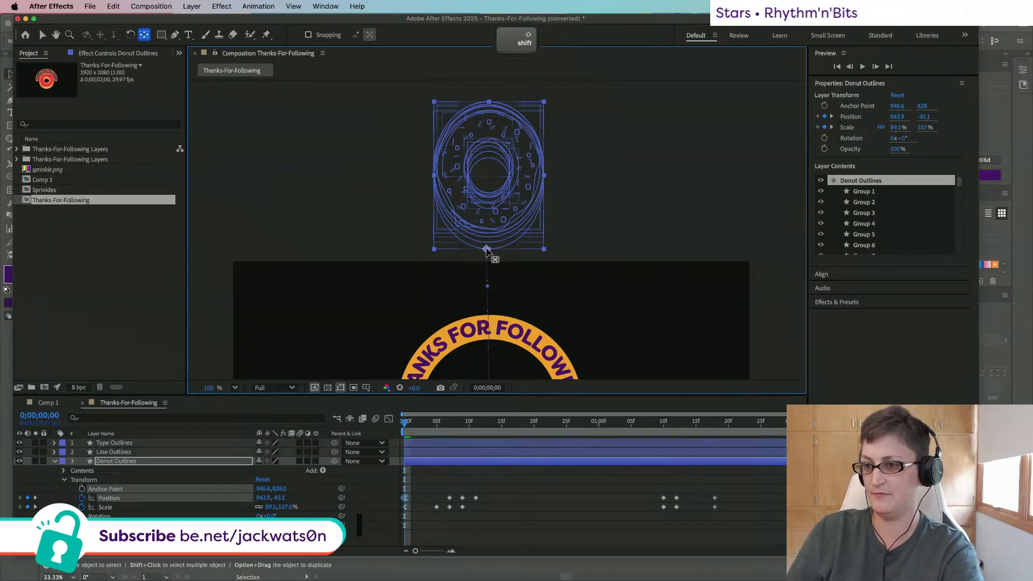
pyautogui.moveTo(406, 422); pyautogui.dragTo(451, 424)
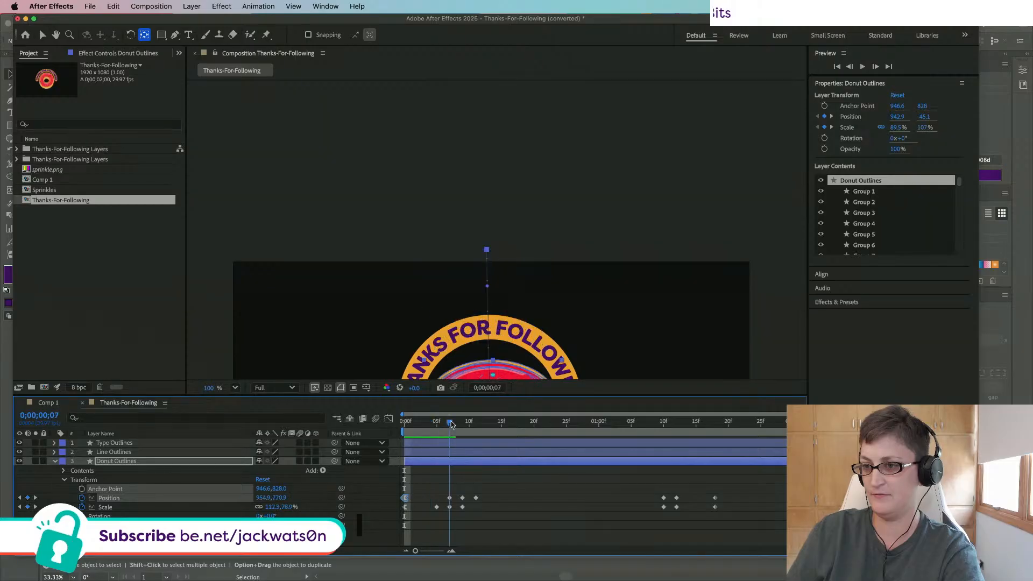
pyautogui.scroll(-3, 434, 279)
# Step: Undo the horizontal anchor shift and the scale keyframes on Donut Outlines, and scrub through the opening frames
pyautogui.hotkey('ctrl', 'z')
pyautogui.press('super+z')
pyautogui.press('super+z')
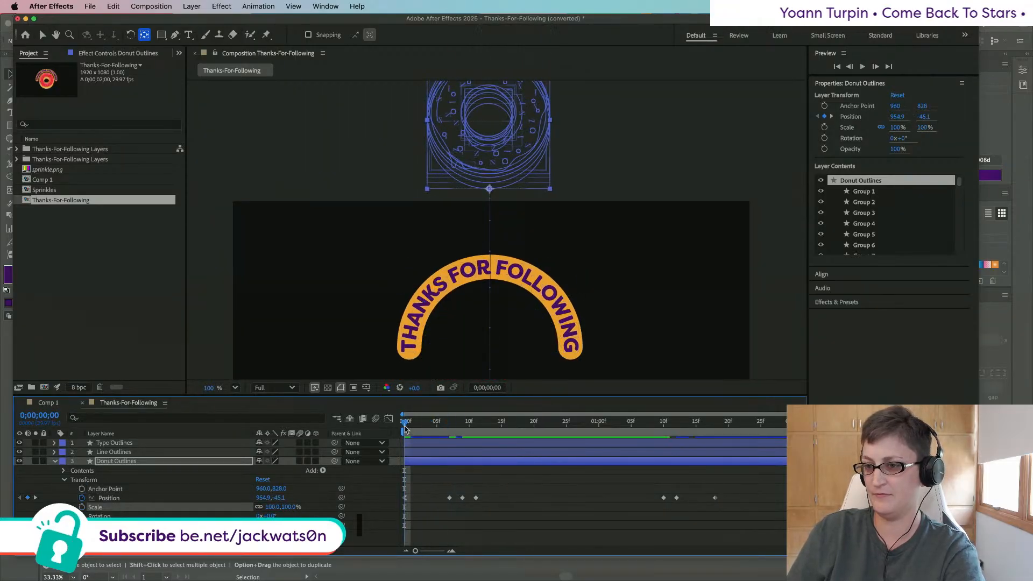
pyautogui.moveTo(404, 428); pyautogui.dragTo(495, 433)
pyautogui.scroll(-3, 314, 204)
# Step: Undo the Donut Outlines position keyframes and restore them with a redo
pyautogui.press('super+z')
pyautogui.scroll(-3, 315, 204)
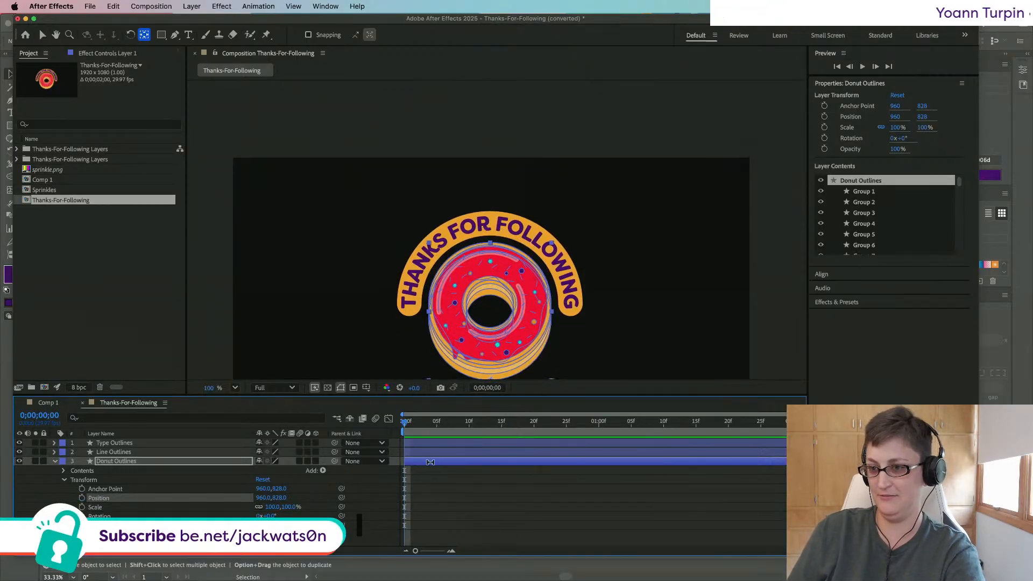
pyautogui.press('super+shift+z')
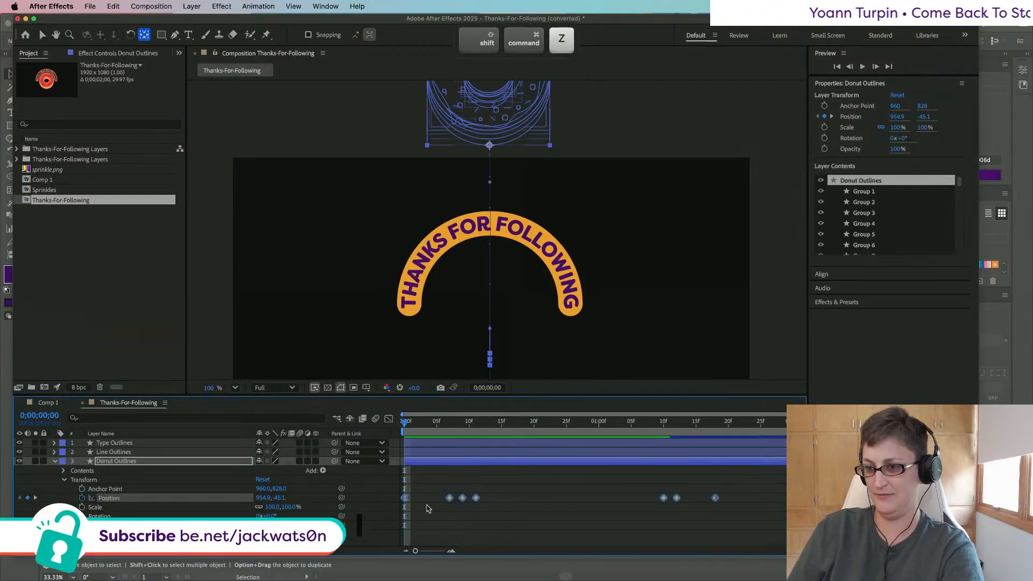
pyautogui.moveTo(405, 425)
pyautogui.mouseDown()
pyautogui.moveTo(489, 425)
pyautogui.moveTo(406, 425)
pyautogui.mouseUp()
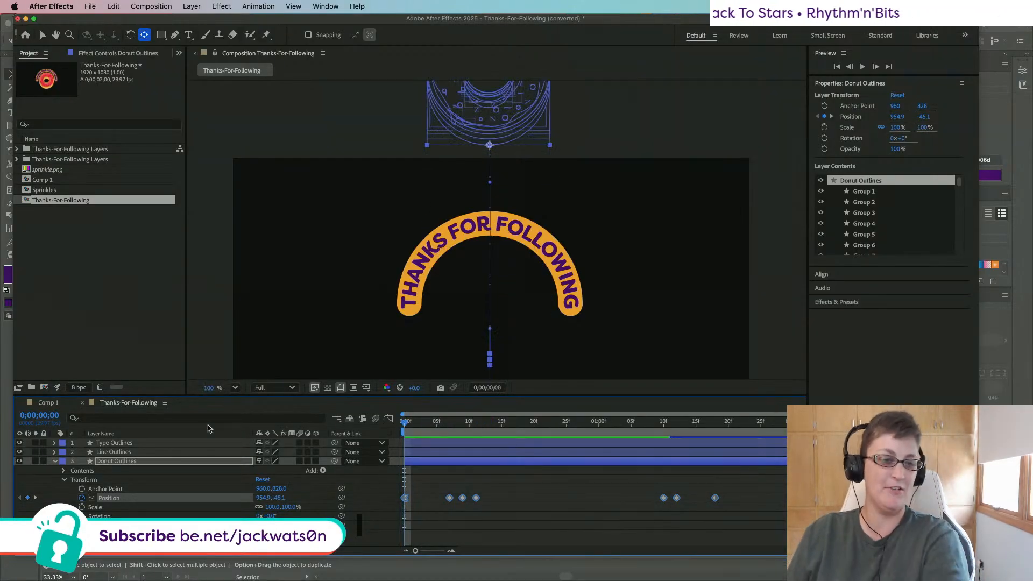
pyautogui.scroll(1, 608, 160)
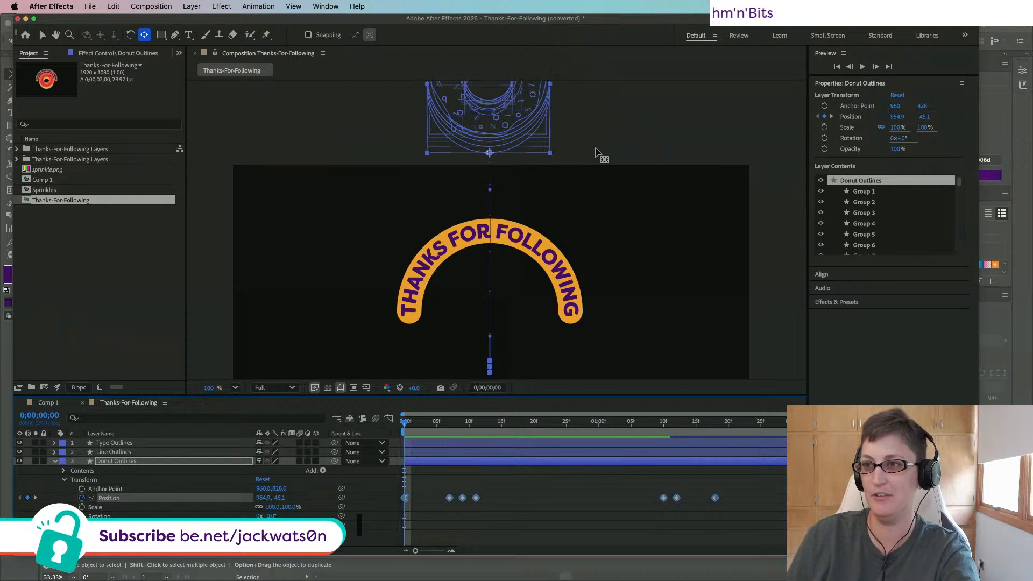
pyautogui.scroll(-5, 596, 153)
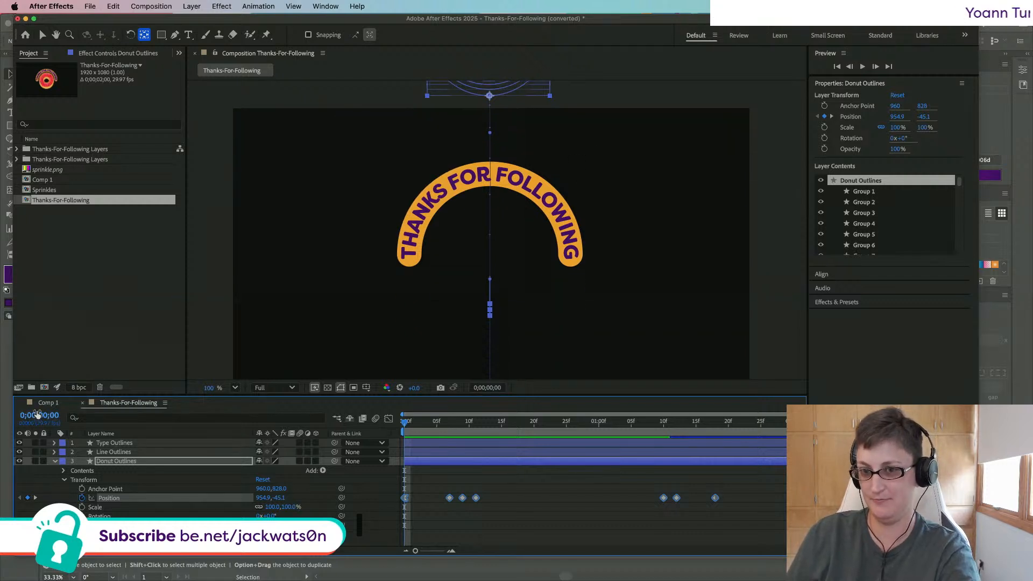
# Step: Copy the scale keyframes from Layer 1 in Comp 1 onto Donut Outlines in Thanks-For-Following and preview the animation
pyautogui.click(48, 403)
pyautogui.click(116, 507)
pyautogui.press('super+c')
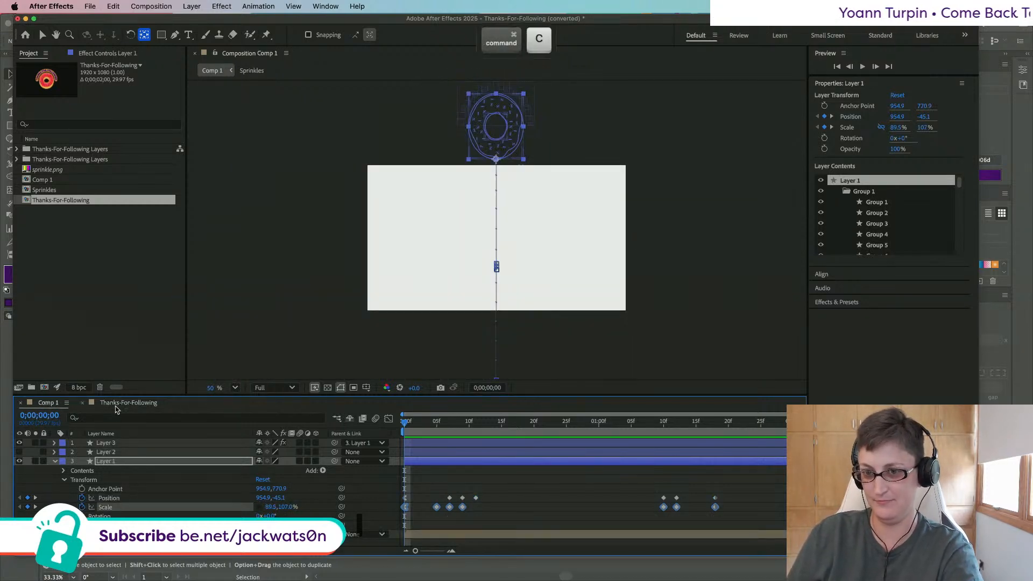
pyautogui.click(128, 402)
pyautogui.press('super+v')
pyautogui.press('space')
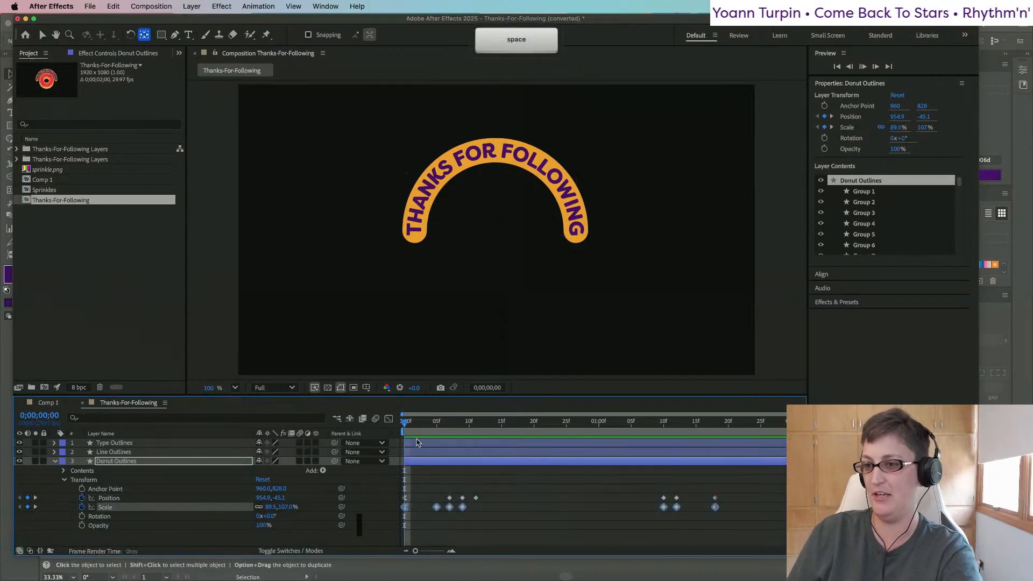
pyautogui.press('space')
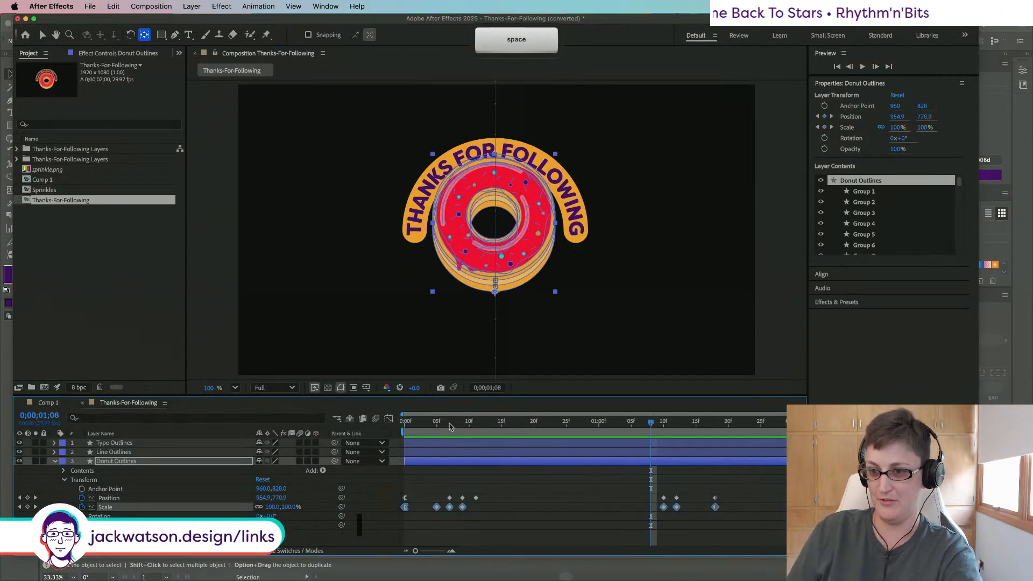
# Step: Try to move the Donut Outlines anchor point upward at the first frame
pyautogui.moveTo(450, 424); pyautogui.dragTo(328, 420)
pyautogui.scroll(5, 607, 147)
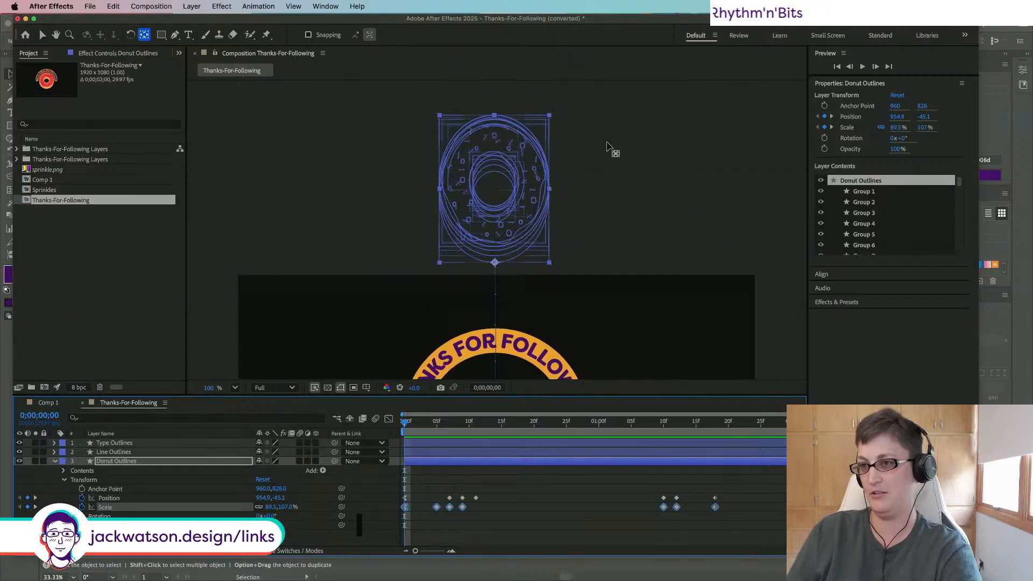
pyautogui.moveTo(495, 266); pyautogui.dragTo(495, 247)
# Step: Undo the upward anchor move and the pasted scale and position keyframes on Donut Outlines
pyautogui.press('super+z')
pyautogui.press('super+z')
pyautogui.press('super+z')
pyautogui.press('super+z')
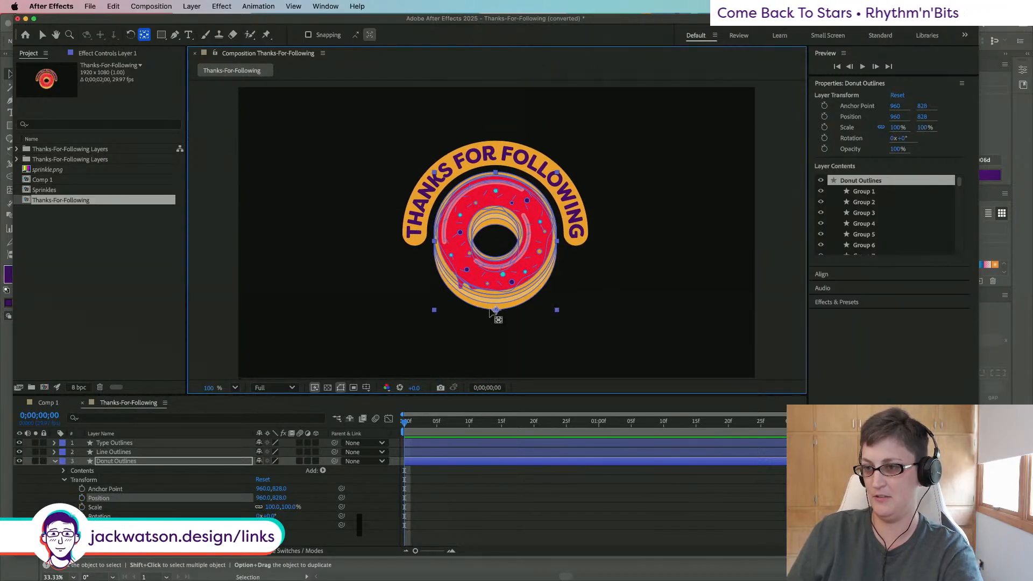
# Step: Move the Donut Outlines anchor point up to 960, 758
pyautogui.hotkey('shift', 'Up')
pyautogui.moveTo(496, 300)
pyautogui.mouseDown()
pyautogui.moveTo(492, 291)
pyautogui.moveTo(531, 299)
pyautogui.moveTo(491, 287)
pyautogui.moveTo(496, 303)
pyautogui.moveTo(496, 294)
pyautogui.mouseUp()
pyautogui.press('super+z')
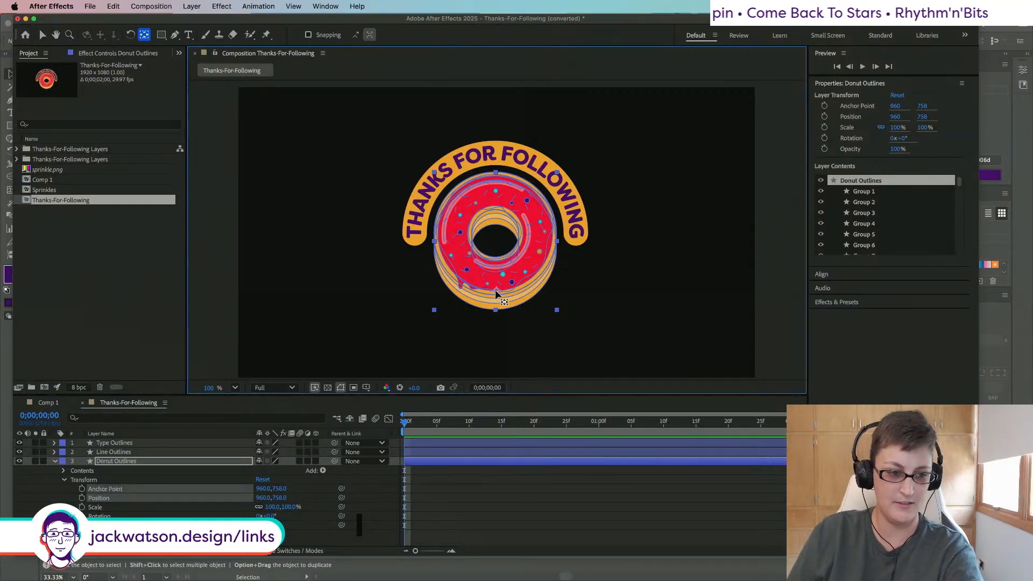
# Step: Copy the position keyframes from Layer 1 in Comp 1 onto the position of Donut Outlines in Thanks-For-Following
pyautogui.click(40, 403)
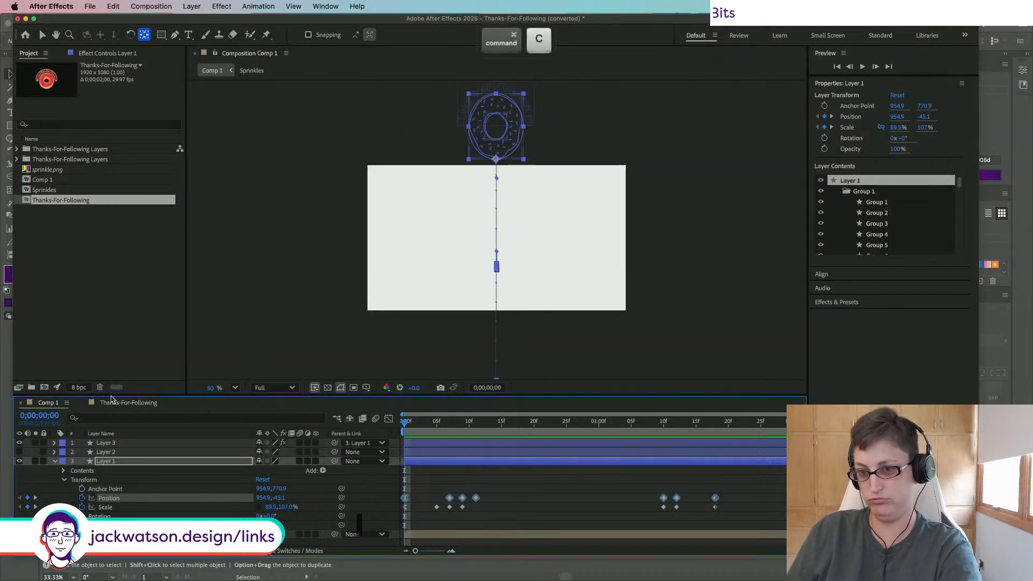
pyautogui.click(119, 402)
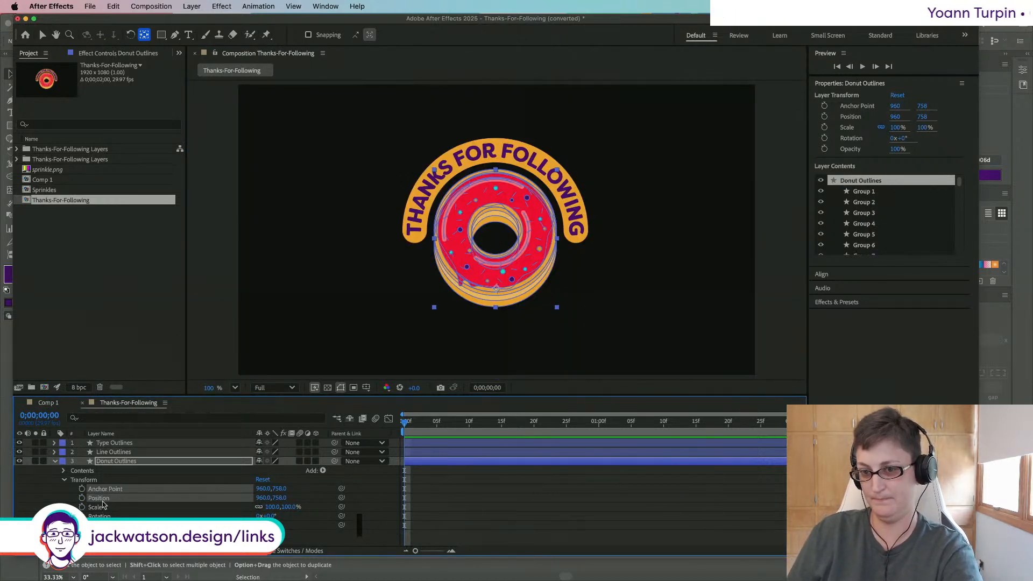
pyautogui.click(123, 498)
pyautogui.press('cmd+v')
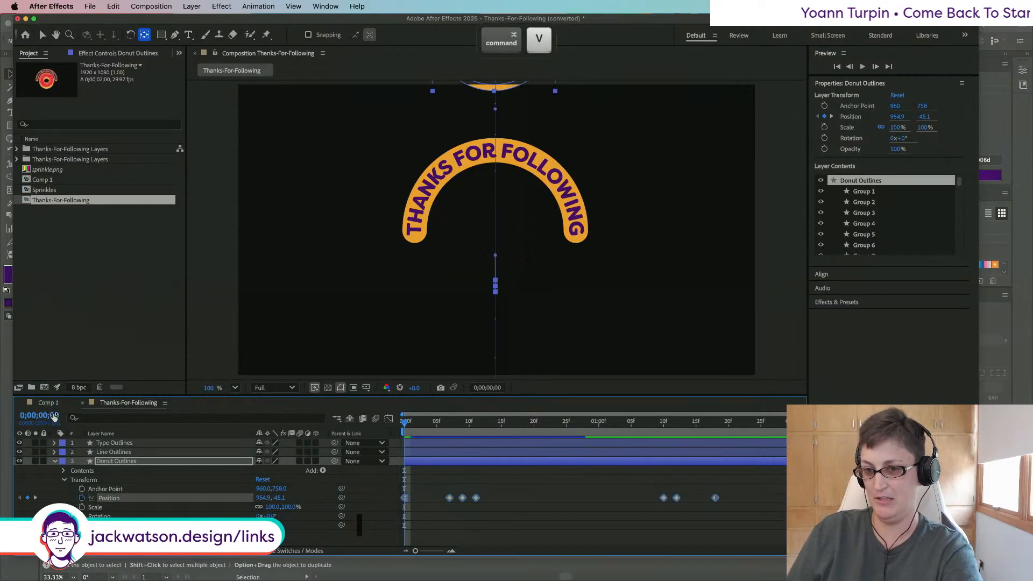
# Step: Copy Layer 1's scale keyframes from Comp 1 onto Donut Outlines in Thanks-For-Following and preview the animation
pyautogui.click(49, 404)
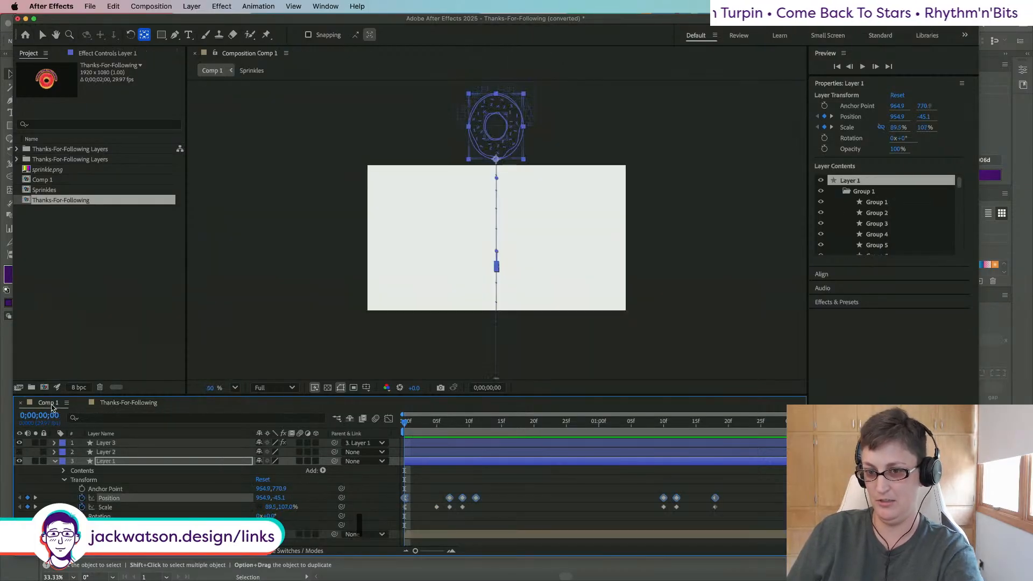
pyautogui.click(116, 507)
pyautogui.press('cmd+c')
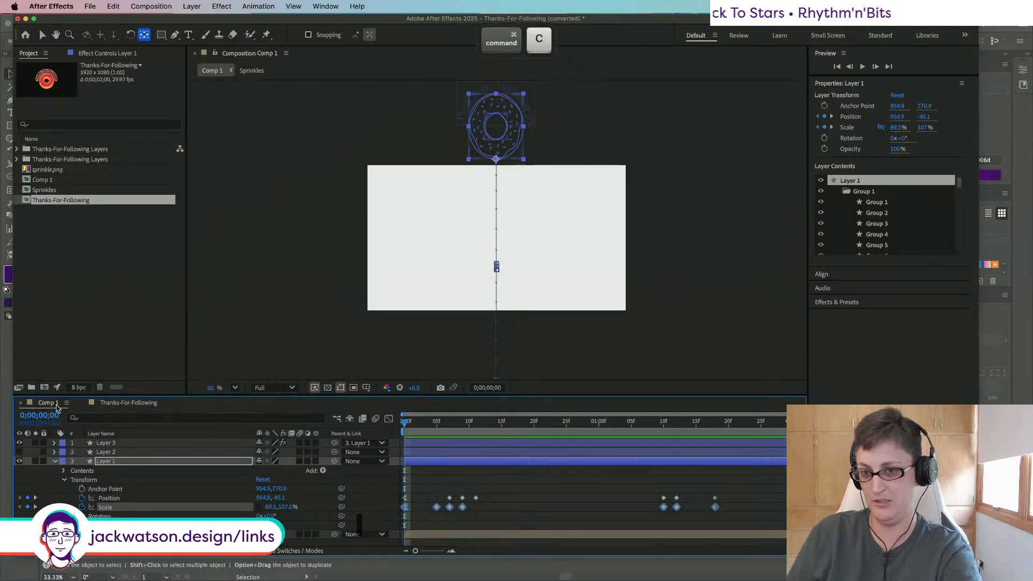
pyautogui.click(127, 403)
pyautogui.press('super+v')
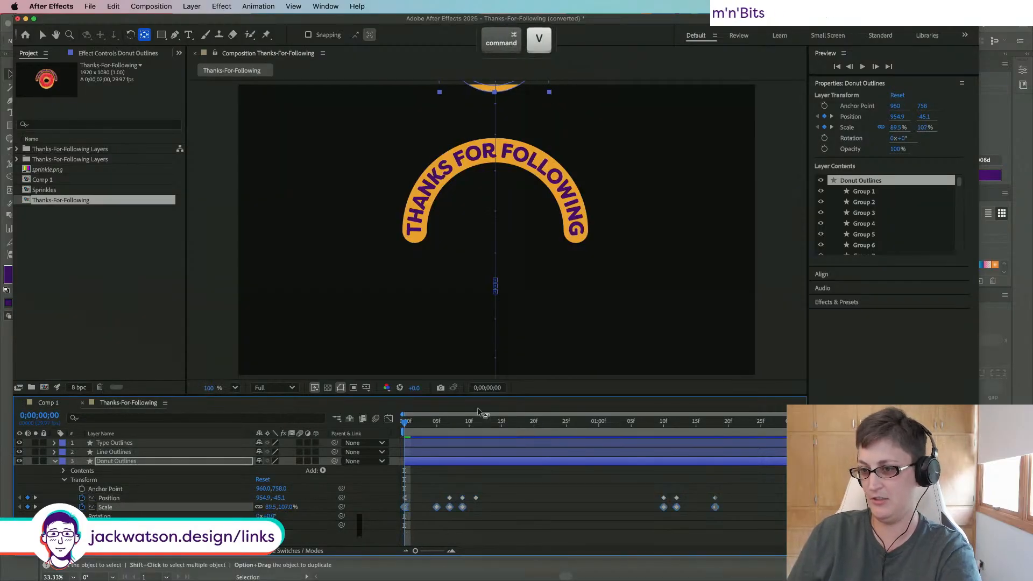
pyautogui.press('space')
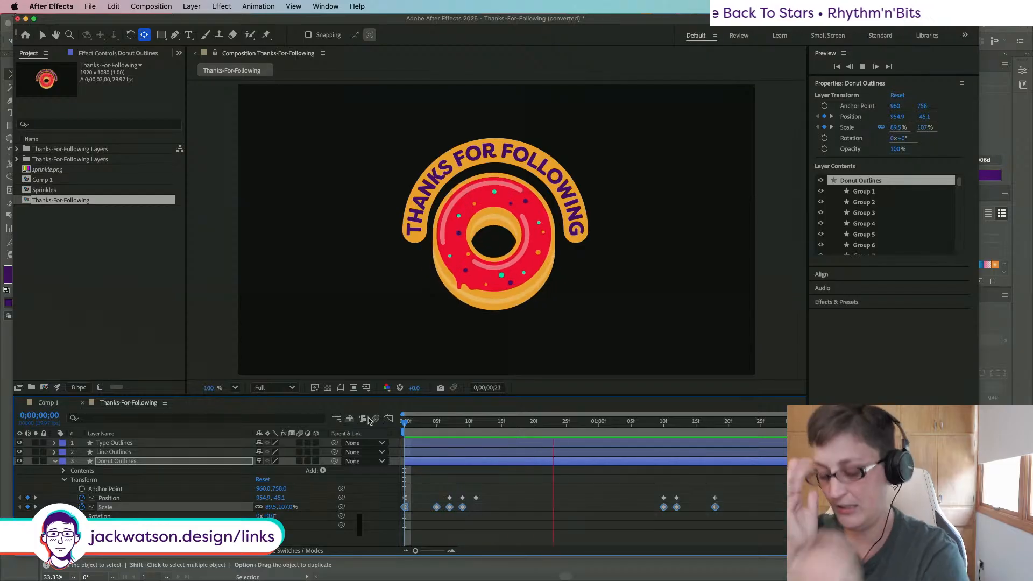
# Step: Stop the preview and undo the pasted scale and position keyframes on Donut Outlines
pyautogui.click(215, 297)
pyautogui.press('super+z')
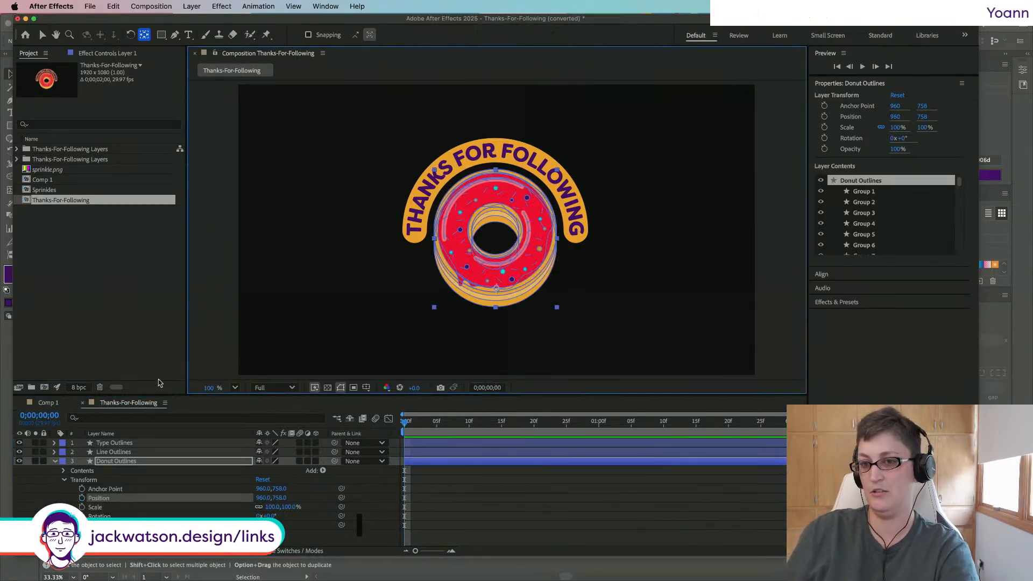
# Step: Play back the original donut animation in Comp 1 from the first frame
pyautogui.click(48, 403)
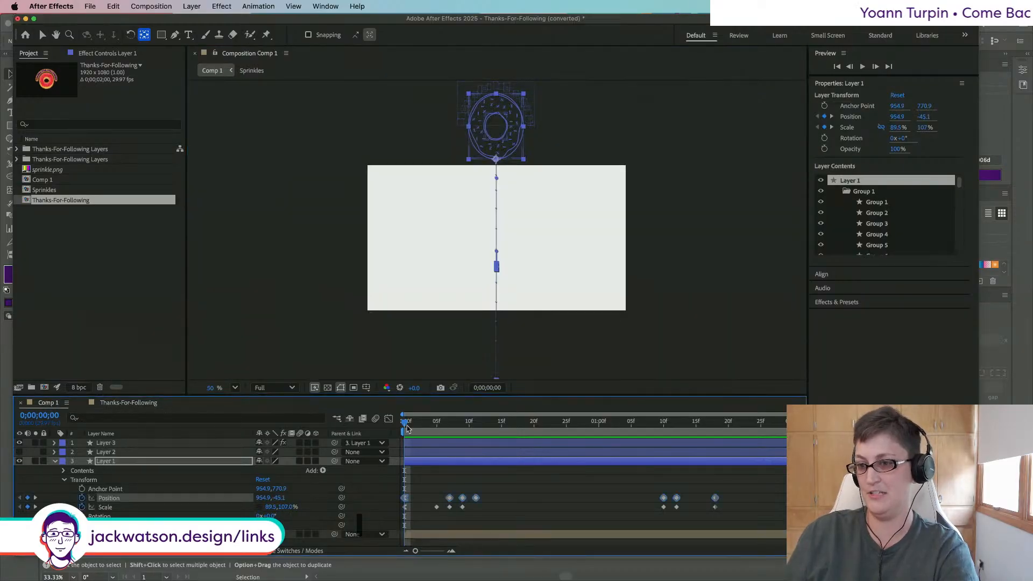
pyautogui.click(540, 129)
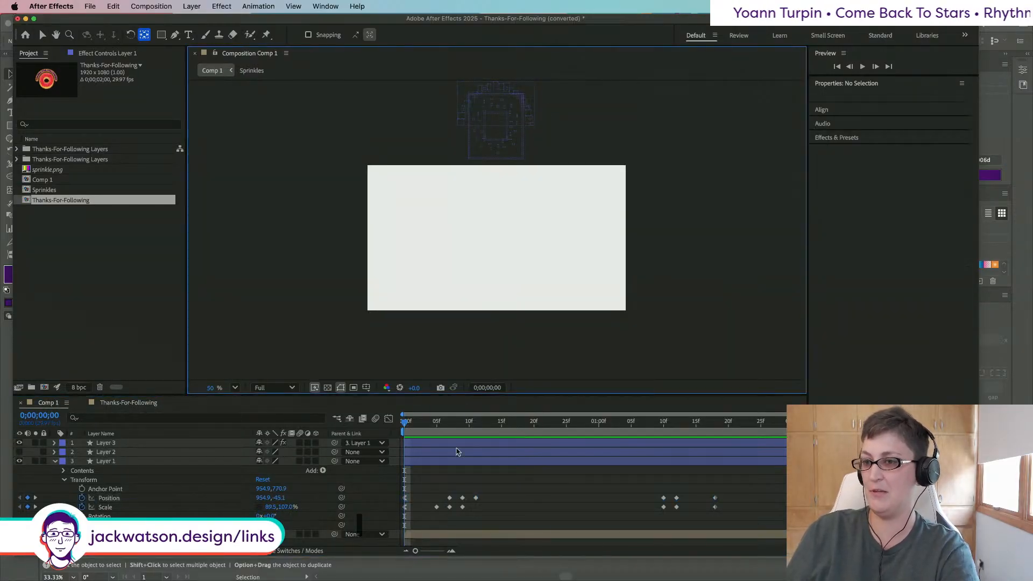
pyautogui.moveTo(408, 424); pyautogui.dragTo(383, 425)
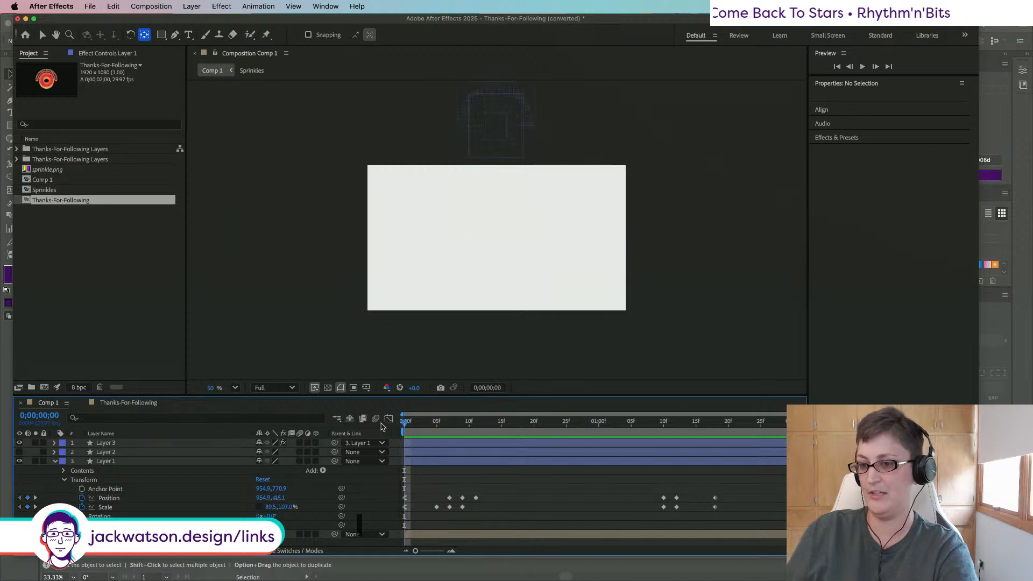
pyautogui.press('space')
pyautogui.press('space')
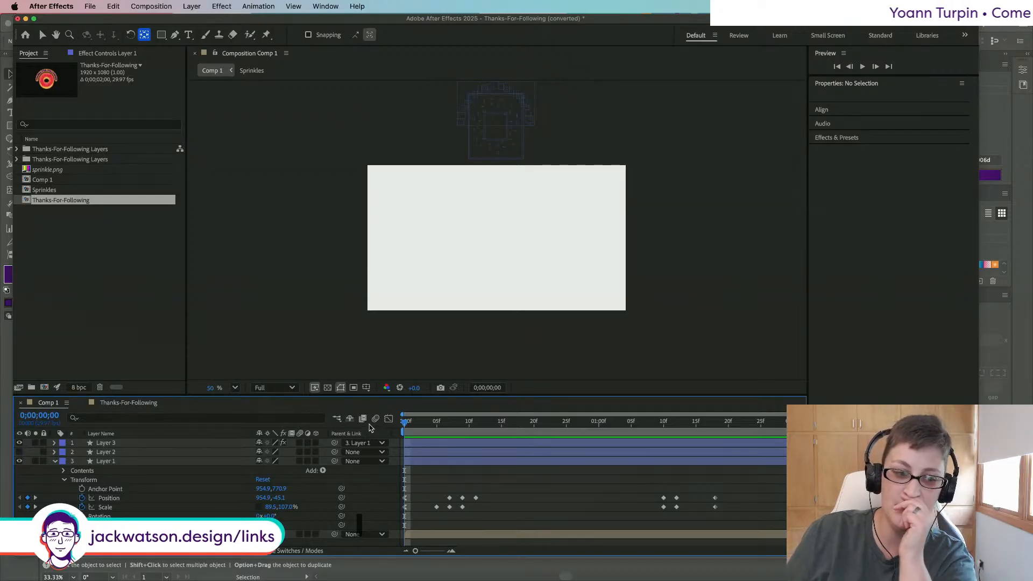
pyautogui.click(456, 431)
pyautogui.moveTo(457, 433); pyautogui.dragTo(345, 426)
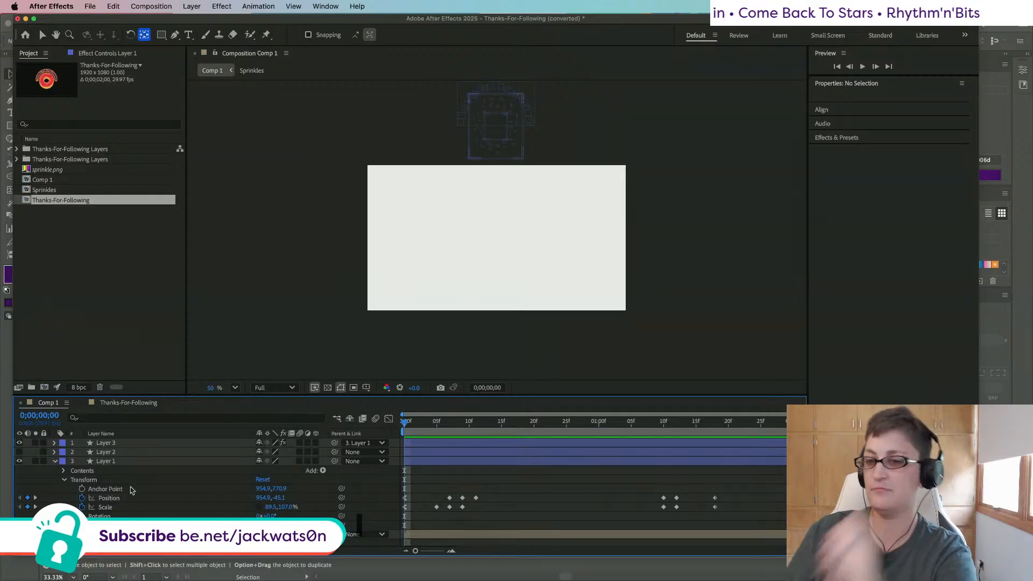
# Step: Undo the Donut Outlines anchor point moves in Thanks-For-Following and try to paste Layer 1's scale keyframes onto its position
pyautogui.click(111, 507)
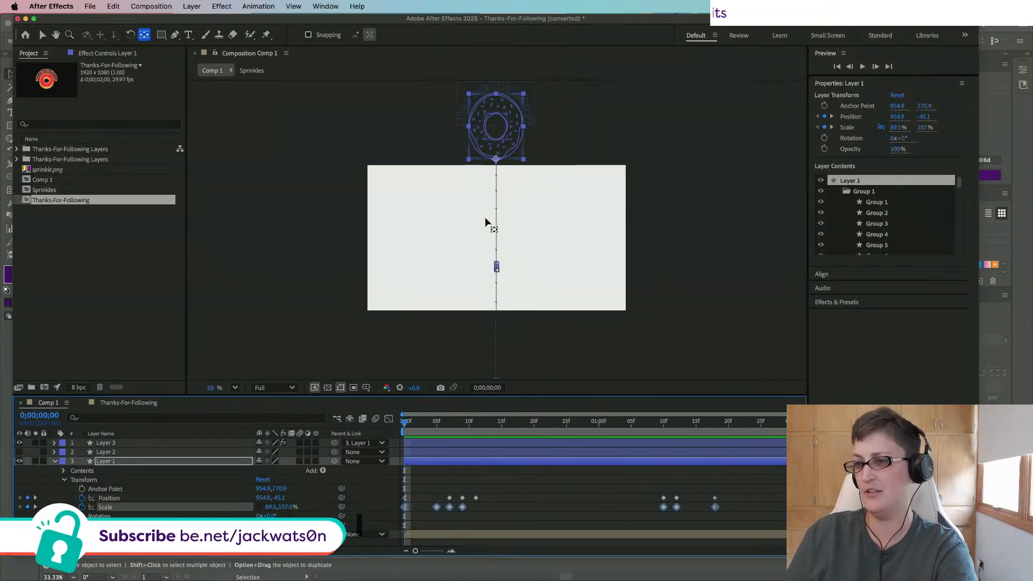
pyautogui.click(110, 411)
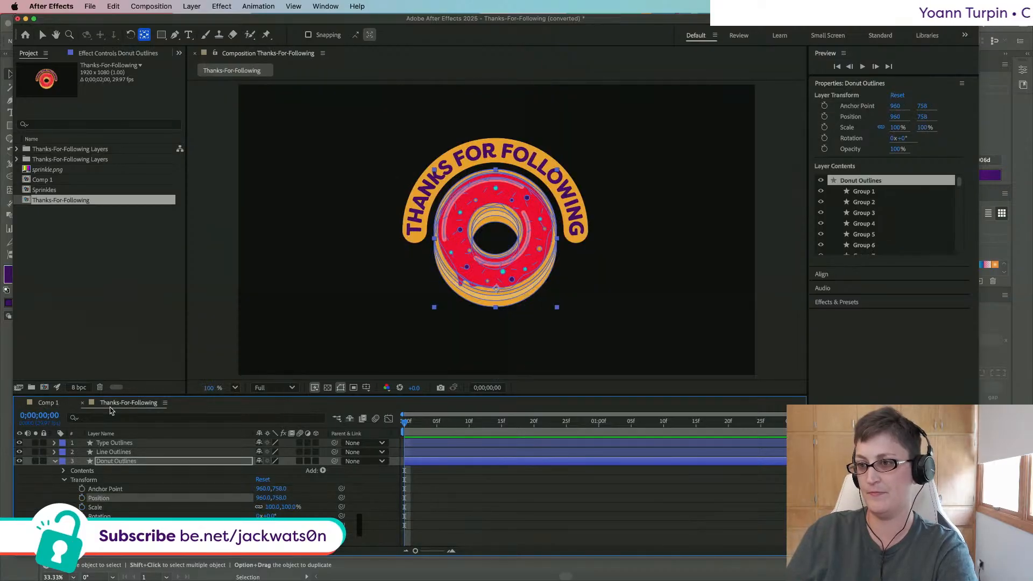
pyautogui.press('super+z')
pyautogui.press('super+z')
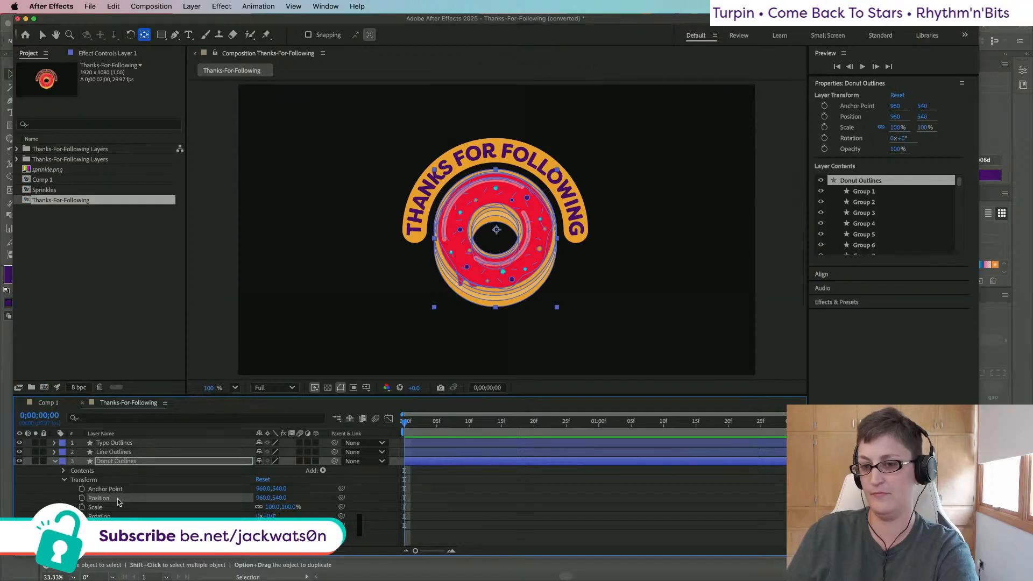
pyautogui.press('super+v')
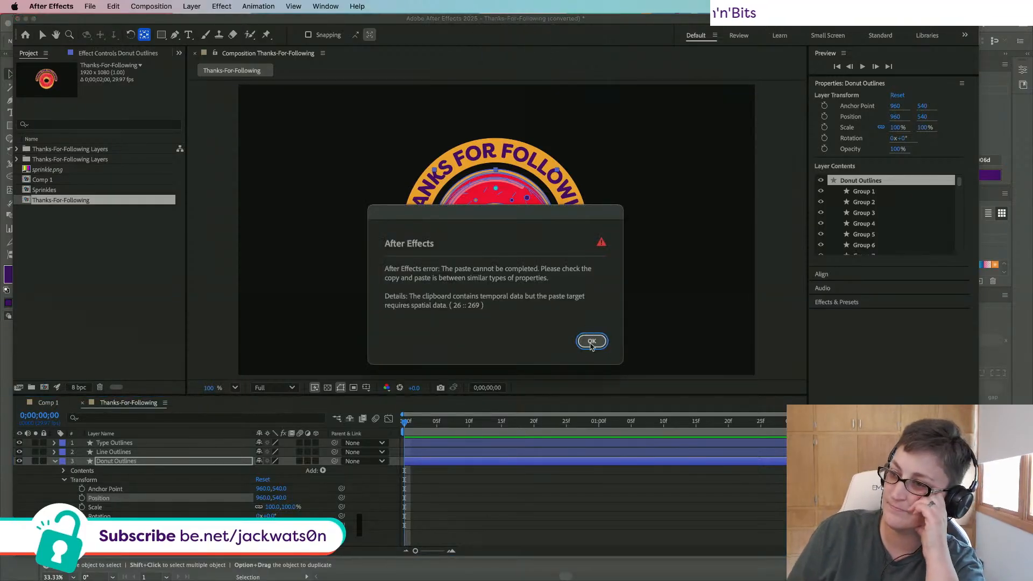
pyautogui.click(592, 342)
# Step: Copy Layer 1's position keyframes from Comp 1 and paste them onto Donut Outlines at the first frame of Thanks-For-Following
pyautogui.click(47, 402)
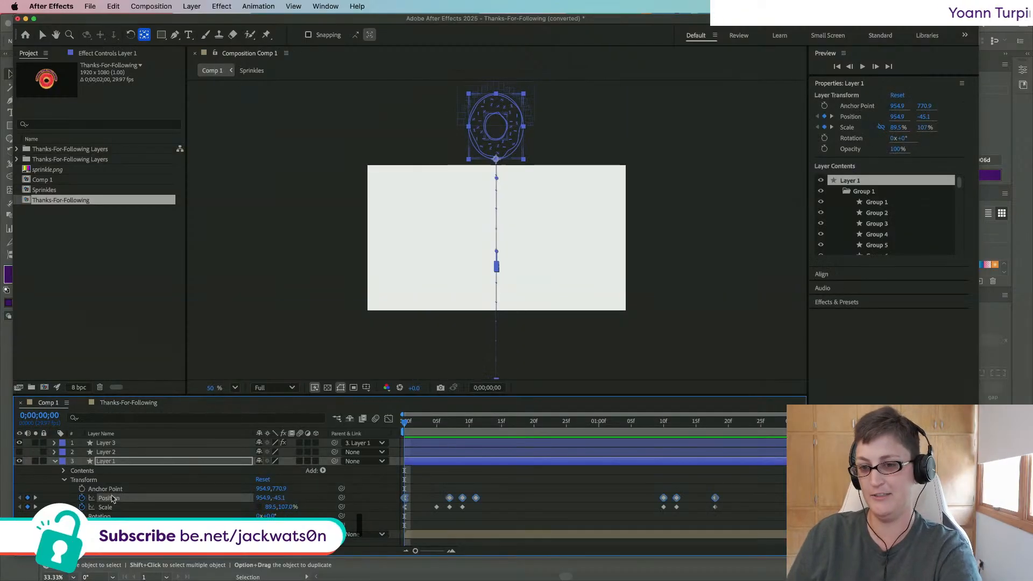
pyautogui.click(119, 506)
pyautogui.click(113, 499)
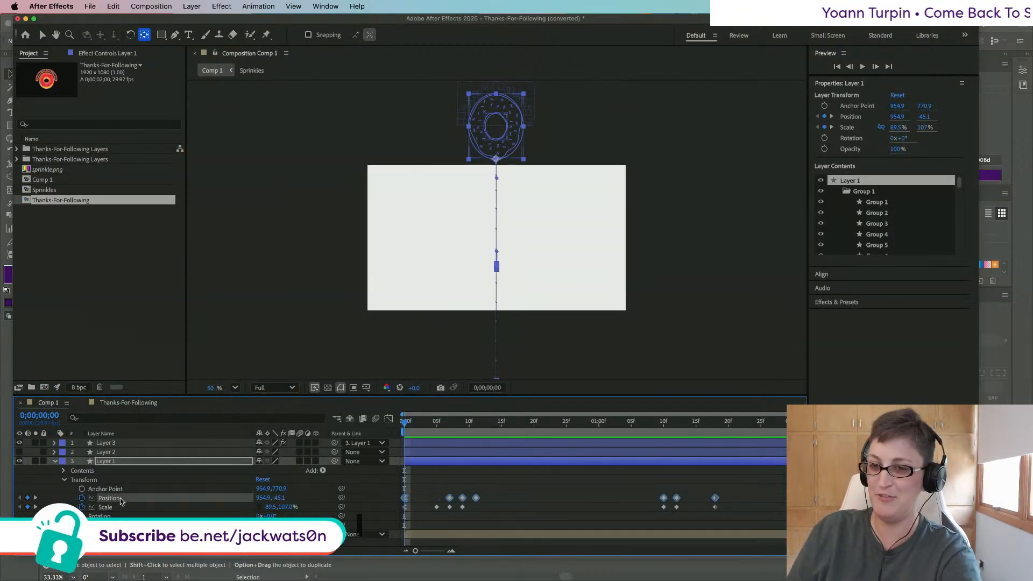
pyautogui.press('super+c')
pyautogui.click(119, 403)
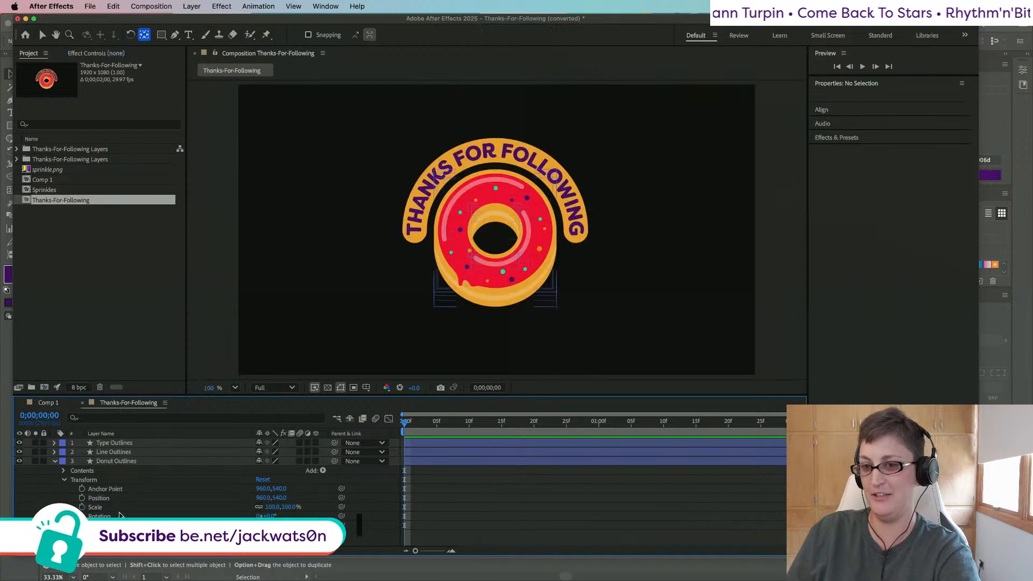
pyautogui.press('super+v')
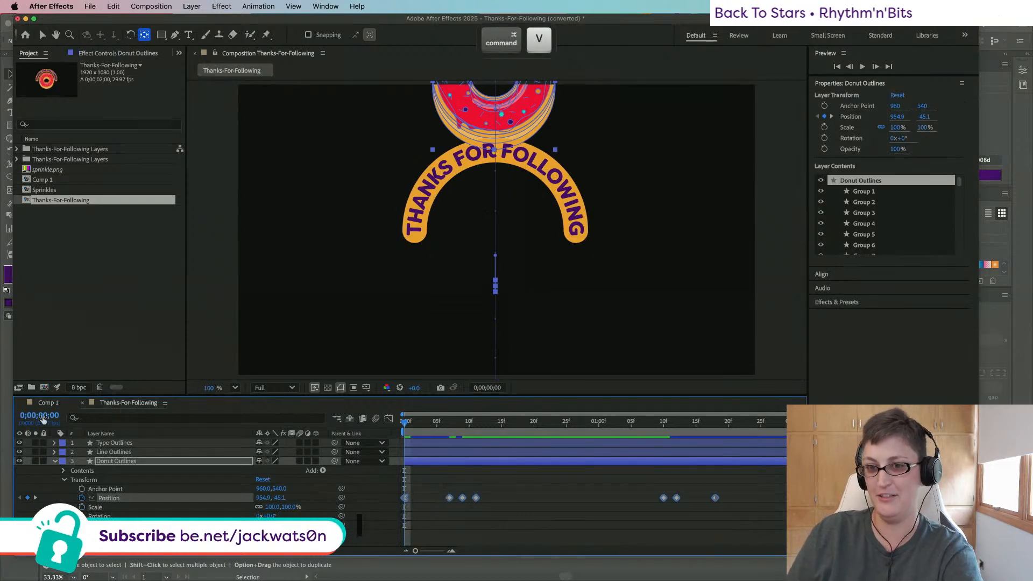
# Step: Copy Layer 1's scale keyframes from Comp 1 onto Donut Outlines in Thanks-For-Following and preview the drop animation
pyautogui.click(46, 402)
pyautogui.click(105, 499)
pyautogui.press('super+c')
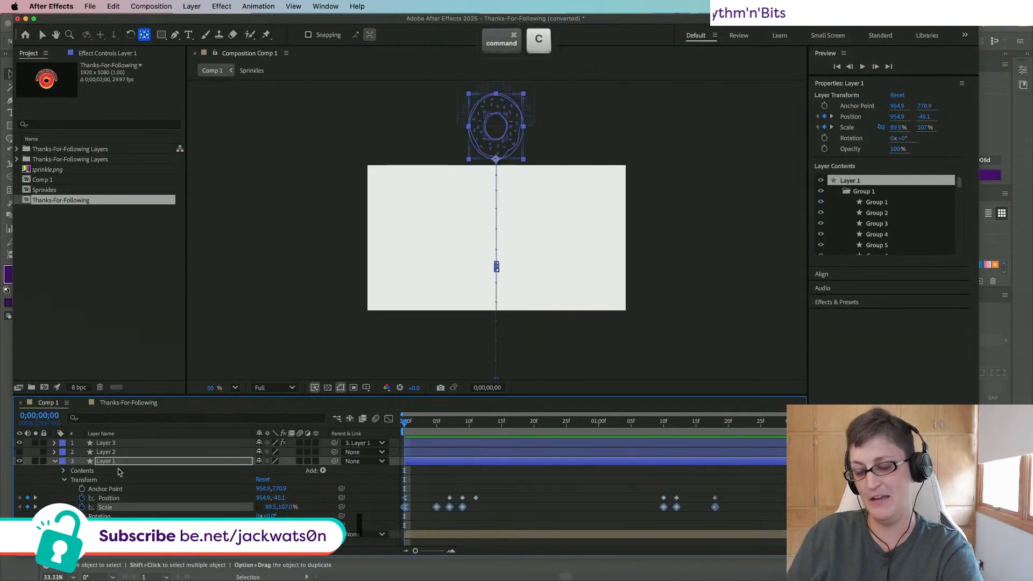
pyautogui.click(125, 403)
pyautogui.click(107, 507)
pyautogui.press('super+v')
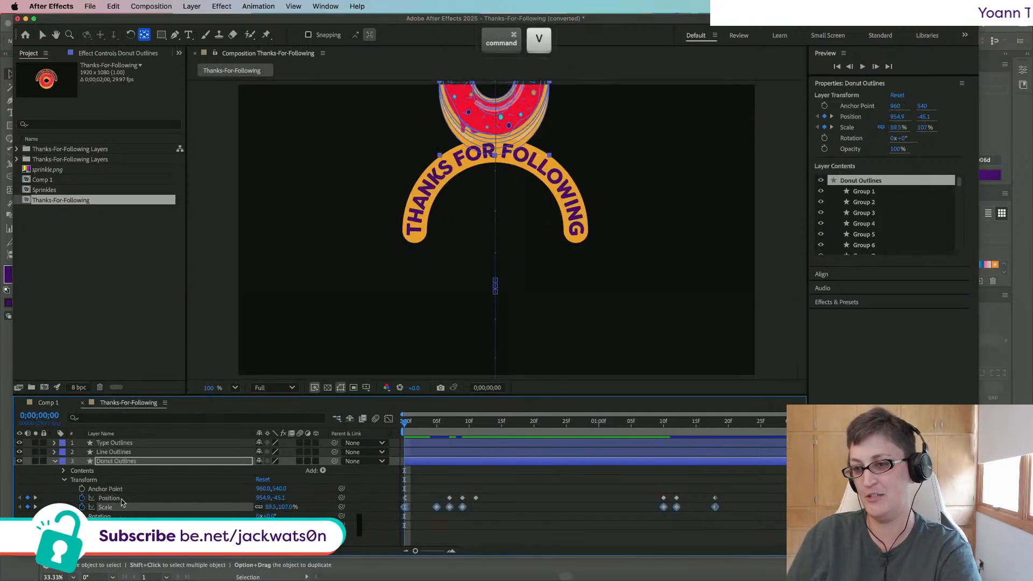
pyautogui.scroll(5, 366, 280)
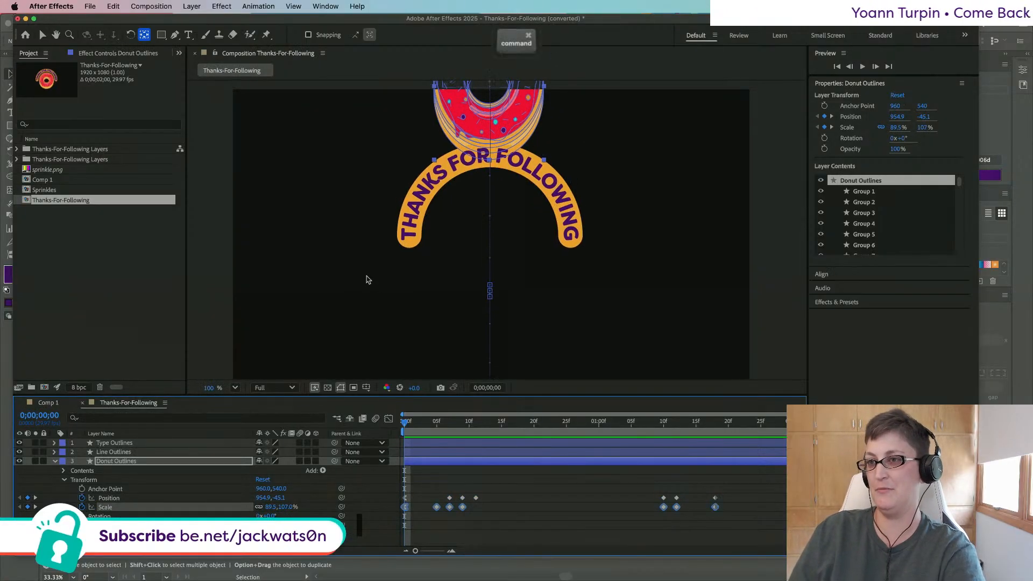
pyautogui.scroll(-2, 366, 280)
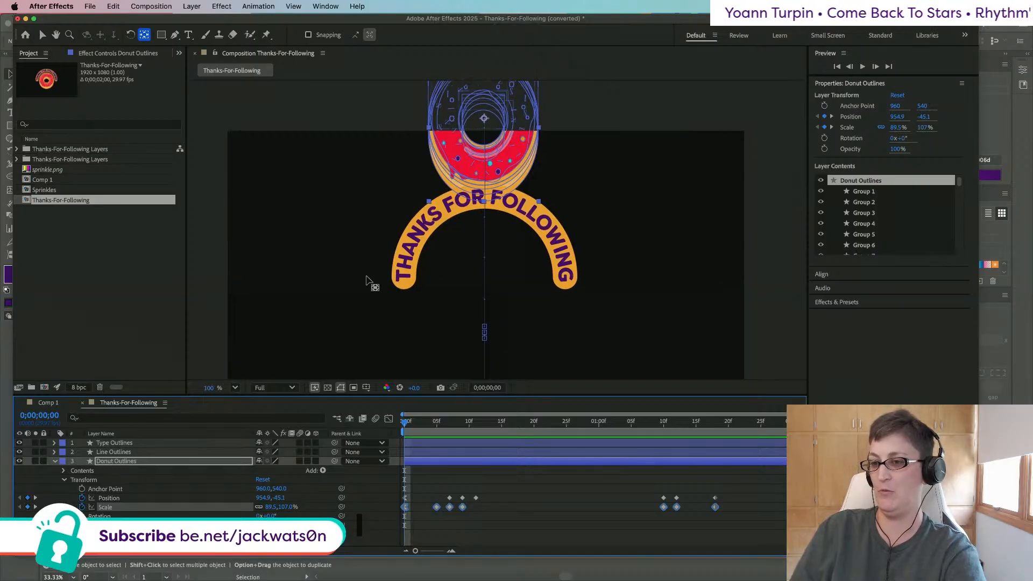
pyautogui.press('space')
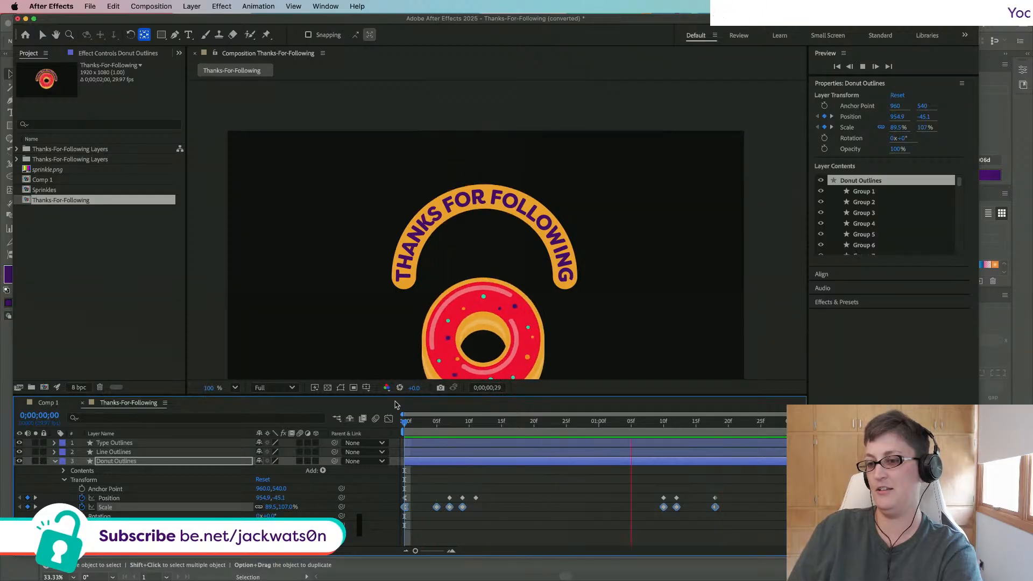
pyautogui.press('space')
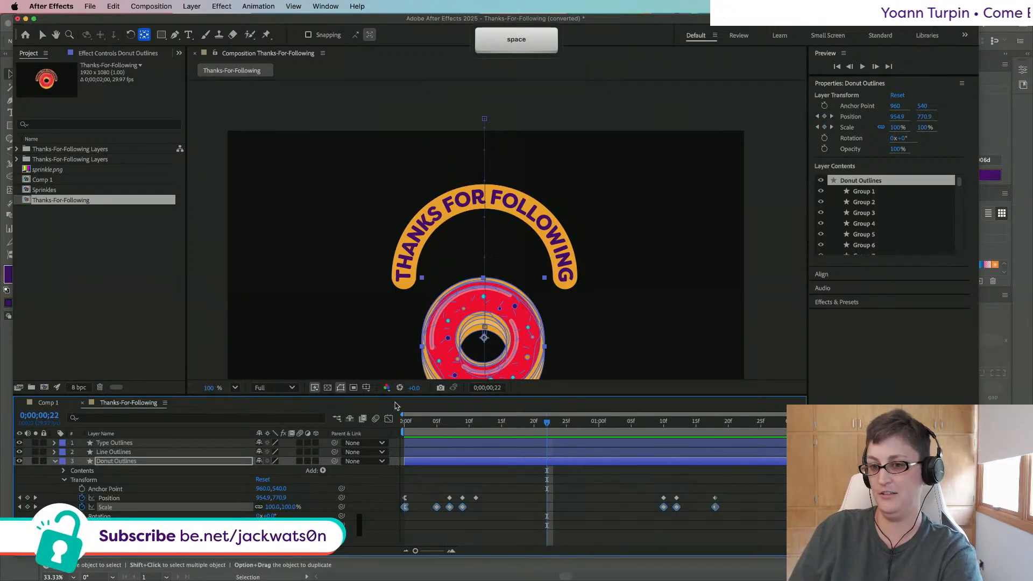
# Step: Select all Donut Outlines position keyframes and move the donut's whole path upward, with the first frame's vertical position at about -319
pyautogui.click(109, 498)
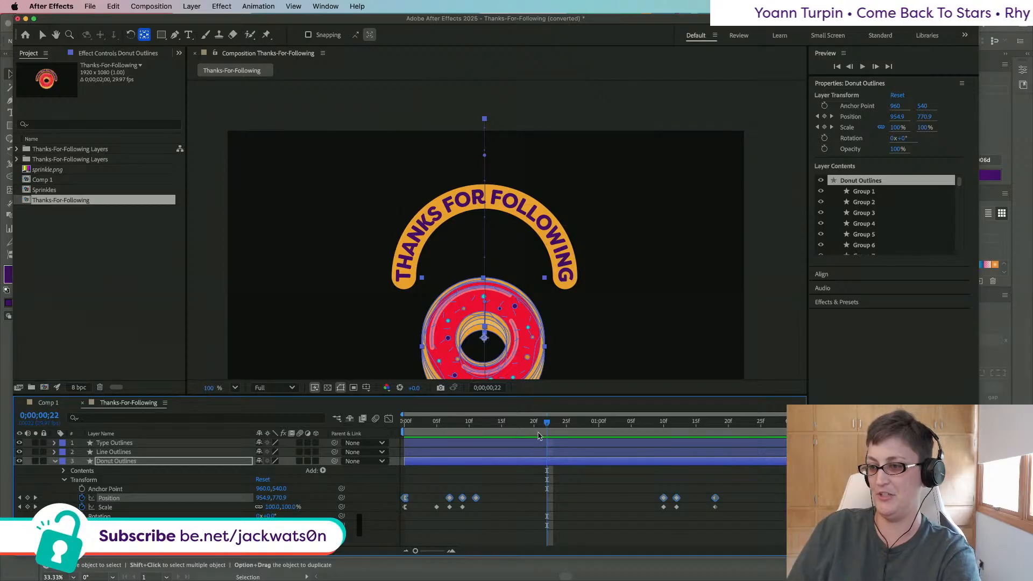
pyautogui.press('Home')
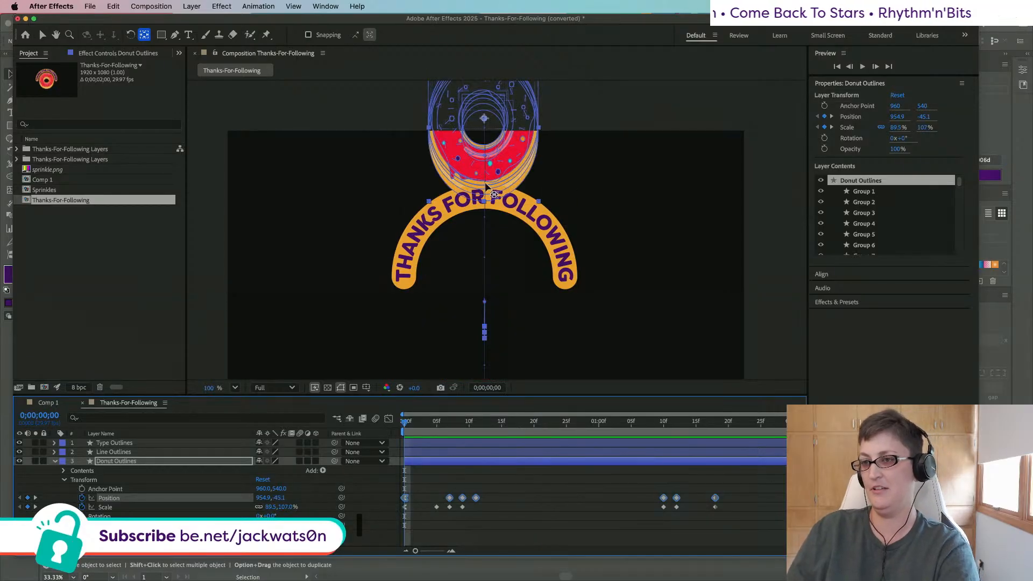
pyautogui.scroll(3, 485, 188)
pyautogui.scroll(-2, 499, 220)
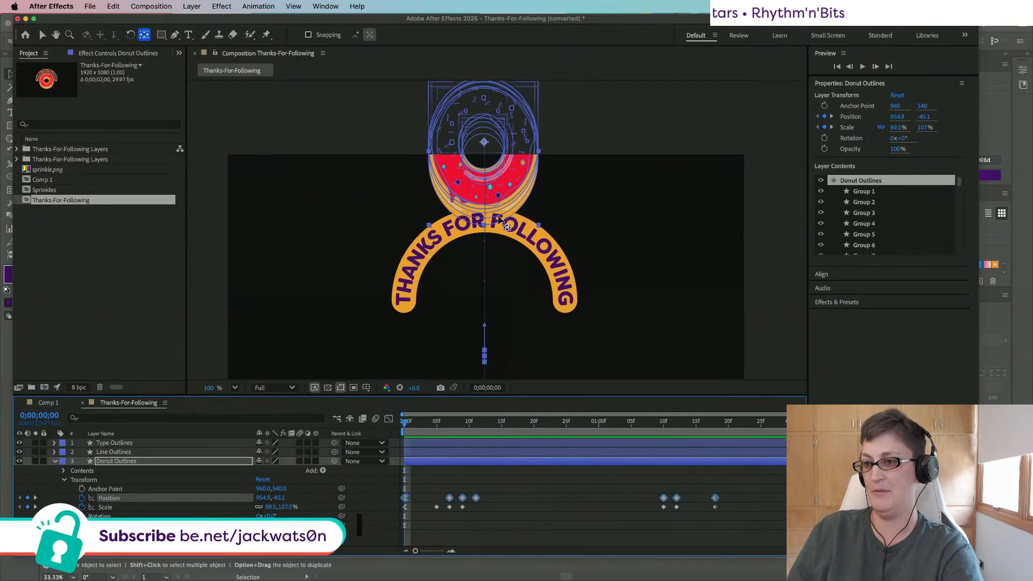
pyautogui.press('shift')
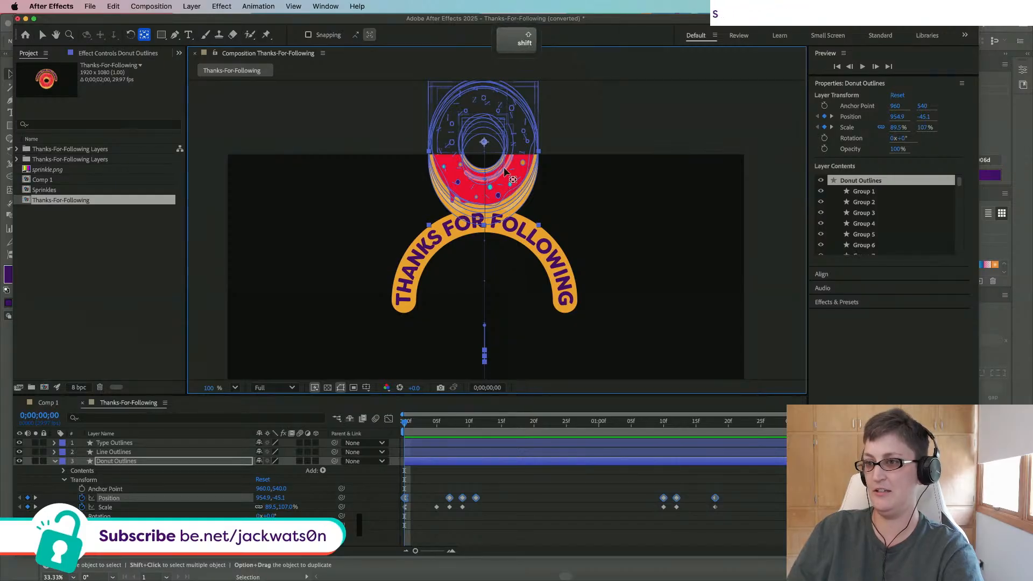
pyautogui.keyDown('shift'); pyautogui.click(504, 171); pyautogui.keyUp('shift')
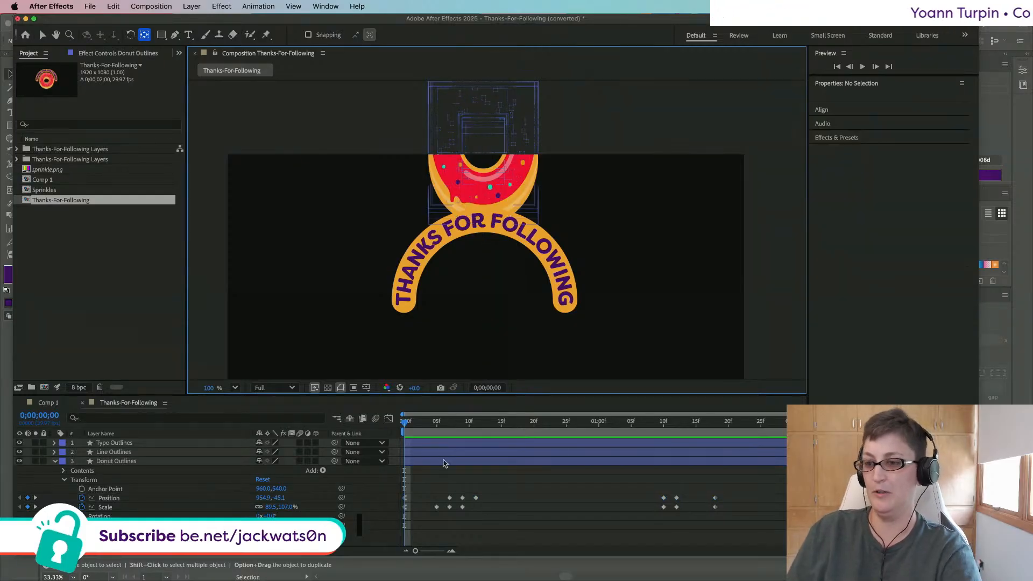
pyautogui.click(111, 499)
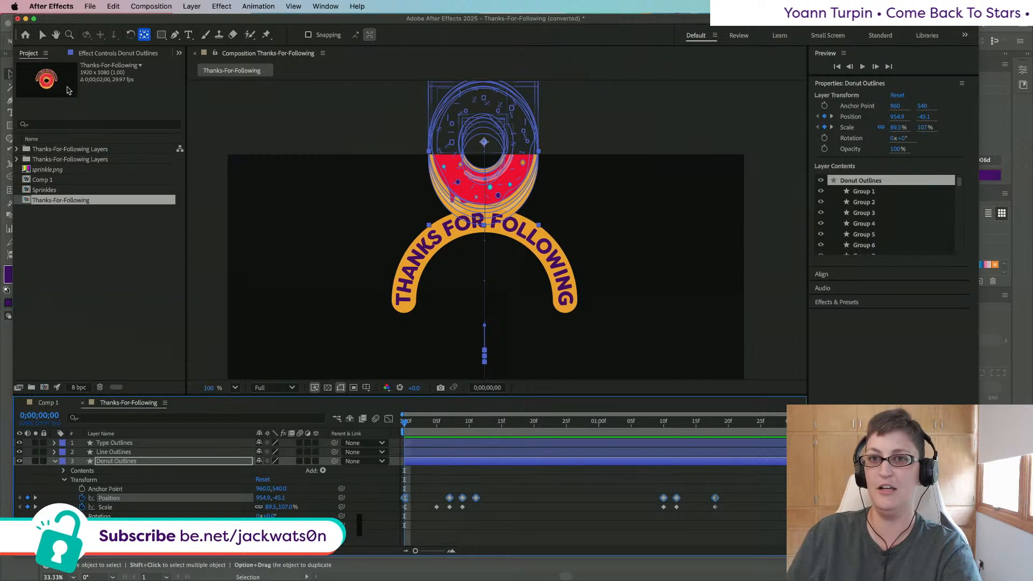
pyautogui.click(42, 36)
pyautogui.moveTo(529, 195); pyautogui.dragTo(509, 120)
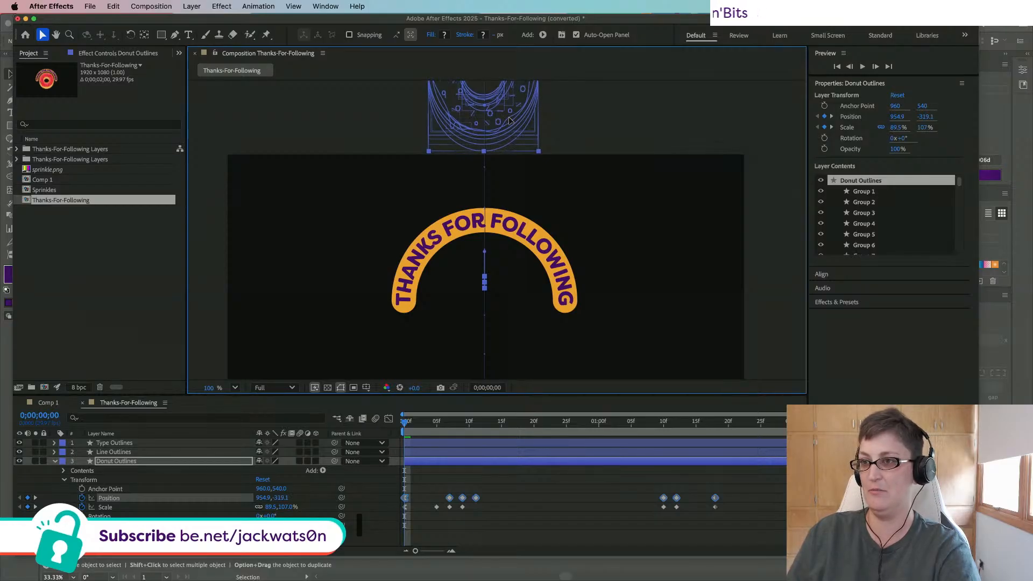
# Step: Preview the drop, then shift the donut's whole motion path up to a first-frame vertical position of about -337
pyautogui.press('space')
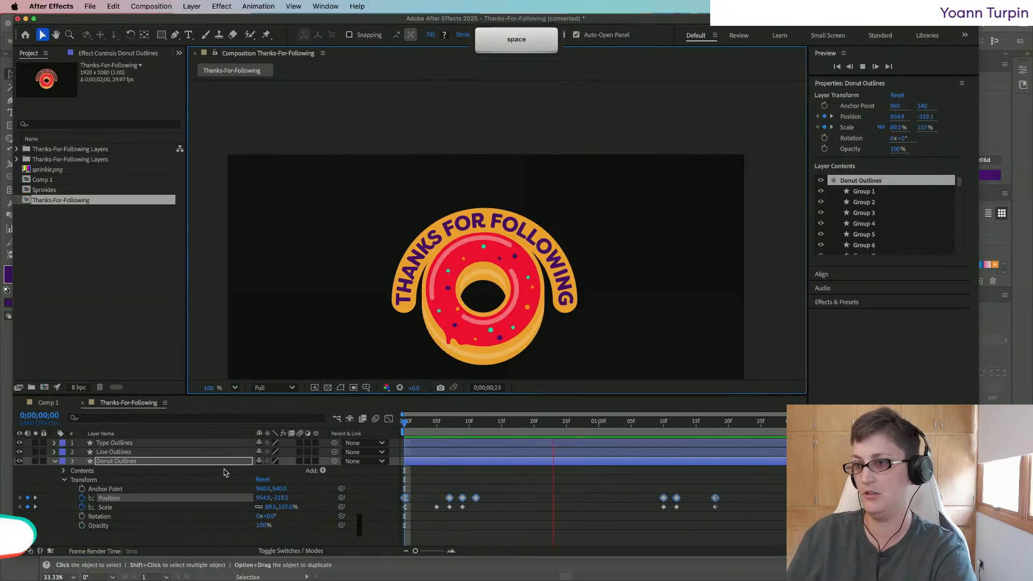
pyautogui.press('space')
pyautogui.press('Home')
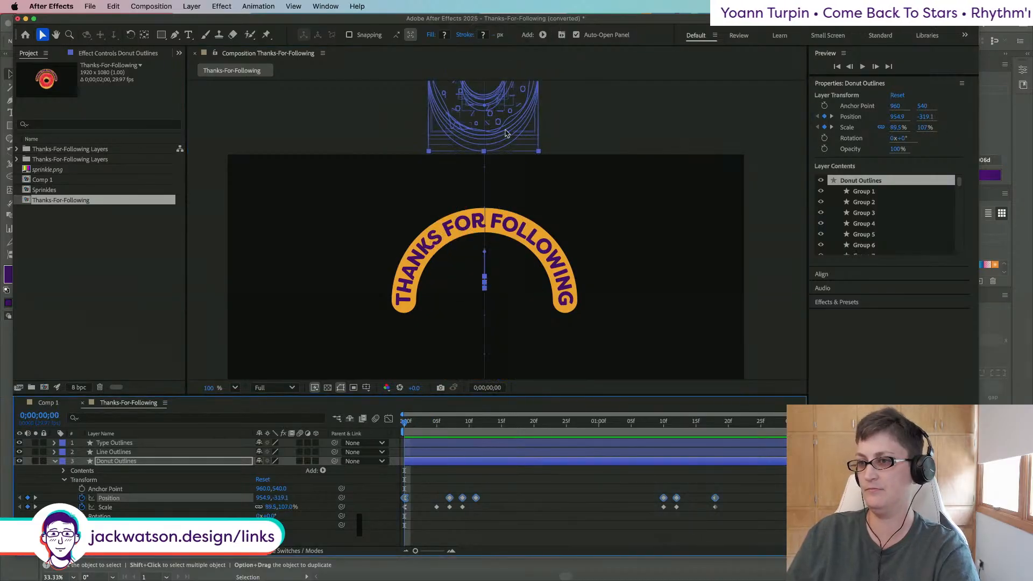
pyautogui.moveTo(505, 132); pyautogui.dragTo(506, 129)
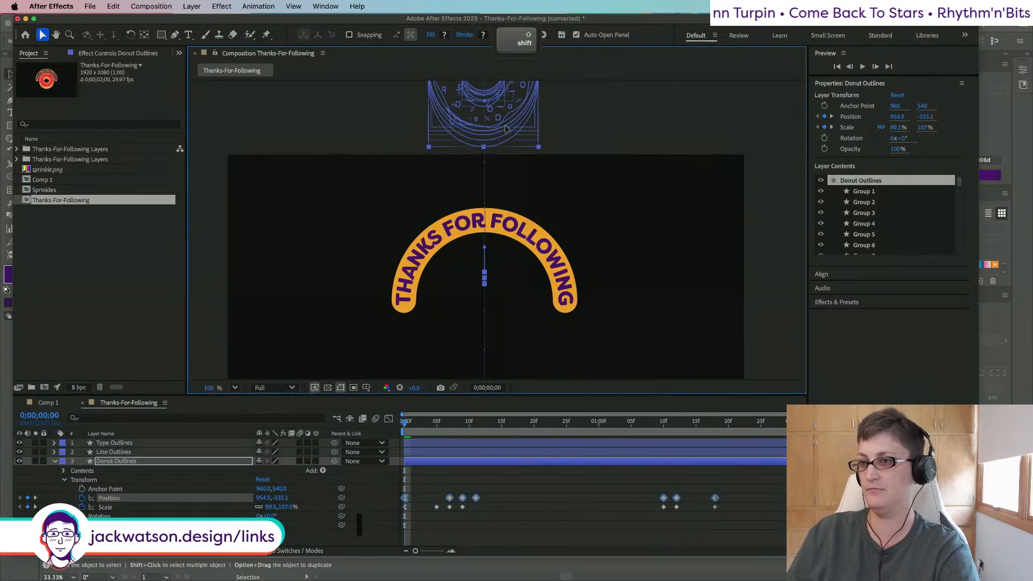
pyautogui.press('space')
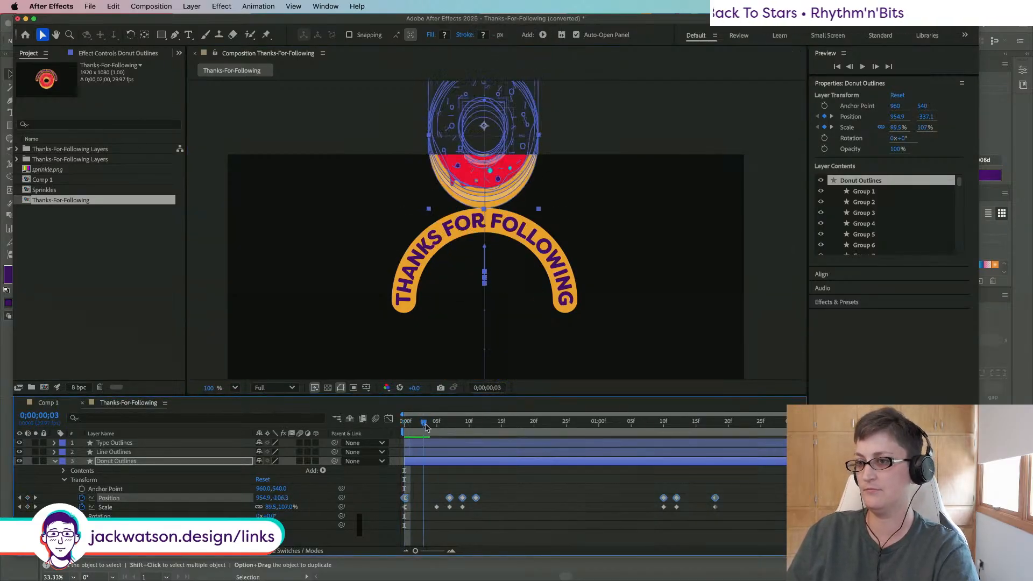
pyautogui.press('space')
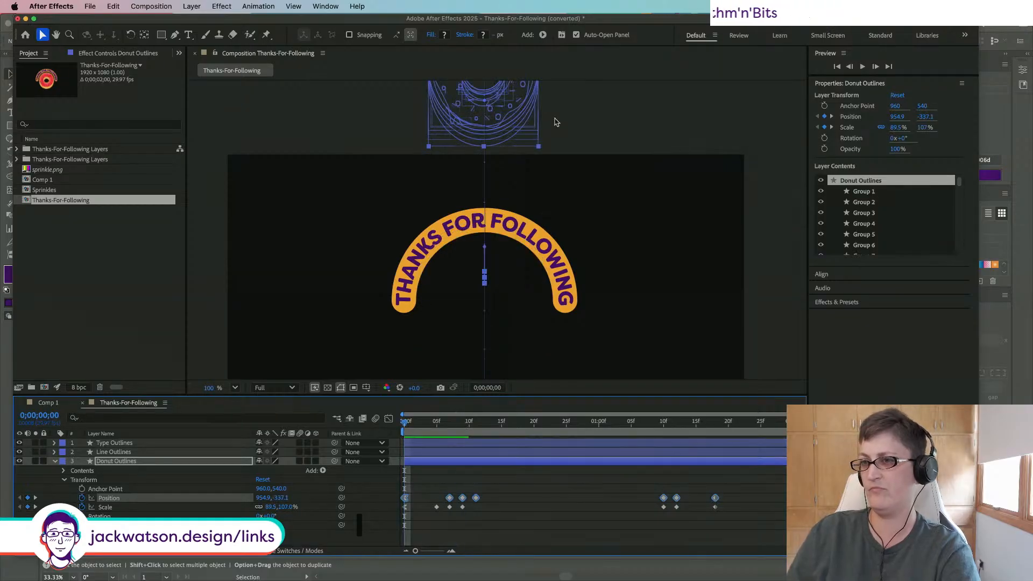
# Step: Shift the donut's whole motion path down to a first-frame vertical position of about -309 and preview the drop
pyautogui.moveTo(498, 113); pyautogui.dragTo(496, 118)
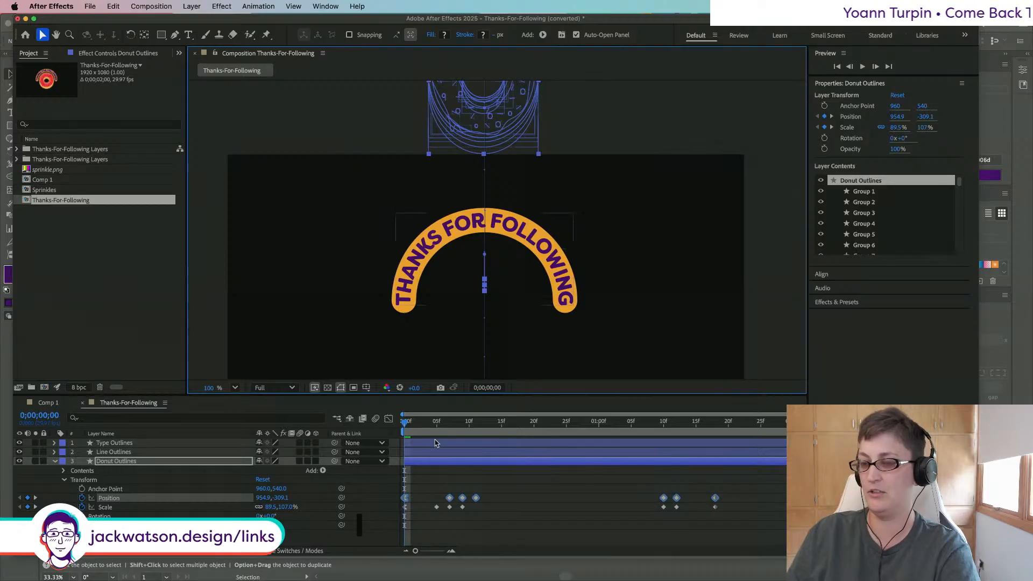
pyautogui.press('space')
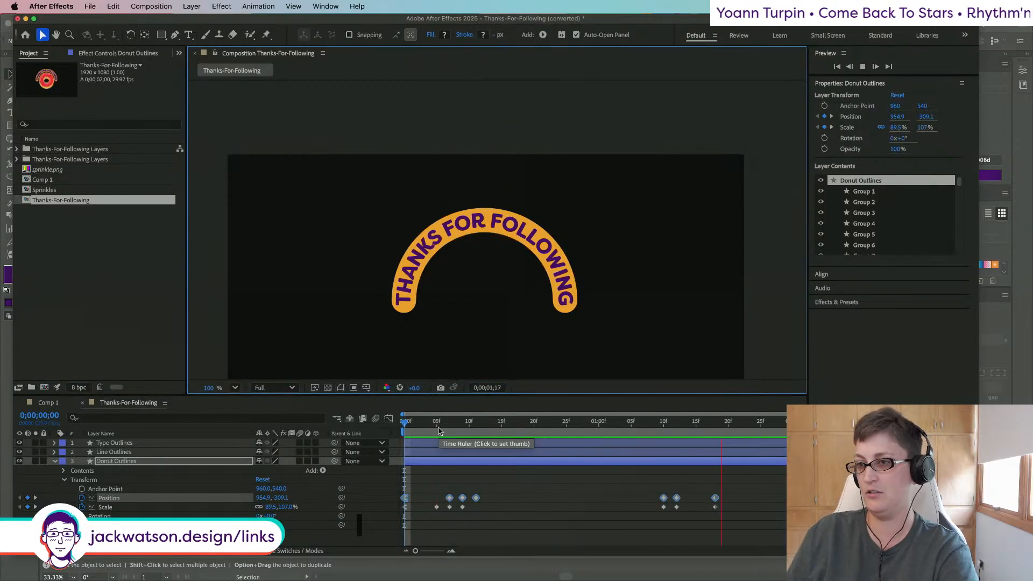
pyautogui.press('space')
pyautogui.click(425, 423)
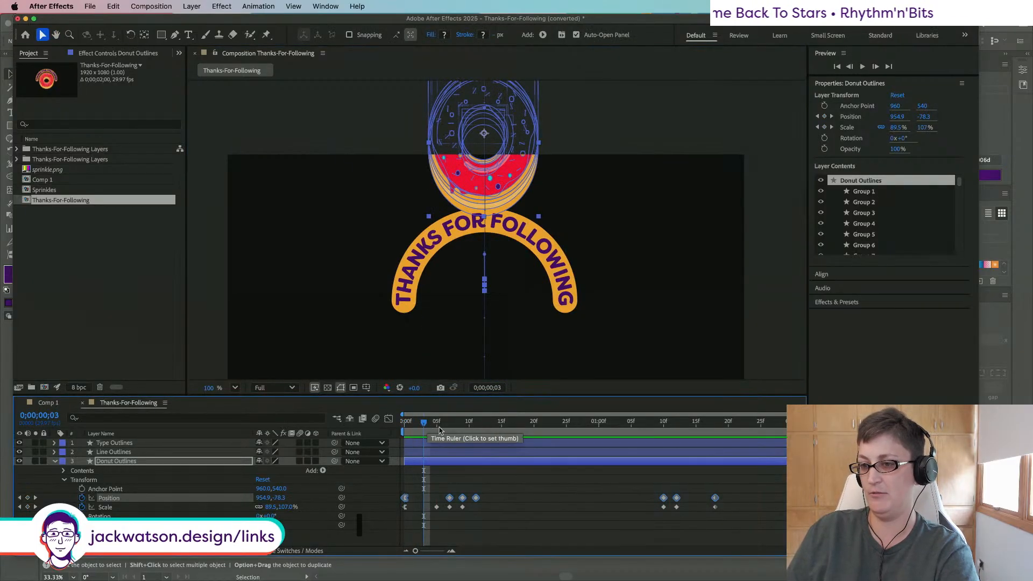
# Step: Lower the donut's position keyframes at frame 11 and 0;00;01;10 to a vertical position of about 541 and preview the bounce
pyautogui.click(528, 505)
pyautogui.moveTo(424, 423); pyautogui.dragTo(476, 425)
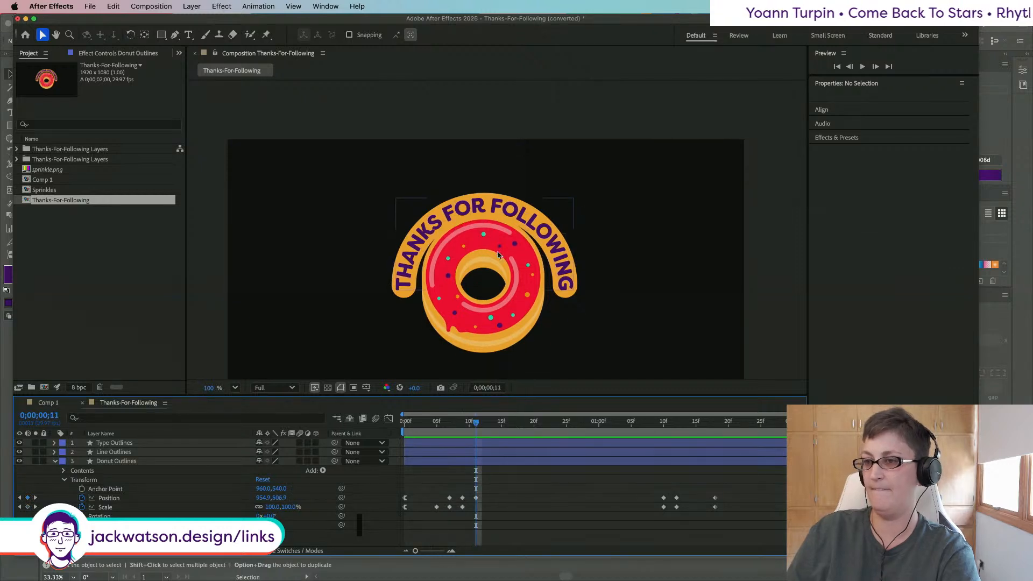
pyautogui.scroll(-5, 499, 234)
pyautogui.click(500, 235)
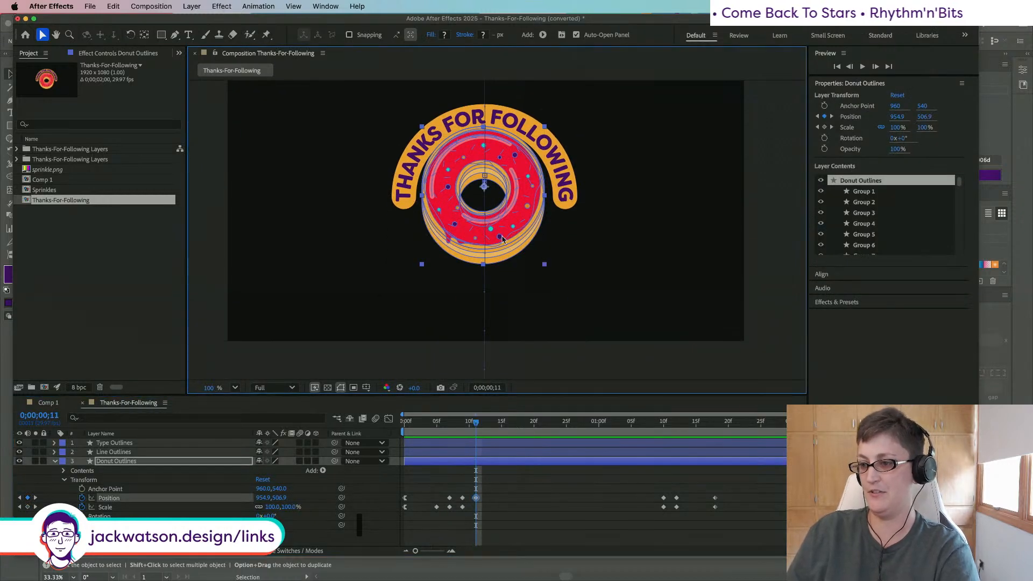
pyautogui.press('shift')
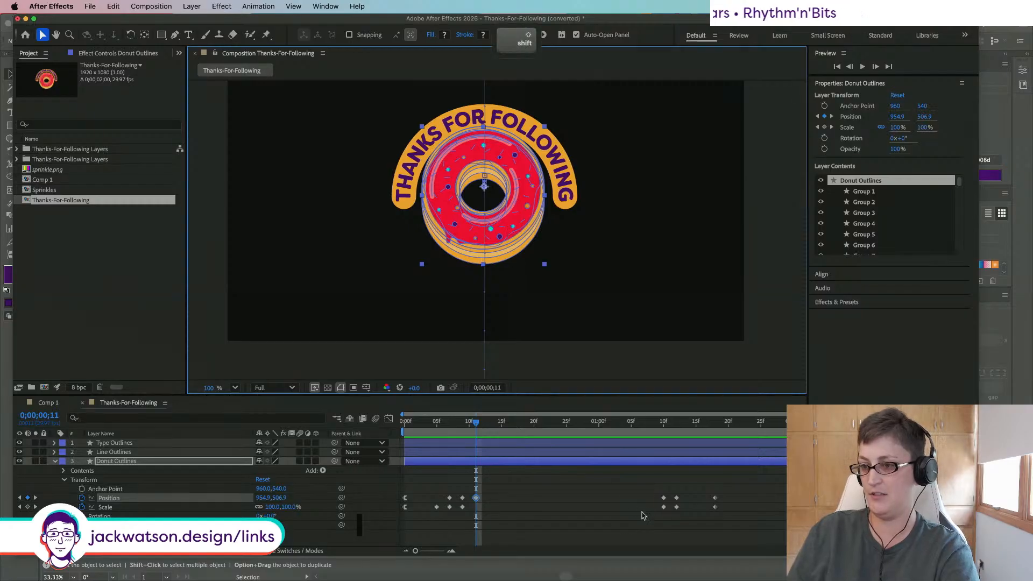
pyautogui.click(663, 498)
pyautogui.moveTo(513, 231); pyautogui.dragTo(514, 241)
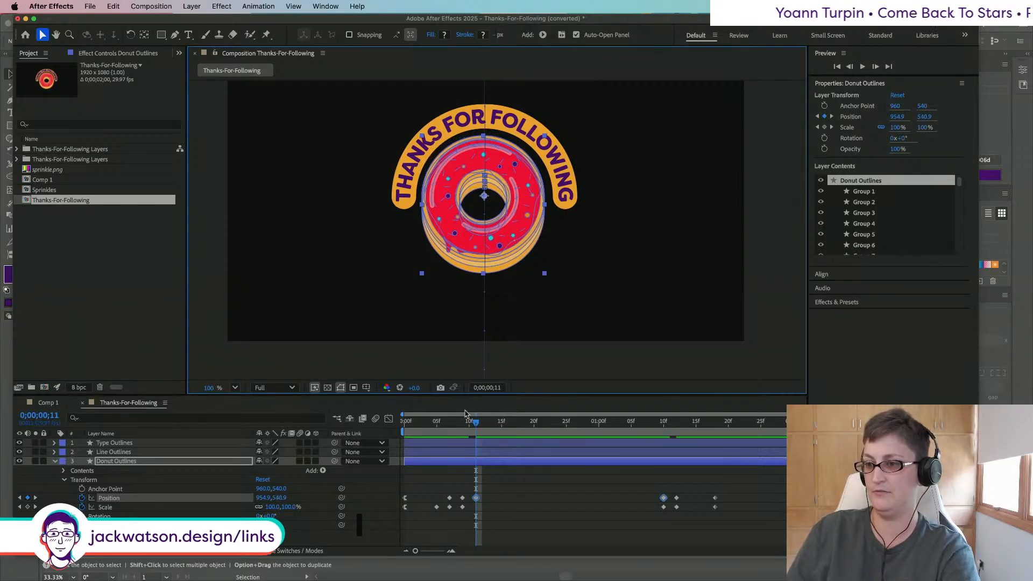
pyautogui.moveTo(475, 428); pyautogui.dragTo(377, 424)
pyautogui.press('space')
pyautogui.press('space')
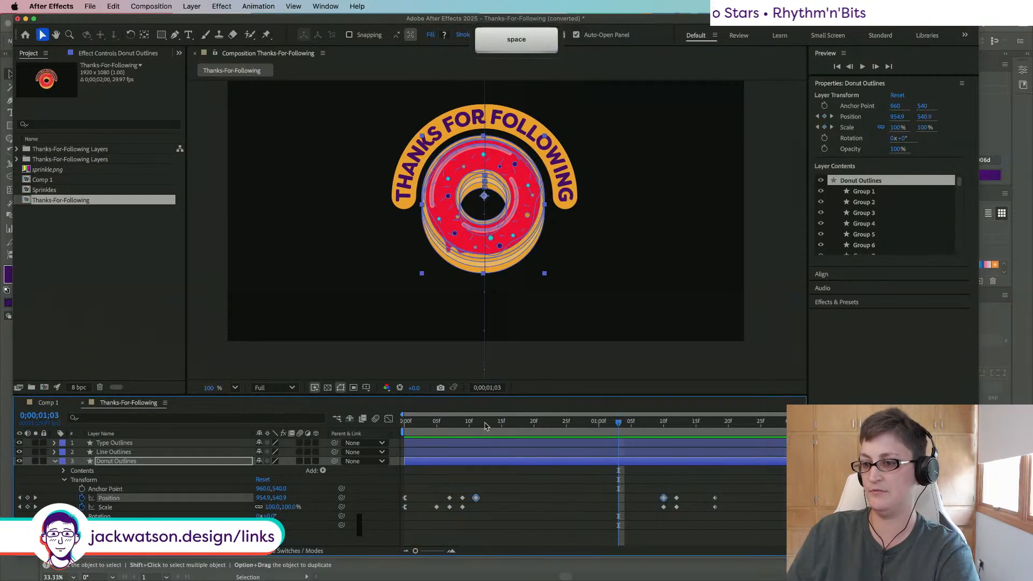
# Step: Lower the donut's position keyframe at frame 9 to a vertical position of about 528 and preview the animation
pyautogui.click(463, 425)
pyautogui.moveTo(517, 228); pyautogui.dragTo(517, 233)
pyautogui.moveTo(519, 239); pyautogui.dragTo(521, 245)
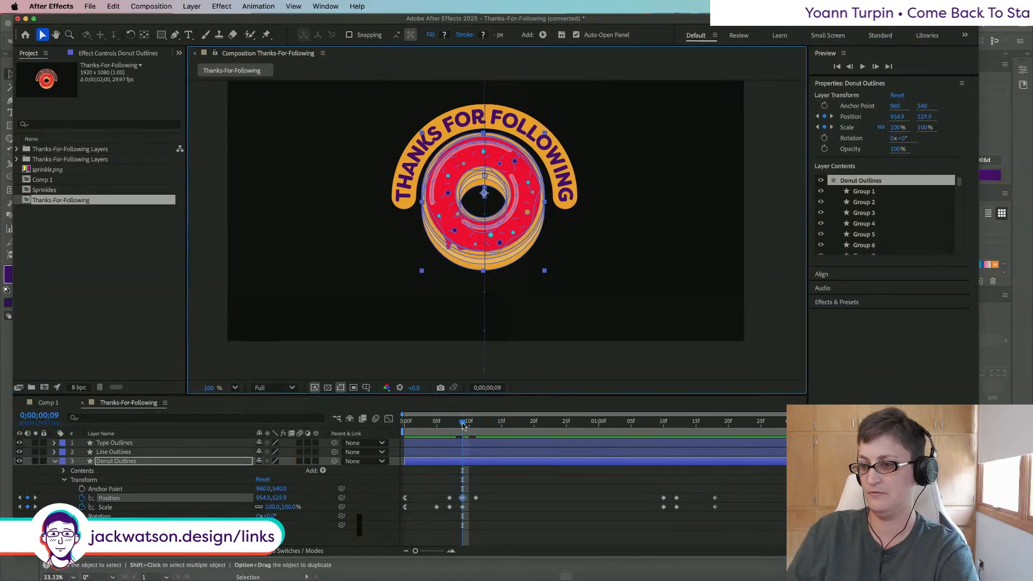
pyautogui.moveTo(463, 425); pyautogui.dragTo(362, 422)
pyautogui.press('space')
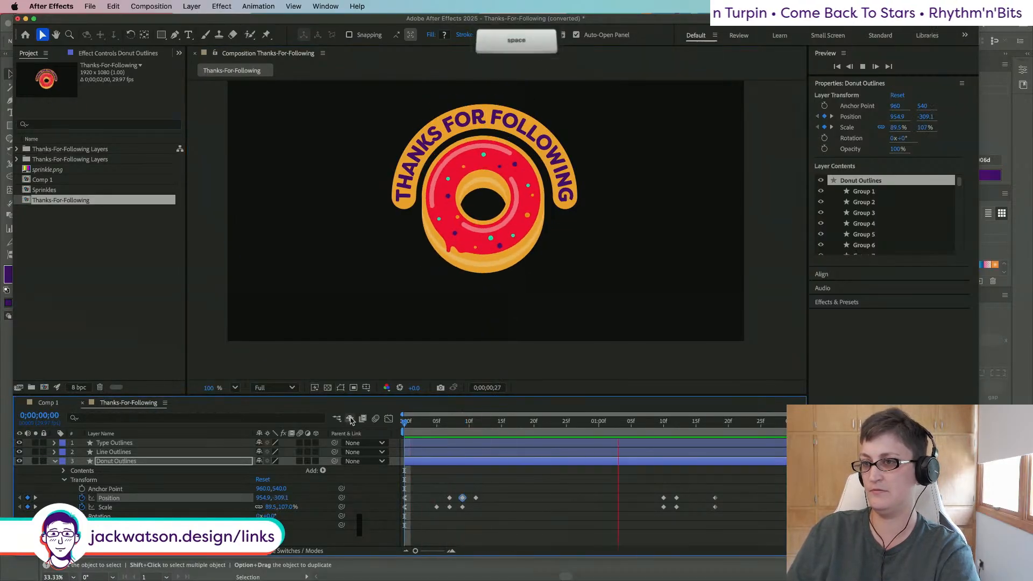
# Step: Undo the separate downward moves of the donut's position keyframes, previewing the animation in between
pyautogui.press('super+z')
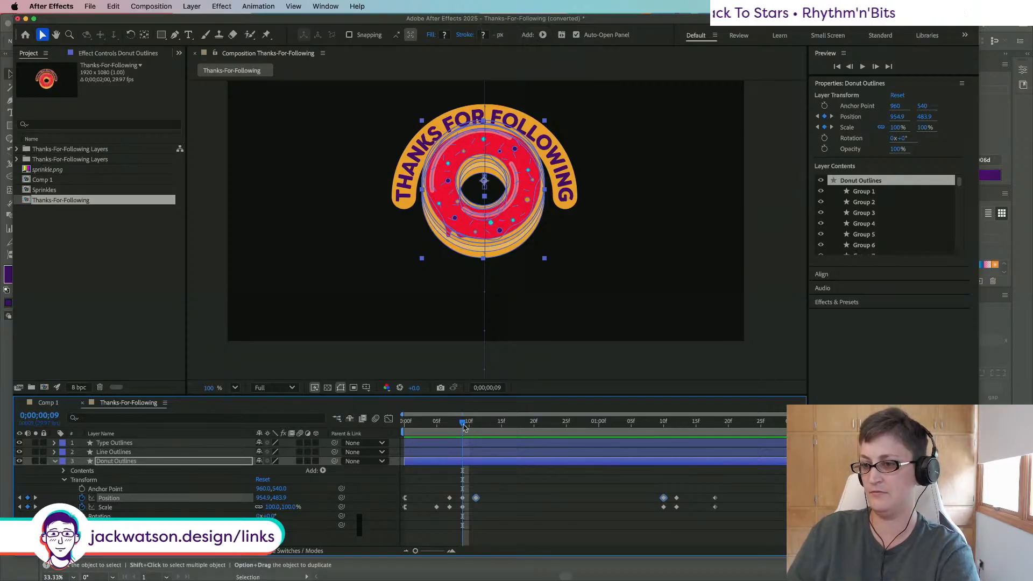
pyautogui.moveTo(418, 433); pyautogui.dragTo(401, 430)
pyautogui.press('space')
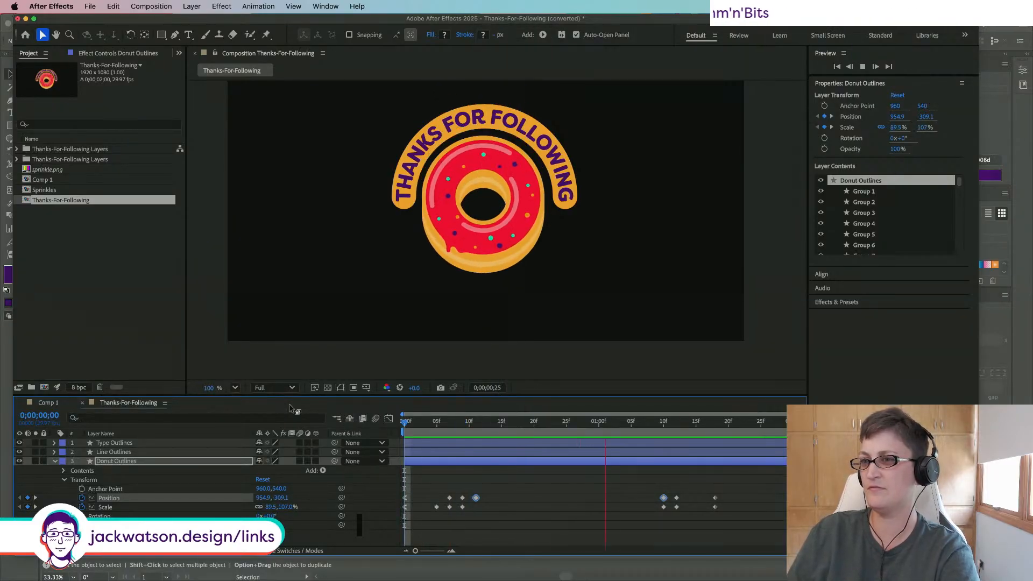
pyautogui.press('space')
pyautogui.press('super+z')
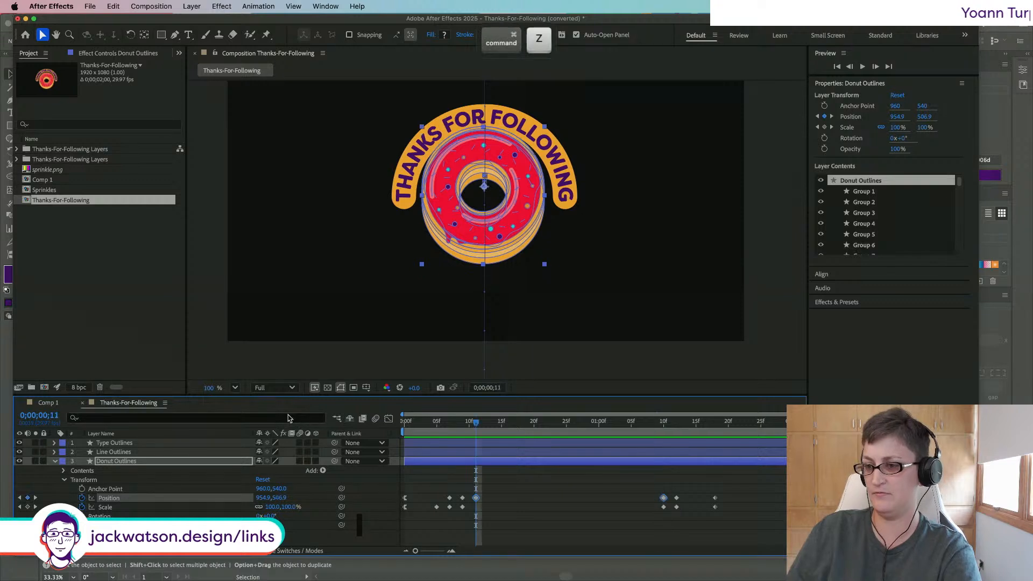
pyautogui.press('super+z')
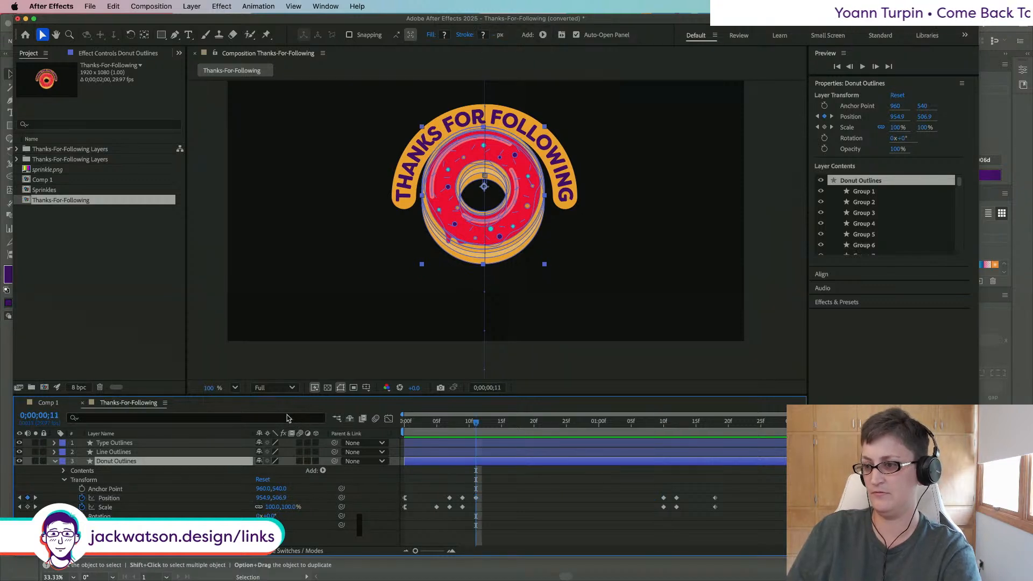
# Step: Select the four middle Donut Outlines position keyframes and lower them together, with frame 11 at a vertical position of about 539
pyautogui.moveTo(460, 492); pyautogui.dragTo(694, 500)
pyautogui.moveTo(509, 244); pyautogui.dragTo(510, 253)
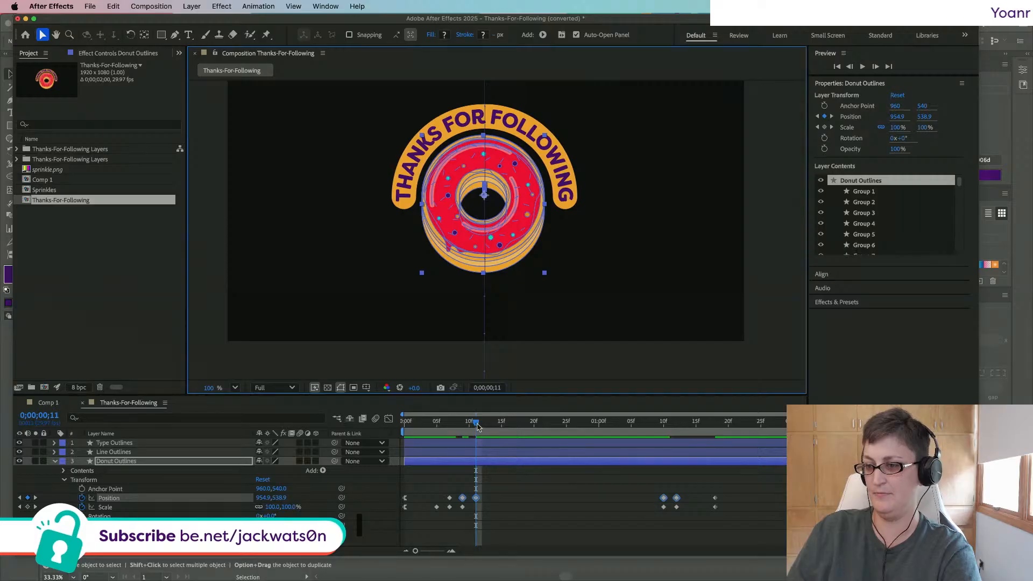
pyautogui.moveTo(477, 426); pyautogui.dragTo(406, 425)
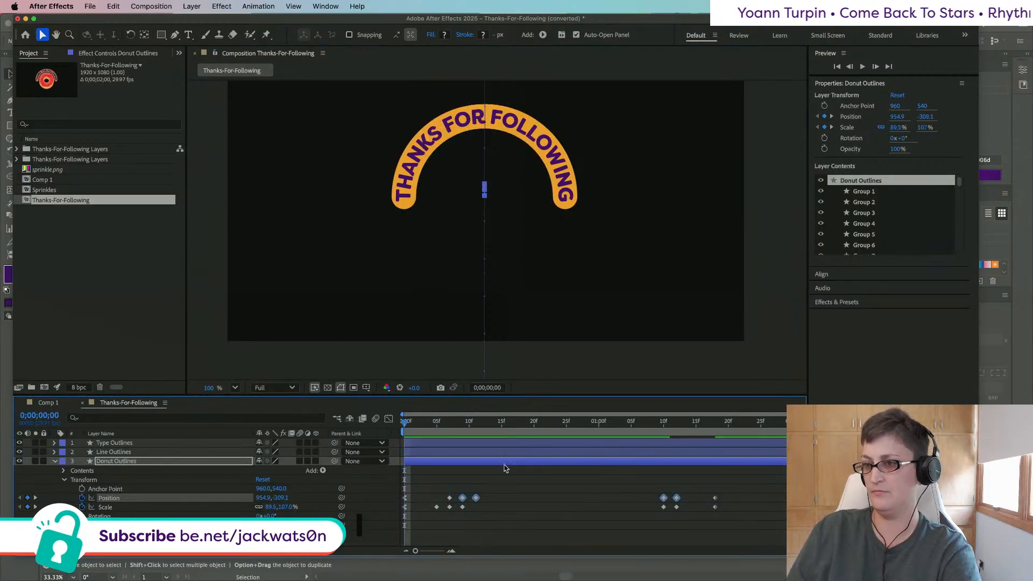
# Step: Try shifting all Donut Outlines position keyframes sideways to a horizontal position of about 965, then undo the shift
pyautogui.scroll(5, 490, 128)
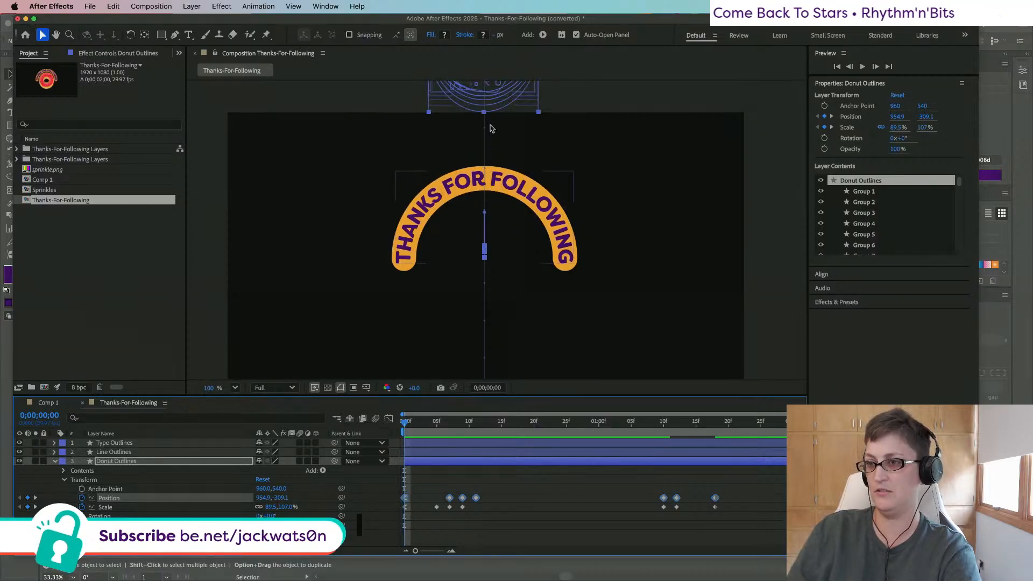
pyautogui.moveTo(493, 111); pyautogui.dragTo(496, 112)
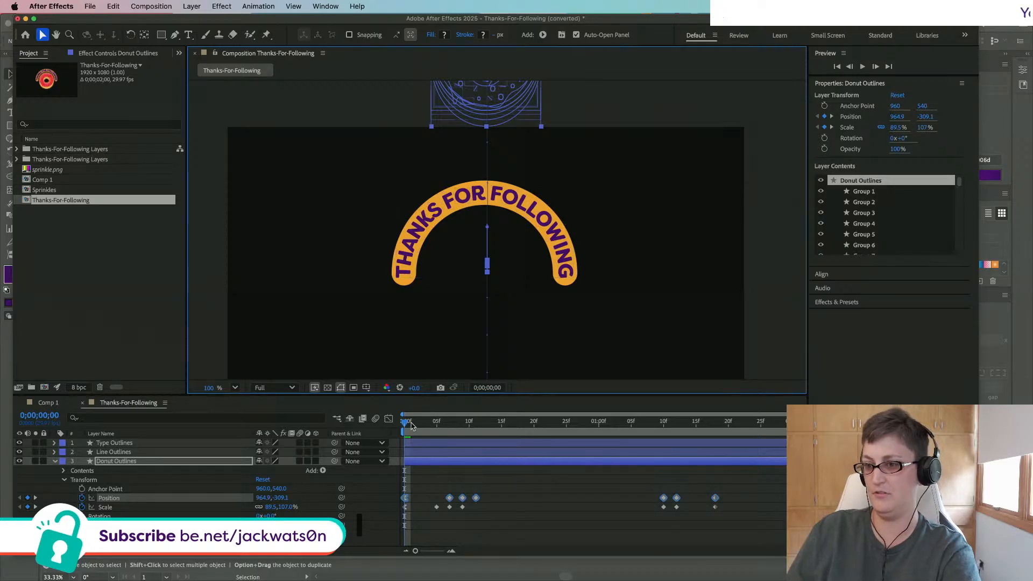
pyautogui.moveTo(407, 425); pyautogui.dragTo(483, 427)
pyautogui.press('super+z')
pyautogui.scroll(2, 504, 215)
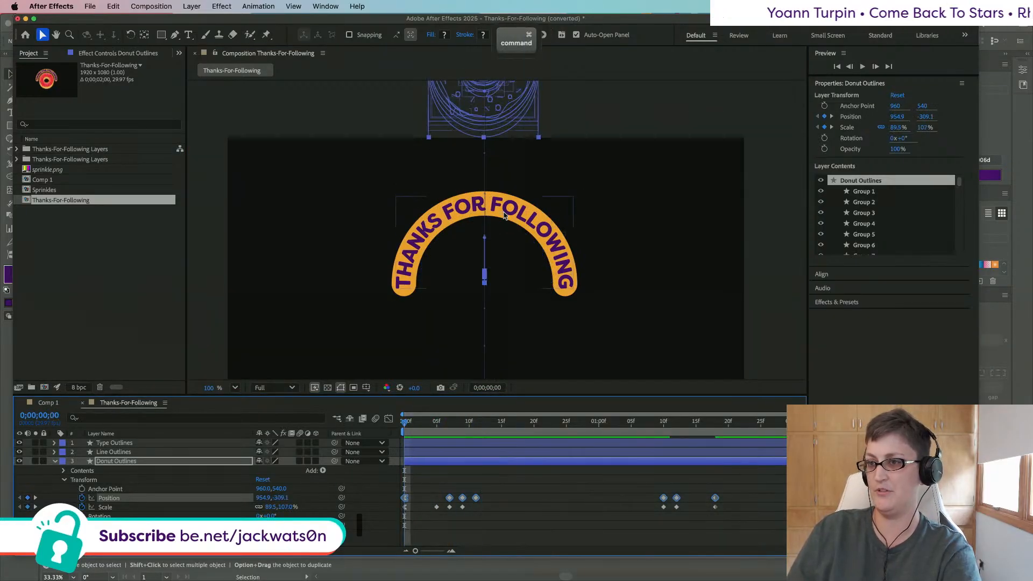
# Step: Shift the donut's whole motion path sideways to a horizontal position of about 959 and preview the animation
pyautogui.moveTo(405, 428); pyautogui.dragTo(353, 428)
pyautogui.scroll(3, 489, 177)
pyautogui.moveTo(487, 154); pyautogui.dragTo(489, 153)
pyautogui.press('space')
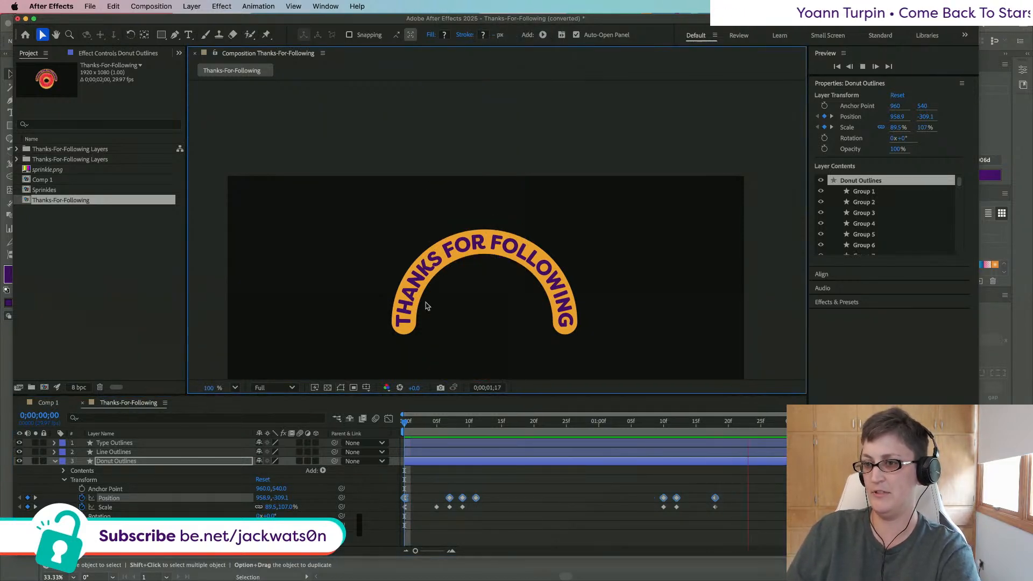
pyautogui.scroll(-9, 426, 306)
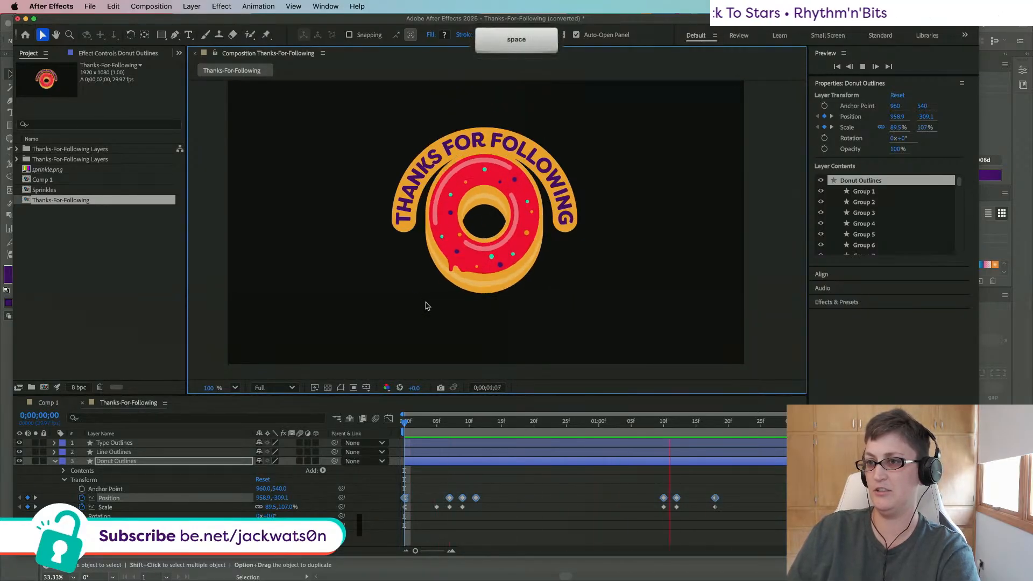
pyautogui.press('space')
# Step: Set the composition view magnification to 50% and preview the full donut animation
pyautogui.click(235, 388)
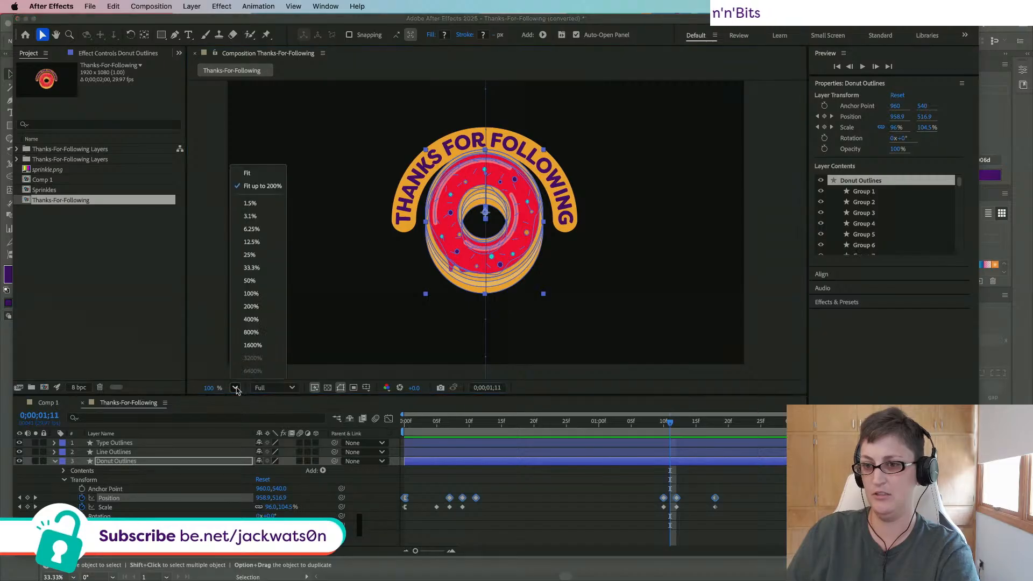
pyautogui.click(273, 281)
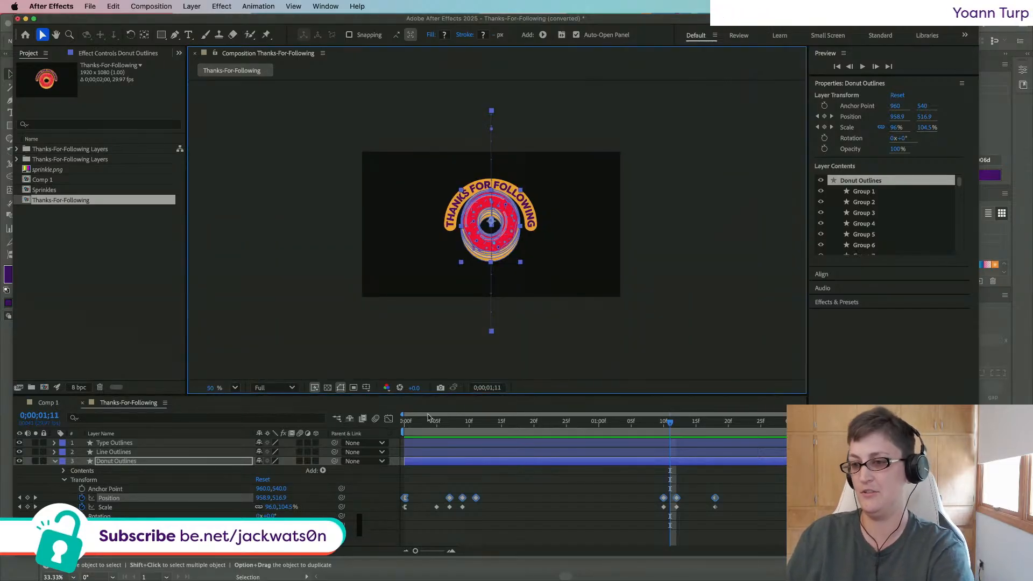
pyautogui.press('space')
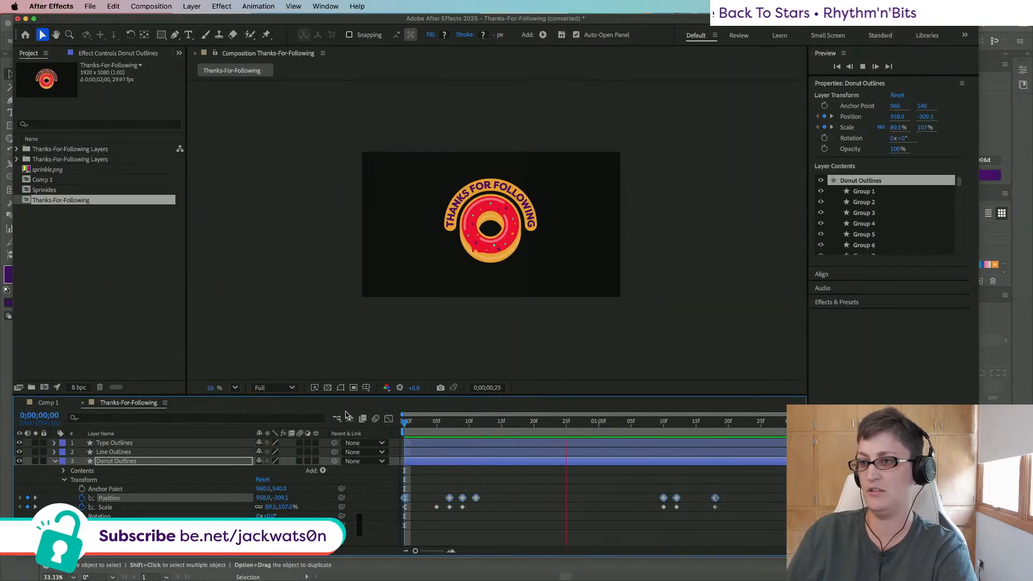
pyautogui.press('space')
# Step: Play Comp 1's animation and the Thanks-For-Following animation to compare how the donut lands
pyautogui.click(48, 402)
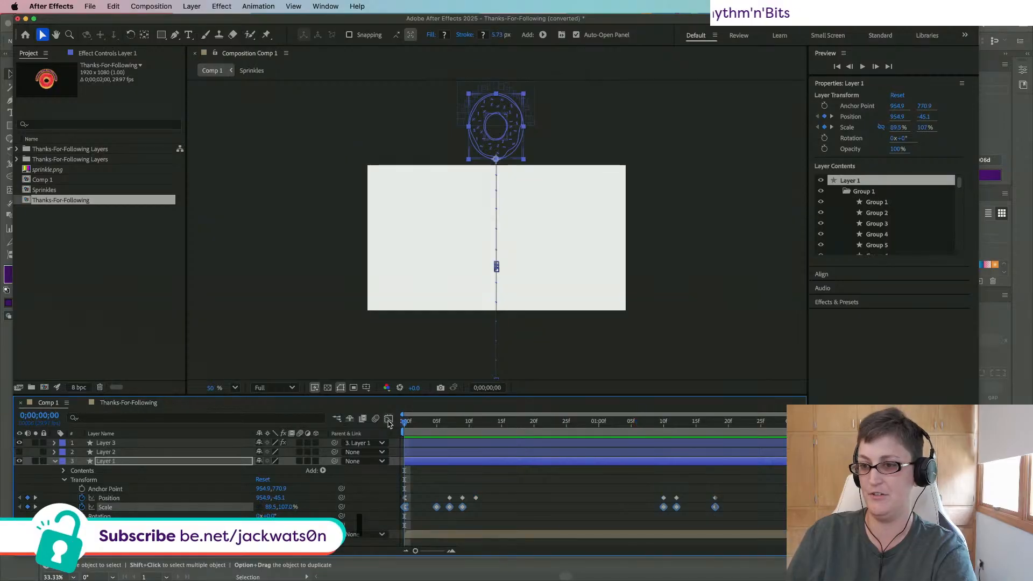
pyautogui.press('space')
pyautogui.click(103, 403)
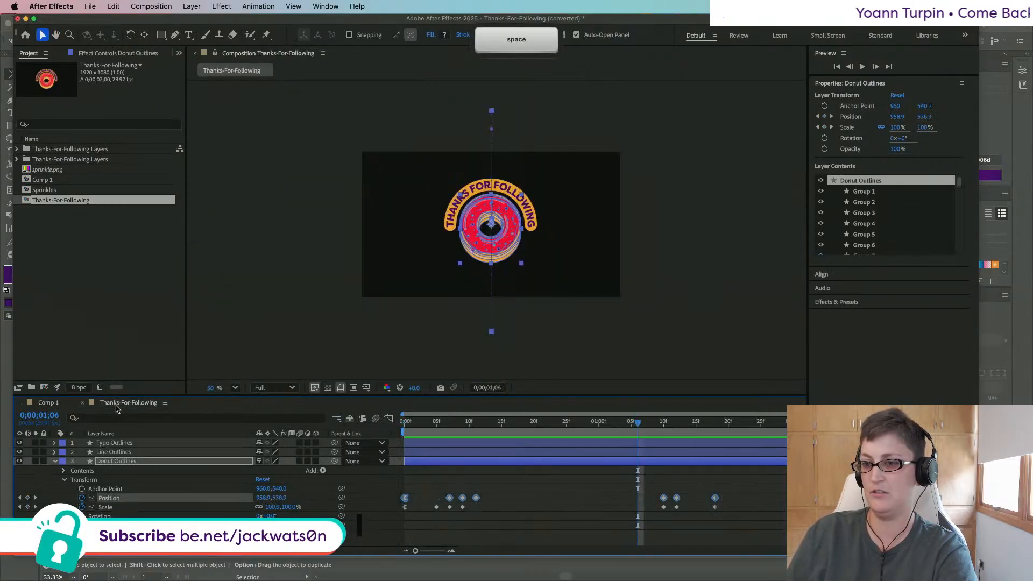
pyautogui.press('space')
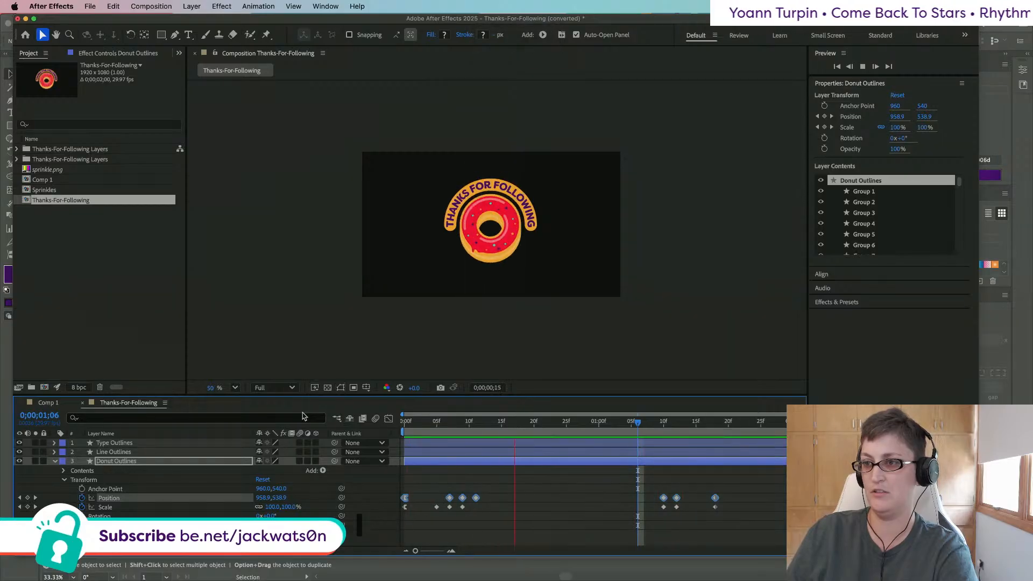
pyautogui.press('space')
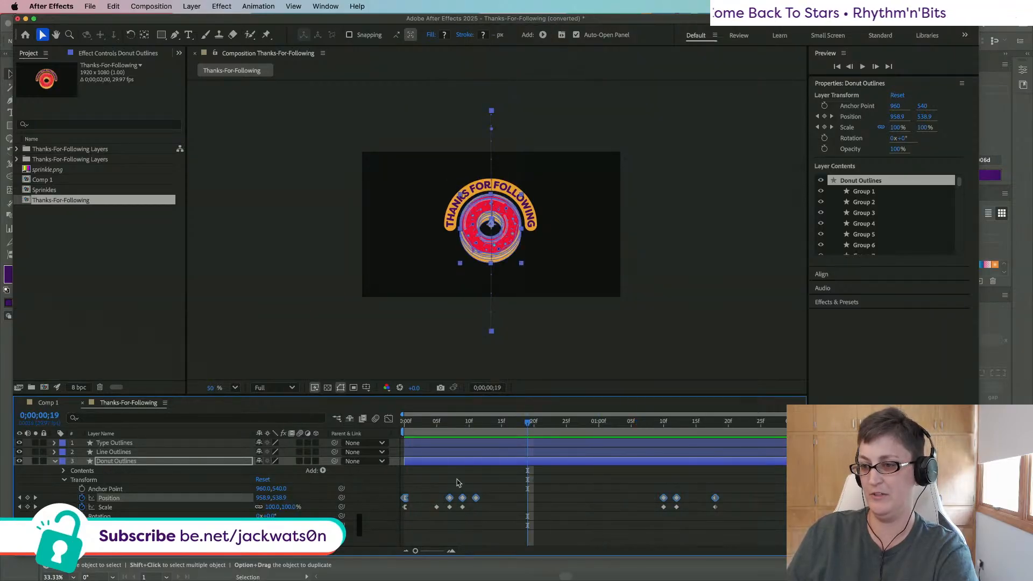
# Step: Compare the donut's squash and landing around frames 7 to 9 in Comp 1 and Thanks-For-Following
pyautogui.click(451, 434)
pyautogui.moveTo(452, 424)
pyautogui.mouseDown()
pyautogui.moveTo(469, 425)
pyautogui.moveTo(410, 425)
pyautogui.moveTo(476, 425)
pyautogui.moveTo(418, 426)
pyautogui.moveTo(465, 426)
pyautogui.mouseUp()
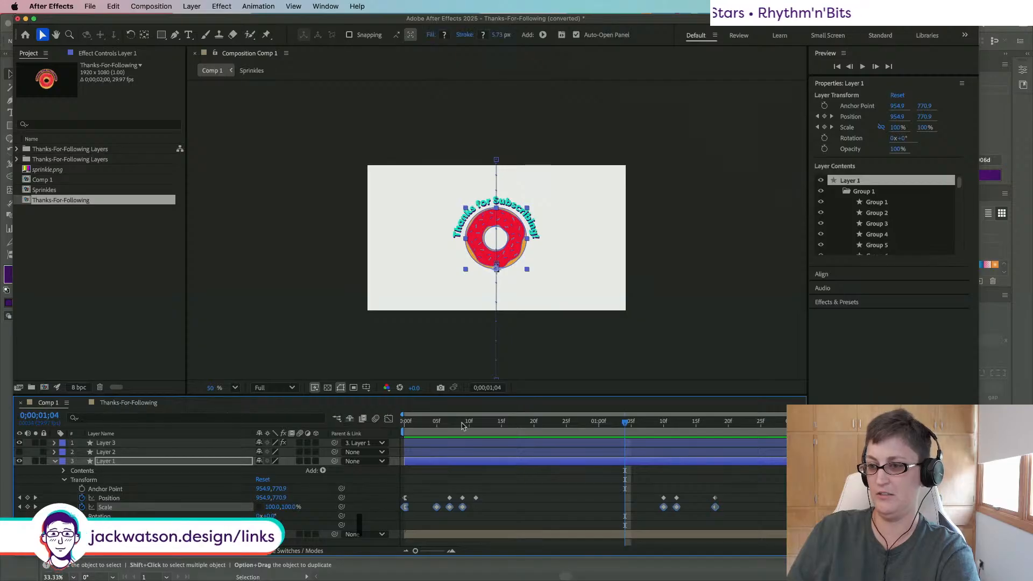
pyautogui.click(462, 425)
pyautogui.click(410, 484)
pyautogui.moveTo(458, 425)
pyautogui.mouseDown()
pyautogui.moveTo(431, 426)
pyautogui.moveTo(477, 425)
pyautogui.moveTo(450, 428)
pyautogui.mouseUp()
pyautogui.click(128, 403)
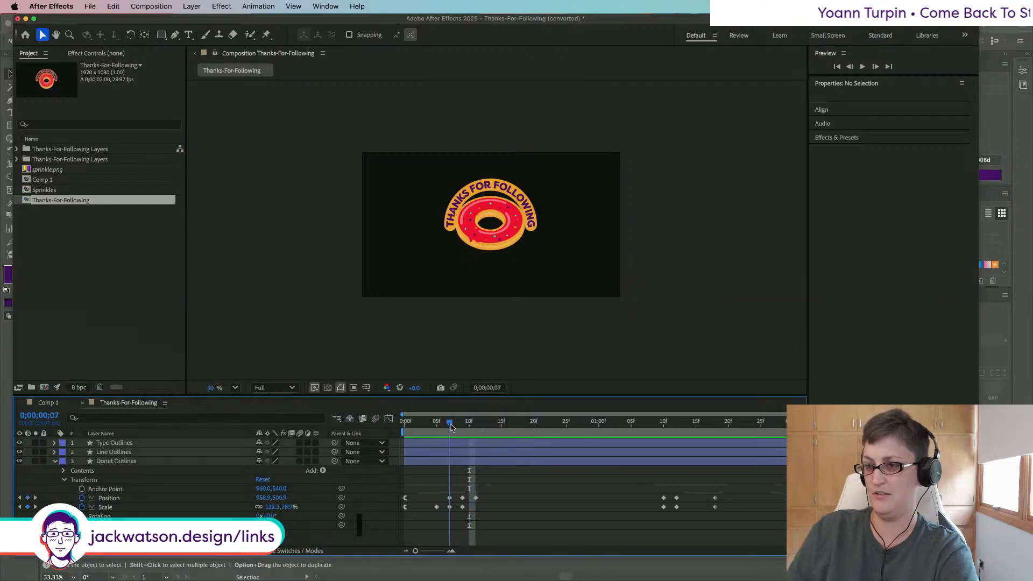
# Step: Lower the donut at frame 7 to a vertical position of about 583 and preview how it lands
pyautogui.click(494, 244)
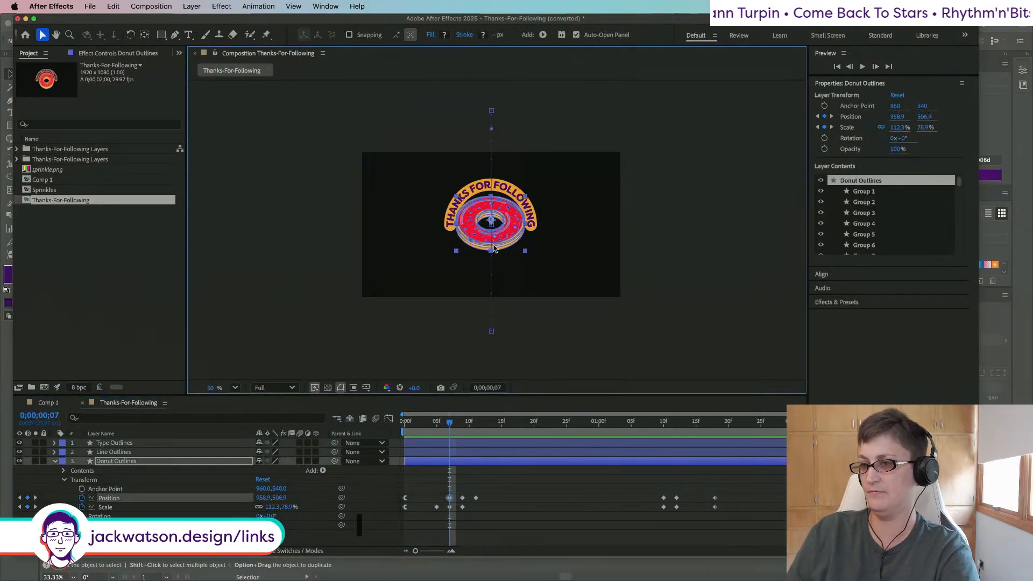
pyautogui.moveTo(500, 247); pyautogui.dragTo(500, 251)
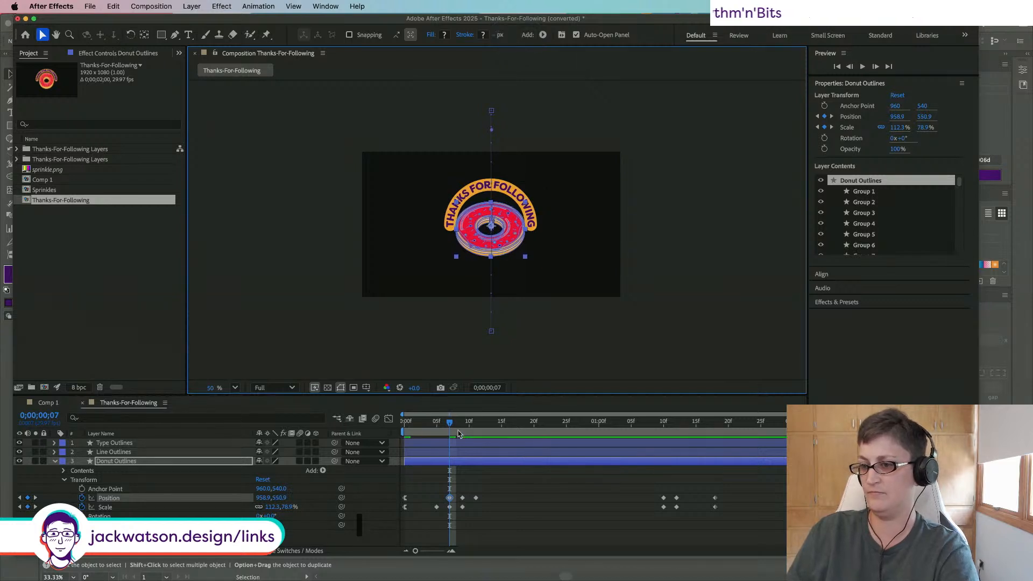
pyautogui.moveTo(451, 427)
pyautogui.mouseDown()
pyautogui.moveTo(441, 427)
pyautogui.moveTo(467, 427)
pyautogui.moveTo(451, 426)
pyautogui.mouseUp()
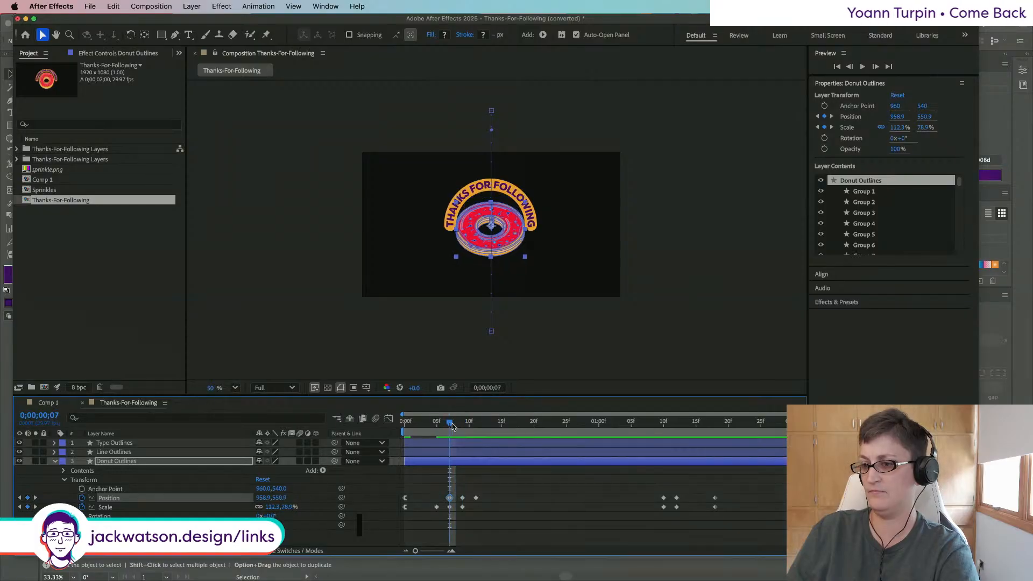
pyautogui.moveTo(514, 230); pyautogui.dragTo(514, 234)
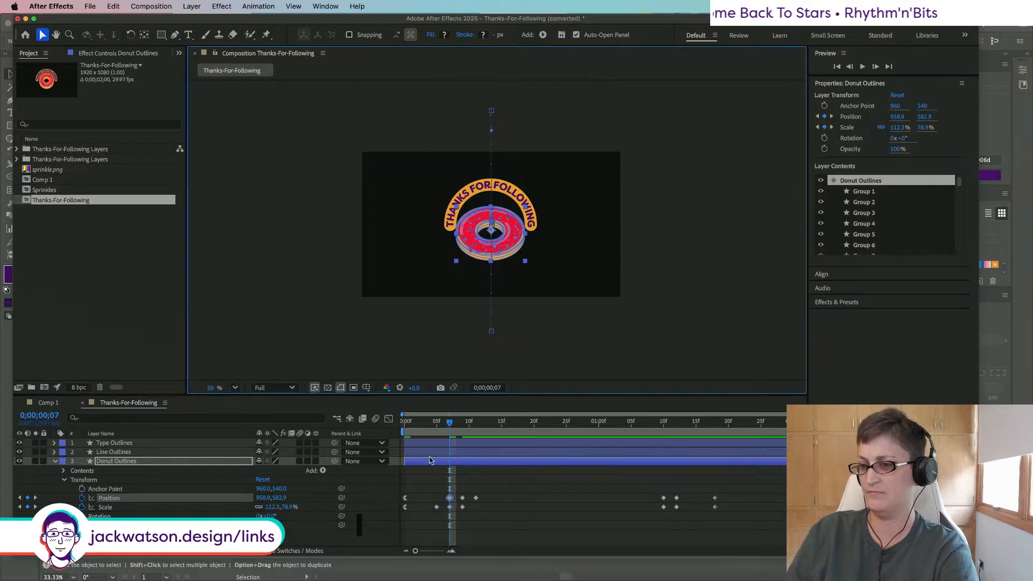
pyautogui.moveTo(449, 419); pyautogui.dragTo(475, 427)
pyautogui.press('space')
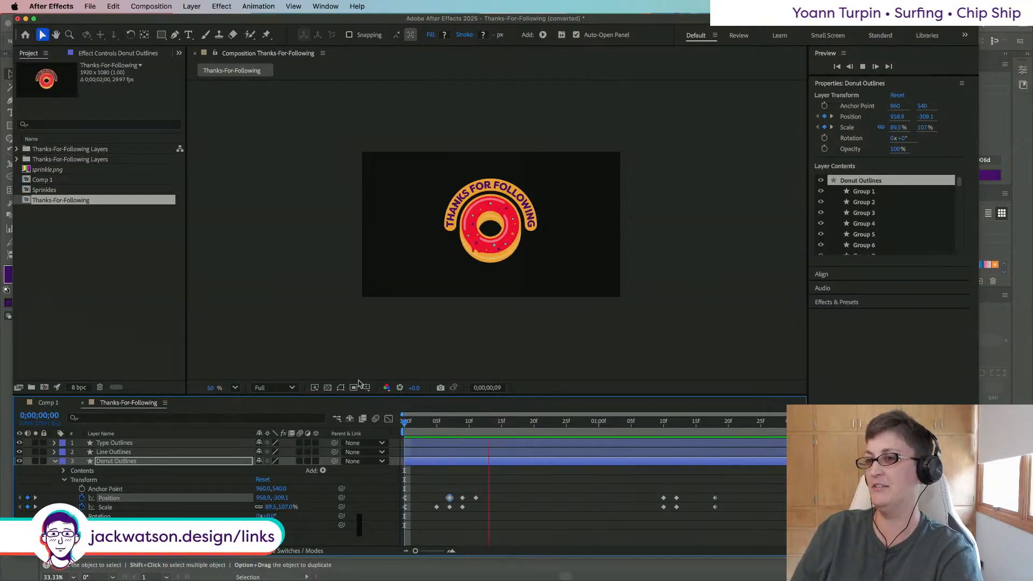
pyautogui.press('space')
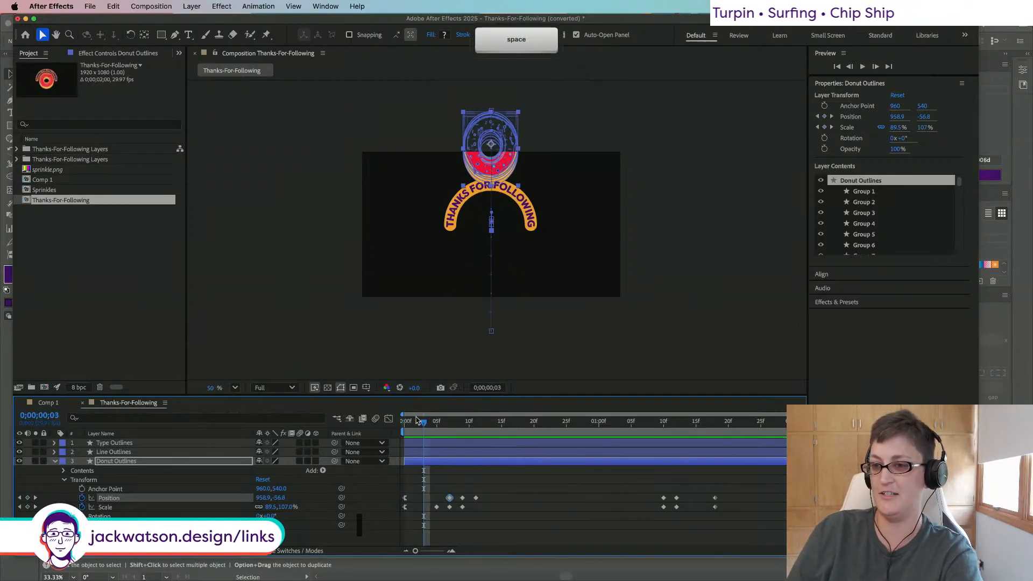
pyautogui.moveTo(423, 423); pyautogui.dragTo(517, 427)
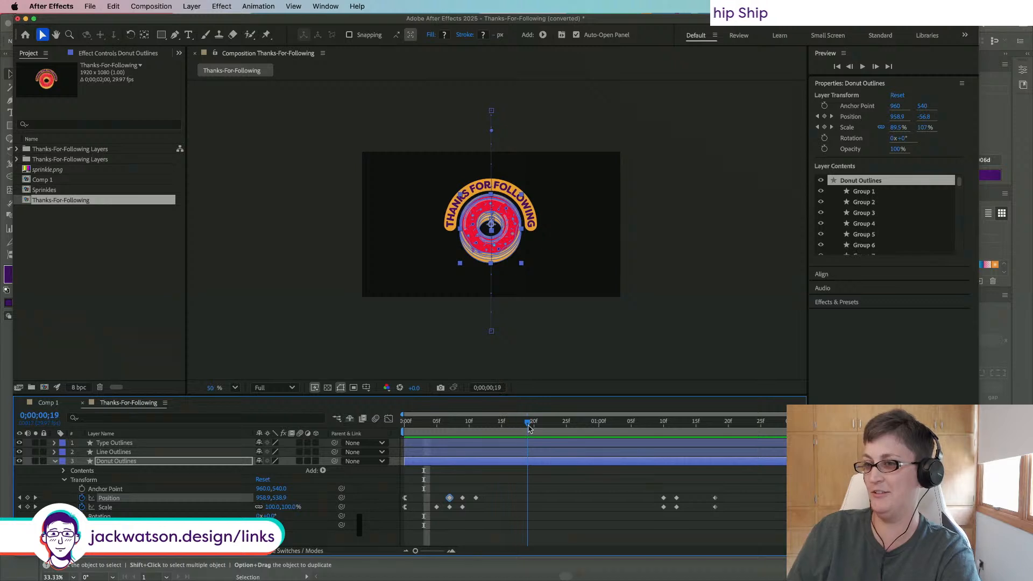
# Step: Set the composition view magnification to 100% and preview the donut animation
pyautogui.click(559, 345)
pyautogui.scroll(-2, 506, 269)
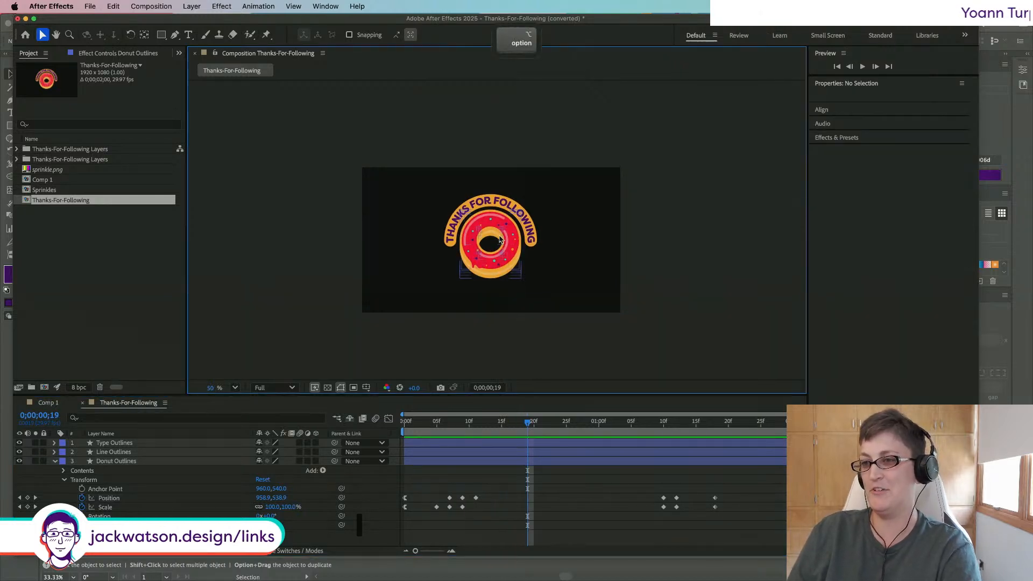
pyautogui.scroll(1, 496, 247)
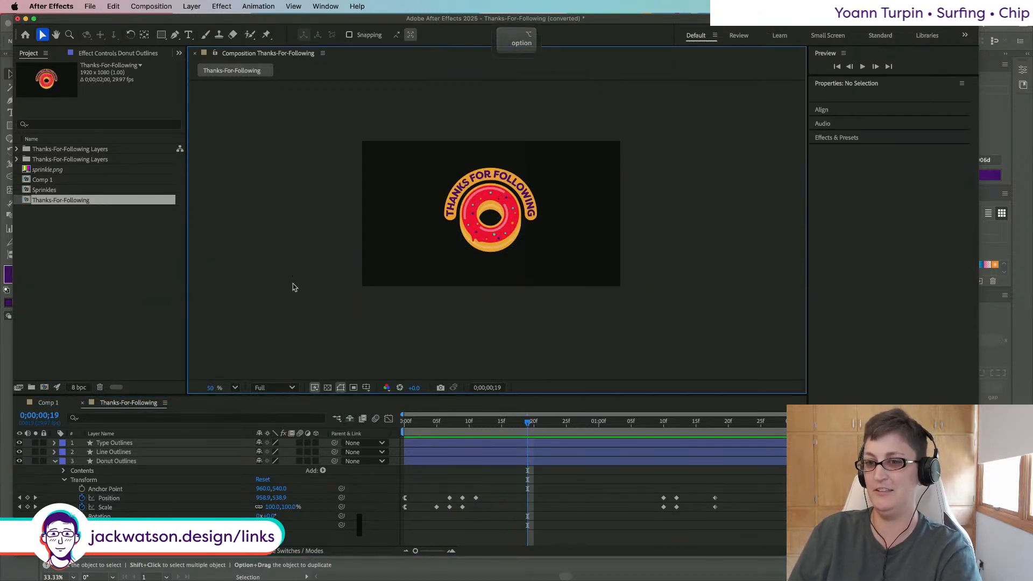
pyautogui.click(237, 388)
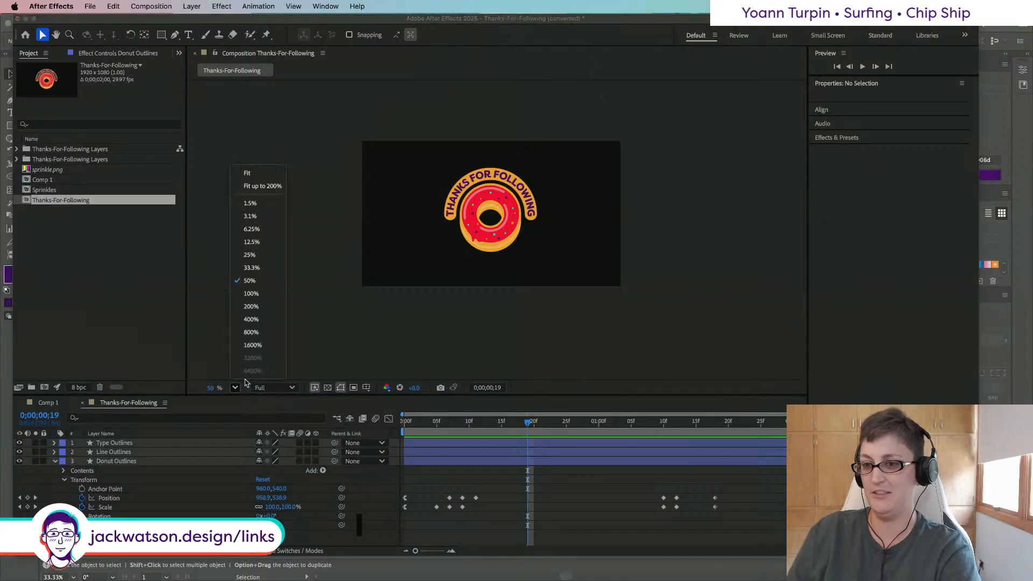
pyautogui.click(256, 301)
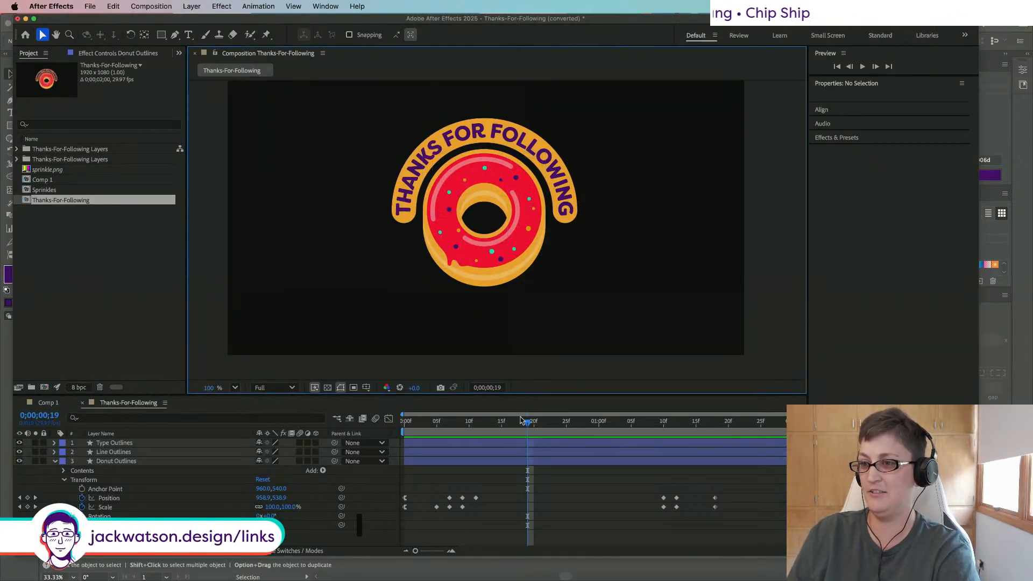
pyautogui.press('space')
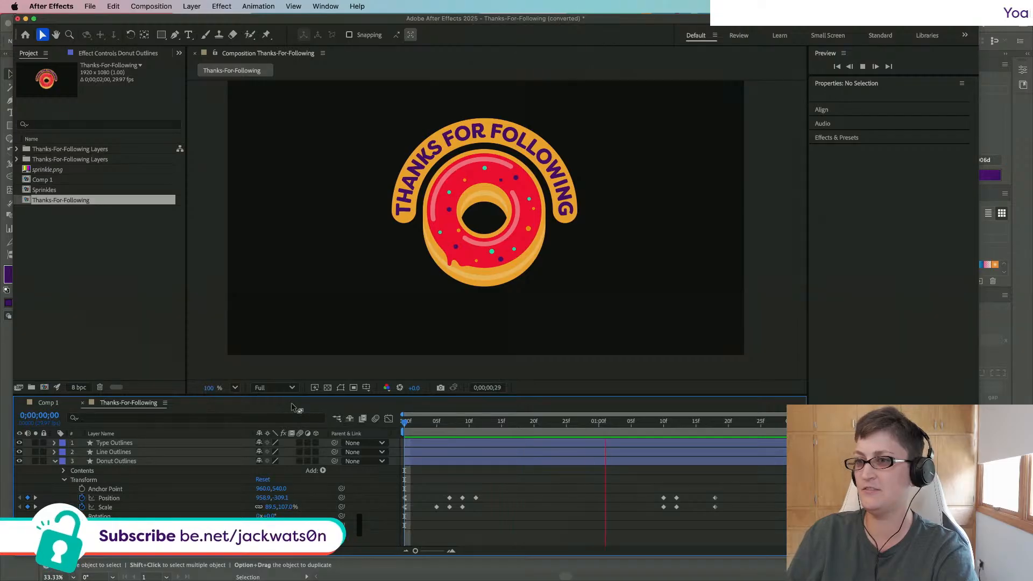
pyautogui.press('space')
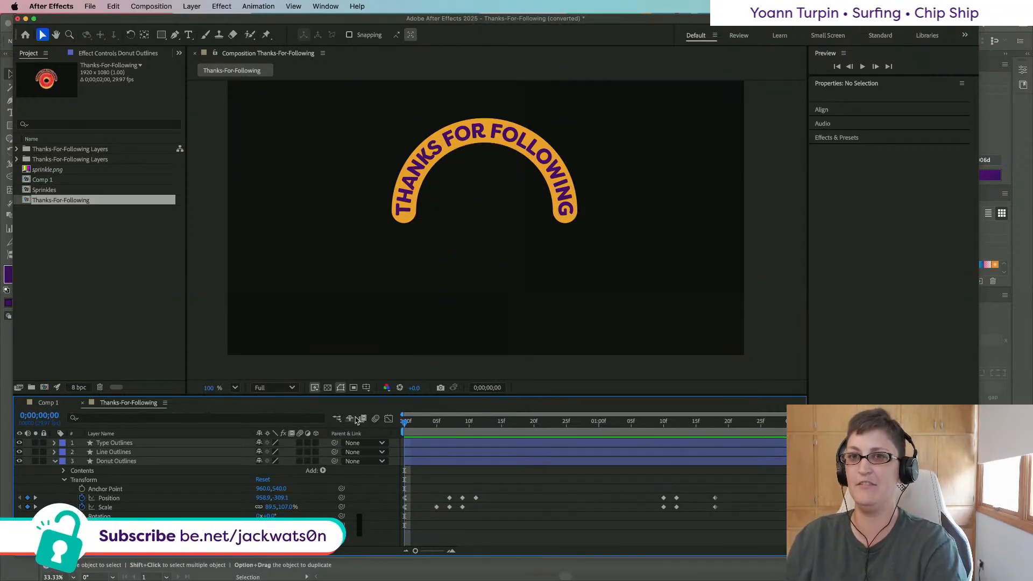
# Step: Save the project as Thanks-For-Following.aep without the "(converted)" suffix, replacing the existing file
pyautogui.press('super+s')
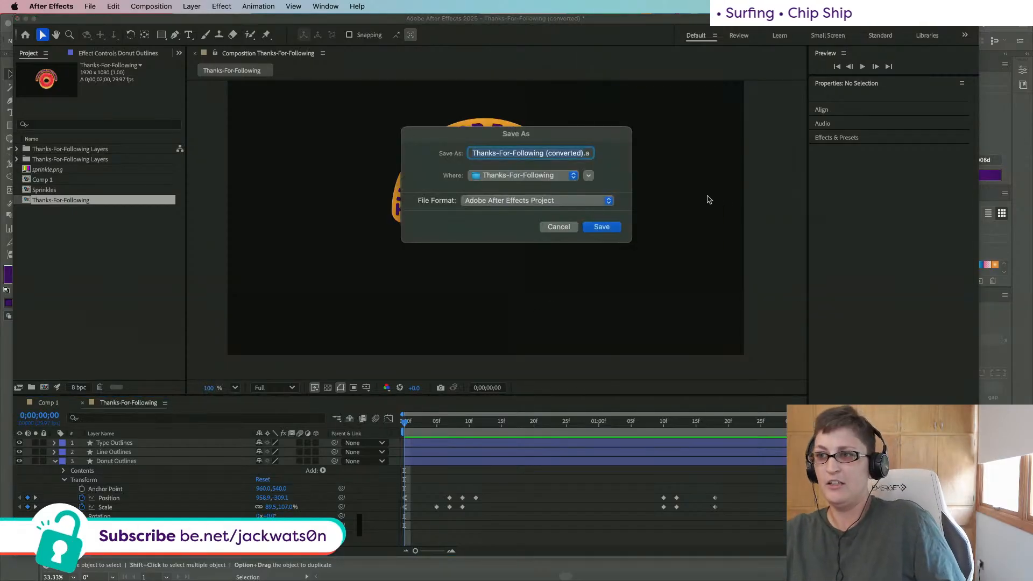
pyautogui.click(566, 153)
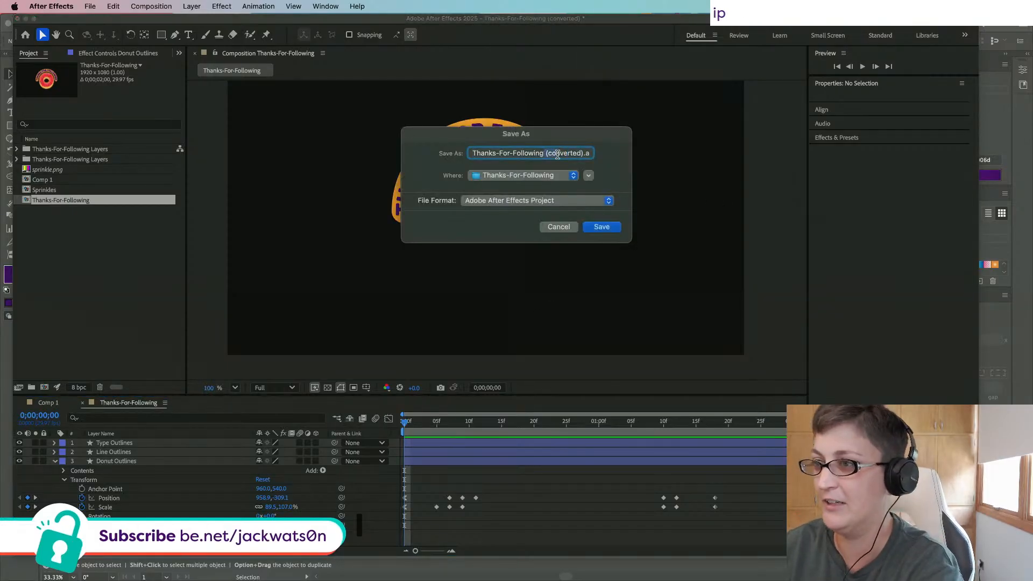
pyautogui.press('BackSpace')
pyautogui.press('Delete')
pyautogui.click(601, 226)
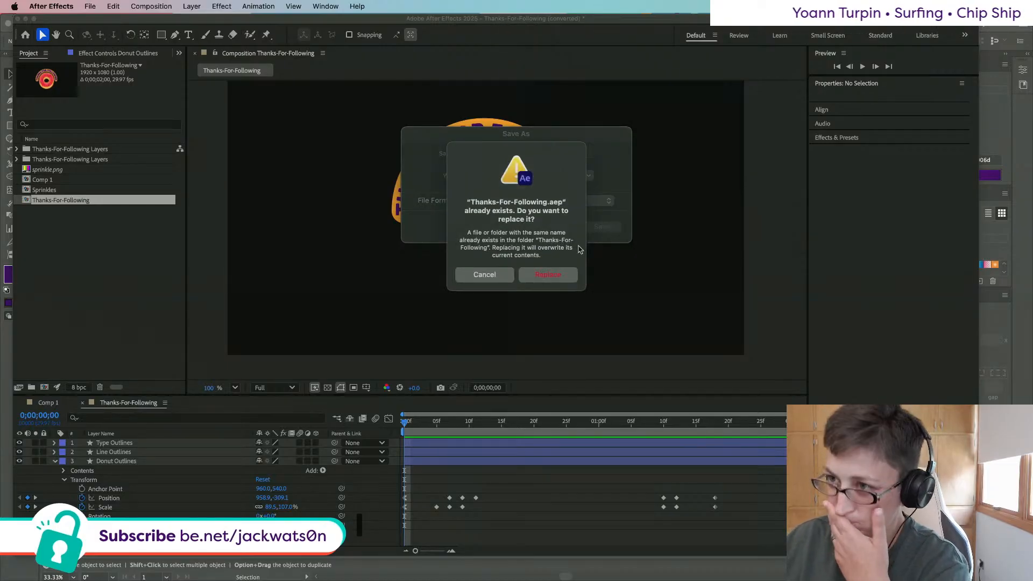
pyautogui.click(548, 275)
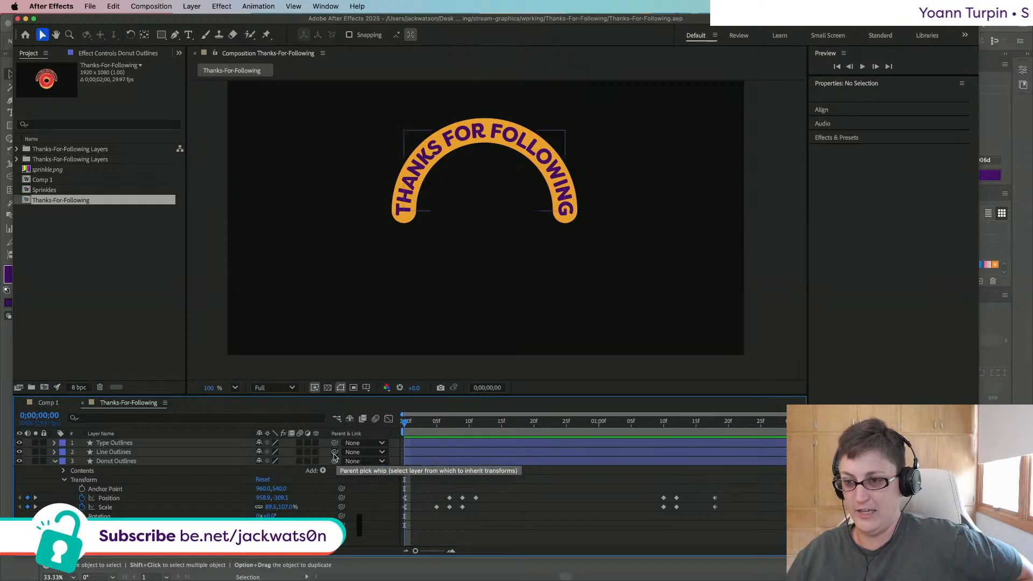
# Step: Try parenting the Type Outlines and Line Outlines layers to Donut Outlines, and return both parents to None
pyautogui.moveTo(334, 453); pyautogui.dragTo(345, 462)
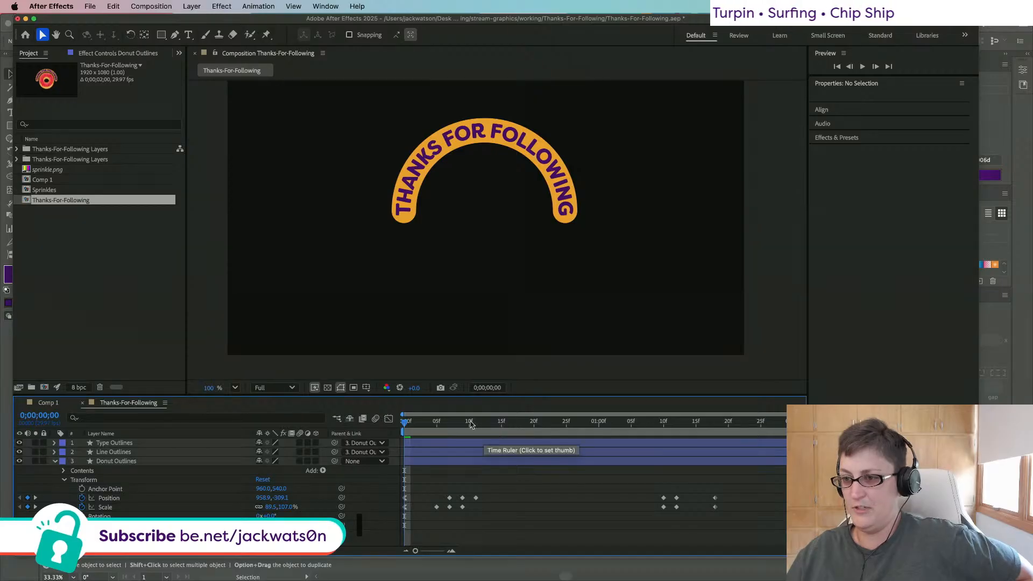
pyautogui.click(375, 453)
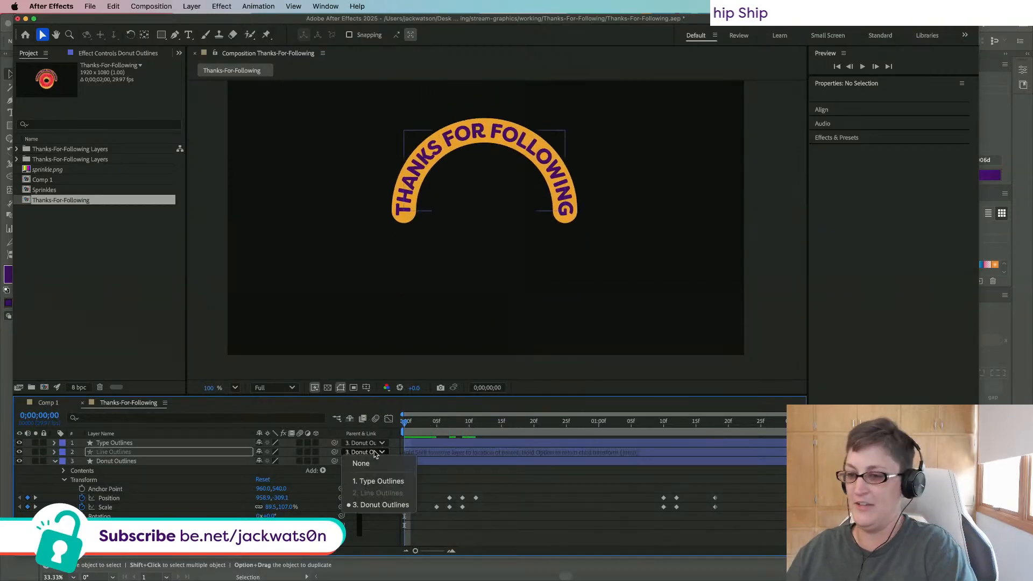
pyautogui.click(371, 463)
pyautogui.click(371, 443)
pyautogui.click(375, 454)
# Step: Play the Thanks-For-Following animation with the text and line layers unparented
pyautogui.press('space')
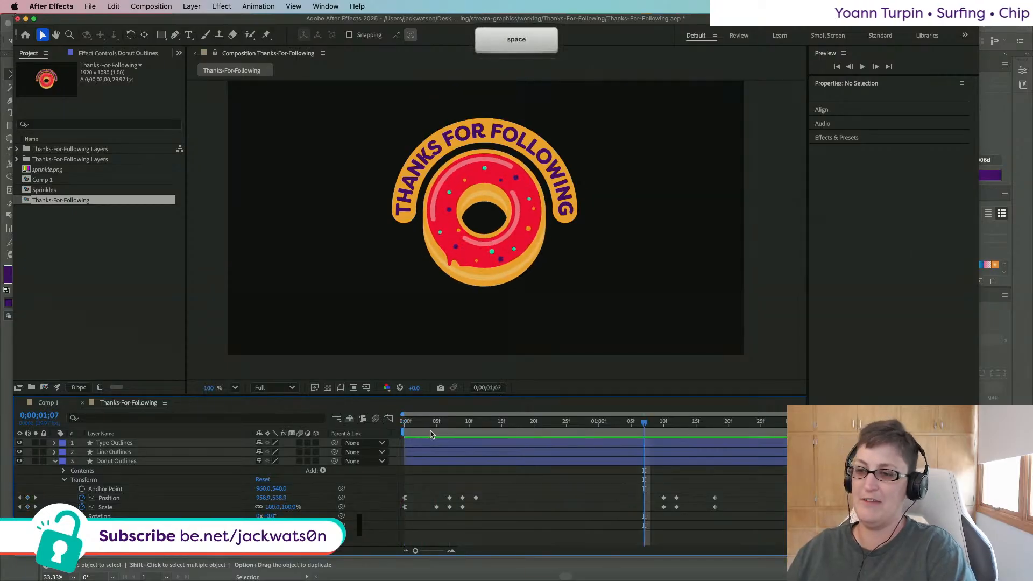
pyautogui.press('space')
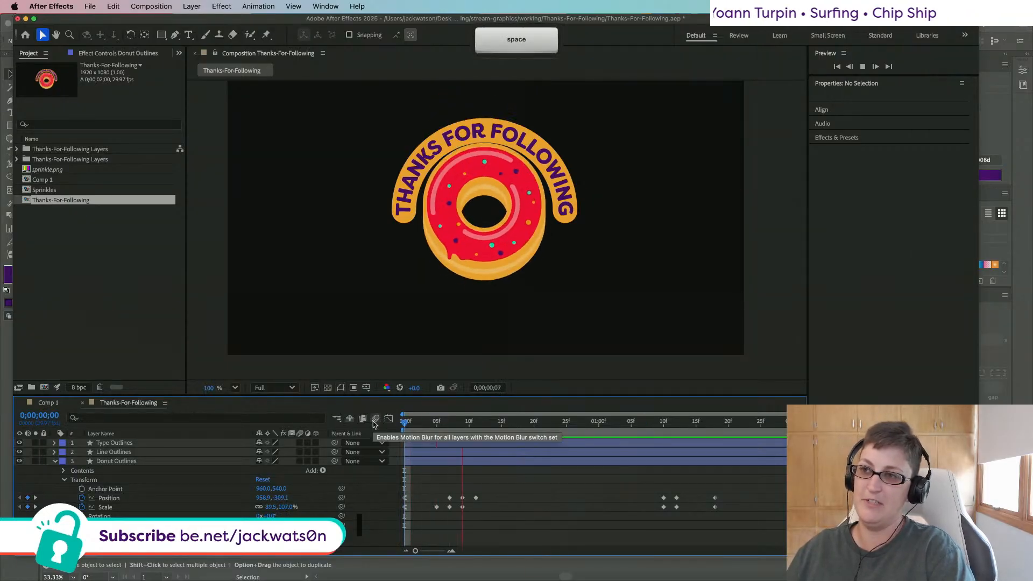
pyautogui.press('space')
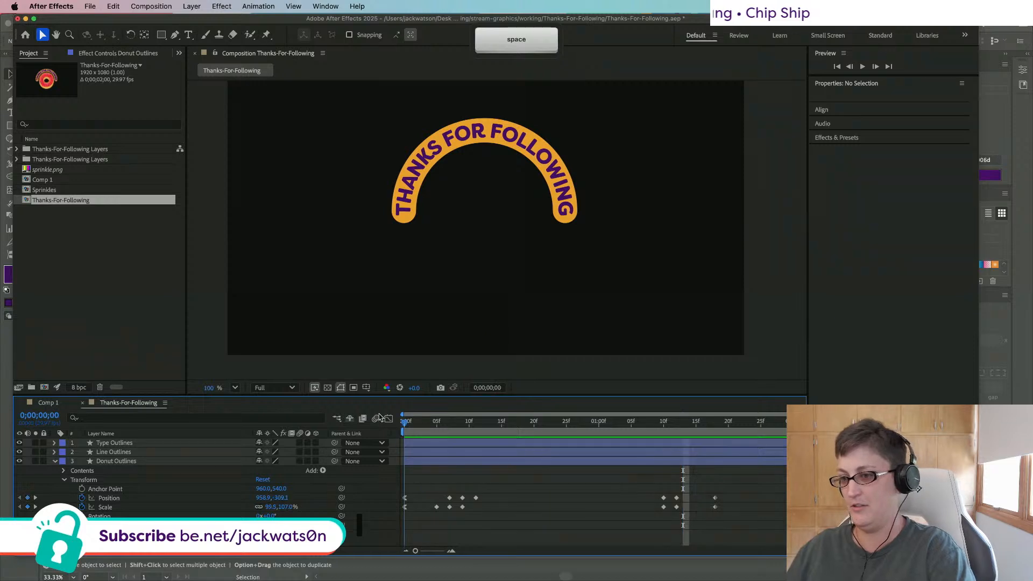
# Step: Go to frame 11, collapse Donut Outlines, and expand the Line Outlines layer's Transform, Contents and Group 1
pyautogui.click(476, 424)
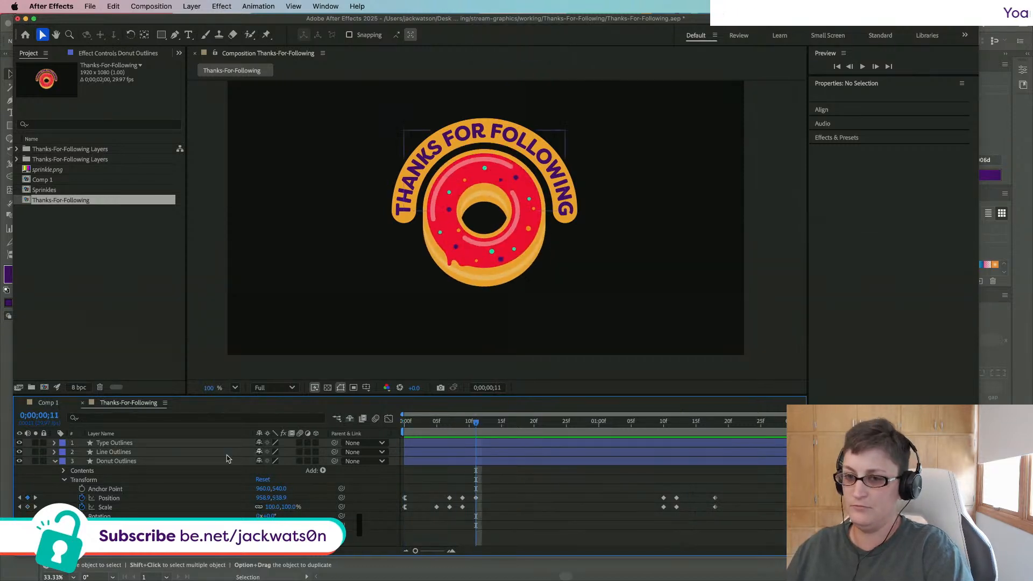
pyautogui.click(55, 461)
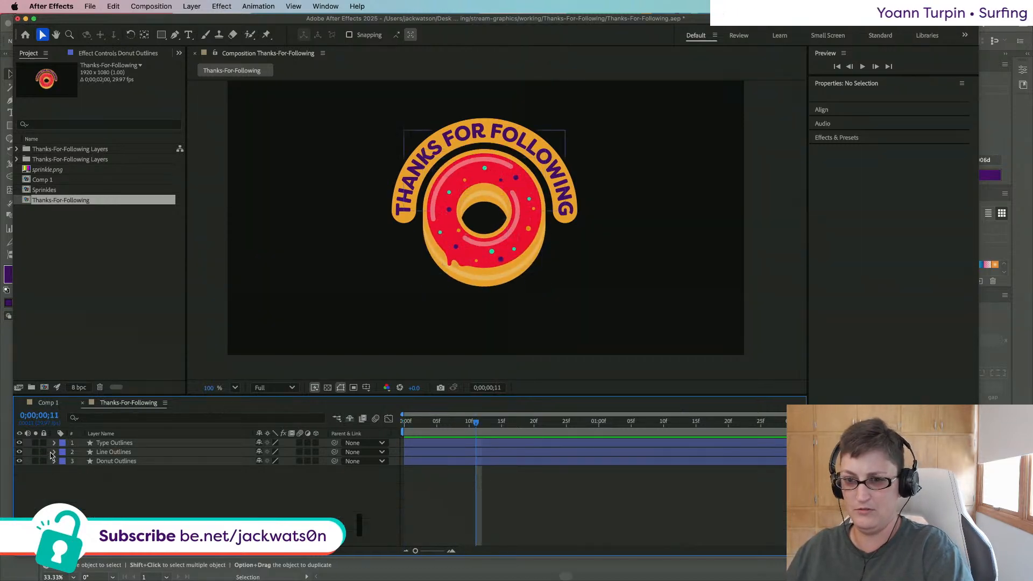
pyautogui.click(54, 452)
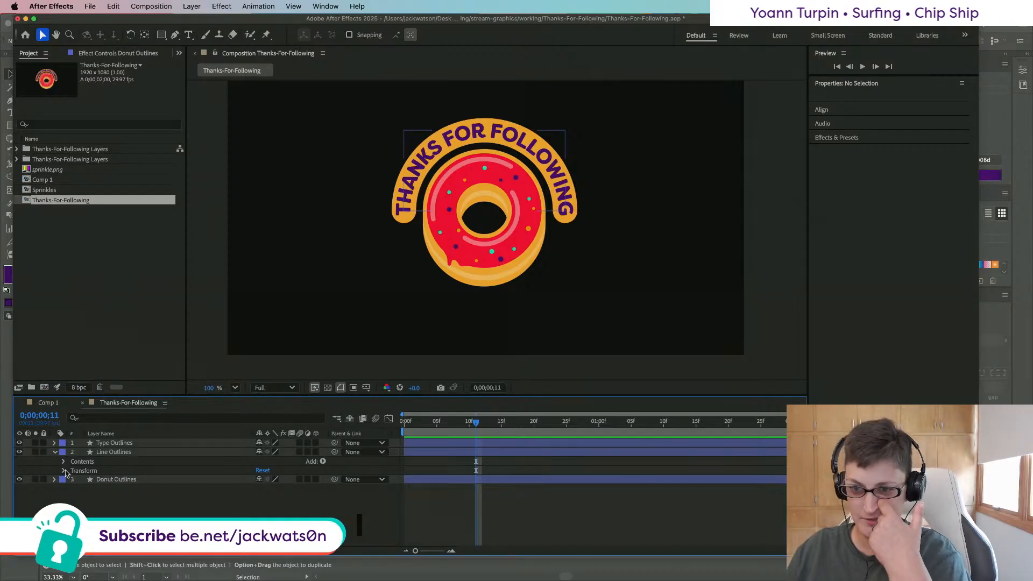
pyautogui.click(63, 470)
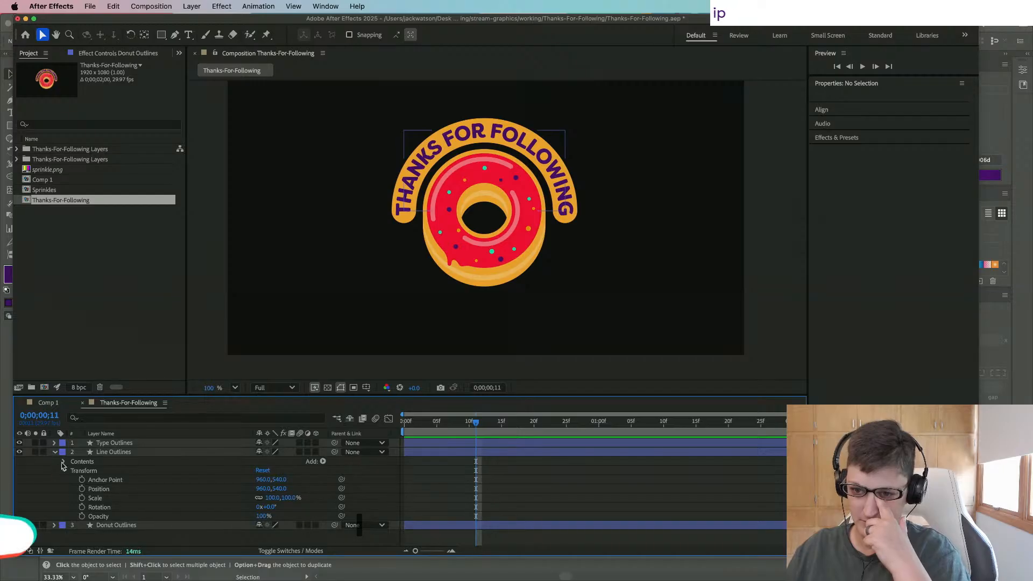
pyautogui.click(63, 461)
pyautogui.click(71, 470)
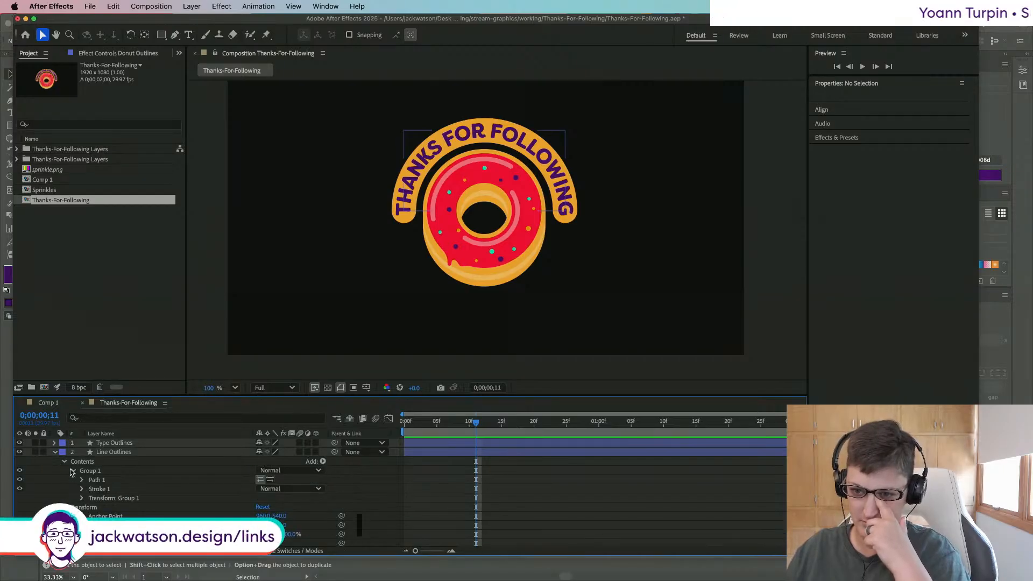
# Step: Toggle the visibility of the Line Outlines layer and its Path 1 off and on to identify their artwork
pyautogui.click(19, 452)
pyautogui.click(19, 452)
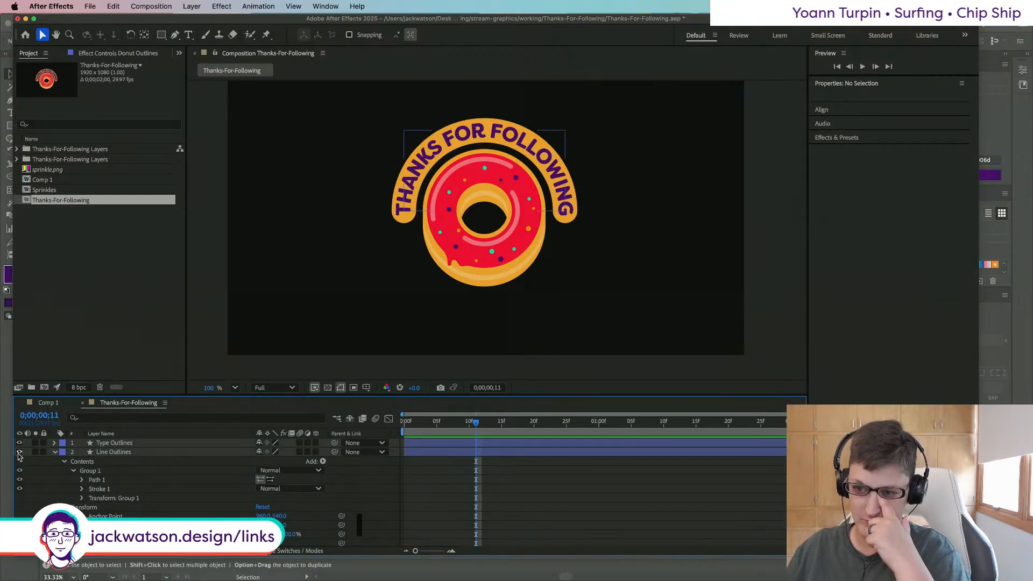
pyautogui.click(103, 482)
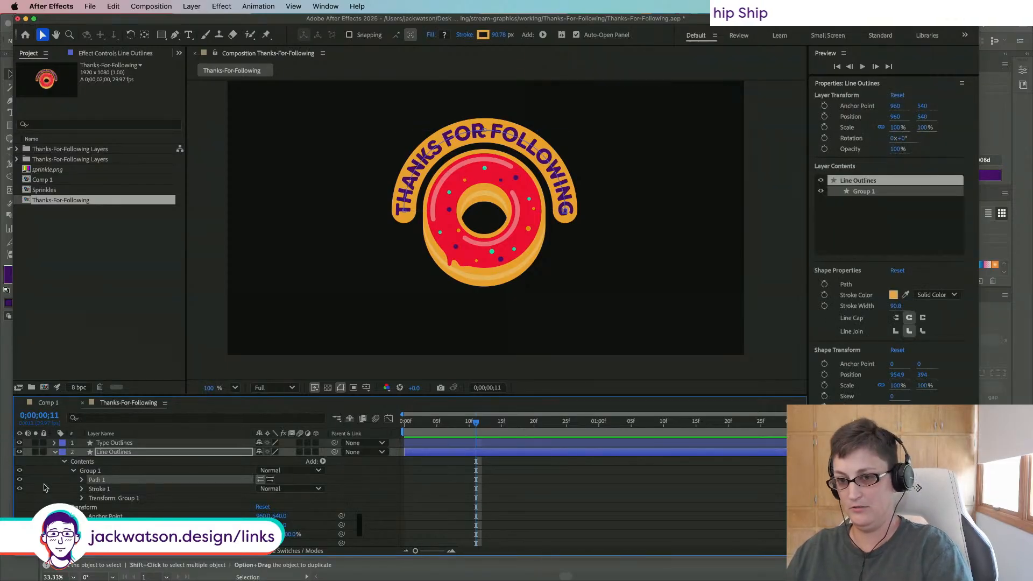
pyautogui.click(20, 480)
pyautogui.click(20, 479)
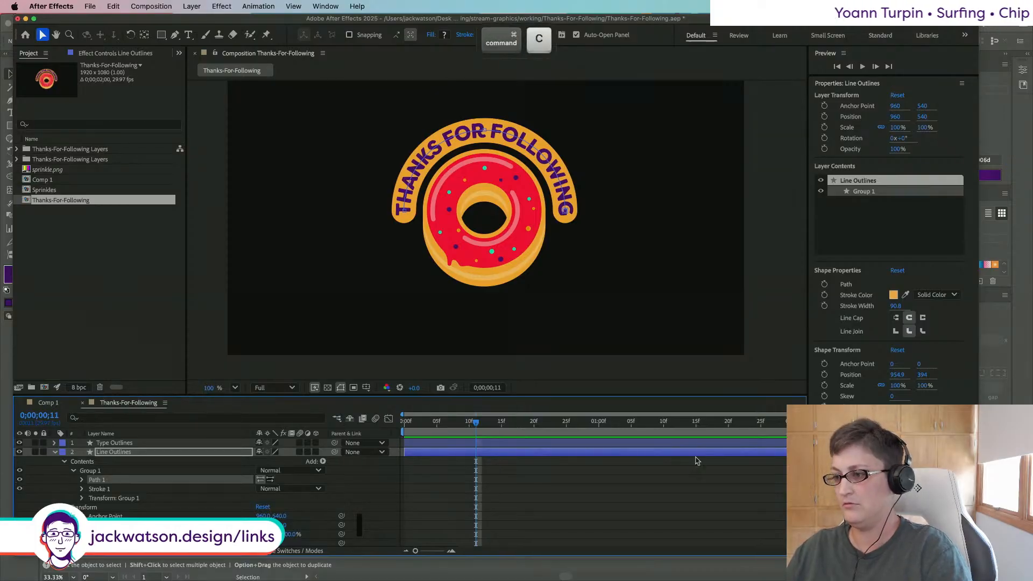
# Step: Expand Path 1 and Stroke 1 in Line Outlines and examine which of their properties can be animated
pyautogui.scroll(-1, 295, 454)
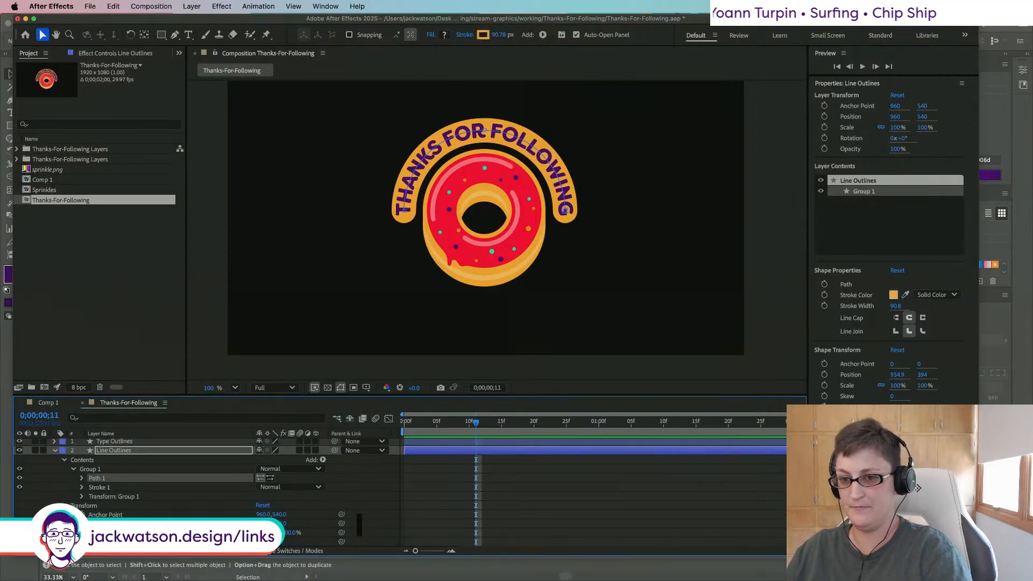
pyautogui.click(84, 477)
pyautogui.click(81, 475)
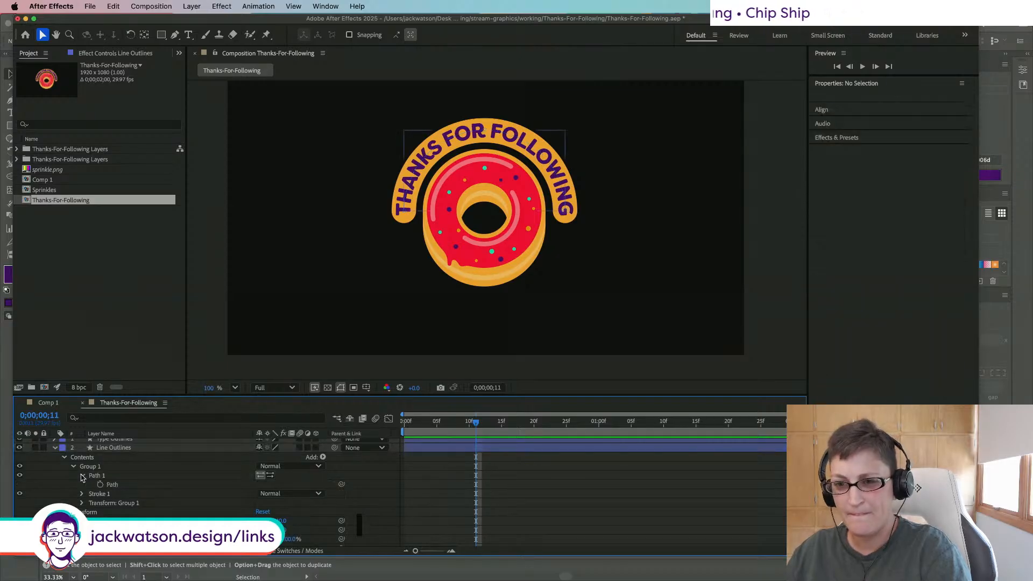
pyautogui.click(123, 487)
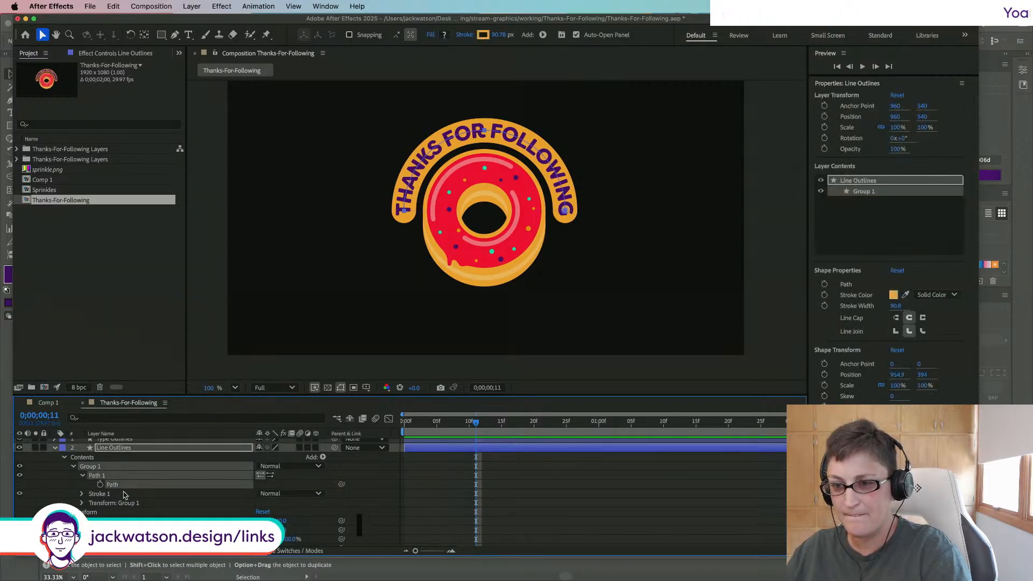
pyautogui.click(124, 494)
pyautogui.click(81, 494)
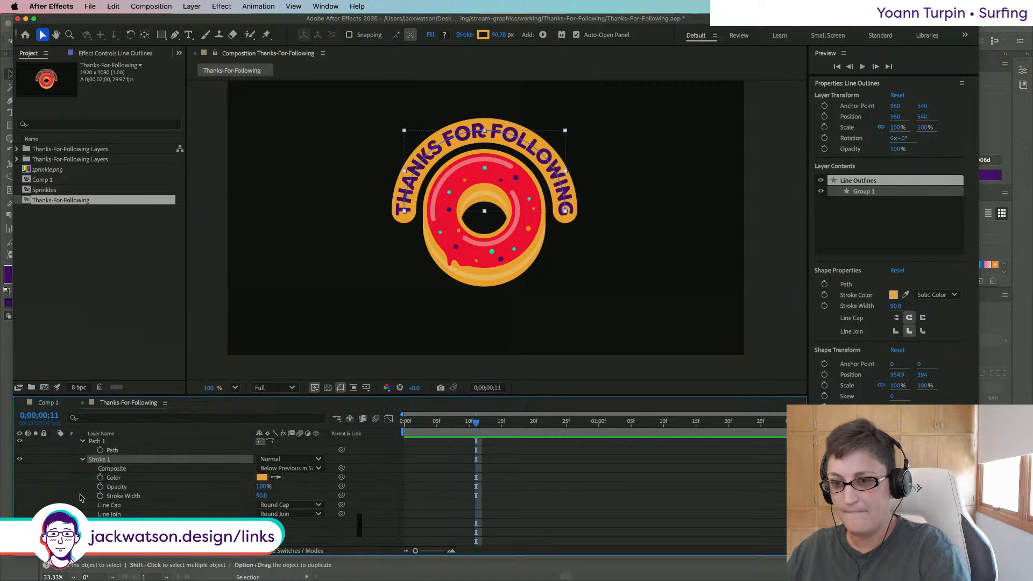
pyautogui.scroll(-1, 101, 484)
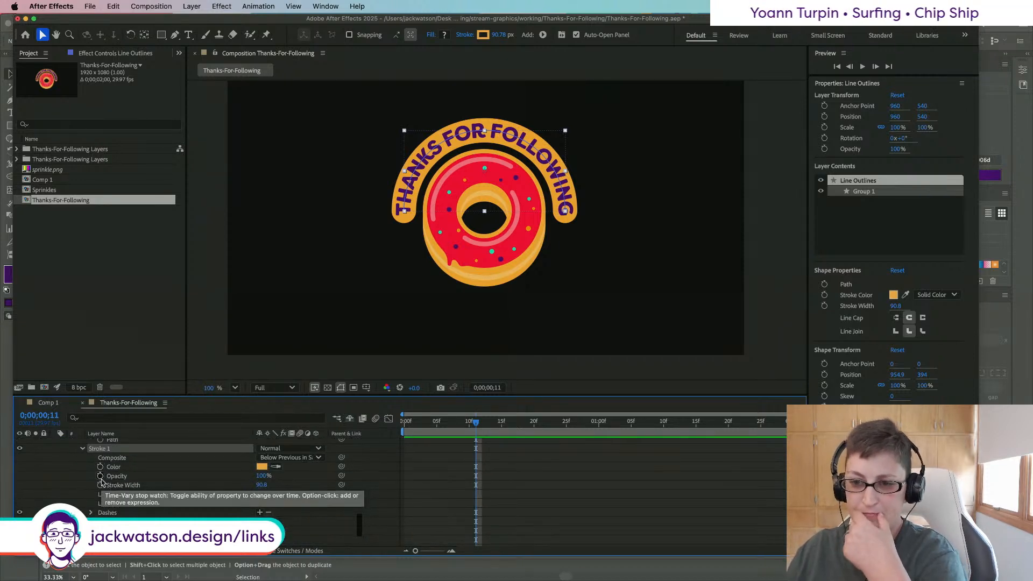
# Step: Collapse Stroke 1 in the Line Outlines layer
pyautogui.scroll(1, 101, 481)
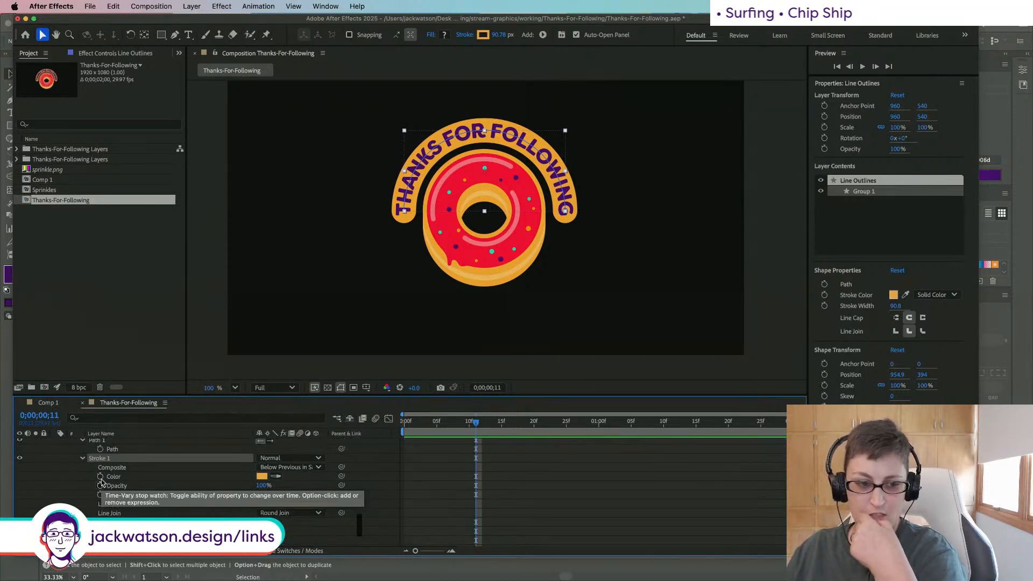
pyautogui.scroll(1, 101, 483)
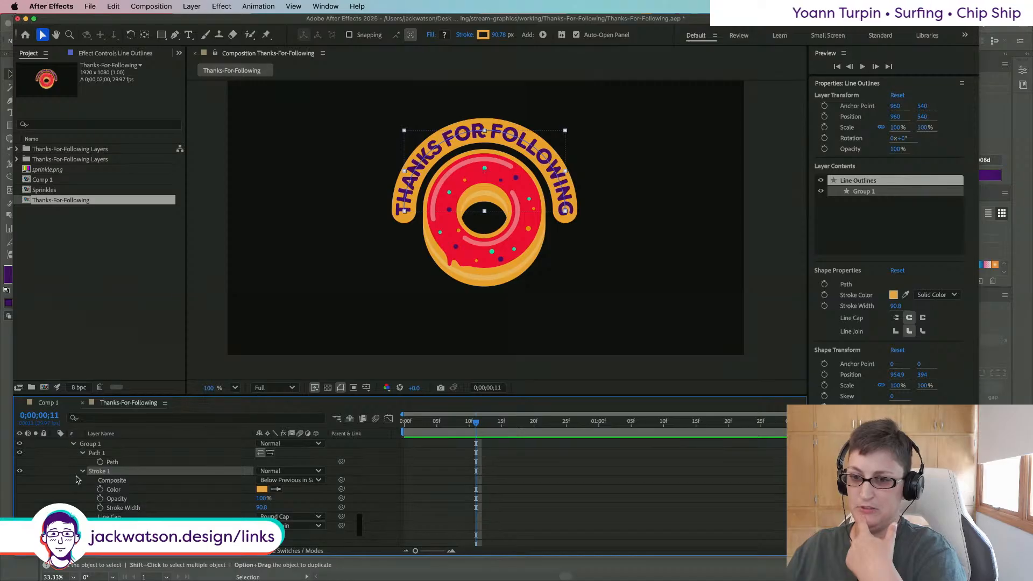
pyautogui.scroll(1, 81, 486)
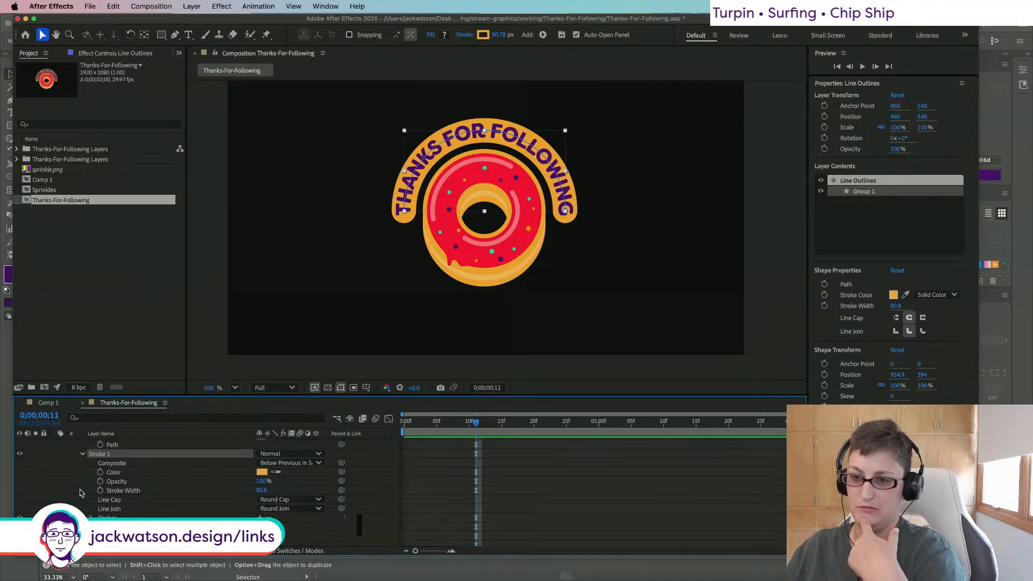
pyautogui.click(83, 477)
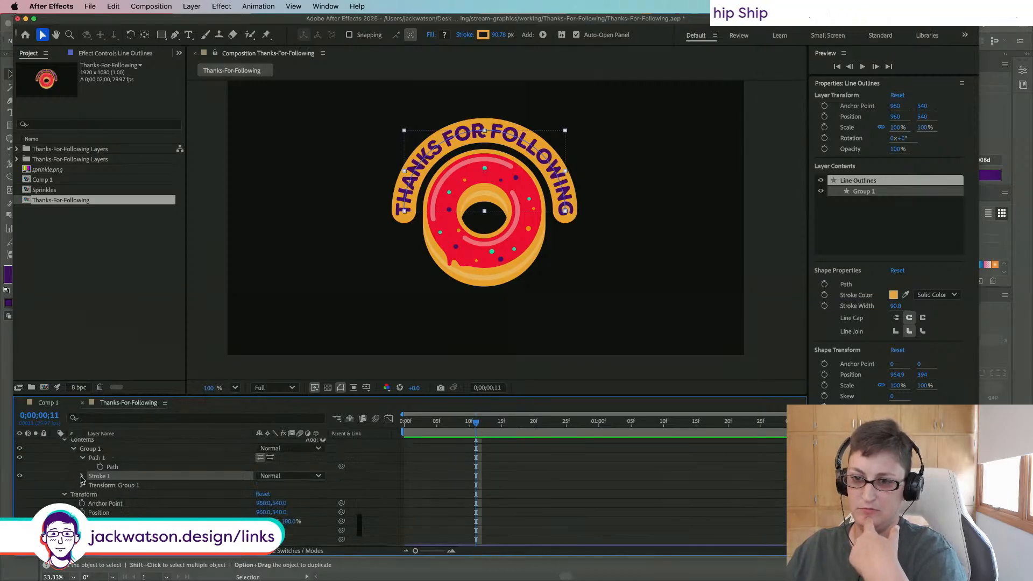
# Step: Add Trim Paths to Path 1 in the Line Outlines layer's Group 1 and expand its properties
pyautogui.click(123, 468)
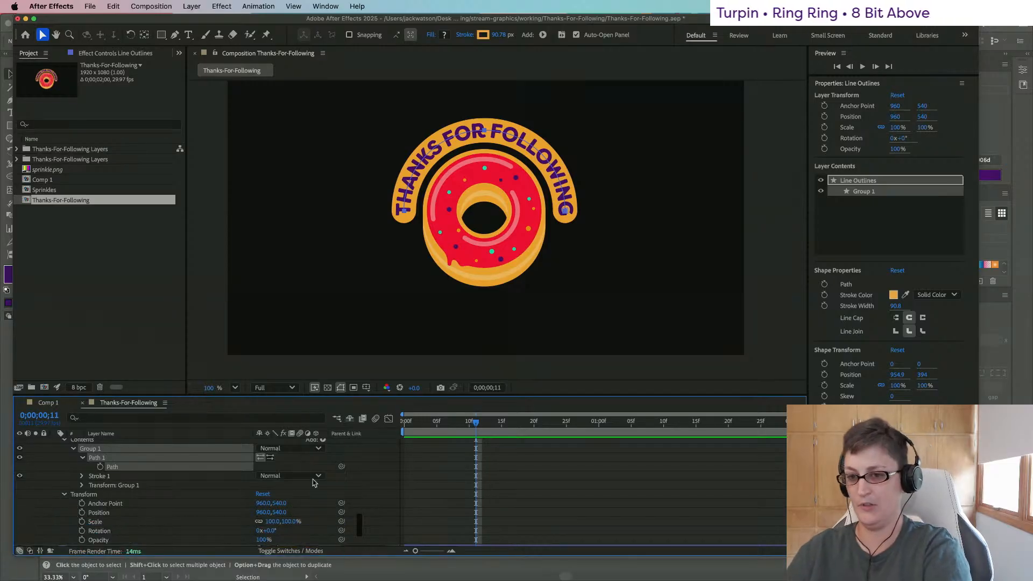
pyautogui.scroll(1, 215, 460)
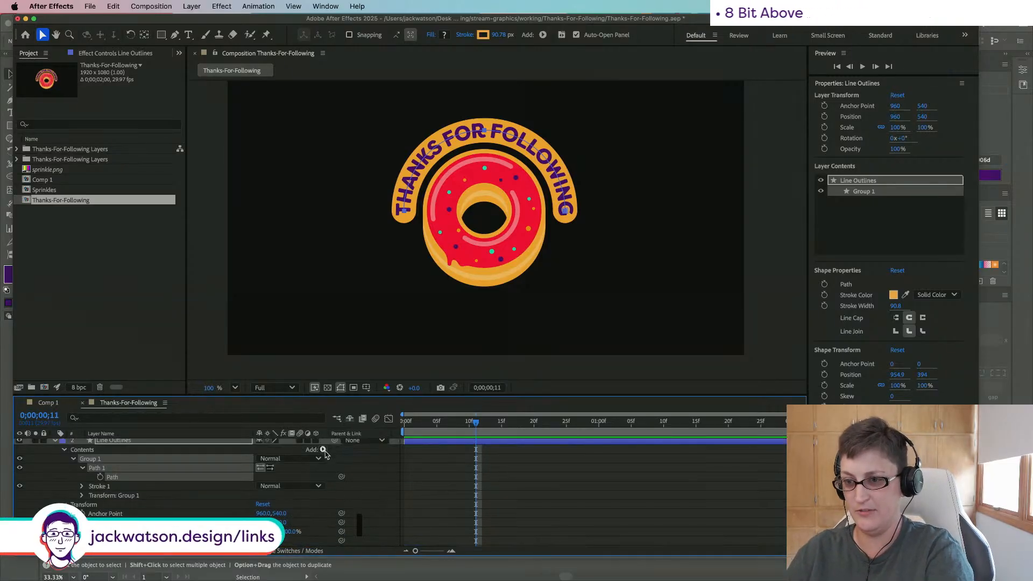
pyautogui.click(321, 451)
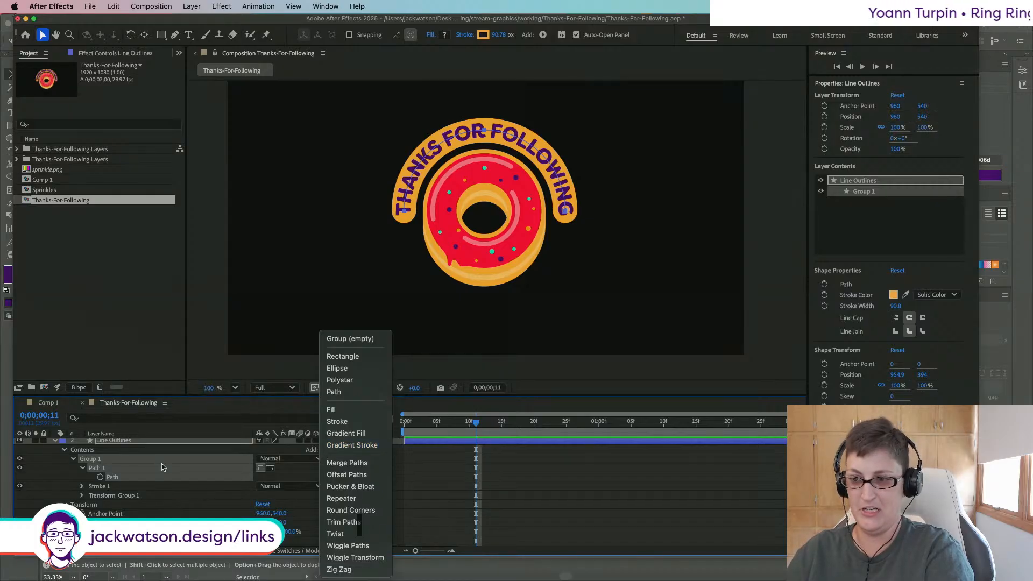
pyautogui.click(344, 522)
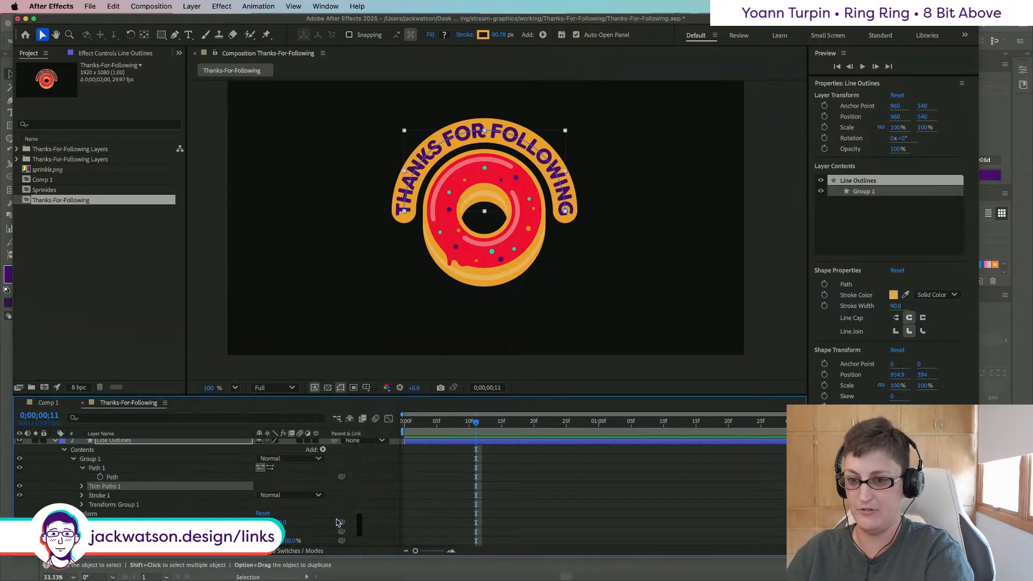
pyautogui.click(82, 486)
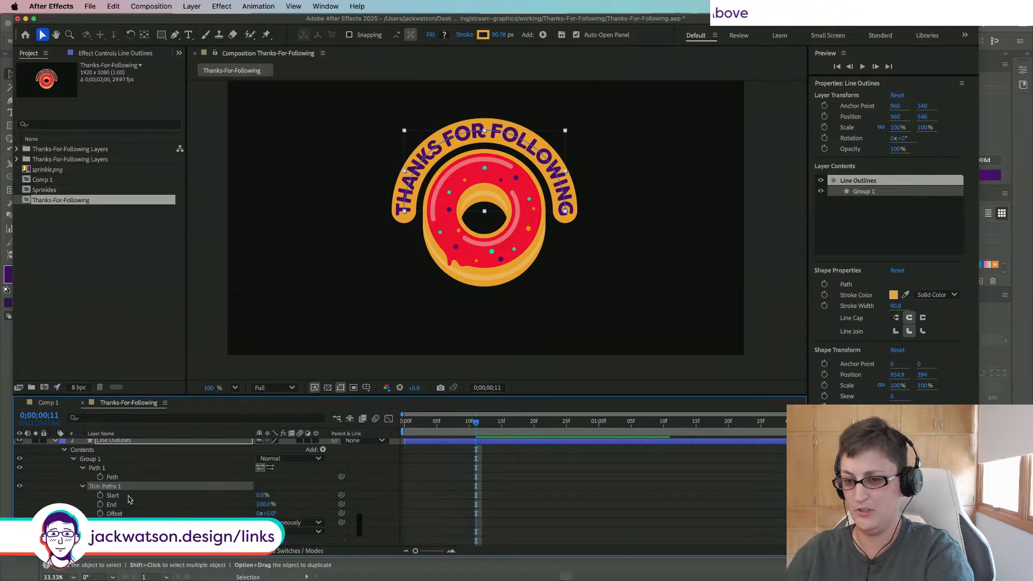
# Step: Enable keyframing for the Trim Paths End property of Line Outlines at frame 11 with End at 100%
pyautogui.scroll(-4, 552, 468)
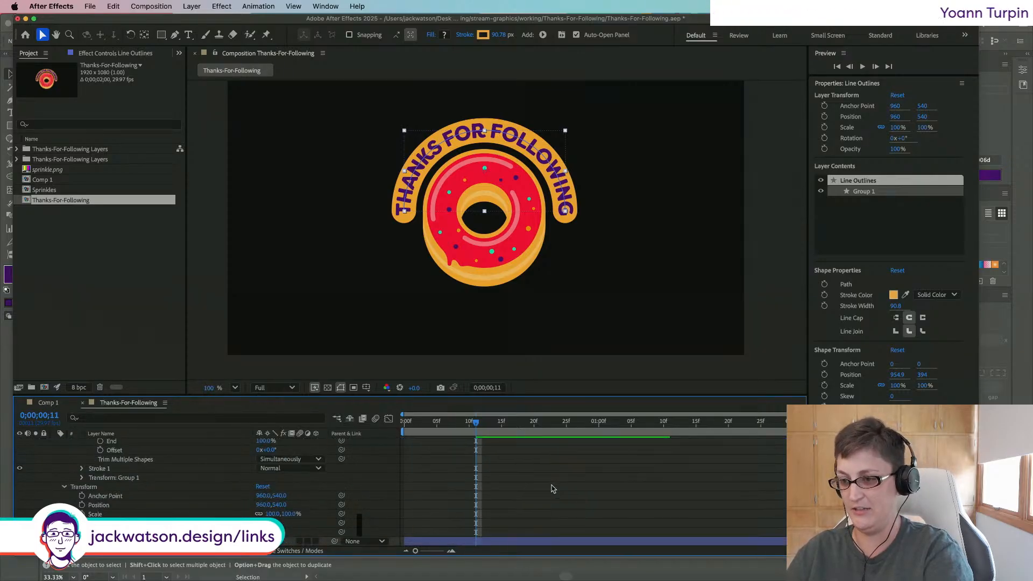
pyautogui.scroll(1, 158, 482)
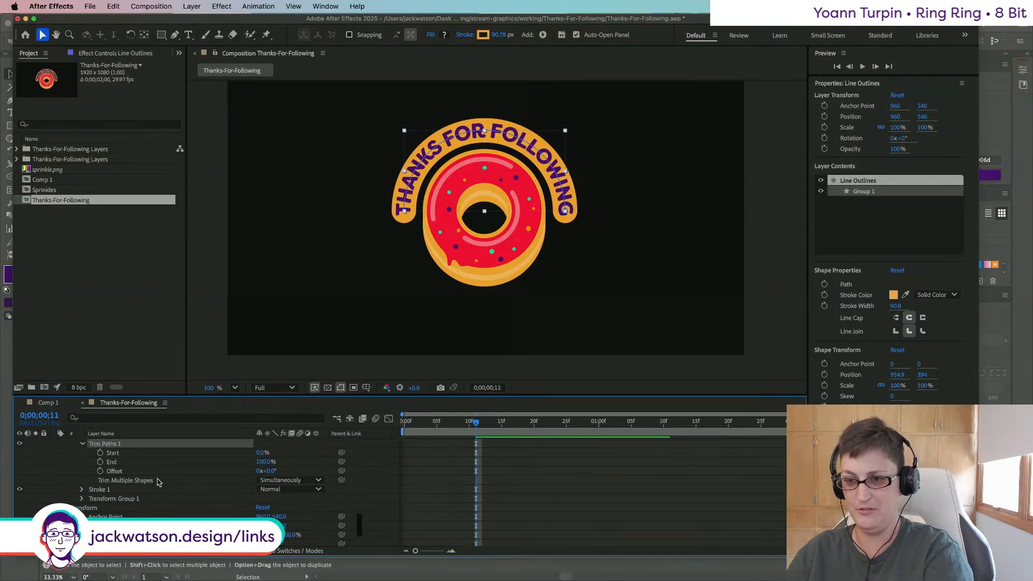
pyautogui.click(100, 463)
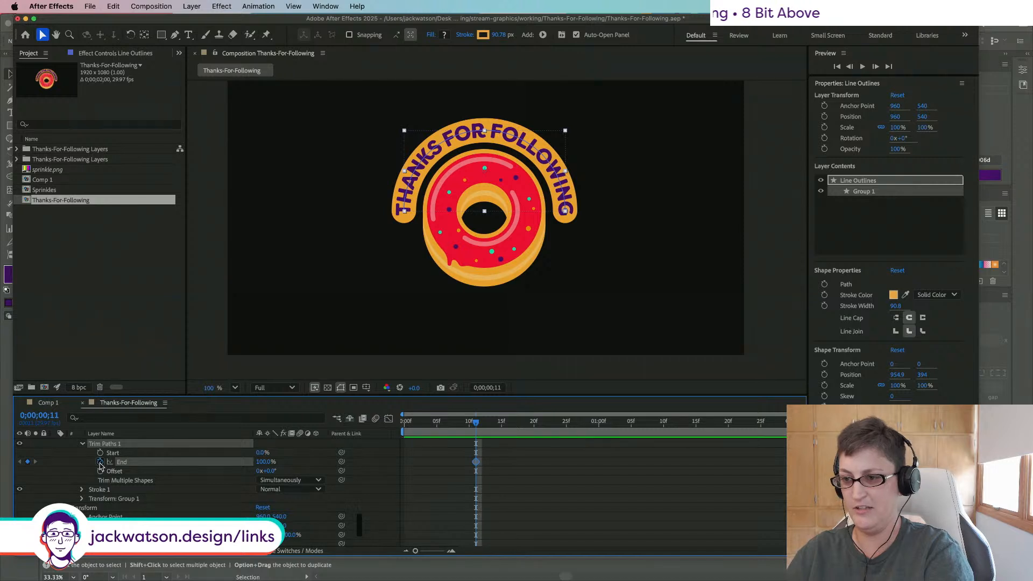
# Step: Add a 100% End keyframe to Trim Paths at 0;00;01;10, aligned with the donut's later Position keyframe
pyautogui.scroll(-1, 640, 500)
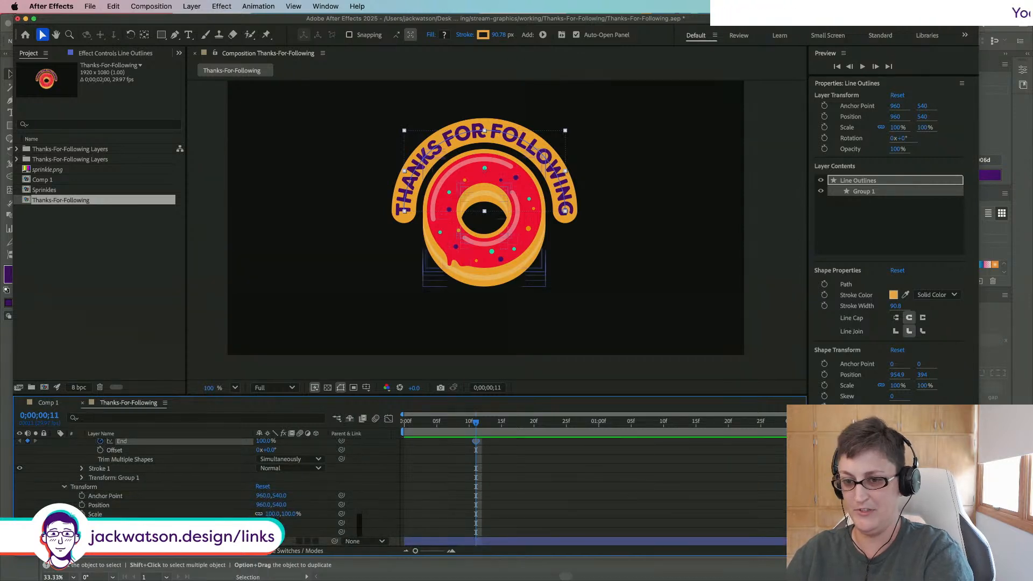
pyautogui.scroll(-3, 524, 445)
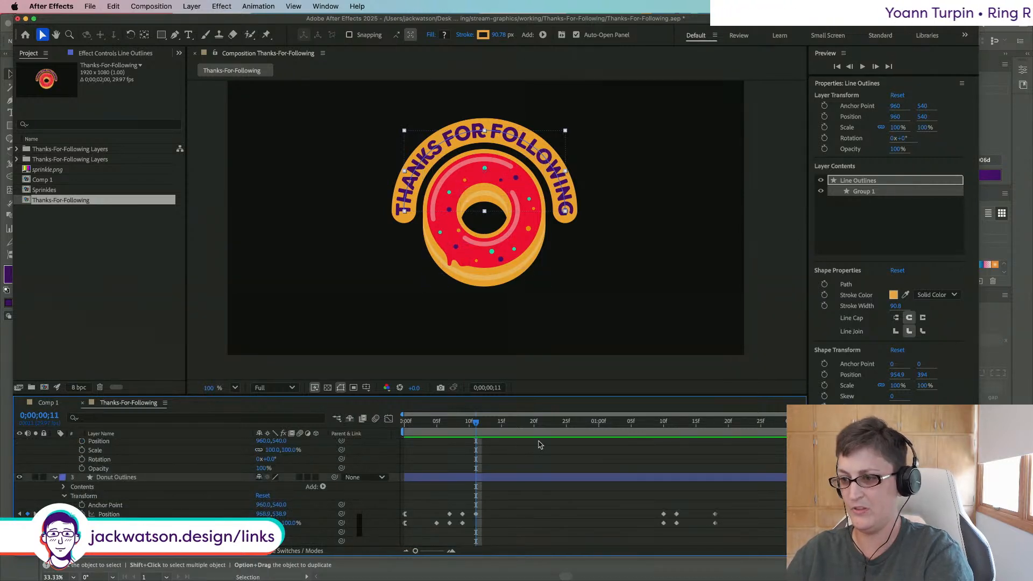
pyautogui.moveTo(476, 427); pyautogui.dragTo(664, 425)
pyautogui.scroll(4, 130, 472)
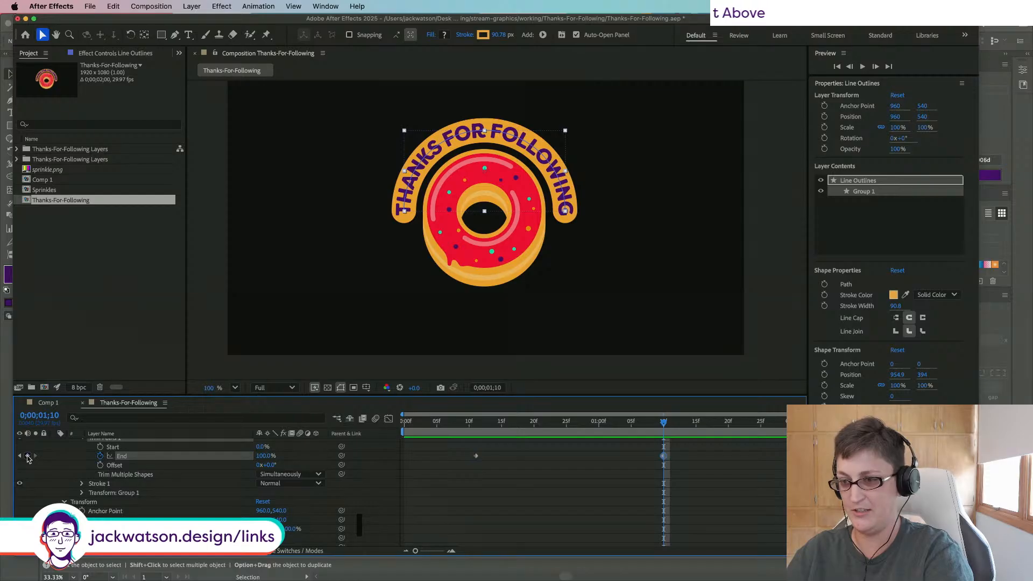
pyautogui.scroll(-2, 526, 454)
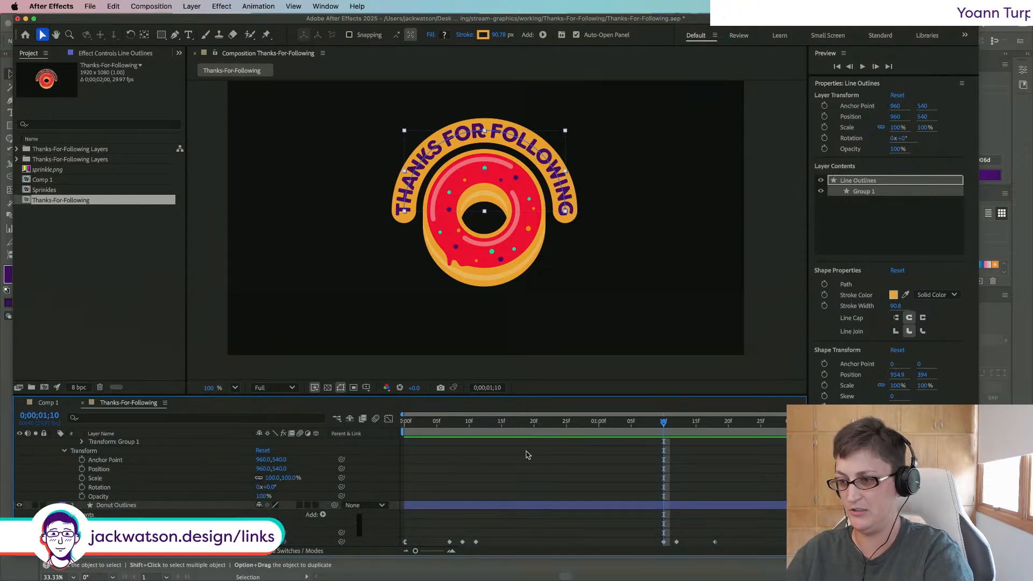
pyautogui.scroll(3, 602, 441)
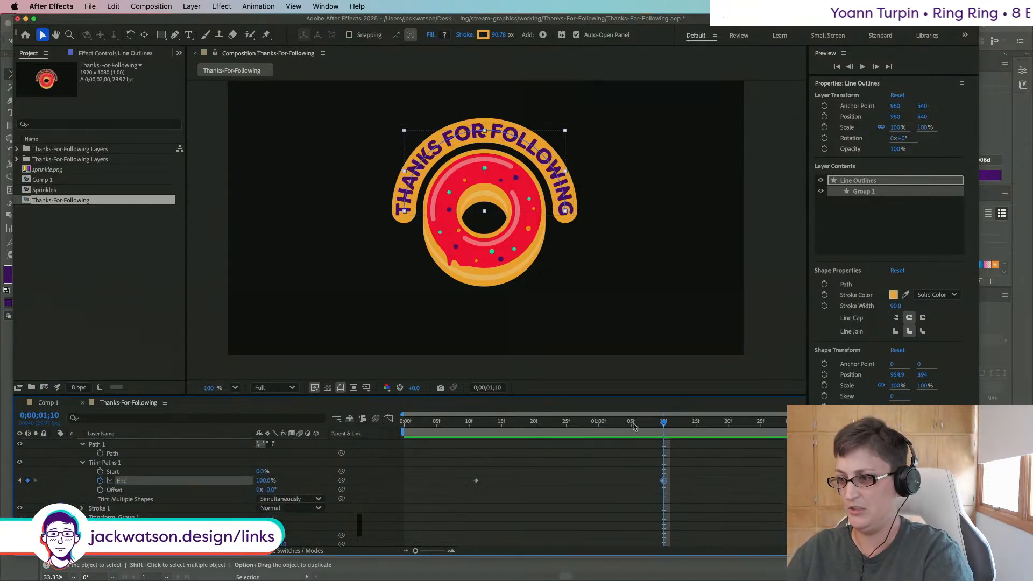
# Step: Add a 100% End keyframe at 0;00;01;00 and set the End keyframe at frame 11 to 0%
pyautogui.moveTo(664, 422); pyautogui.dragTo(503, 420)
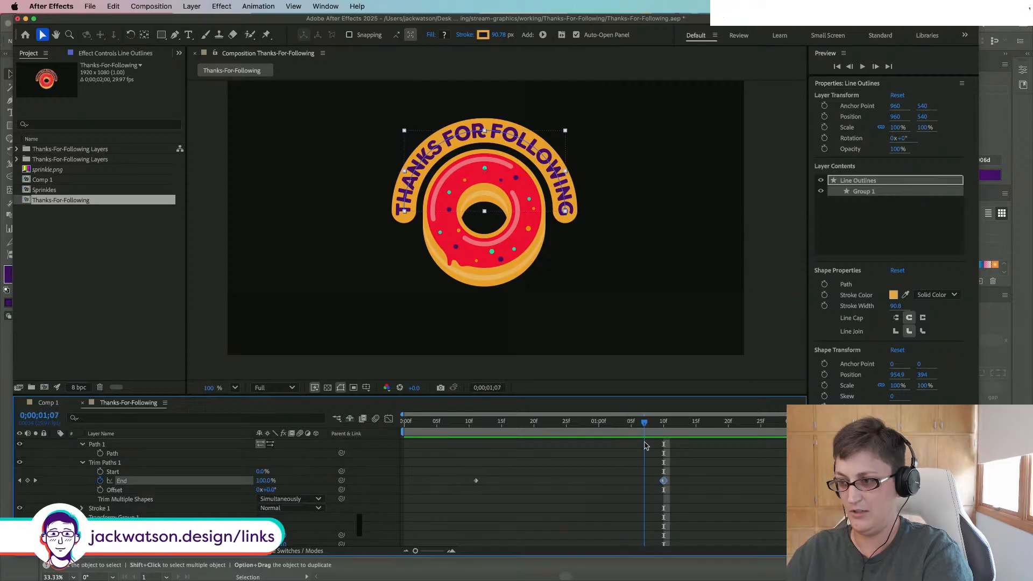
pyautogui.moveTo(632, 441); pyautogui.dragTo(599, 423)
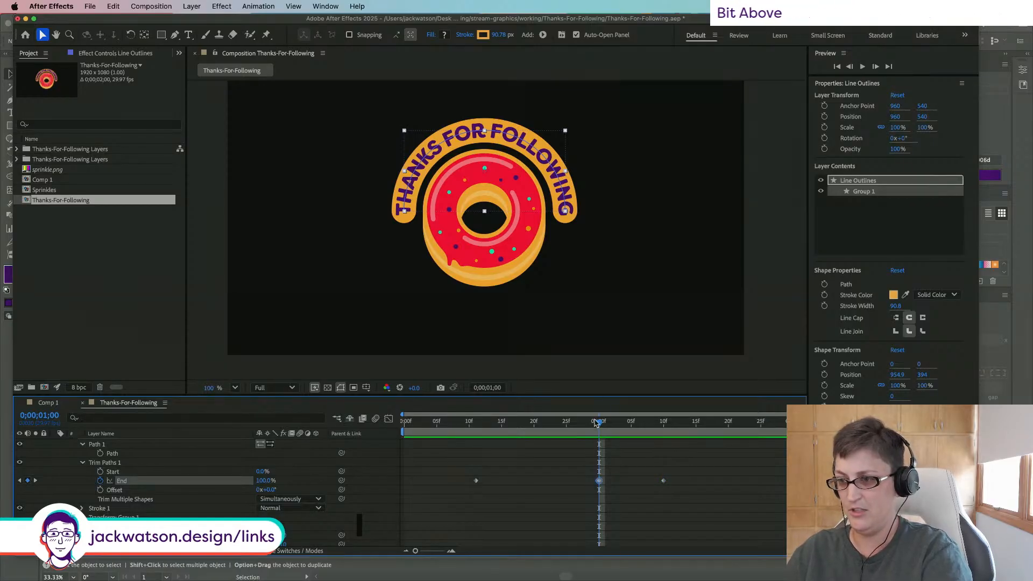
pyautogui.moveTo(477, 430); pyautogui.dragTo(477, 430)
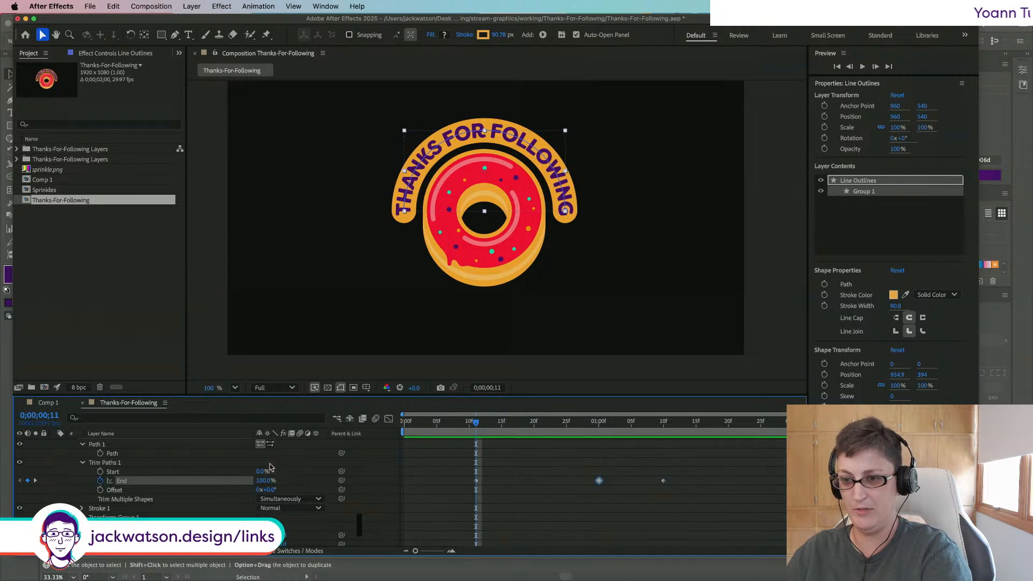
pyautogui.moveTo(263, 481); pyautogui.dragTo(167, 482)
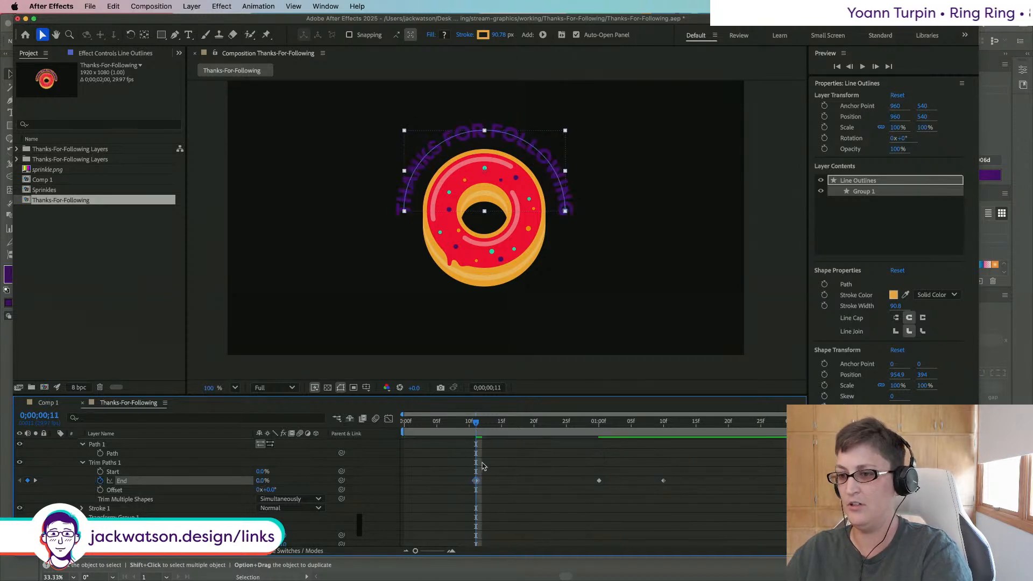
# Step: Play the animation from the start to check how the line draws on behind the text
pyautogui.press('space')
pyautogui.press('space')
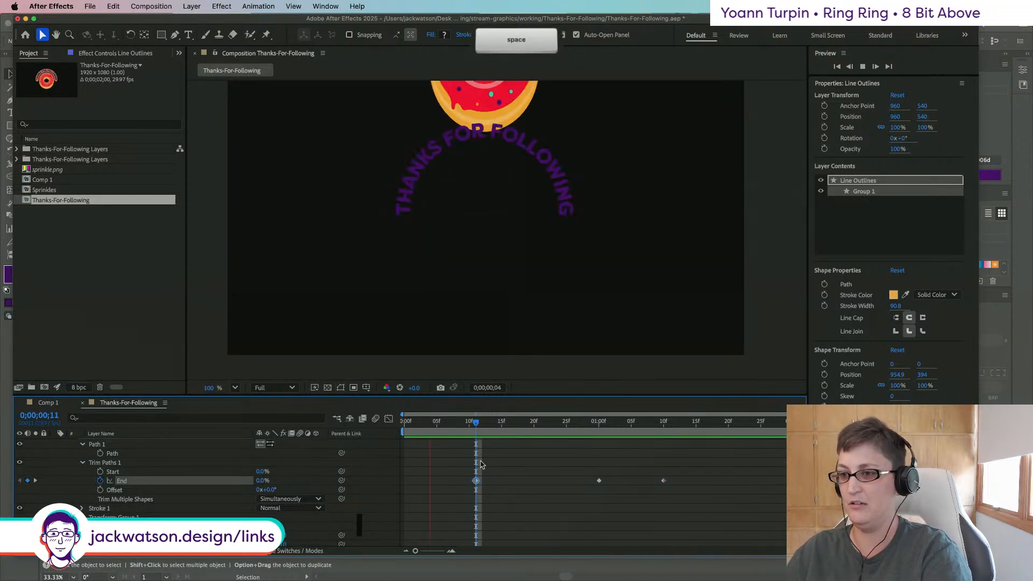
pyautogui.press('space')
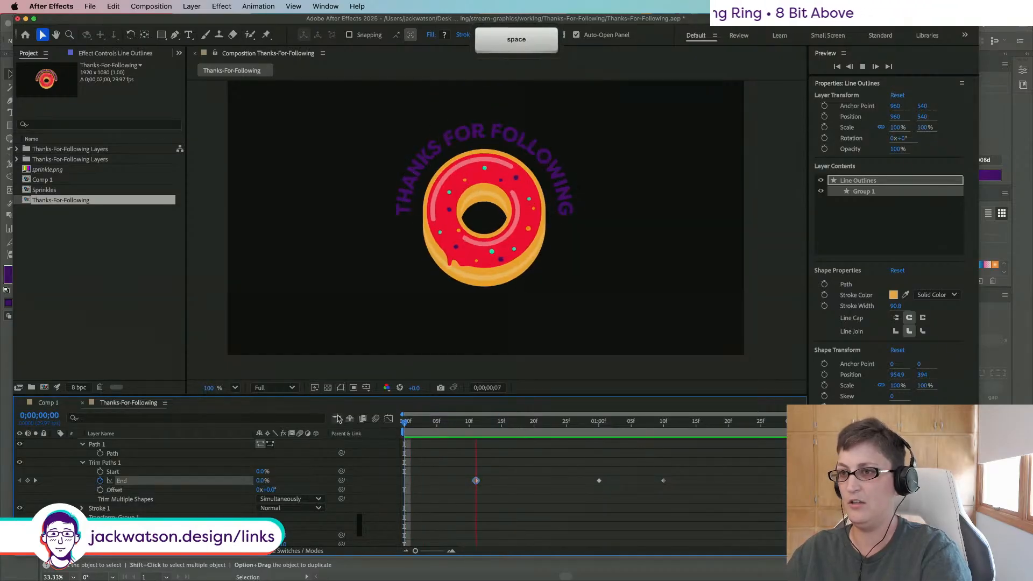
pyautogui.press('space')
# Step: Return to frame 11 and set both the End keyframe and the Start value of Trim Paths to 100%
pyautogui.click(482, 423)
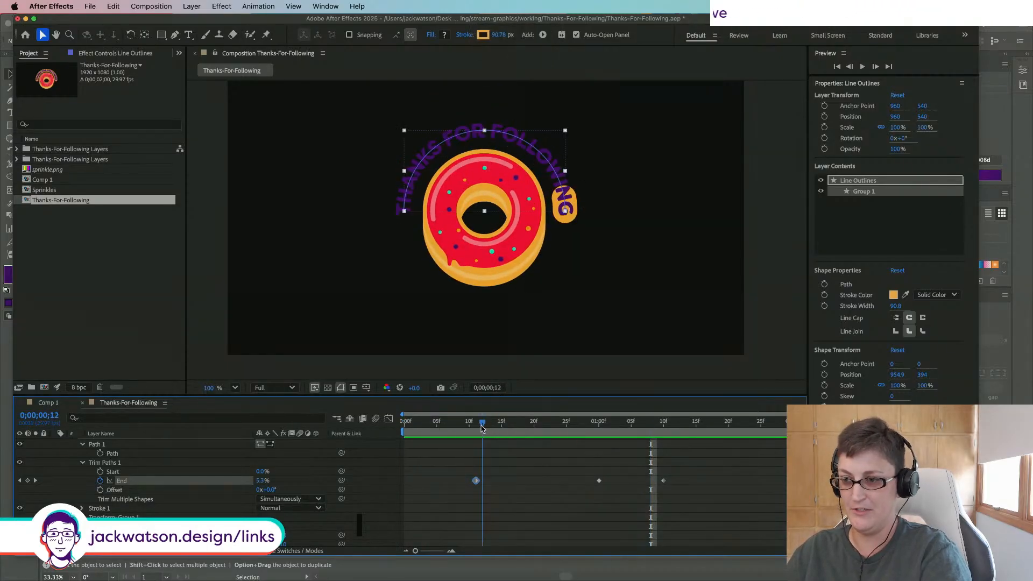
pyautogui.moveTo(479, 429); pyautogui.dragTo(474, 430)
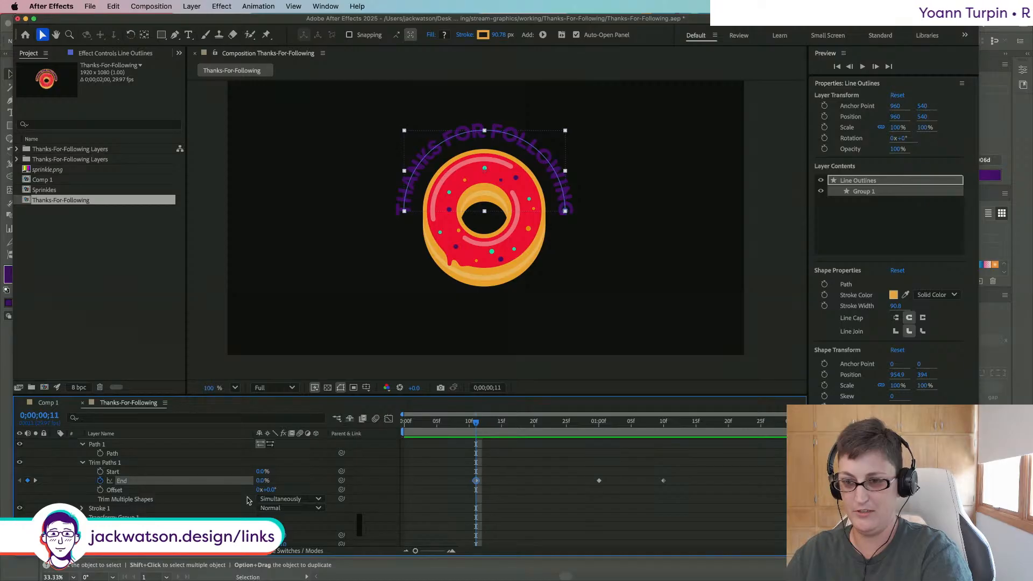
pyautogui.moveTo(261, 482); pyautogui.dragTo(426, 485)
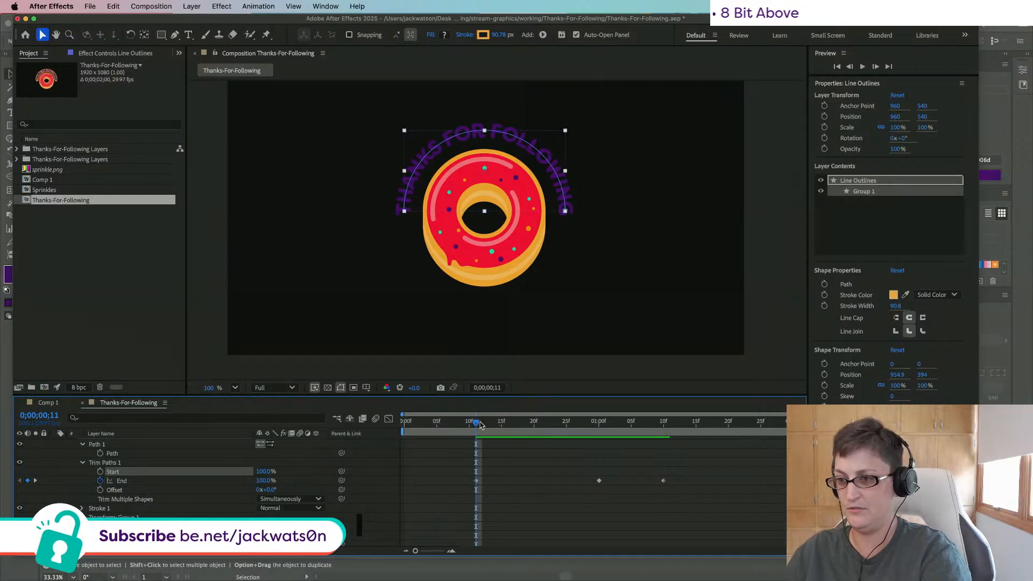
# Step: Set Start to 0% at 0;00;01;00, then try a lower End value at frame 11 and restore it to 100%
pyautogui.click(596, 429)
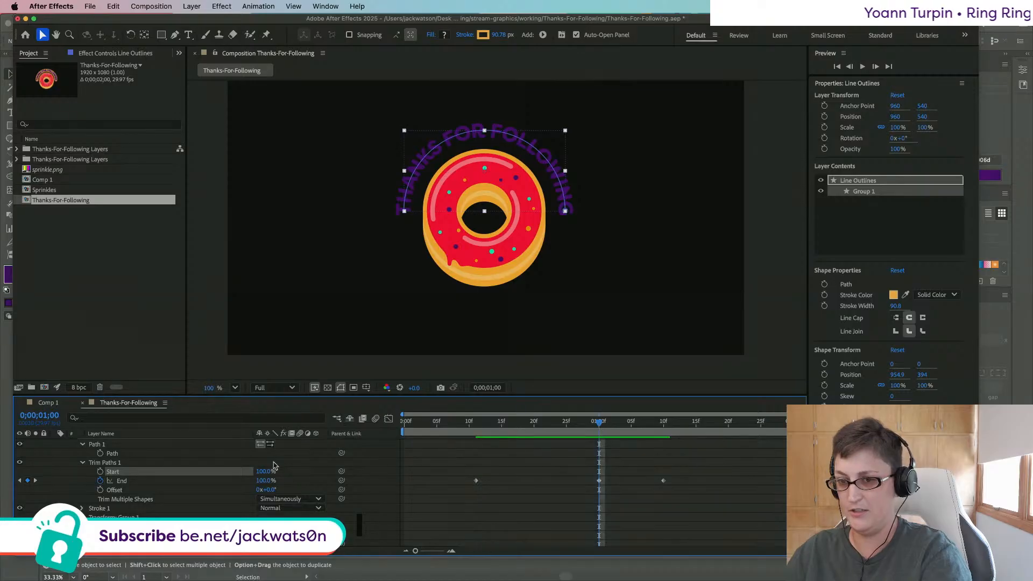
pyautogui.moveTo(266, 472); pyautogui.dragTo(205, 471)
pyautogui.moveTo(599, 422); pyautogui.dragTo(659, 427)
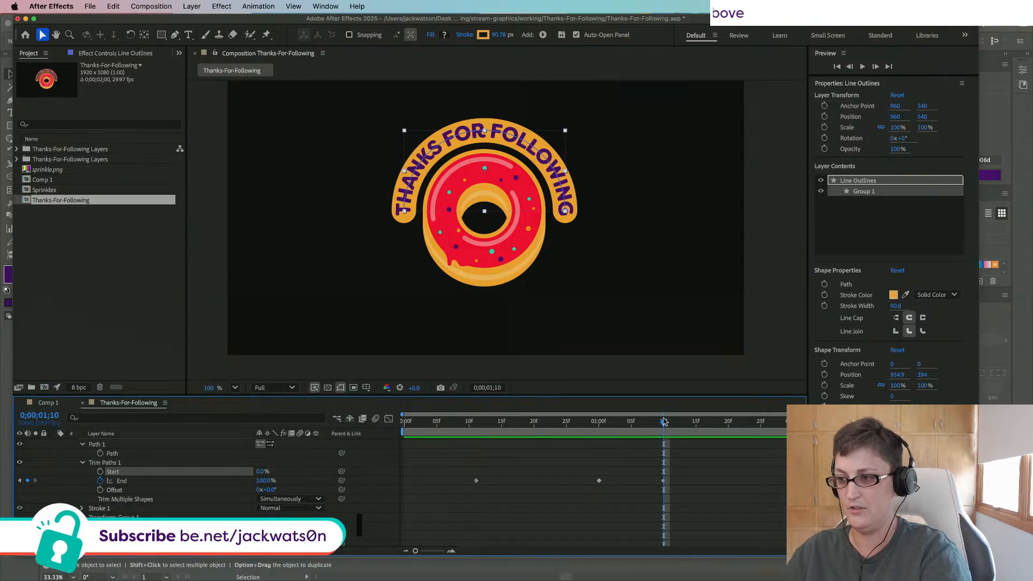
pyautogui.moveTo(503, 420); pyautogui.dragTo(473, 416)
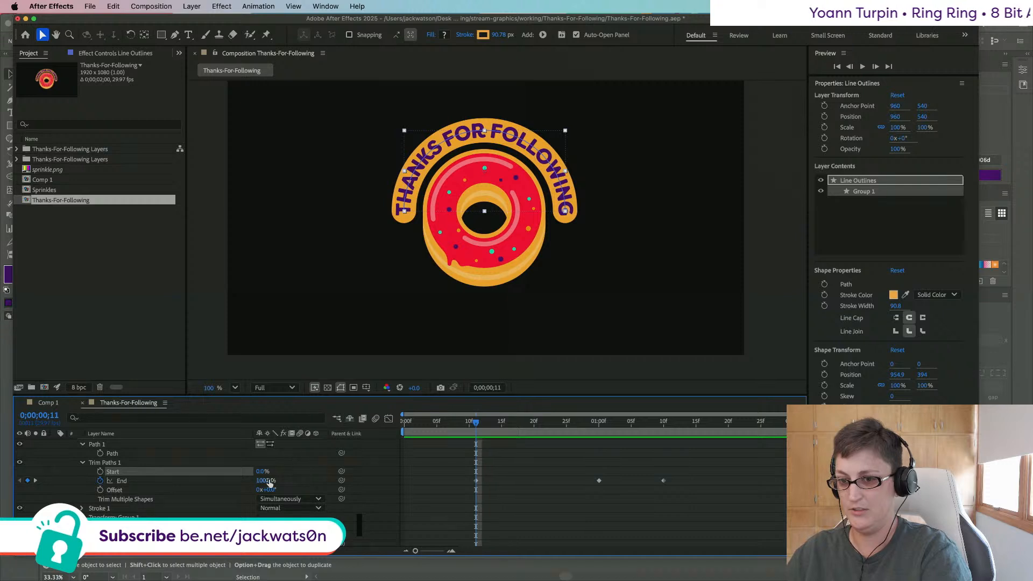
pyautogui.moveTo(266, 481); pyautogui.dragTo(300, 447)
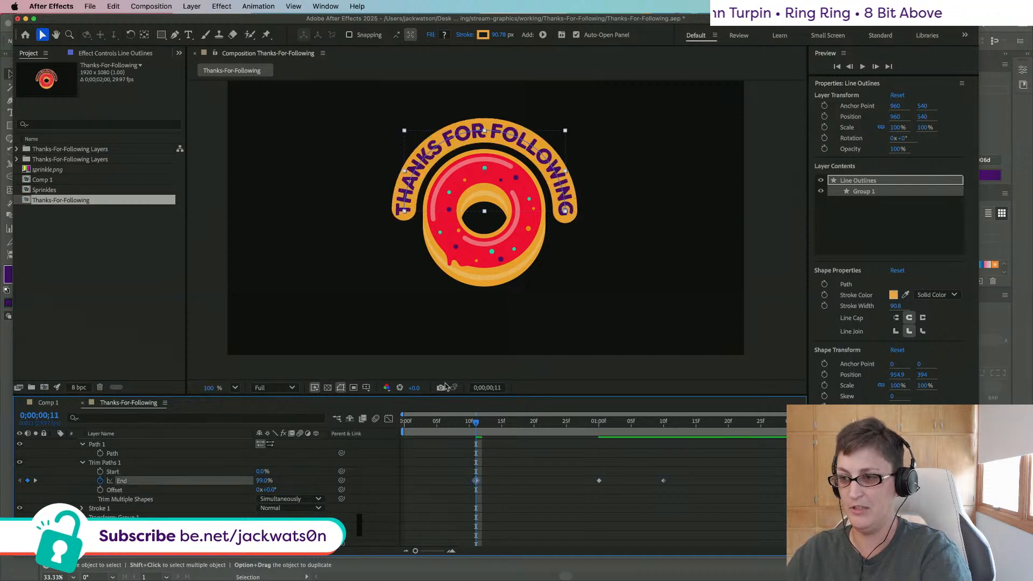
pyautogui.moveTo(263, 482); pyautogui.dragTo(377, 468)
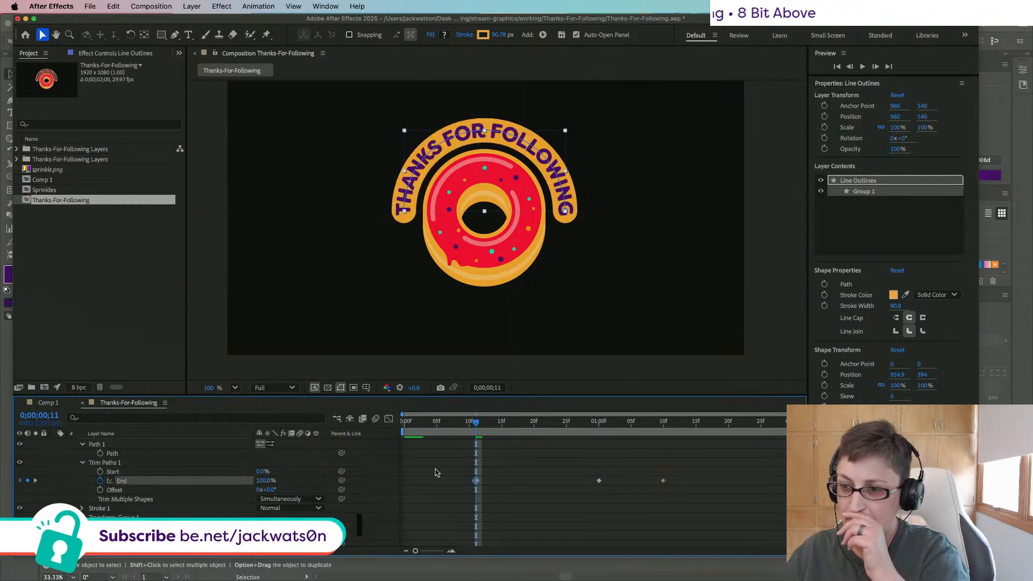
# Step: Set the Trim Paths Start to 100% at frame 11 and to 0% at 0;00;01;00
pyautogui.moveTo(262, 471); pyautogui.dragTo(437, 473)
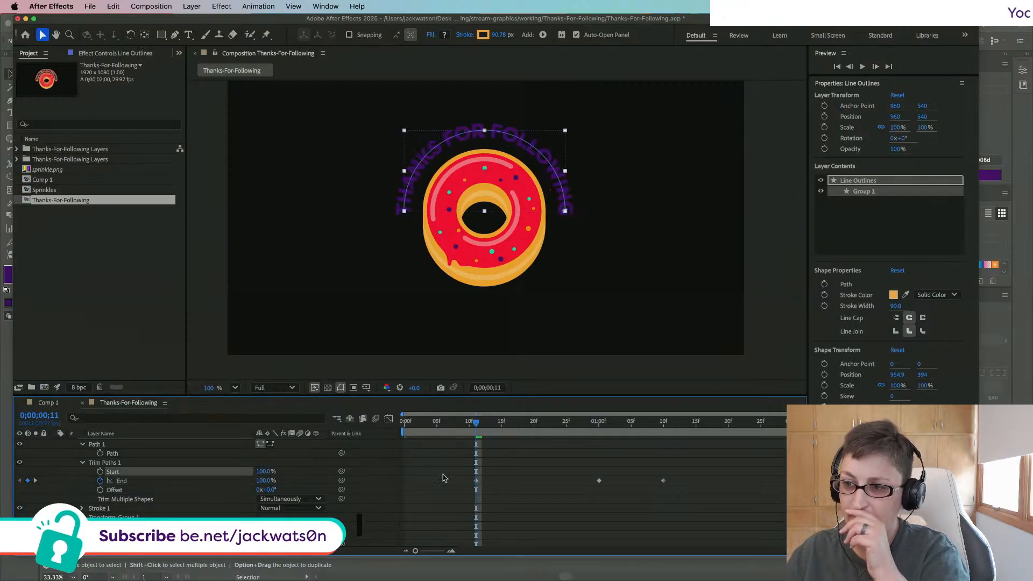
pyautogui.click(477, 482)
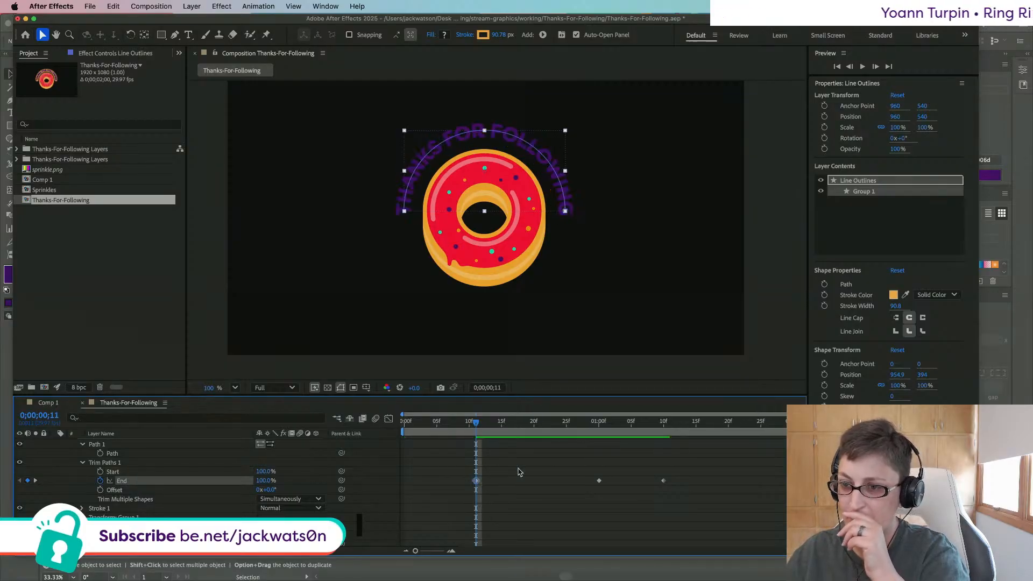
pyautogui.click(600, 481)
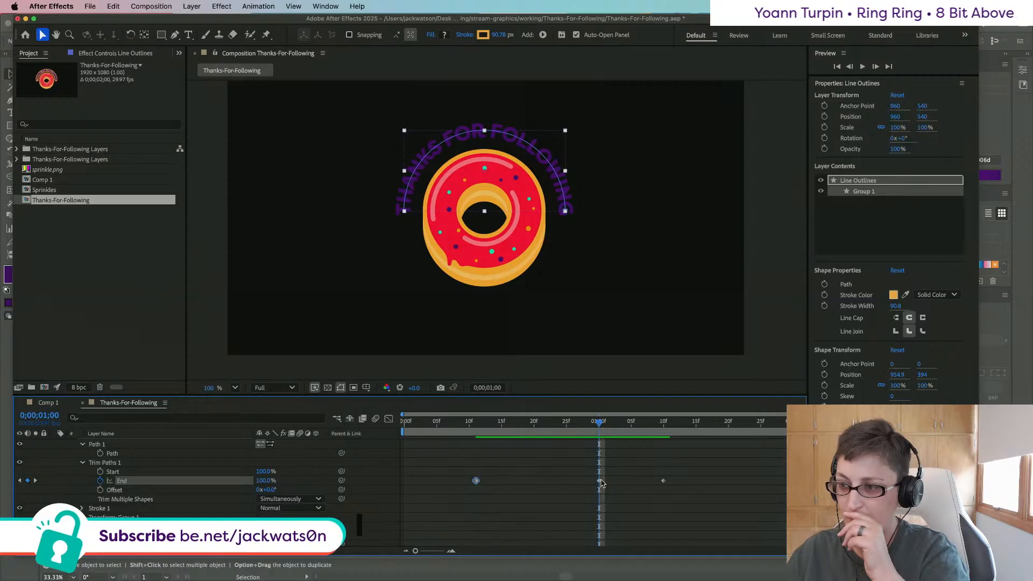
pyautogui.moveTo(269, 476); pyautogui.dragTo(207, 472)
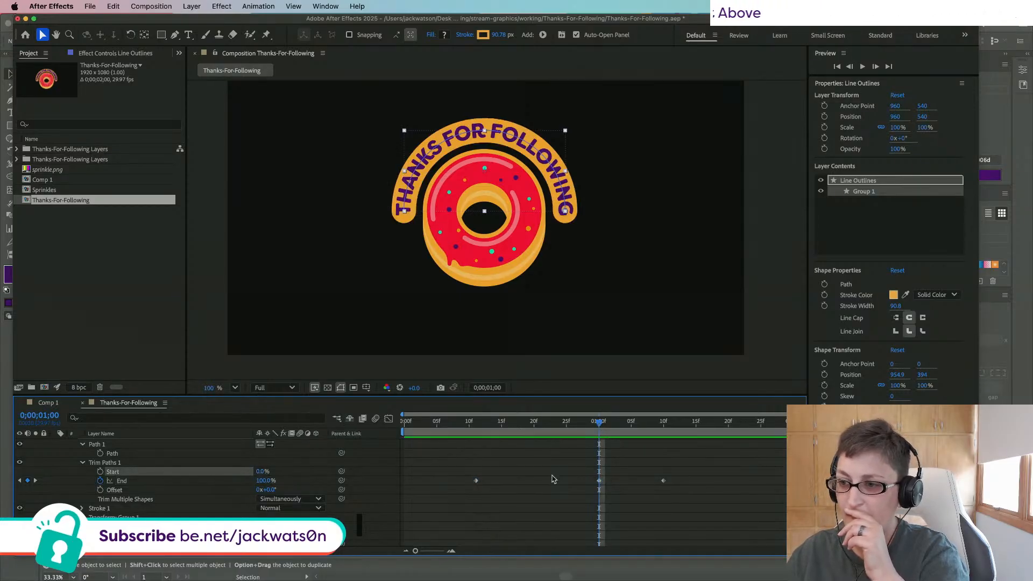
# Step: Return to frame 11 and undo the recent Start and End keyframe edits of Trim Paths on the line
pyautogui.moveTo(558, 426); pyautogui.dragTo(478, 426)
pyautogui.press('super+z')
pyautogui.press('super+z')
pyautogui.press('super+z')
pyautogui.press('super+z')
pyautogui.press('super+z')
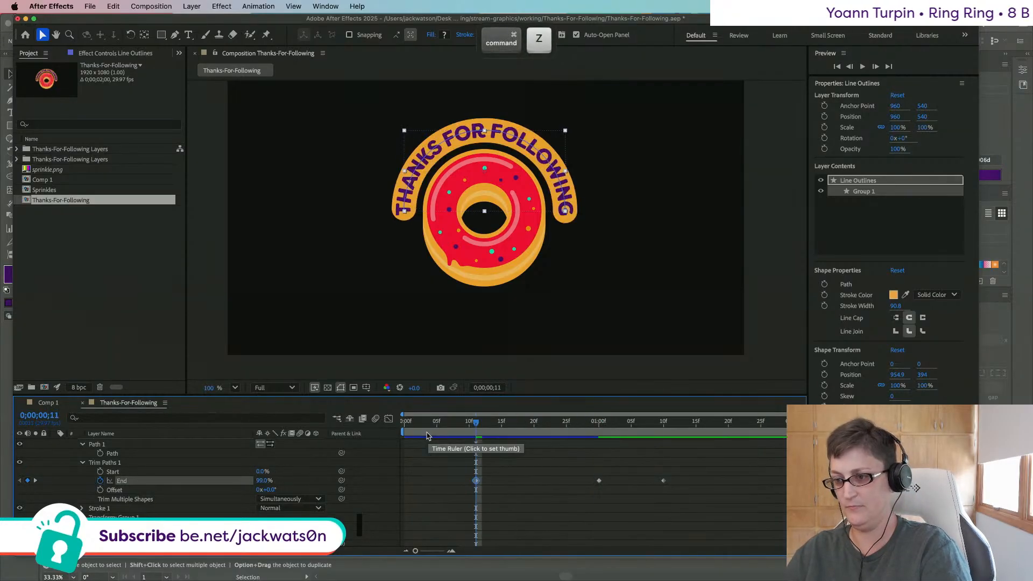
pyautogui.press('super+z')
pyautogui.press('super+z')
pyautogui.press('super+z')
pyautogui.press('super+z')
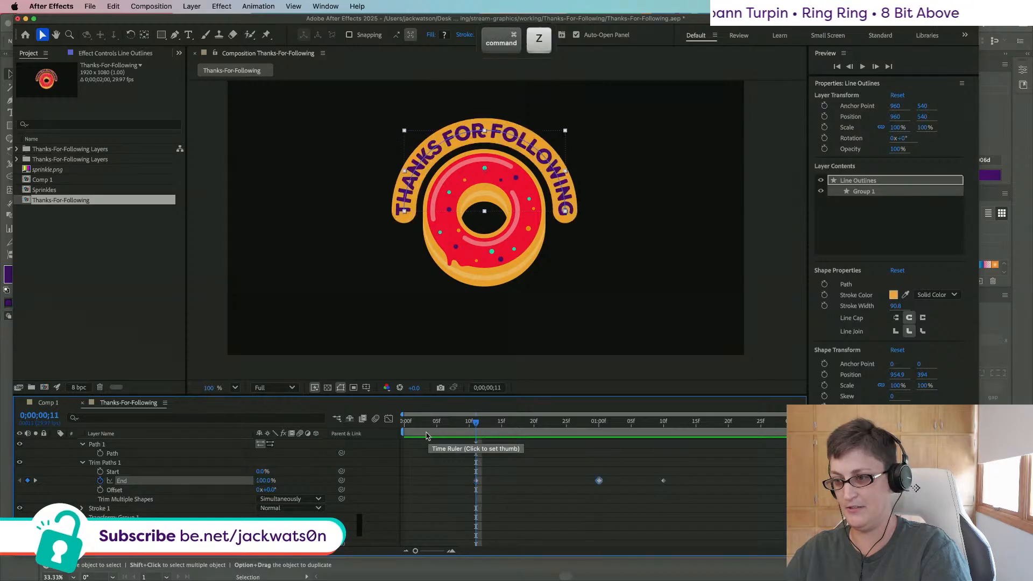
# Step: Set End to 0% at frame 11, try a different End value at 0;00;01;00, and undo that second value
pyautogui.click(474, 432)
pyautogui.moveTo(266, 480); pyautogui.dragTo(156, 479)
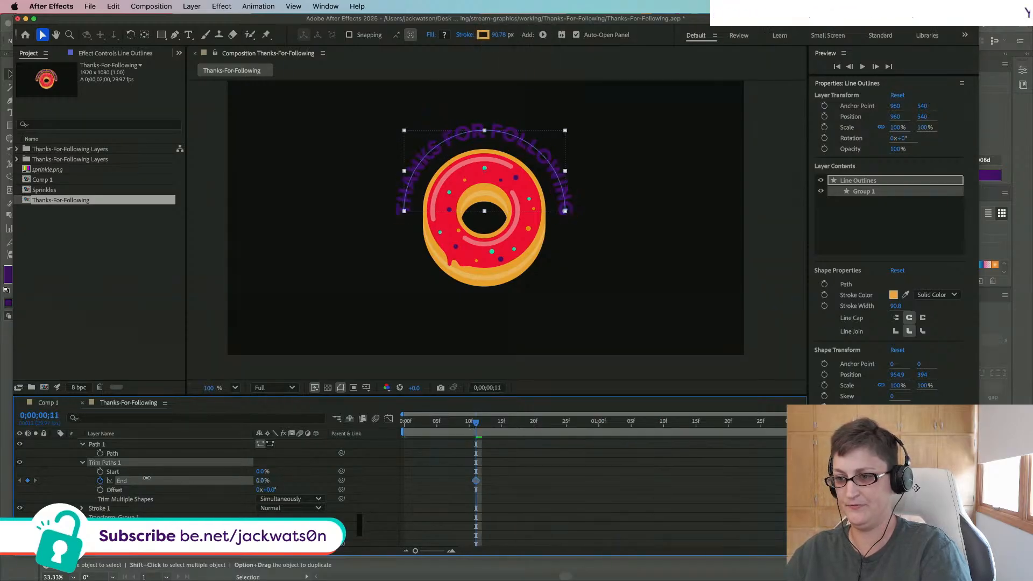
pyautogui.scroll(-1, 533, 444)
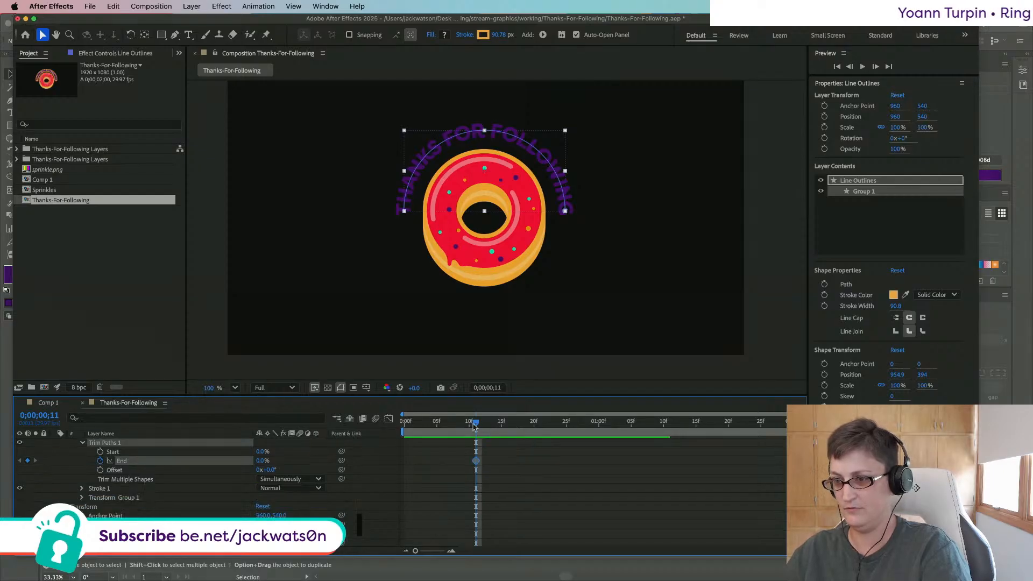
pyautogui.press('pagedown')
pyautogui.press('pagedown')
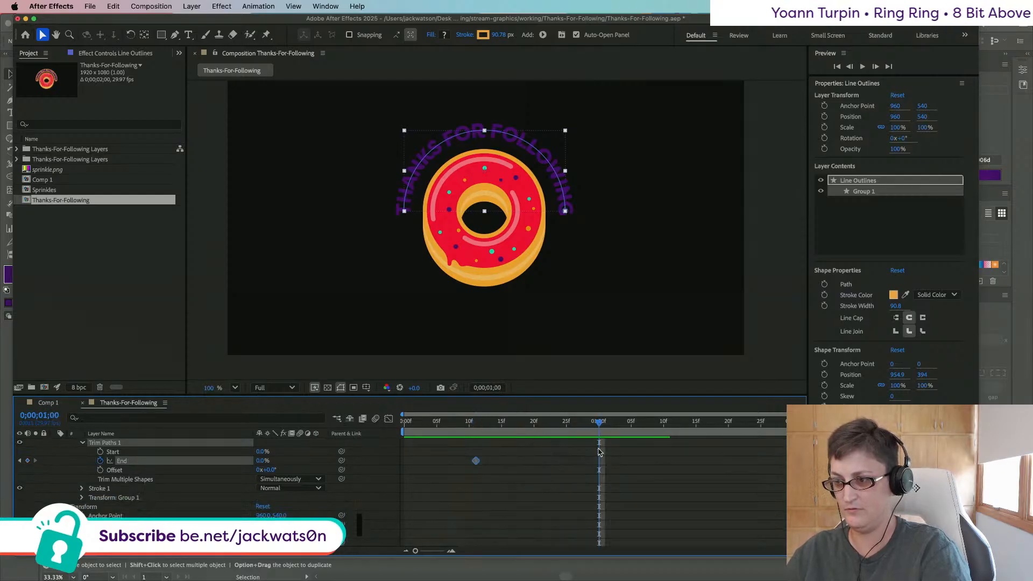
pyautogui.scroll(-4, 564, 470)
pyautogui.scroll(5, 231, 474)
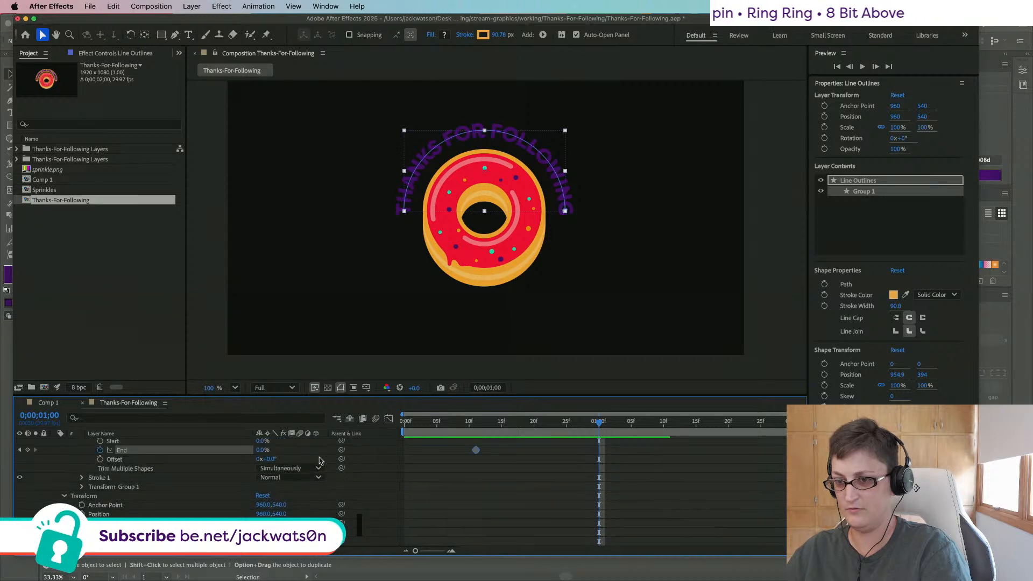
pyautogui.click(231, 475)
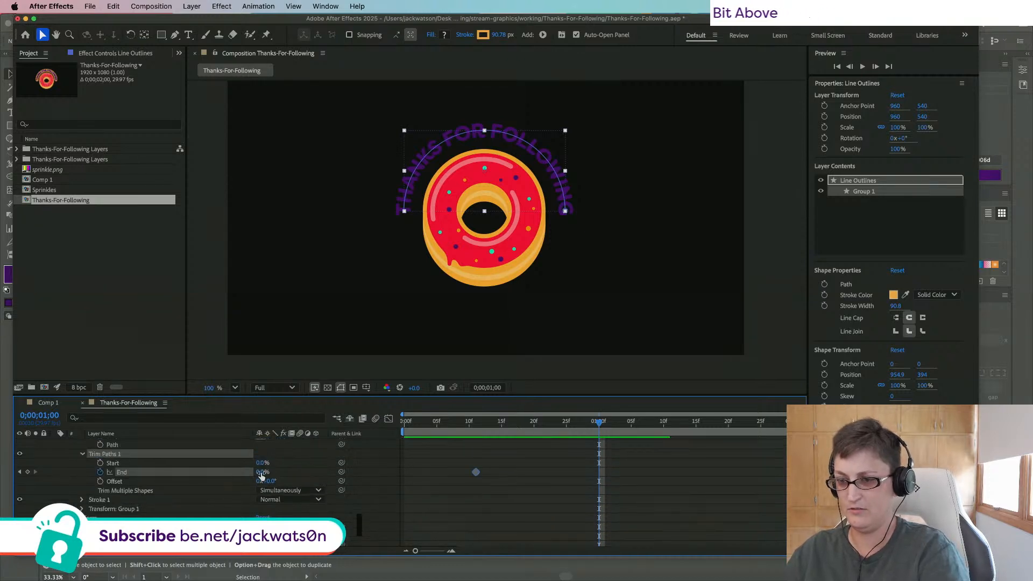
pyautogui.moveTo(262, 473); pyautogui.dragTo(318, 472)
pyautogui.moveTo(608, 426)
pyautogui.mouseDown()
pyautogui.moveTo(462, 425)
pyautogui.moveTo(482, 425)
pyautogui.mouseUp()
pyautogui.press('super+z')
pyautogui.click(474, 427)
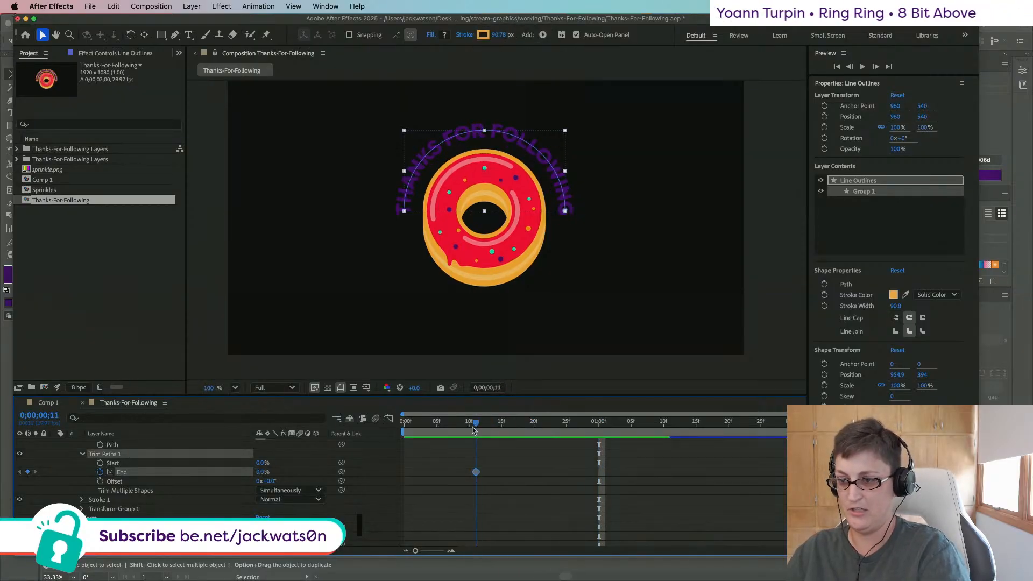
# Step: Set both the Start and End values of Trim Paths to 100% at frame 11
pyautogui.moveTo(259, 464); pyautogui.dragTo(325, 460)
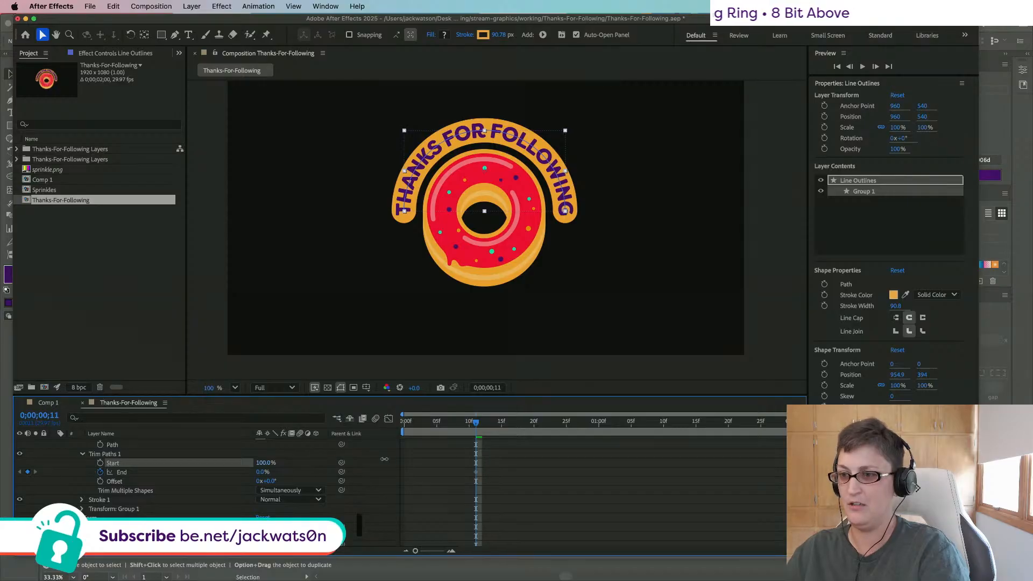
pyautogui.press('super+z')
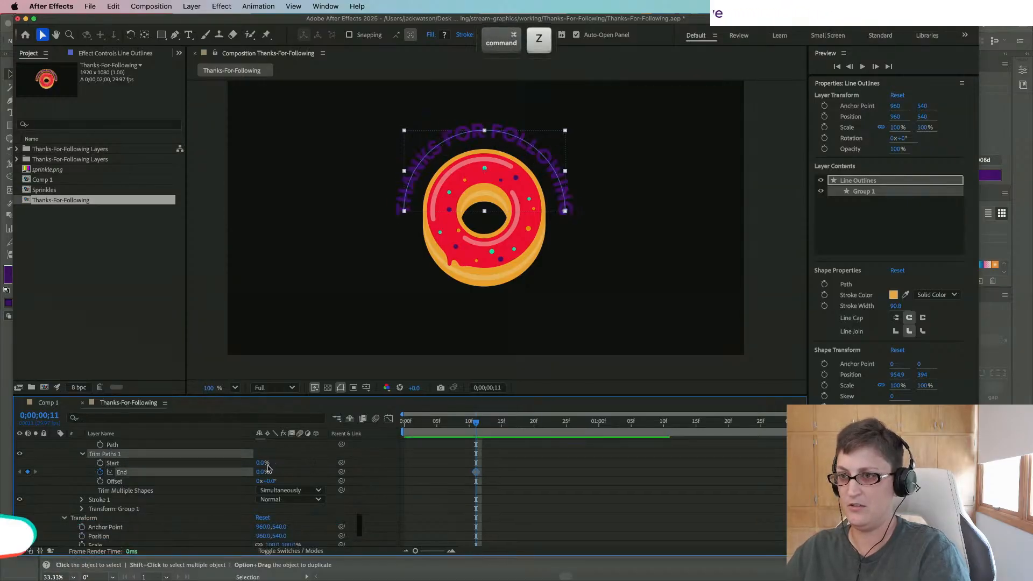
pyautogui.press('super+shift+z')
pyautogui.press('super+z')
pyautogui.moveTo(262, 474); pyautogui.dragTo(391, 470)
pyautogui.press('super+z')
pyautogui.press('super+z')
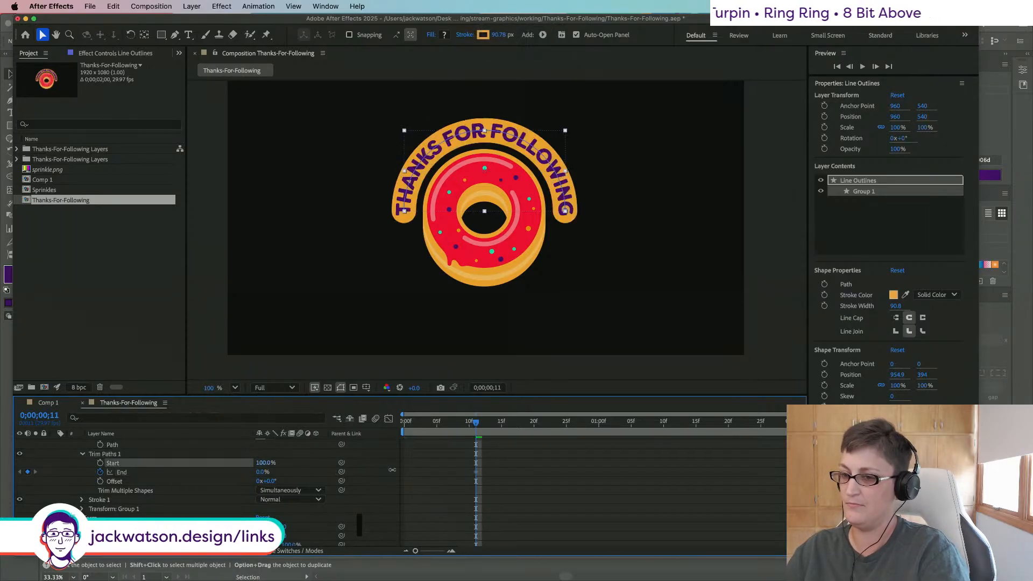
pyautogui.moveTo(265, 475); pyautogui.dragTo(331, 462)
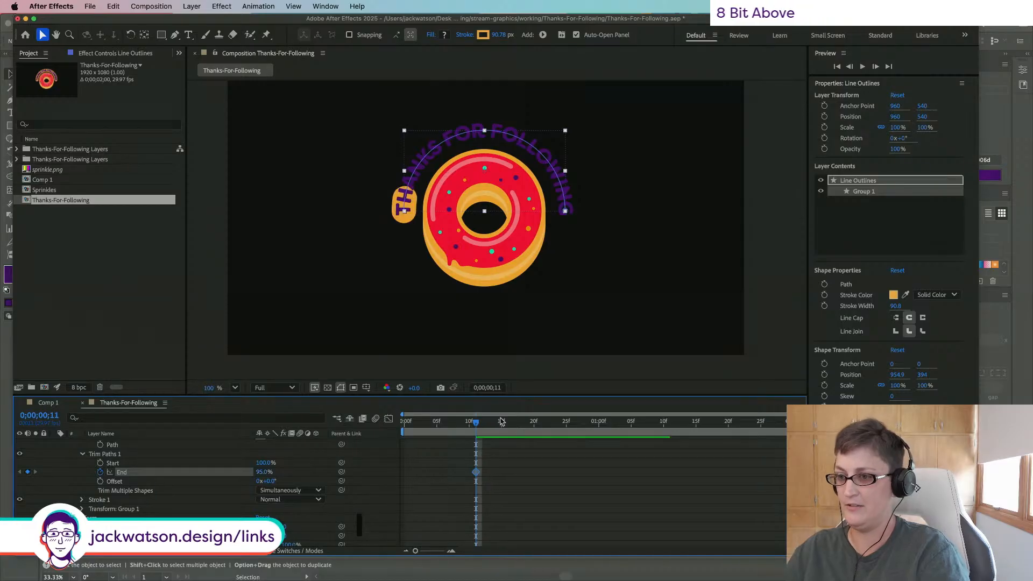
pyautogui.moveTo(259, 477); pyautogui.dragTo(297, 473)
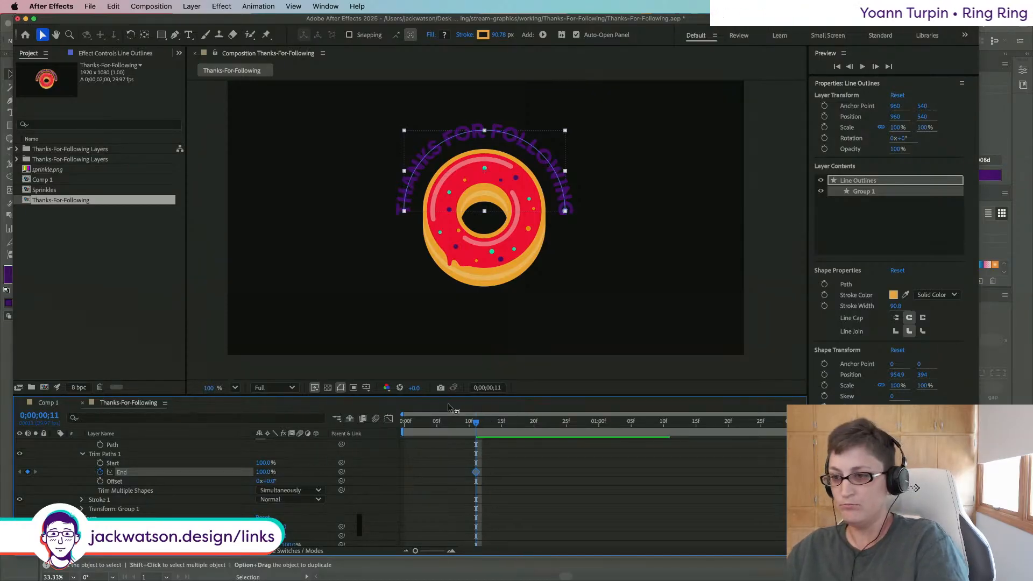
# Step: Keyframe the Trim Paths End at 0% at 0;00;01;00 and again at 0;00;01;10, where the donut's exit movement starts
pyautogui.moveTo(577, 437); pyautogui.dragTo(599, 437)
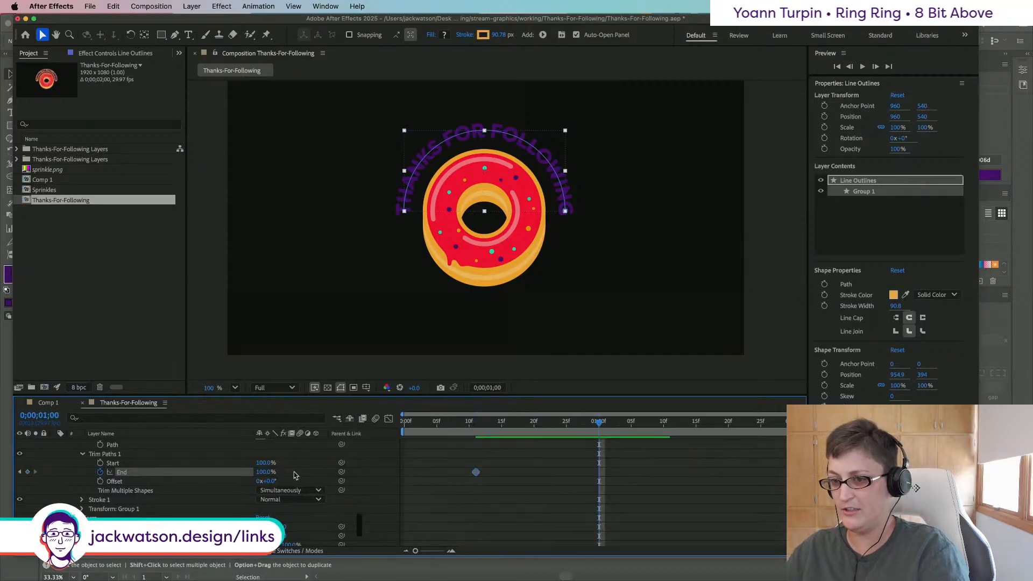
pyautogui.moveTo(264, 476); pyautogui.dragTo(163, 475)
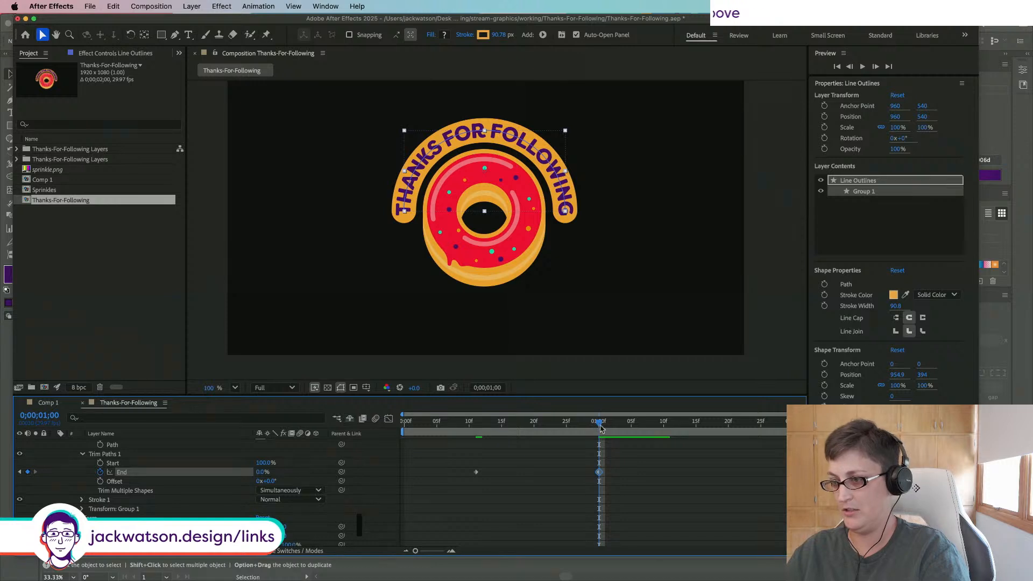
pyautogui.scroll(-5, 624, 451)
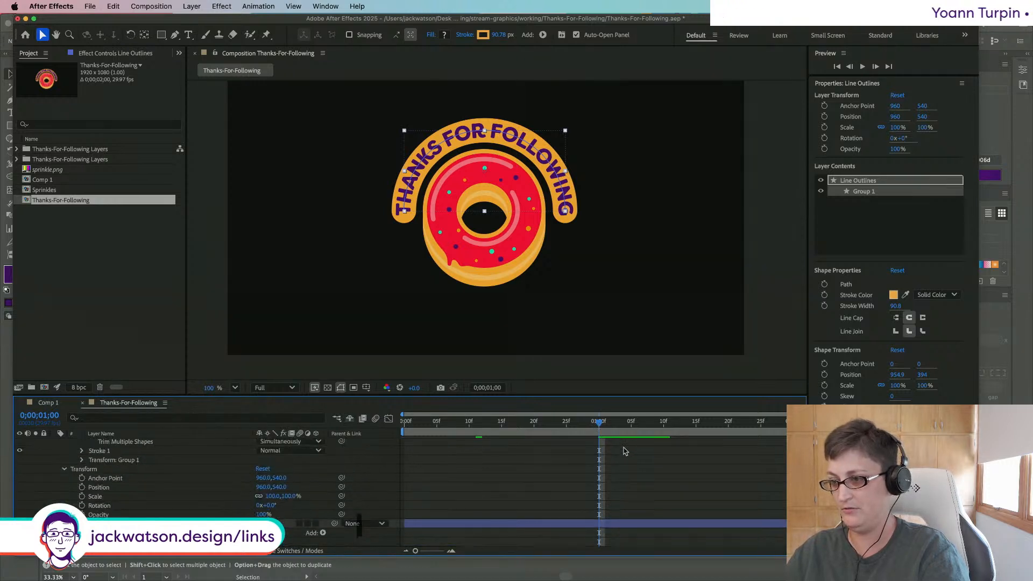
pyautogui.scroll(4, 635, 481)
pyautogui.moveTo(597, 426); pyautogui.dragTo(665, 437)
pyautogui.scroll(-9, 546, 464)
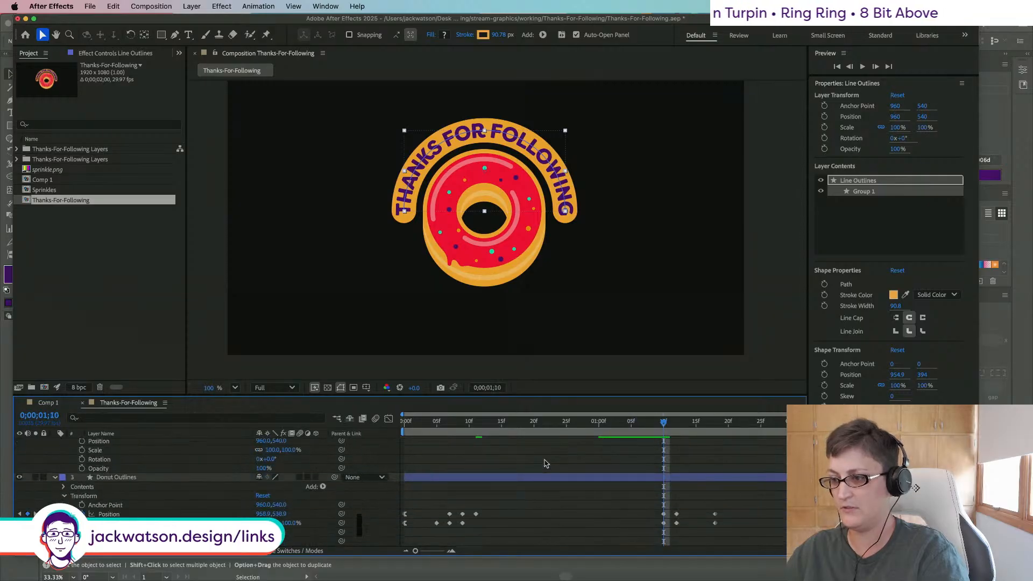
pyautogui.scroll(8, 309, 463)
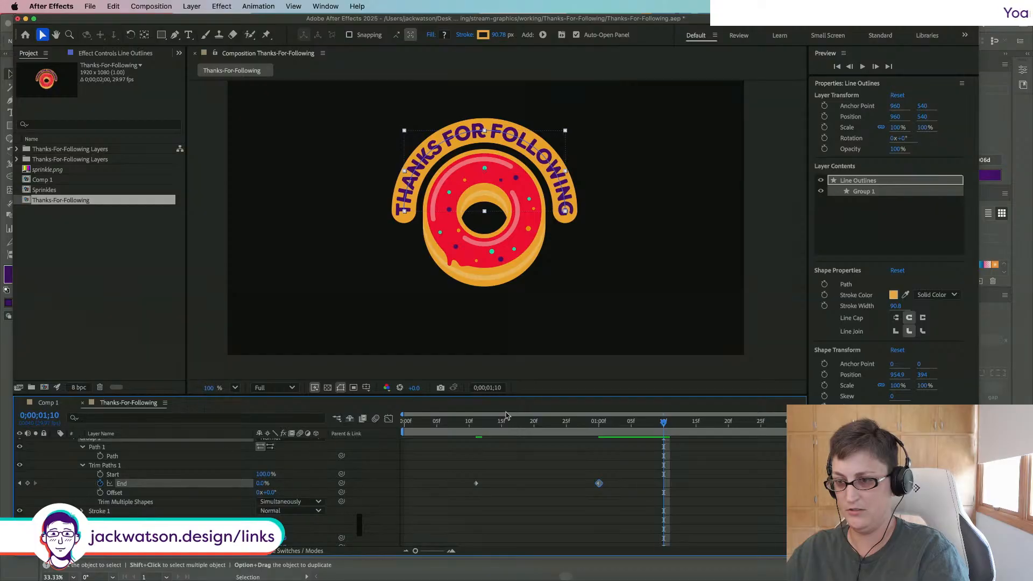
pyautogui.moveTo(261, 484)
pyautogui.mouseDown()
pyautogui.moveTo(314, 477)
pyautogui.moveTo(210, 477)
pyautogui.mouseUp()
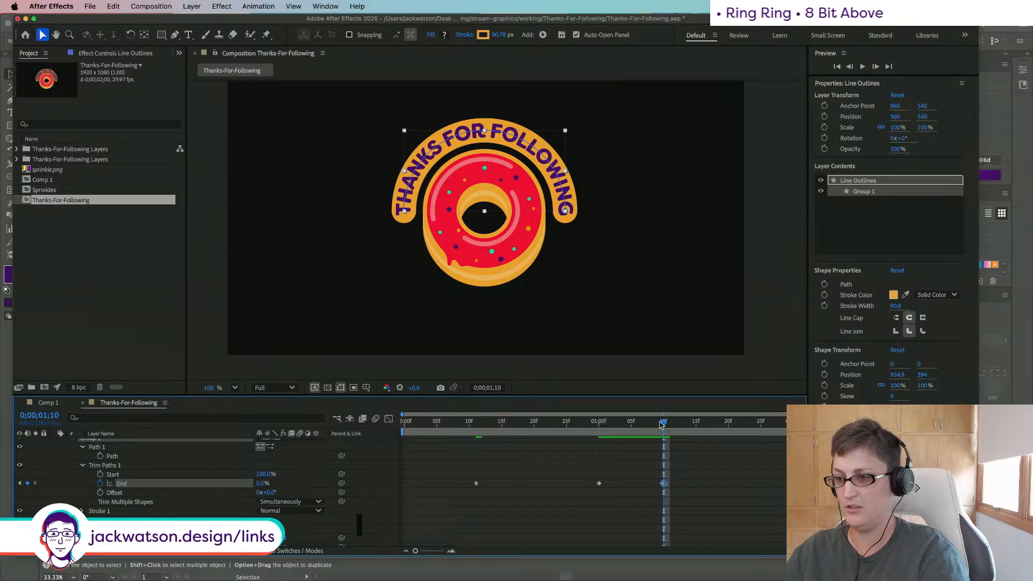
# Step: Play the animation from the start, and keyframe the Trim Paths End at 100% at 0;00;01;18
pyautogui.moveTo(664, 424); pyautogui.dragTo(252, 425)
pyautogui.press('space')
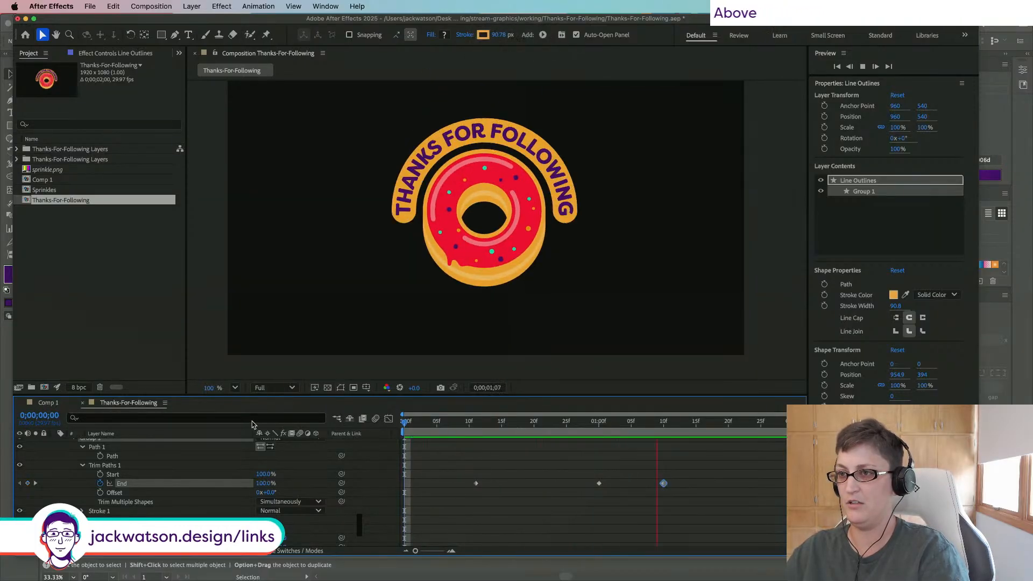
pyautogui.press('space')
pyautogui.moveTo(580, 423); pyautogui.dragTo(715, 430)
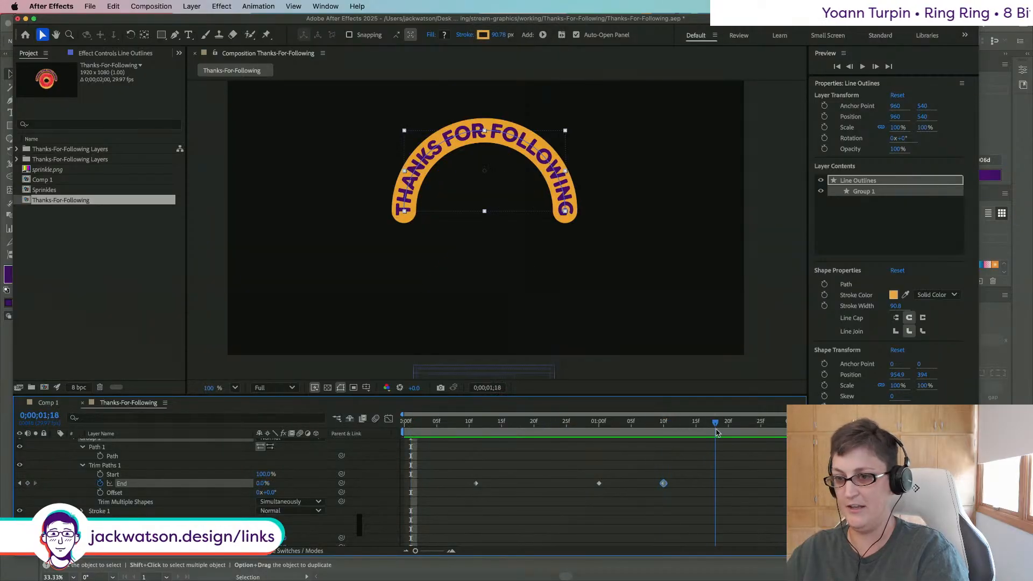
pyautogui.moveTo(261, 487); pyautogui.dragTo(560, 485)
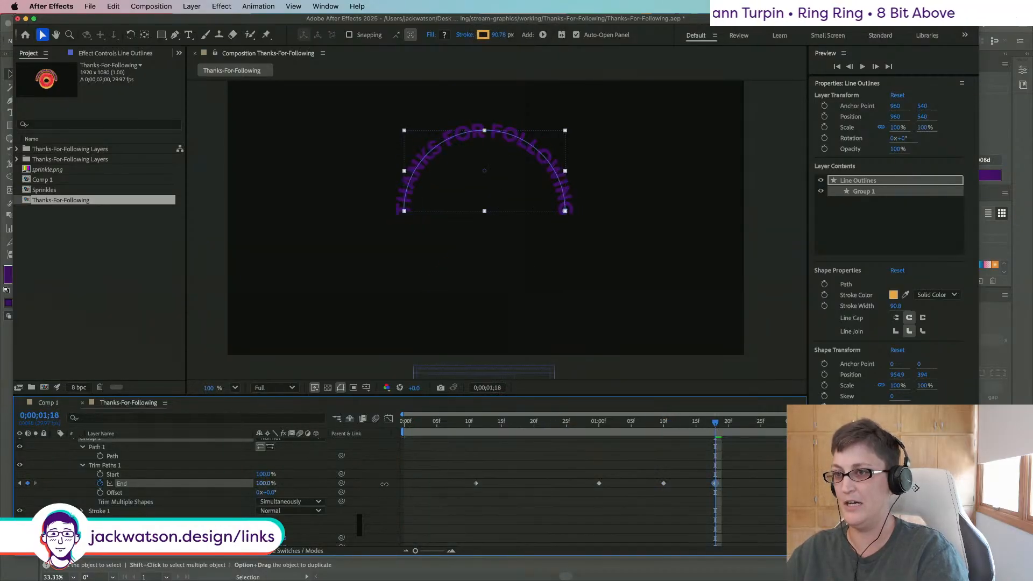
# Step: Retime the last three End keyframes to 0;00;00;17, 0;00;01;04 and 0;00;01;10
pyautogui.click(663, 431)
pyautogui.scroll(-4, 670, 455)
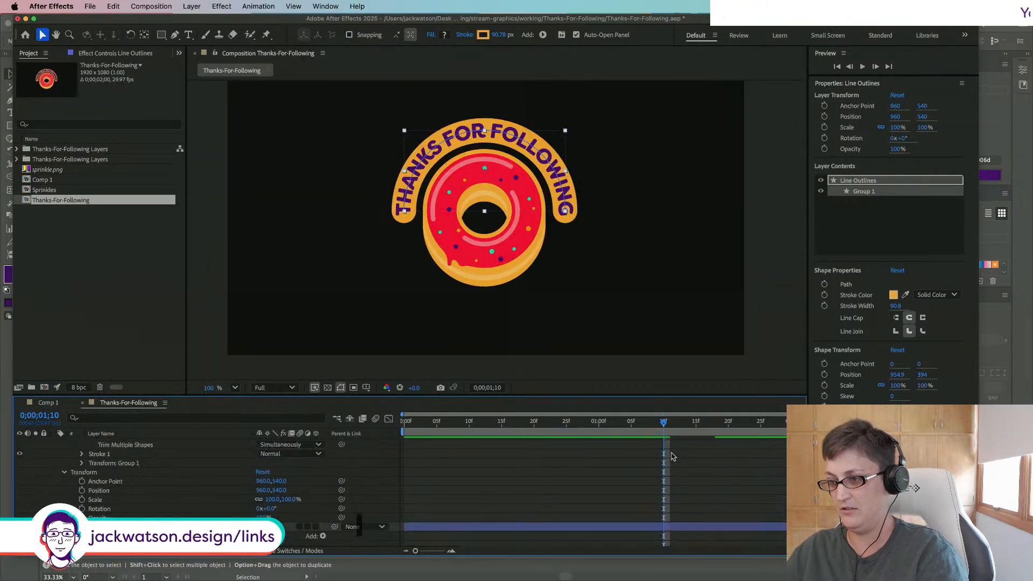
pyautogui.scroll(4, 671, 457)
pyautogui.moveTo(598, 499); pyautogui.dragTo(547, 499)
pyautogui.moveTo(664, 500); pyautogui.dragTo(605, 500)
pyautogui.moveTo(716, 498); pyautogui.dragTo(665, 499)
pyautogui.moveTo(660, 425)
pyautogui.mouseDown()
pyautogui.moveTo(487, 430)
pyautogui.moveTo(526, 432)
pyautogui.moveTo(502, 430)
pyautogui.mouseUp()
pyautogui.moveTo(547, 500); pyautogui.dragTo(515, 500)
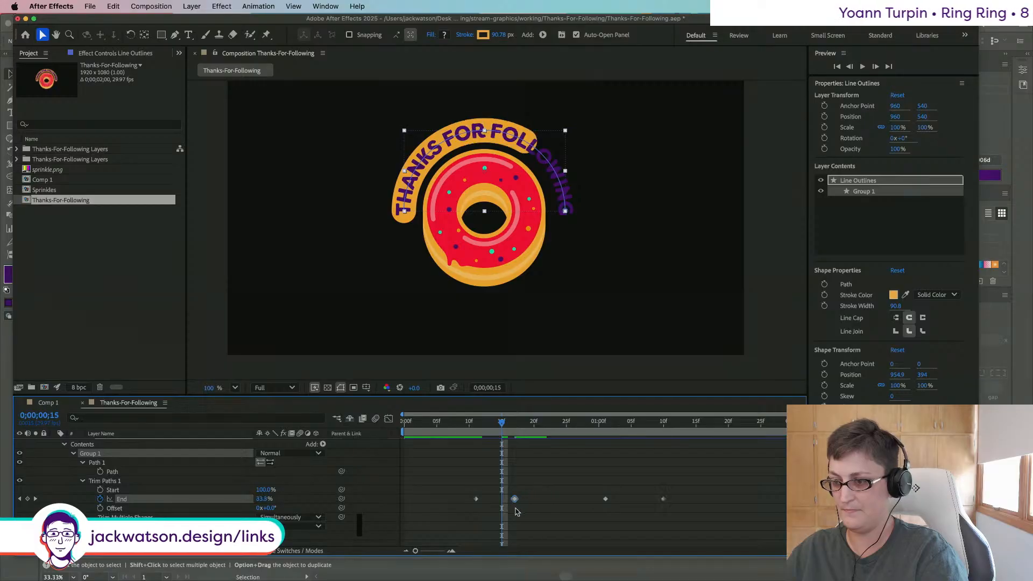
pyautogui.click(631, 423)
pyautogui.moveTo(630, 424); pyautogui.dragTo(625, 425)
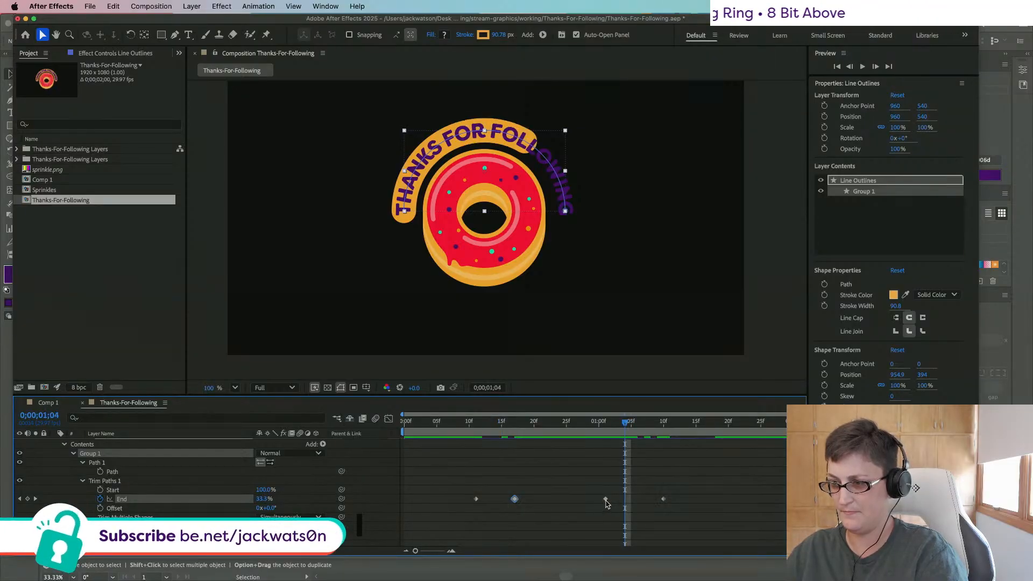
pyautogui.moveTo(607, 502); pyautogui.dragTo(625, 503)
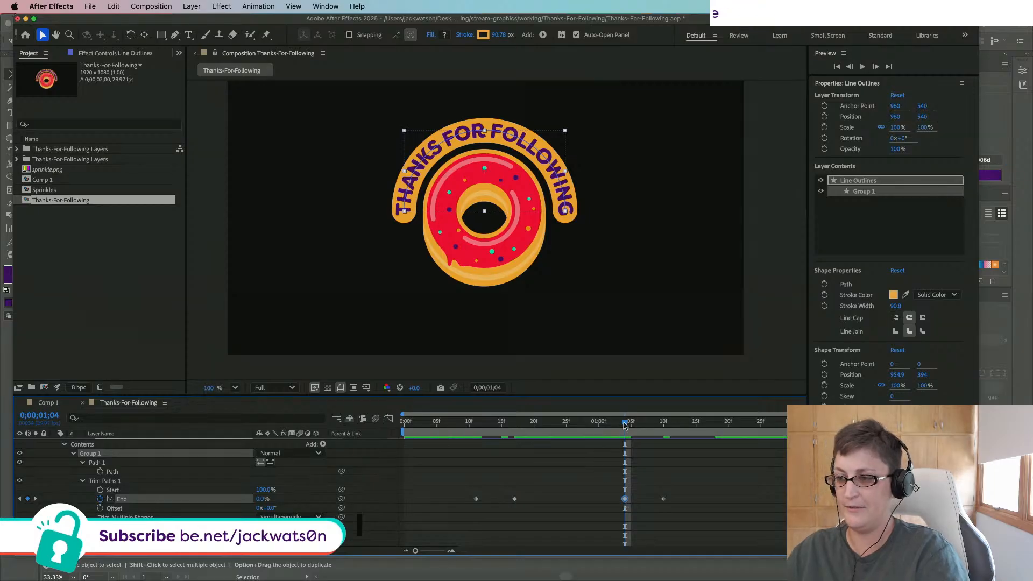
# Step: Play the animation from the start to check the new timing of the line
pyautogui.moveTo(624, 425); pyautogui.dragTo(377, 422)
pyautogui.press('space')
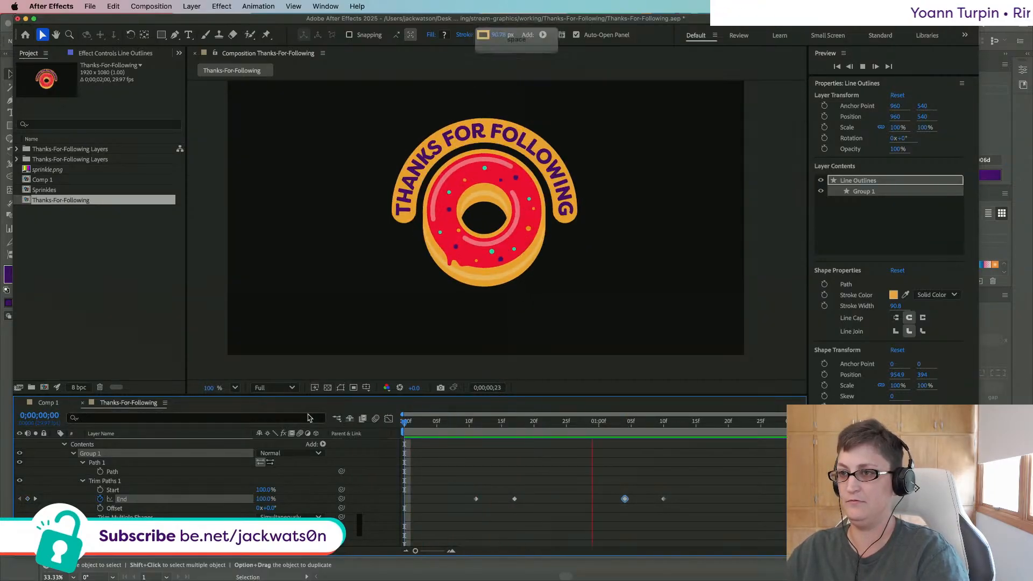
pyautogui.press('space')
# Step: Try an End value of 100% at 0;00;01;04, undo it, and inspect the line at 0;00;01;10
pyautogui.moveTo(405, 423); pyautogui.dragTo(621, 436)
pyautogui.hotkey('alt', ']')
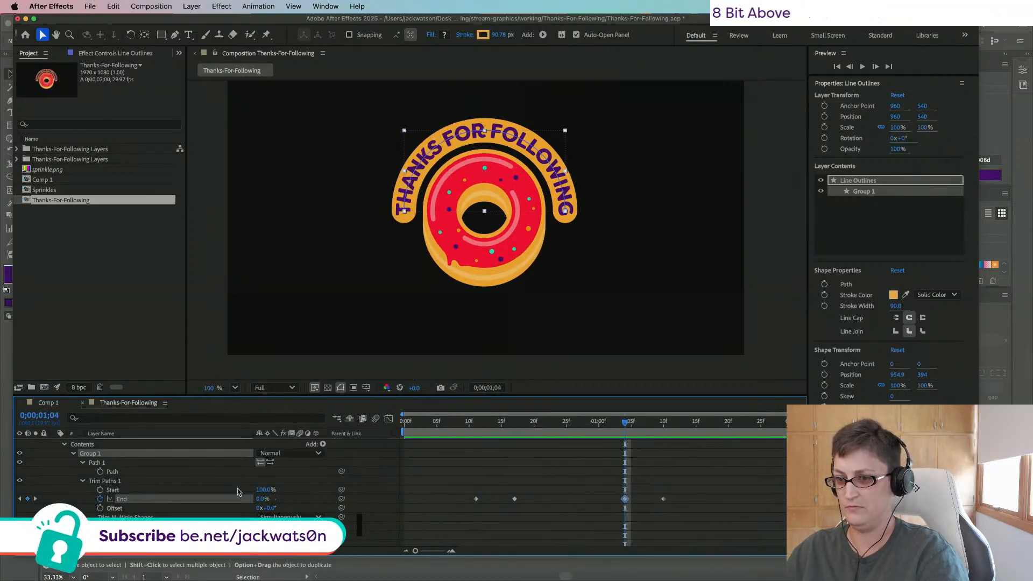
pyautogui.moveTo(259, 501); pyautogui.dragTo(373, 500)
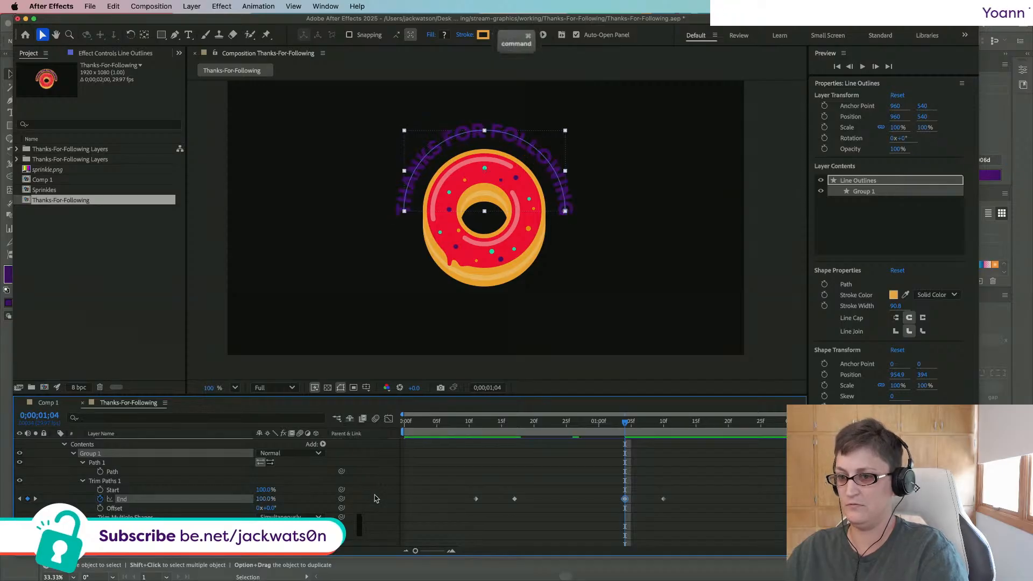
pyautogui.press('super+z')
pyautogui.moveTo(623, 425); pyautogui.dragTo(664, 426)
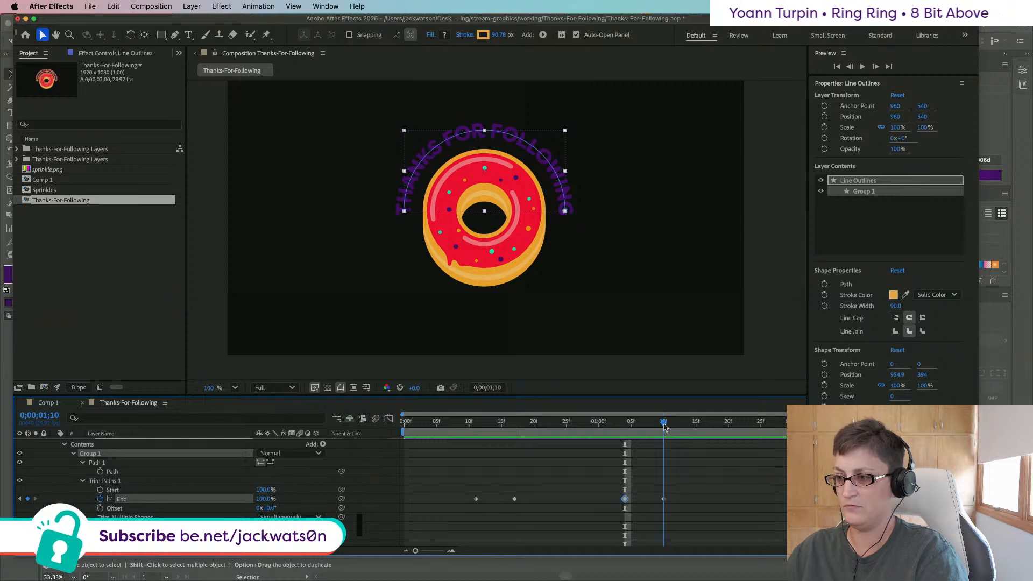
# Step: Replay the animation from the first frame to check how the line draws on and off
pyautogui.press('Home')
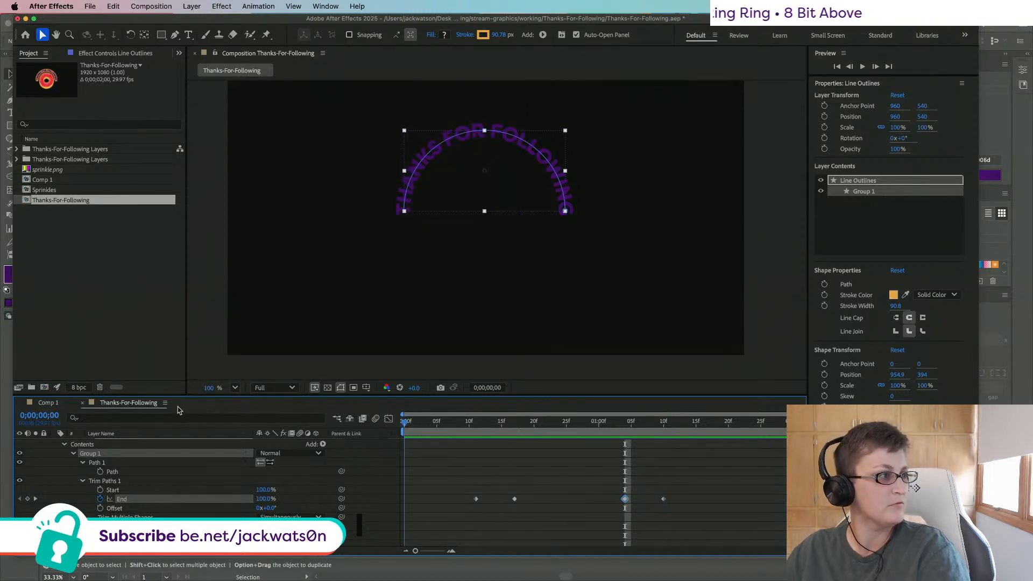
pyautogui.press('space')
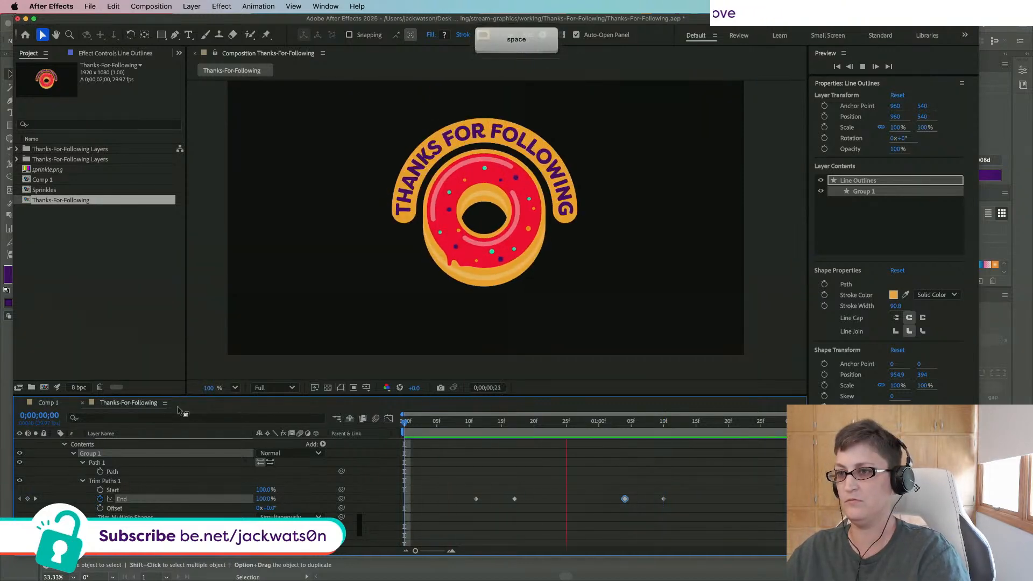
pyautogui.press('space')
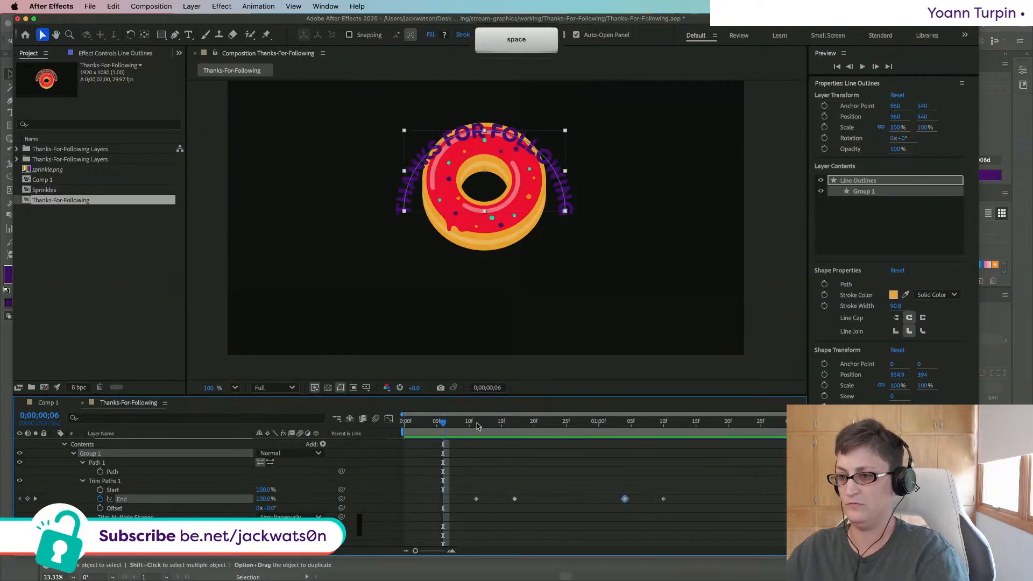
pyautogui.press('space')
# Step: Move the second End keyframe of Trim Paths earlier to 0;00;00;15
pyautogui.click(293, 420)
pyautogui.click(502, 422)
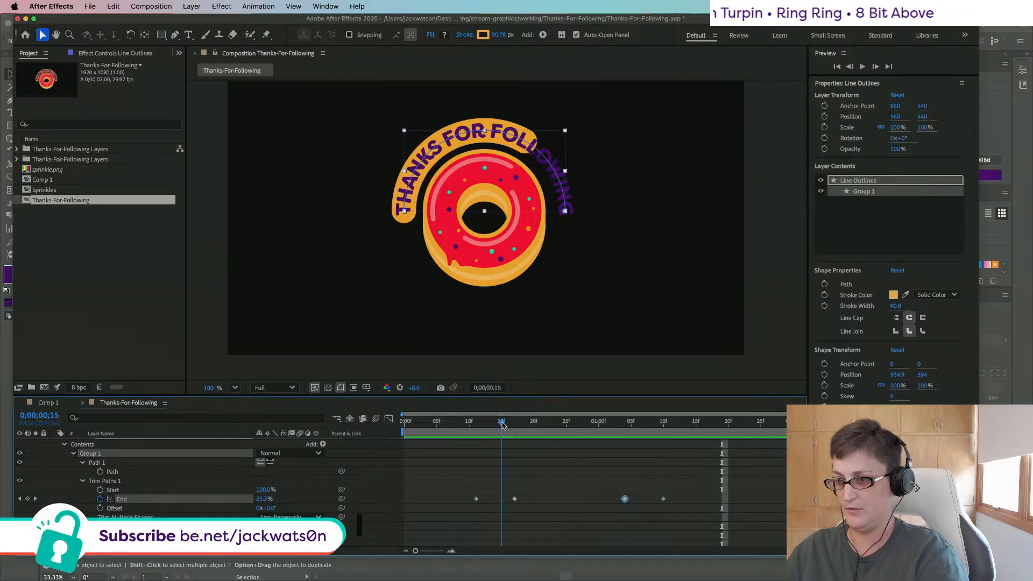
pyautogui.moveTo(509, 503); pyautogui.dragTo(502, 499)
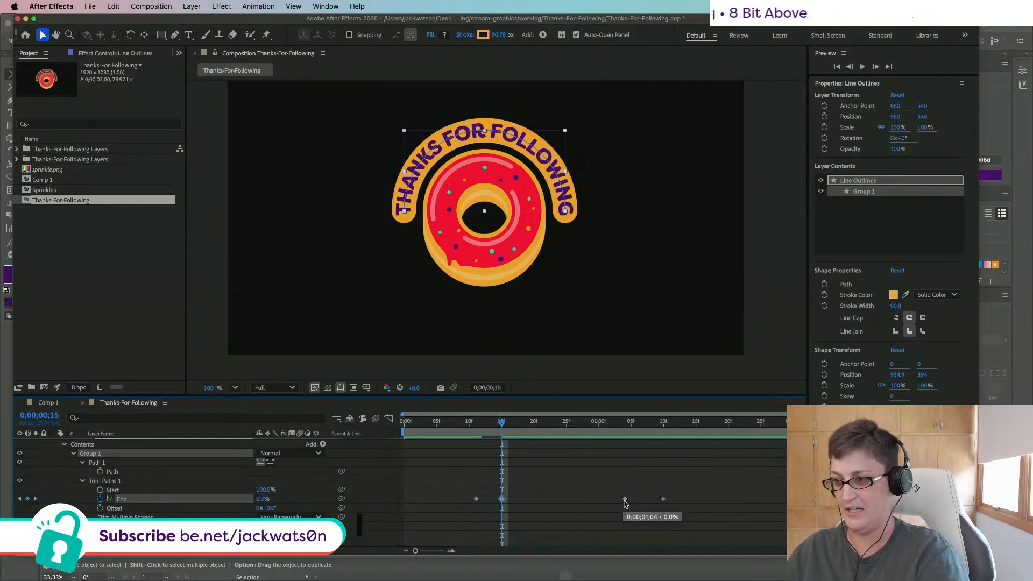
# Step: Move the third Trim Paths End keyframe to 0;00;01;07 and the second one to 0;00;00;14
pyautogui.click(644, 423)
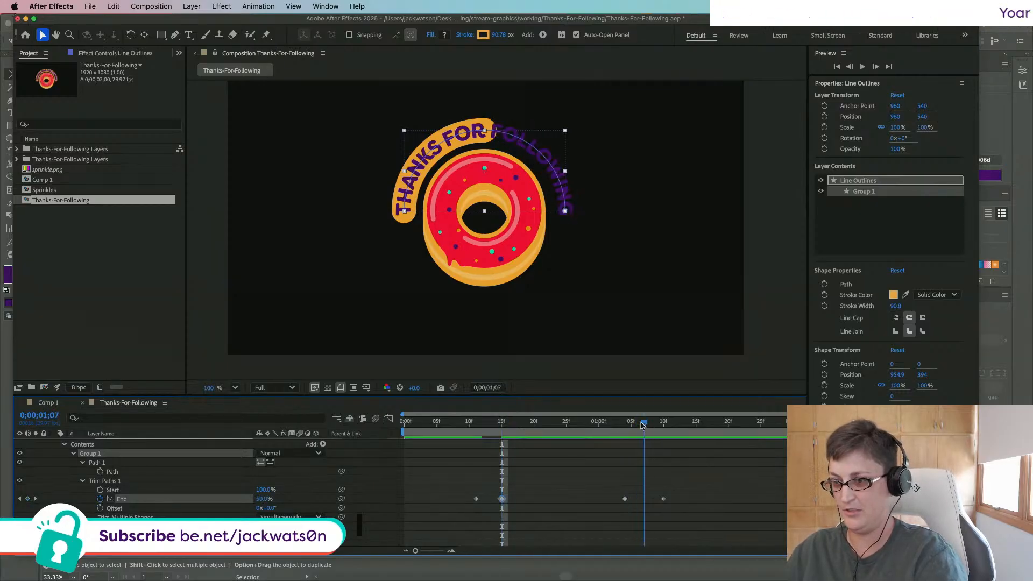
pyautogui.moveTo(619, 500); pyautogui.dragTo(644, 499)
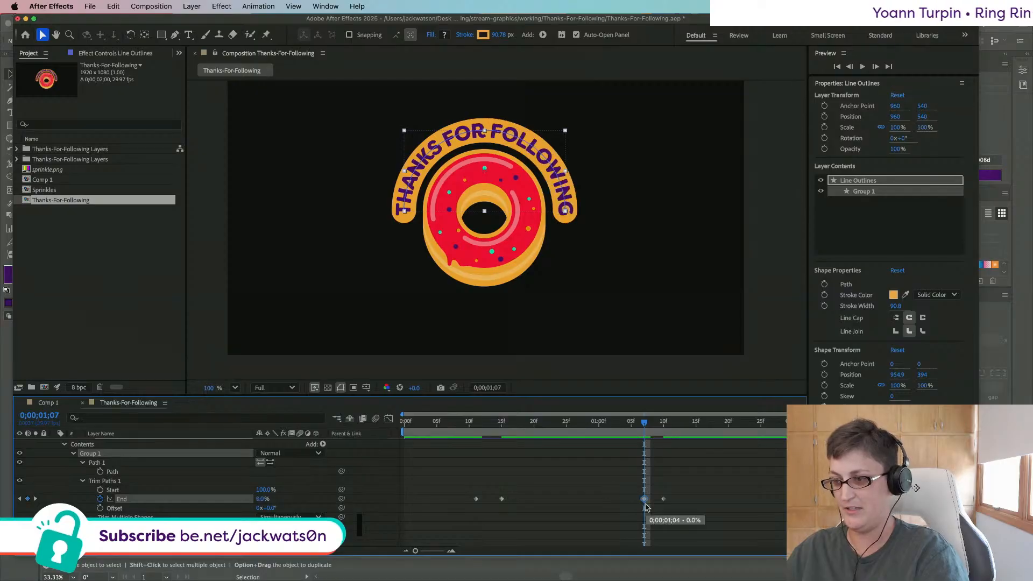
pyautogui.click(495, 423)
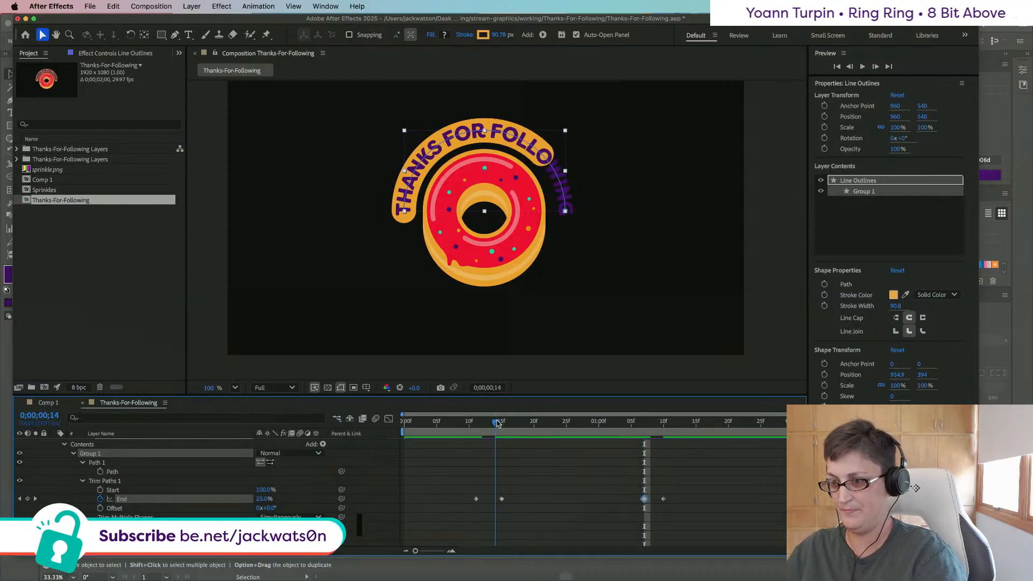
pyautogui.moveTo(502, 499); pyautogui.dragTo(495, 499)
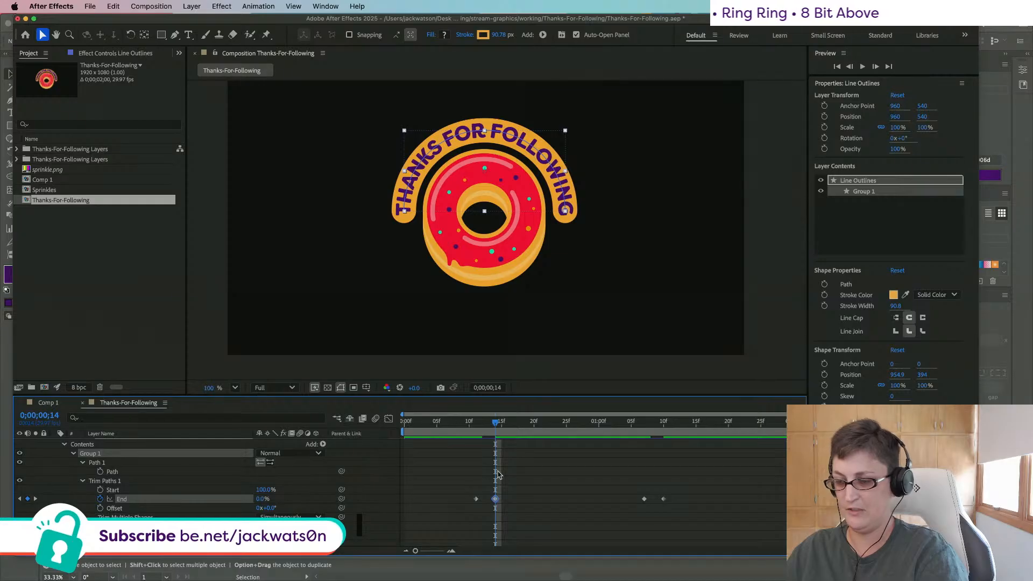
# Step: Play the animation from 0;00;00;10 and again from the first frame to check the line's timing
pyautogui.click(470, 423)
pyautogui.press('space')
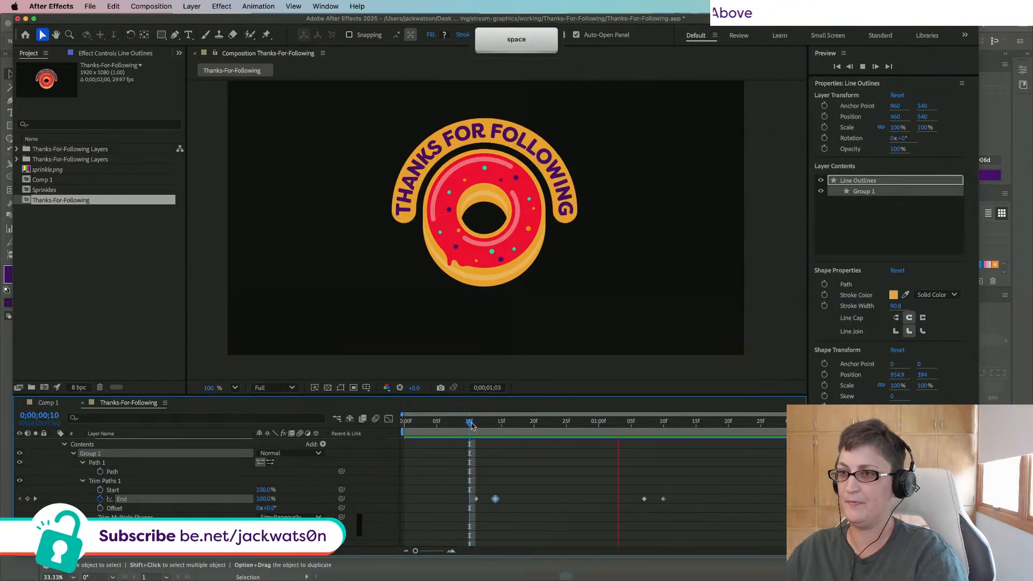
pyautogui.press('space')
pyautogui.moveTo(471, 425); pyautogui.dragTo(355, 426)
pyautogui.press('space')
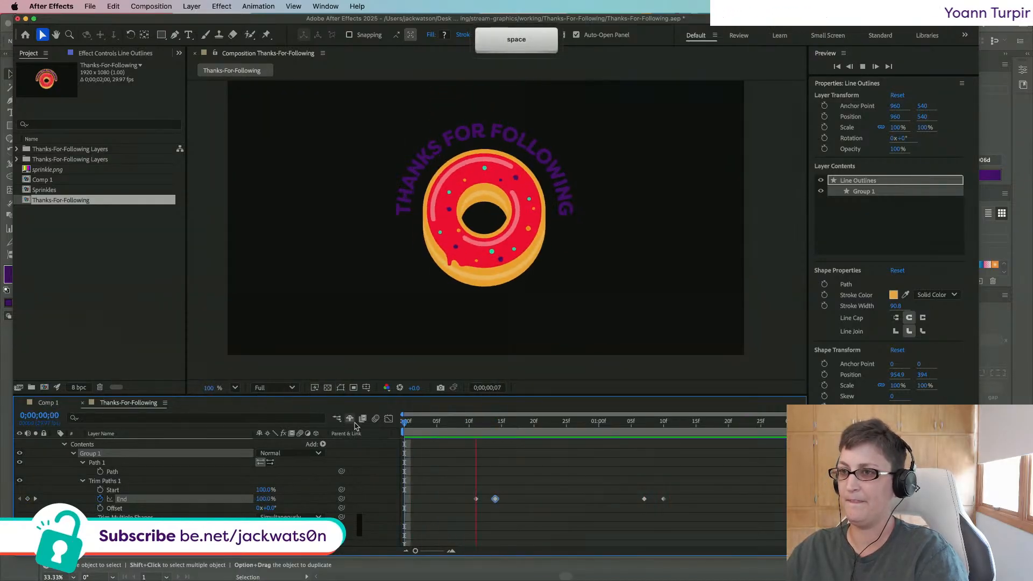
pyautogui.press('space')
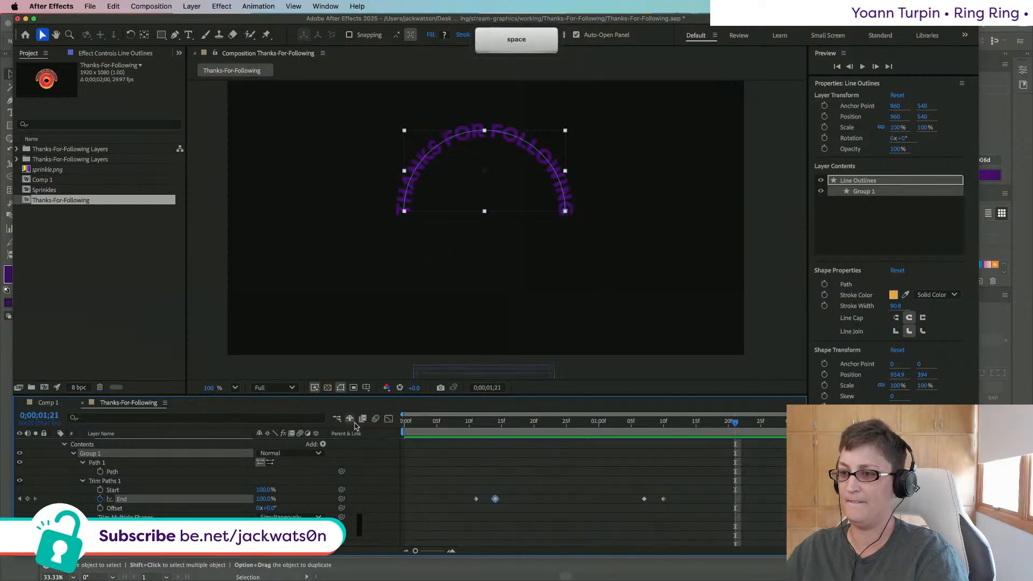
# Step: Collapse Trim Paths 1 of Line Outlines and undo the last move of its second End keyframe
pyautogui.click(476, 425)
pyautogui.scroll(1, 104, 488)
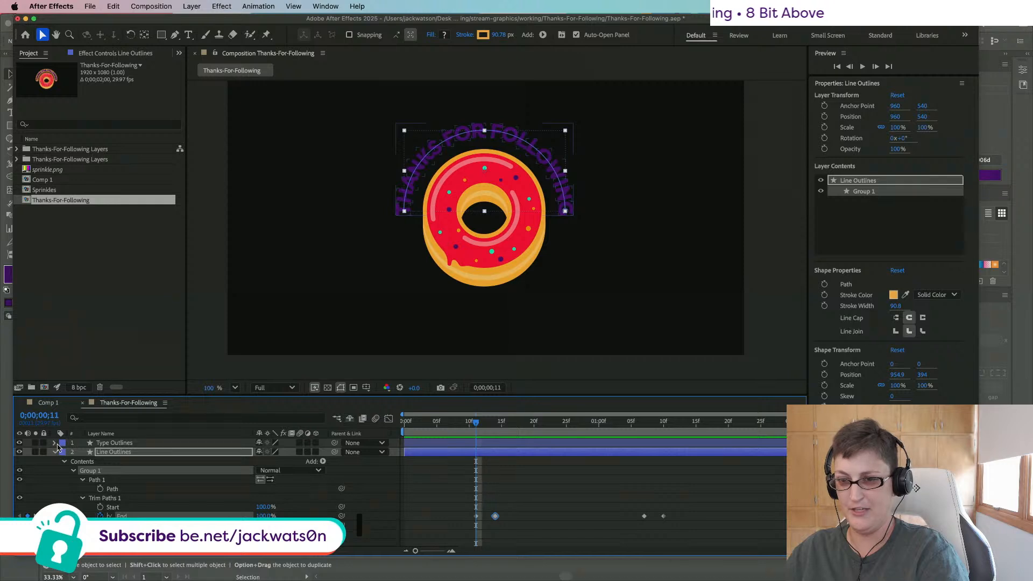
pyautogui.click(116, 499)
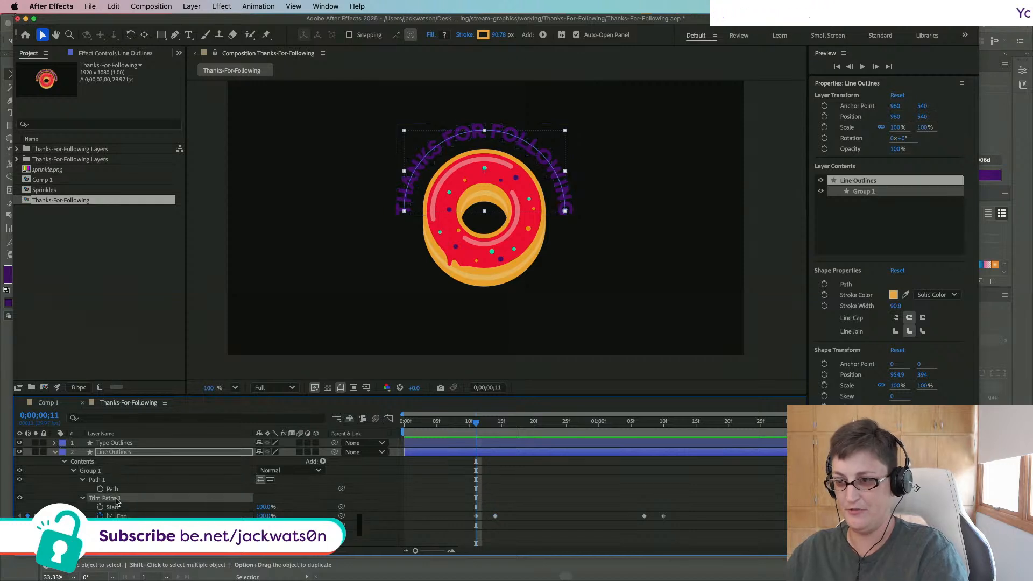
pyautogui.click(82, 498)
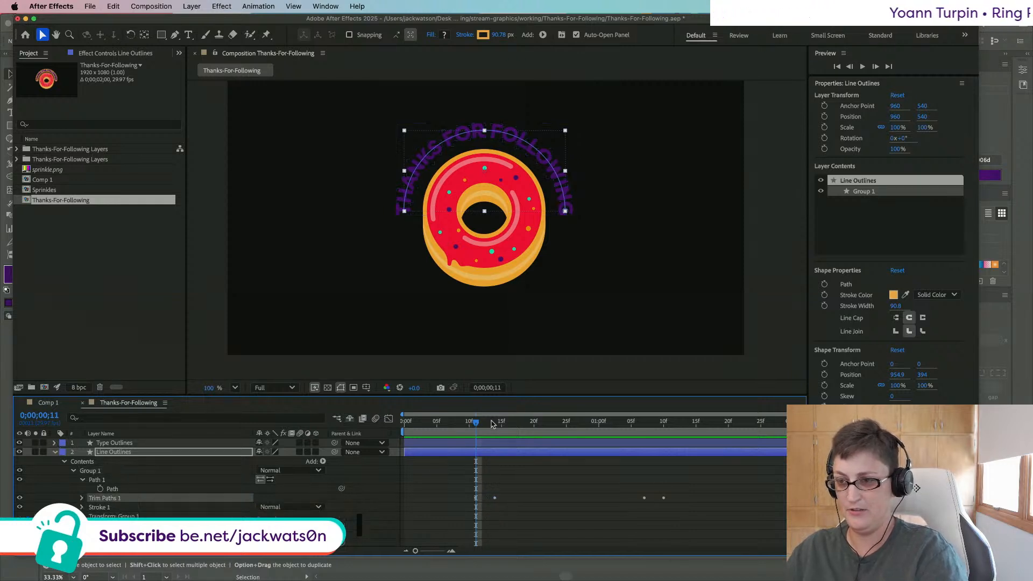
pyautogui.press('super+shift+z')
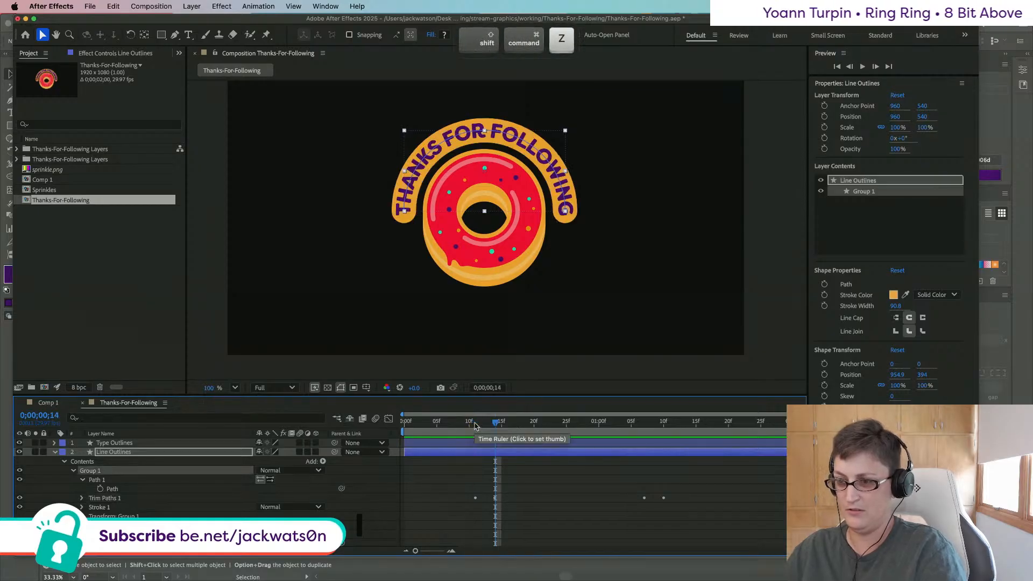
pyautogui.press('super+z')
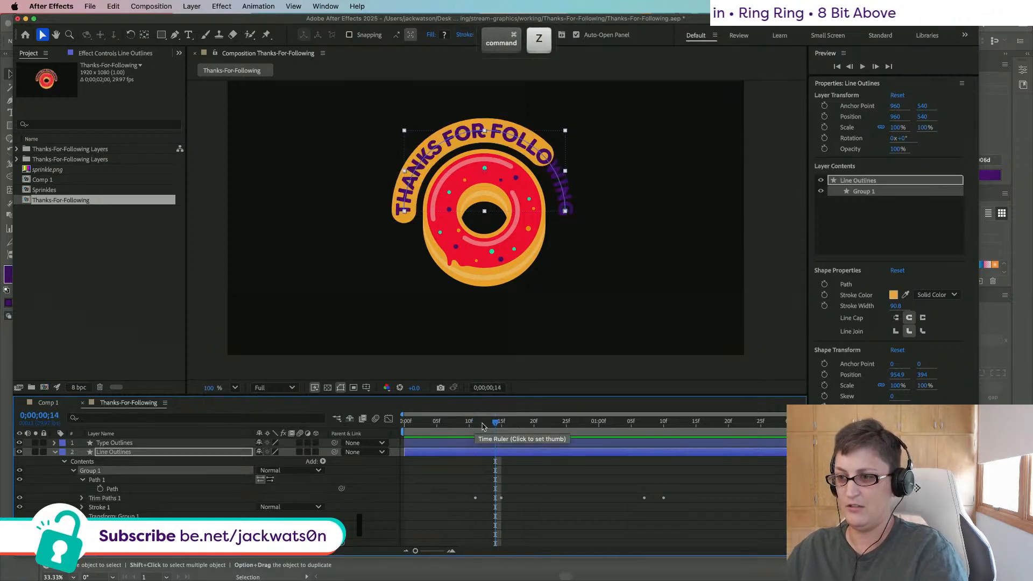
# Step: Try copying Trim Paths 1 from Line Outlines onto Type Outlines at 0;00;00;00, and undo the paste
pyautogui.moveTo(482, 427)
pyautogui.mouseDown()
pyautogui.moveTo(405, 425)
pyautogui.moveTo(565, 429)
pyautogui.moveTo(299, 394)
pyautogui.mouseUp()
pyautogui.click(127, 482)
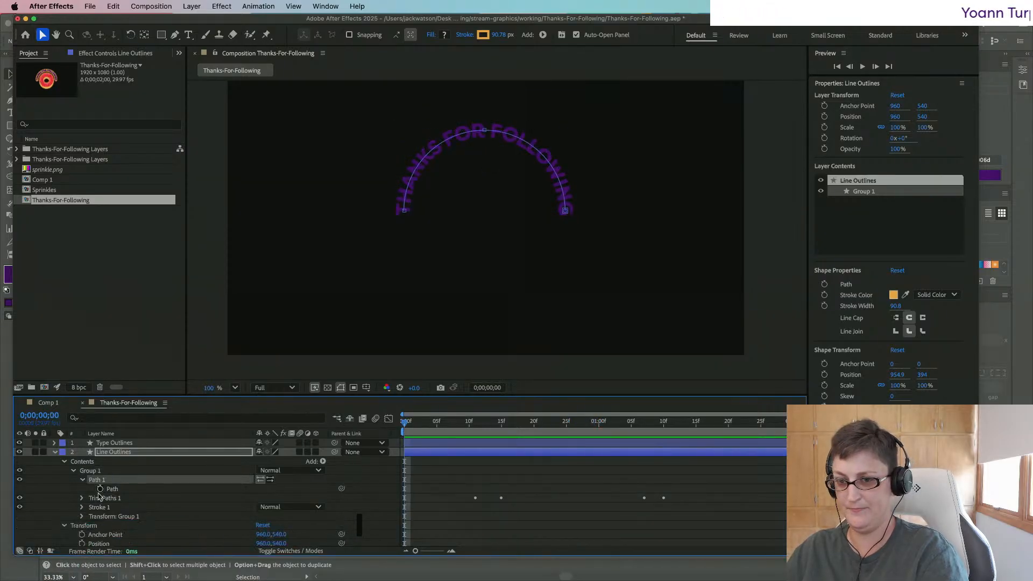
pyautogui.click(105, 498)
pyautogui.press('super+c')
pyautogui.click(114, 443)
pyautogui.press('super+v')
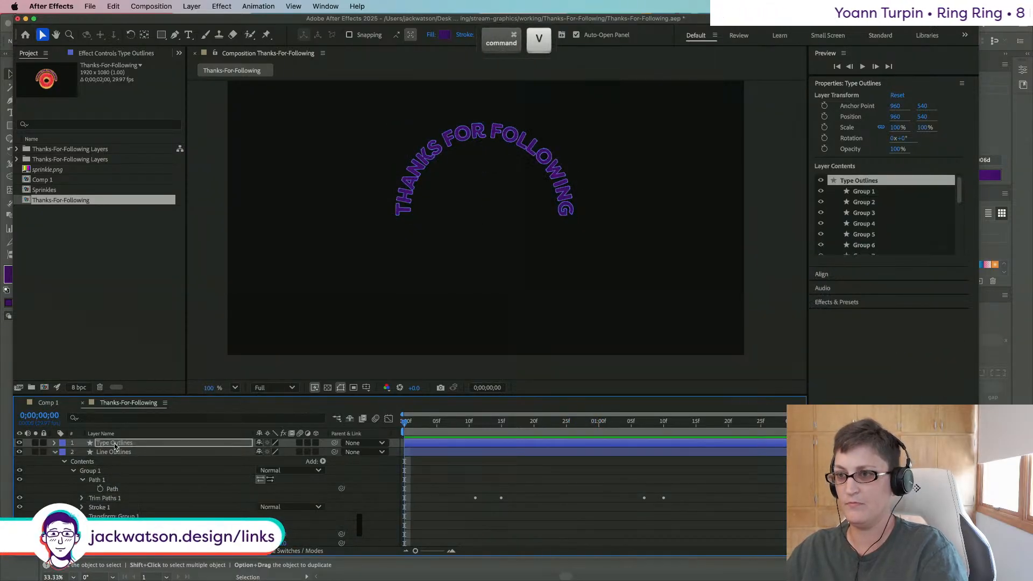
pyautogui.click(54, 443)
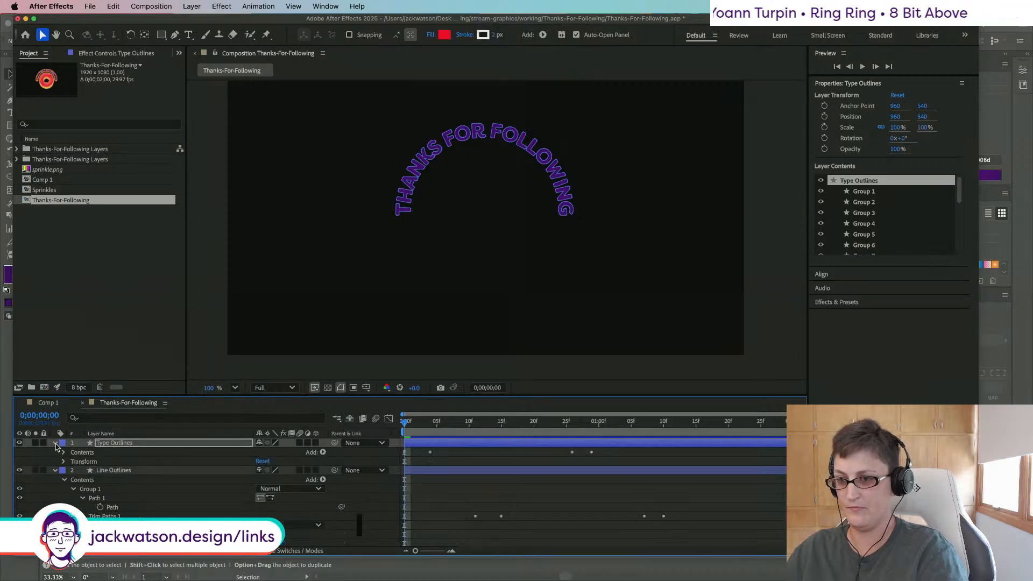
pyautogui.press('super+z')
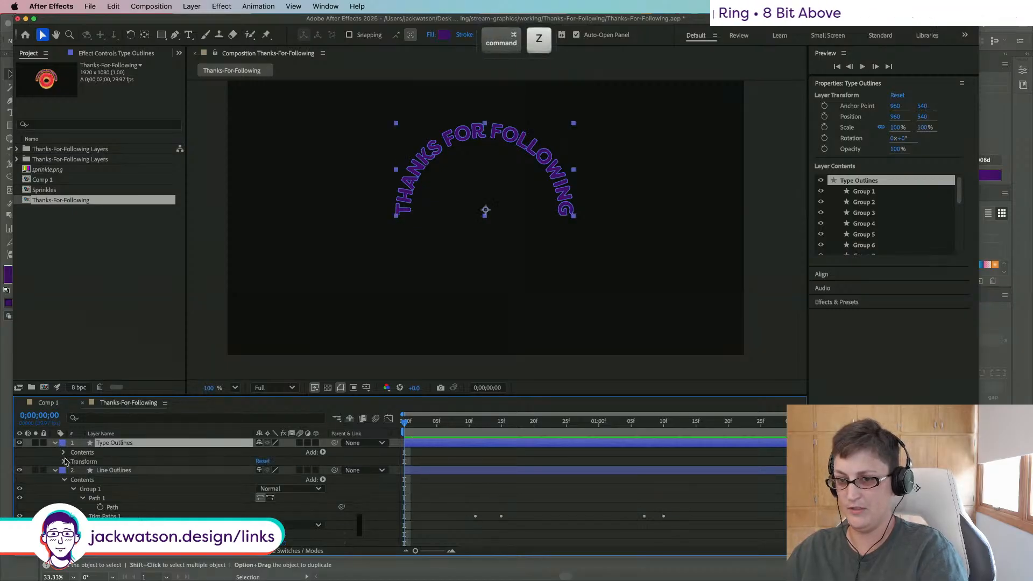
# Step: Try pasting the copied Trim Paths onto Type Outlines at 0;00;00;11 and play the animation from the first frame
pyautogui.click(64, 453)
pyautogui.click(64, 444)
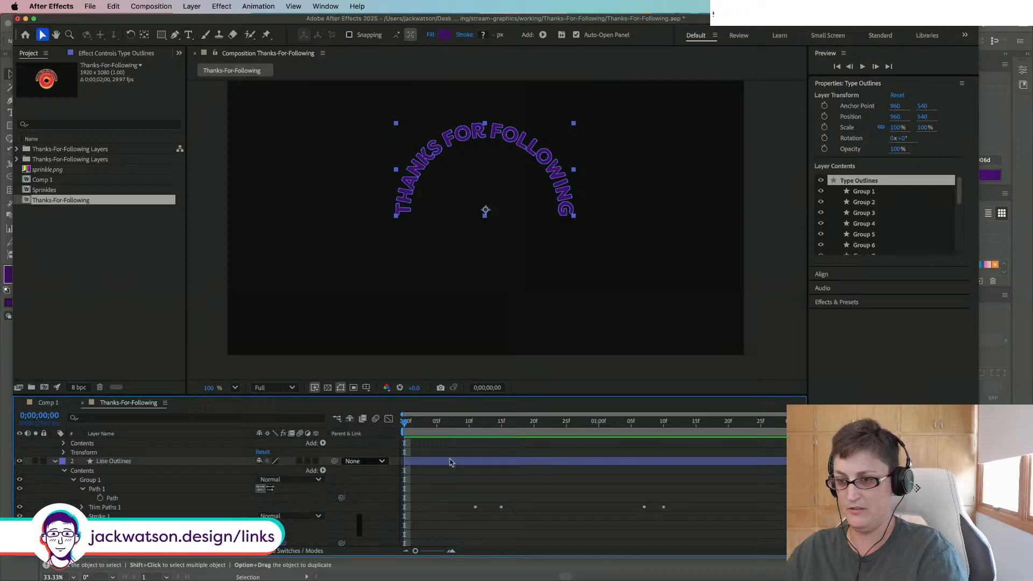
pyautogui.moveTo(408, 423); pyautogui.dragTo(476, 427)
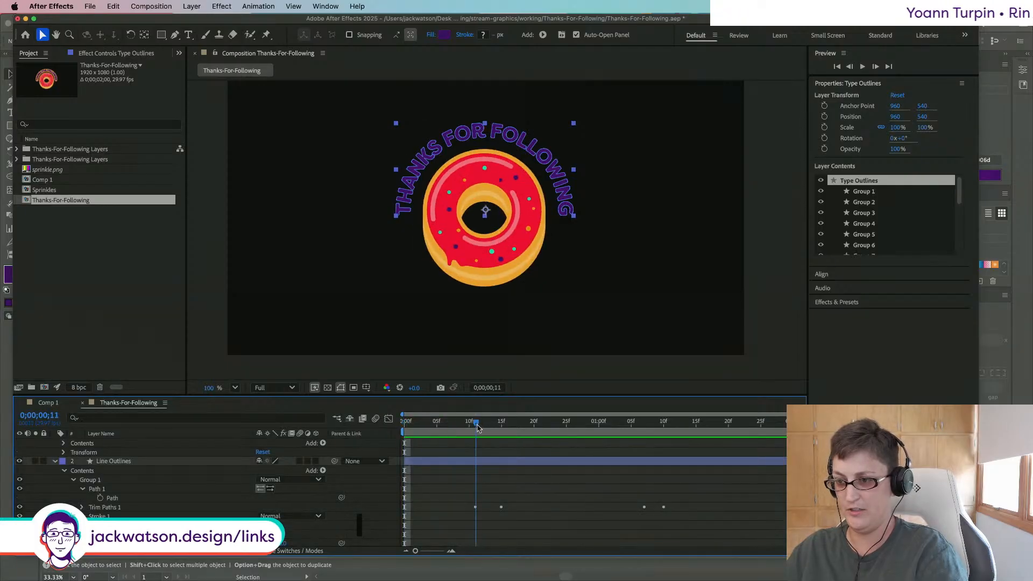
pyautogui.press('super+v')
pyautogui.press('space')
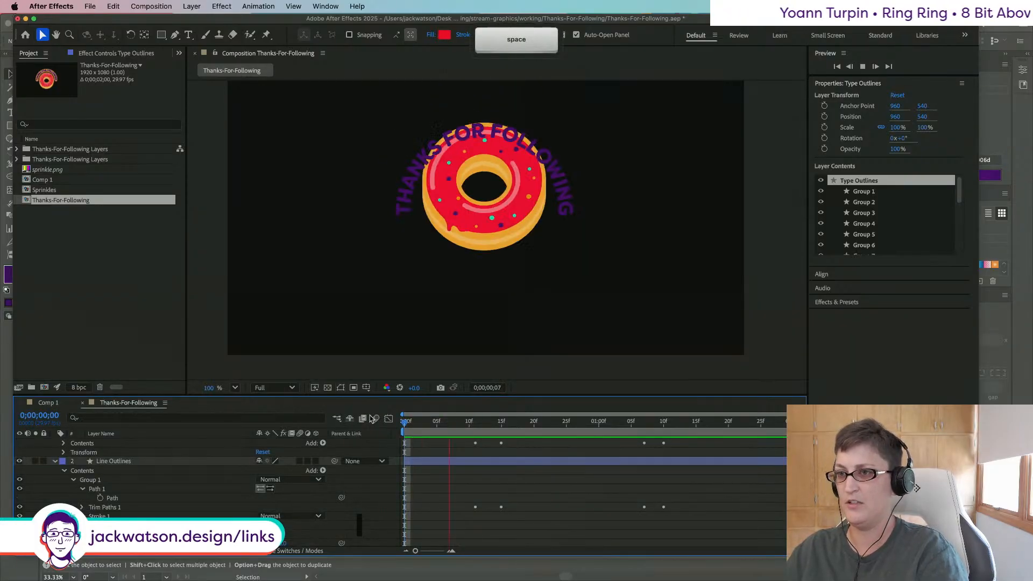
pyautogui.press('space')
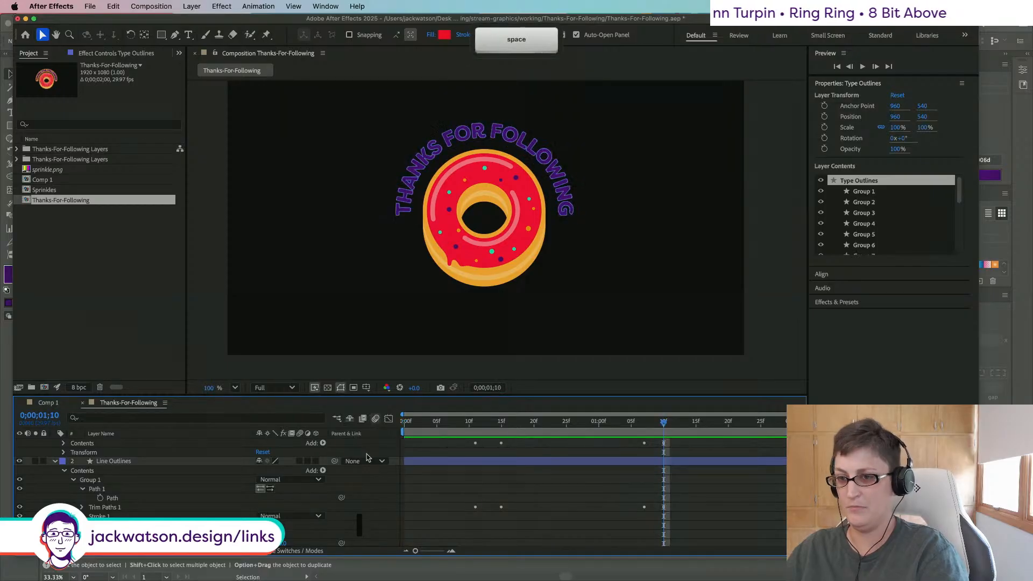
# Step: Look through the Contents and Transform properties of Type Outlines for the pasted Trim Paths, and undo the paste
pyautogui.click(83, 443)
pyautogui.click(64, 452)
pyautogui.scroll(1, 74, 458)
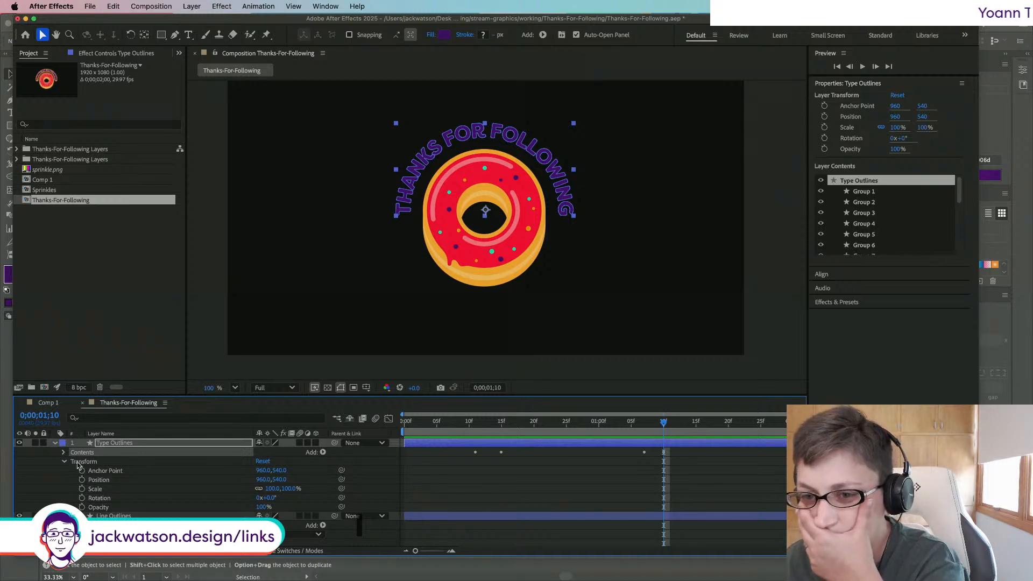
pyautogui.click(63, 453)
pyautogui.scroll(-5, 157, 474)
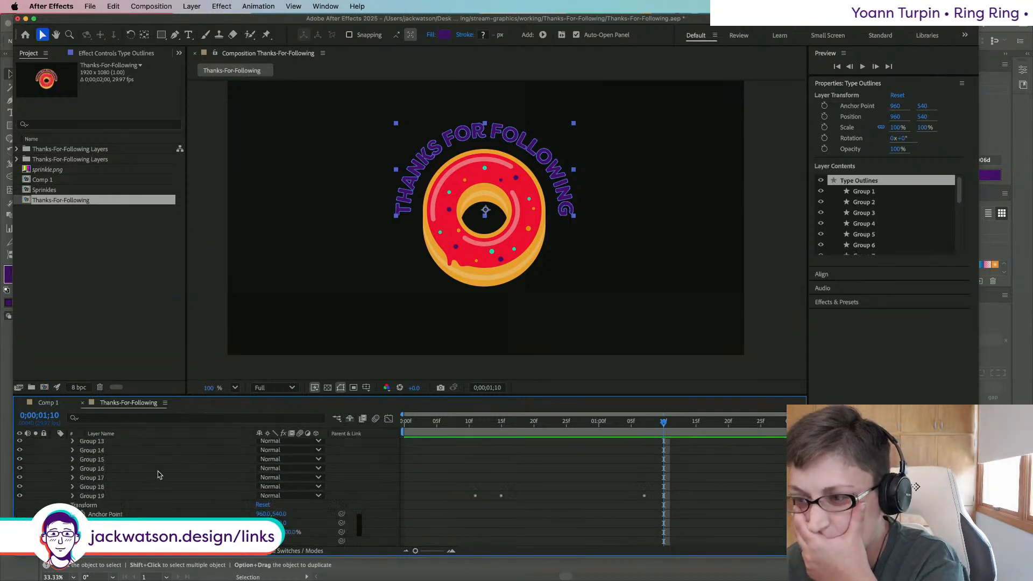
pyautogui.click(97, 507)
pyautogui.scroll(5, 161, 494)
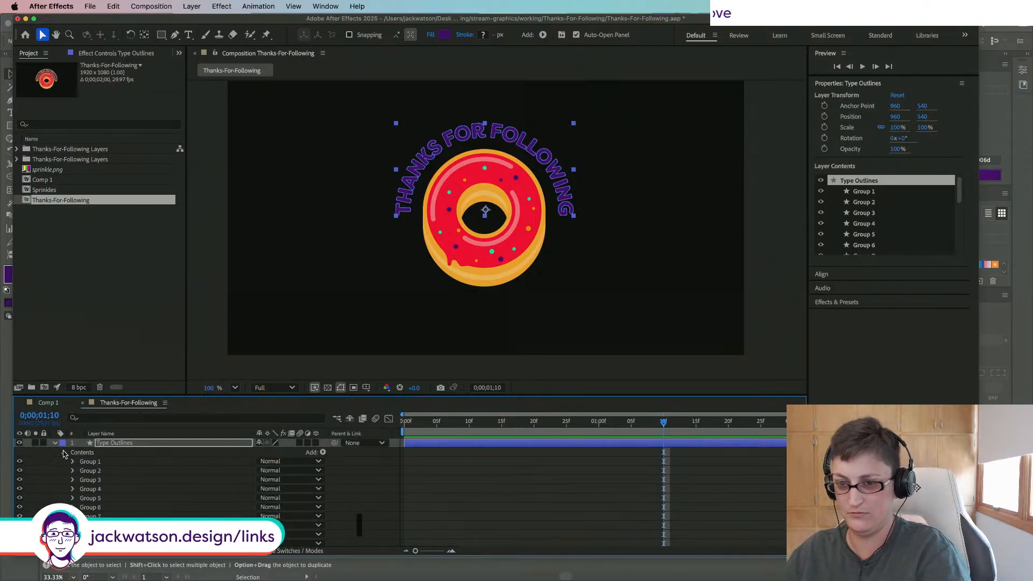
pyautogui.click(64, 452)
pyautogui.click(112, 455)
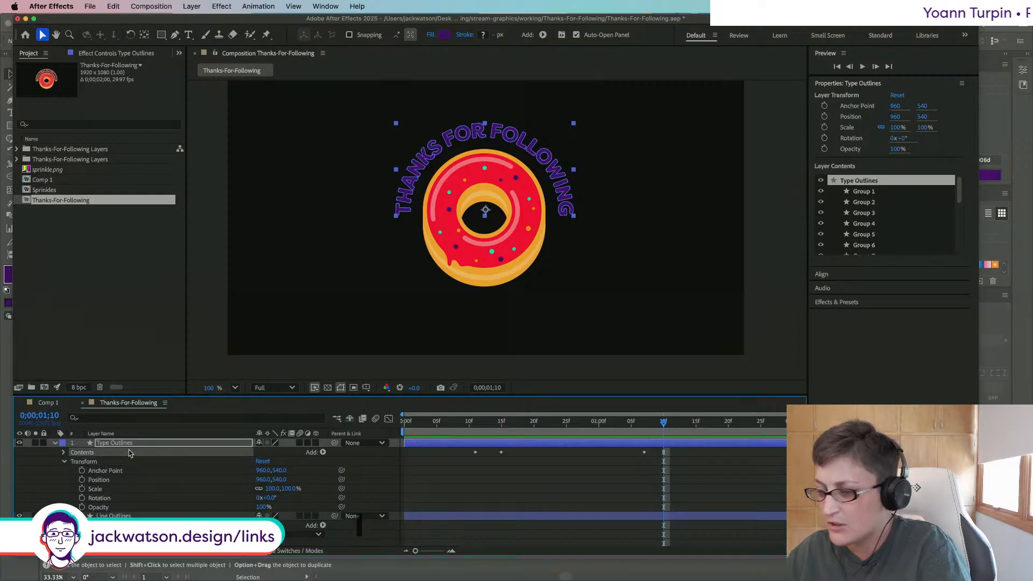
pyautogui.press('super+z')
# Step: Compare the property groups of Line Outlines and Type Outlines, leaving Type Outlines' Transform and Contents collapsed
pyautogui.scroll(-1, 108, 460)
pyautogui.scroll(-3, 106, 461)
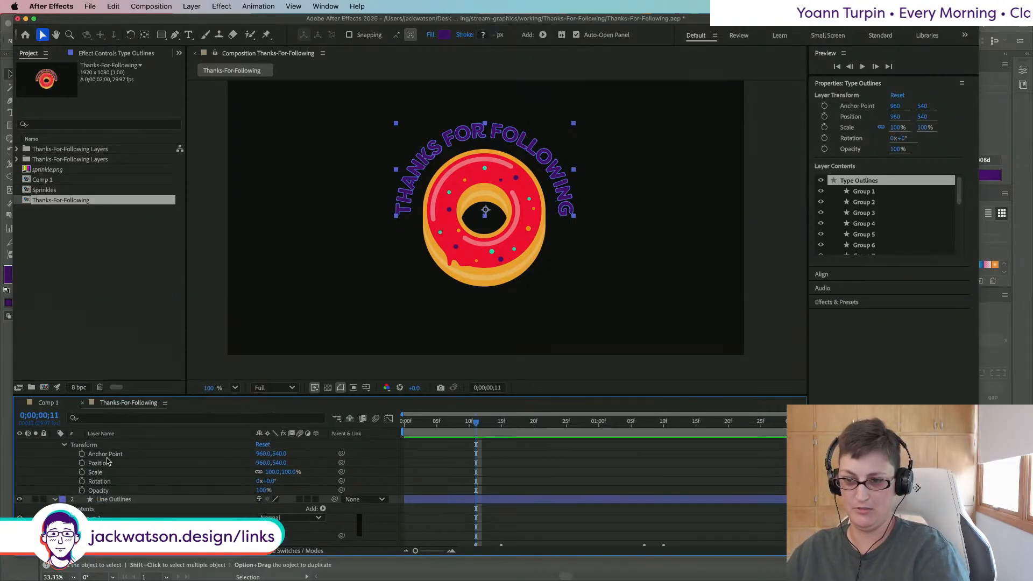
pyautogui.click(91, 511)
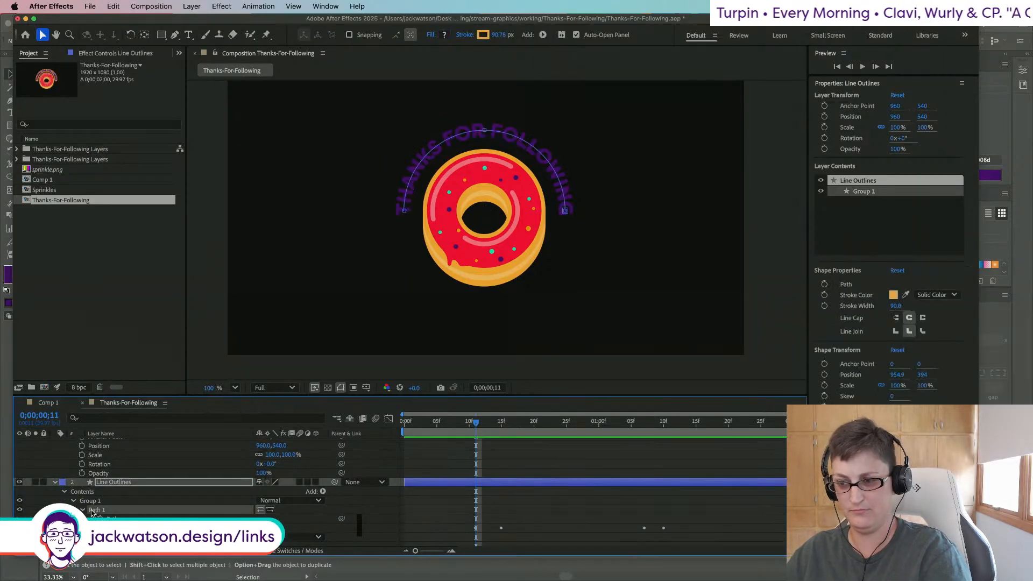
pyautogui.scroll(3, 92, 492)
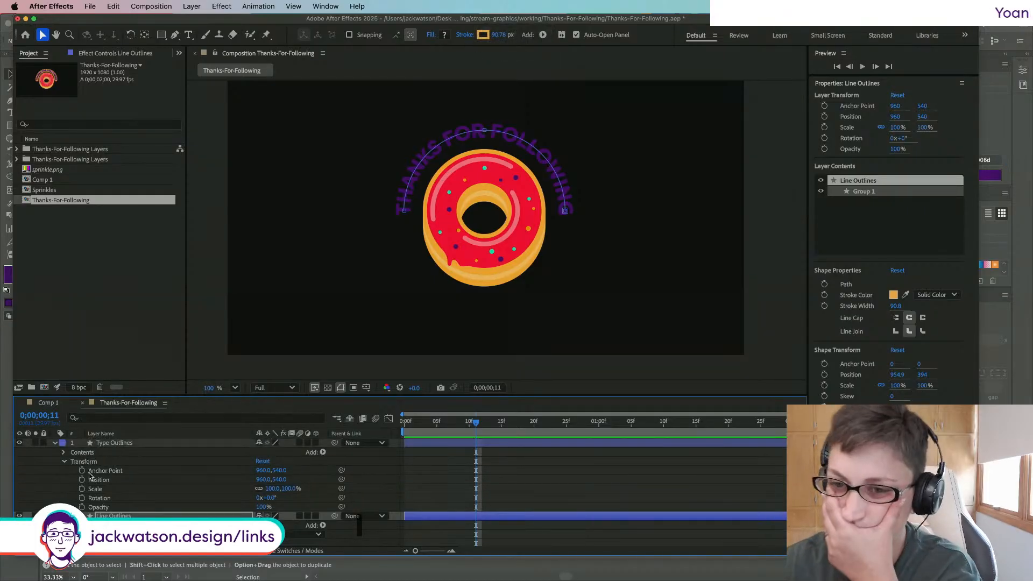
pyautogui.click(67, 464)
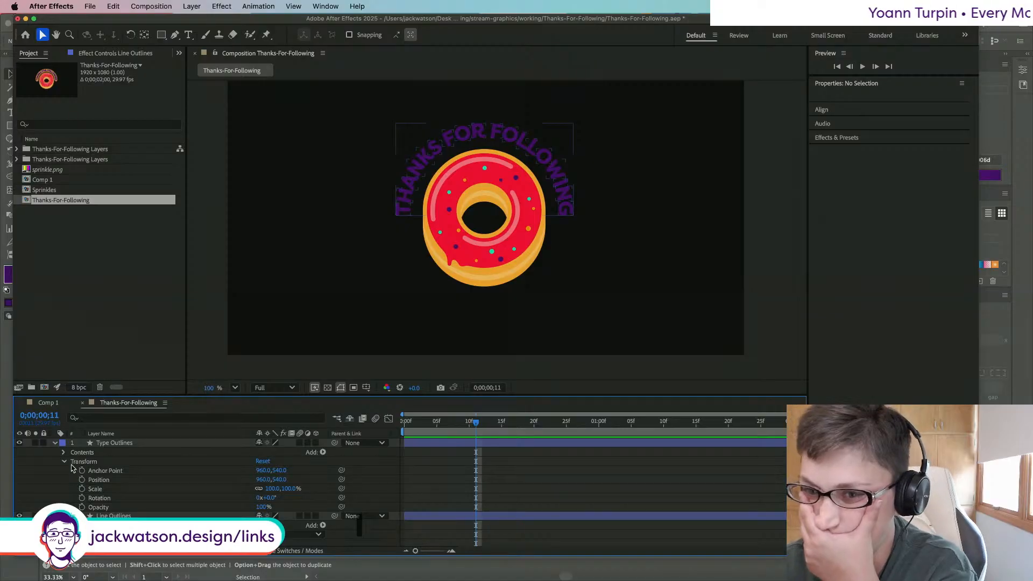
pyautogui.click(64, 462)
pyautogui.click(64, 452)
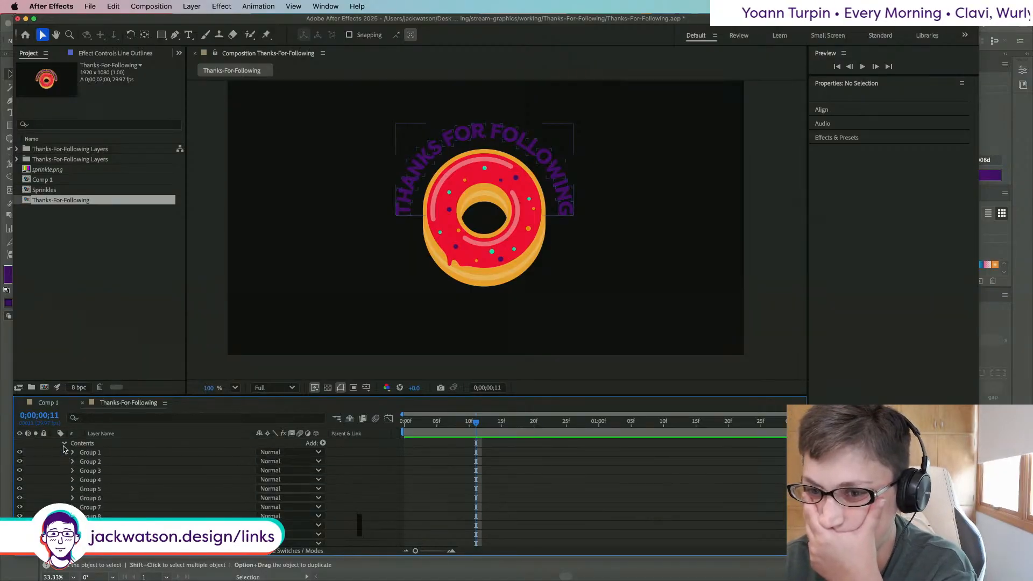
pyautogui.click(65, 443)
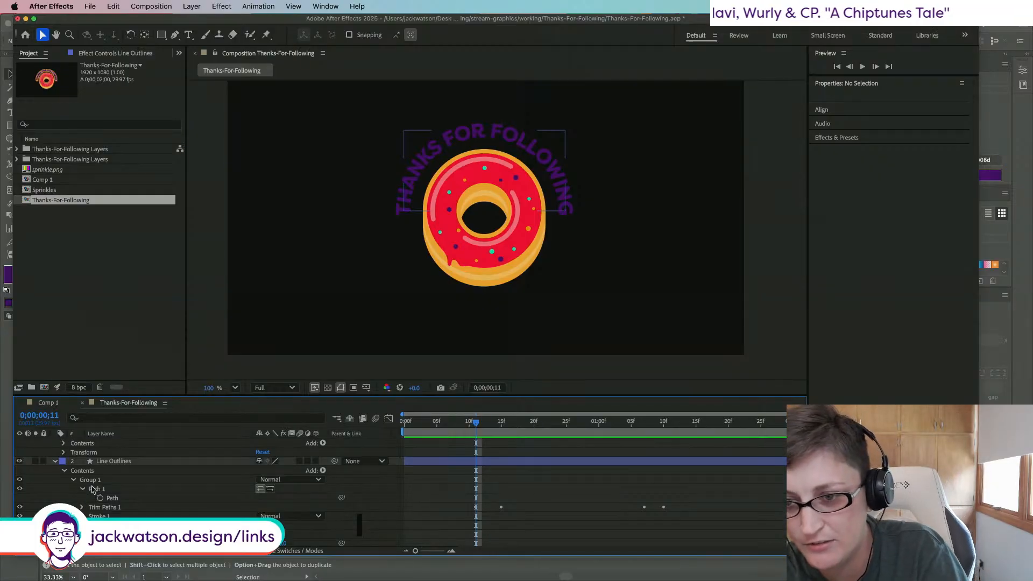
# Step: Copy Path 1 from Group 1 of Line Outlines and paste it onto the Type Outlines layer at 0;00;00;11
pyautogui.click(95, 489)
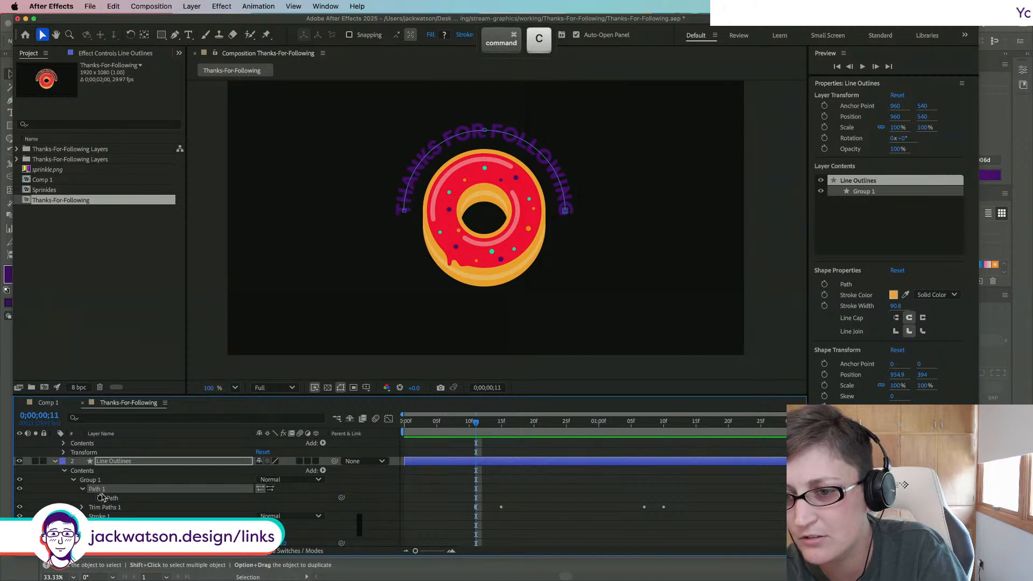
pyautogui.scroll(1, 89, 473)
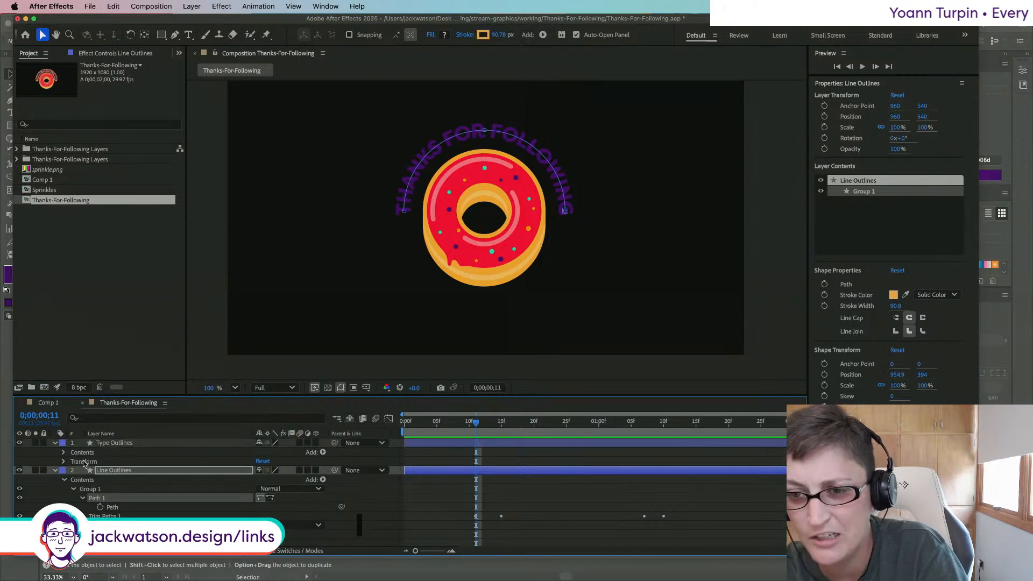
pyautogui.click(138, 443)
pyautogui.press('super+v')
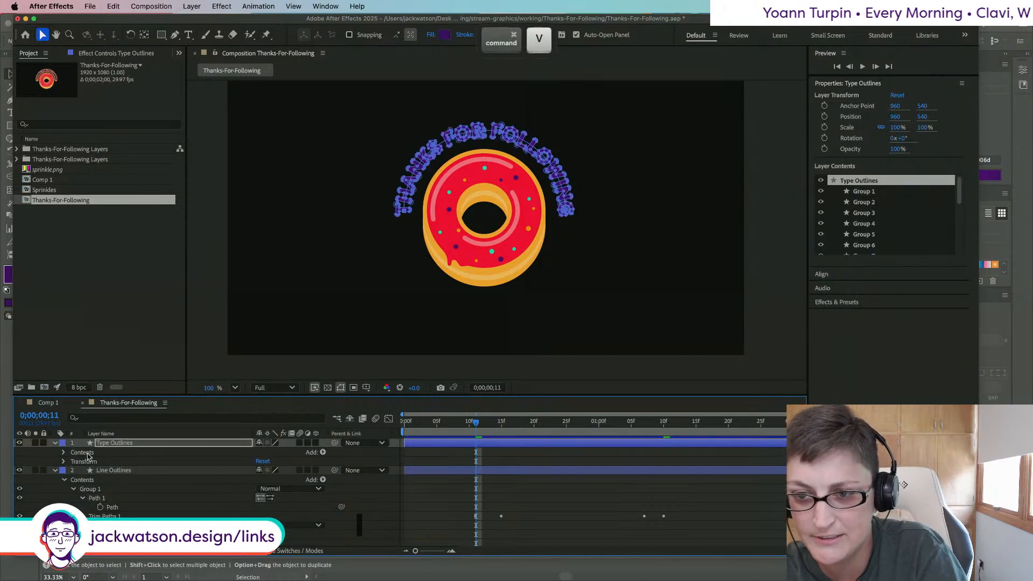
# Step: Expand the Contents of Type Outlines and examine the pasted Path 1 below its letter groups
pyautogui.click(62, 452)
pyautogui.scroll(-5, 74, 471)
pyautogui.scroll(-9, 74, 471)
pyautogui.click(73, 480)
pyautogui.scroll(-1, 110, 481)
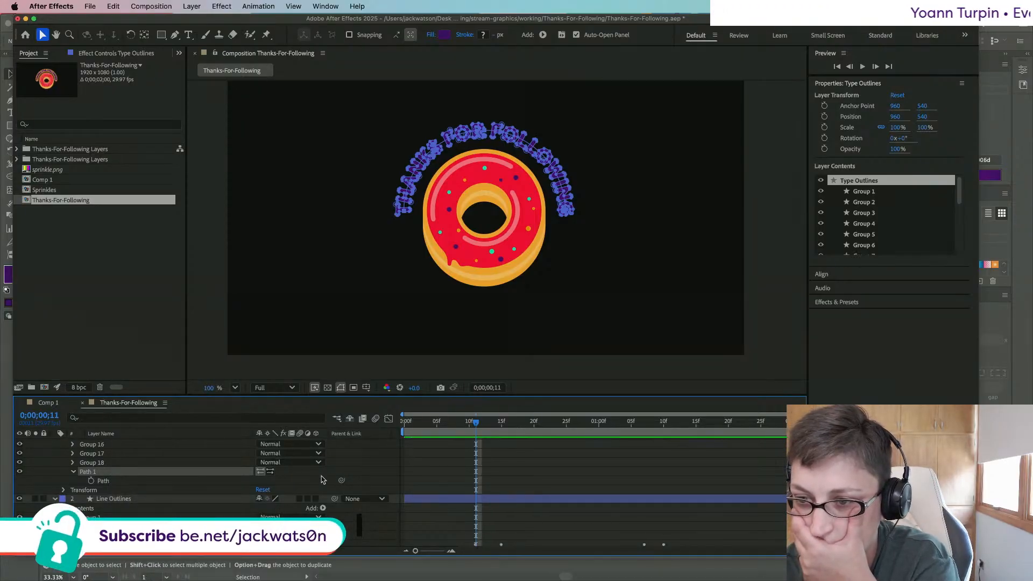
pyautogui.scroll(11, 300, 479)
pyautogui.scroll(7, 300, 479)
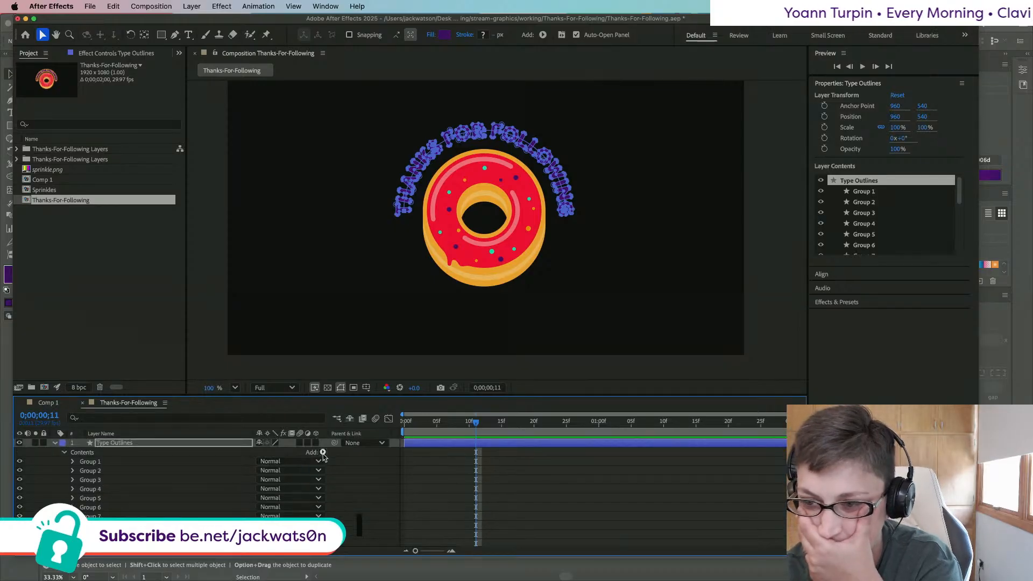
# Step: Try adding Trim Paths to the Contents of the Type Outlines layer
pyautogui.click(319, 453)
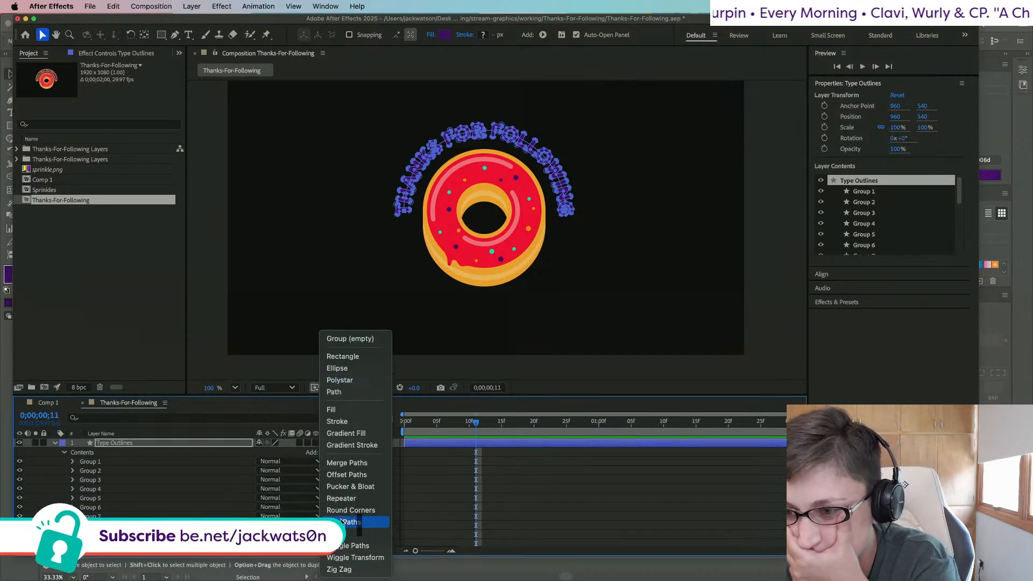
pyautogui.click(341, 521)
pyautogui.scroll(-5, 336, 503)
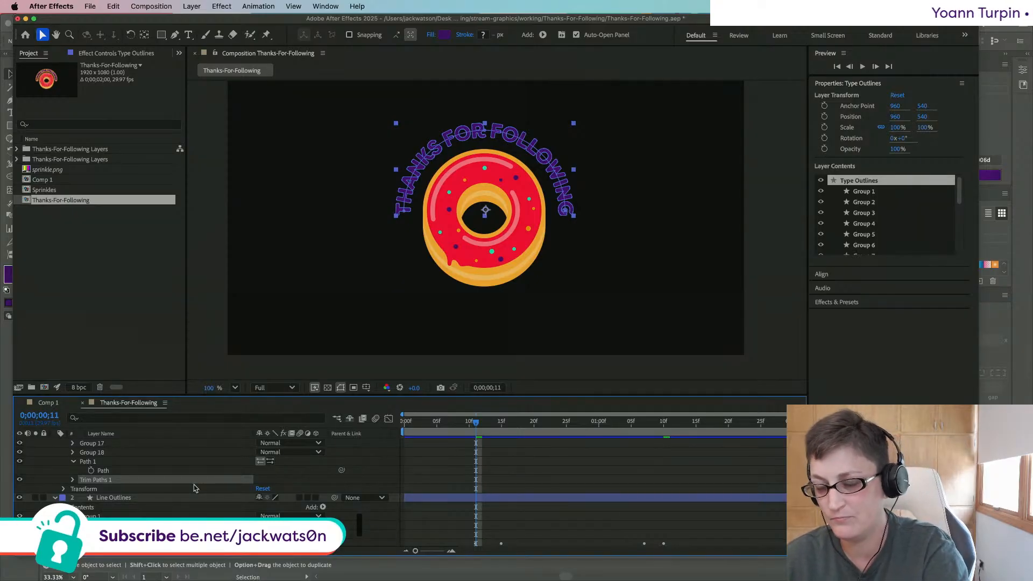
pyautogui.scroll(-1, 194, 489)
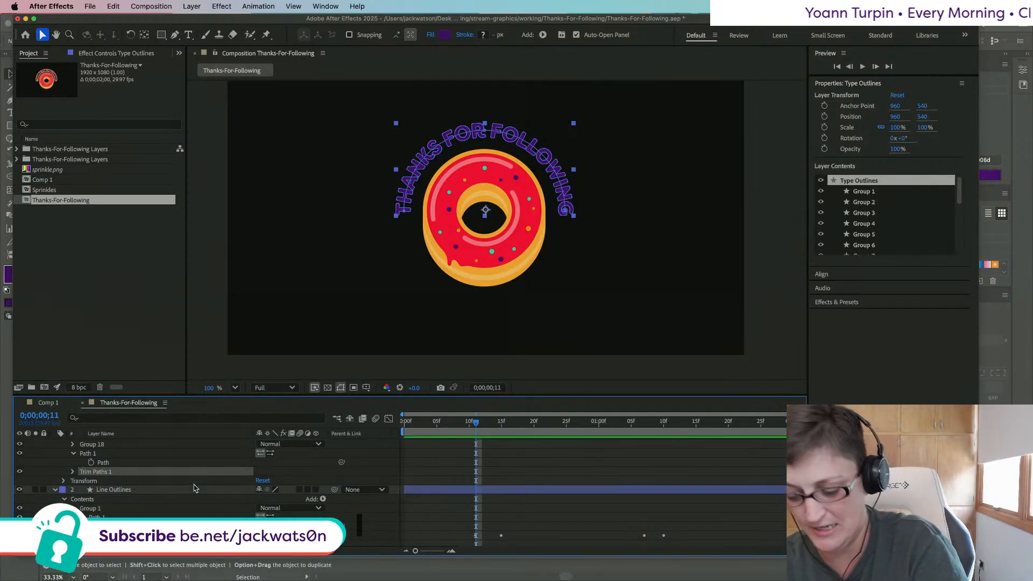
# Step: Undo the Trim Paths addition and the Path 1 paste on Type Outlines
pyautogui.press('super+z')
pyautogui.press('super+z')
pyautogui.press('super+z')
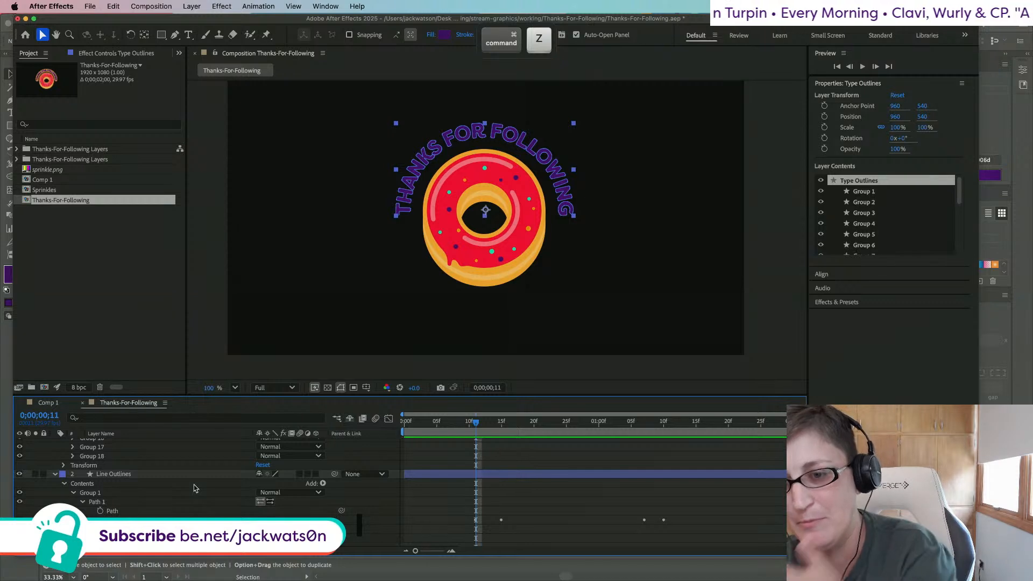
pyautogui.press('super+z')
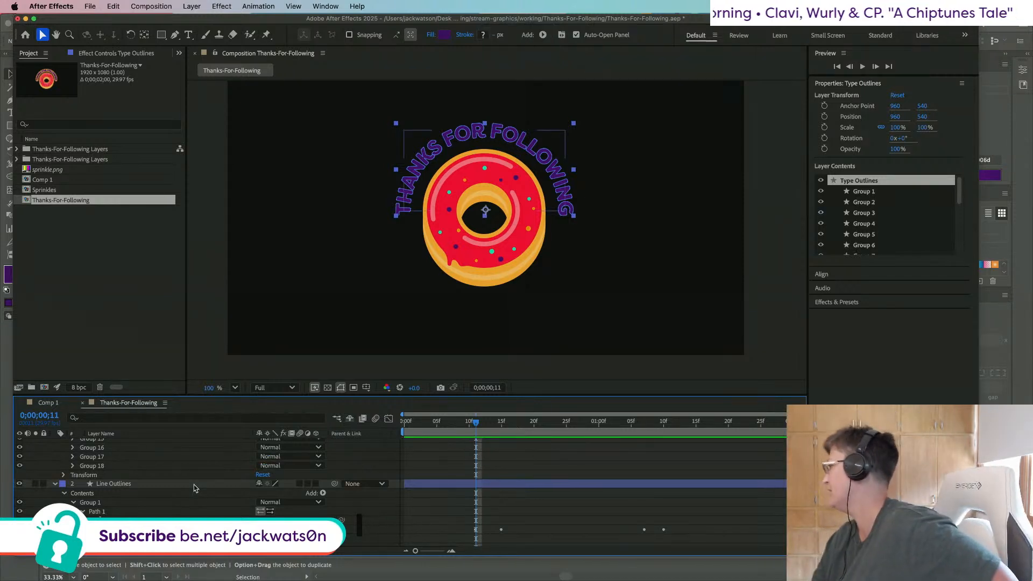
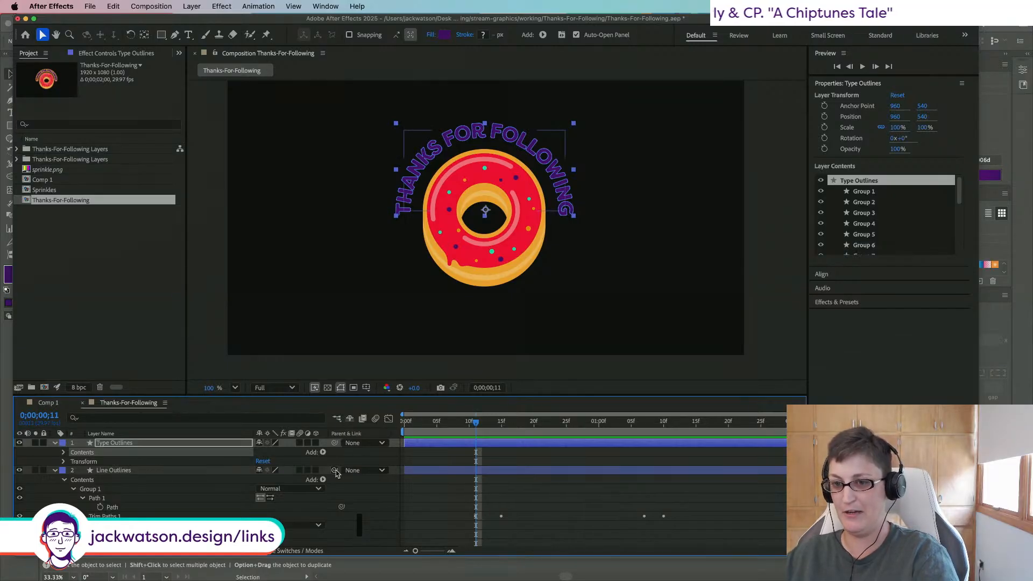
# Step: Try parenting the Type Outlines layer to Line Outlines, scrub back through the animation, and undo the parenting
pyautogui.moveTo(334, 443); pyautogui.dragTo(189, 474)
pyautogui.moveTo(477, 424); pyautogui.dragTo(312, 421)
pyautogui.press('super+z')
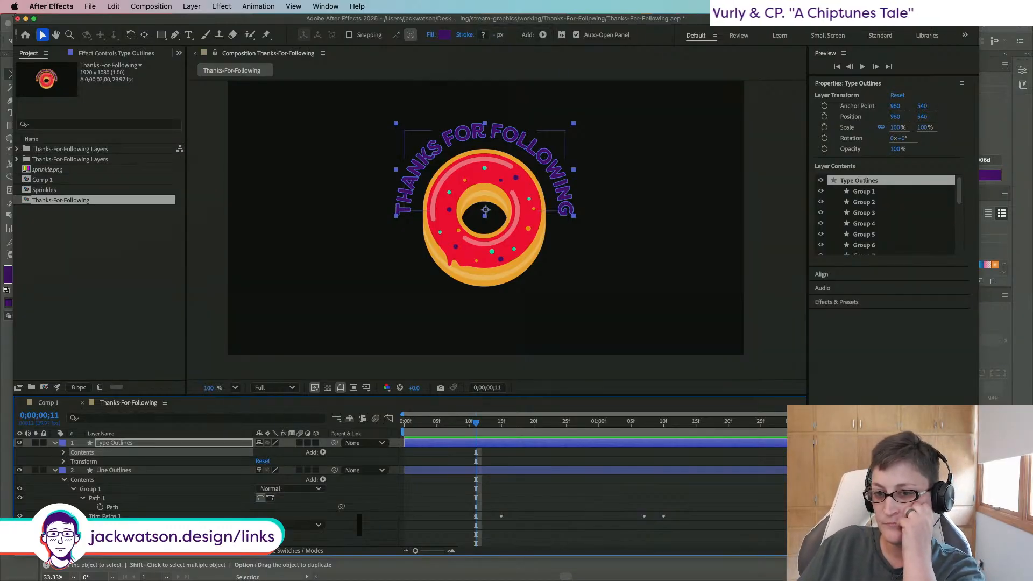
# Step: Examine the Trim Paths 1 properties in Group 1 of the Line Outlines layer
pyautogui.click(114, 470)
pyautogui.scroll(-1, 117, 508)
pyautogui.click(117, 507)
pyautogui.scroll(-1, 116, 507)
pyautogui.scroll(-1, 117, 510)
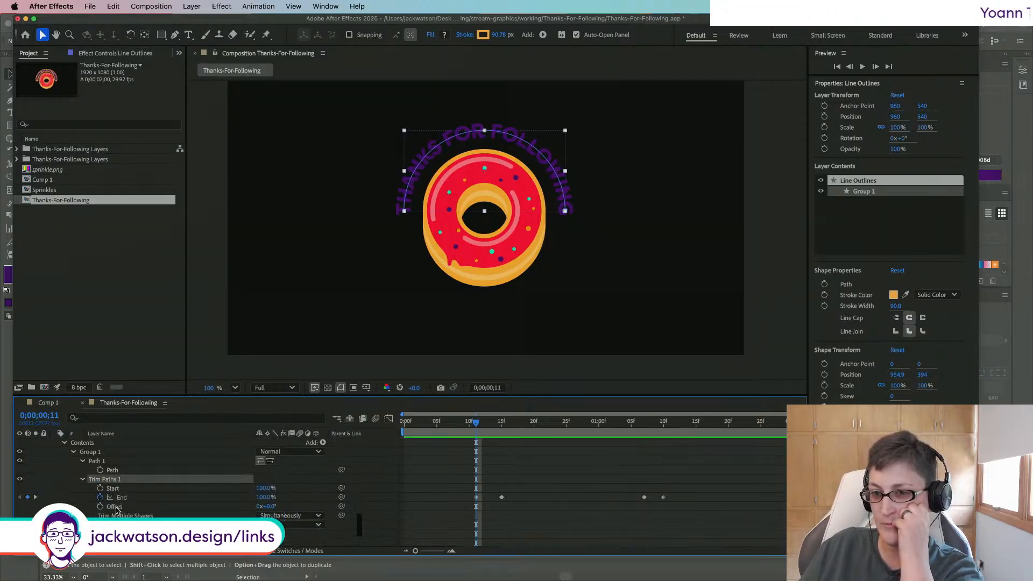
pyautogui.click(116, 507)
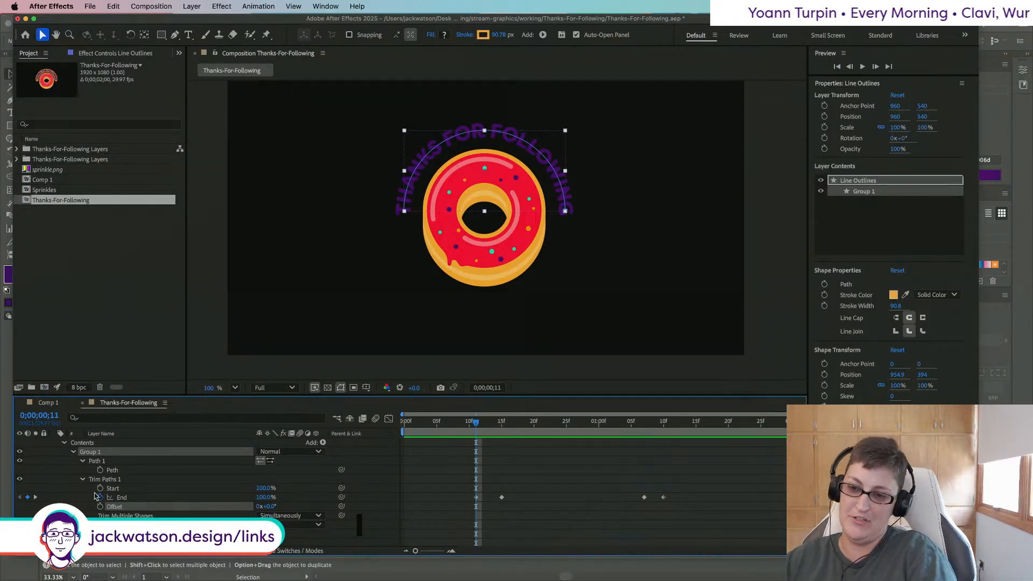
# Step: Copy the Path property from Path 1 of Line Outlines, try pasting it onto the Type Outlines layer, and undo the paste
pyautogui.scroll(2, 105, 458)
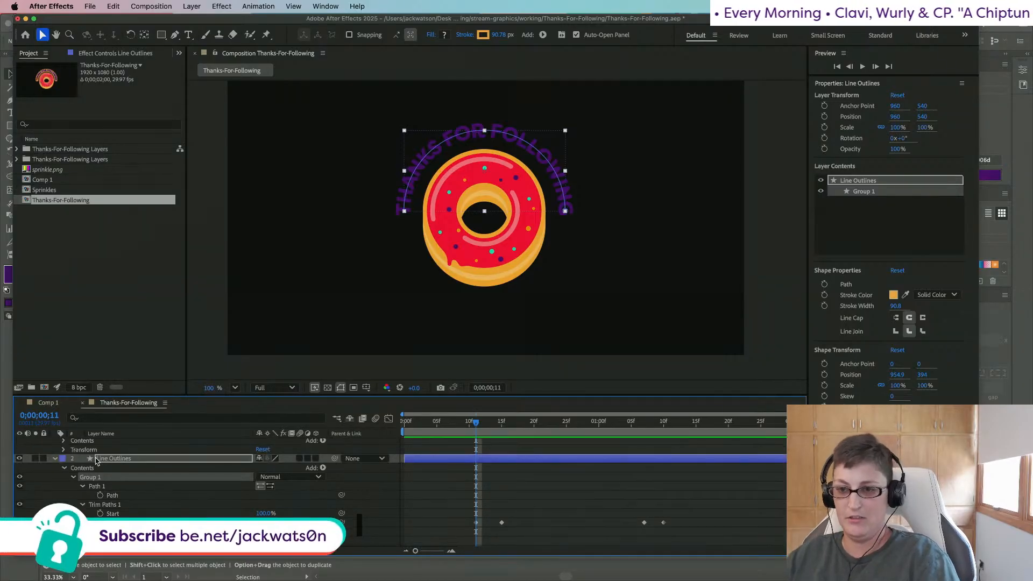
pyautogui.click(120, 504)
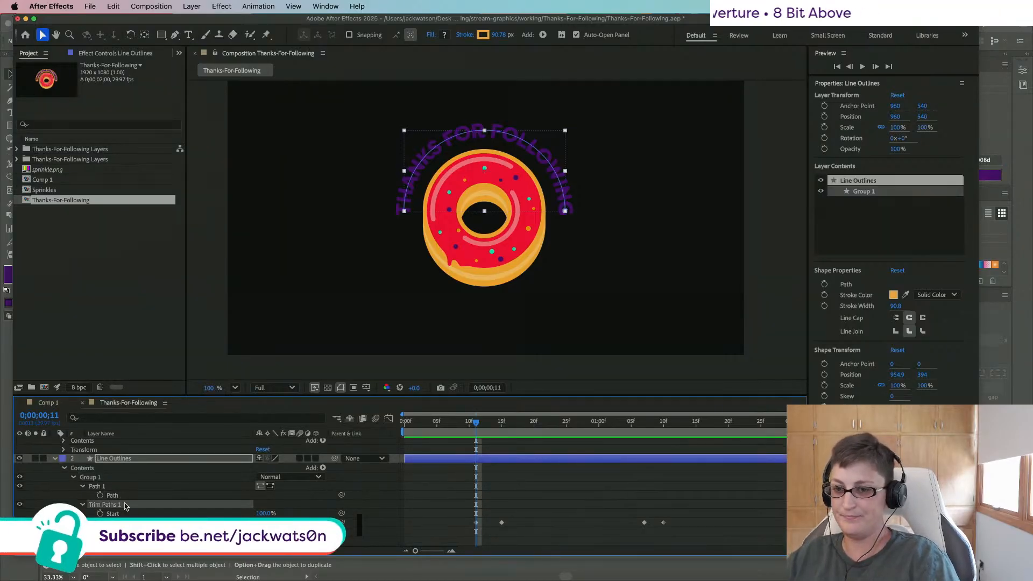
pyautogui.click(140, 499)
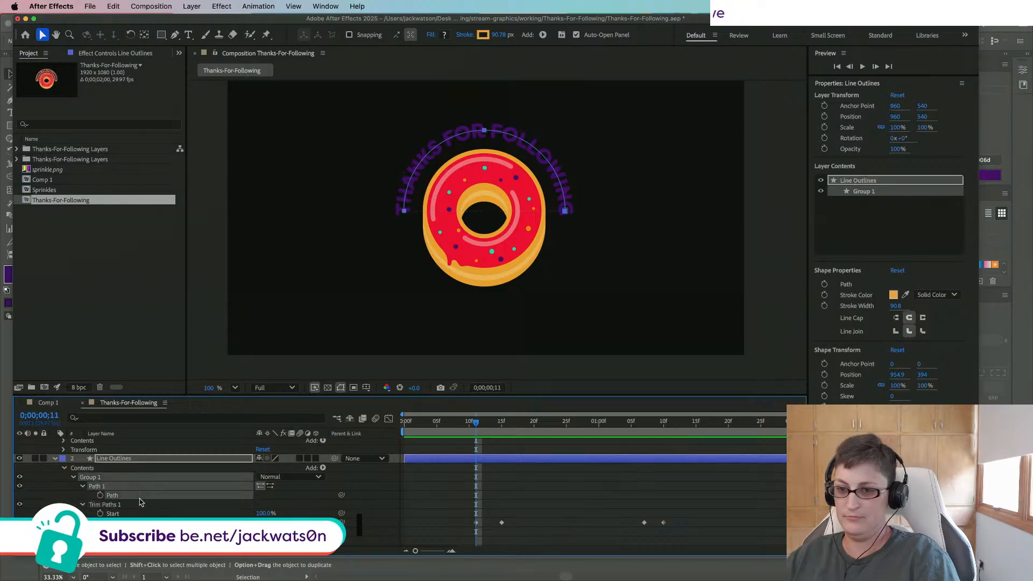
pyautogui.scroll(1, 127, 495)
pyautogui.press('super+c')
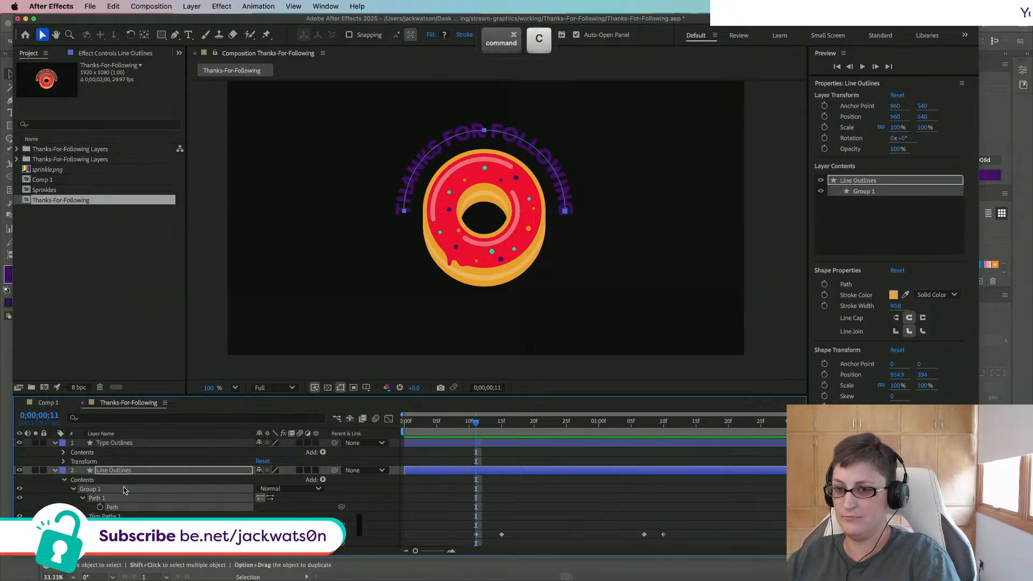
pyautogui.click(148, 444)
pyautogui.press('super+v')
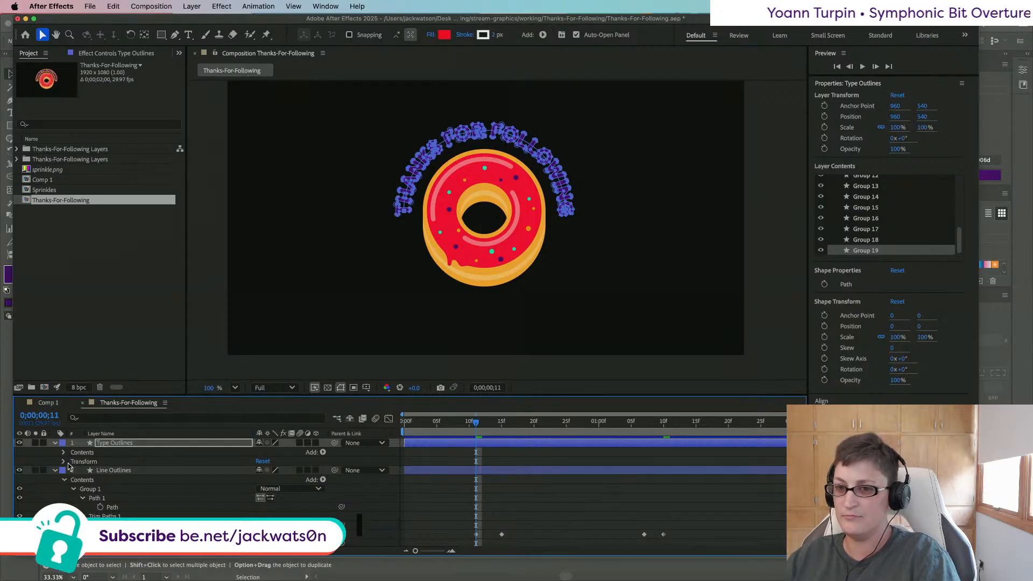
pyautogui.press('super+z')
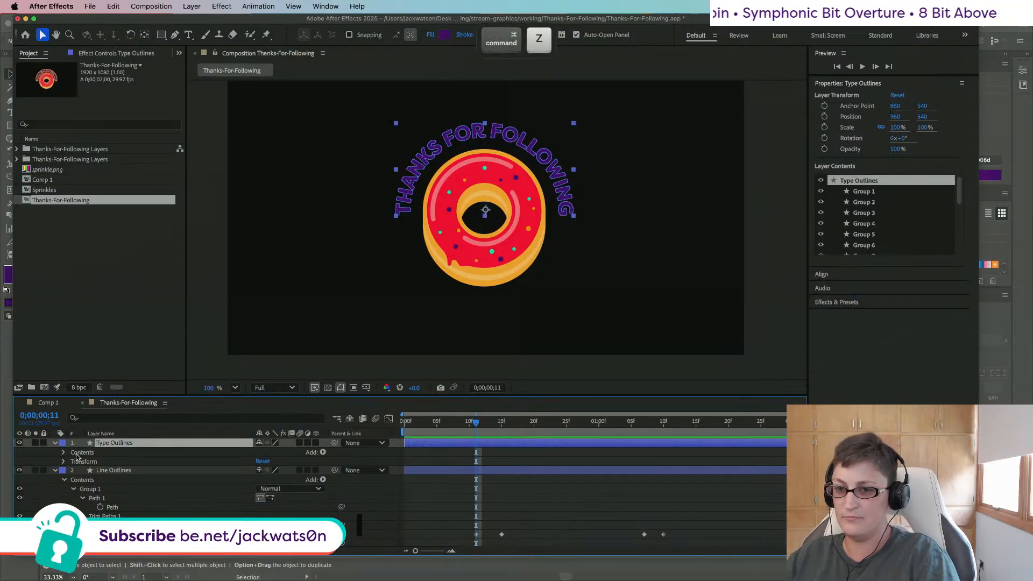
# Step: Add a new mask to the Type Outlines layer
pyautogui.click(64, 452)
pyautogui.click(63, 444)
pyautogui.scroll(1, 91, 455)
pyautogui.rightClick(168, 446)
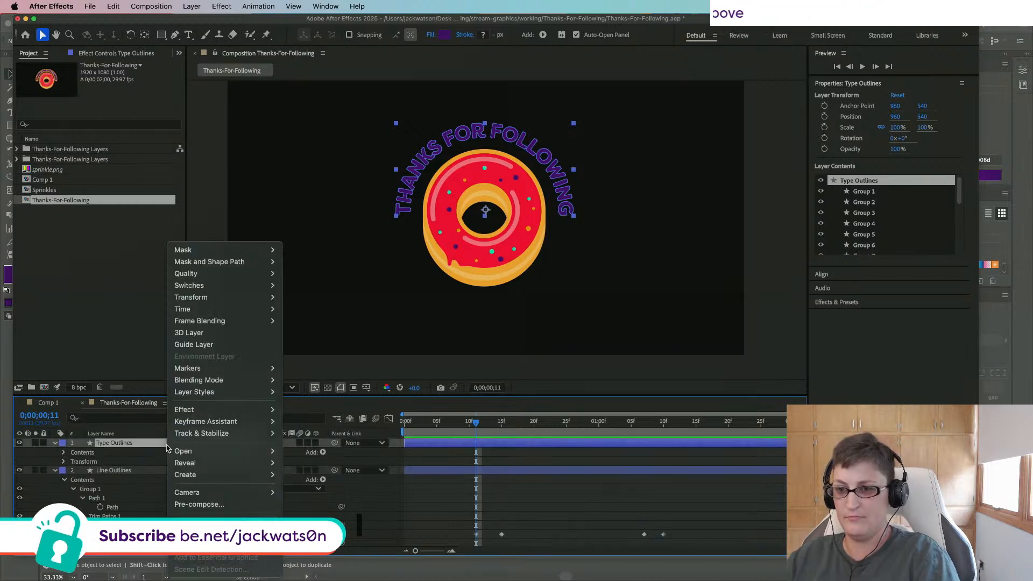
pyautogui.moveTo(256, 250)
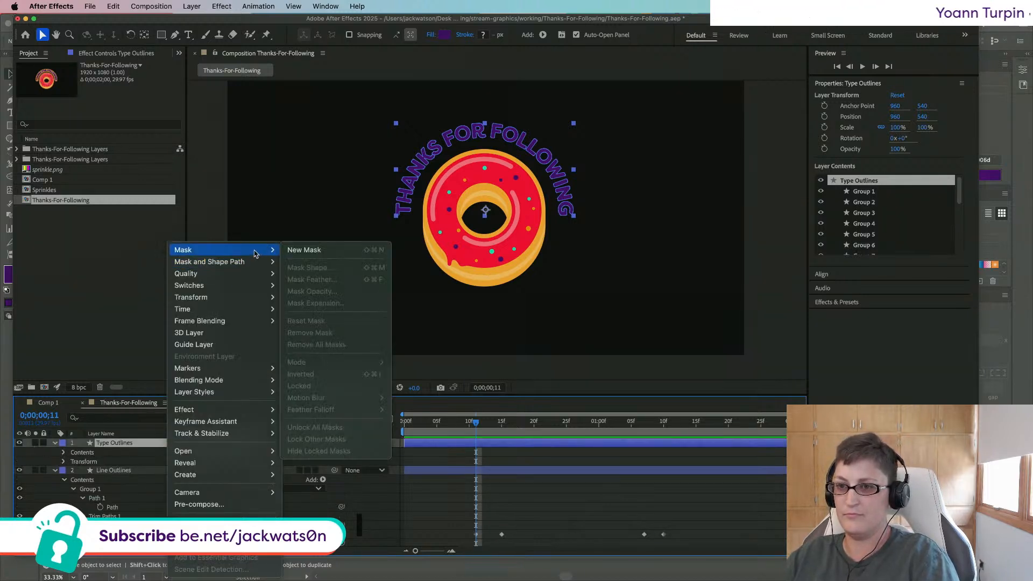
pyautogui.click(303, 251)
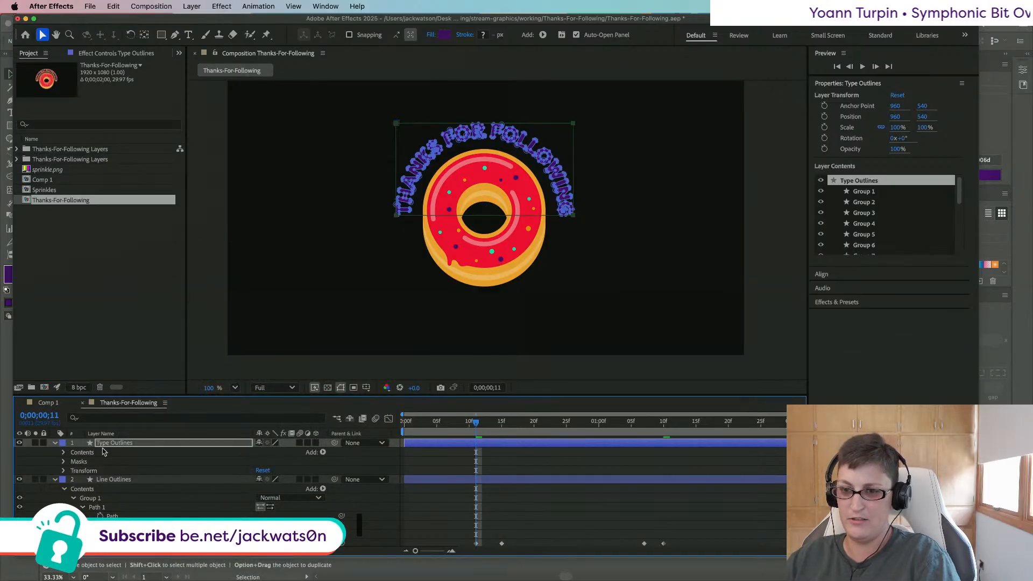
# Step: Try pasting the copied path into the Masks group of Type Outlines, undo it, and expand Mask 1
pyautogui.click(65, 462)
pyautogui.click(88, 463)
pyautogui.press('super+v')
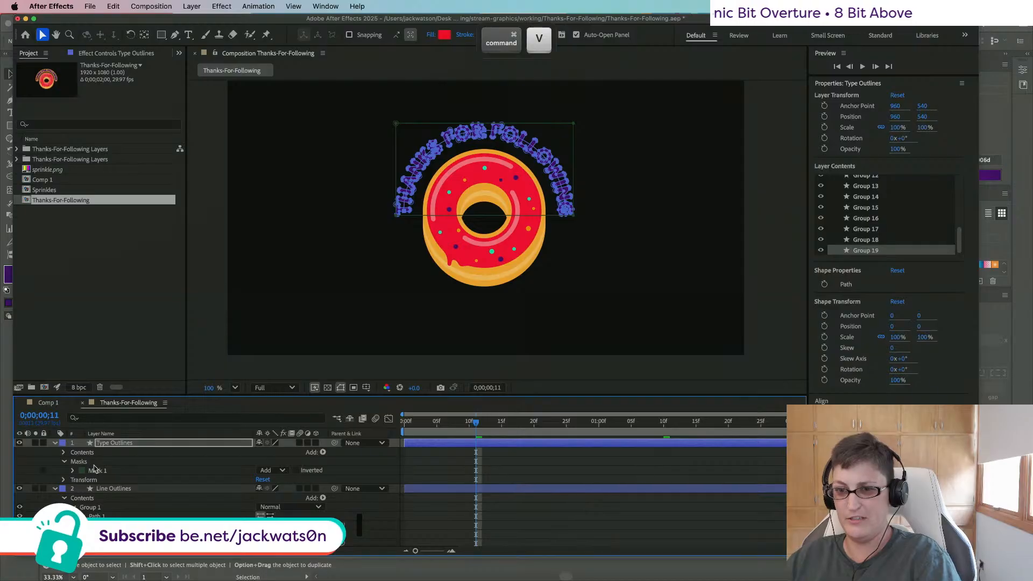
pyautogui.click(73, 470)
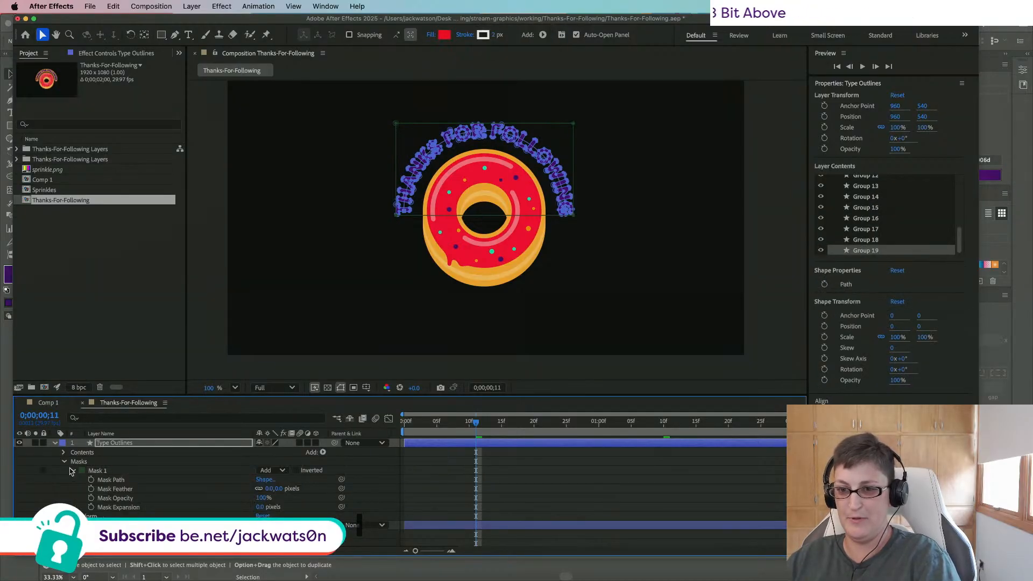
pyautogui.click(128, 480)
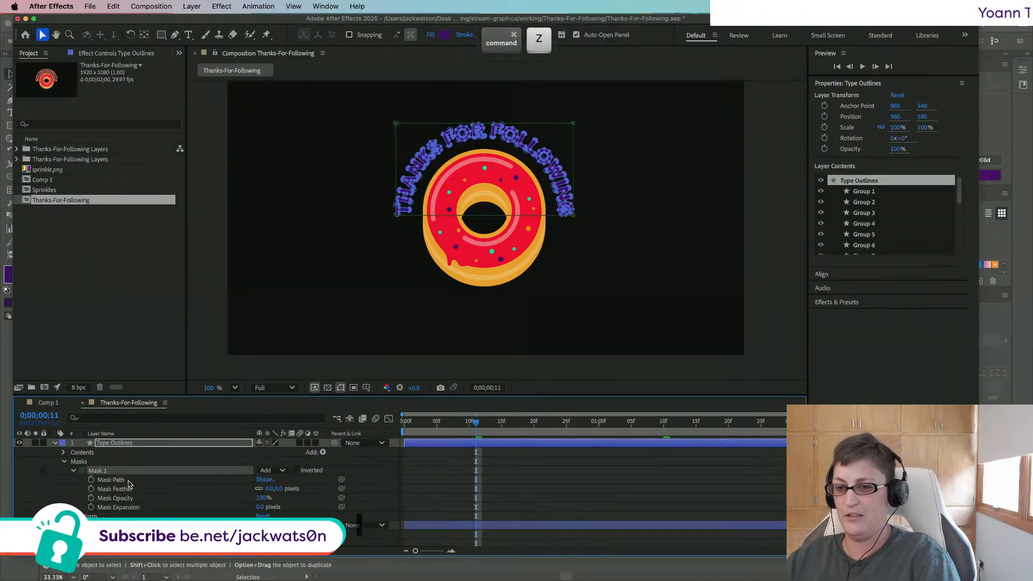
# Step: Check the Mask Shape settings of Mask 1 and cancel the dialog
pyautogui.click(265, 479)
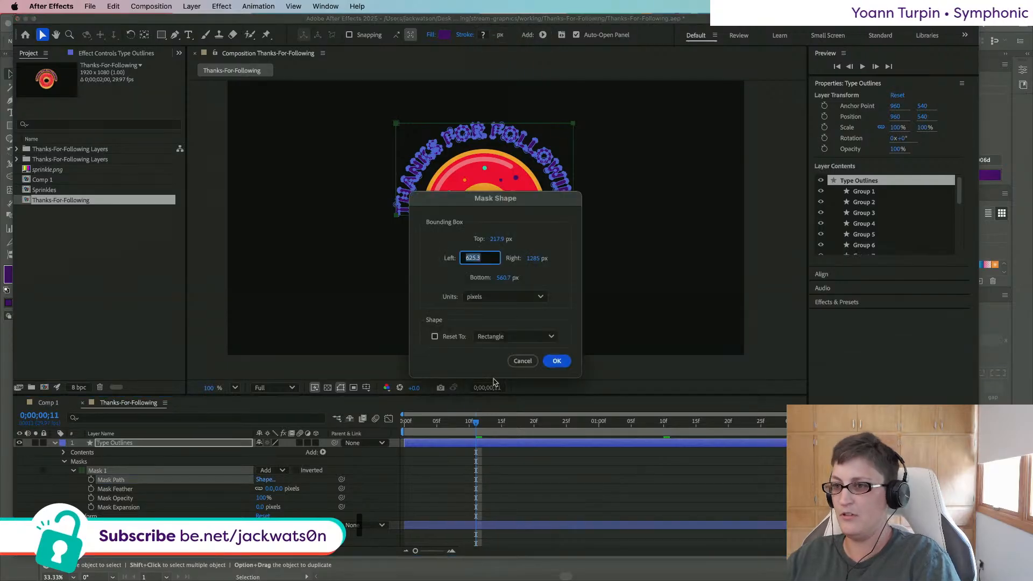
pyautogui.click(523, 361)
pyautogui.click(268, 484)
pyautogui.click(263, 483)
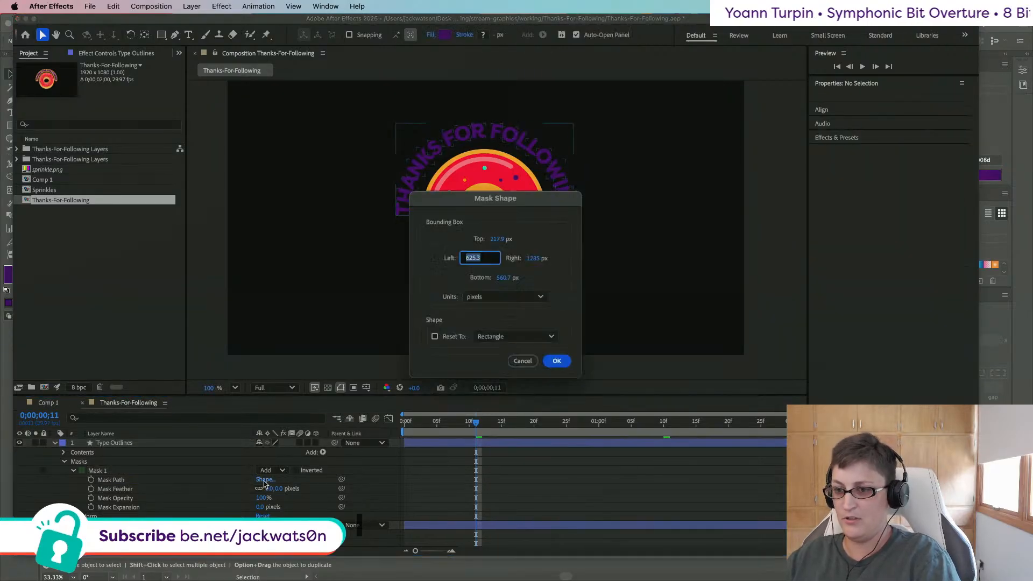
pyautogui.click(523, 361)
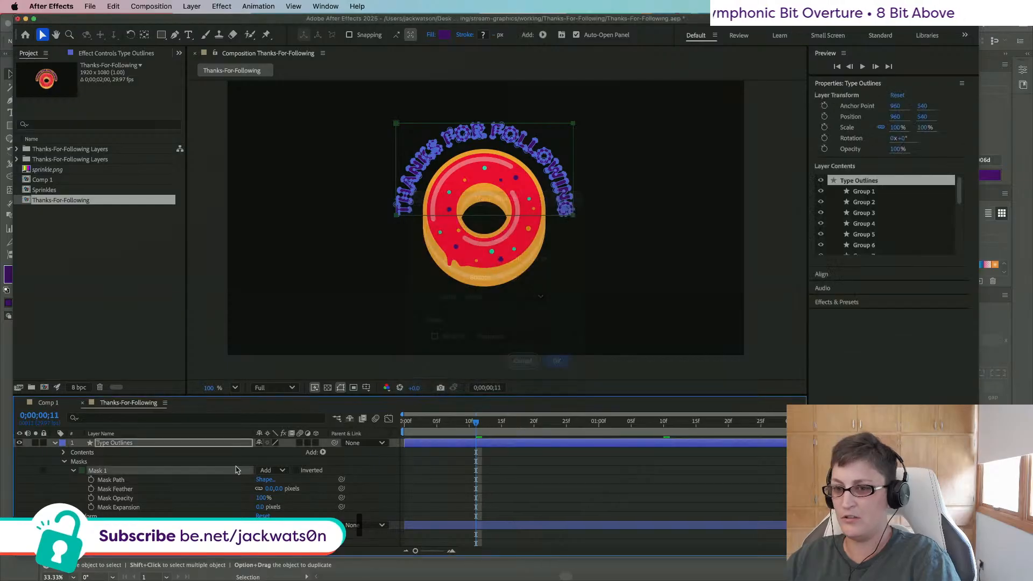
# Step: Try pasting the Line Outlines path into the Mask Path of Mask 1, copying Path 1 again for a second attempt, and undo it
pyautogui.click(121, 481)
pyautogui.press('super+v')
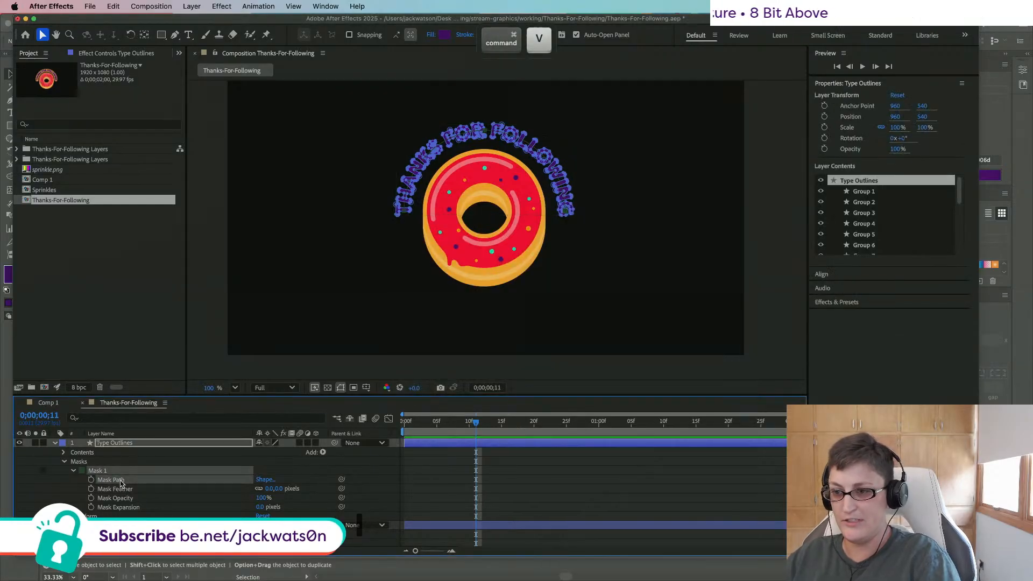
pyautogui.scroll(-2, 121, 484)
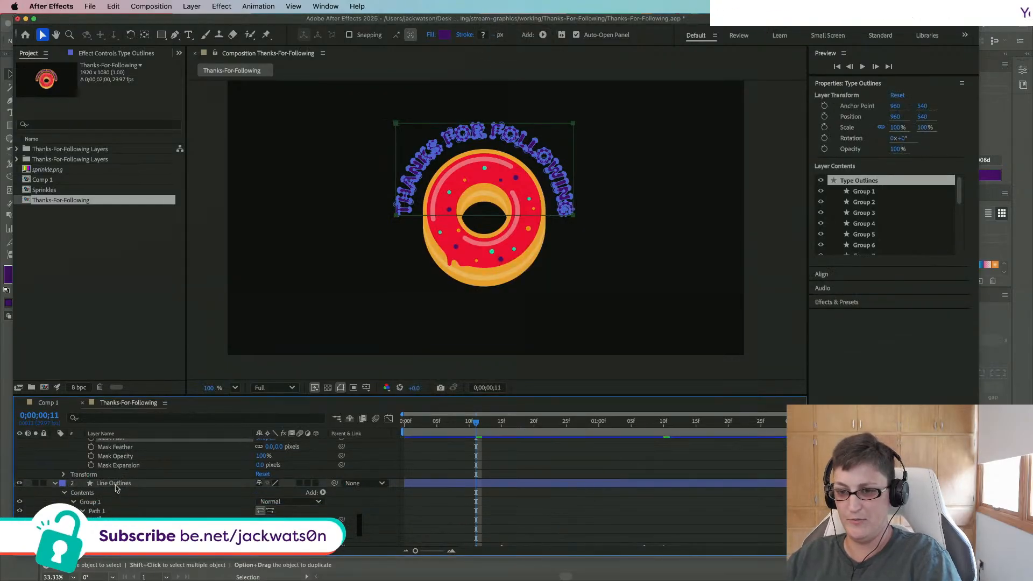
pyautogui.click(96, 511)
pyautogui.press('super+c')
pyautogui.scroll(2, 114, 481)
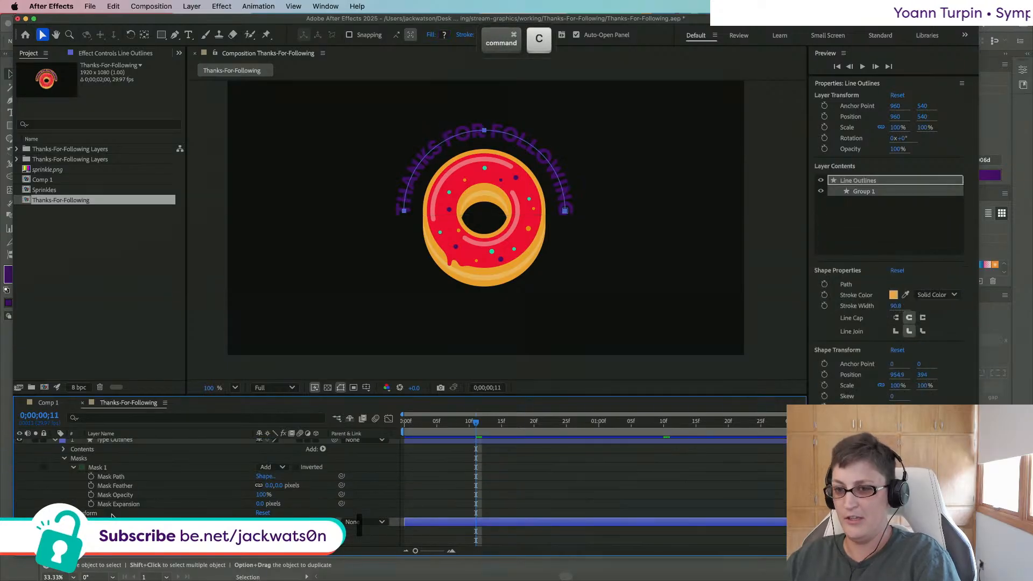
pyautogui.click(114, 478)
pyautogui.press('super+v')
pyautogui.press('super+z')
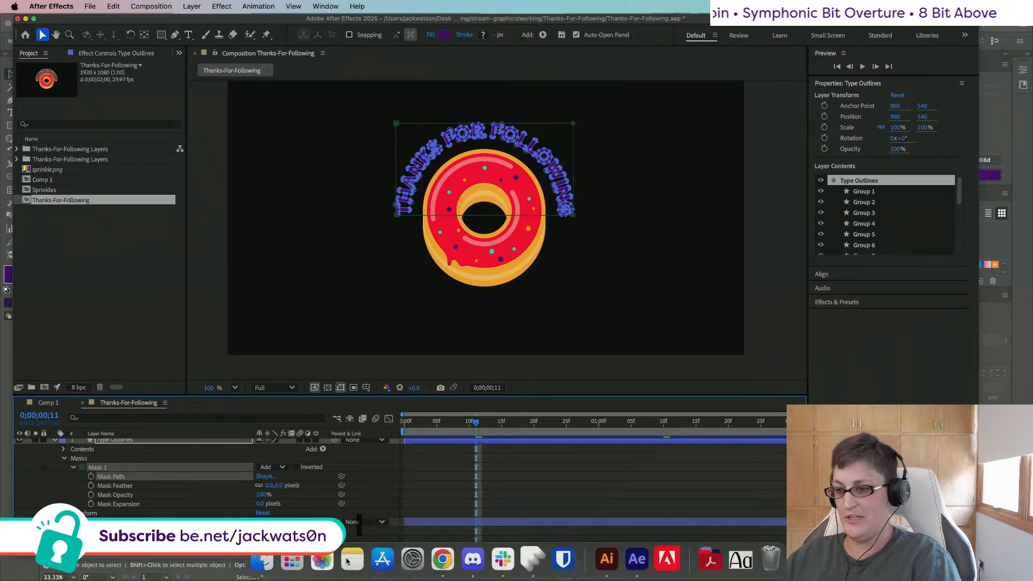
# Step: Switch to Illustrator and copy the curved path from the Line layer of Thanks-For-Following.ai
pyautogui.click(616, 566)
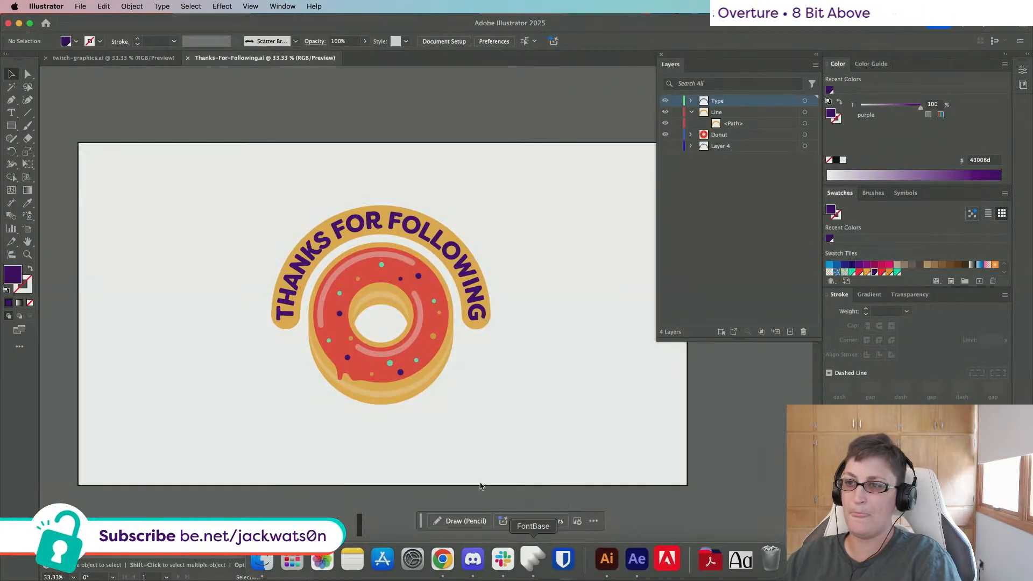
pyautogui.click(805, 123)
pyautogui.press('super+c')
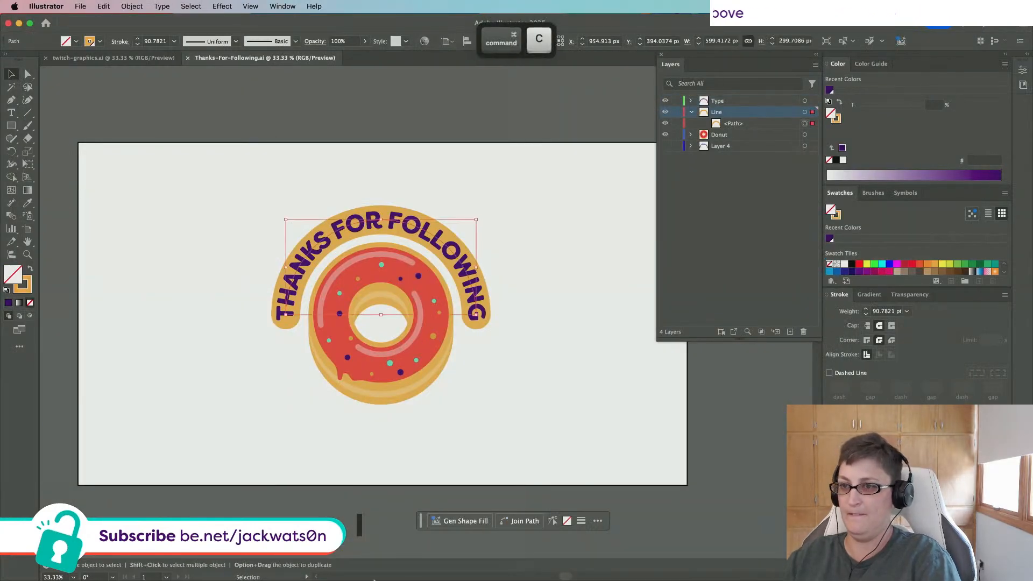
# Step: Switch to After Effects, try pasting the Illustrator path into Mask 1's Mask Path and moving it onto the text, and undo both
pyautogui.click(637, 559)
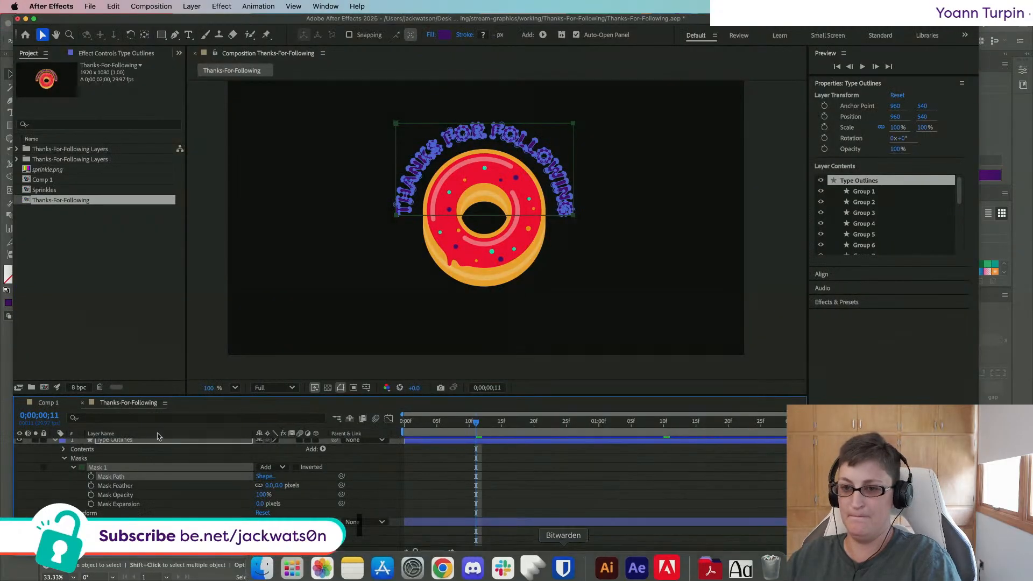
pyautogui.press('super+v')
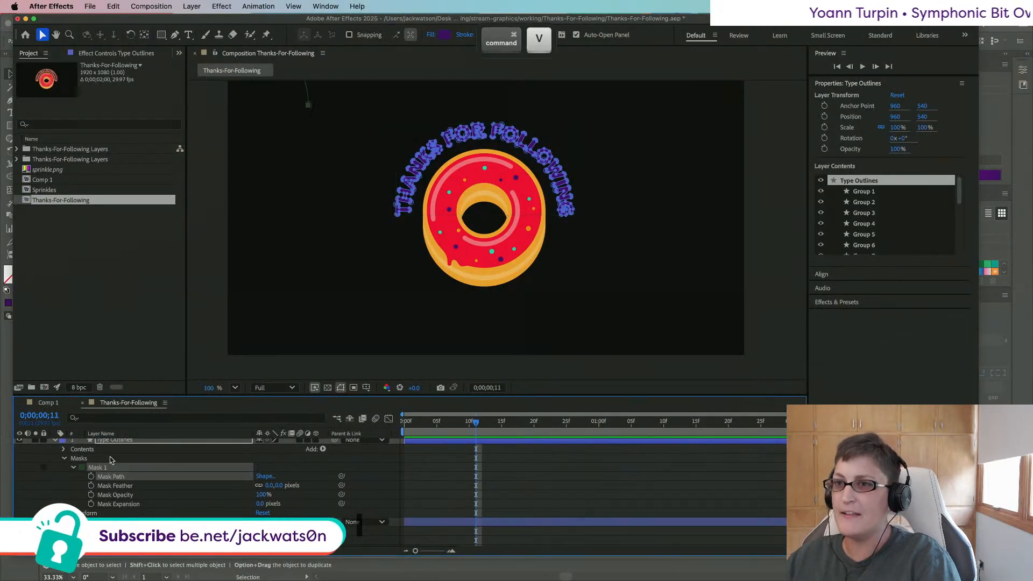
pyautogui.scroll(4, 314, 188)
pyautogui.moveTo(308, 178); pyautogui.dragTo(565, 282)
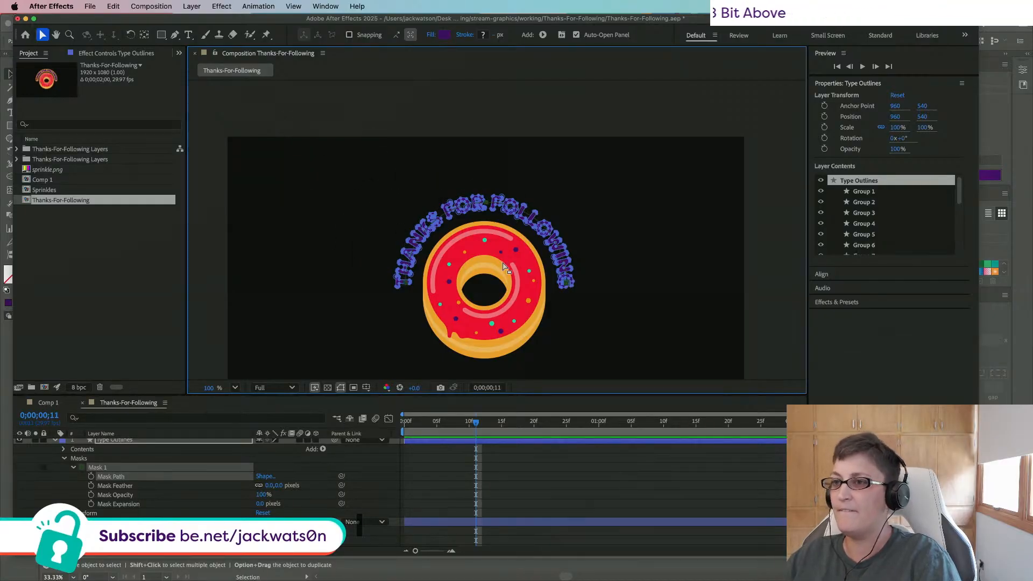
pyautogui.scroll(1, 506, 266)
pyautogui.scroll(-3, 504, 264)
pyautogui.press('super+z')
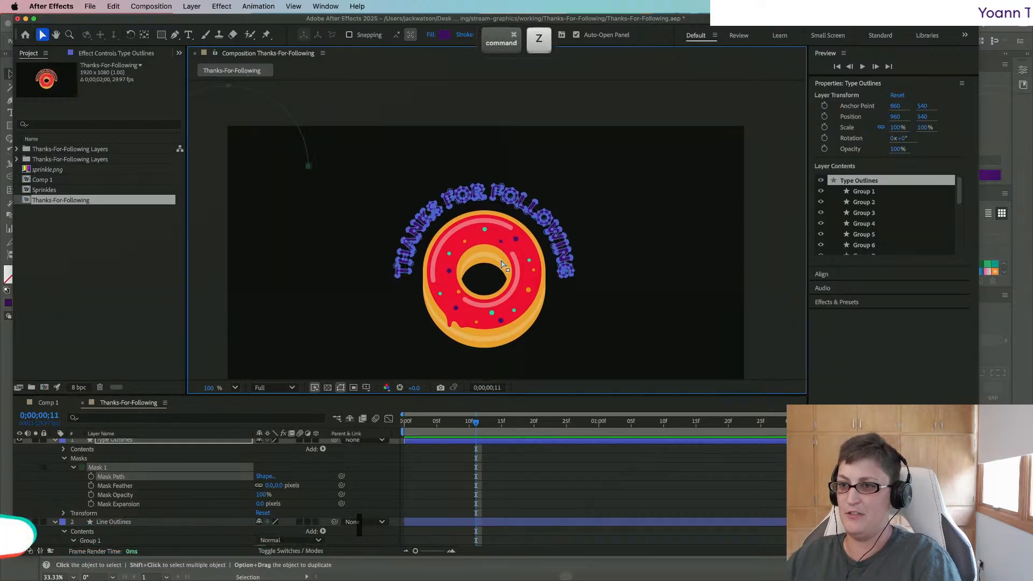
pyautogui.click(291, 388)
pyautogui.click(291, 388)
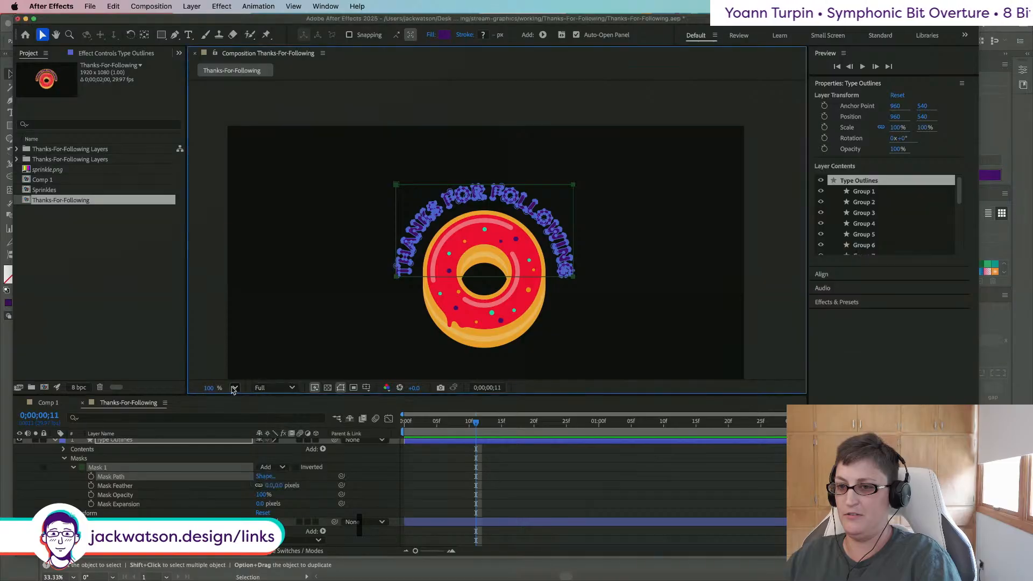
# Step: Switch to Illustrator, copy the curved path together with a 1920 × 1080 px rectangle drawn over the artboard, and undo the rectangle
pyautogui.click(235, 387)
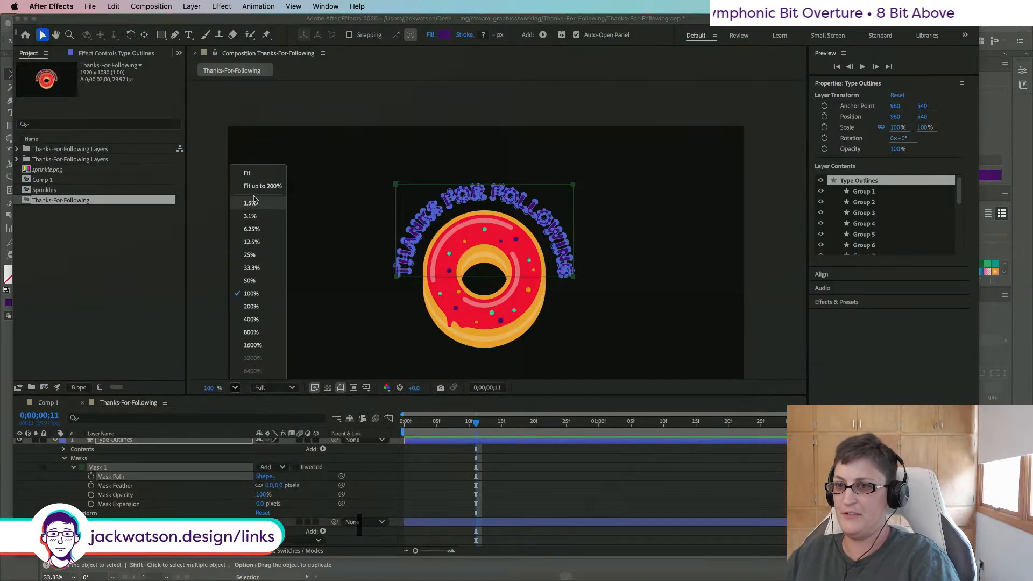
pyautogui.click(248, 174)
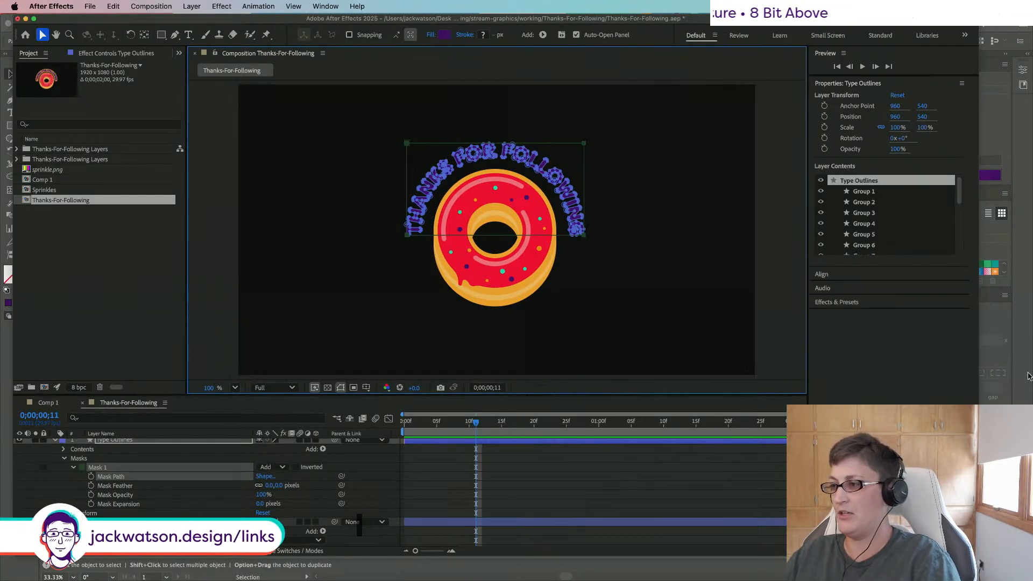
pyautogui.press('super+Tab')
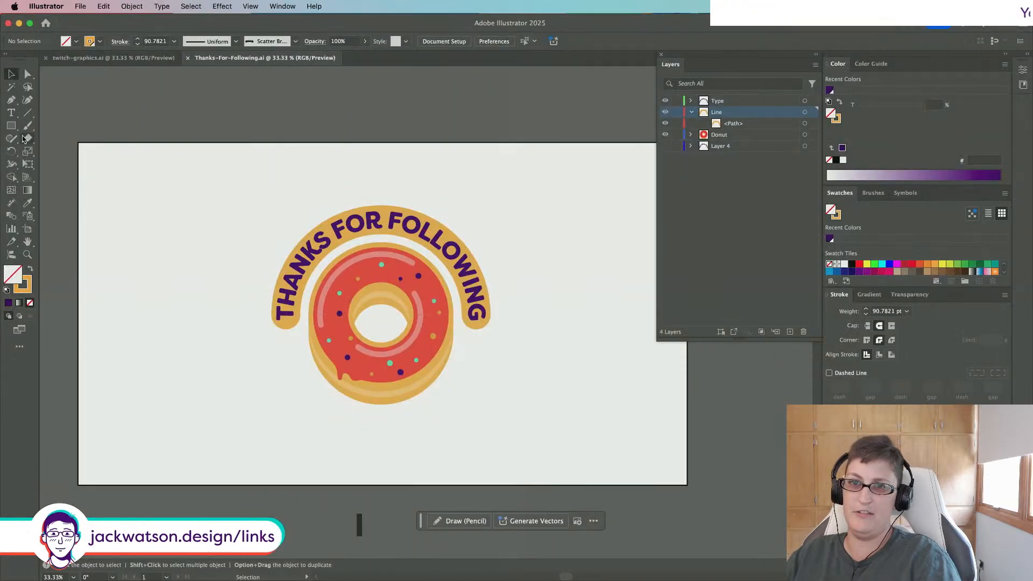
pyautogui.scroll(-2, 97, 166)
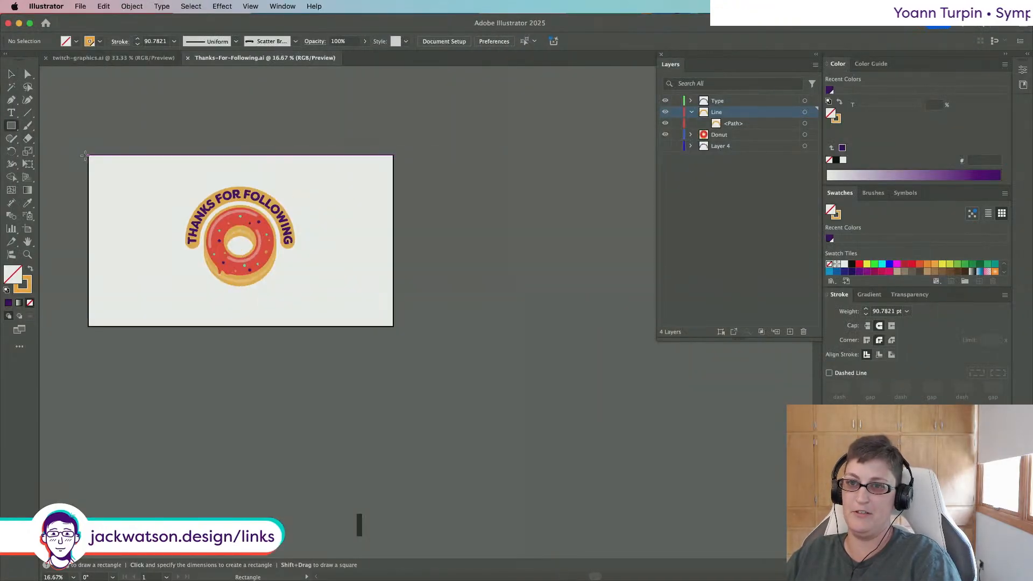
pyautogui.moveTo(88, 155)
pyautogui.mouseDown()
pyautogui.moveTo(382, 296)
pyautogui.moveTo(393, 325)
pyautogui.mouseUp()
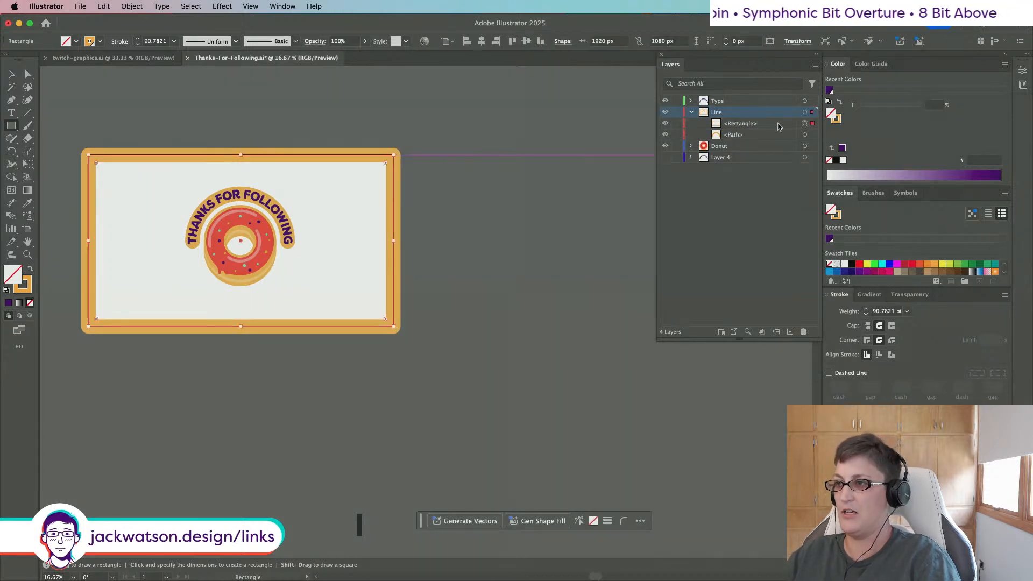
pyautogui.keyDown('super'); pyautogui.click(804, 135); pyautogui.keyUp('super')
pyautogui.press('super+z')
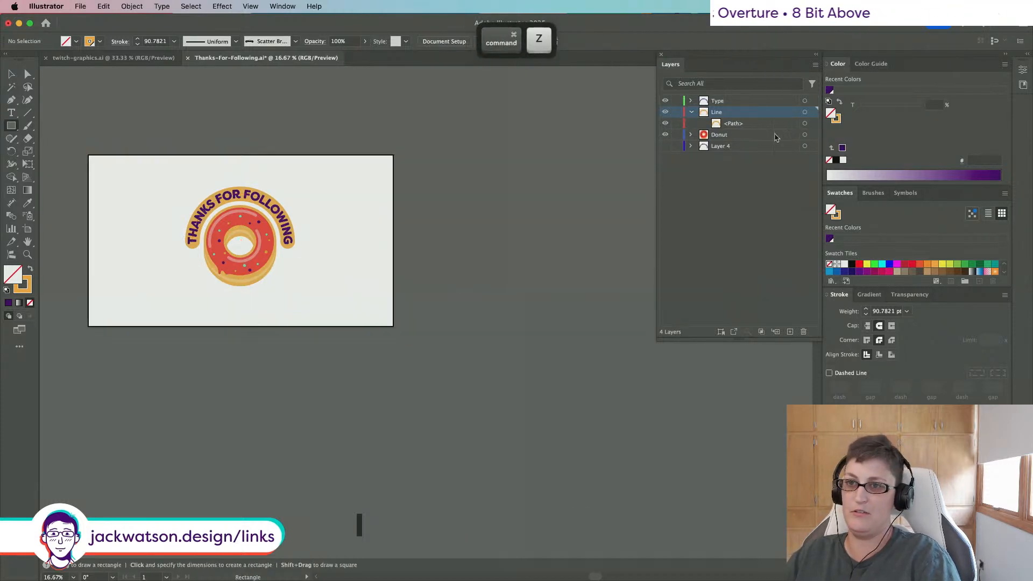
# Step: Switch to After Effects, paste the copied path and rectangle into the Type Outlines masks, and align the rectangle with the composition frame
pyautogui.moveTo(601, 571)
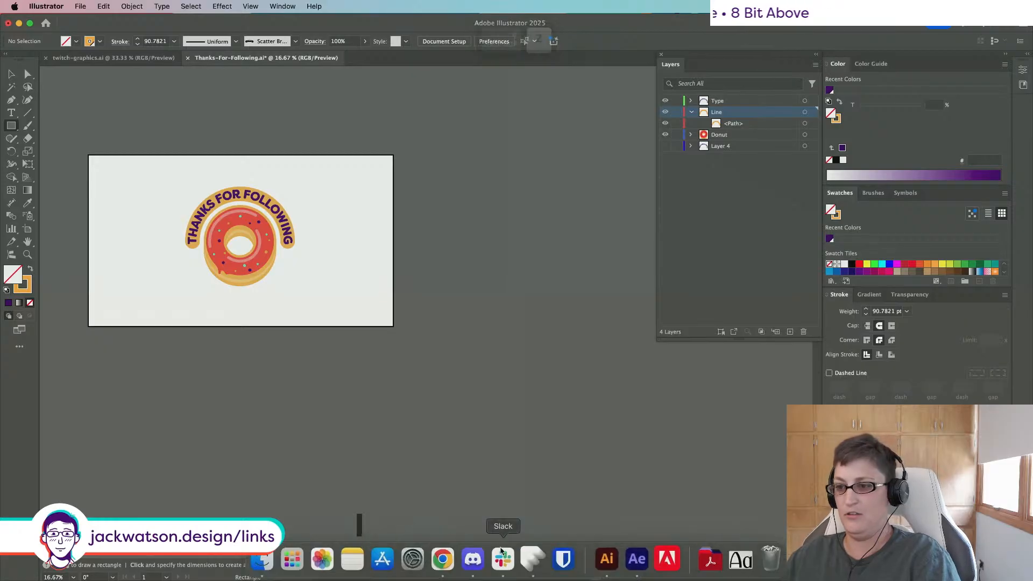
pyautogui.click(637, 560)
pyautogui.press('super+v')
pyautogui.scroll(-2, 360, 223)
pyautogui.moveTo(359, 221); pyautogui.dragTo(618, 368)
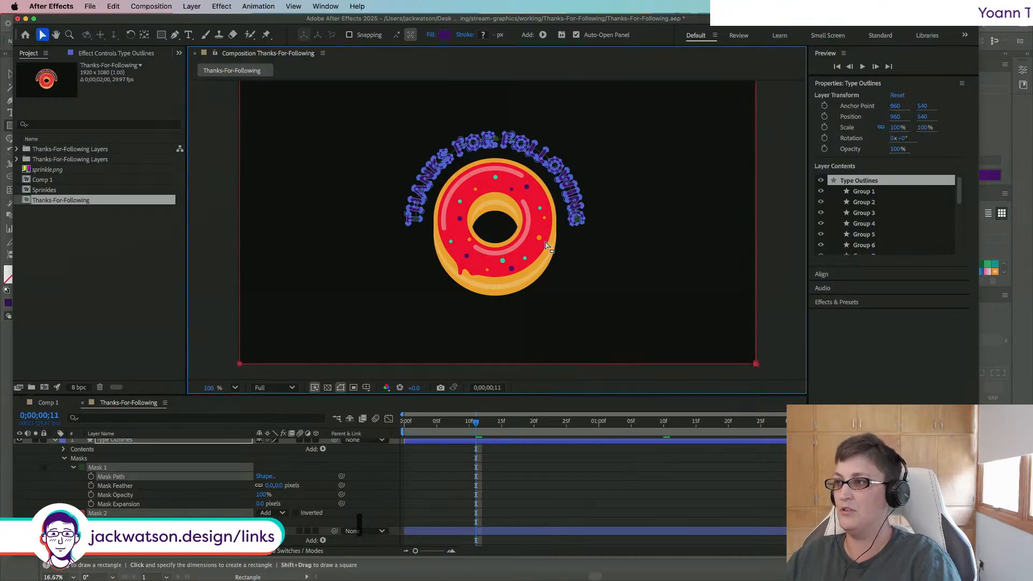
pyautogui.scroll(2, 558, 249)
pyautogui.press('Left')
pyautogui.press('Left')
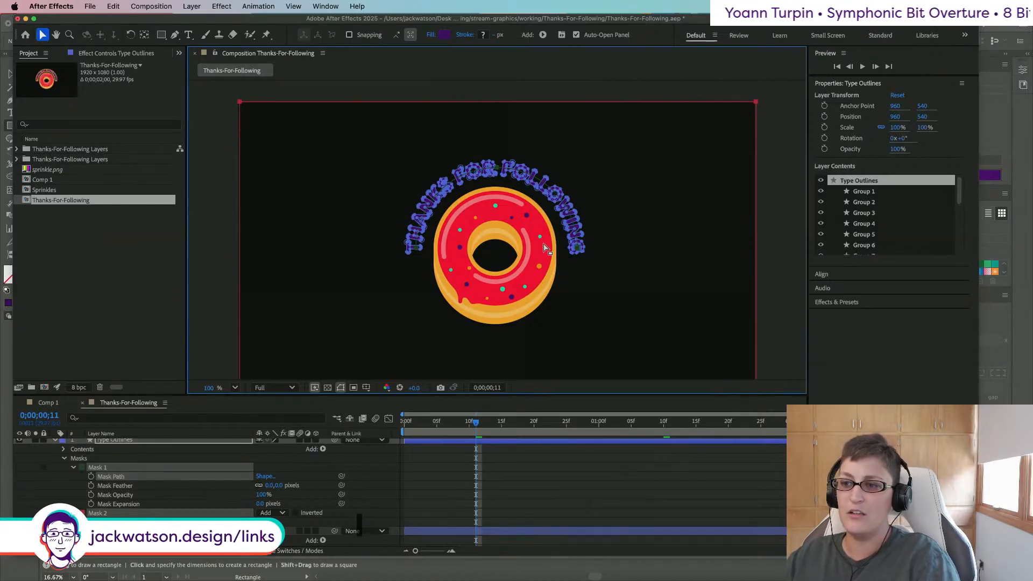
# Step: Delete only the rectangular Mask 2 from Type Outlines, keeping Mask 1 with its properties expanded
pyautogui.scroll(1, 178, 493)
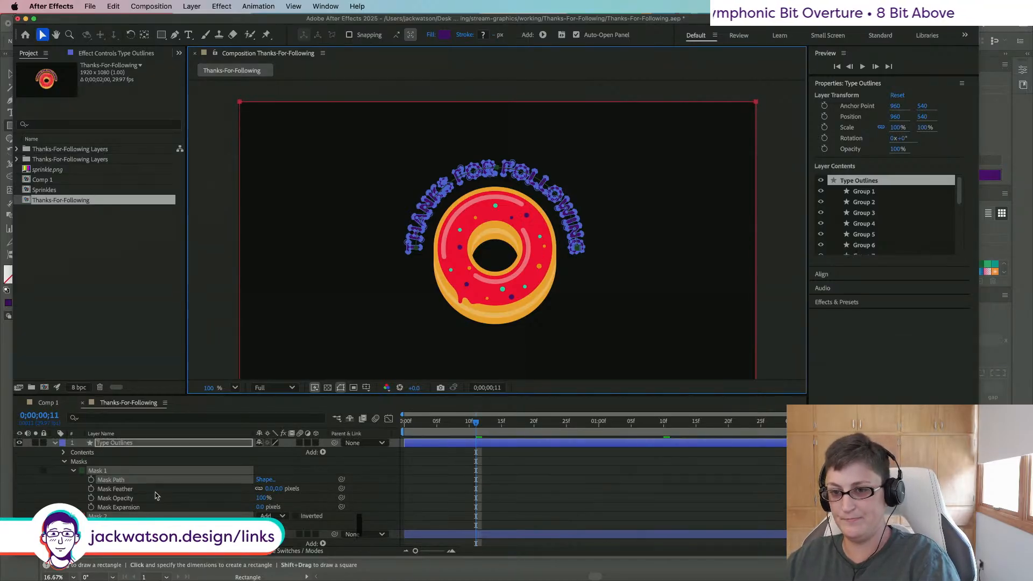
pyautogui.press('BackSpace')
pyautogui.press('BackSpace')
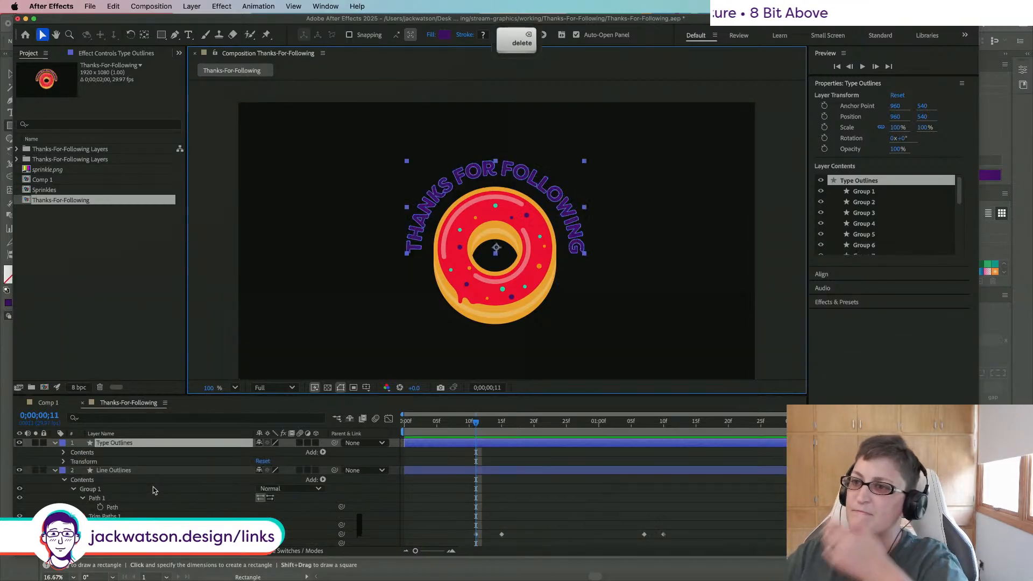
pyautogui.press('super+z')
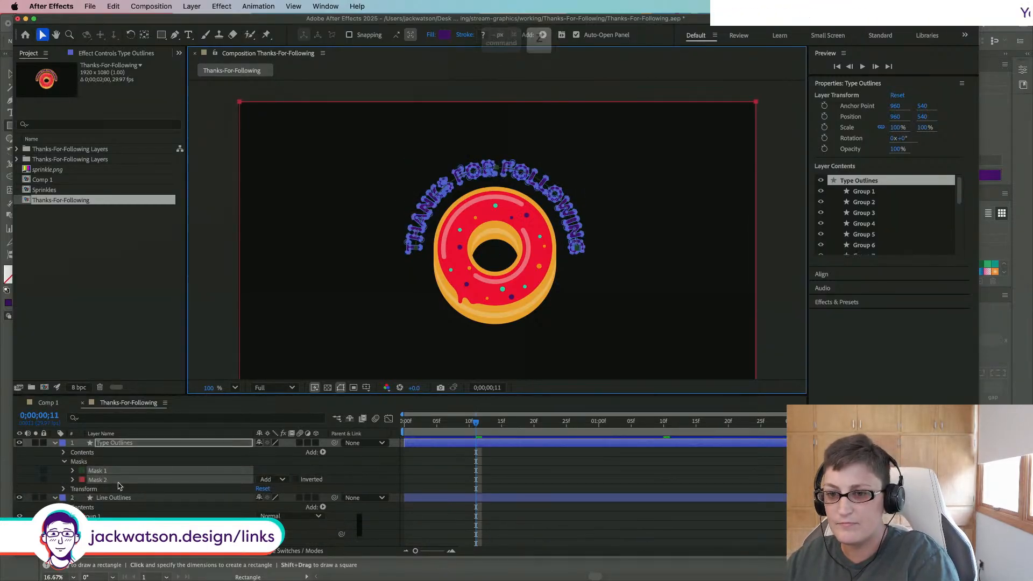
pyautogui.click(107, 479)
pyautogui.press('BackSpace')
pyautogui.click(109, 472)
pyautogui.click(73, 471)
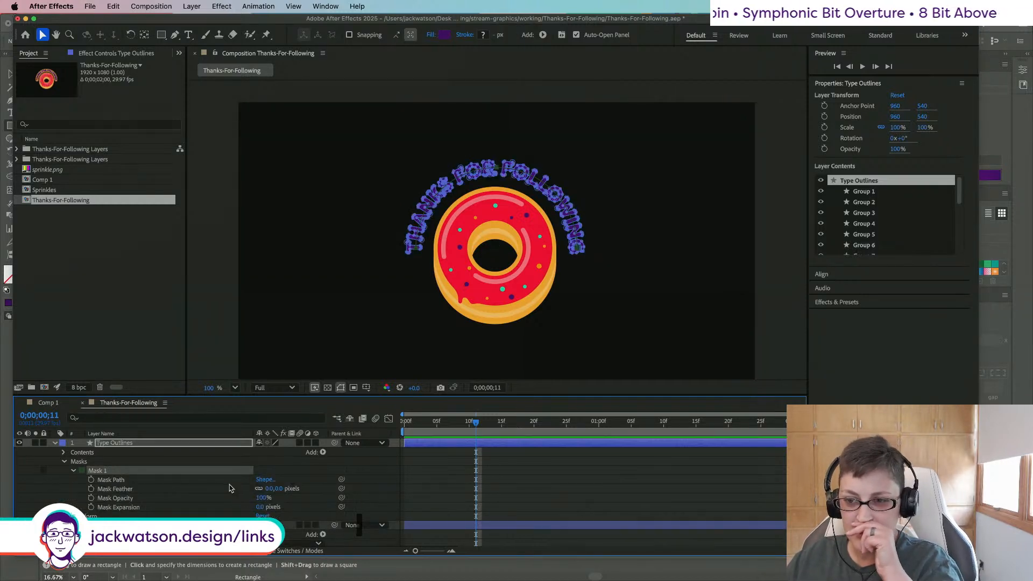
# Step: Try raising the Mask Expansion of Mask 1 to 321 and to 479 pixels, undoing each change
pyautogui.moveTo(260, 507); pyautogui.dragTo(265, 507)
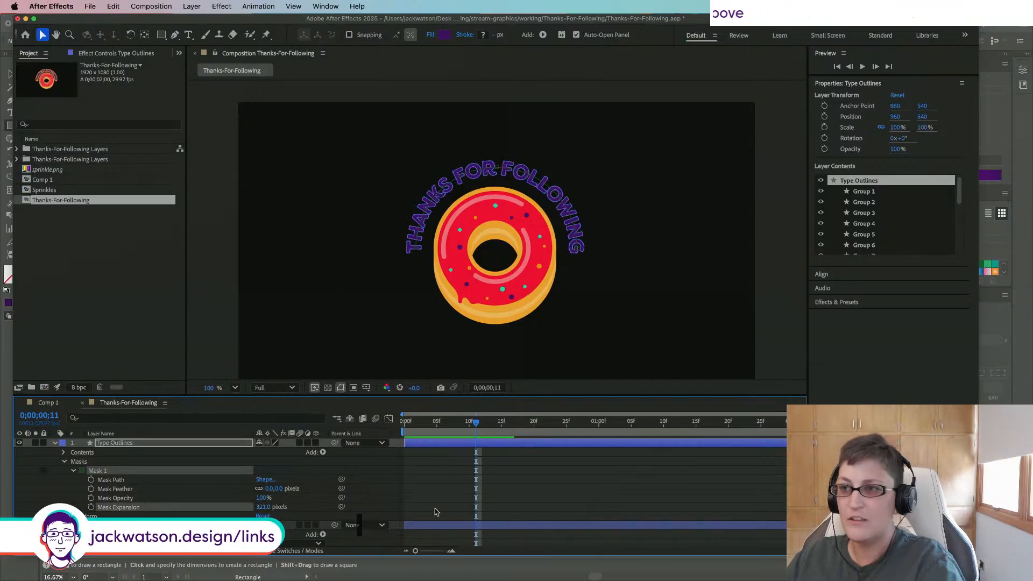
pyautogui.press('super+z')
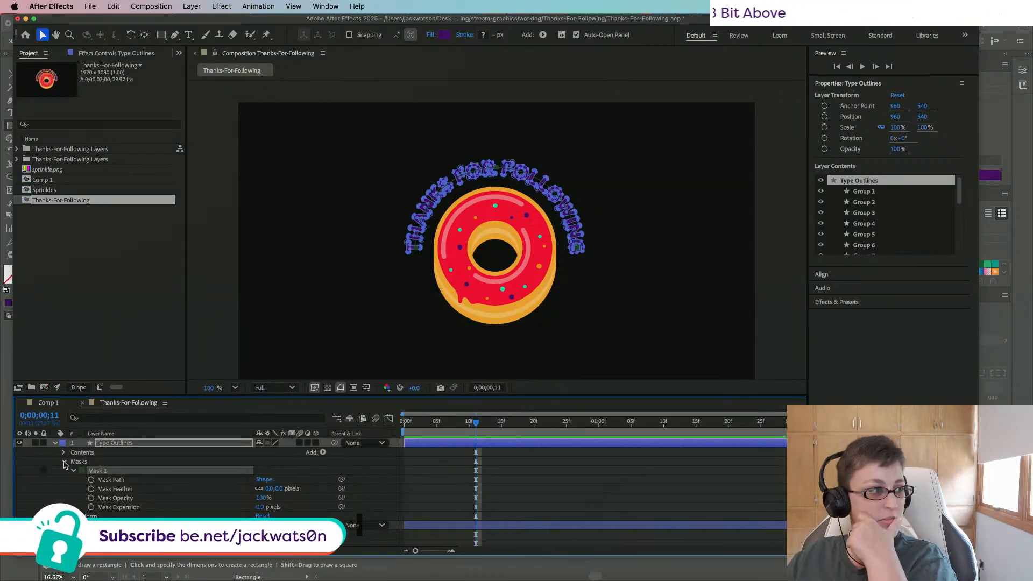
pyautogui.scroll(2, 366, 221)
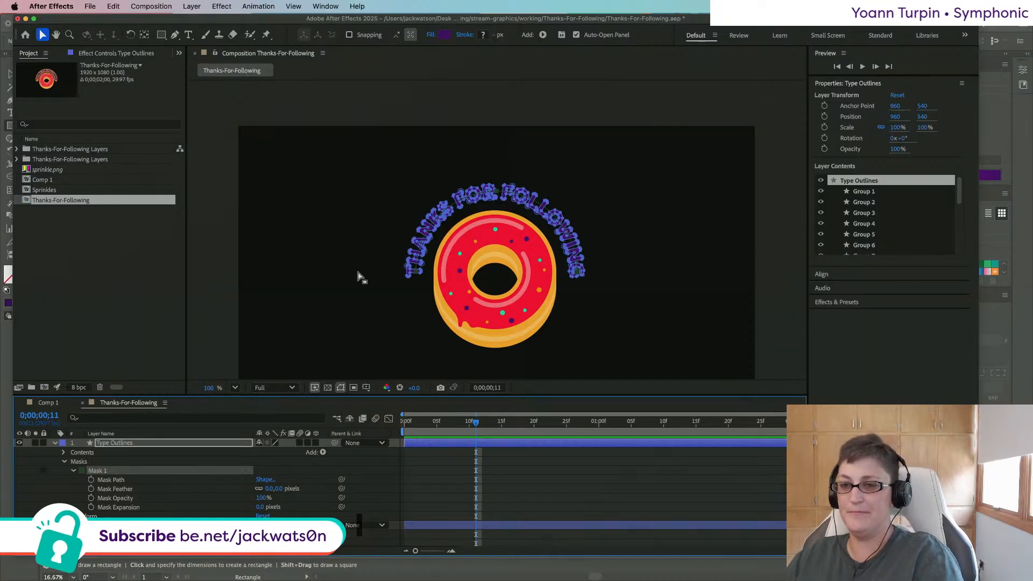
pyautogui.hscroll(5, 359, 276)
pyautogui.scroll(-2, 358, 276)
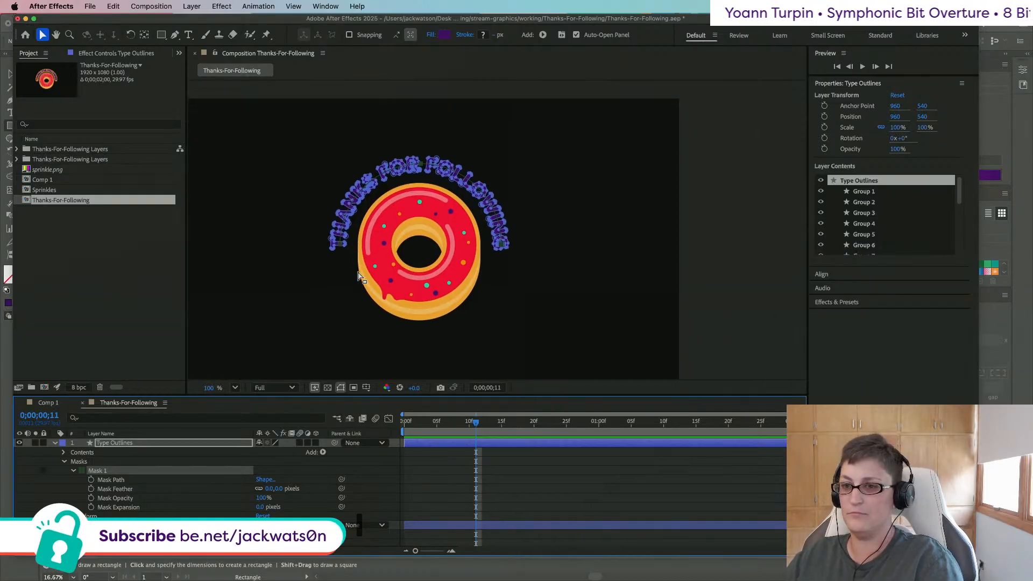
pyautogui.hscroll(-5, 355, 278)
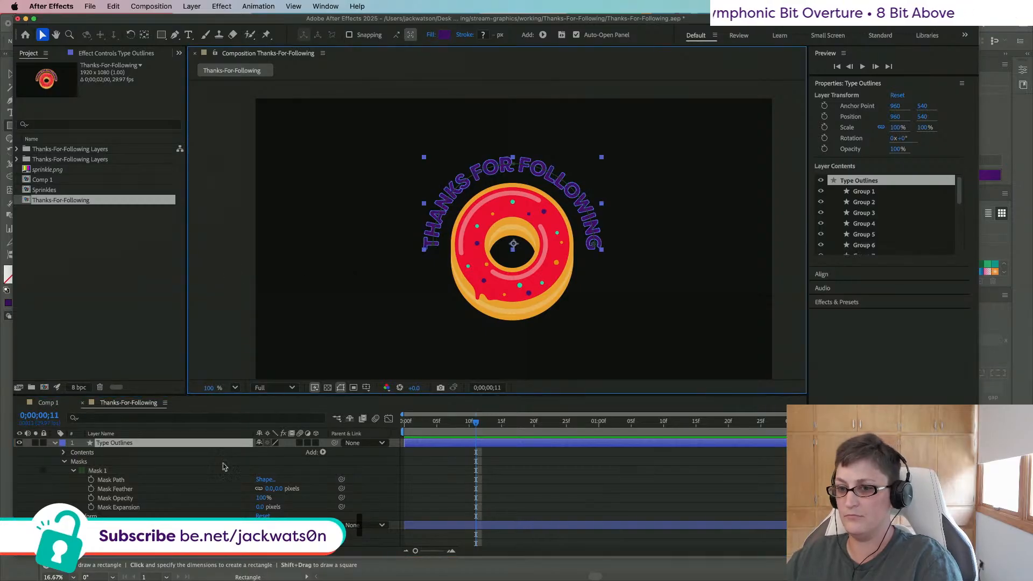
pyautogui.click(261, 507)
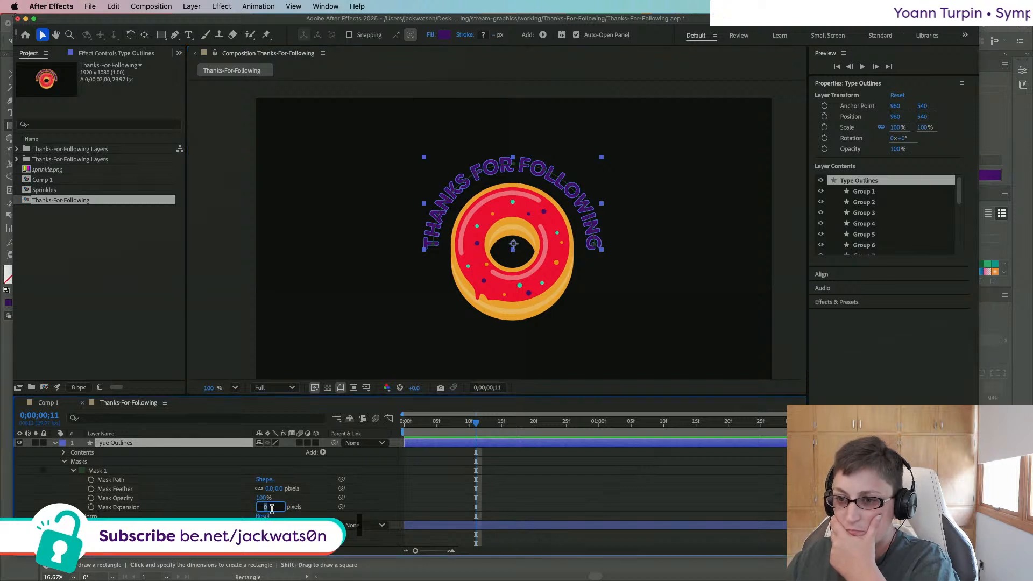
pyautogui.press('Return')
pyautogui.moveTo(261, 510); pyautogui.dragTo(450, 516)
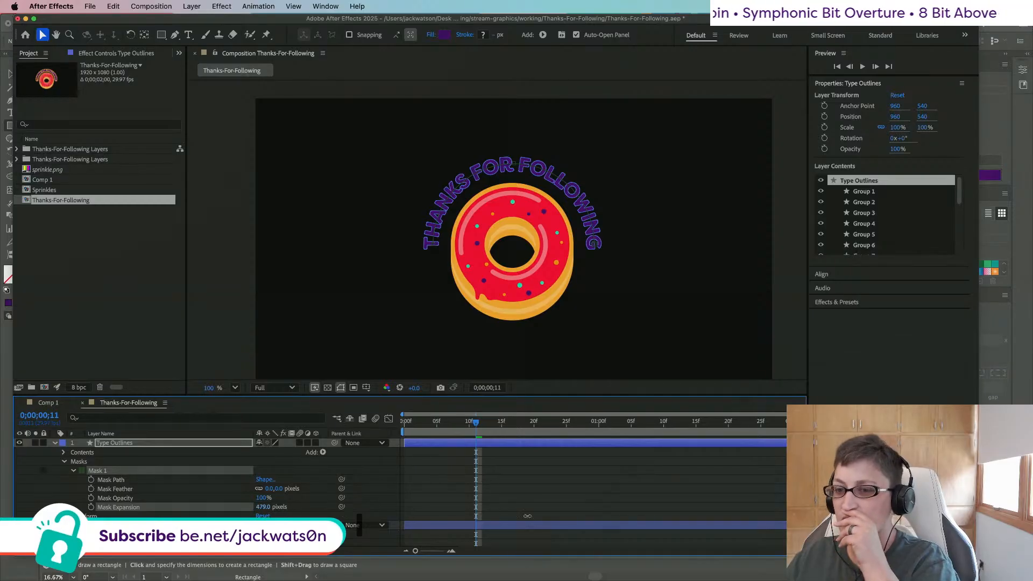
pyautogui.moveTo(527, 516); pyautogui.dragTo(527, 516)
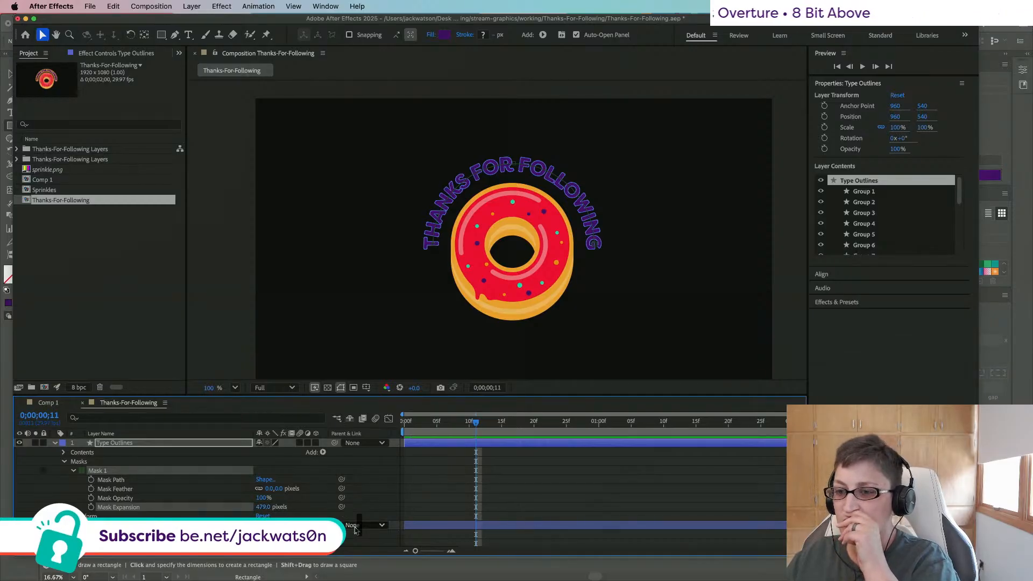
pyautogui.press('Return')
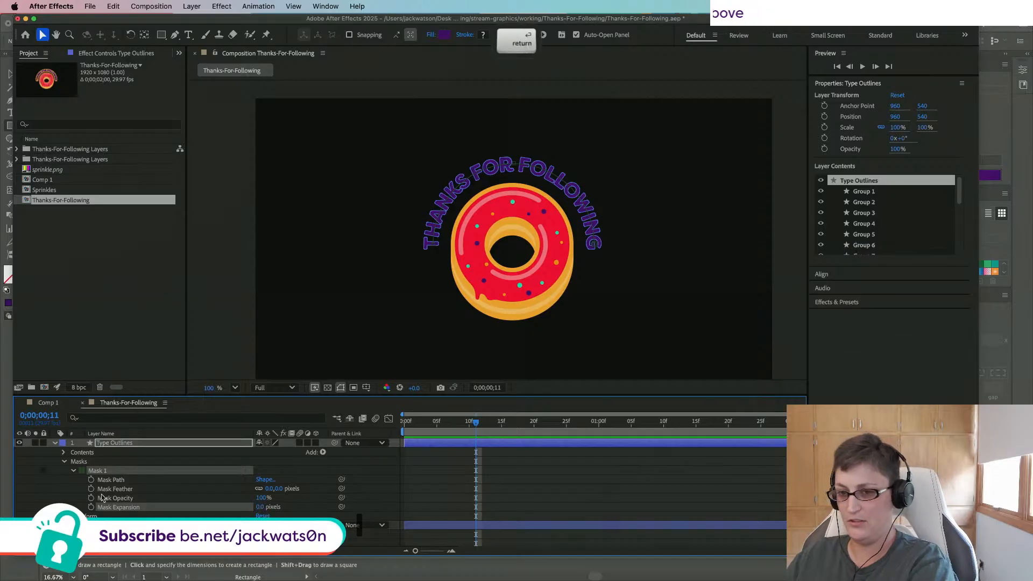
# Step: Try increasing the Mask Feather of Mask 1 on Type Outlines, and undo it
pyautogui.click(64, 461)
pyautogui.click(74, 463)
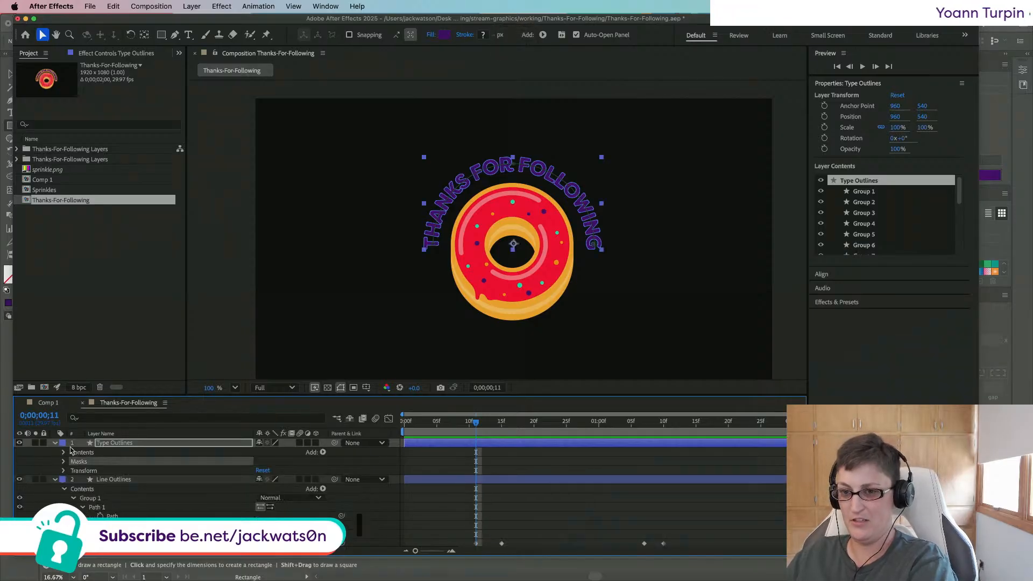
pyautogui.click(64, 462)
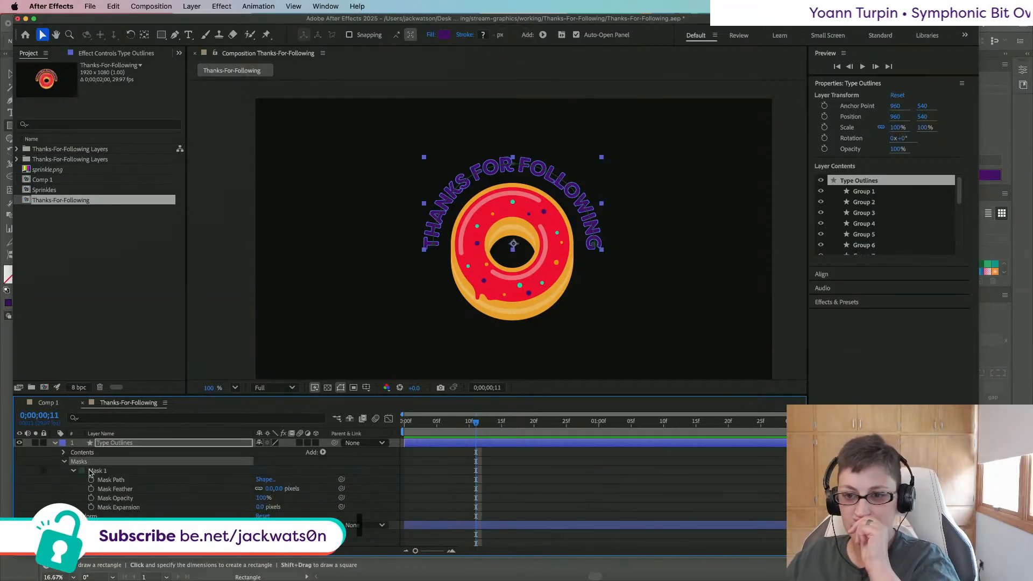
pyautogui.click(120, 480)
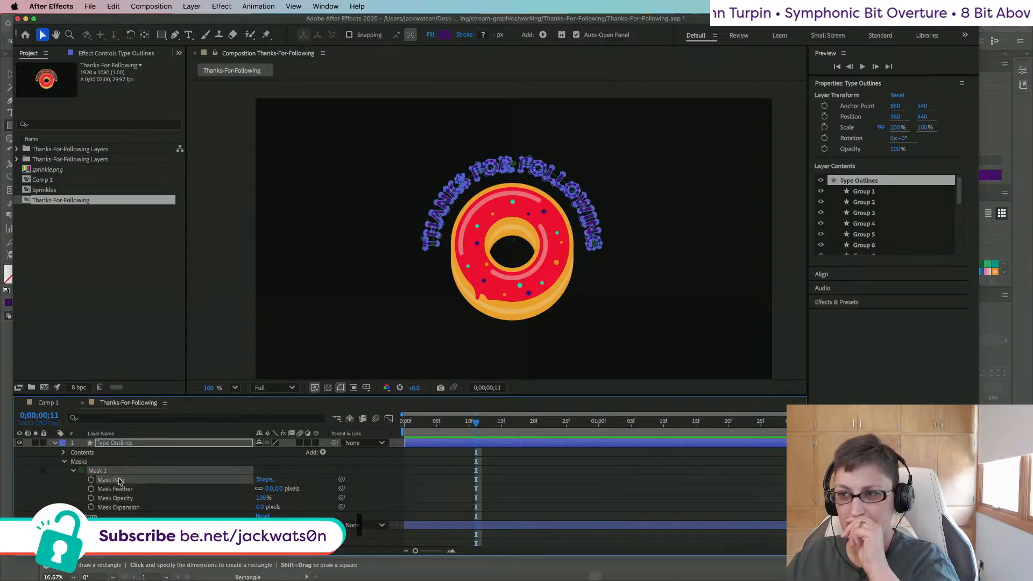
pyautogui.click(118, 490)
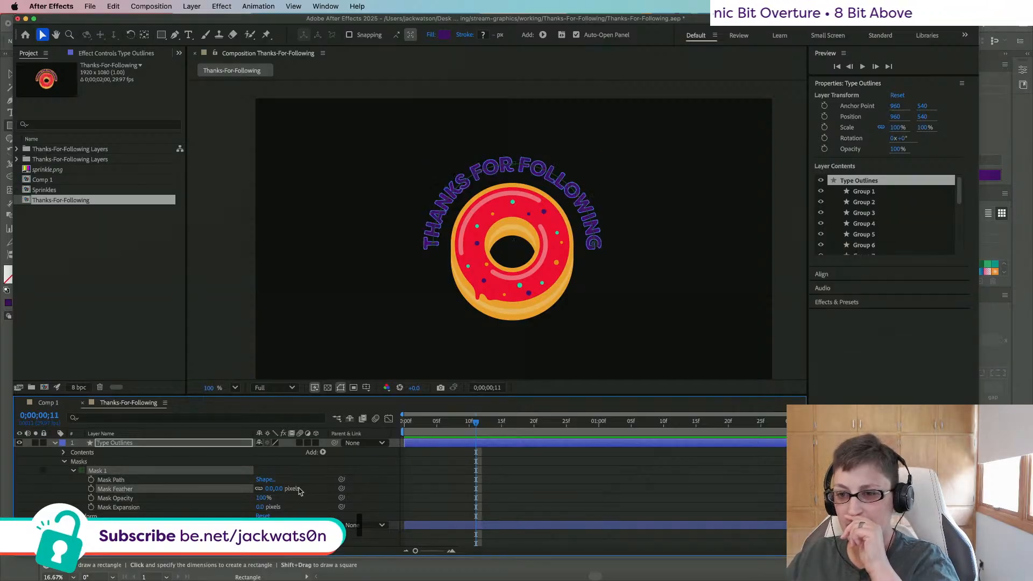
pyautogui.moveTo(268, 489); pyautogui.dragTo(604, 512)
pyautogui.press('super+z')
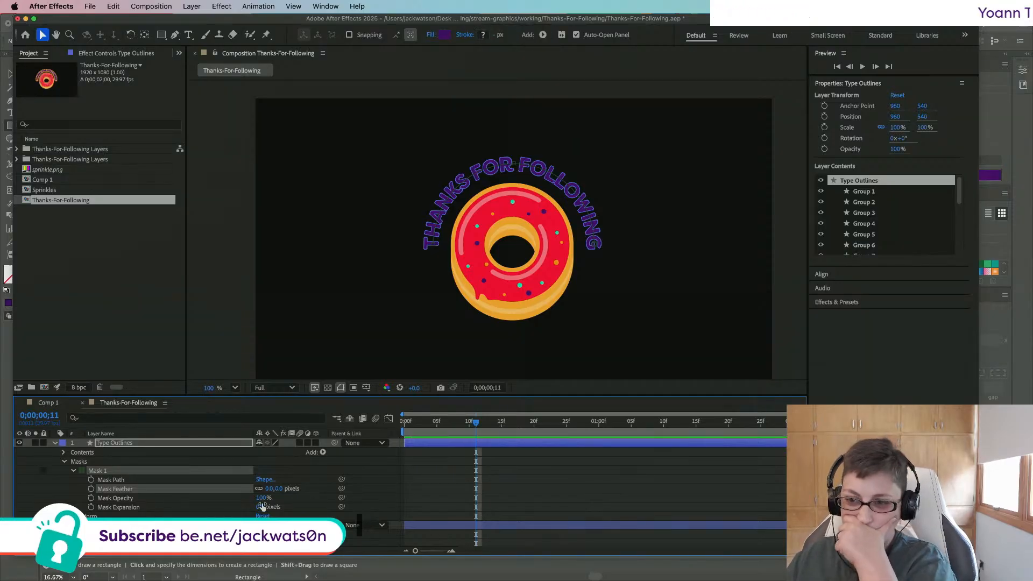
# Step: Try lowering Mask 1's Mask Opacity to 0% and raising its Mask Expansion, and undo both changes
pyautogui.moveTo(265, 498); pyautogui.dragTo(44, 487)
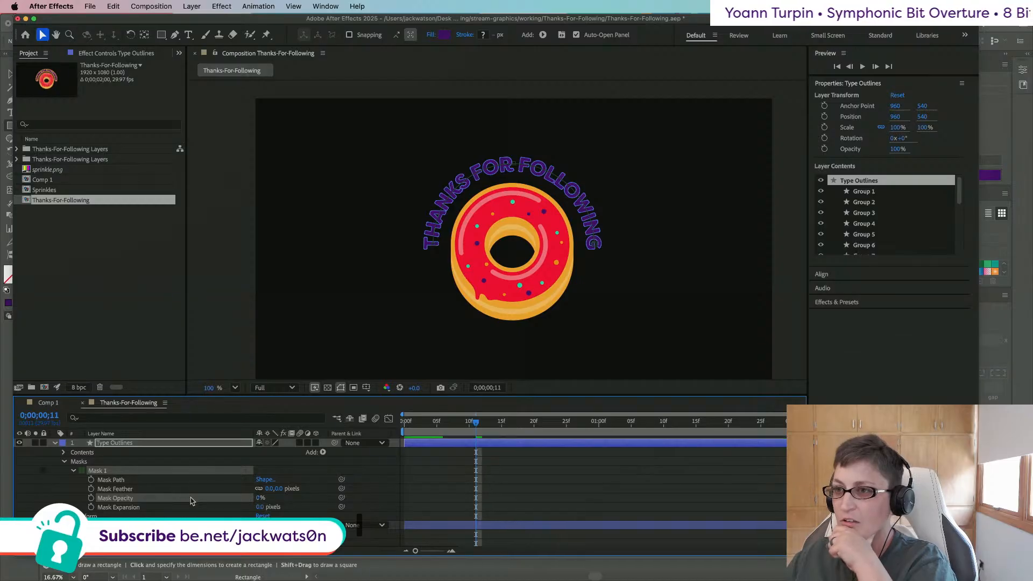
pyautogui.moveTo(260, 508); pyautogui.dragTo(673, 554)
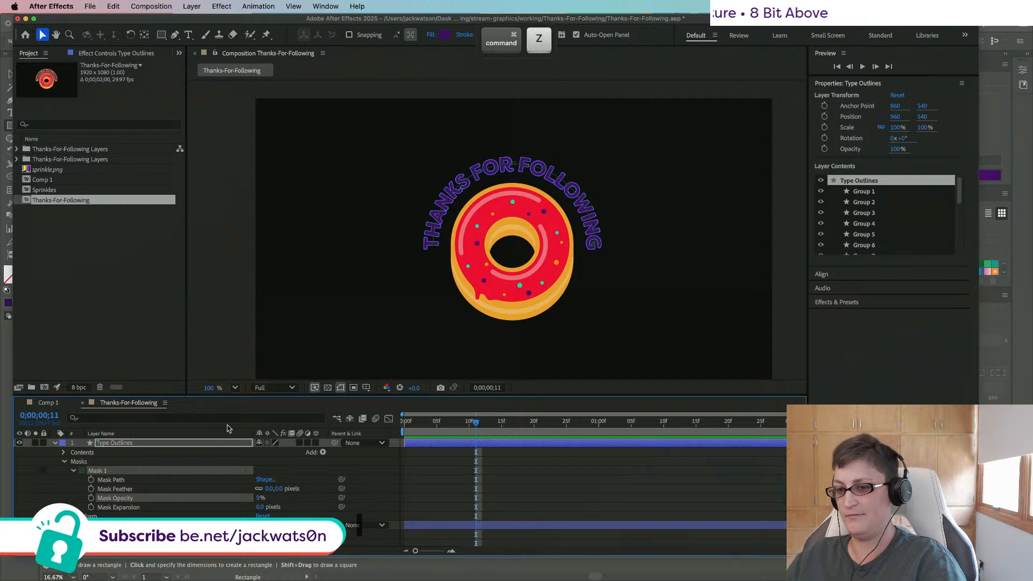
pyautogui.press('super+z')
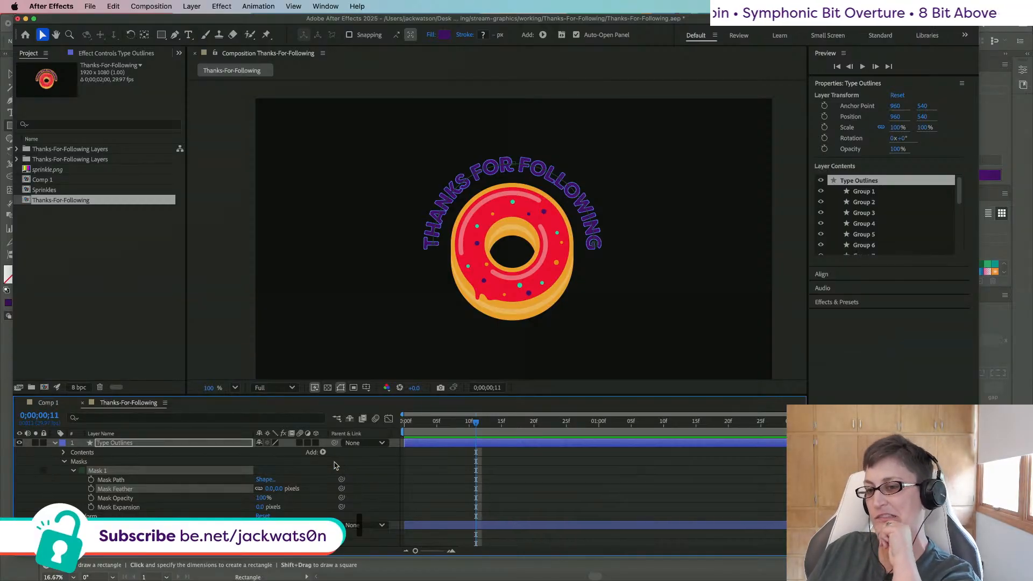
# Step: Examine the Transform properties of Type Outlines, and deselect the Mask Path of Mask 1
pyautogui.click(194, 482)
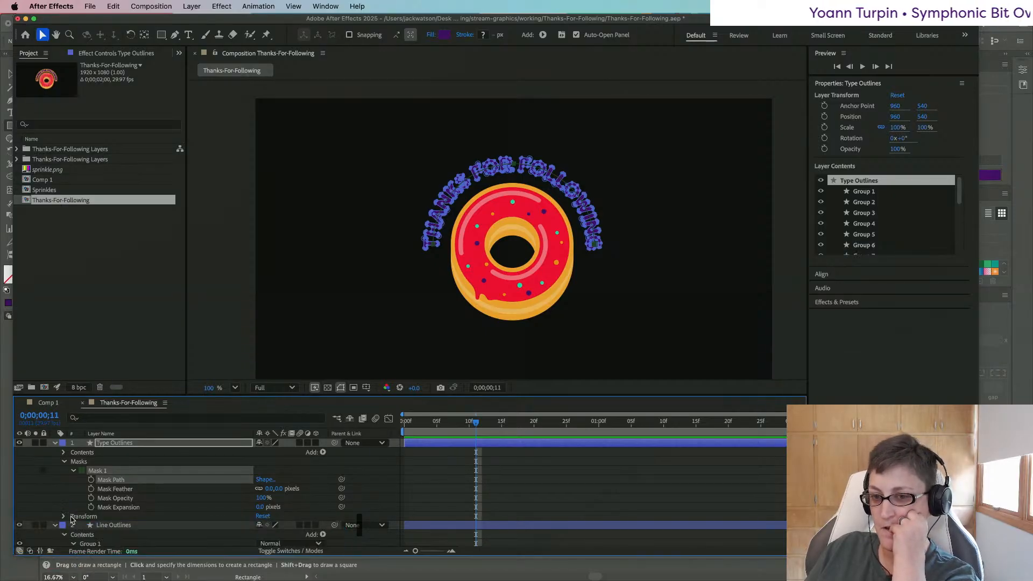
pyautogui.scroll(-2, 127, 489)
pyautogui.scroll(-2, 127, 489)
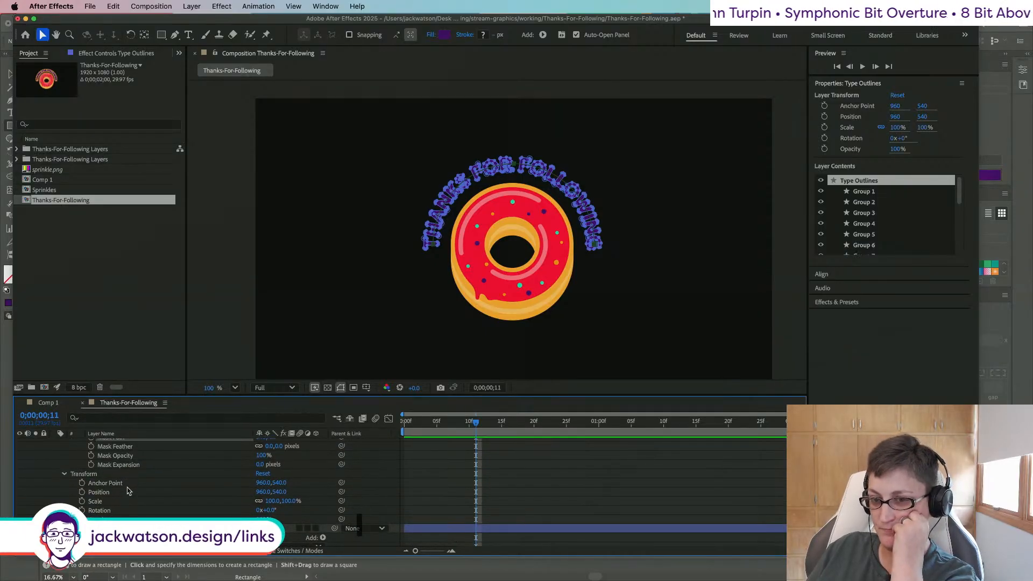
pyautogui.scroll(2, 127, 491)
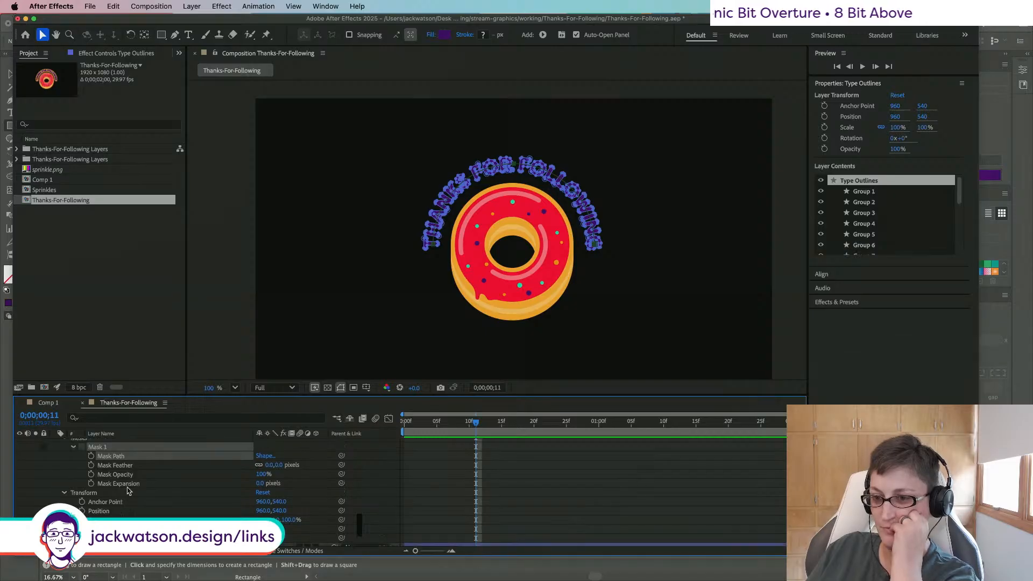
pyautogui.click(64, 493)
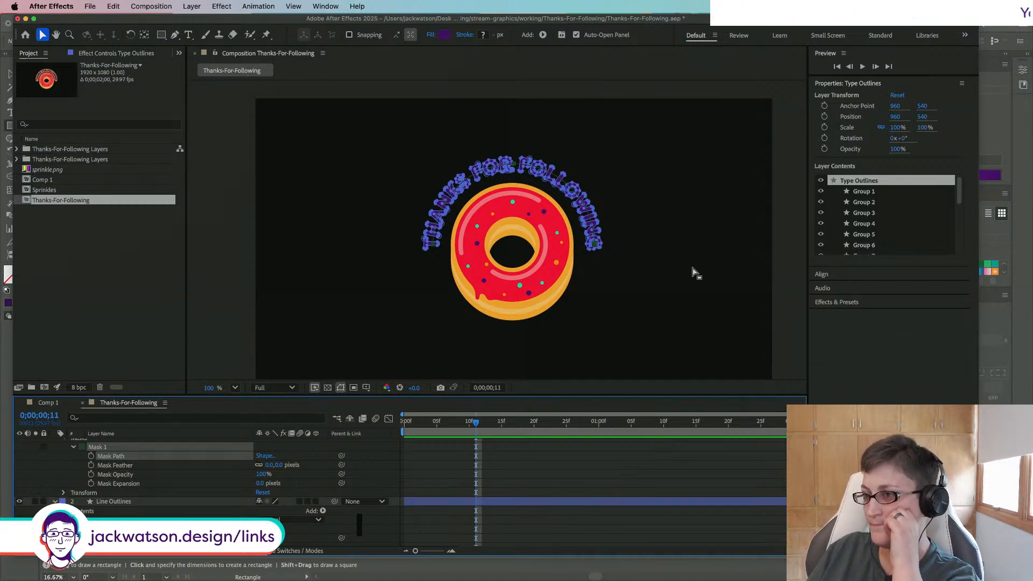
pyautogui.click(686, 272)
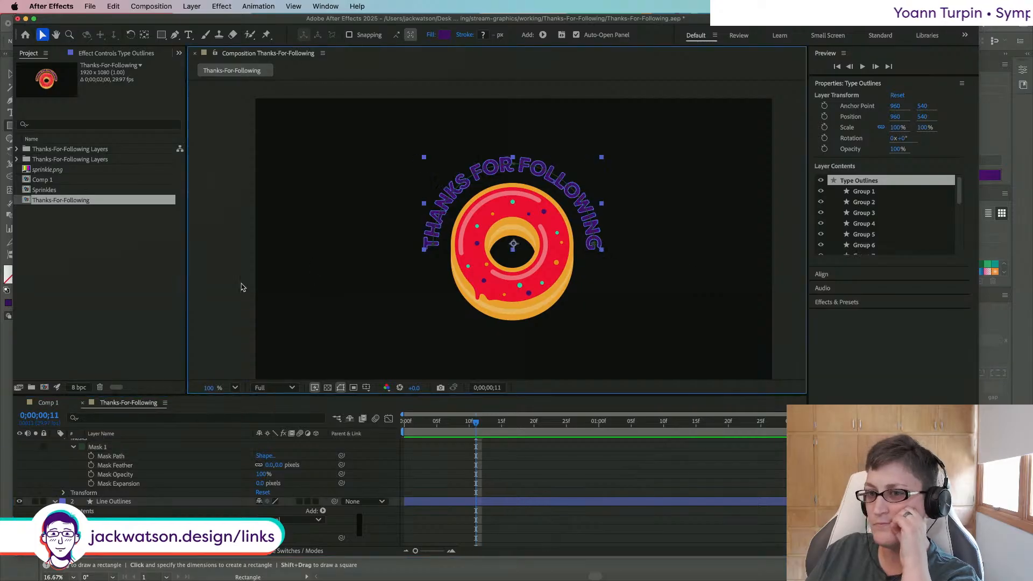
# Step: Deselect everything and switch the visibility of Type Outlines off and on to examine the text in the composition
pyautogui.click(241, 287)
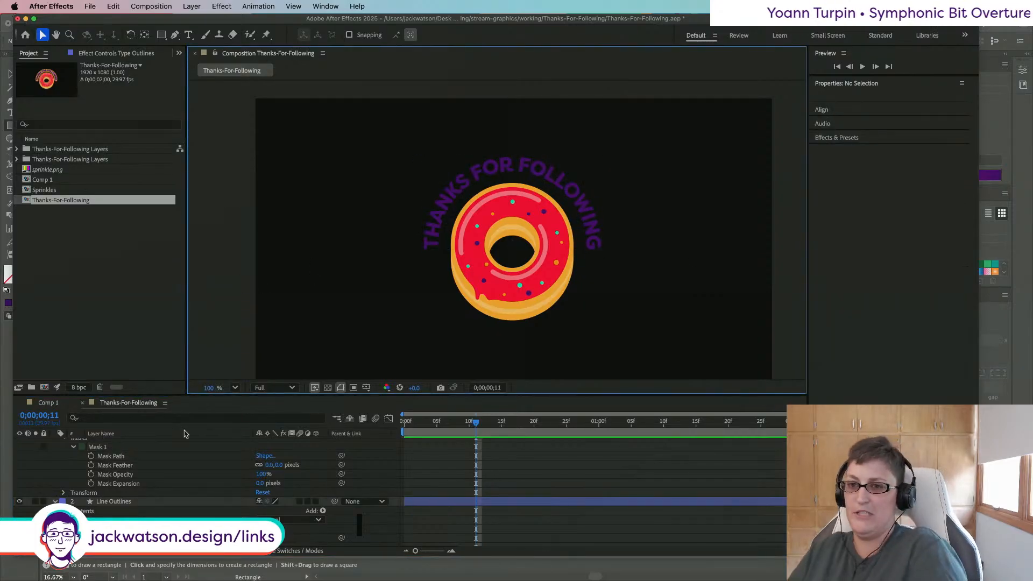
pyautogui.click(297, 391)
pyautogui.click(297, 391)
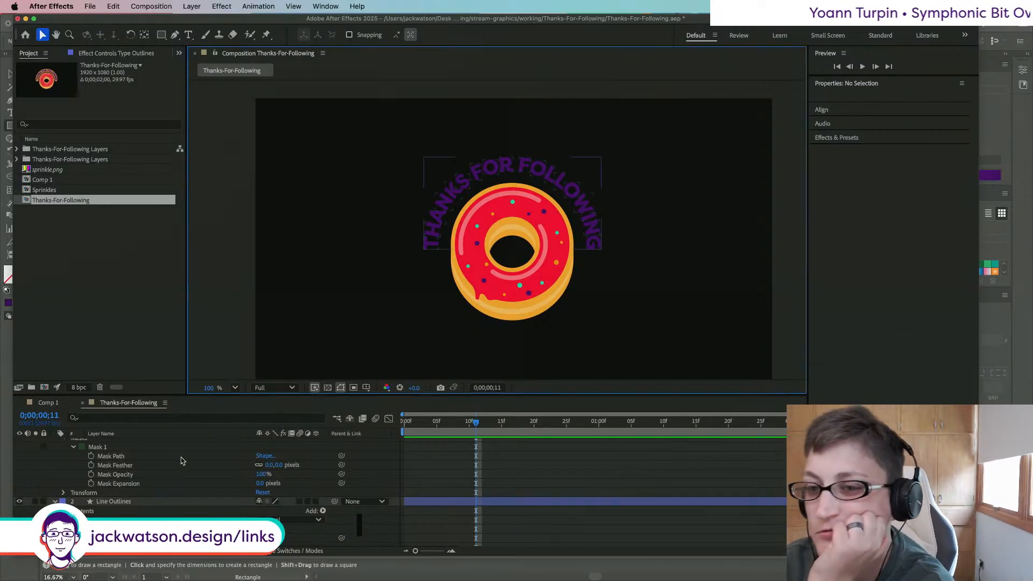
pyautogui.scroll(2, 184, 461)
pyautogui.click(45, 471)
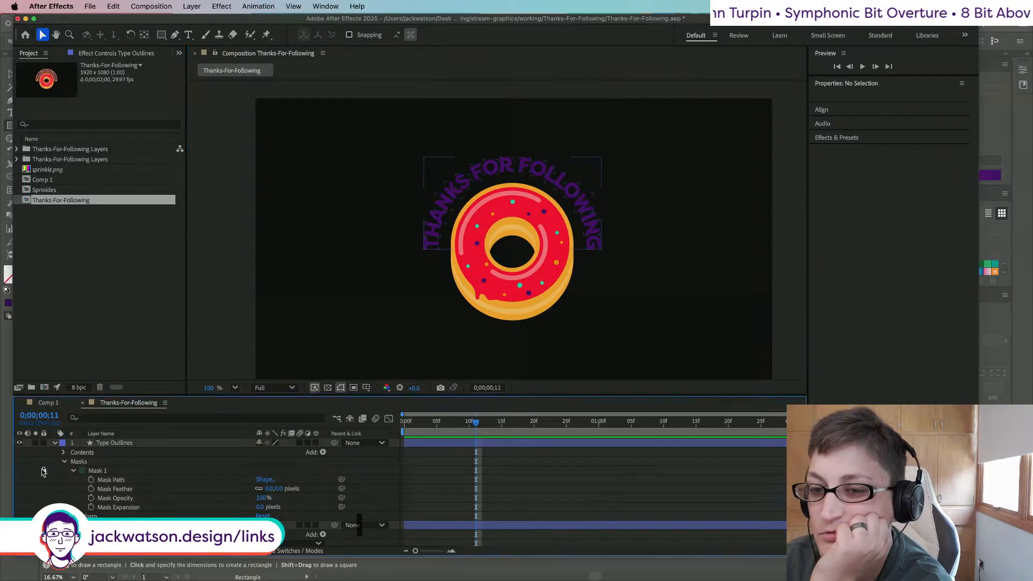
pyautogui.click(19, 443)
pyautogui.click(19, 443)
pyautogui.click(20, 443)
pyautogui.click(20, 443)
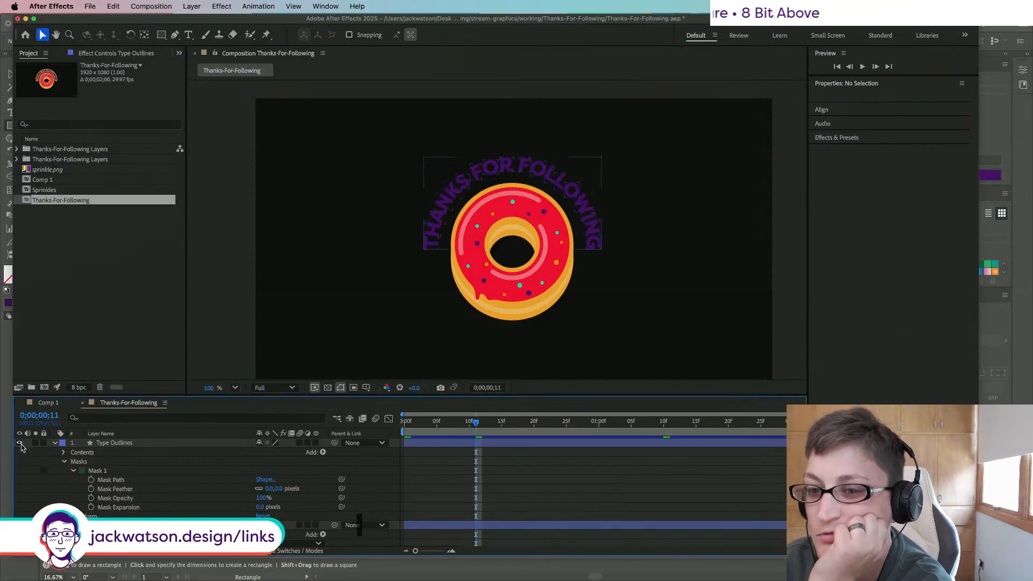
# Step: Open the Mask Shape settings for the Mask Path of Mask 1, and cancel them
pyautogui.click(105, 473)
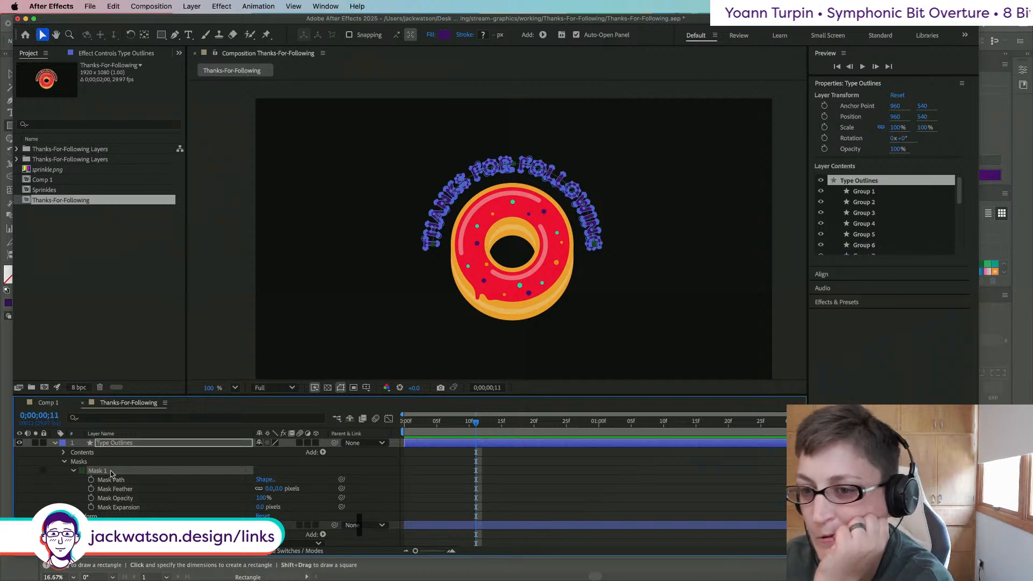
pyautogui.click(114, 479)
pyautogui.click(272, 480)
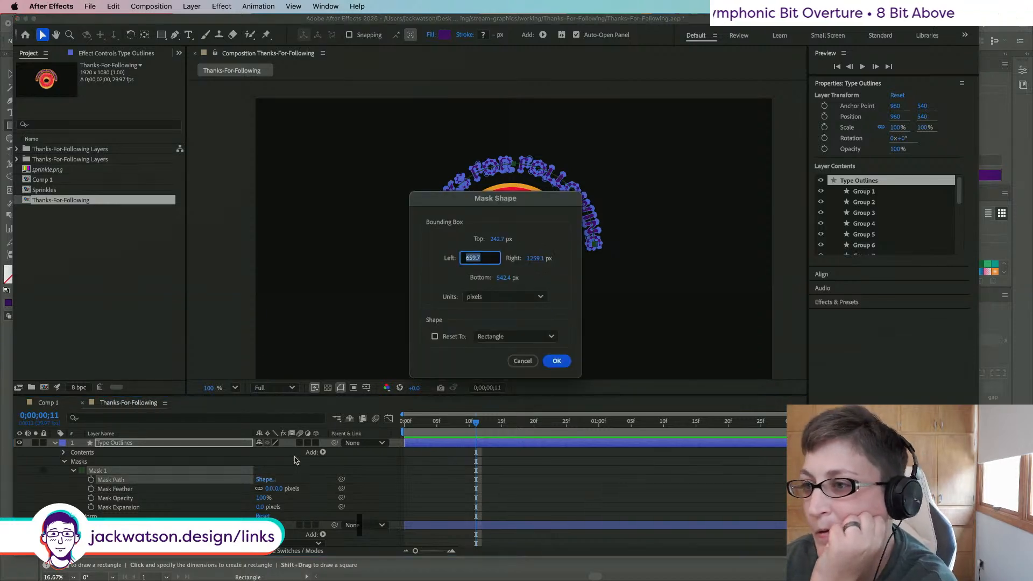
pyautogui.click(522, 361)
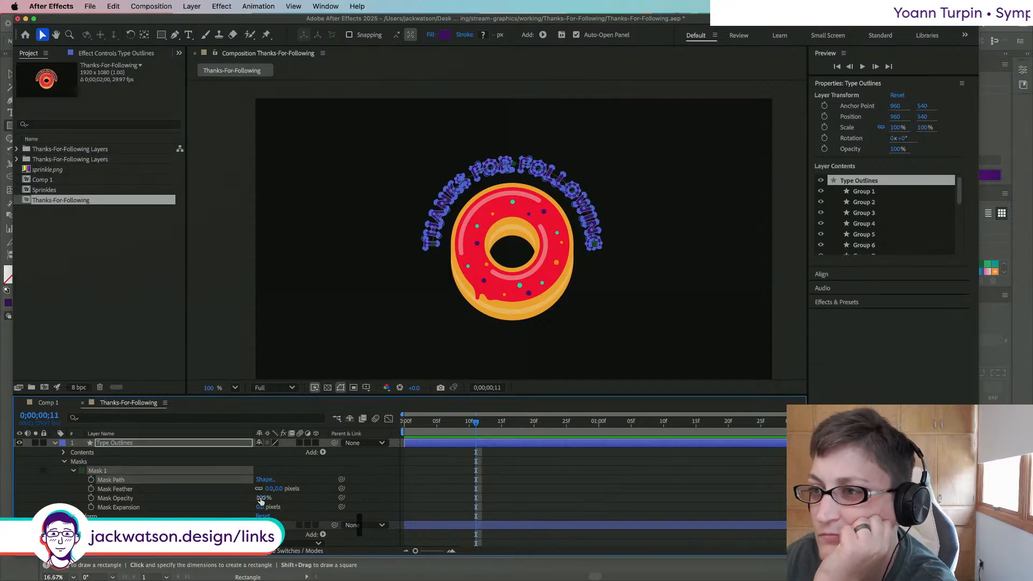
# Step: Try copying Path 1 from Line Outlines and pasting it onto Mask 1 of Type Outlines, undo the paste, and select Mask 1
pyautogui.scroll(-1, 253, 511)
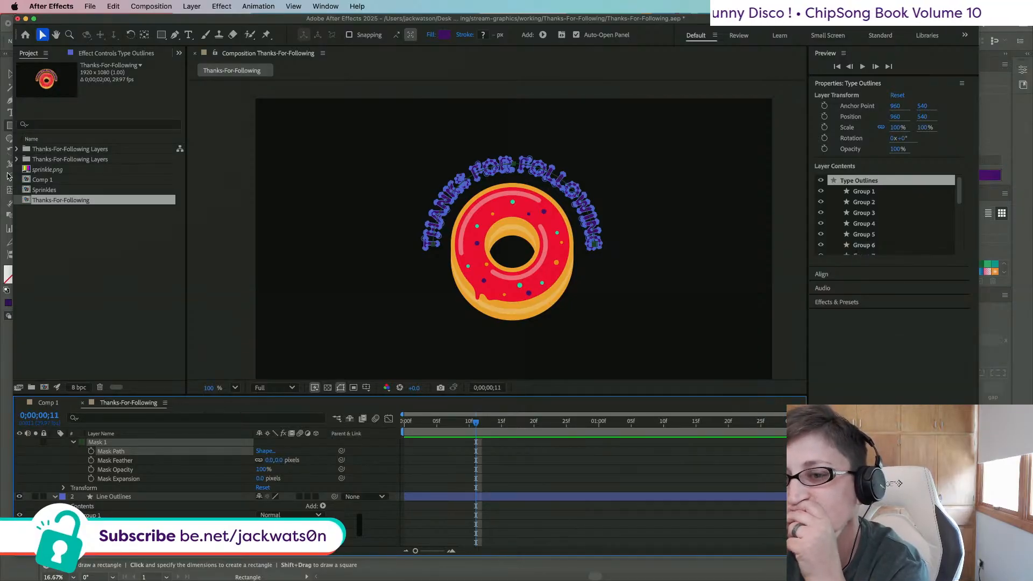
pyautogui.scroll(-3, 176, 448)
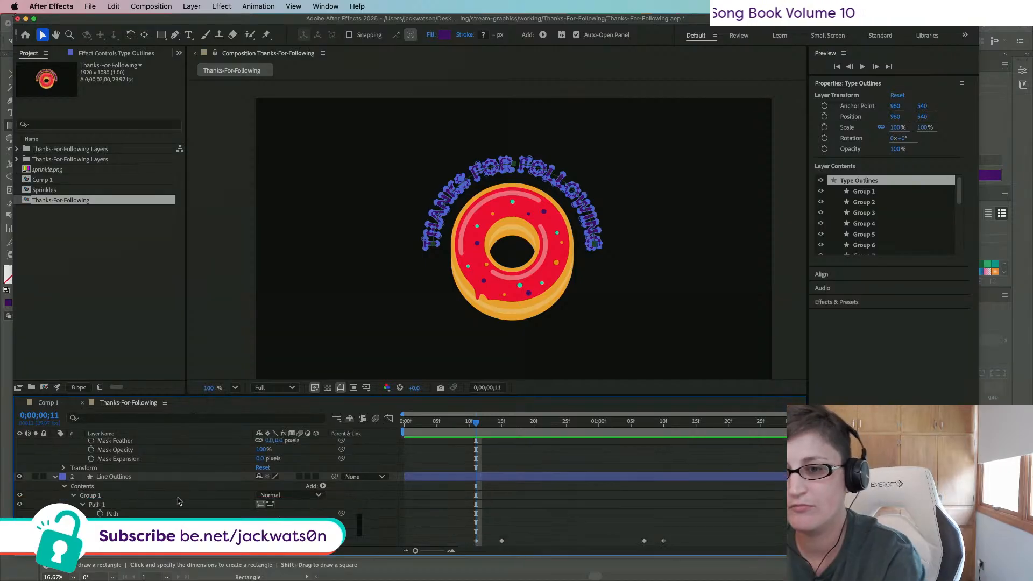
pyautogui.click(127, 507)
pyautogui.press('super+c')
pyautogui.scroll(6, 166, 470)
pyautogui.scroll(-6, 136, 484)
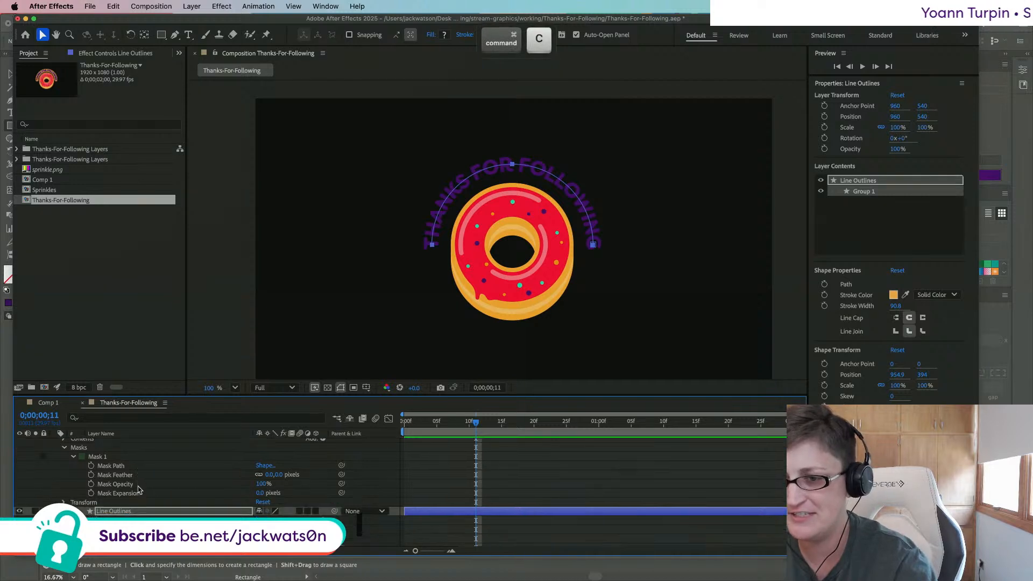
pyautogui.scroll(6, 134, 479)
pyautogui.click(135, 472)
pyautogui.press('super+v')
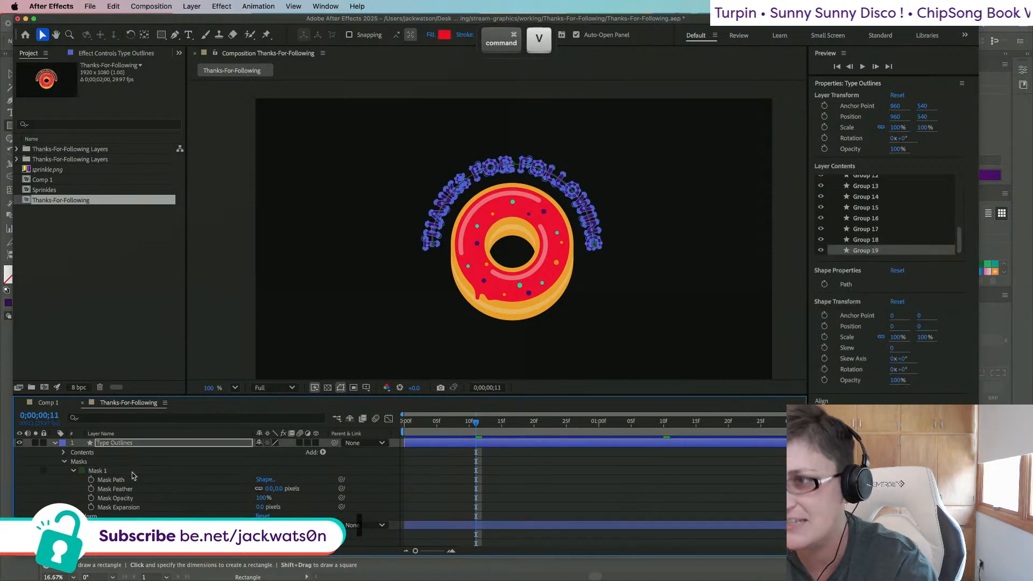
pyautogui.click(180, 472)
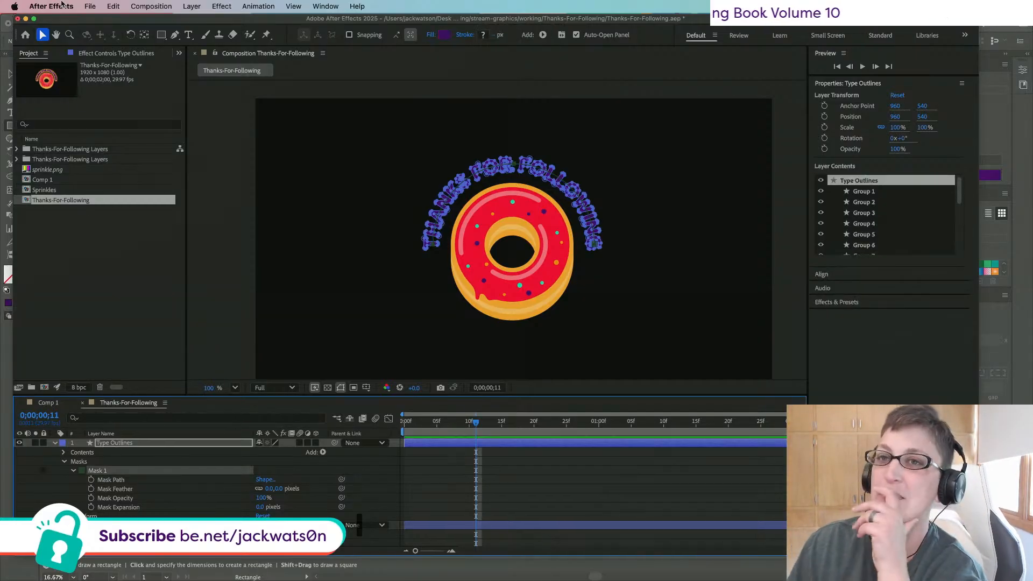
pyautogui.click(122, 5)
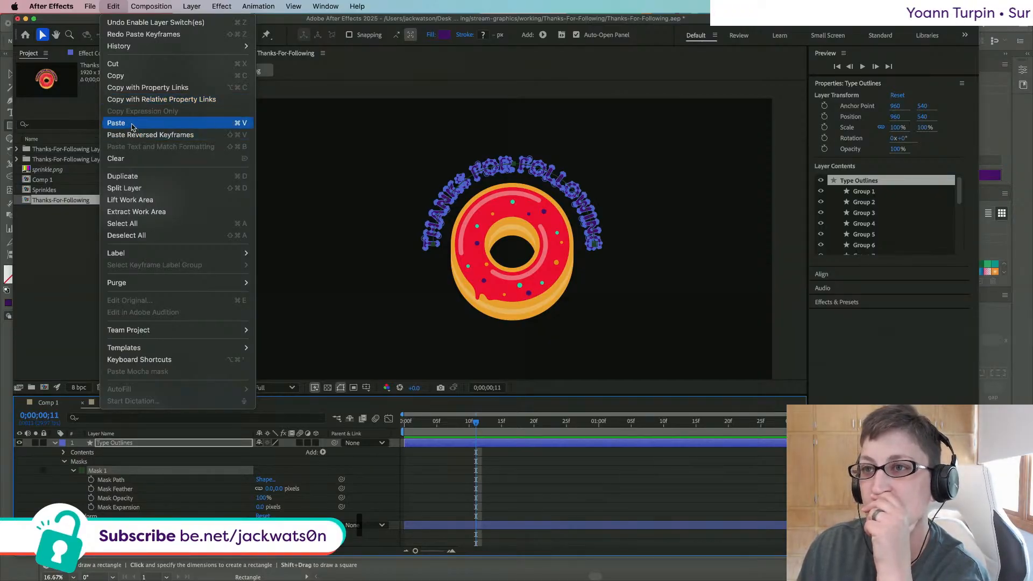
pyautogui.click(162, 5)
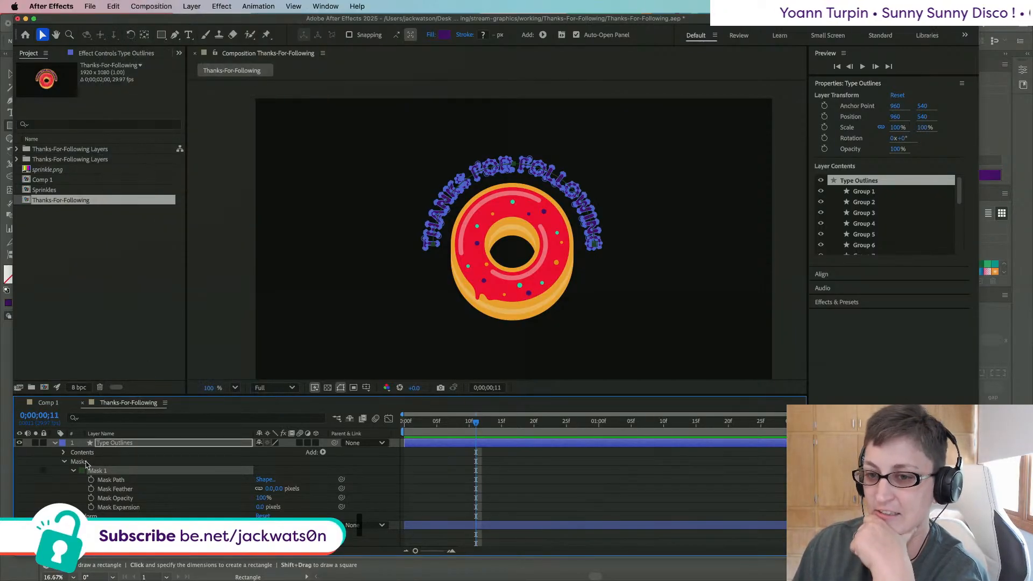
pyautogui.rightClick(105, 473)
pyautogui.press('Escape')
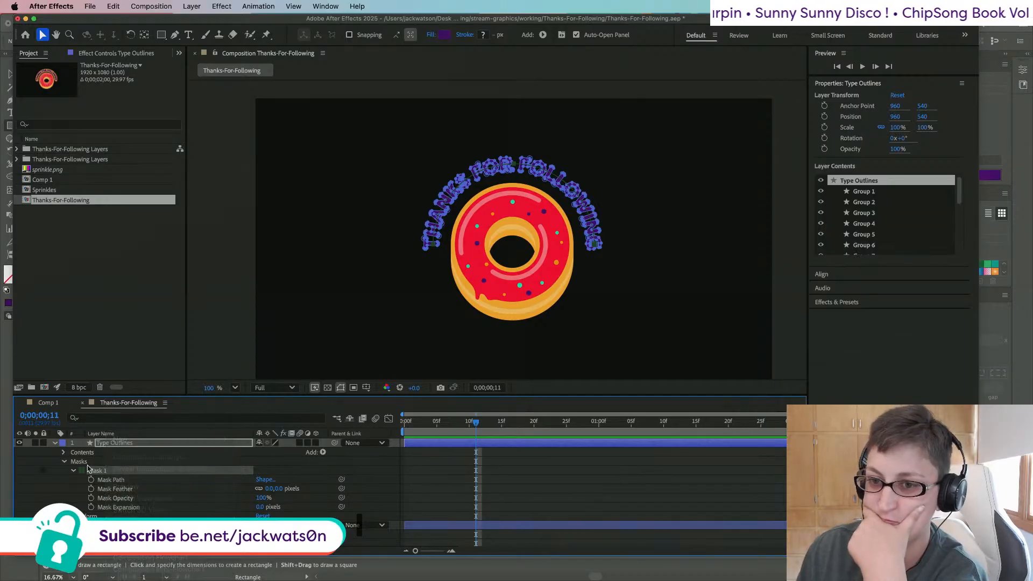
# Step: Try pasting the copied path onto the Masks group of Type Outlines, and undo it
pyautogui.click(87, 463)
pyautogui.rightClick(88, 464)
pyautogui.press('Escape')
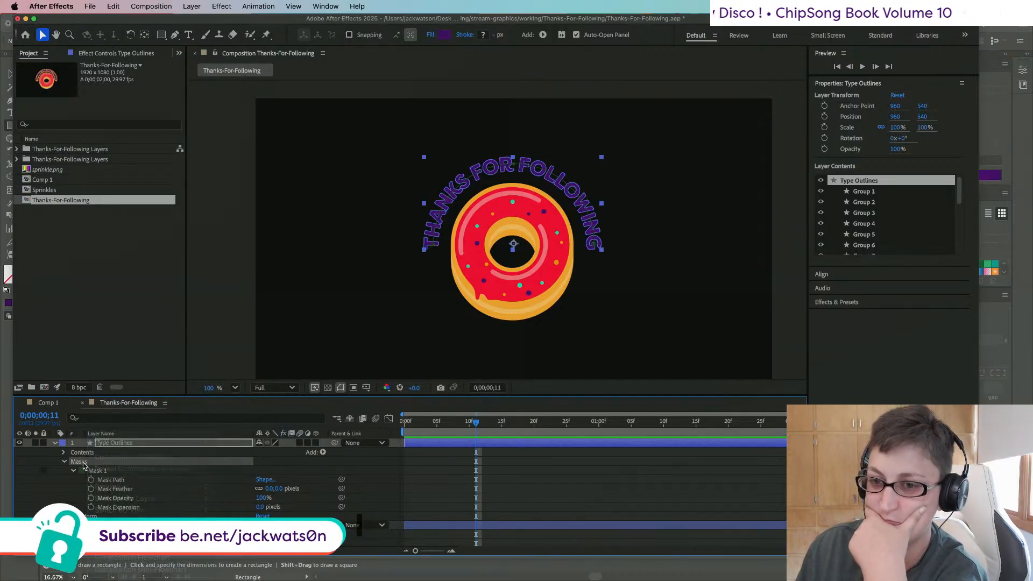
pyautogui.press('super+z')
pyautogui.press('super+z')
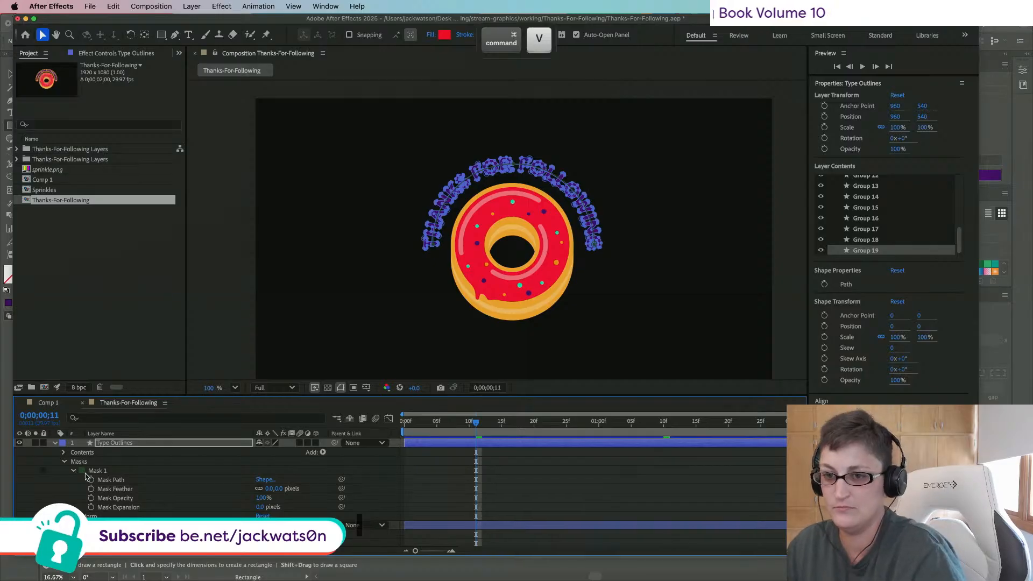
# Step: Expand the Contents of Type Outlines, try pasting the copied path into the layer again, and undo it
pyautogui.click(64, 453)
pyautogui.scroll(-5, 70, 457)
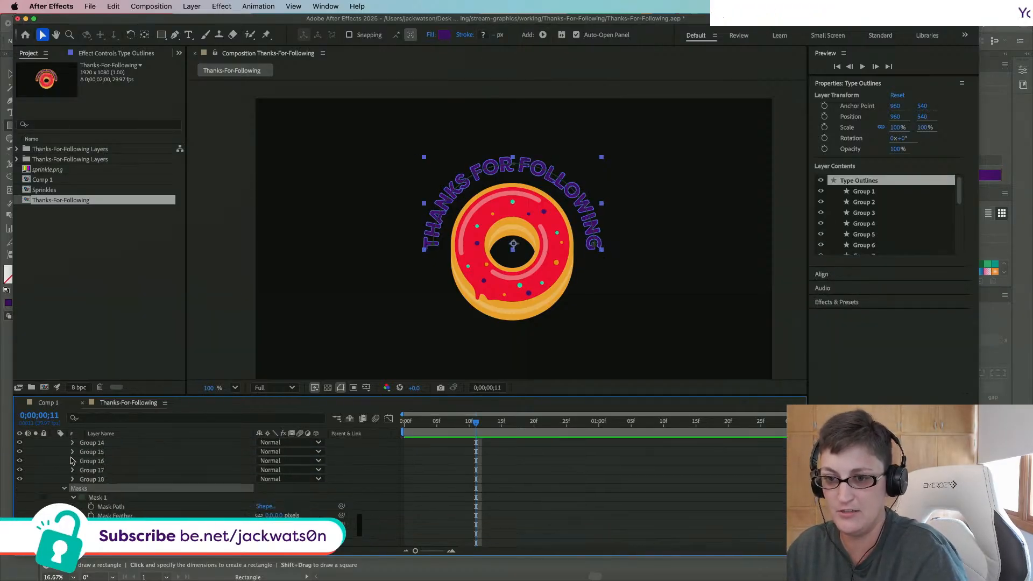
pyautogui.click(101, 479)
pyautogui.press('super+v')
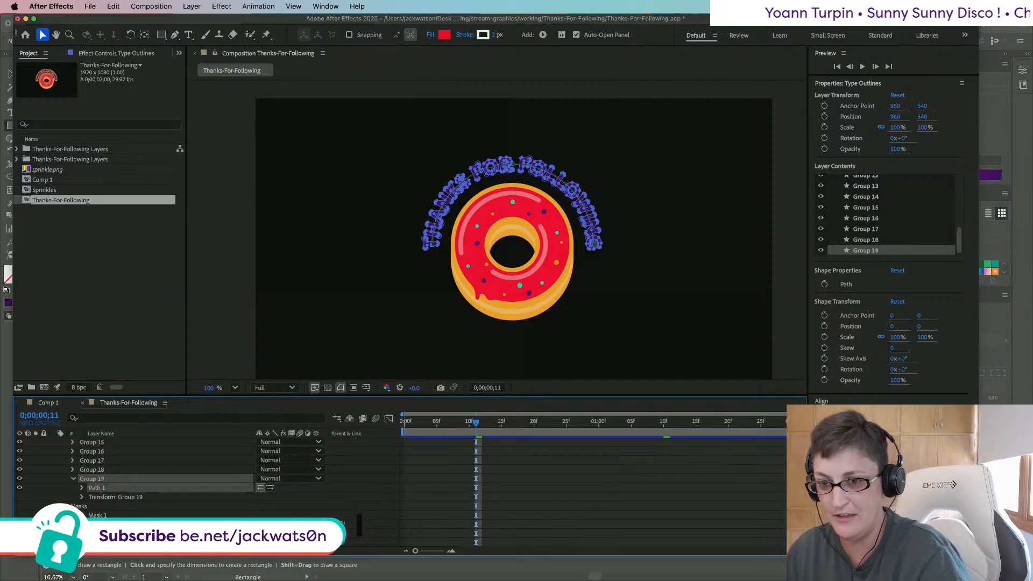
pyautogui.press('super+z')
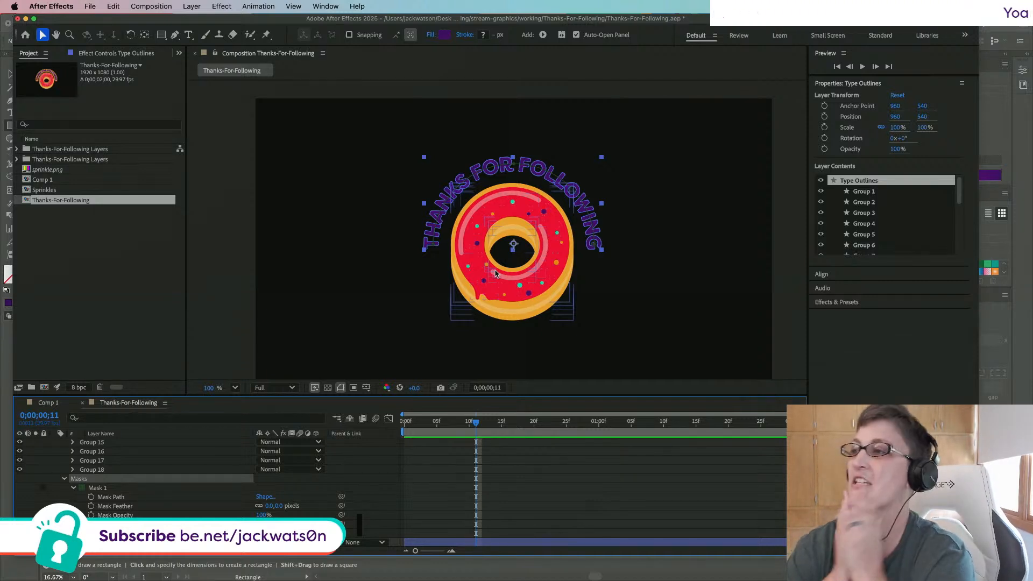
# Step: Select the Mask Path of Mask 1, switch to Group 18 of Type Outlines, and paste the copied path there
pyautogui.click(127, 488)
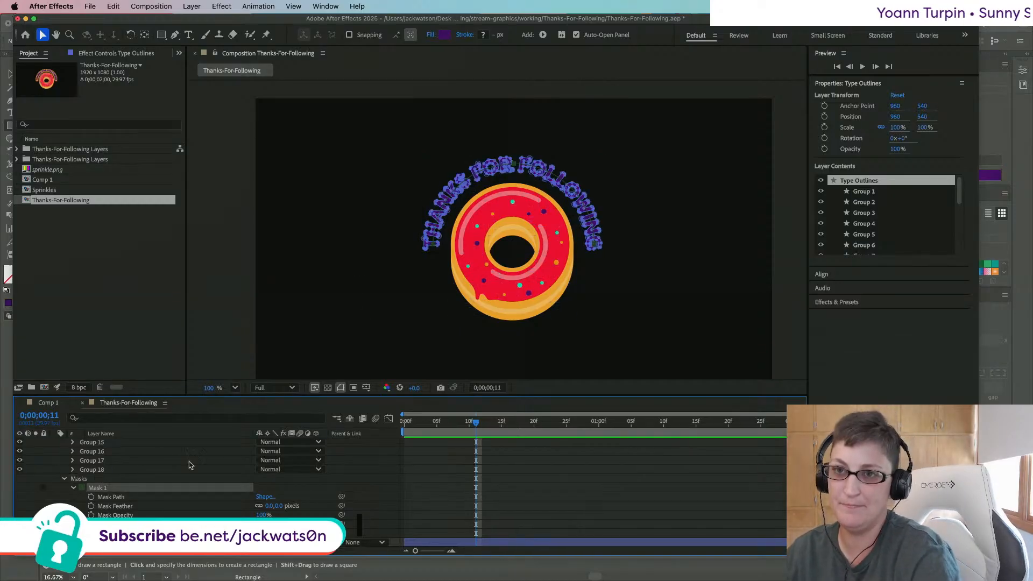
pyautogui.moveTo(205, 24); pyautogui.dragTo(226, 32)
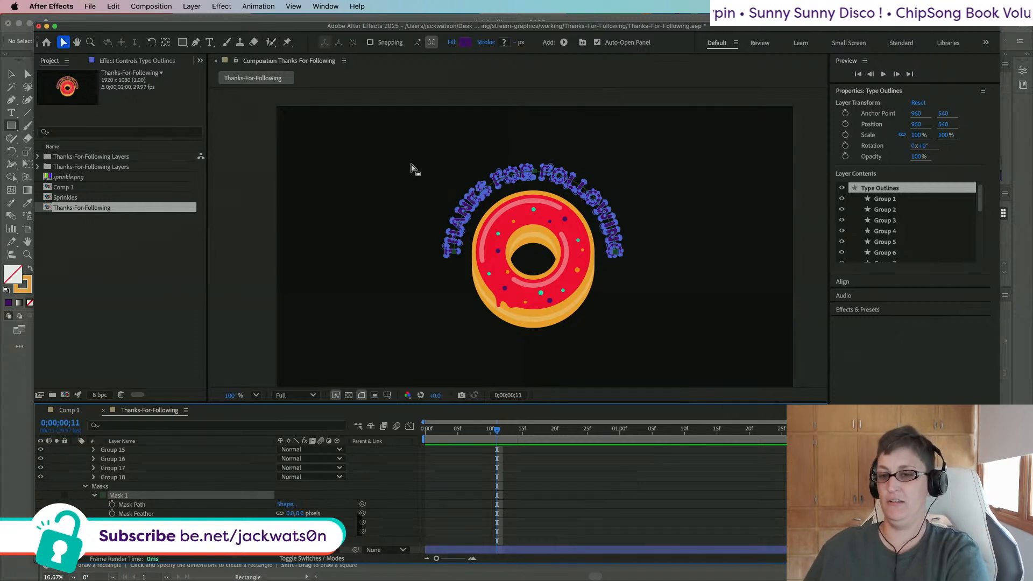
pyautogui.click(153, 506)
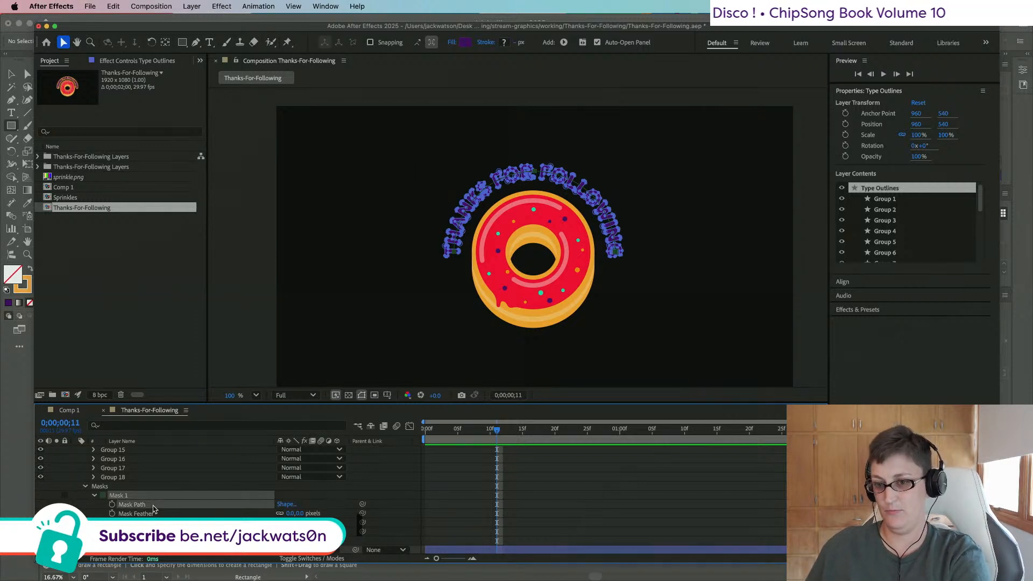
pyautogui.click(109, 478)
pyautogui.scroll(-3, 117, 479)
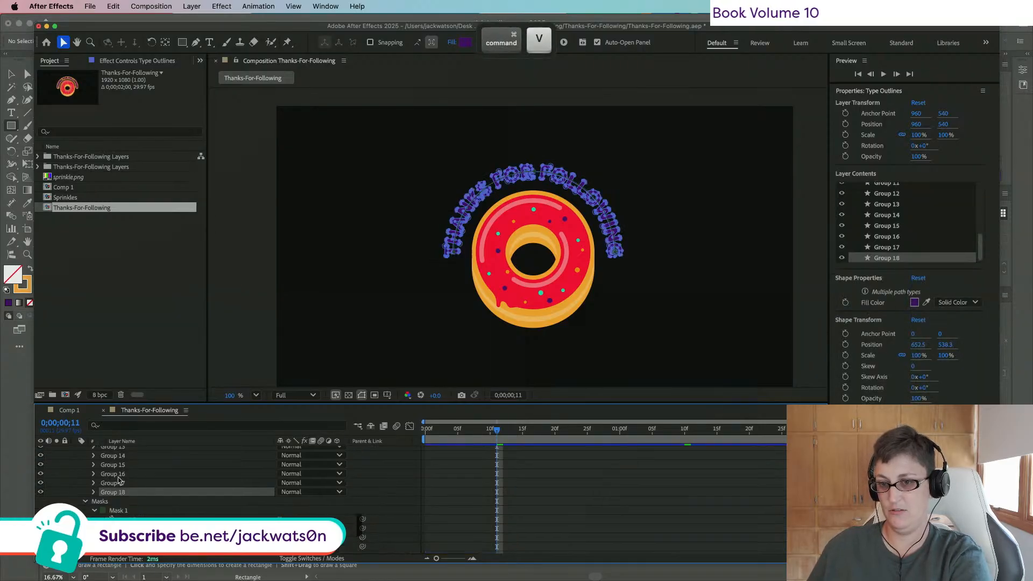
# Step: Copy Path 1 from Group 1 of Line Outlines, paste it into Type Outlines, and expand the pasted group
pyautogui.scroll(-2, 119, 478)
pyautogui.click(127, 512)
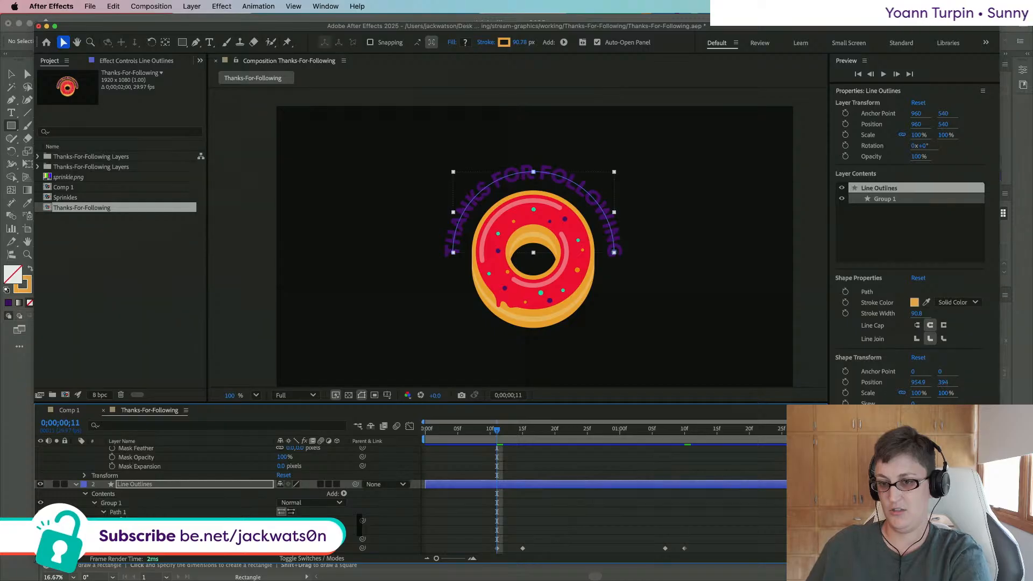
pyautogui.press('super+c')
pyautogui.scroll(2, 143, 501)
pyautogui.press('super+v')
pyautogui.click(94, 461)
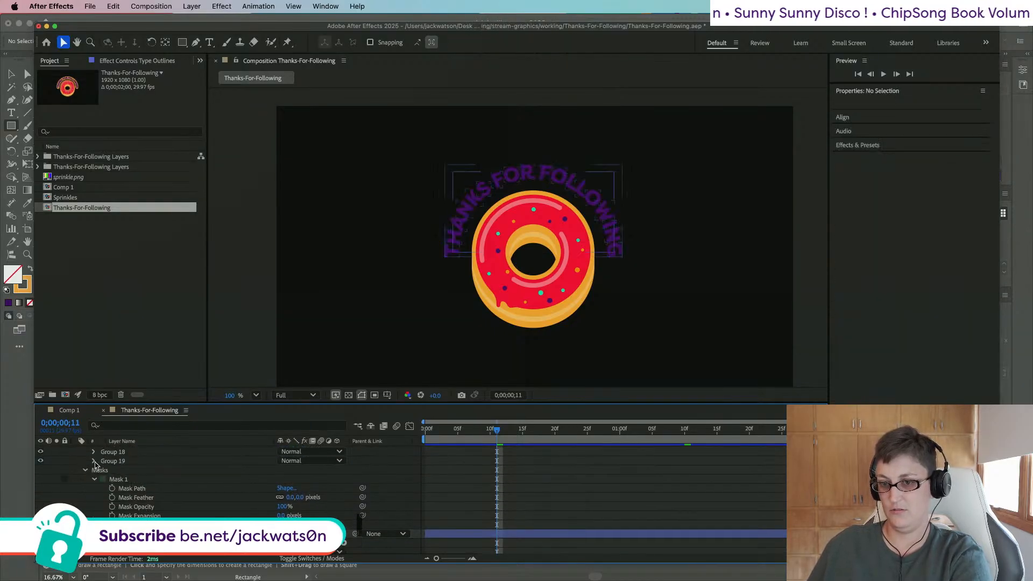
# Step: Enable keyframing on the Path of Group 19's Path 1 in the Type Outlines layer and copy that property
pyautogui.click(102, 470)
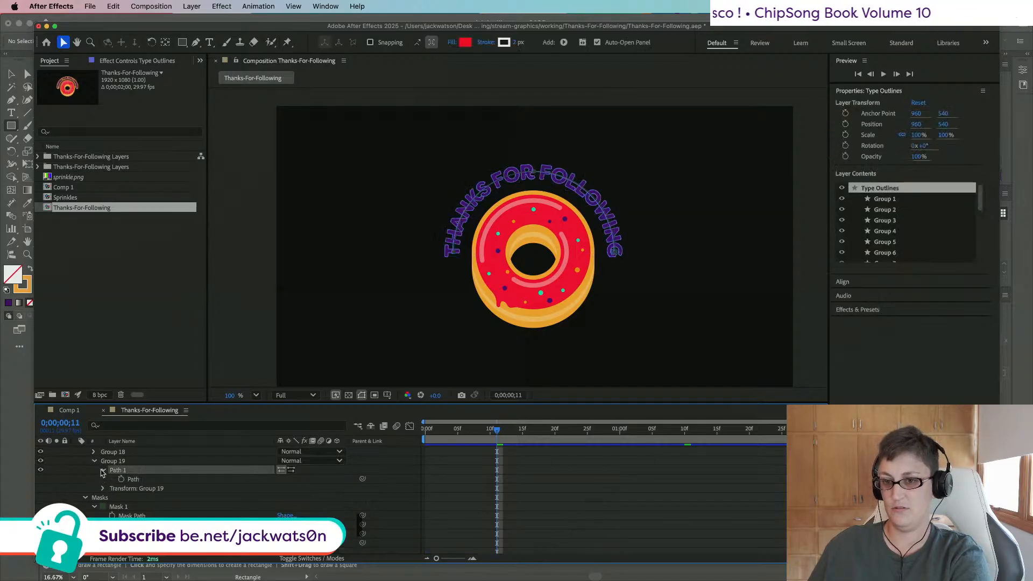
pyautogui.click(102, 470)
pyautogui.click(133, 479)
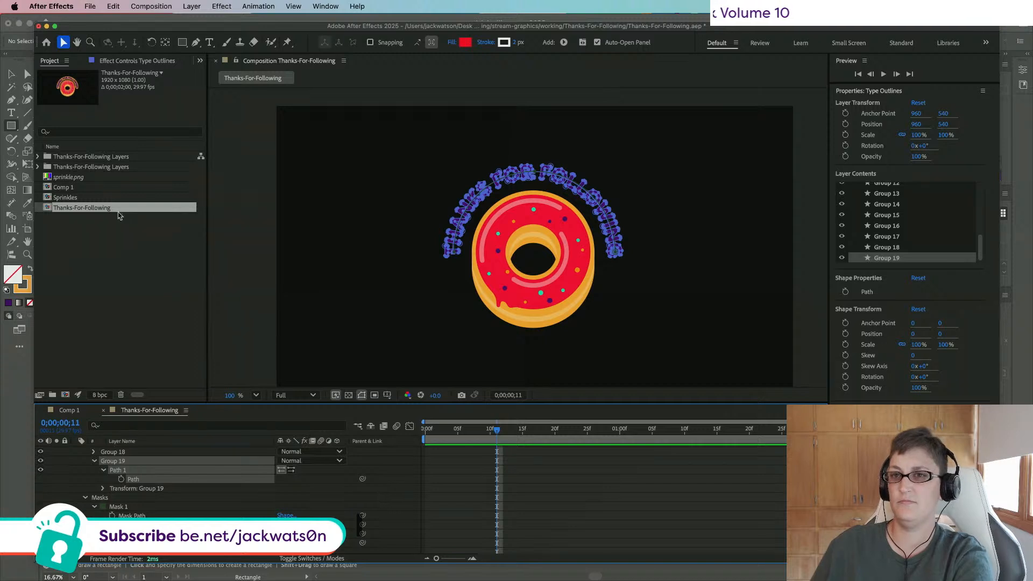
pyautogui.click(196, 43)
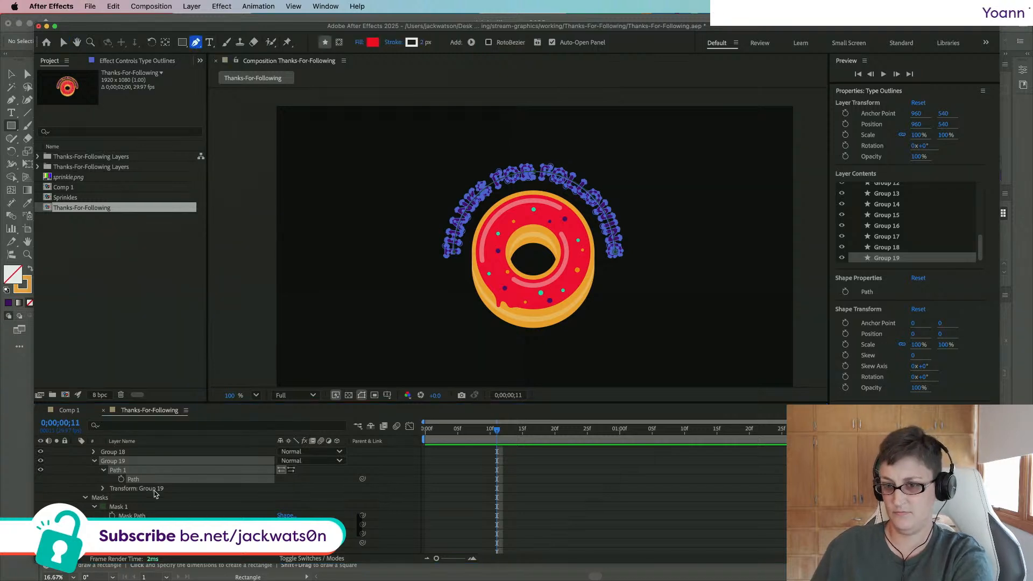
pyautogui.click(121, 479)
pyautogui.press('super+c')
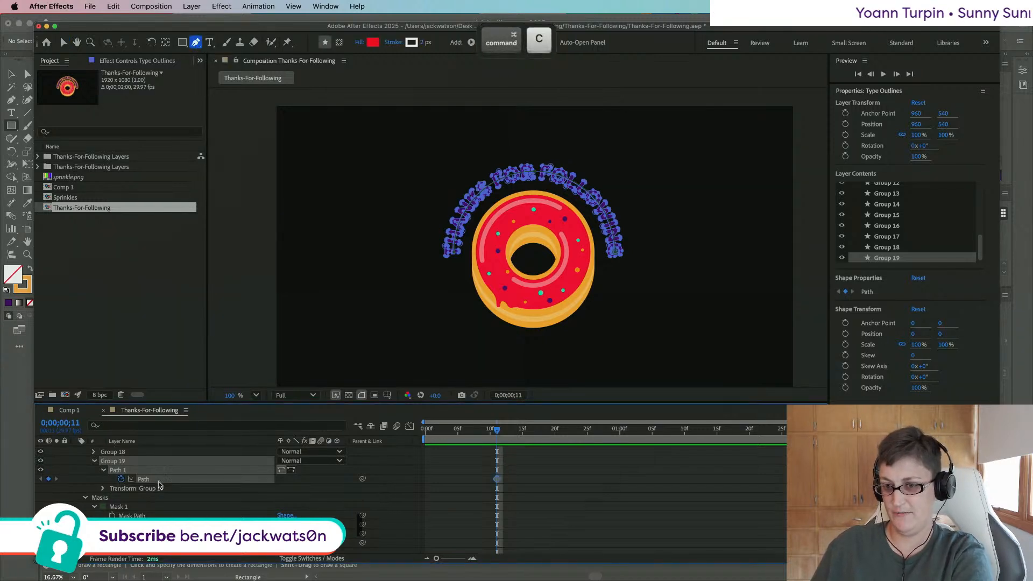
# Step: Try pasting the copied path into Mask 1's Mask Path, and undo both the paste and the mask's creation
pyautogui.click(154, 515)
pyautogui.press('super+v')
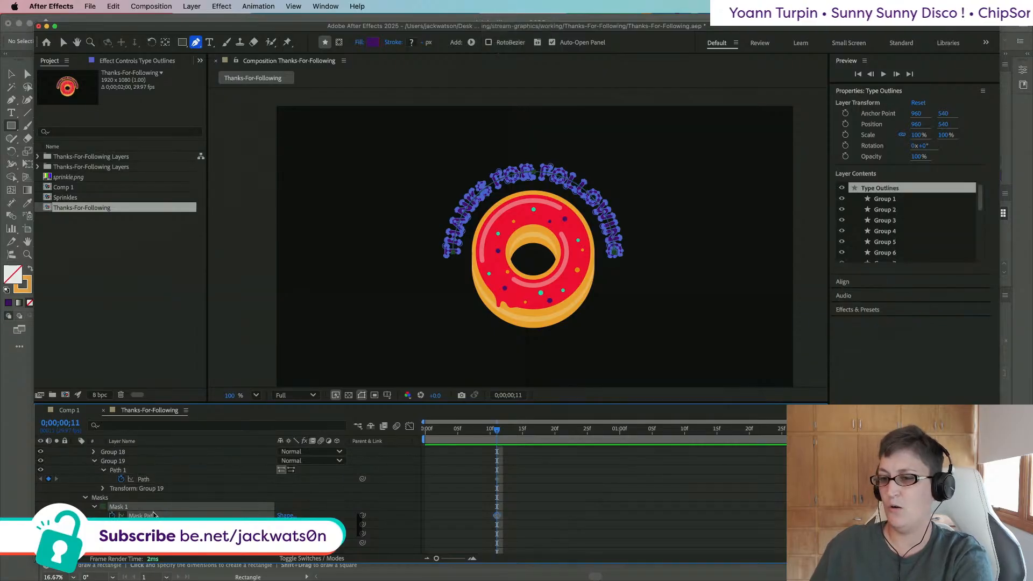
pyautogui.press('super+z')
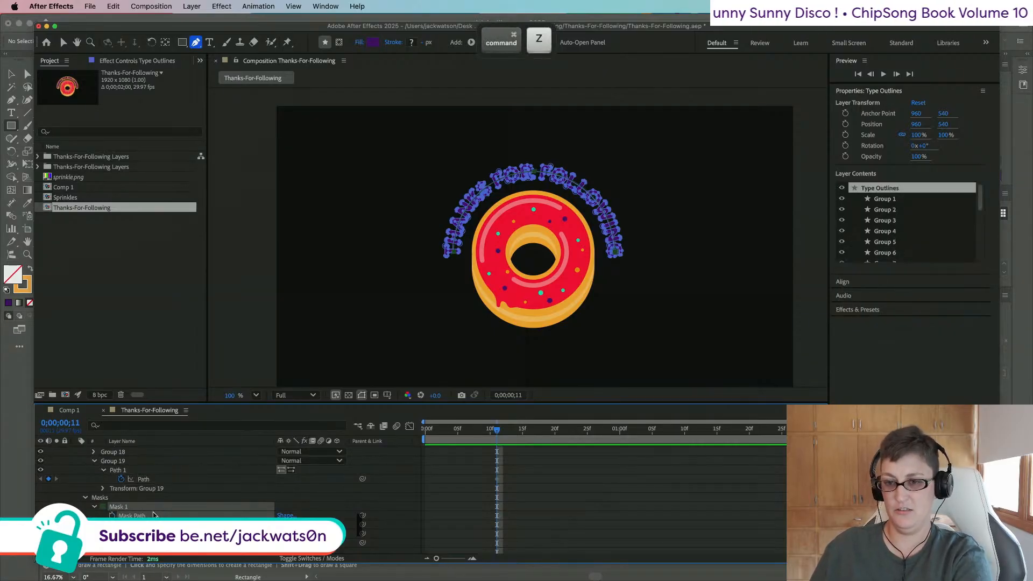
pyautogui.press('super+z')
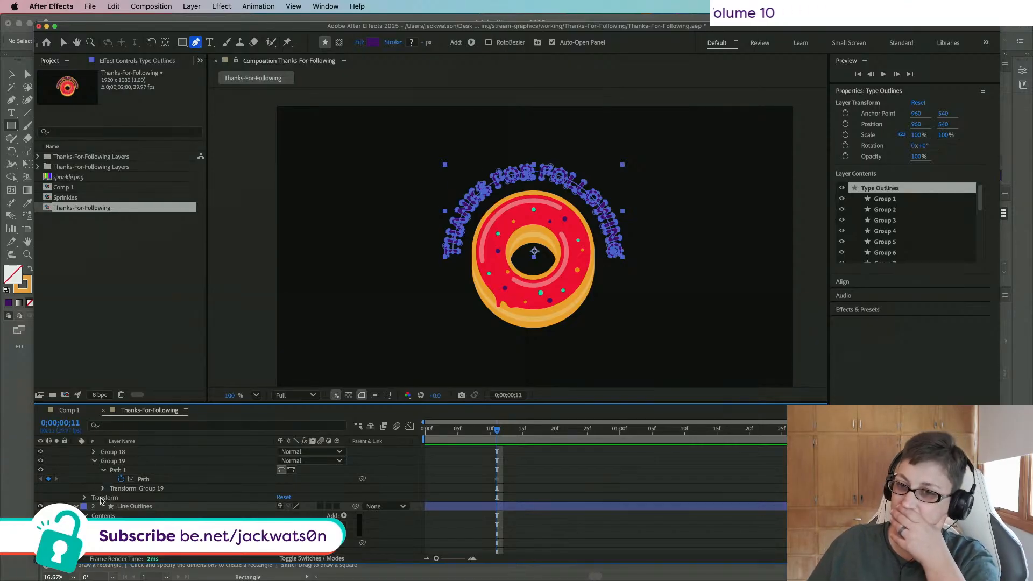
# Step: Add a new mask to the Type Outlines layer and paste the copied arc path into its Mask Path
pyautogui.click(79, 500)
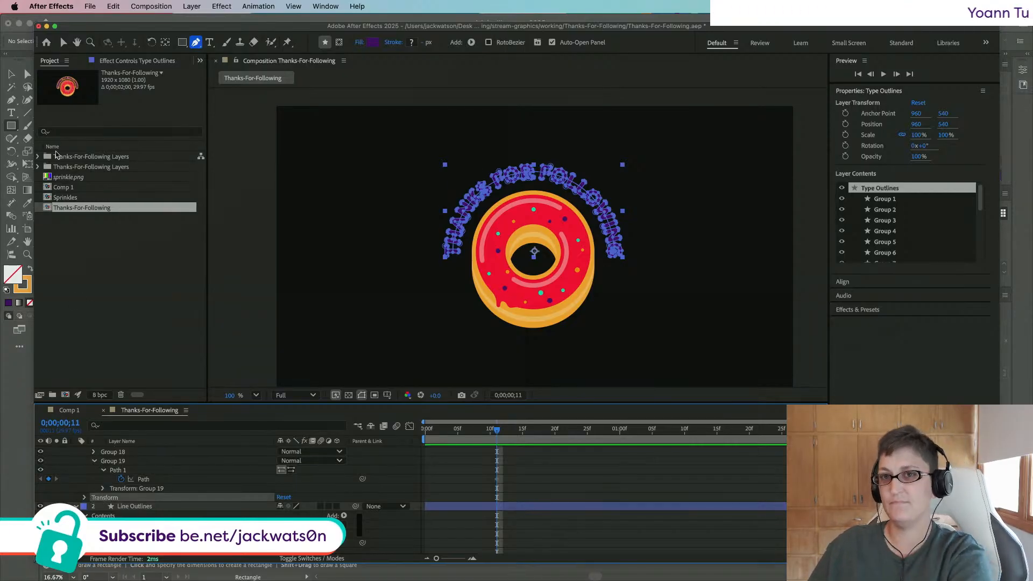
pyautogui.click(192, 6)
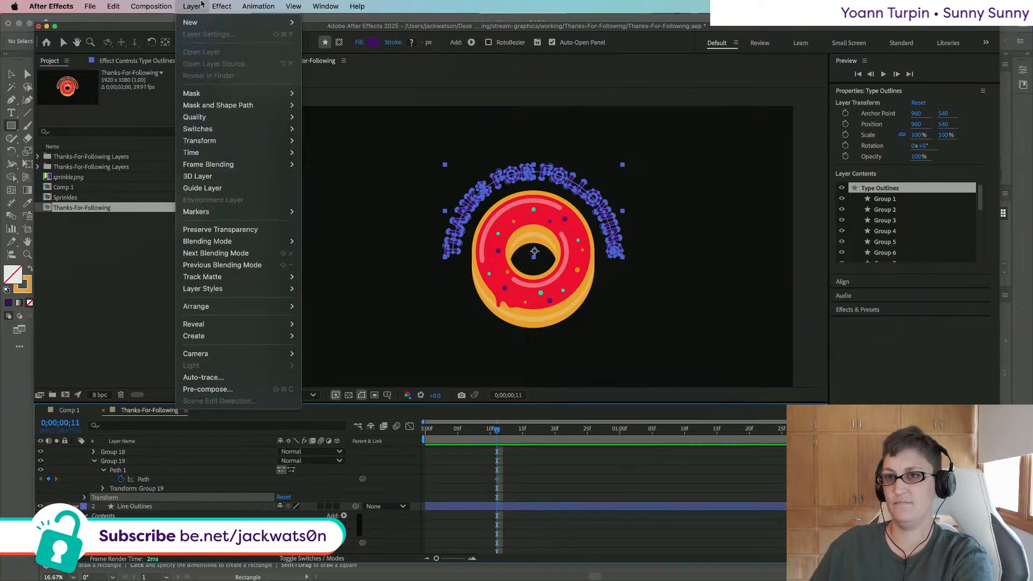
pyautogui.moveTo(232, 93)
pyautogui.click(360, 94)
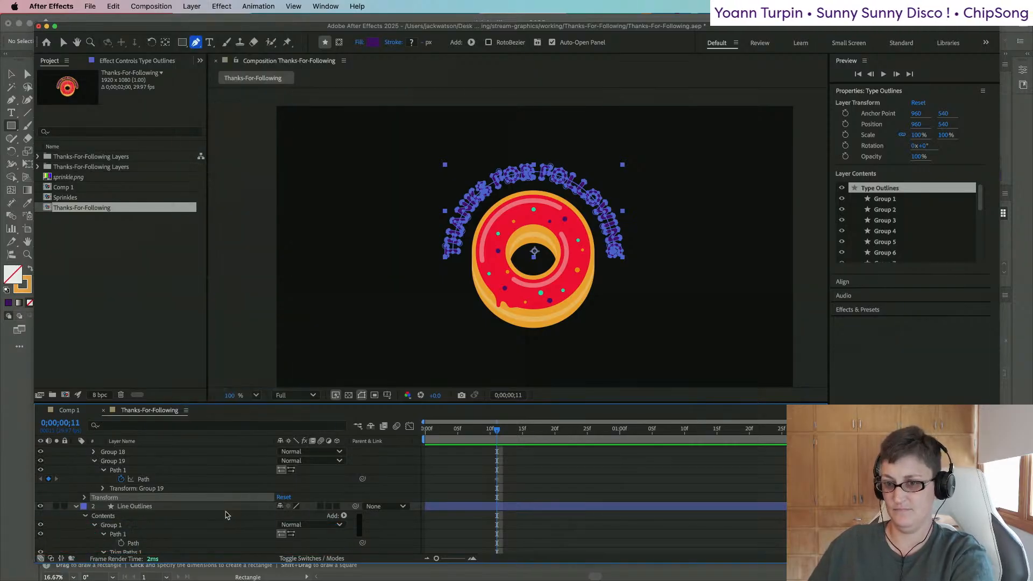
pyautogui.click(94, 506)
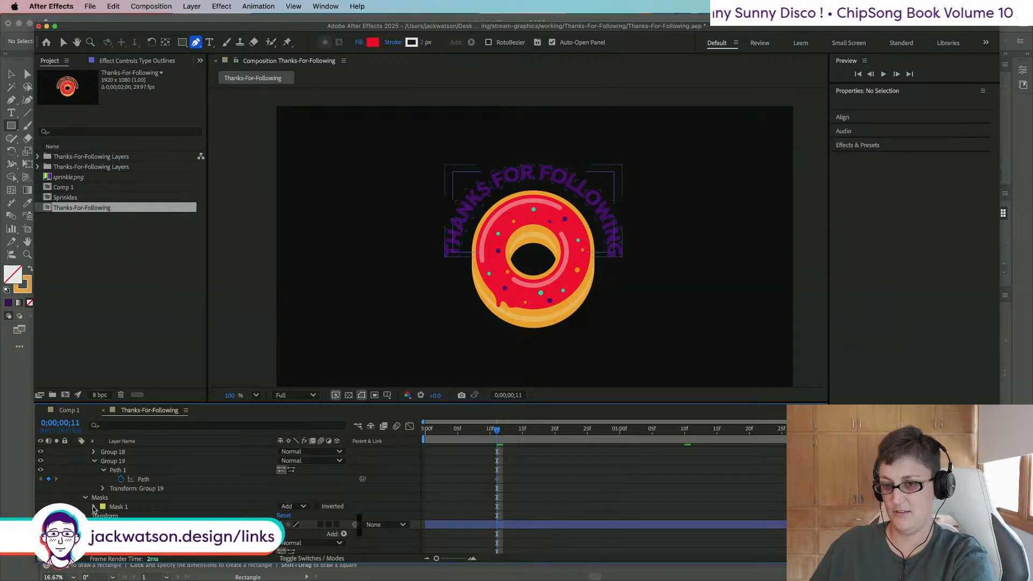
pyautogui.click(124, 516)
pyautogui.press('super+v')
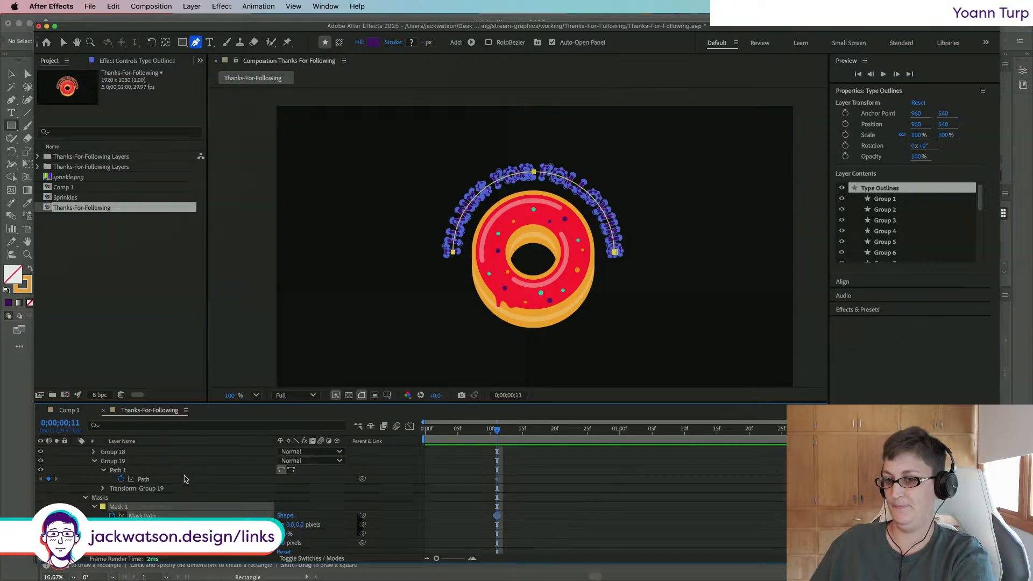
# Step: Delete Group 19 with its source path from the Type Outlines contents
pyautogui.click(186, 479)
pyautogui.press('Delete')
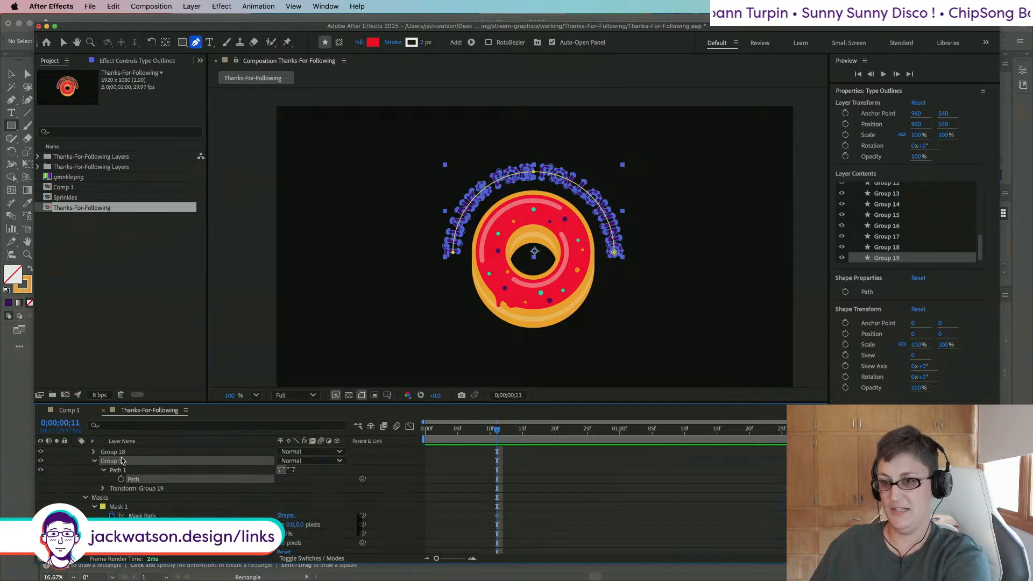
pyautogui.press('Delete')
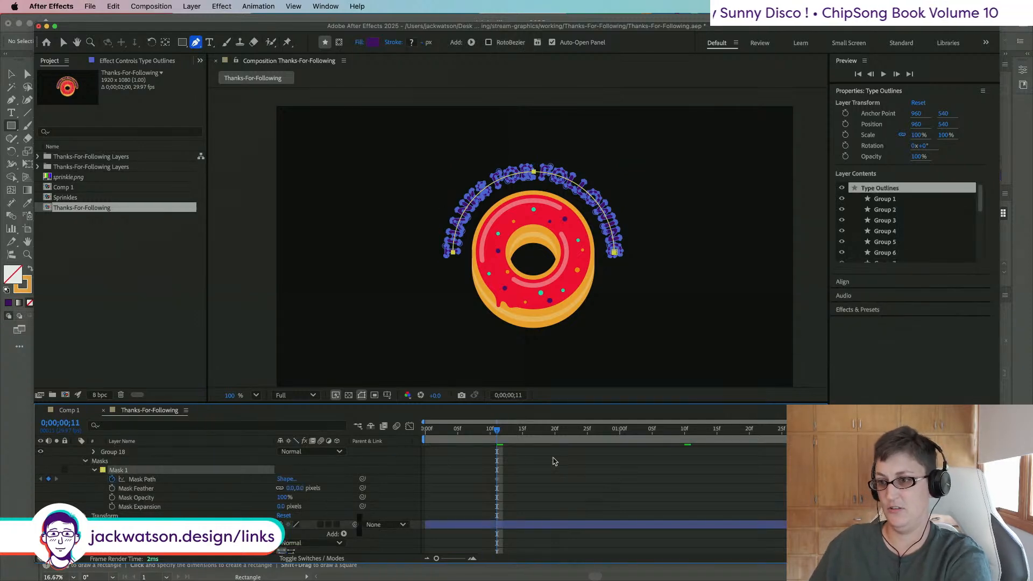
# Step: Move the current time to frame 10 and remove the Mask Path keyframe from Mask 1
pyautogui.moveTo(497, 429)
pyautogui.mouseDown()
pyautogui.moveTo(426, 431)
pyautogui.moveTo(489, 439)
pyautogui.mouseUp()
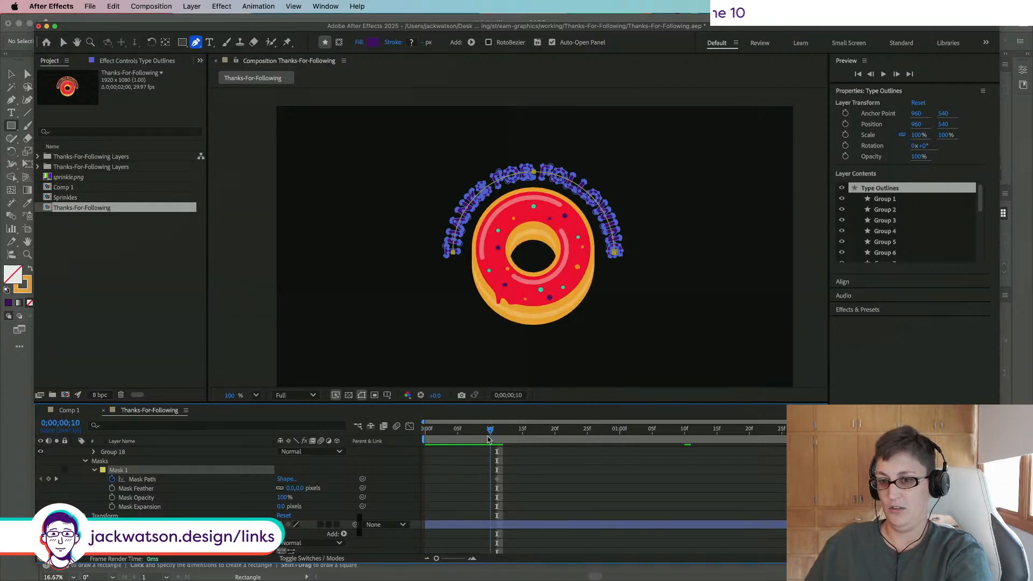
pyautogui.click(489, 480)
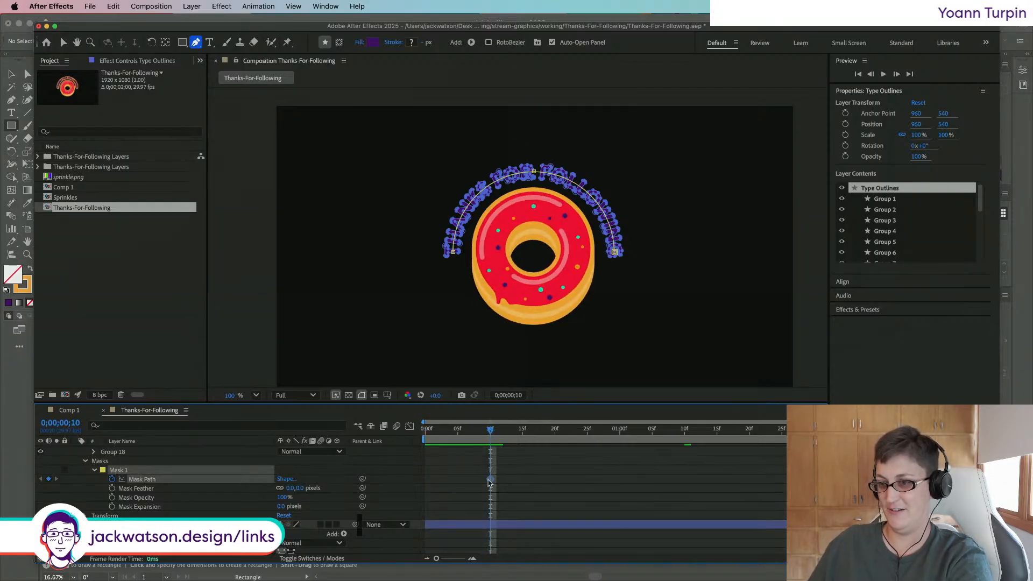
pyautogui.press('Delete')
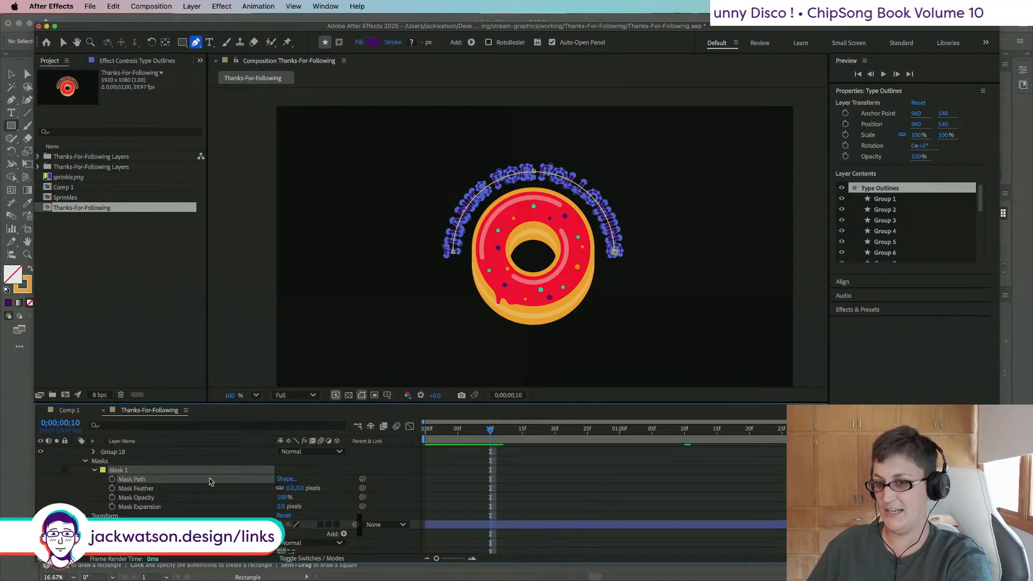
# Step: Try a Mask Expansion of 211 pixels on Mask 1 and undo the change
pyautogui.moveTo(282, 506); pyautogui.dragTo(395, 510)
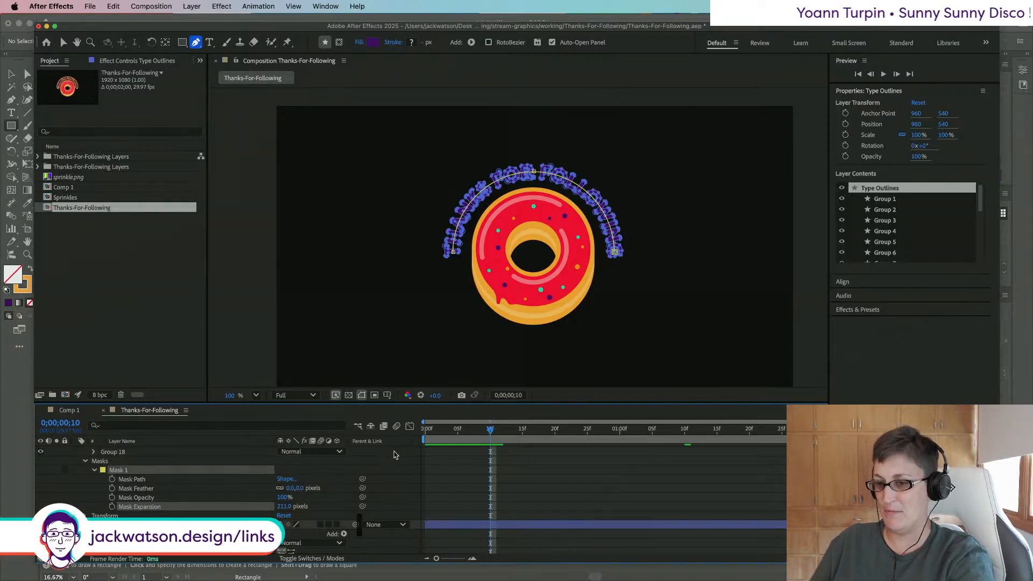
pyautogui.press('super+z')
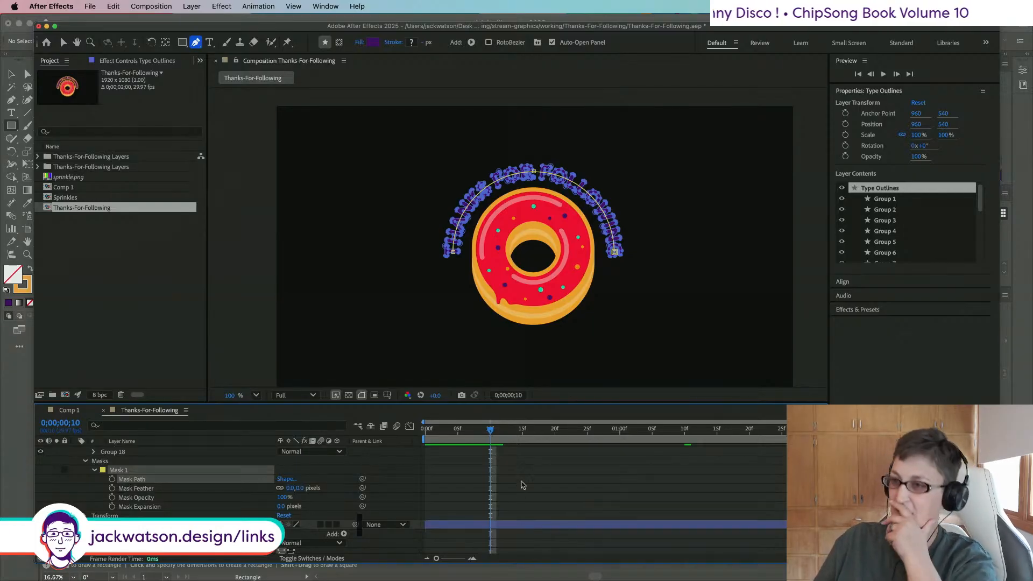
pyautogui.click(665, 279)
pyautogui.press('super+z')
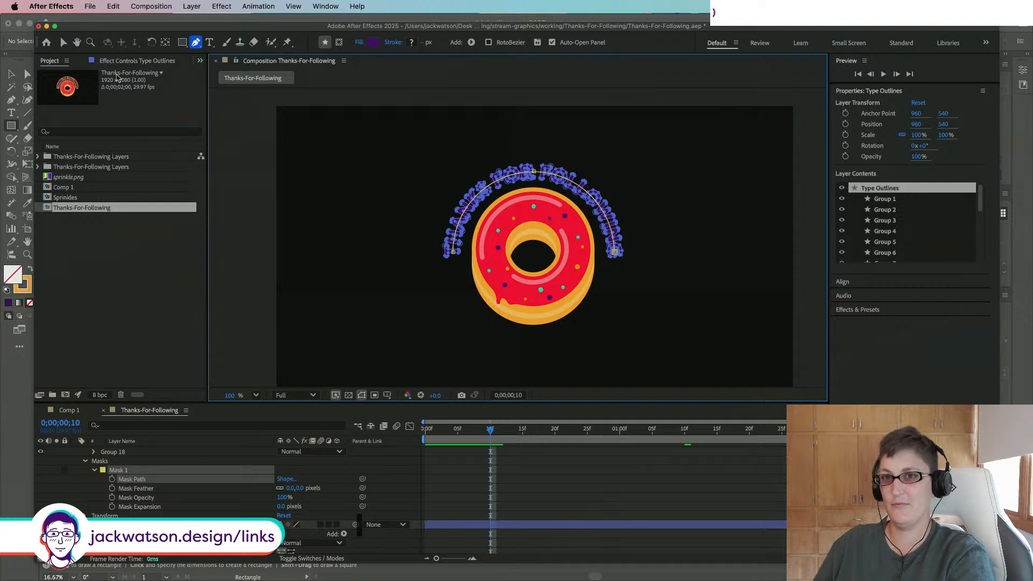
# Step: Try to apply a white (FFFFFF) stroke color with Mask 1's path selected
pyautogui.press('v')
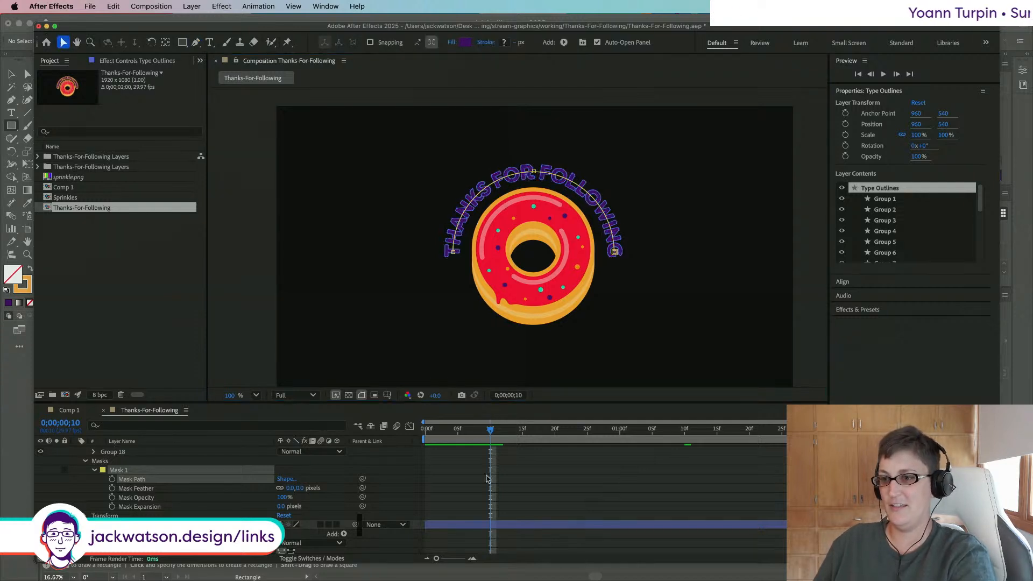
pyautogui.click(157, 488)
pyautogui.click(160, 479)
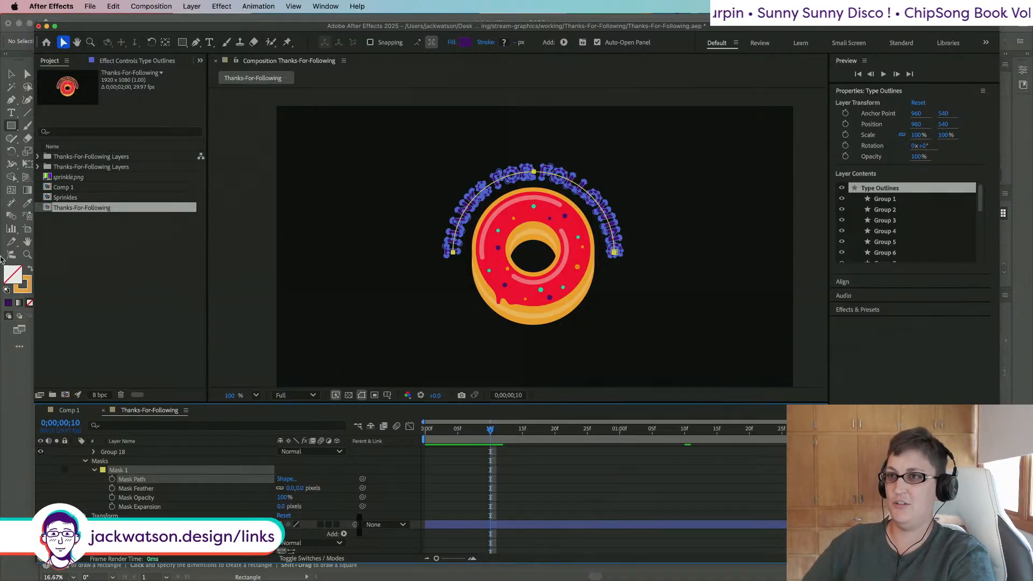
pyautogui.click(503, 43)
pyautogui.moveTo(513, 254); pyautogui.dragTo(272, 199)
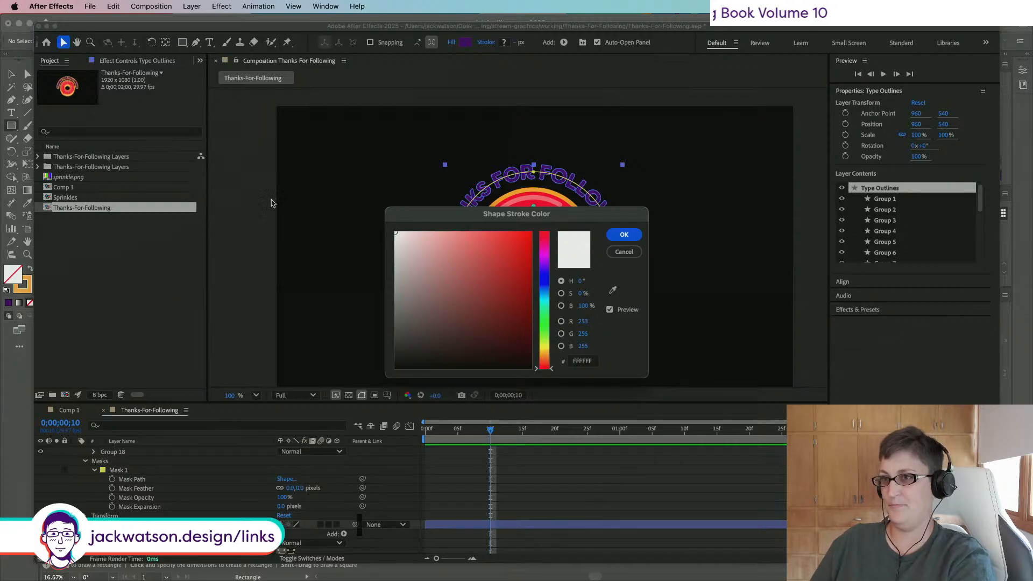
pyautogui.click(625, 235)
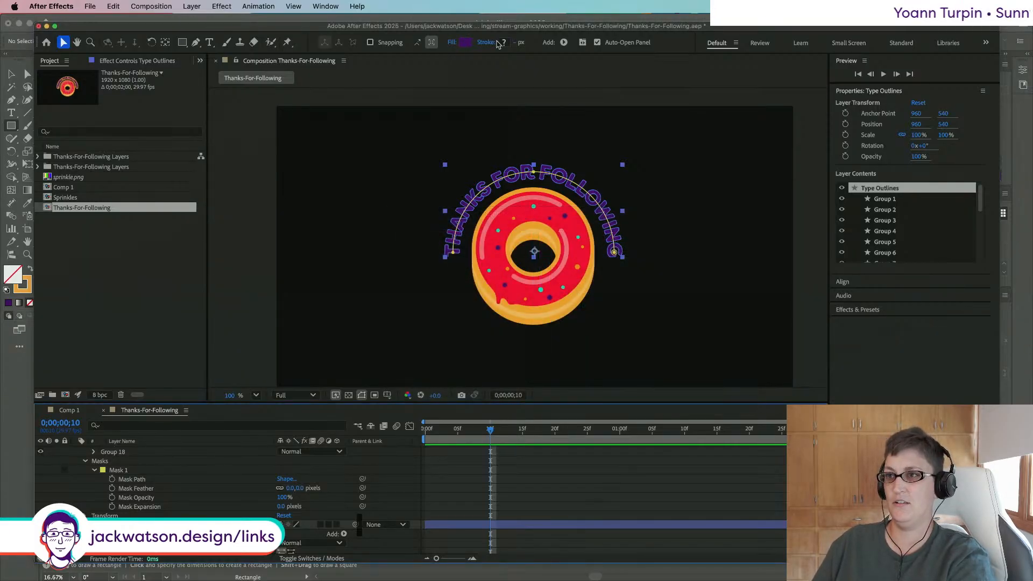
# Step: Try to set the stroke width of Type Outlines to 14 px, and clear the selection
pyautogui.click(515, 43)
pyautogui.press('Tab')
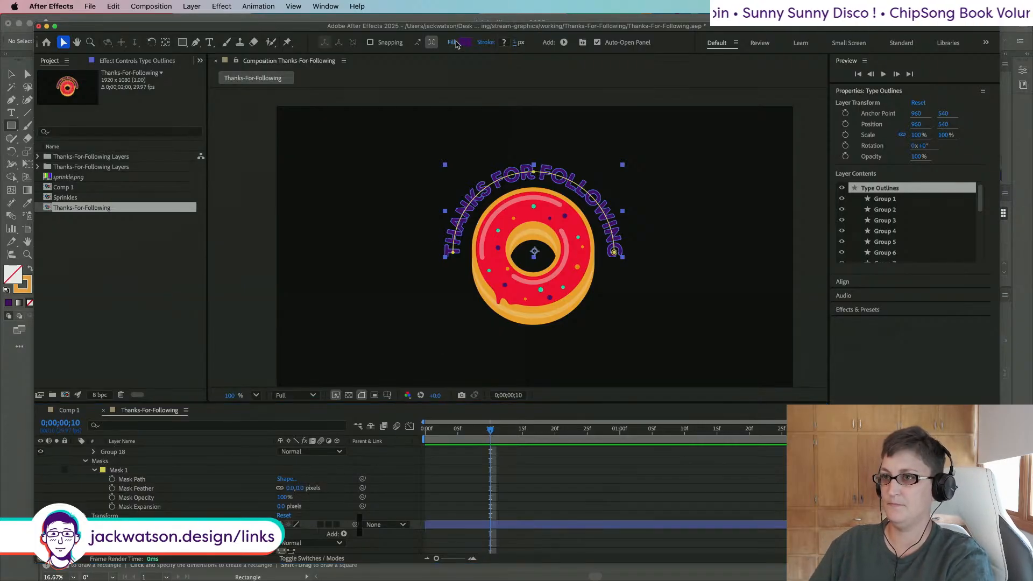
pyautogui.click(451, 43)
pyautogui.press('Escape')
pyautogui.click(518, 43)
pyautogui.write('14')
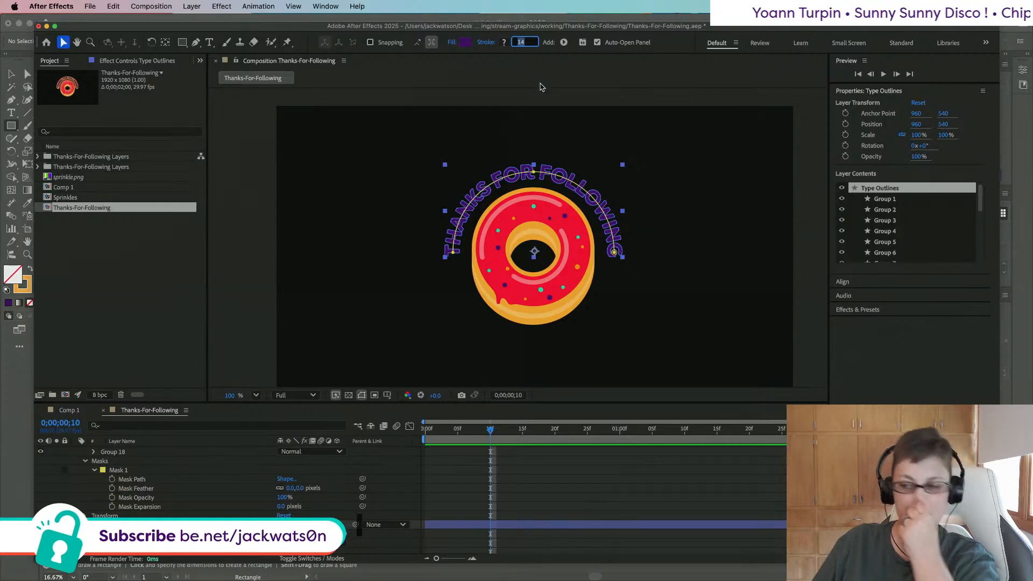
pyautogui.click(532, 457)
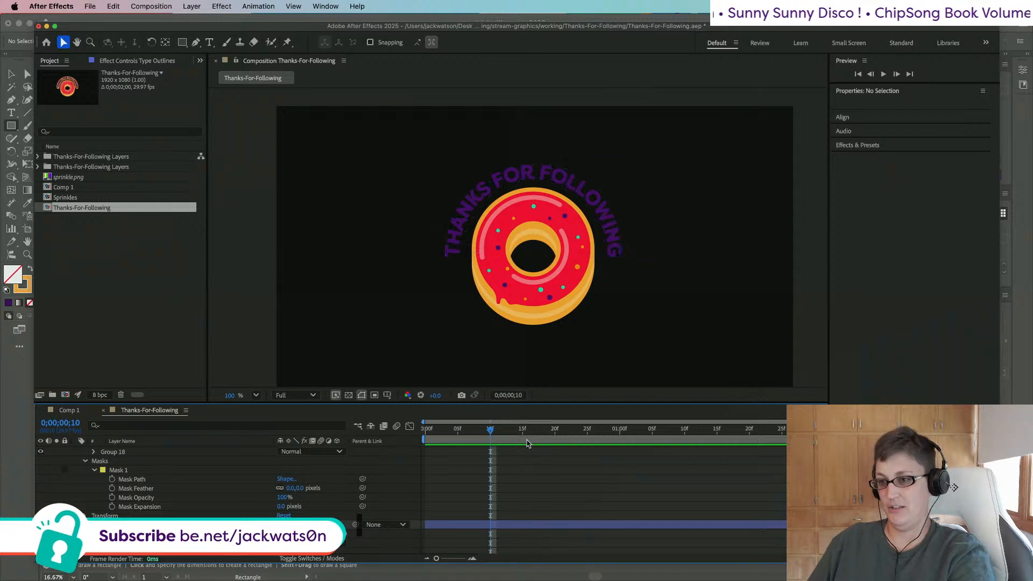
# Step: Move the current time to frame 11 and copy the End property of Trim Paths 1 in the Line Outlines layer
pyautogui.click(118, 472)
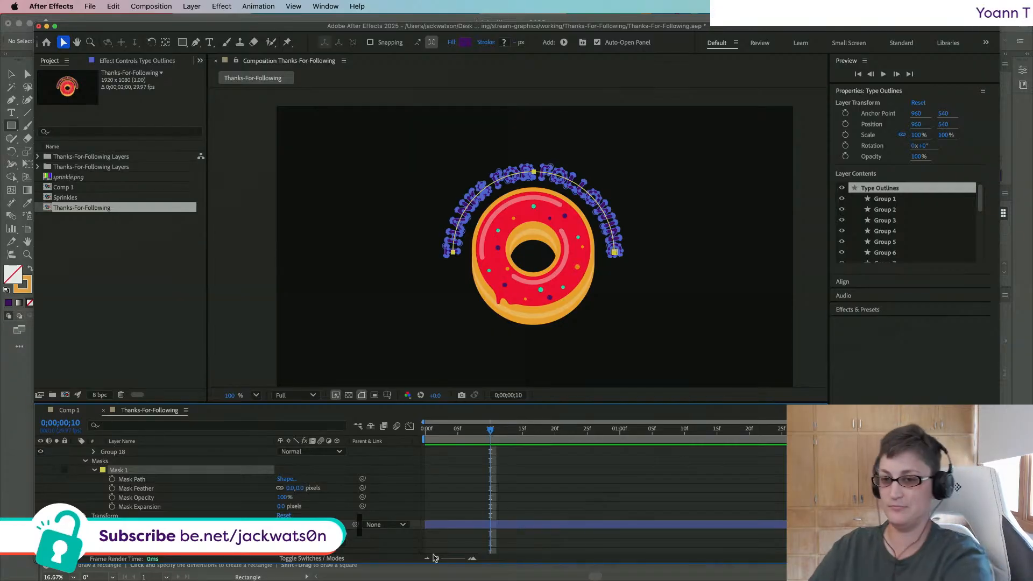
pyautogui.scroll(-5, 105, 503)
pyautogui.click(140, 458)
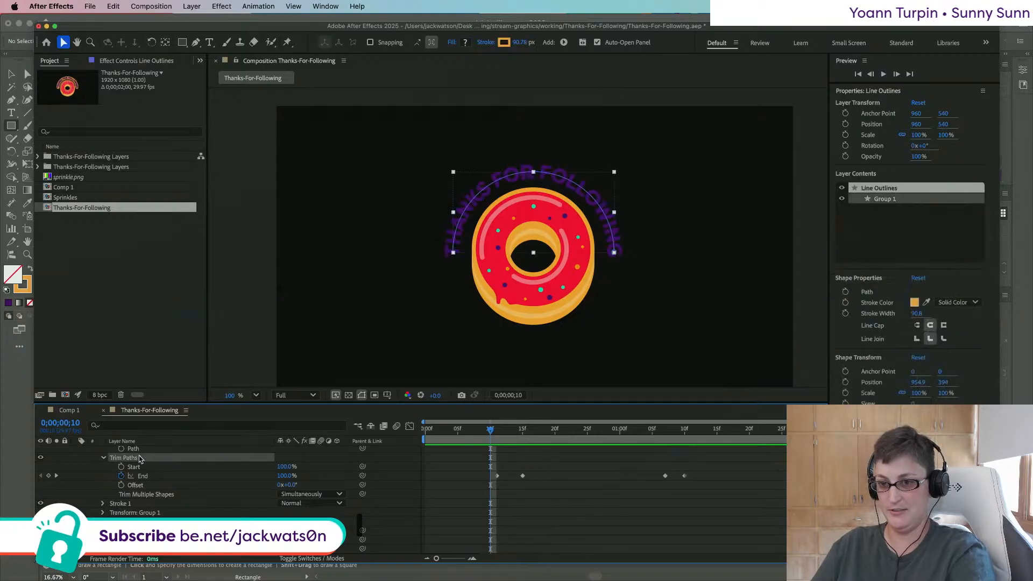
pyautogui.press('super+c')
pyautogui.scroll(2, 151, 468)
pyautogui.click(495, 433)
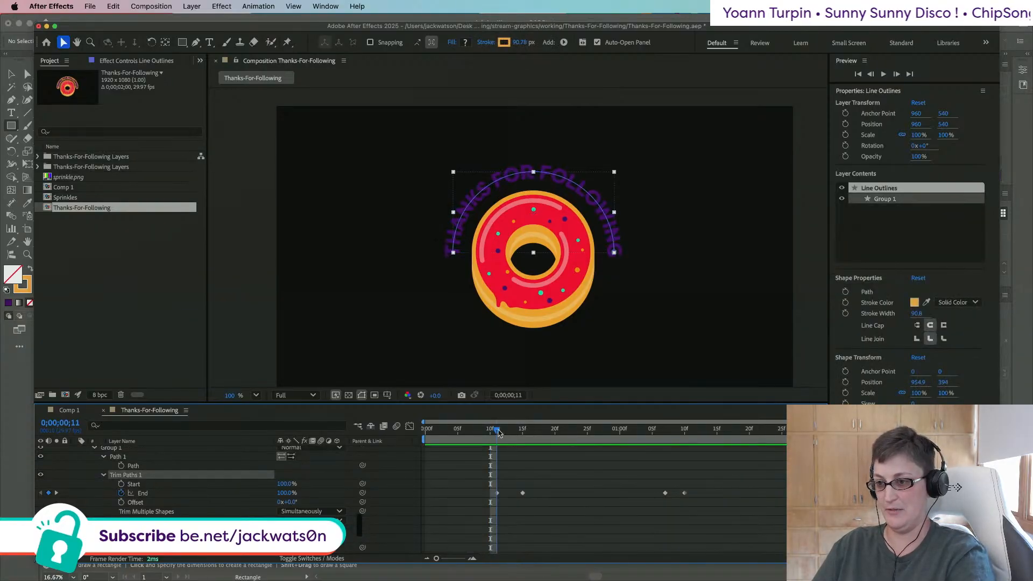
pyautogui.click(167, 493)
pyautogui.press('super+c')
pyautogui.scroll(6, 174, 480)
pyautogui.scroll(2, 174, 479)
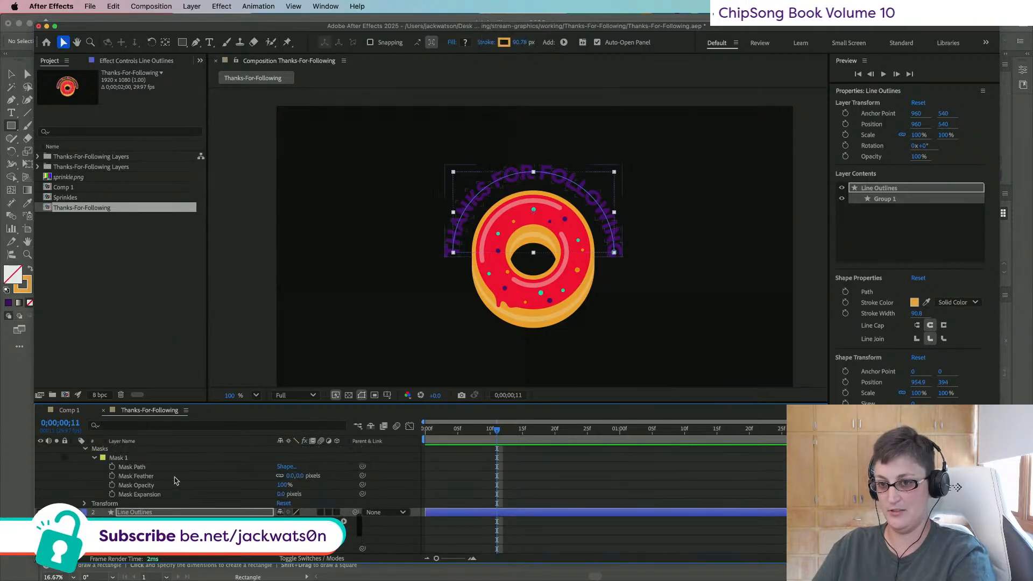
pyautogui.click(151, 461)
pyautogui.rightClick(150, 461)
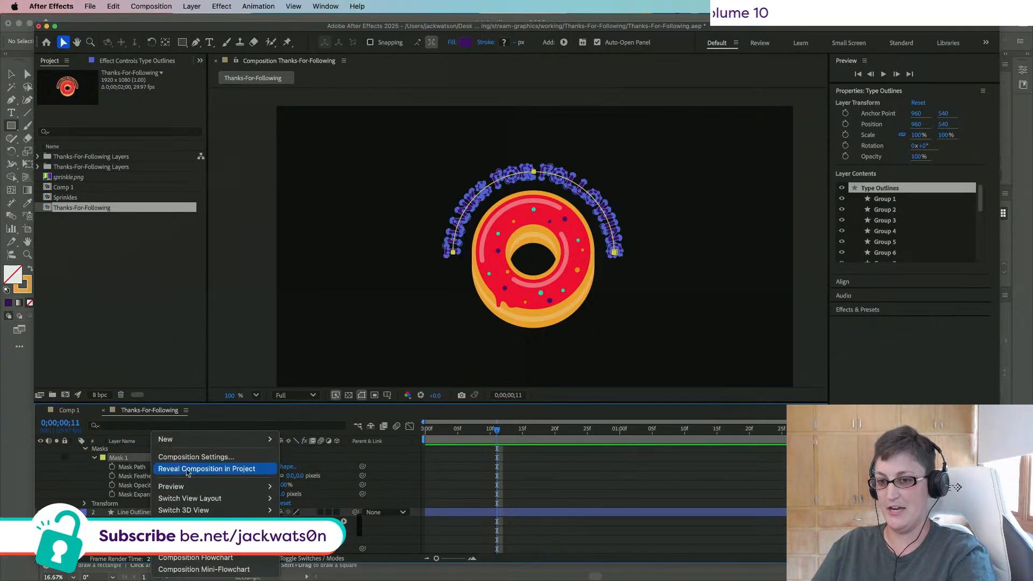
pyautogui.click(134, 455)
# Step: Add a Trim Paths operator to the contents of the Type Outlines layer
pyautogui.scroll(4, 259, 464)
pyautogui.scroll(5, 259, 465)
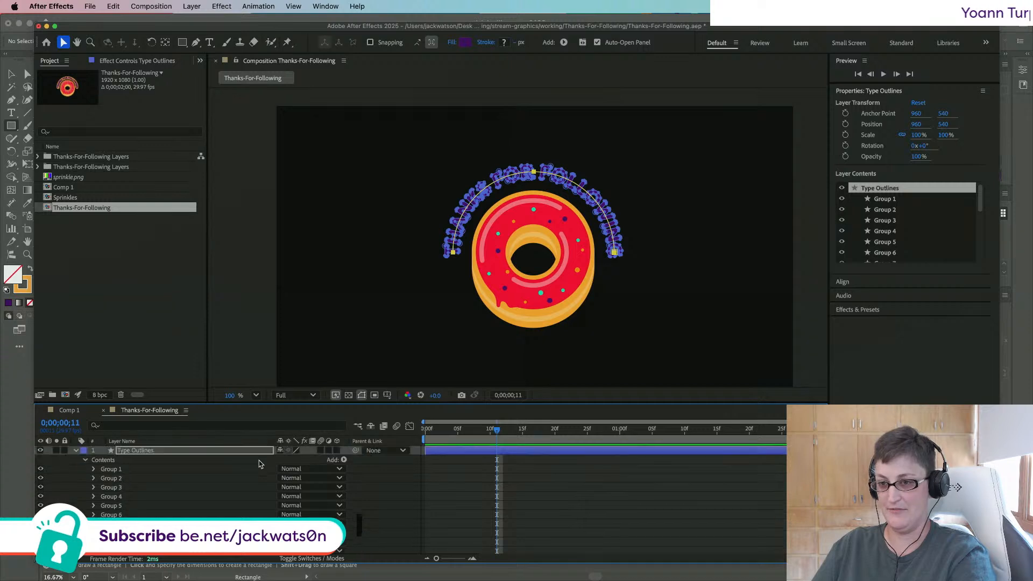
pyautogui.click(345, 460)
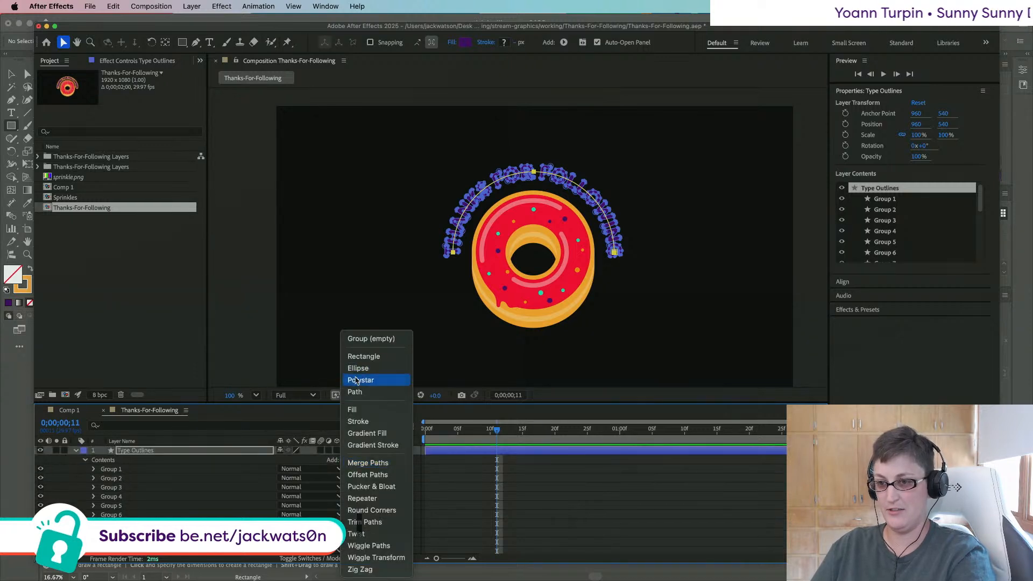
pyautogui.click(366, 523)
pyautogui.scroll(-5, 243, 486)
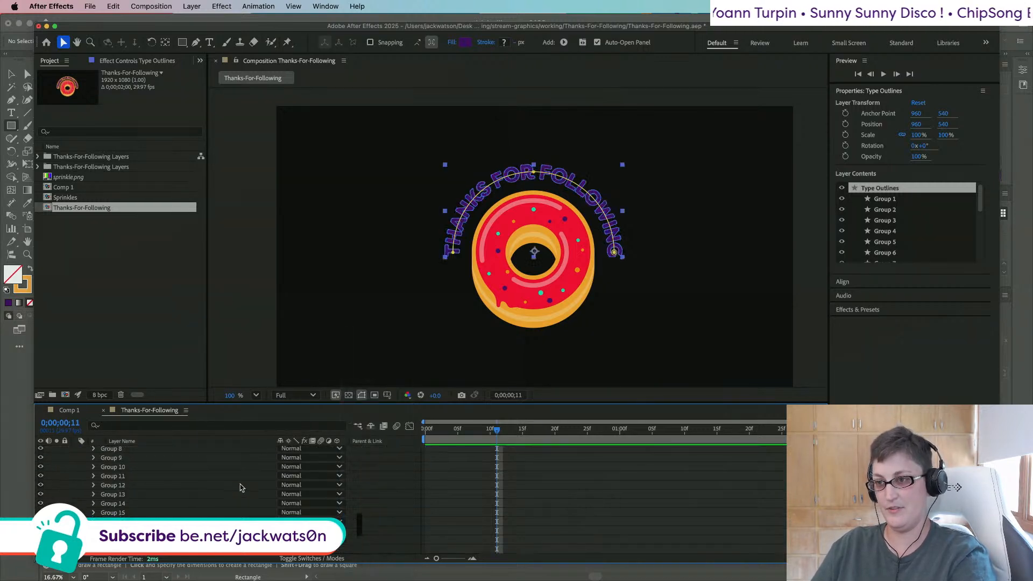
# Step: Undo the addition of the Trim Paths operator to the Type Outlines layer
pyautogui.scroll(-3, 240, 486)
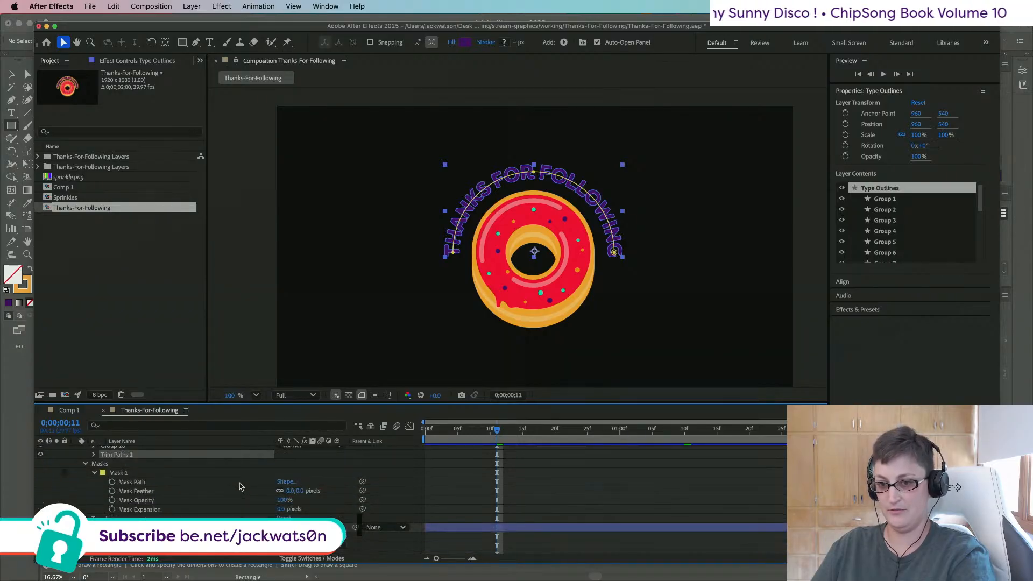
pyautogui.scroll(4, 240, 486)
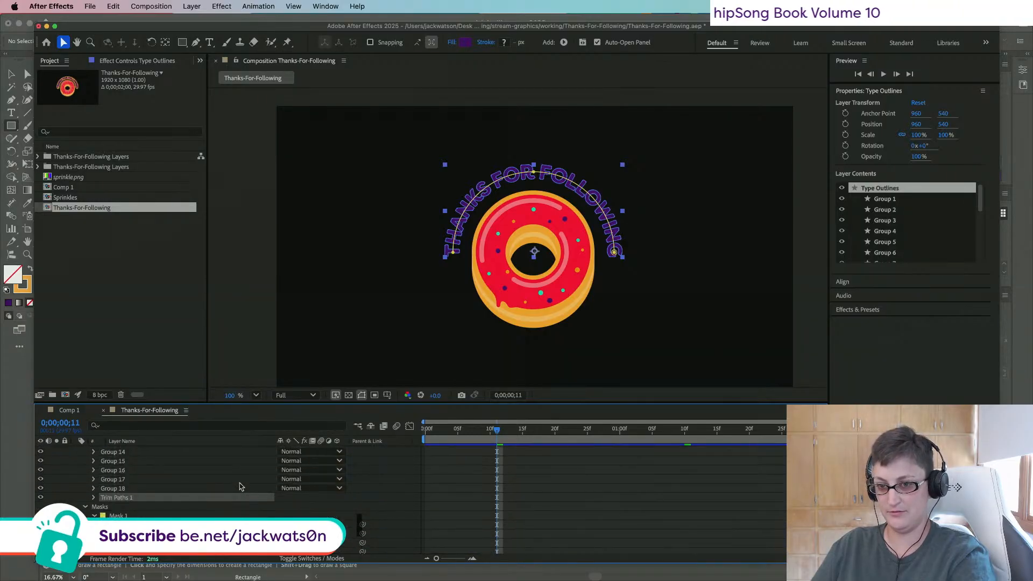
pyautogui.scroll(-1, 240, 486)
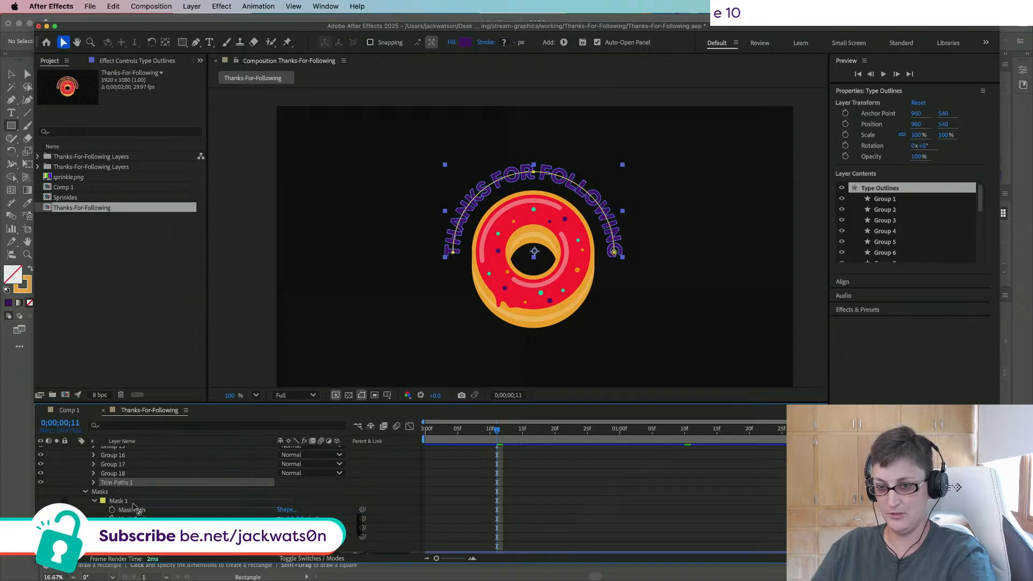
pyautogui.press('super+z')
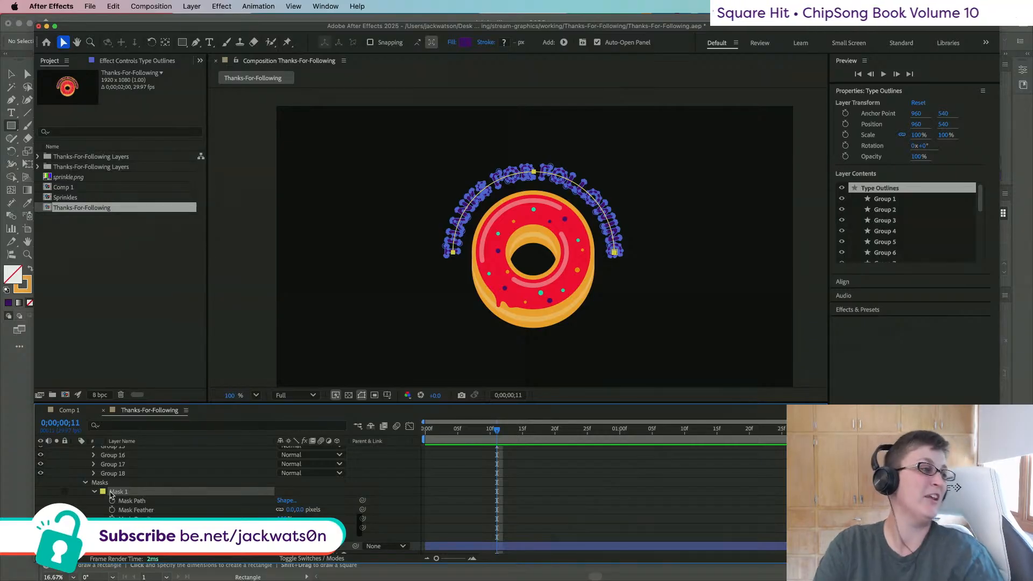
# Step: Delete the masks, including Mask 1, from the Type Outlines layer
pyautogui.rightClick(129, 495)
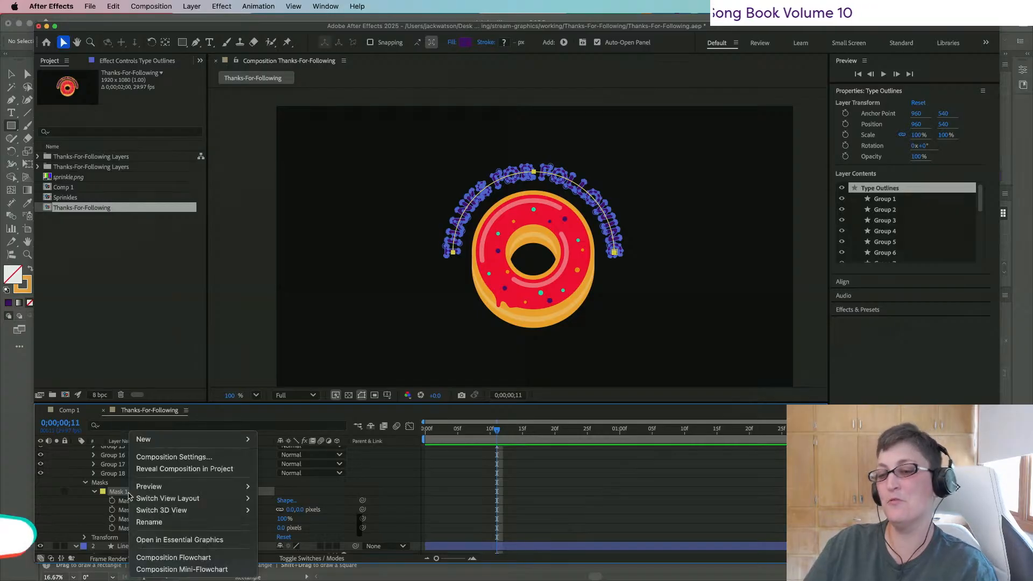
pyautogui.click(122, 492)
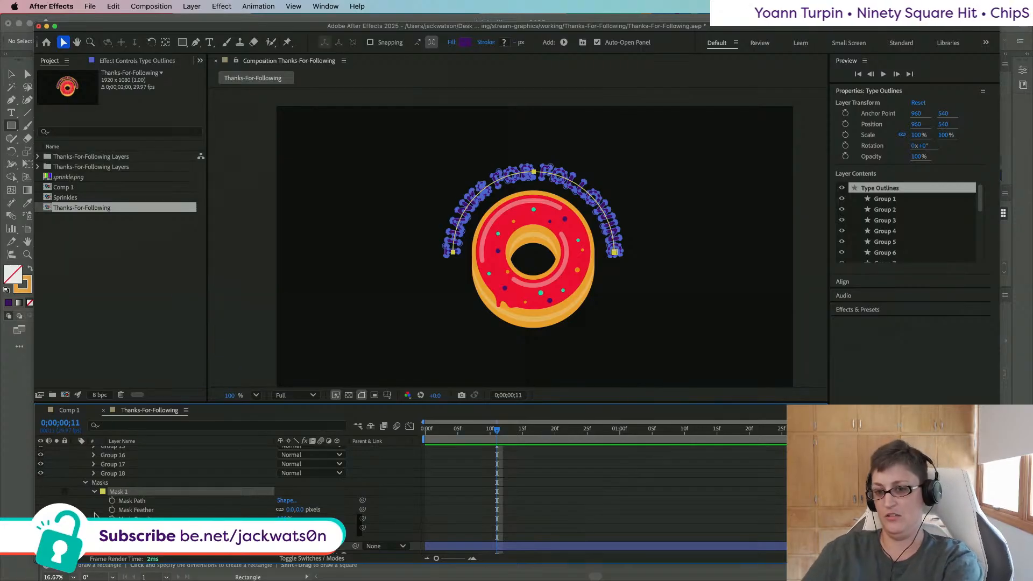
pyautogui.scroll(2, 128, 501)
pyautogui.press('BackSpace')
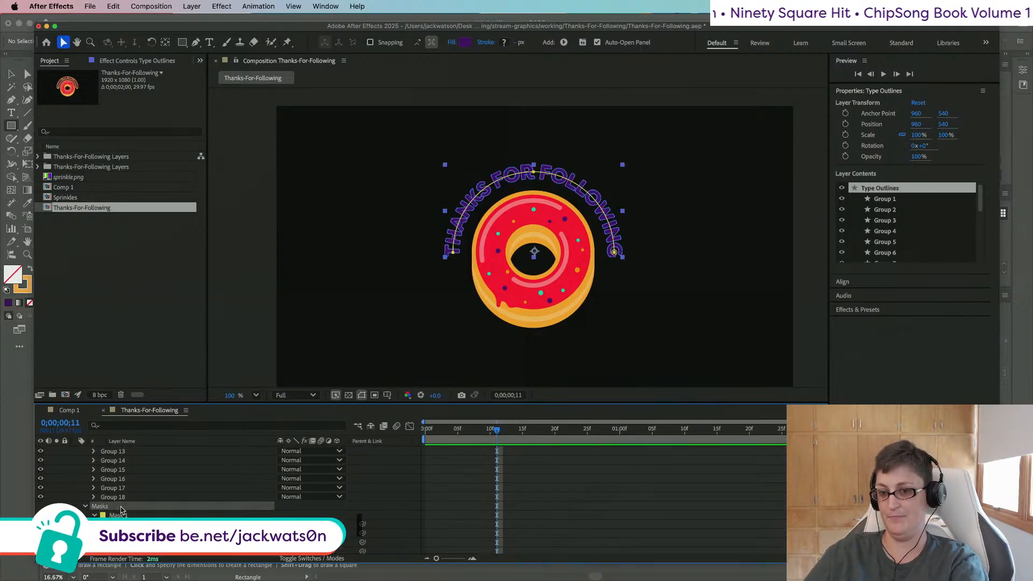
pyautogui.scroll(8, 123, 510)
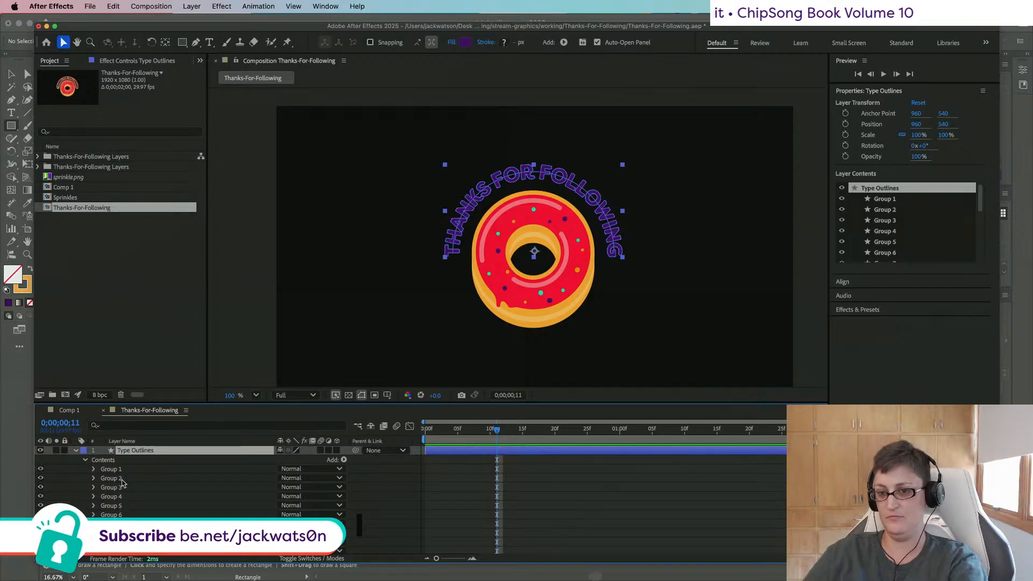
# Step: Collapse the Type Outlines and Line Outlines layers, try pasting the copied content into Type Outlines, and undo the paste
pyautogui.click(75, 451)
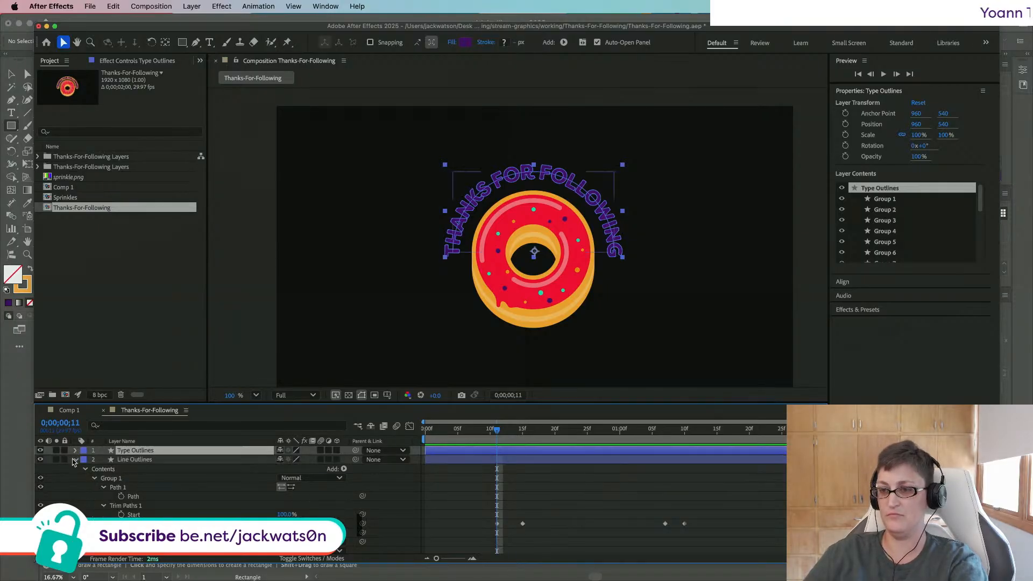
pyautogui.click(74, 460)
pyautogui.click(138, 460)
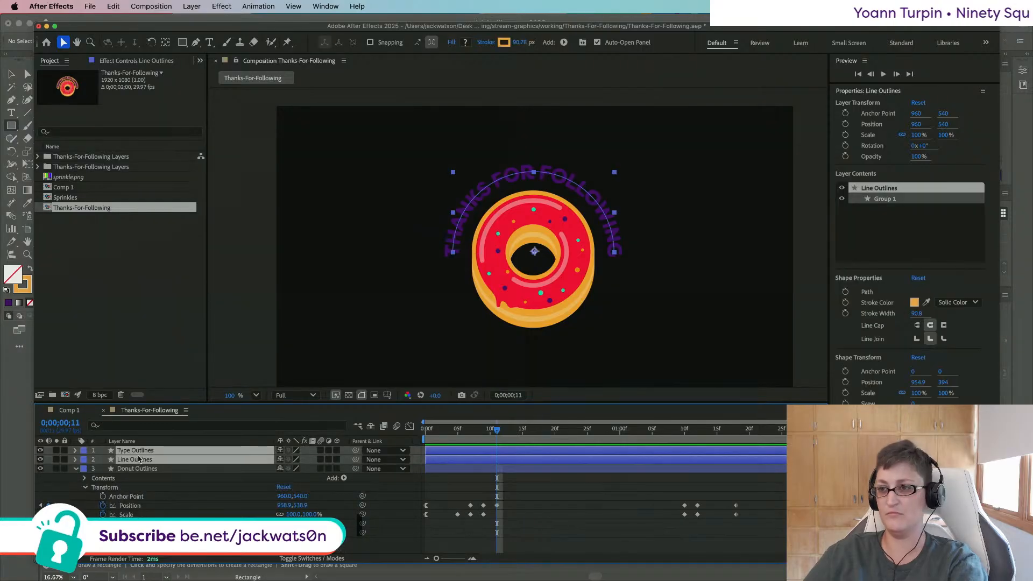
pyautogui.click(133, 469)
pyautogui.click(129, 460)
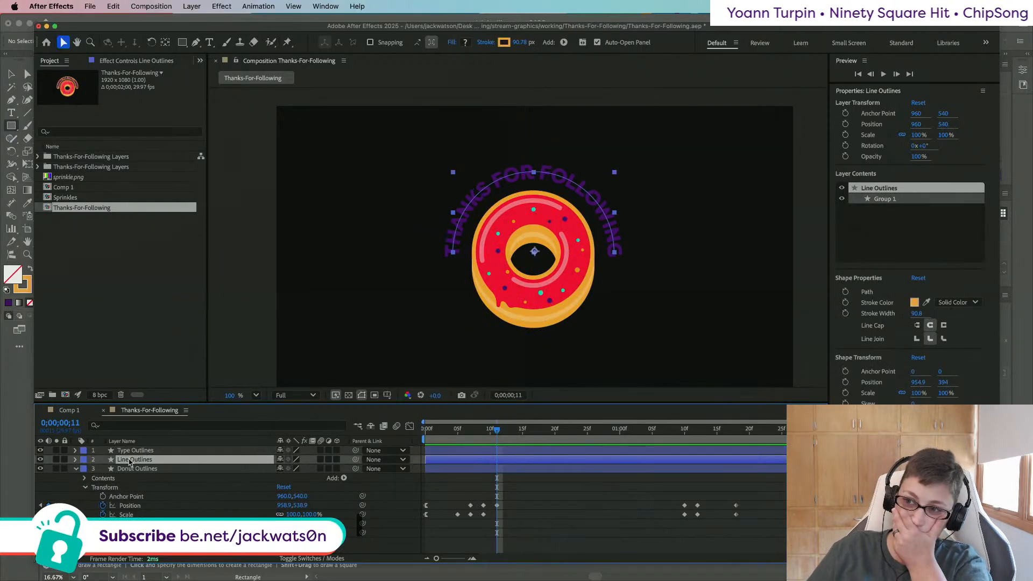
pyautogui.click(129, 452)
pyautogui.press('super+v')
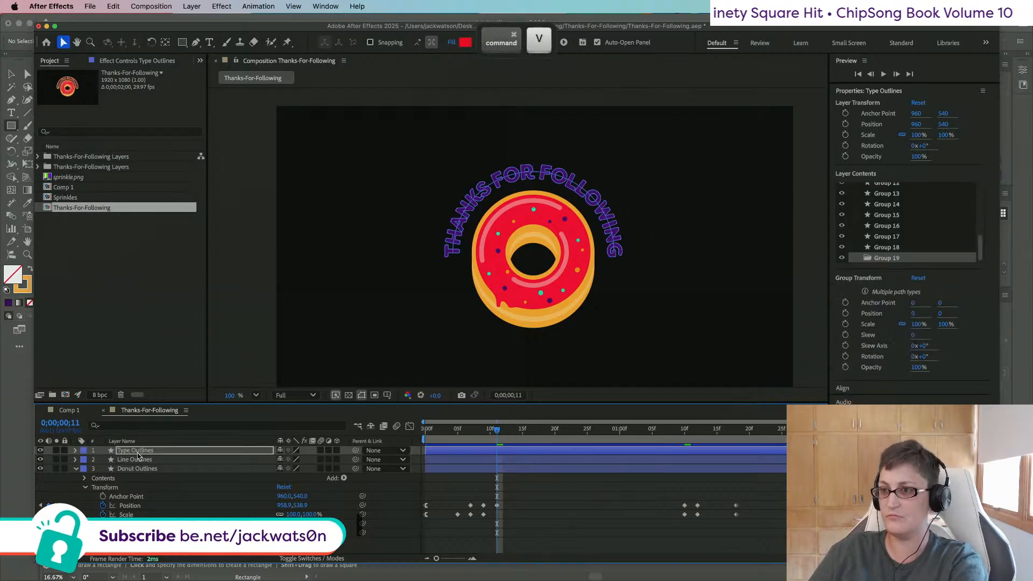
pyautogui.press('super+z')
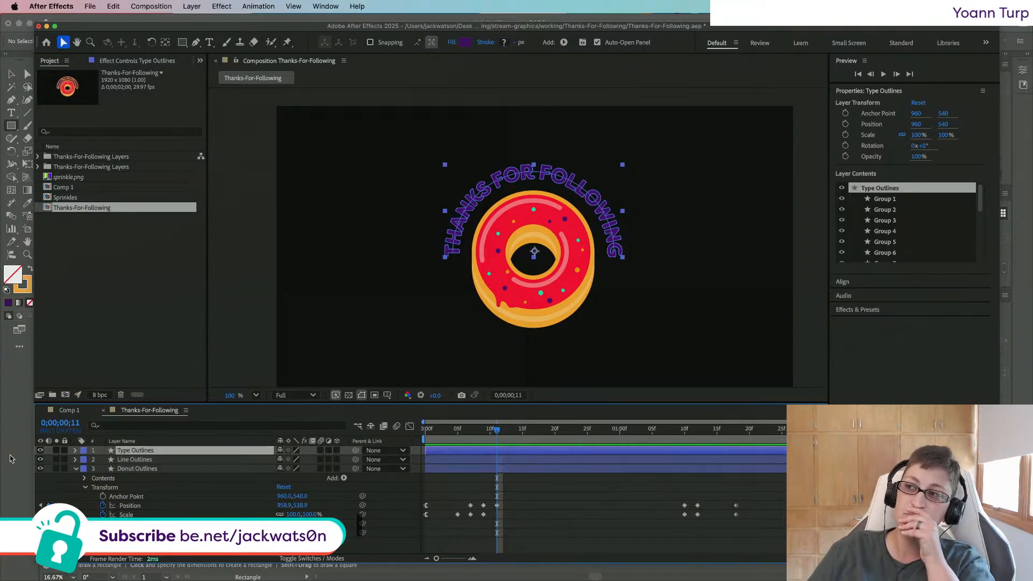
# Step: Expand the Type Outlines layer and restore its Mask 1 by undoing the mask deletion
pyautogui.click(126, 461)
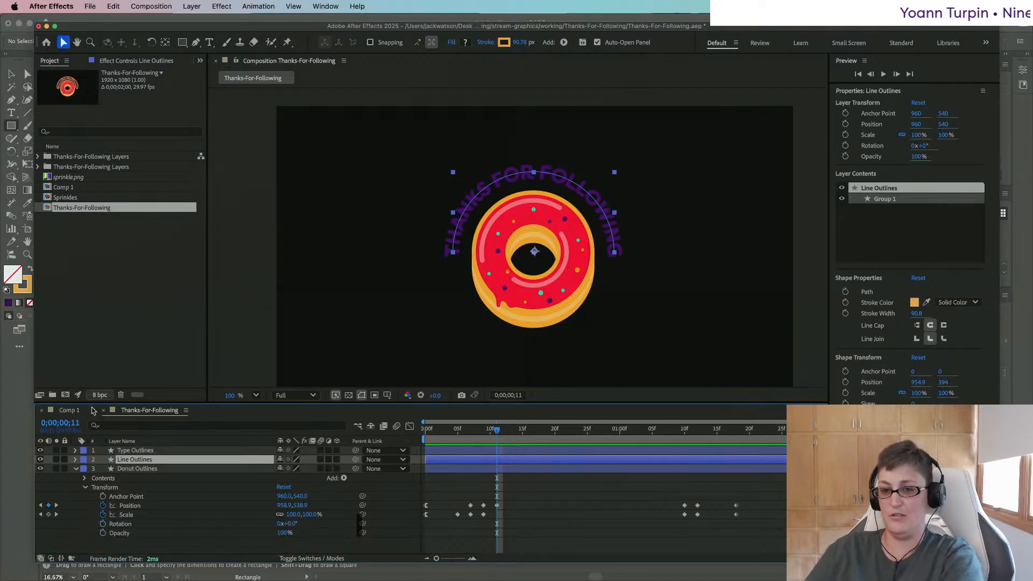
pyautogui.click(132, 451)
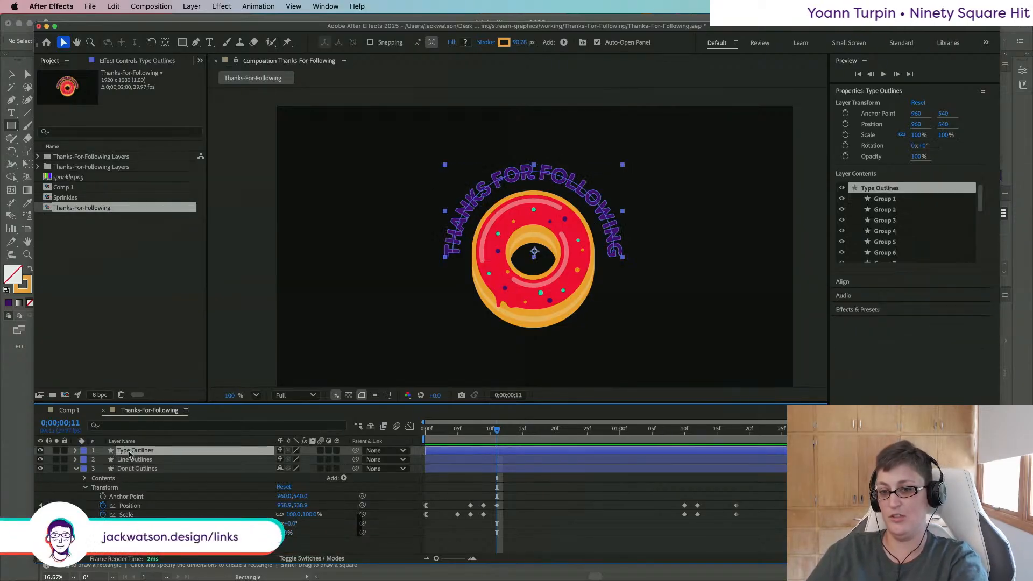
pyautogui.click(75, 451)
pyautogui.scroll(-5, 107, 484)
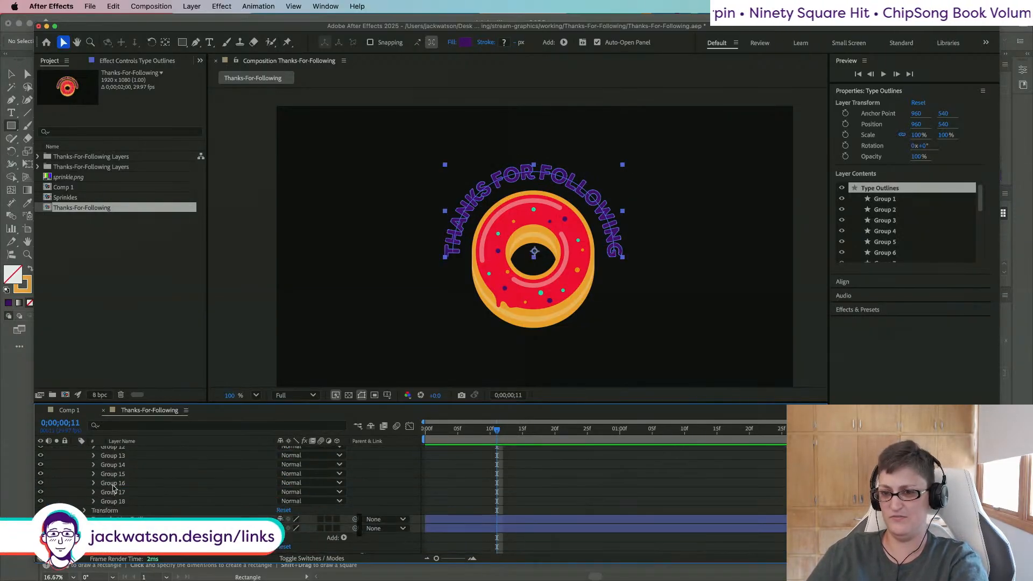
pyautogui.press('super+z')
# Step: Apply the Generate Stroke effect to the Type Outlines layer with Mask 1 selected as its path
pyautogui.click(124, 511)
pyautogui.rightClick(123, 511)
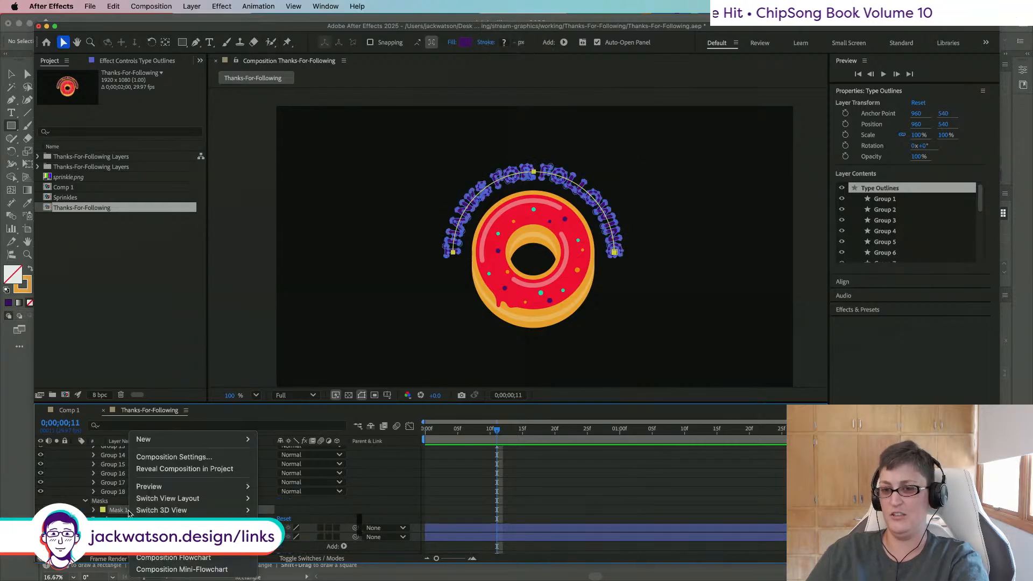
pyautogui.press('Escape')
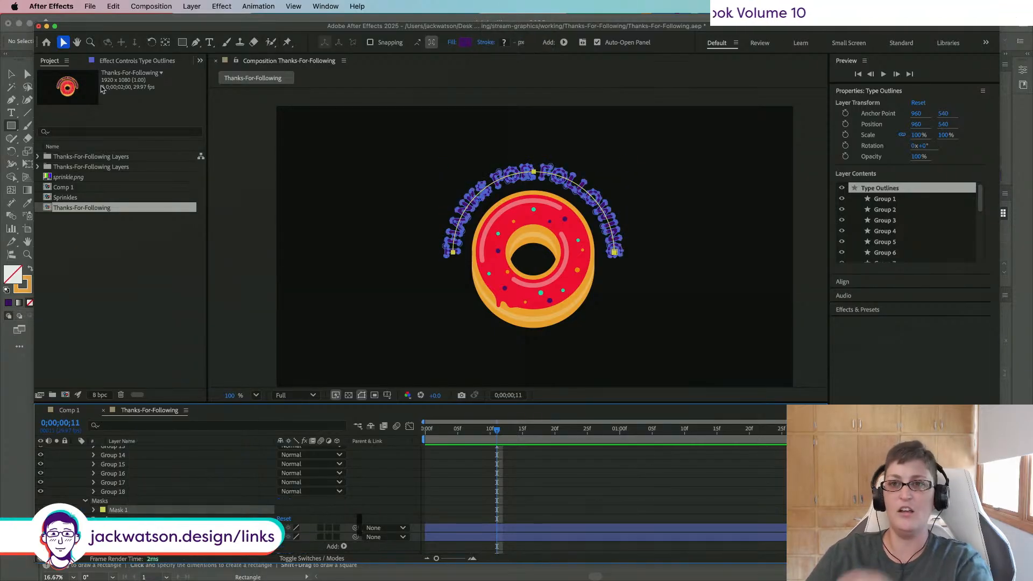
pyautogui.click(139, 6)
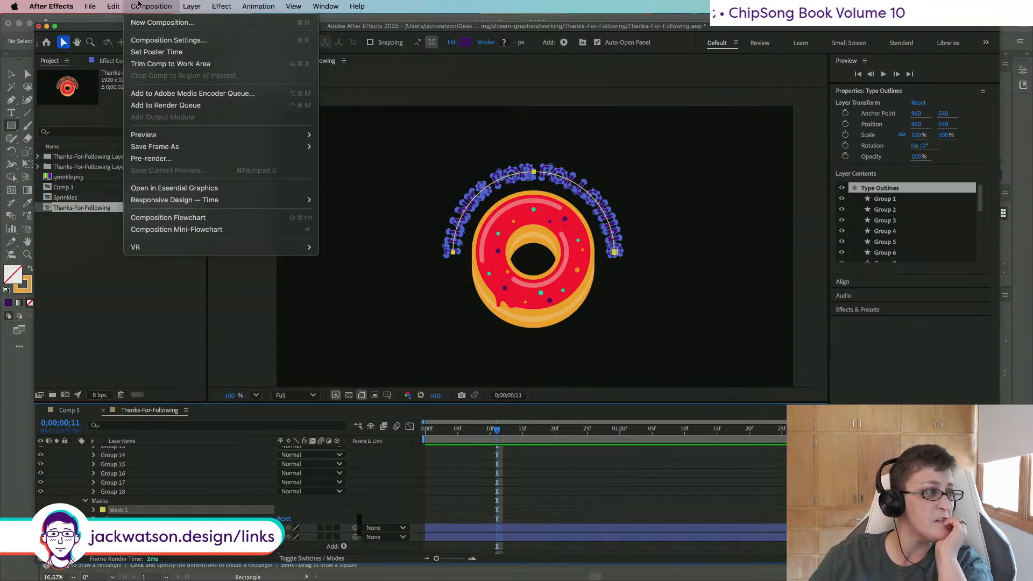
pyautogui.moveTo(225, 6)
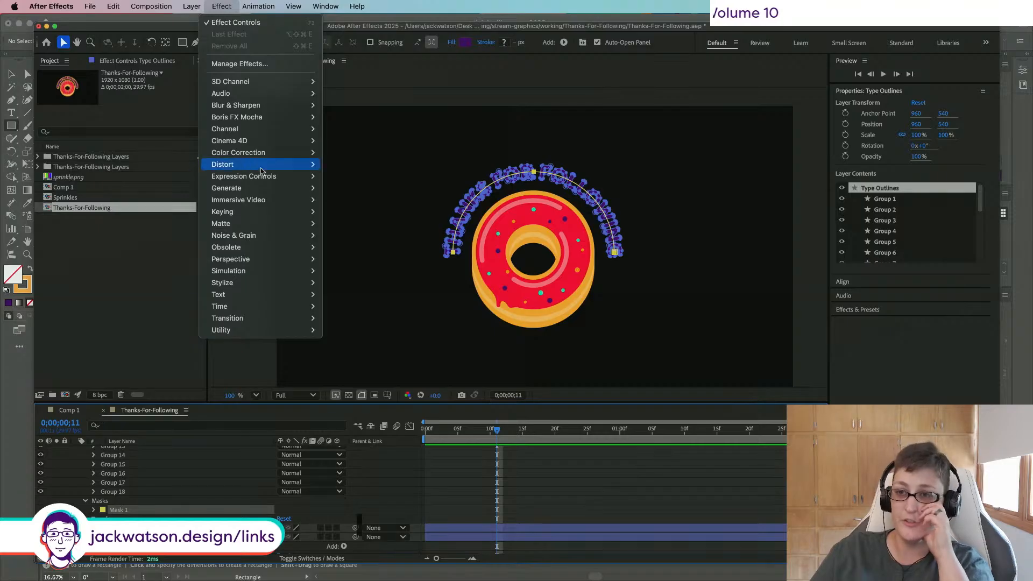
pyautogui.moveTo(258, 188)
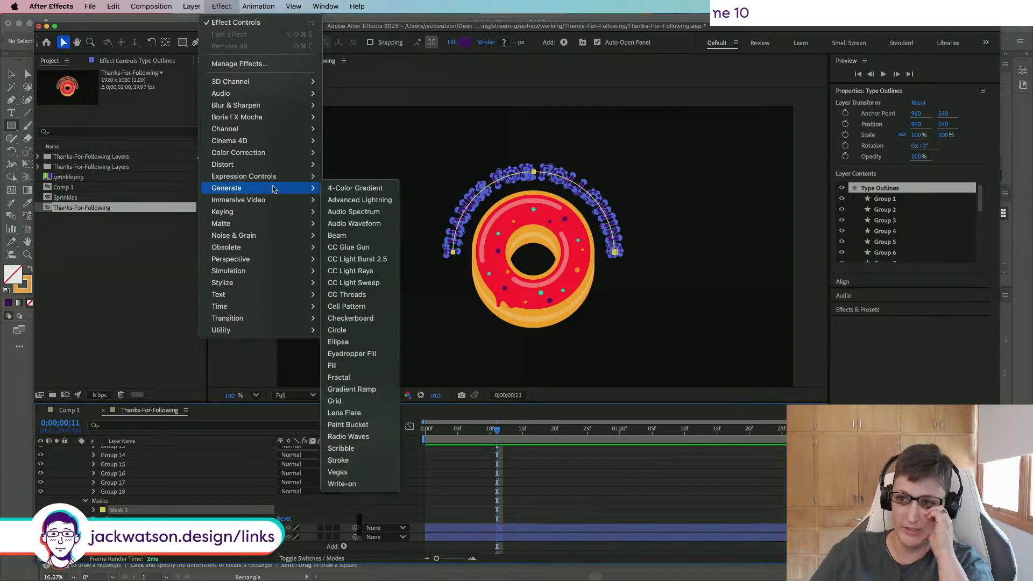
pyautogui.click(376, 461)
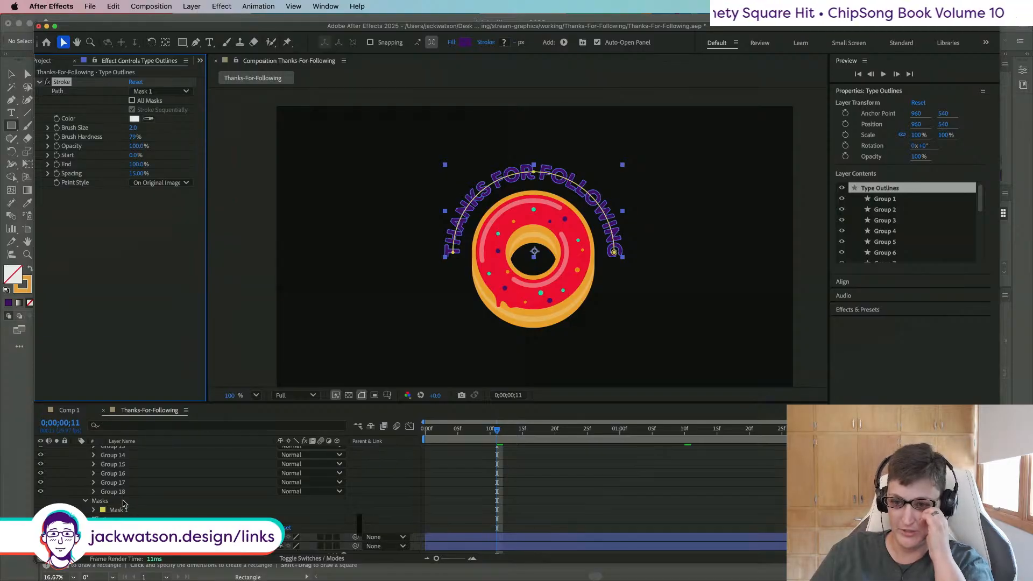
# Step: Review the Stroke effect's properties on Type Outlines and set its Paint Style to Reveal Original Image
pyautogui.scroll(1, 127, 504)
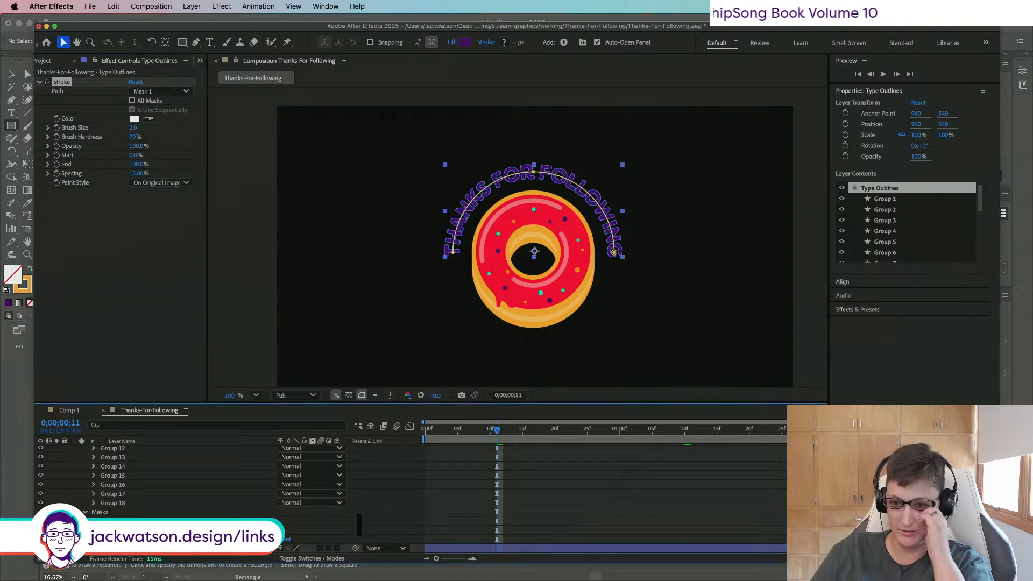
pyautogui.scroll(-1, 127, 485)
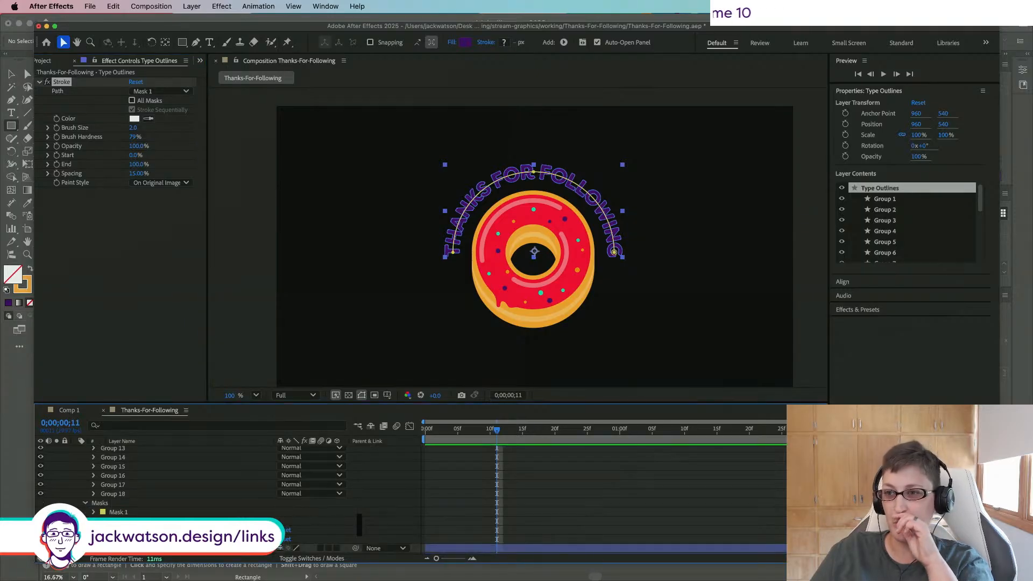
pyautogui.scroll(-3, 127, 484)
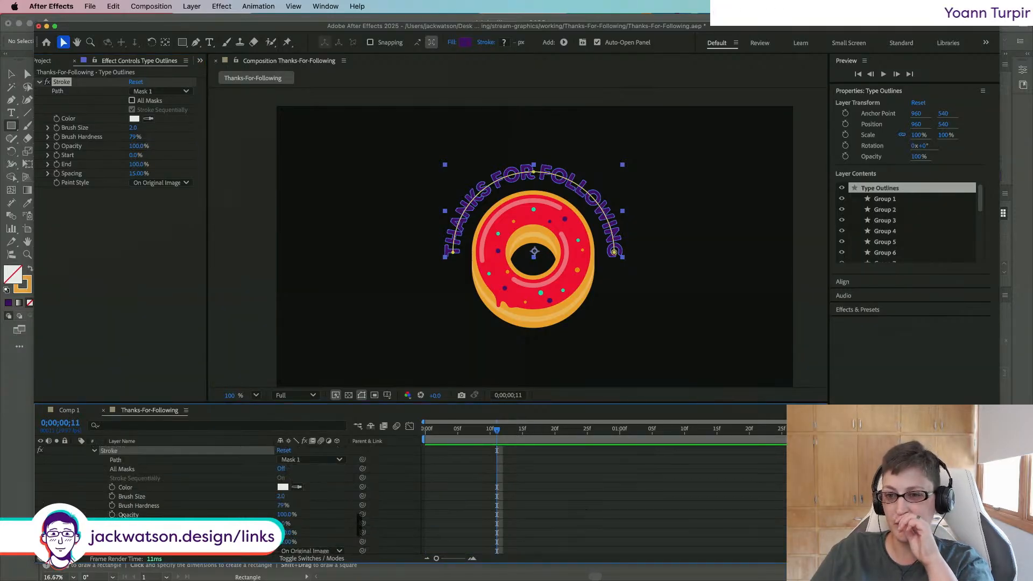
pyautogui.scroll(1, 317, 464)
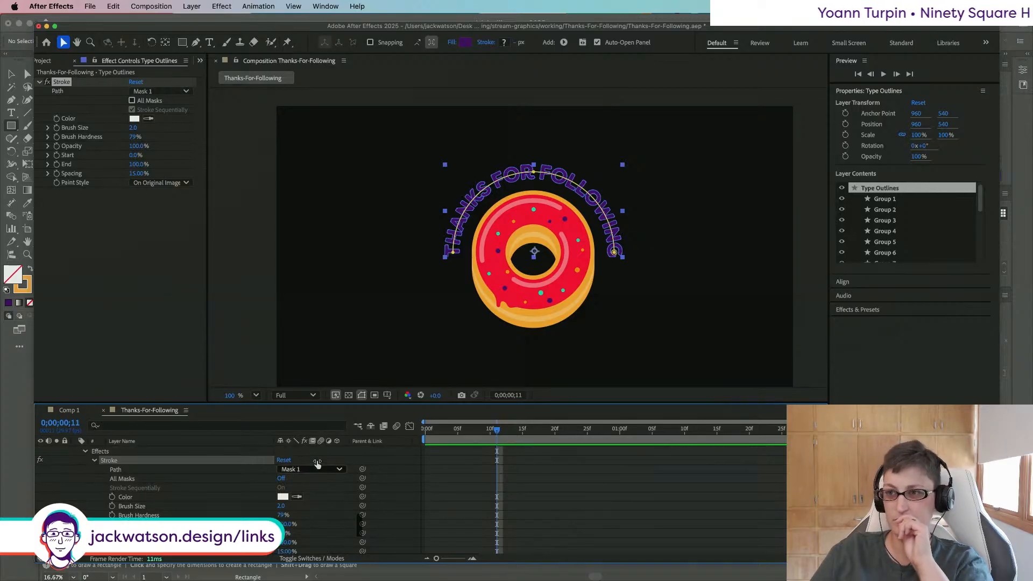
pyautogui.scroll(1, 318, 463)
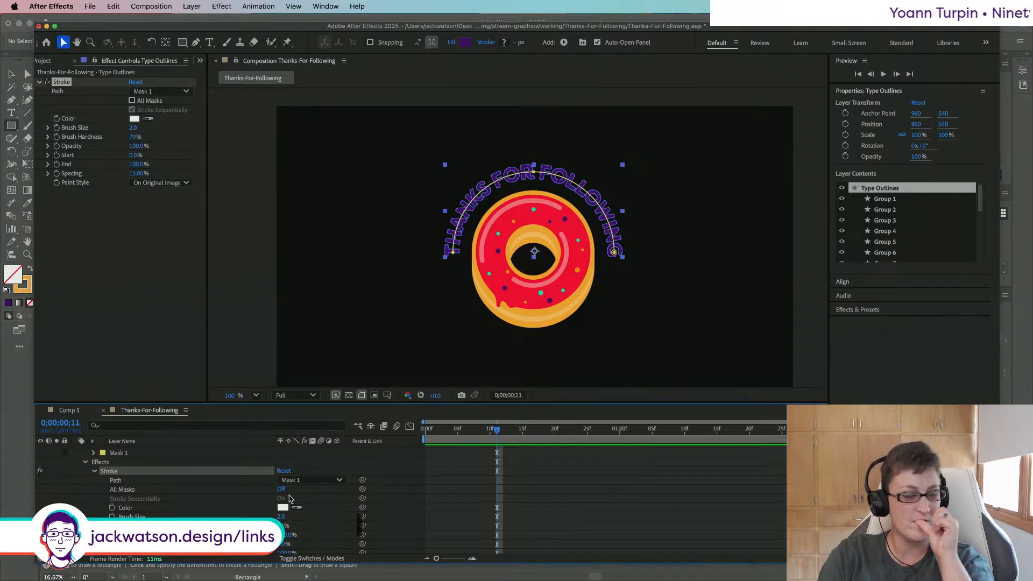
pyautogui.click(158, 183)
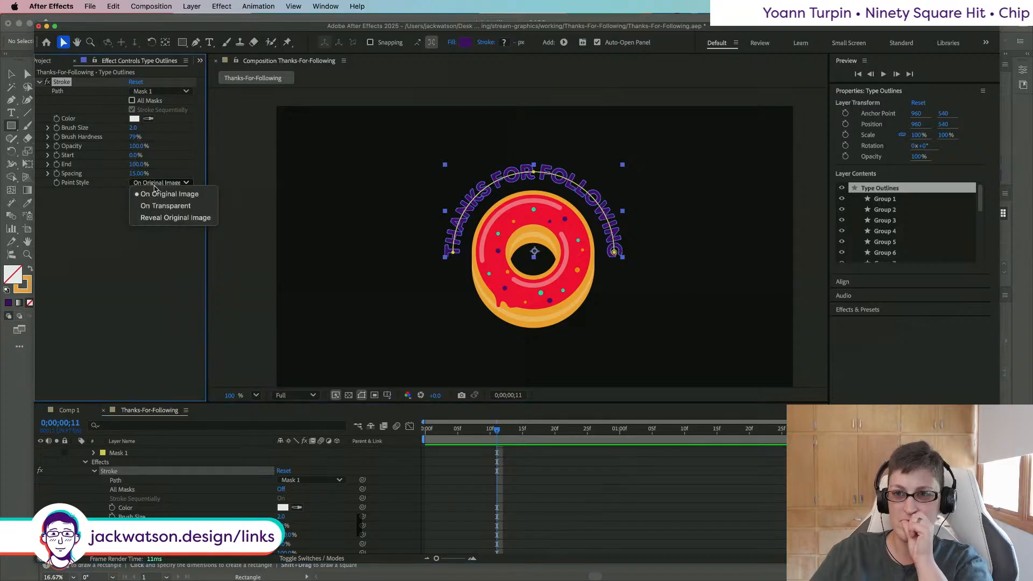
pyautogui.click(169, 218)
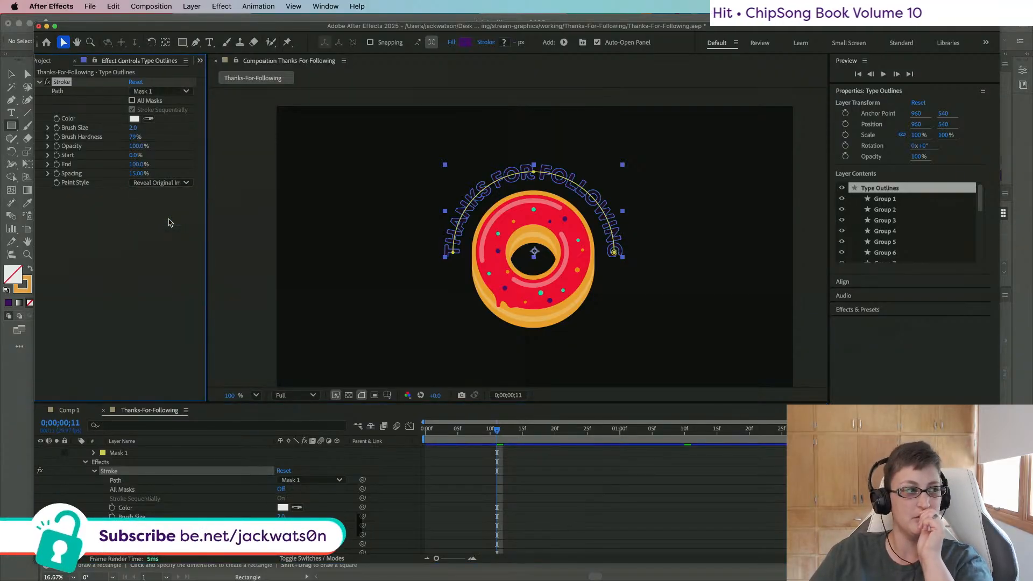
# Step: Set the Stroke effect's Brush Size to 17.2 and its Brush Hardness to 100%
pyautogui.moveTo(132, 128)
pyautogui.mouseDown()
pyautogui.moveTo(316, 136)
pyautogui.moveTo(215, 131)
pyautogui.mouseUp()
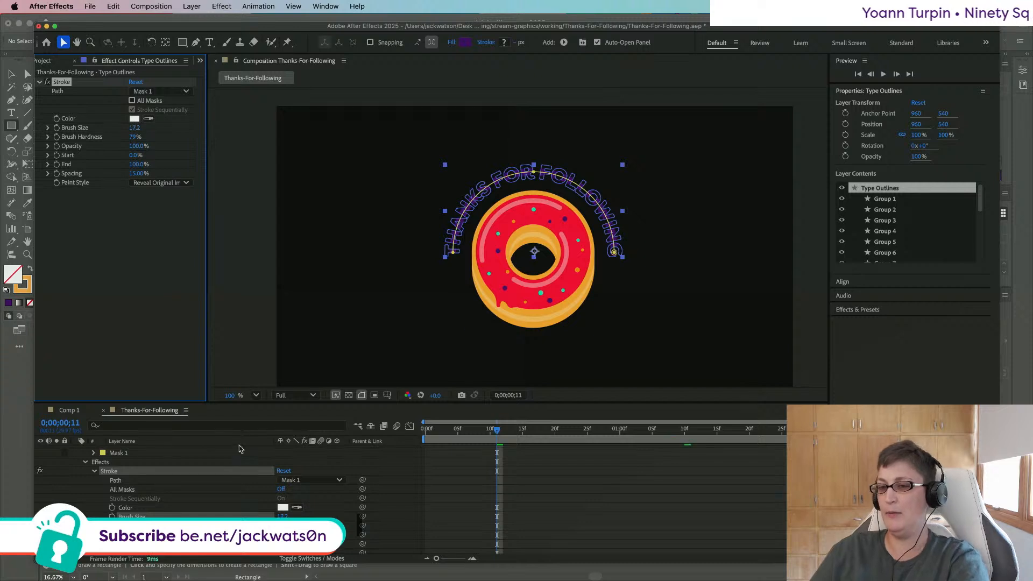
pyautogui.click(256, 395)
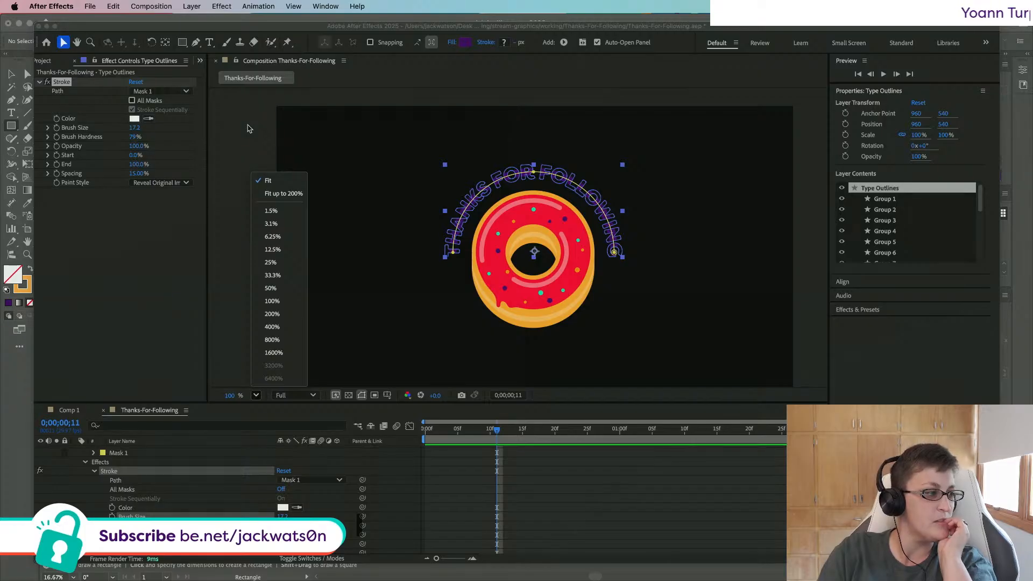
pyautogui.click(125, 136)
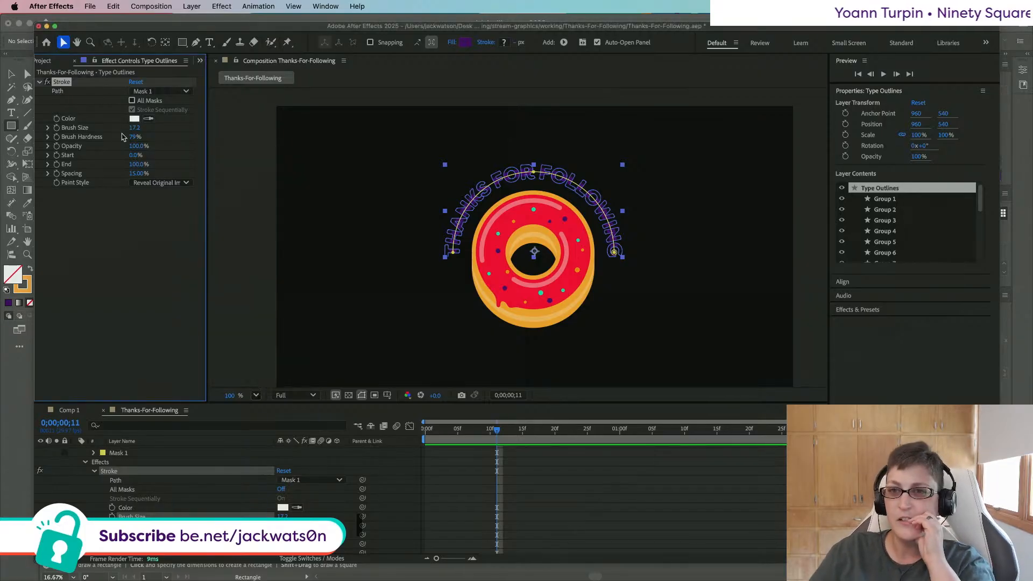
pyautogui.moveTo(142, 135); pyautogui.dragTo(291, 134)
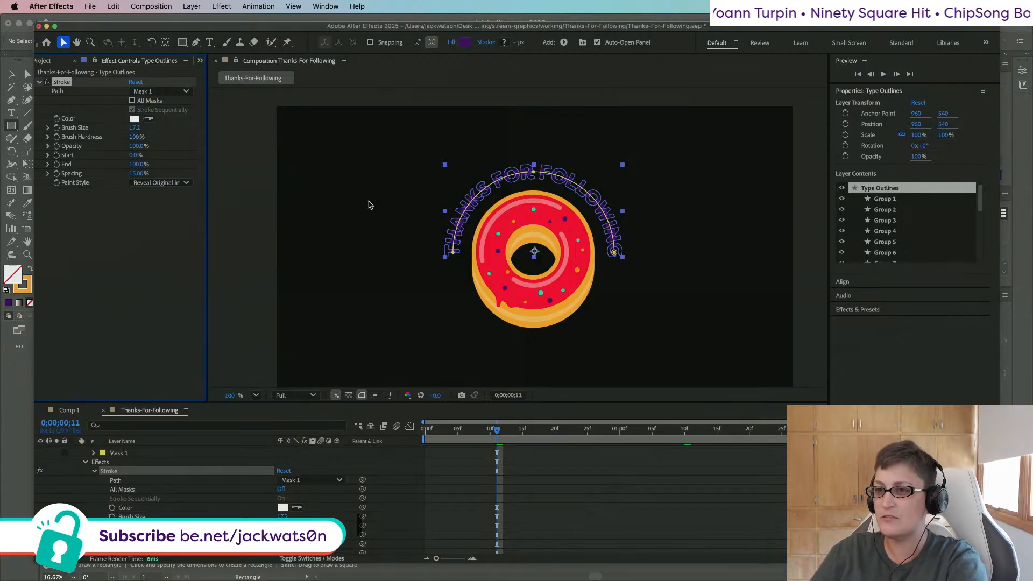
# Step: Increase the Stroke effect's Brush Size to 34.2 so the revealing stroke covers more of the curved text
pyautogui.click(427, 203)
pyautogui.click(464, 211)
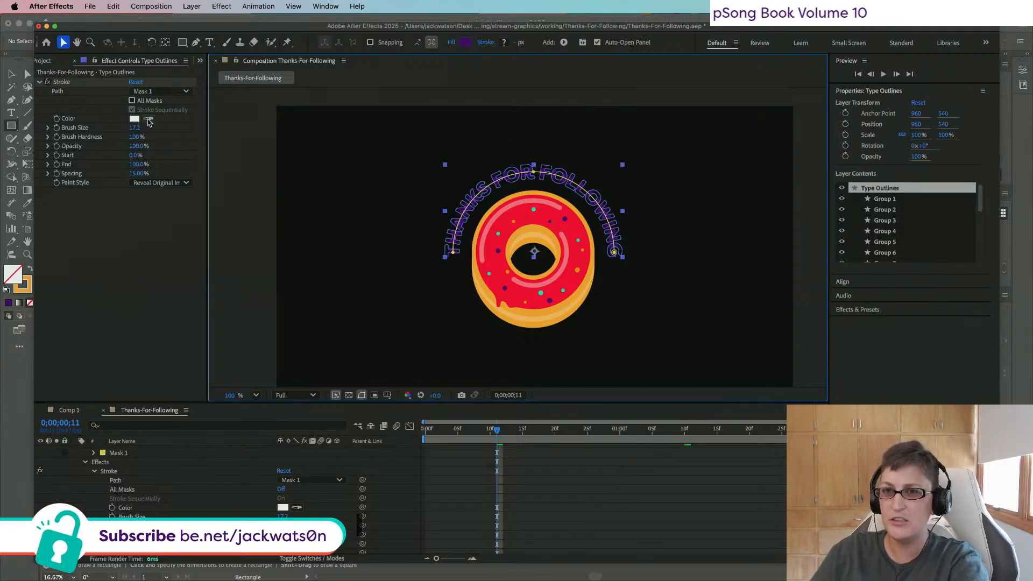
pyautogui.moveTo(135, 127); pyautogui.dragTo(231, 131)
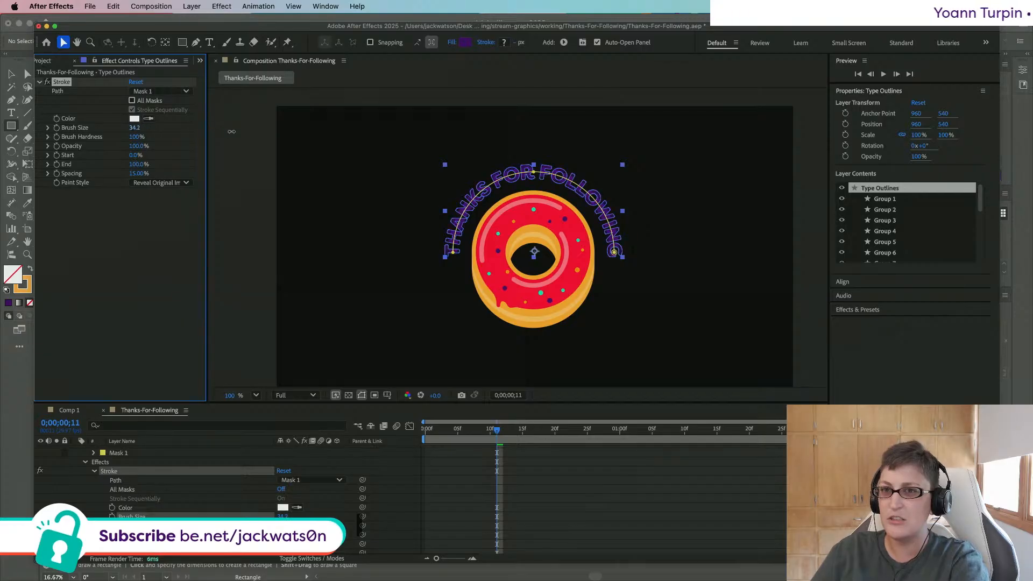
# Step: Expand the Line Outlines layer in the timeline to its keyframed Trim Paths properties for timing reference
pyautogui.click(248, 179)
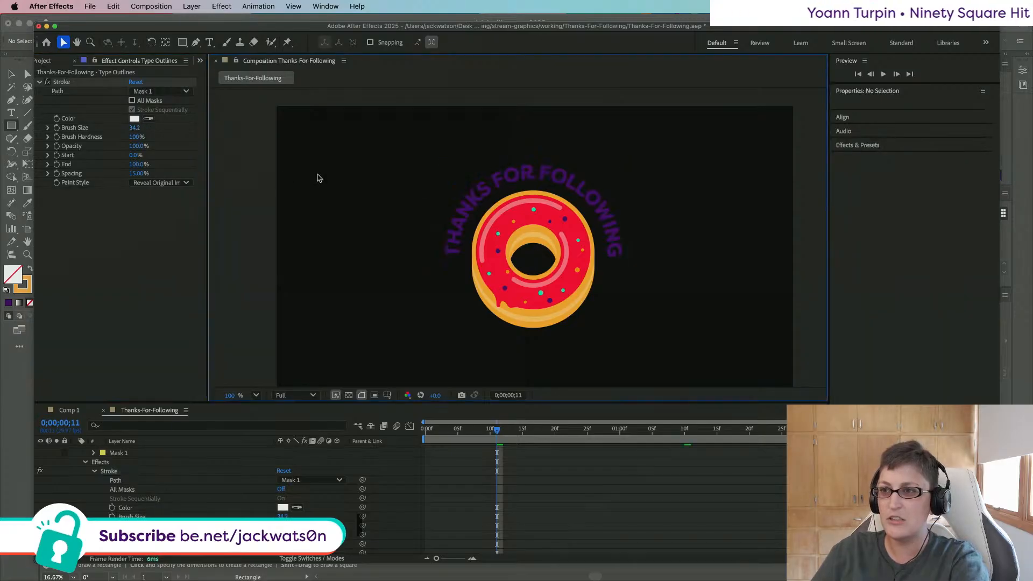
pyautogui.click(491, 187)
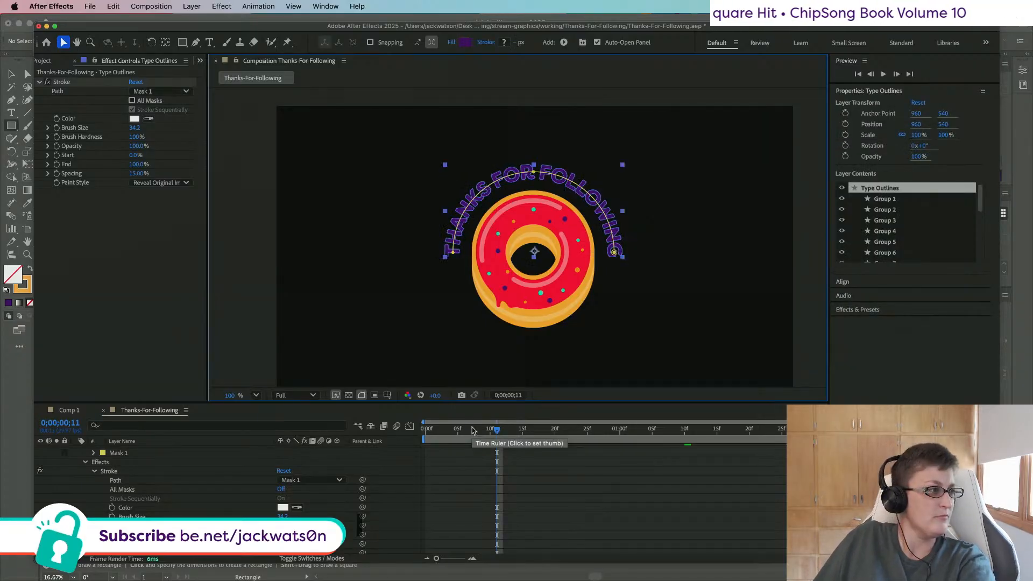
pyautogui.scroll(-5, 226, 484)
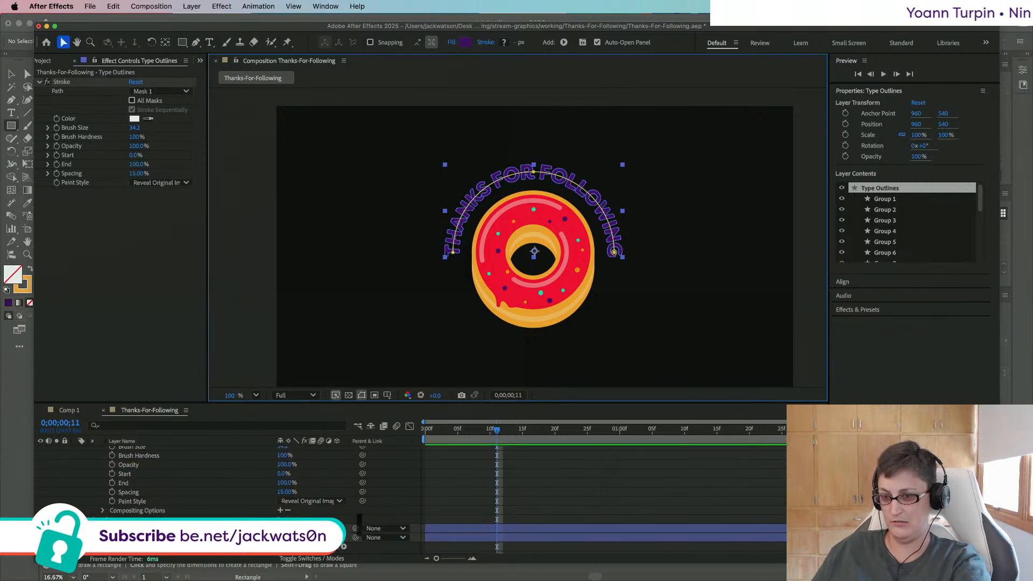
pyautogui.scroll(-3, 226, 484)
pyautogui.scroll(-1, 226, 484)
pyautogui.click(76, 476)
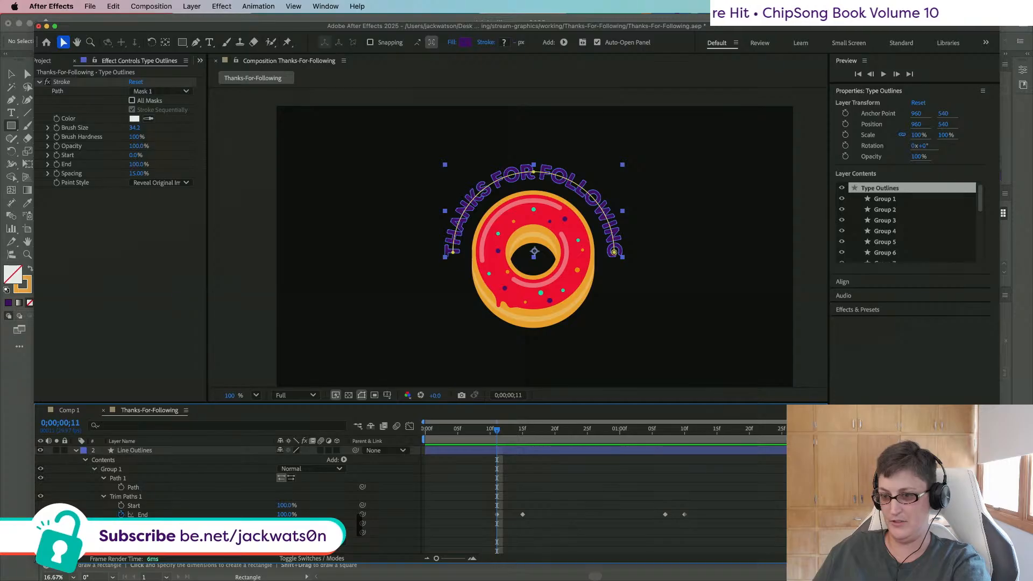
# Step: Set the Type Outlines Stroke effect's Start to 100% and add an End keyframe of 100% at 0;00;00;11
pyautogui.scroll(-10, 226, 484)
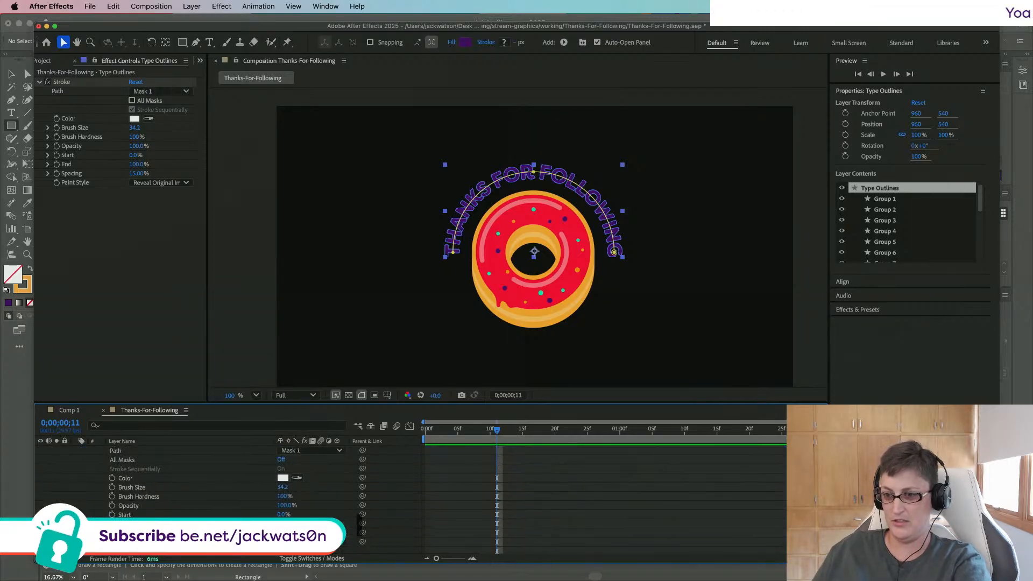
pyautogui.moveTo(280, 515); pyautogui.dragTo(353, 514)
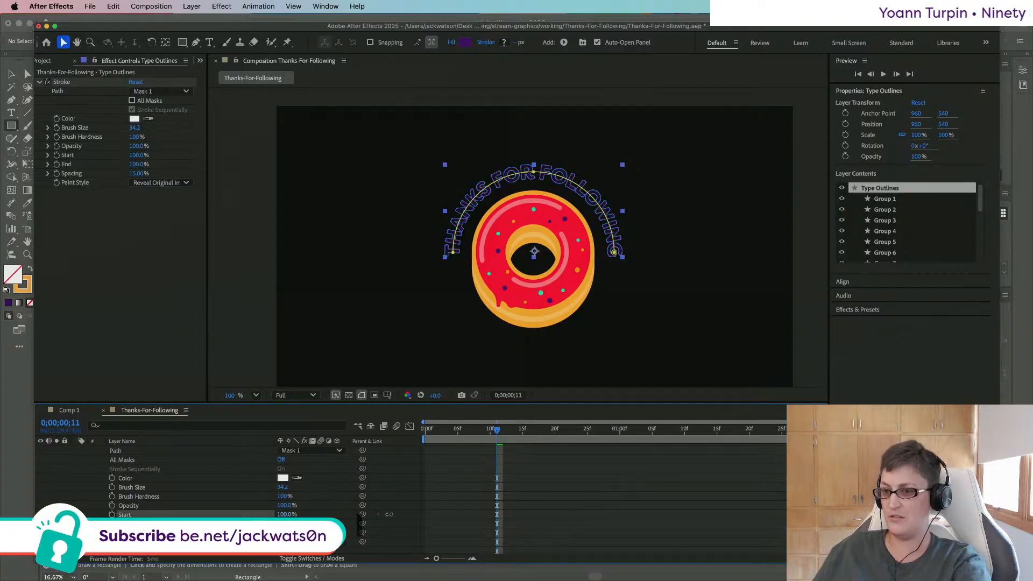
pyautogui.moveTo(420, 518); pyautogui.dragTo(420, 518)
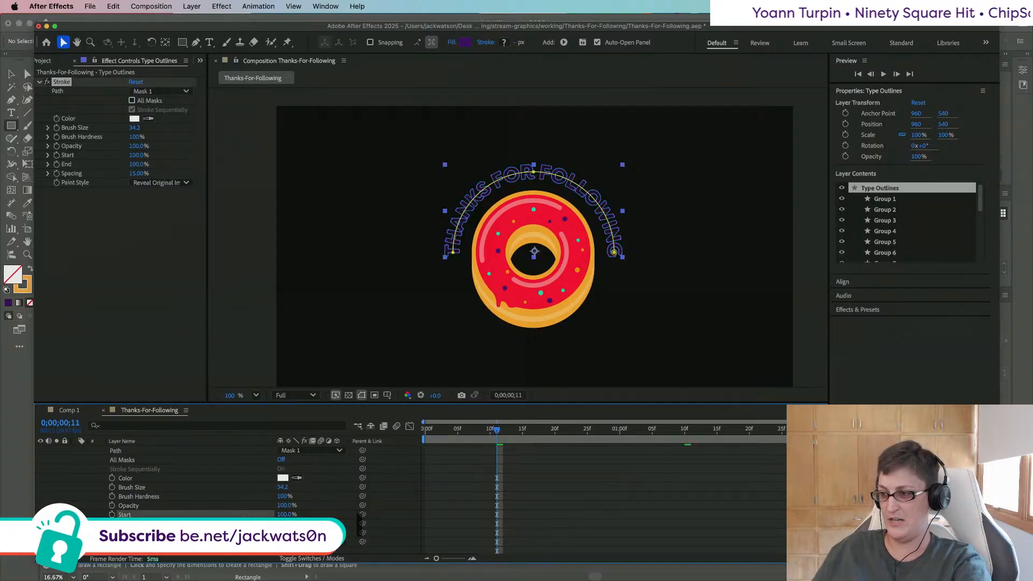
pyautogui.scroll(10, 226, 484)
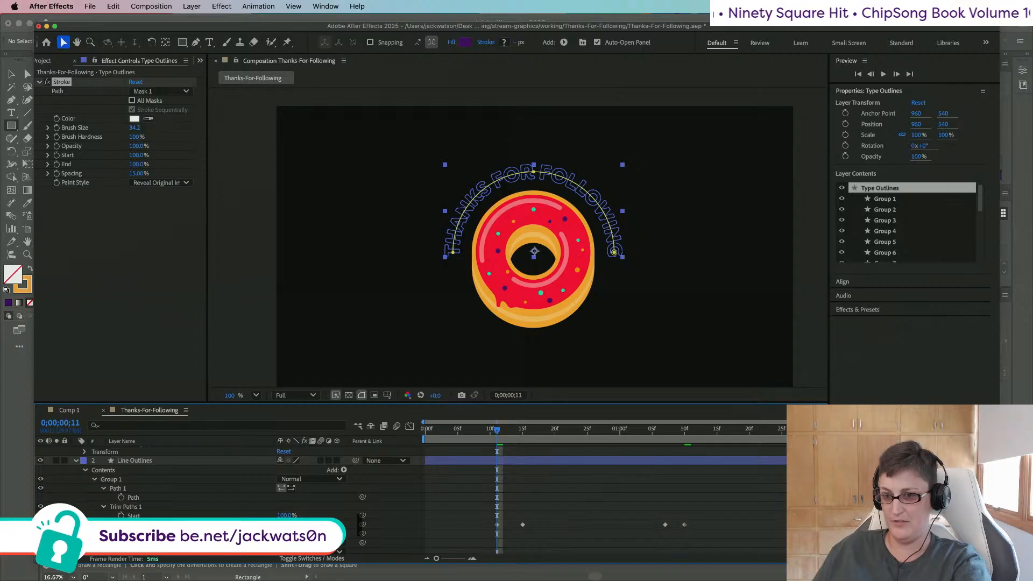
pyautogui.scroll(-10, 161, 500)
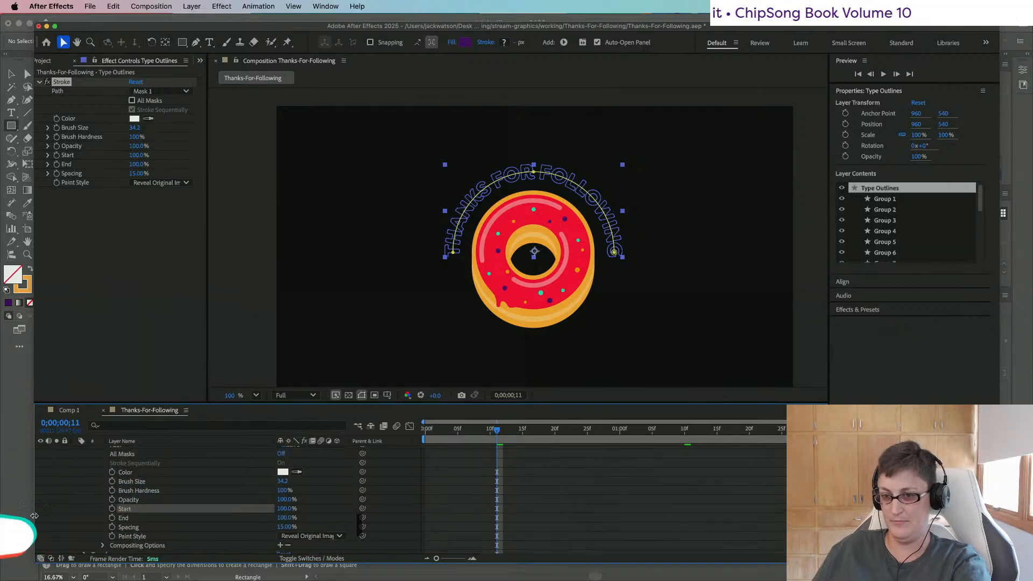
pyautogui.click(112, 518)
# Step: Keyframe the Stroke effect's End at 0% on frame 0;00;00;15, matching the second Trim Paths keyframe of Line Outlines
pyautogui.scroll(8, 226, 484)
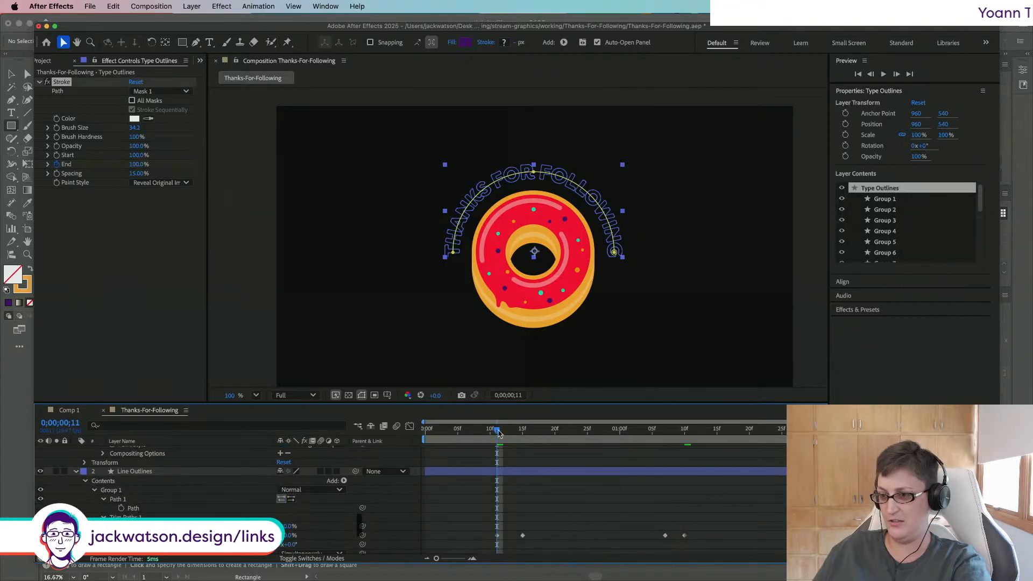
pyautogui.moveTo(497, 433); pyautogui.dragTo(520, 434)
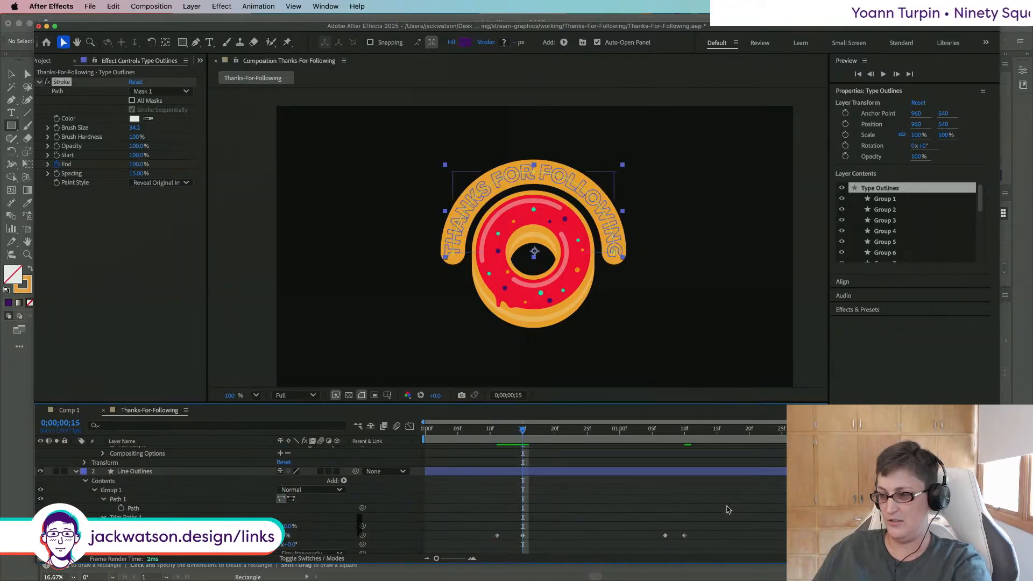
pyautogui.scroll(5, 36, 498)
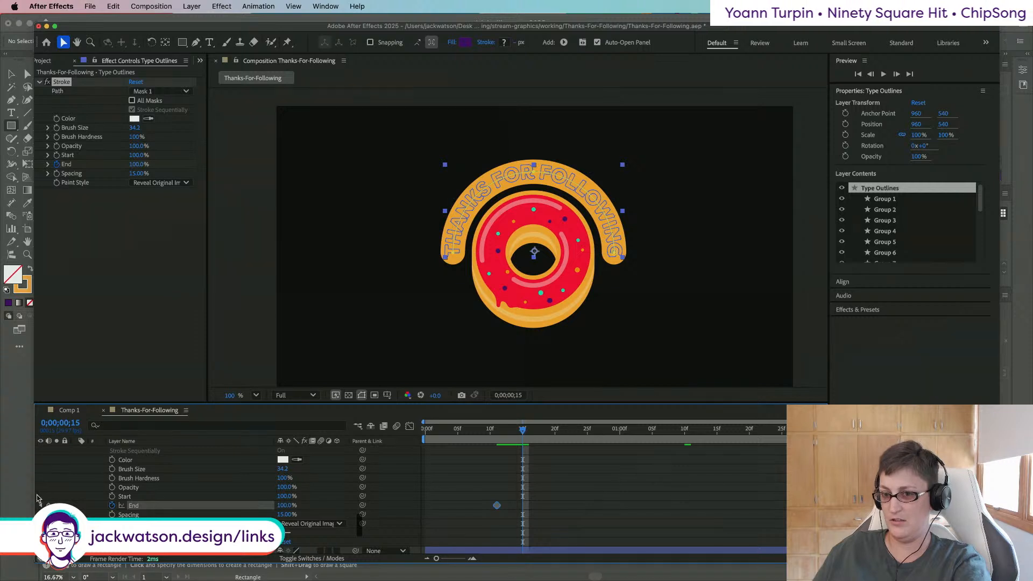
pyautogui.moveTo(281, 506); pyautogui.dragTo(221, 505)
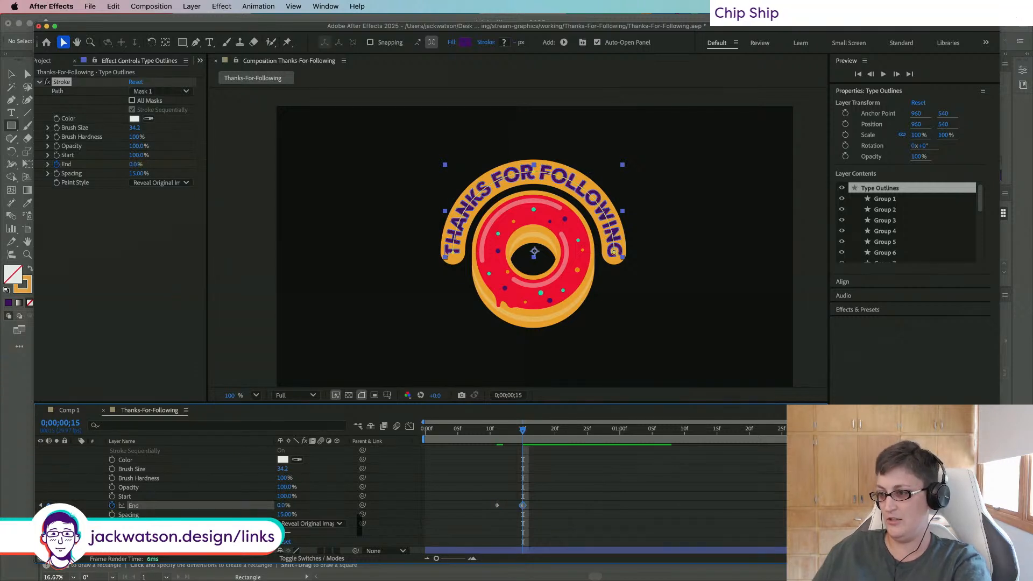
# Step: Add a hold keyframe for the Stroke effect's End at 0;00;01;07, matching the third Trim Paths keyframe
pyautogui.scroll(-5, 645, 473)
pyautogui.moveTo(653, 430); pyautogui.dragTo(665, 432)
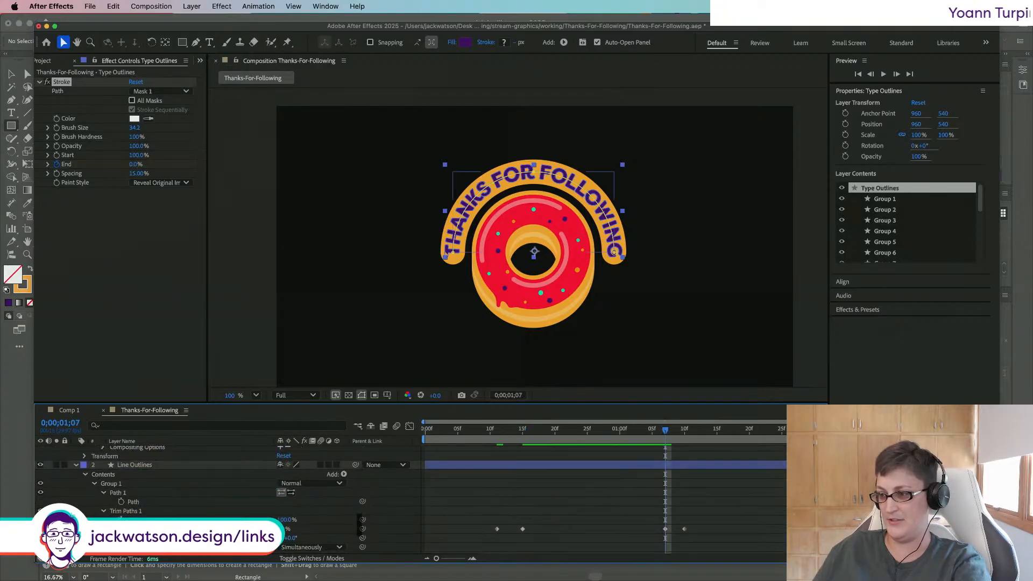
pyautogui.scroll(4, 591, 501)
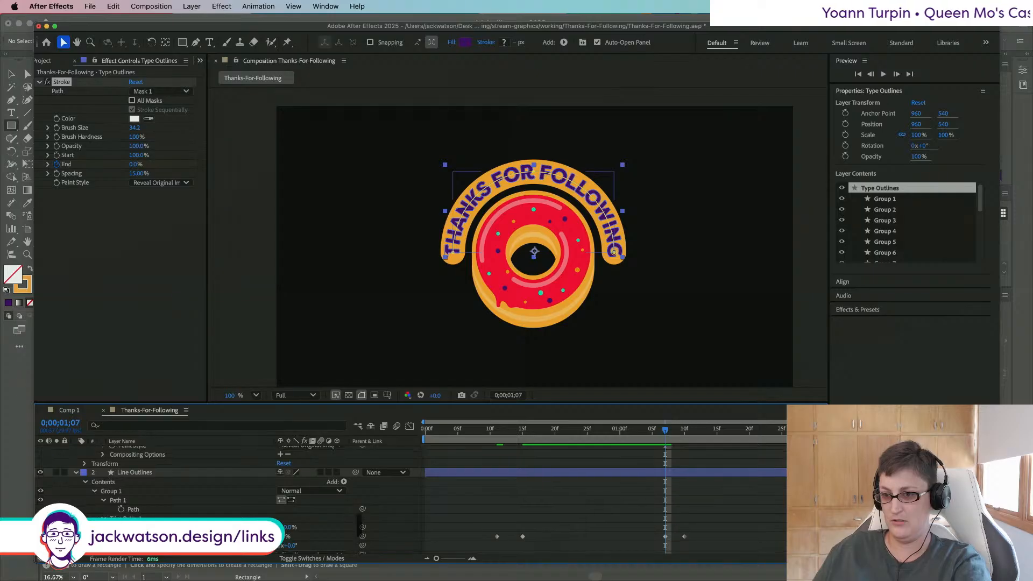
pyautogui.click(48, 461)
# Step: Keyframe the Stroke effect's End at 100% on frame 0;00;01;10, matching the last Trim Paths keyframe
pyautogui.scroll(-2, 702, 452)
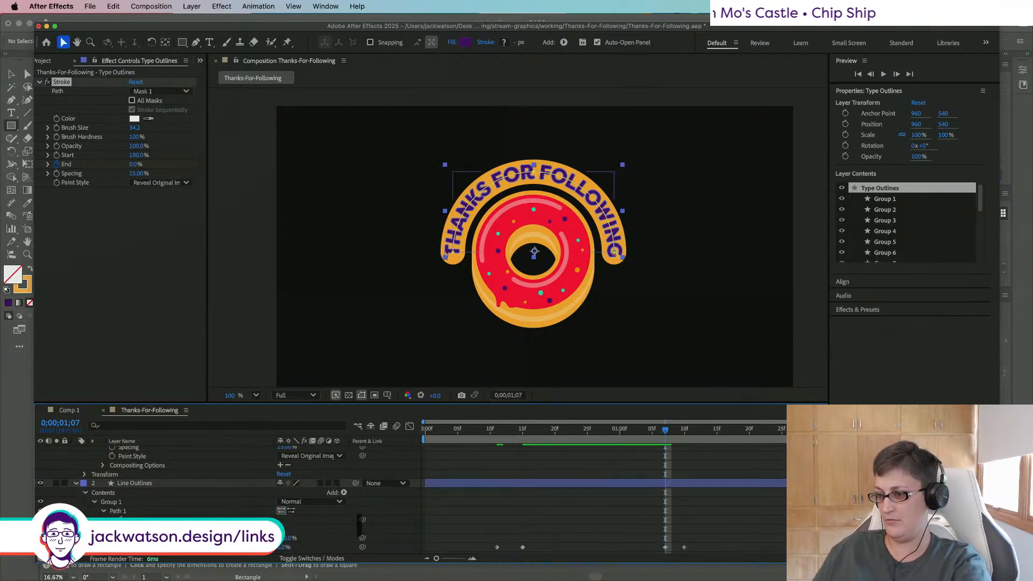
pyautogui.moveTo(678, 431); pyautogui.dragTo(684, 429)
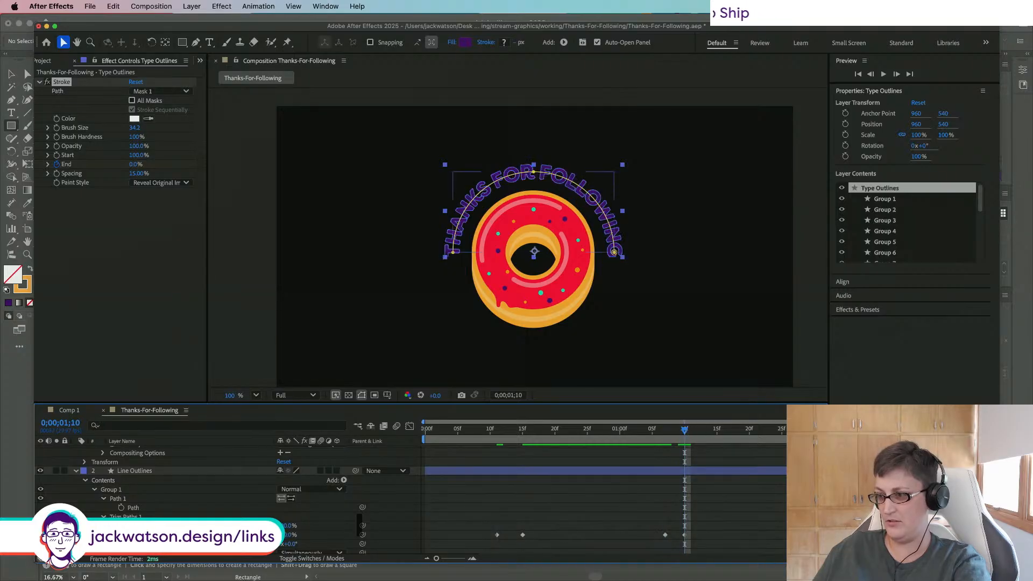
pyautogui.scroll(2, 684, 430)
pyautogui.scroll(1, 315, 509)
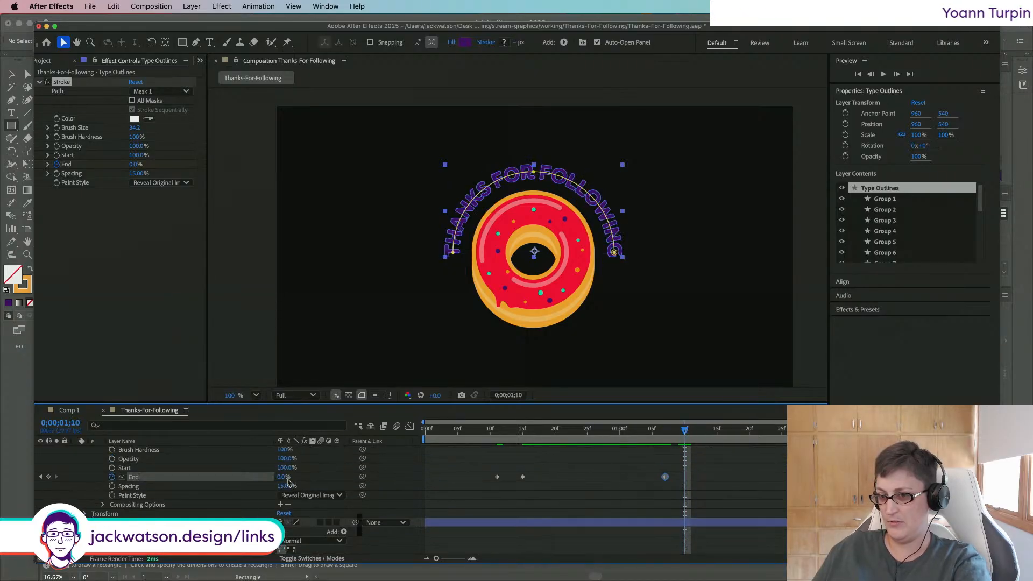
pyautogui.moveTo(280, 479); pyautogui.dragTo(495, 475)
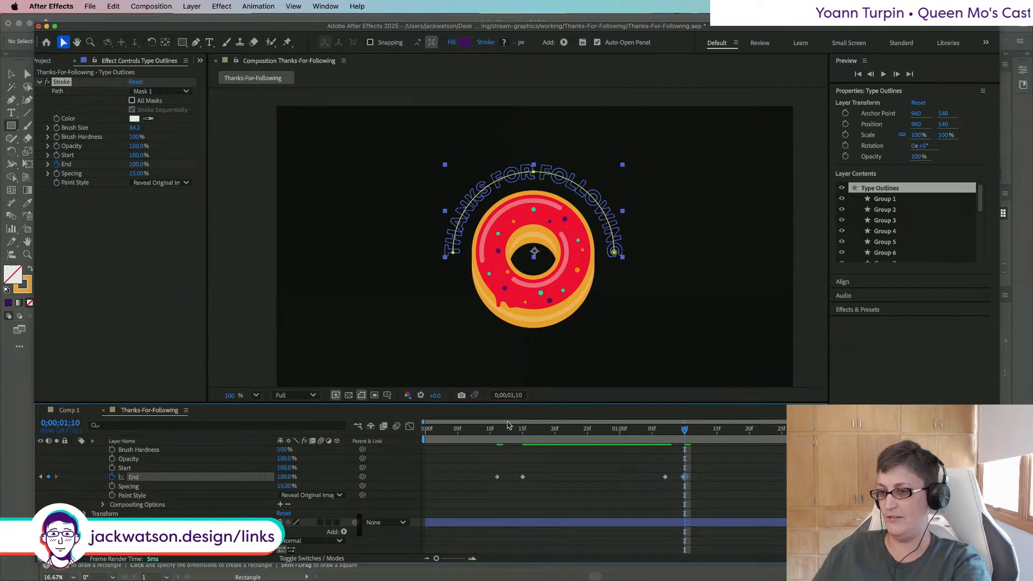
# Step: Preview the text reveal from the first frame, and move the playhead to 0;00;00;15 to inspect the revealed text
pyautogui.press('space')
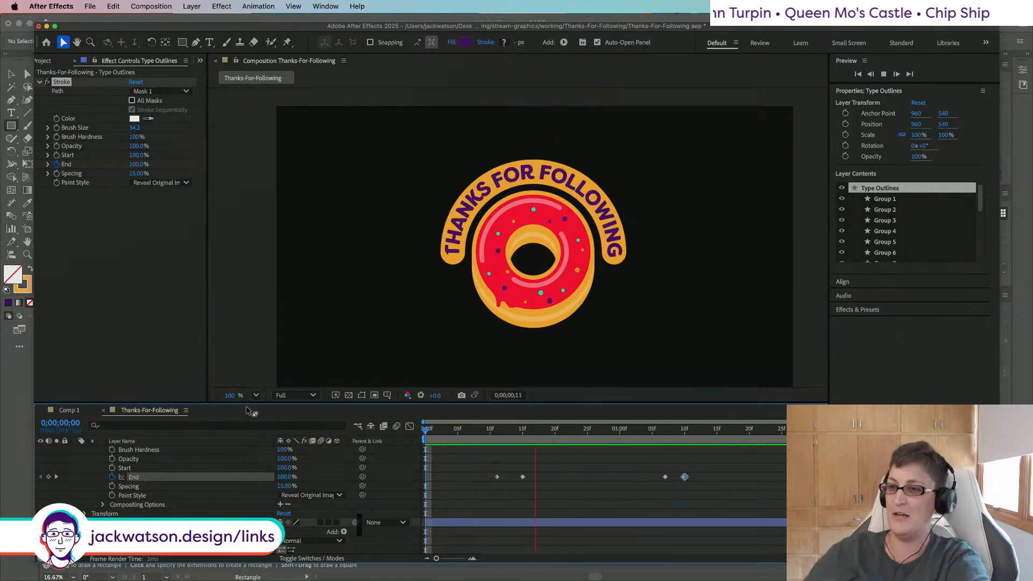
pyautogui.click(503, 429)
pyautogui.moveTo(503, 430); pyautogui.dragTo(522, 429)
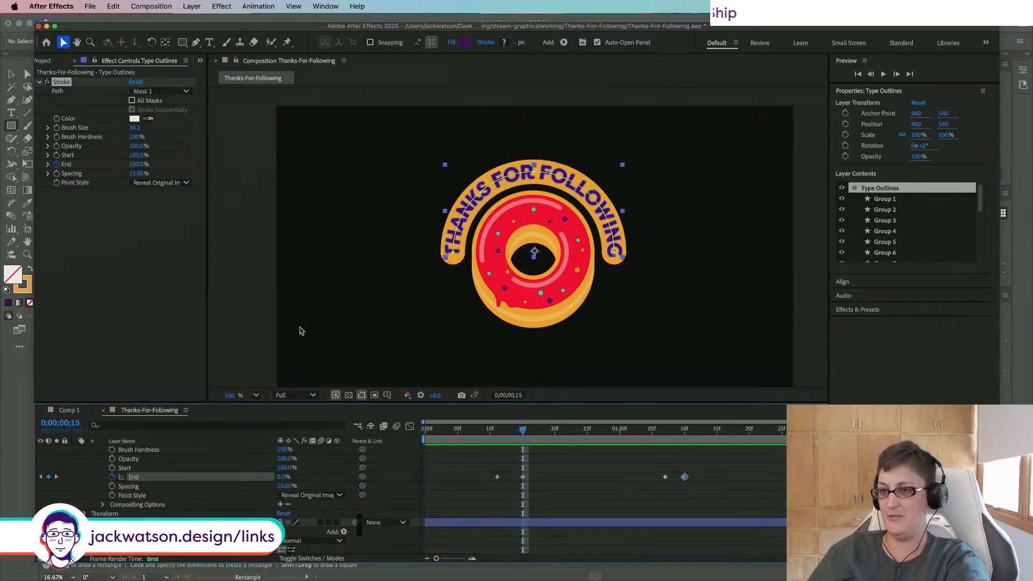
# Step: Adjust the Type Outlines Stroke effect's Brush Size to 37.9 so it covers the full height of the letters
pyautogui.click(249, 326)
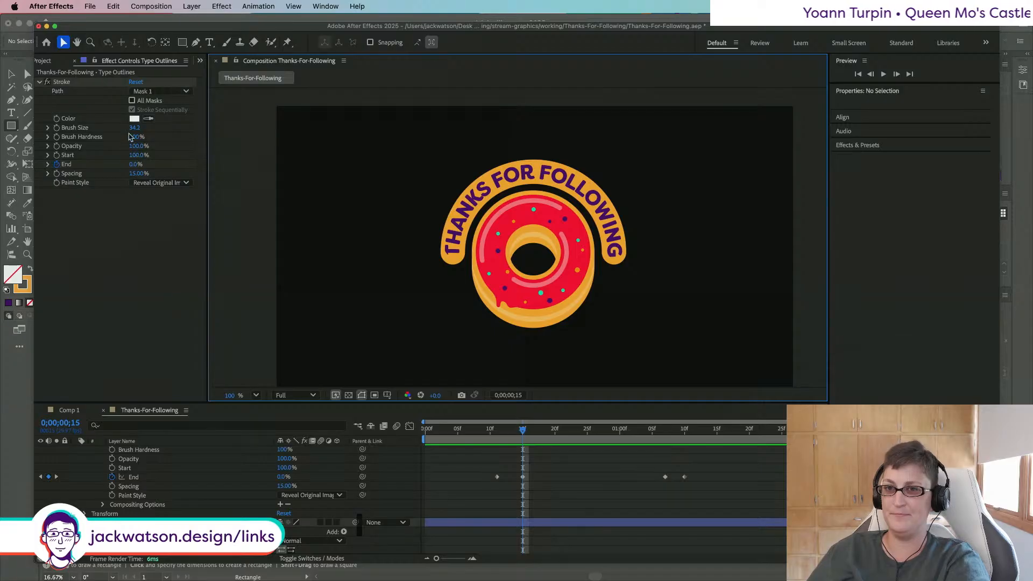
pyautogui.moveTo(134, 130); pyautogui.dragTo(145, 128)
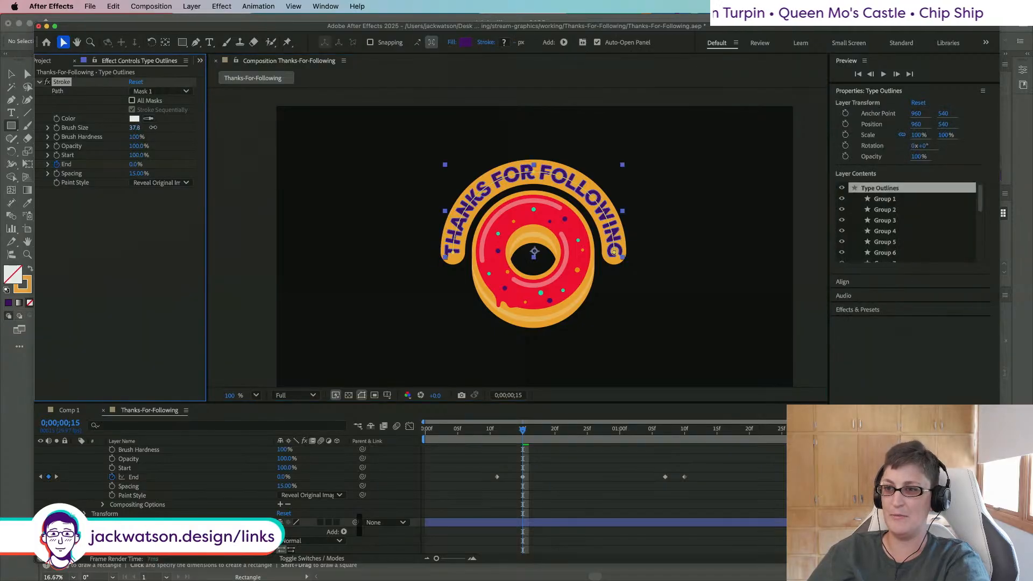
pyautogui.moveTo(138, 127); pyautogui.dragTo(154, 129)
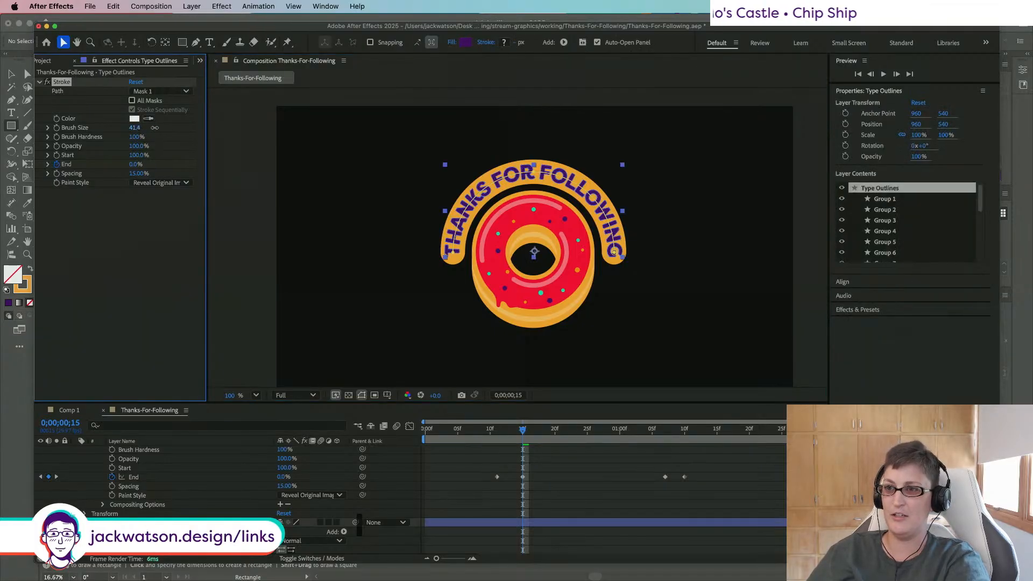
pyautogui.click(137, 129)
pyautogui.click(262, 260)
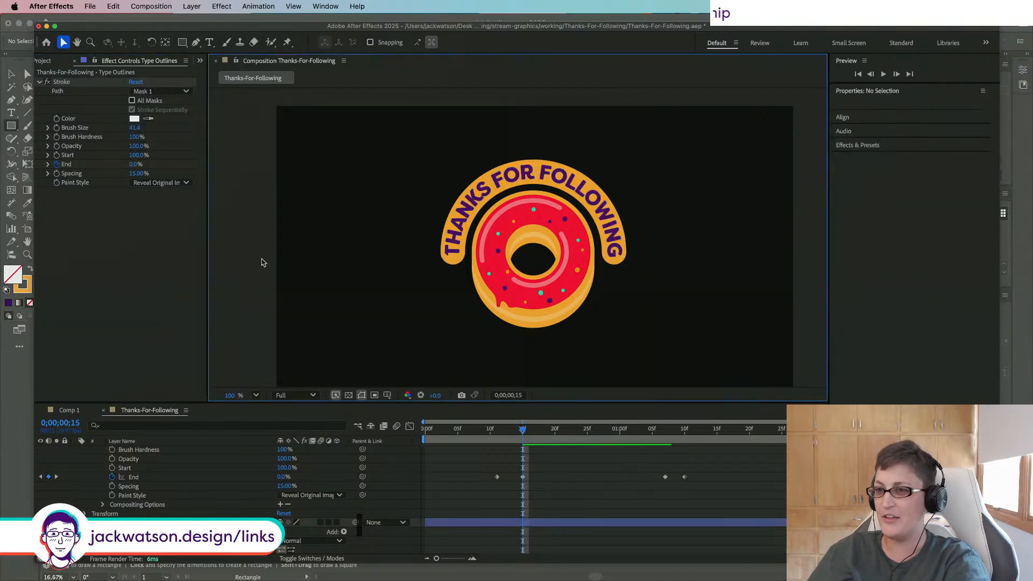
pyautogui.scroll(1, 467, 241)
pyautogui.scroll(-2, 468, 240)
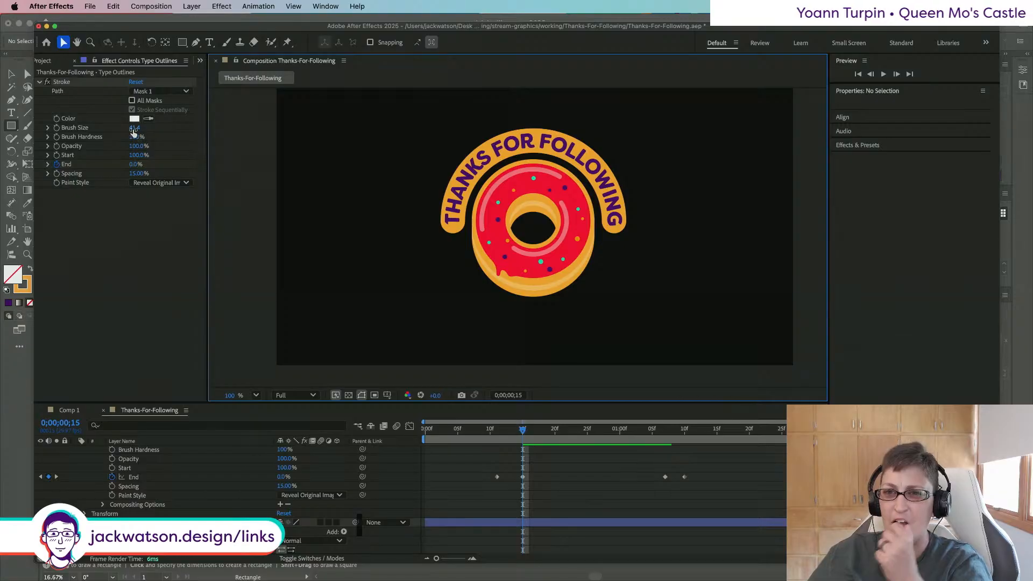
pyautogui.moveTo(134, 131); pyautogui.dragTo(139, 133)
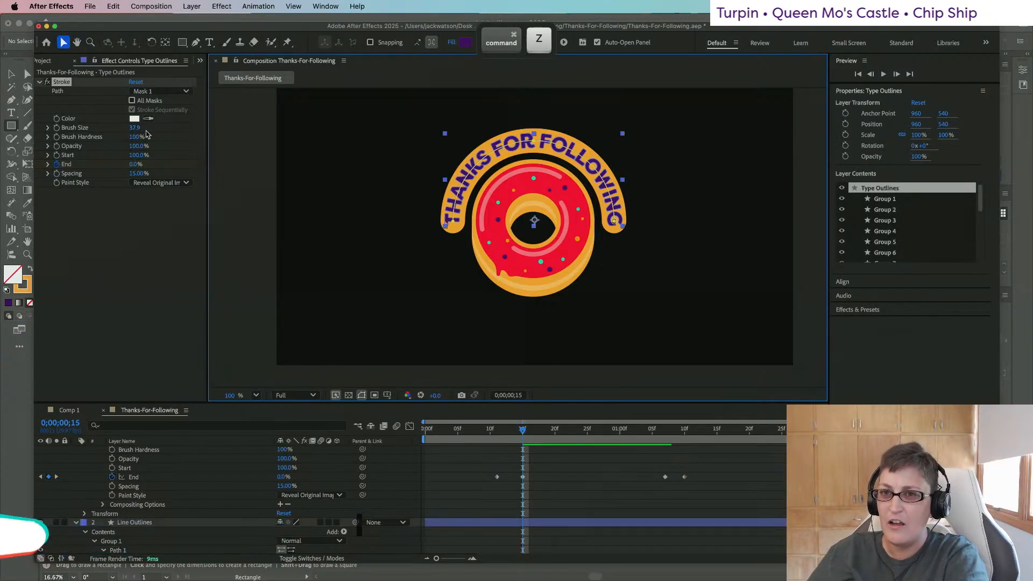
pyautogui.click(154, 133)
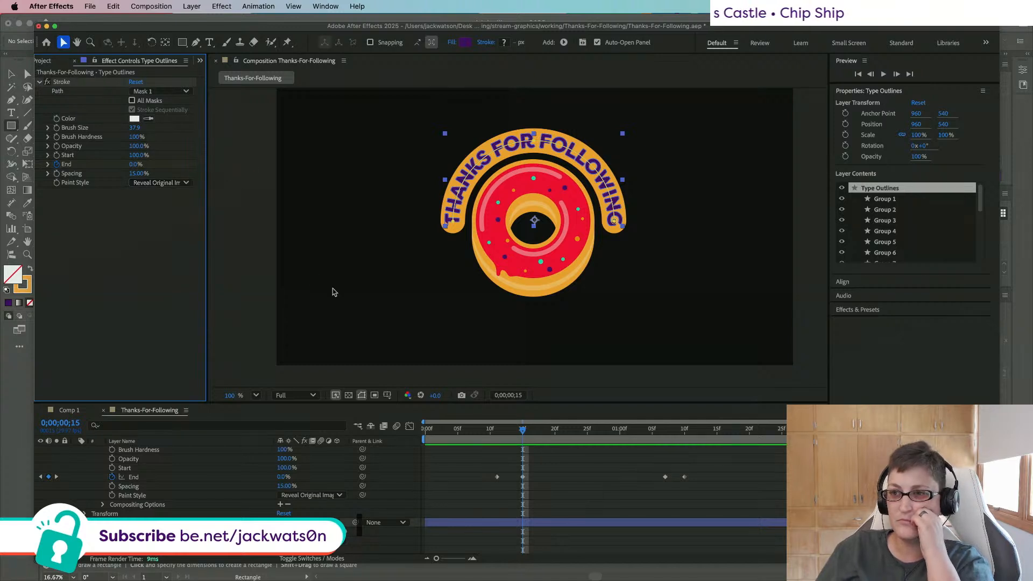
# Step: Move the end point of the arc-shaped mask path beside the first letter T slightly downward
pyautogui.click(220, 268)
pyautogui.click(453, 221)
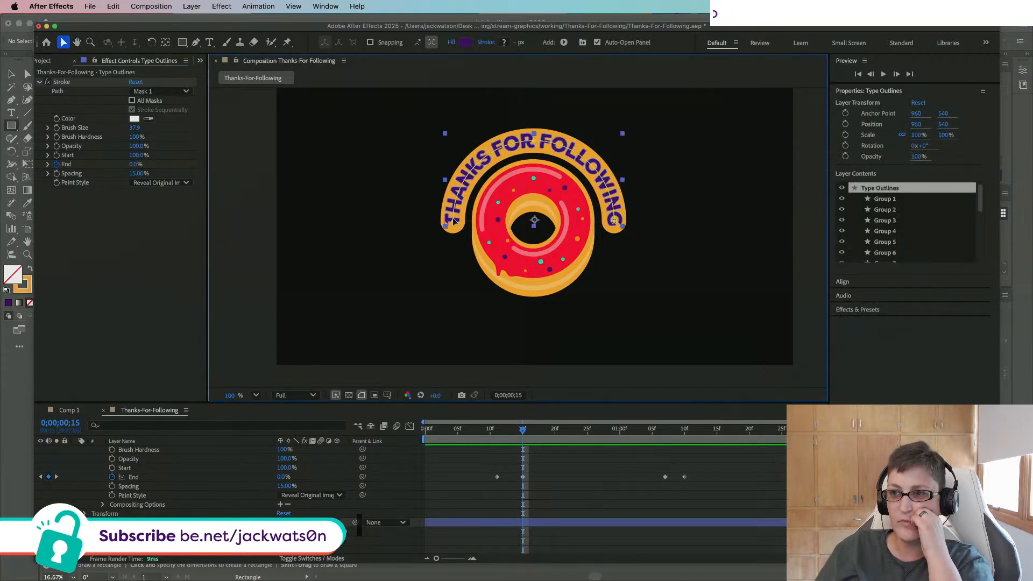
pyautogui.doubleClick(453, 221)
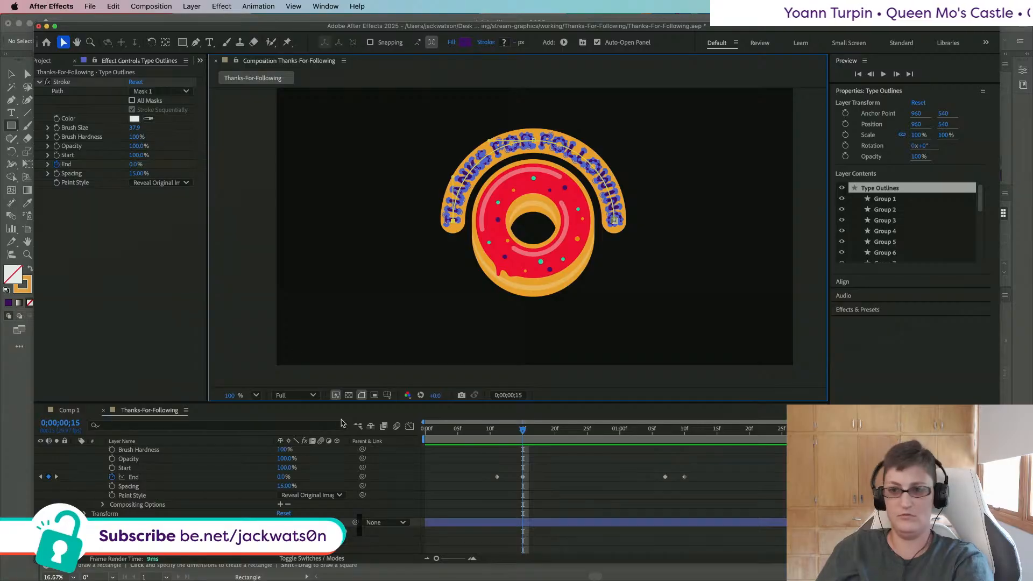
pyautogui.scroll(1, 455, 233)
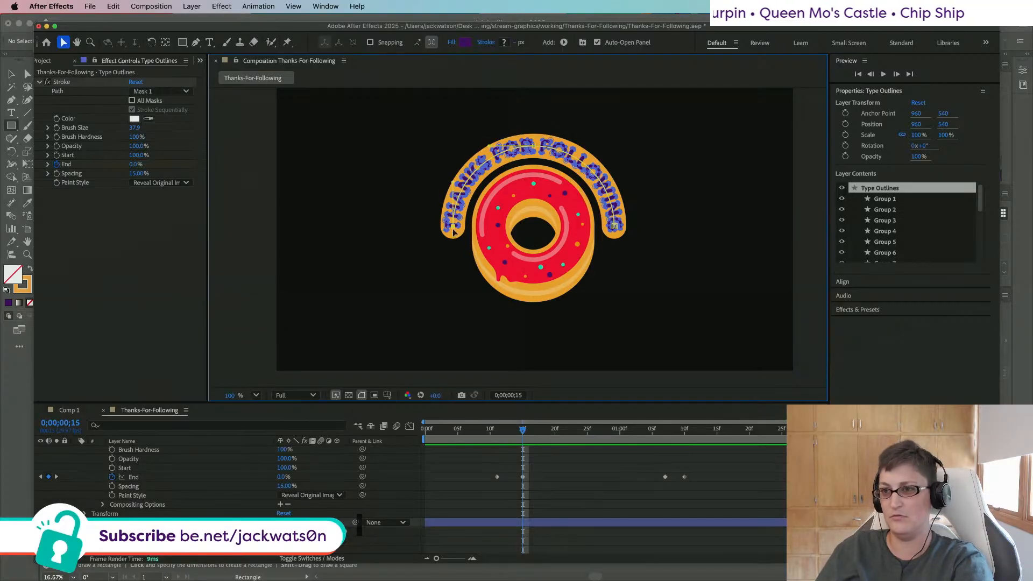
pyautogui.moveTo(453, 229); pyautogui.dragTo(453, 233)
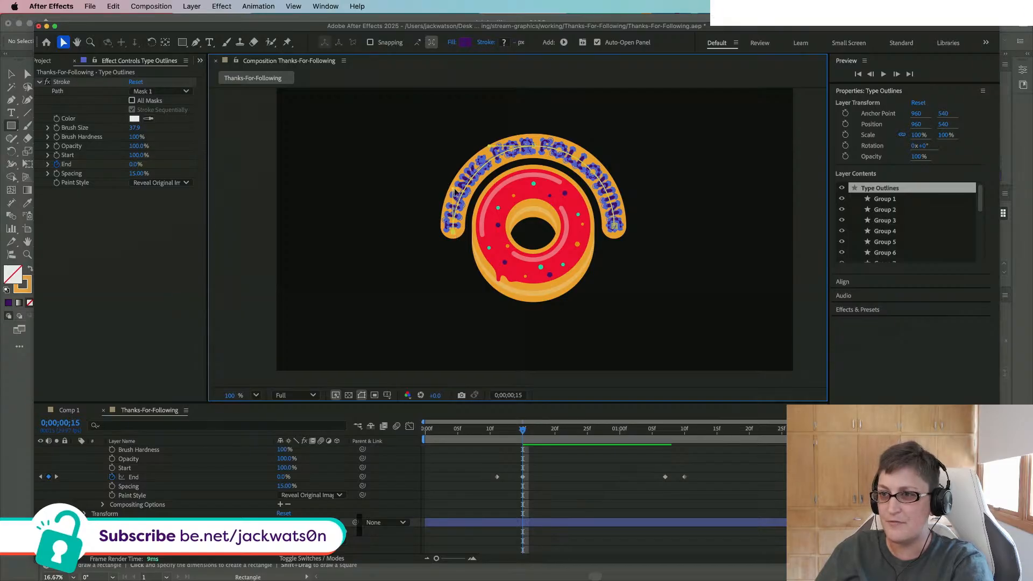
pyautogui.press('shift')
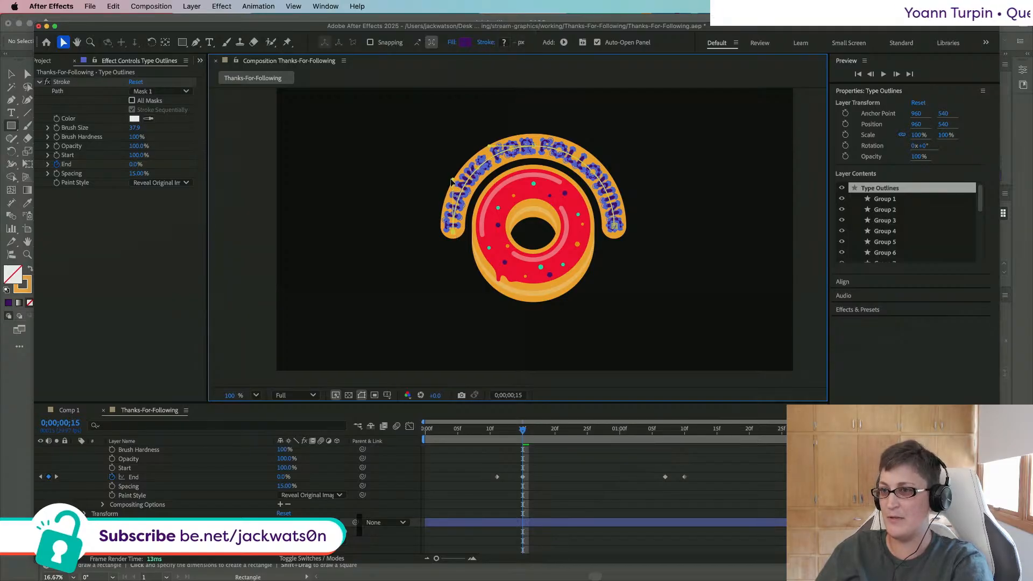
# Step: Deselect the text layer, return to the first frame and preview the text reveal animation
pyautogui.click(256, 219)
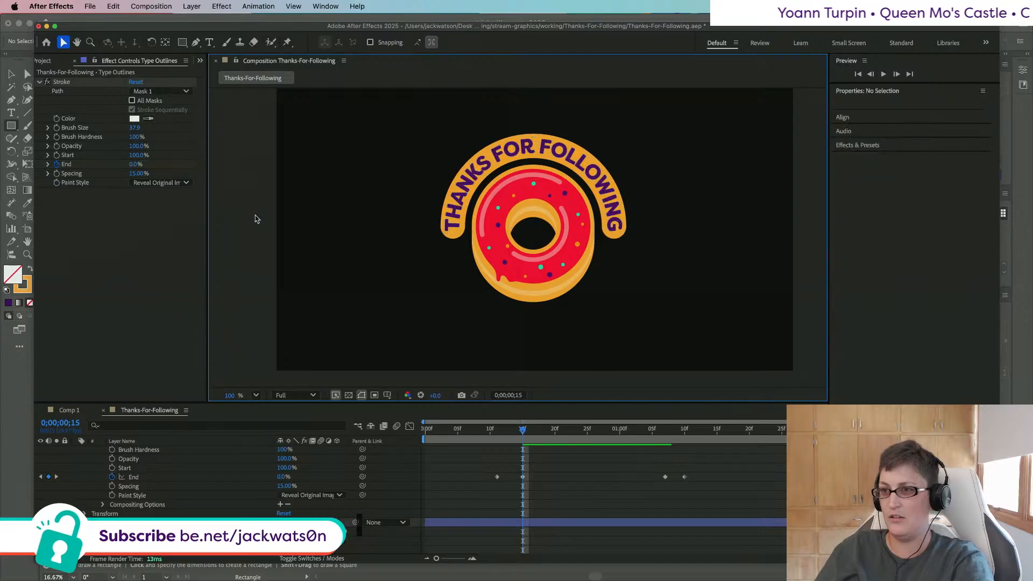
pyautogui.moveTo(523, 429); pyautogui.dragTo(264, 418)
pyautogui.press('space')
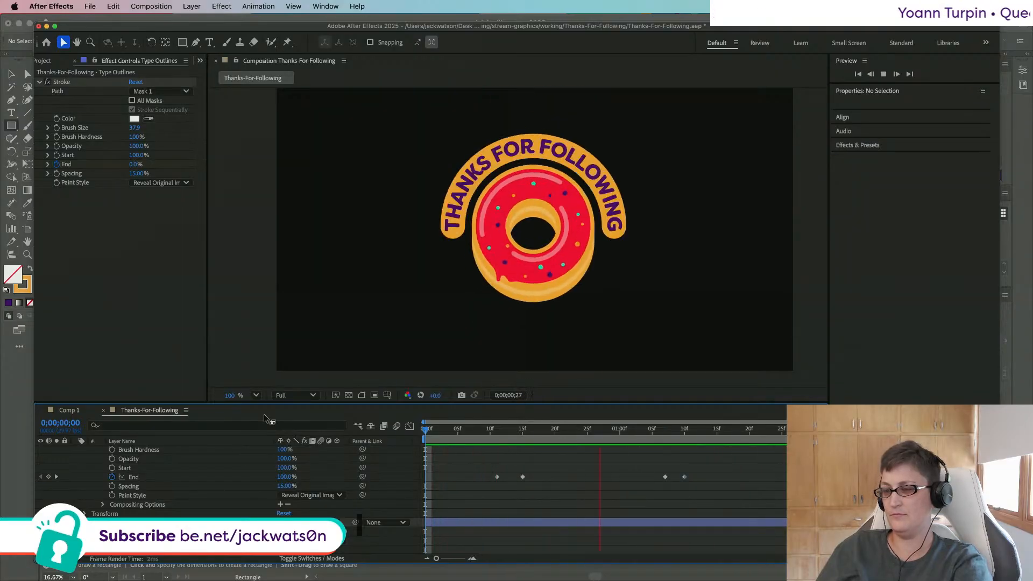
# Step: Save the project and collapse the Type Outlines and Line Outlines layers
pyautogui.press('space')
pyautogui.press('space')
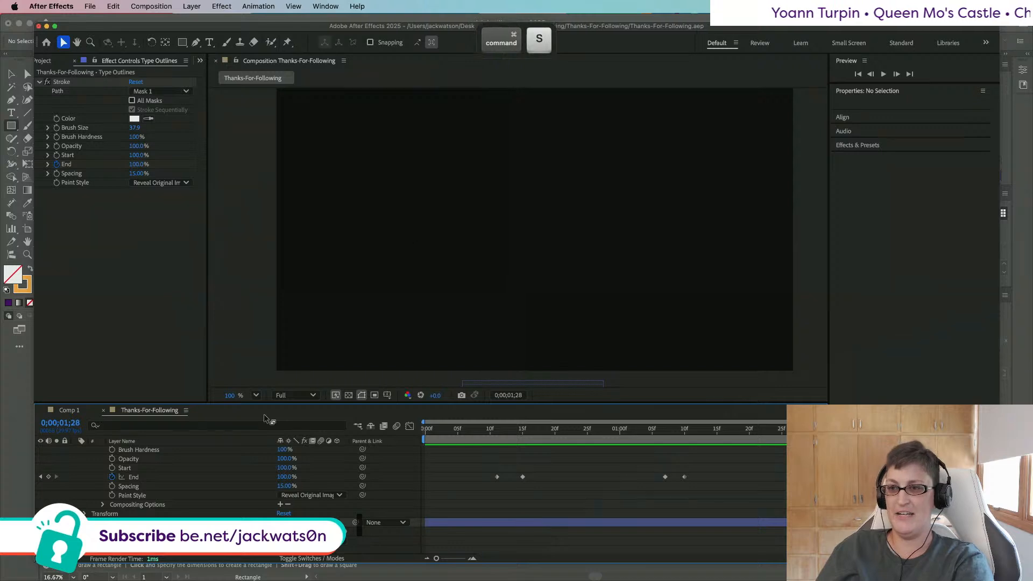
pyautogui.scroll(2, 238, 515)
pyautogui.scroll(5, 239, 515)
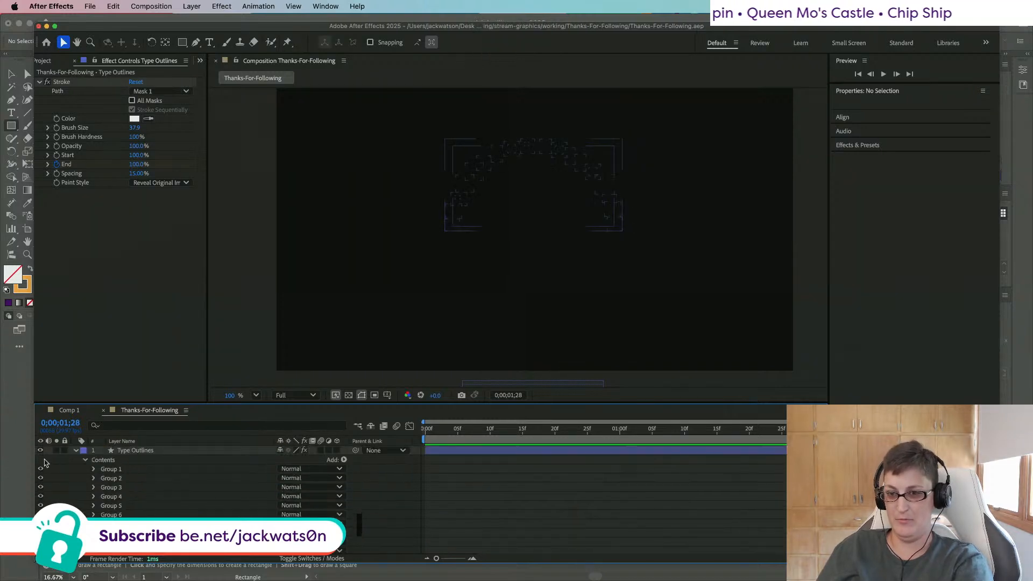
pyautogui.click(75, 452)
pyautogui.click(75, 459)
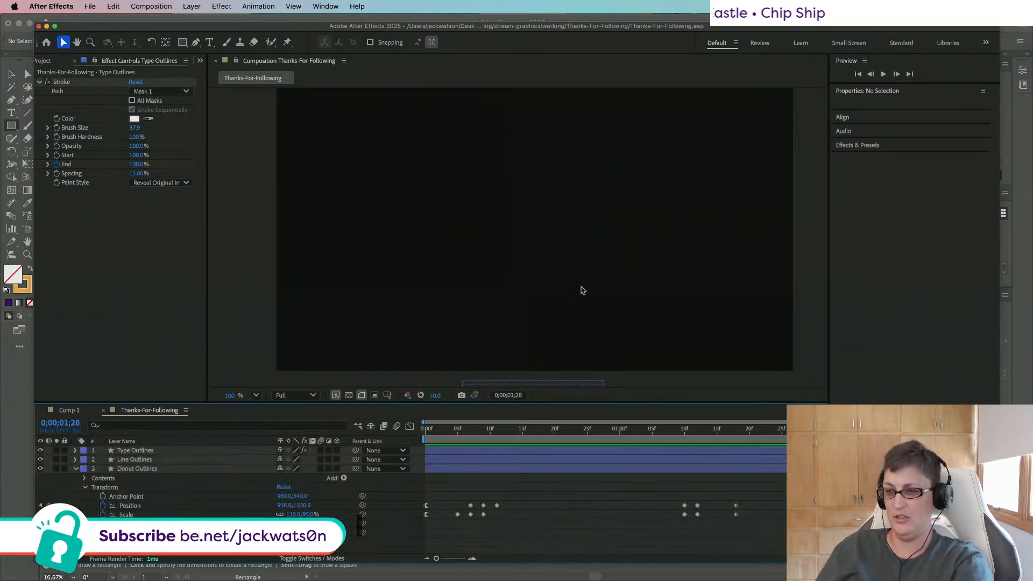
# Step: Scrub and play the complete donut and banner animation from the first frame, and save the project
pyautogui.scroll(2, 572, 266)
pyautogui.moveTo(442, 431); pyautogui.dragTo(753, 447)
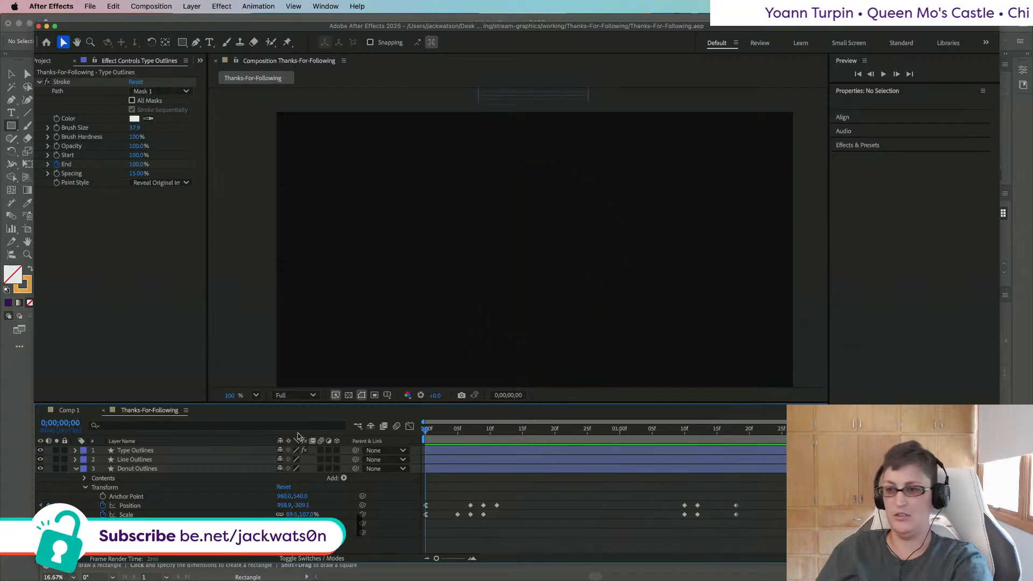
pyautogui.press('space')
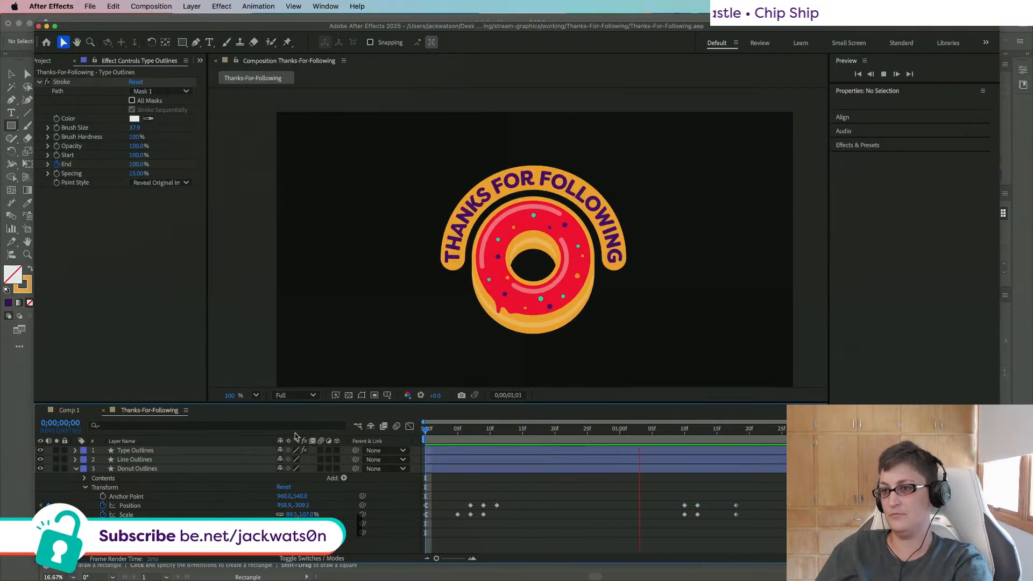
pyautogui.press('space')
pyautogui.press('super+s')
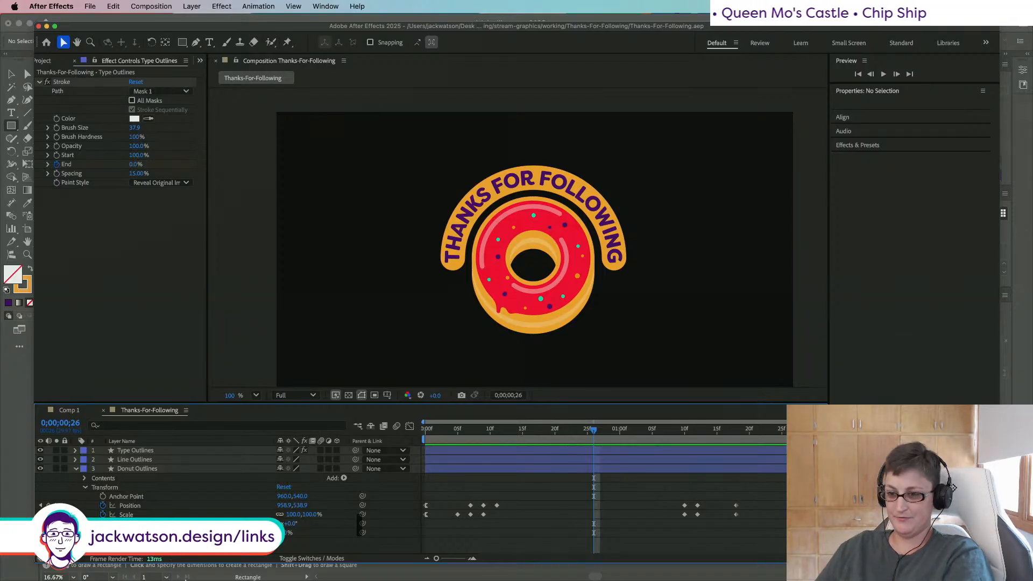
# Step: Open Thanks-for-subscribing.aep from the Thanks-For-Subscribing folder, allowing Desktop folder access and accepting the version conversion
pyautogui.click(264, 560)
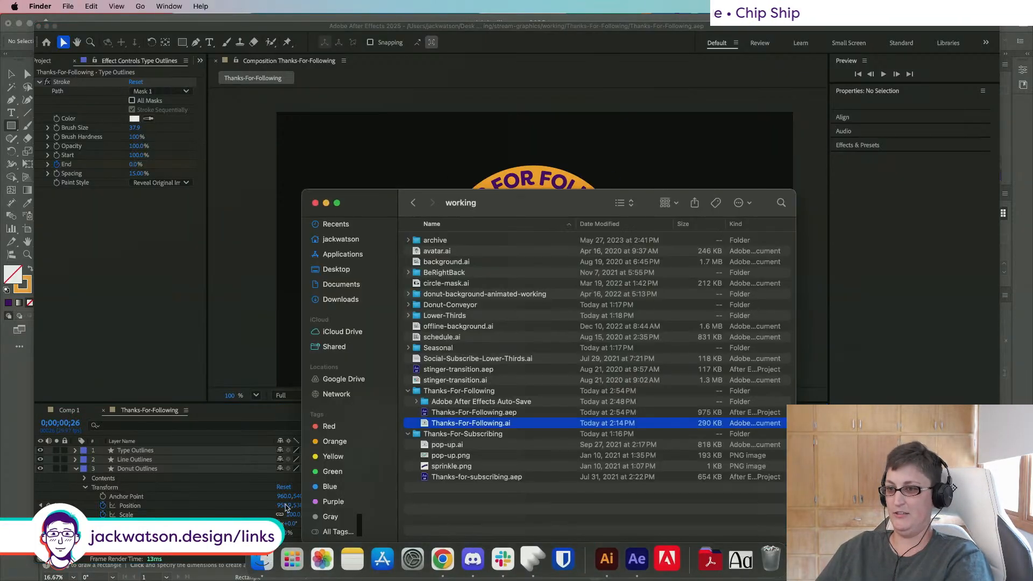
pyautogui.moveTo(461, 206); pyautogui.dragTo(461, 1)
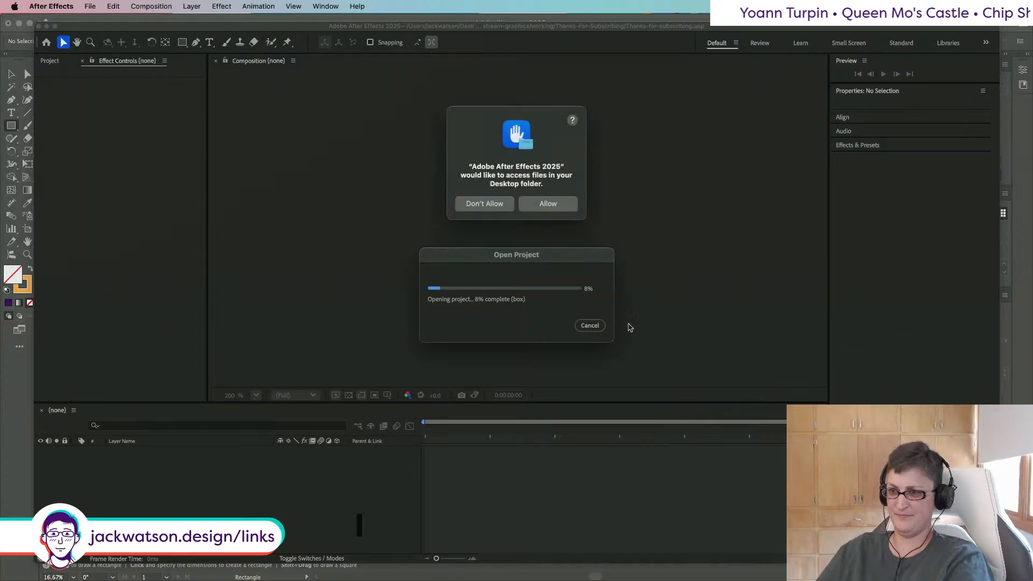
pyautogui.click(548, 204)
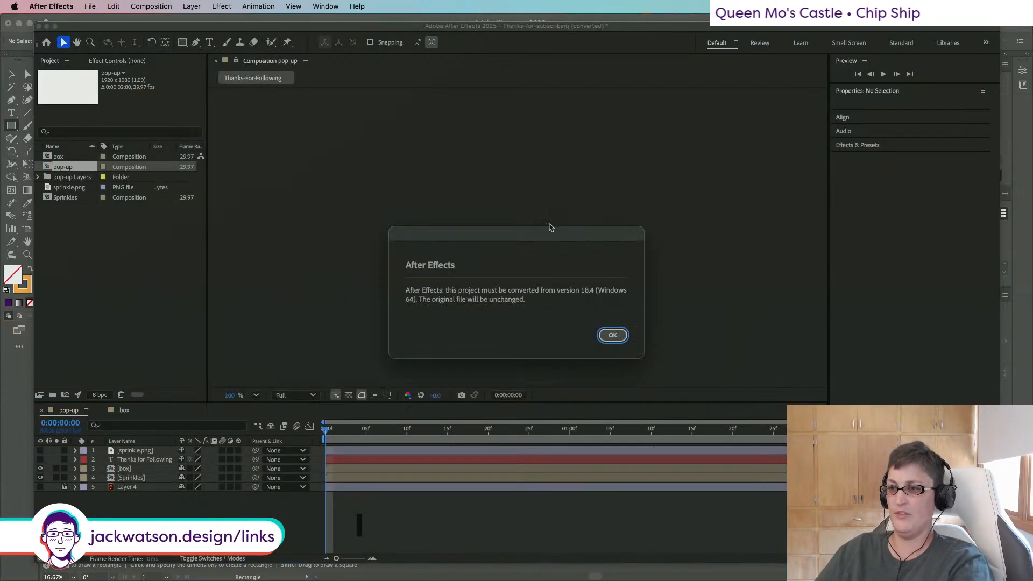
pyautogui.click(612, 335)
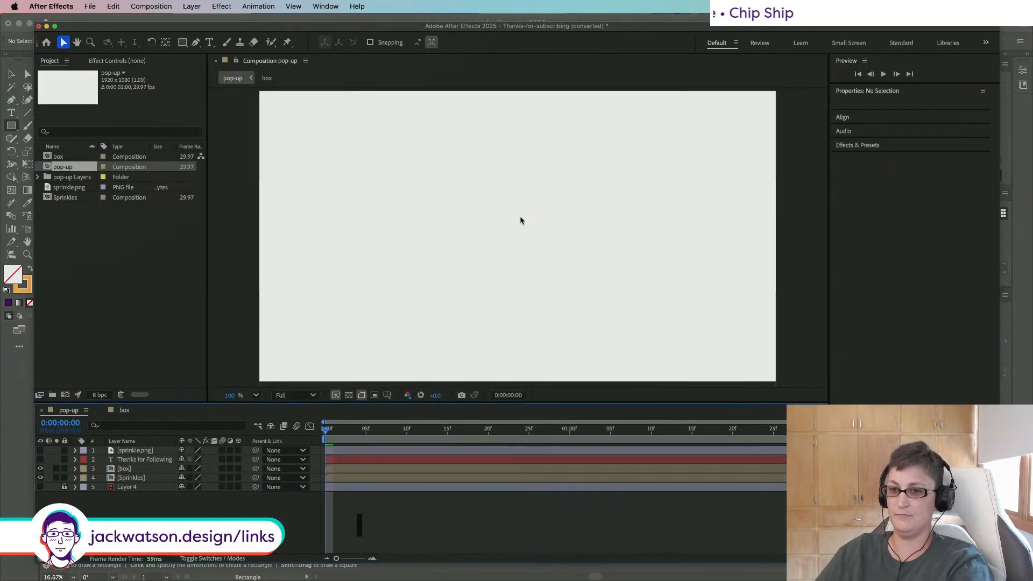
# Step: Preview the pop-up composition's donut box animation and return the playhead to the first frame
pyautogui.moveTo(109, 34); pyautogui.dragTo(142, 51)
pyautogui.press('space')
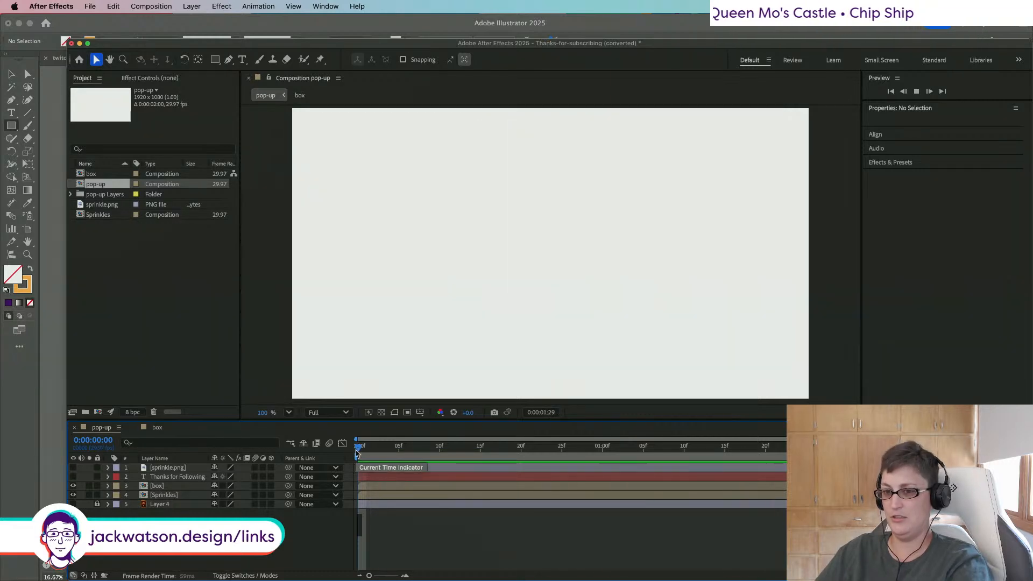
pyautogui.press('space')
pyautogui.moveTo(409, 449); pyautogui.dragTo(431, 452)
pyautogui.press('space')
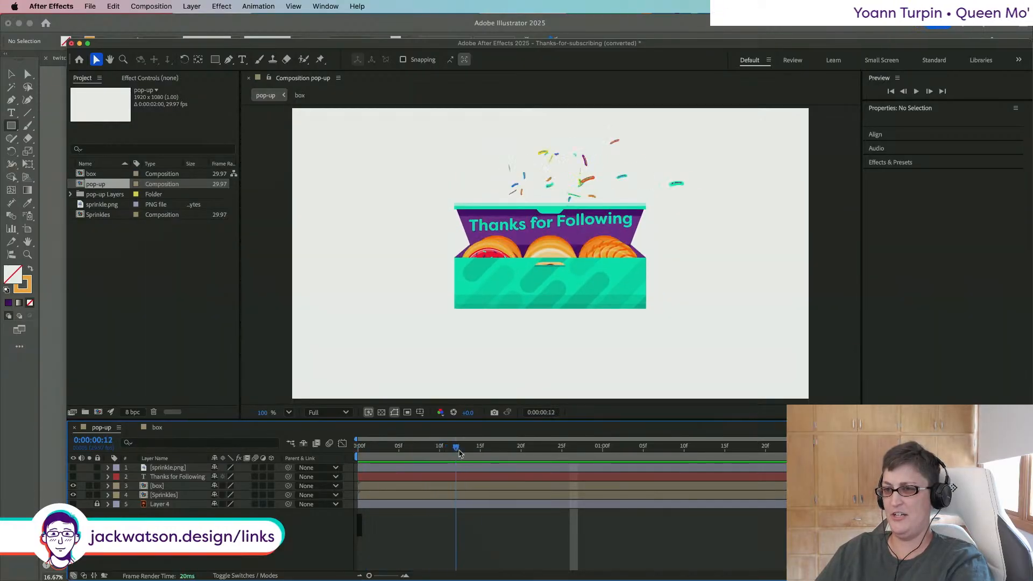
pyautogui.moveTo(309, 445)
pyautogui.mouseDown()
pyautogui.moveTo(486, 451)
pyautogui.moveTo(300, 453)
pyautogui.mouseUp()
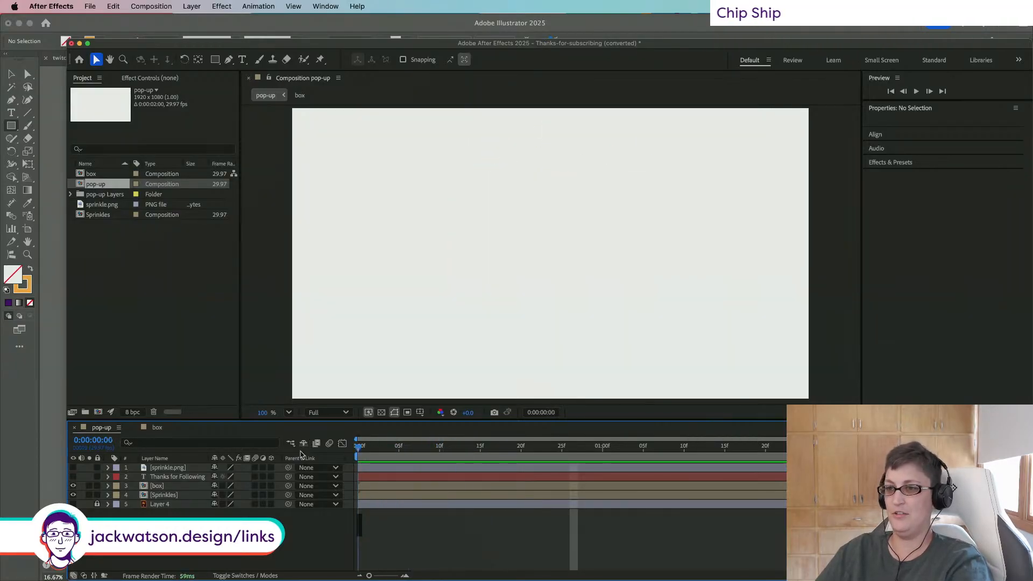
# Step: Open the box precomposition and scrub its timeline from the first frame to inspect its layers
pyautogui.click(151, 481)
pyautogui.click(153, 485)
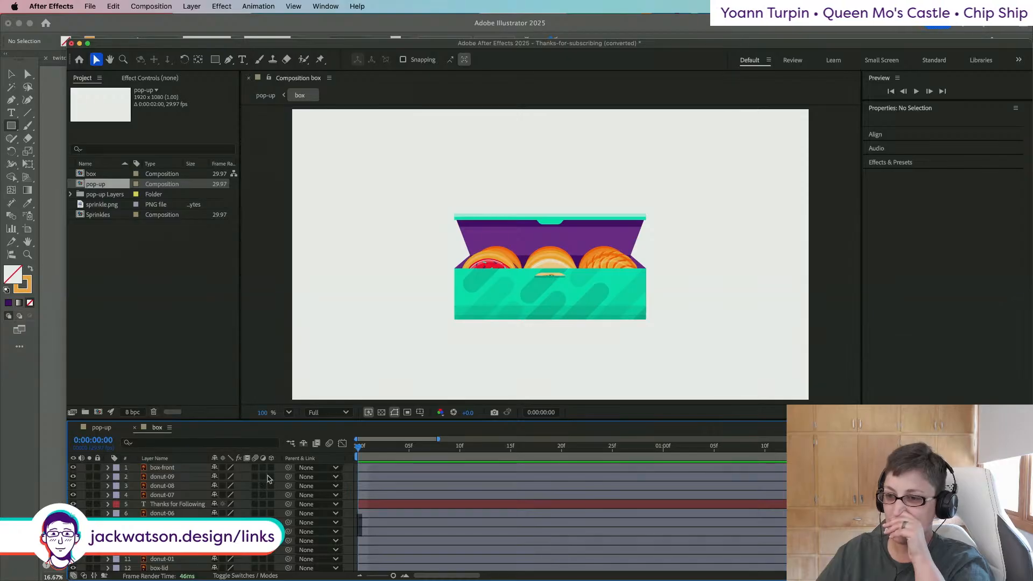
pyautogui.scroll(-1, 429, 528)
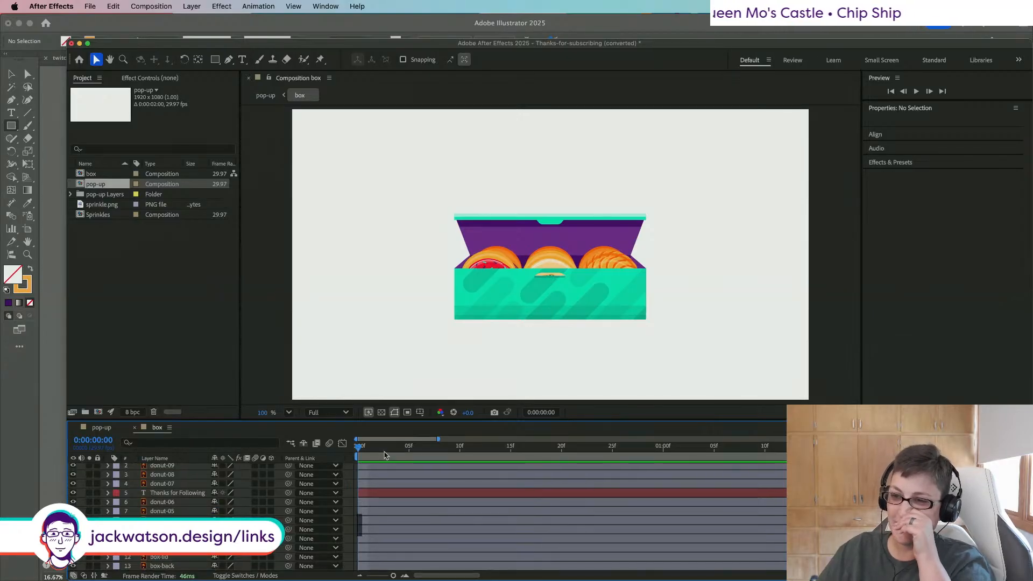
pyautogui.moveTo(359, 451); pyautogui.dragTo(203, 440)
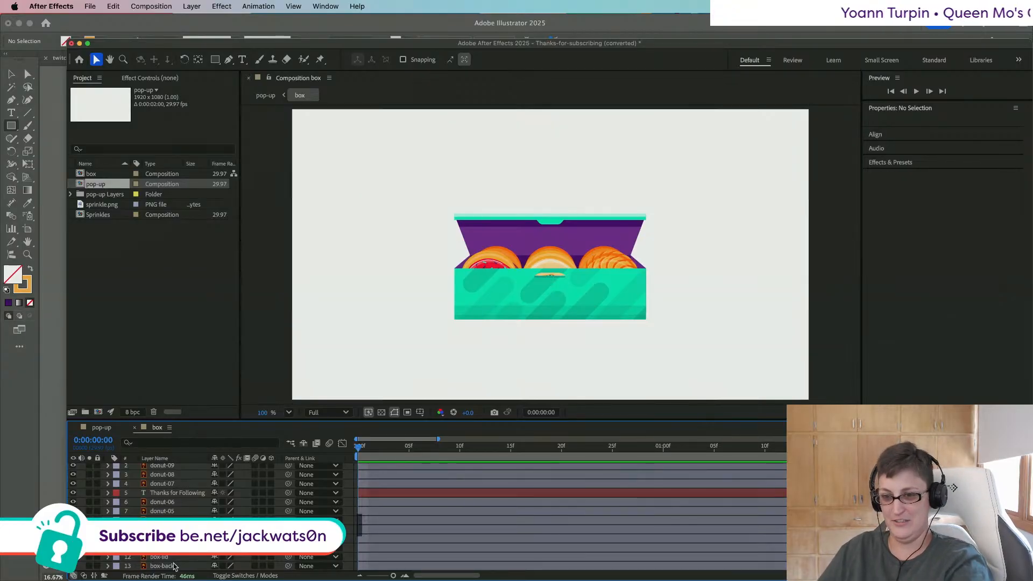
# Step: Examine the transform keyframes of the box-back, donut-04 and donut-03 layers in the box composition
pyautogui.click(172, 566)
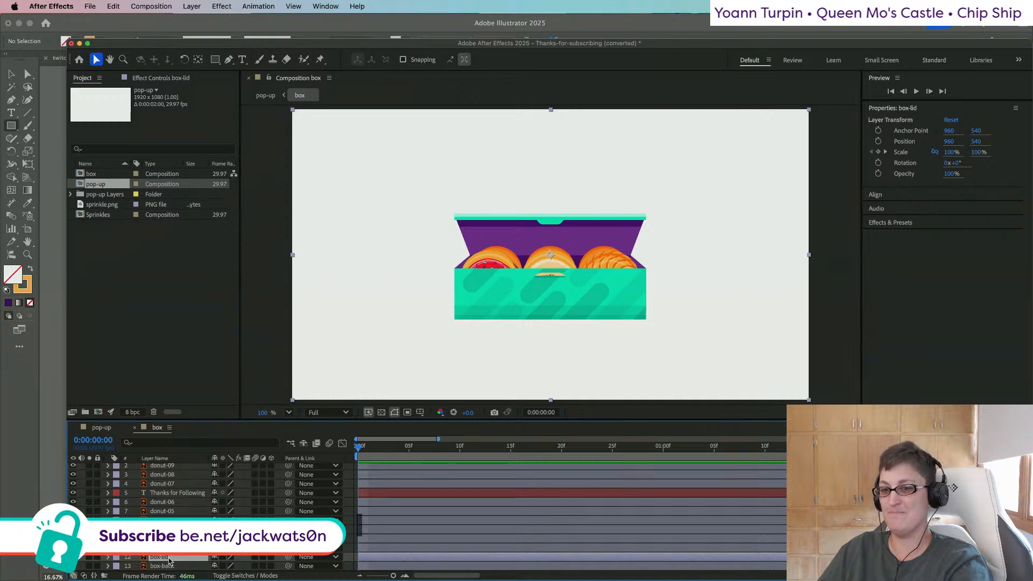
pyautogui.click(107, 566)
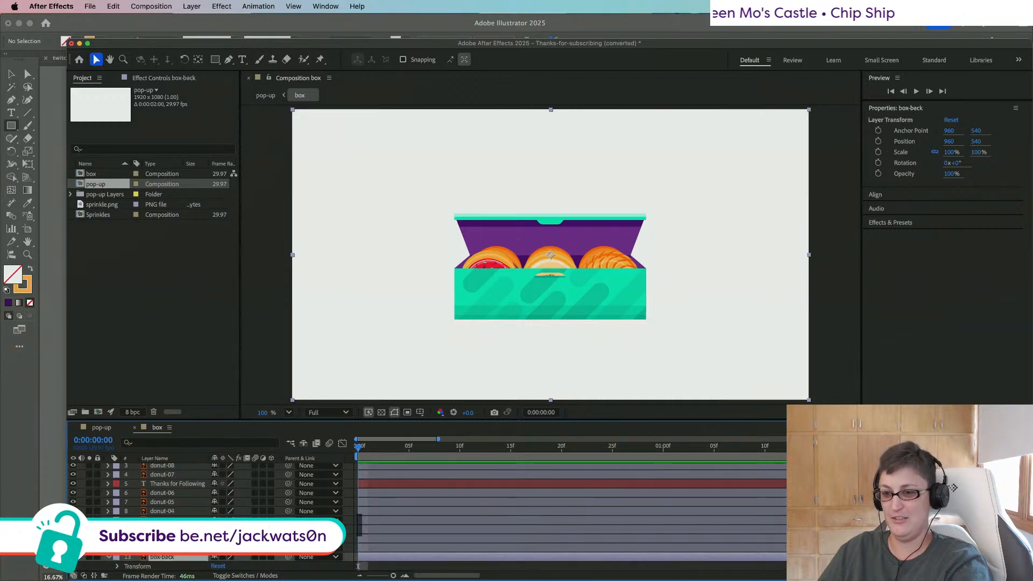
pyautogui.click(113, 561)
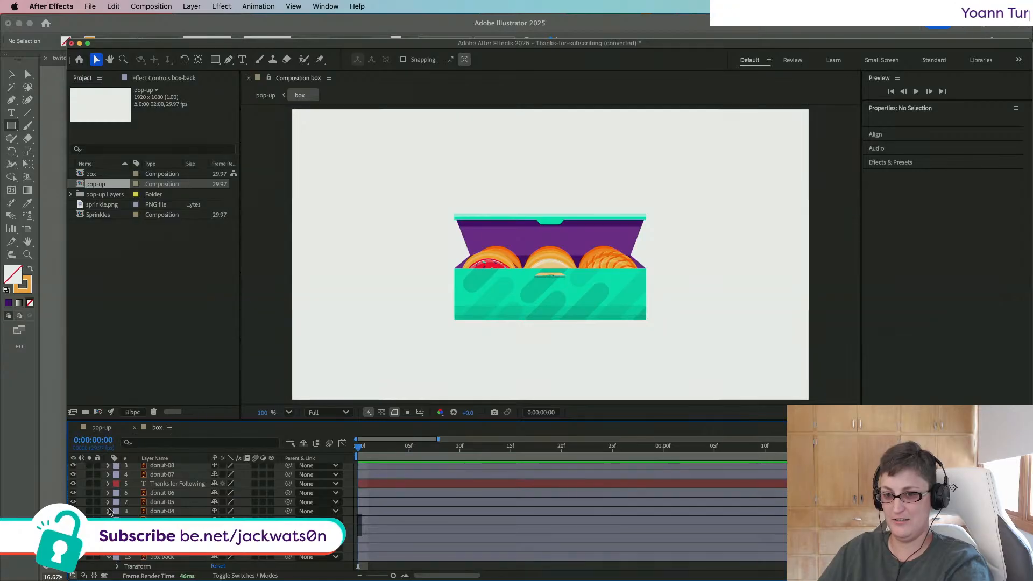
pyautogui.click(108, 511)
pyautogui.scroll(-1, 159, 513)
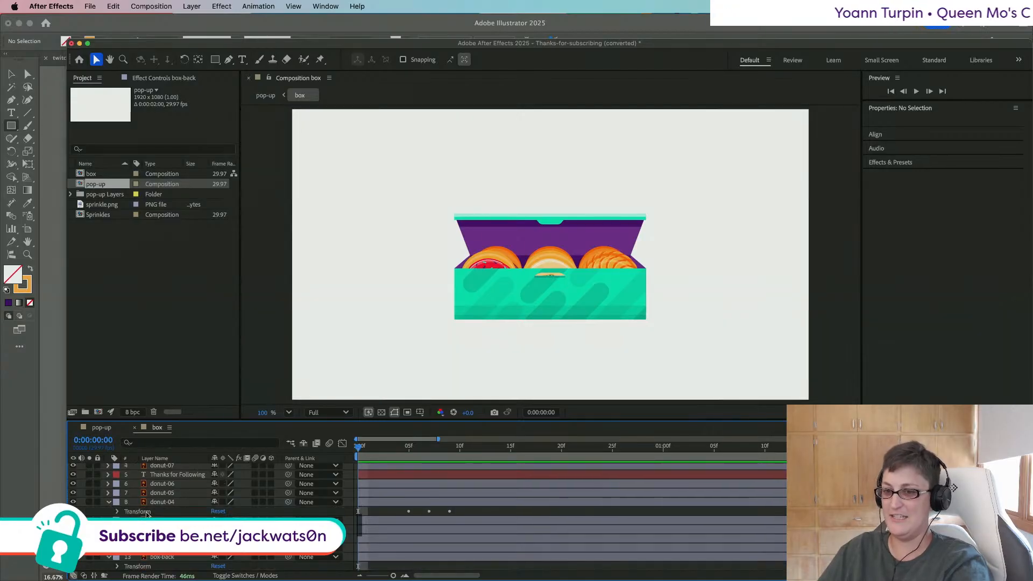
pyautogui.click(109, 520)
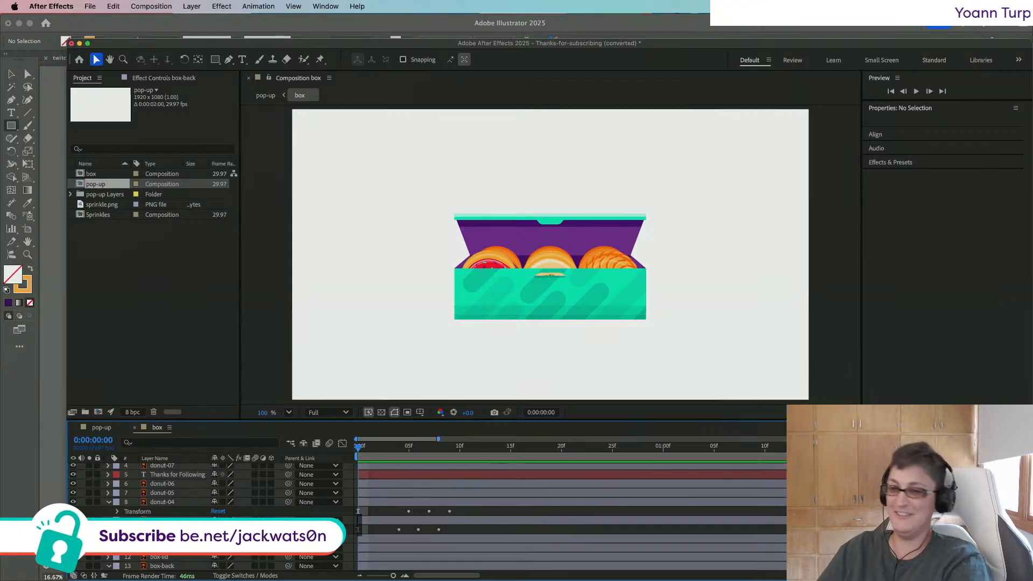
pyautogui.click(109, 520)
pyautogui.click(110, 502)
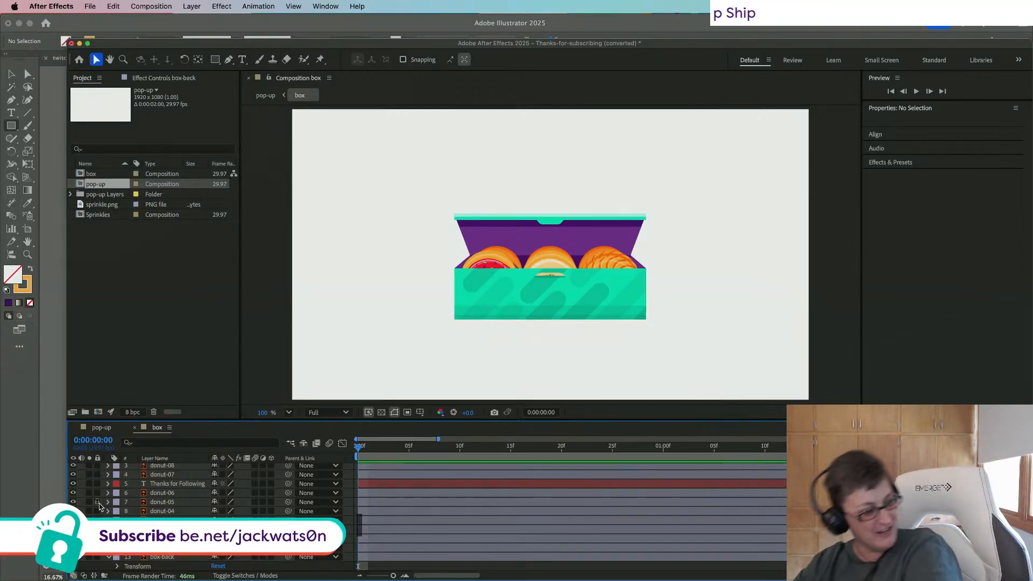
# Step: Play and scrub the box composition from the first frame to review how the donuts and text animate
pyautogui.moveTo(370, 449); pyautogui.dragTo(346, 454)
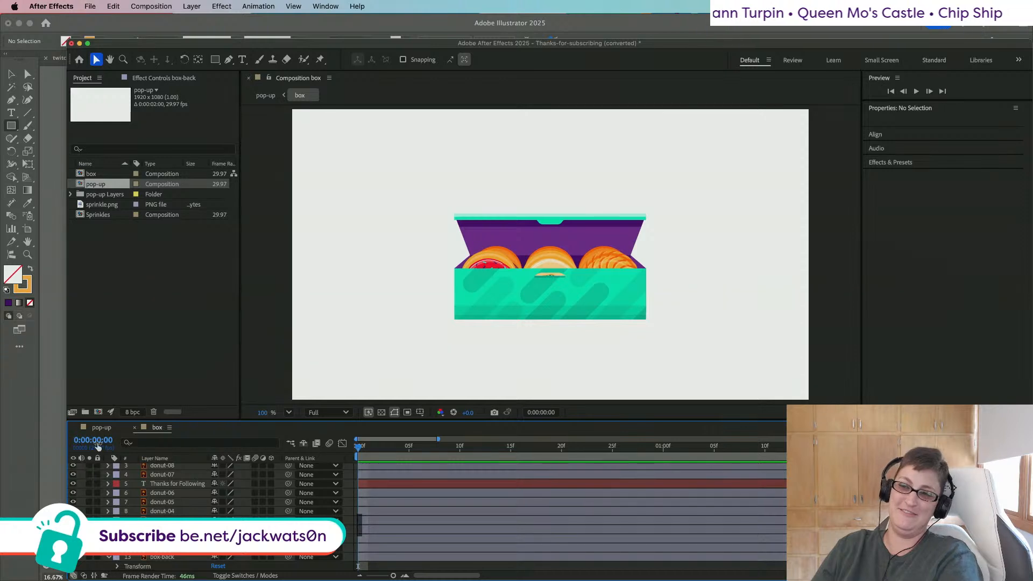
pyautogui.press('space')
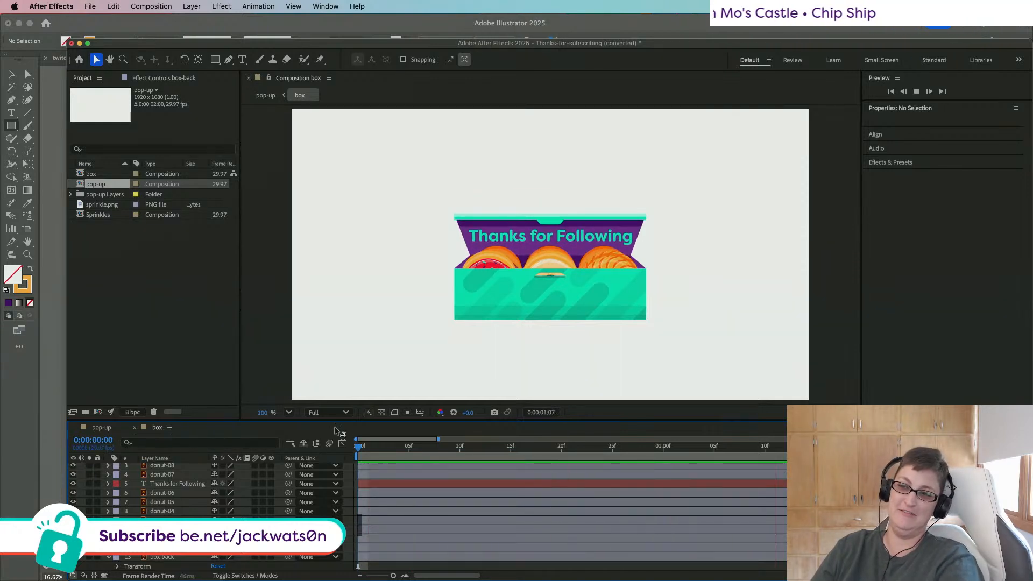
pyautogui.press('space')
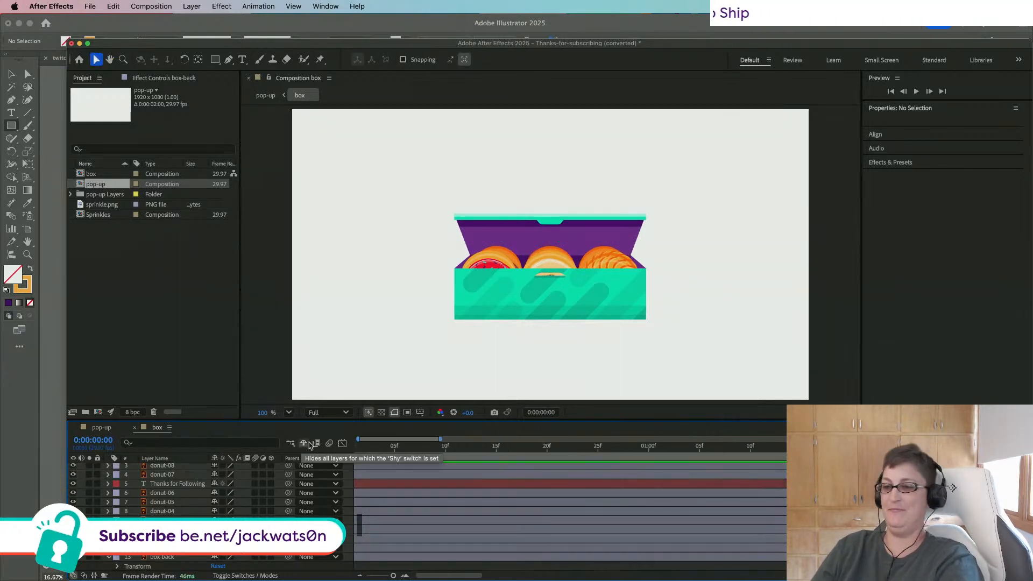
pyautogui.moveTo(475, 578); pyautogui.dragTo(405, 575)
pyautogui.moveTo(362, 450); pyautogui.dragTo(66, 419)
pyautogui.press('space')
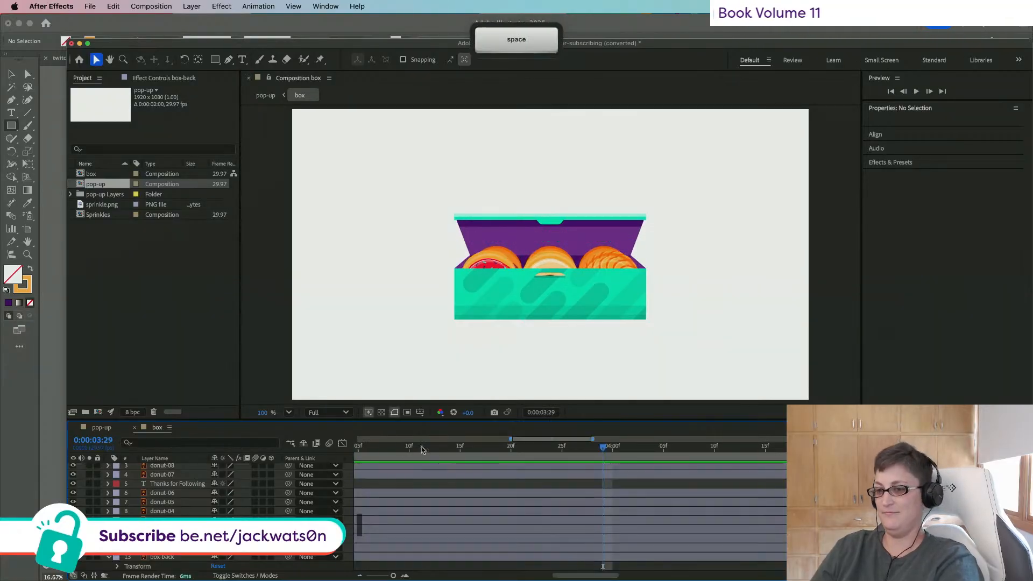
pyautogui.press('space')
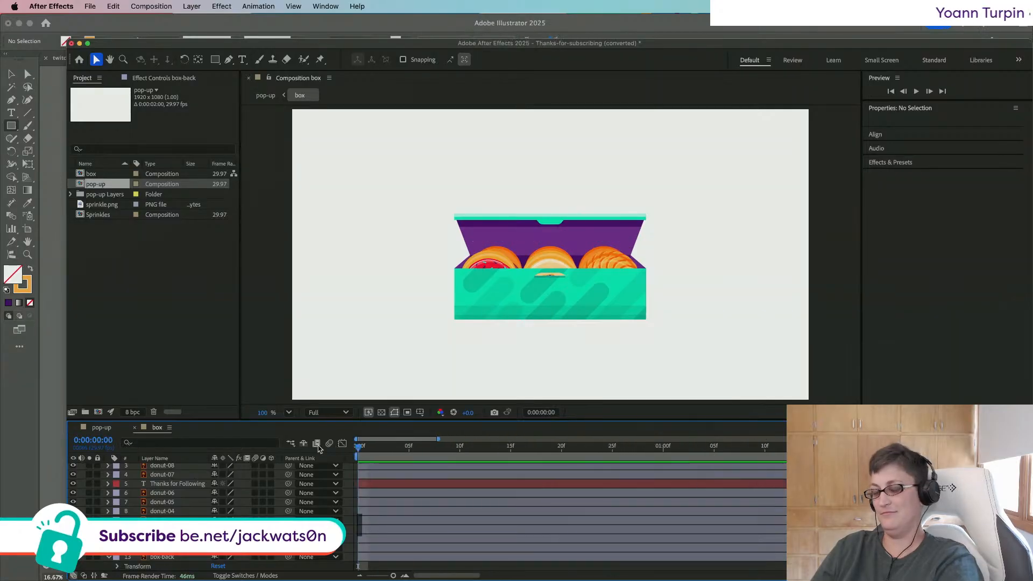
pyautogui.moveTo(366, 450); pyautogui.dragTo(693, 465)
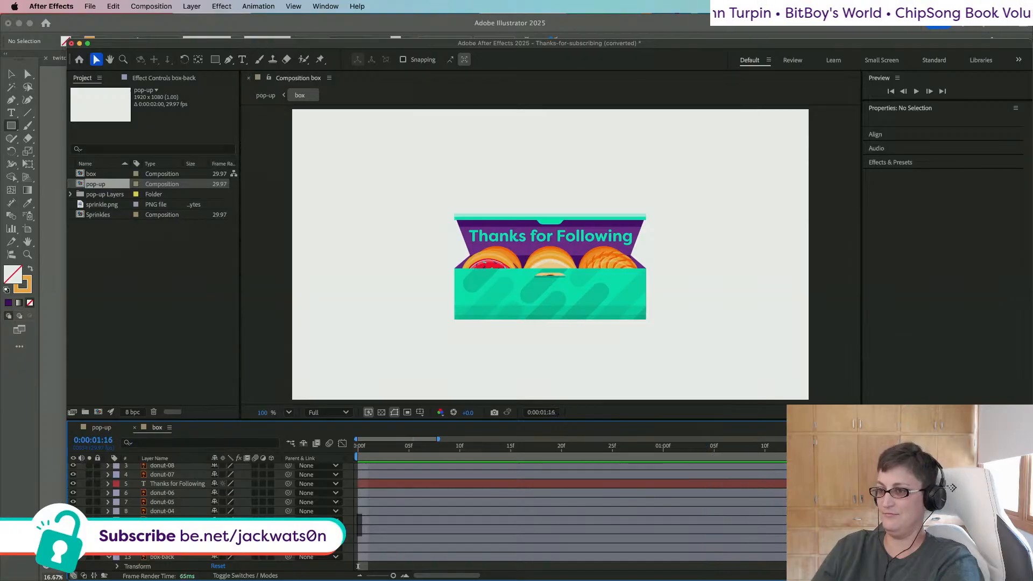
pyautogui.press('space')
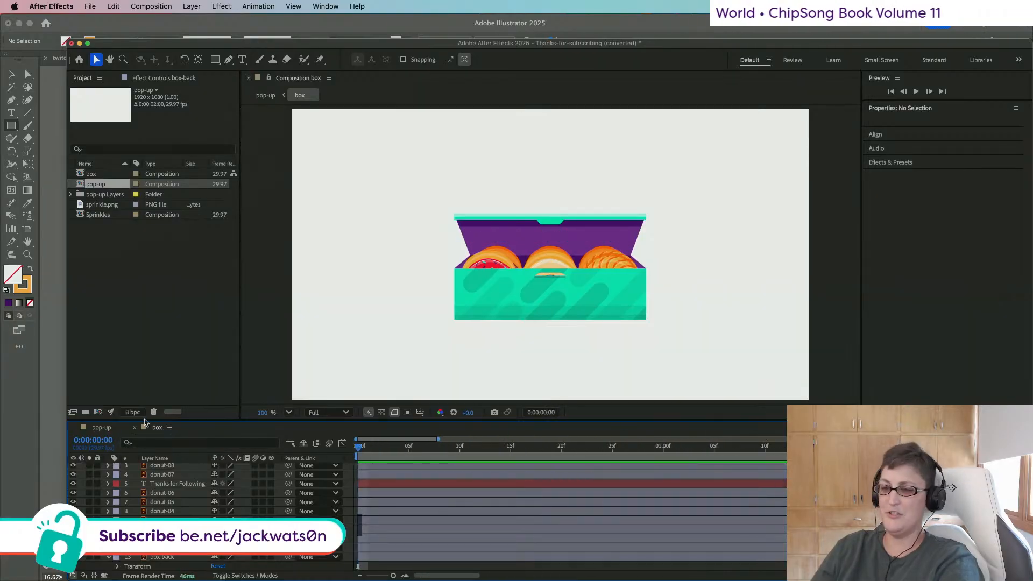
# Step: Return to the pop-up composition and preview its animation from the first frame
pyautogui.click(100, 429)
pyautogui.press('space')
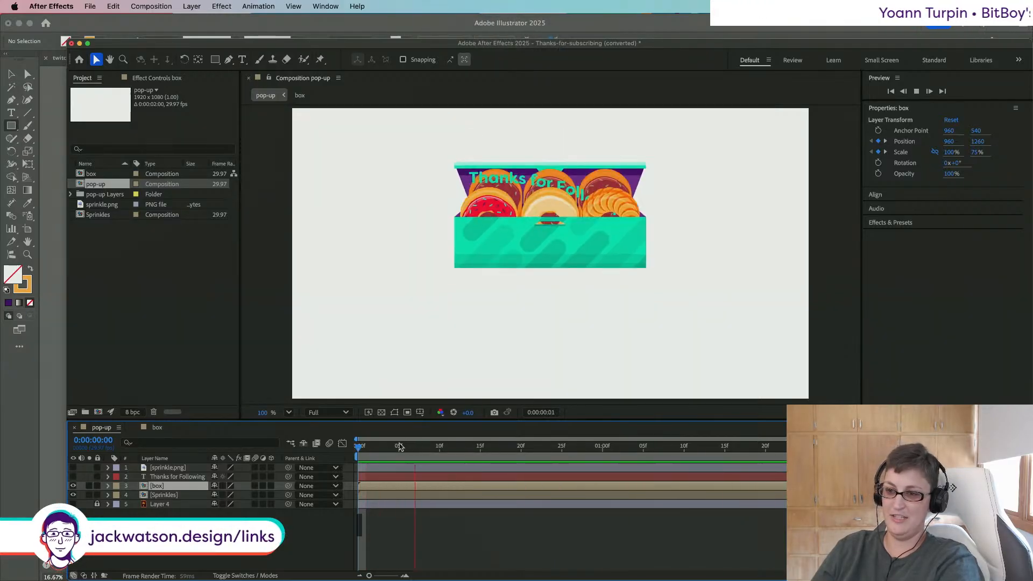
pyautogui.press('space')
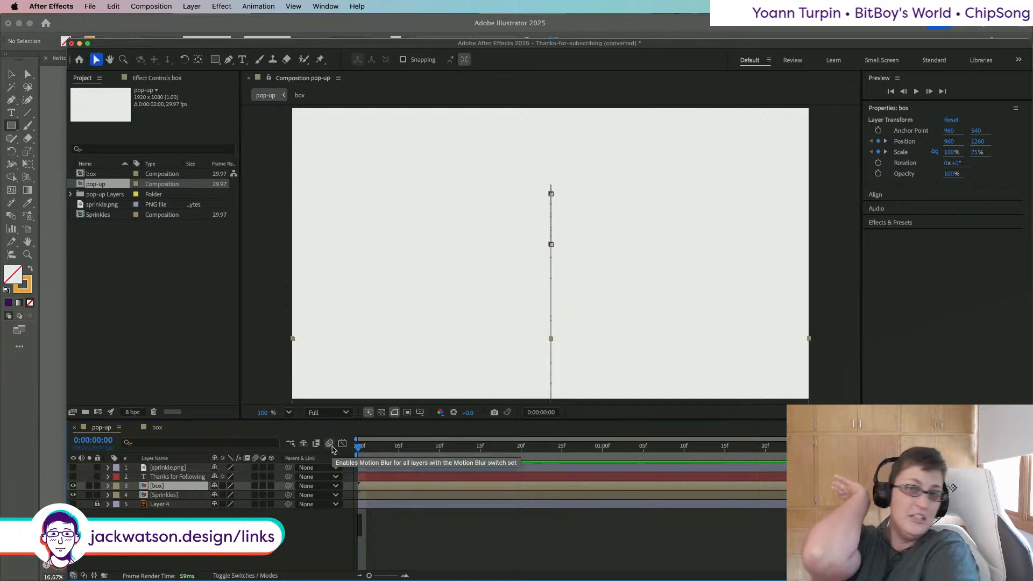
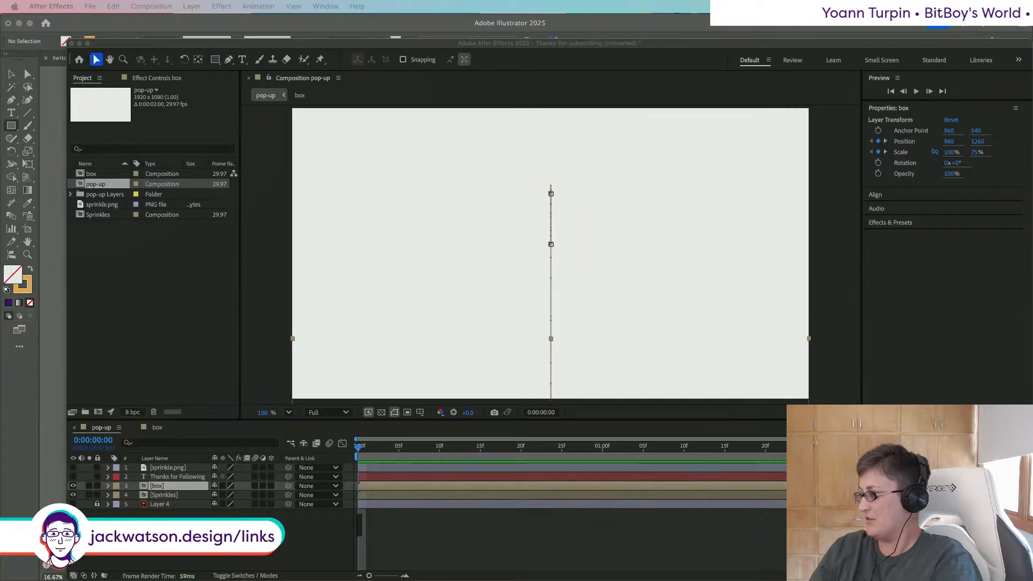
# Step: Switch to Illustrator with pop-up.ai open, fit the artboard in view and activate the Selection tool
pyautogui.moveTo(285, 99); pyautogui.dragTo(519, 92)
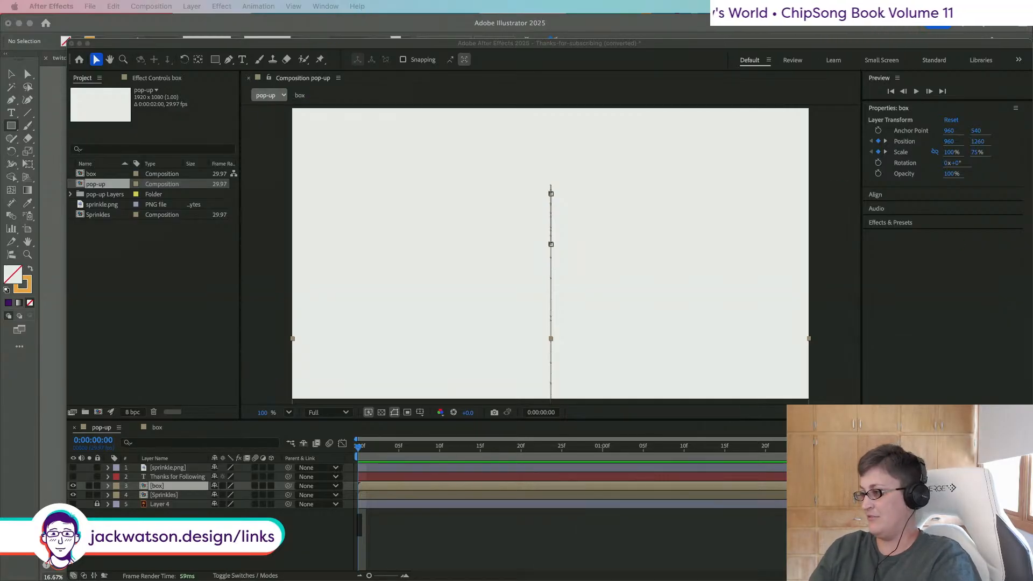
pyautogui.press('super+0')
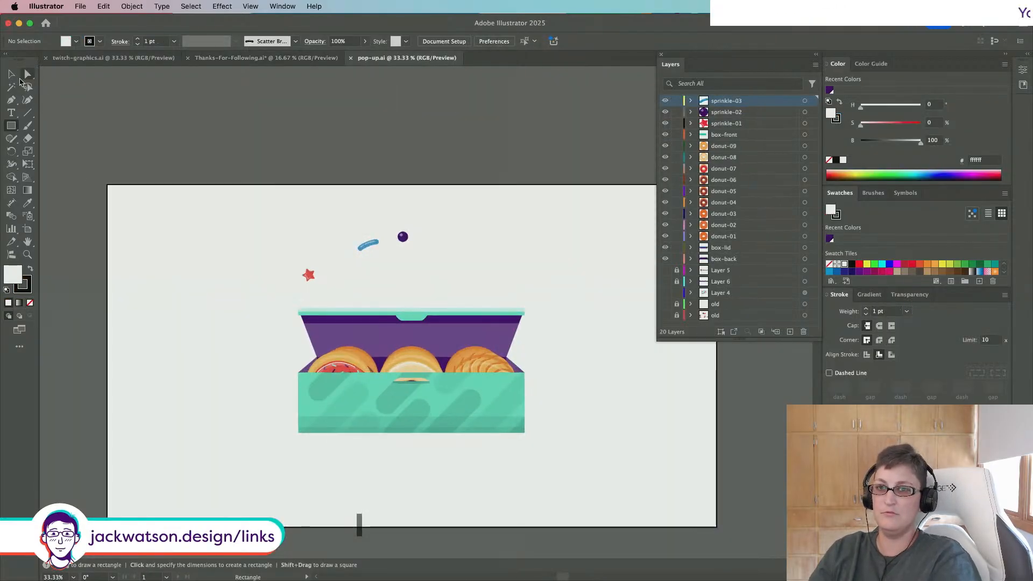
pyautogui.click(12, 75)
pyautogui.scroll(-1, 447, 169)
pyautogui.hscroll(1, 447, 169)
pyautogui.scroll(-1, 445, 170)
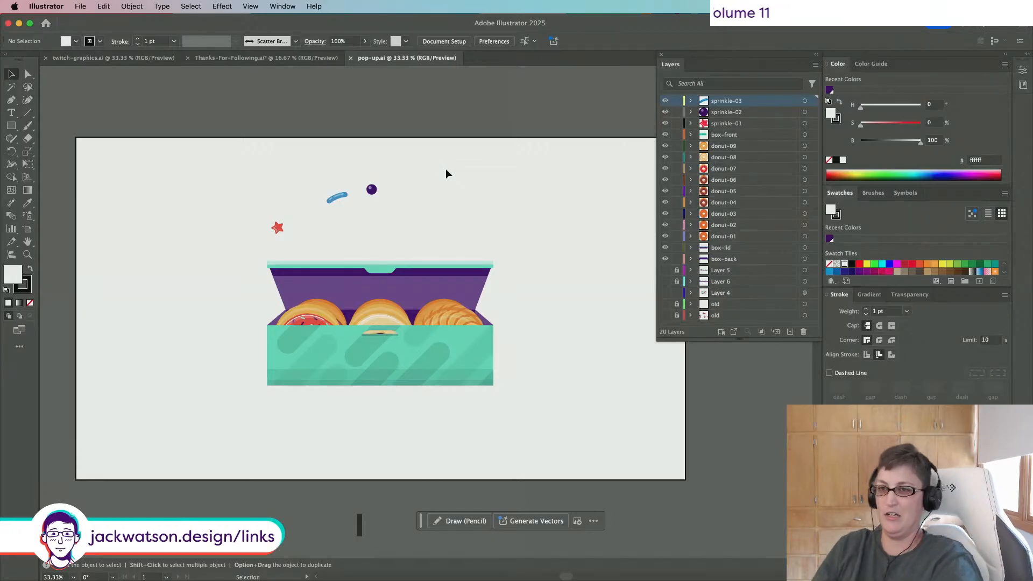
# Step: Switch to twitch-graphics.ai and isolate the box group on the "New sub: donut box pop" artboard, showing its sublayers
pyautogui.click(260, 58)
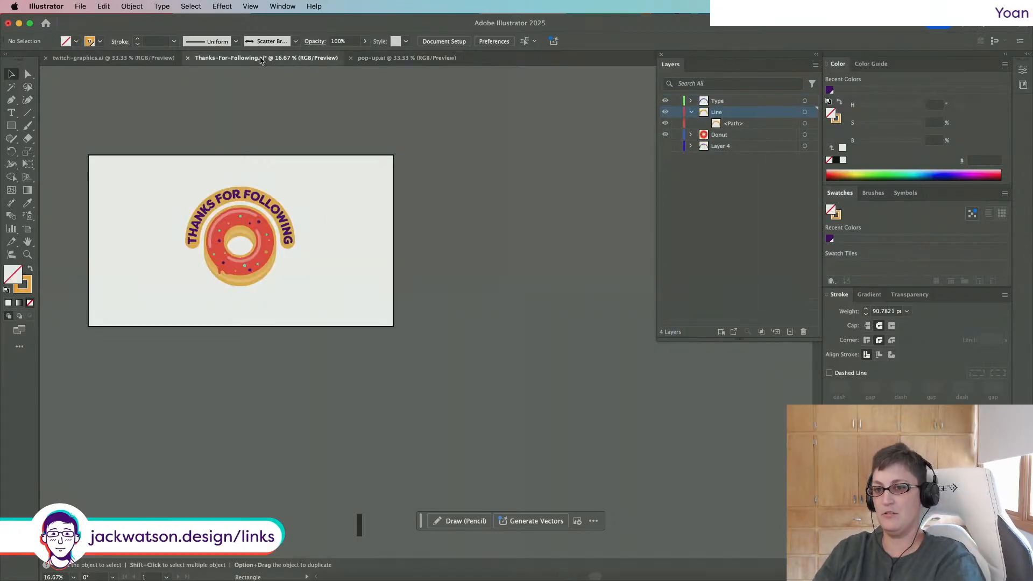
pyautogui.click(124, 58)
pyautogui.scroll(5, 159, 110)
pyautogui.hscroll(-7, 159, 110)
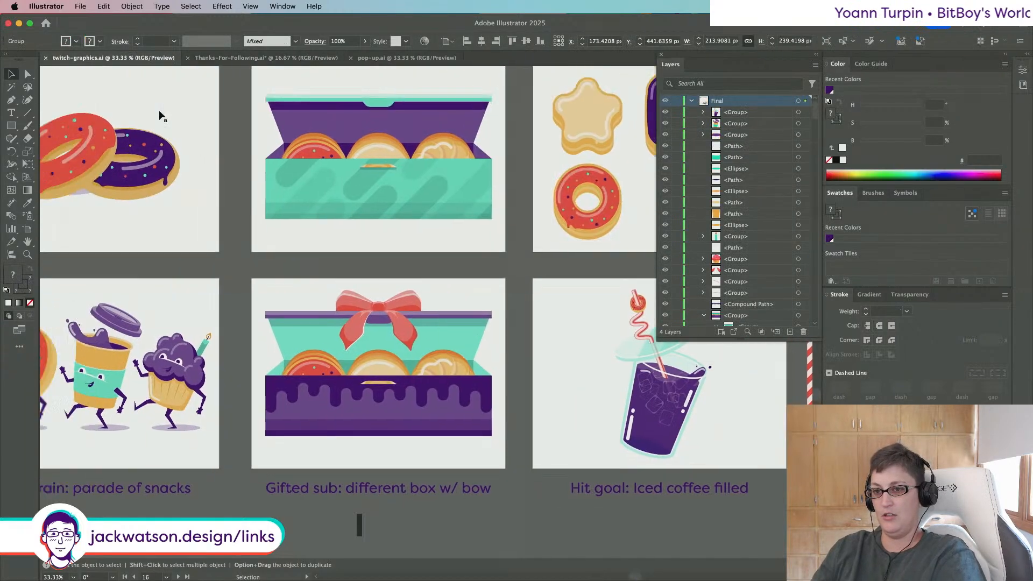
pyautogui.click(354, 240)
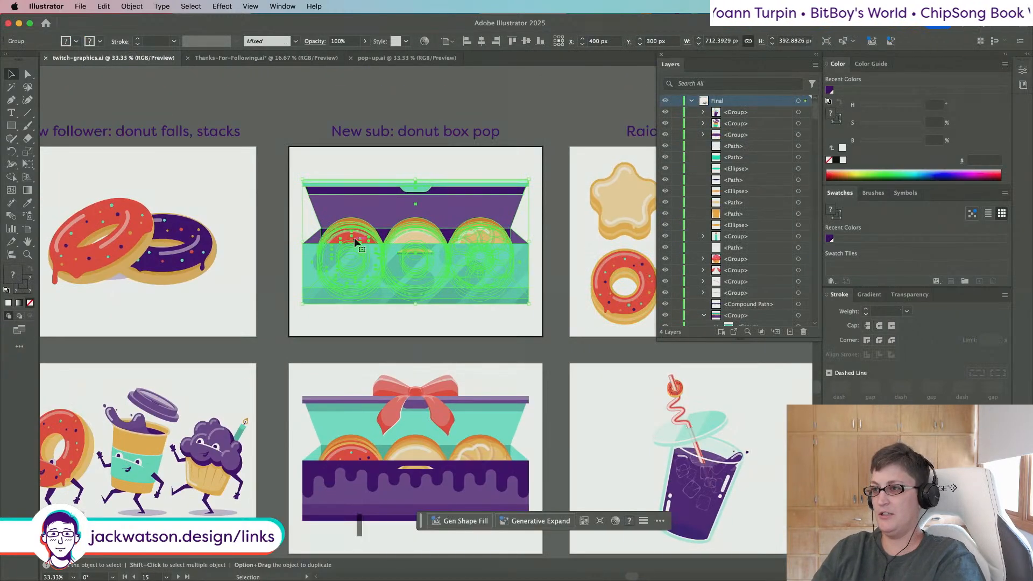
pyautogui.doubleClick(354, 239)
pyautogui.click(705, 112)
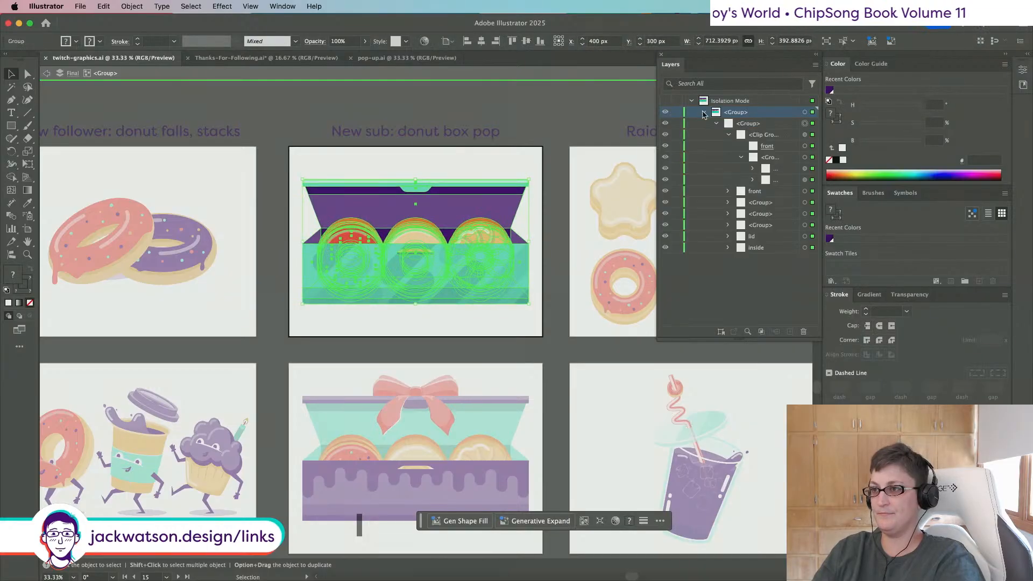
# Step: Enter the nested box group and copy its three donut groups
pyautogui.press('super+equal')
pyautogui.press('super+equal')
pyautogui.press('super+equal')
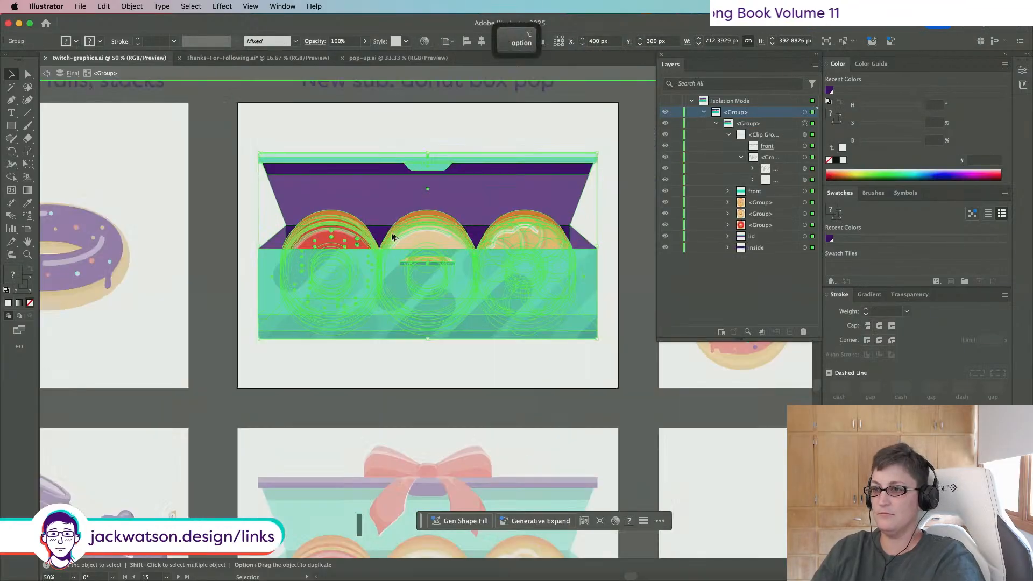
pyautogui.click(112, 202)
pyautogui.click(268, 220)
pyautogui.doubleClick(263, 220)
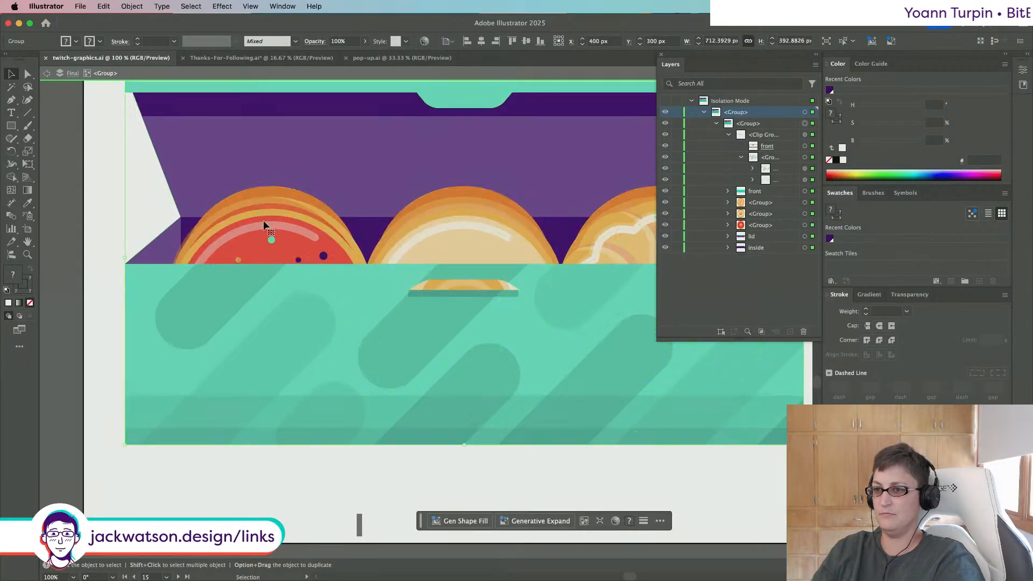
pyautogui.click(298, 230)
pyautogui.keyDown('shift'); pyautogui.click(473, 232); pyautogui.keyUp('shift')
pyautogui.keyDown('shift'); pyautogui.click(618, 230); pyautogui.keyUp('shift')
pyautogui.hscroll(2, 619, 229)
pyautogui.press('super+c')
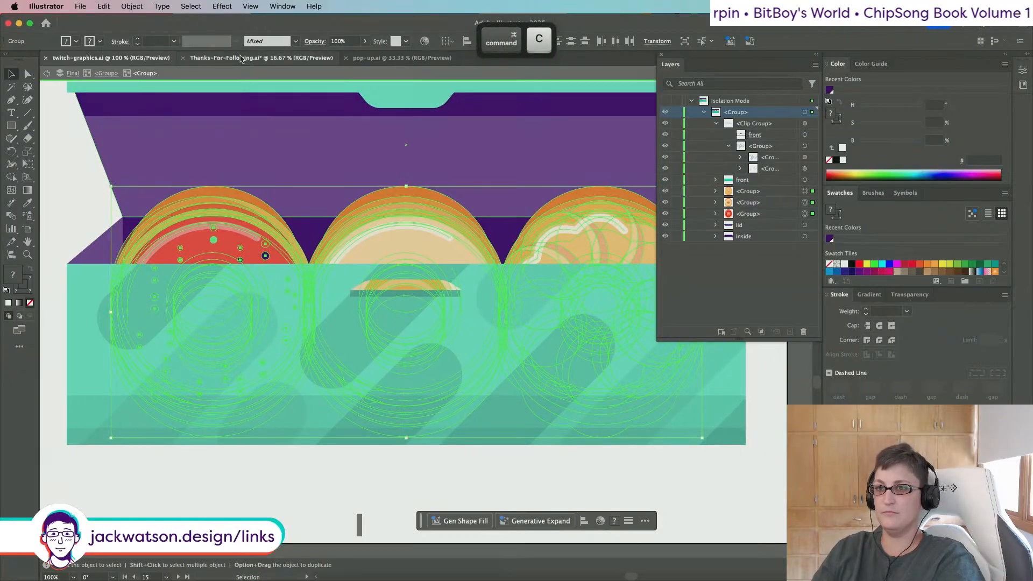
# Step: Paste the three donut groups into pop-up.ai and place them below the artboard
pyautogui.click(258, 58)
pyautogui.click(391, 59)
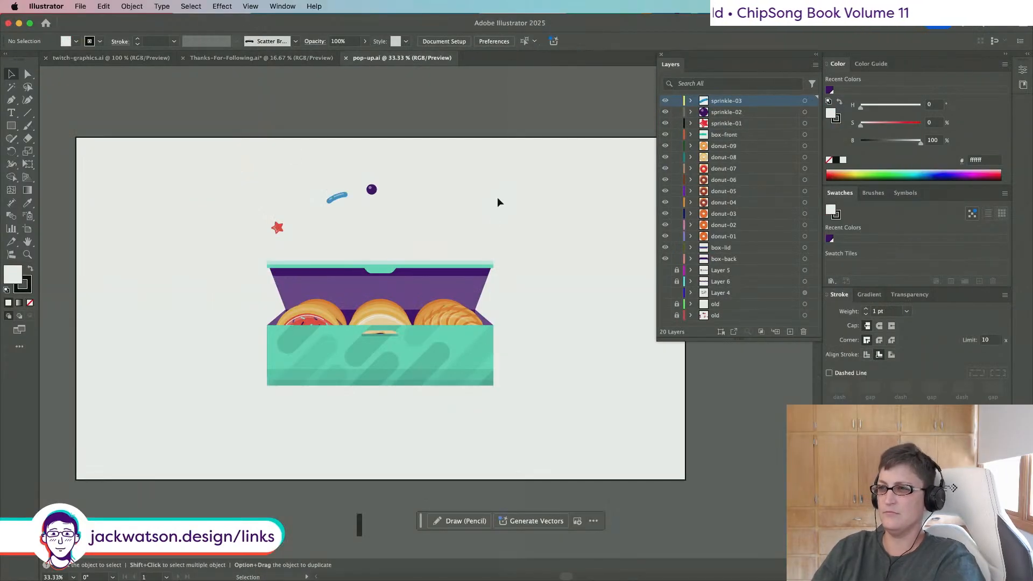
pyautogui.scroll(-3, 498, 197)
pyautogui.hscroll(1, 498, 197)
pyautogui.press('super+v')
pyautogui.moveTo(444, 276); pyautogui.dragTo(354, 461)
# Step: Ungroup the pasted donut stacks into individual donuts and clear the selection
pyautogui.rightClick(278, 438)
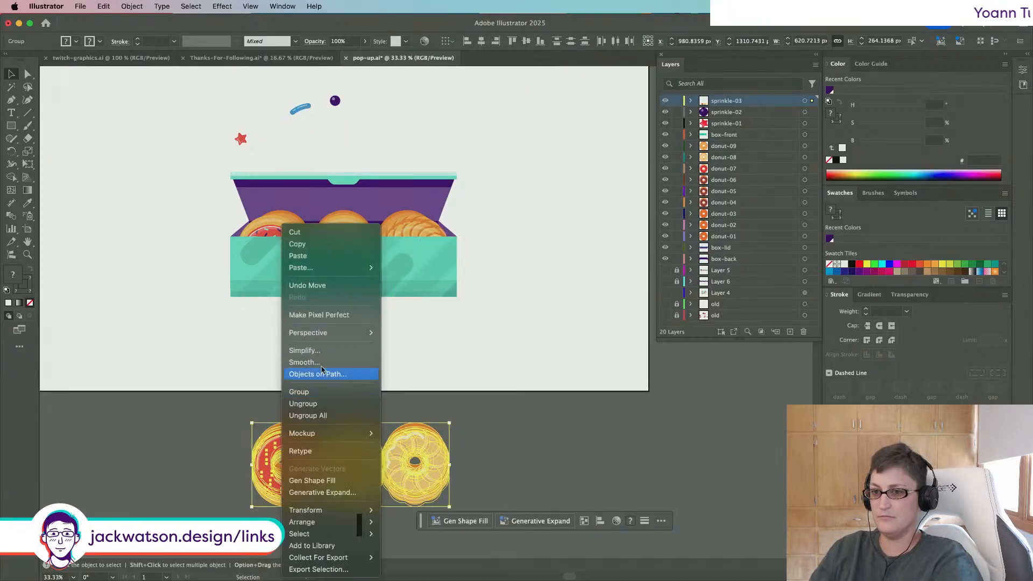
pyautogui.click(324, 401)
pyautogui.click(136, 412)
# Step: Try to align the pasted red sprinkled donut with the matching red donut in the box
pyautogui.click(286, 465)
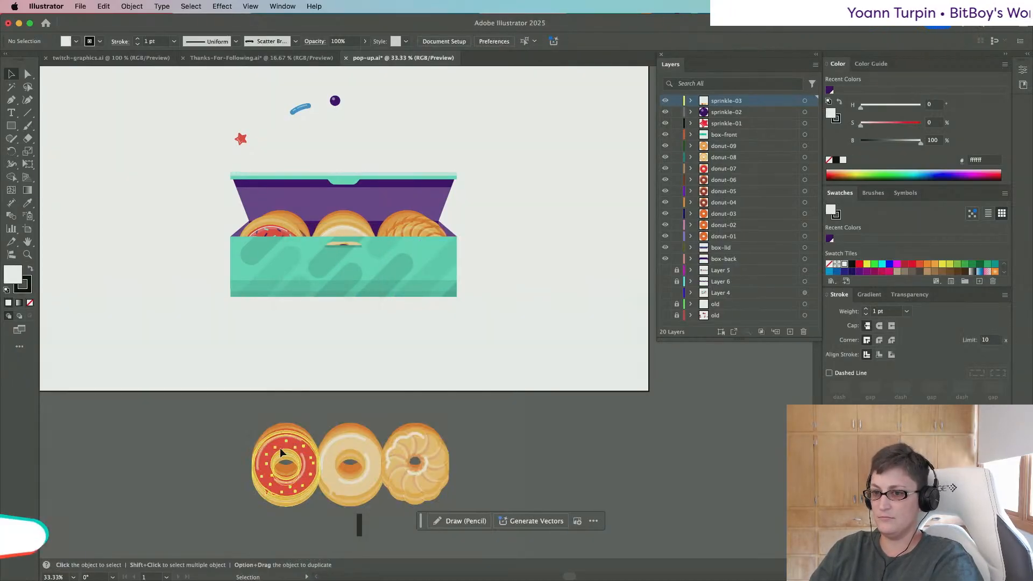
pyautogui.keyDown('shift'); pyautogui.click(272, 229); pyautogui.keyUp('shift')
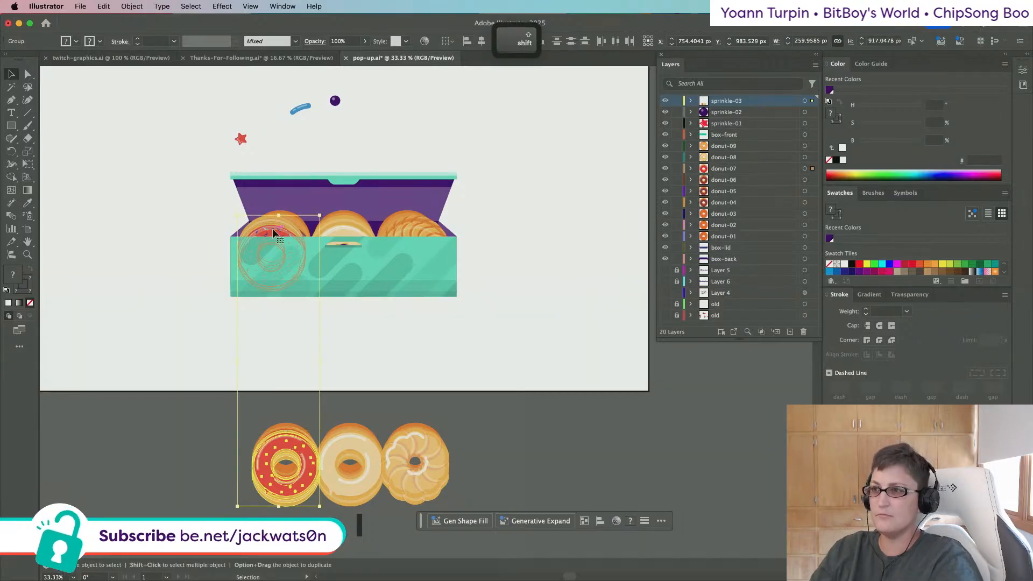
pyautogui.click(477, 42)
pyautogui.click(512, 41)
pyautogui.scroll(1, 275, 242)
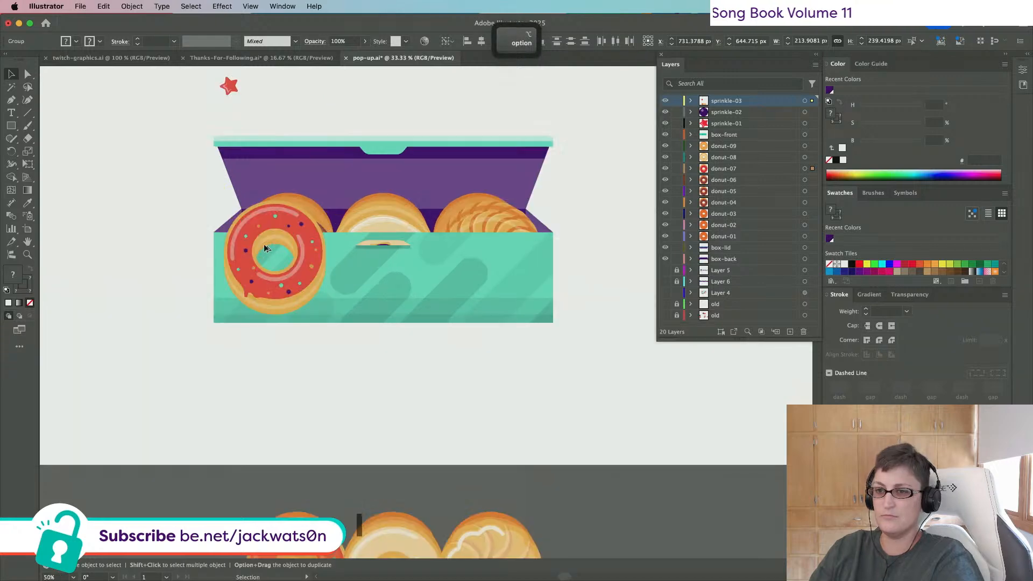
# Step: Try cutting the aligned donut out of its layer, and undo both the cut and the alignment
pyautogui.scroll(1, 264, 246)
pyautogui.press('shift+super+a')
pyautogui.click(329, 240)
pyautogui.press('super+x')
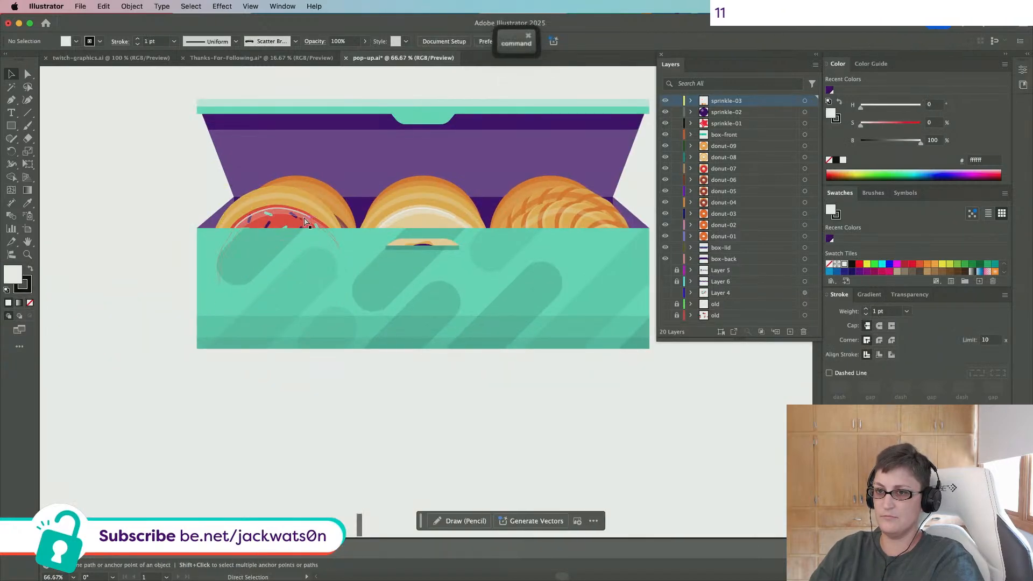
pyautogui.press('super+z')
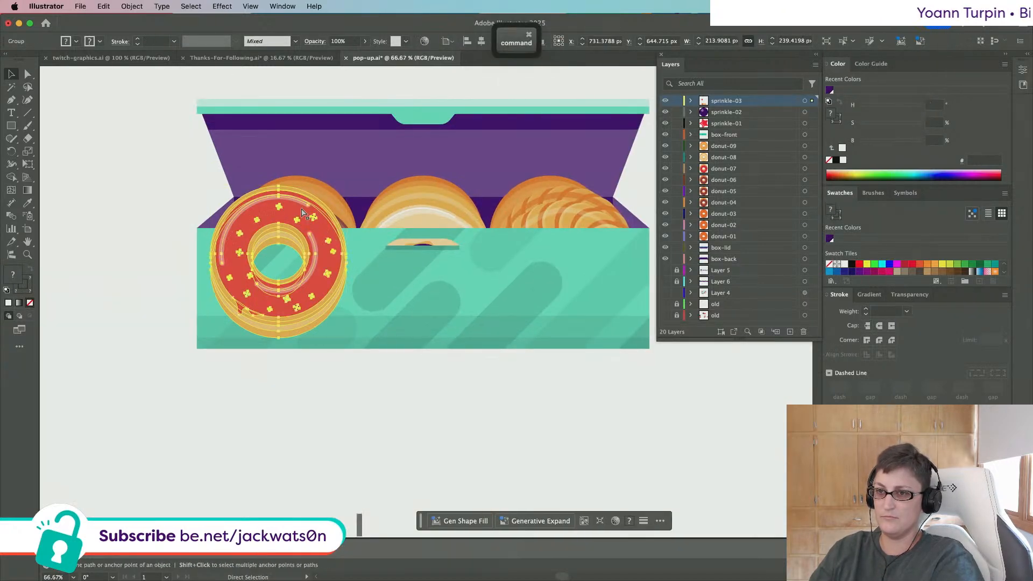
pyautogui.press('super+z')
pyautogui.press('super+z')
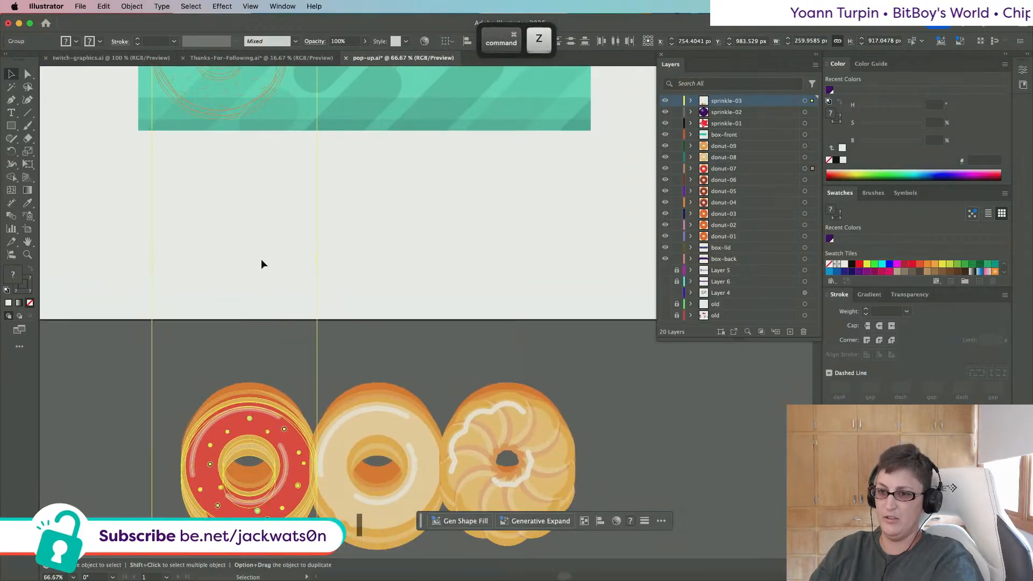
# Step: Move the pasted donuts onto the artboard just beneath the box and copy the layer name donut-07
pyautogui.moveTo(509, 420); pyautogui.dragTo(473, 191)
pyautogui.scroll(6, 473, 191)
pyautogui.click(232, 189)
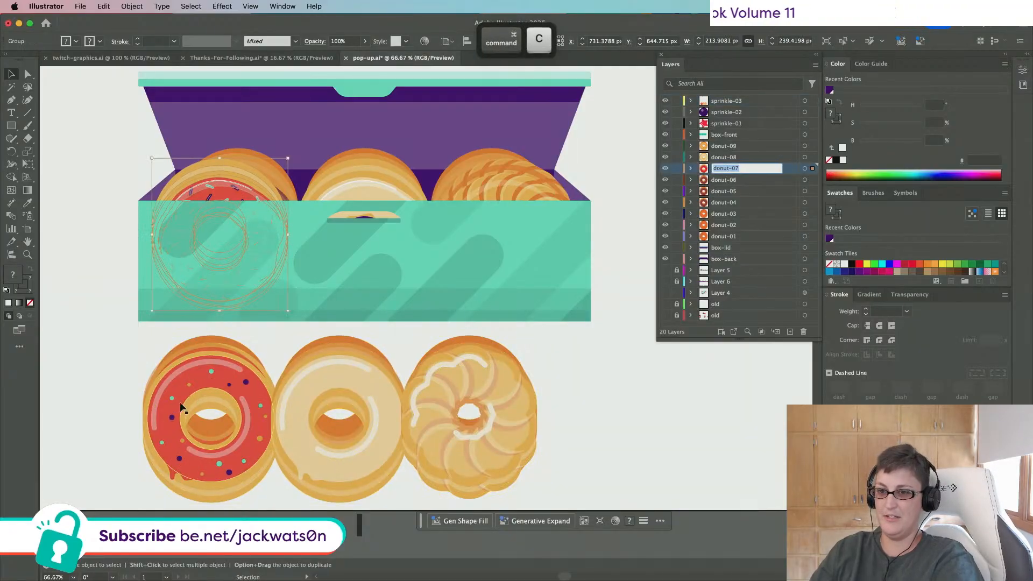
pyautogui.click(234, 373)
pyautogui.doubleClick(725, 170)
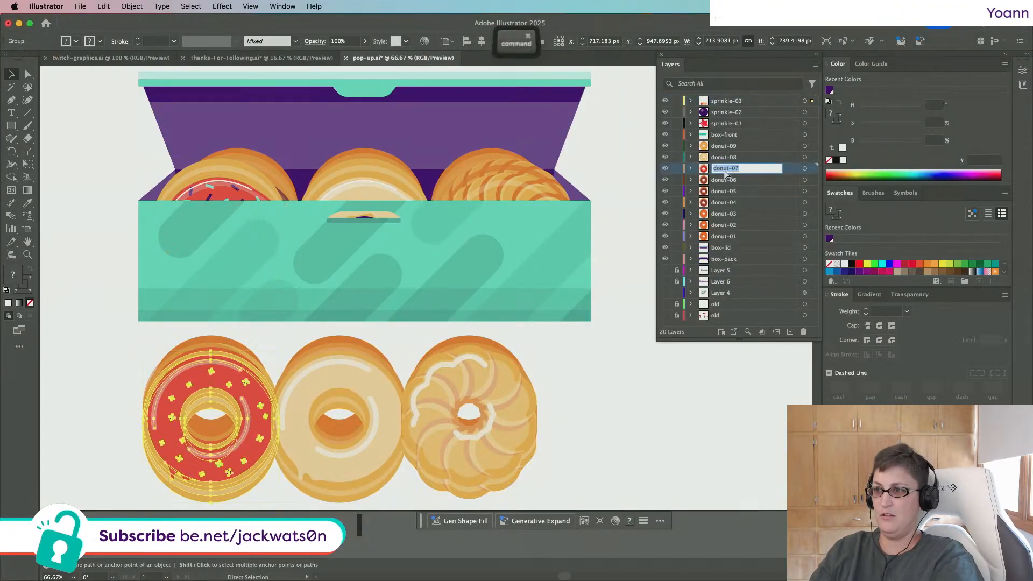
pyautogui.press('Return')
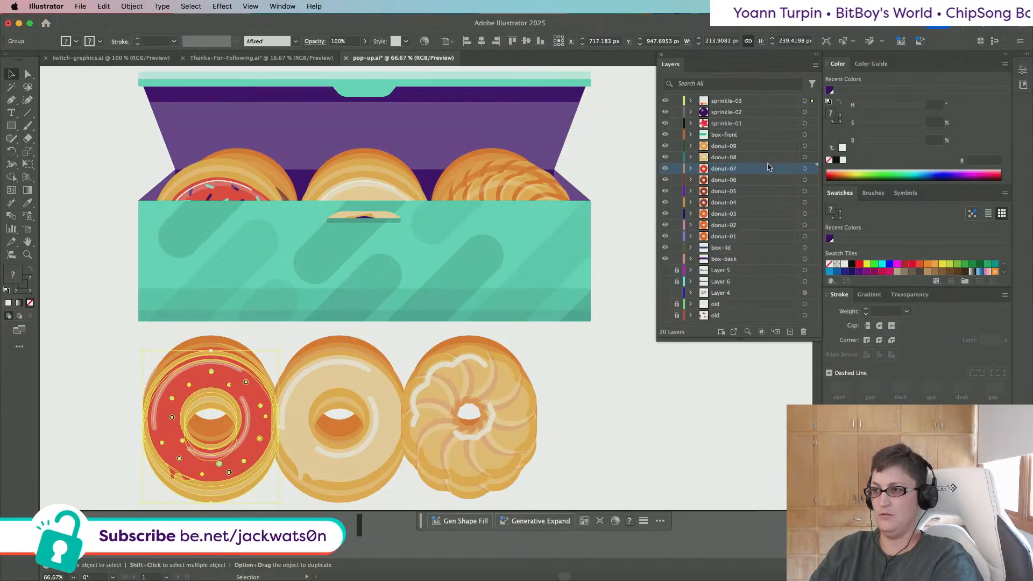
# Step: Cut all the pasted donuts, paste them in place on a new layer and expand that layer
pyautogui.moveTo(680, 451); pyautogui.dragTo(66, 434)
pyautogui.press('super+x')
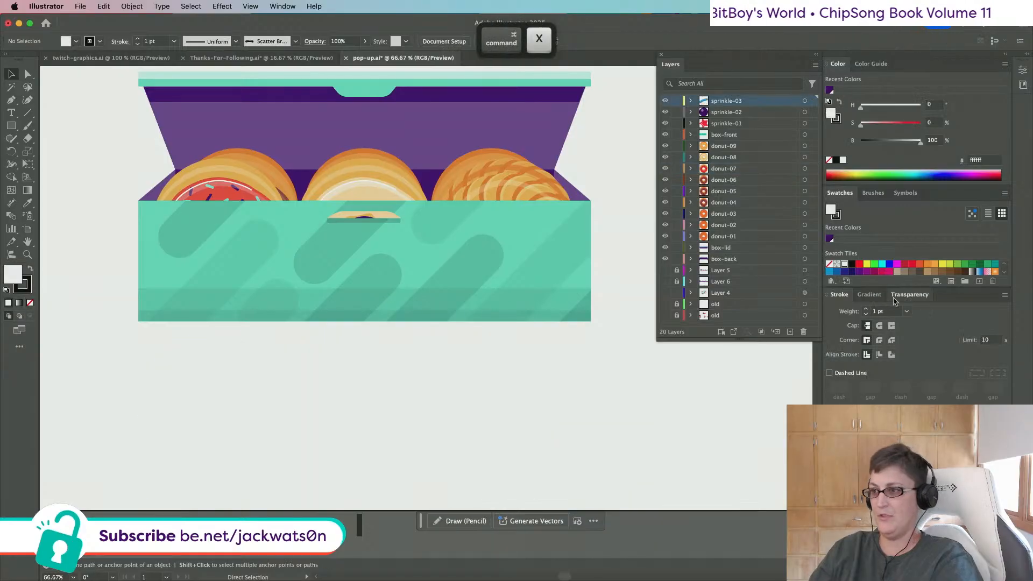
pyautogui.click(789, 332)
pyautogui.press('super+v')
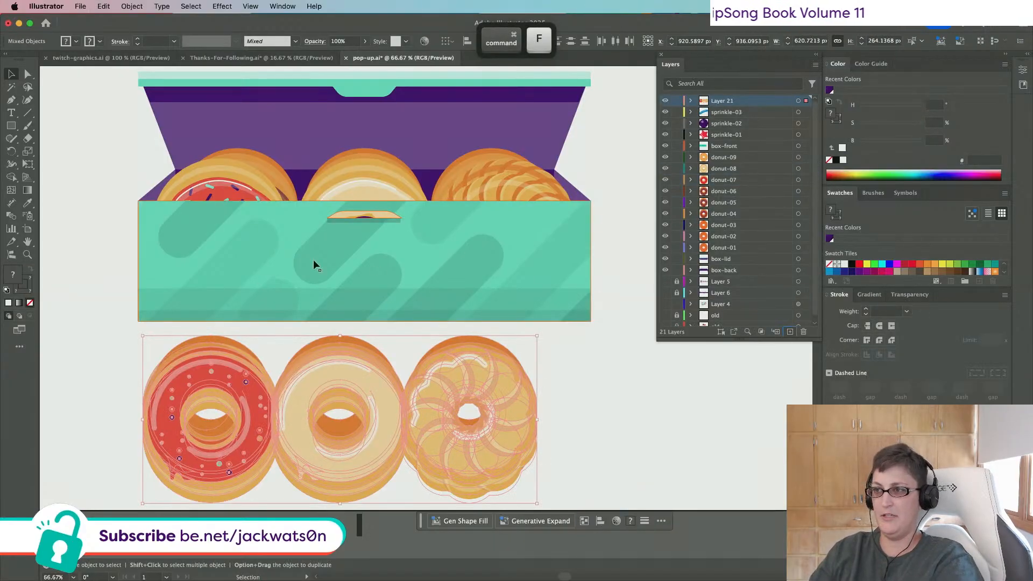
pyautogui.click(692, 102)
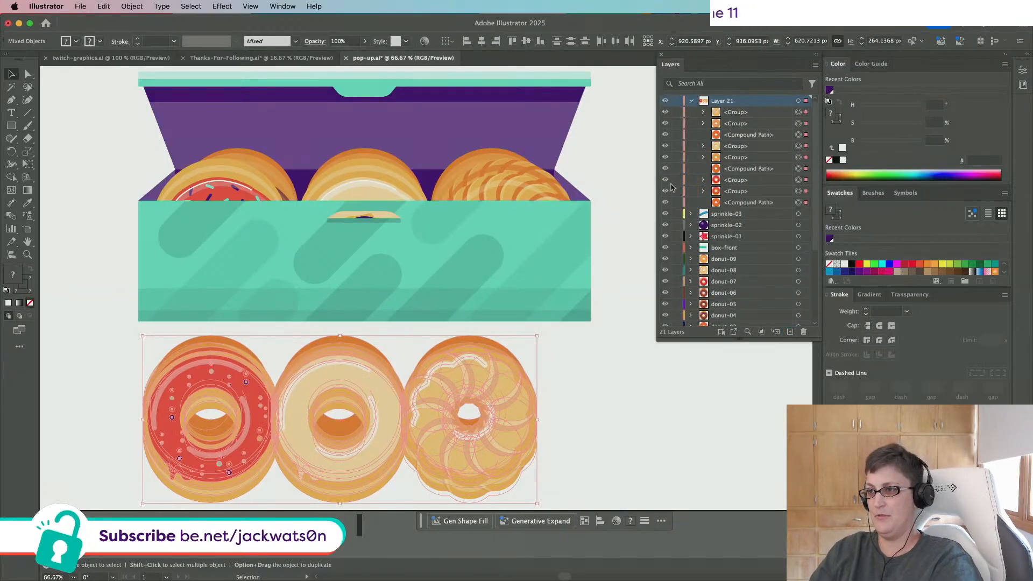
# Step: Copy the layer name of the red donut in the box and select a matching donut in the pasted row
pyautogui.click(238, 170)
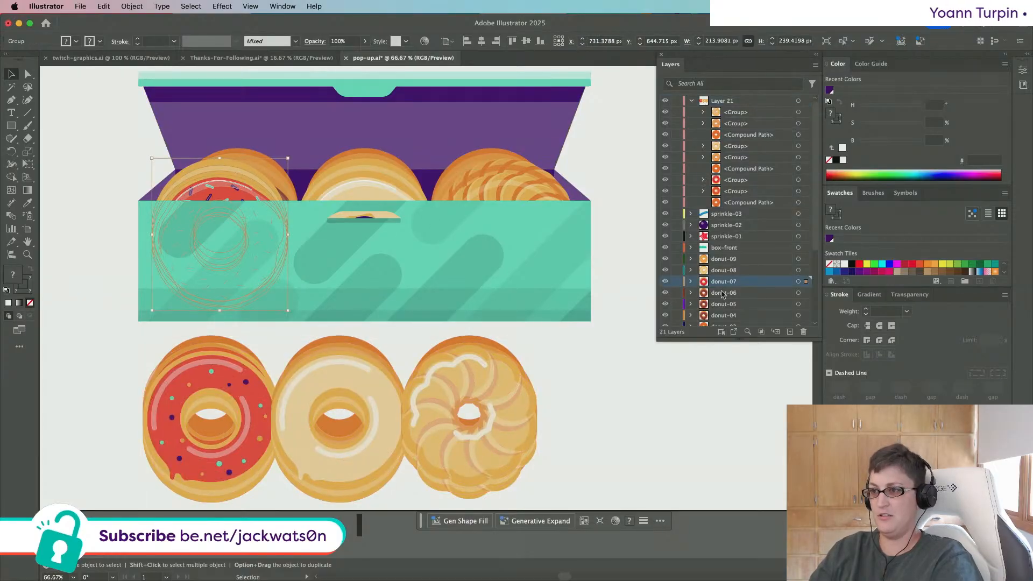
pyautogui.press('super+c')
pyautogui.click(228, 351)
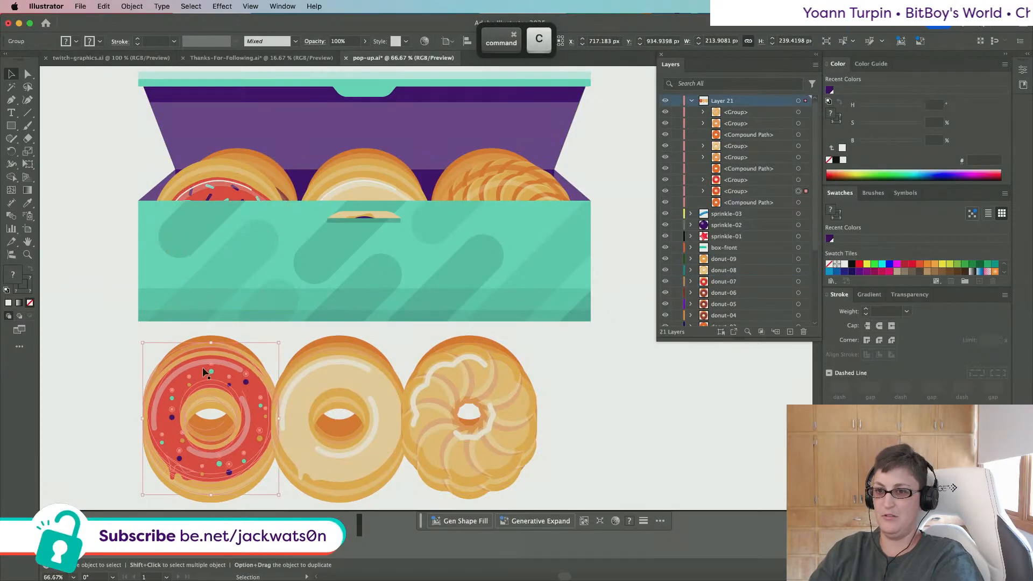
# Step: Check how the pasted donuts are grouped by selecting them, test-move the red donut and undo the move
pyautogui.rightClick(204, 371)
pyautogui.click(639, 435)
pyautogui.moveTo(639, 436); pyautogui.dragTo(65, 377)
pyautogui.rightClick(219, 404)
pyautogui.click(94, 362)
pyautogui.press('shift+super+a')
pyautogui.click(448, 398)
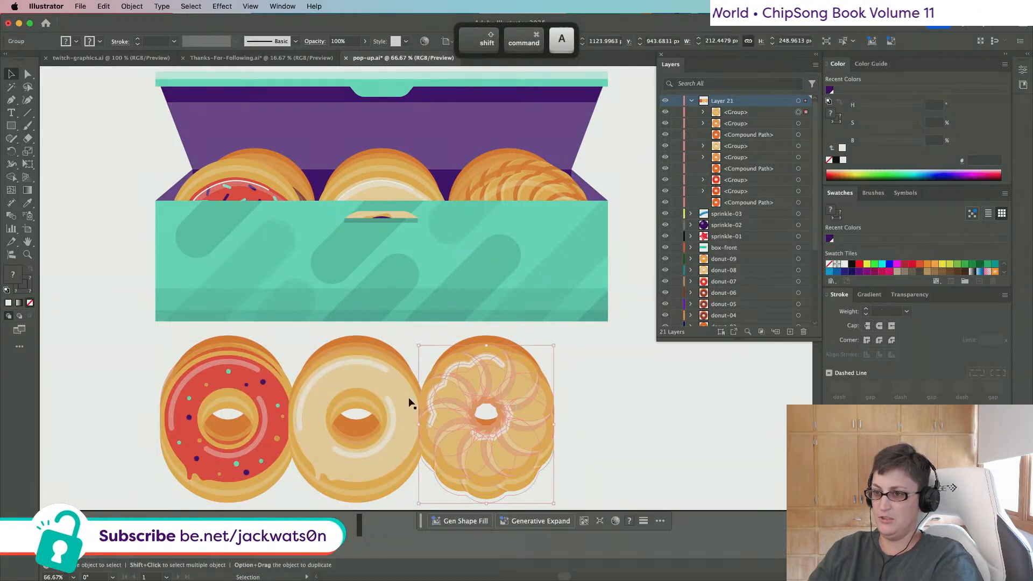
pyautogui.click(382, 393)
pyautogui.moveTo(231, 386); pyautogui.dragTo(109, 369)
pyautogui.press('super+z')
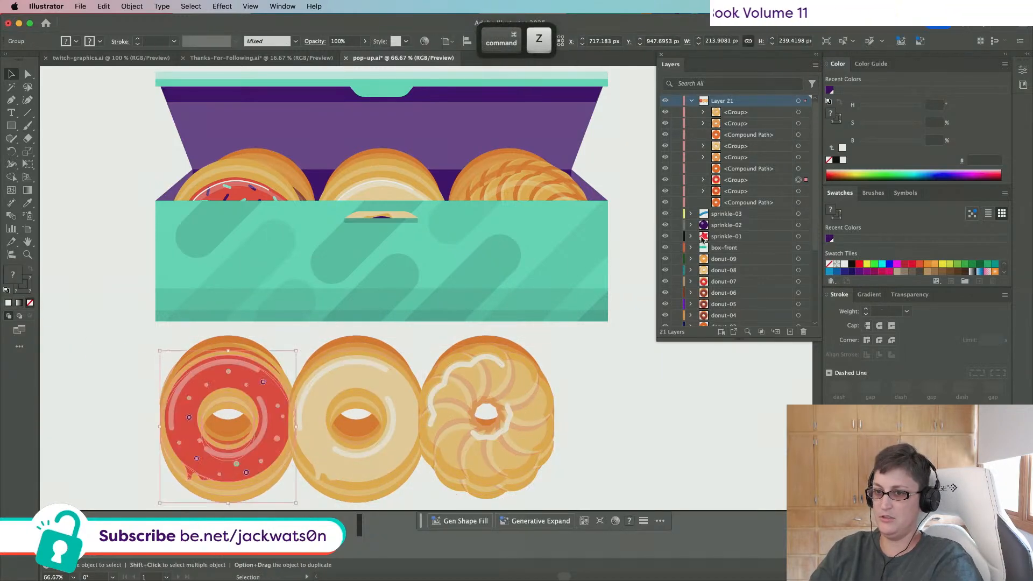
# Step: Rename the frontmost pasted red donut group in the new layer as donut-07
pyautogui.press('super+z')
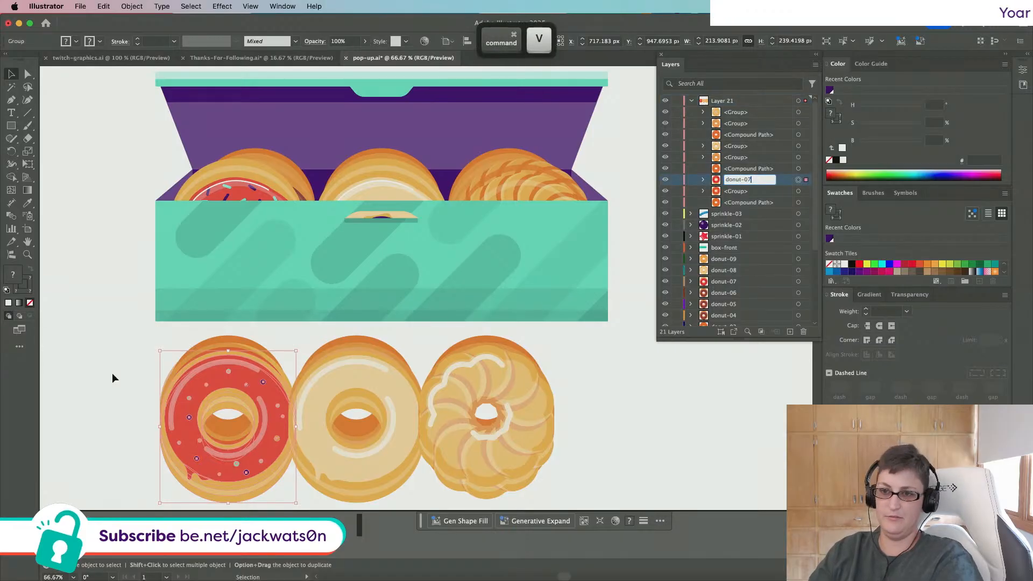
pyautogui.press('capslock')
pyautogui.click(103, 368)
pyautogui.moveTo(206, 382); pyautogui.dragTo(203, 381)
pyautogui.press('super+z')
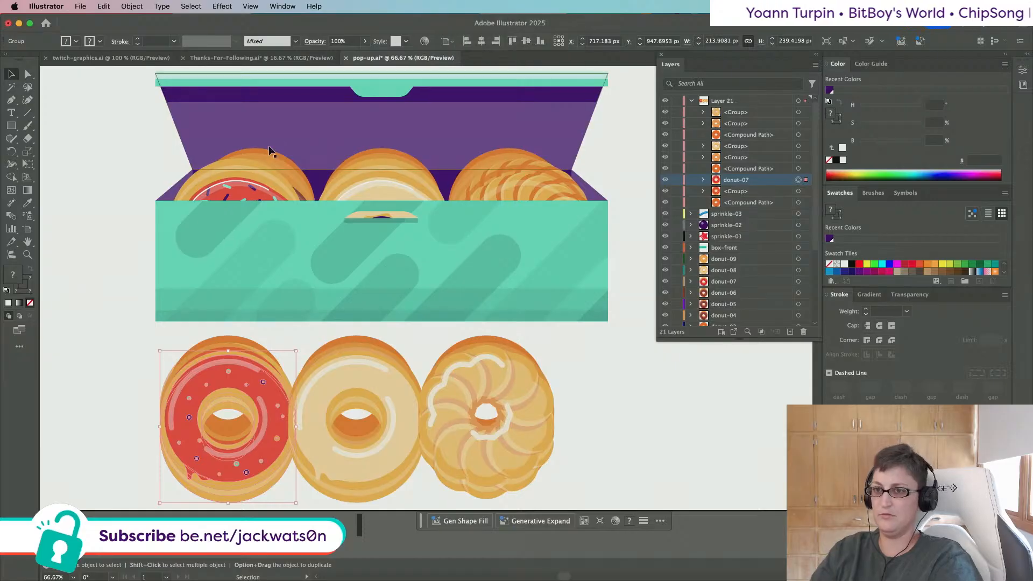
# Step: Copy the layer name of the box's middle donut and rename the frontmost pasted cream-glazed donut group as donut-08
pyautogui.click(241, 184)
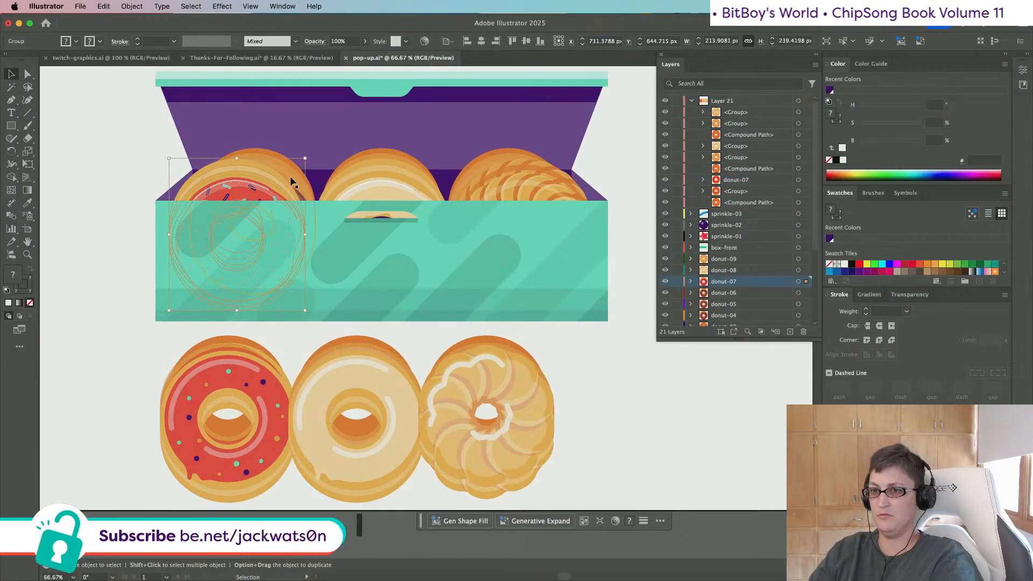
pyautogui.click(364, 187)
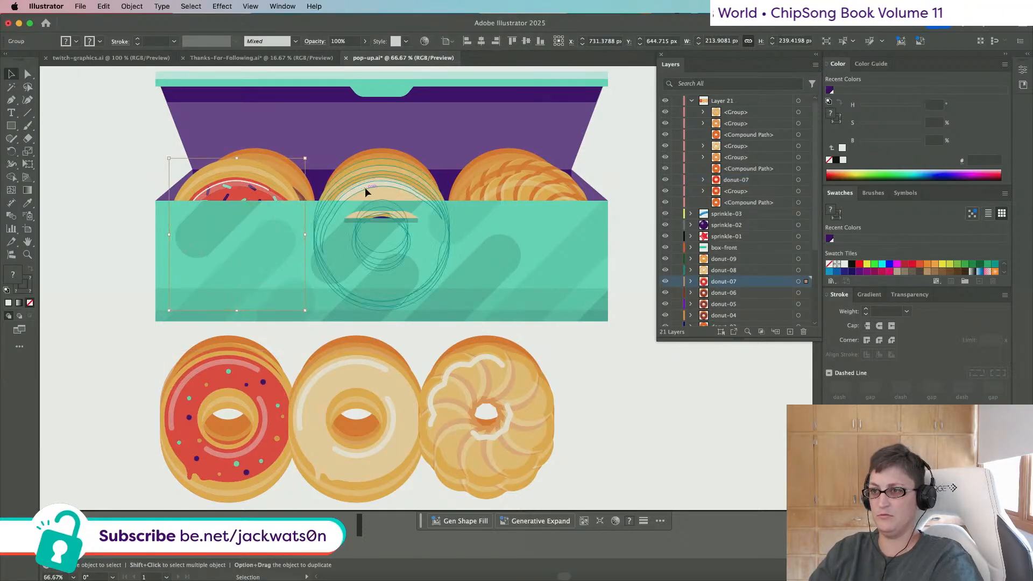
pyautogui.doubleClick(729, 275)
pyautogui.press('super+c')
pyautogui.click(398, 438)
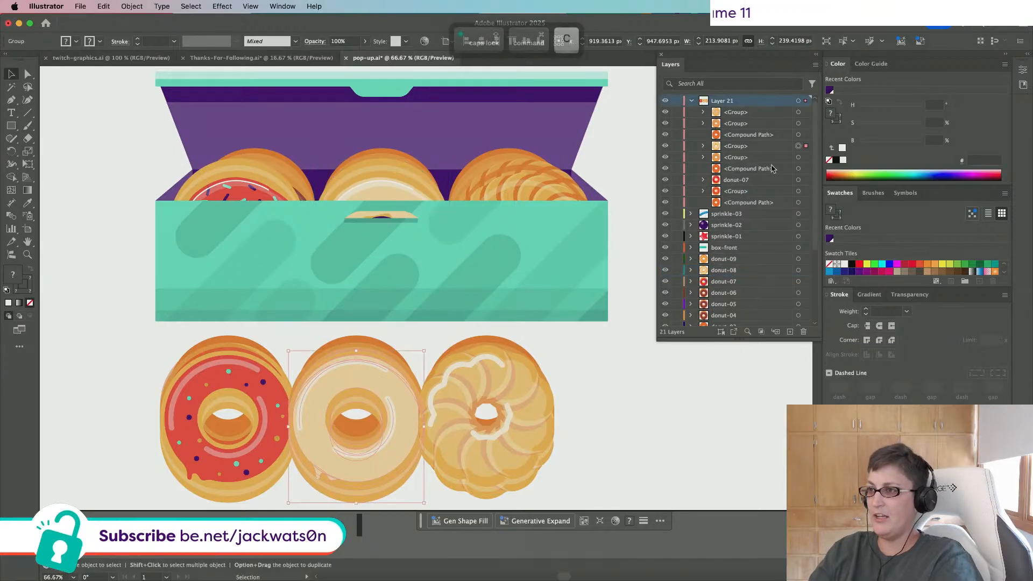
pyautogui.doubleClick(735, 146)
pyautogui.press('super+v')
pyautogui.press('Tab')
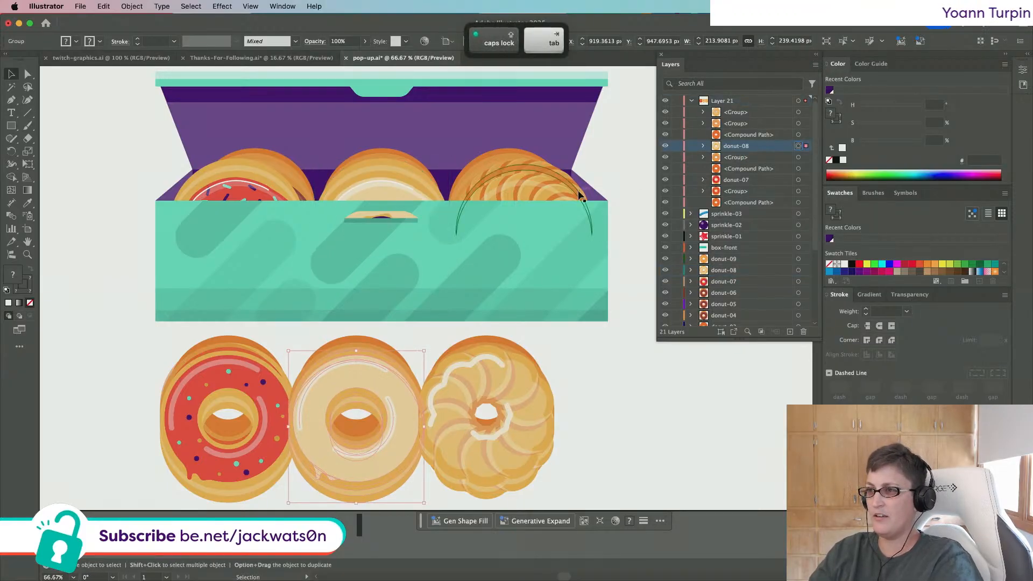
# Step: Rename the frontmost pasted twisted donut group as donut-09 and stack the donut-08 and donut-07 groups directly beneath it
pyautogui.click(360, 192)
pyautogui.click(543, 187)
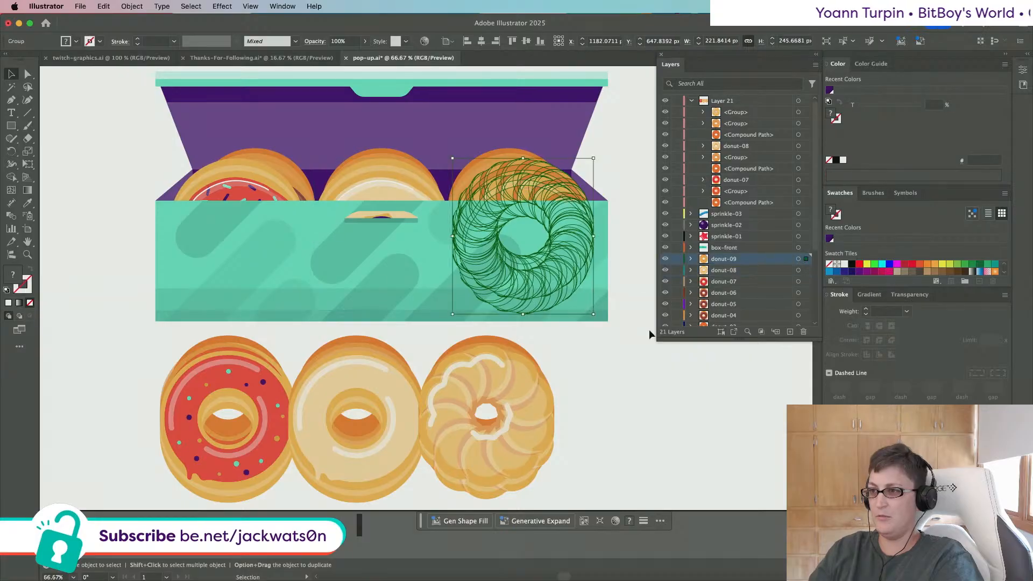
pyautogui.doubleClick(722, 262)
pyautogui.press('super+c')
pyautogui.click(505, 435)
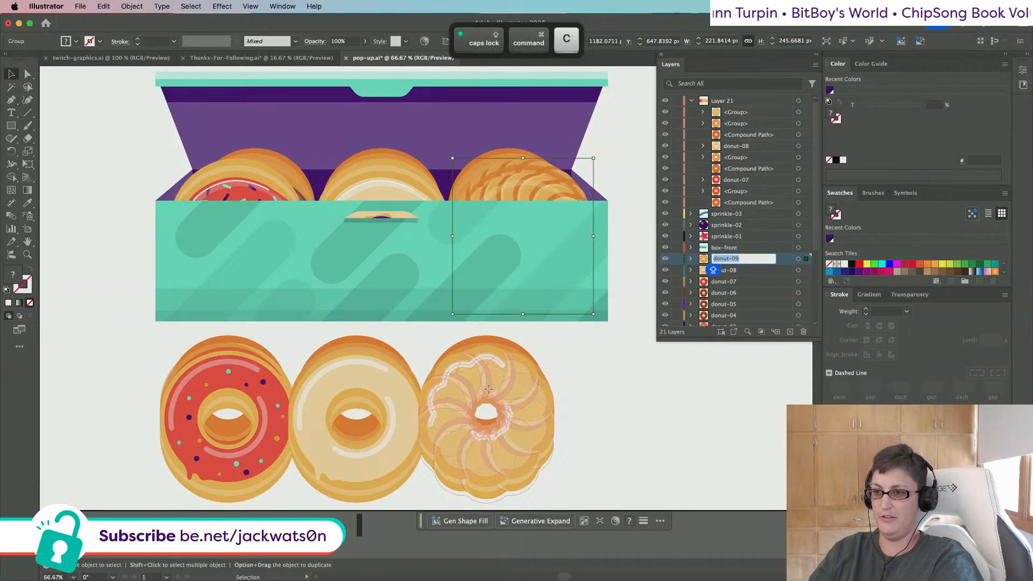
pyautogui.doubleClick(734, 112)
pyautogui.press('super+v')
pyautogui.press('Tab')
pyautogui.moveTo(730, 147); pyautogui.dragTo(730, 118)
pyautogui.moveTo(735, 180); pyautogui.dragTo(741, 127)
# Step: Look up the box layer name of the donut behind the twisted one and rename the matching pasted cream-glazed group as donut-05
pyautogui.click(490, 186)
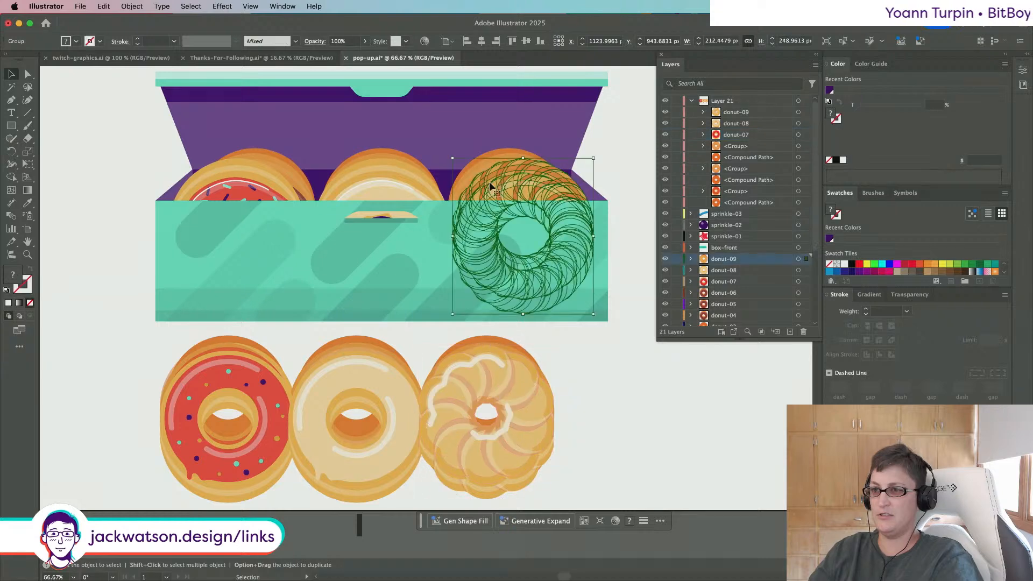
pyautogui.click(473, 176)
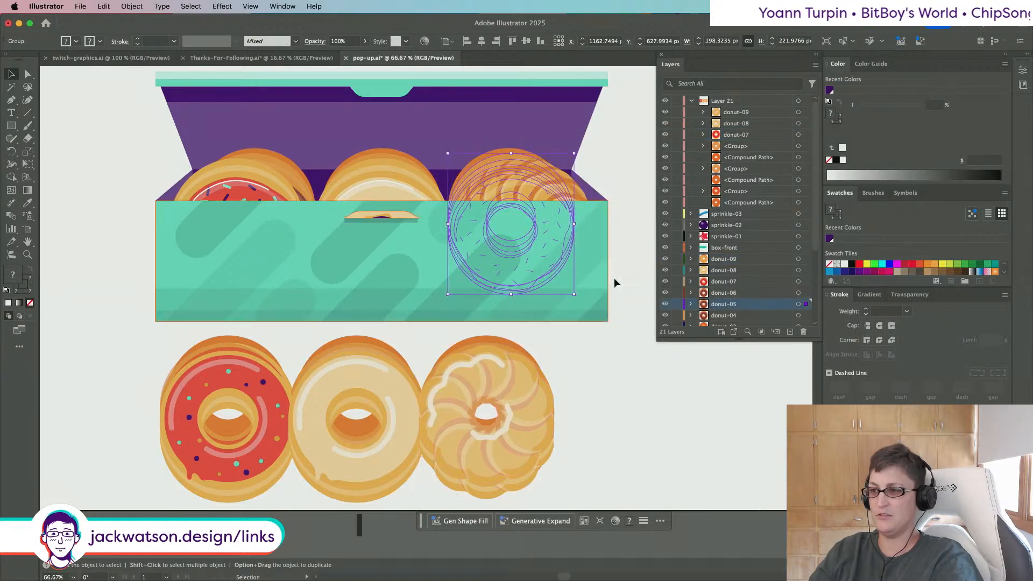
pyautogui.press('cmd+c')
pyautogui.click(453, 350)
pyautogui.click(455, 348)
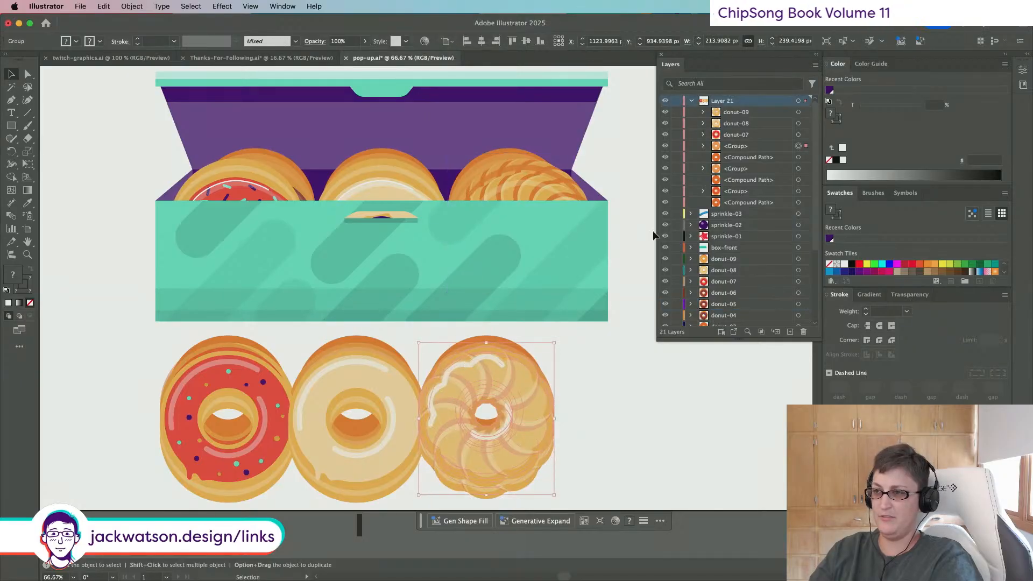
pyautogui.click(735, 148)
pyautogui.doubleClick(735, 148)
pyautogui.press('super+v')
pyautogui.press('Return')
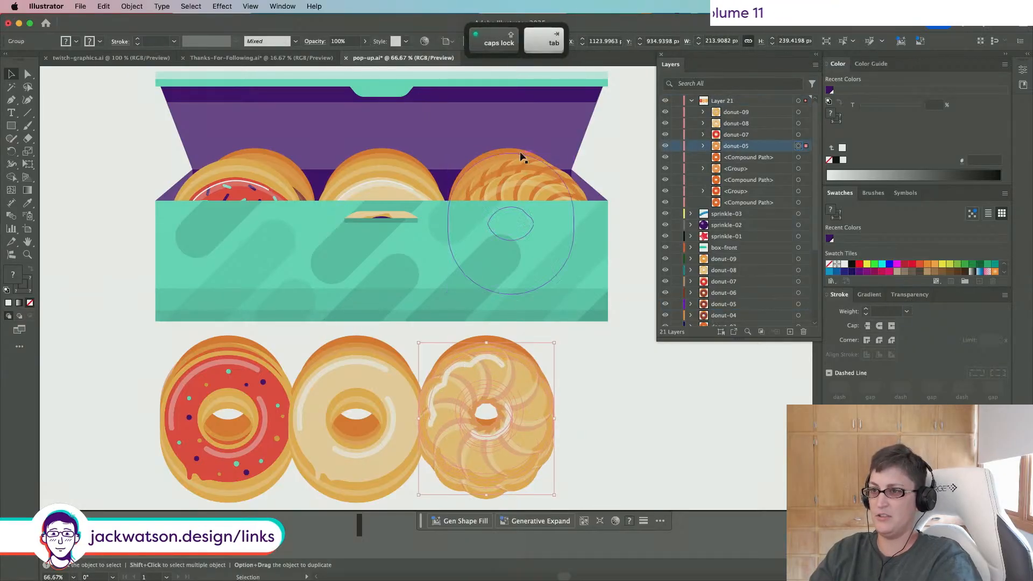
# Step: Rename the rearmost orange shape behind the pasted twisted donut as donut-02, matching its layer in the box
pyautogui.click(503, 154)
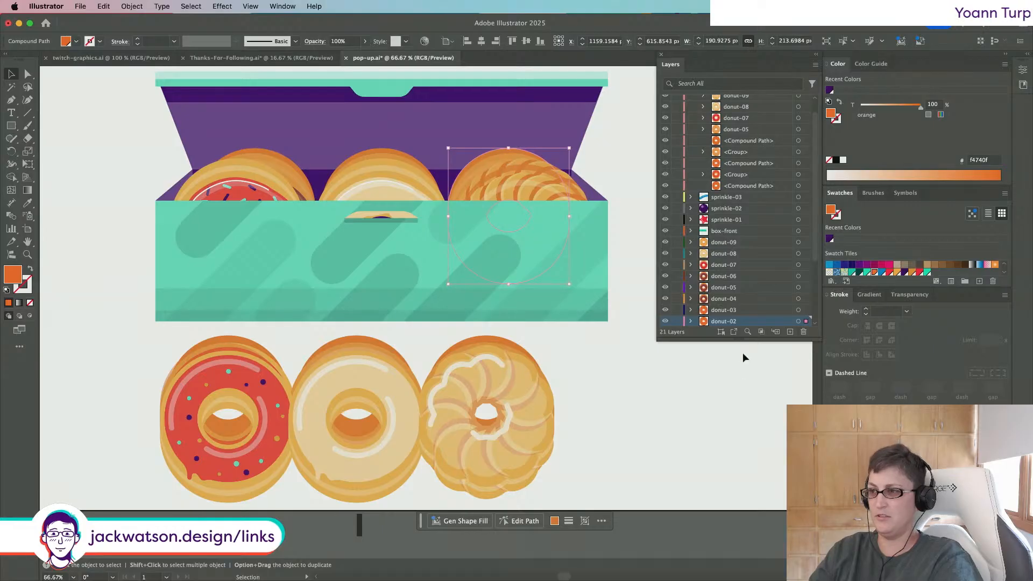
pyautogui.click(493, 338)
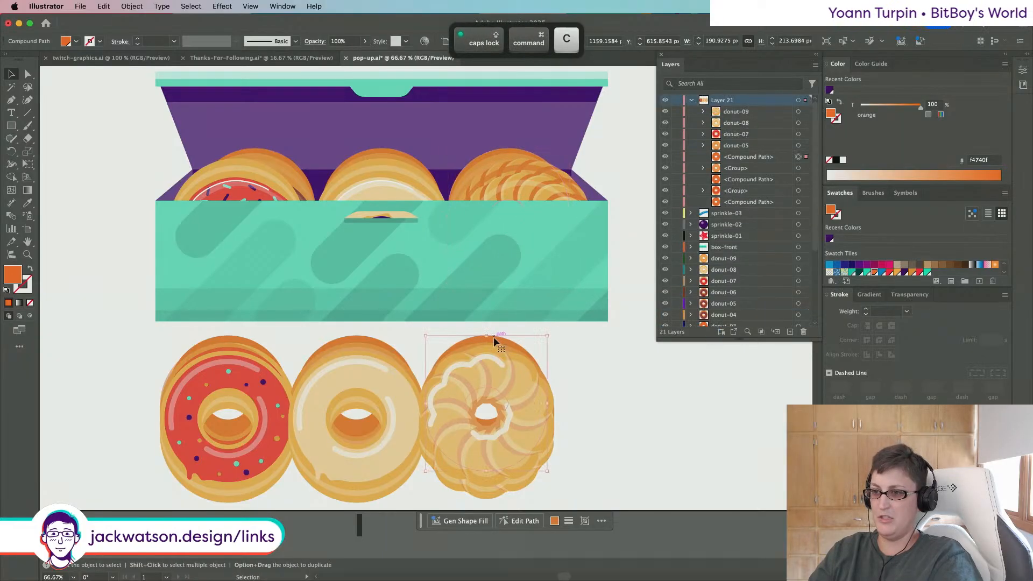
pyautogui.doubleClick(735, 157)
pyautogui.press('super+v')
pyautogui.write('2')
pyautogui.press('Tab')
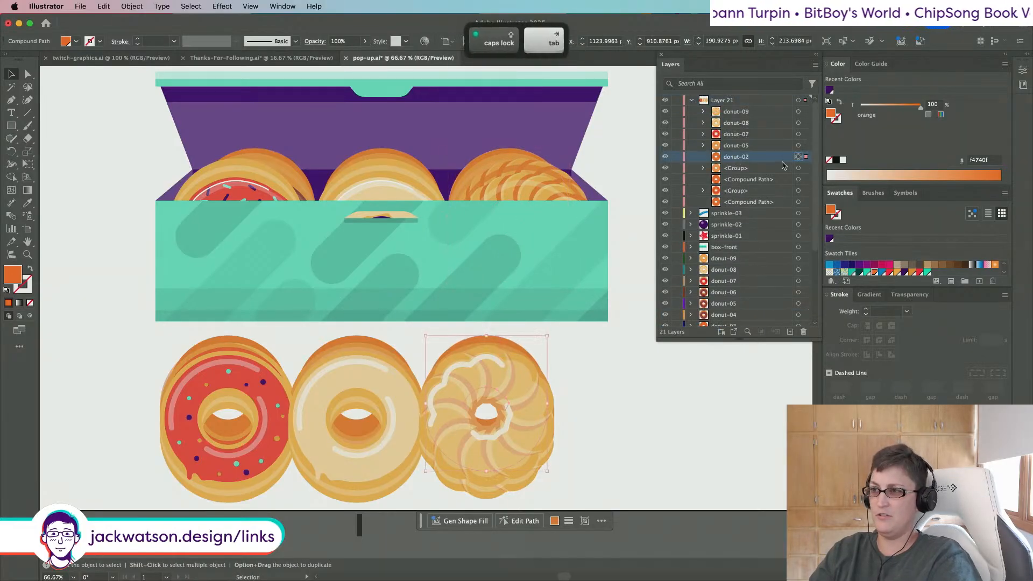
# Step: Move the box's front middle donut aside to identify the layer of the donut behind it, and undo the move
pyautogui.click(393, 165)
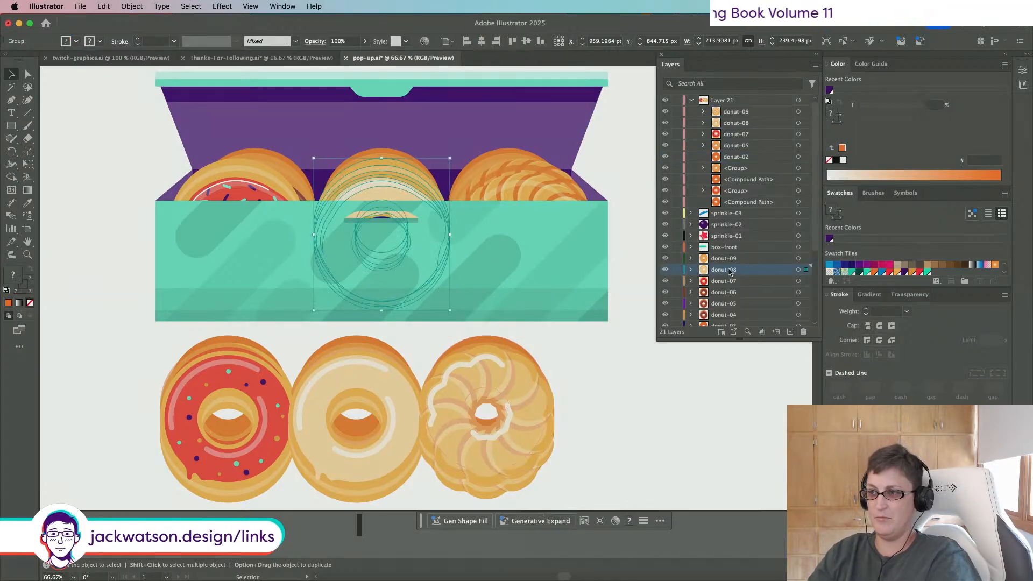
pyautogui.doubleClick(727, 270)
pyautogui.press('super+c')
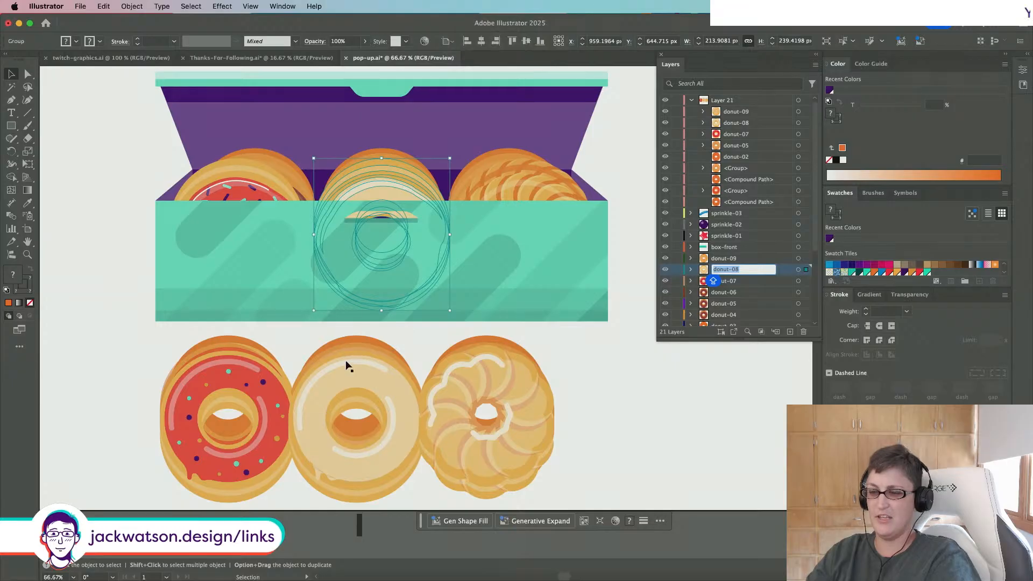
pyautogui.moveTo(377, 178); pyautogui.dragTo(506, 207)
pyautogui.click(396, 205)
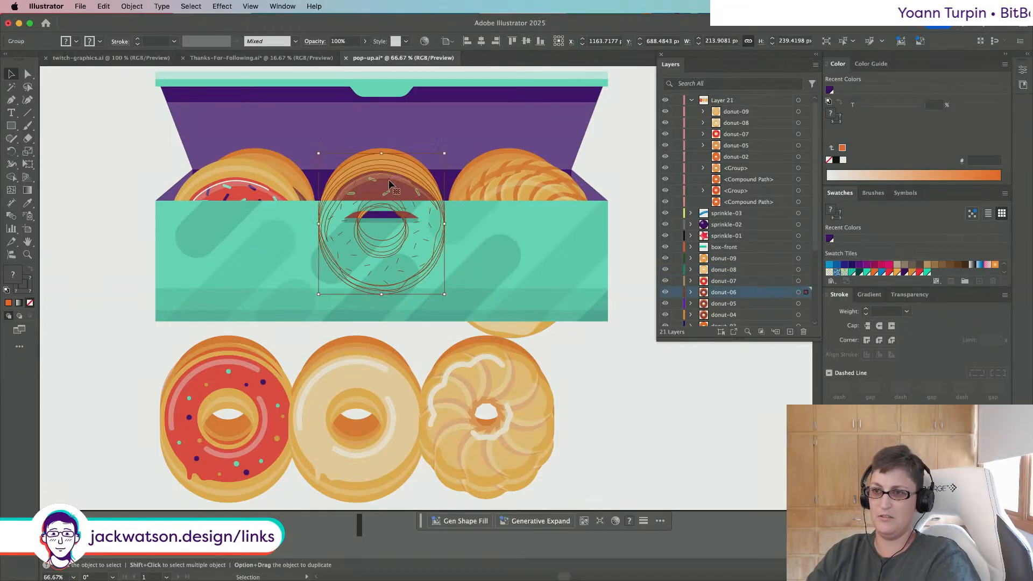
pyautogui.press('super+z')
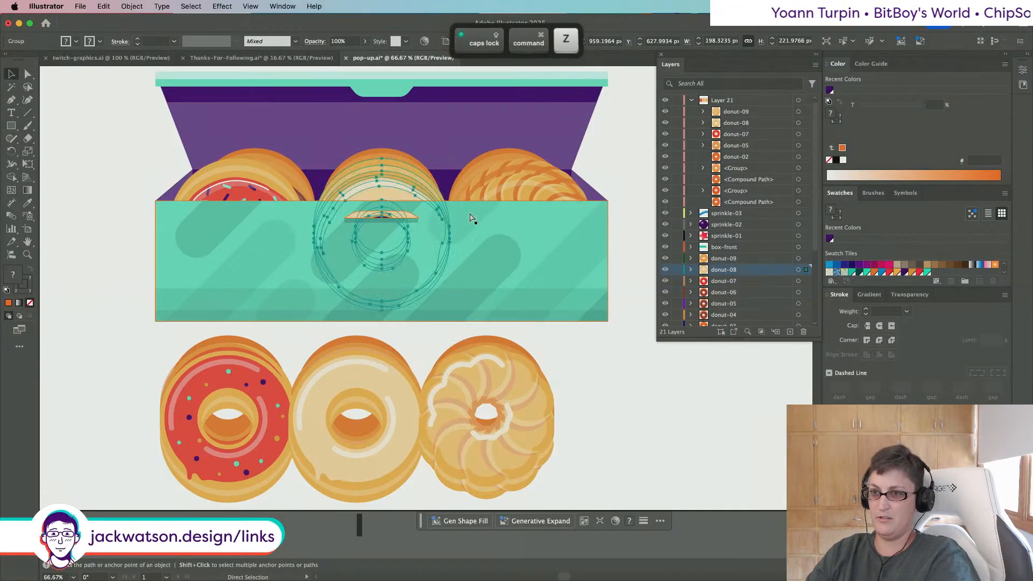
pyautogui.press('super+z')
pyautogui.press('super+z')
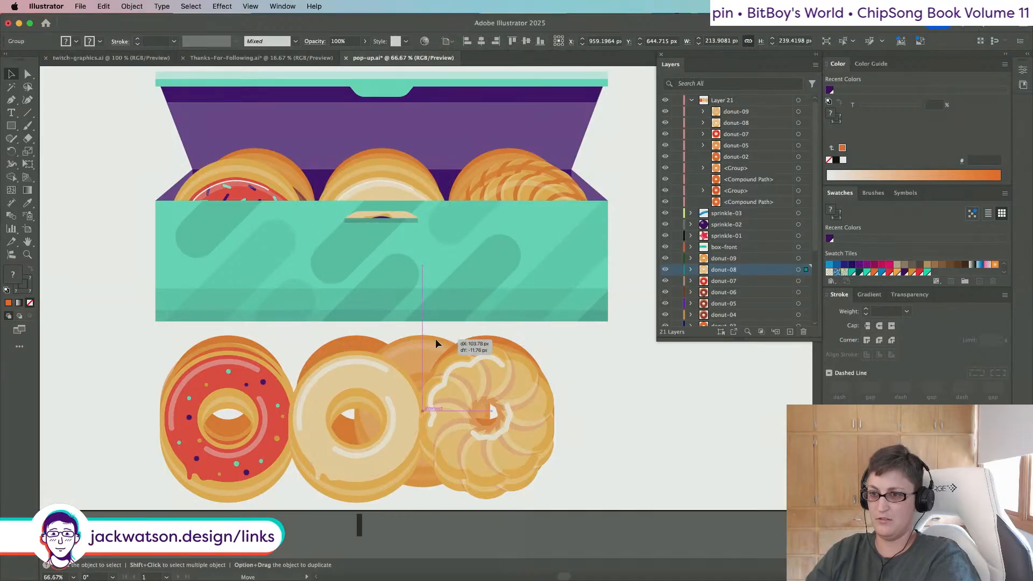
# Step: Rename the second pasted middle donut group as donut-06 and stack it directly above donut-05
pyautogui.doubleClick(735, 168)
pyautogui.write('donut-06')
pyautogui.press('Tab')
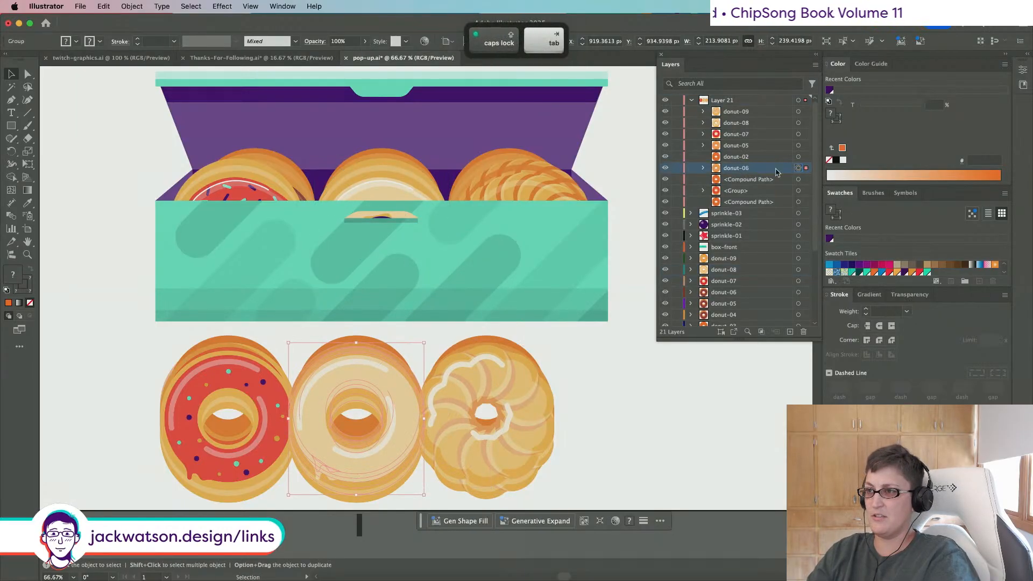
pyautogui.moveTo(757, 172); pyautogui.dragTo(756, 145)
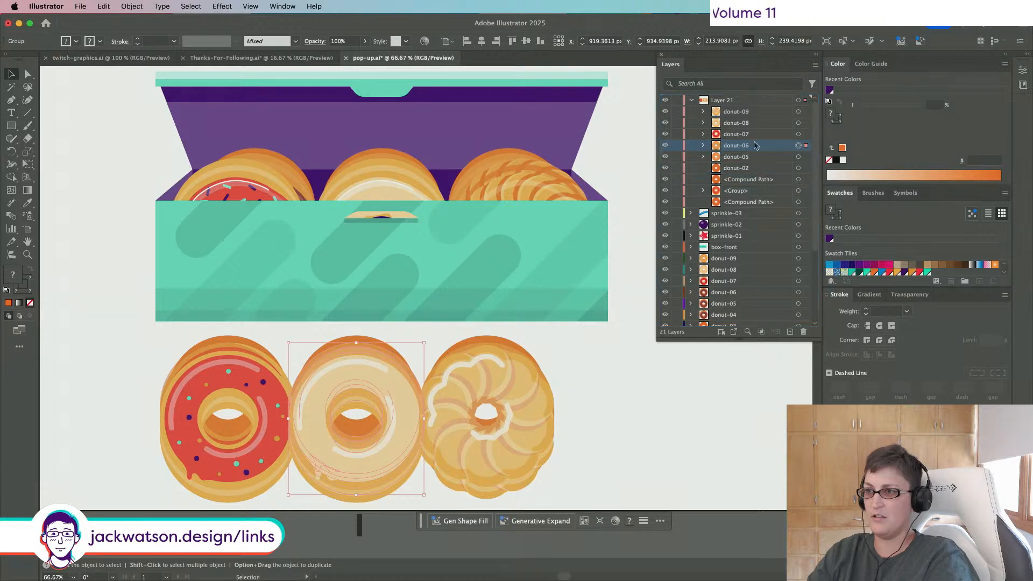
# Step: Rename the rearmost orange shape behind the pasted middle donut as donut-03 and stack it directly above donut-02
pyautogui.click(380, 148)
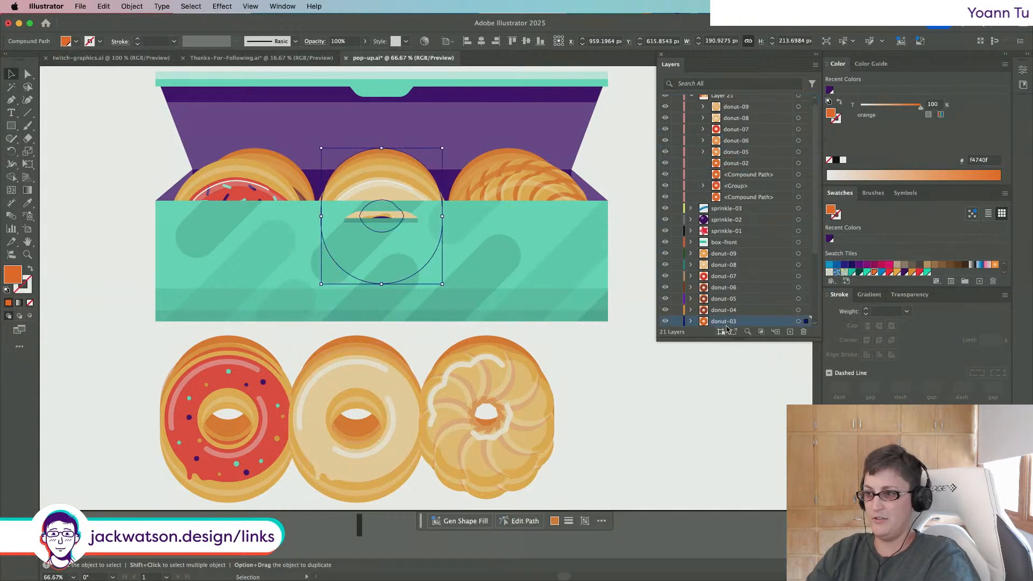
pyautogui.click(362, 340)
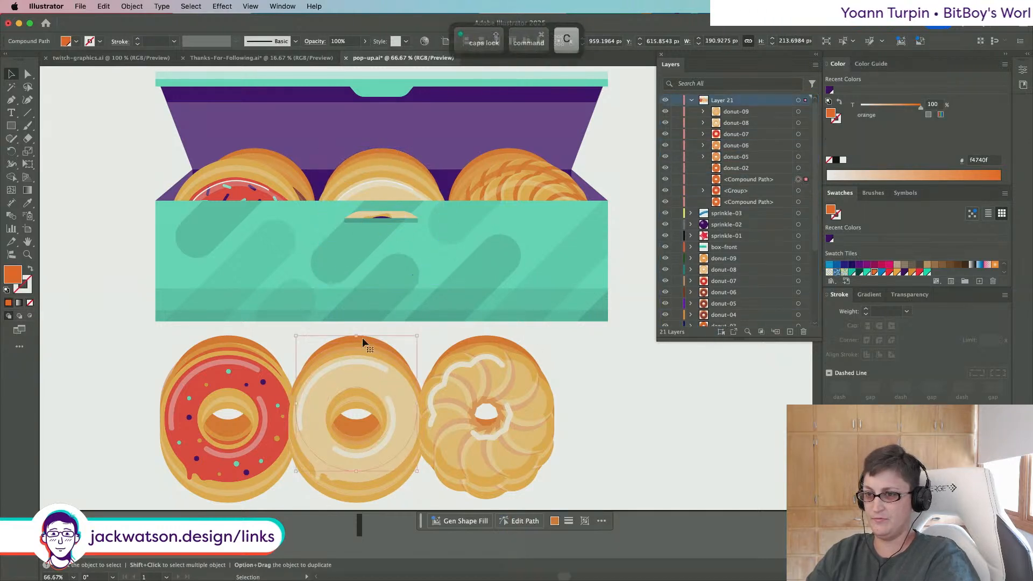
pyautogui.doubleClick(737, 181)
pyautogui.press('super+v')
pyautogui.write('3')
pyautogui.press('Return')
pyautogui.moveTo(750, 180); pyautogui.dragTo(745, 164)
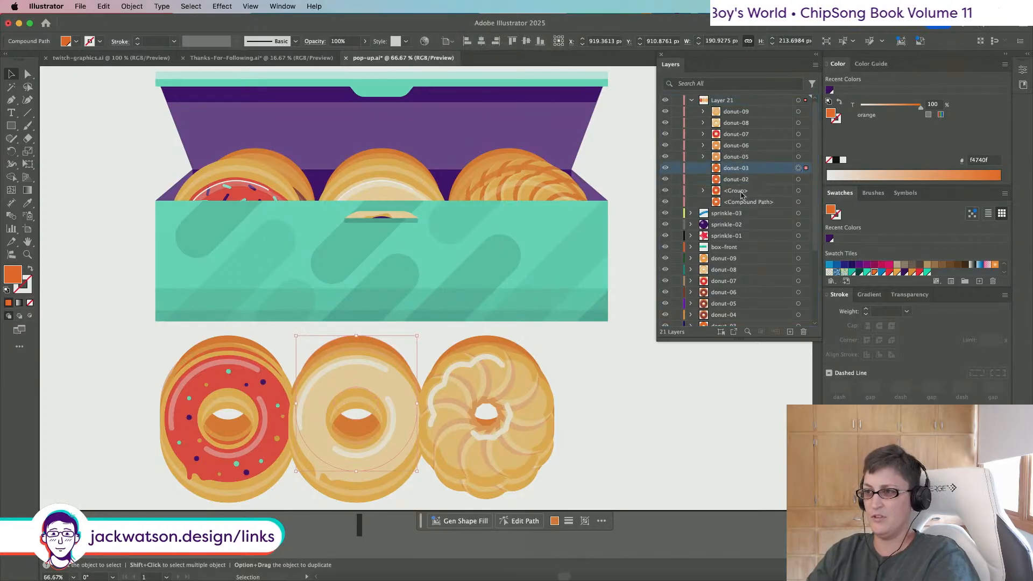
# Step: Rename the rearmost orange shape behind the pasted red donut as donut-01, matching its layer in the box
pyautogui.click(263, 149)
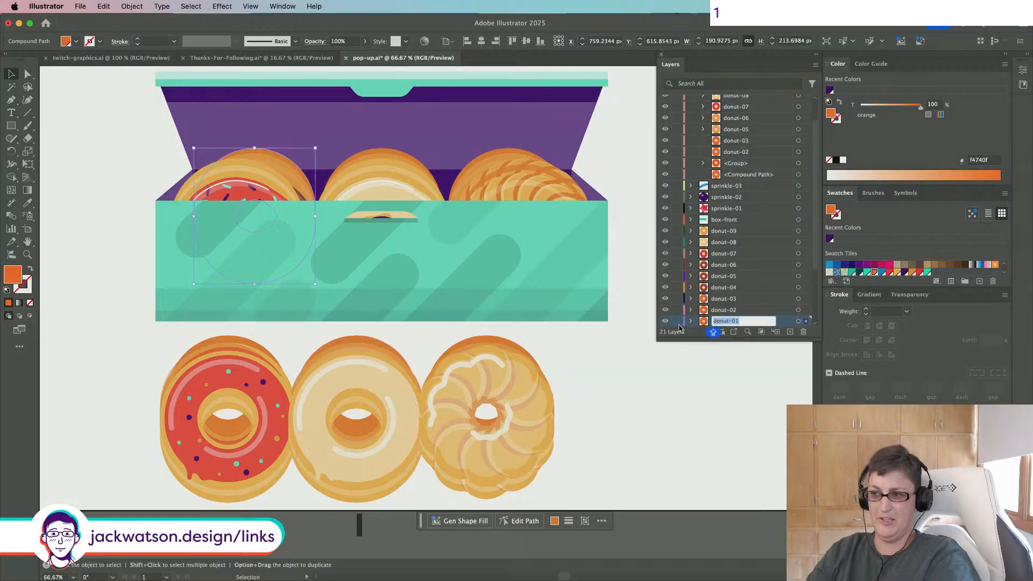
pyautogui.click(235, 337)
pyautogui.doubleClick(747, 203)
pyautogui.press('super+v')
pyautogui.write('1')
pyautogui.press('Tab')
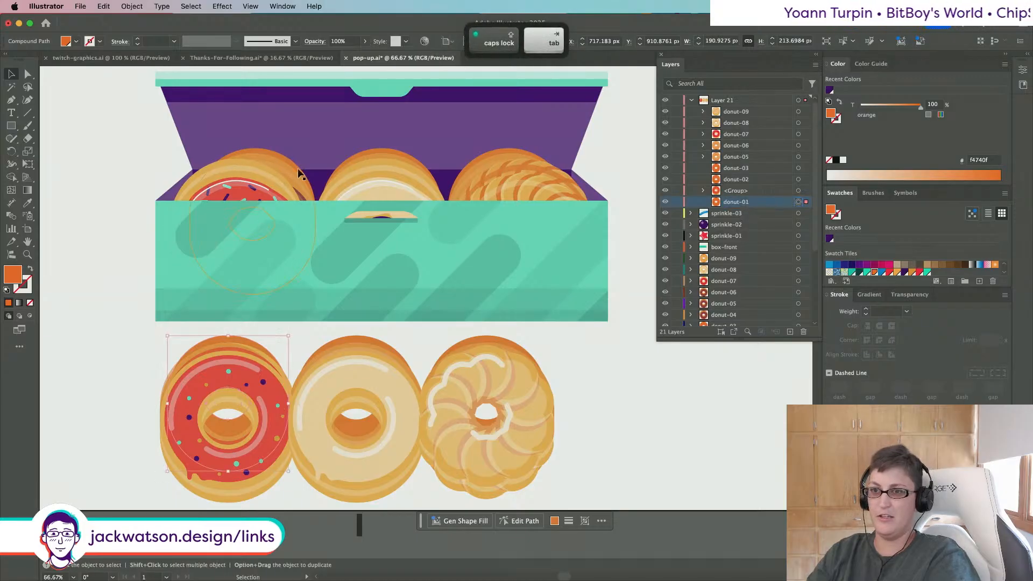
# Step: Rename the remaining group behind the pasted red donut as donut-04 and stack it directly above donut-03
pyautogui.click(279, 170)
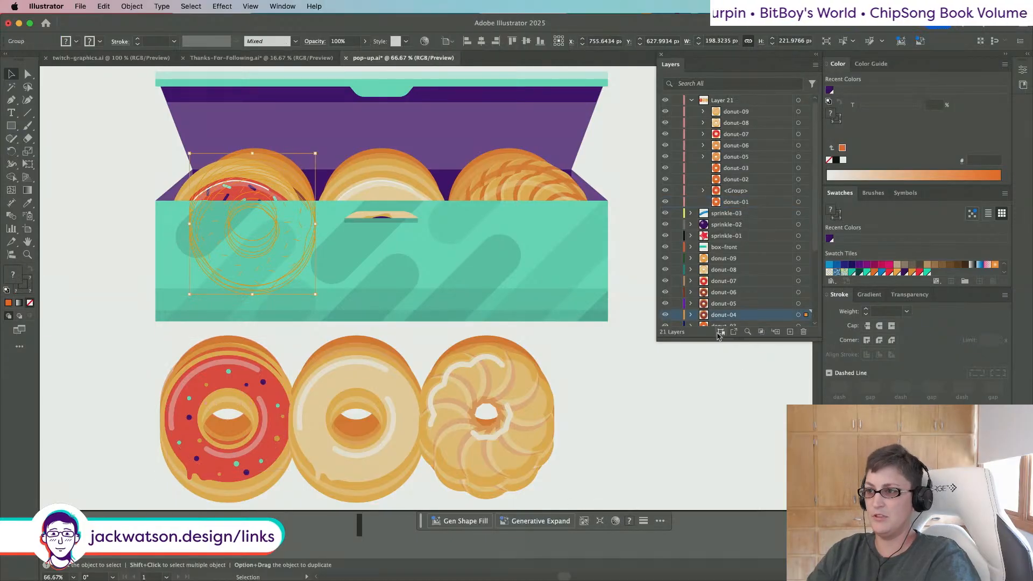
pyautogui.doubleClick(718, 316)
pyautogui.press('super+c')
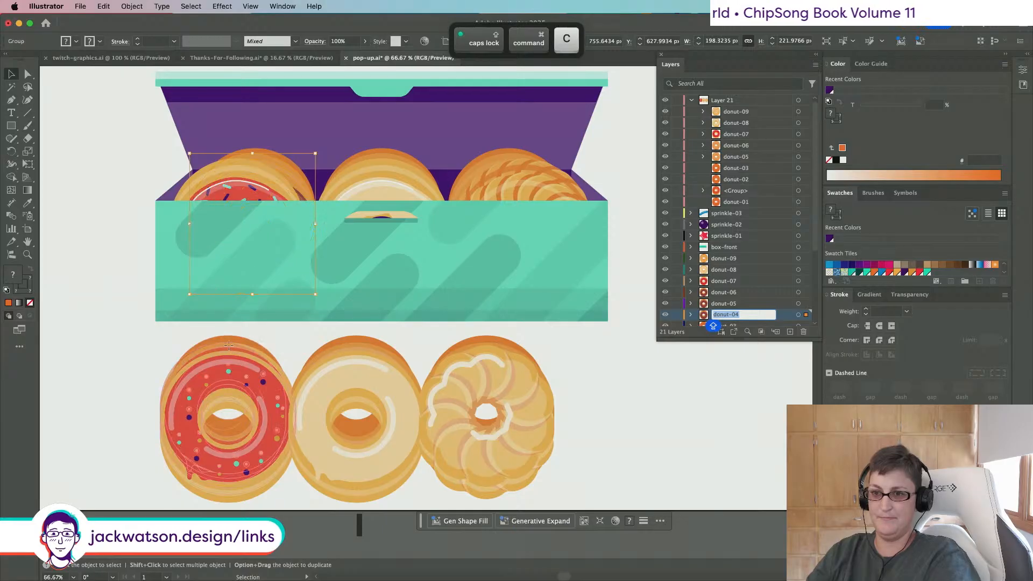
pyautogui.click(228, 344)
pyautogui.doubleClick(735, 190)
pyautogui.press('super+v')
pyautogui.press('Tab')
pyautogui.moveTo(754, 192); pyautogui.dragTo(745, 163)
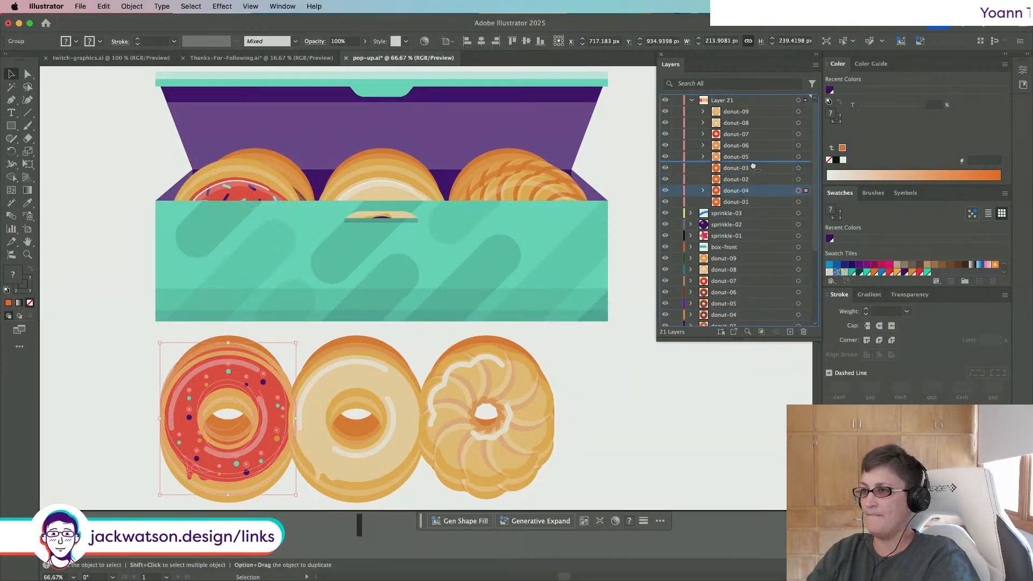
# Step: Check the stacking order by hiding all nine pasted donuts and showing them one by one from the back up to donut-06
pyautogui.moveTo(665, 112); pyautogui.dragTo(664, 204)
pyautogui.click(665, 191)
pyautogui.click(665, 180)
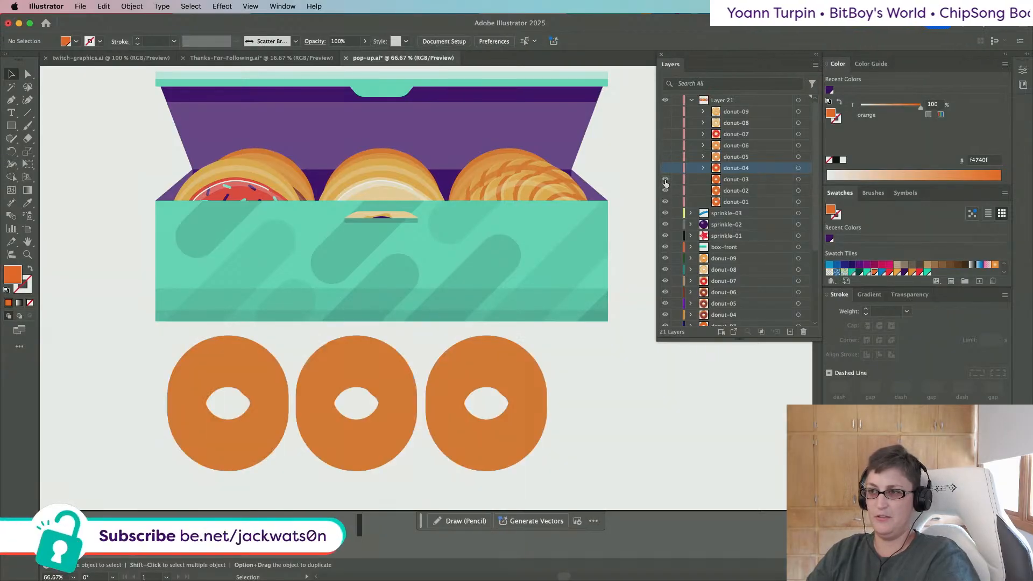
pyautogui.click(665, 169)
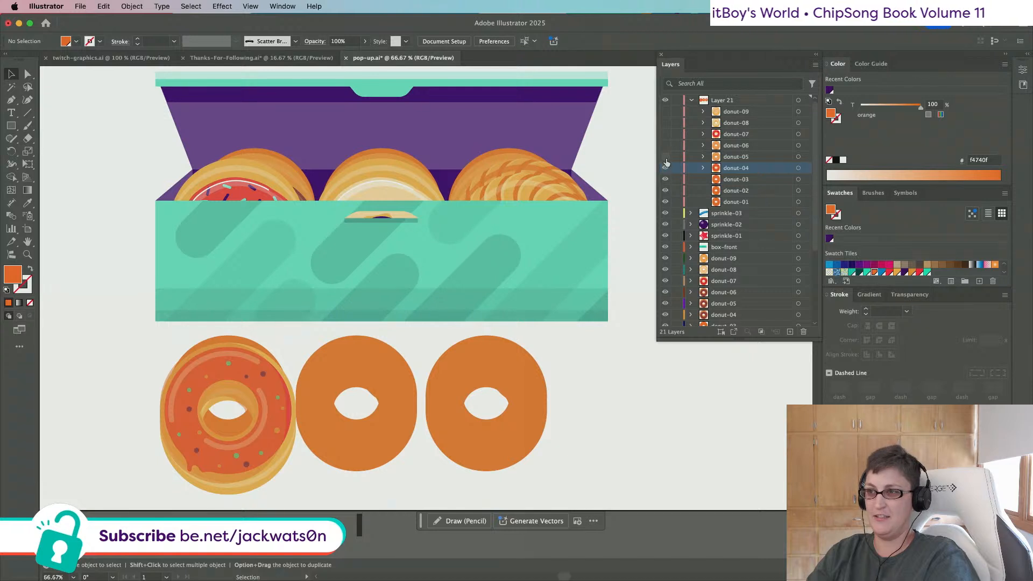
pyautogui.click(665, 156)
pyautogui.click(665, 145)
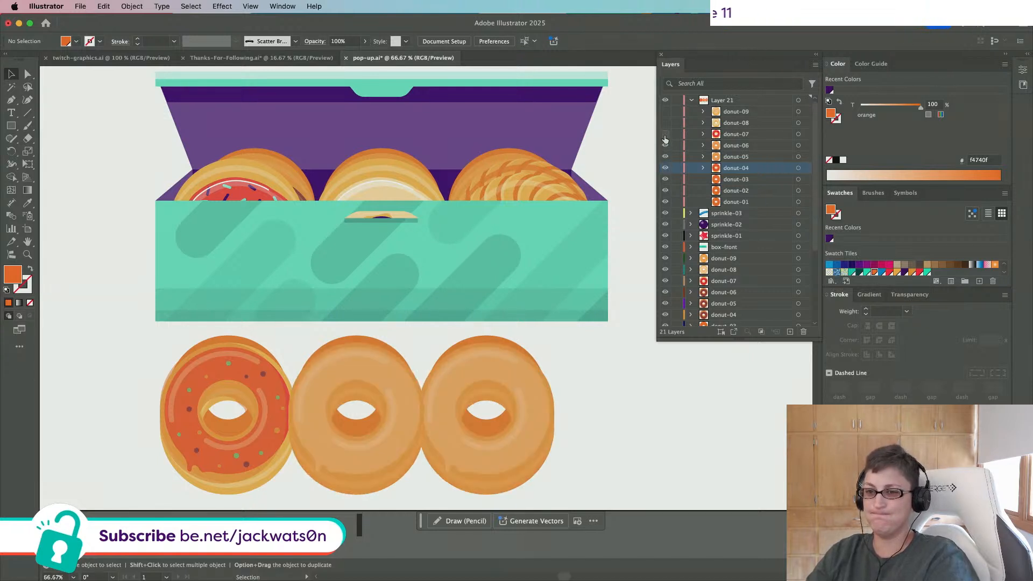
# Step: Duplicate the pasted donut-04 group in place, shift the copy up about 11 px, cut it, and hide the original group
pyautogui.scroll(-2, 320, 386)
pyautogui.scroll(1, 233, 361)
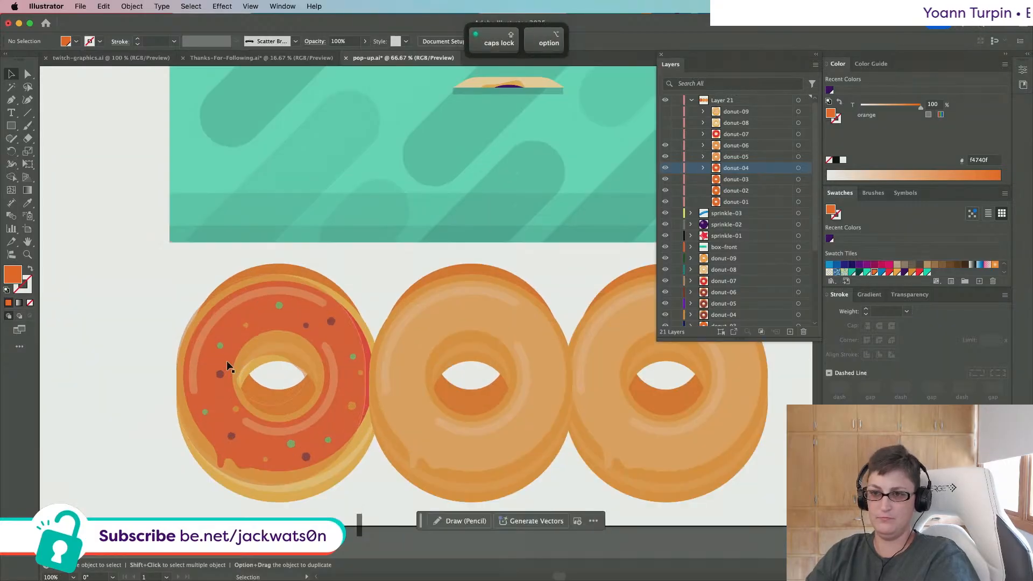
pyautogui.click(285, 324)
pyautogui.press('super+c')
pyautogui.press('super+f')
pyautogui.moveTo(294, 322); pyautogui.dragTo(296, 311)
pyautogui.press('super+x')
pyautogui.click(297, 285)
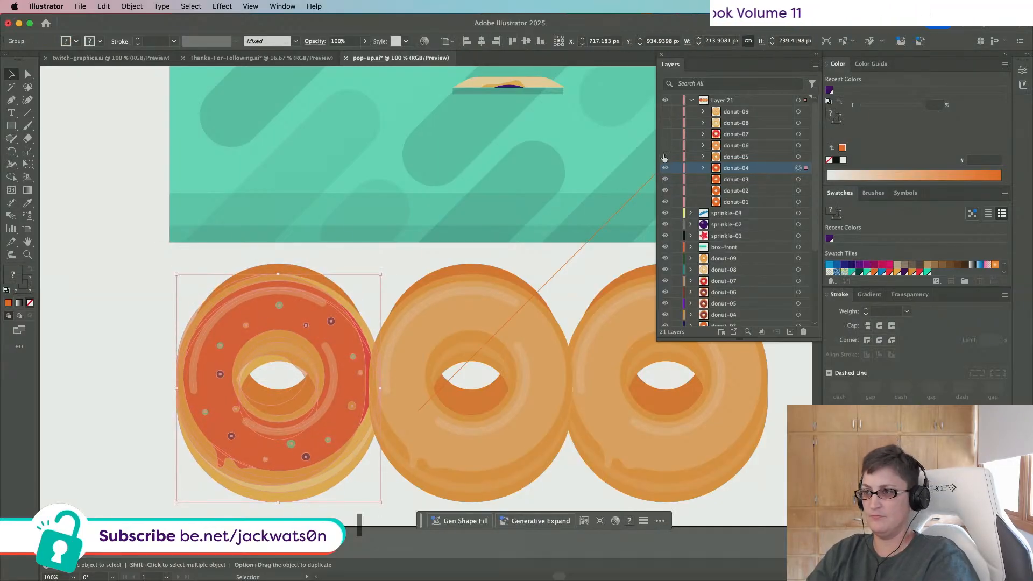
pyautogui.click(666, 168)
# Step: Try to paste the cut donut copy behind and in front of the donut-01 shape in isolation mode, undoing each paste
pyautogui.click(282, 313)
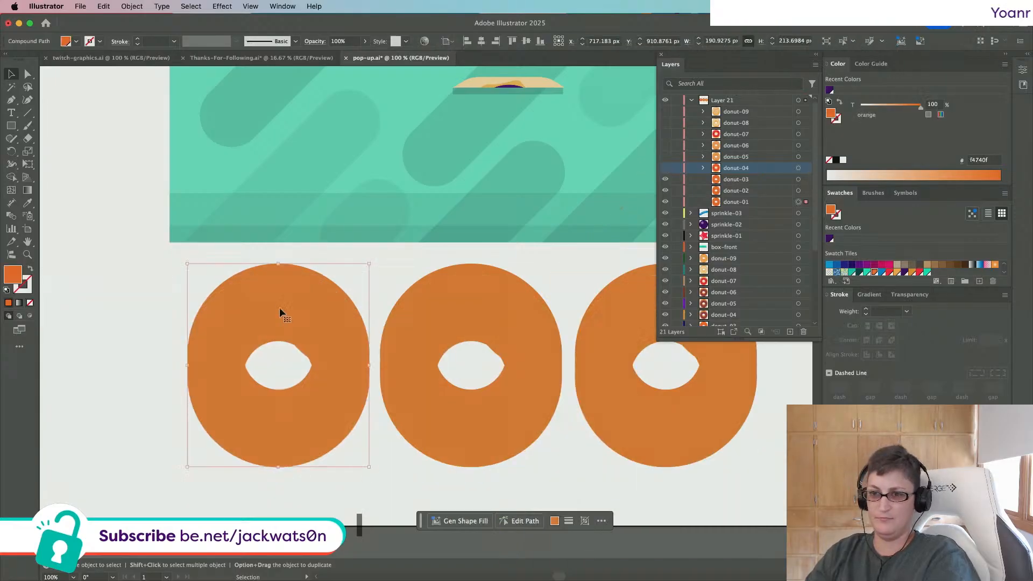
pyautogui.doubleClick(279, 311)
pyautogui.press('super+b')
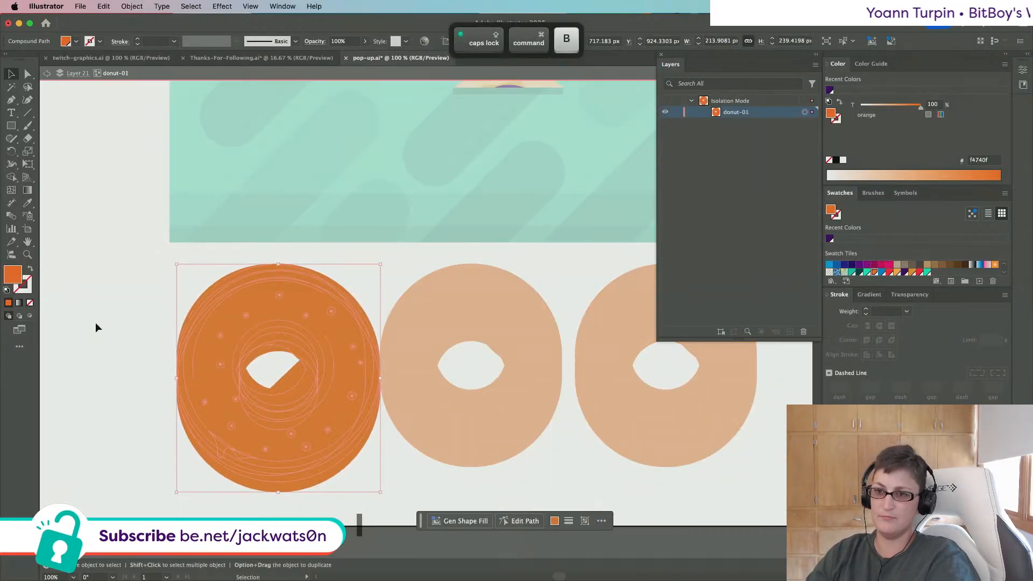
pyautogui.press('super+z')
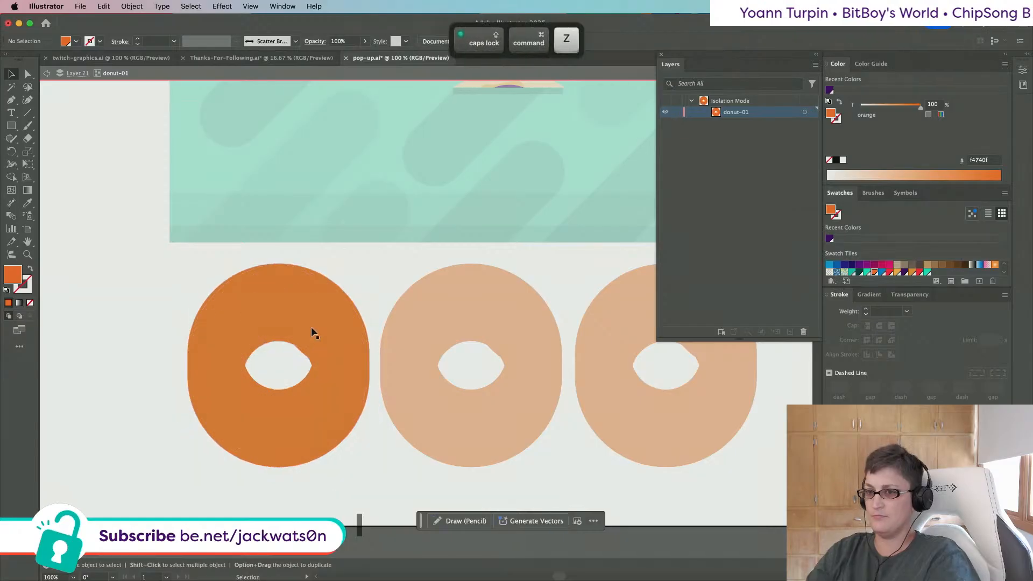
pyautogui.press('super+f')
pyautogui.press('super+z')
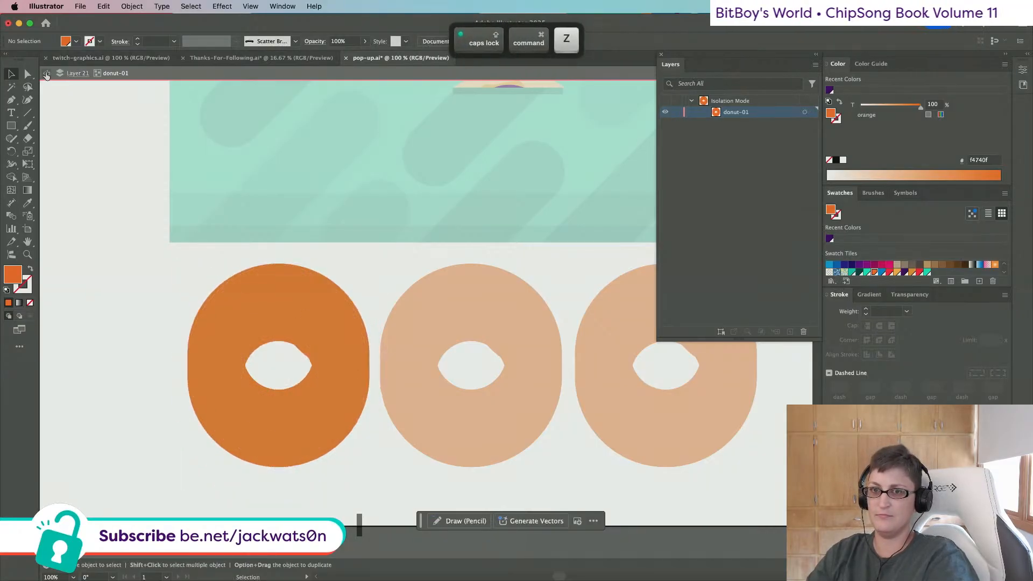
pyautogui.click(46, 73)
# Step: Paste the cut donut-04 copy in front within Layer 21 and set its width to 190.9275 px, matching donut-01
pyautogui.press('super+f')
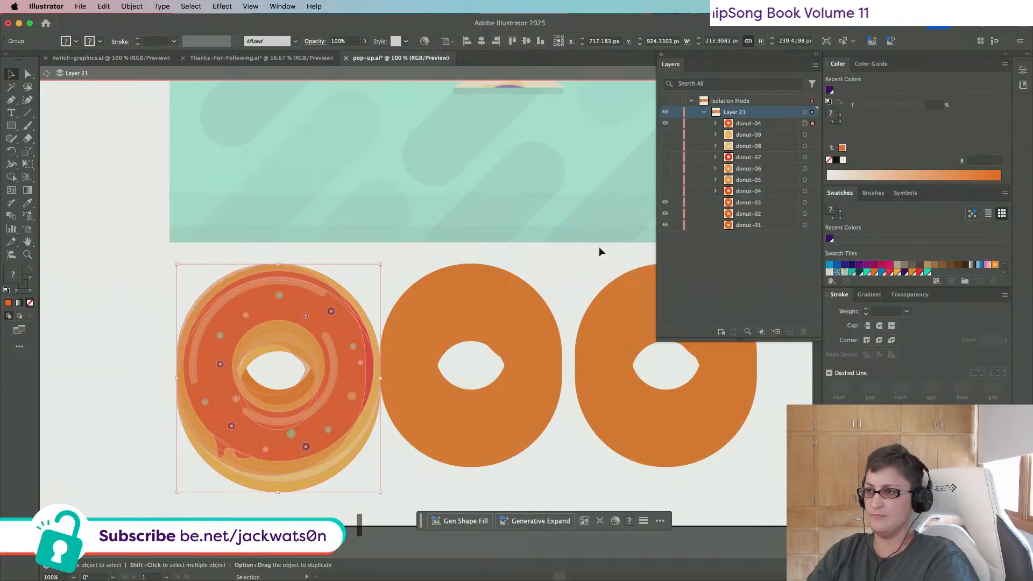
pyautogui.click(717, 123)
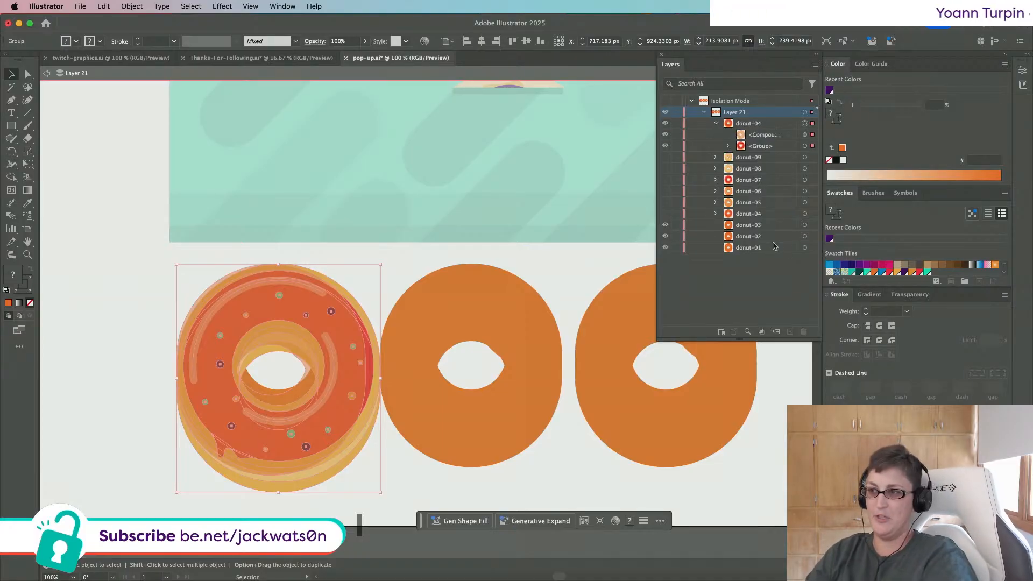
pyautogui.click(747, 248)
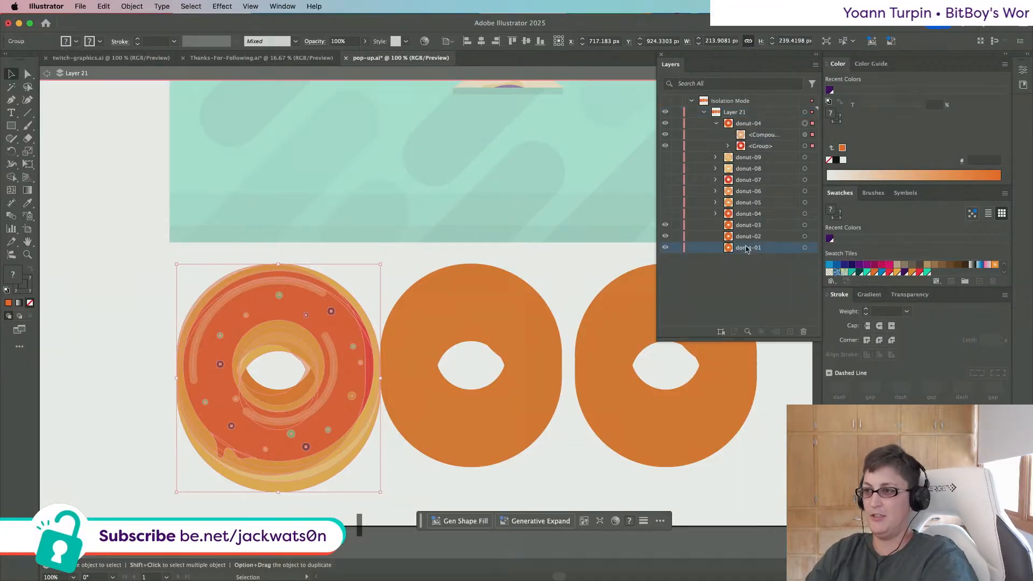
pyautogui.click(803, 248)
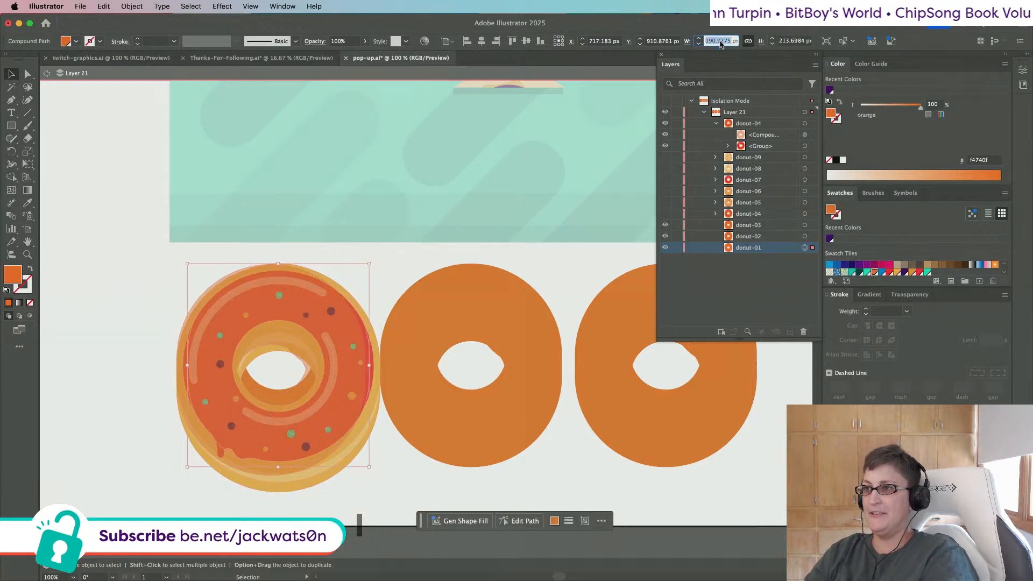
pyautogui.press('super+c')
pyautogui.click(805, 124)
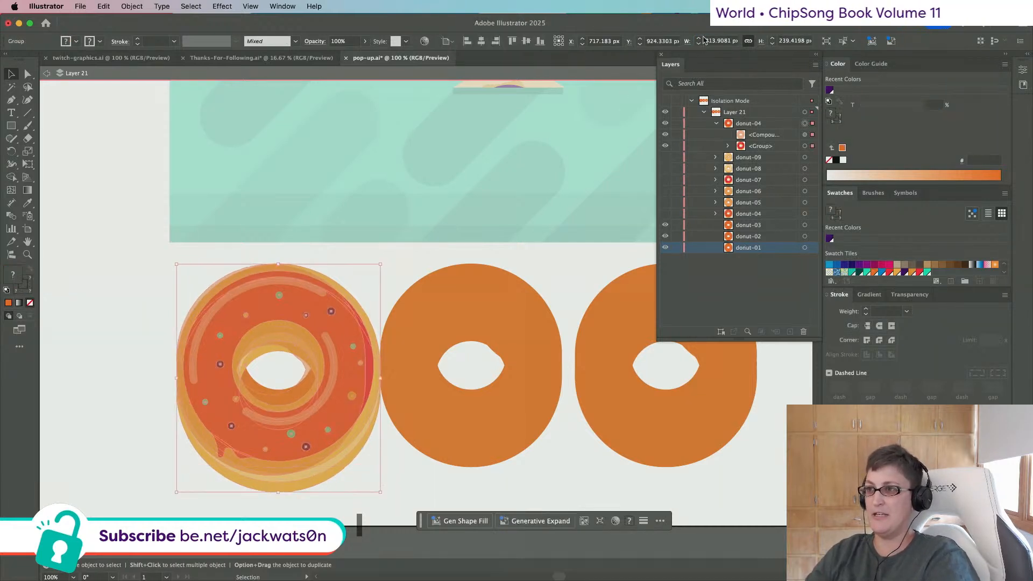
pyautogui.press('super+v')
pyautogui.press('Return')
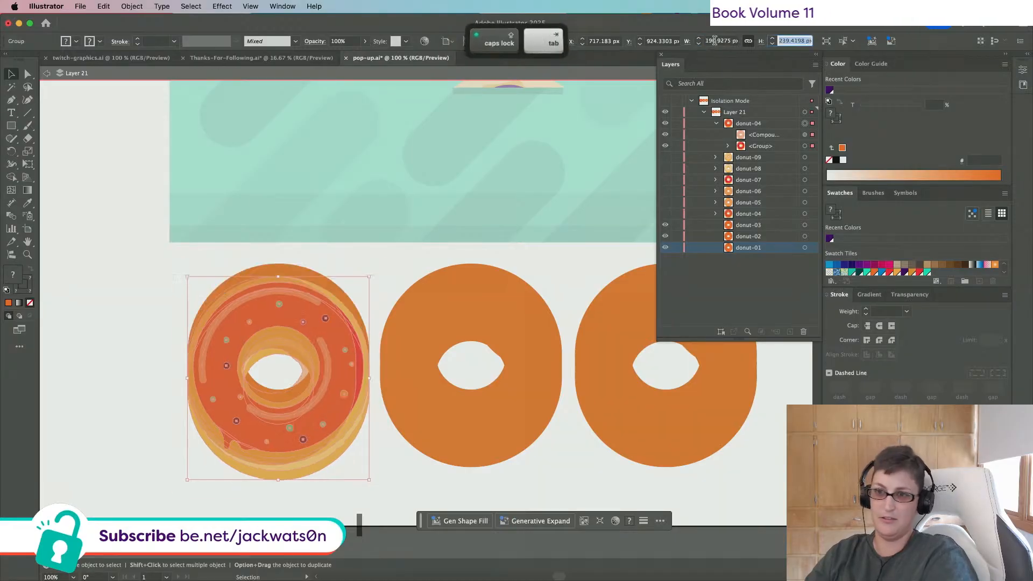
# Step: Move the resized donut copy up over donut-01 and align the tops of both objects
pyautogui.moveTo(310, 319); pyautogui.dragTo(309, 305)
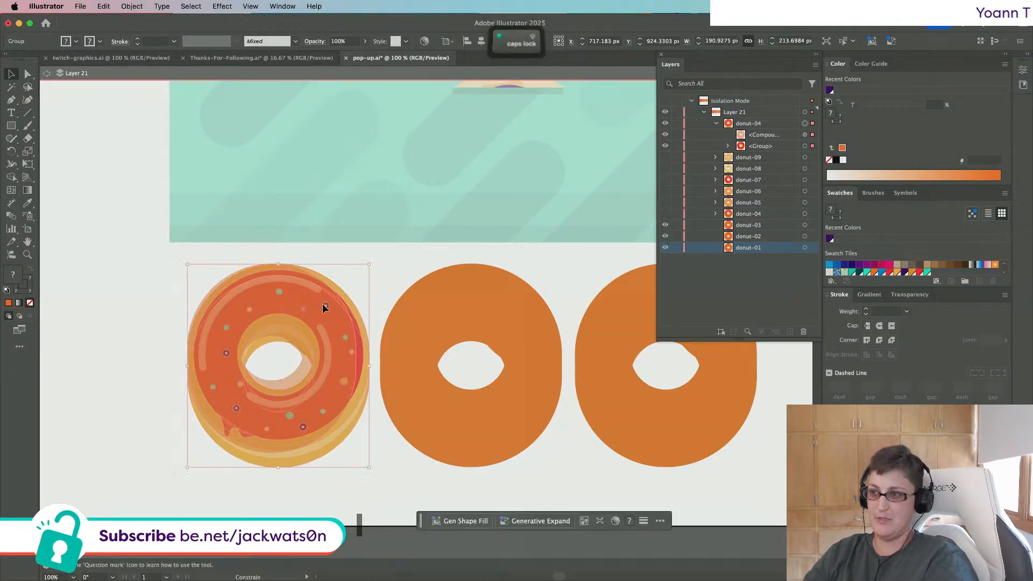
pyautogui.click(299, 269)
pyautogui.keyDown('shift'); pyautogui.click(280, 293); pyautogui.keyUp('shift')
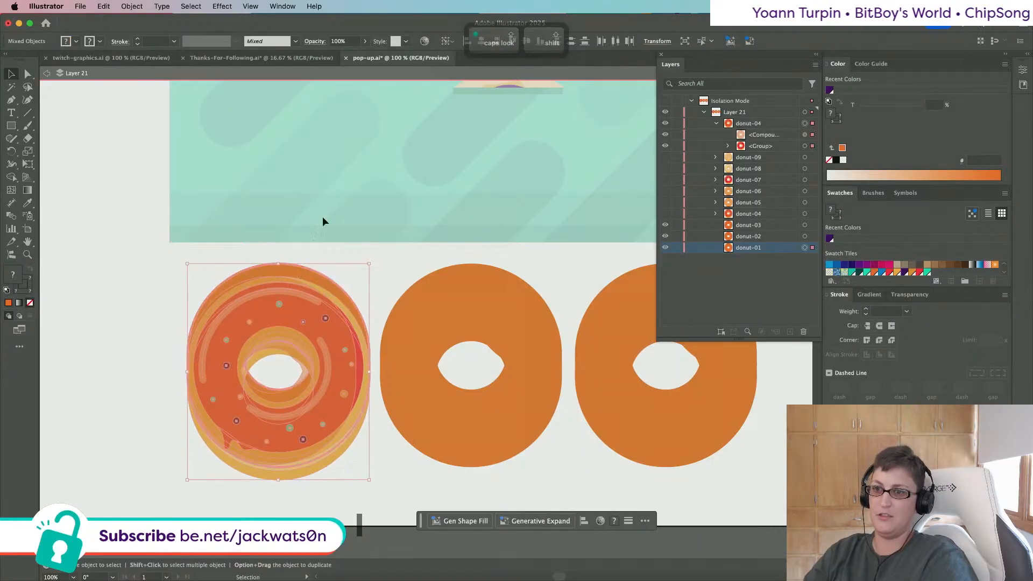
pyautogui.click(511, 42)
pyautogui.press('super+shift+a')
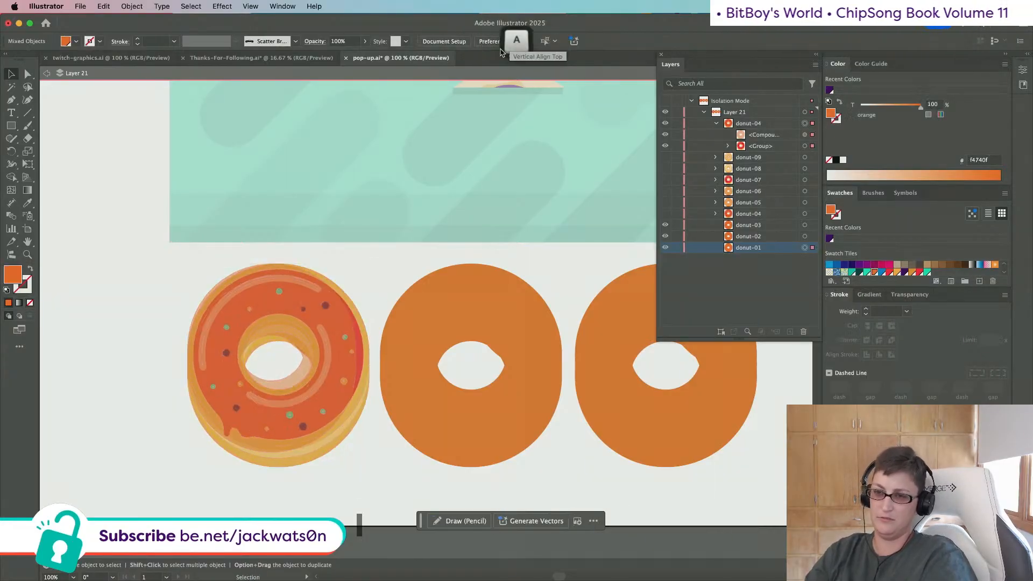
# Step: Try 75% opacity on the copy's orange overlay, then move the copy off donut-01 to compare and undo that move
pyautogui.click(805, 135)
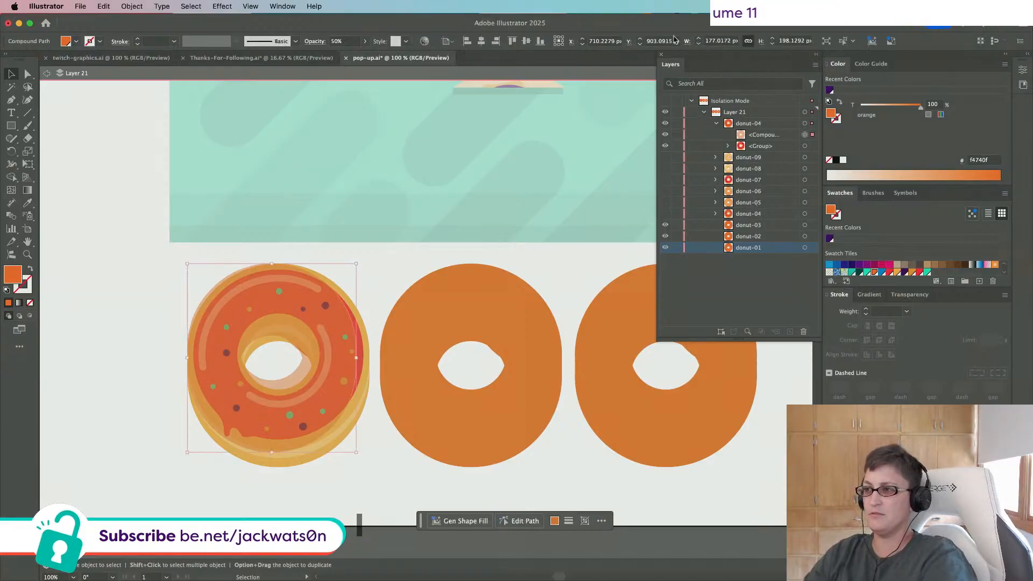
pyautogui.click(347, 42)
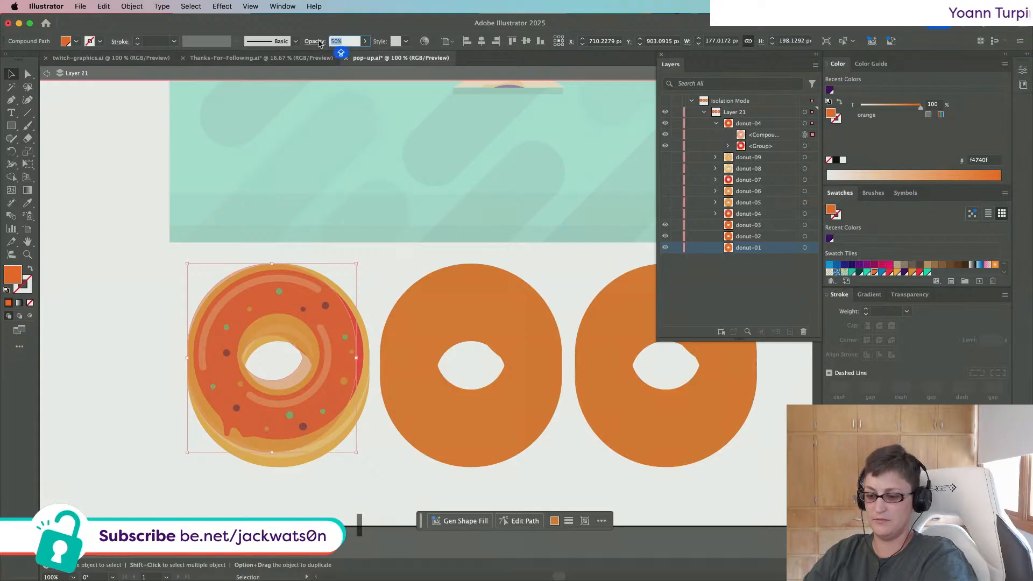
pyautogui.write('75')
pyautogui.press('Return')
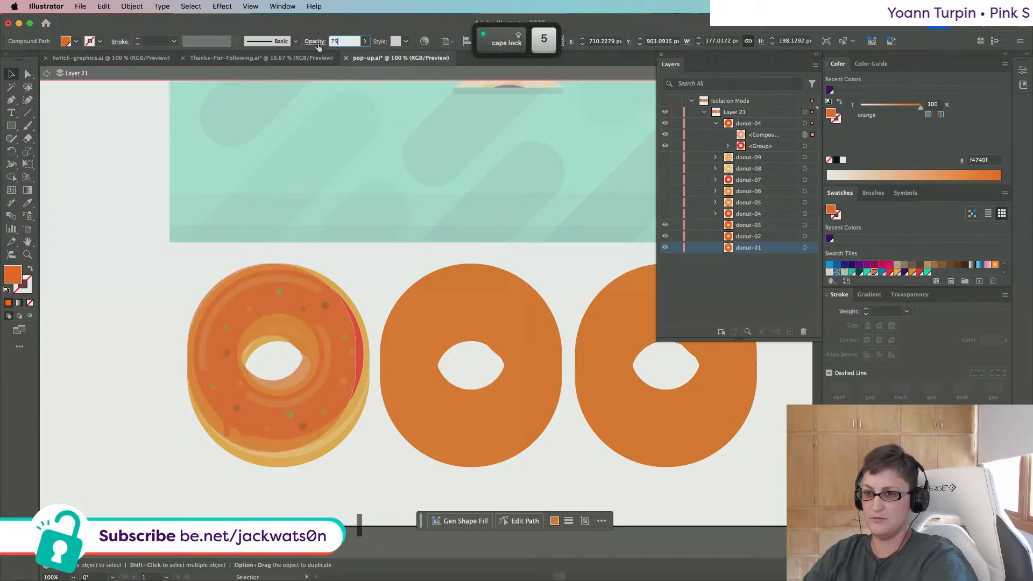
pyautogui.click(355, 272)
pyautogui.moveTo(334, 296); pyautogui.dragTo(208, 295)
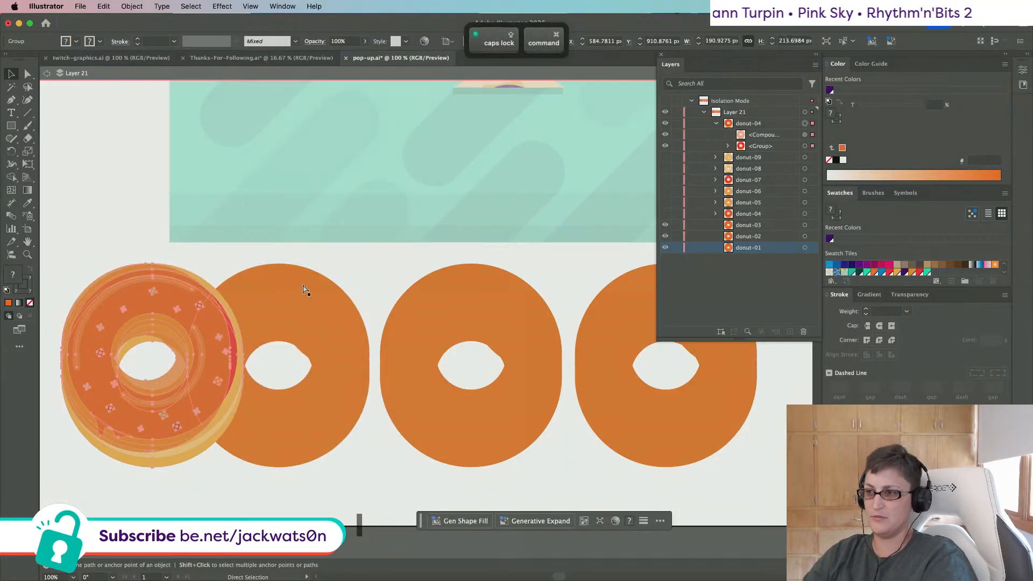
pyautogui.press('super+z')
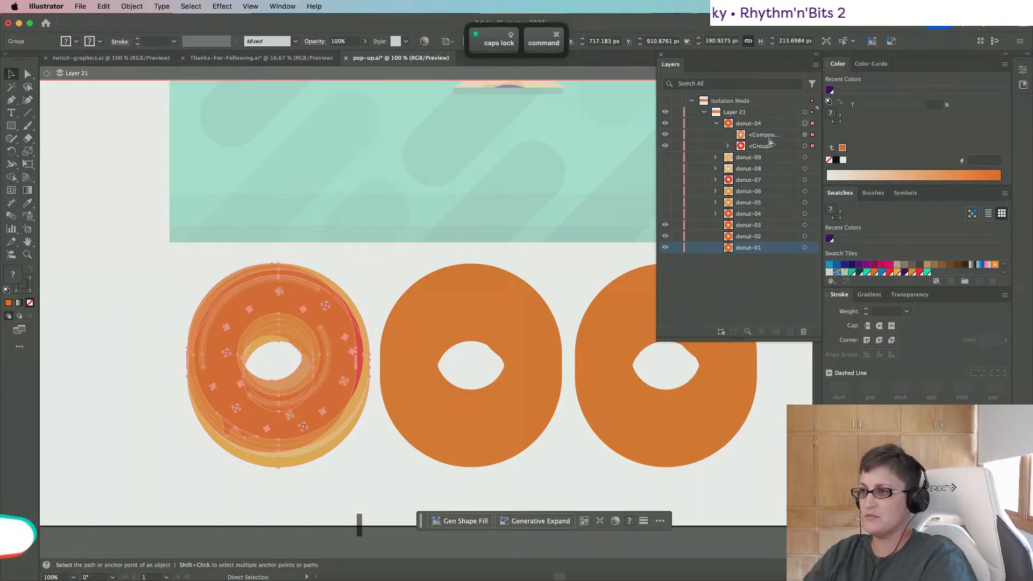
# Step: Delete the orange overlay path from the resized copy and move its remaining donut group directly beneath donut-01
pyautogui.click(804, 134)
pyautogui.press('Delete')
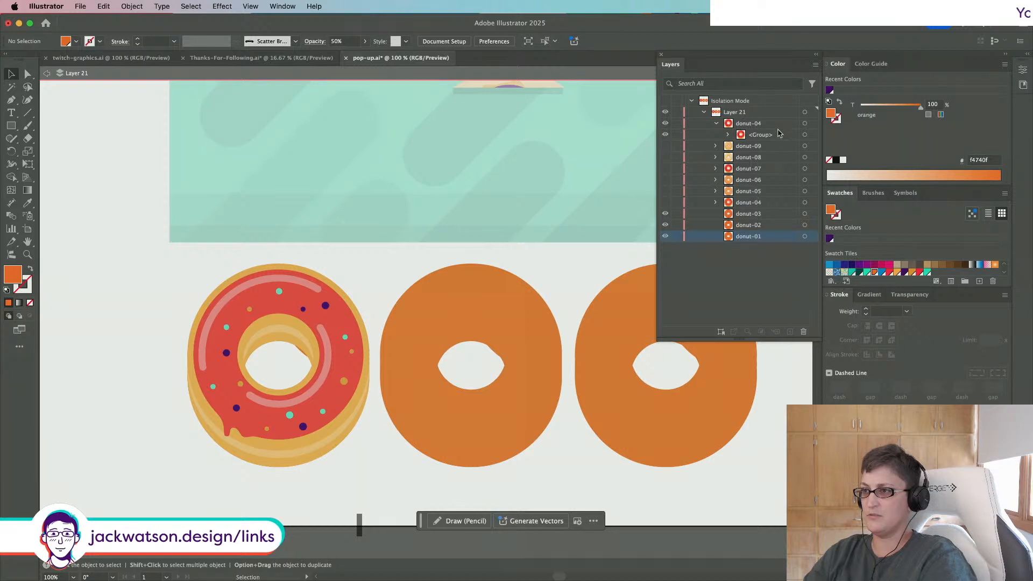
pyautogui.moveTo(772, 134); pyautogui.dragTo(775, 239)
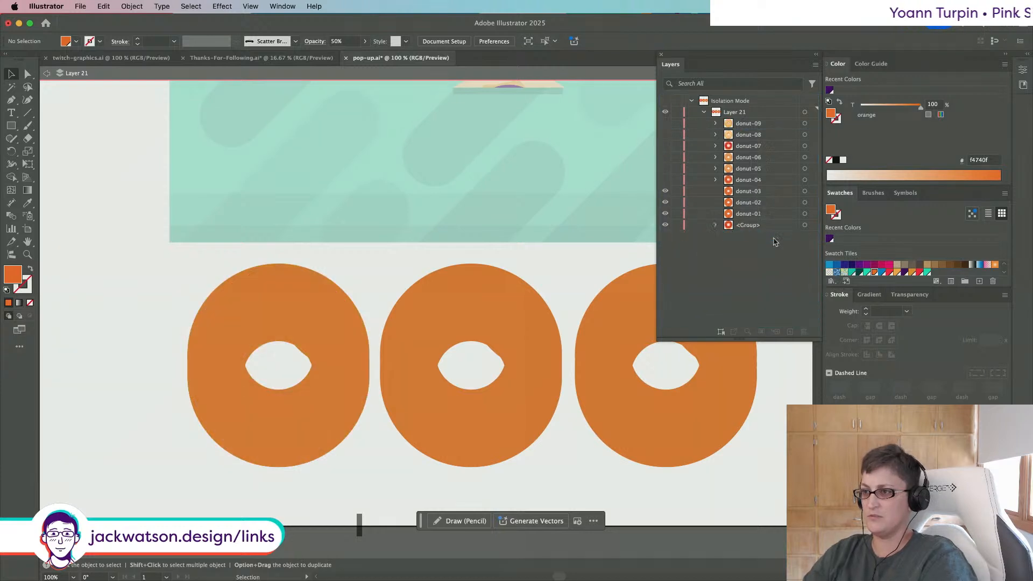
# Step: Set the opacity of the orange donut-01 shape to 75%
pyautogui.click(805, 214)
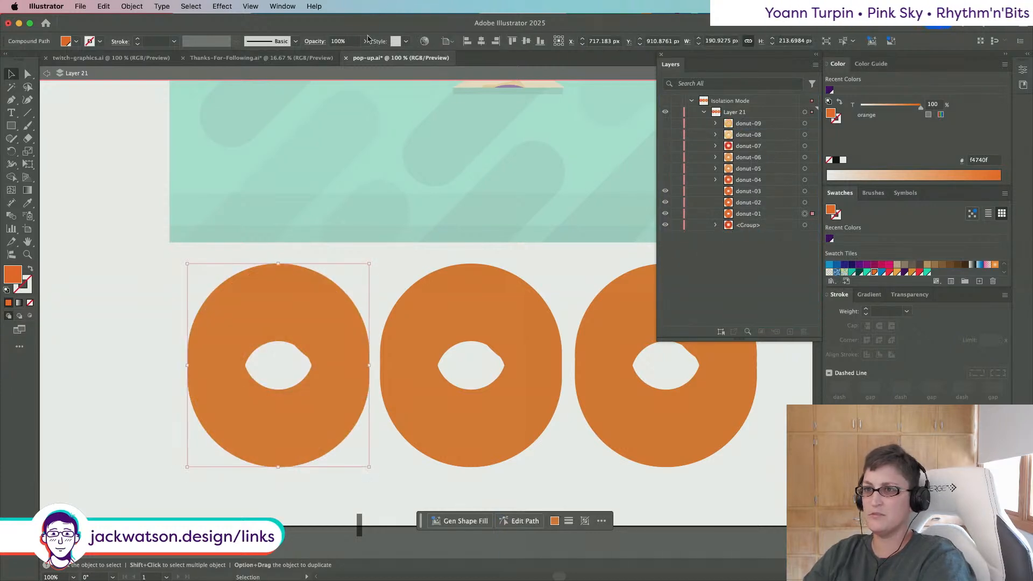
pyautogui.click(344, 42)
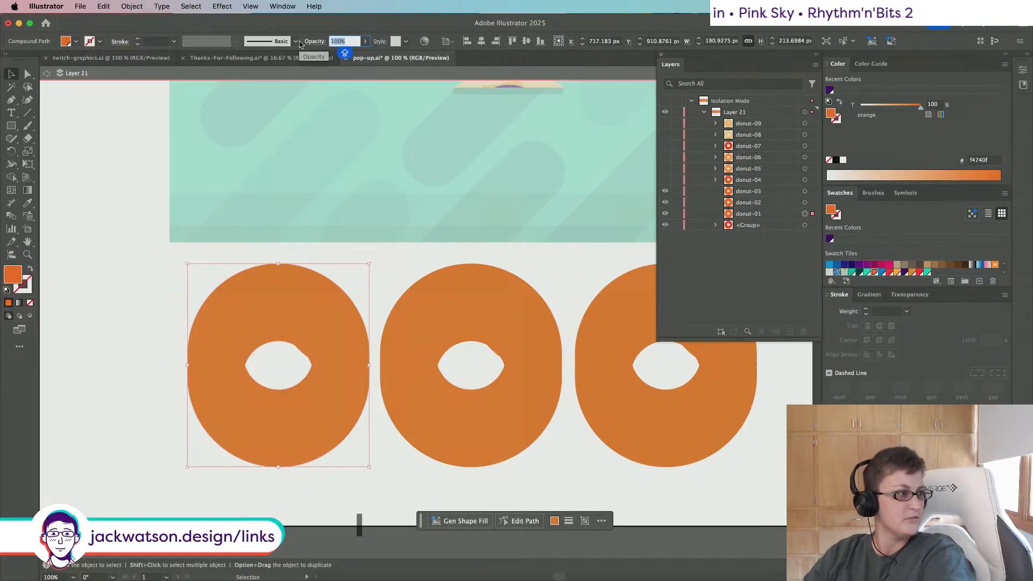
pyautogui.write('75')
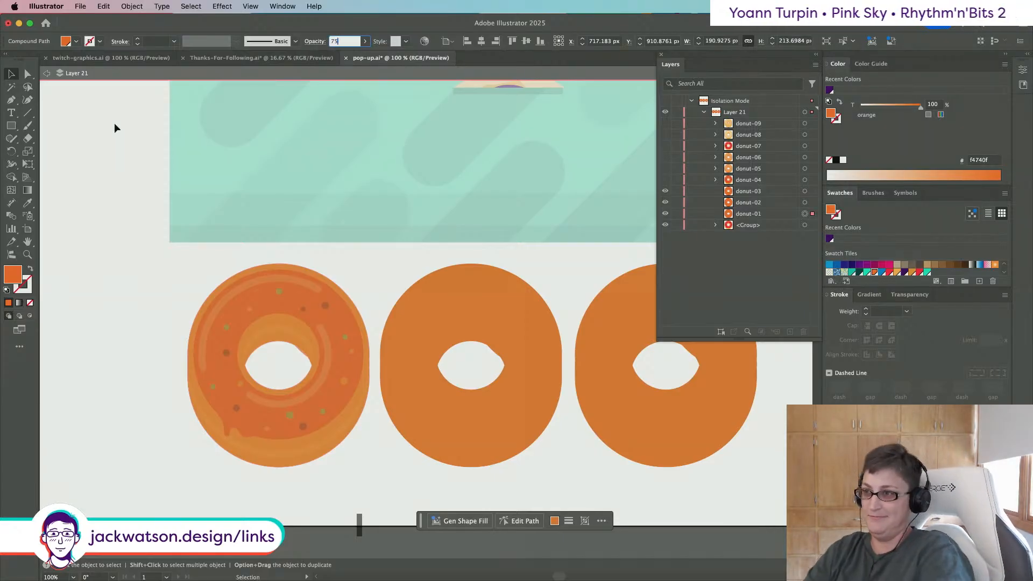
pyautogui.click(152, 261)
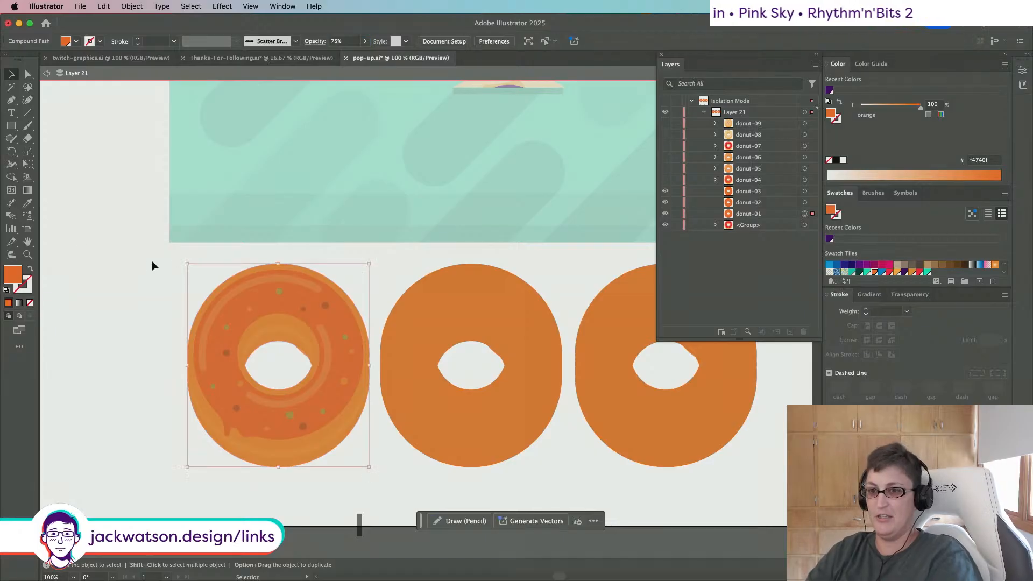
pyautogui.click(236, 323)
pyautogui.click(63, 306)
# Step: Group the donut-01 shape with the detailed donut group beneath it and name the new group donut-01
pyautogui.click(748, 215)
pyautogui.keyDown('shift'); pyautogui.click(806, 215); pyautogui.keyUp('shift')
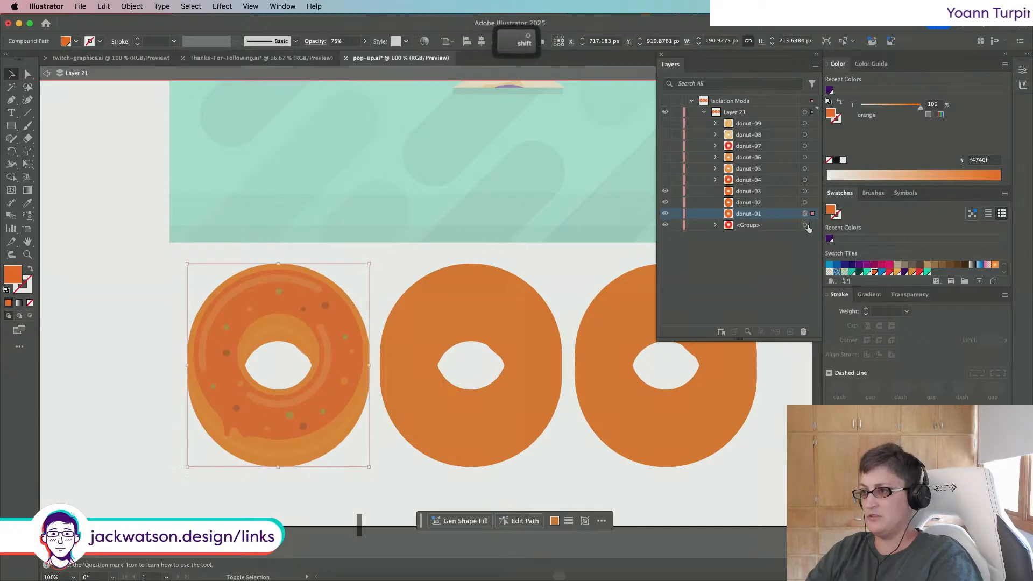
pyautogui.keyDown('shift'); pyautogui.click(806, 225); pyautogui.keyUp('shift')
pyautogui.rightClick(195, 280)
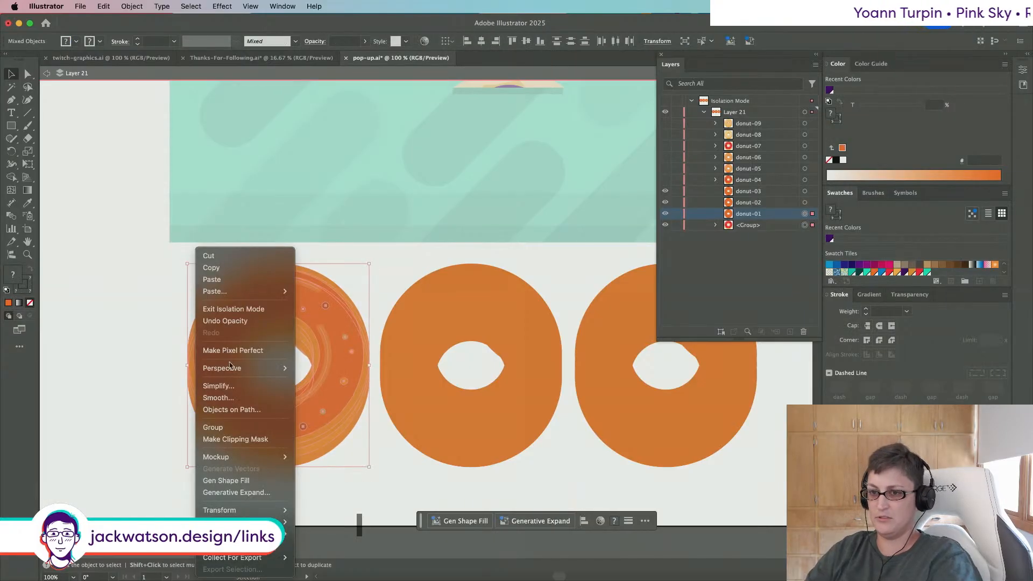
pyautogui.click(215, 428)
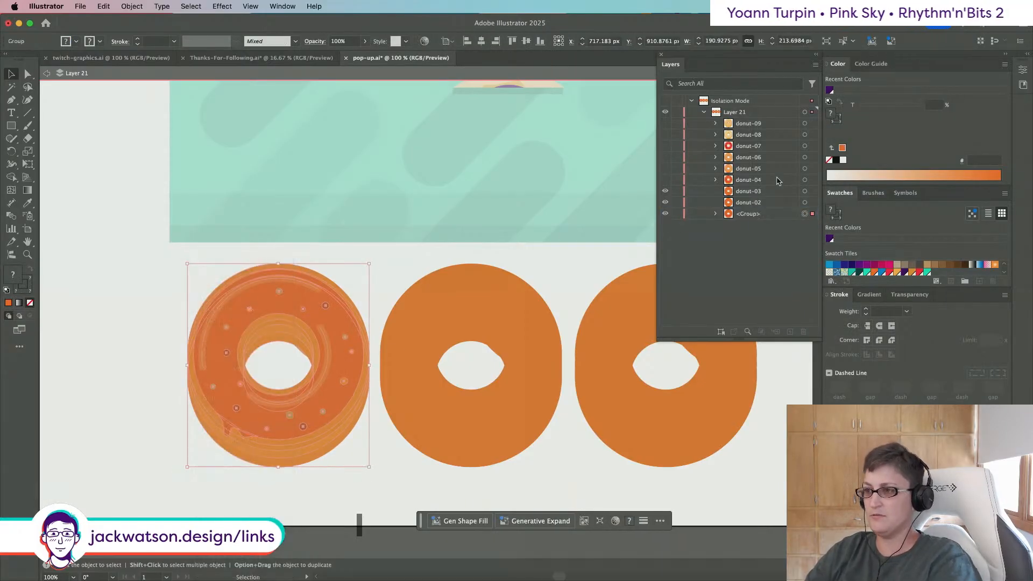
pyautogui.doubleClick(746, 214)
pyautogui.write('donut-01')
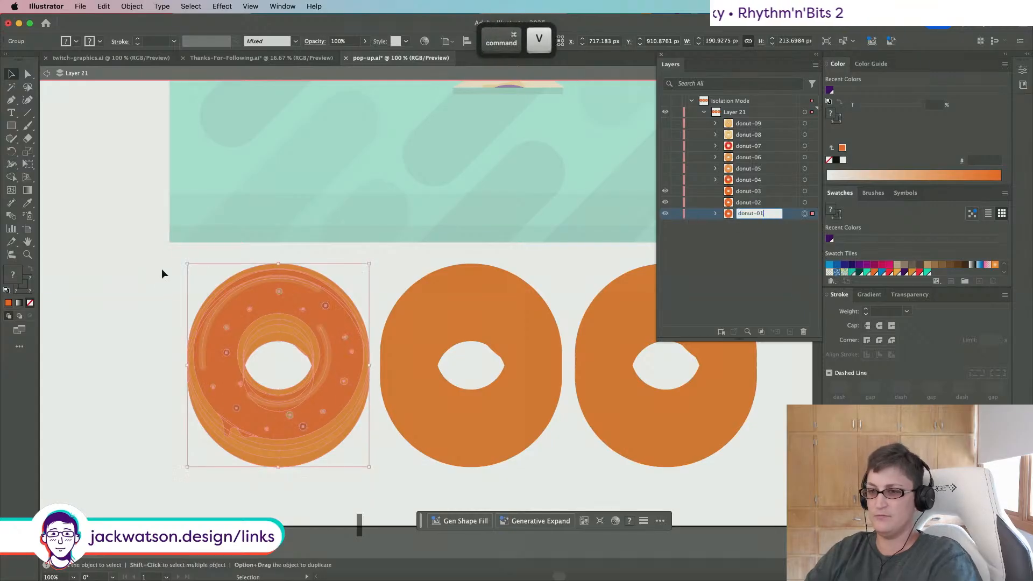
pyautogui.click(152, 275)
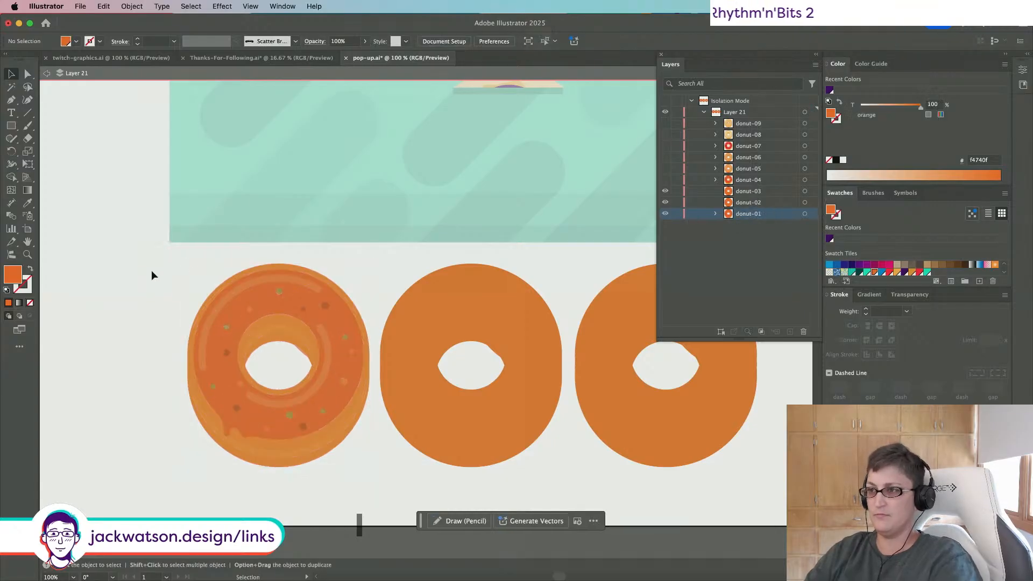
# Step: Toggle the visibility of the rear donuts to check which shapes they are, and show the hidden donut-04 group
pyautogui.click(666, 215)
pyautogui.click(666, 203)
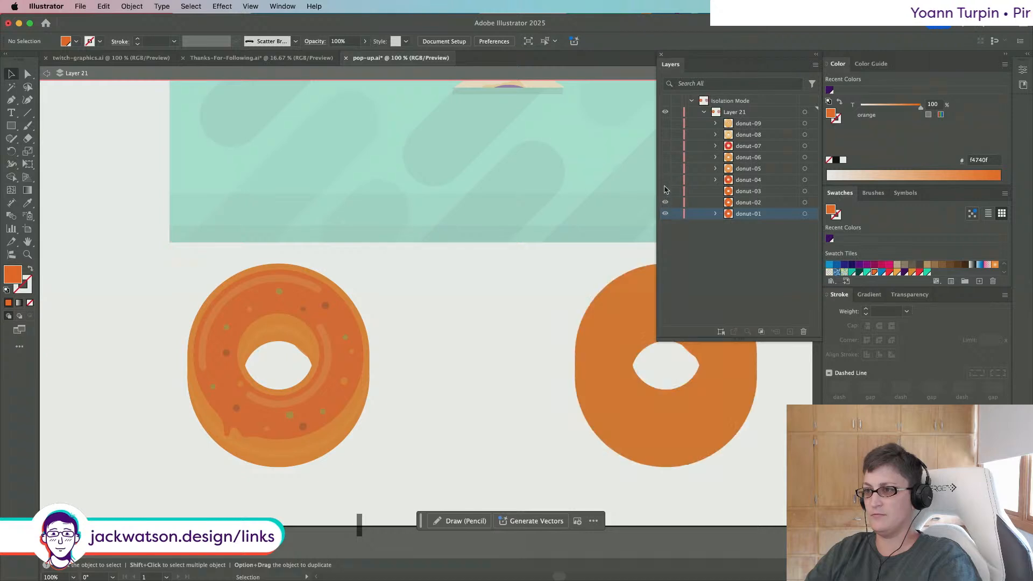
pyautogui.click(665, 191)
pyautogui.click(665, 179)
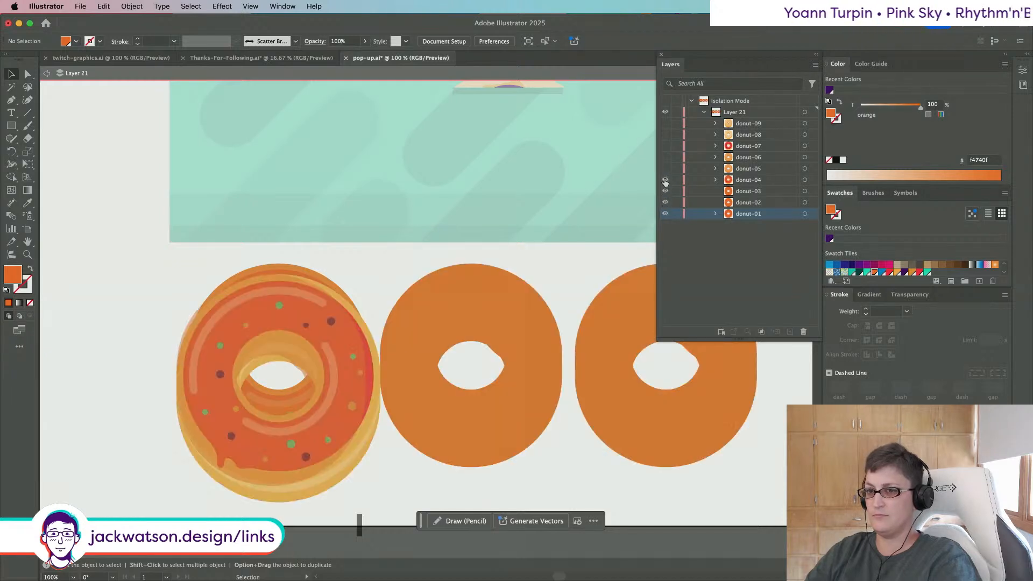
# Step: Duplicate the detailed donut group inside donut-04 in place and unite the copy into a single shape
pyautogui.click(322, 342)
pyautogui.scroll(-2, 322, 341)
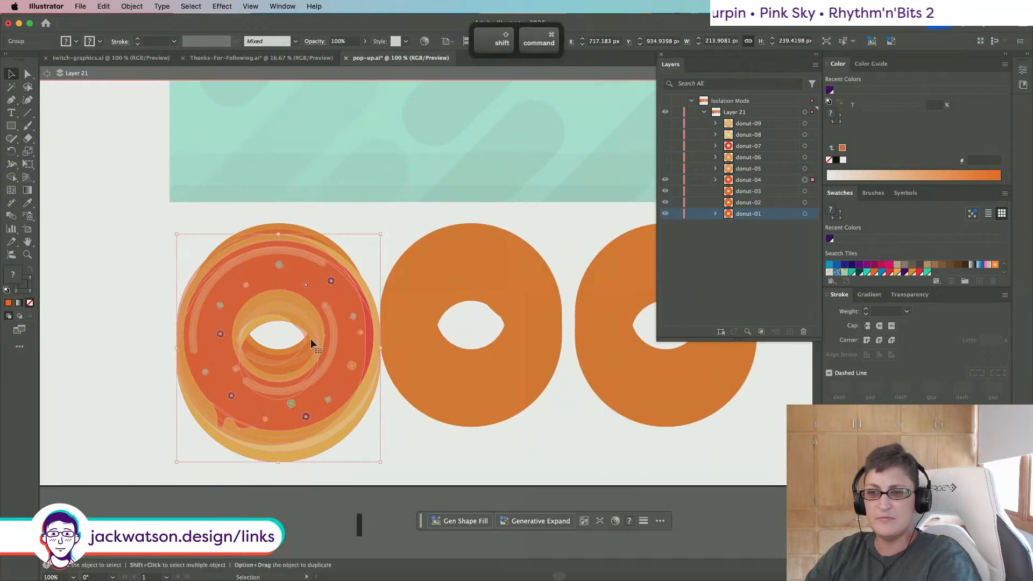
pyautogui.click(716, 180)
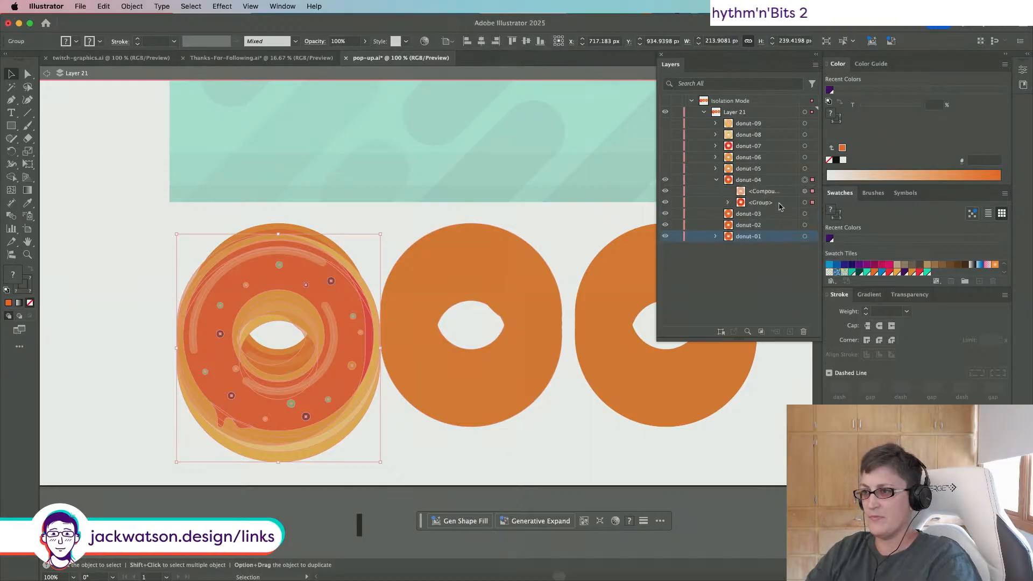
pyautogui.click(805, 203)
pyautogui.press('super+c')
pyautogui.press('super+f')
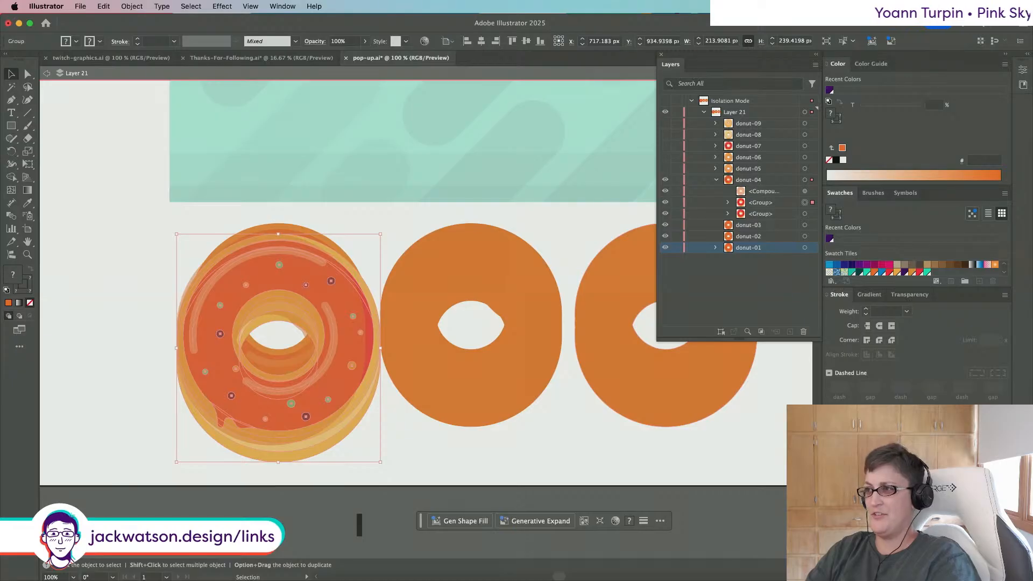
pyautogui.click(1023, 72)
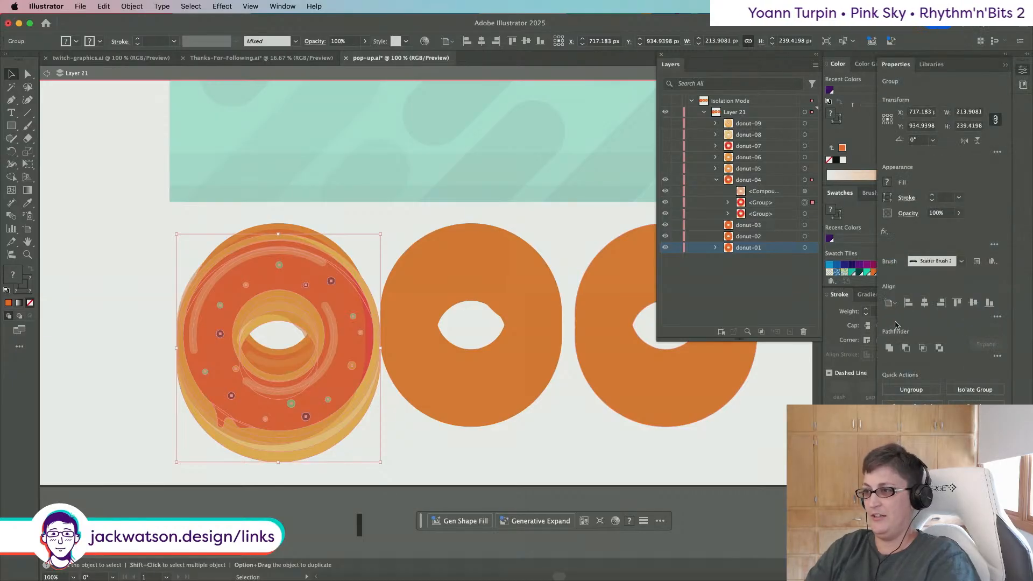
pyautogui.click(888, 348)
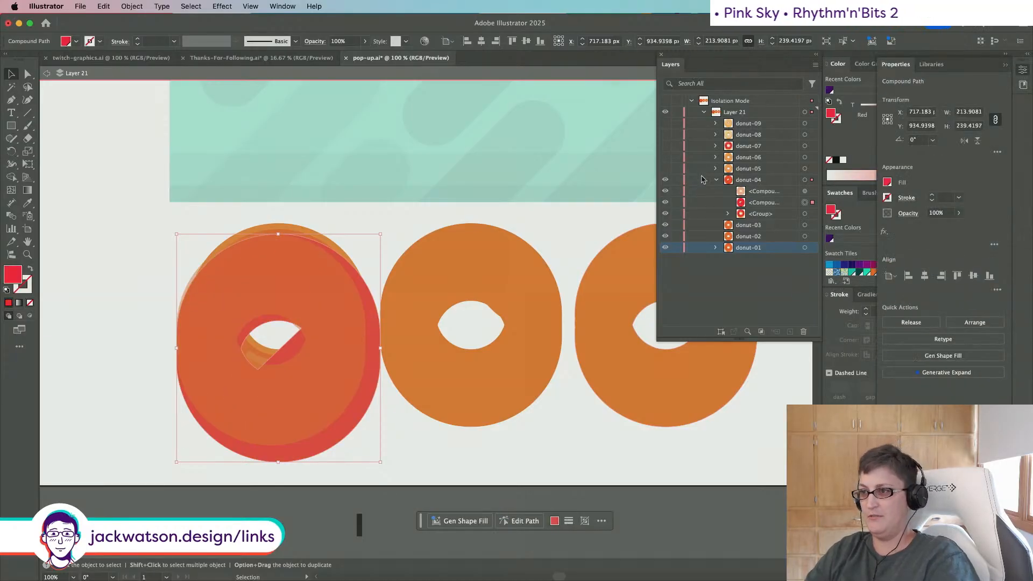
# Step: Apply the existing orange overlay's appearance to the united shape with the Eyedropper, then delete the old overlay from donut-04
pyautogui.click(27, 202)
pyautogui.click(290, 247)
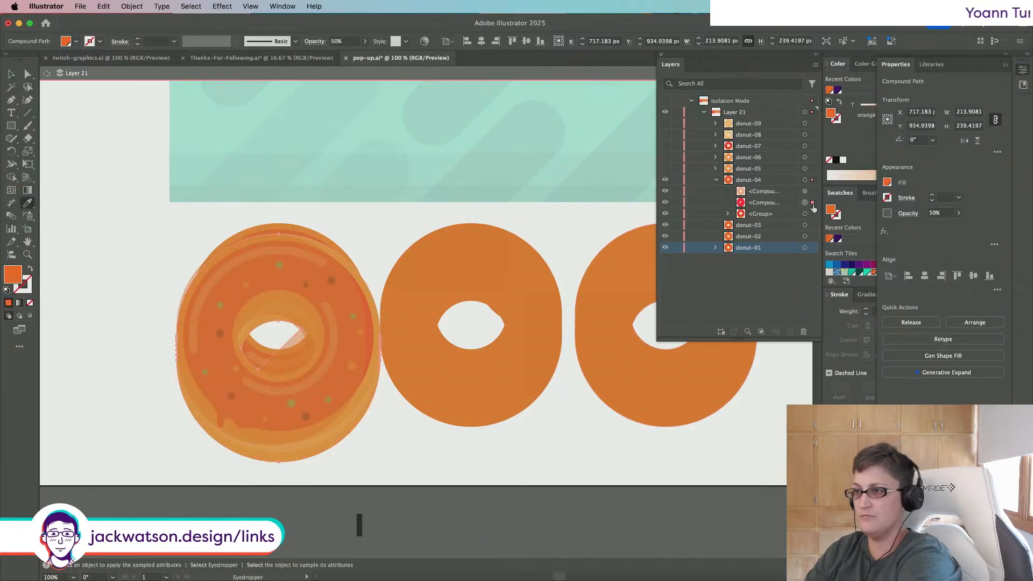
pyautogui.click(804, 192)
pyautogui.press('Delete')
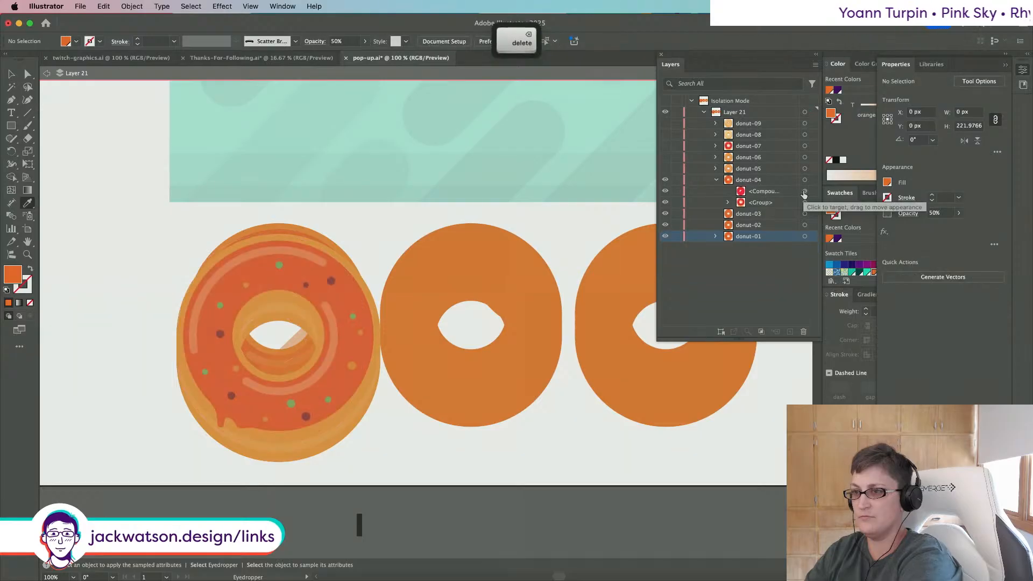
# Step: Select the united overlay shape inside donut-04 and collapse the Properties panel covering the colour and swatch settings
pyautogui.click(805, 193)
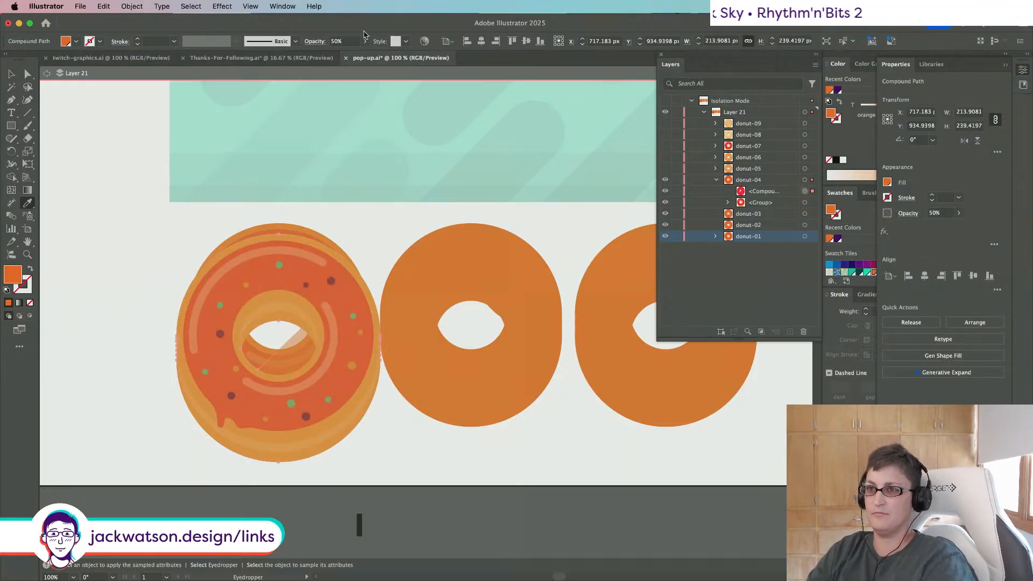
pyautogui.click(1023, 69)
pyautogui.hscroll(2, 288, 183)
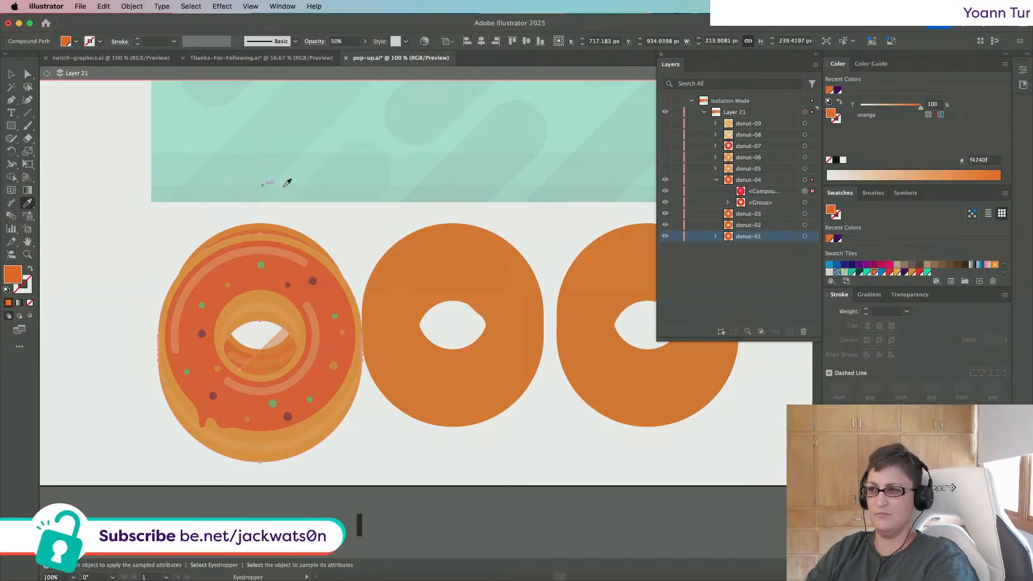
# Step: Show donut-05, copy its group, hide it again and paste the copy in place in front of the donut-02 shape
pyautogui.click(715, 180)
pyautogui.click(665, 171)
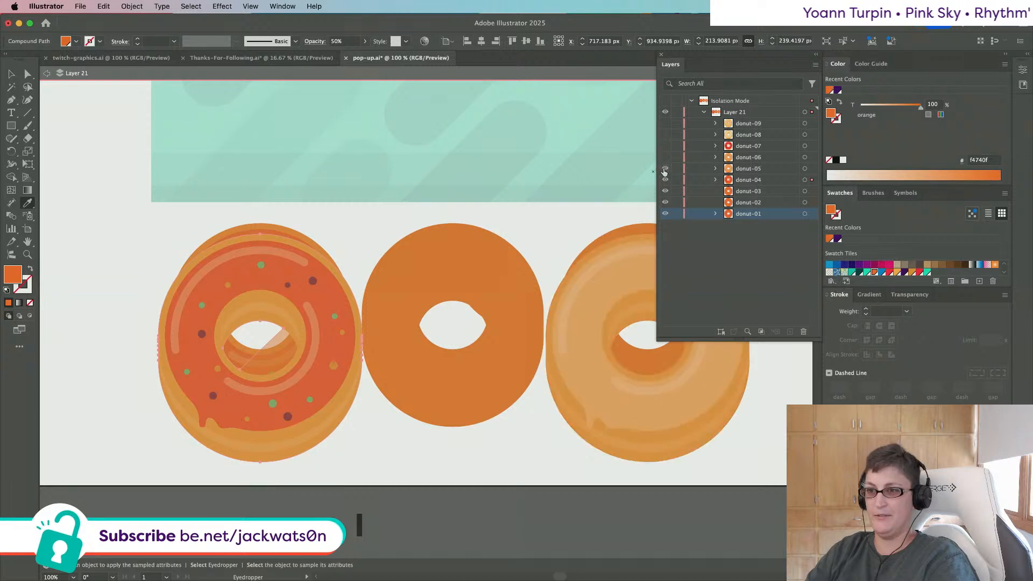
pyautogui.hscroll(10, 459, 272)
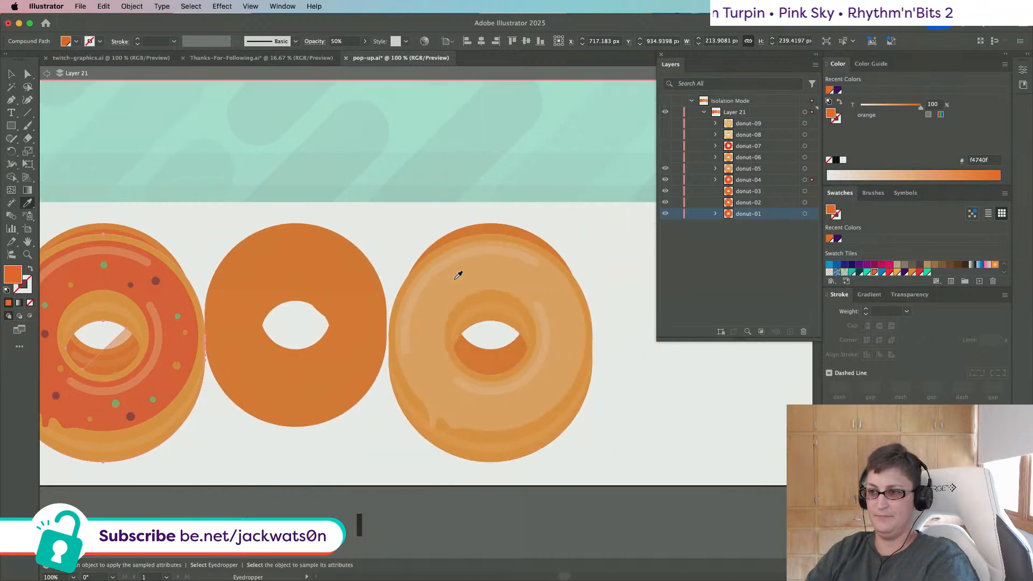
pyautogui.click(10, 76)
pyautogui.click(477, 283)
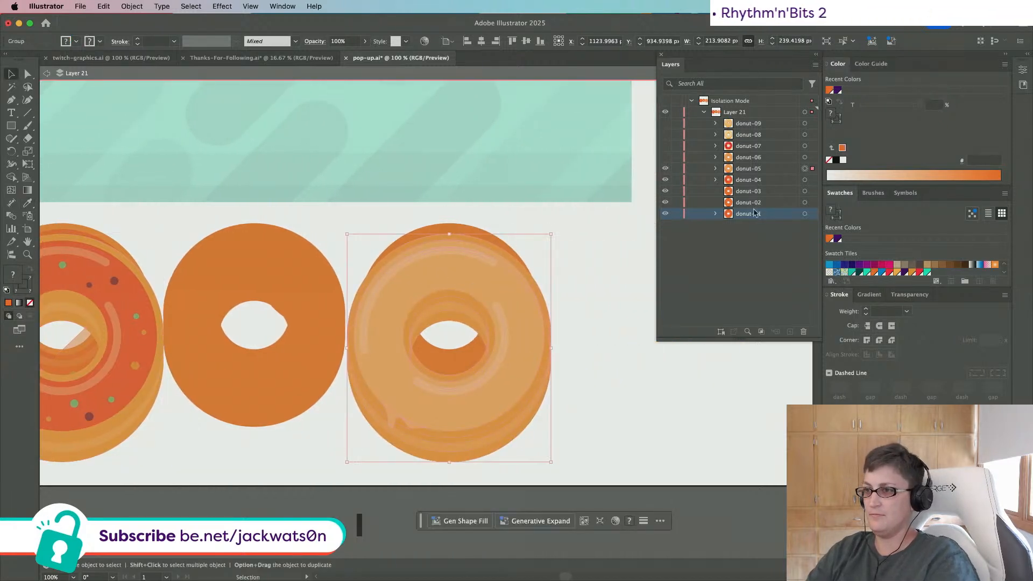
pyautogui.press('super+c')
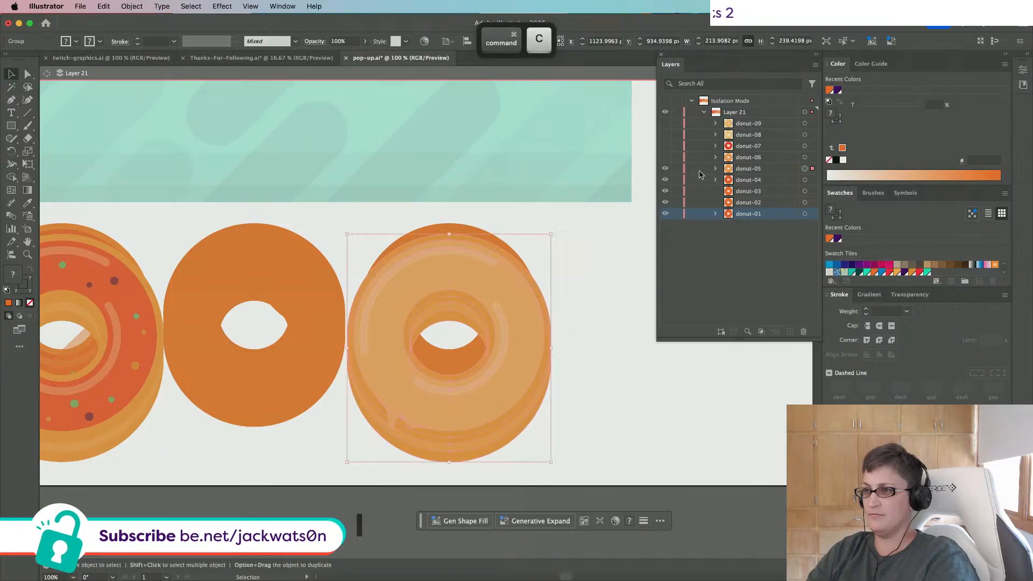
pyautogui.click(665, 169)
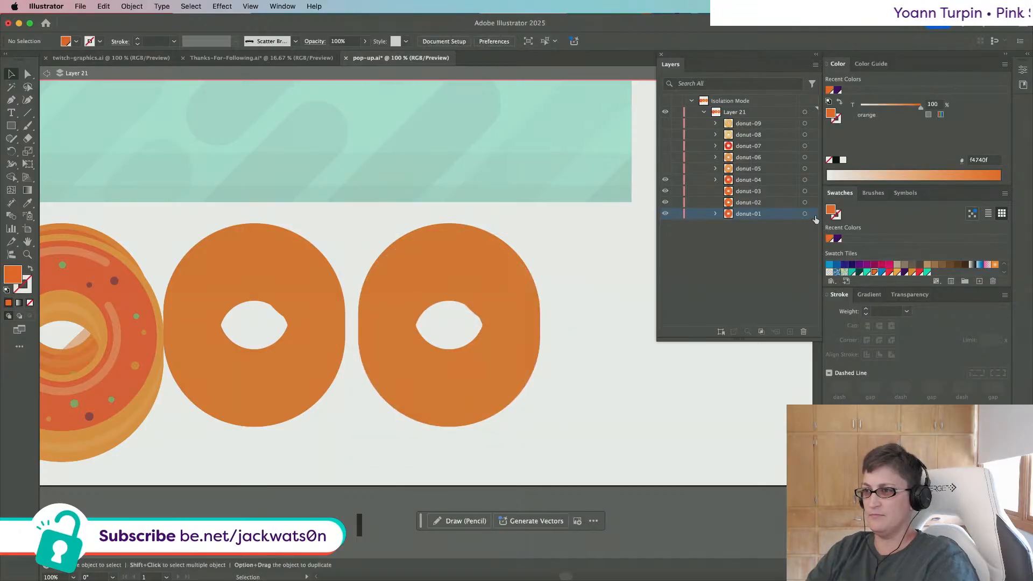
pyautogui.click(485, 257)
pyautogui.press('super+f')
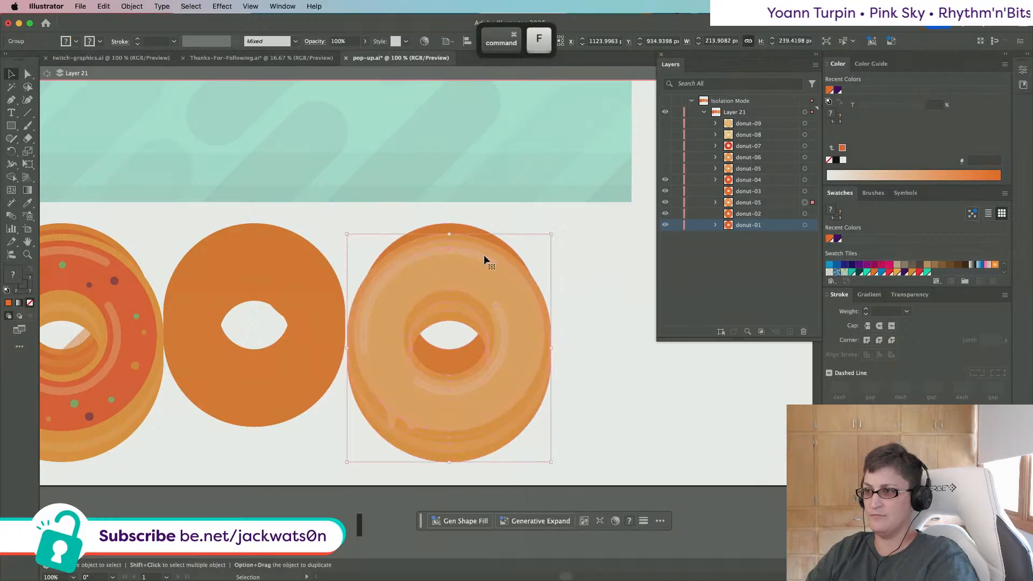
# Step: Set the pasted donut's width to 190.9275 px, matching the donut-02 shape, and align the top edges of both
pyautogui.click(458, 229)
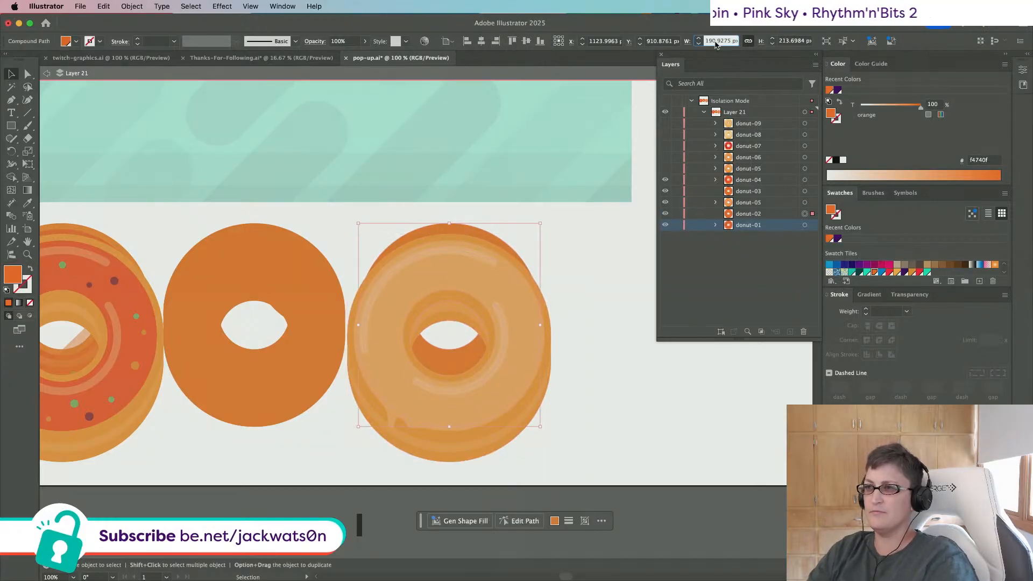
pyautogui.keyDown('super'); pyautogui.click(473, 292); pyautogui.keyUp('super')
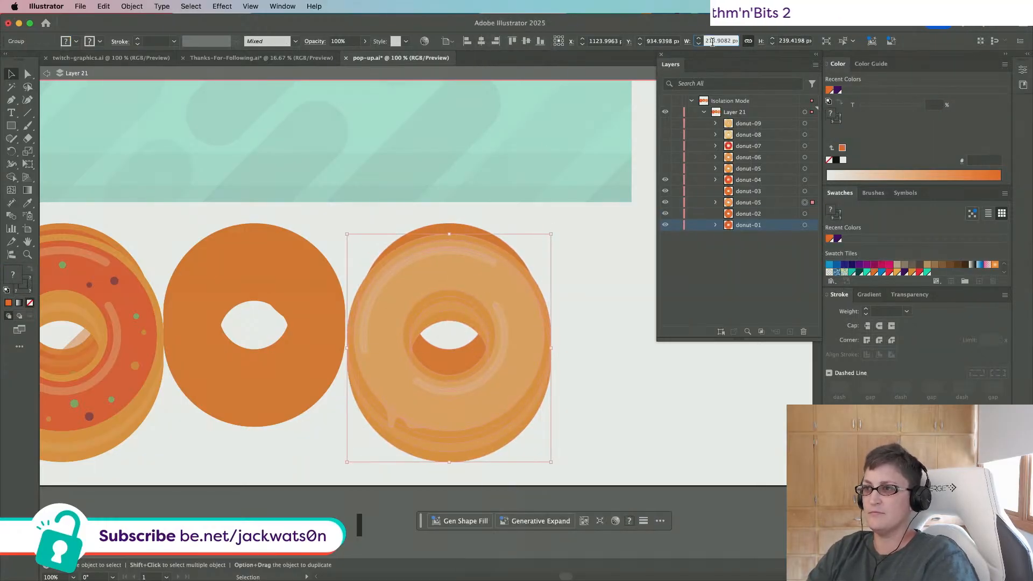
pyautogui.press('super+v')
pyautogui.press('Tab')
pyautogui.keyDown('shift'); pyautogui.click(453, 232); pyautogui.keyUp('shift')
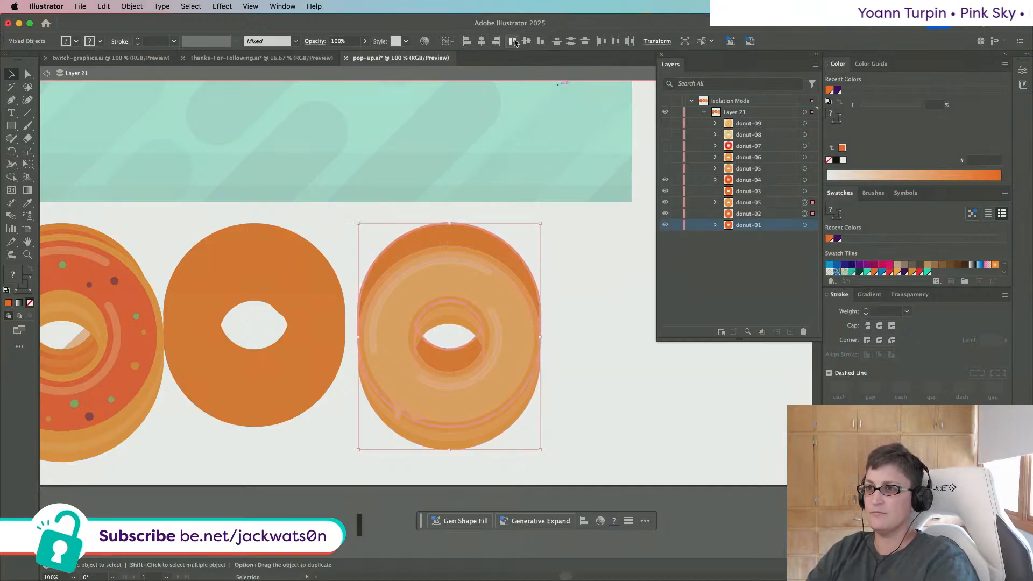
pyautogui.click(512, 41)
# Step: Delete the flat donut-02 shape and rename the resized detailed donut group as donut-02
pyautogui.press('shift+super+a')
pyautogui.click(807, 215)
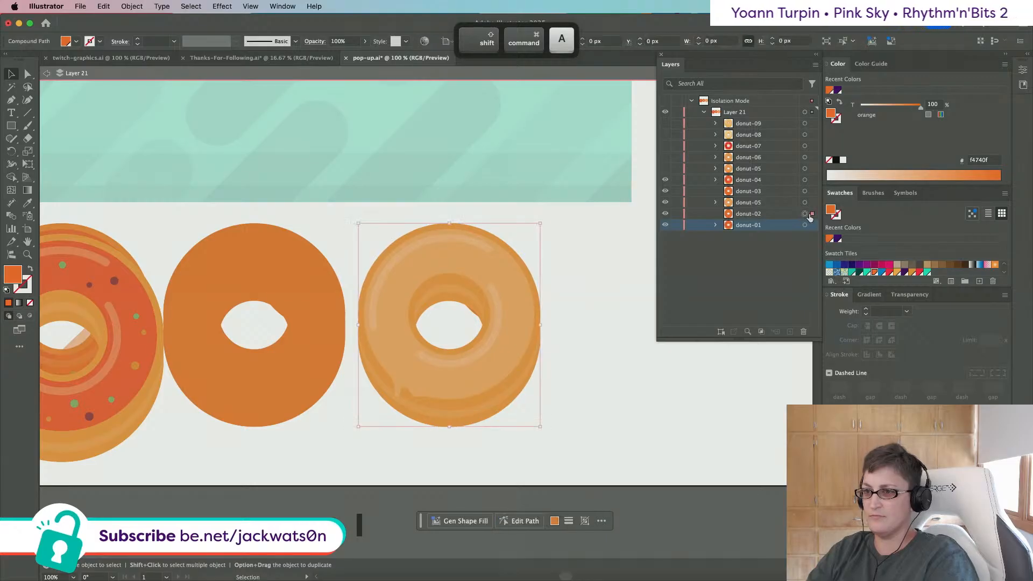
pyautogui.click(751, 214)
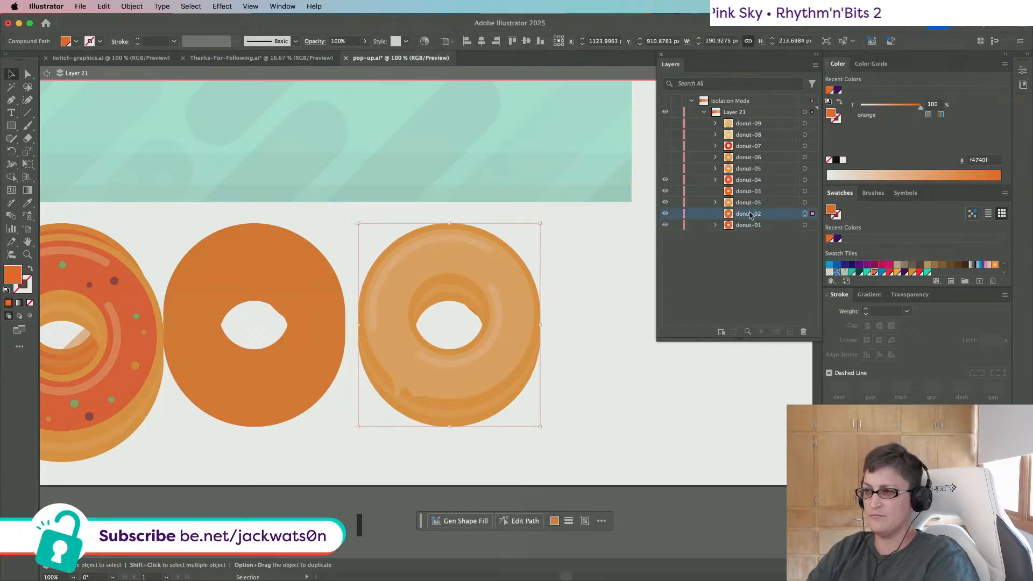
pyautogui.press('BackSpace')
pyautogui.doubleClick(750, 204)
pyautogui.press('super+v')
pyautogui.press('Tab')
# Step: Set the opacity of the orange overlay shape inside donut-02 to 75%
pyautogui.click(716, 202)
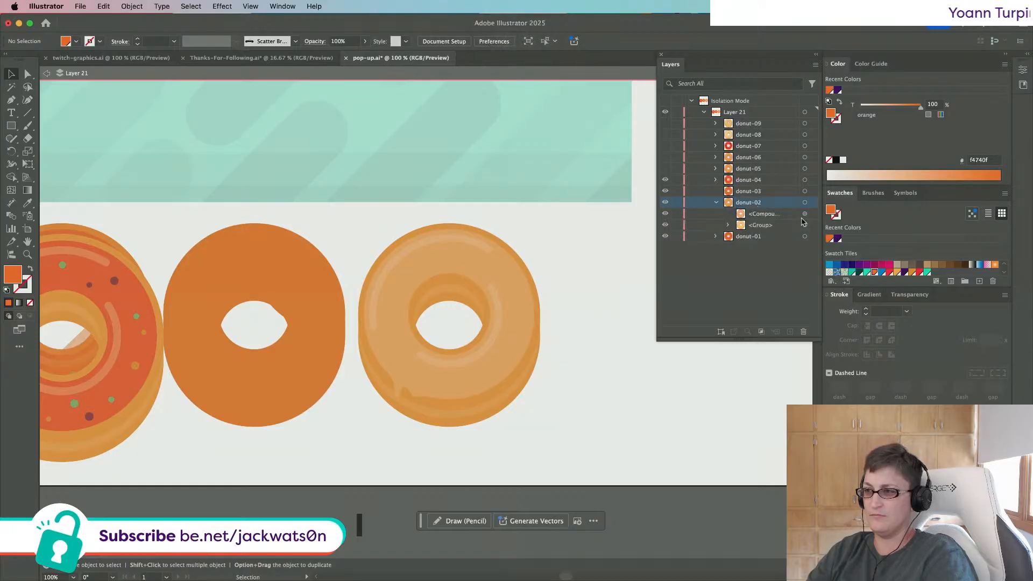
pyautogui.click(805, 214)
pyautogui.click(341, 43)
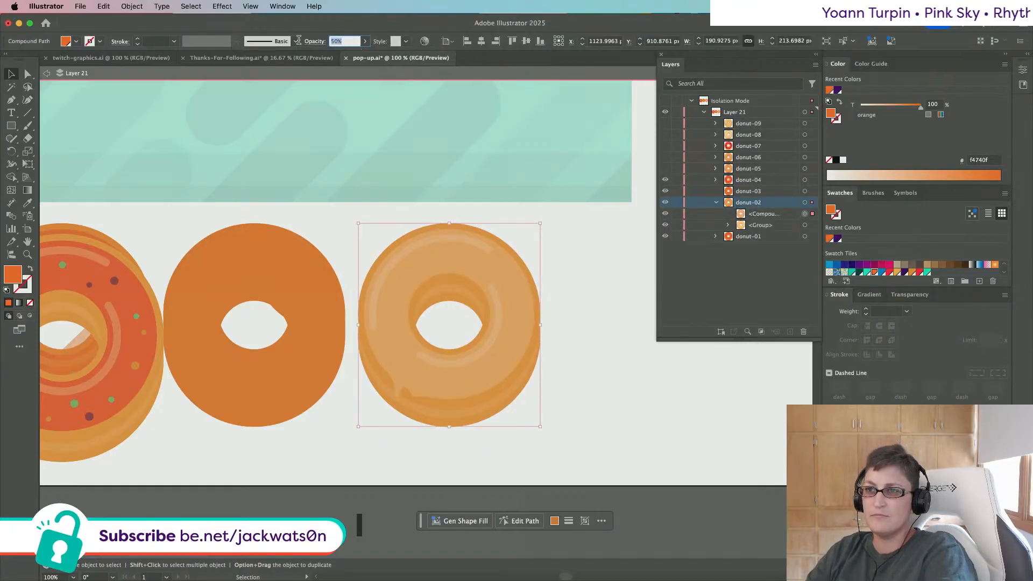
pyautogui.write('75')
pyautogui.hscroll(-5, 257, 152)
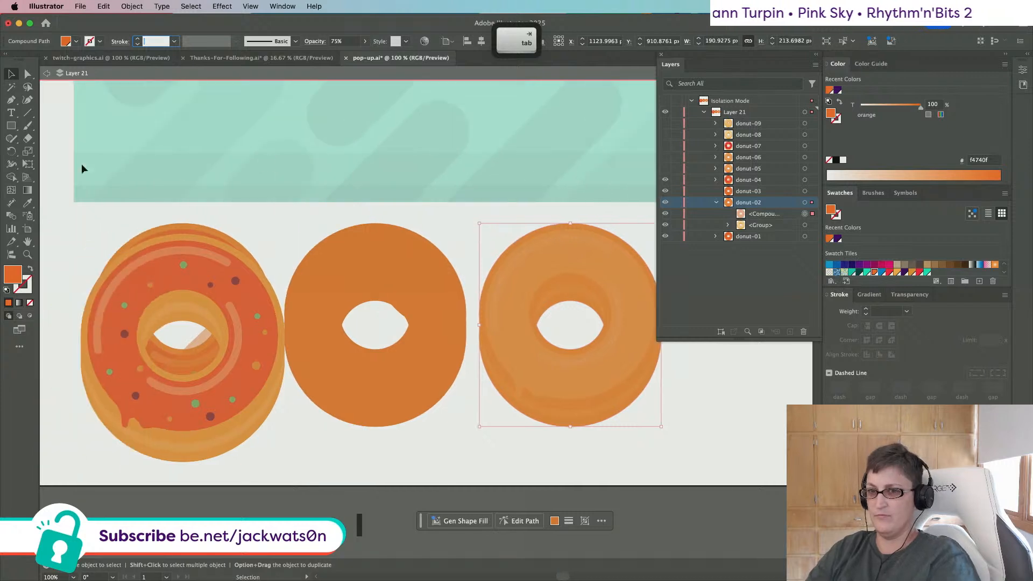
# Step: Recolour the overlays of donut-02 and donut-01 to red ff3333 and set their opacity to 50%
pyautogui.press('super')
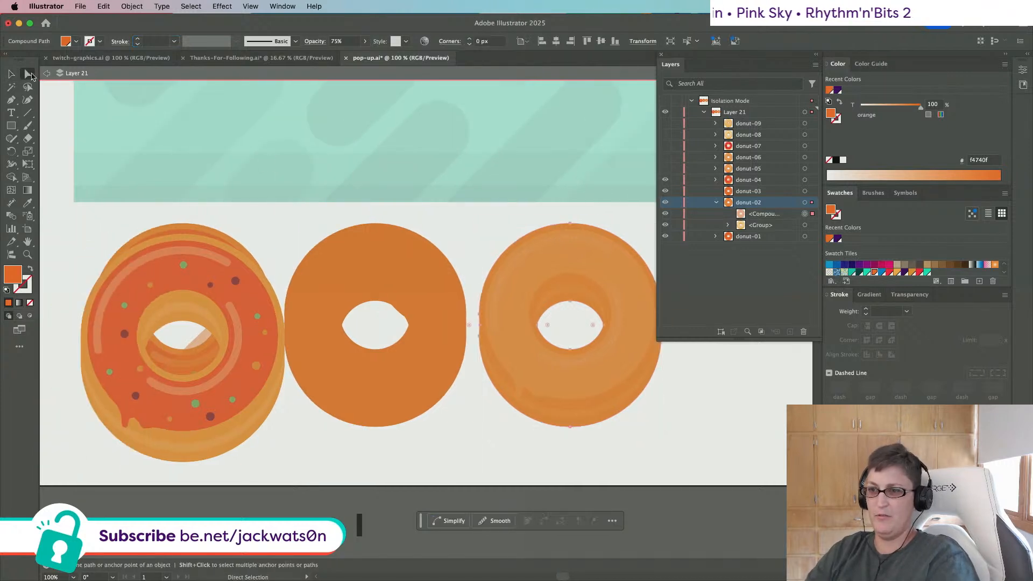
pyautogui.keyDown('super'); pyautogui.click(199, 231); pyautogui.keyUp('super')
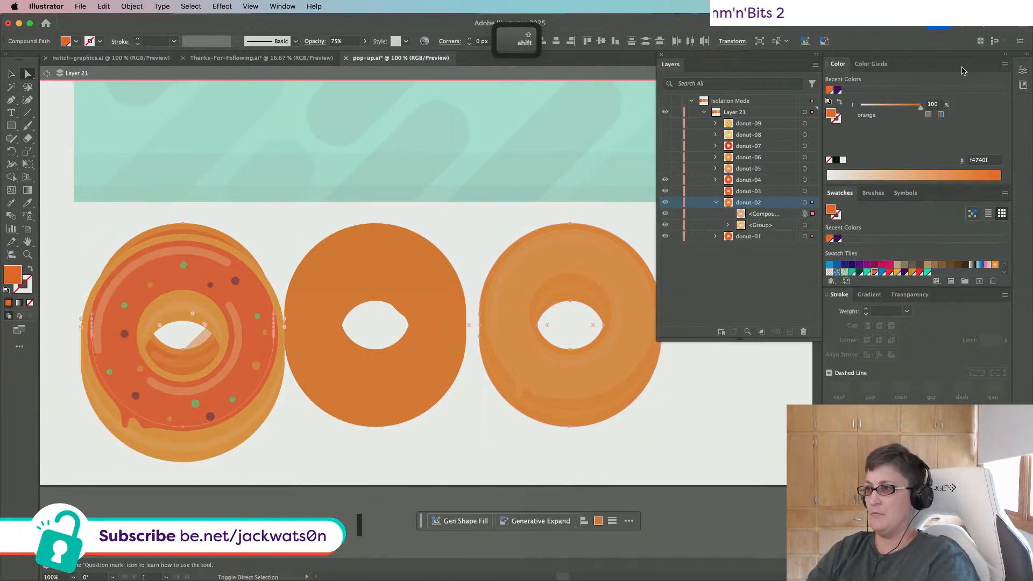
pyautogui.click(890, 273)
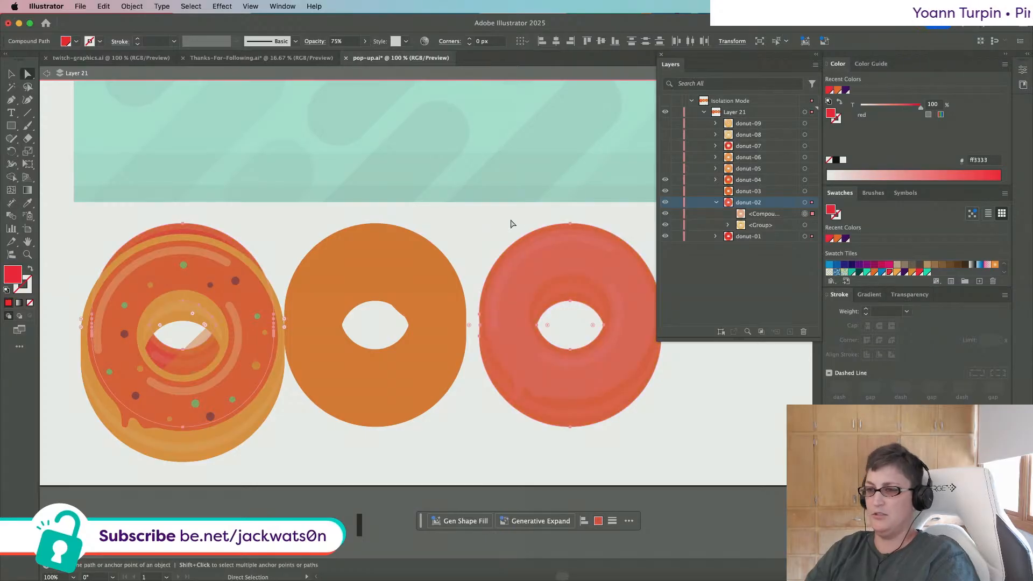
pyautogui.click(344, 41)
pyautogui.write('50')
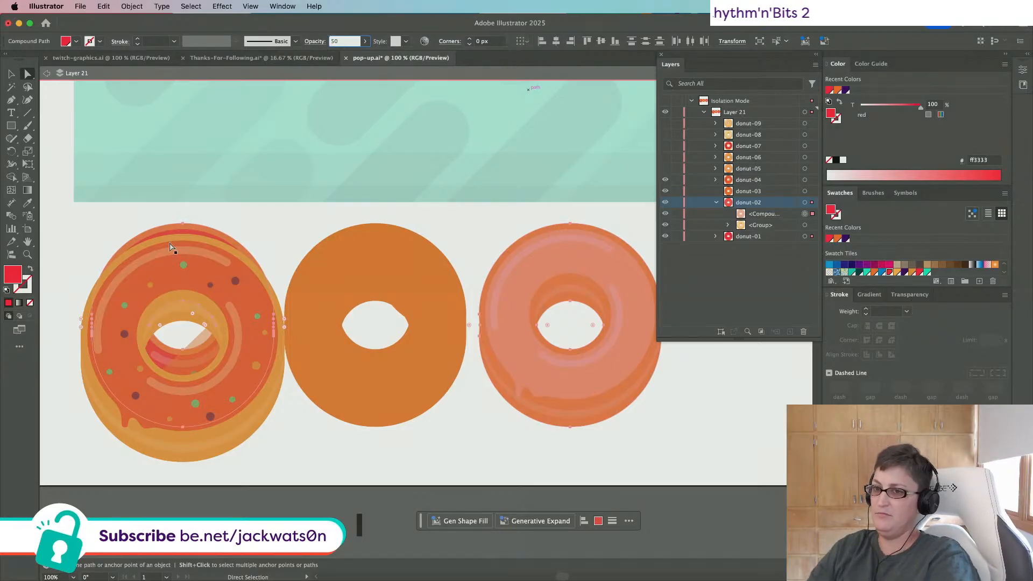
# Step: Set the opacity of donut-04's orange overlay to 25%
pyautogui.click(181, 255)
pyautogui.click(331, 41)
pyautogui.write('75')
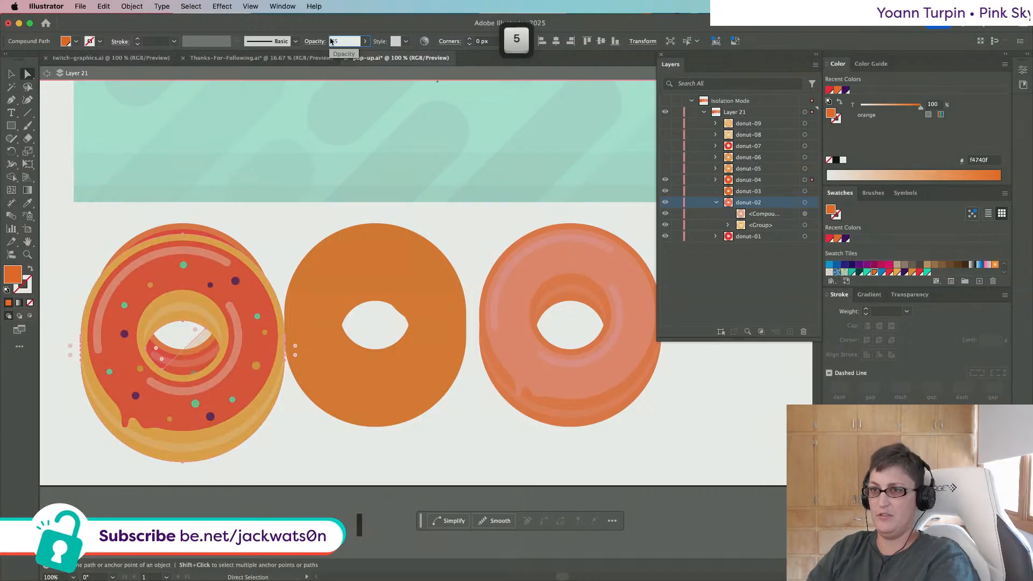
pyautogui.write('25')
pyautogui.press('Return')
# Step: Show donut-05 and reduce its orange overlay to 25% opacity
pyautogui.click(664, 170)
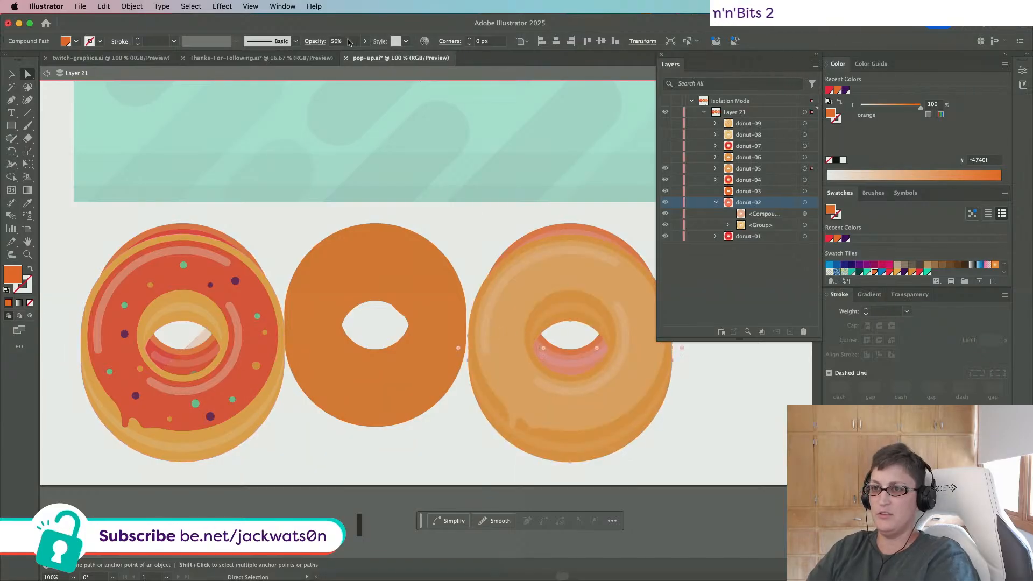
pyautogui.moveTo(348, 42); pyautogui.dragTo(305, 41)
pyautogui.write('25')
pyautogui.press('Tab')
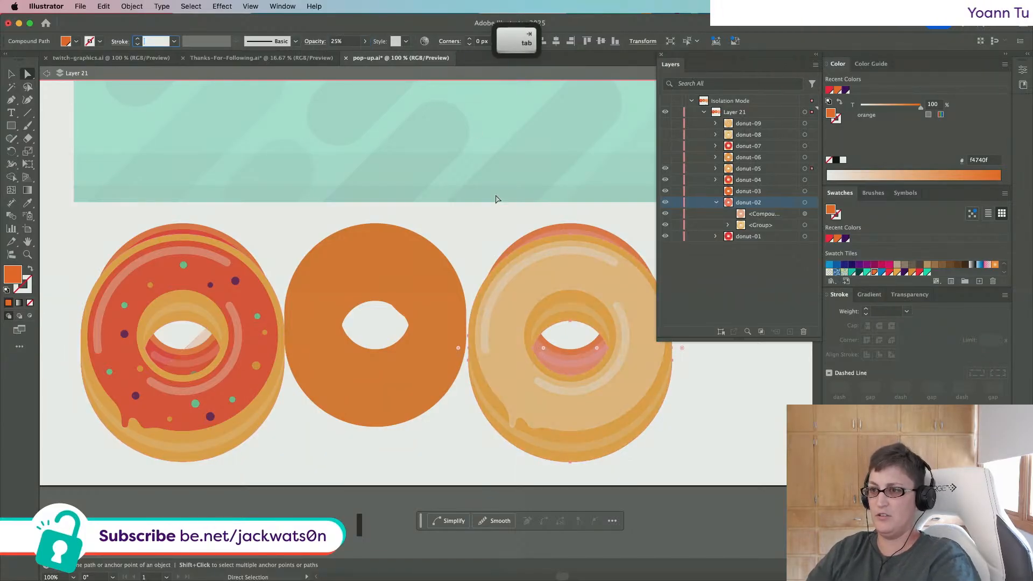
# Step: Show donut-06, expand its group and set the orange overlay shape inside it to 25% opacity
pyautogui.click(665, 157)
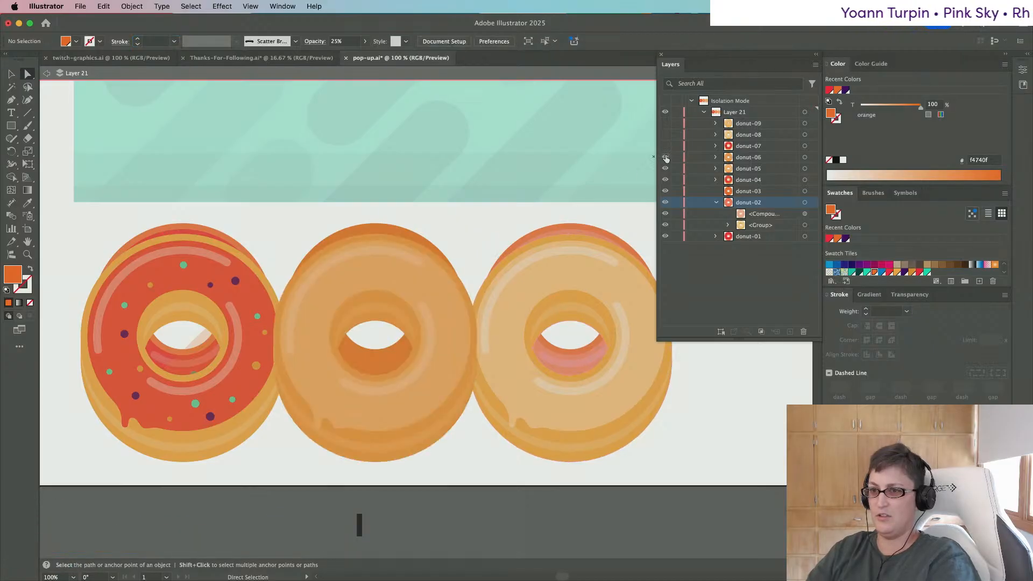
pyautogui.click(804, 157)
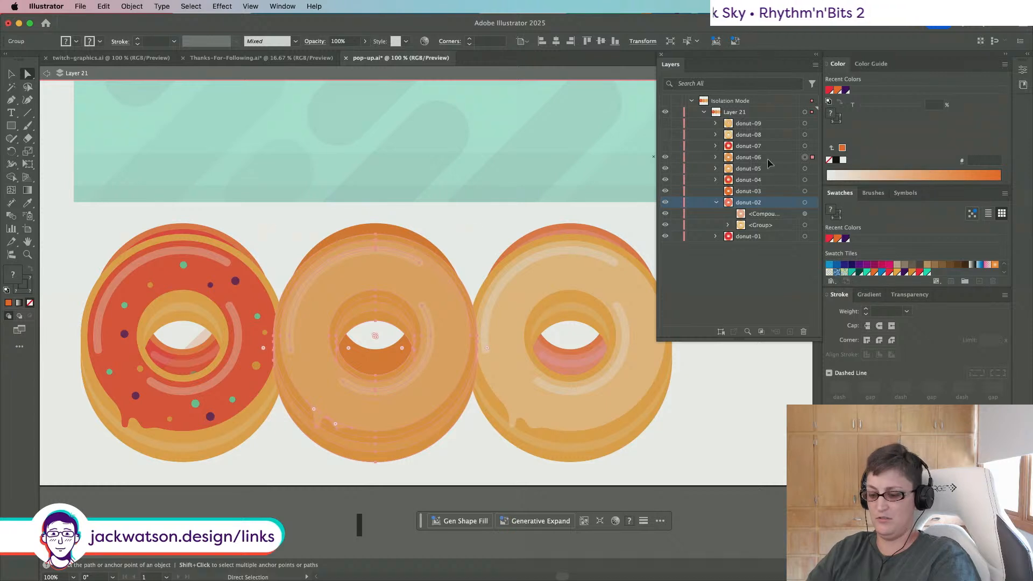
pyautogui.press('super+c')
pyautogui.press('a')
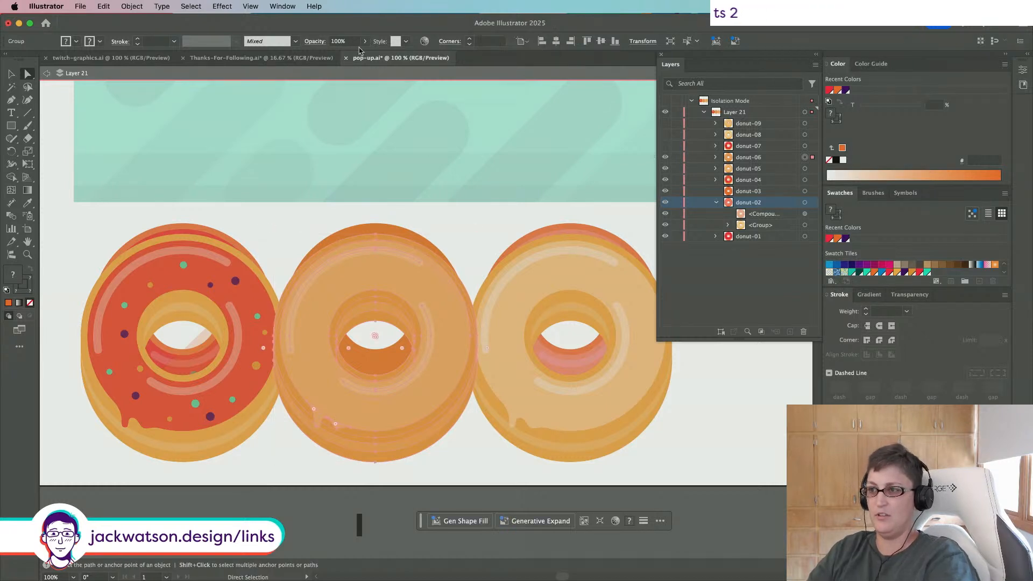
pyautogui.click(717, 203)
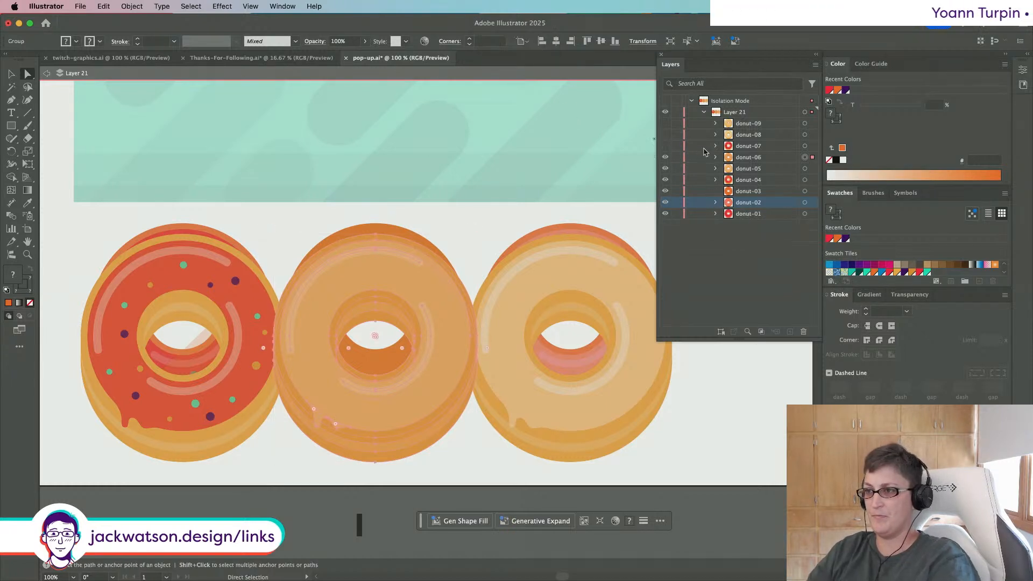
pyautogui.click(715, 157)
pyautogui.click(805, 169)
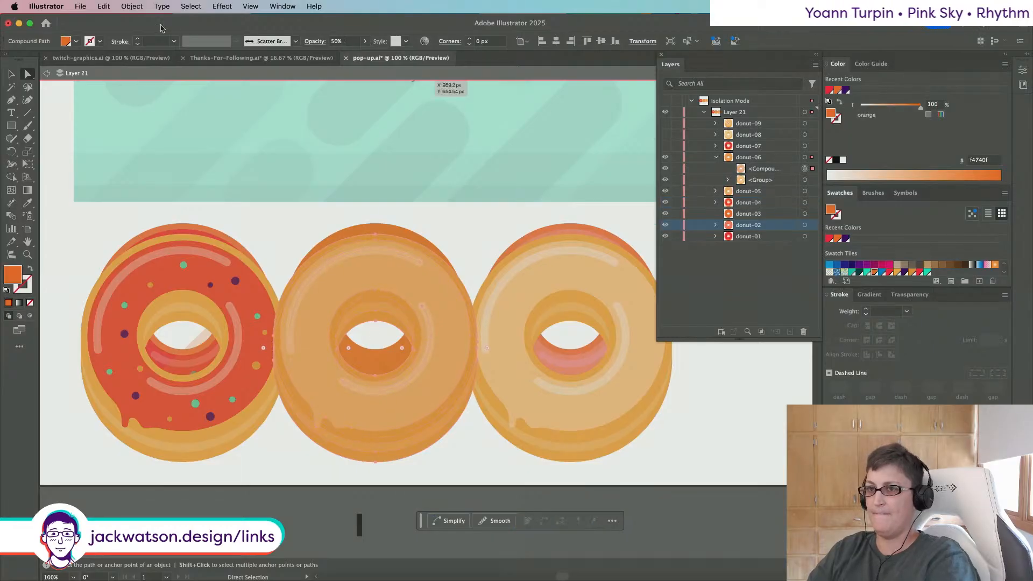
pyautogui.click(344, 41)
pyautogui.write('25')
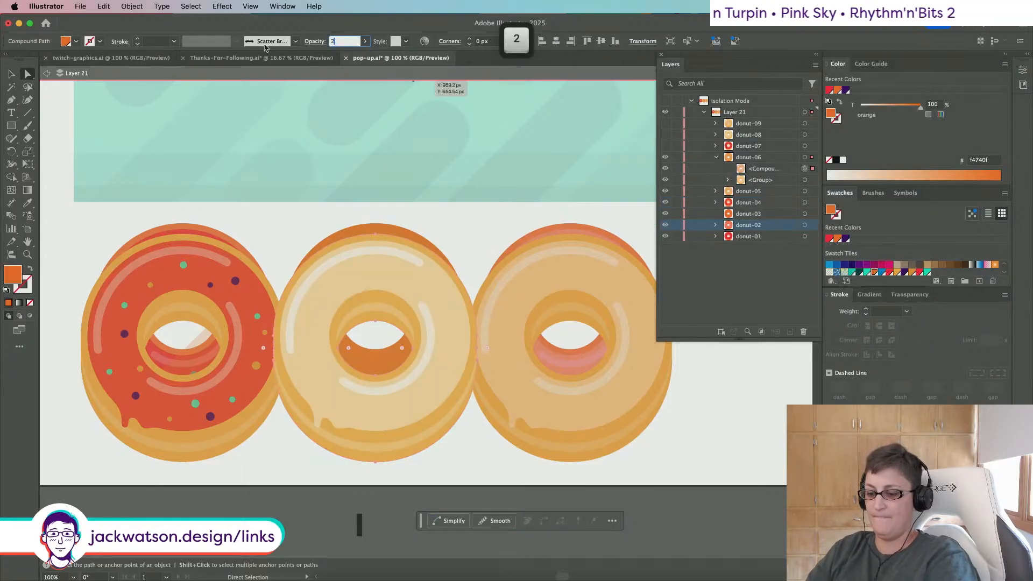
pyautogui.press('Return')
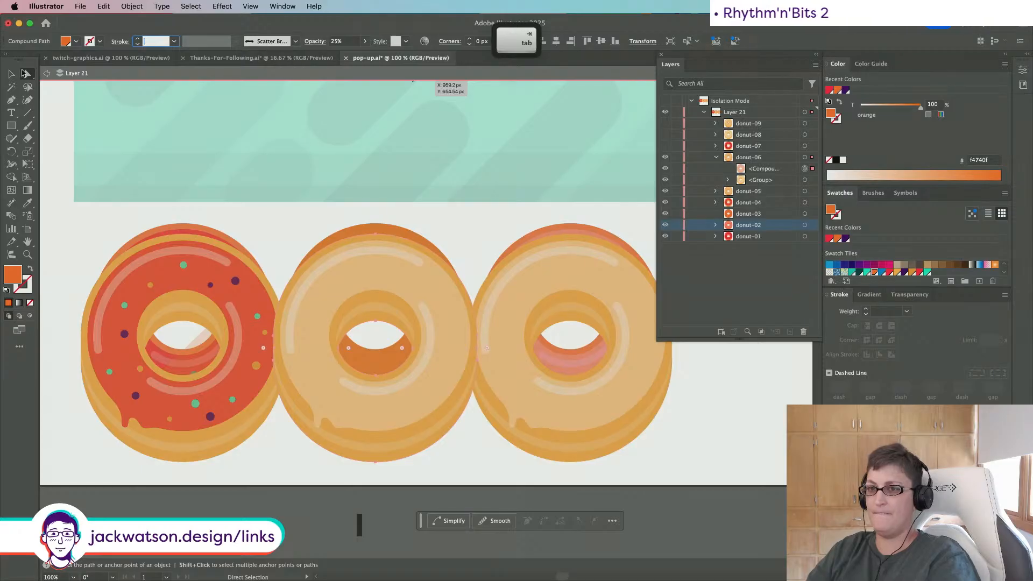
# Step: Duplicate the donut-02 group in place and align the copy to the left edge of the donut-03 shape
pyautogui.press('v')
pyautogui.click(805, 225)
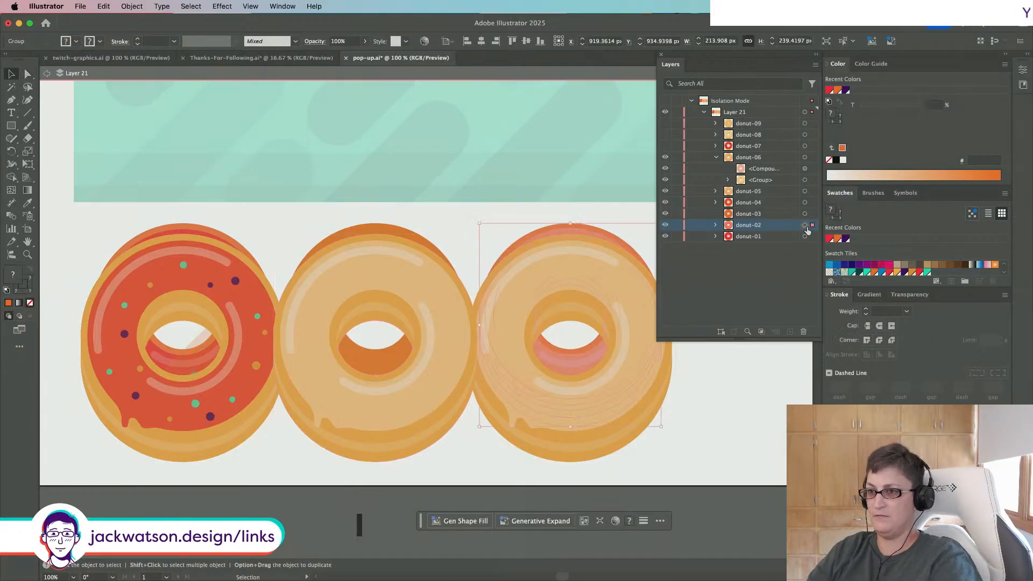
pyautogui.press('super+c')
pyautogui.press('super+f')
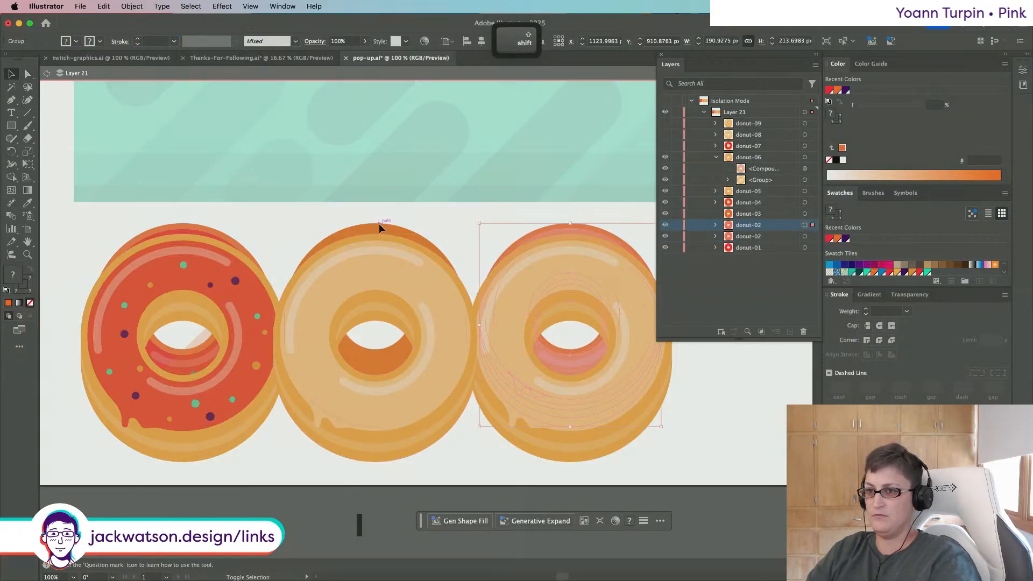
pyautogui.keyDown('shift'); pyautogui.click(379, 228); pyautogui.keyUp('shift')
pyautogui.click(467, 41)
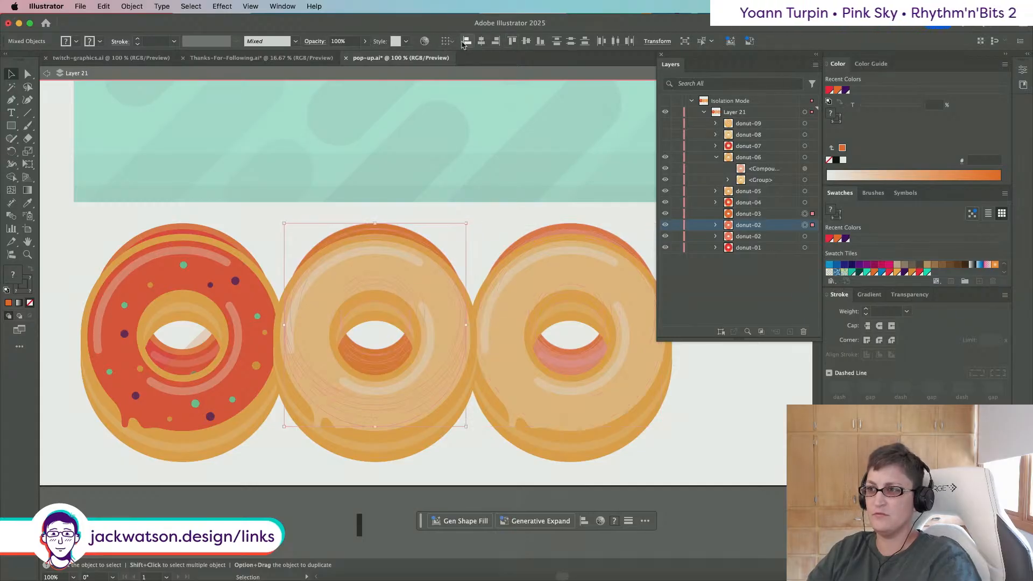
# Step: Cut the aligned donut-02 copy and paste it in place in front of the donut-03 shape
pyautogui.click(806, 226)
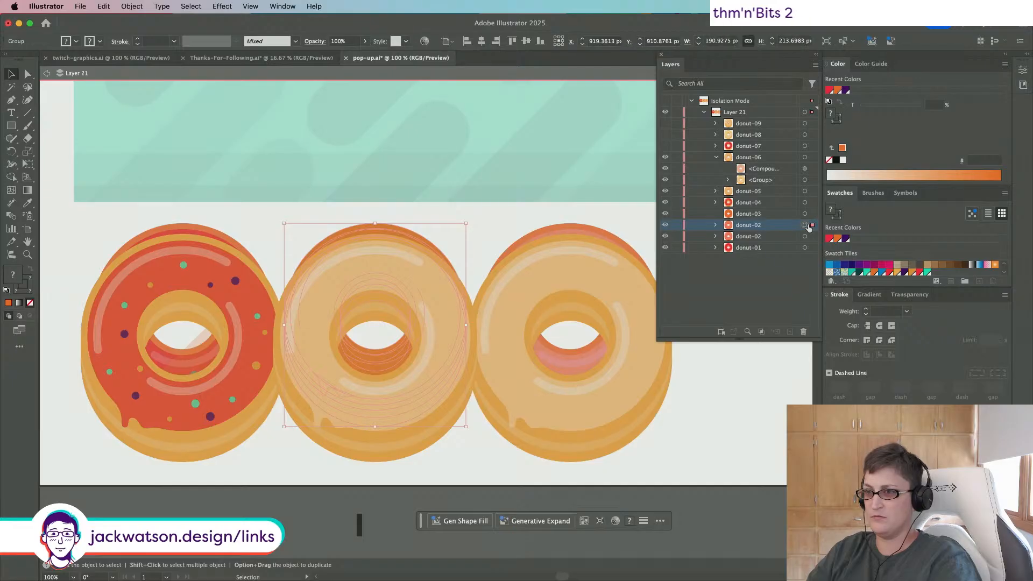
pyautogui.press('super+x')
pyautogui.click(805, 214)
pyautogui.press('v')
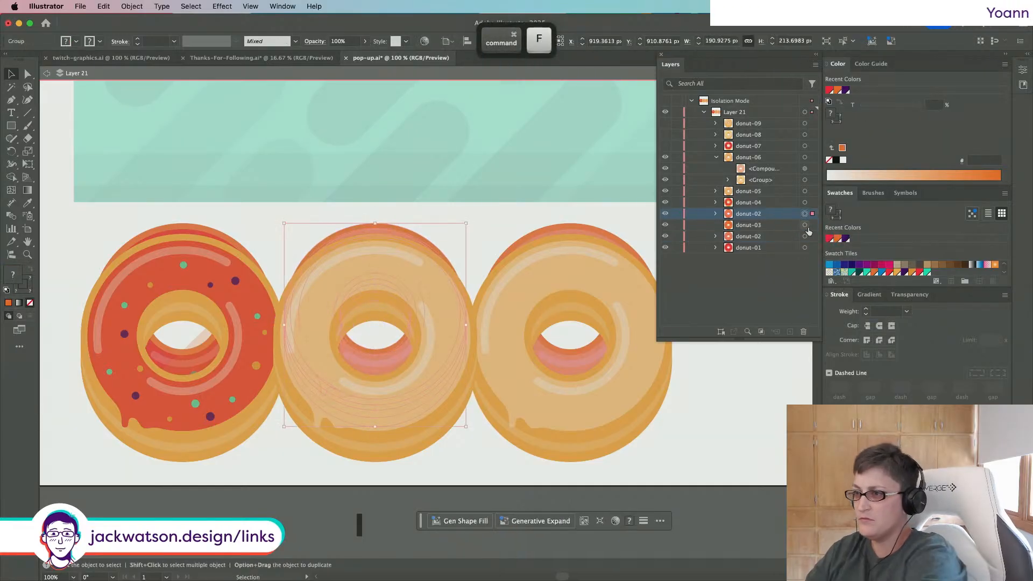
# Step: Delete the flat donut-03 shape and rename the pasted donut-02 copy as donut-03
pyautogui.press('BackSpace')
pyautogui.press('Tab')
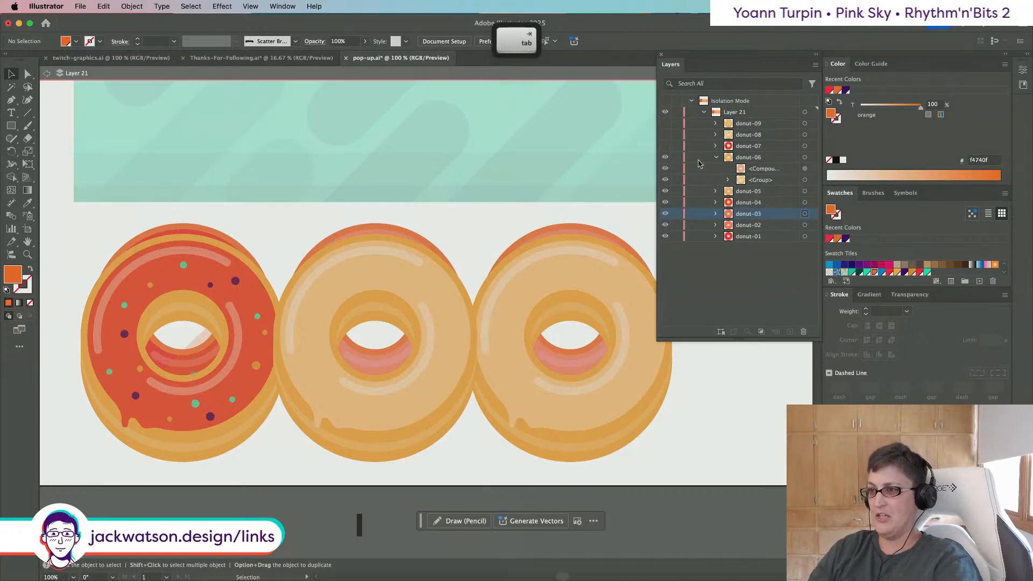
# Step: Show donut-07, donut-08 and donut-09, and collapse the donut-06 group
pyautogui.click(666, 146)
pyautogui.click(665, 134)
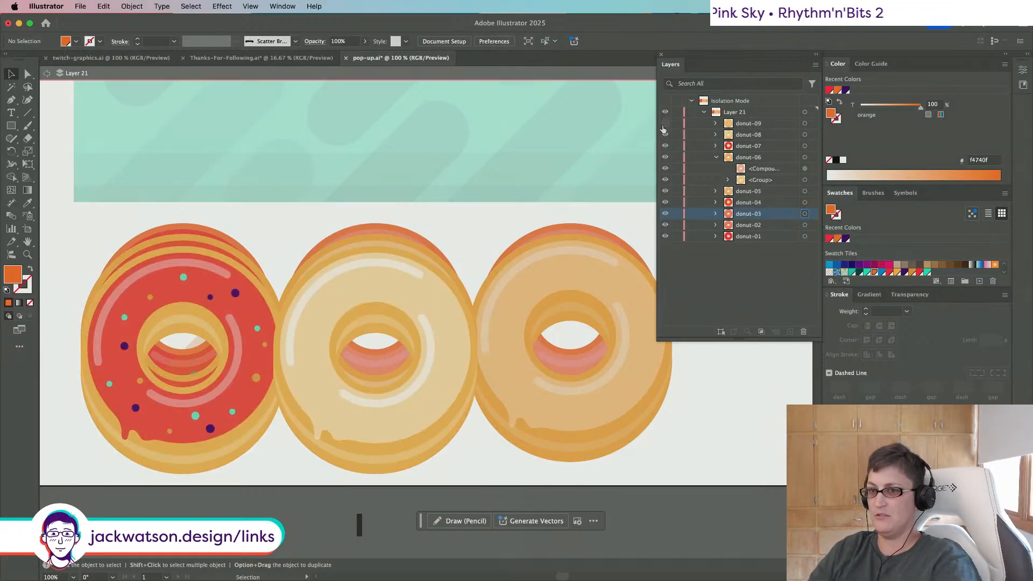
pyautogui.click(665, 124)
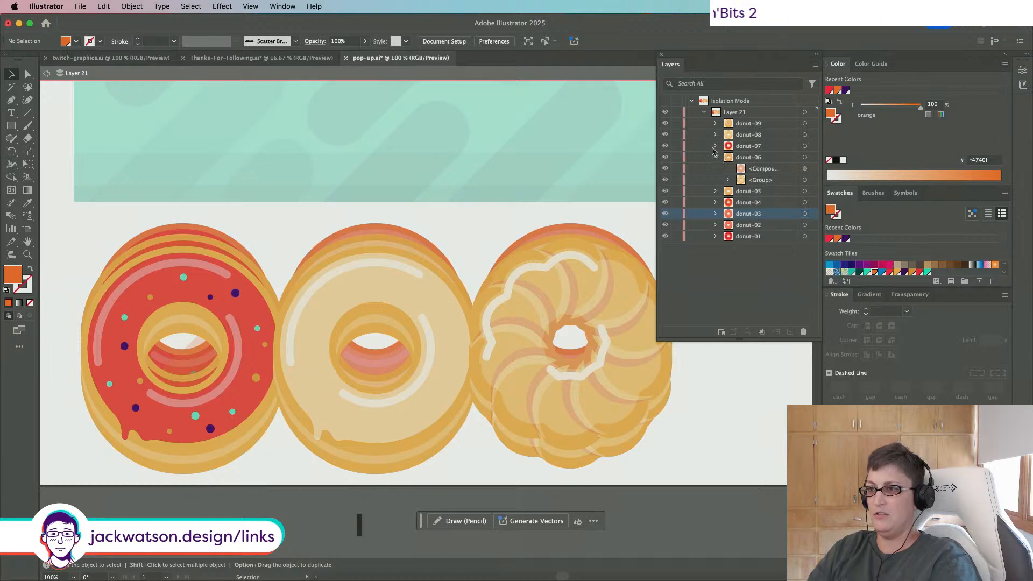
pyautogui.click(716, 157)
# Step: Hide all nine donut groups and reveal them one by one from donut-01 to donut-09 to check the stacking
pyautogui.moveTo(665, 202); pyautogui.dragTo(665, 214)
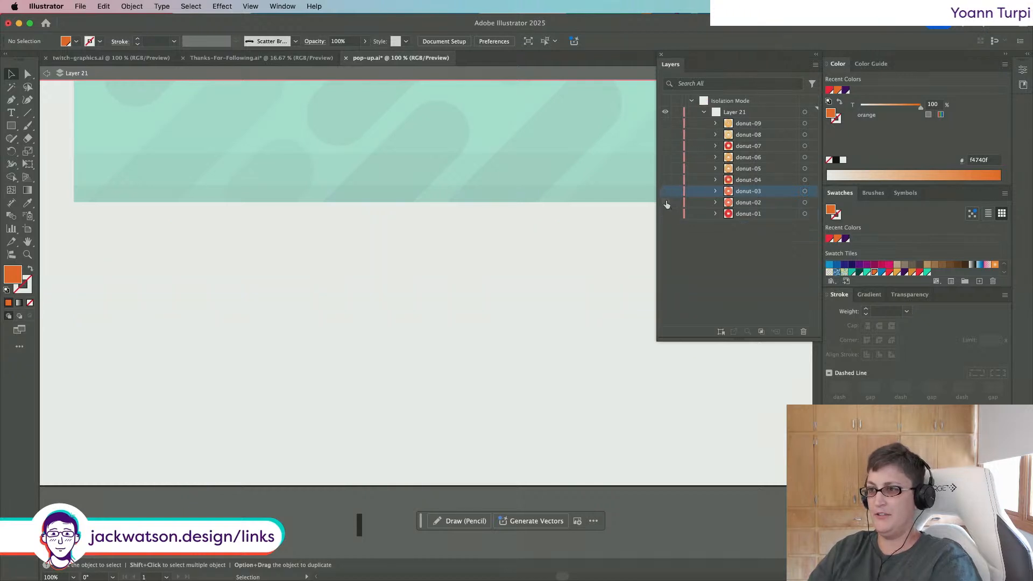
pyautogui.click(665, 213)
pyautogui.click(665, 203)
pyautogui.click(665, 191)
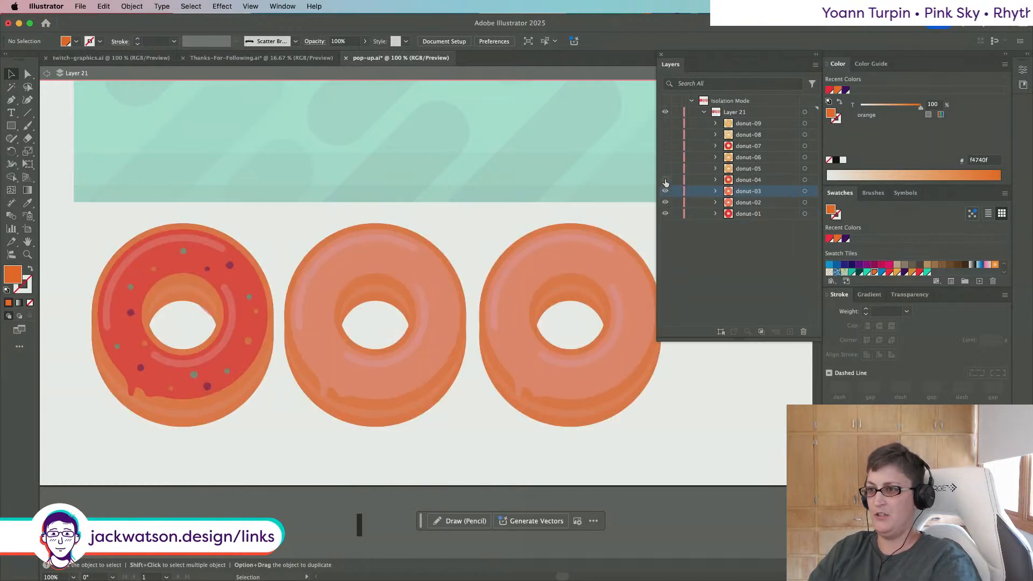
pyautogui.click(666, 181)
pyautogui.click(665, 168)
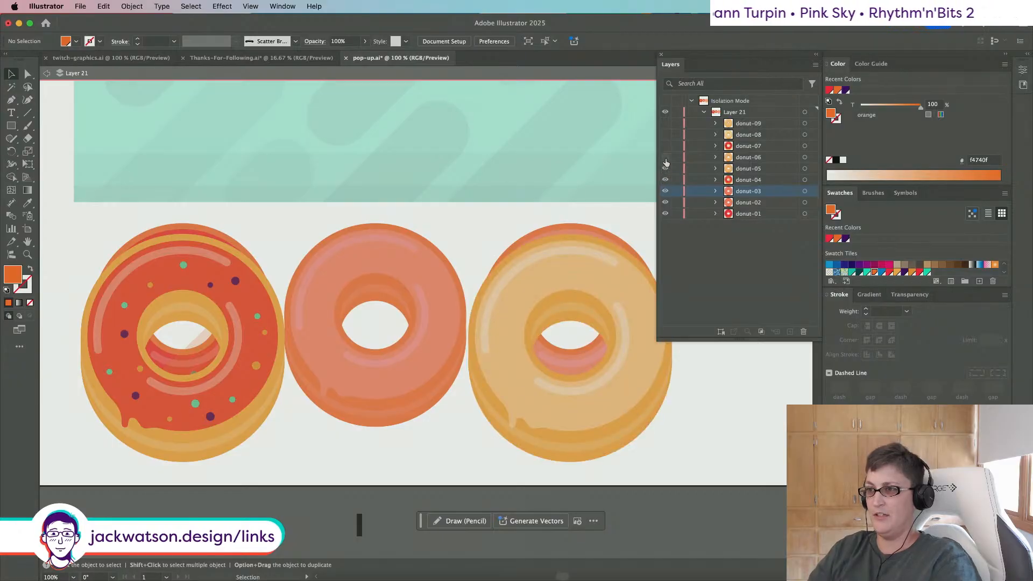
pyautogui.click(665, 157)
pyautogui.click(666, 146)
pyautogui.click(666, 135)
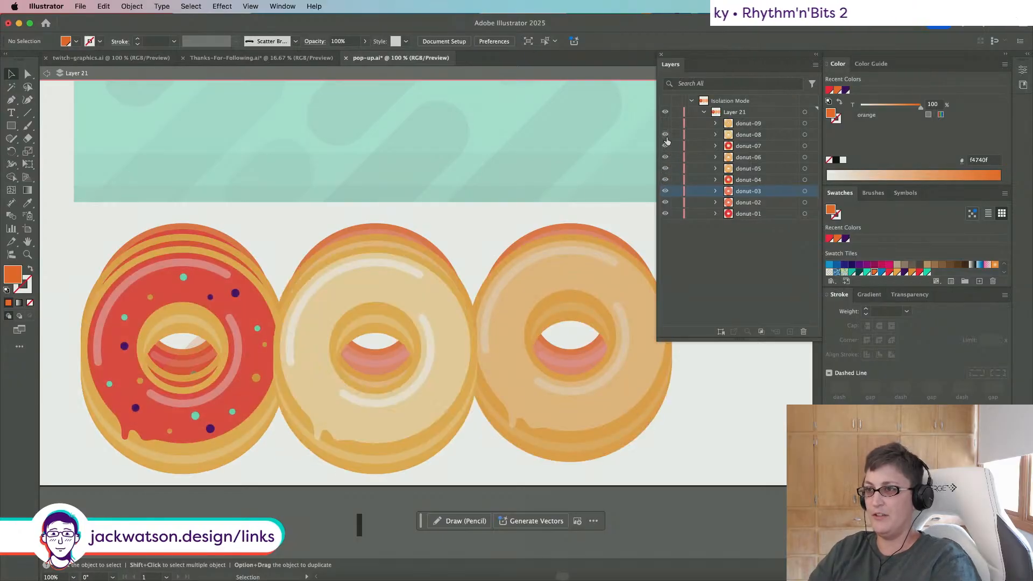
pyautogui.click(666, 125)
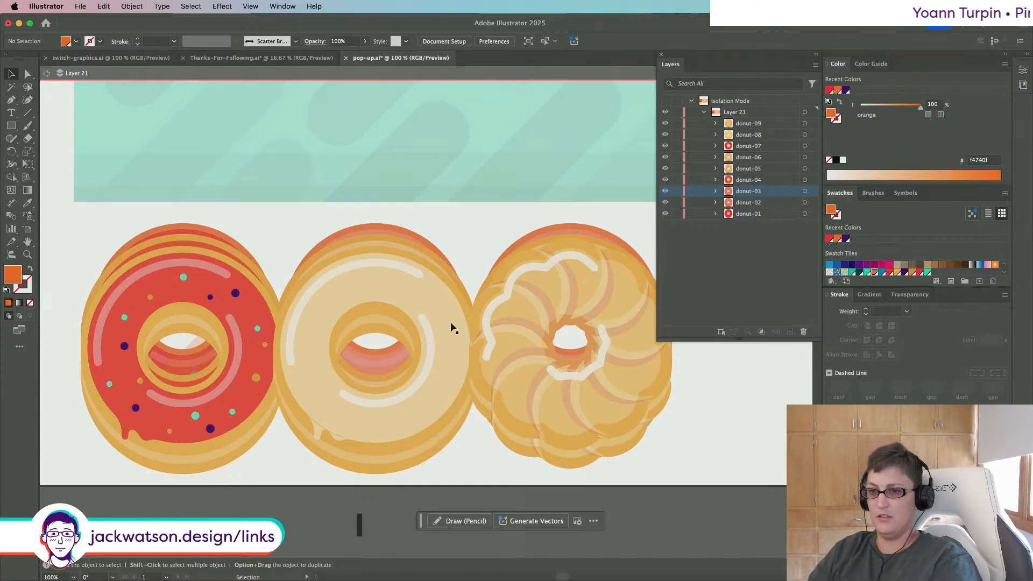
# Step: Leave isolation mode, shift the detailed donuts farther below the box and group all nine of them
pyautogui.press('super+minus')
pyautogui.press('super+minus')
pyautogui.hscroll(2, 481, 323)
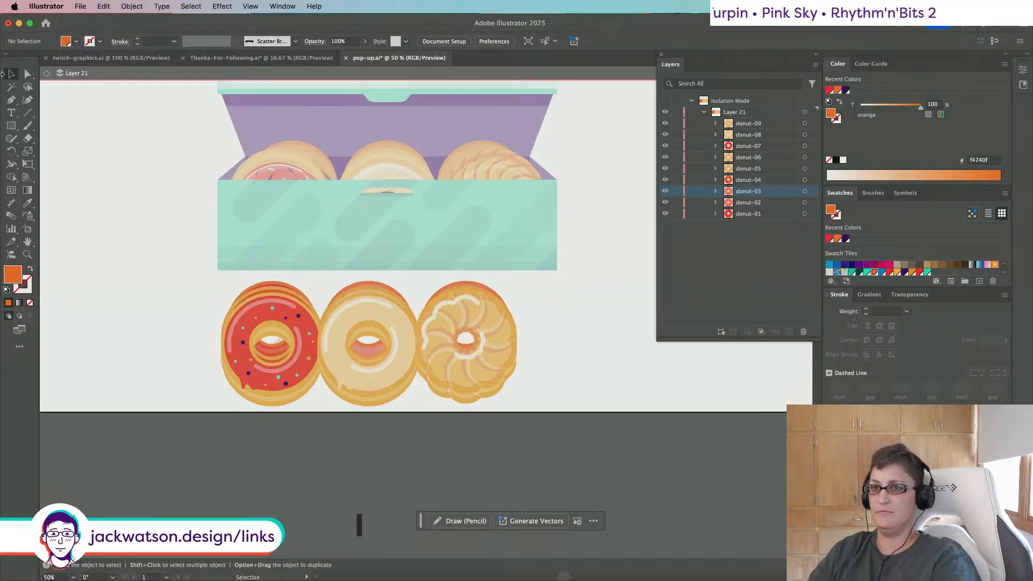
pyautogui.press('super')
pyautogui.click(47, 73)
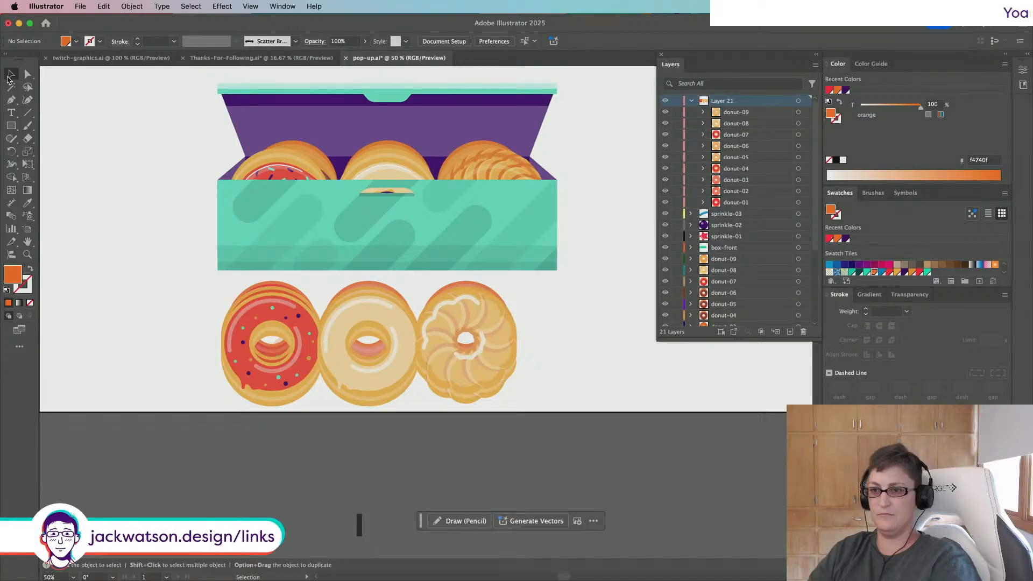
pyautogui.moveTo(480, 373); pyautogui.dragTo(522, 395)
pyautogui.press('super')
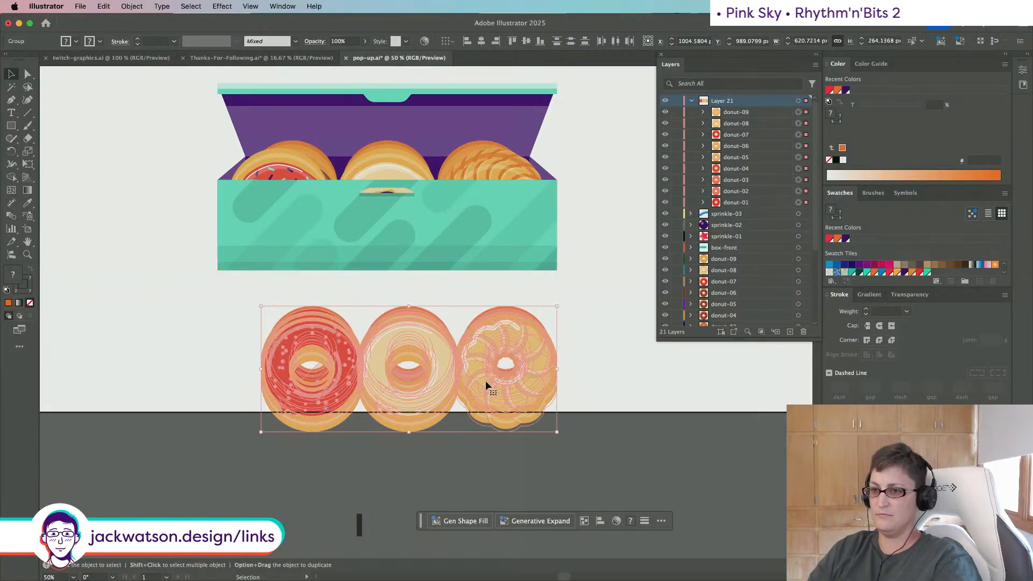
pyautogui.press('super+g')
# Step: Align the donut group's horizontal center and top edge to the flat donut-03 shape in the box
pyautogui.keyDown('shift'); pyautogui.click(392, 168); pyautogui.keyUp('shift')
pyautogui.keyDown('shift'); pyautogui.click(383, 169); pyautogui.keyUp('shift')
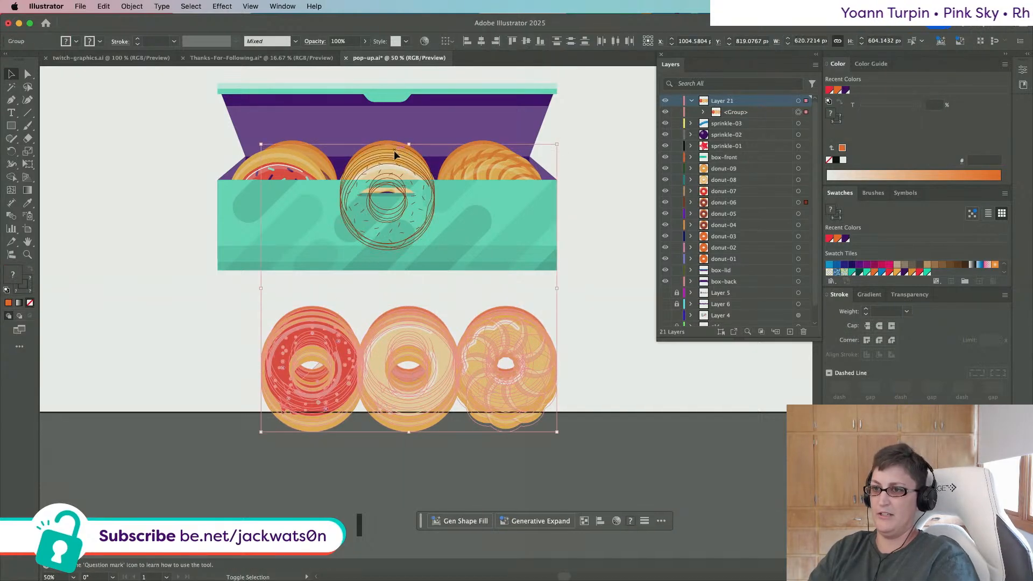
pyautogui.keyDown('shift'); pyautogui.click(391, 140); pyautogui.keyUp('shift')
pyautogui.click(482, 41)
pyautogui.click(512, 41)
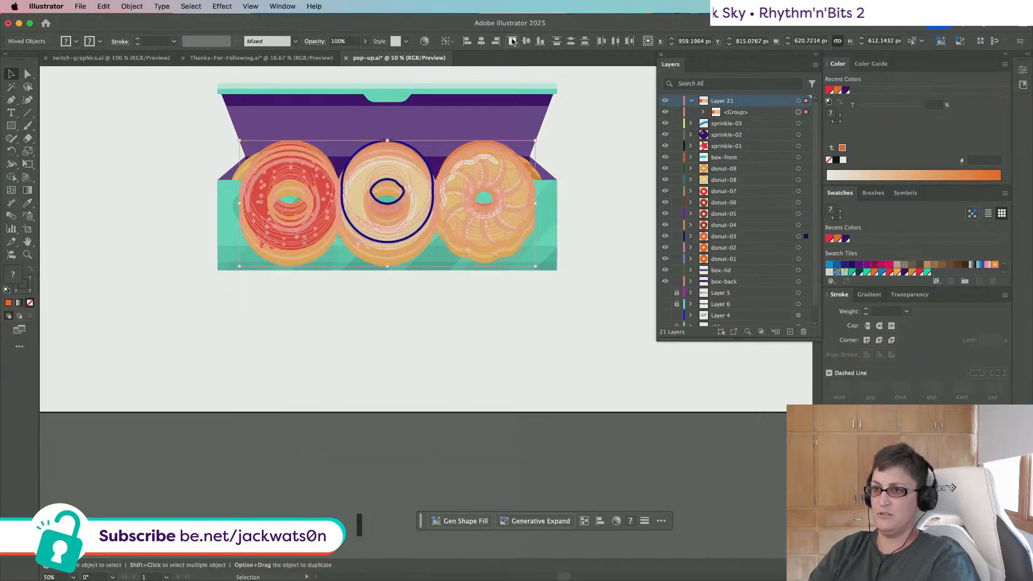
pyautogui.press('shift+super+a')
pyautogui.click(483, 214)
pyautogui.press('super+x')
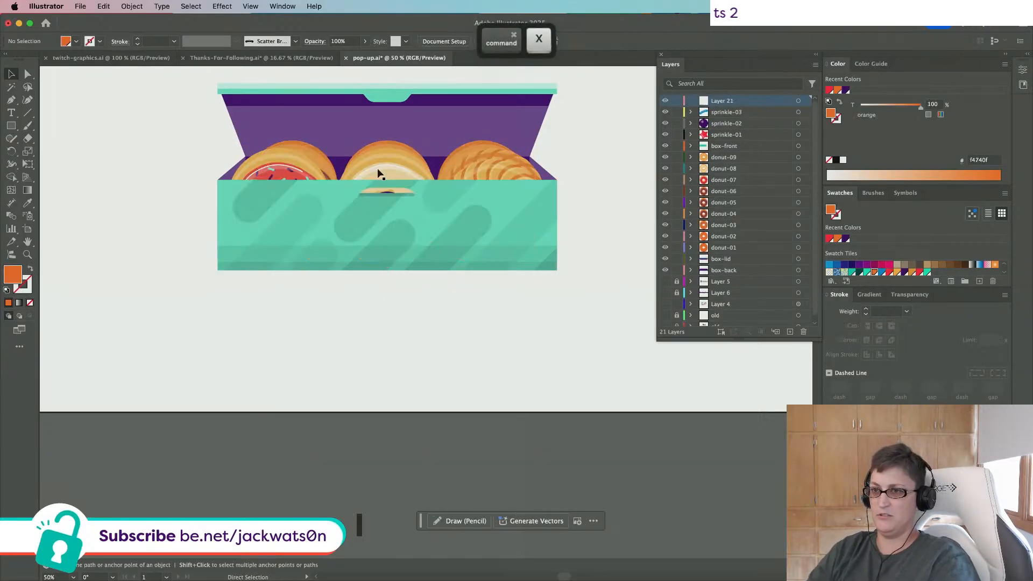
pyautogui.press('super+z')
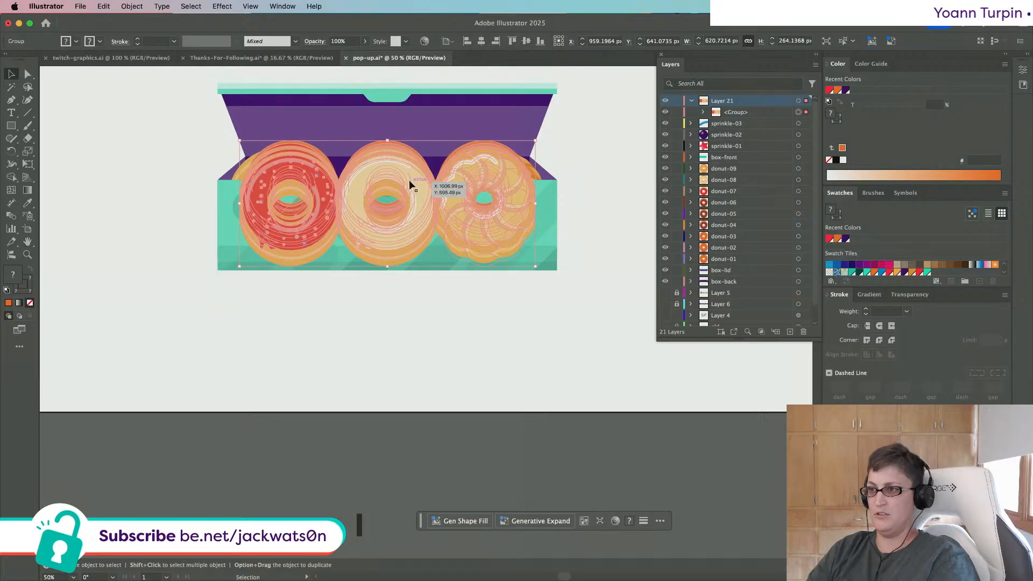
# Step: Ungroup the aligned donuts into their nine separate groups in Layer 21 and deselect them
pyautogui.rightClick(410, 182)
pyautogui.click(431, 333)
pyautogui.click(381, 391)
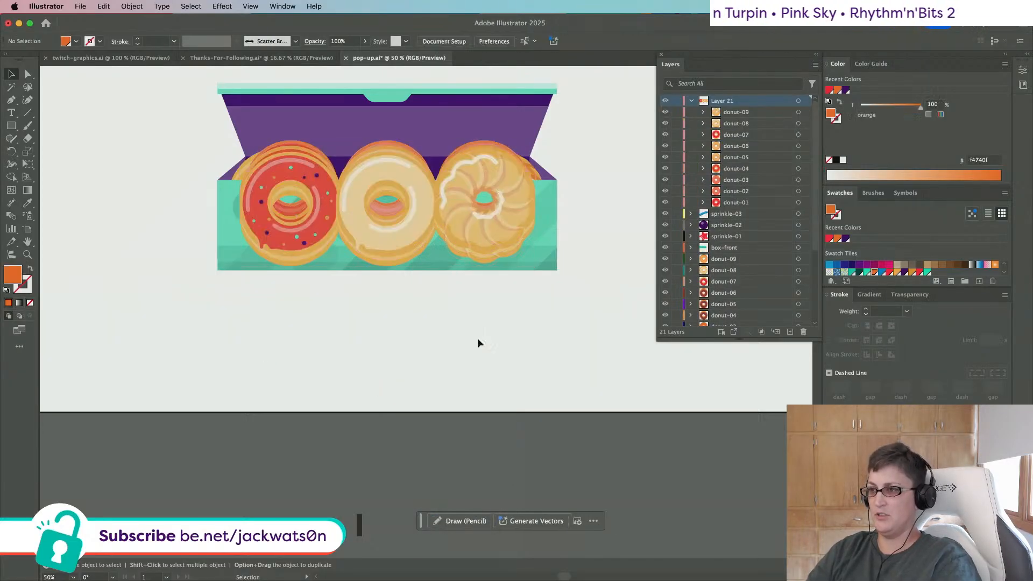
# Step: Hide donut-02 through donut-09 in Layer 21, keeping only the detailed donut-01 visible
pyautogui.click(798, 112)
pyautogui.press('super+c')
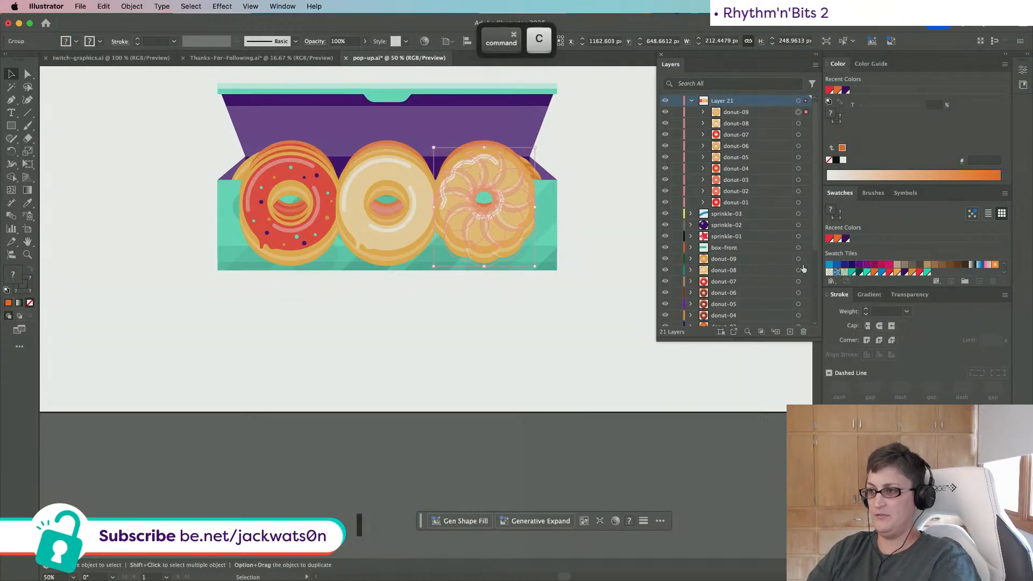
pyautogui.press('super+z')
pyautogui.moveTo(668, 114); pyautogui.dragTo(666, 203)
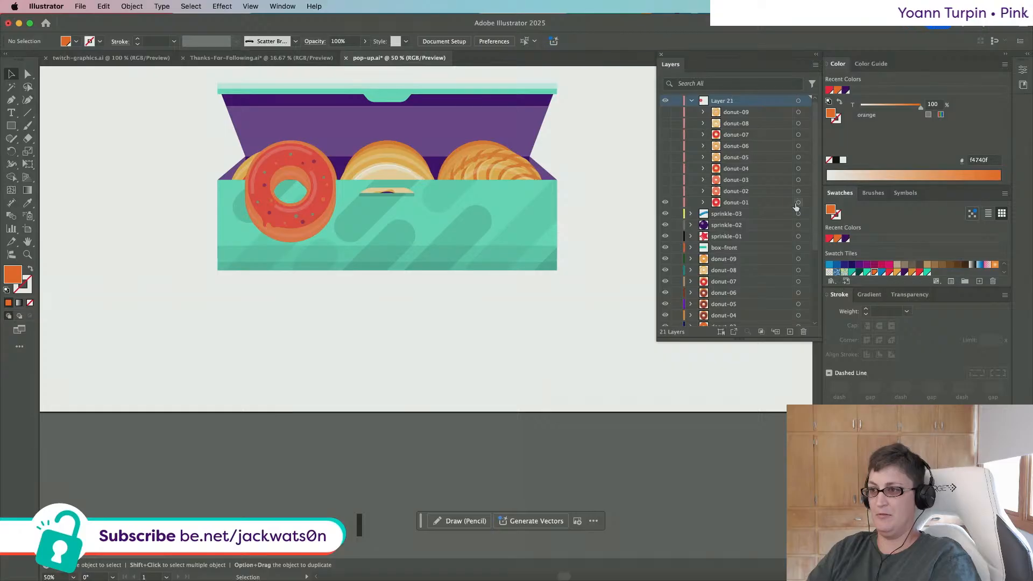
# Step: Cut the detailed donut-01 from Layer 21 and paste it in place inside the donut-01 layer
pyautogui.click(798, 203)
pyautogui.press('super+c')
pyautogui.press('super+x')
pyautogui.scroll(-5, 756, 246)
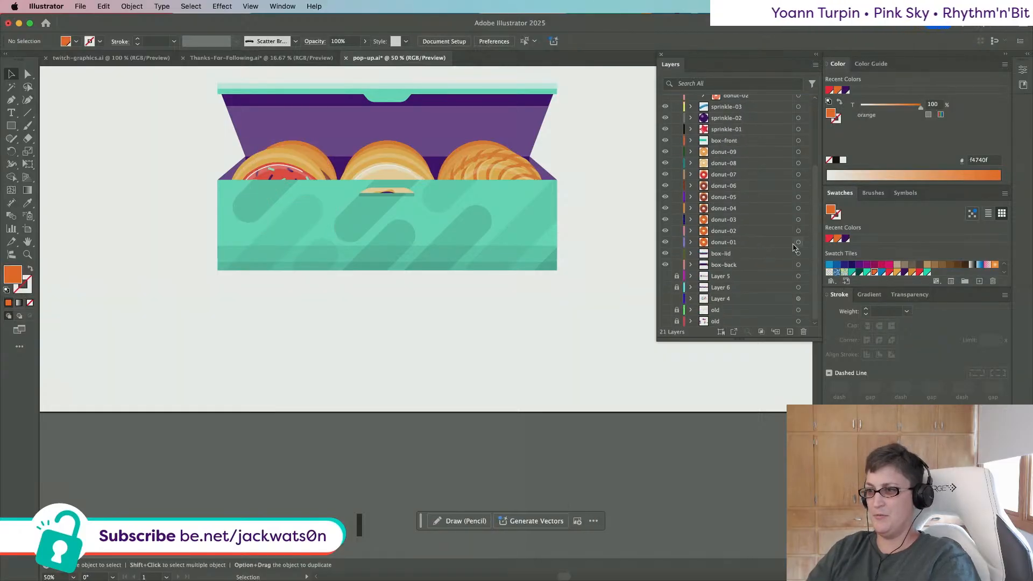
pyautogui.click(692, 244)
pyautogui.press('super+f')
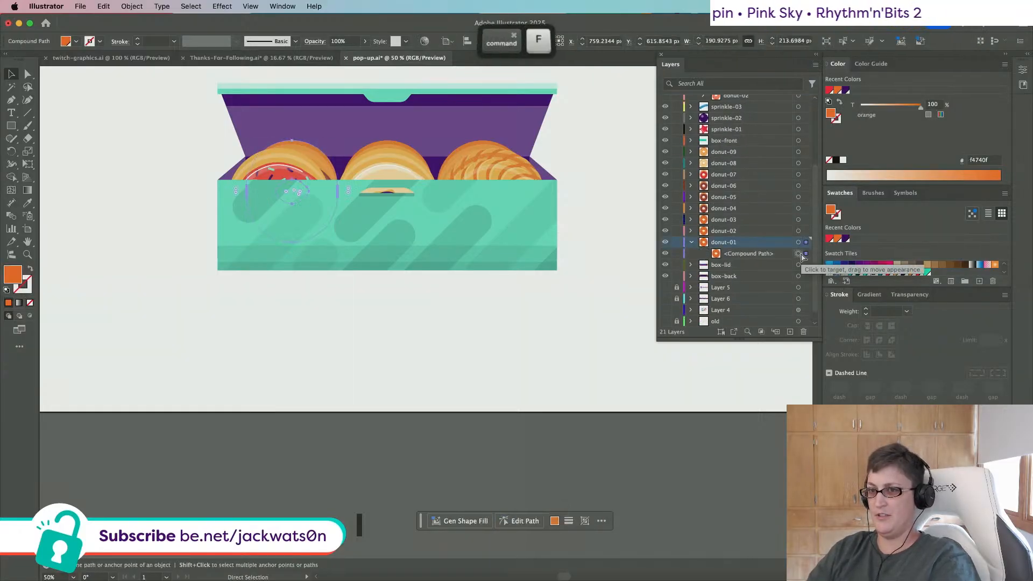
# Step: Delete the flat compound path from the donut-01 layer and collapse the layer
pyautogui.click(798, 266)
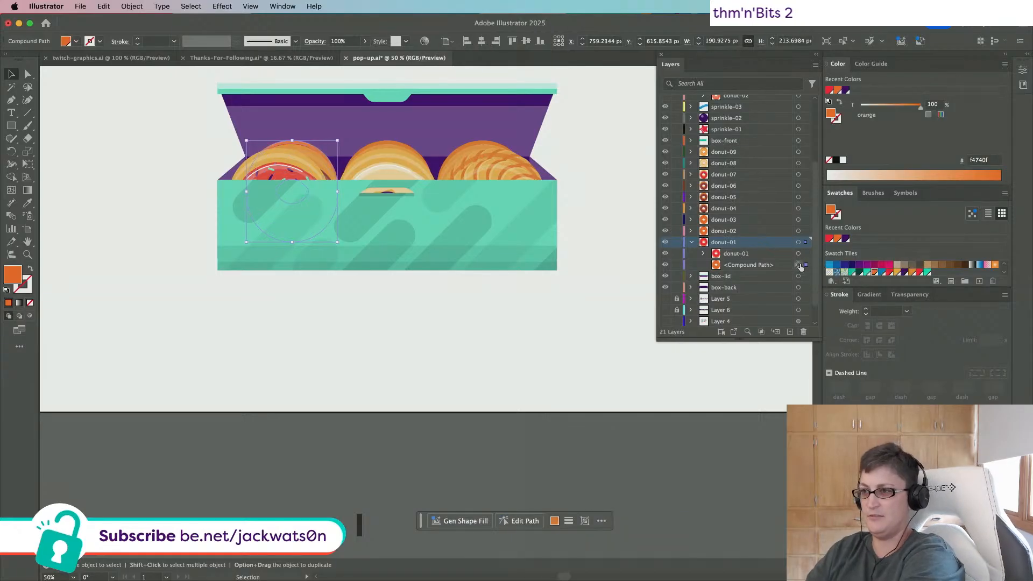
pyautogui.press('Delete')
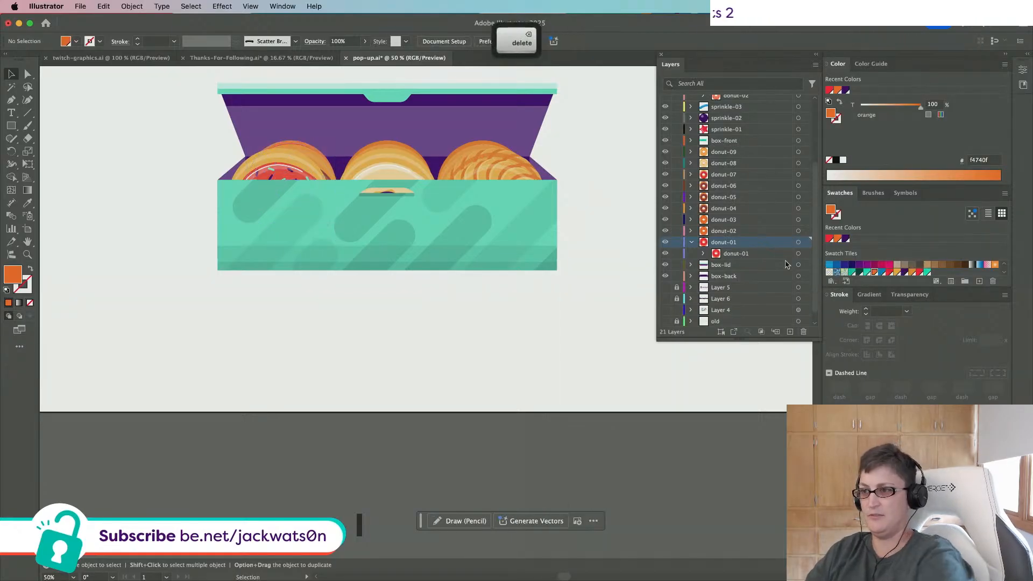
pyautogui.click(691, 242)
pyautogui.scroll(5, 690, 237)
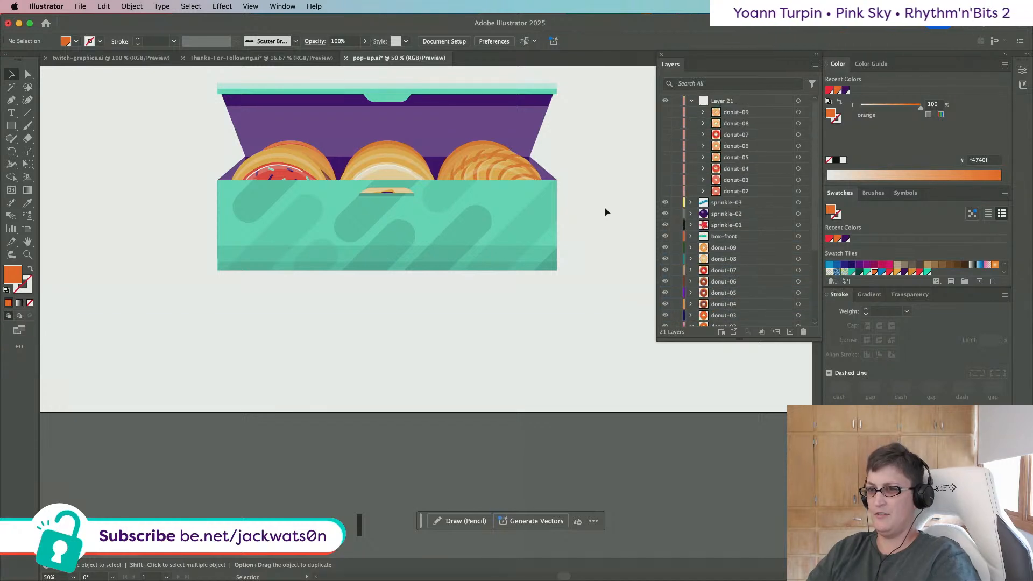
# Step: Undo the deletion of the flat donut-01 path and the transfer of the detailed donut-01
pyautogui.press('super+z')
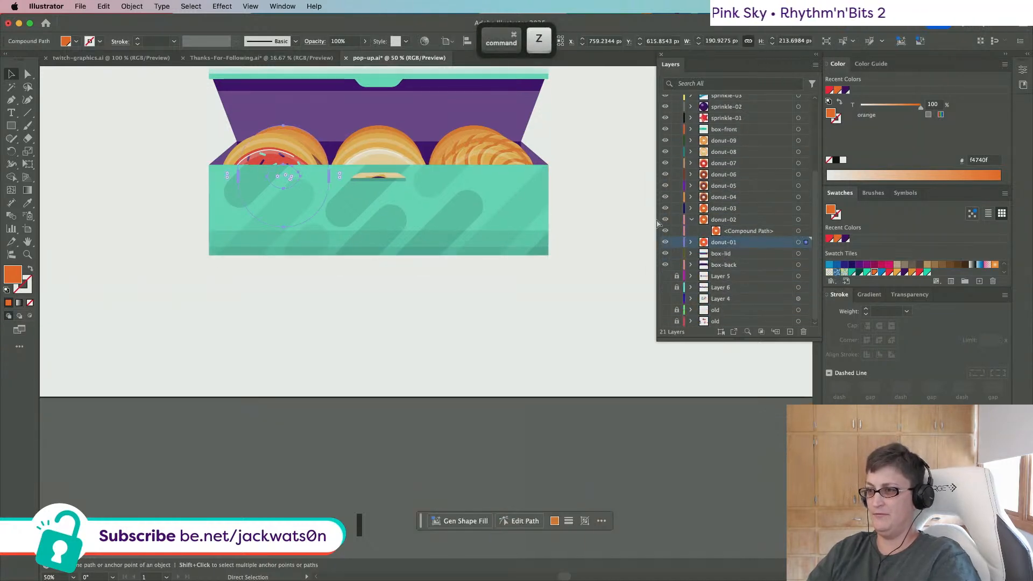
pyautogui.press('super+z')
pyautogui.press('super+z')
pyautogui.press('super+z')
pyautogui.press('super+z')
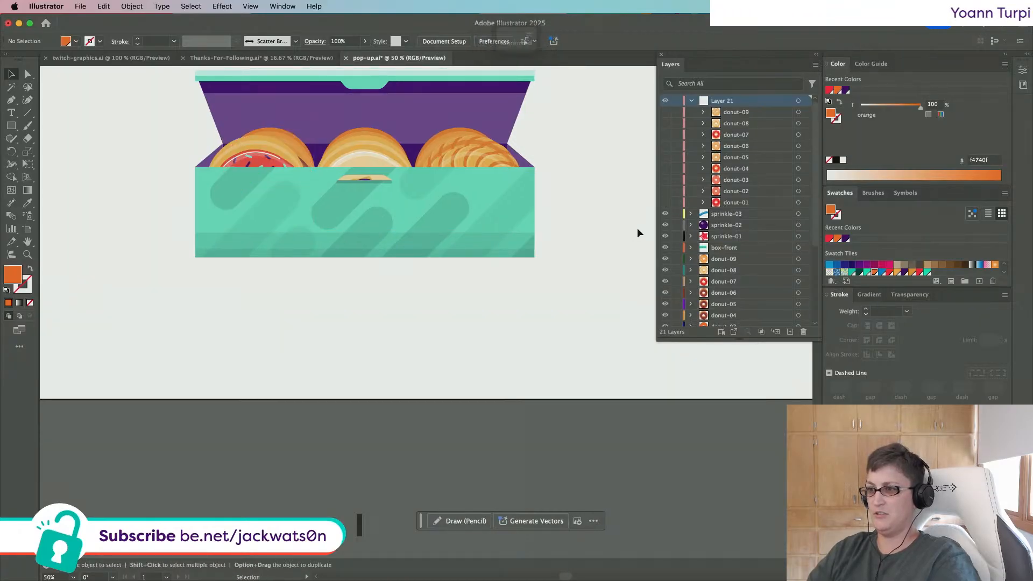
# Step: Hide the original donut-02 through donut-09 layers, keep the donut-01 layer visible and expand it
pyautogui.scroll(-1, 656, 231)
pyautogui.scroll(-1, 704, 247)
pyautogui.scroll(-4, 704, 247)
pyautogui.click(691, 281)
pyautogui.moveTo(665, 202); pyautogui.dragTo(665, 295)
pyautogui.click(665, 293)
pyautogui.click(691, 293)
# Step: Replace the flat compound path in the donut-01 layer with the detailed donut-01 from Layer 21 and make it visible
pyautogui.scroll(1, 730, 162)
pyautogui.moveTo(730, 158); pyautogui.dragTo(743, 302)
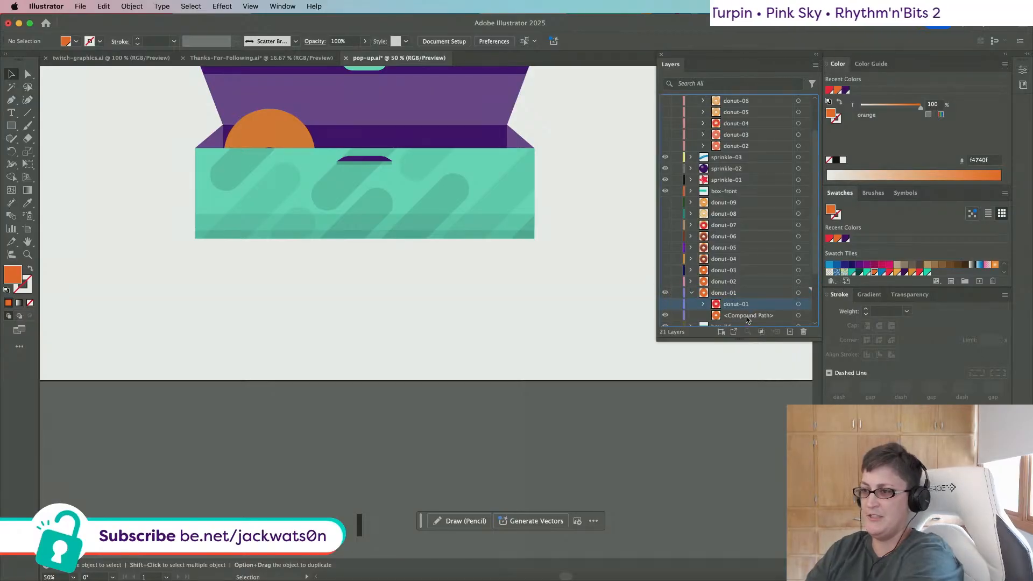
pyautogui.click(747, 316)
pyautogui.click(805, 332)
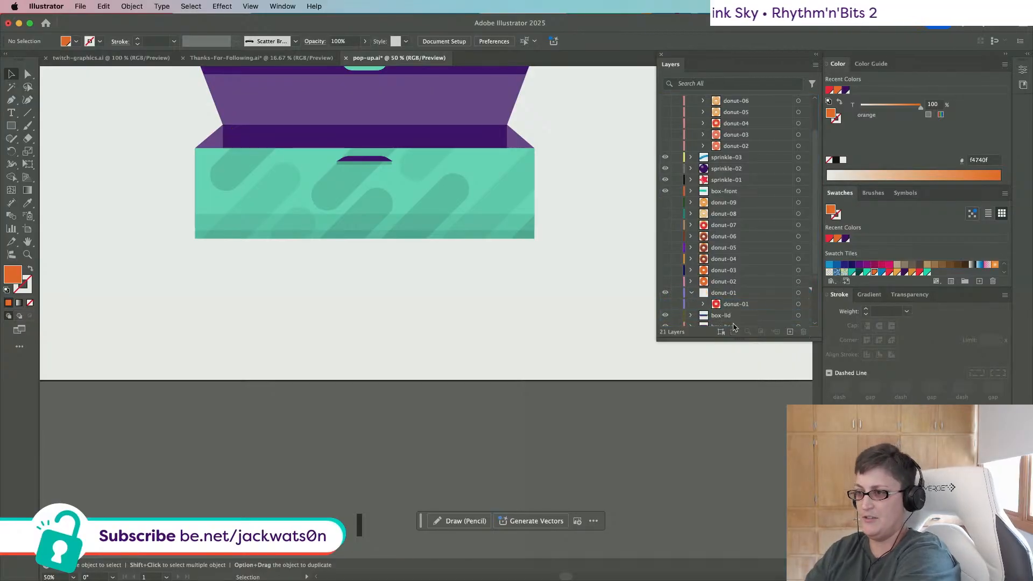
pyautogui.click(665, 304)
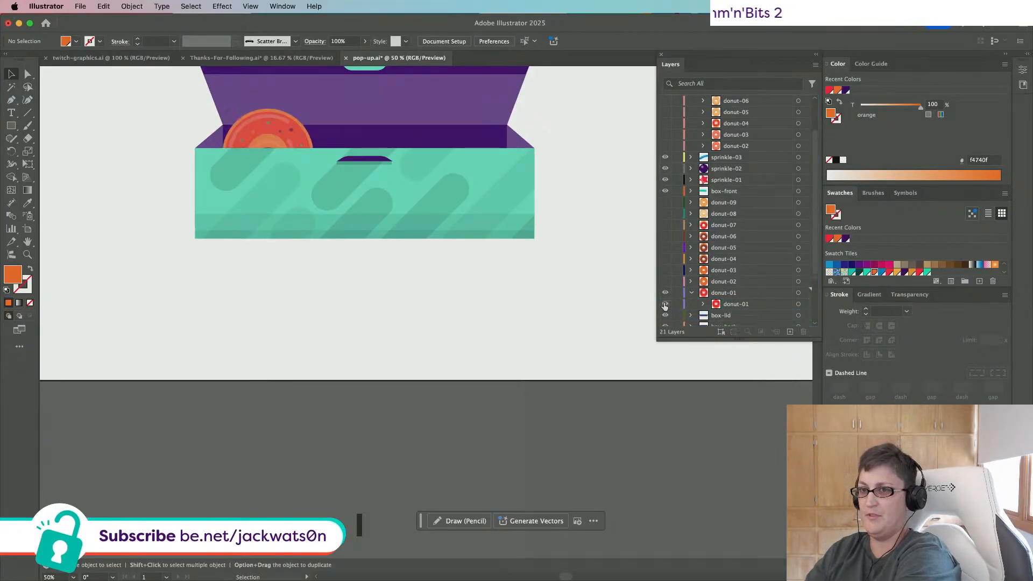
# Step: Replace the flat compound path in the donut-02 layer with the detailed donut-02, show it and collapse both finished layers
pyautogui.click(665, 146)
pyautogui.click(692, 281)
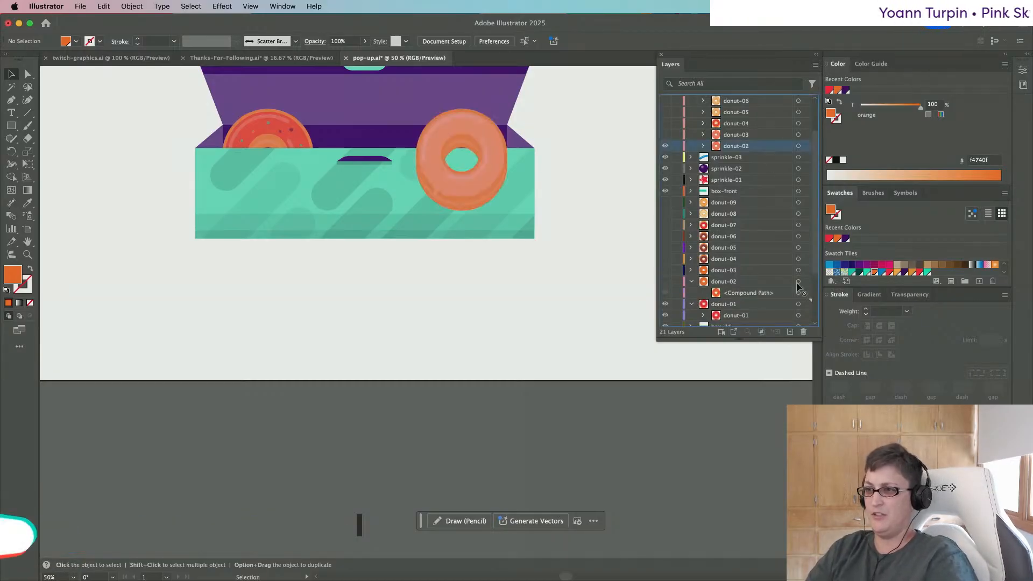
pyautogui.moveTo(736, 146); pyautogui.dragTo(732, 287)
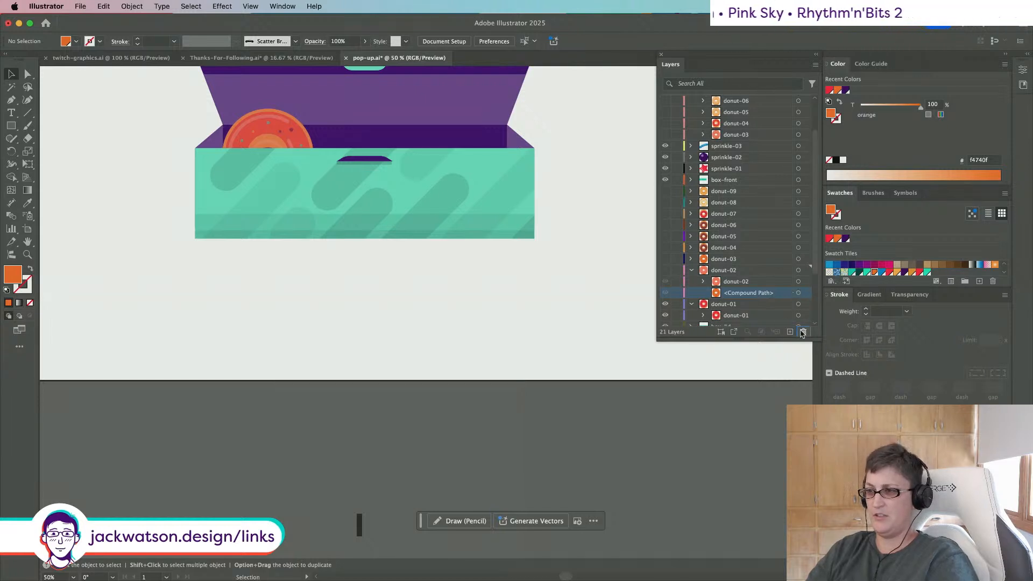
pyautogui.click(665, 270)
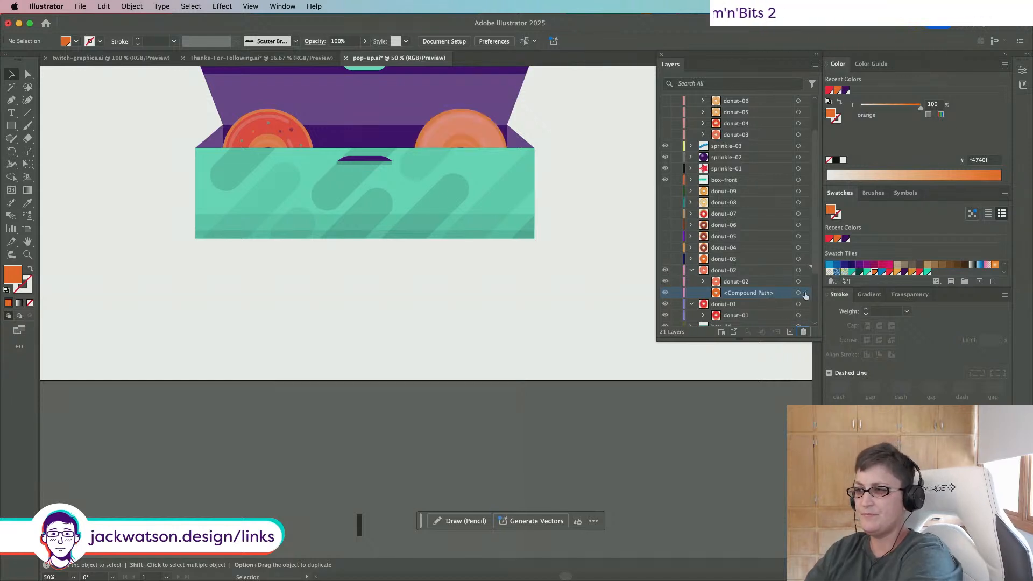
pyautogui.press('Delete')
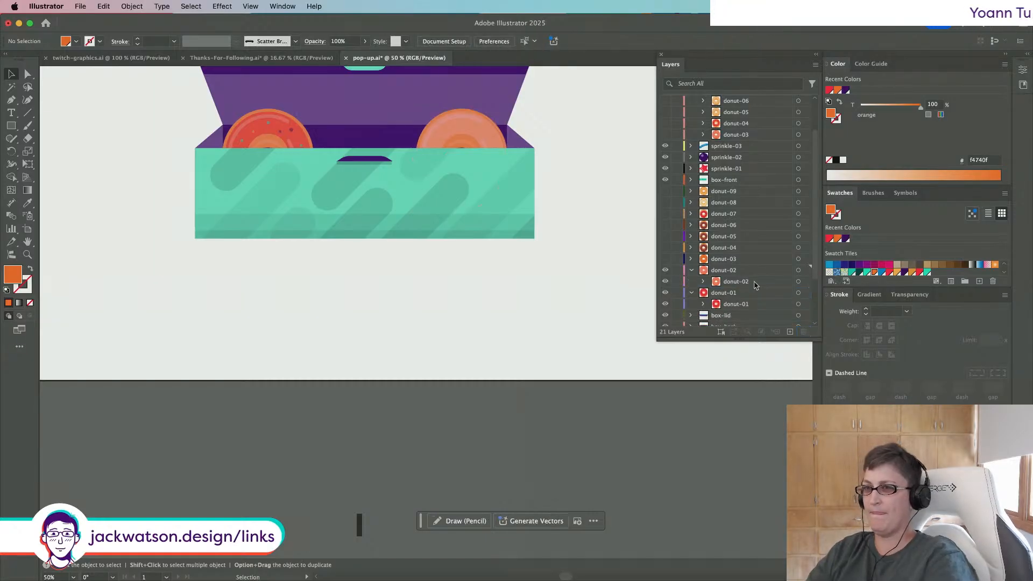
pyautogui.click(691, 270)
pyautogui.click(689, 281)
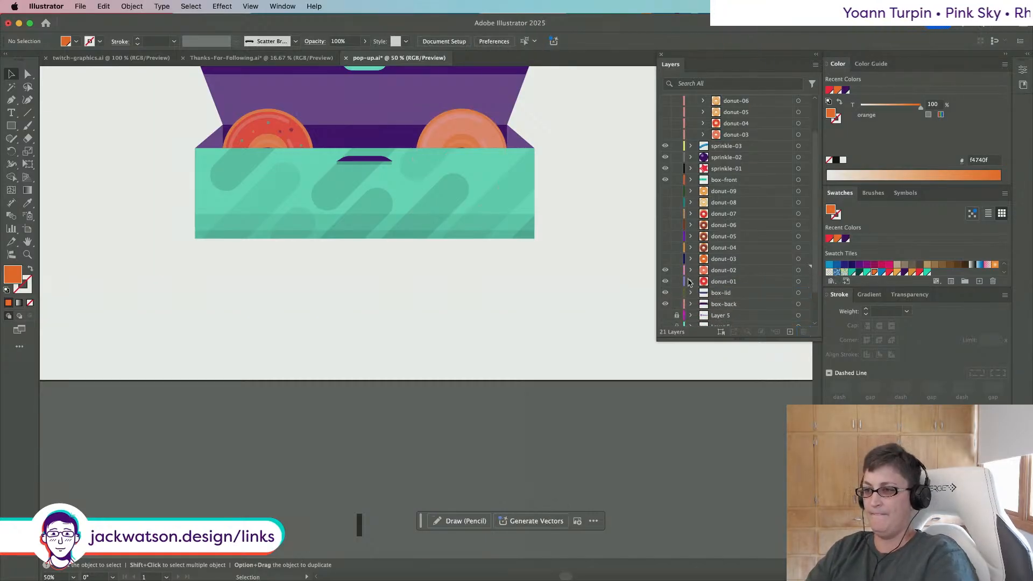
# Step: Show the donut-03 layer and replace its flat compound path with the detailed donut-03 from Layer 21, then collapse it
pyautogui.click(692, 259)
pyautogui.click(665, 259)
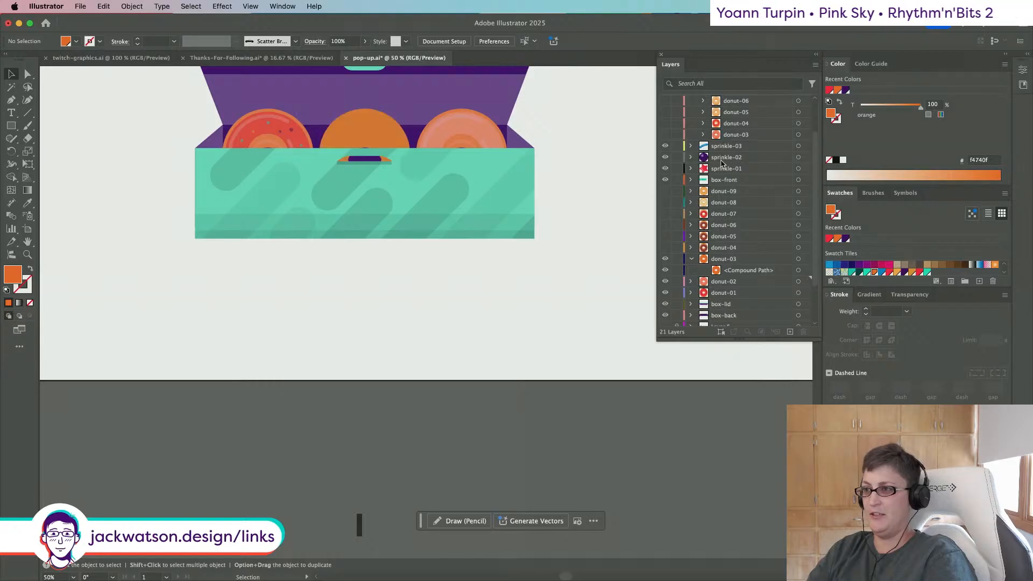
pyautogui.scroll(2, 721, 161)
pyautogui.moveTo(748, 180); pyautogui.dragTo(738, 271)
pyautogui.click(757, 283)
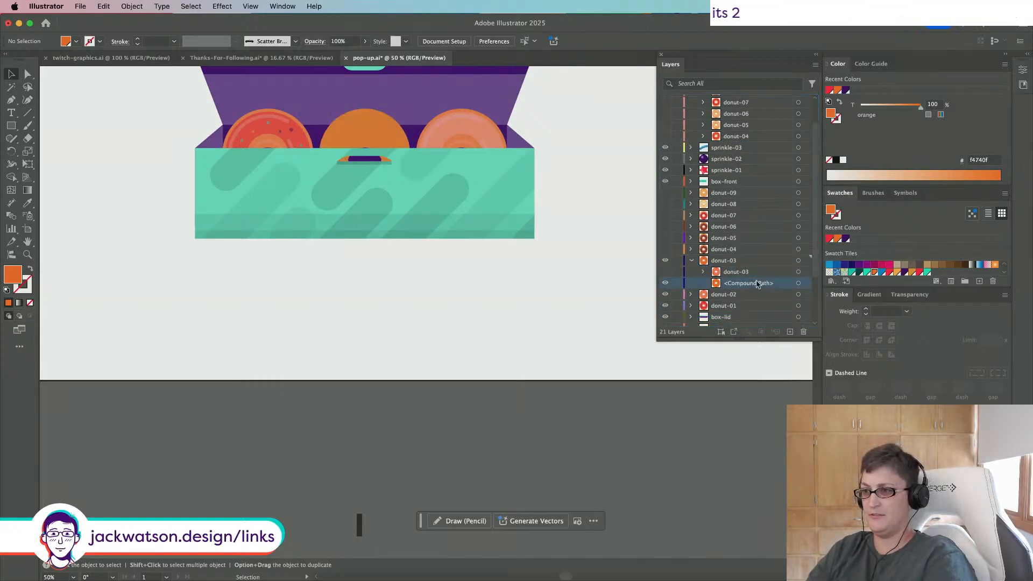
pyautogui.click(798, 284)
pyautogui.press('BackSpace')
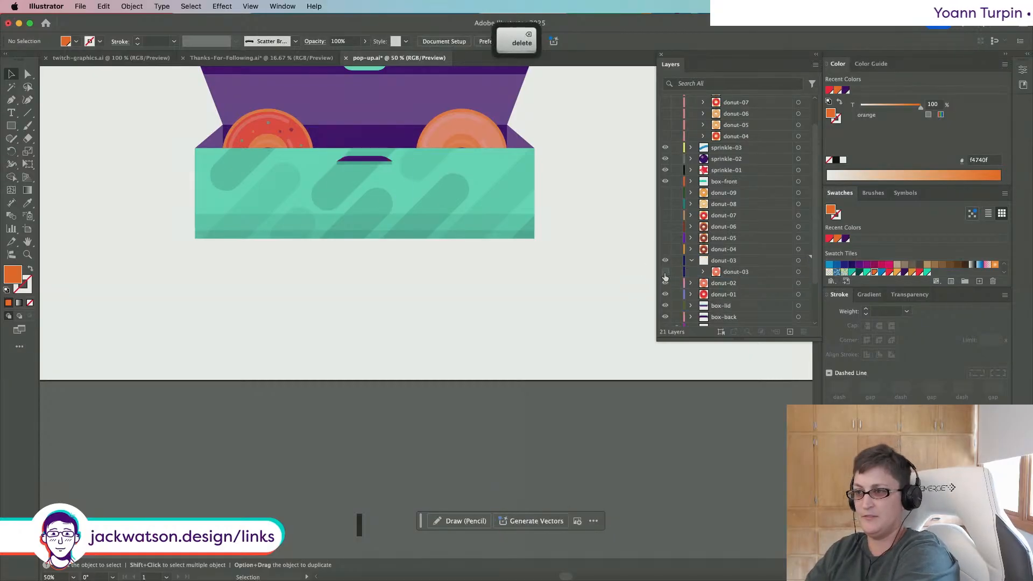
pyautogui.click(692, 261)
# Step: Show the donut-04 layer, move the detailed donut-04 from Layer 21 into it, make it visible and delete the old group
pyautogui.click(665, 249)
pyautogui.click(692, 249)
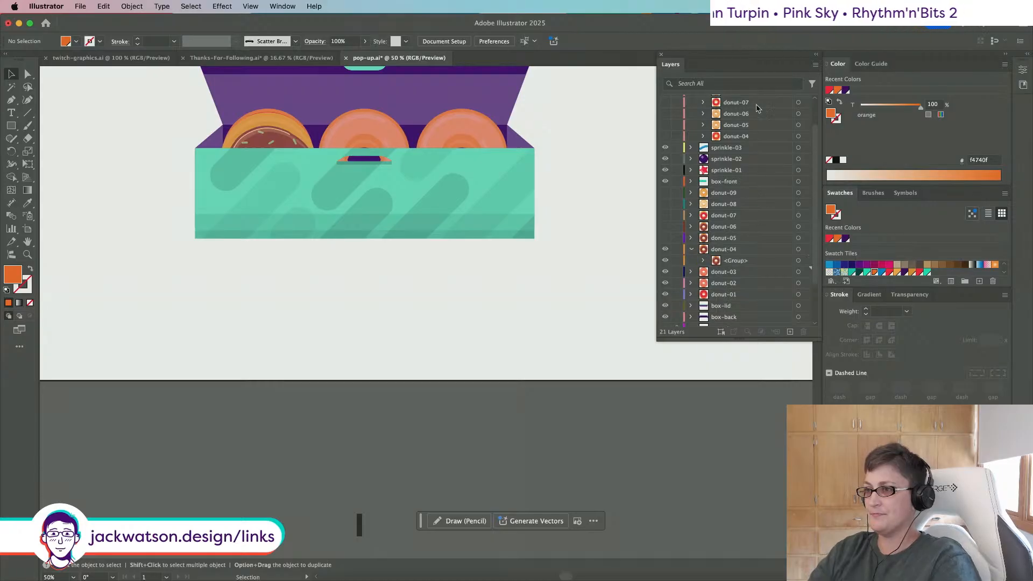
pyautogui.moveTo(746, 138); pyautogui.dragTo(747, 252)
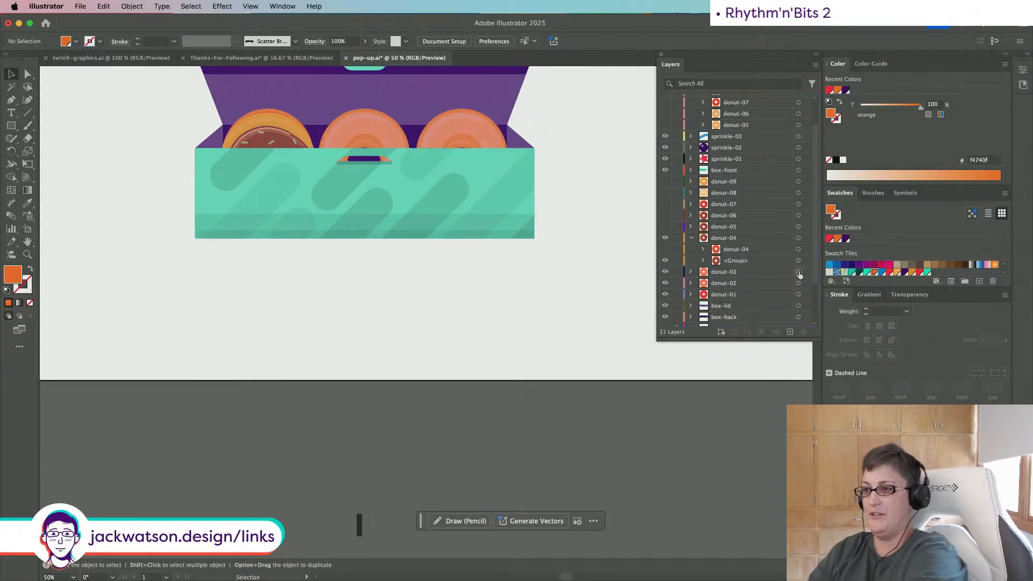
pyautogui.click(665, 249)
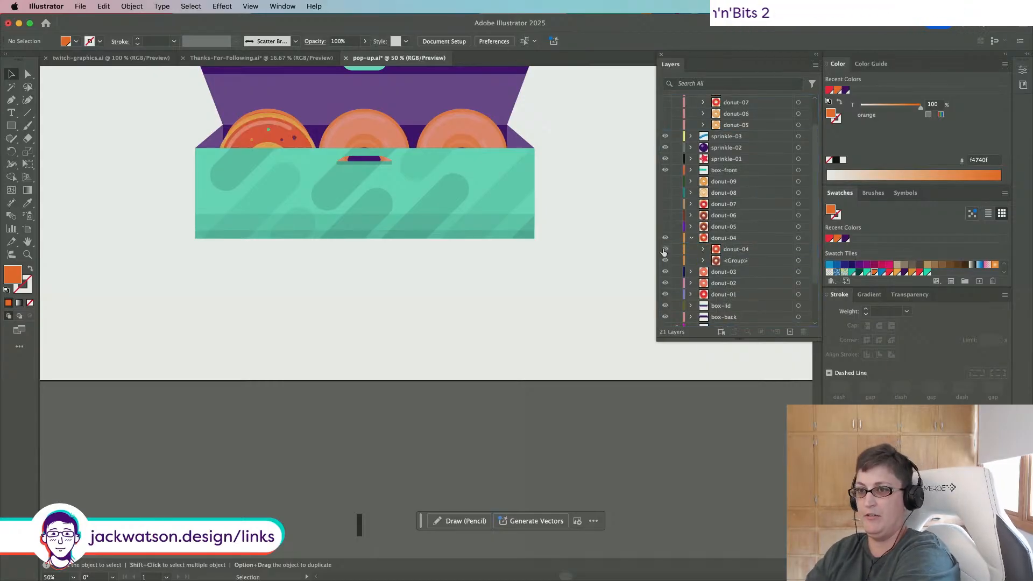
pyautogui.click(799, 260)
pyautogui.press('BackSpace')
pyautogui.click(692, 238)
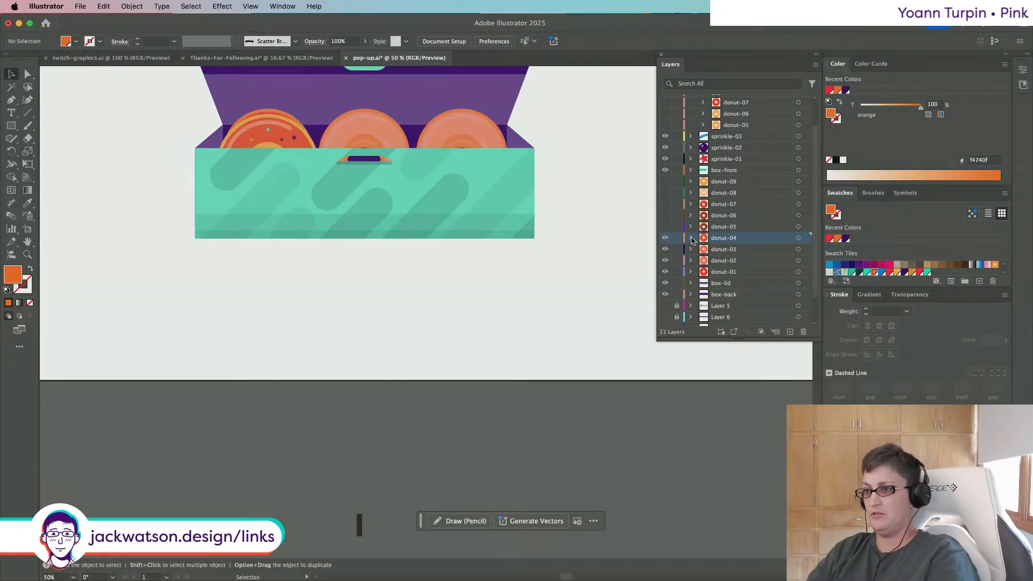
# Step: Replace the old group in the donut-05 layer with the detailed donut-05, with layer and donut visible, and collapse the layer
pyautogui.click(691, 227)
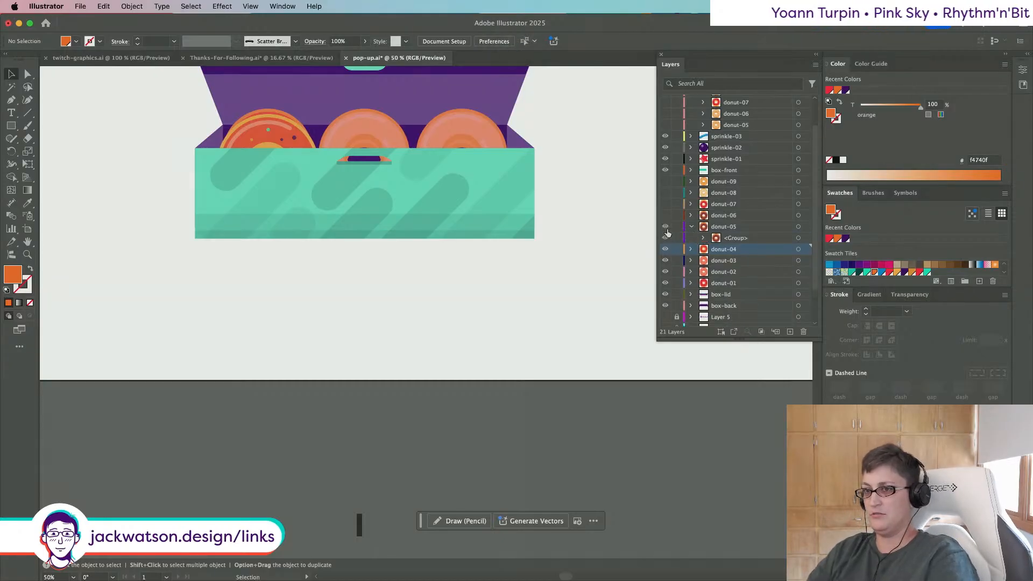
pyautogui.click(666, 228)
pyautogui.scroll(1, 667, 231)
pyautogui.click(755, 146)
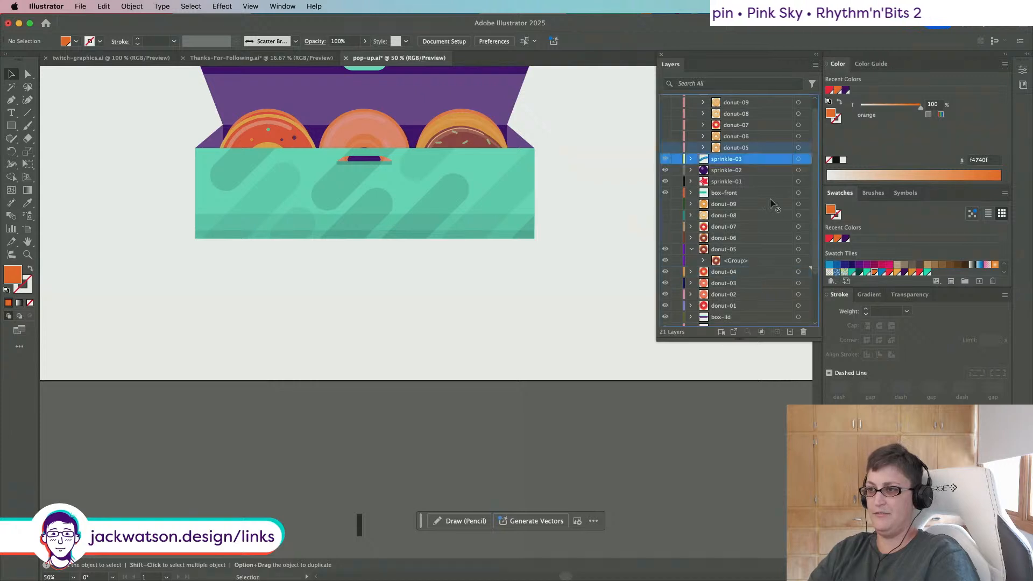
pyautogui.moveTo(769, 249); pyautogui.dragTo(767, 251)
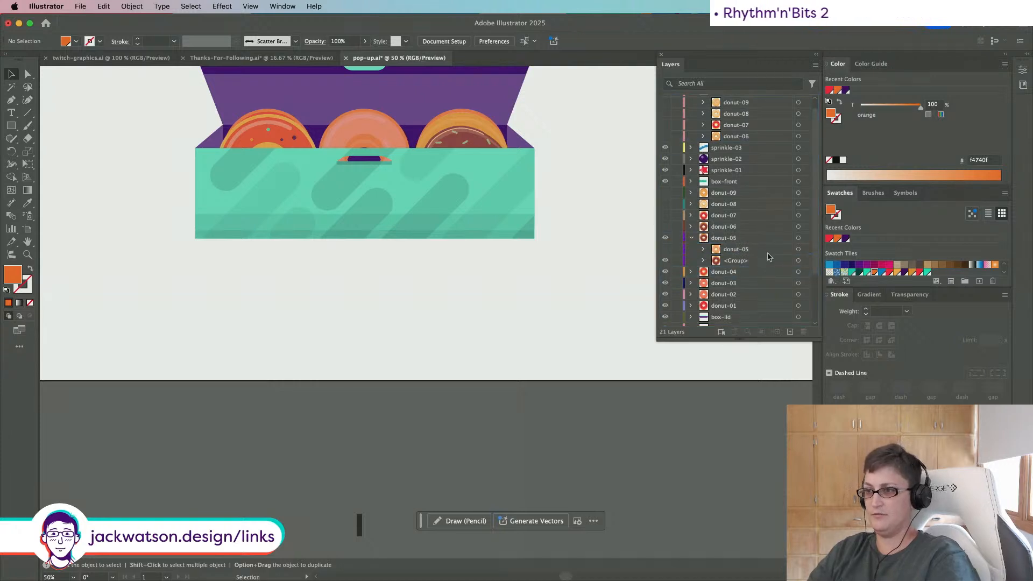
pyautogui.click(665, 249)
pyautogui.click(797, 263)
pyautogui.press('Delete')
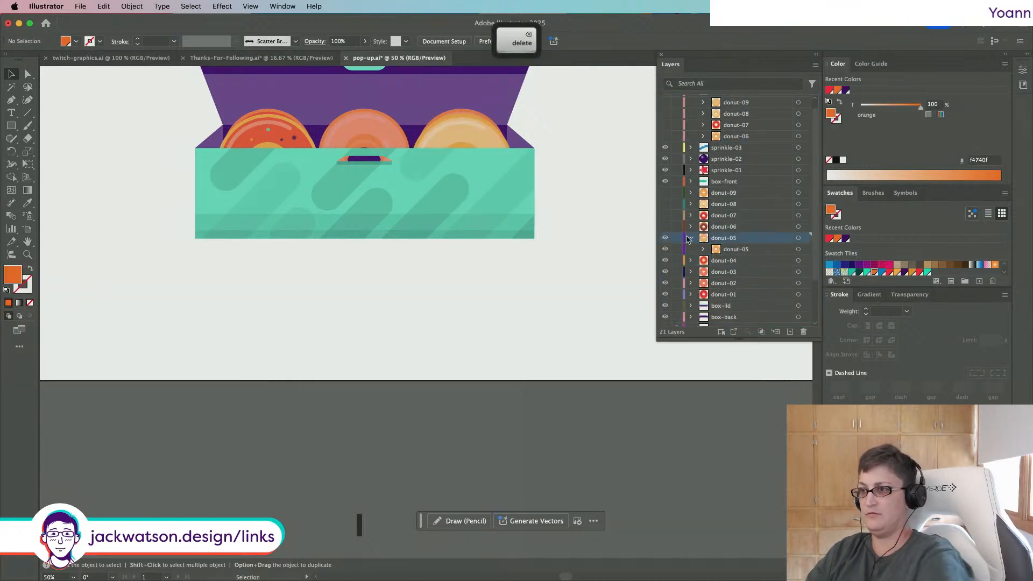
pyautogui.click(691, 239)
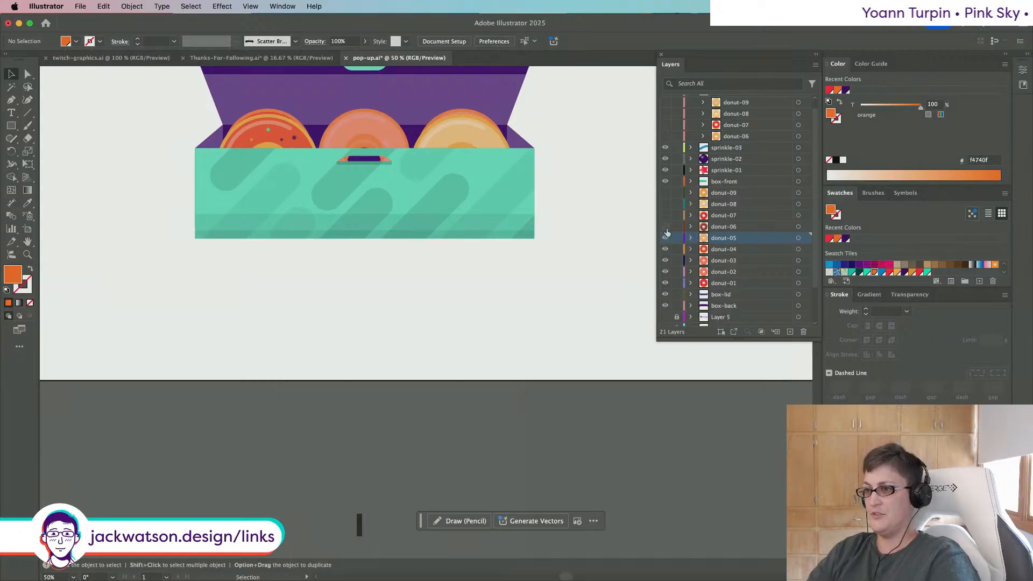
# Step: Swap the old group in the donut-06 layer for the visible detailed donut-06 from Layer 21 and collapse the layer
pyautogui.click(665, 228)
pyautogui.click(691, 227)
pyautogui.moveTo(727, 141); pyautogui.dragTo(722, 238)
pyautogui.click(665, 227)
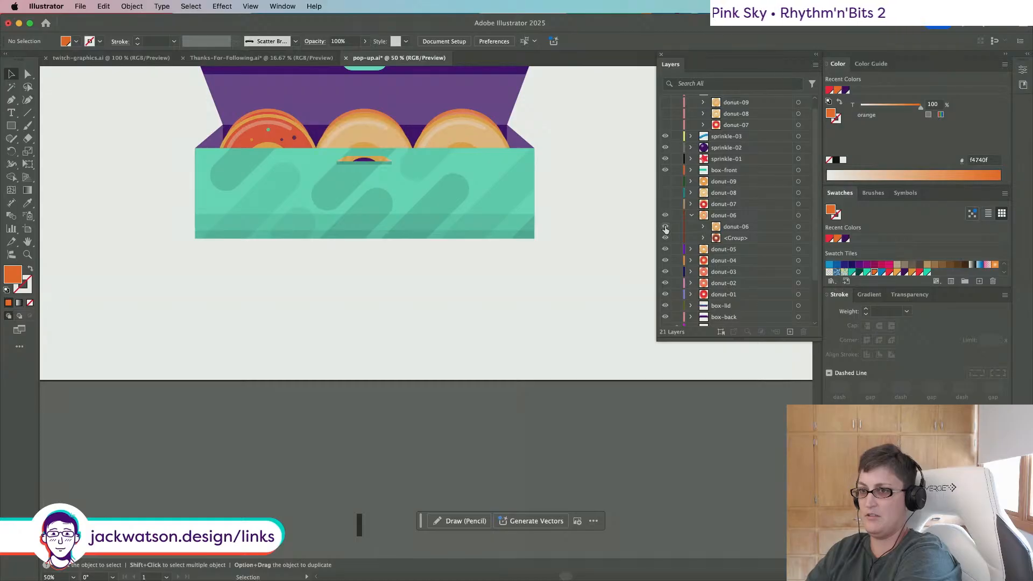
pyautogui.click(798, 238)
pyautogui.press('Delete')
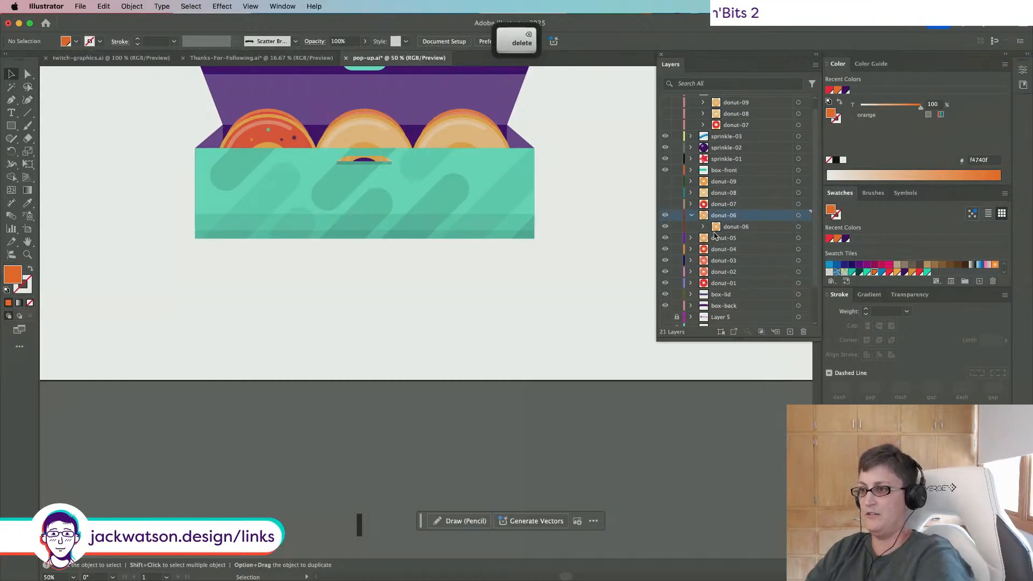
pyautogui.click(690, 216)
# Step: Show the donut-07 layer and substitute the visible detailed donut-07 from Layer 21 for its old group, then collapse it
pyautogui.click(691, 204)
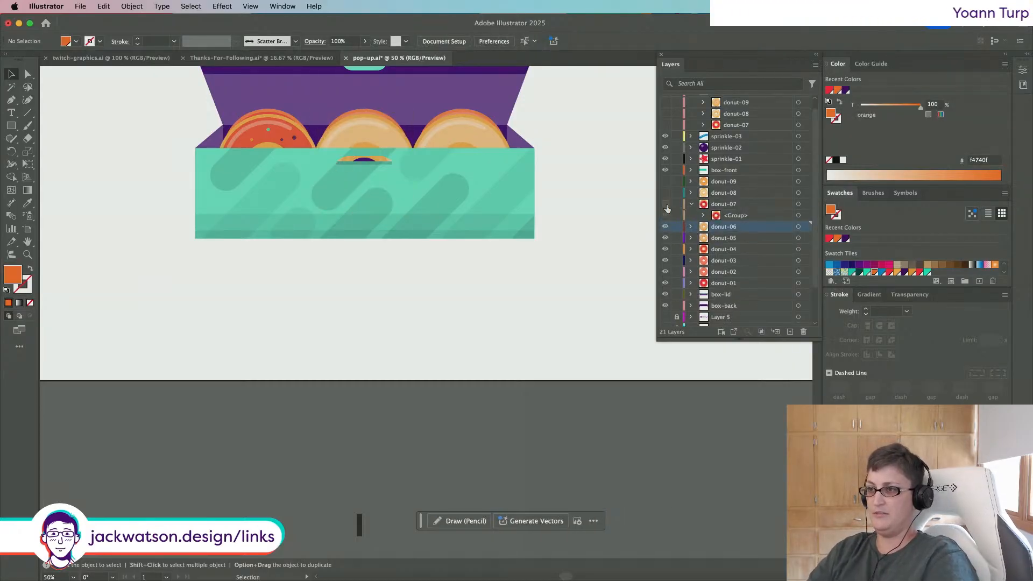
pyautogui.click(666, 204)
pyautogui.scroll(1, 722, 156)
pyautogui.moveTo(726, 134); pyautogui.dragTo(718, 221)
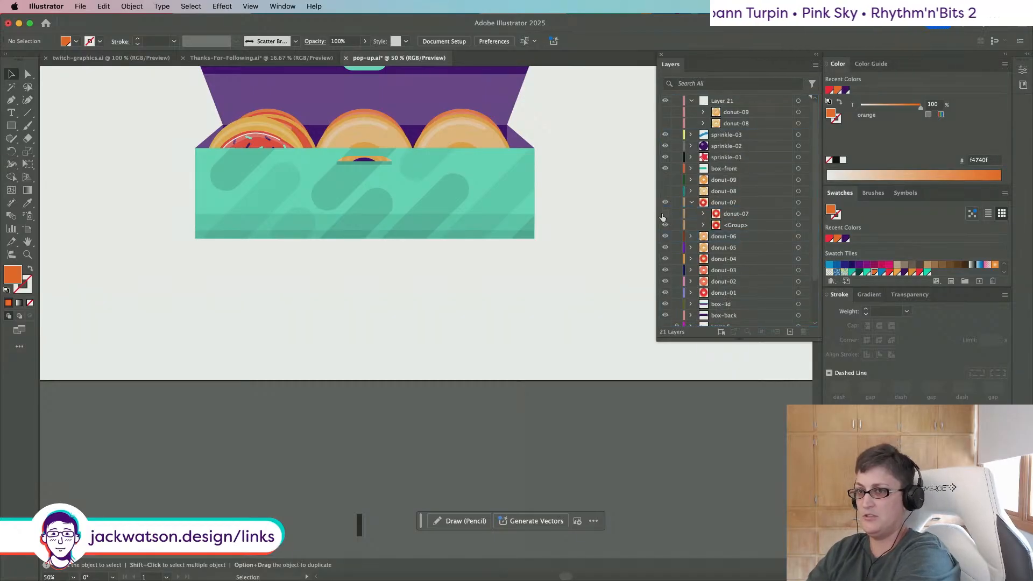
pyautogui.click(665, 214)
pyautogui.click(798, 226)
pyautogui.press('Delete')
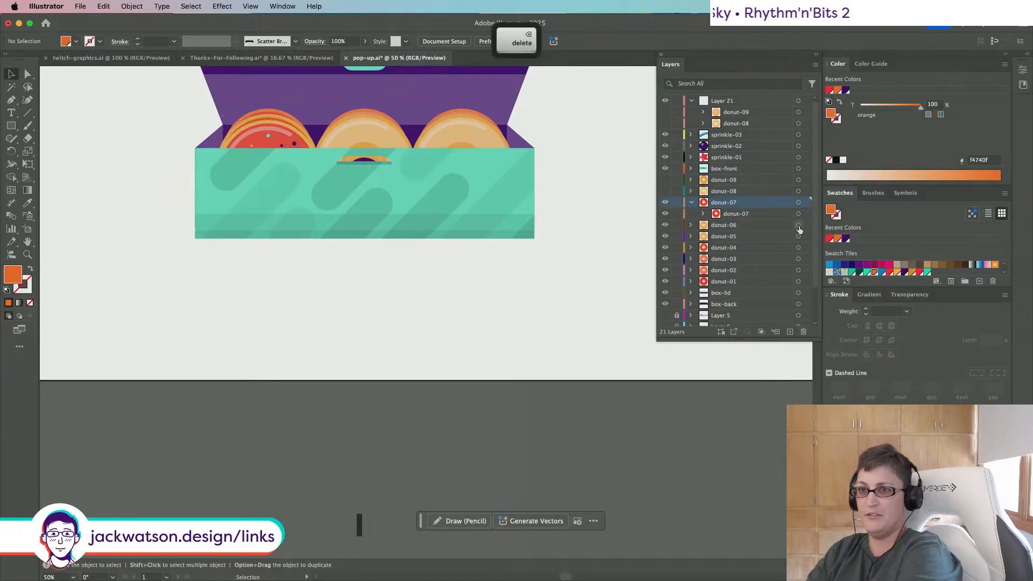
pyautogui.click(691, 202)
# Step: Show the donut-08 layer, bring in the detailed donut-08, delete the old group, make the new donut visible and collapse the layer
pyautogui.click(666, 191)
pyautogui.click(691, 191)
pyautogui.moveTo(753, 123); pyautogui.dragTo(749, 197)
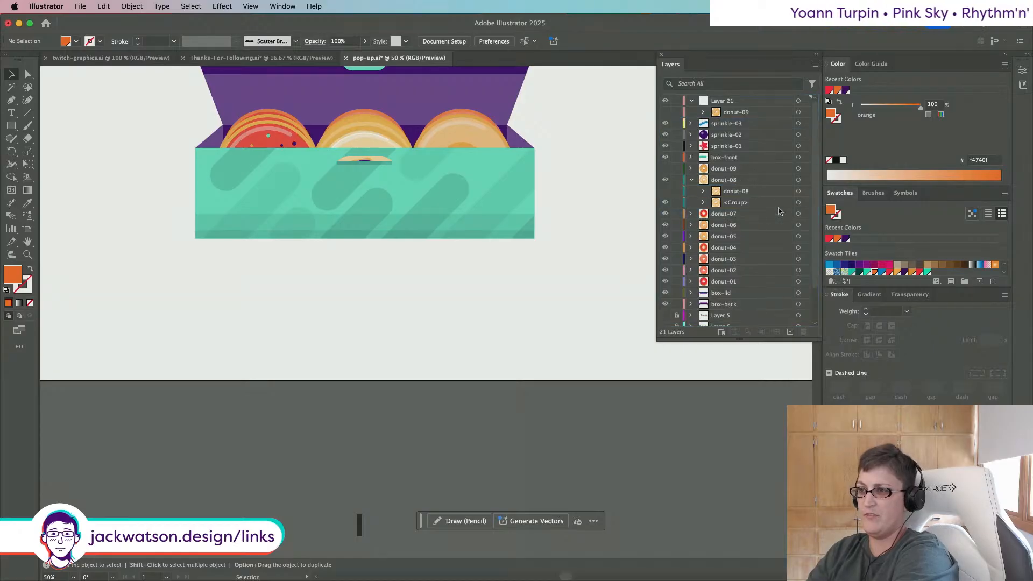
pyautogui.click(799, 203)
pyautogui.press('Delete')
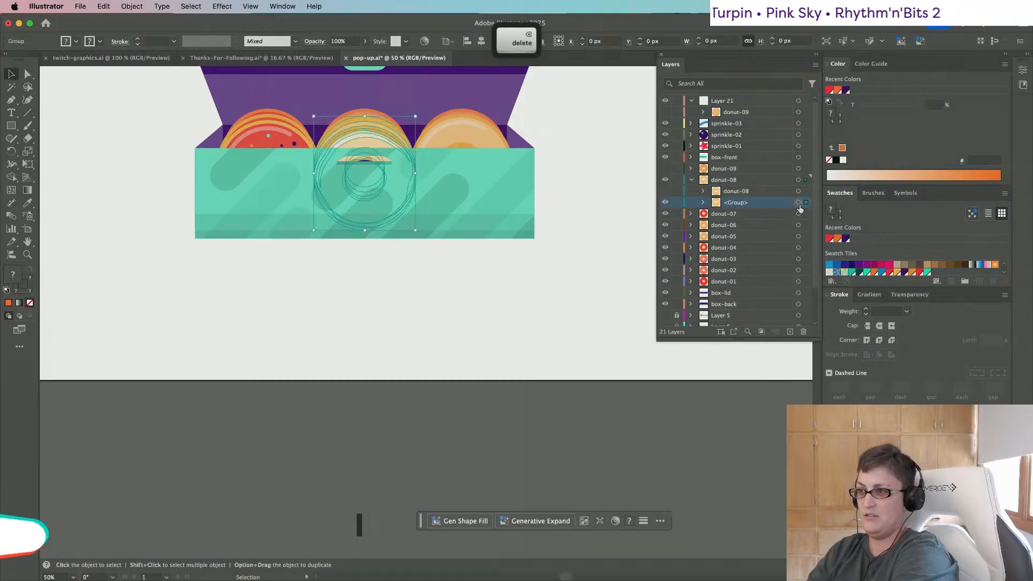
pyautogui.click(665, 191)
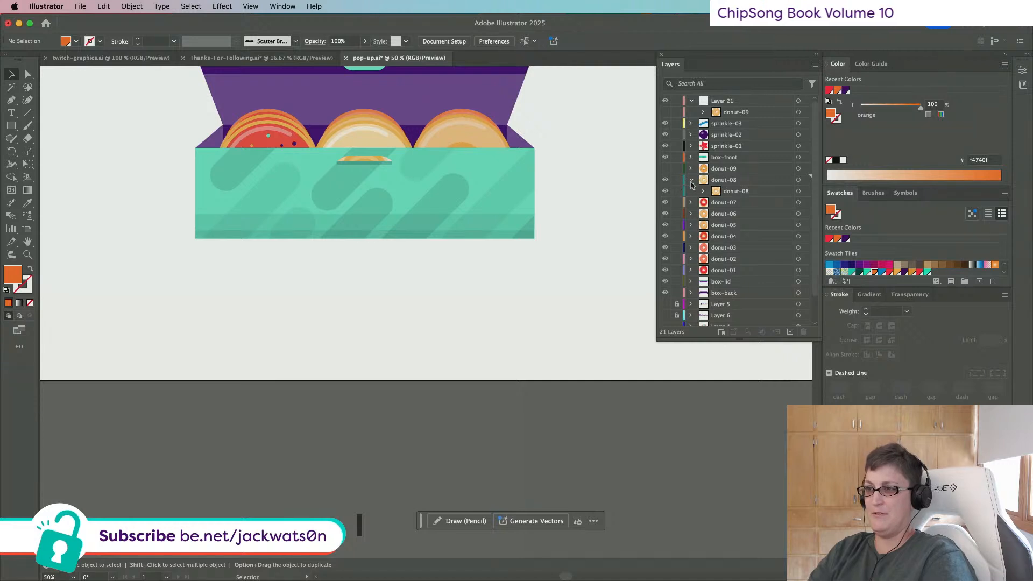
pyautogui.click(691, 181)
# Step: Show the donut-09 layer, move the detailed donut-09 into it, delete the old group and make the new donut visible
pyautogui.click(666, 169)
pyautogui.click(691, 169)
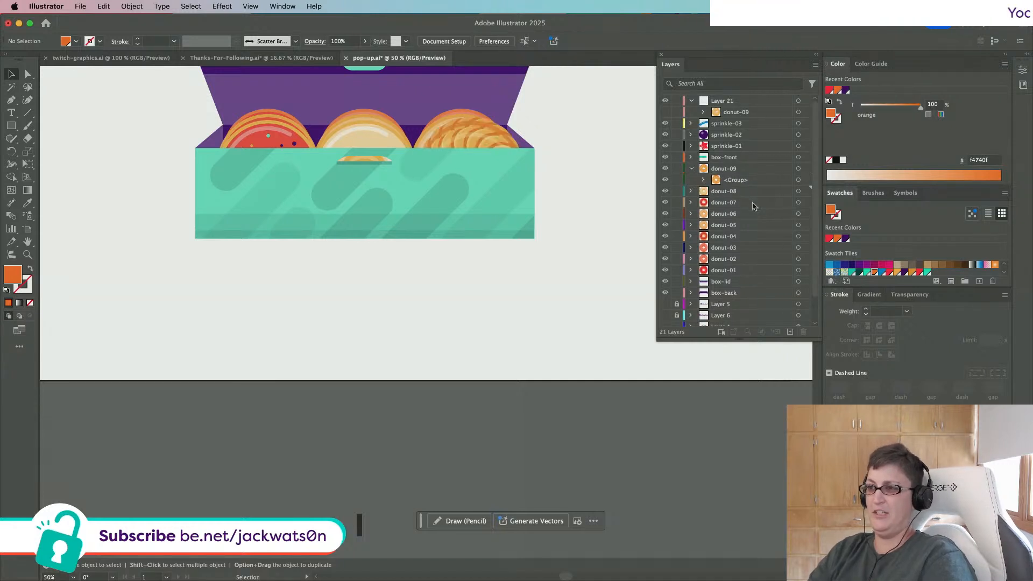
pyautogui.moveTo(743, 113); pyautogui.dragTo(744, 178)
pyautogui.click(780, 181)
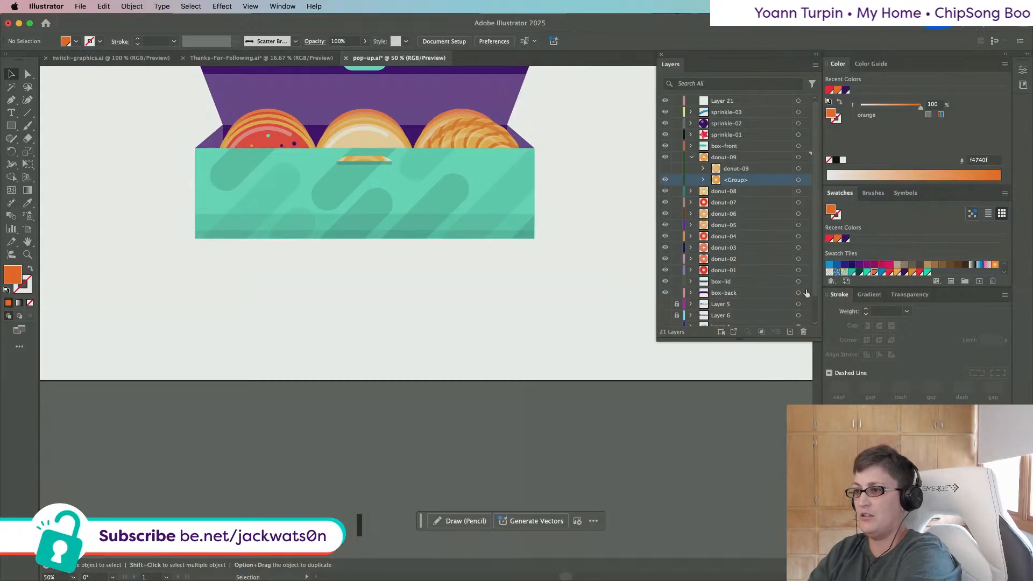
pyautogui.click(803, 331)
pyautogui.click(665, 168)
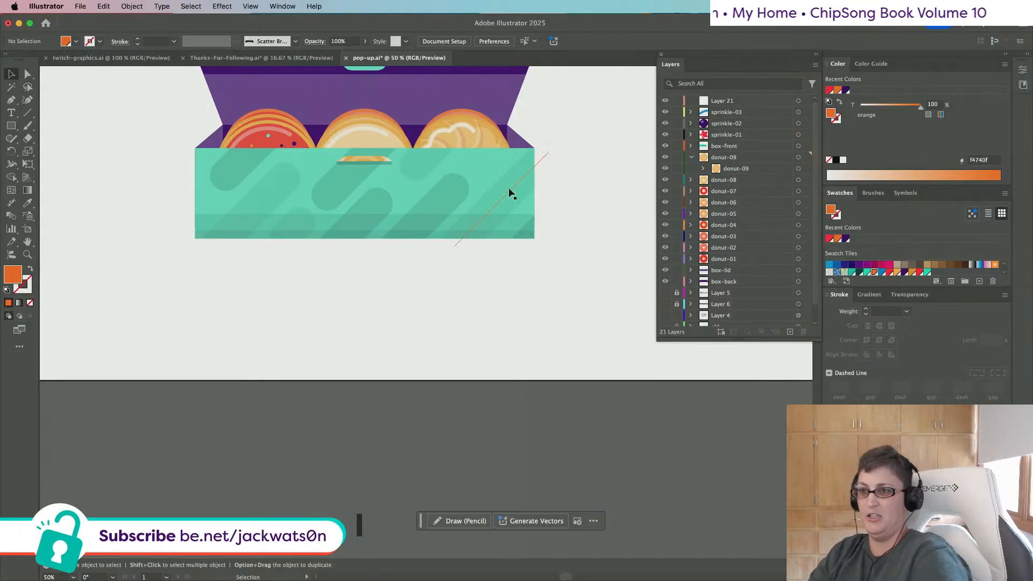
# Step: Compare the rebuilt donut box with the original box artwork in twitch-graphics.ai, then return to pop-up.ai
pyautogui.scroll(1, 514, 199)
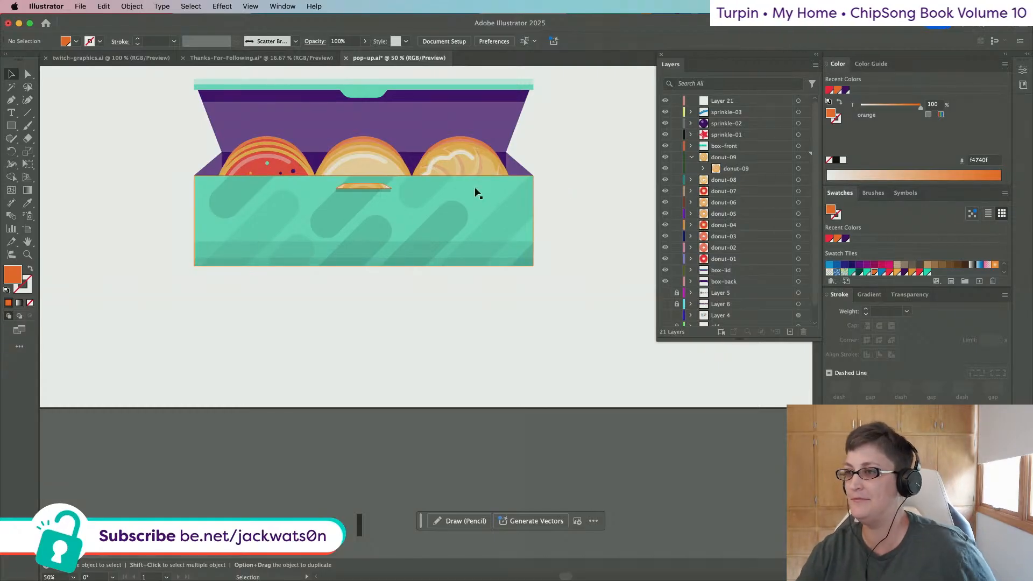
pyautogui.scroll(3, 481, 195)
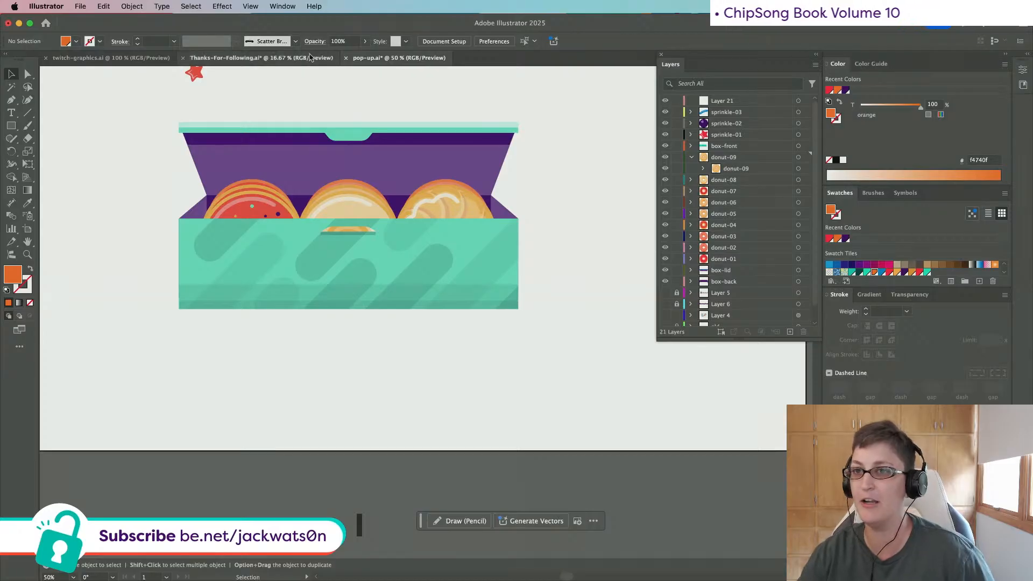
pyautogui.click(279, 59)
pyautogui.click(104, 59)
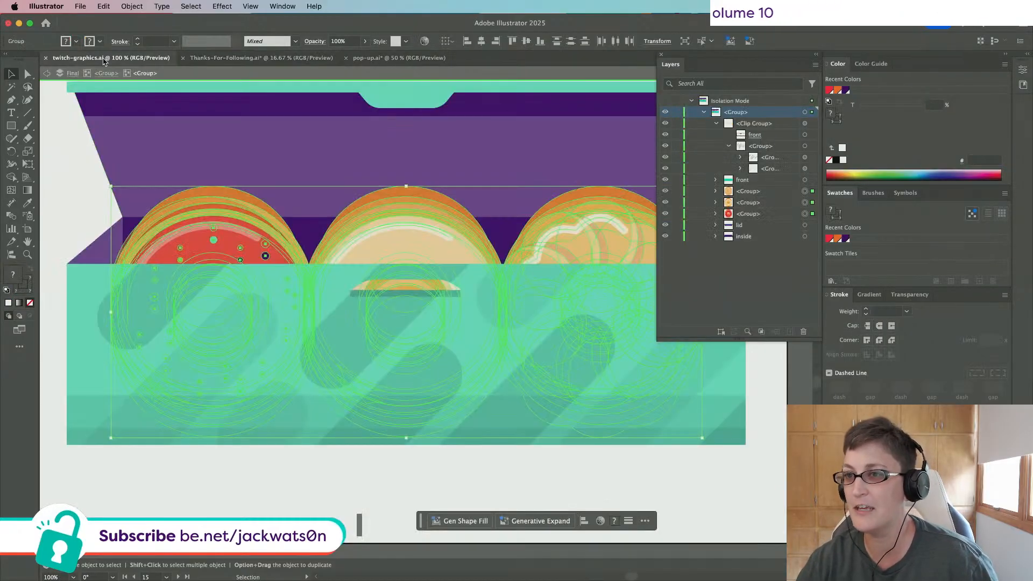
pyautogui.click(68, 169)
pyautogui.click(384, 59)
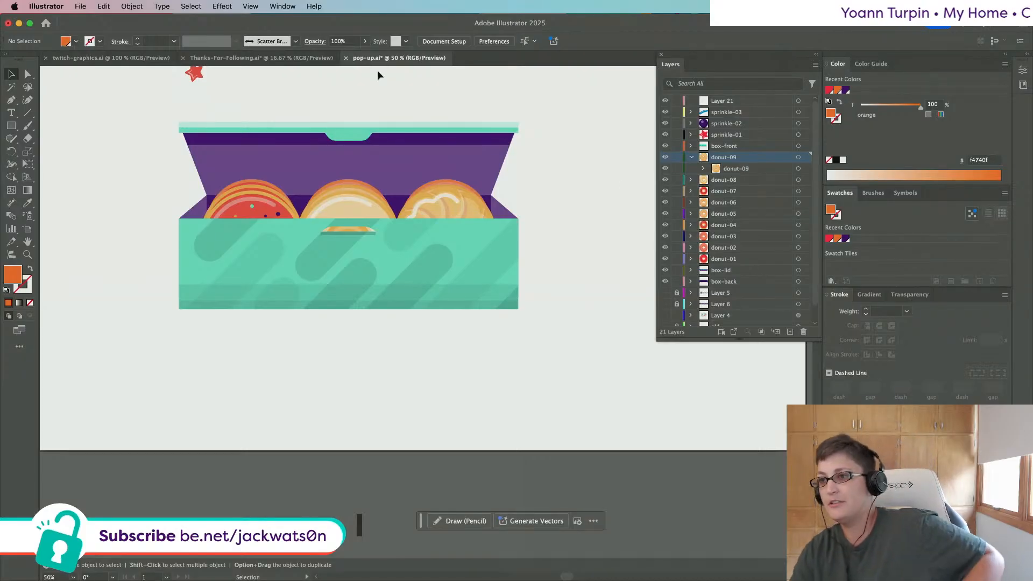
# Step: Collapse the finished donut-09 layer and save pop-up.ai
pyautogui.click(692, 158)
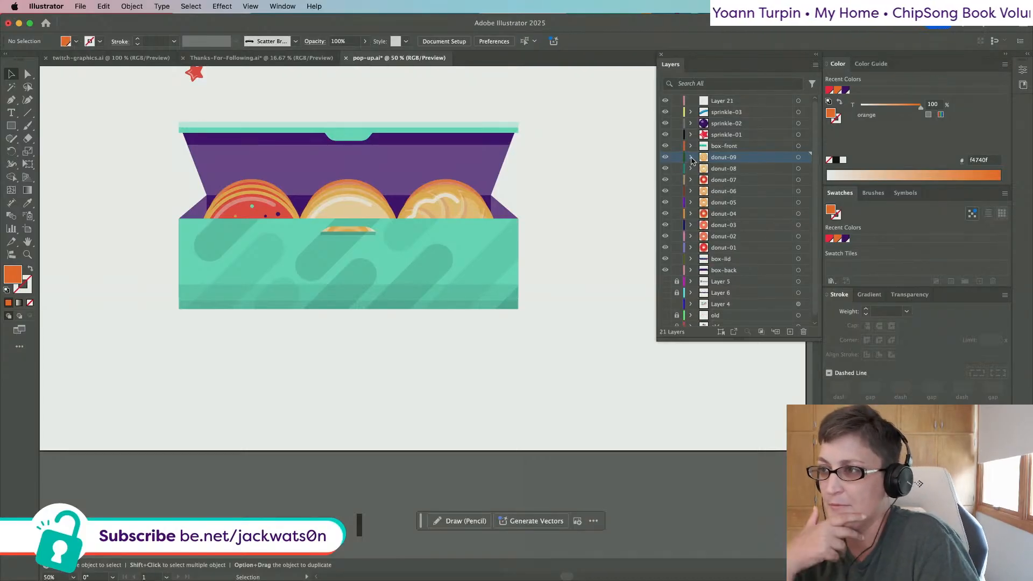
pyautogui.press('super+s')
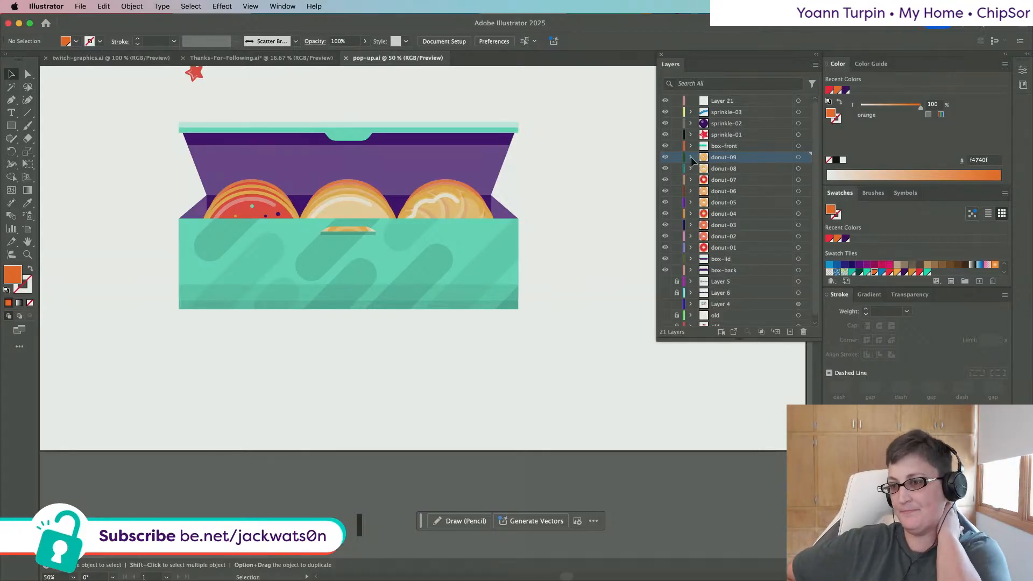
# Step: Switch to After Effects to check the updated donuts in the box composition, then return to Illustrator and select the sprinkle-01 layer
pyautogui.moveTo(547, 578)
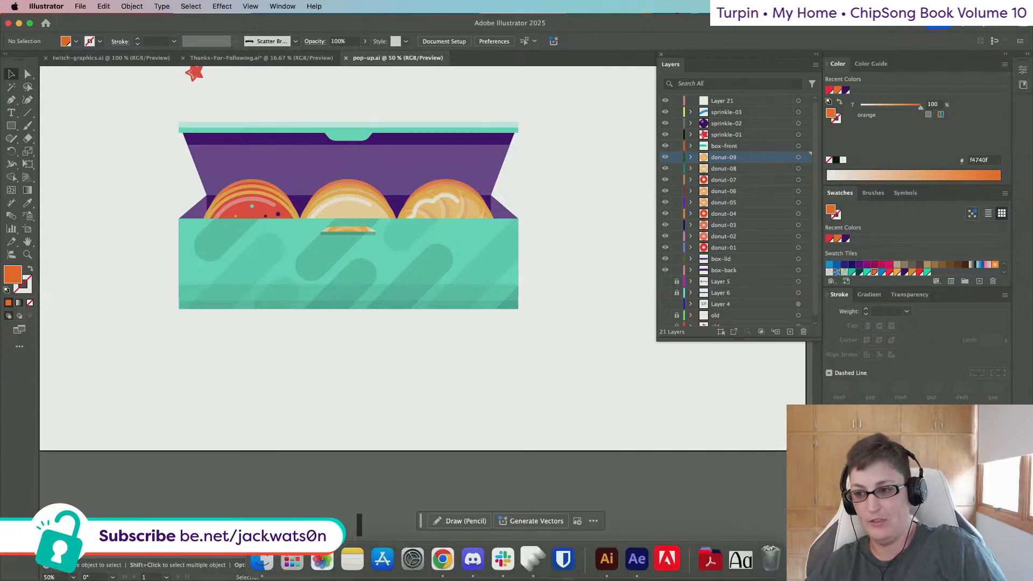
pyautogui.click(631, 563)
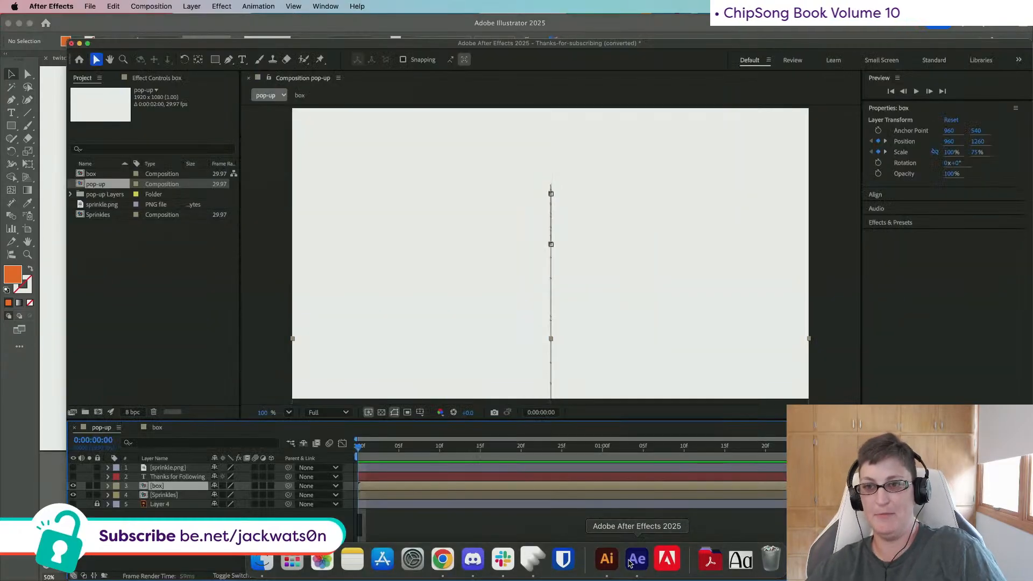
pyautogui.click(148, 429)
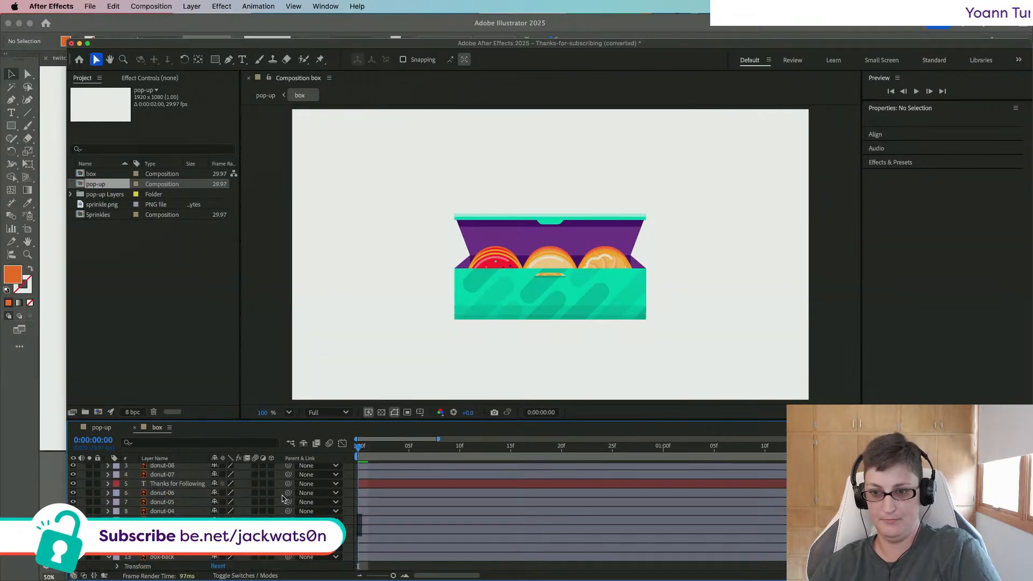
pyautogui.scroll(2, 284, 499)
pyautogui.click(3, 386)
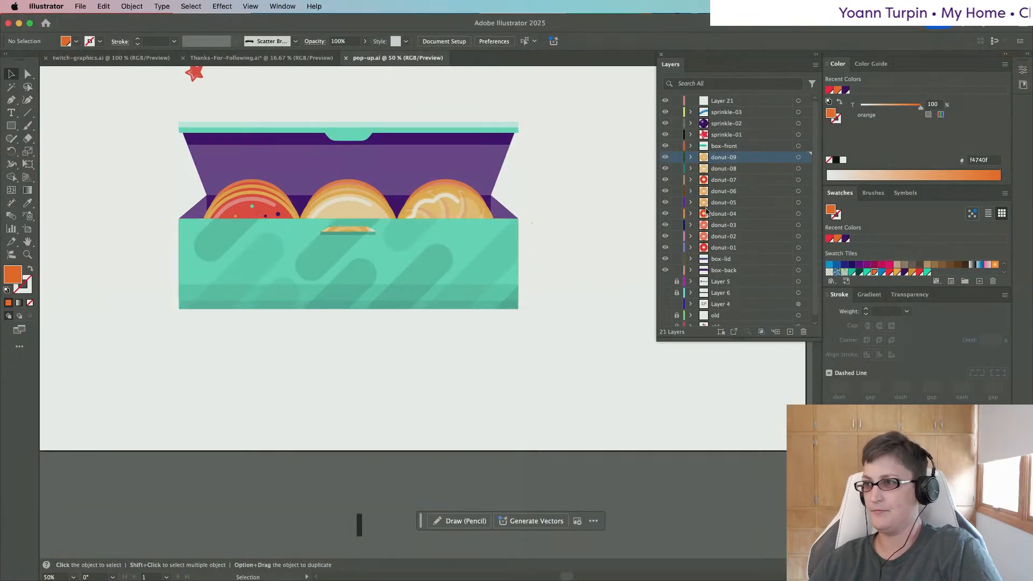
pyautogui.click(727, 134)
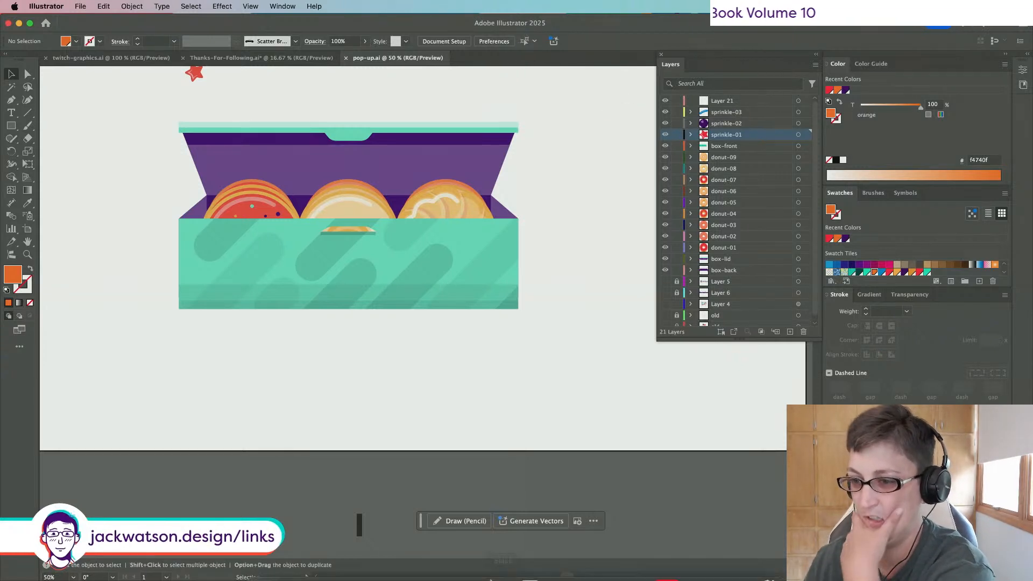
# Step: Switch to After Effects and import pop-up.ai into the project as a composition with document-size footage dimensions
pyautogui.click(636, 560)
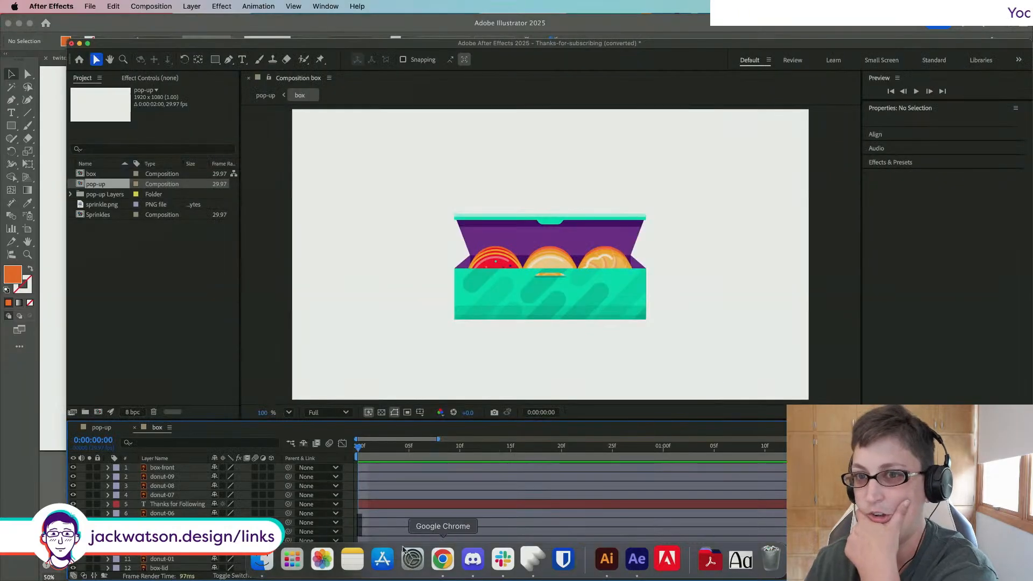
pyautogui.click(103, 318)
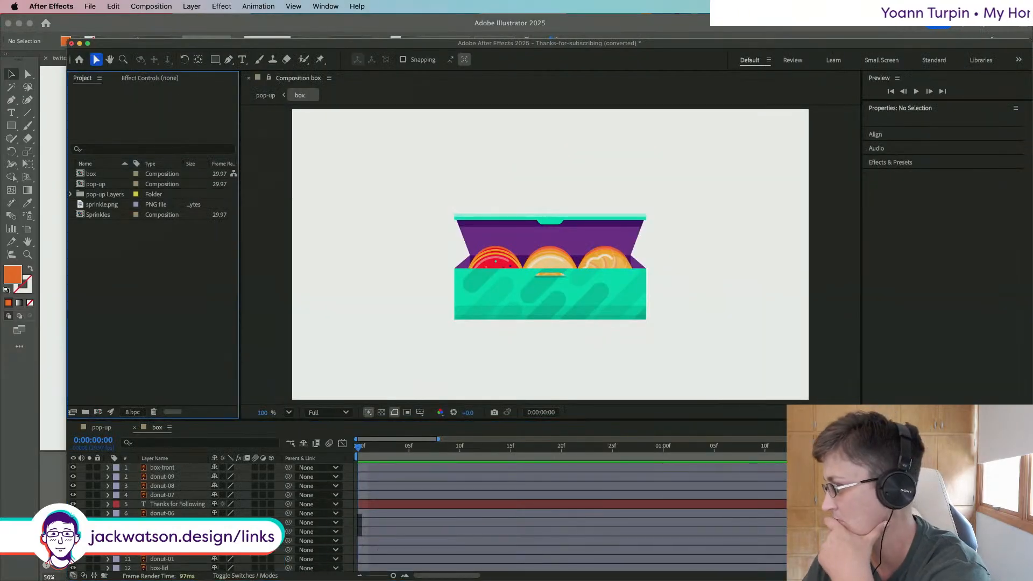
pyautogui.moveTo(1032, 344); pyautogui.dragTo(117, 263)
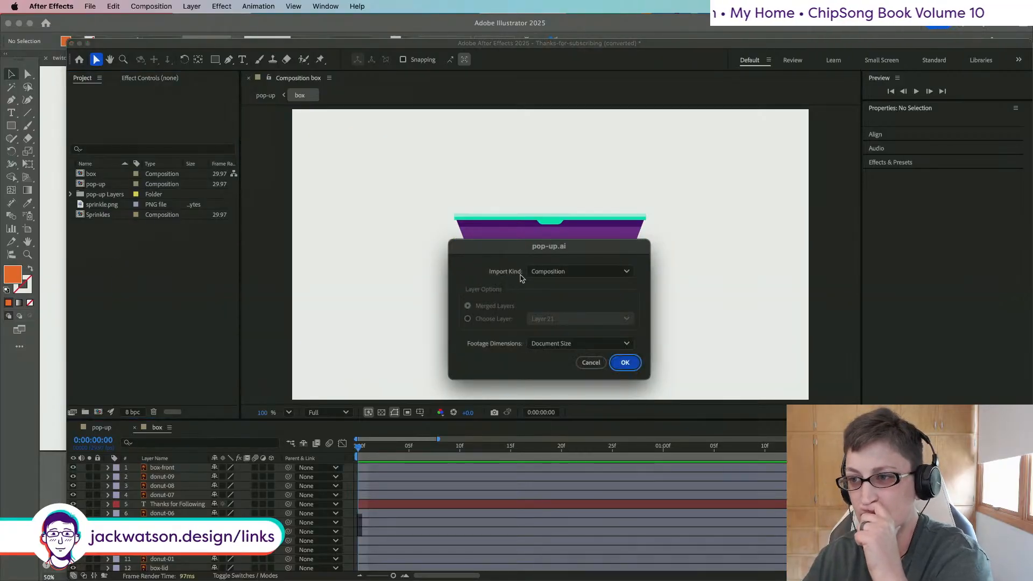
pyautogui.click(623, 363)
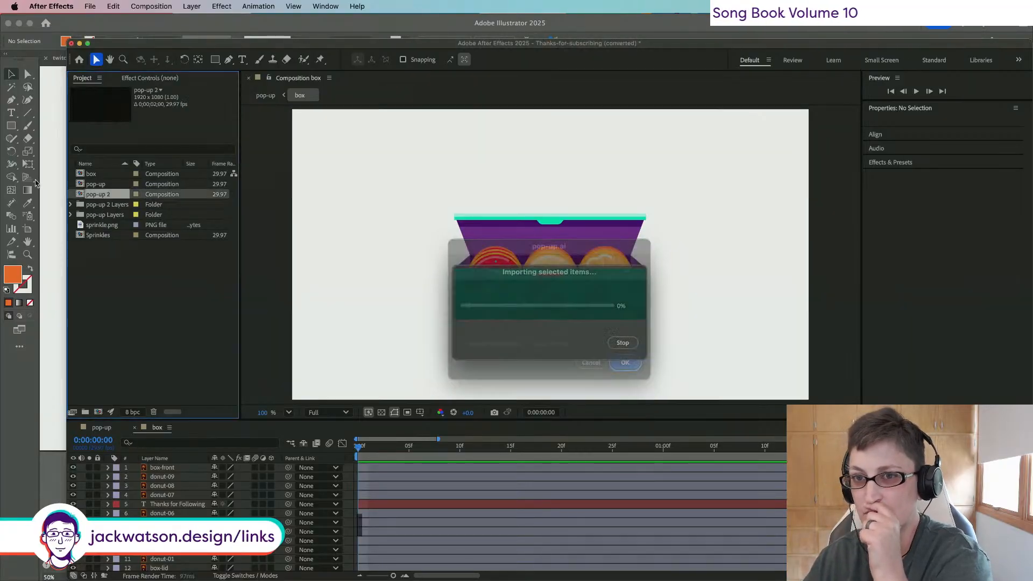
# Step: Open the newly imported pop-up 2 composition and rename it box-new in its composition settings
pyautogui.rightClick(101, 194)
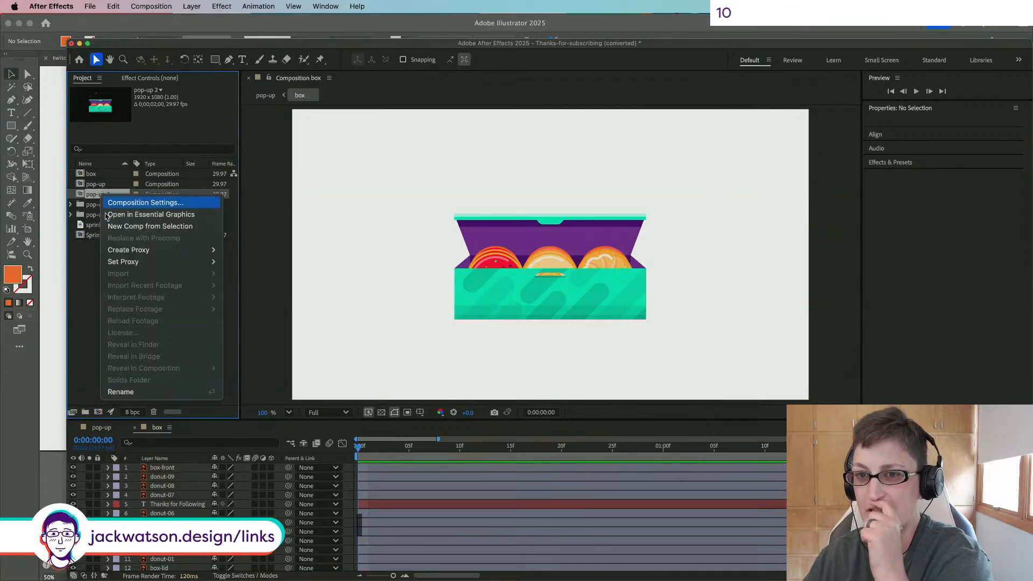
pyautogui.click(92, 197)
pyautogui.doubleClick(92, 197)
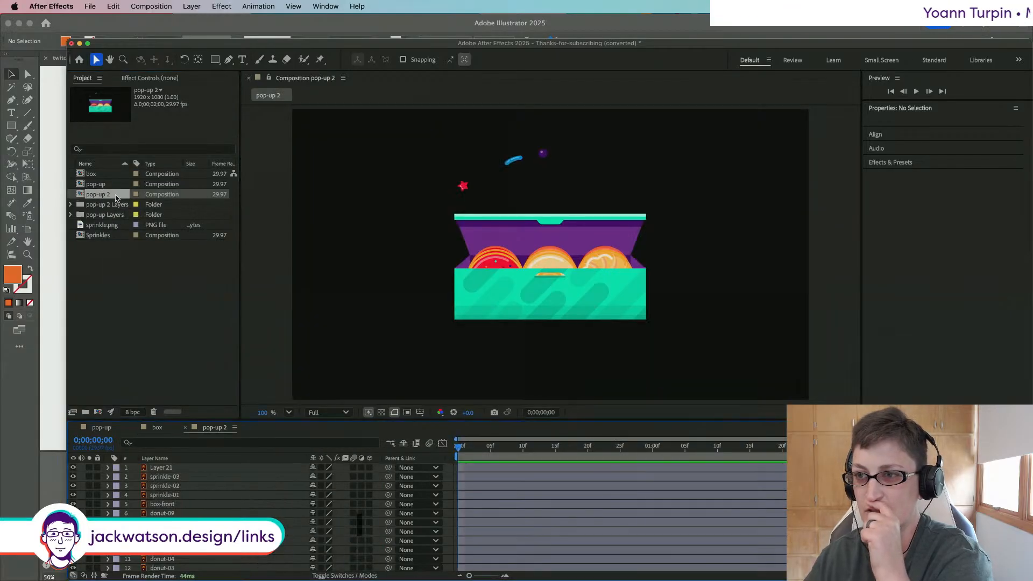
pyautogui.rightClick(110, 198)
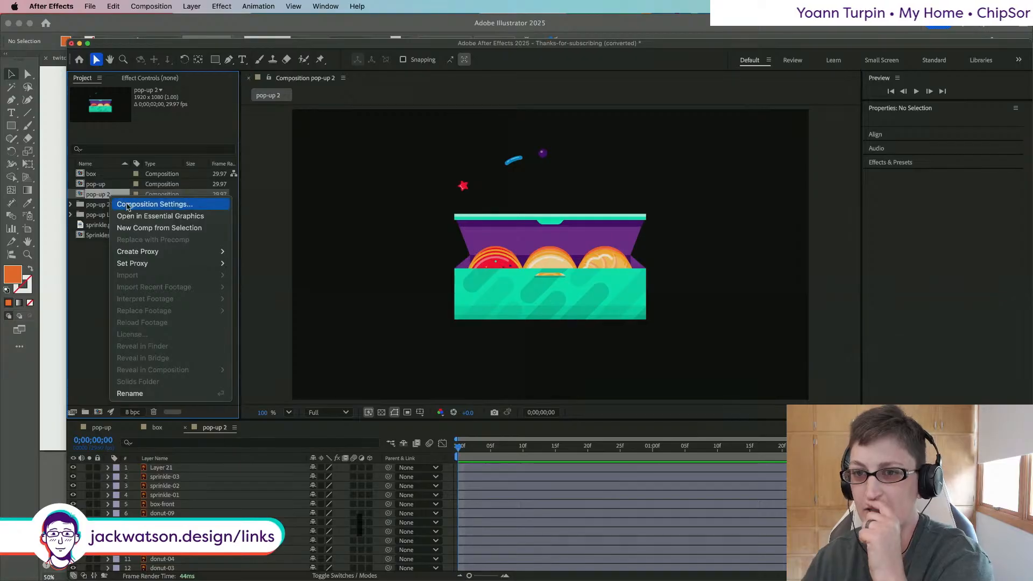
pyautogui.click(125, 204)
pyautogui.write('box-new')
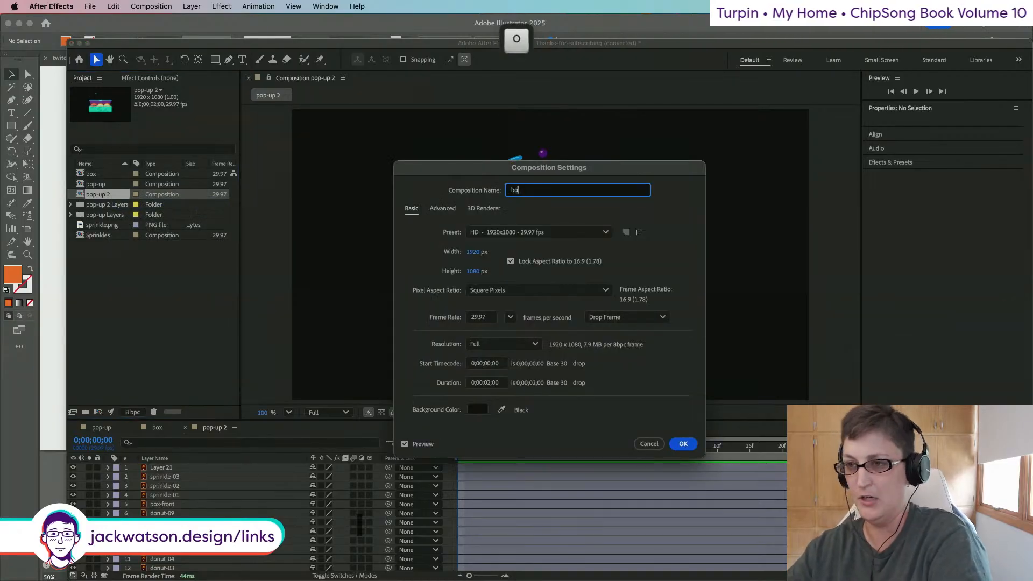
pyautogui.press('Return')
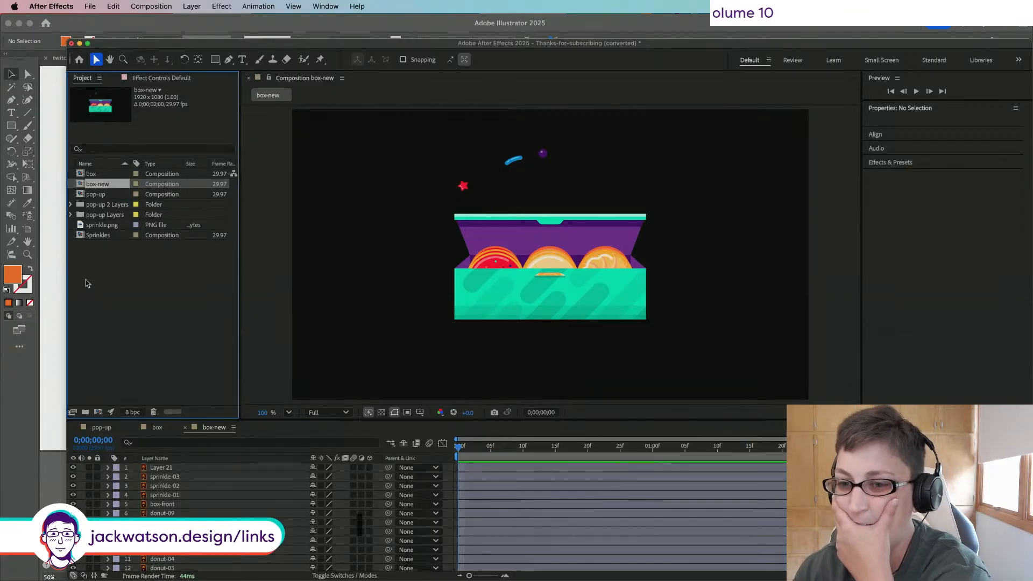
# Step: Delete Layer 21 and the three sprinkle layers from the box-new composition
pyautogui.click(161, 468)
pyautogui.keyDown('shift'); pyautogui.click(188, 496); pyautogui.keyUp('shift')
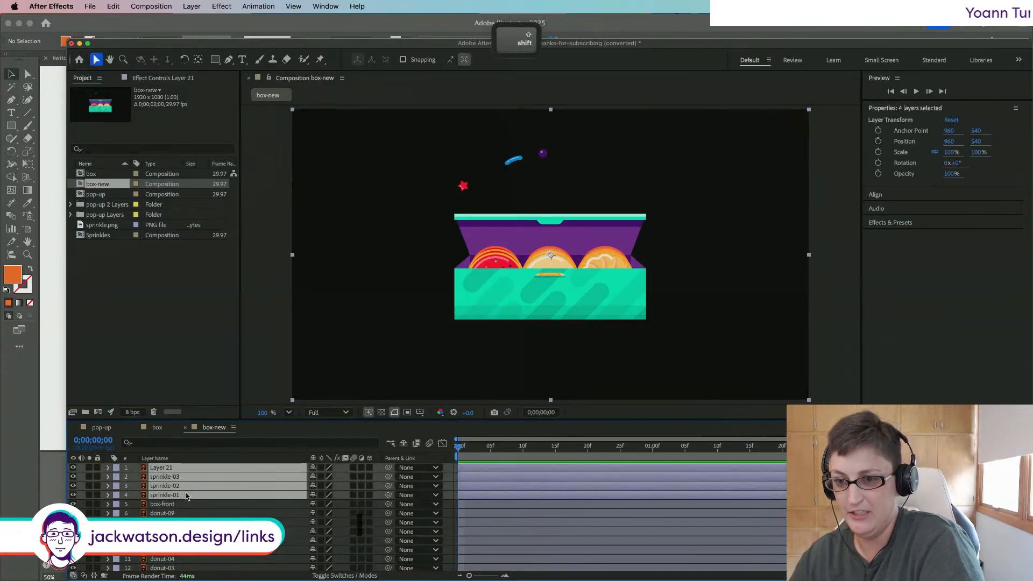
pyautogui.press('Delete')
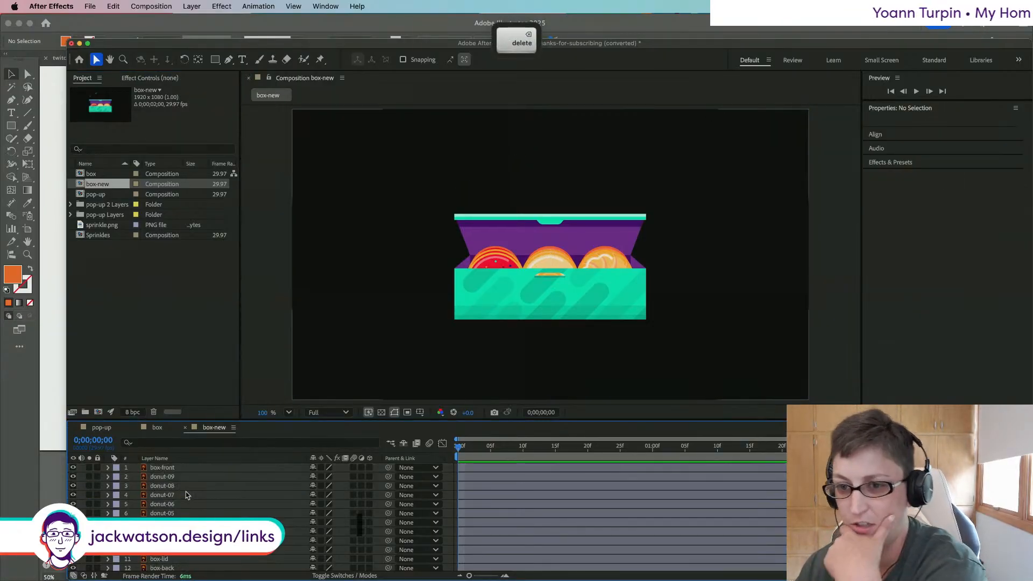
# Step: Compare box-new with the box composition's layers and delete the extra layers below box-back, from Layer 5 through the last old layer
pyautogui.click(153, 428)
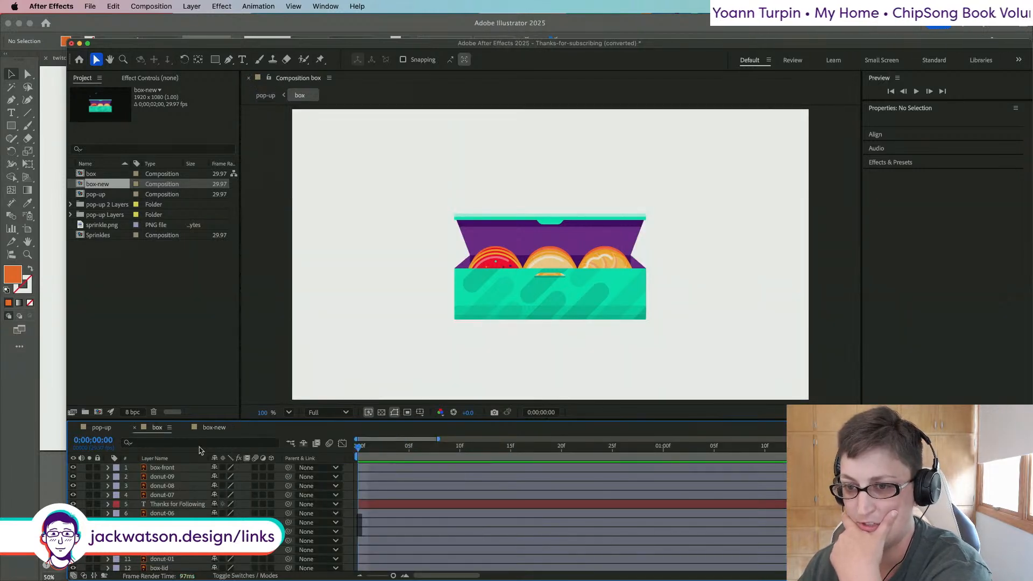
pyautogui.click(214, 427)
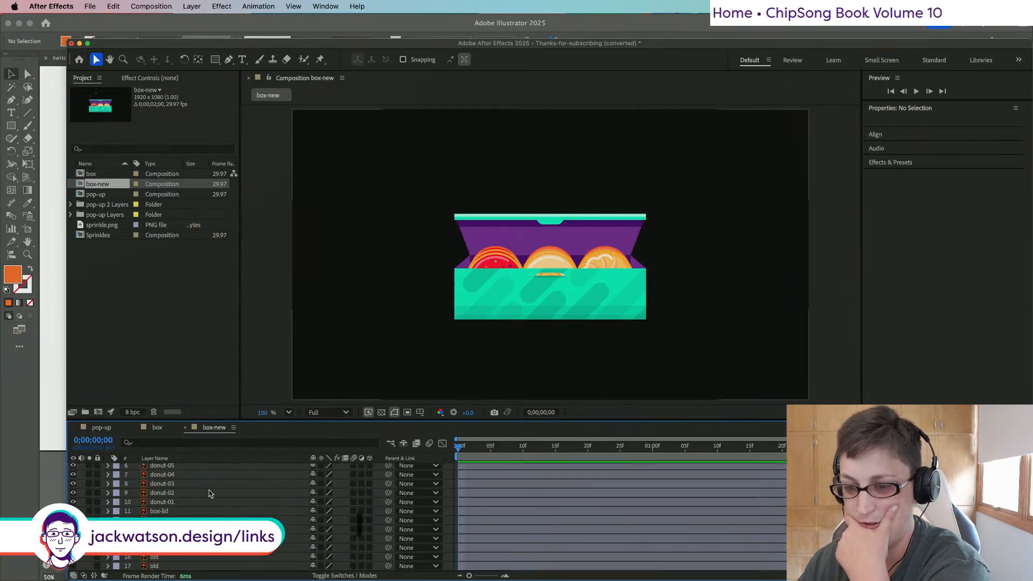
pyautogui.click(156, 429)
pyautogui.scroll(-2, 171, 485)
pyautogui.click(175, 558)
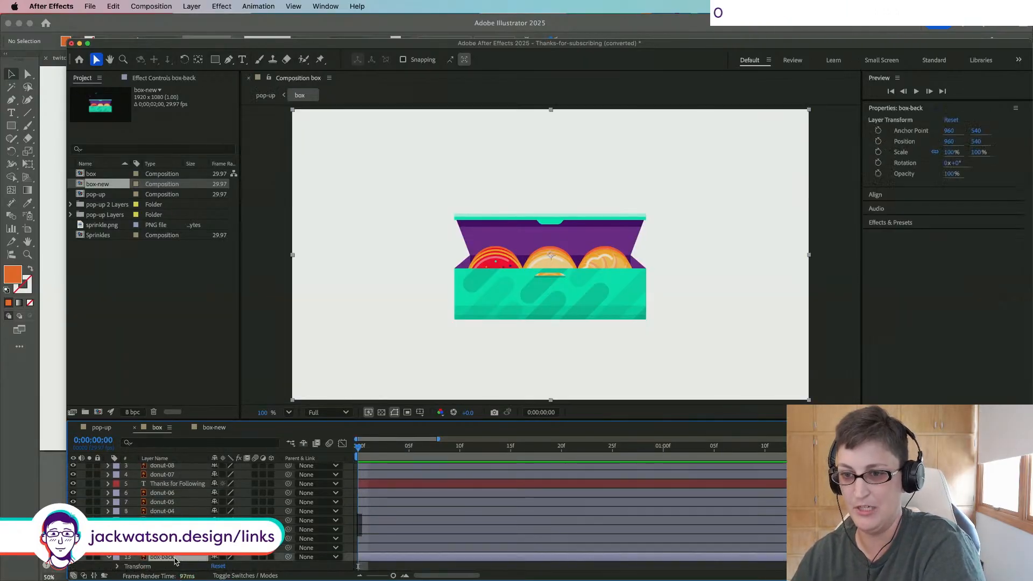
pyautogui.click(223, 427)
pyautogui.click(176, 529)
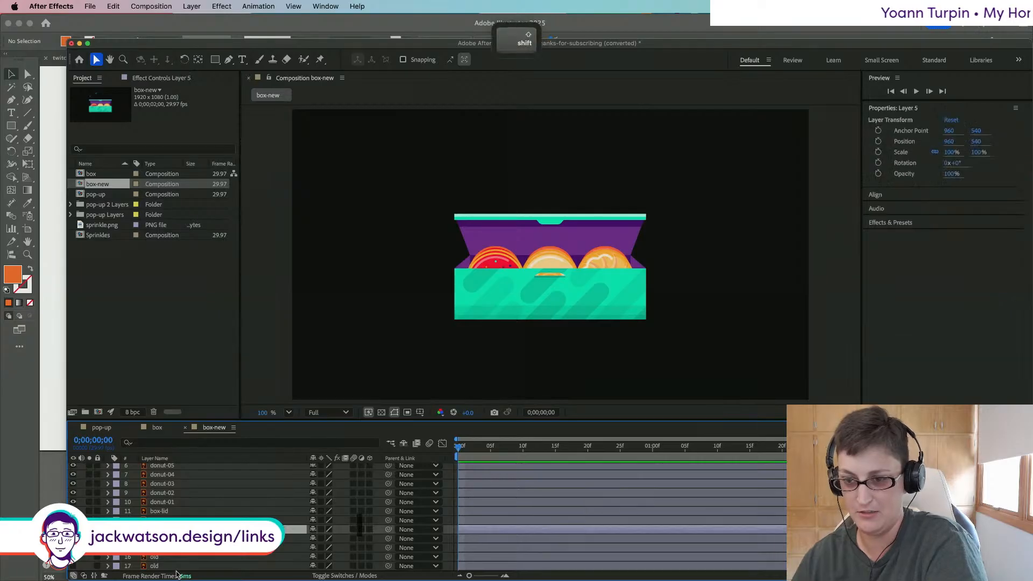
pyautogui.keyDown('shift'); pyautogui.click(177, 566); pyautogui.keyUp('shift')
pyautogui.press('BackSpace')
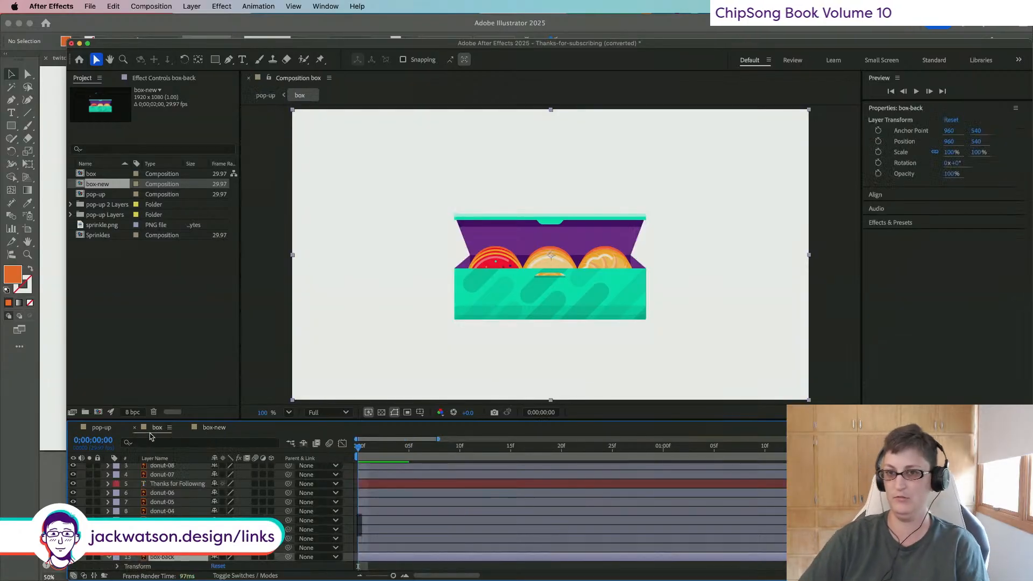
# Step: Set the background color of the box-new composition to white (FFFFFF)
pyautogui.click(154, 429)
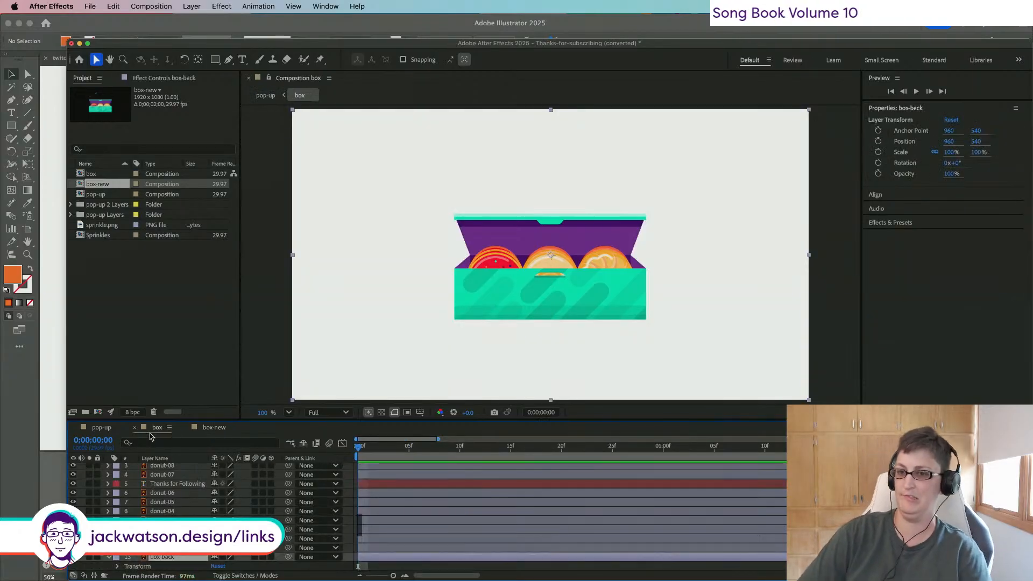
pyautogui.click(208, 428)
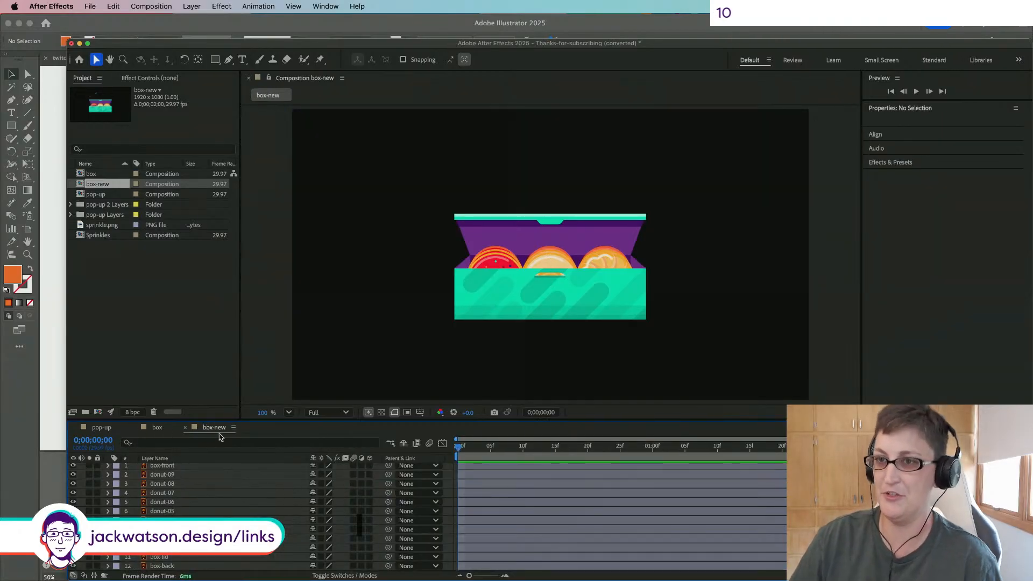
pyautogui.click(81, 187)
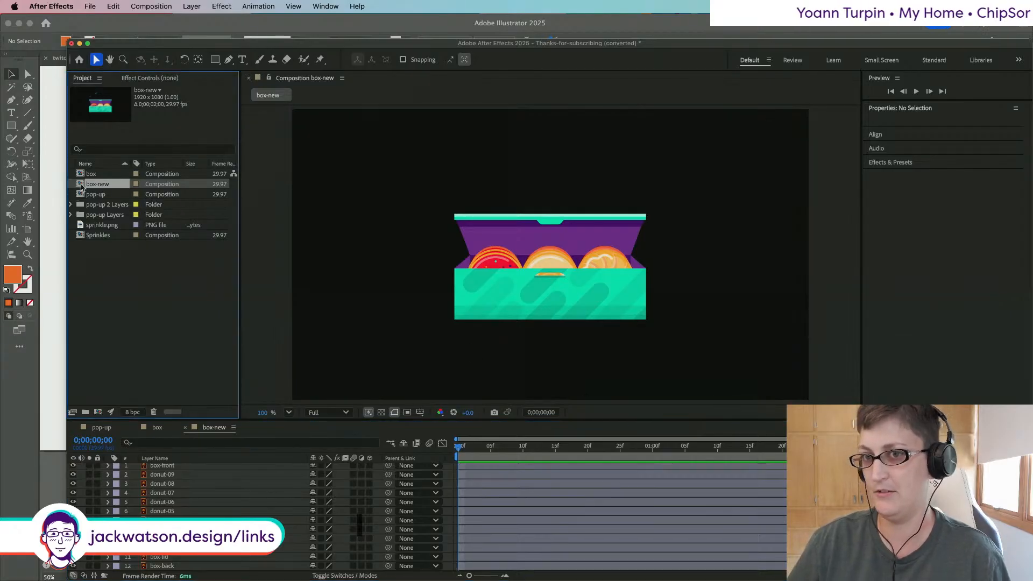
pyautogui.rightClick(81, 188)
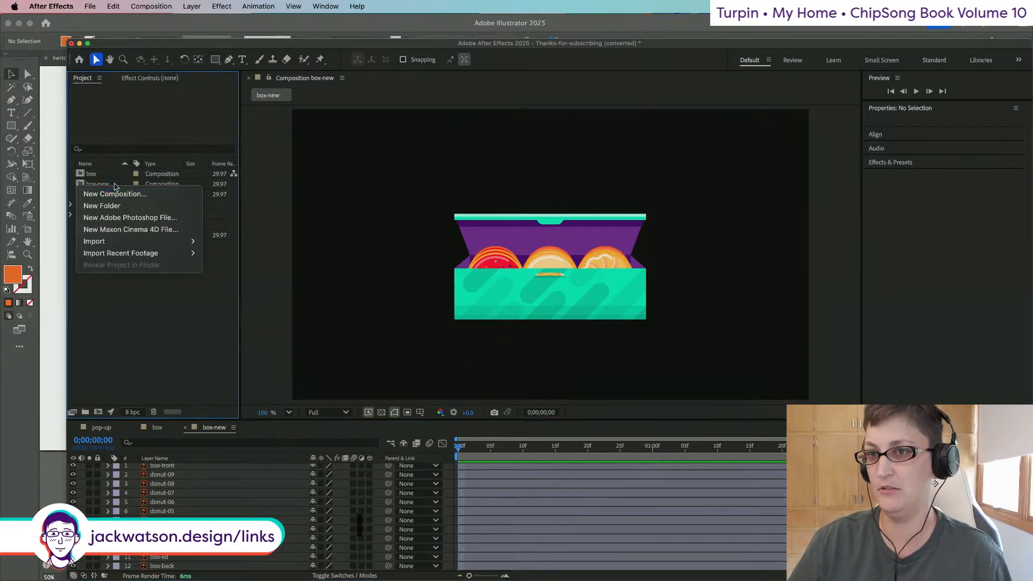
pyautogui.click(178, 345)
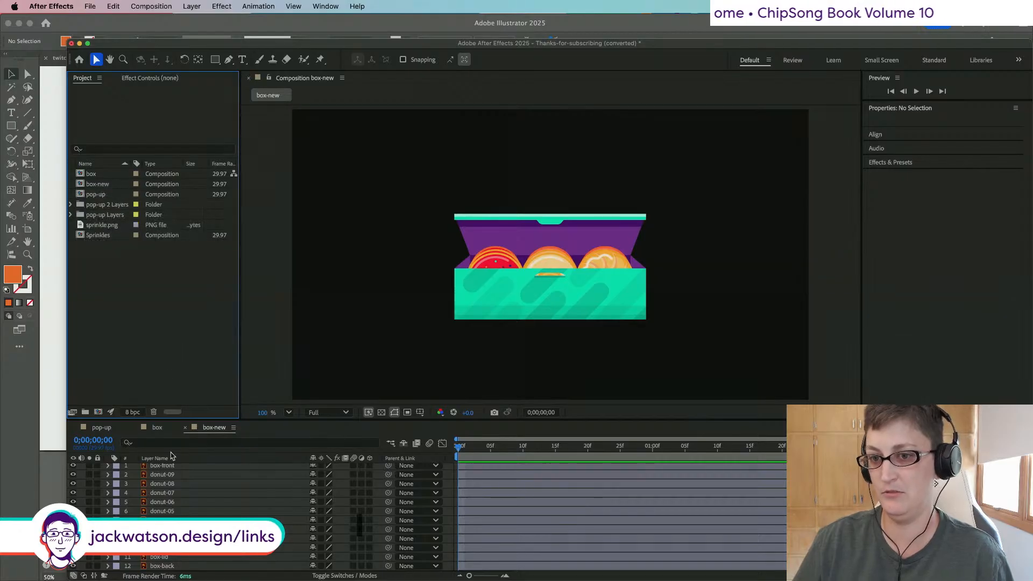
pyautogui.rightClick(97, 187)
pyautogui.click(116, 192)
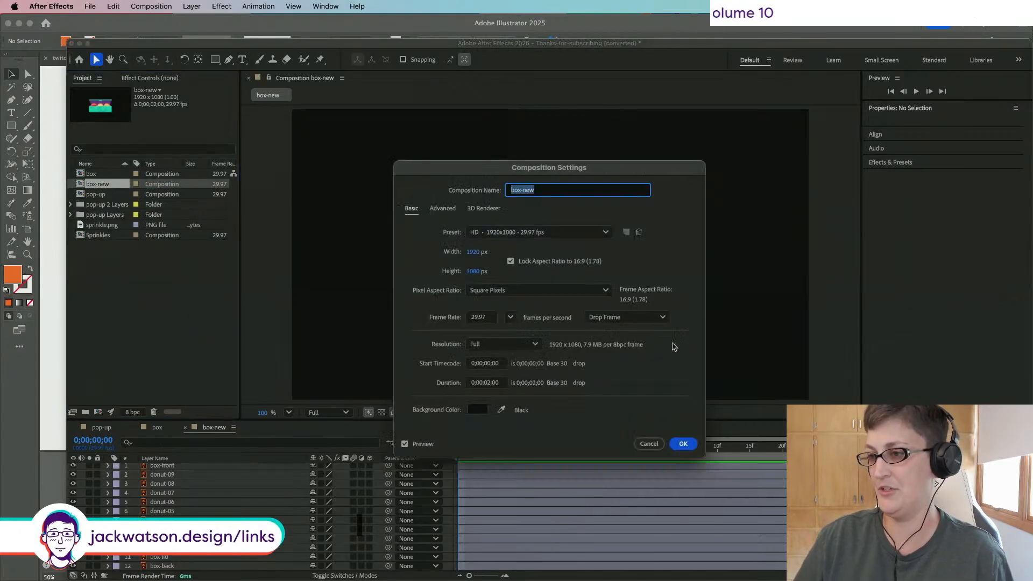
pyautogui.click(478, 411)
pyautogui.moveTo(468, 309); pyautogui.dragTo(381, 223)
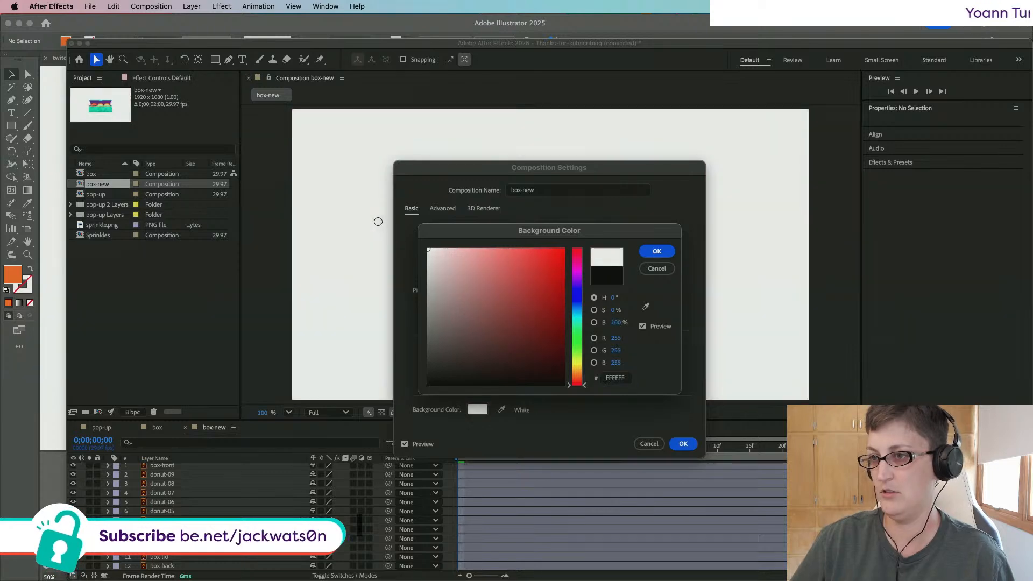
pyautogui.click(657, 251)
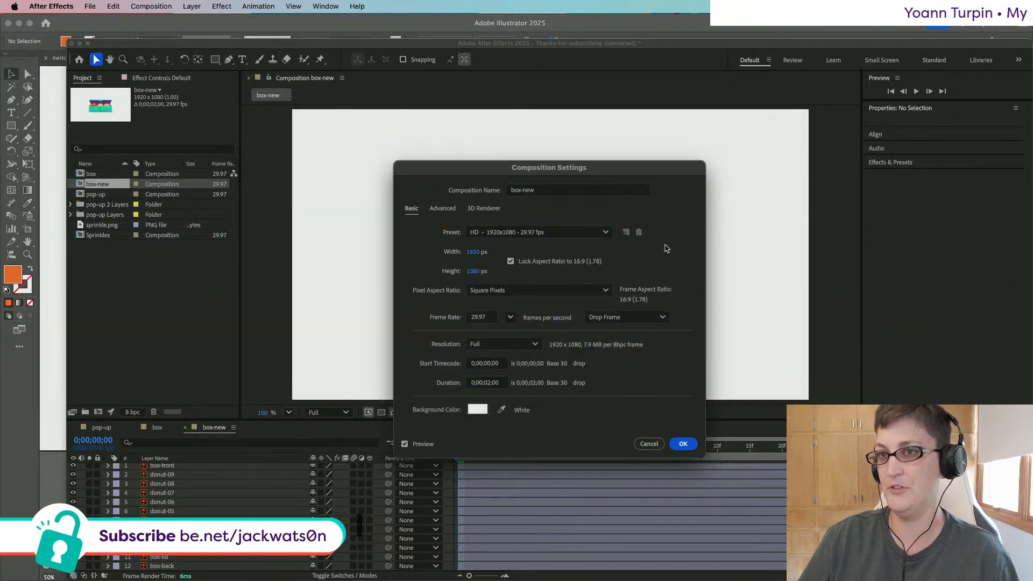
pyautogui.click(683, 443)
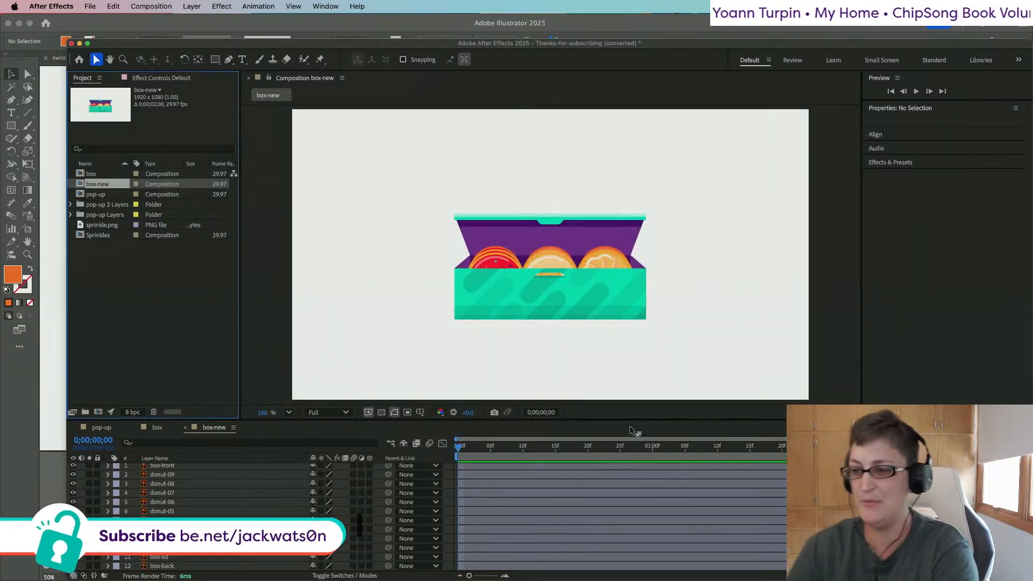
# Step: Enlarge the timeline area and copy the Scale keyframes of the box-lid layer in the box composition
pyautogui.moveTo(225, 420); pyautogui.dragTo(225, 331)
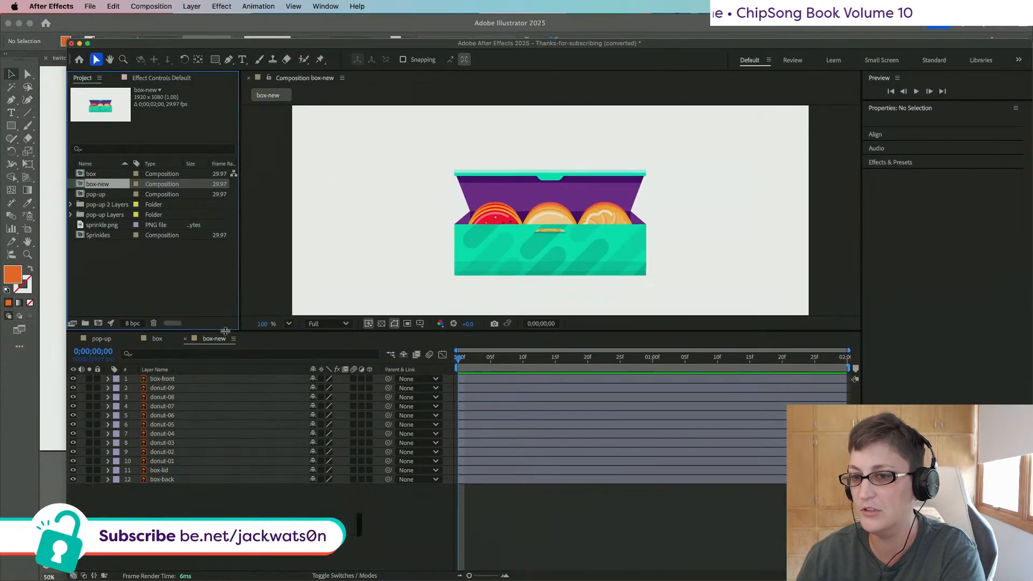
pyautogui.click(157, 338)
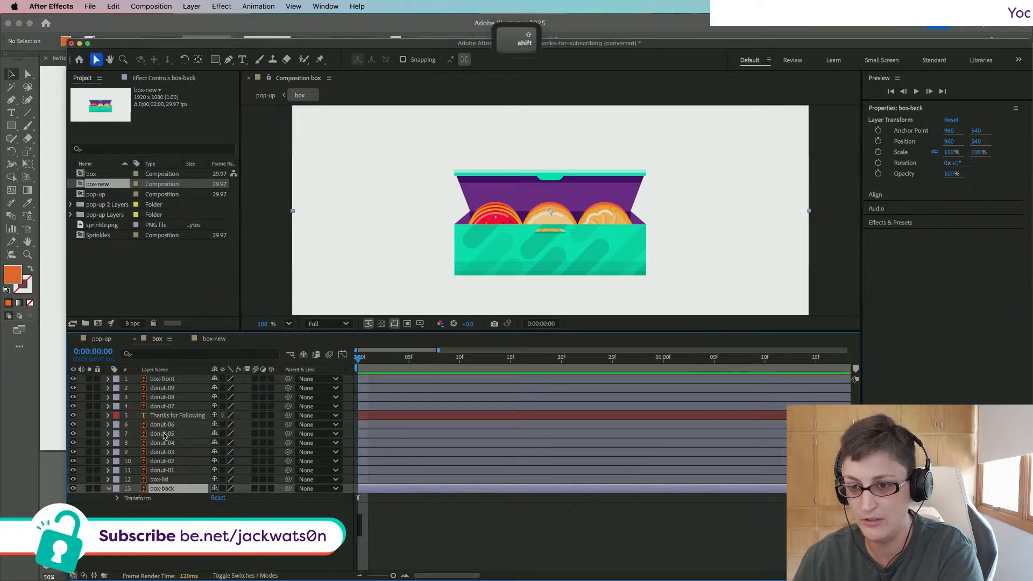
pyautogui.click(111, 490)
pyautogui.click(117, 482)
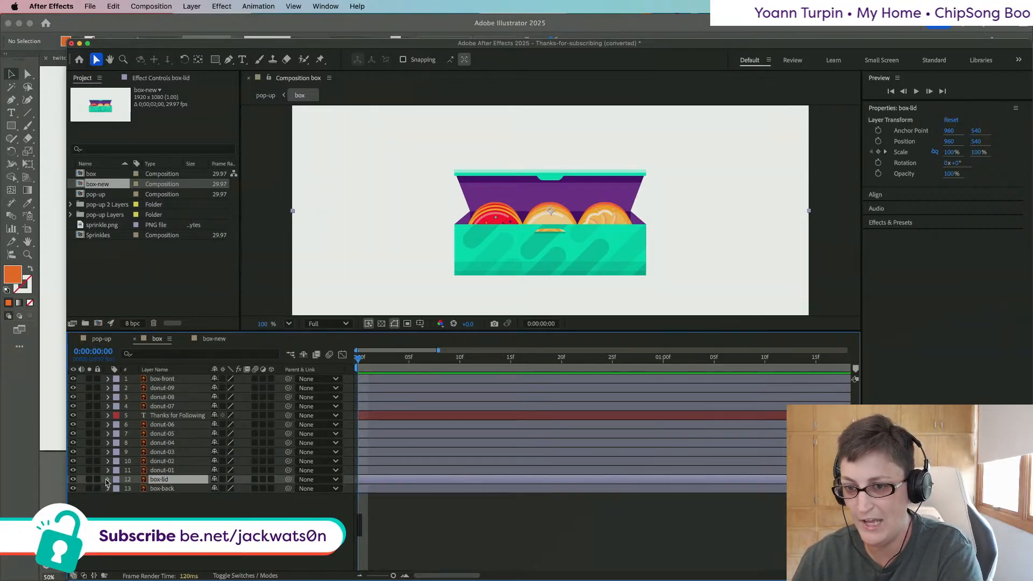
pyautogui.click(107, 479)
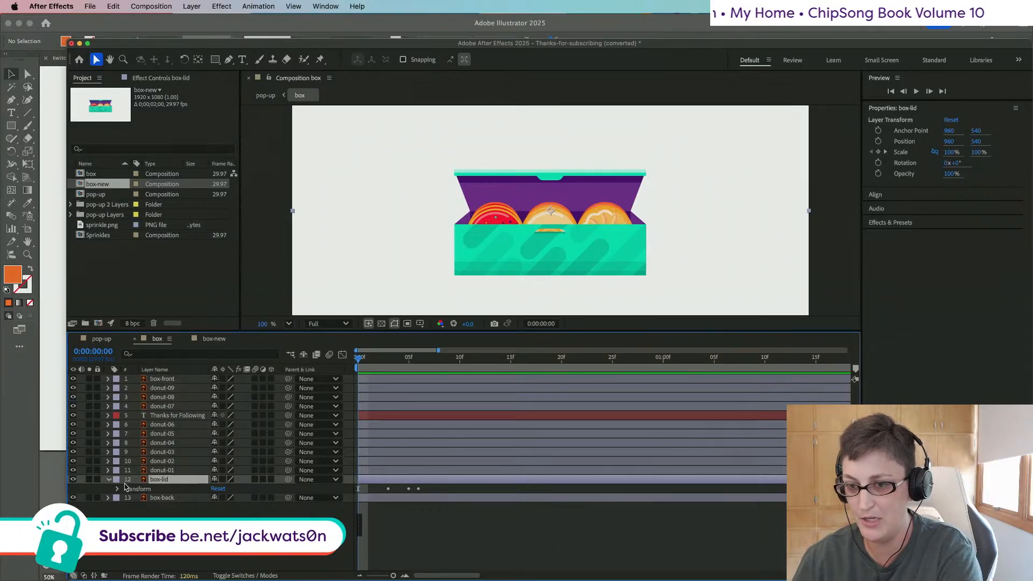
pyautogui.click(122, 487)
pyautogui.click(118, 489)
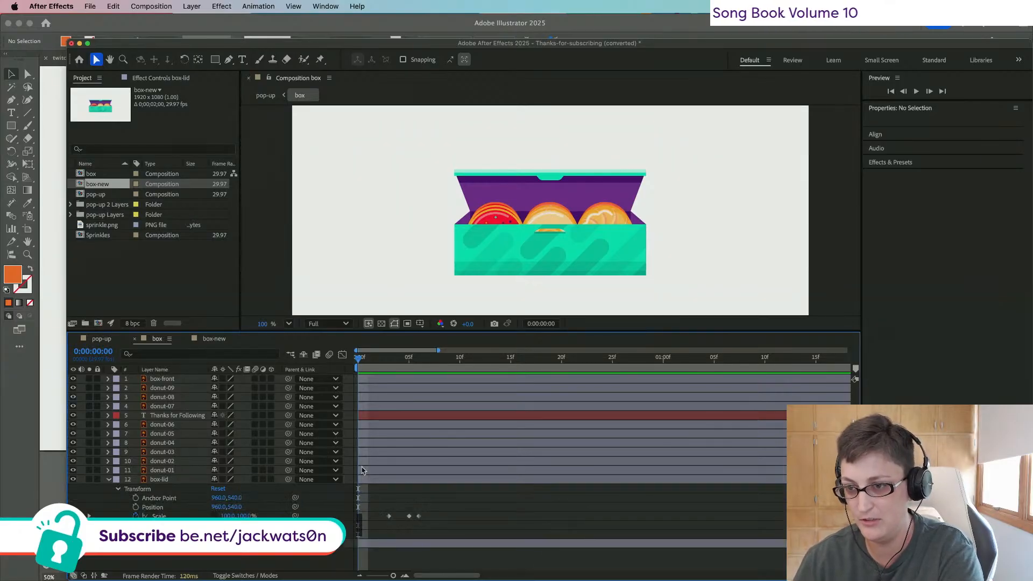
pyautogui.click(162, 515)
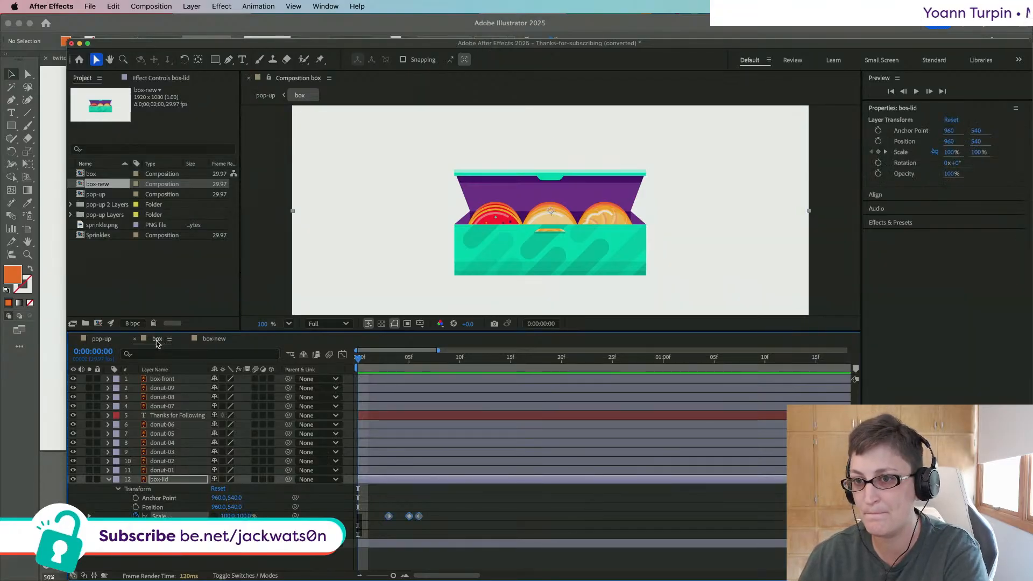
# Step: Paste the copied Scale keyframes onto the box-lid layer in box-new at the start of the timeline and preview the animation
pyautogui.click(225, 340)
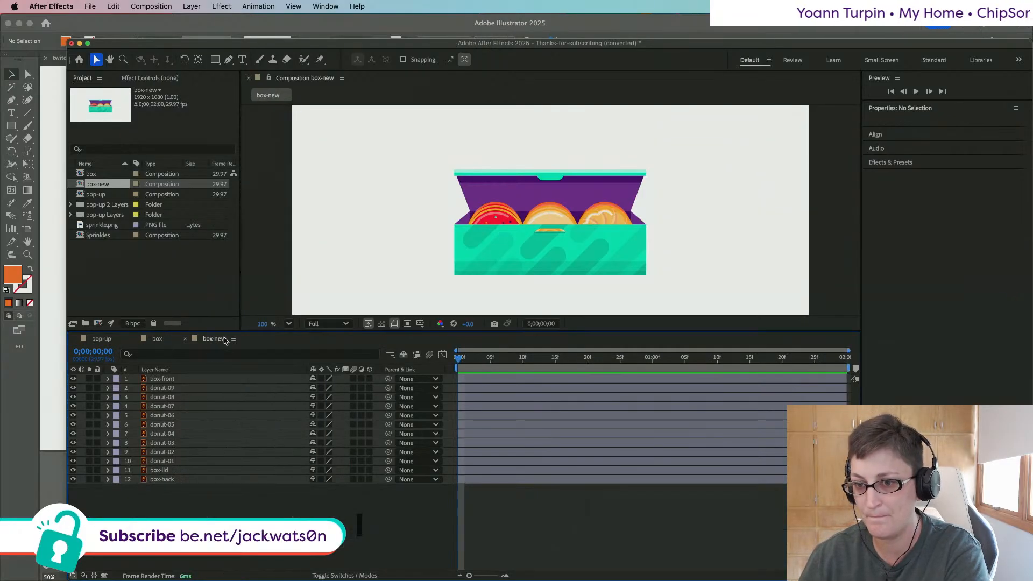
pyautogui.click(160, 470)
pyautogui.click(108, 470)
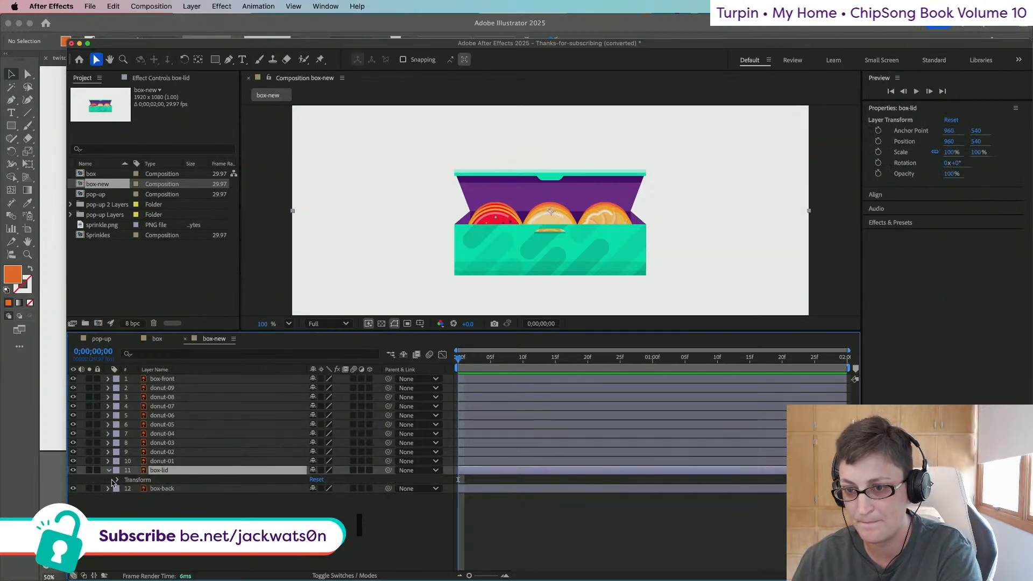
pyautogui.click(117, 482)
pyautogui.click(140, 480)
pyautogui.press('super+v')
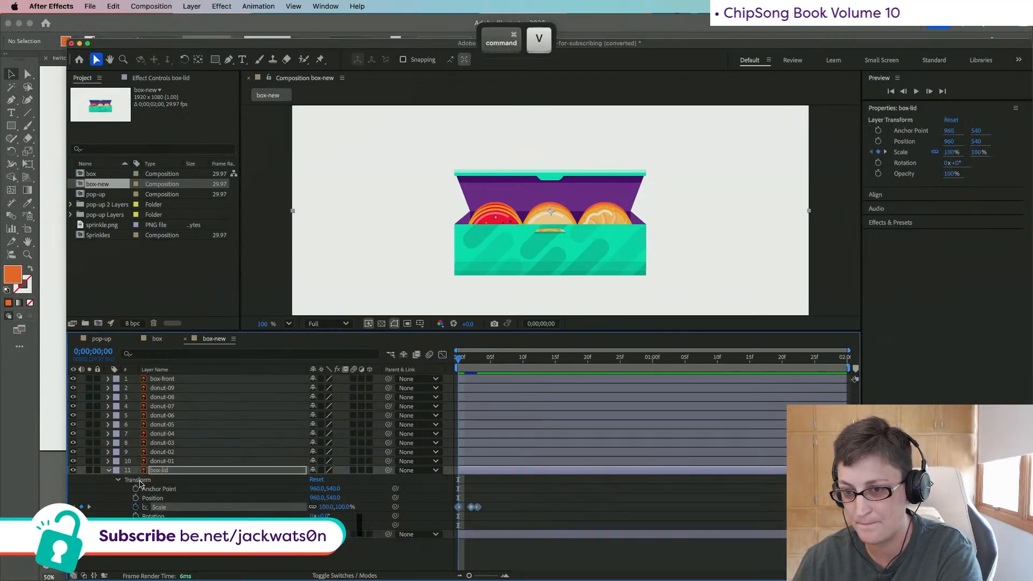
pyautogui.press('space')
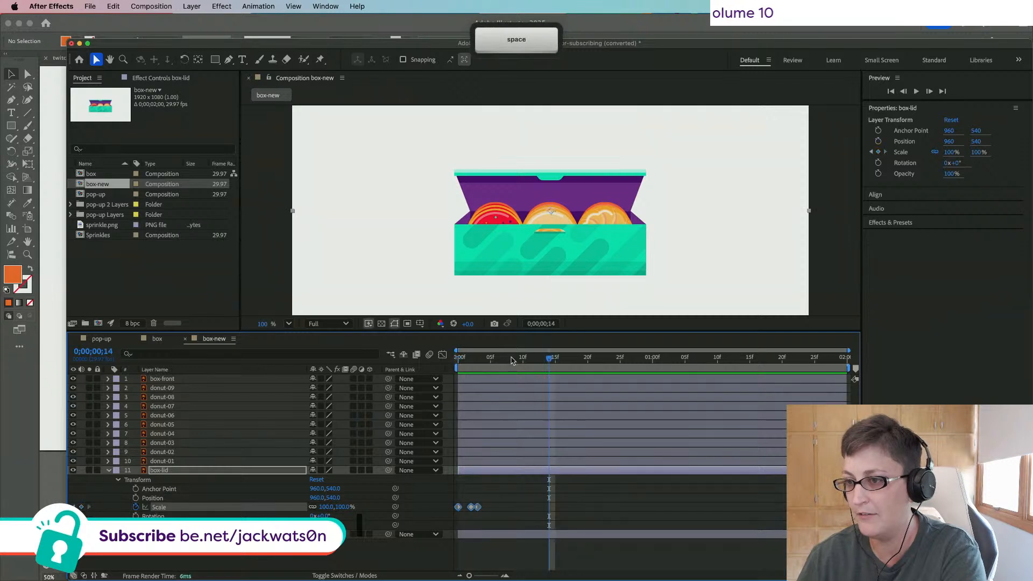
# Step: Copy the Position keyframes of the donut-01 layer in the box composition
pyautogui.click(156, 339)
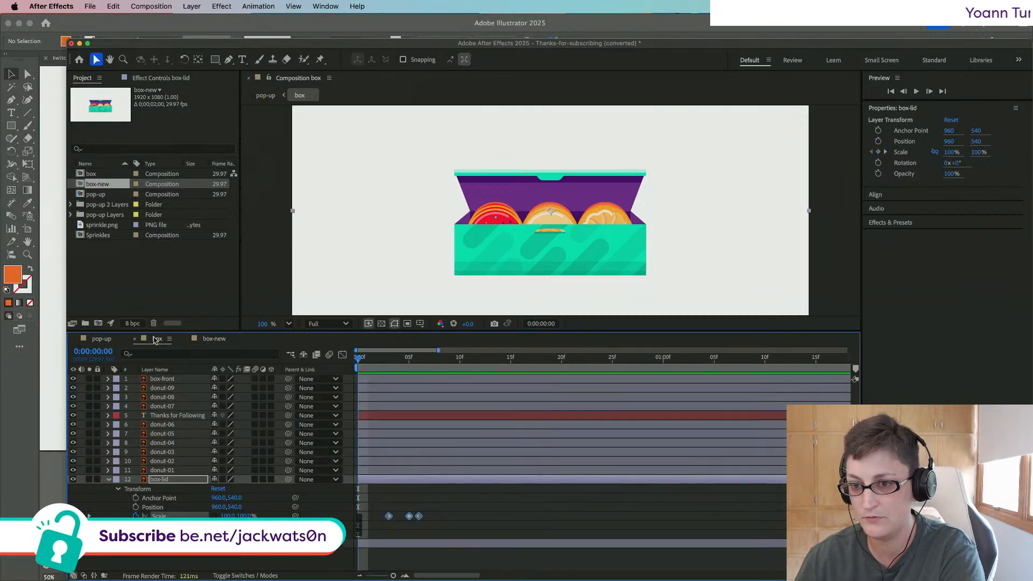
pyautogui.click(108, 471)
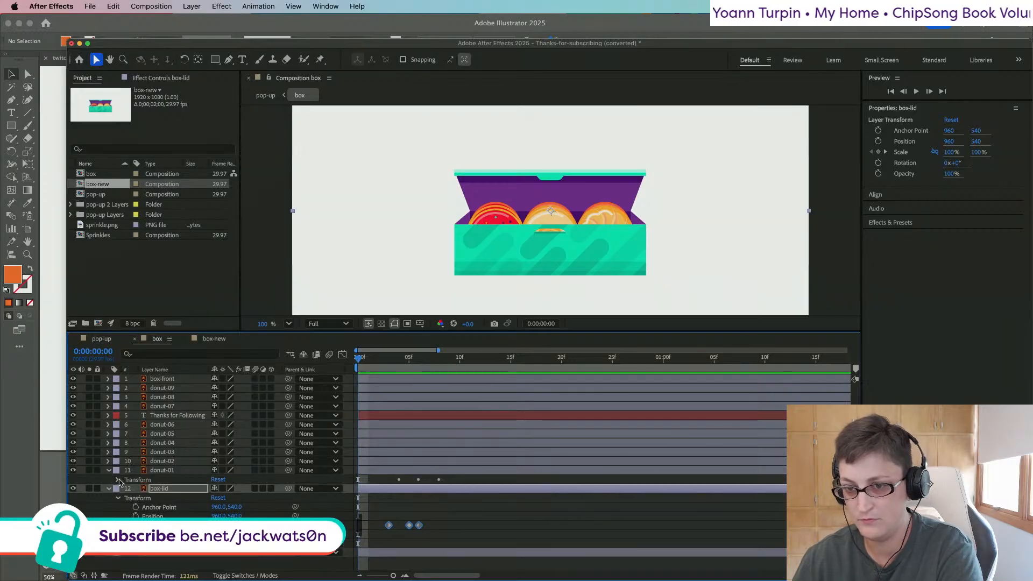
pyautogui.click(118, 480)
pyautogui.click(162, 497)
pyautogui.press('super+c')
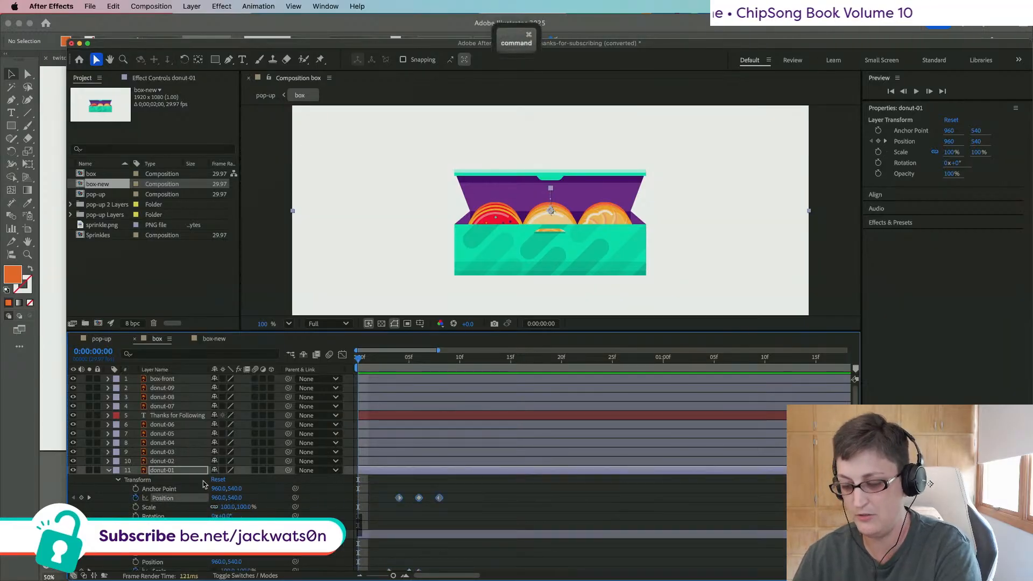
# Step: Try pasting the copied Position keyframes onto donut-01 in box-new at the start of the timeline, and undo the paste
pyautogui.click(215, 339)
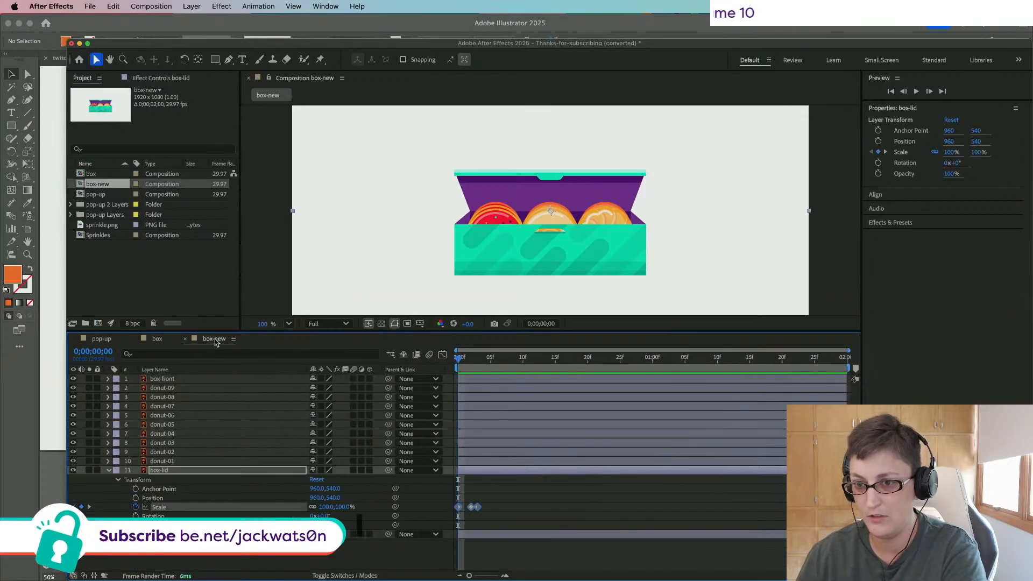
pyautogui.click(108, 461)
pyautogui.click(118, 471)
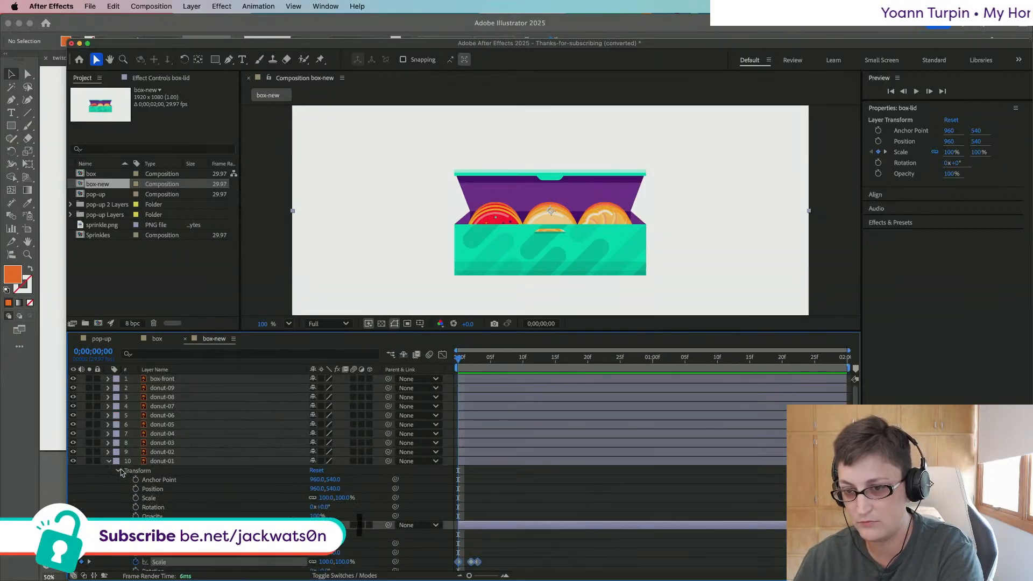
pyautogui.click(159, 471)
pyautogui.press('super+v')
pyautogui.press('super+z')
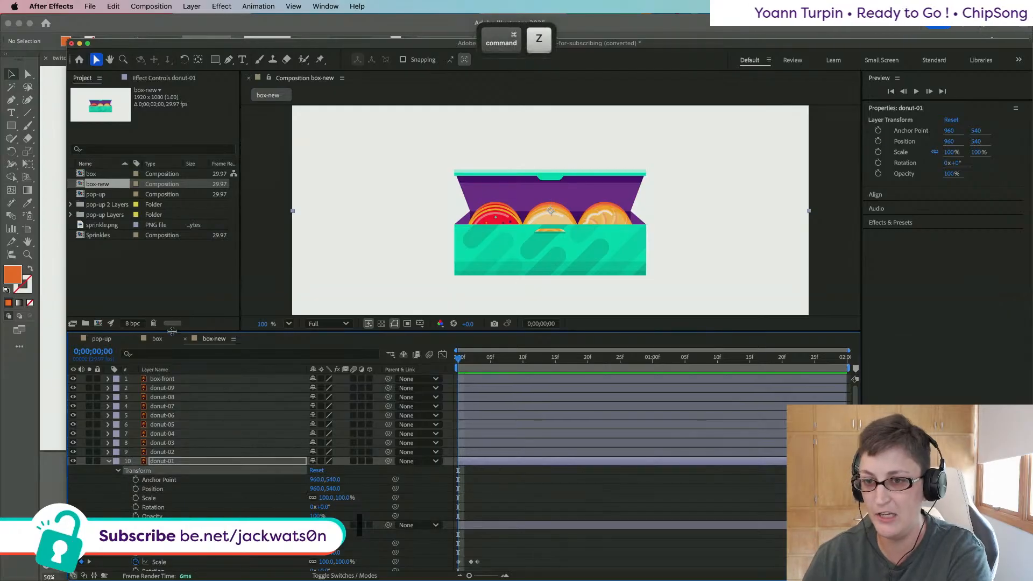
# Step: Move the current time in the box composition to donut-01's first Position keyframe at frame 4 and return to box-new
pyautogui.click(158, 338)
pyautogui.click(397, 358)
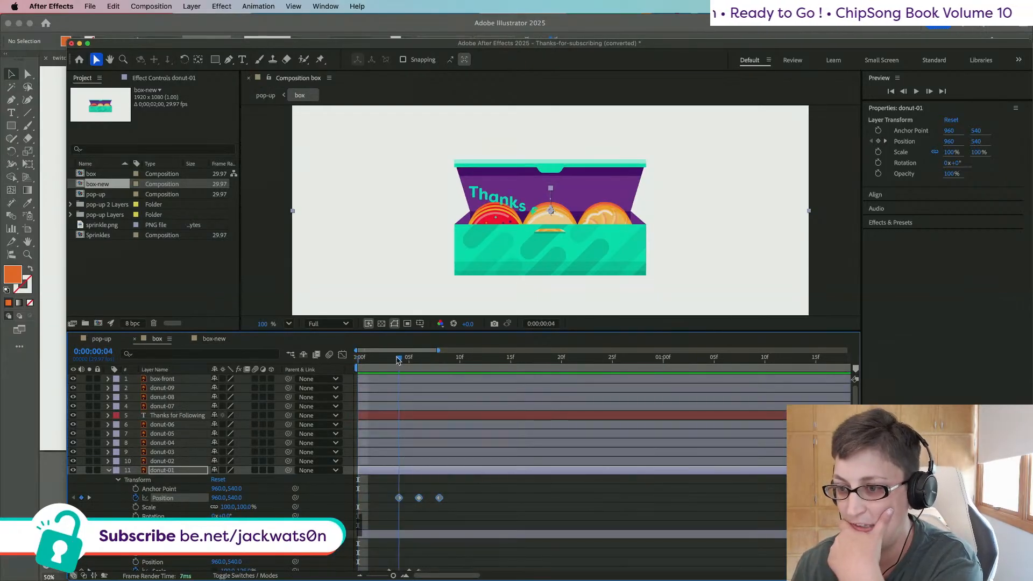
pyautogui.click(213, 338)
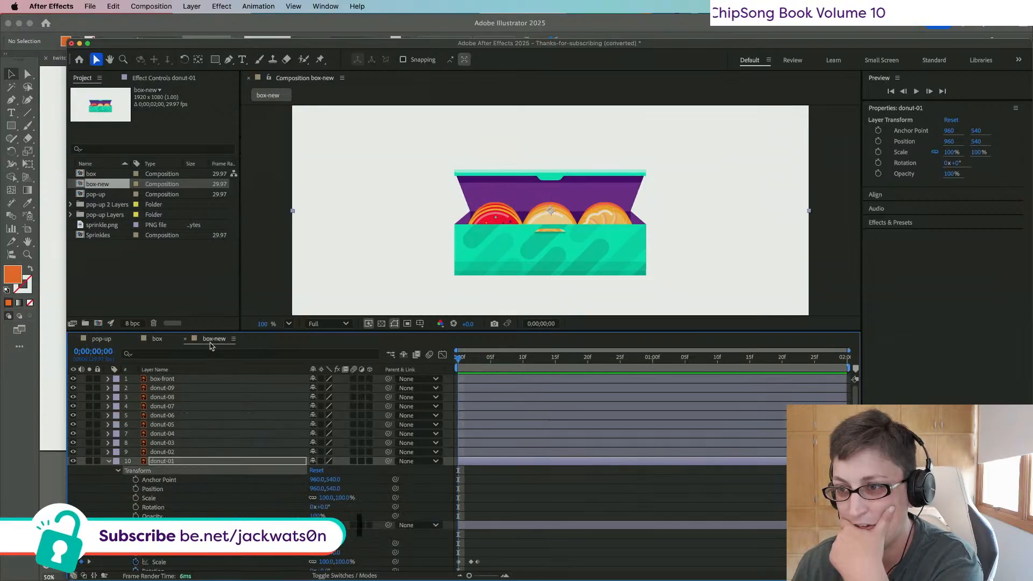
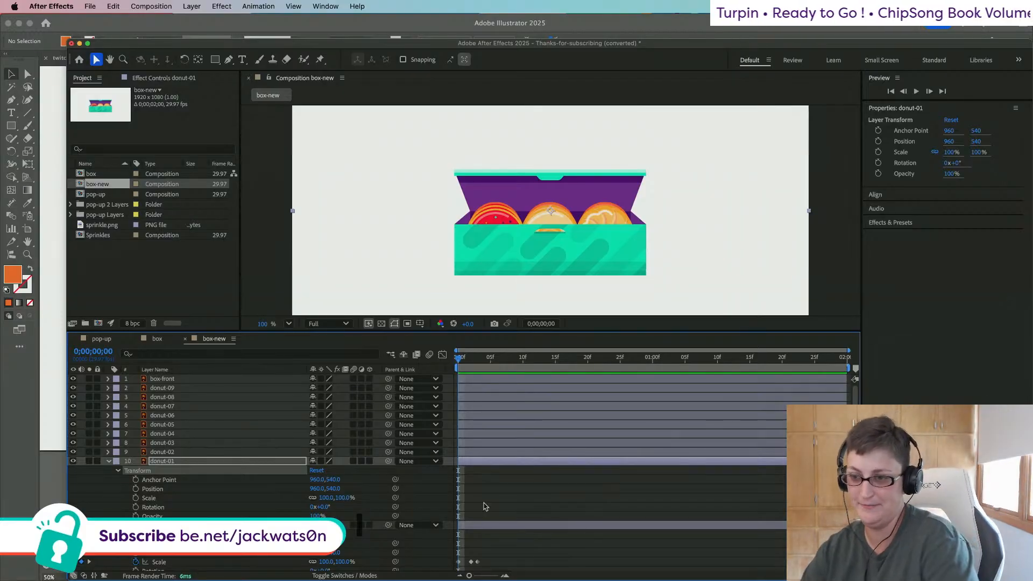
# Step: Set the current time of box-new to frame 4 and paste the copied Position keyframes onto donut-01
pyautogui.click(158, 341)
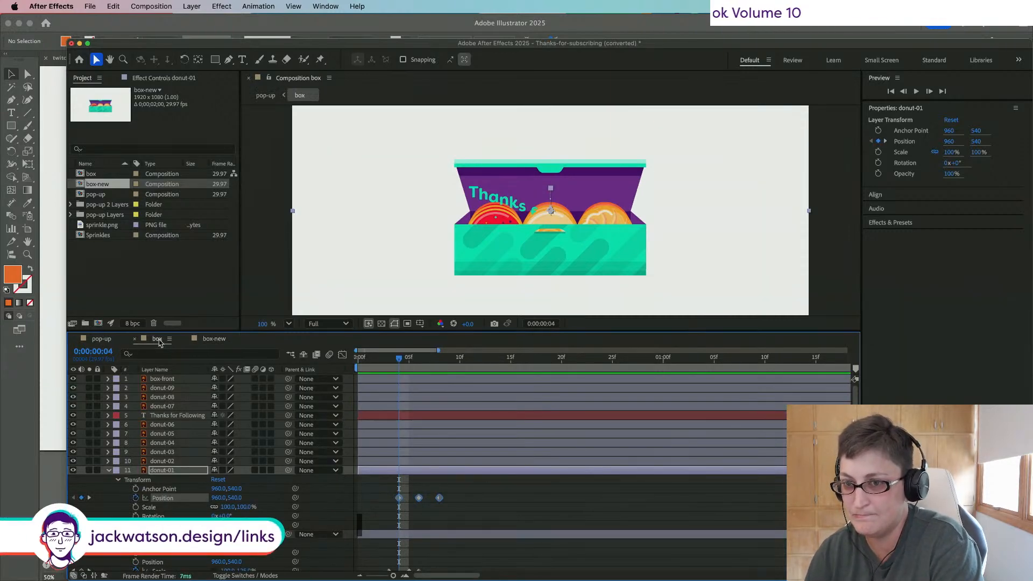
pyautogui.click(208, 340)
pyautogui.click(111, 353)
pyautogui.write('4')
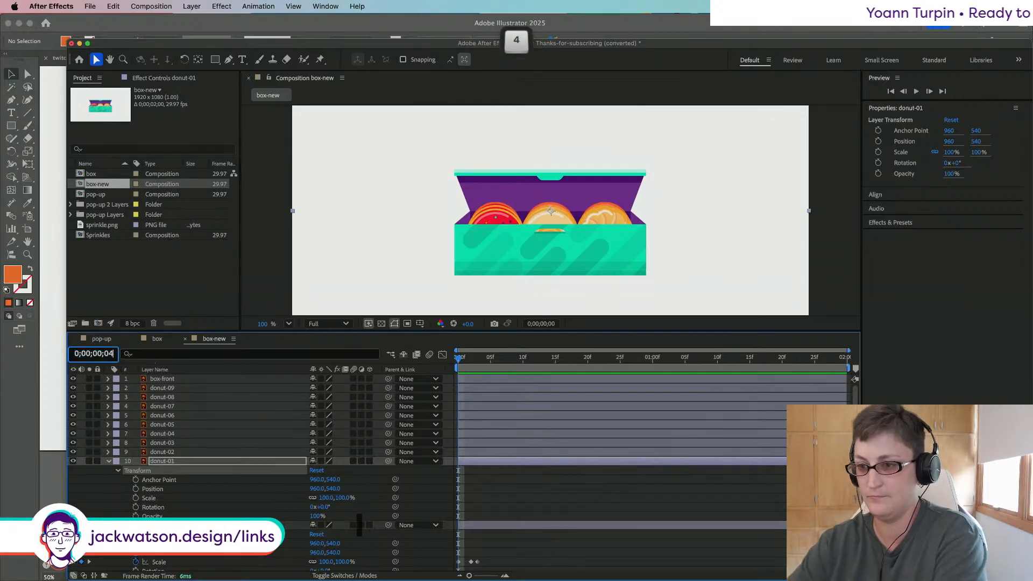
pyautogui.press('Tab')
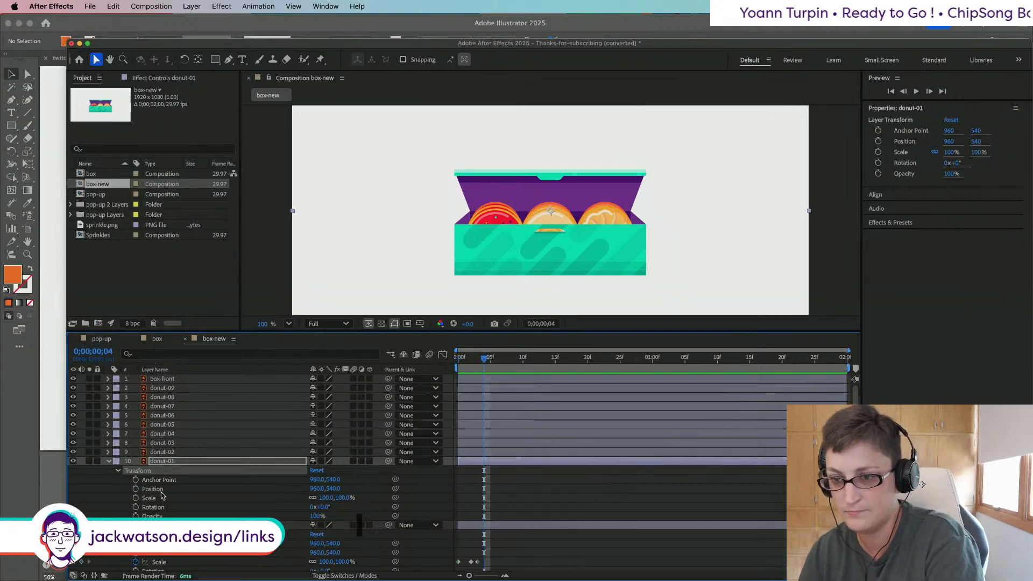
pyautogui.press('super+v')
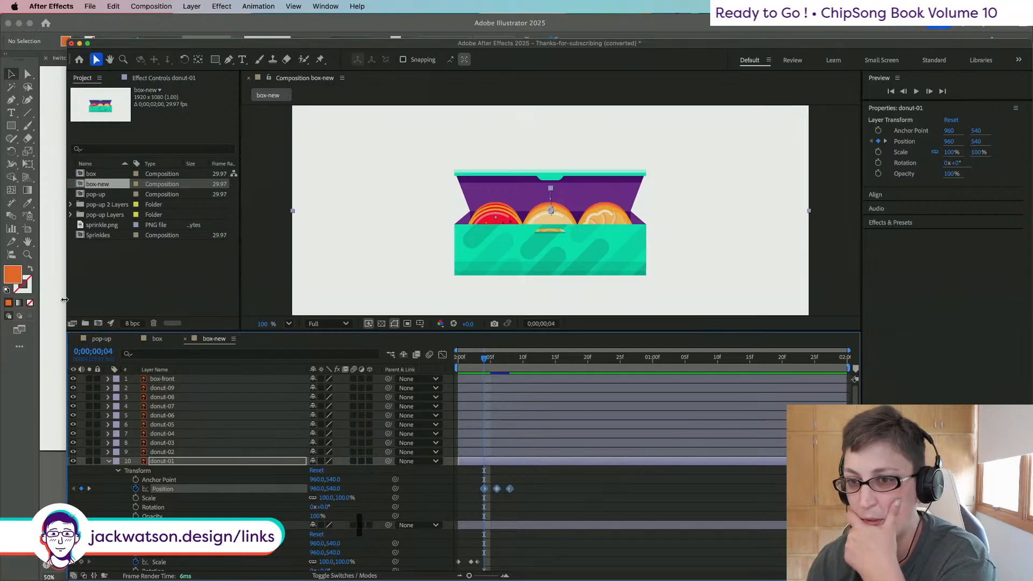
# Step: Copy the Position keyframes of the donut-02 layer in the box composition
pyautogui.click(155, 339)
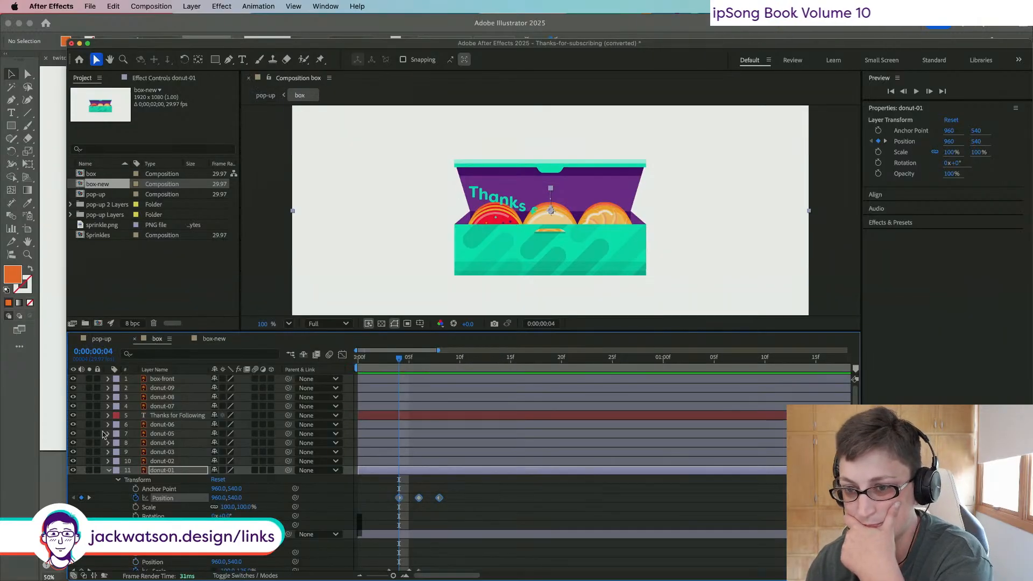
pyautogui.click(109, 461)
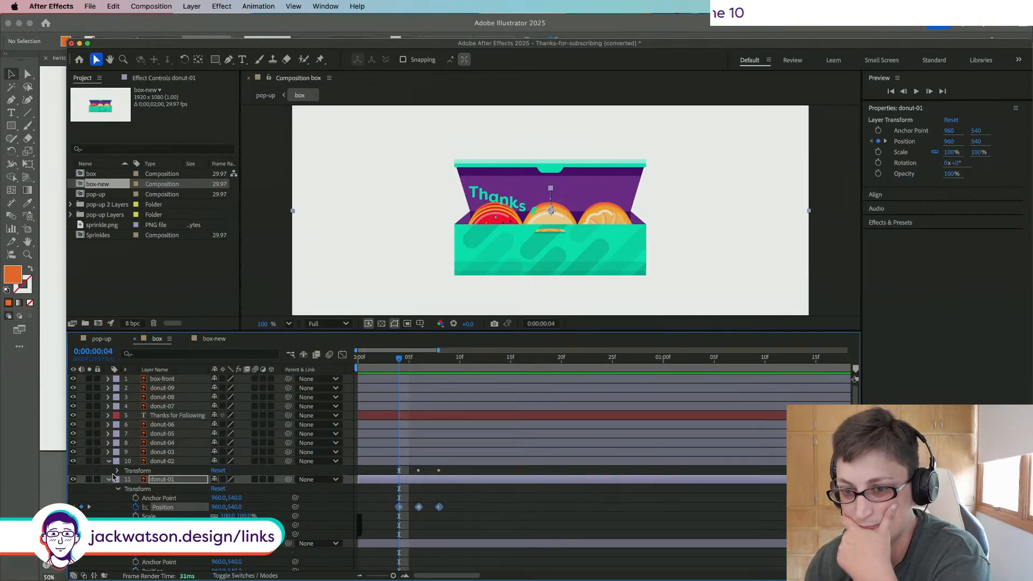
pyautogui.click(117, 472)
pyautogui.click(166, 490)
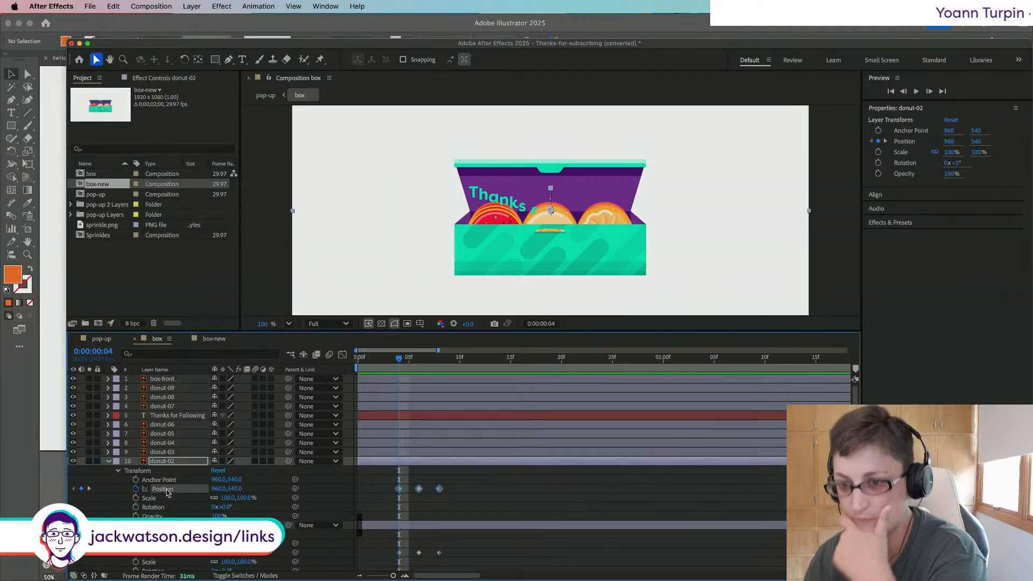
pyautogui.press('super+c')
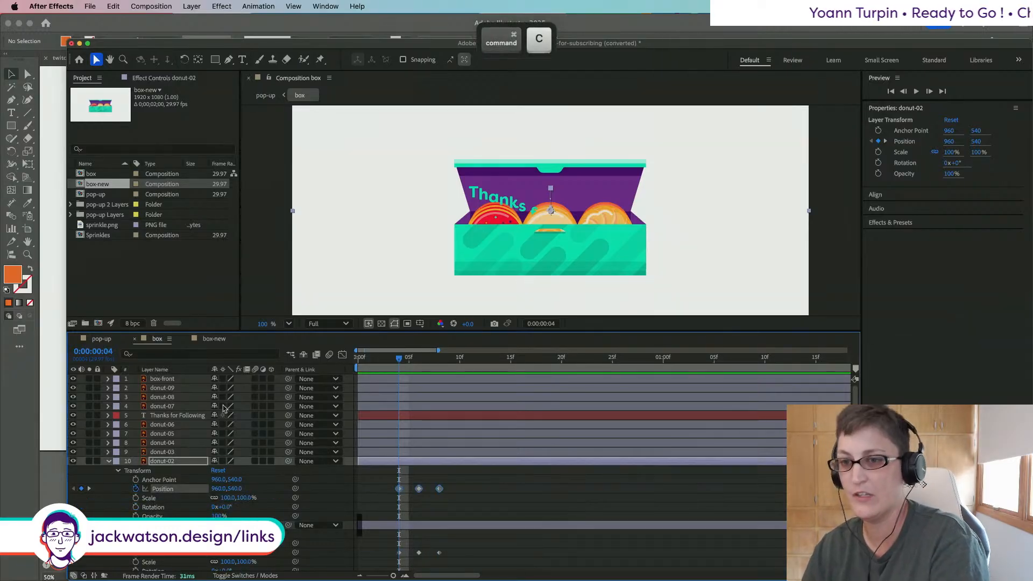
# Step: Paste the copied Position keyframes onto donut-02 in box-new at frame 4 and collapse the donut-01 and box-lid properties
pyautogui.click(215, 338)
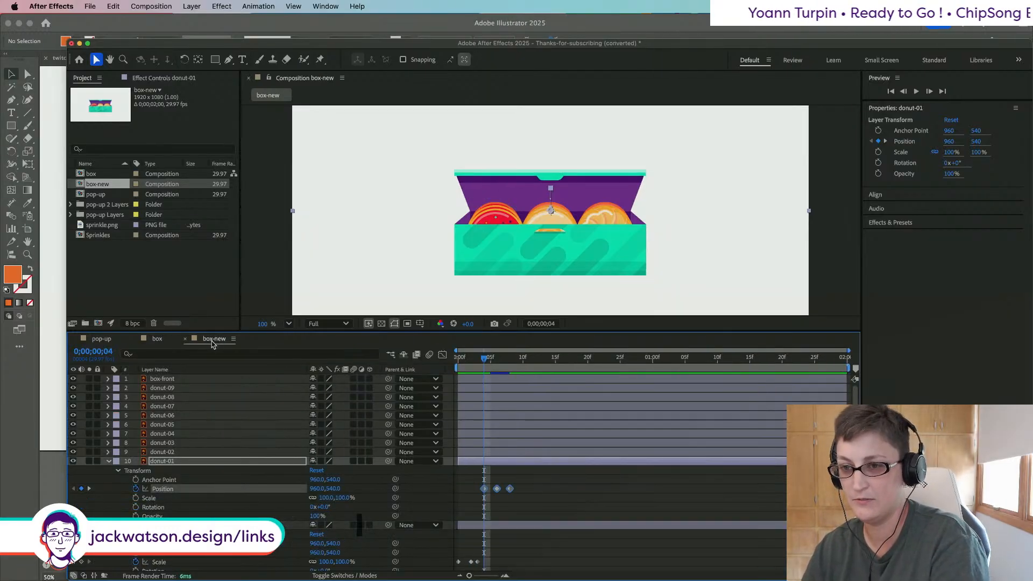
pyautogui.click(107, 452)
pyautogui.click(166, 460)
pyautogui.press('super+v')
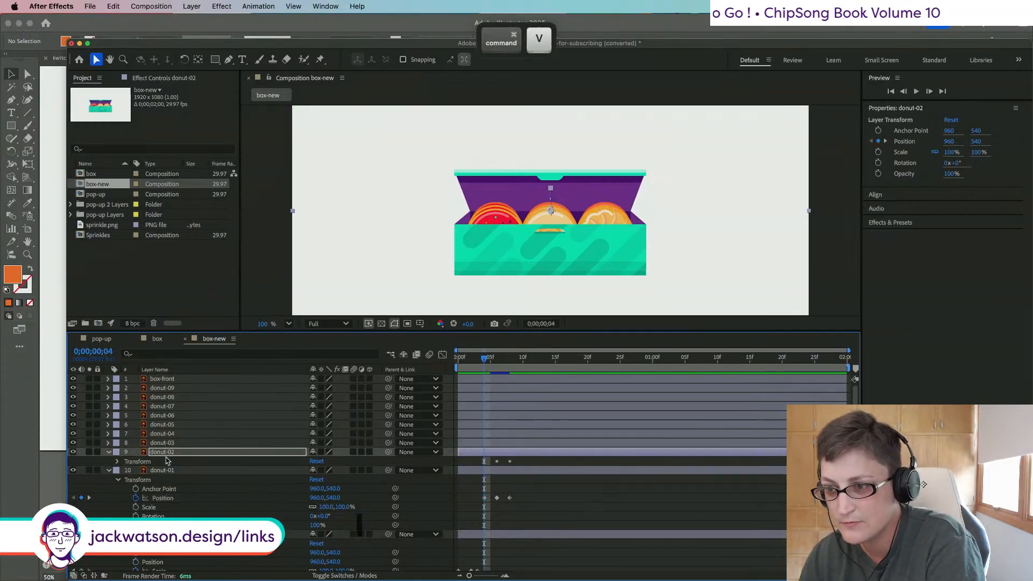
pyautogui.click(109, 443)
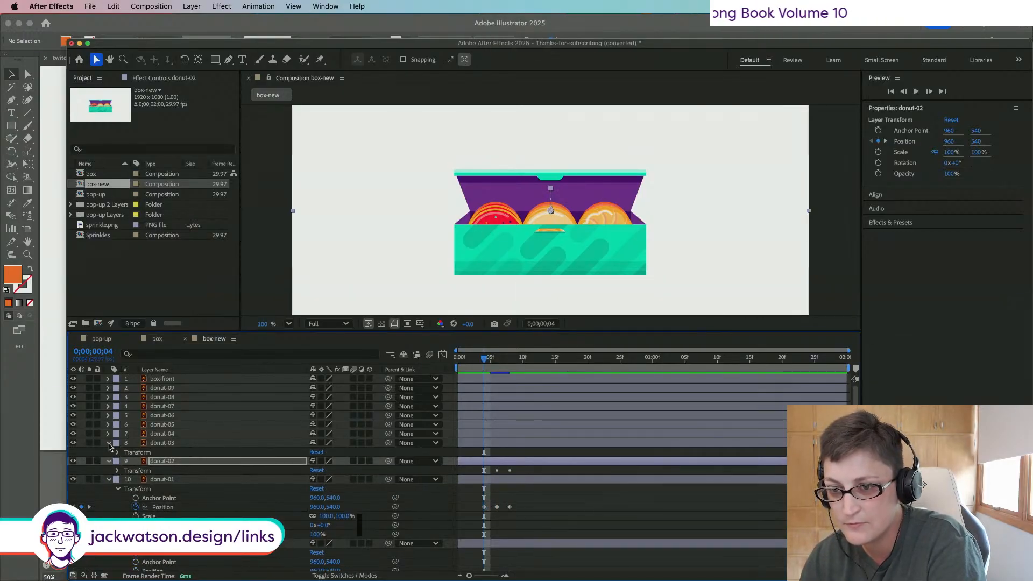
pyautogui.click(109, 479)
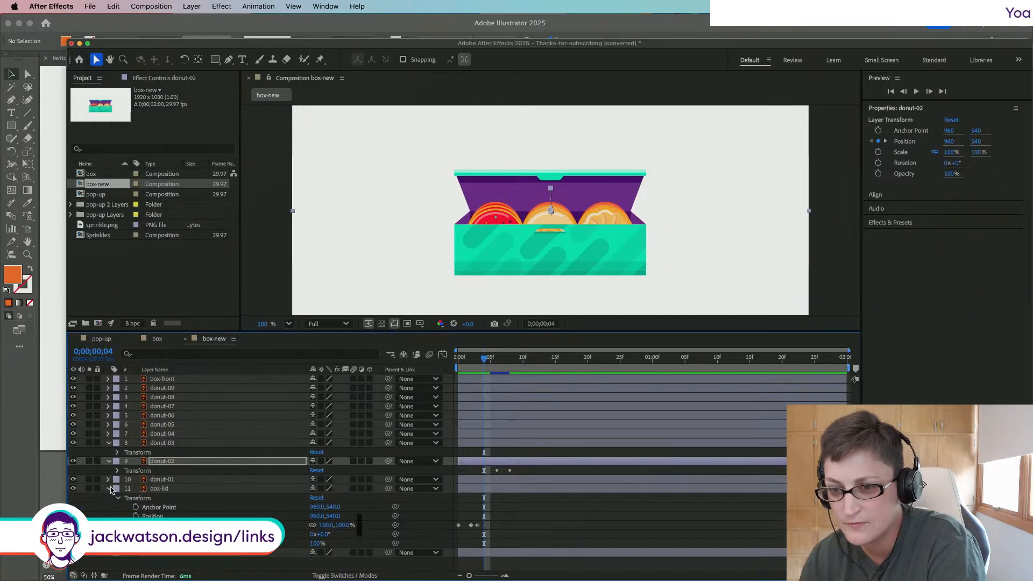
# Step: Copy the Position keyframes of donut-03 in the box composition and paste them onto donut-03 in box-new at frame 4
pyautogui.click(155, 339)
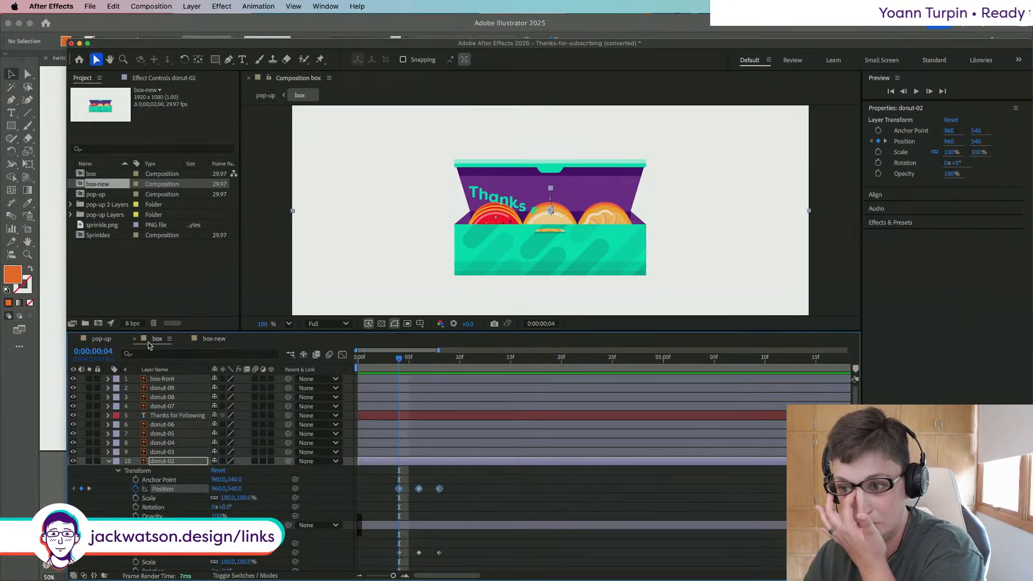
pyautogui.click(161, 452)
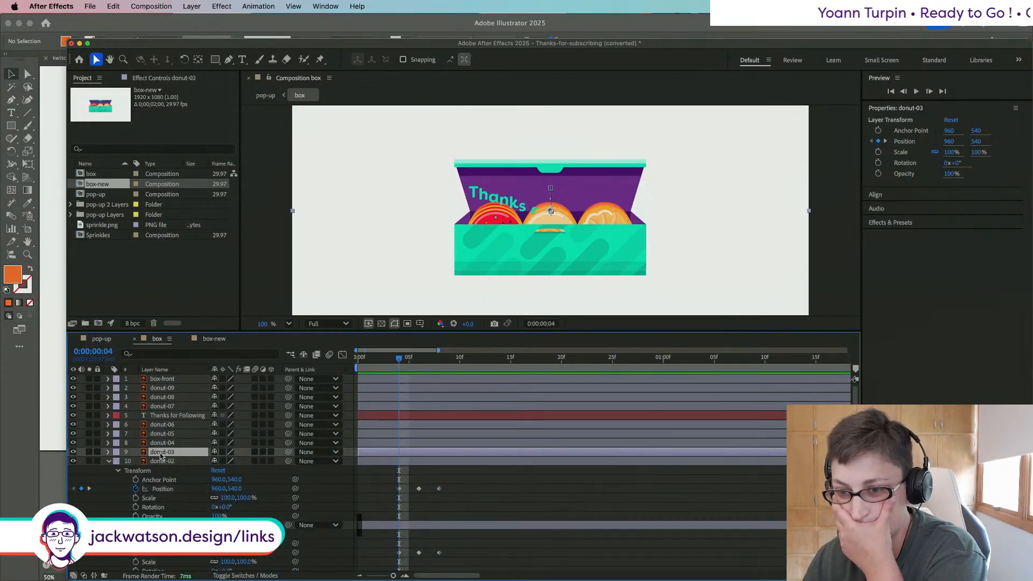
pyautogui.click(108, 453)
pyautogui.click(118, 462)
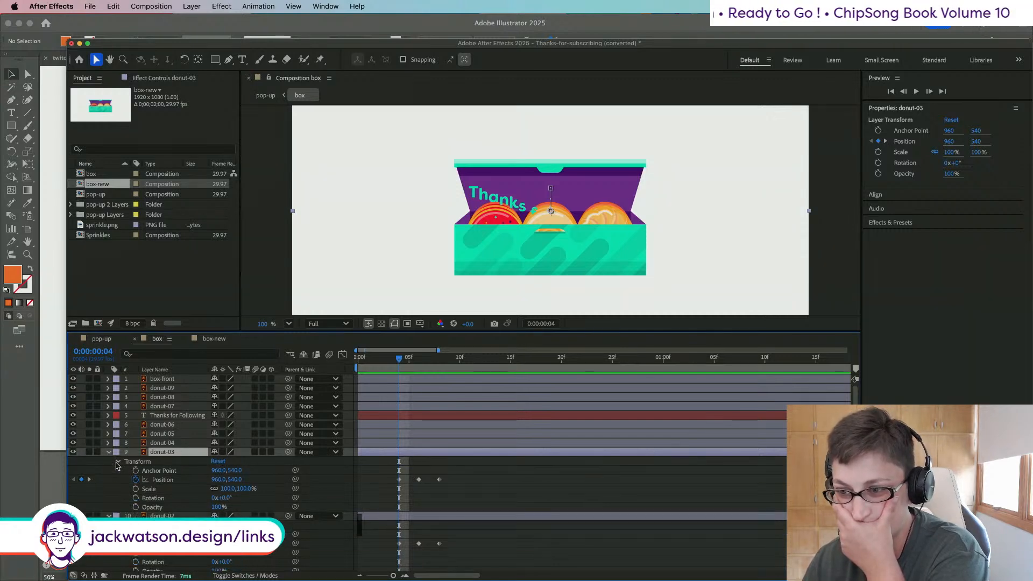
pyautogui.click(170, 481)
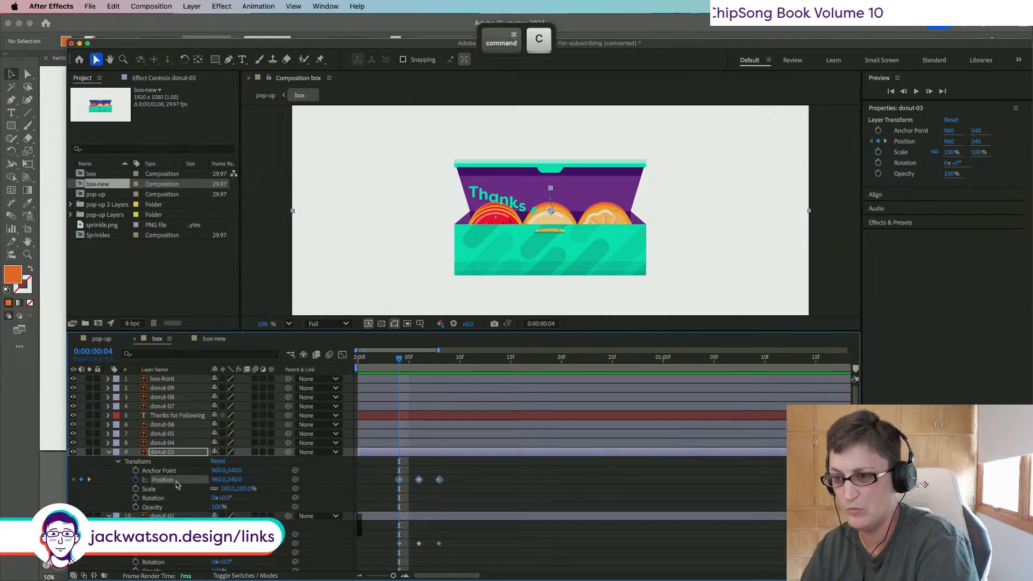
pyautogui.click(214, 339)
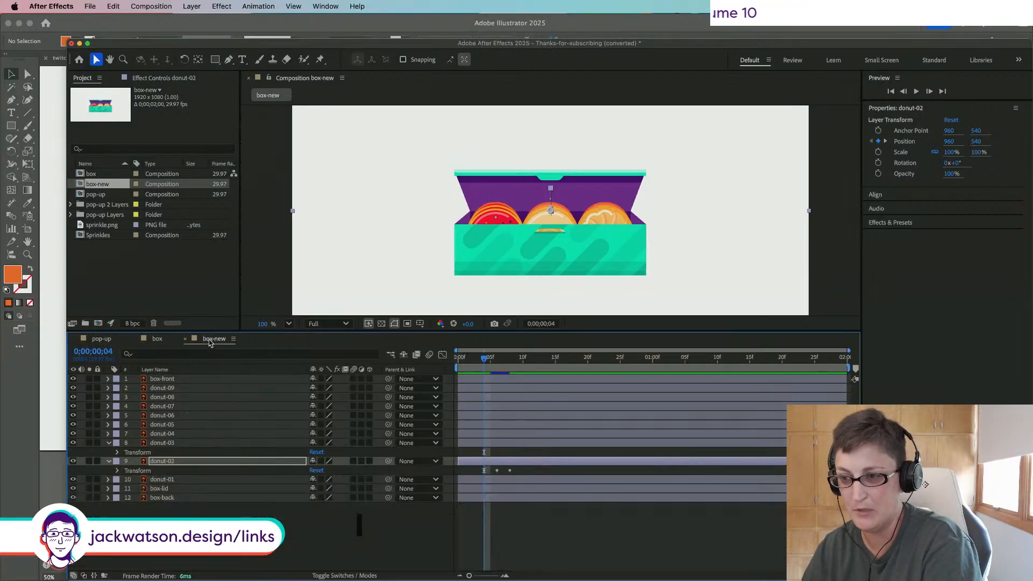
pyautogui.click(162, 446)
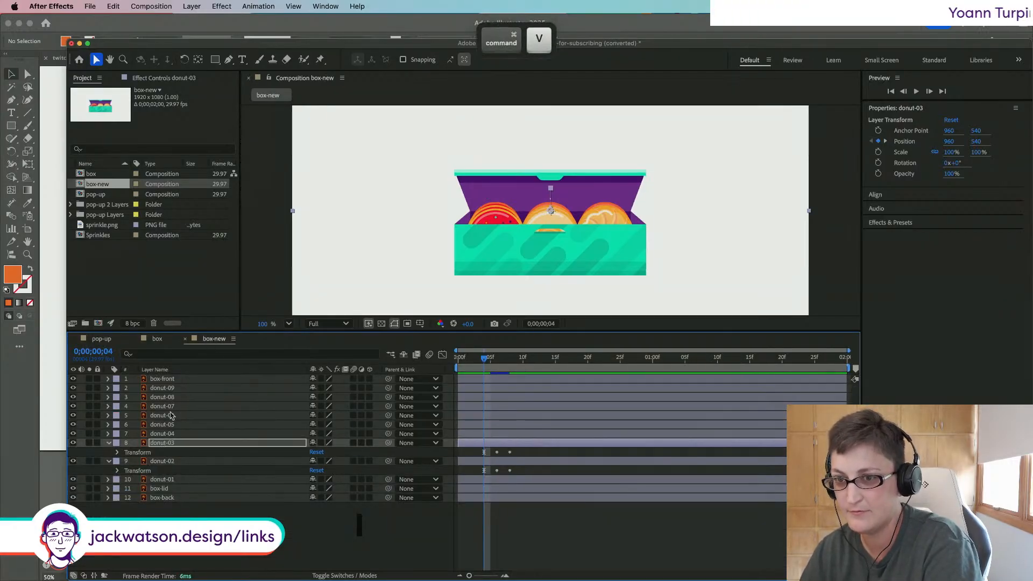
# Step: Move the current time in the box composition to donut-04's first Position keyframe at frame 5 and copy that layer's Position keyframes
pyautogui.click(157, 339)
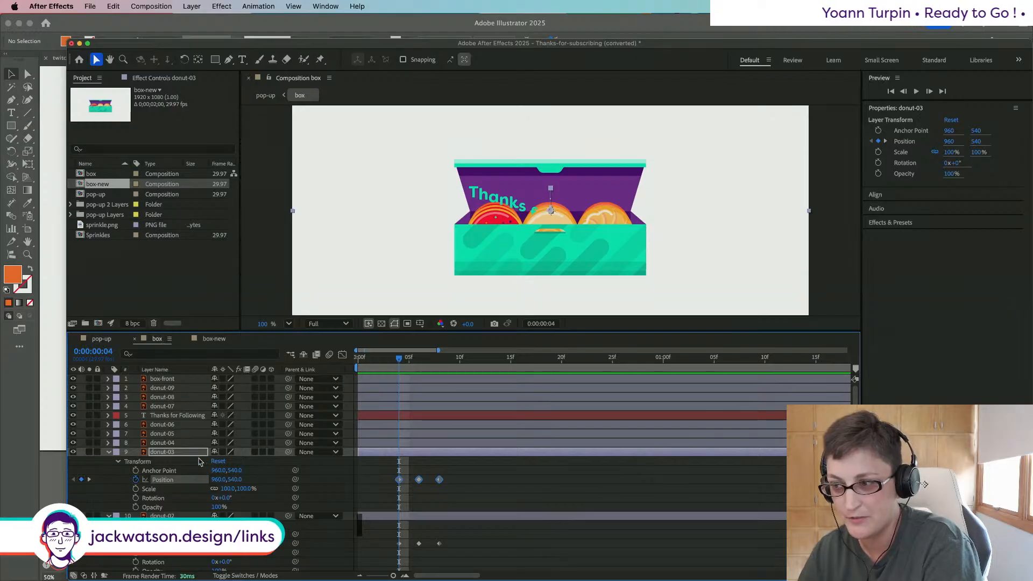
pyautogui.moveTo(455, 575); pyautogui.dragTo(444, 557)
pyautogui.click(142, 444)
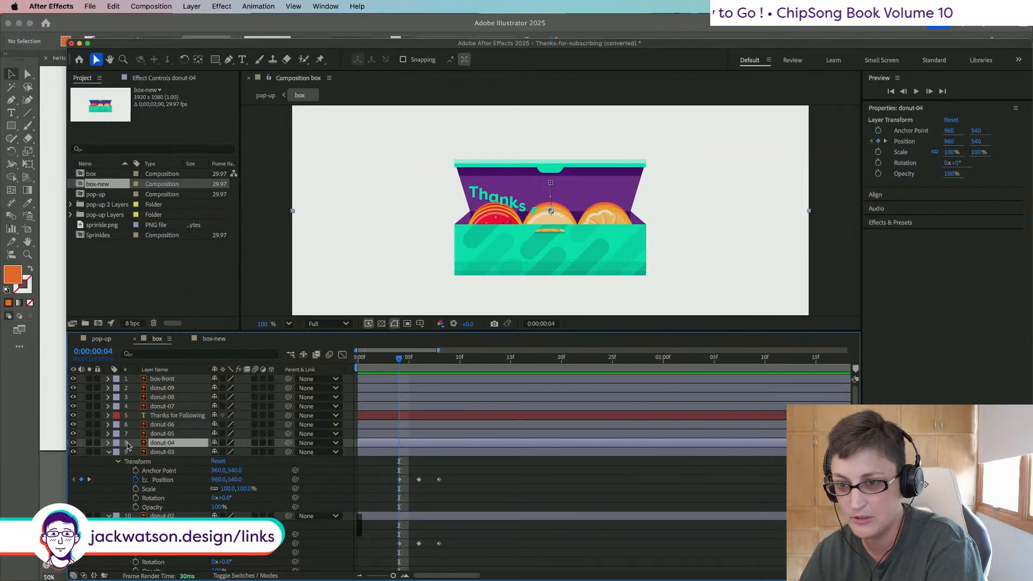
pyautogui.click(108, 443)
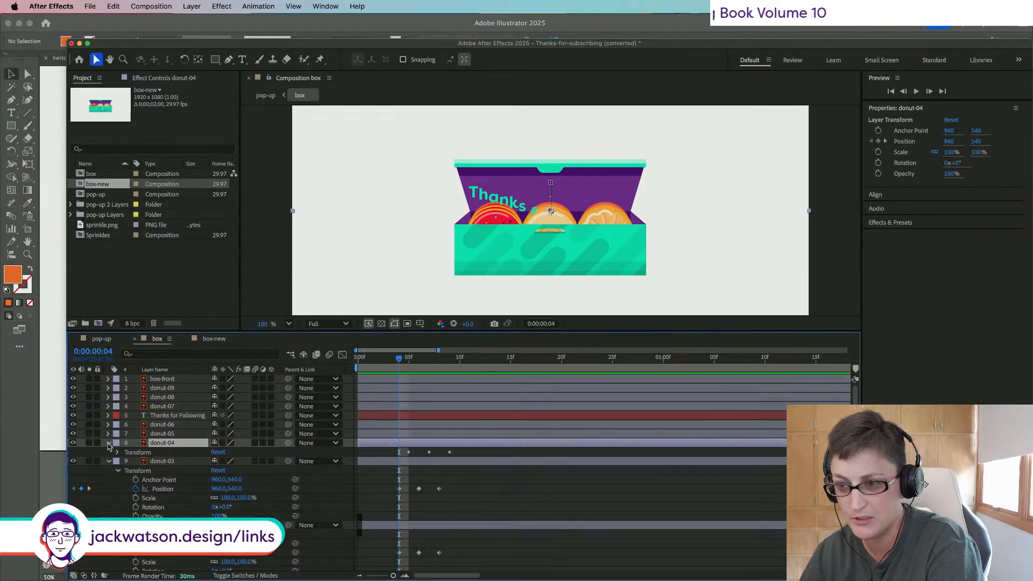
pyautogui.click(118, 454)
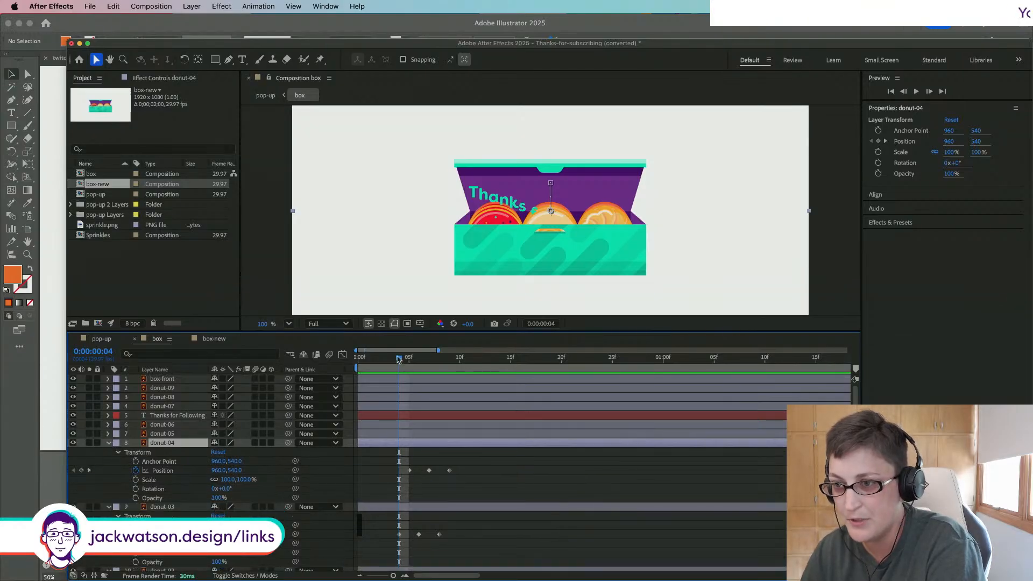
pyautogui.click(413, 360)
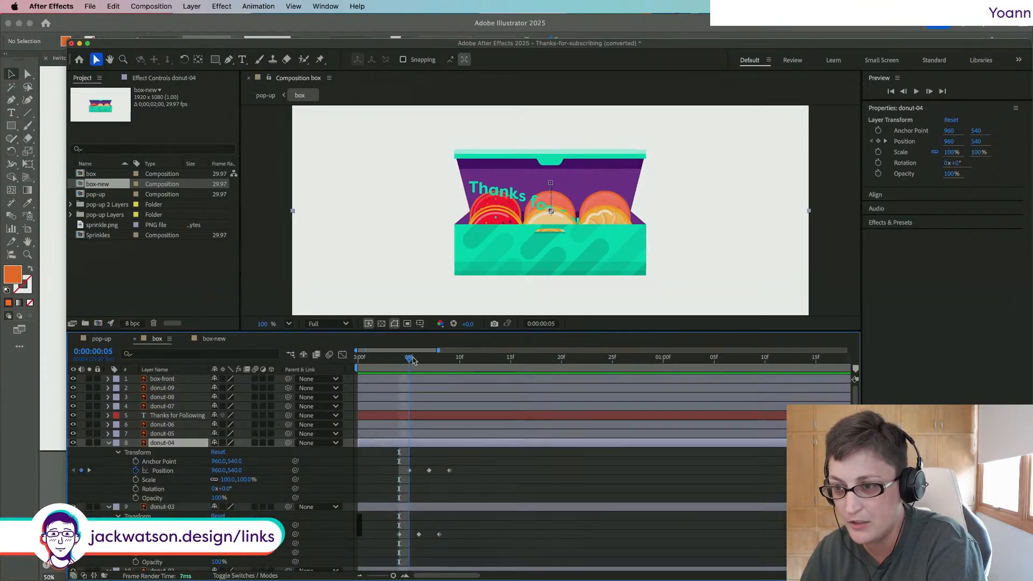
pyautogui.click(170, 474)
pyautogui.press('super+c')
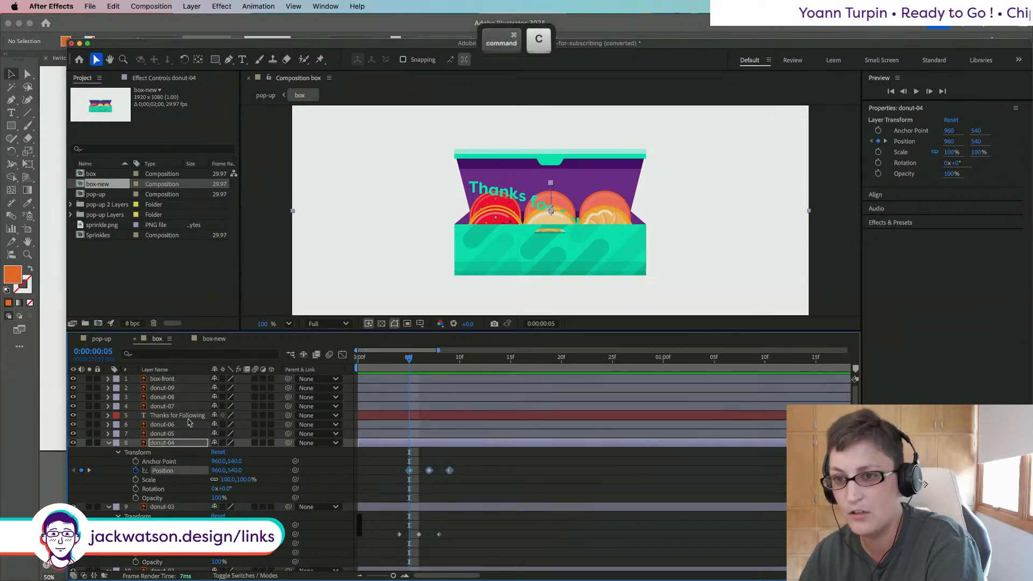
# Step: Paste the copied Position keyframes onto the donut-04 layer in box-new at frame 5 and expand that layer
pyautogui.click(209, 338)
pyautogui.click(97, 351)
pyautogui.write('5')
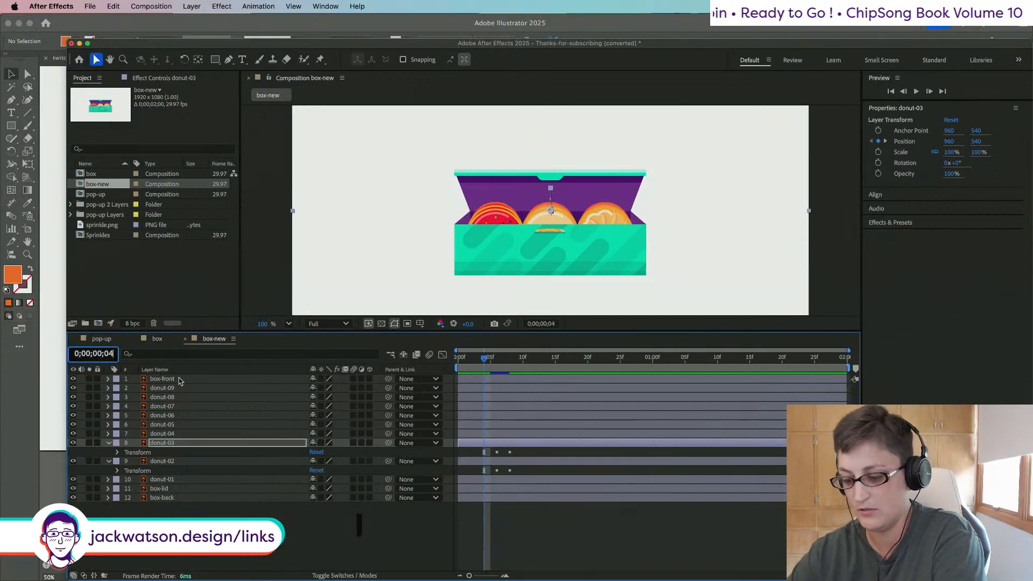
pyautogui.press('Return')
pyautogui.click(166, 433)
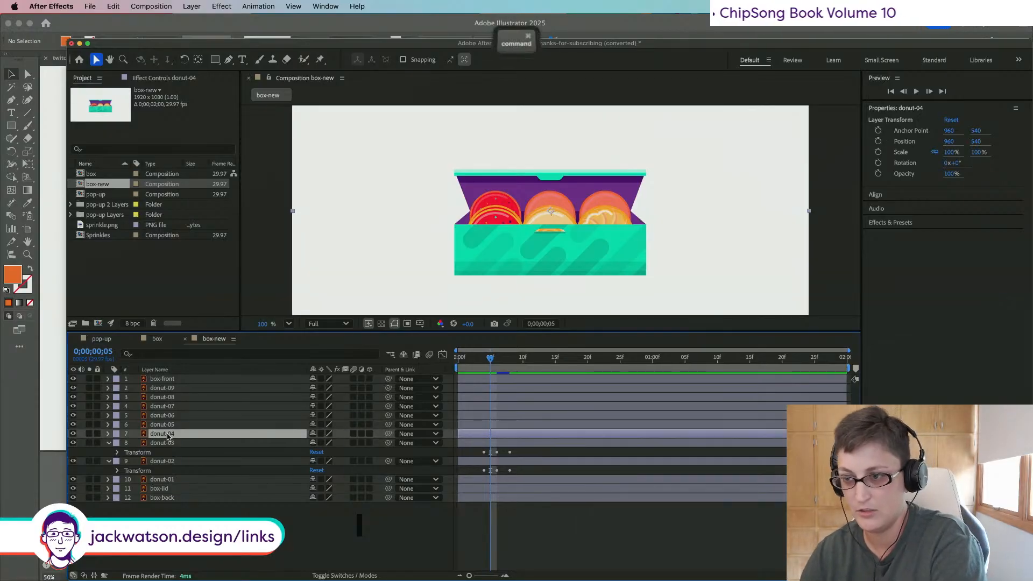
pyautogui.press('super+v')
pyautogui.click(109, 433)
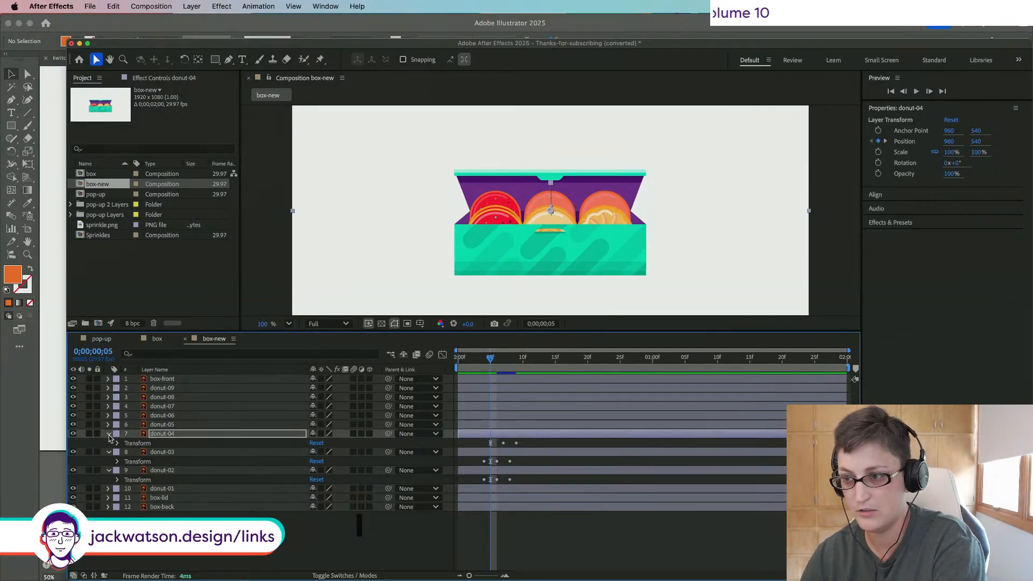
# Step: Copy the Position keyframes of donut-05 in the box composition and paste them onto donut-05 in box-new at frame 5
pyautogui.click(157, 338)
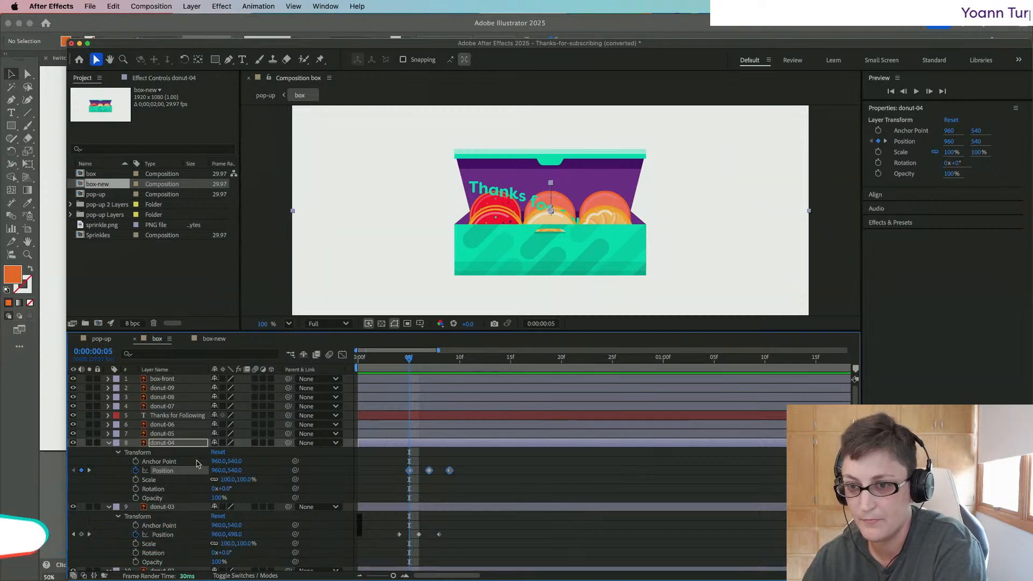
pyautogui.click(182, 435)
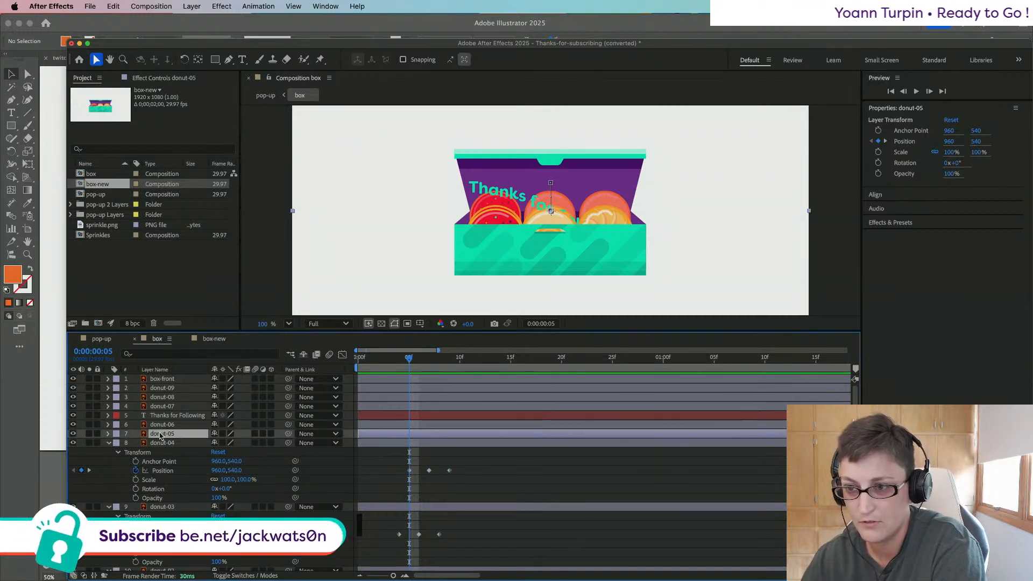
pyautogui.click(108, 434)
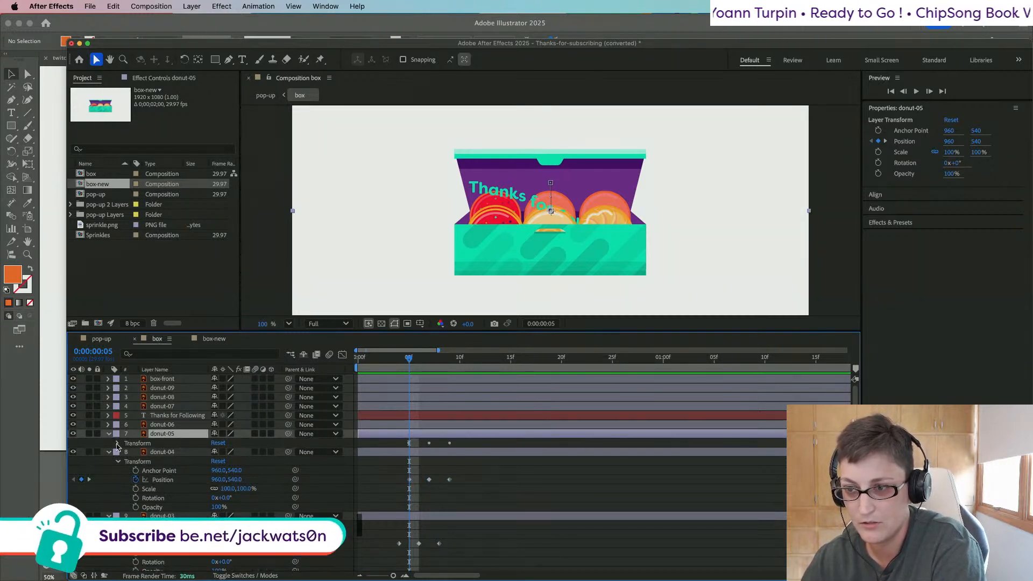
pyautogui.click(118, 444)
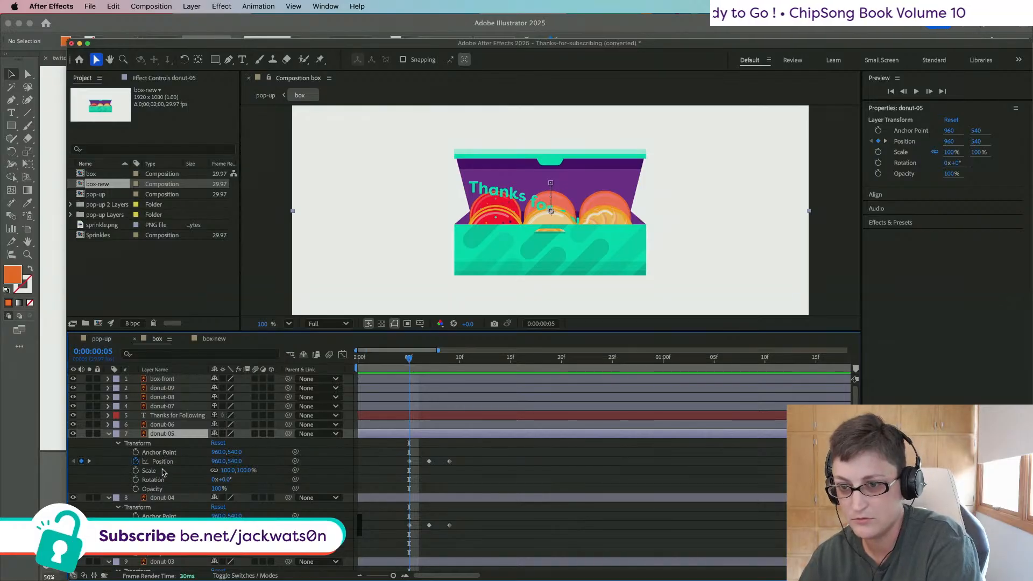
pyautogui.click(159, 473)
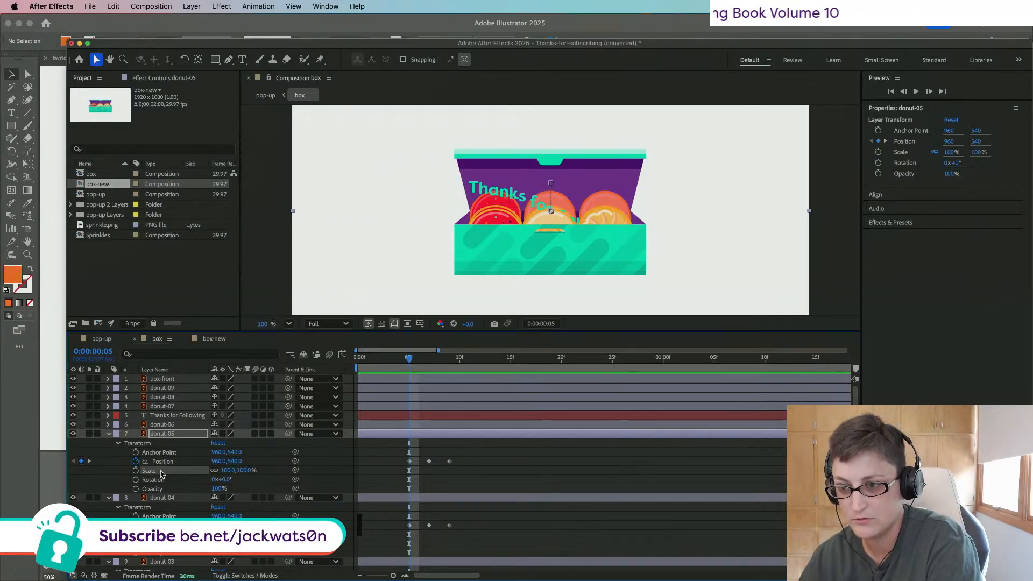
pyautogui.click(206, 340)
pyautogui.click(174, 425)
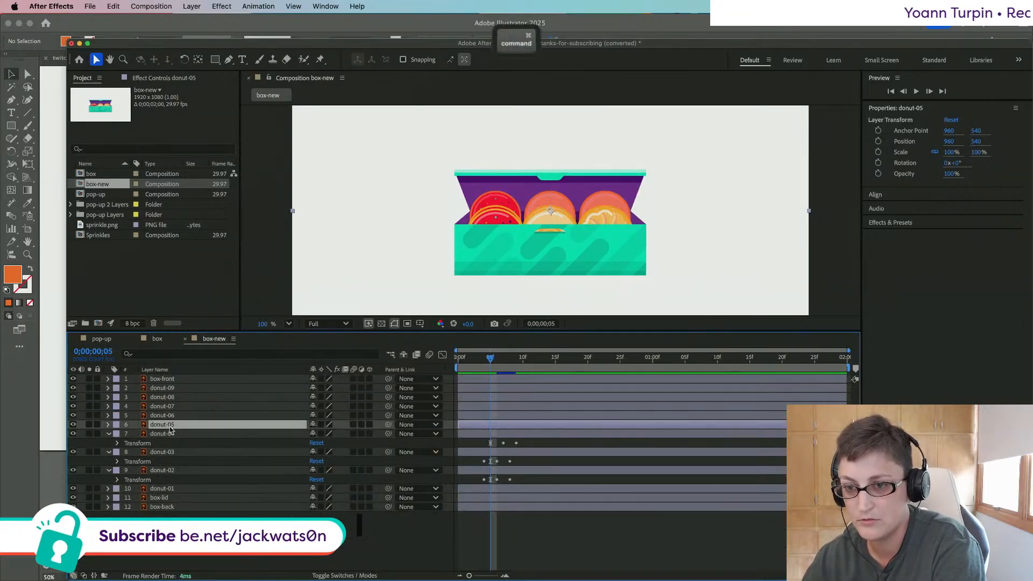
pyautogui.click(109, 424)
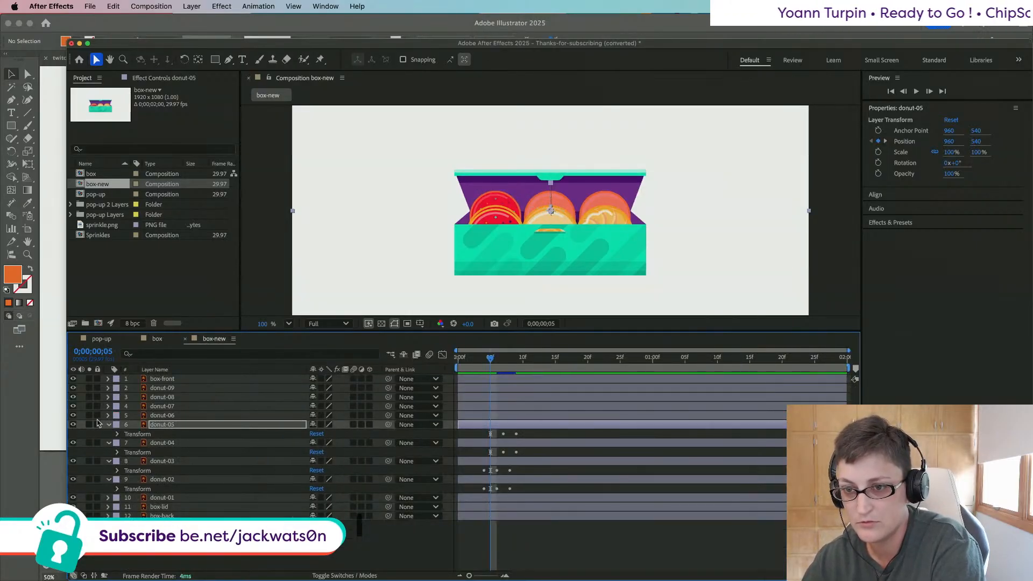
# Step: Copy the Position keyframes of donut-06 in the box composition and paste them onto donut-06 in box-new at frame 5
pyautogui.click(157, 339)
pyautogui.click(170, 426)
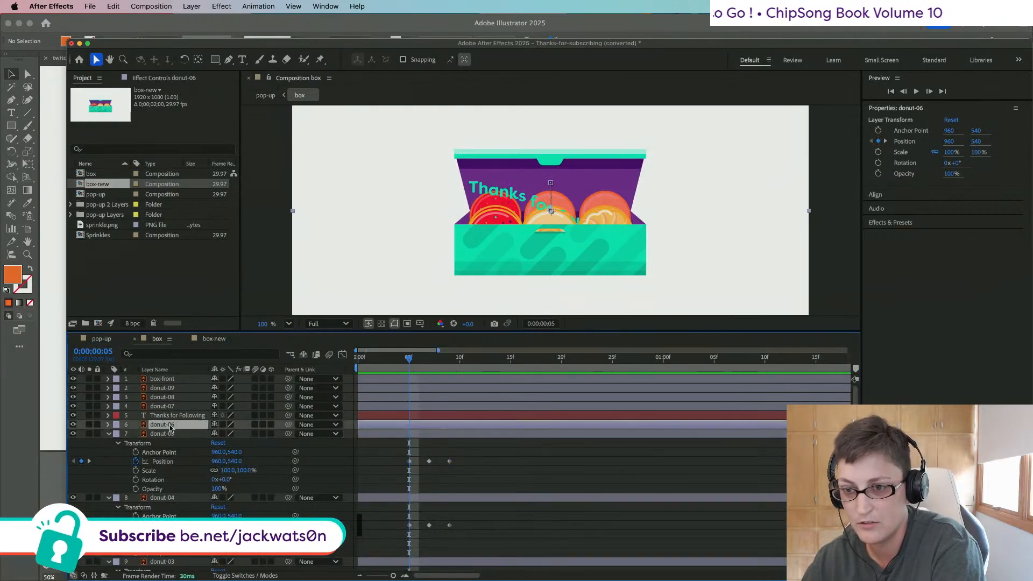
pyautogui.click(108, 425)
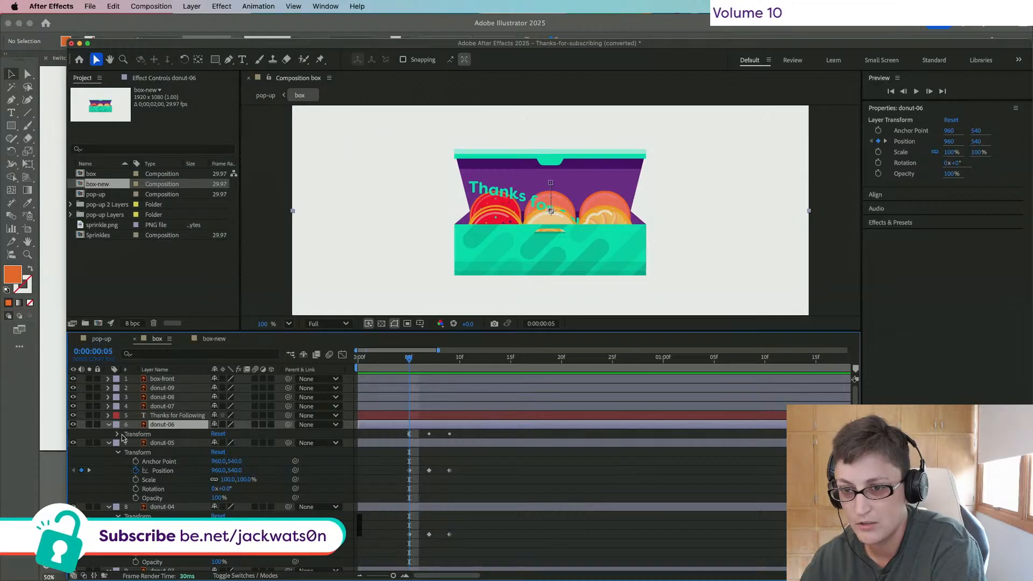
pyautogui.click(118, 435)
pyautogui.click(118, 435)
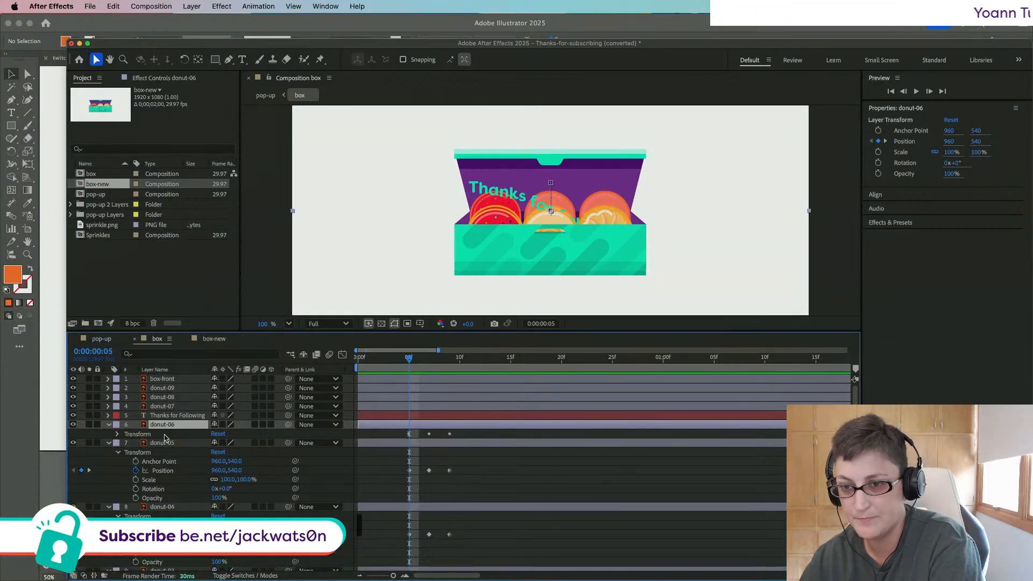
pyautogui.click(118, 434)
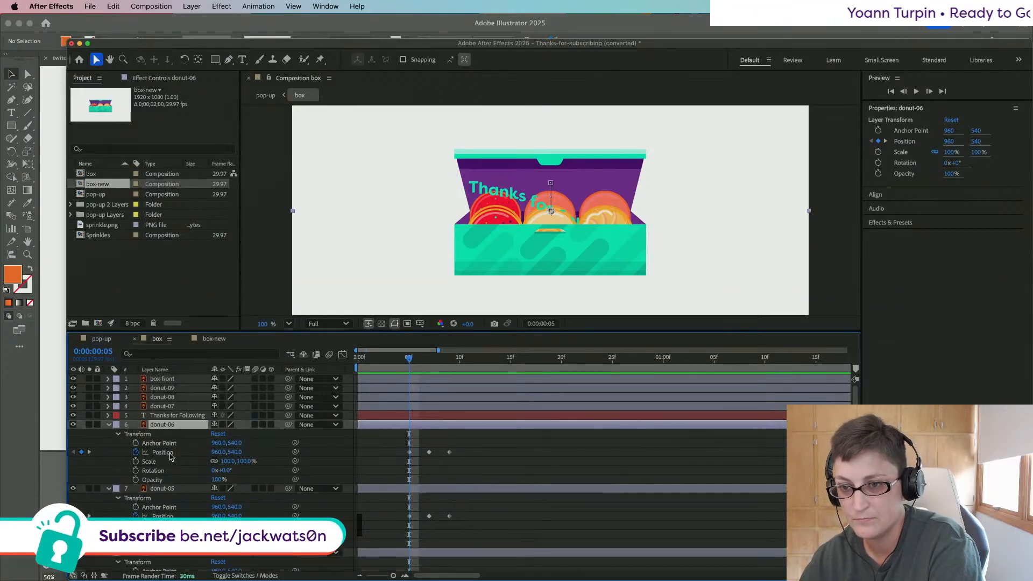
pyautogui.click(210, 339)
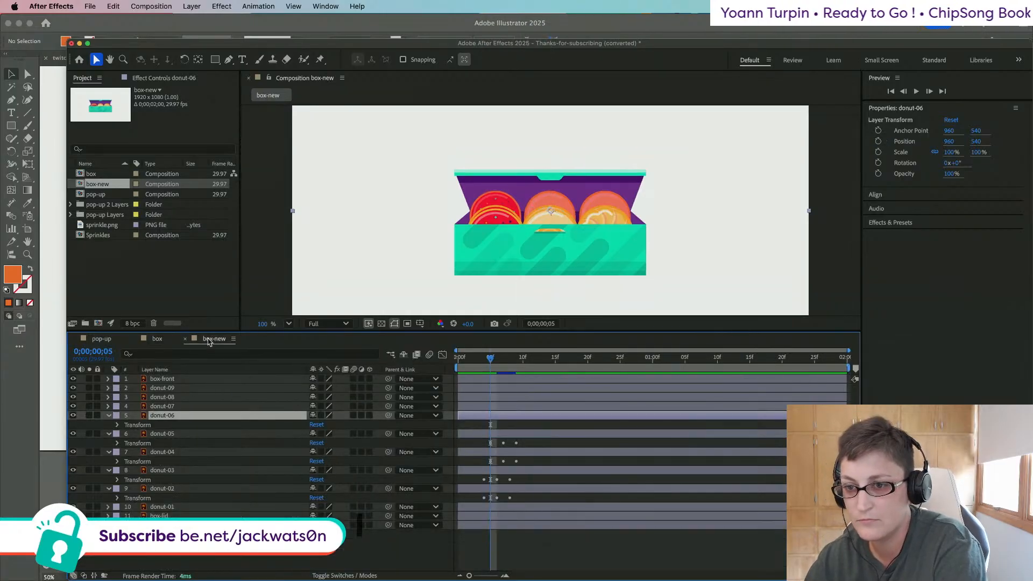
pyautogui.press('super+v')
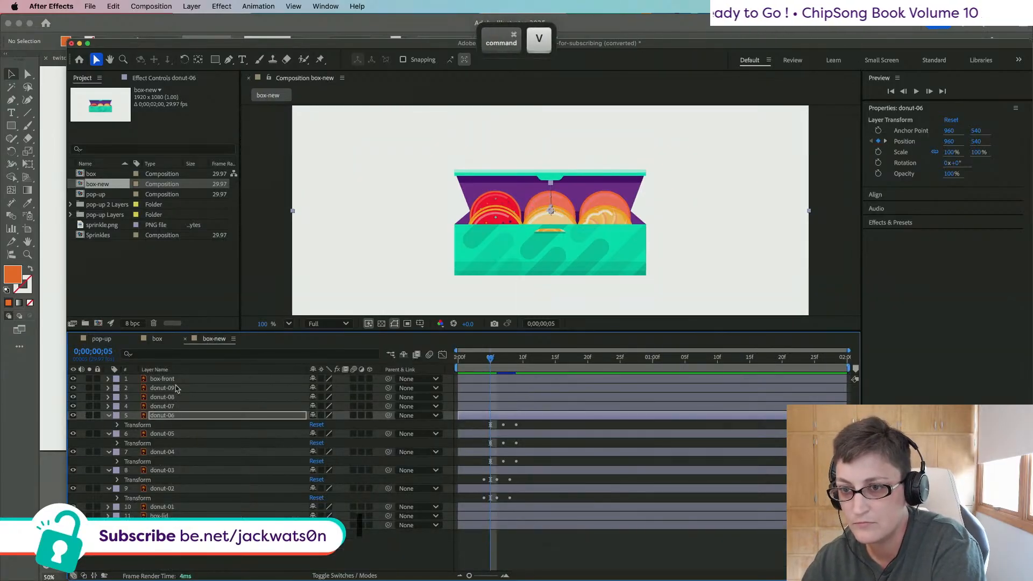
# Step: Move the current time in the box composition to donut-07's first Position keyframe at frame 6 and copy that layer's Position keyframes
pyautogui.click(156, 340)
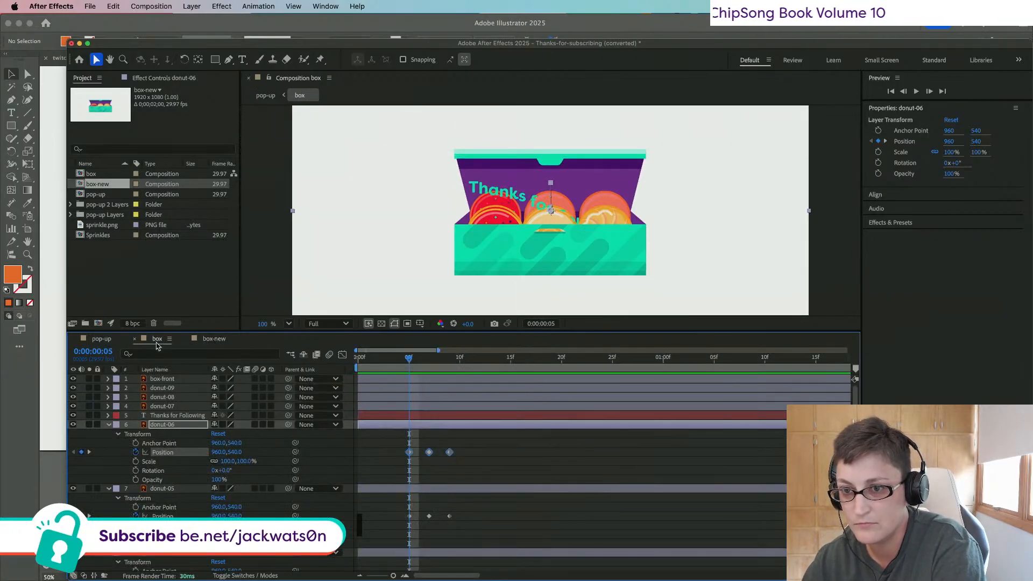
pyautogui.click(159, 416)
pyautogui.click(160, 407)
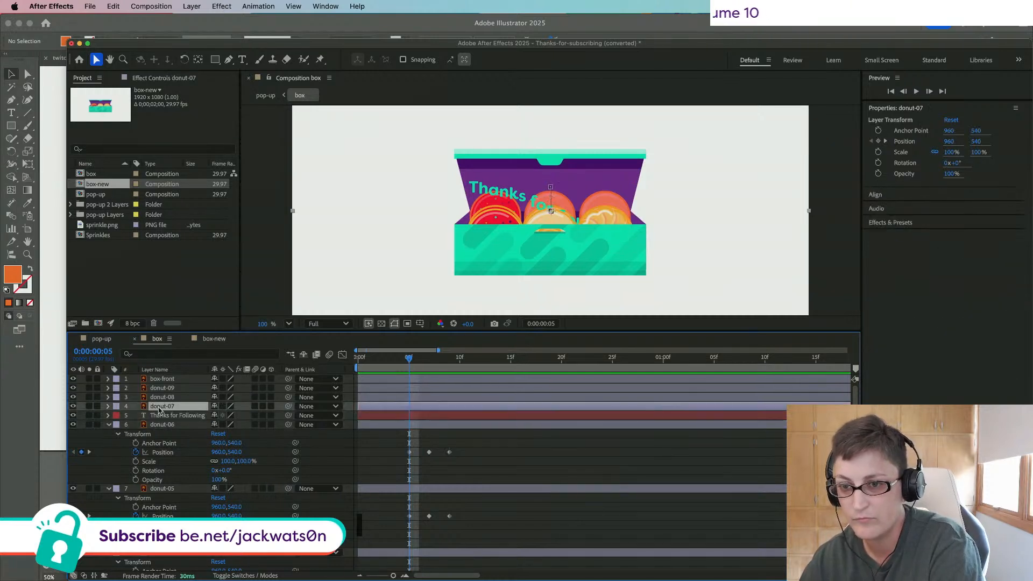
pyautogui.click(108, 407)
pyautogui.click(119, 417)
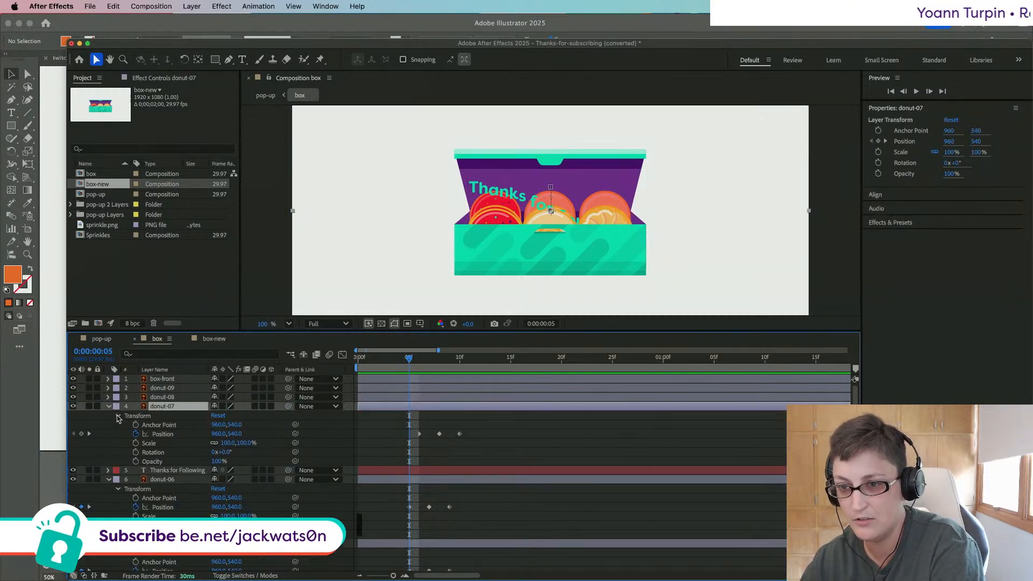
pyautogui.moveTo(407, 359); pyautogui.dragTo(419, 359)
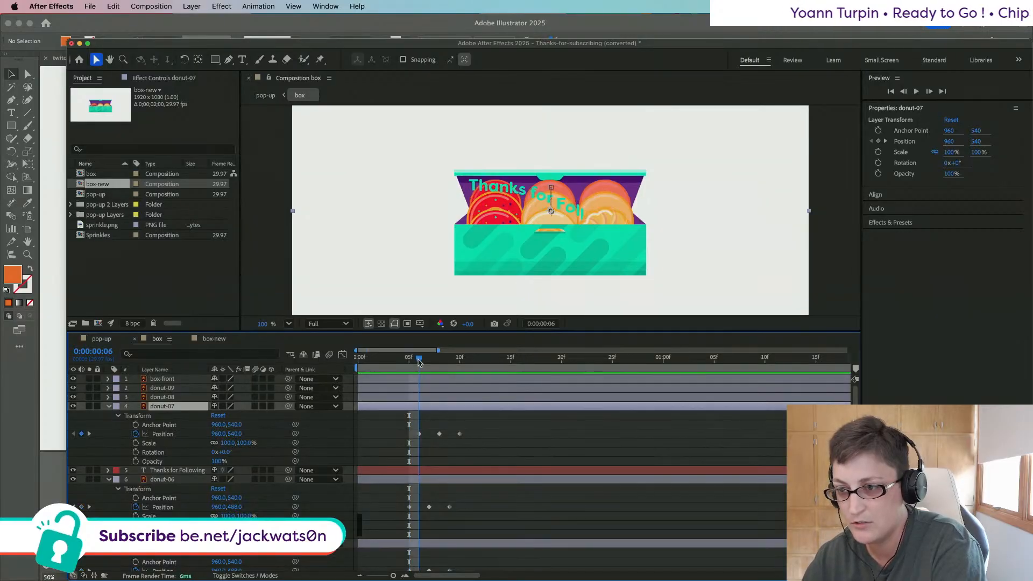
pyautogui.click(161, 446)
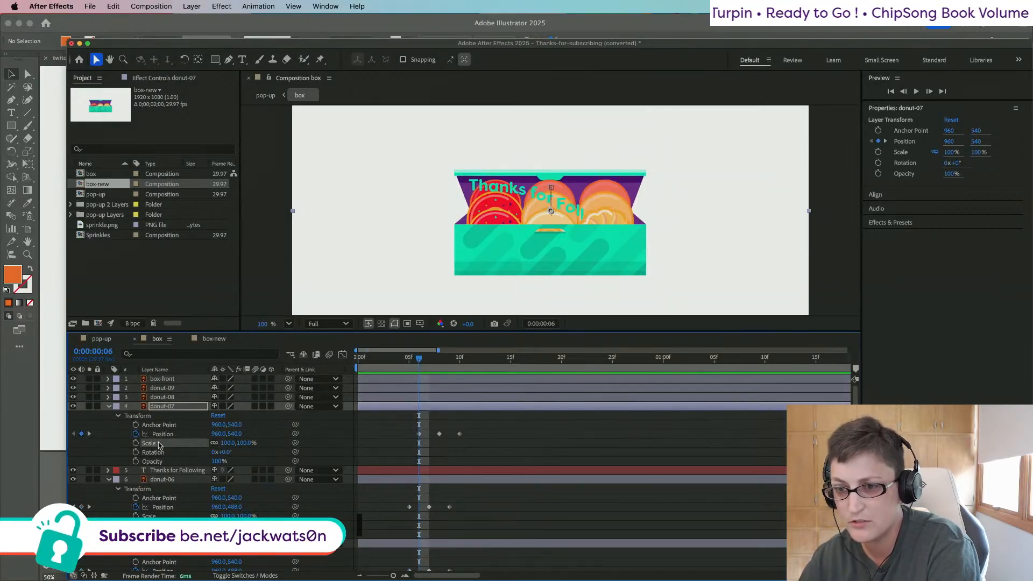
pyautogui.press('super+c')
# Step: Set the current time in box-new to frame 6 and paste the copied Position keyframes onto donut-07
pyautogui.click(211, 340)
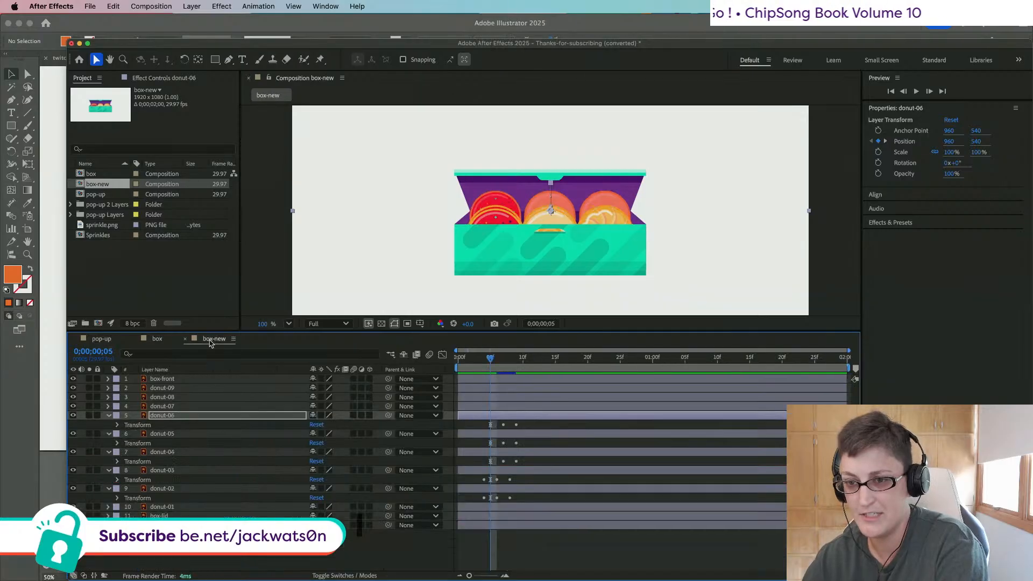
pyautogui.click(163, 406)
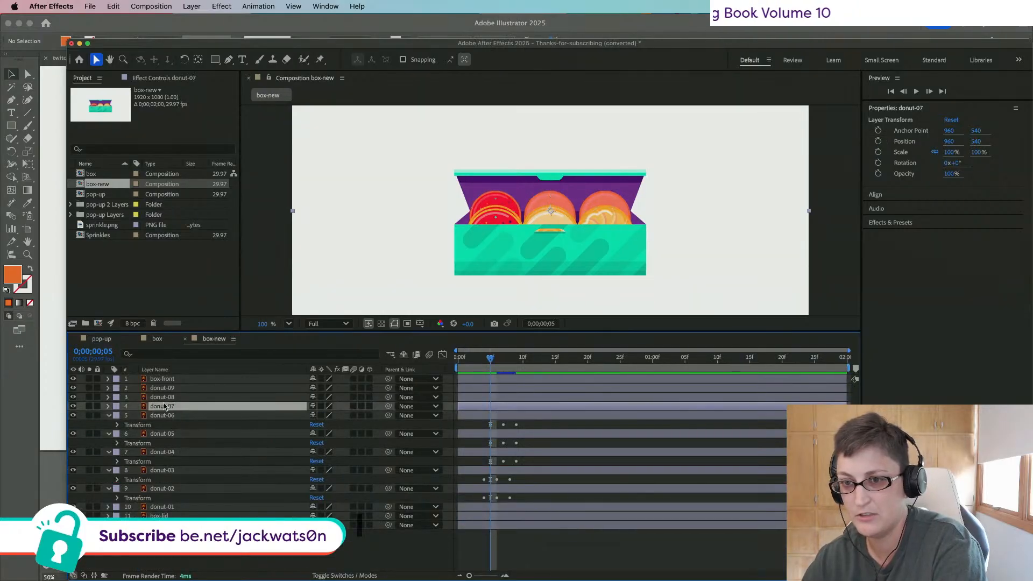
pyautogui.click(155, 339)
pyautogui.click(215, 339)
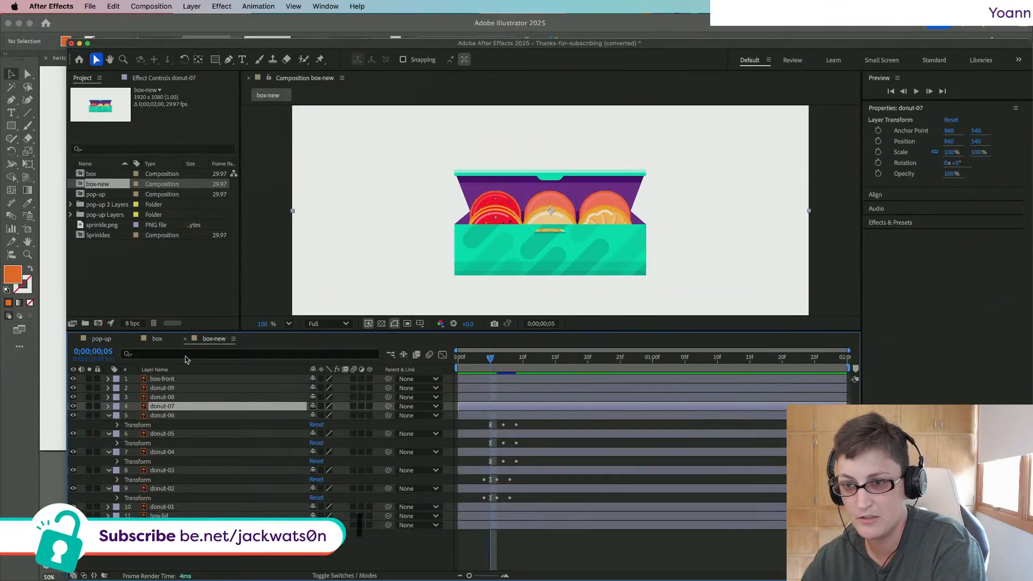
pyautogui.click(102, 353)
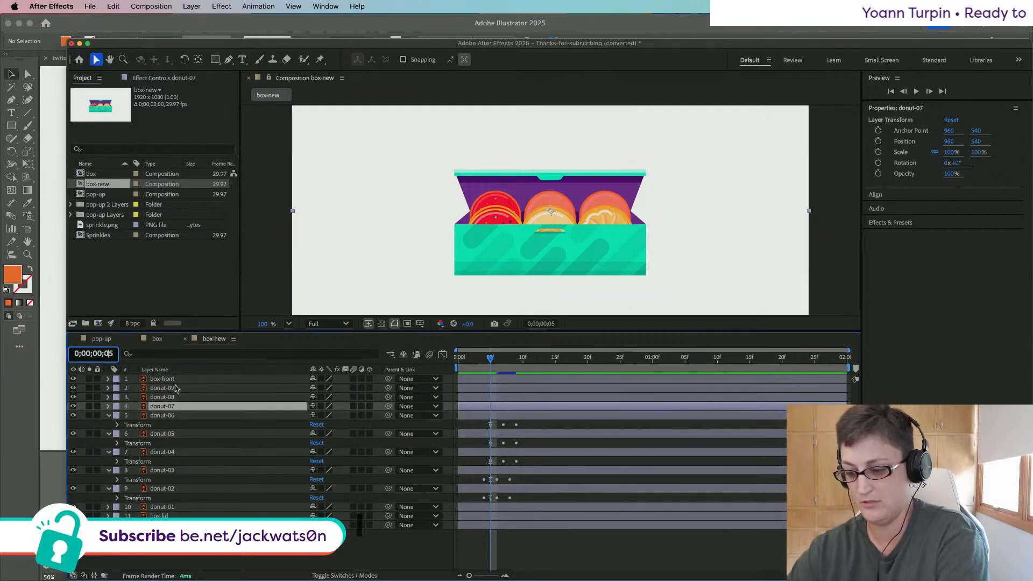
pyautogui.write('6')
pyautogui.press('Return')
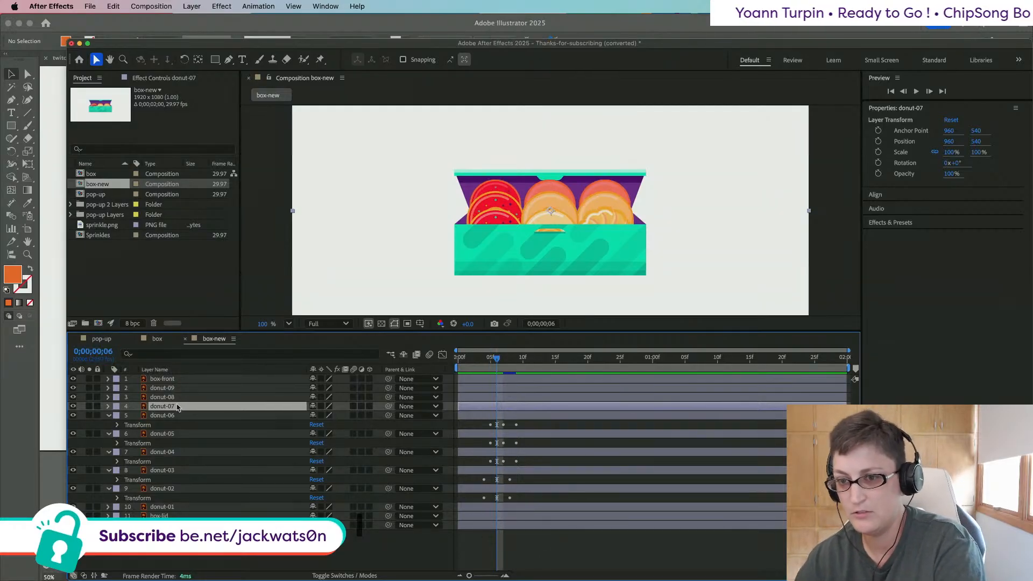
pyautogui.press('super+v')
# Step: Copy the Position keyframes of donut-08 in the box composition and paste them onto donut-08 in box-new at frame 6
pyautogui.click(157, 339)
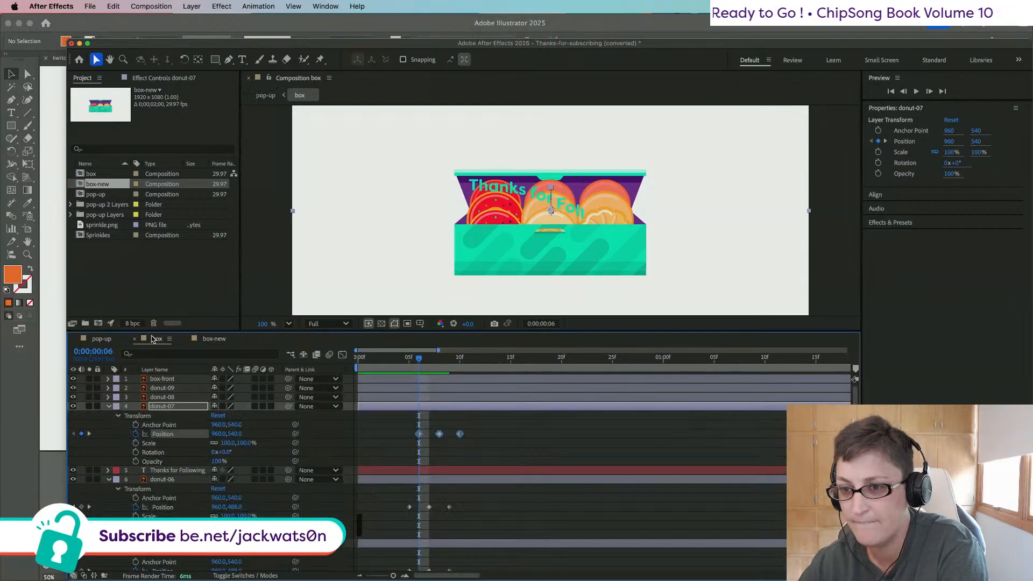
pyautogui.click(160, 398)
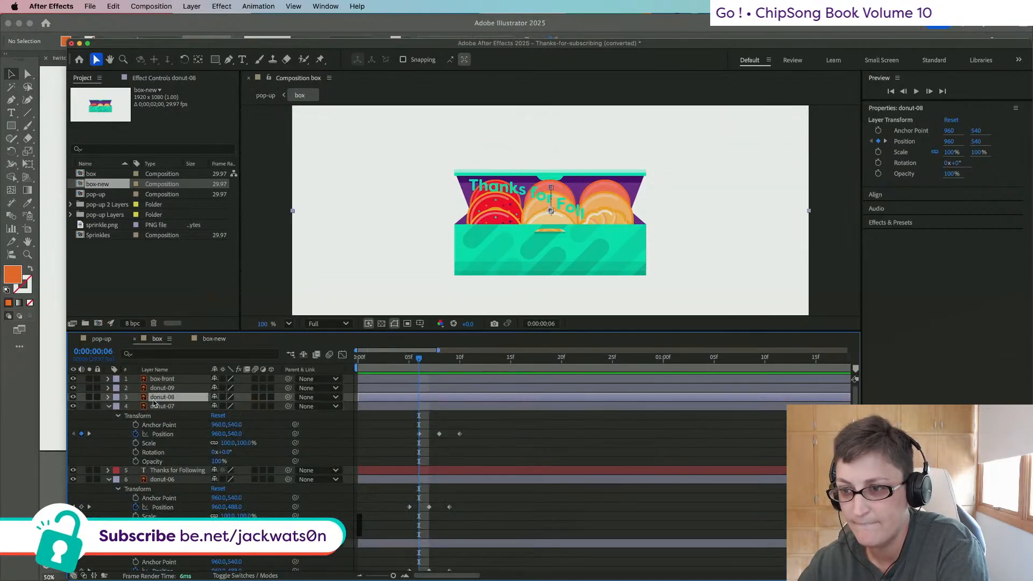
pyautogui.click(107, 398)
pyautogui.click(118, 407)
pyautogui.click(163, 425)
pyautogui.press('super+c')
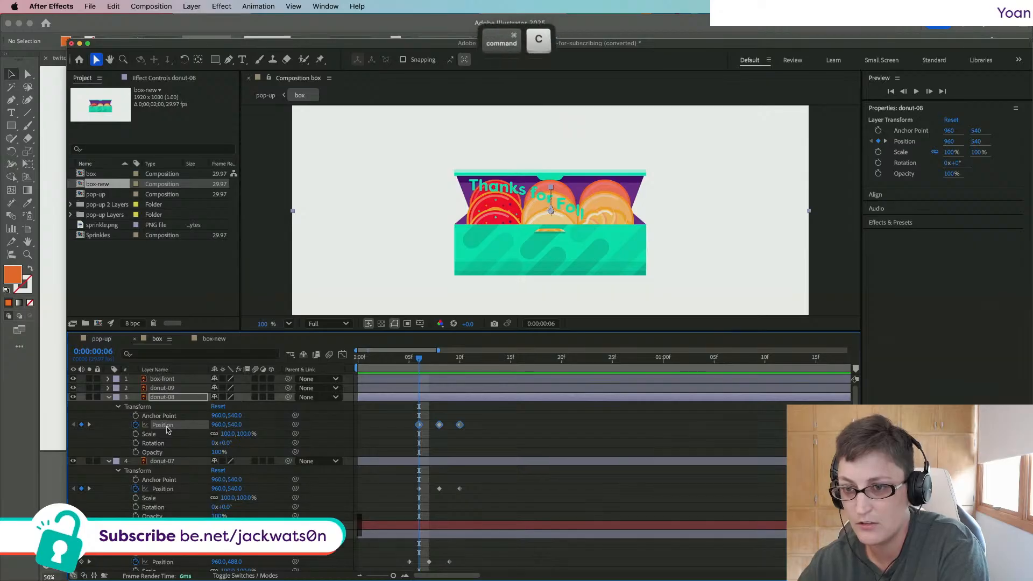
pyautogui.click(211, 339)
pyautogui.click(183, 397)
pyautogui.press('super+v')
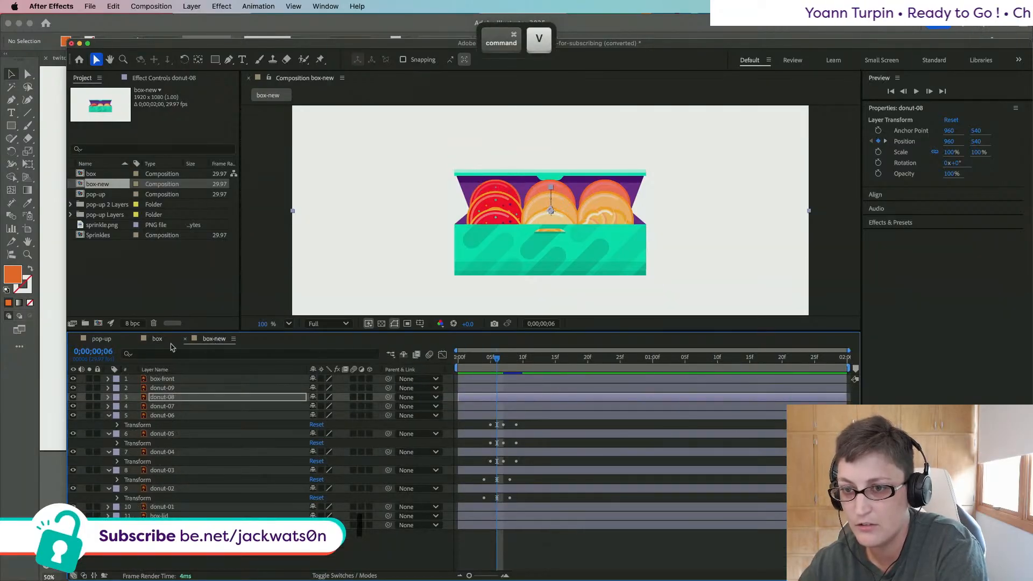
# Step: Copy the Position keyframes of donut-09 in the box composition and paste them onto donut-09 in box-new at frame 6
pyautogui.click(157, 339)
pyautogui.click(161, 388)
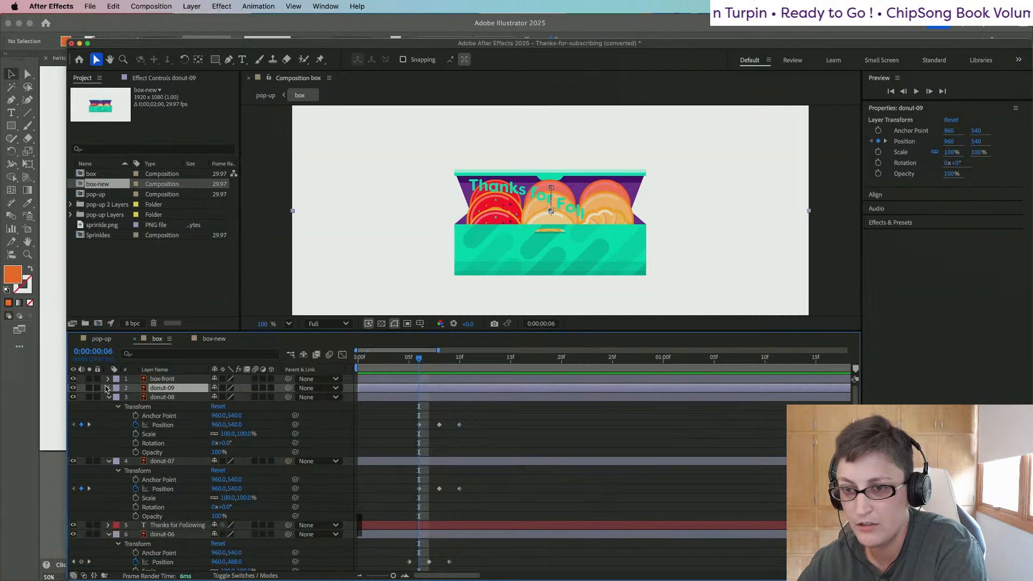
pyautogui.click(107, 389)
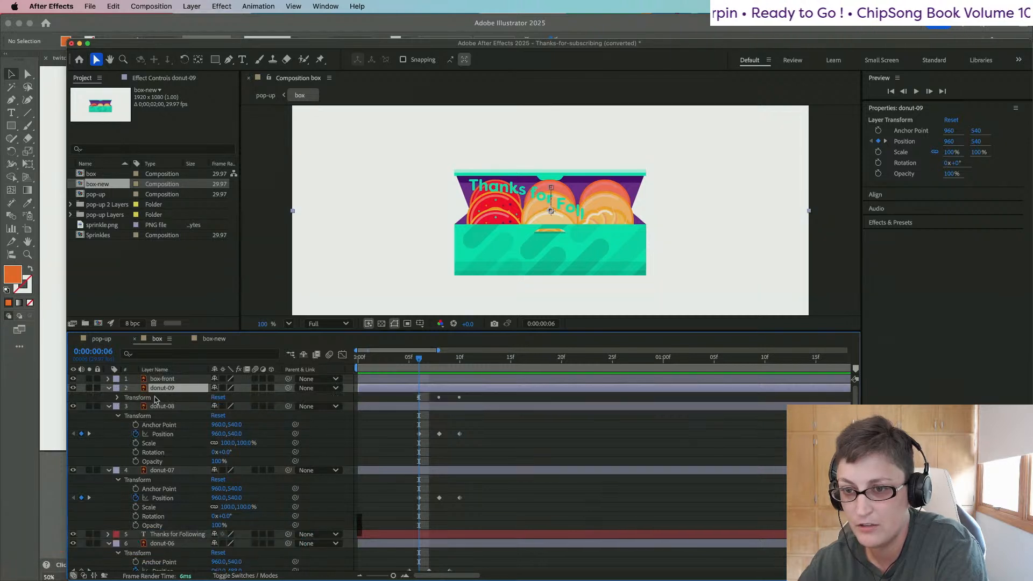
pyautogui.click(118, 399)
pyautogui.click(163, 415)
pyautogui.press('super+c')
pyautogui.click(214, 339)
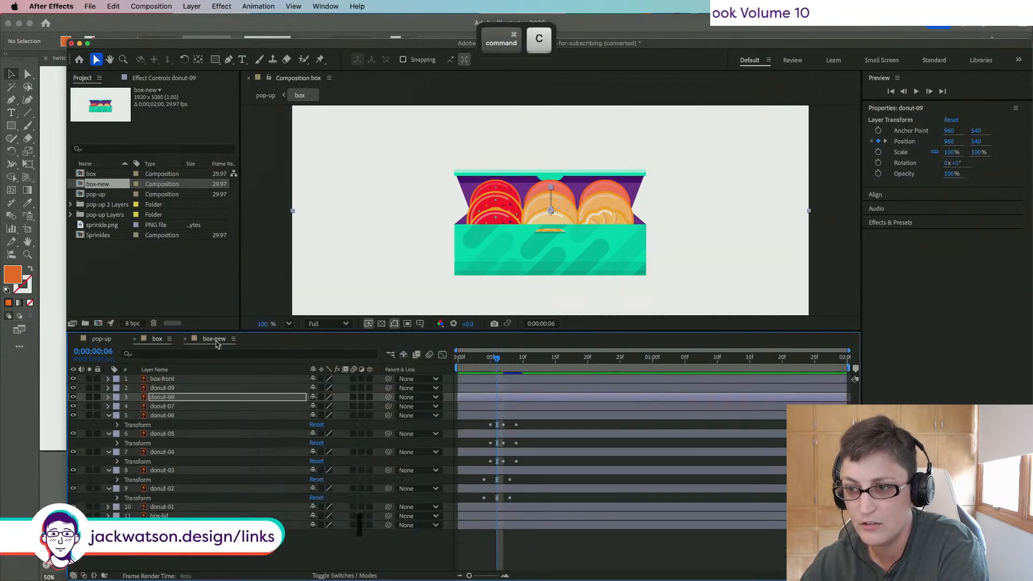
pyautogui.click(162, 388)
pyautogui.press('super+v')
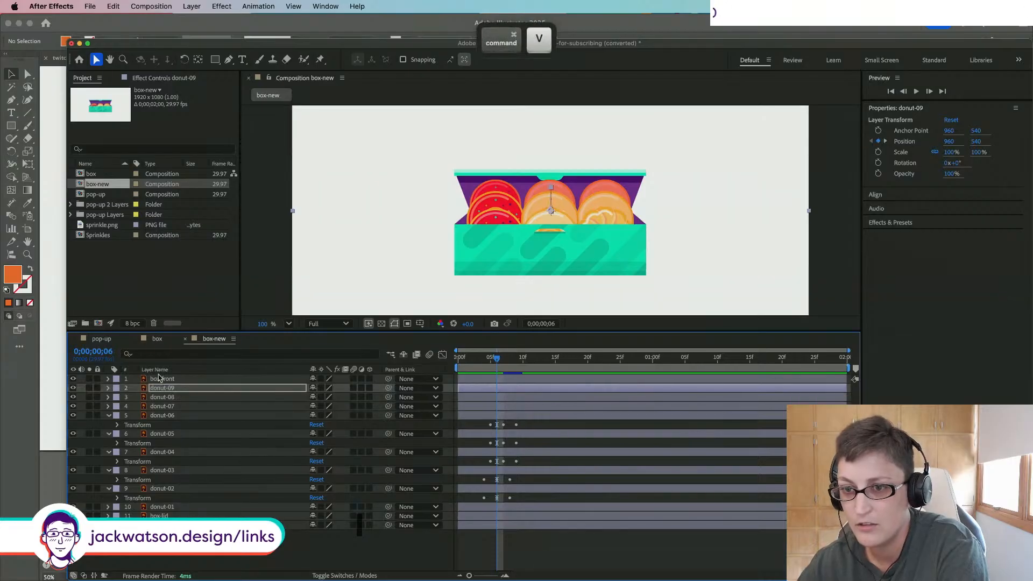
# Step: Expand the box-front layer in the box composition to check its transform properties for keyframes
pyautogui.click(156, 339)
pyautogui.click(109, 379)
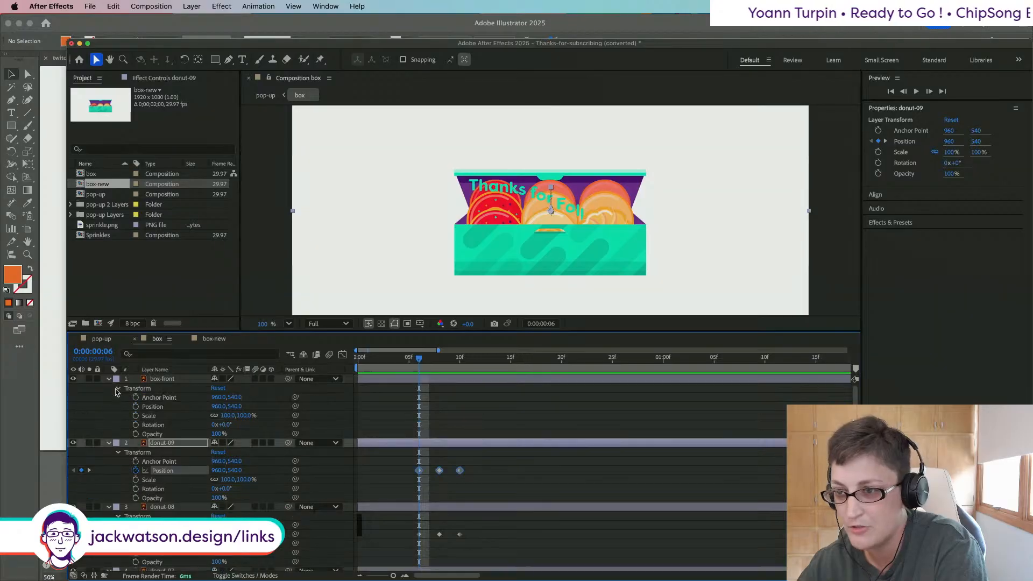
# Step: Collapse all expanded layers in the box composition, from box-front down to box-lid
pyautogui.click(109, 379)
pyautogui.click(109, 388)
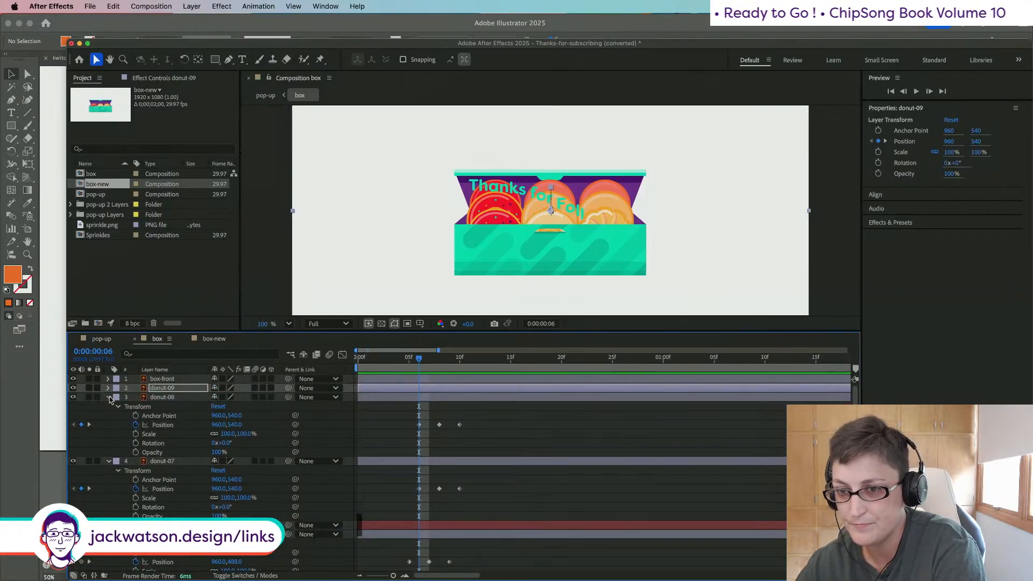
pyautogui.click(110, 397)
pyautogui.click(109, 406)
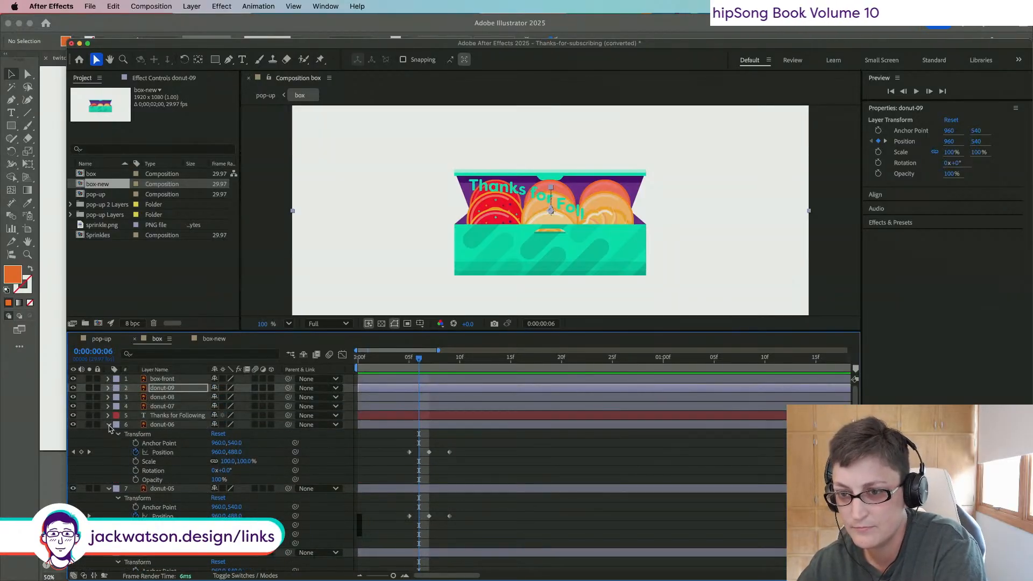
pyautogui.click(110, 425)
pyautogui.click(109, 434)
pyautogui.click(109, 443)
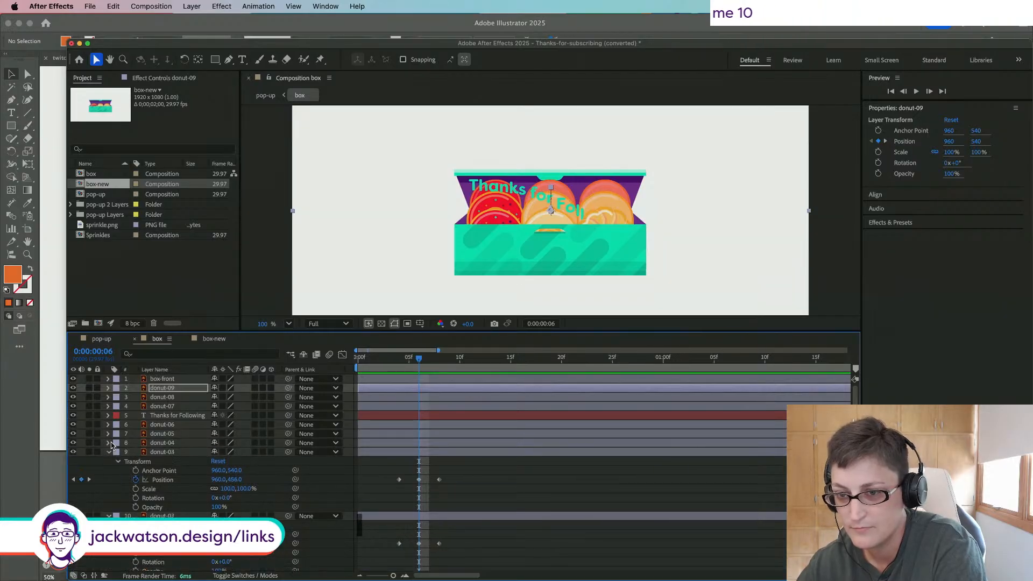
pyautogui.click(109, 452)
pyautogui.click(109, 461)
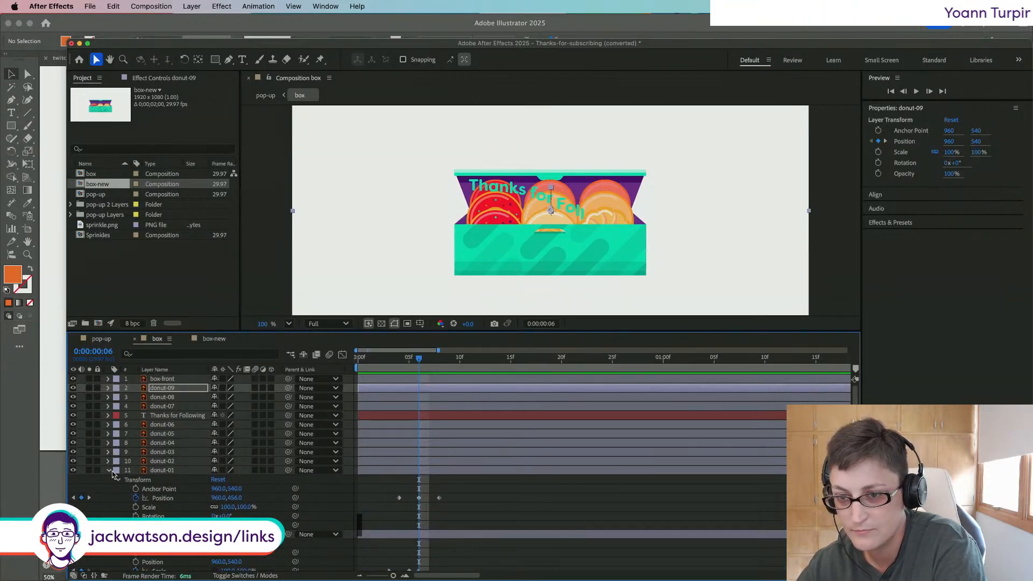
pyautogui.click(112, 473)
pyautogui.click(109, 470)
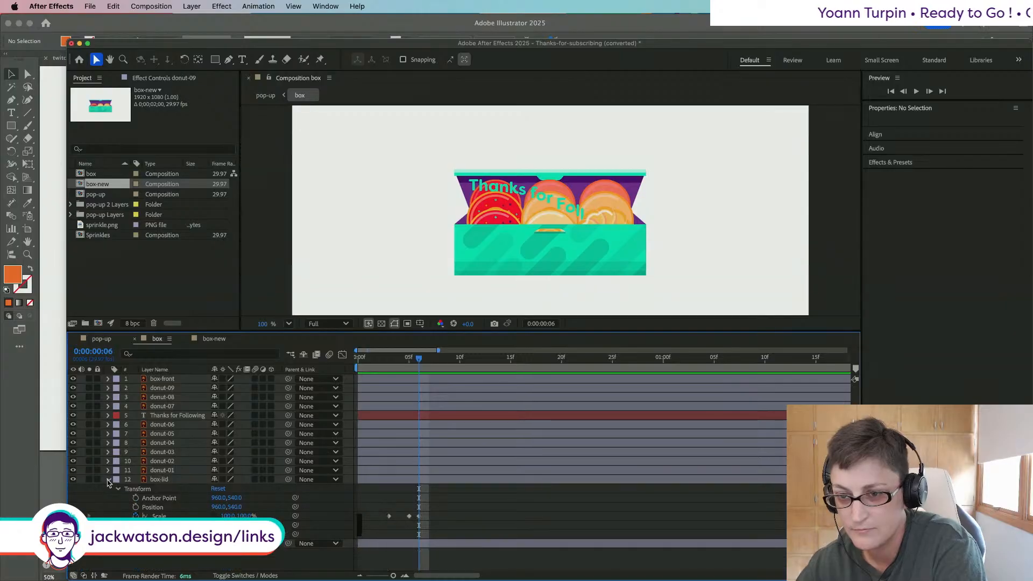
pyautogui.click(109, 479)
# Step: Copy the Thanks for Following text layer from the box composition and paste it into box-new
pyautogui.click(202, 416)
pyautogui.press('super+c')
pyautogui.moveTo(421, 359); pyautogui.dragTo(333, 356)
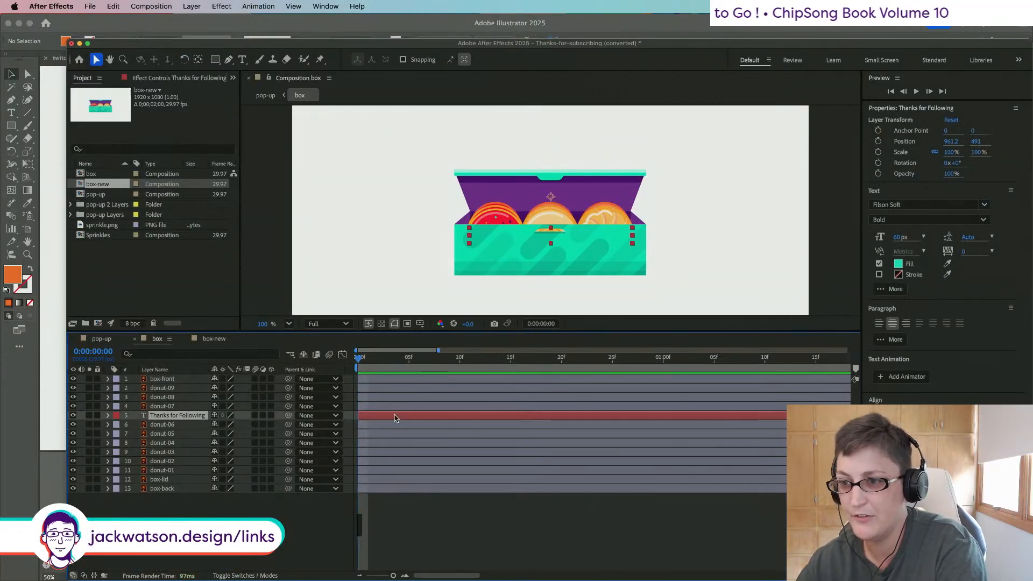
pyautogui.click(214, 338)
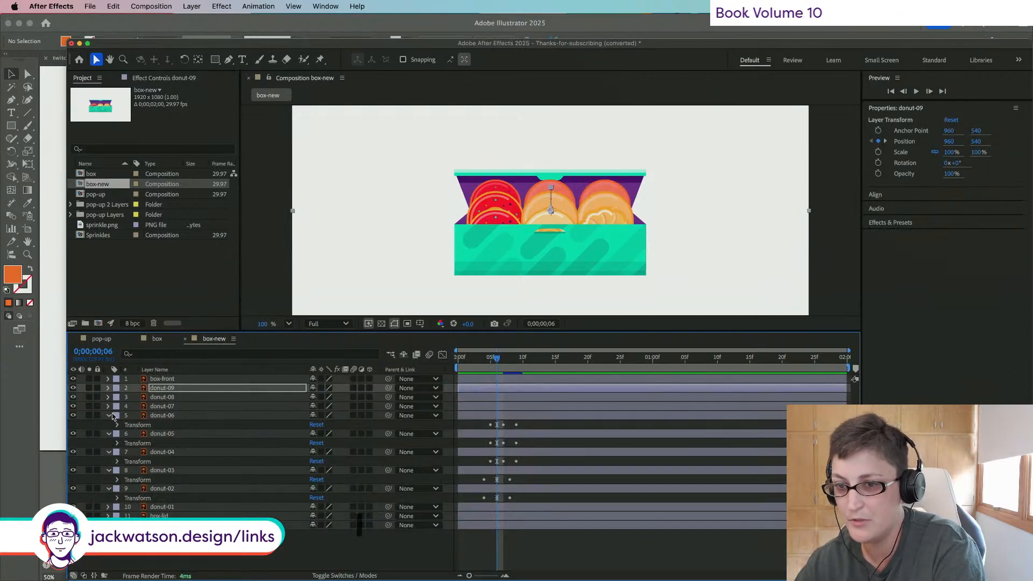
pyautogui.click(110, 416)
pyautogui.press('super+v')
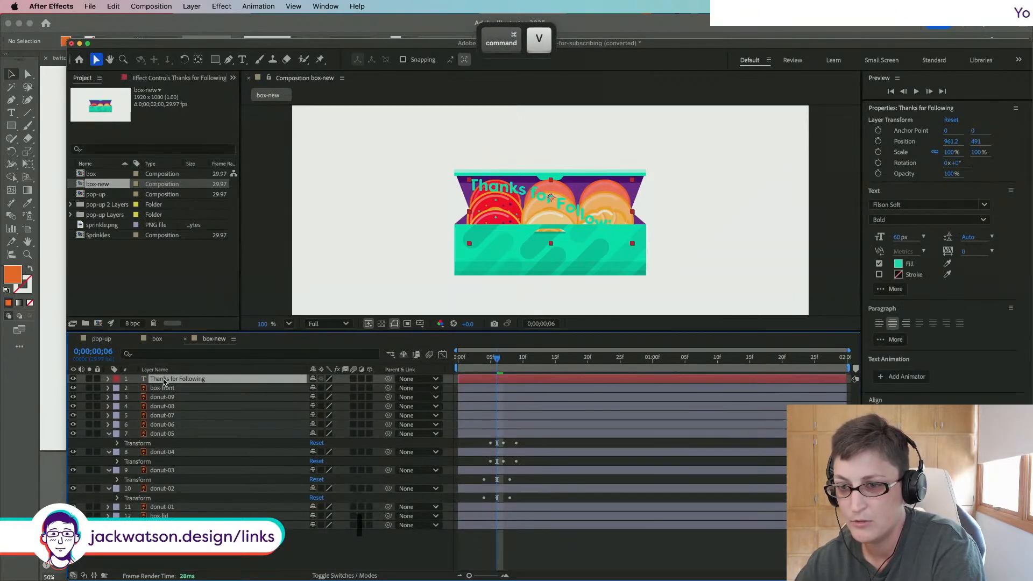
# Step: Collapse the expanded donut-05, donut-04, donut-03 and donut-02 layers in box-new
pyautogui.click(109, 434)
pyautogui.press('F2')
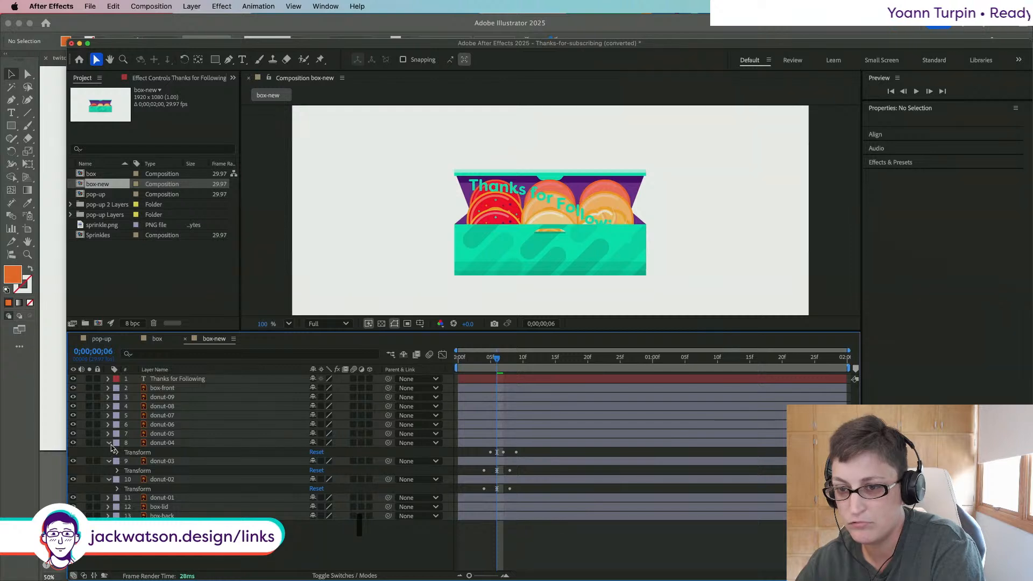
pyautogui.click(109, 443)
pyautogui.click(109, 452)
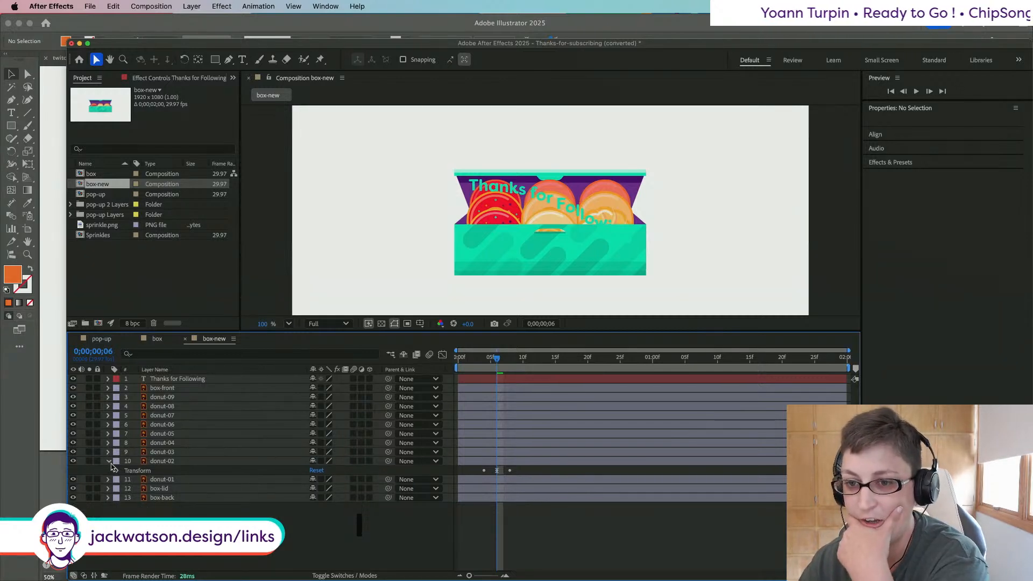
pyautogui.click(109, 461)
# Step: Match the box composition's layer order by moving the Thanks for Following layer in box-new between donut-07 and donut-06
pyautogui.click(157, 339)
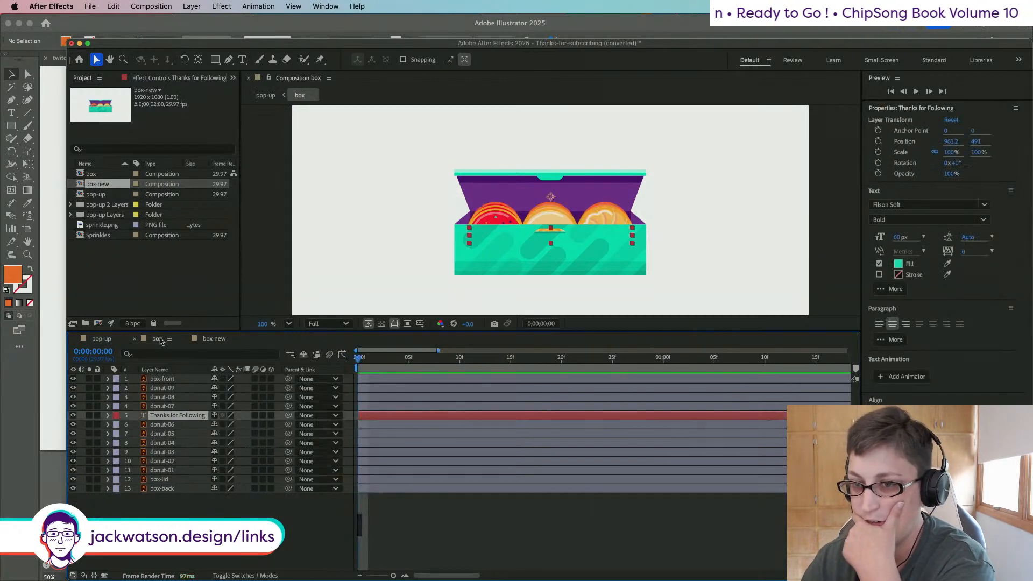
pyautogui.click(202, 340)
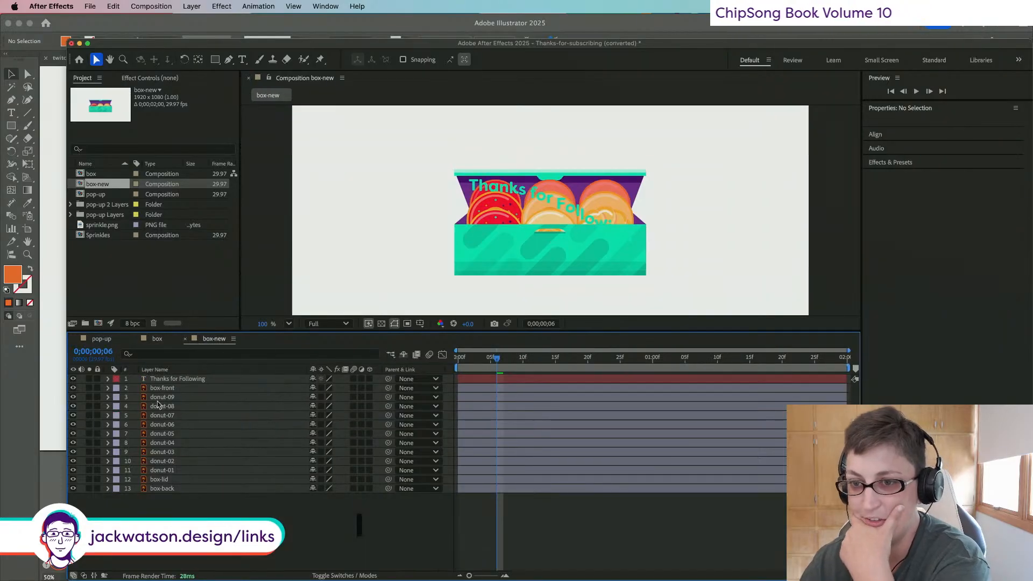
pyautogui.moveTo(166, 380); pyautogui.dragTo(164, 421)
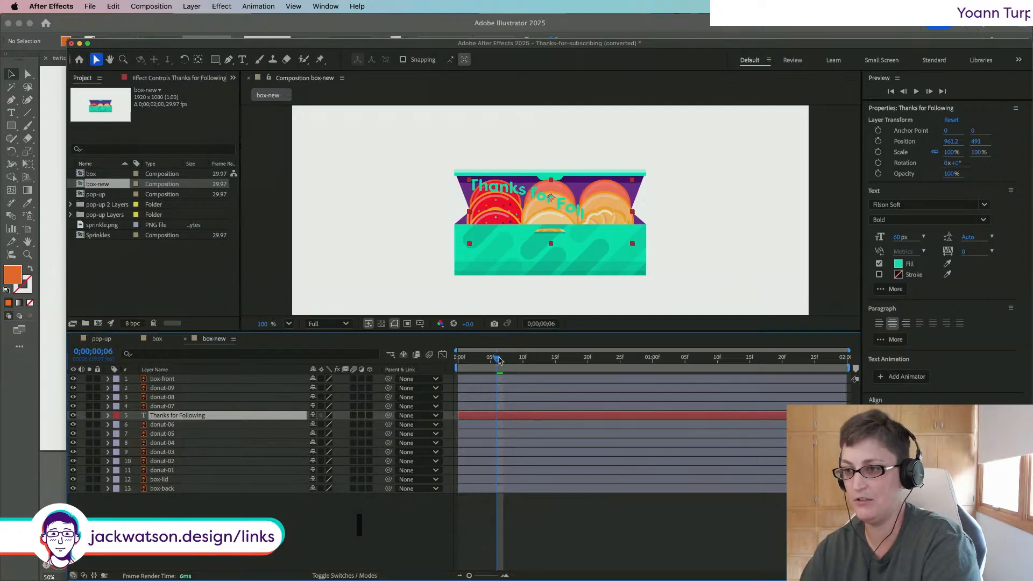
# Step: Play box-new and box from the start to compare the two animations
pyautogui.moveTo(499, 361); pyautogui.dragTo(458, 360)
pyautogui.press('space')
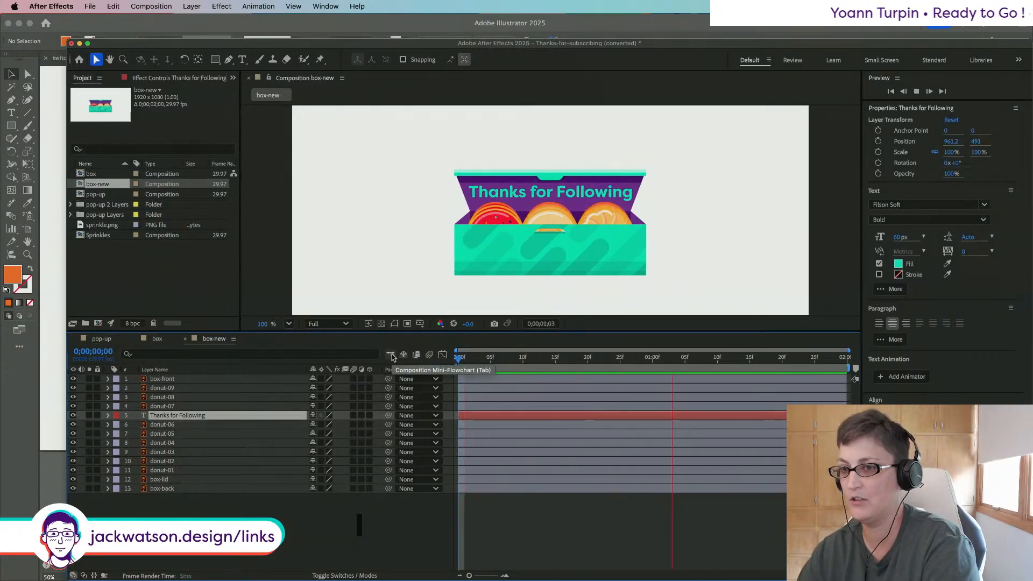
pyautogui.press('space')
pyautogui.click(157, 339)
pyautogui.press('space')
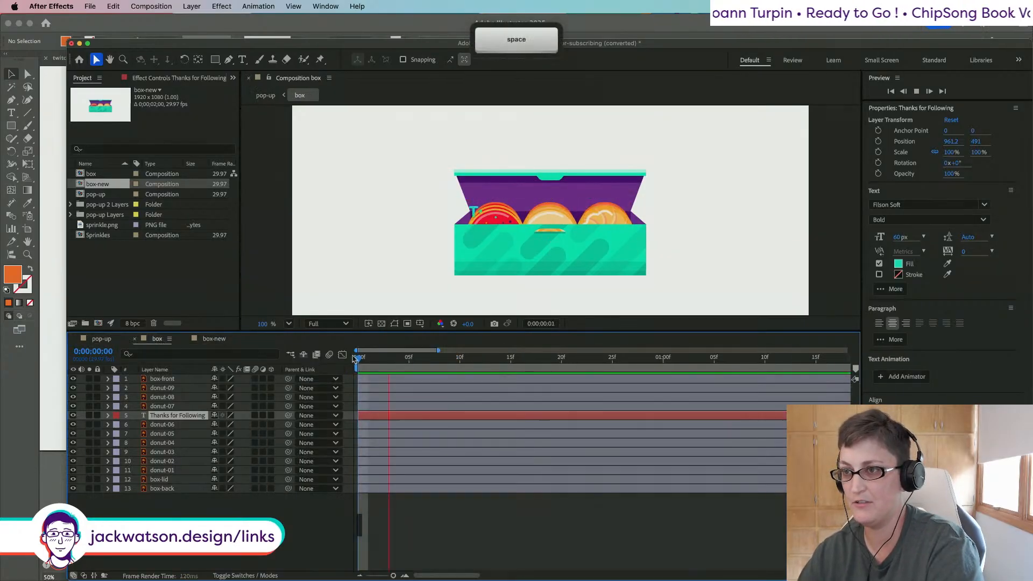
pyautogui.click(223, 339)
pyautogui.press('space')
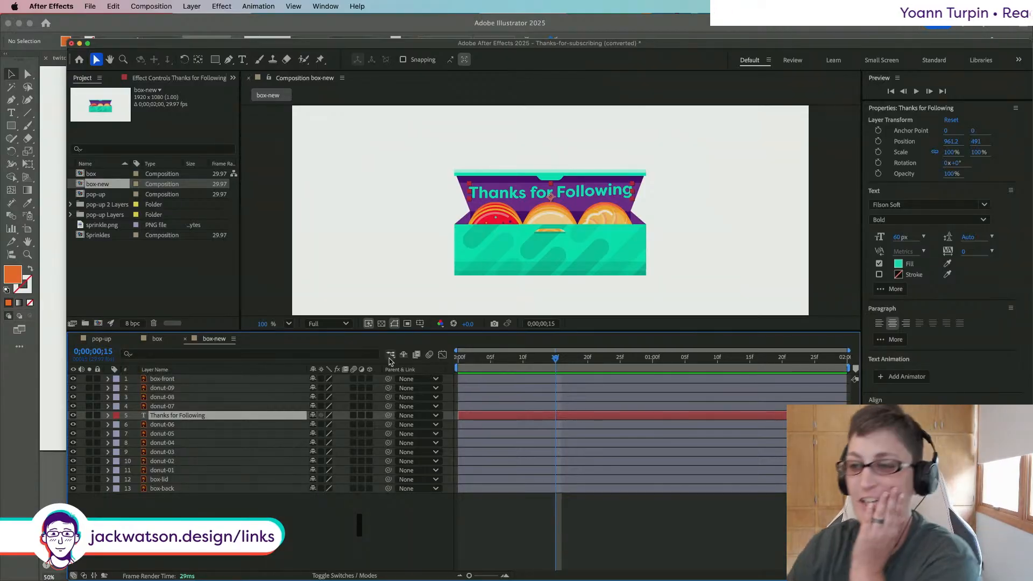
pyautogui.press('Home')
pyautogui.click(157, 339)
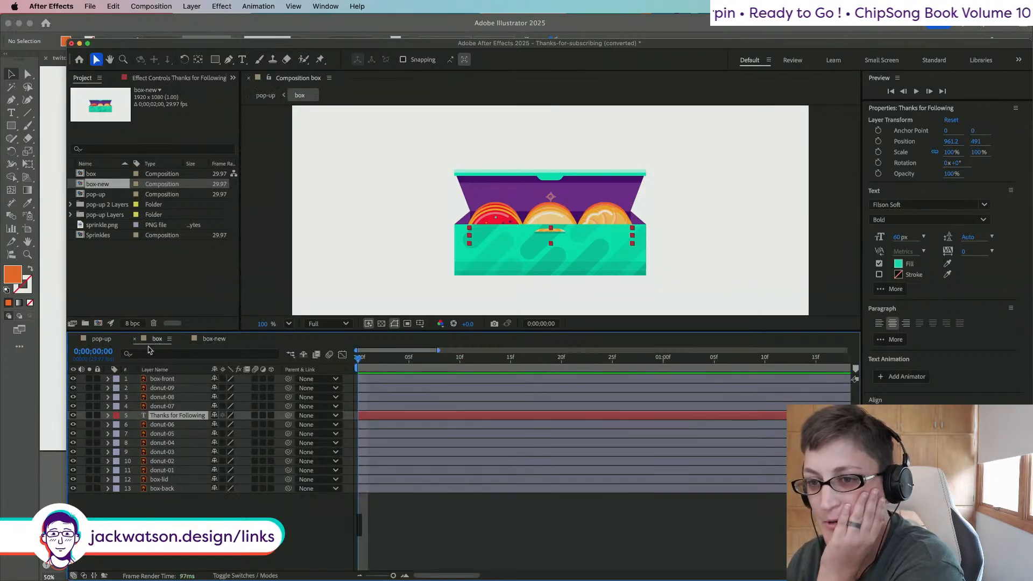
# Step: Add the box-new composition to the pop-up composition directly above the box layer
pyautogui.click(102, 339)
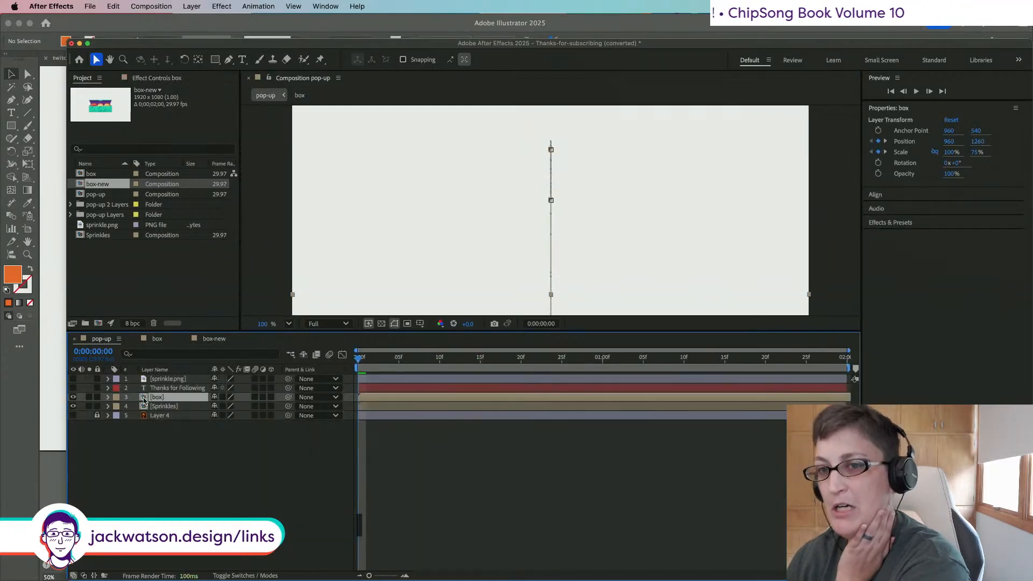
pyautogui.click(235, 459)
pyautogui.click(97, 214)
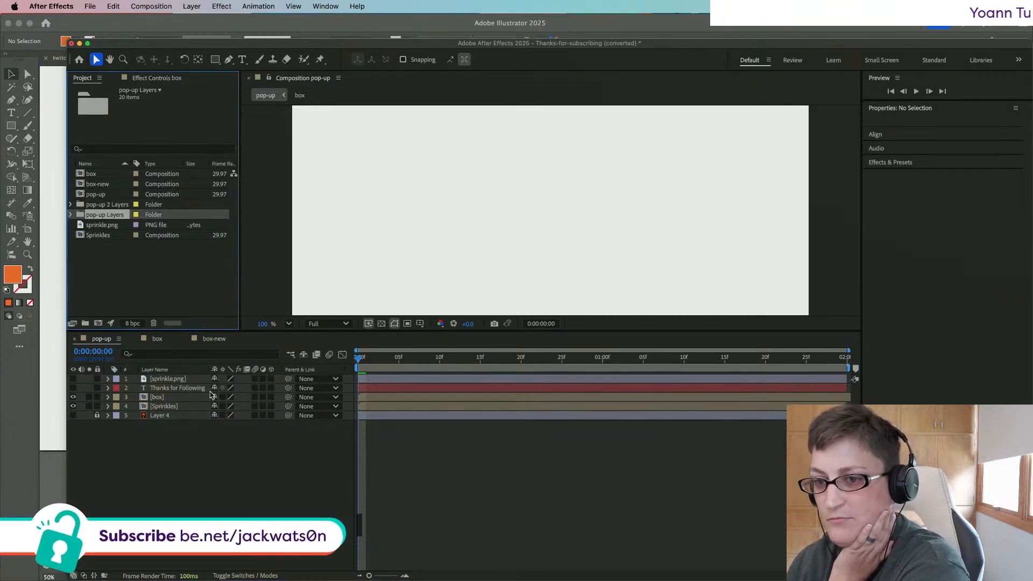
pyautogui.click(158, 397)
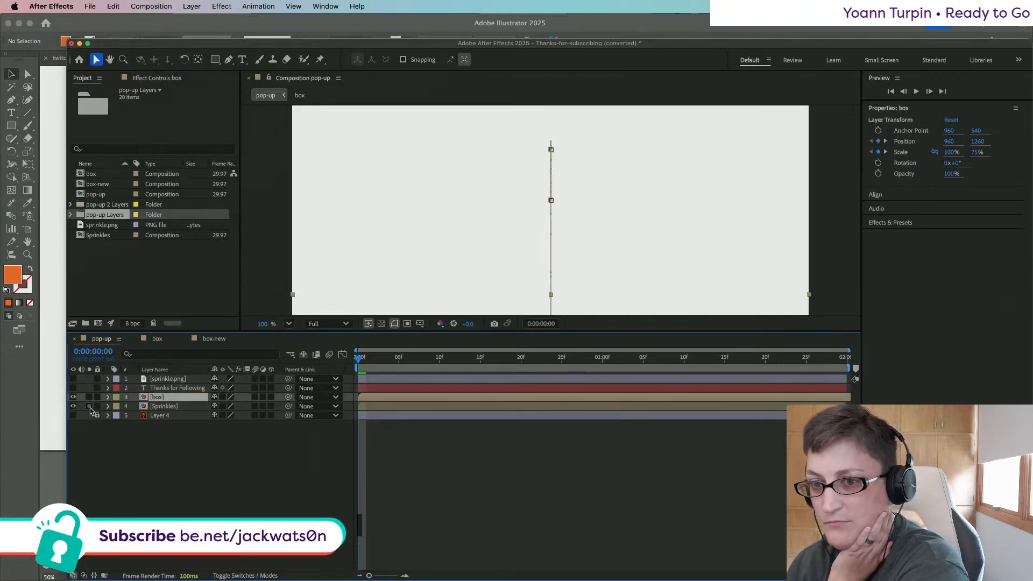
pyautogui.click(108, 397)
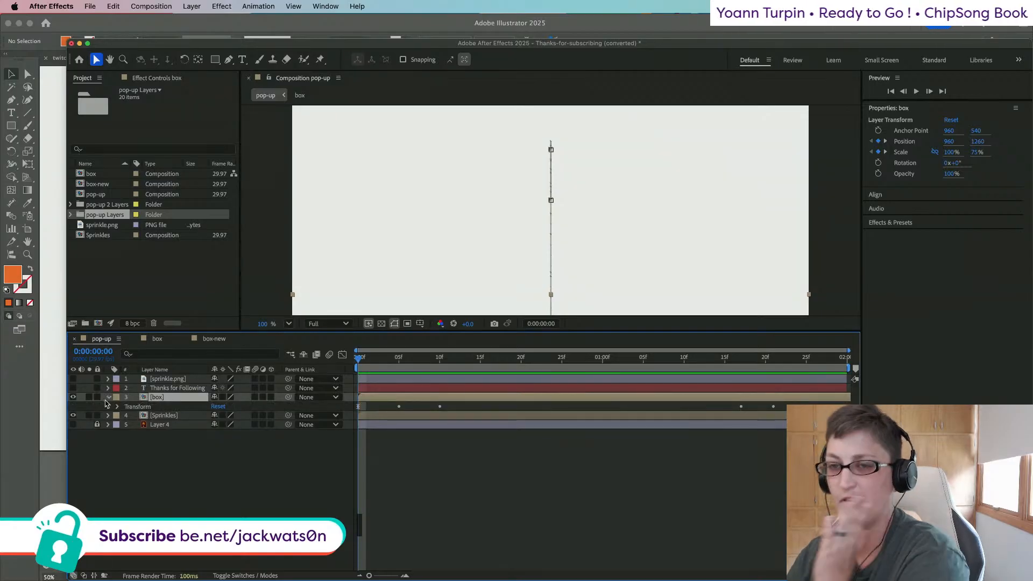
pyautogui.moveTo(98, 186); pyautogui.dragTo(141, 396)
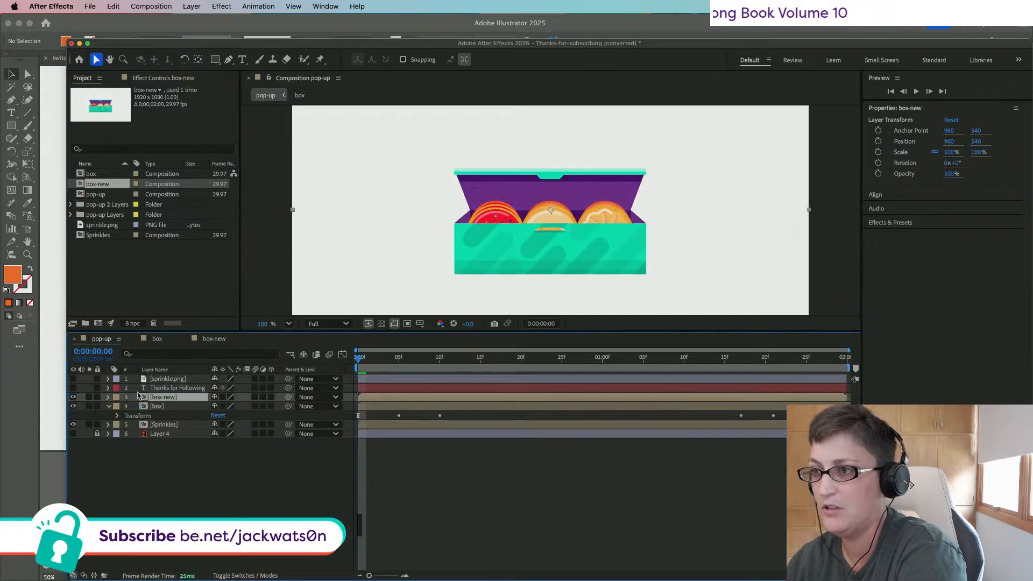
# Step: Copy the Position keyframes of the box layer in pop-up and paste them onto box-new's Position at frame 0
pyautogui.click(118, 416)
pyautogui.click(166, 435)
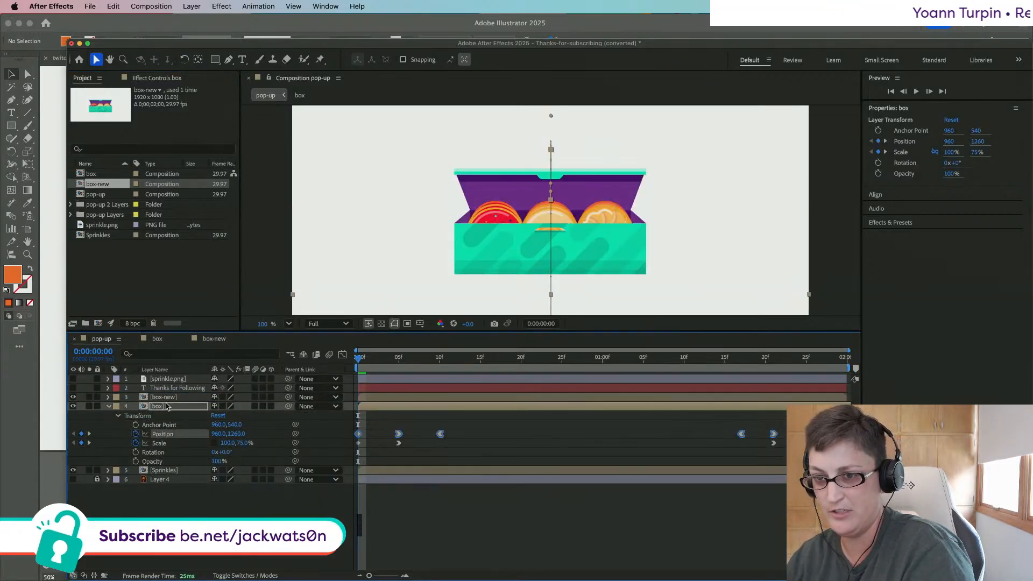
pyautogui.press('super+c')
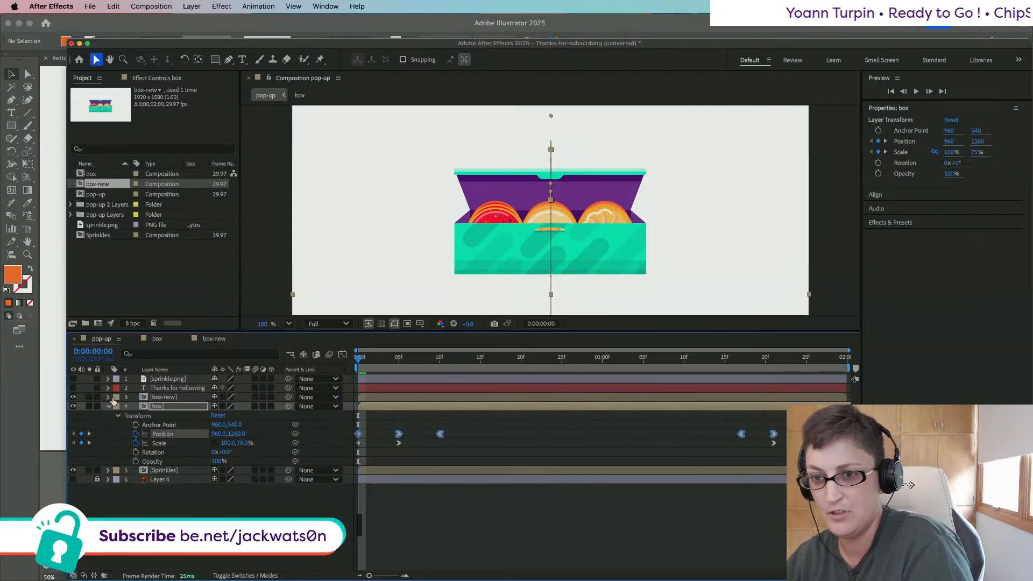
pyautogui.click(108, 398)
pyautogui.click(117, 407)
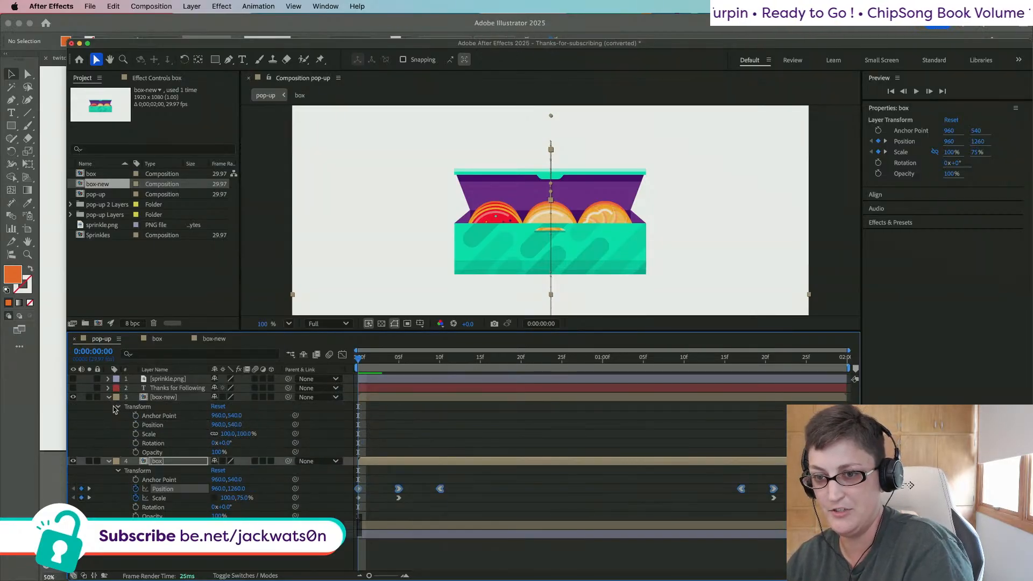
pyautogui.click(167, 429)
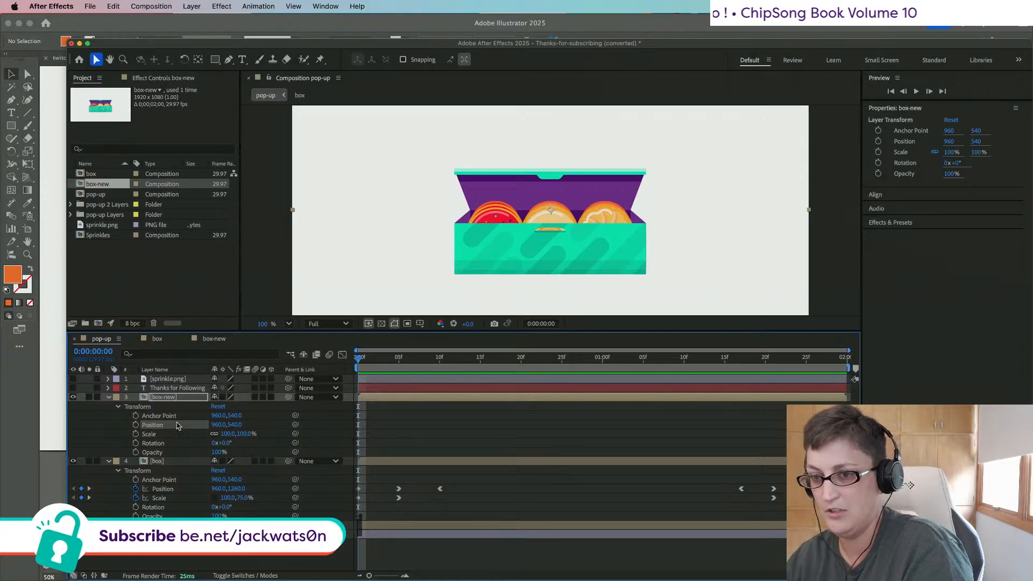
pyautogui.press('super+v')
# Step: Copy the box layer's Scale keyframes onto box-new at frame 0, and collapse and hide the box layer
pyautogui.click(173, 500)
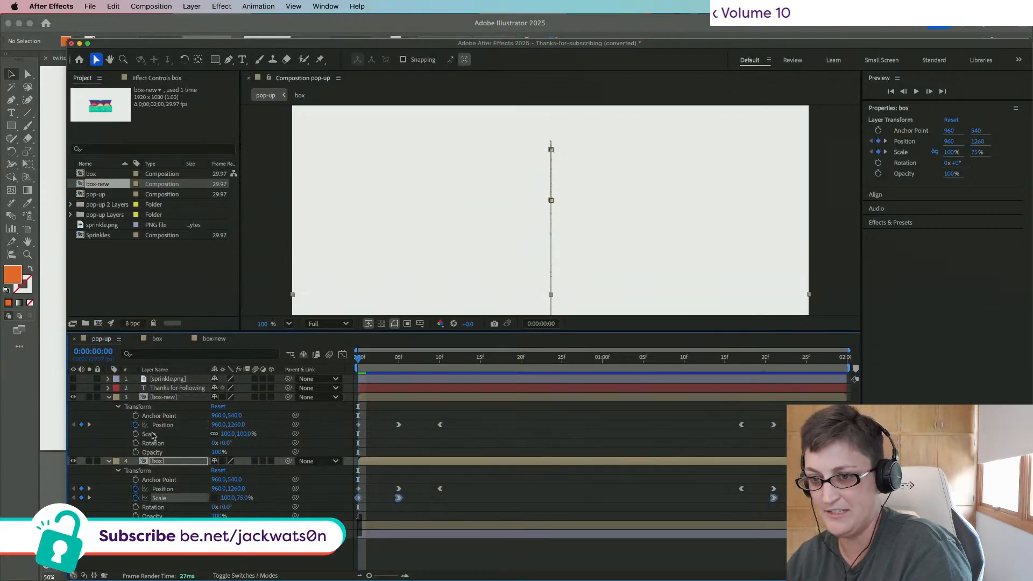
pyautogui.press('super+c')
pyautogui.click(154, 435)
pyautogui.press('super+v')
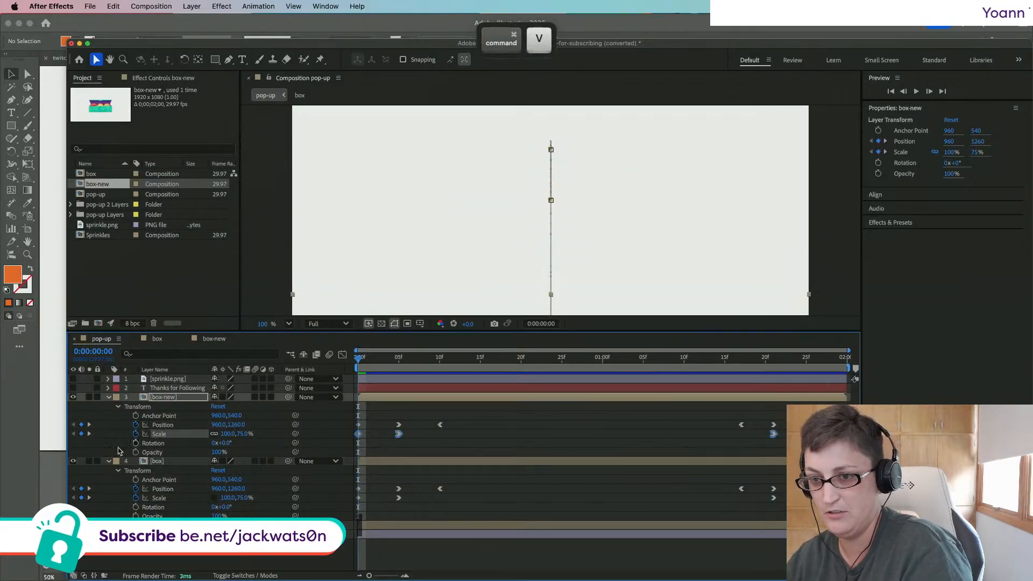
pyautogui.click(109, 462)
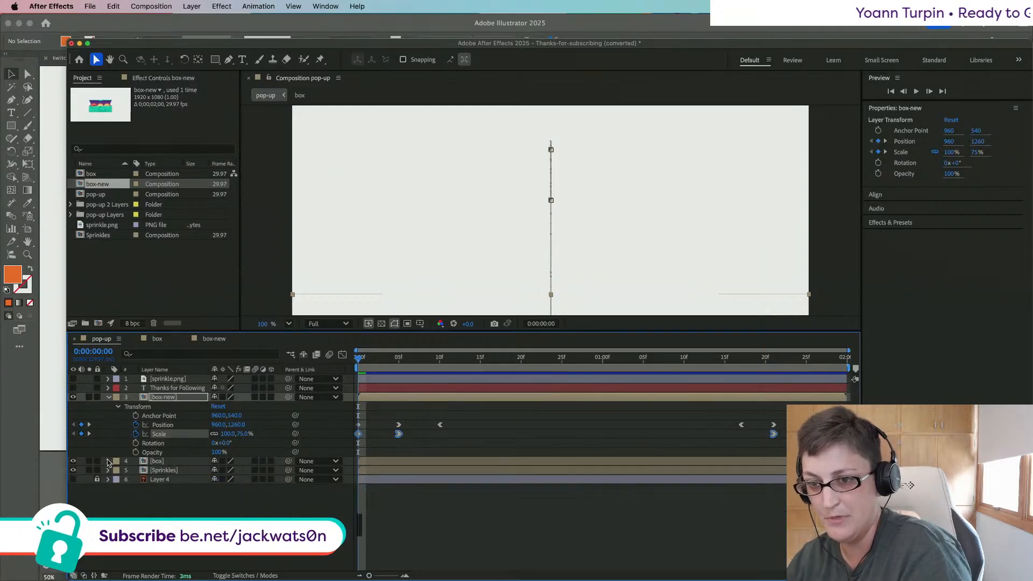
pyautogui.click(73, 461)
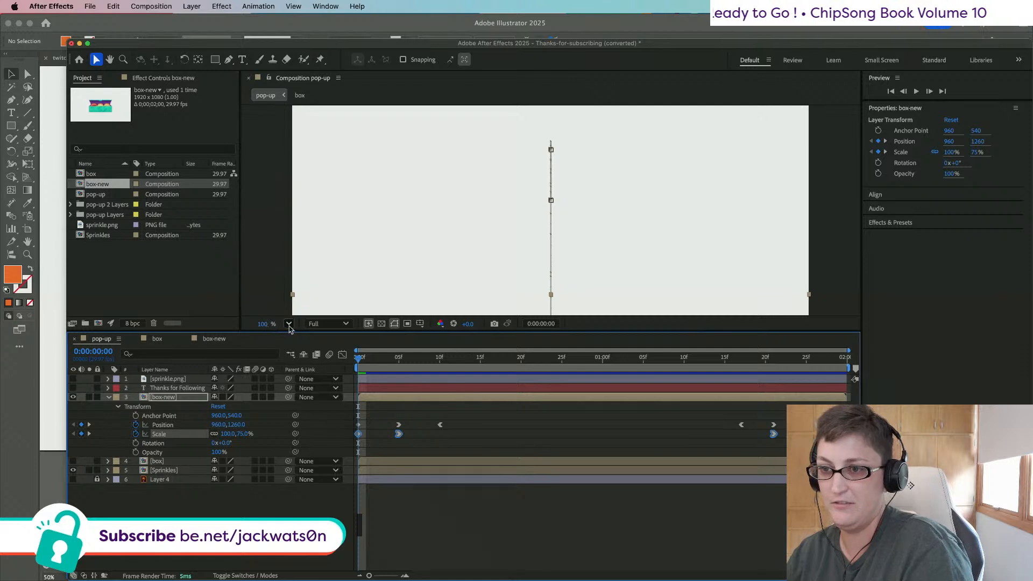
# Step: Set the viewer magnification to 66.7% and play the pop-up composition from the start to check the new box animation
pyautogui.click(289, 325)
pyautogui.click(297, 347)
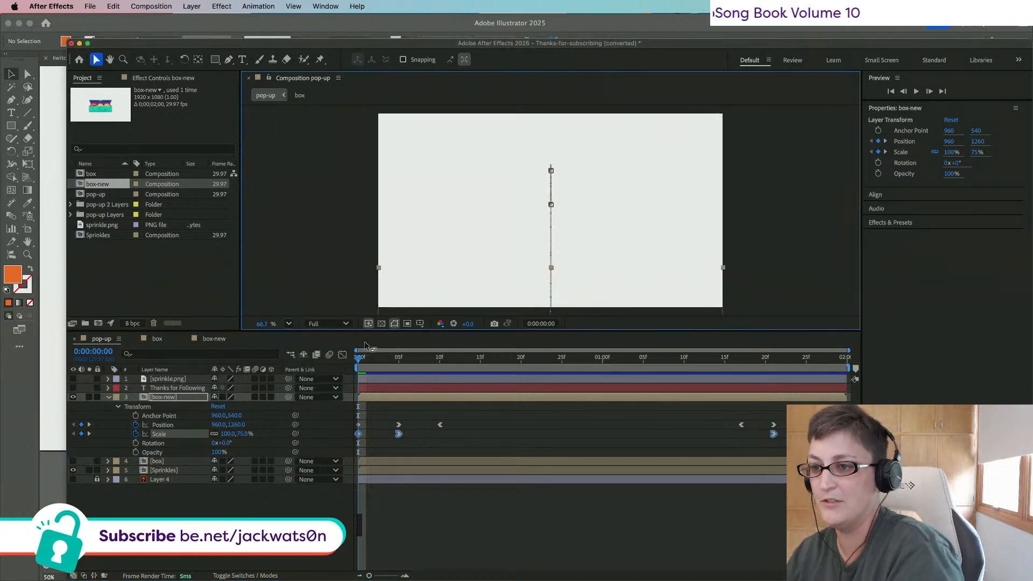
pyautogui.press('space')
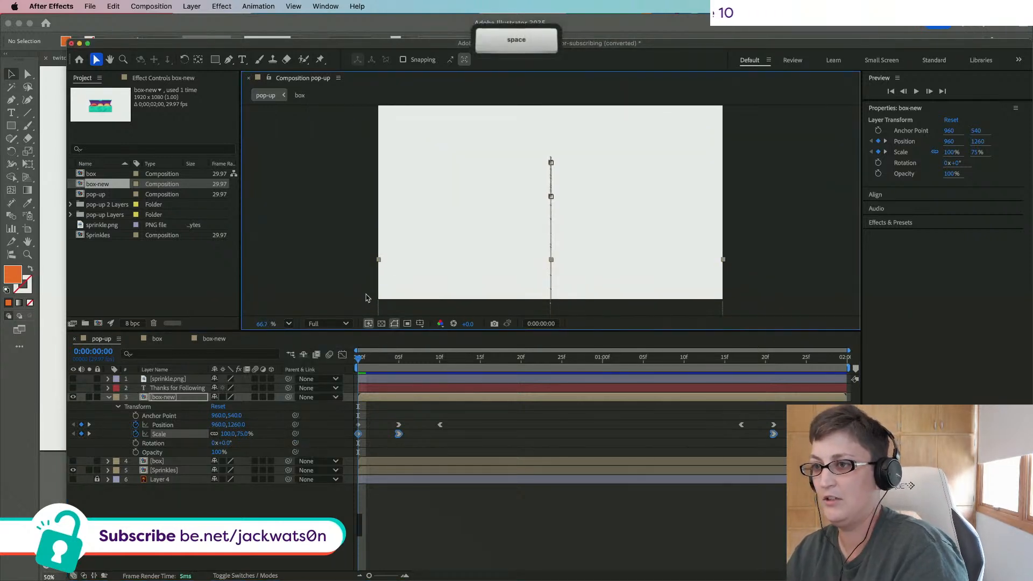
pyautogui.press('space')
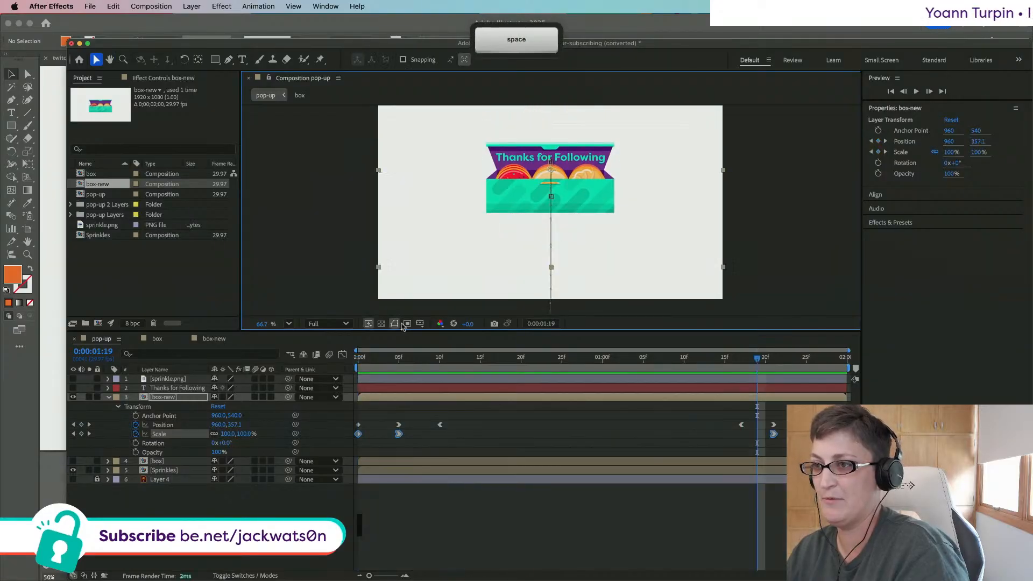
pyautogui.moveTo(376, 358); pyautogui.dragTo(299, 351)
pyautogui.press('space')
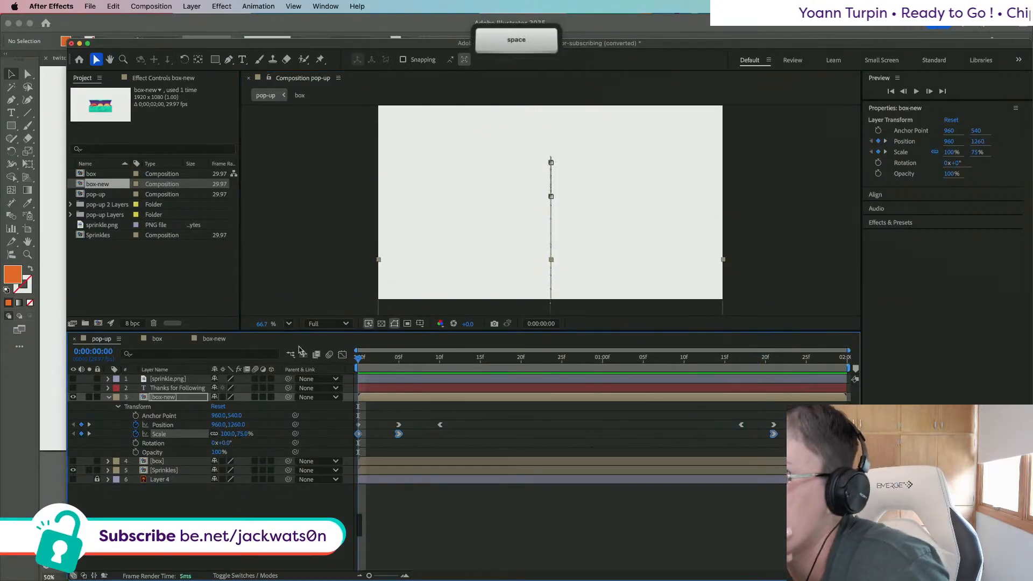
pyautogui.press('space')
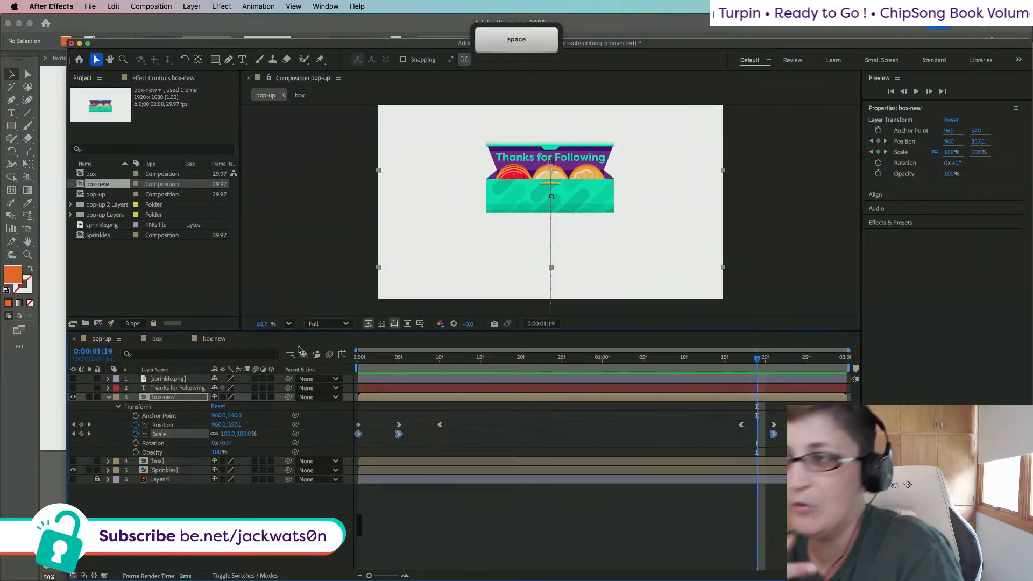
pyautogui.moveTo(359, 358)
pyautogui.mouseDown()
pyautogui.moveTo(399, 359)
pyautogui.moveTo(327, 359)
pyautogui.moveTo(461, 367)
pyautogui.moveTo(345, 360)
pyautogui.mouseUp()
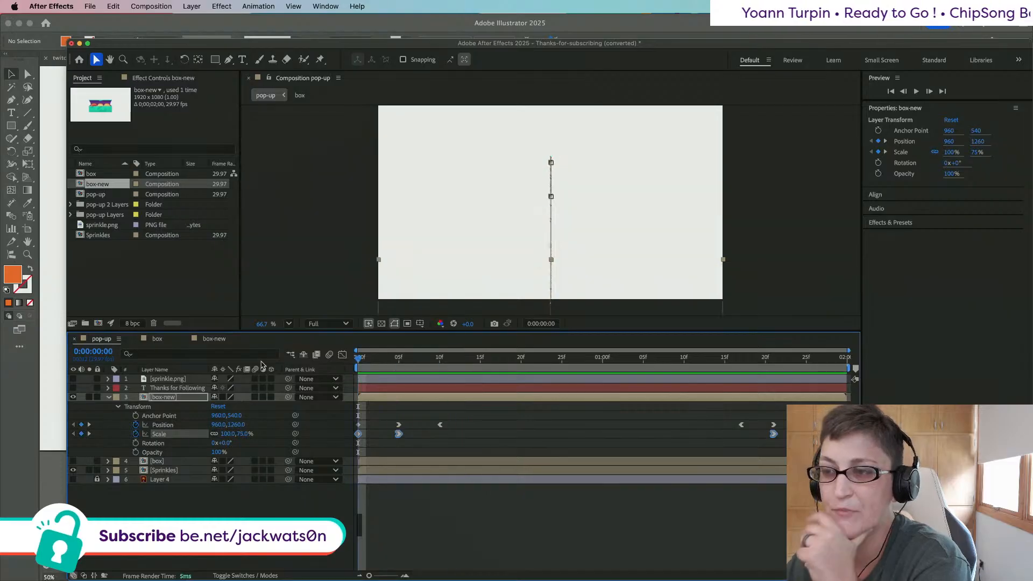
pyautogui.click(161, 471)
pyautogui.click(161, 462)
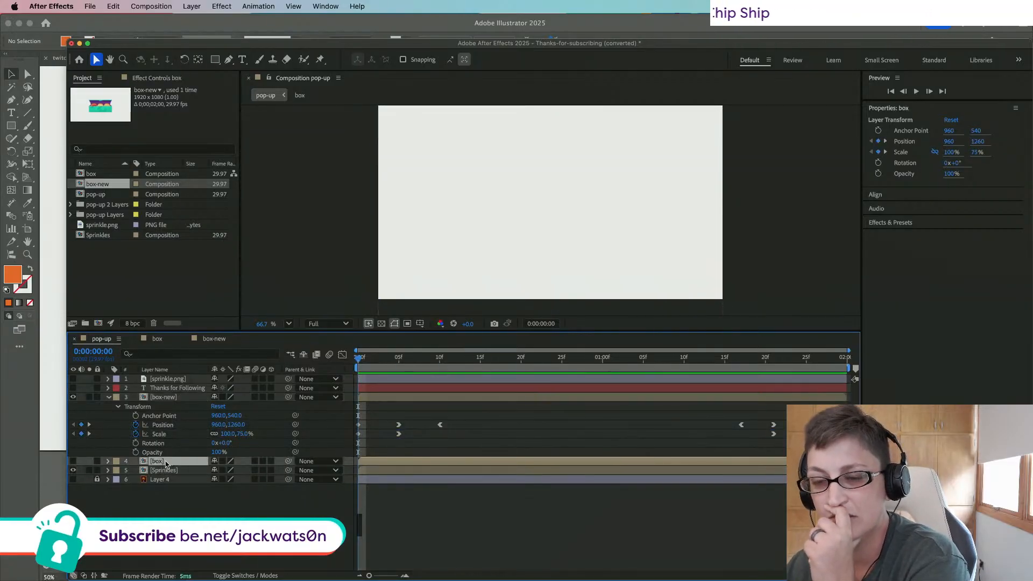
pyautogui.rightClick(161, 463)
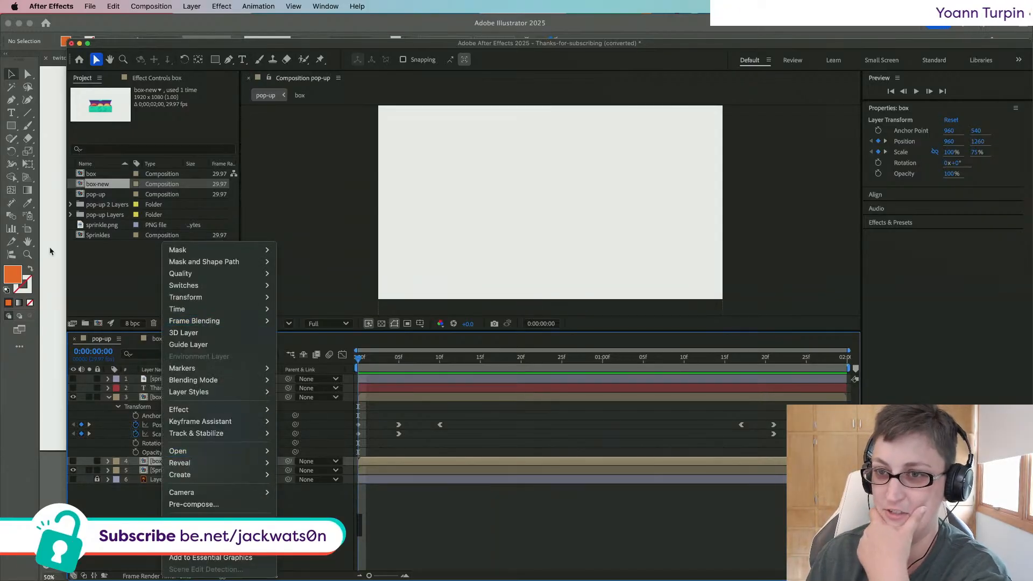
pyautogui.click(97, 285)
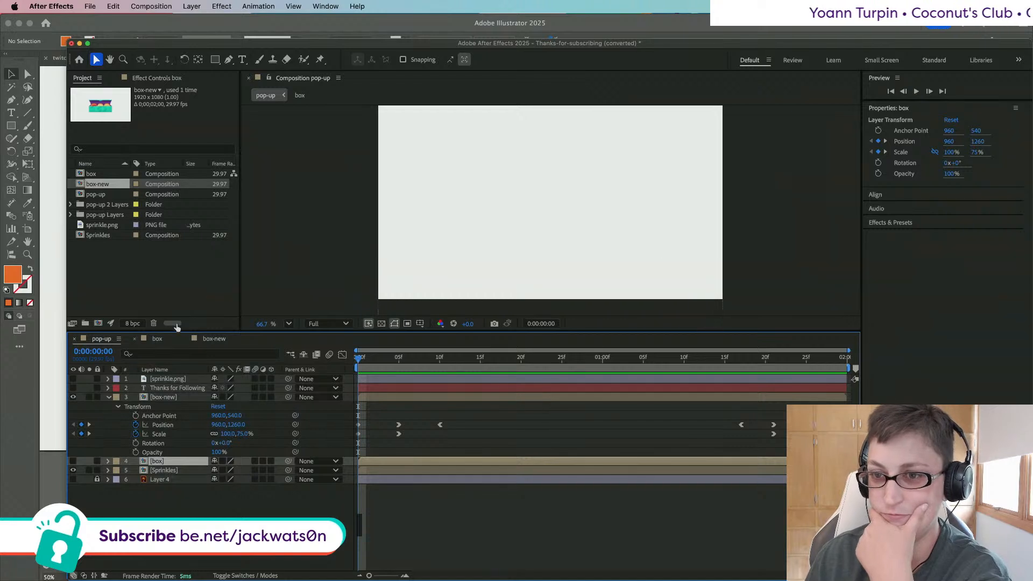
pyautogui.press('Delete')
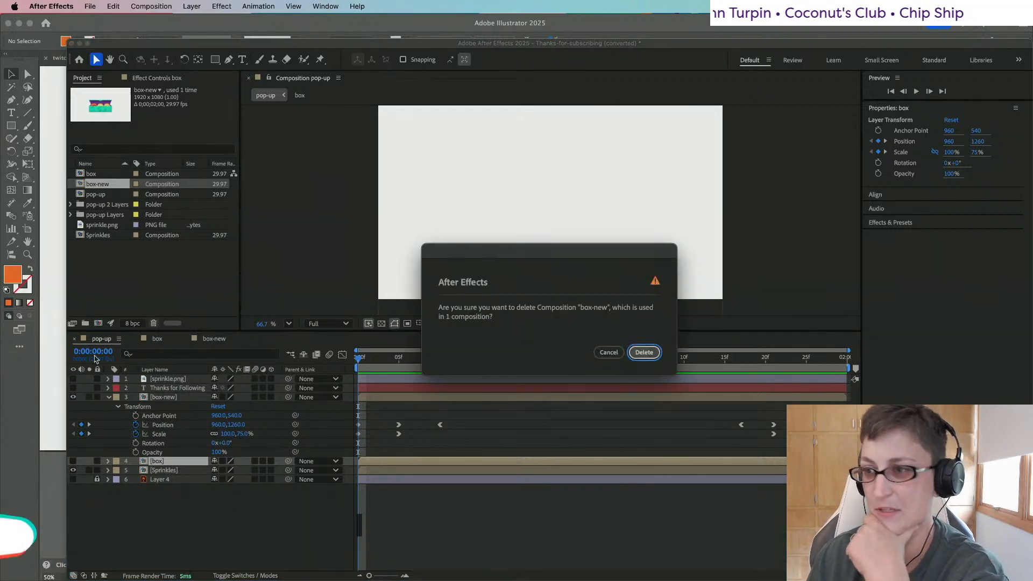
pyautogui.click(604, 353)
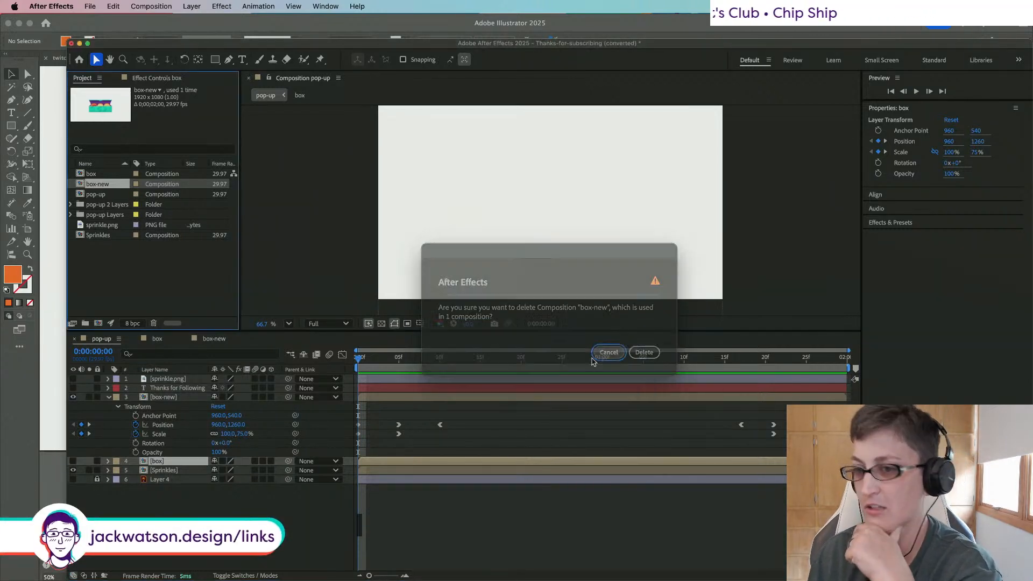
# Step: Close the old box composition's timeline and return to the pop-up composition
pyautogui.click(141, 338)
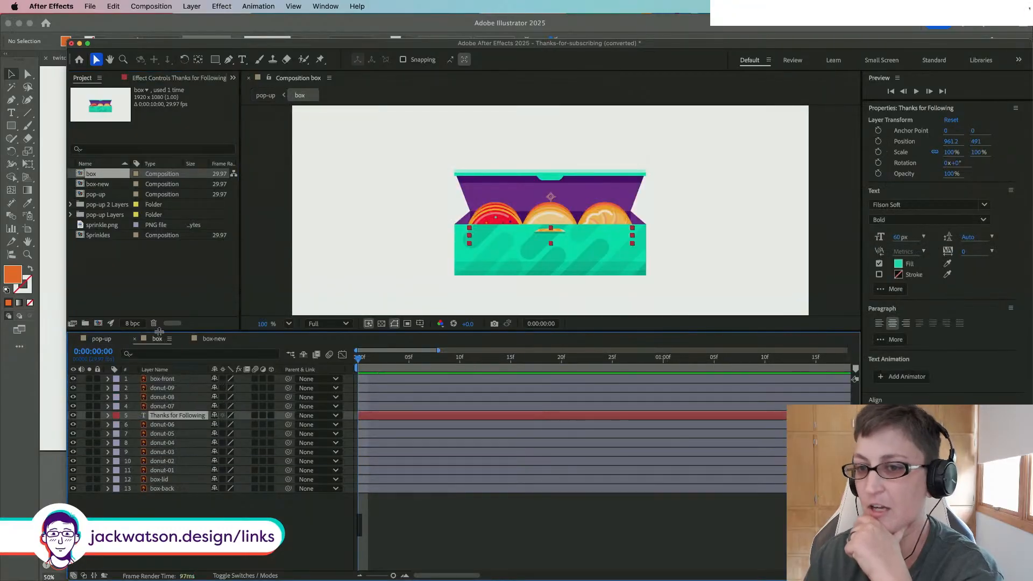
pyautogui.click(134, 339)
pyautogui.click(95, 339)
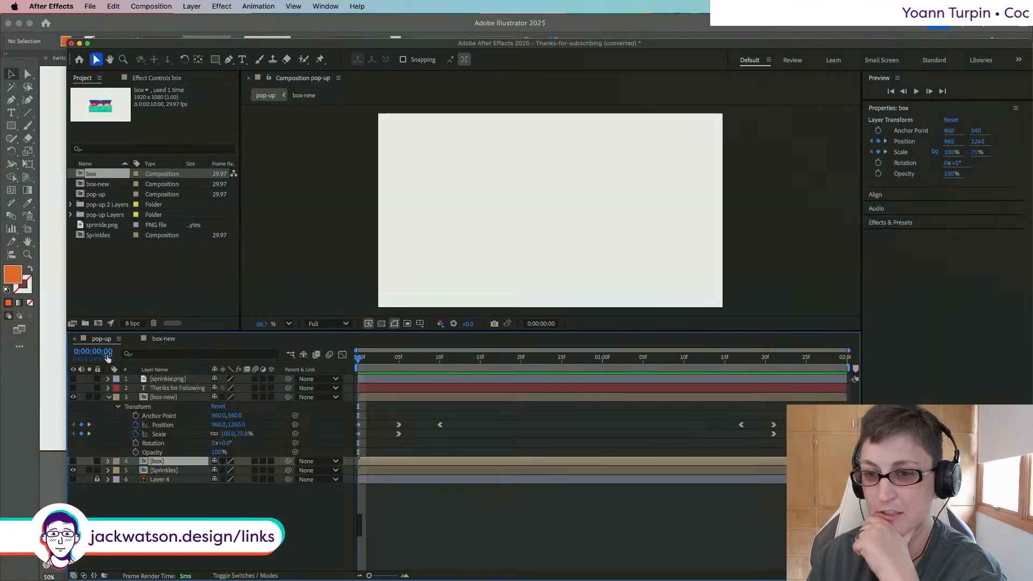
# Step: Delete the old box layer from the pop-up composition and collapse the box-new layer's properties
pyautogui.rightClick(168, 464)
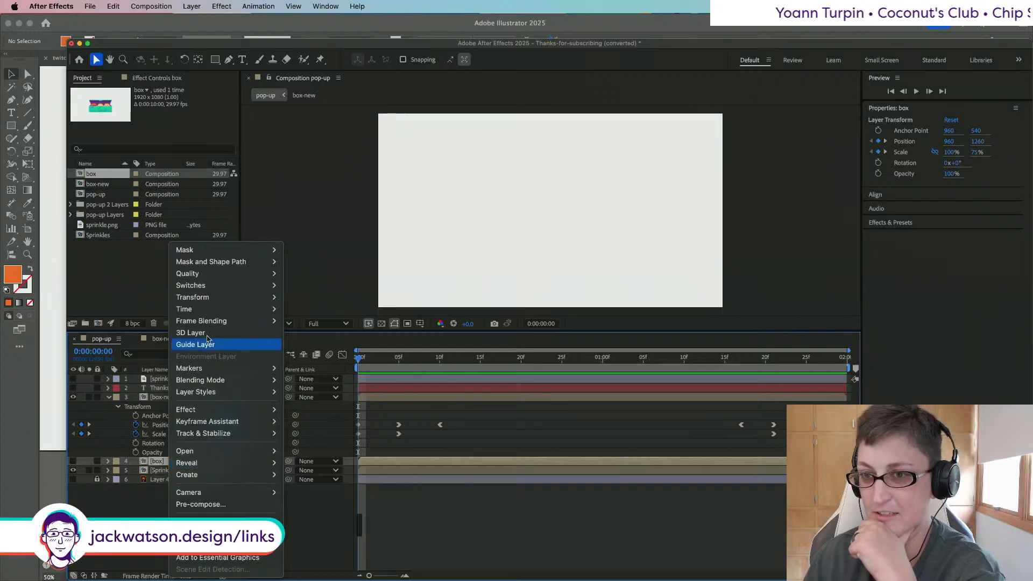
pyautogui.moveTo(181, 264)
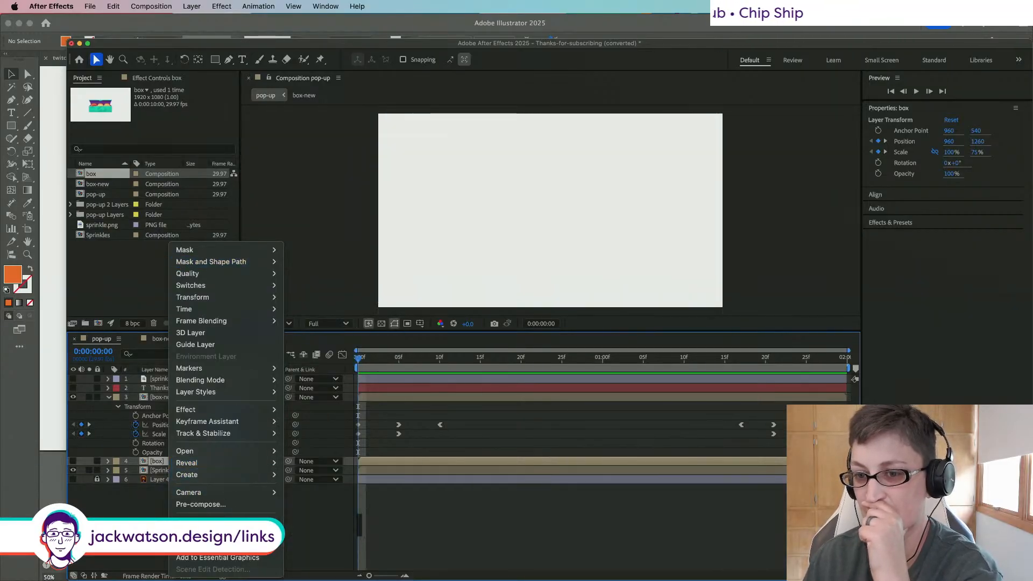
pyautogui.click(113, 538)
pyautogui.click(166, 472)
pyautogui.click(164, 462)
pyautogui.press('Delete')
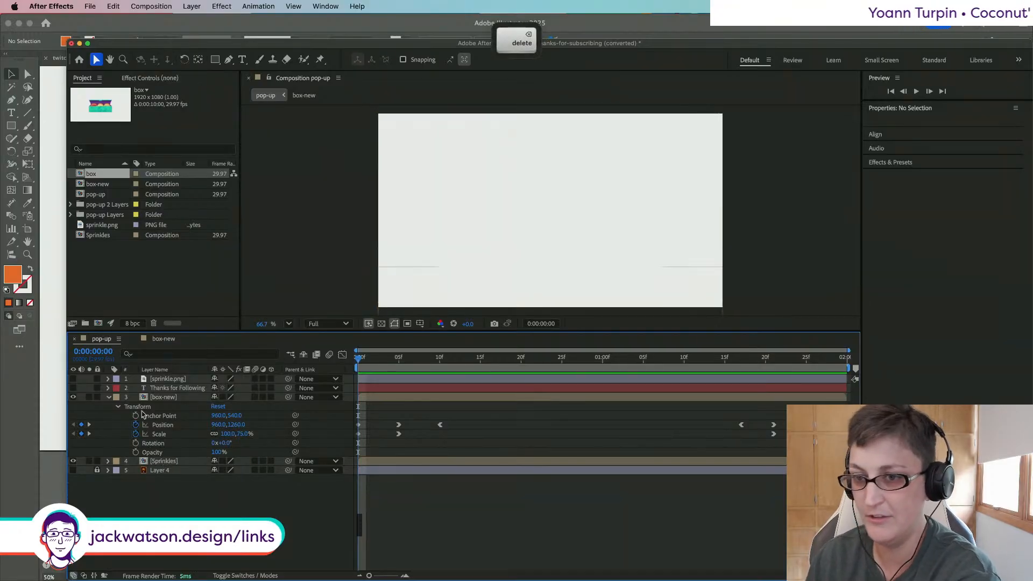
pyautogui.click(108, 398)
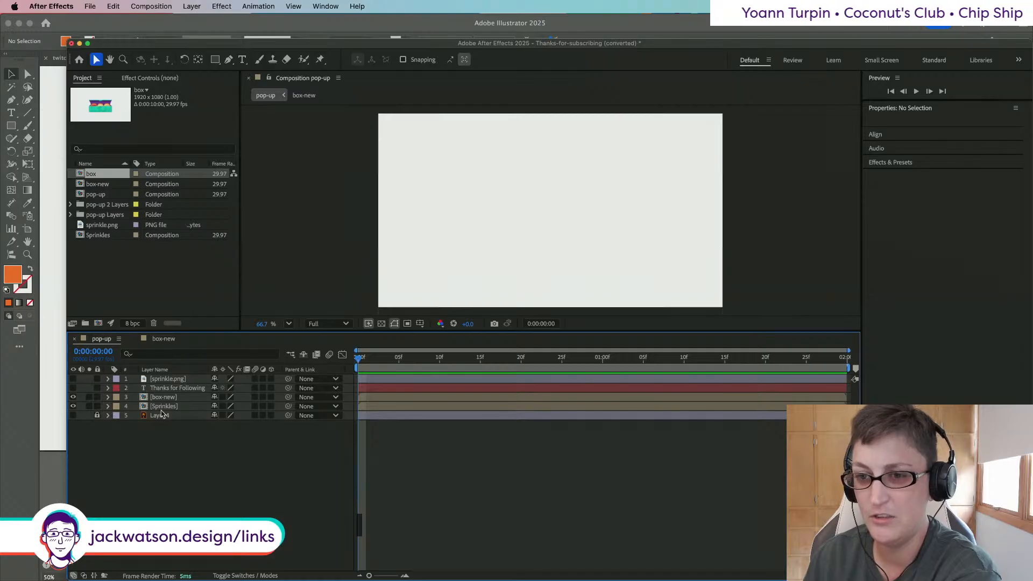
# Step: Delete the old box composition from the project
pyautogui.click(104, 174)
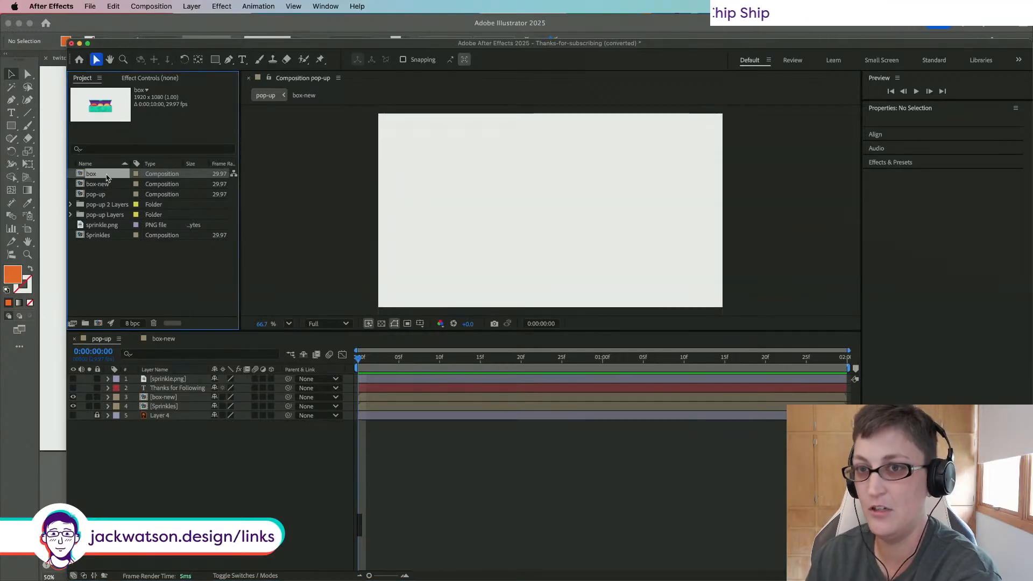
pyautogui.press('Delete')
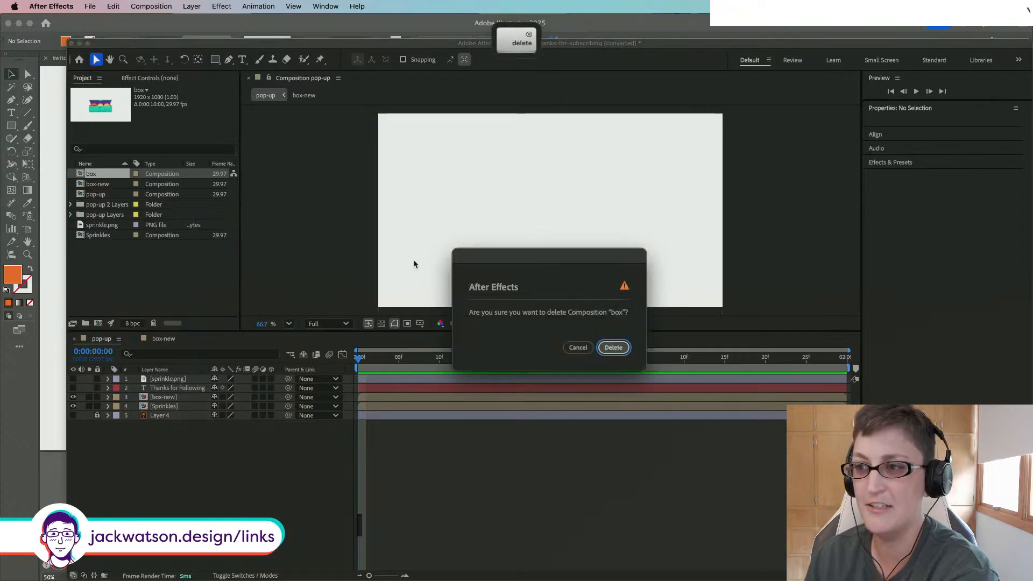
pyautogui.click(613, 348)
# Step: Rename the box-new composition to box in its composition settings
pyautogui.rightClick(109, 178)
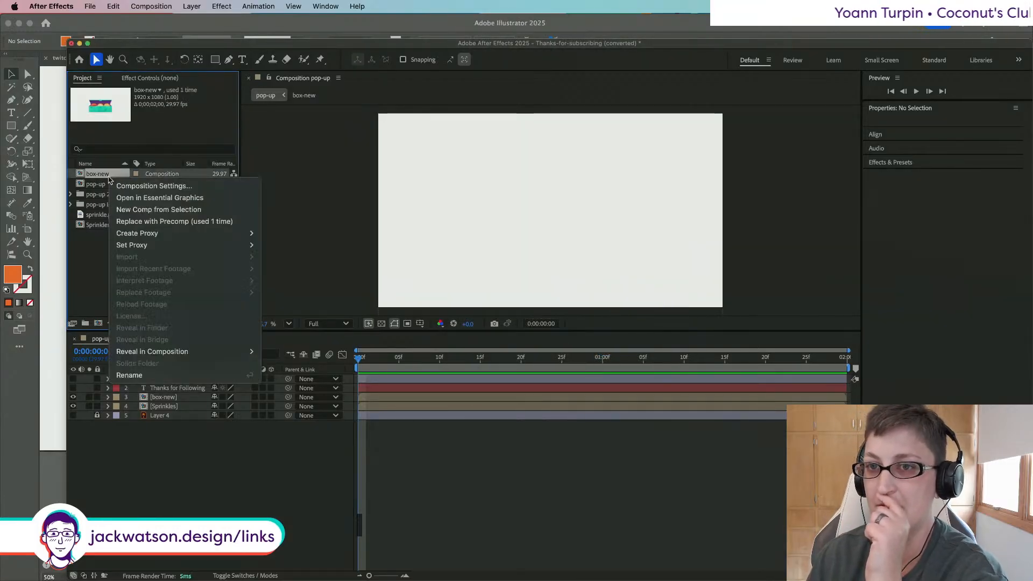
pyautogui.click(146, 185)
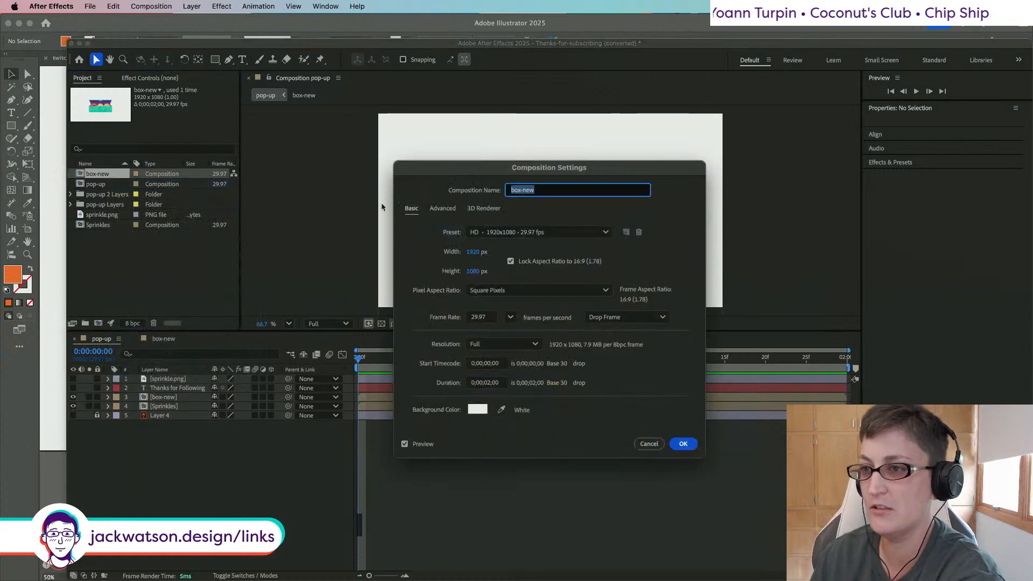
pyautogui.click(547, 185)
pyautogui.press('BackSpace')
pyautogui.press('BackSpace')
pyautogui.press('BackSpace')
pyautogui.press('BackSpace')
pyautogui.click(683, 443)
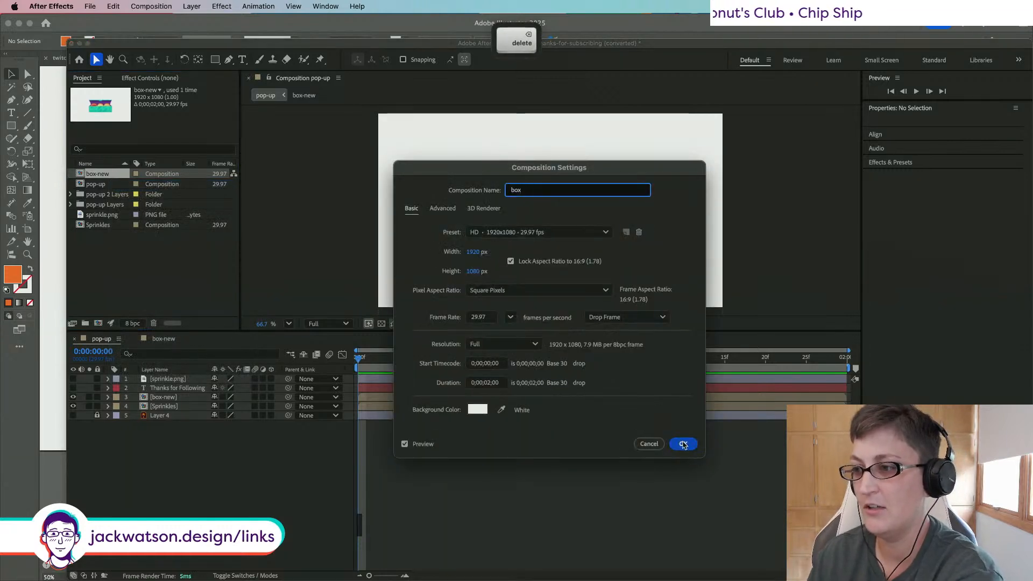
# Step: Delete the old pop-up Layers folder and its contents from the project, keeping the pop-up 2 Layers folder
pyautogui.click(107, 206)
pyautogui.click(121, 195)
pyautogui.click(117, 205)
pyautogui.click(116, 195)
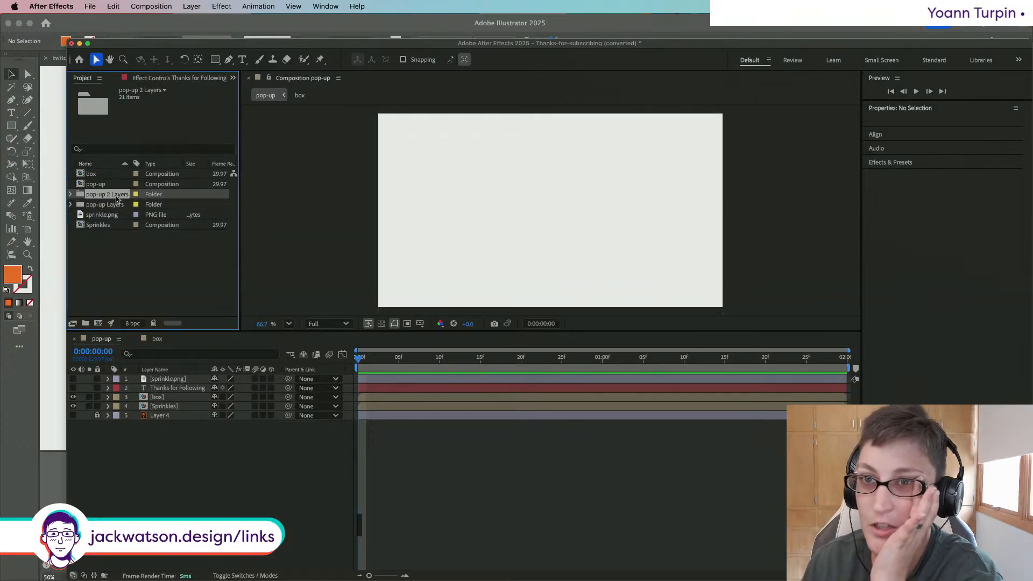
pyautogui.click(118, 207)
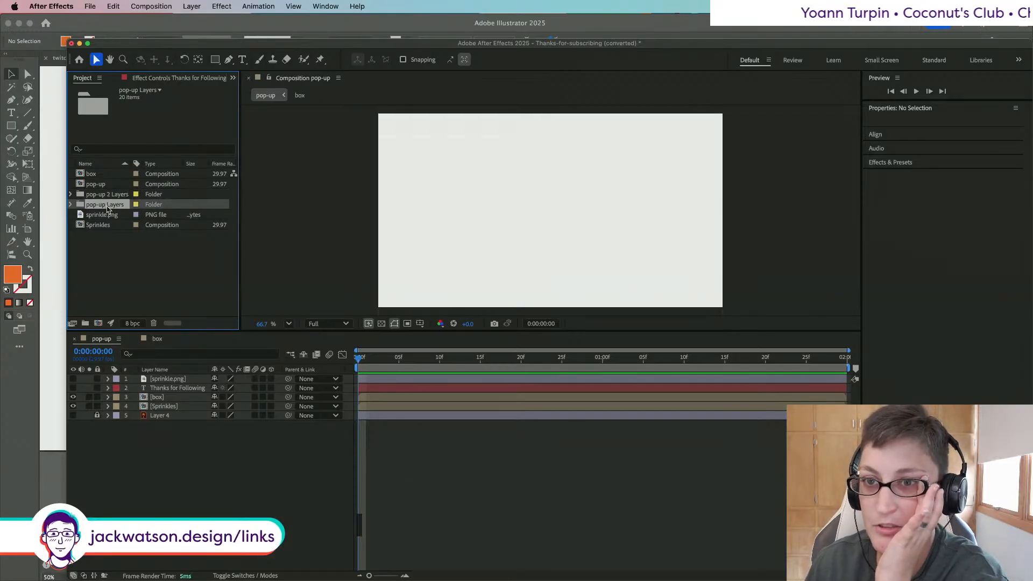
pyautogui.click(154, 322)
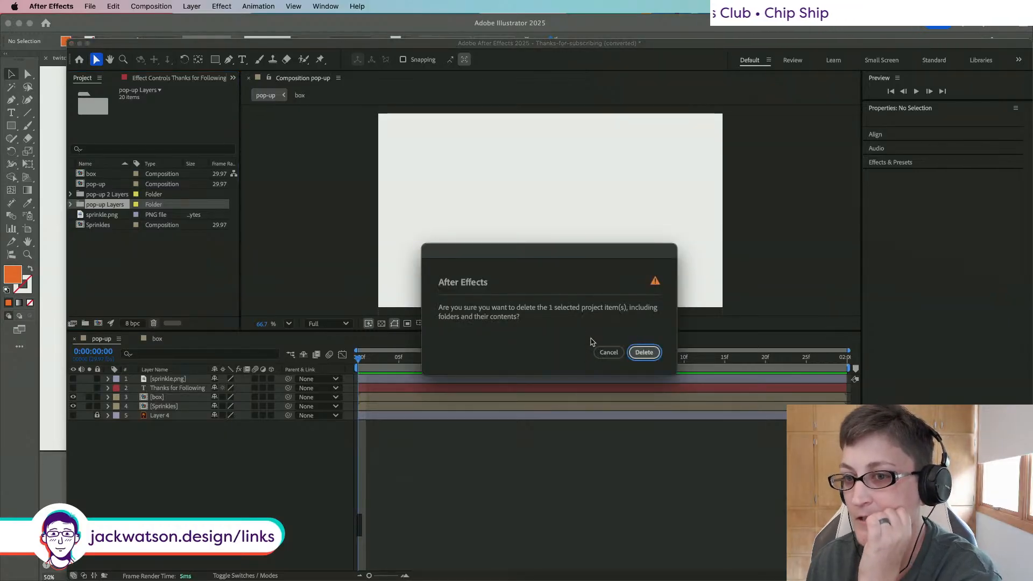
pyautogui.click(644, 352)
# Step: Show the Thanks for Following text layer in pop-up and play the composition from the start to check it
pyautogui.moveTo(362, 364); pyautogui.dragTo(274, 363)
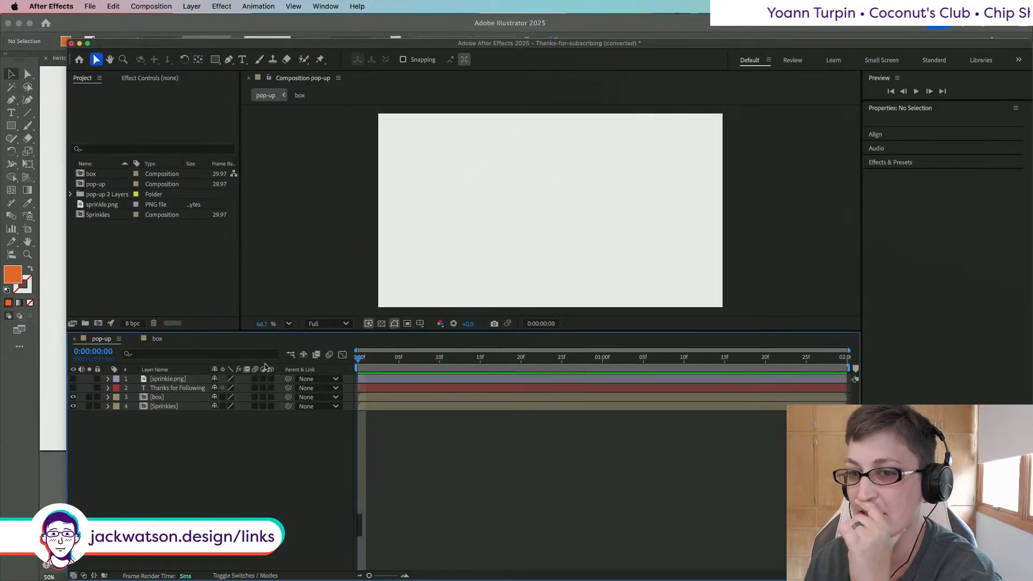
pyautogui.click(167, 379)
pyautogui.click(167, 389)
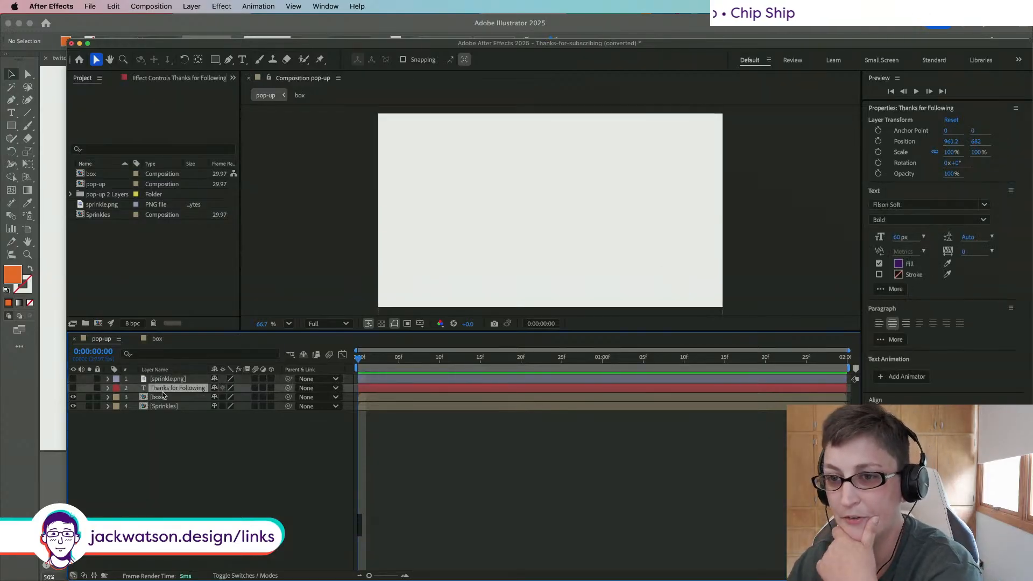
pyautogui.click(73, 388)
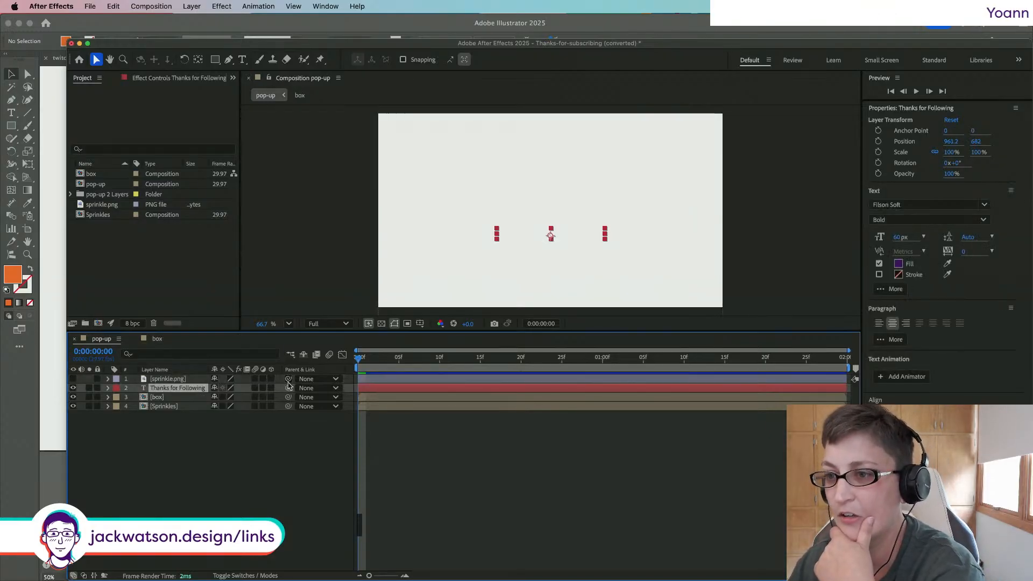
pyautogui.press('space')
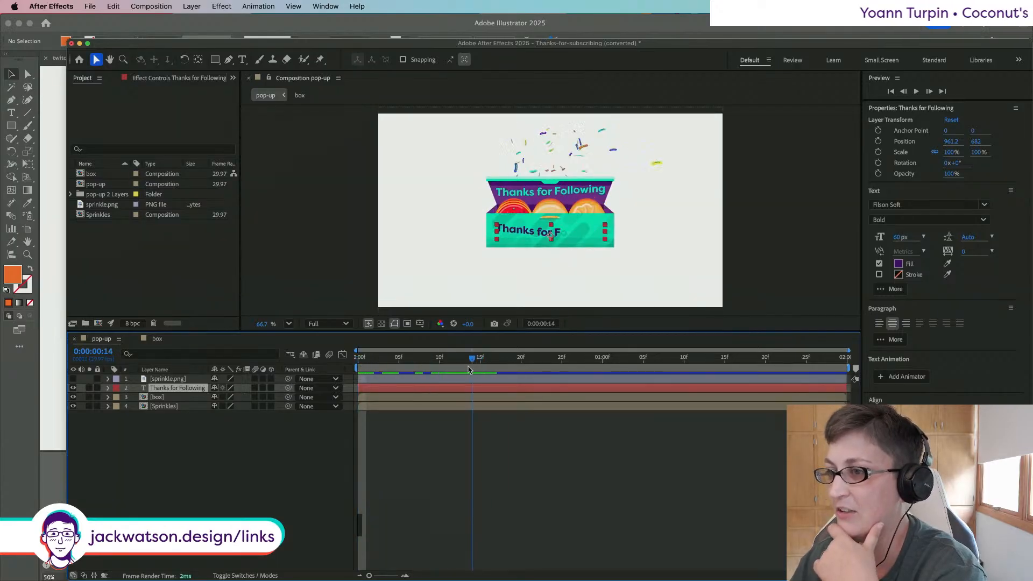
pyautogui.press('space')
pyautogui.moveTo(359, 357); pyautogui.dragTo(166, 394)
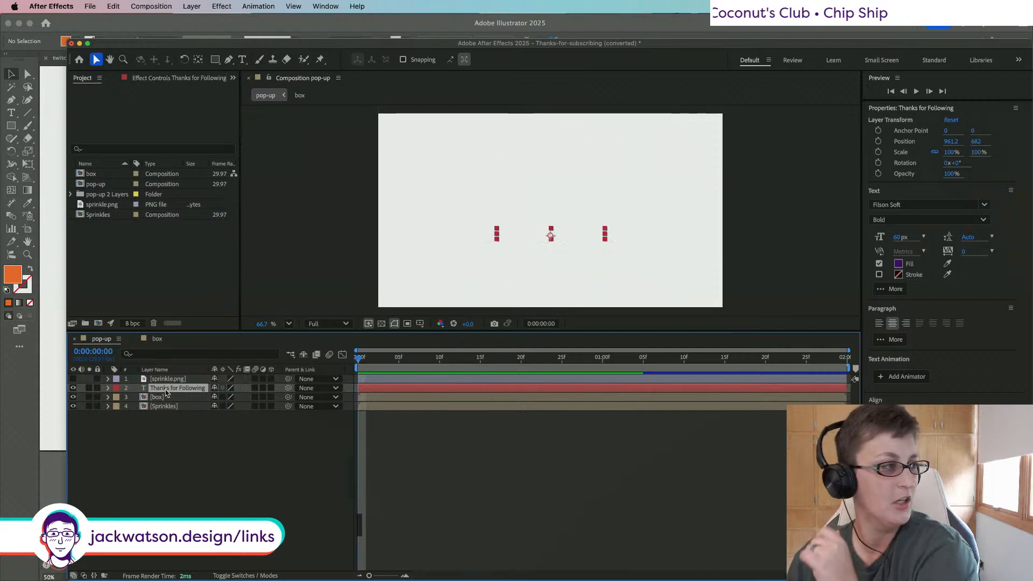
# Step: Hide the Thanks for Following text layer and delete it from the pop-up composition
pyautogui.click(73, 388)
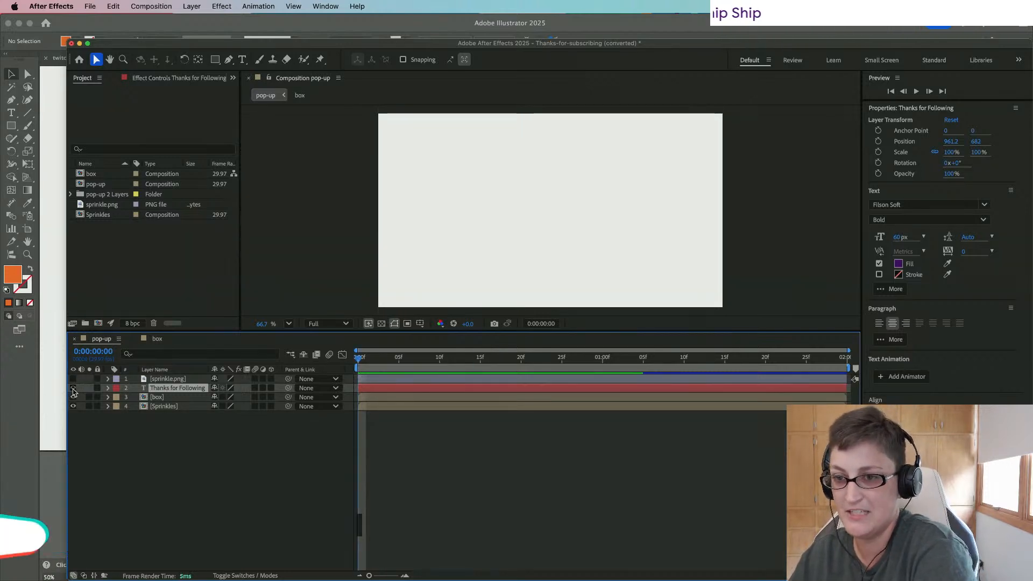
pyautogui.moveTo(196, 392); pyautogui.dragTo(164, 412)
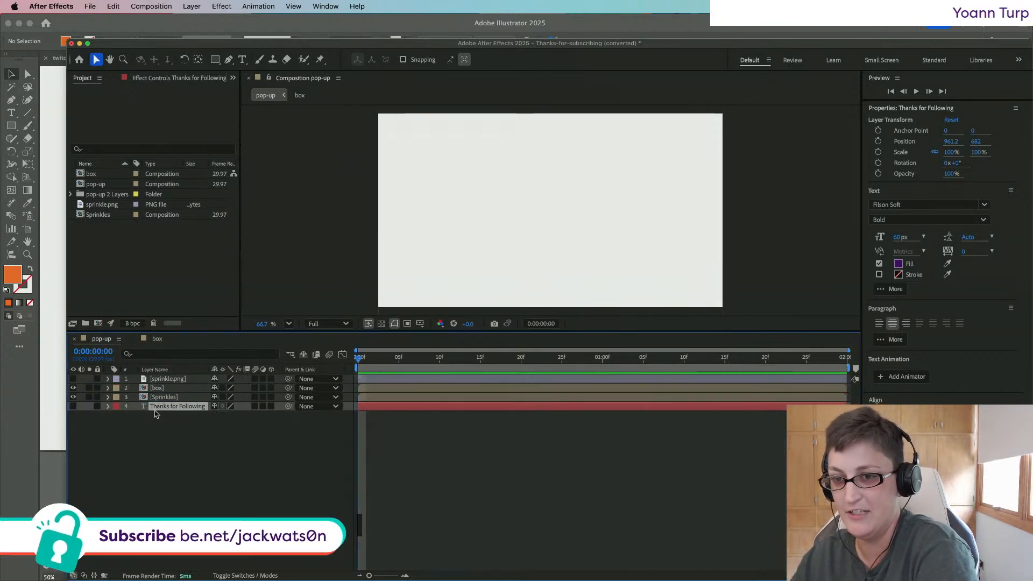
pyautogui.press('Delete')
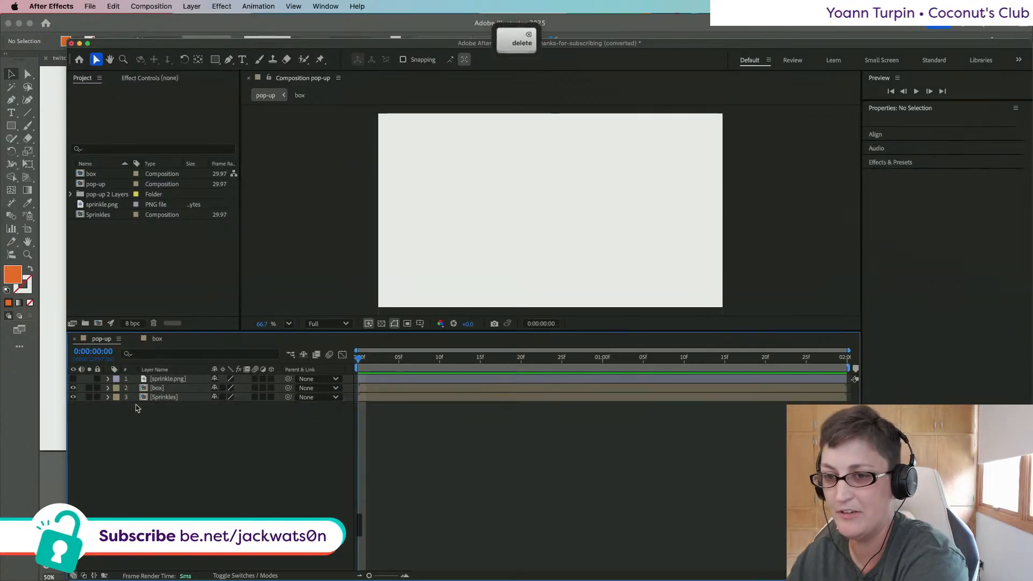
# Step: Briefly show the sprinkle.png layer in pop-up to check it, and hide it again
pyautogui.click(150, 380)
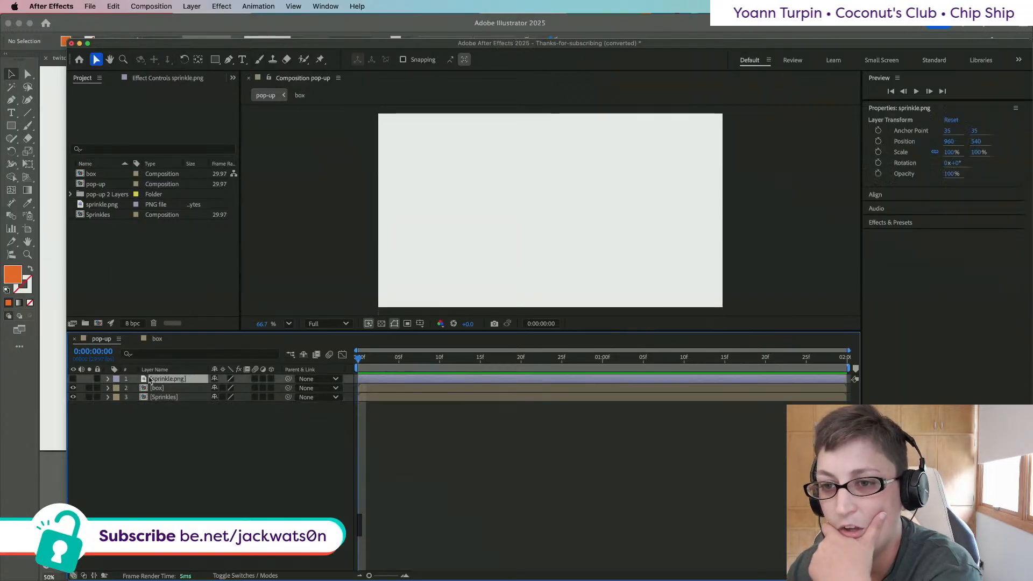
pyautogui.click(73, 379)
pyautogui.click(73, 379)
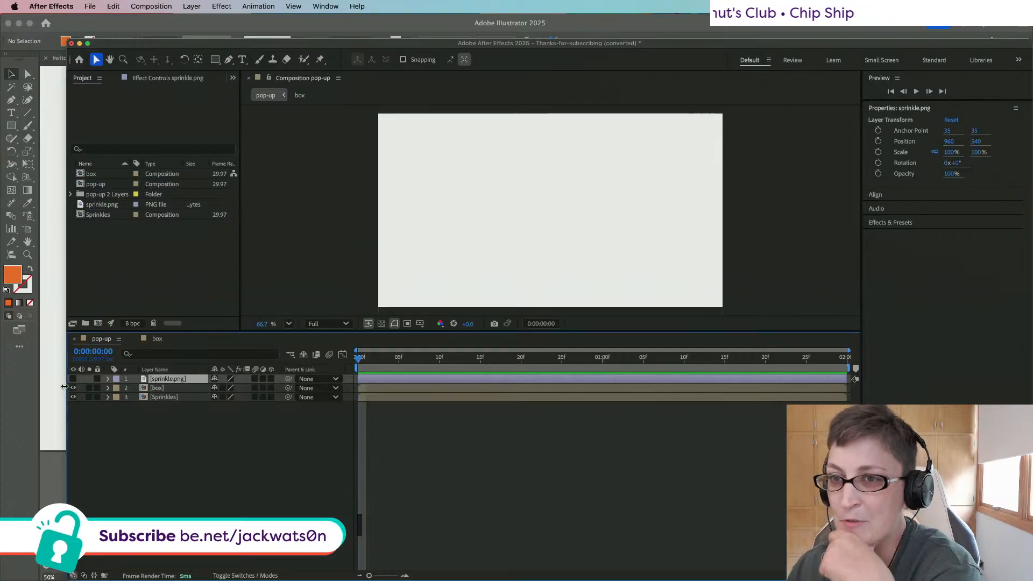
# Step: Hide the Sprinkles layer, play the pop-up composition to check the box animation, and return the playhead to frame 0
pyautogui.click(164, 397)
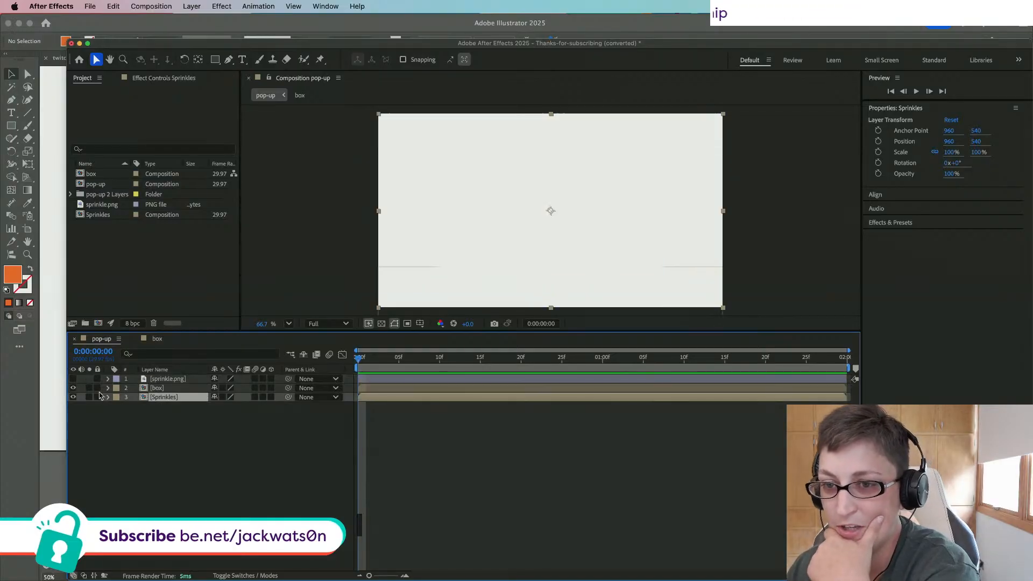
pyautogui.click(73, 397)
pyautogui.press('space')
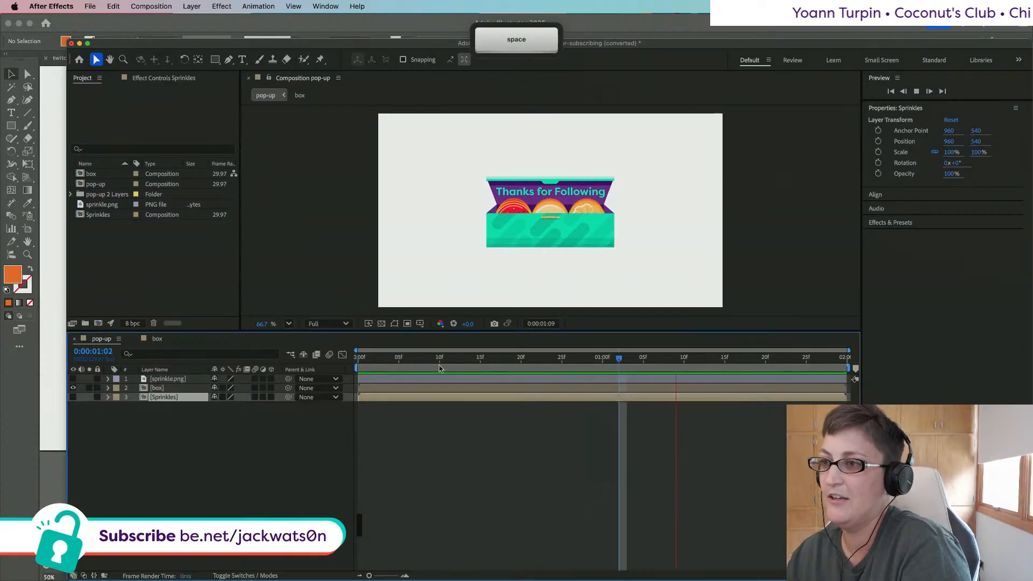
pyautogui.press('space')
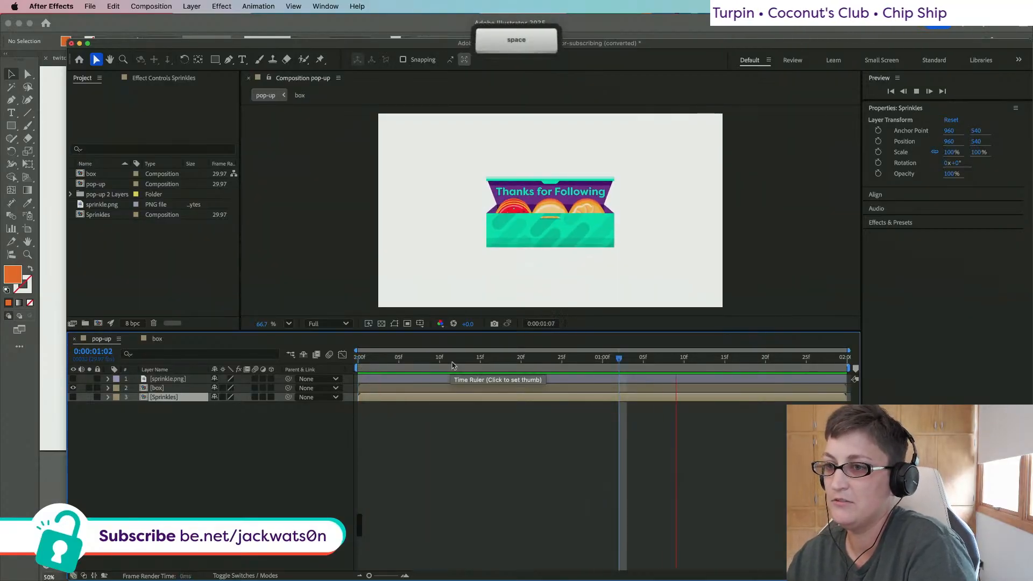
pyautogui.press('space')
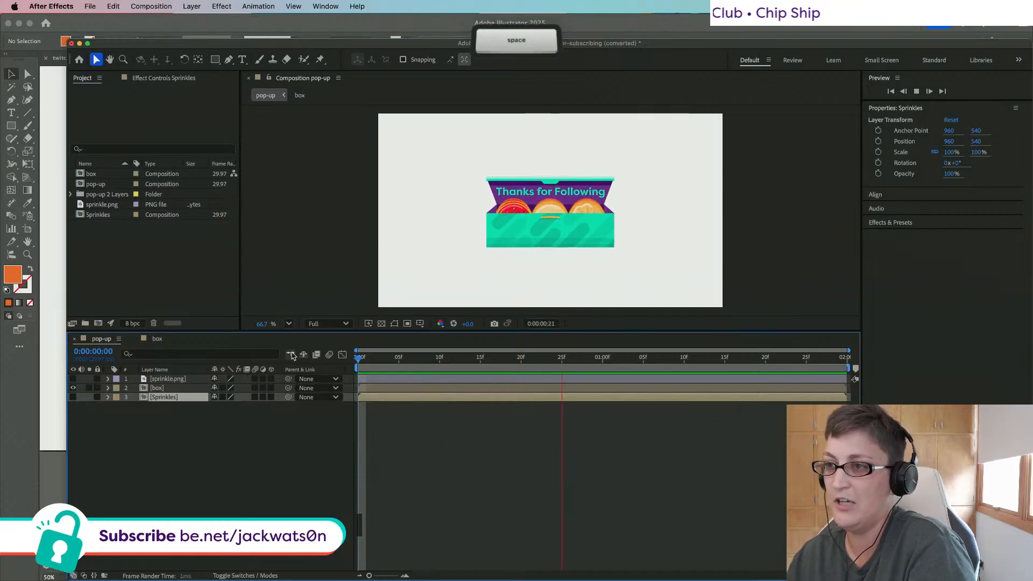
pyautogui.press('space')
pyautogui.moveTo(362, 360)
pyautogui.mouseDown()
pyautogui.moveTo(496, 371)
pyautogui.moveTo(358, 373)
pyautogui.mouseUp()
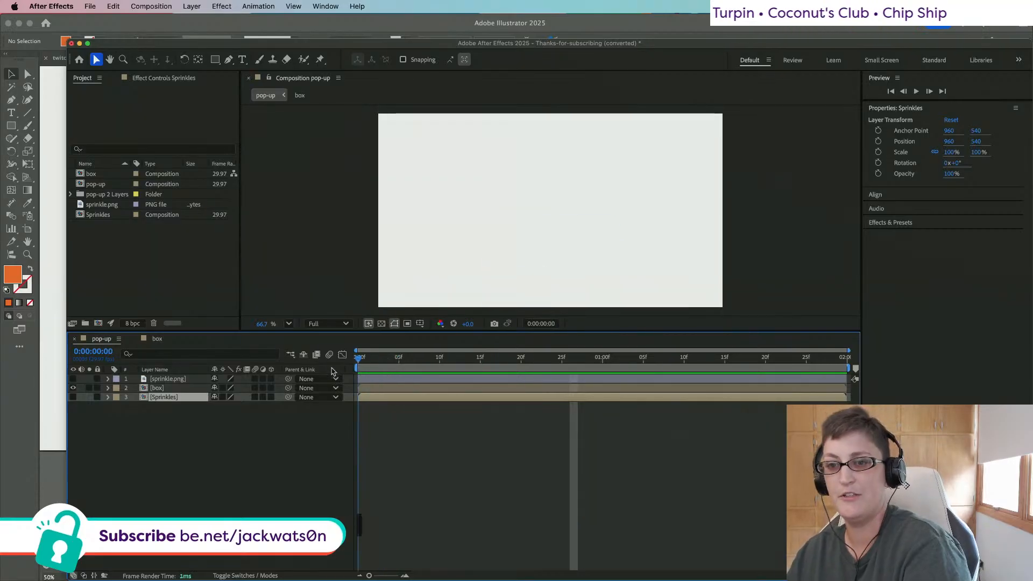
# Step: Open the box composition, switch to Illustrator, step out of the nested group isolation in twitch-graphics.ai, and look over the stream alert artboards
pyautogui.click(155, 341)
pyautogui.click(6, 365)
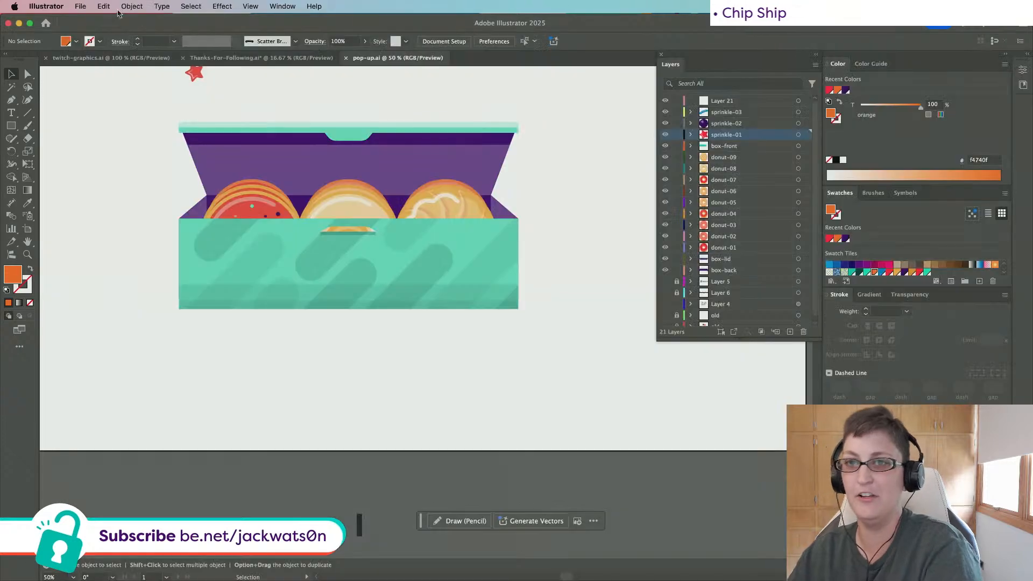
pyautogui.click(110, 58)
pyautogui.scroll(-5, 477, 306)
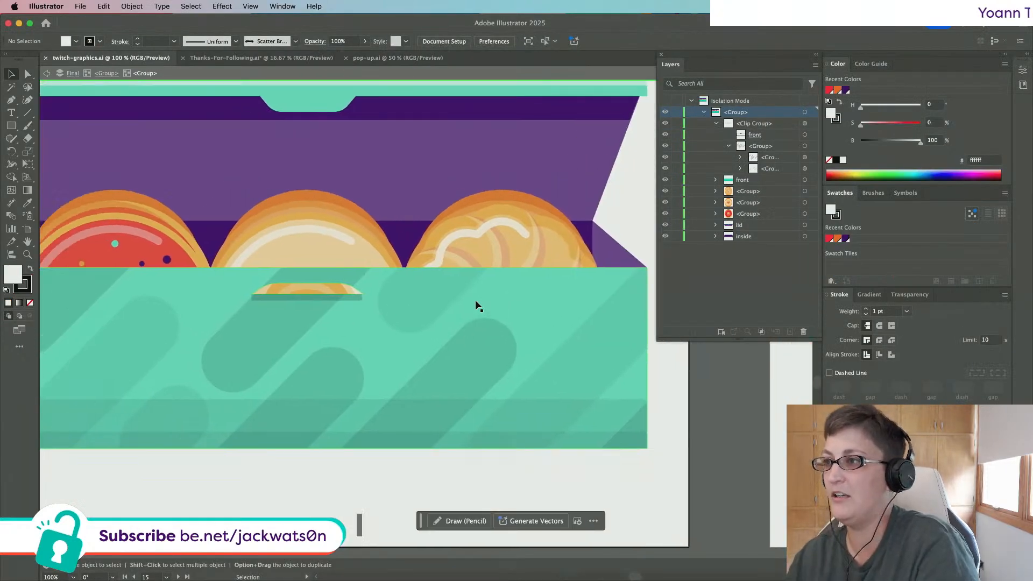
pyautogui.hscroll(-4, 477, 306)
pyautogui.scroll(-2, 477, 306)
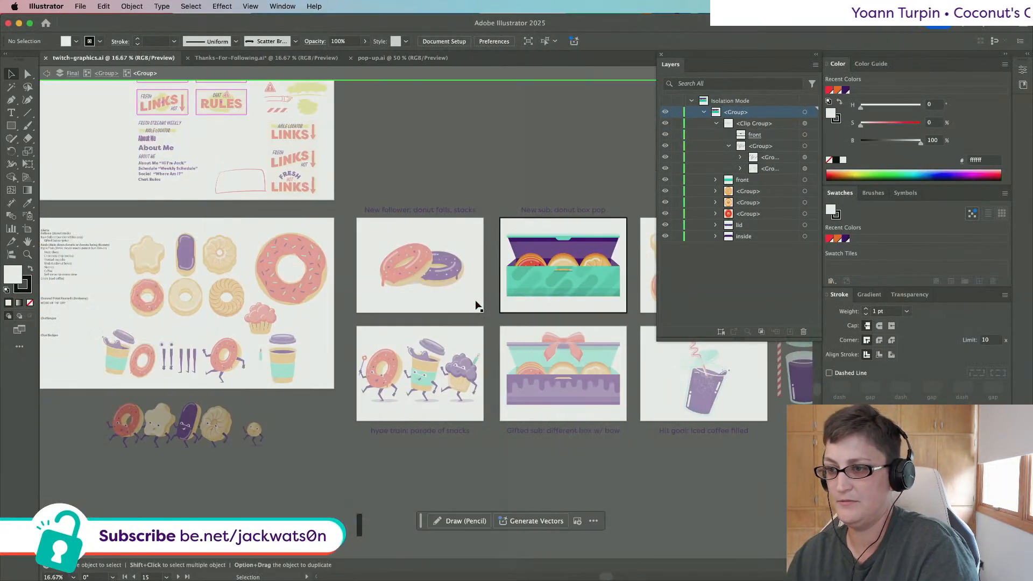
pyautogui.scroll(10, 477, 306)
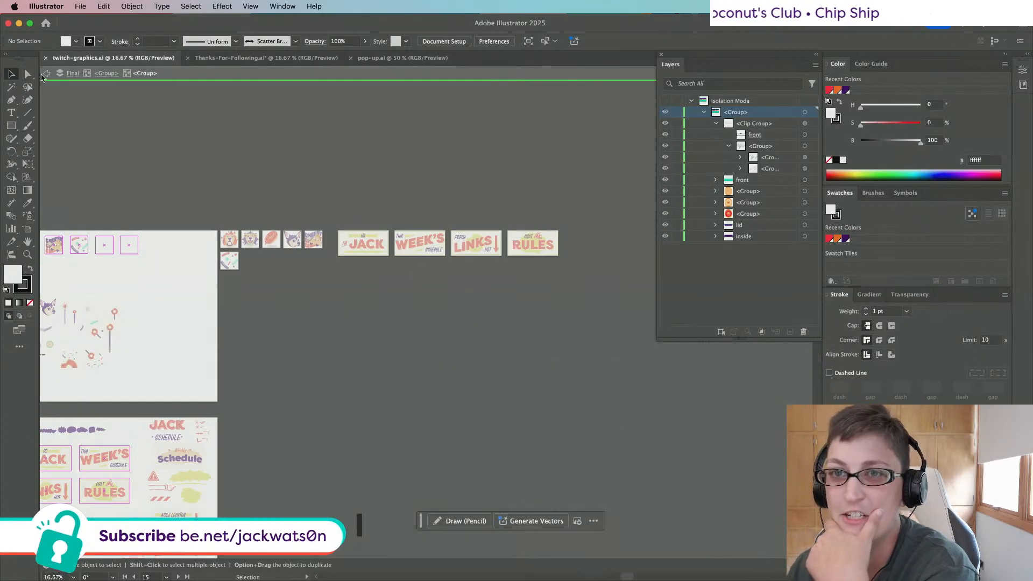
pyautogui.doubleClick(46, 76)
pyautogui.scroll(-10, 437, 331)
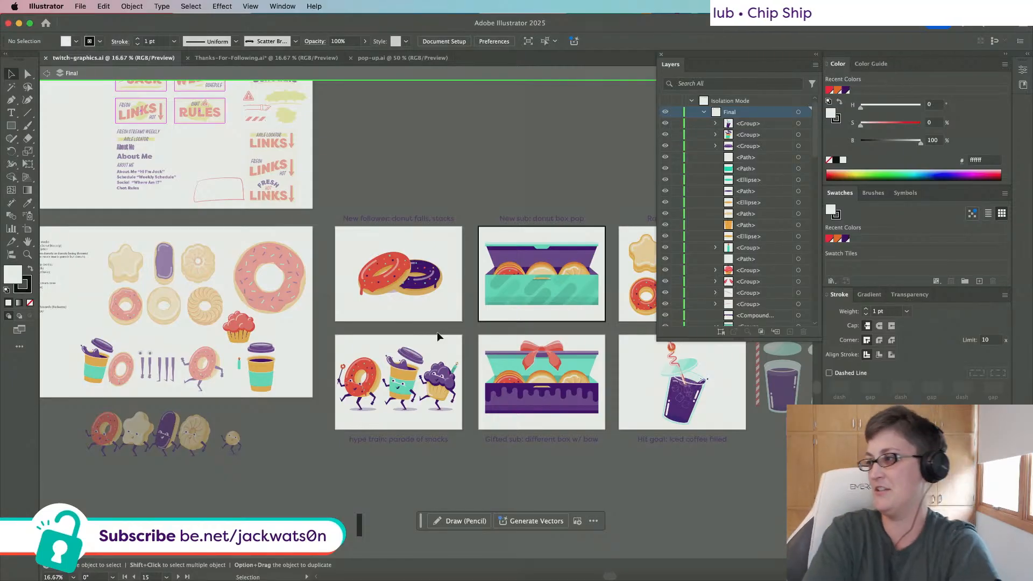
# Step: Return to After Effects, preview the box composition until its lettering shows, and select the word Following in the Thanks for Following text layer
pyautogui.moveTo(538, 579)
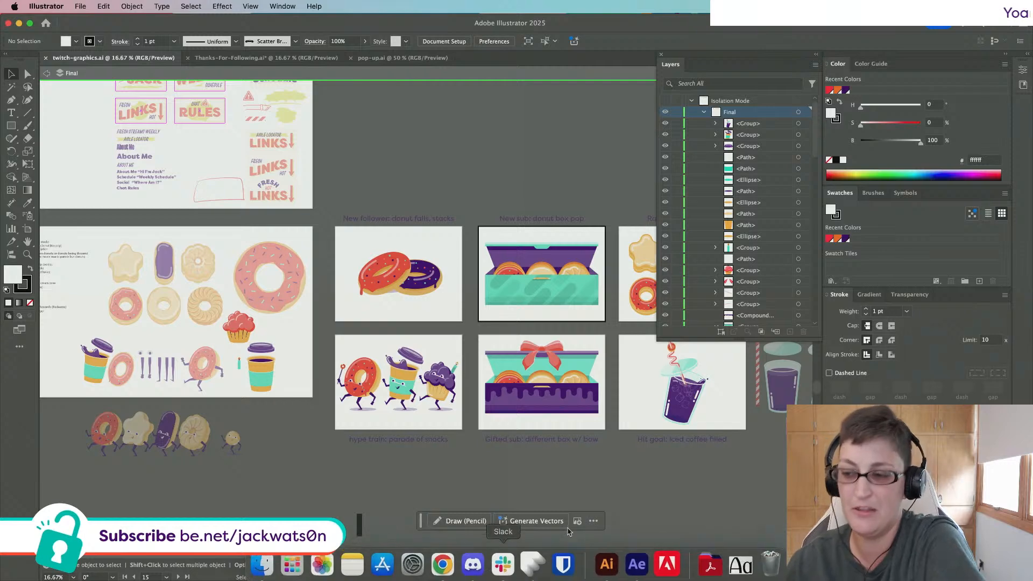
pyautogui.click(637, 559)
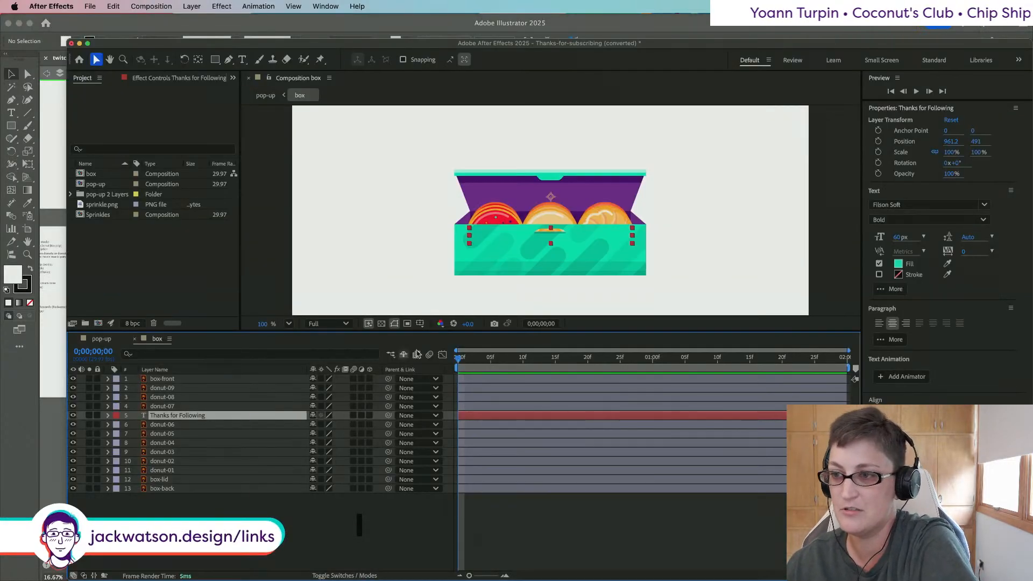
pyautogui.press('space')
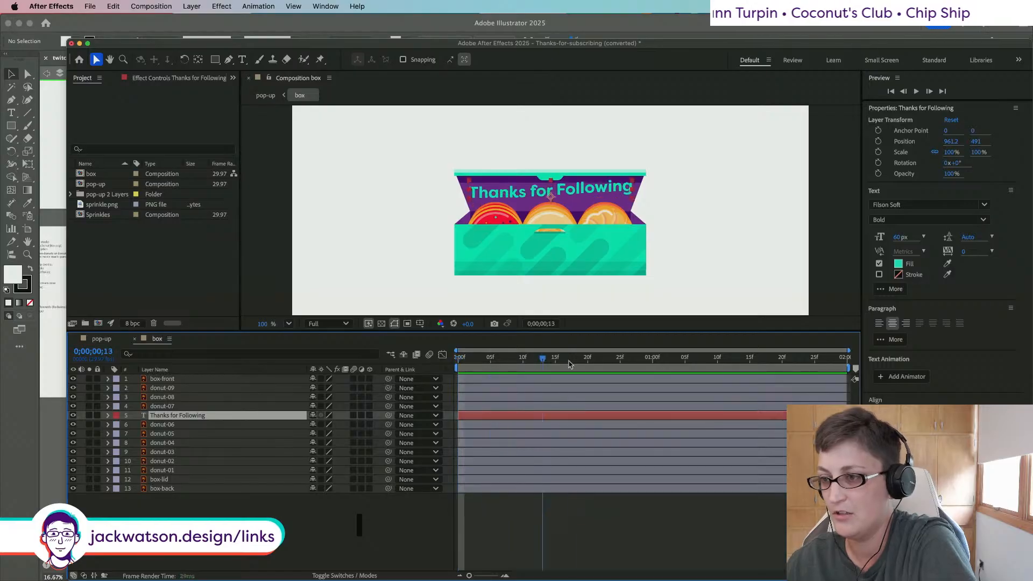
pyautogui.click(108, 416)
pyautogui.click(130, 426)
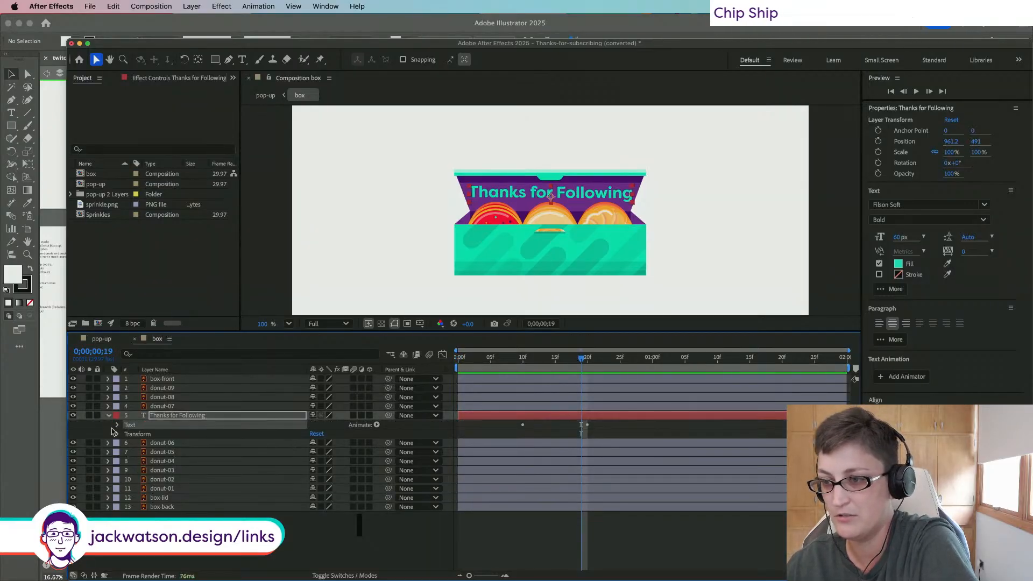
pyautogui.click(118, 426)
pyautogui.doubleClick(533, 196)
pyautogui.click(555, 193)
pyautogui.moveTo(557, 193); pyautogui.dragTo(664, 207)
# Step: Switch to Illustrator, exit isolation mode in twitch-graphics.ai, and examine the captions above and below the alert artboards
pyautogui.click(171, 17)
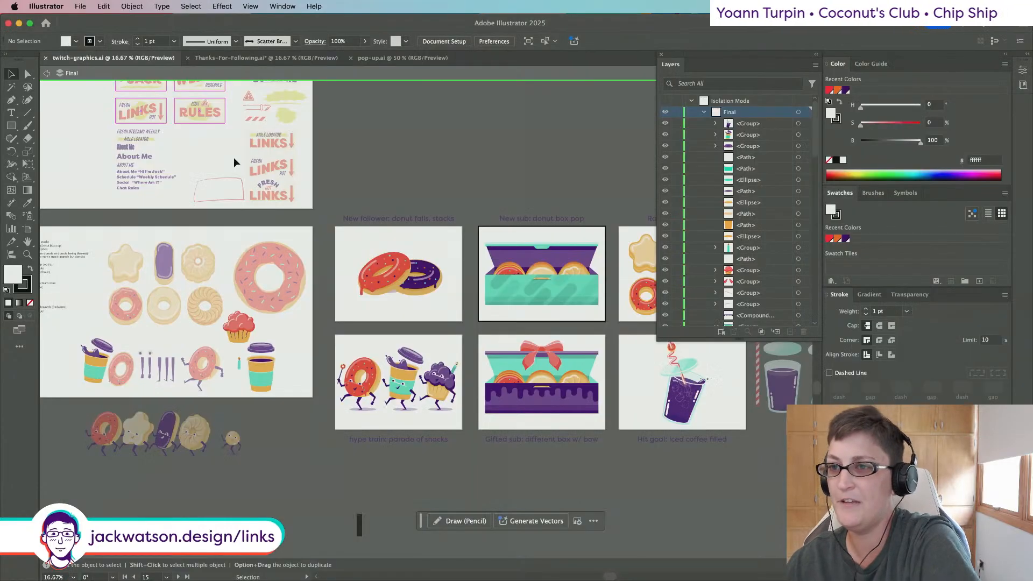
pyautogui.hscroll(5, 233, 157)
pyautogui.scroll(-1, 234, 157)
pyautogui.scroll(5, 234, 157)
pyautogui.hscroll(-6, 233, 157)
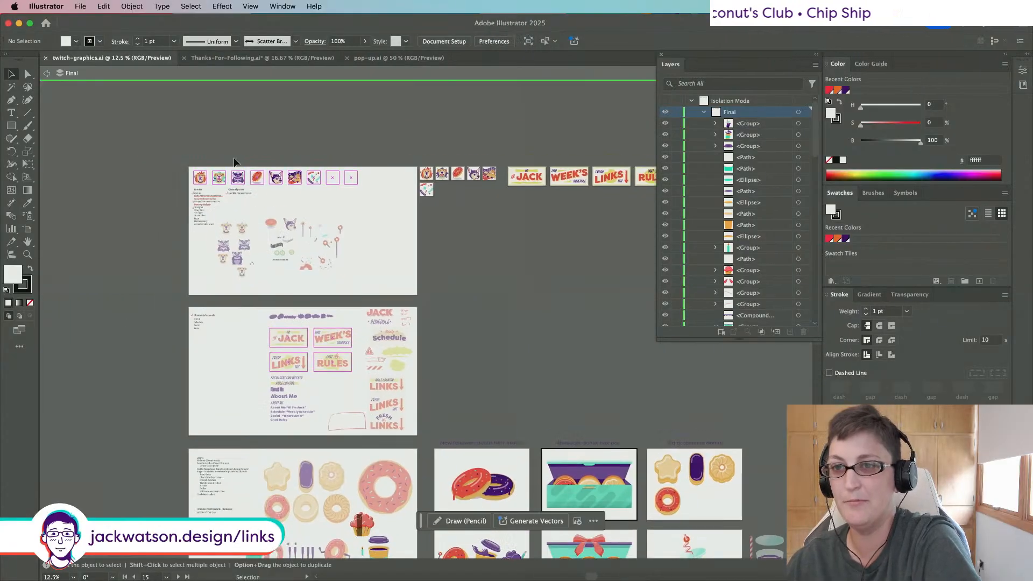
pyautogui.hscroll(3, 233, 157)
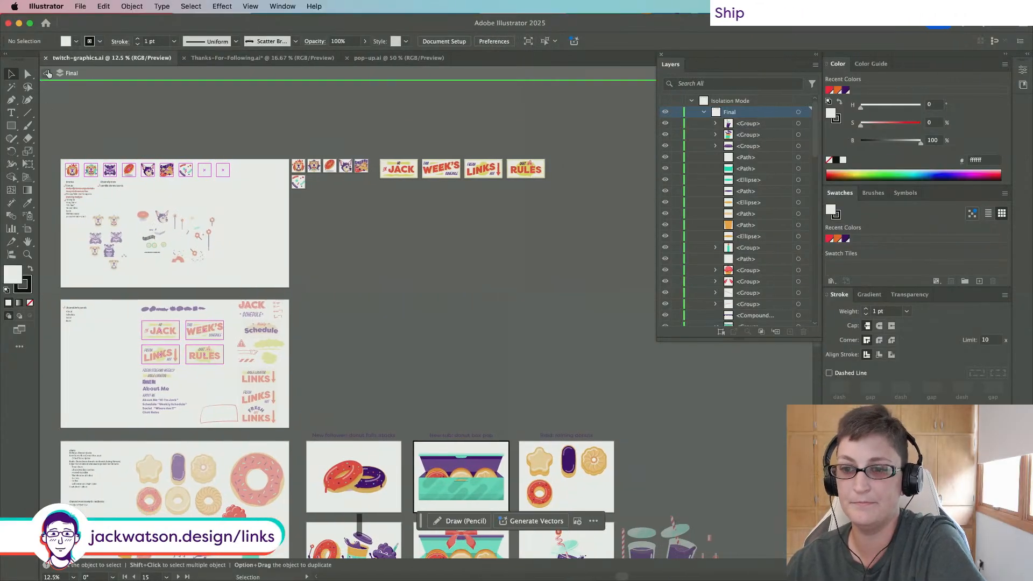
pyautogui.click(47, 73)
pyautogui.scroll(-5, 230, 183)
pyautogui.scroll(3, 413, 331)
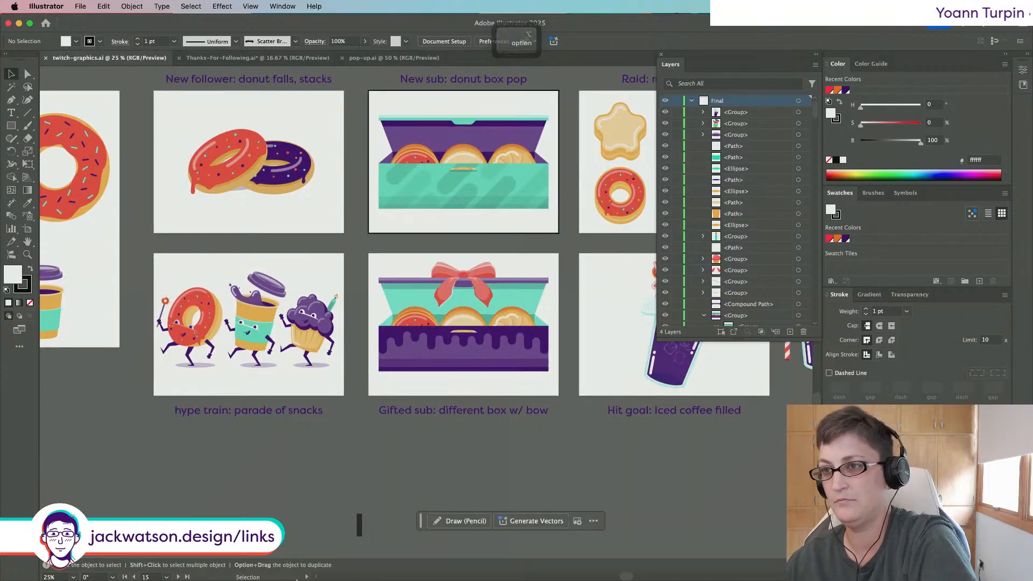
# Step: Switch back to After Effects, try Subscribing as the replacement word, and change the box lettering to Thanks for the Sub
pyautogui.moveTo(298, 580)
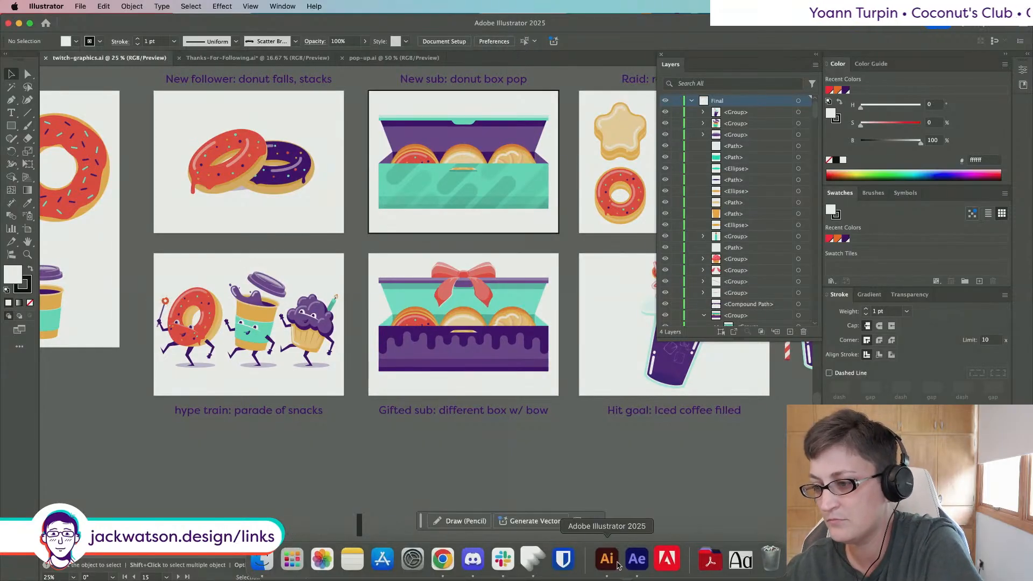
pyautogui.click(637, 560)
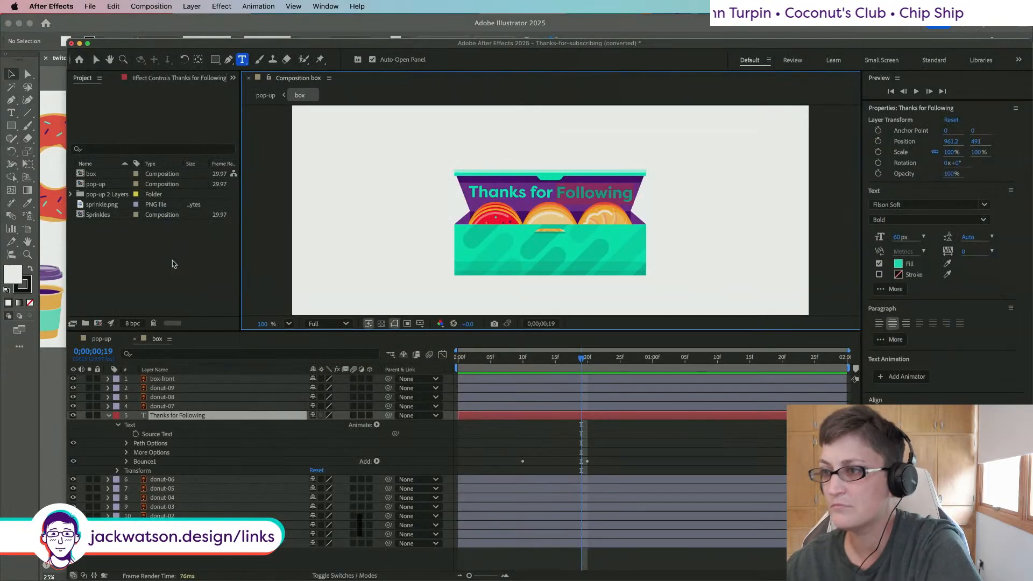
pyautogui.write('Subscribing')
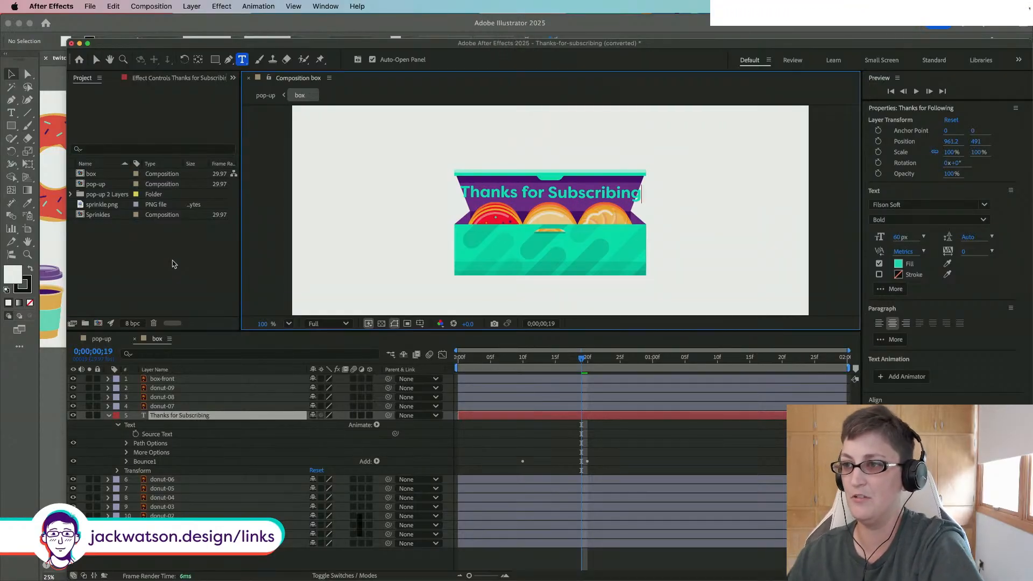
pyautogui.moveTo(551, 196); pyautogui.dragTo(712, 206)
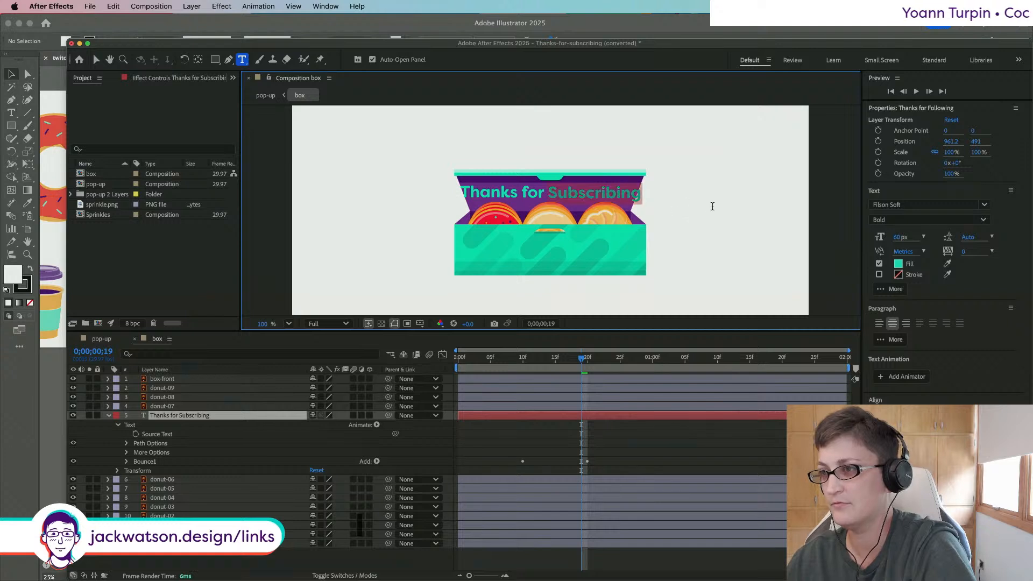
pyautogui.write('the Sub')
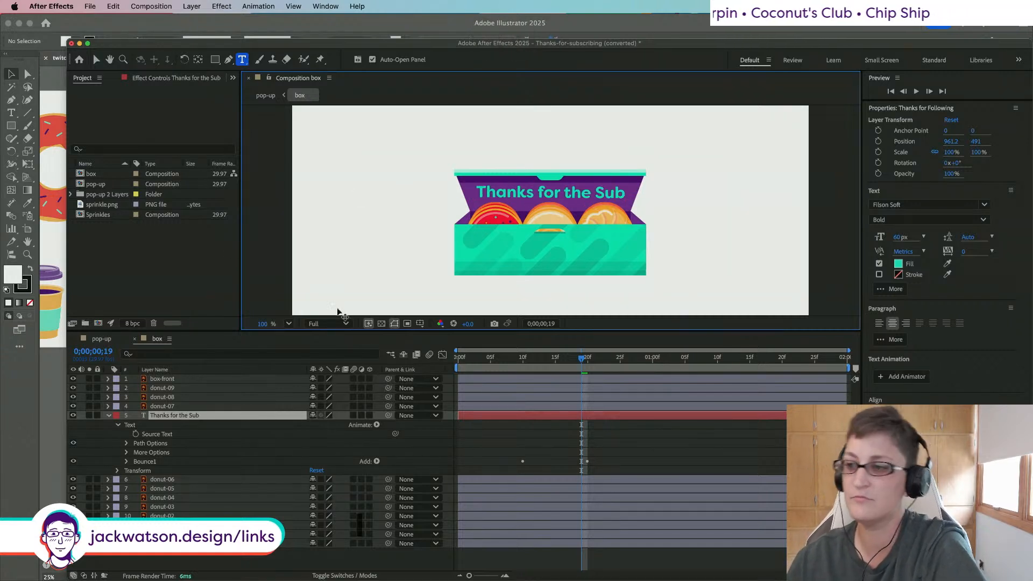
pyautogui.hotkey('shift', 'Escape')
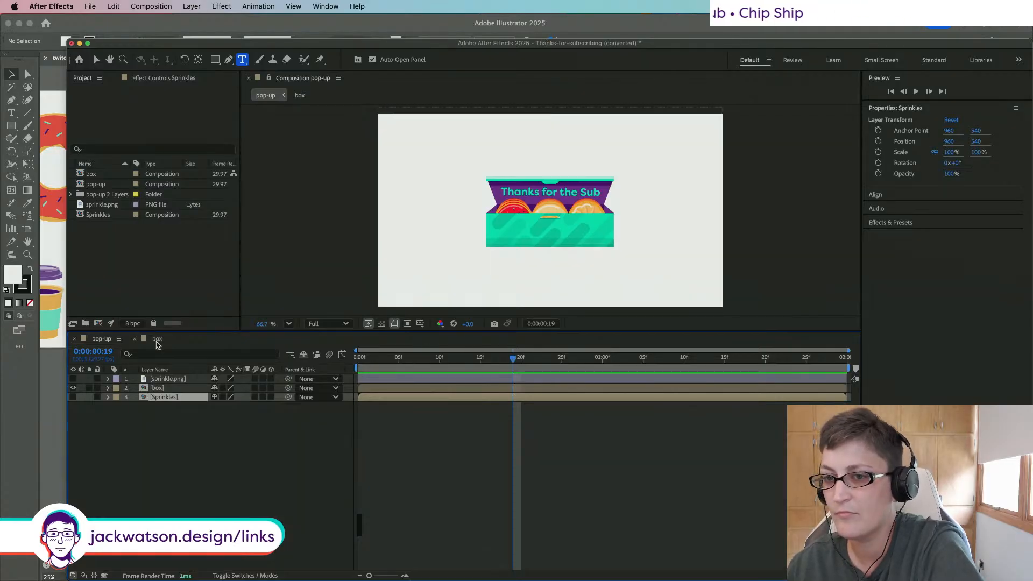
# Step: Play the box composition from the start to check the new lettering, and return the playhead to frame 0
pyautogui.click(157, 339)
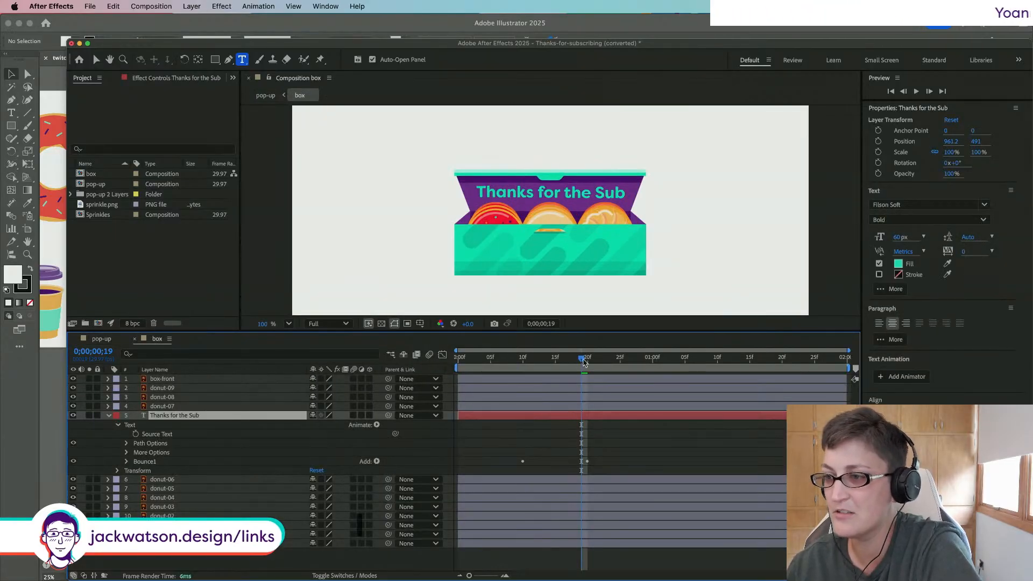
pyautogui.moveTo(581, 358); pyautogui.dragTo(380, 346)
pyautogui.press('space')
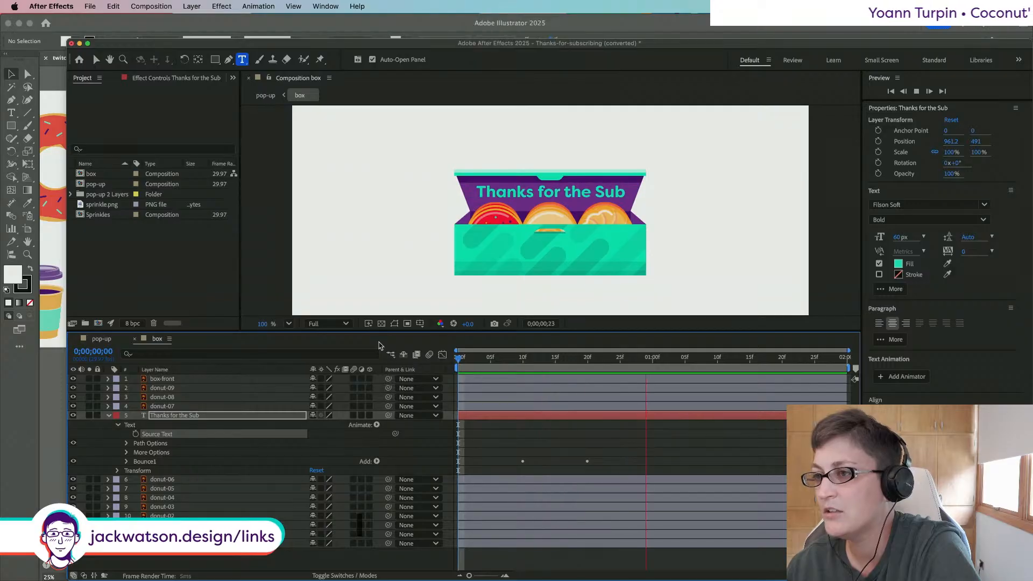
pyautogui.press('space')
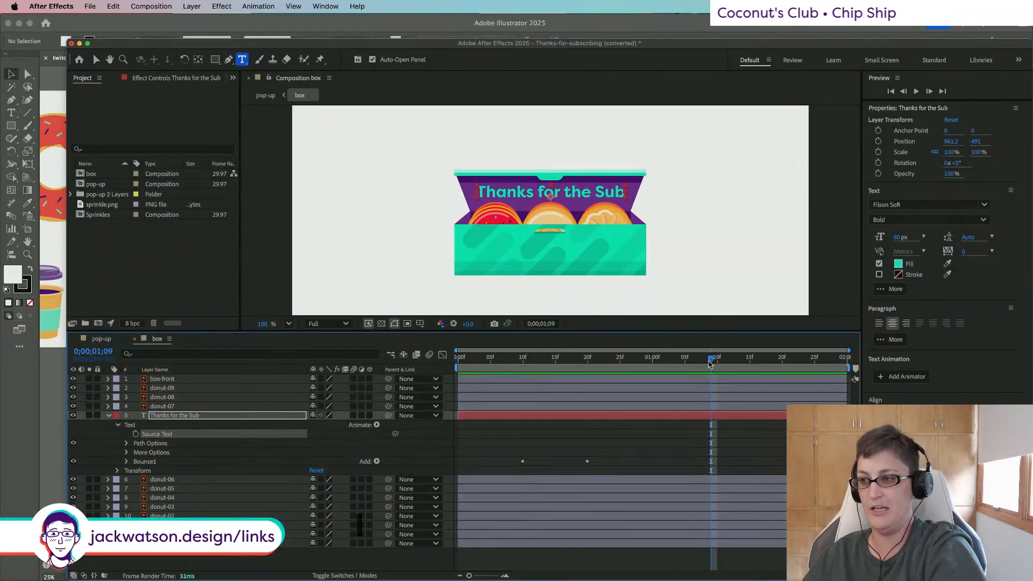
pyautogui.press('Home')
# Step: Open the pop-up composition and play it repeatedly from the start to check the box animation with the new lettering
pyautogui.click(95, 342)
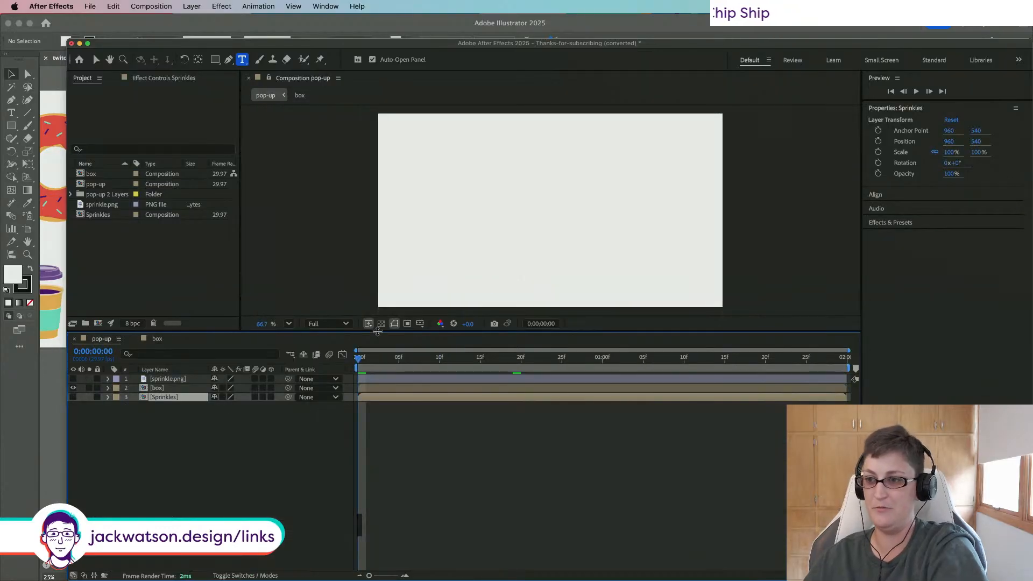
pyautogui.press('space')
pyautogui.press('space')
pyautogui.press('space')
pyautogui.moveTo(359, 359); pyautogui.dragTo(375, 361)
pyautogui.press('space')
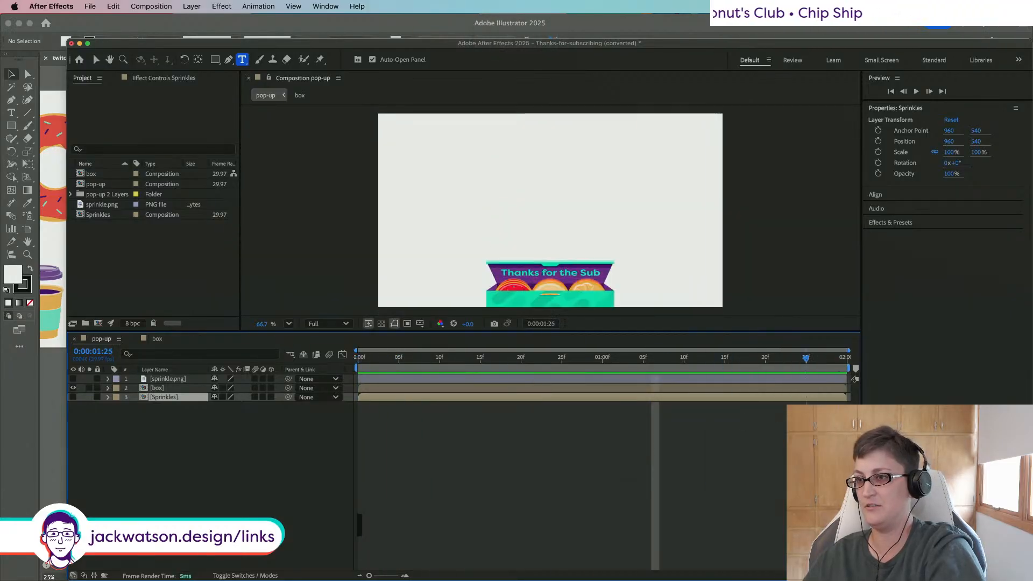
pyautogui.press('space')
pyautogui.press('space')
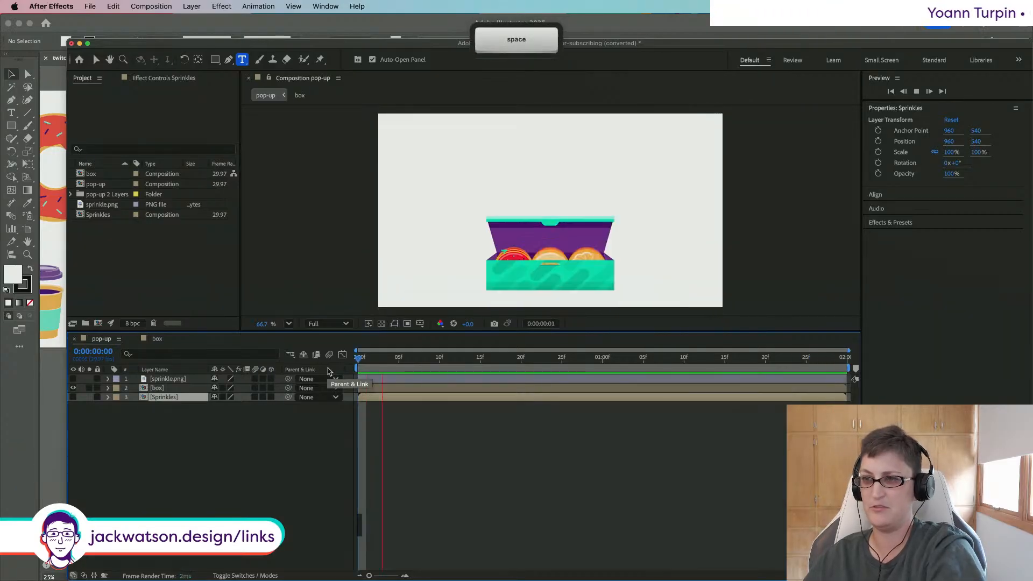
pyautogui.press('space')
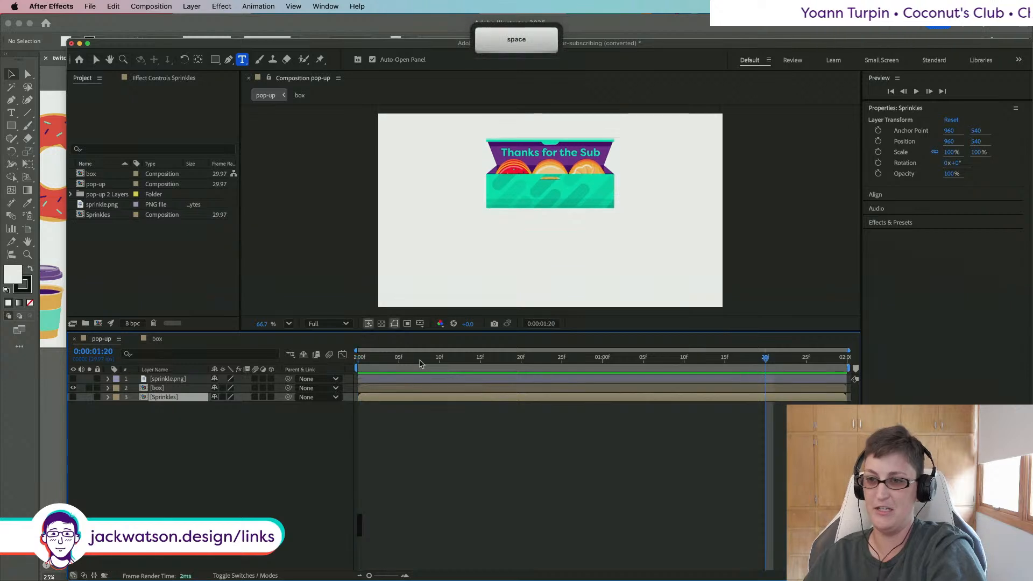
# Step: Save the project as Thanks-for-subscribing.aep in the Thanks-For-Subscribing folder, replacing the existing file
pyautogui.press('super+s')
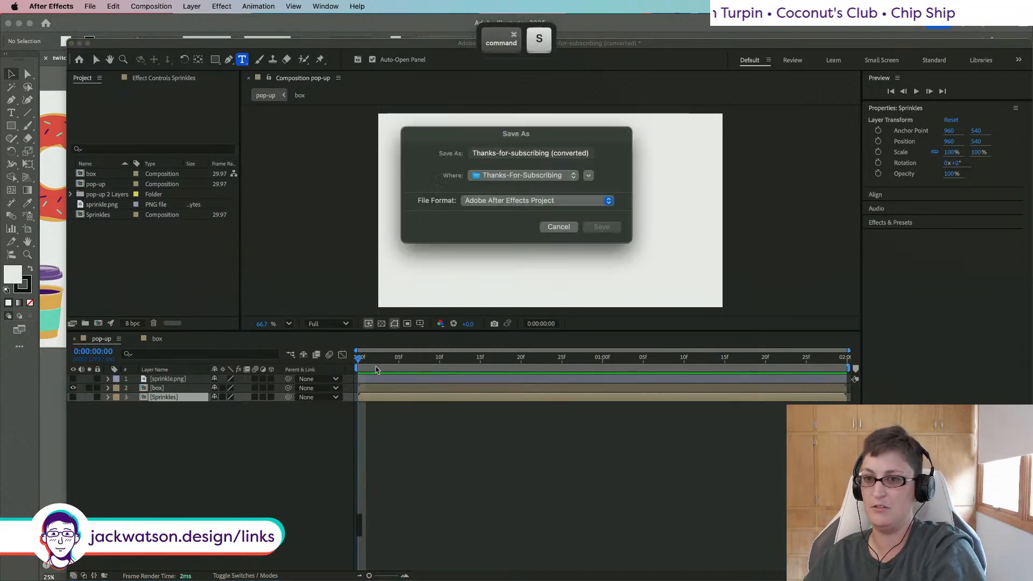
pyautogui.moveTo(552, 154); pyautogui.dragTo(638, 163)
pyautogui.press('BackSpace')
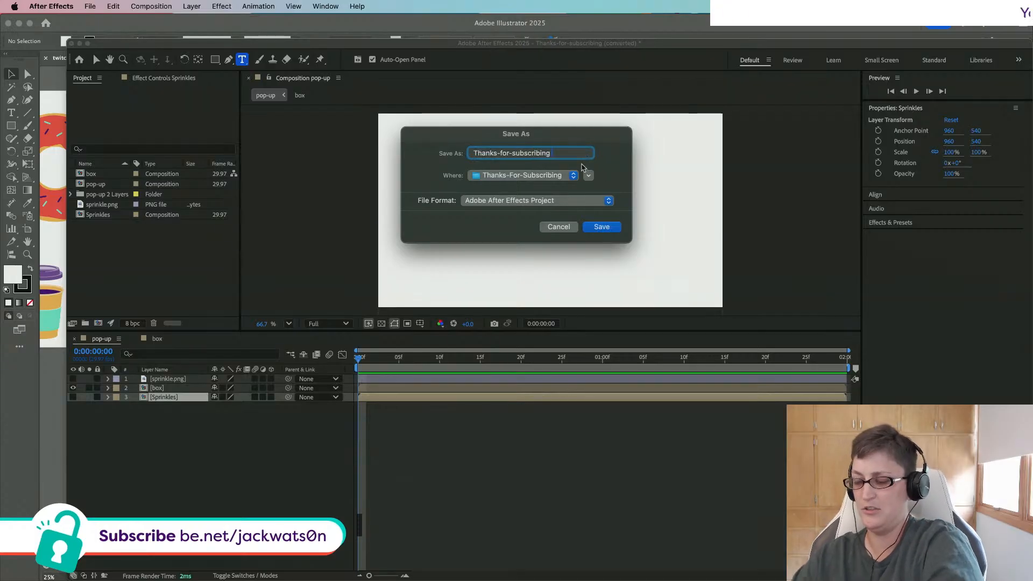
pyautogui.press('super+z')
pyautogui.moveTo(577, 154); pyautogui.dragTo(536, 152)
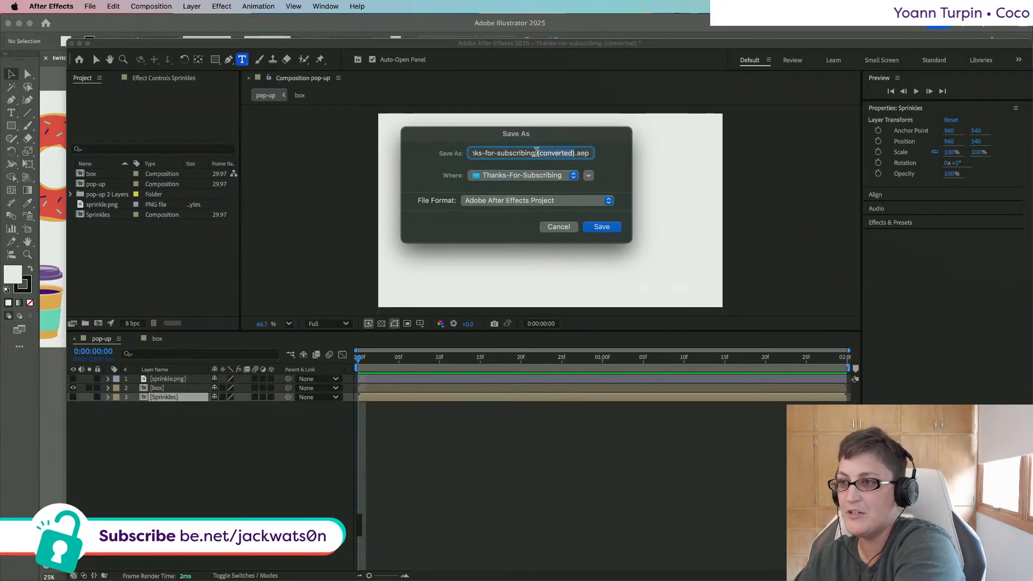
pyautogui.press('BackSpace')
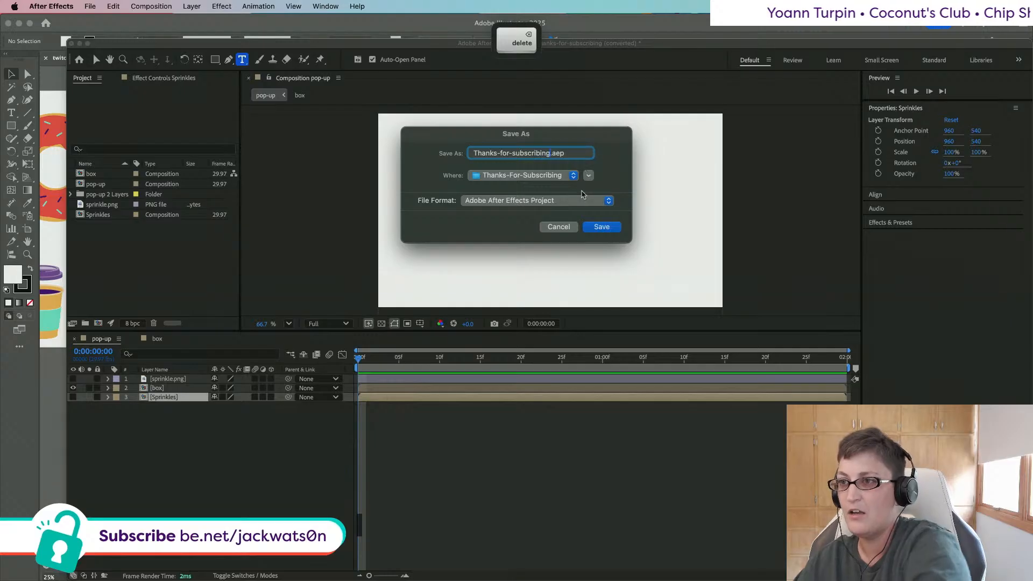
pyautogui.click(603, 231)
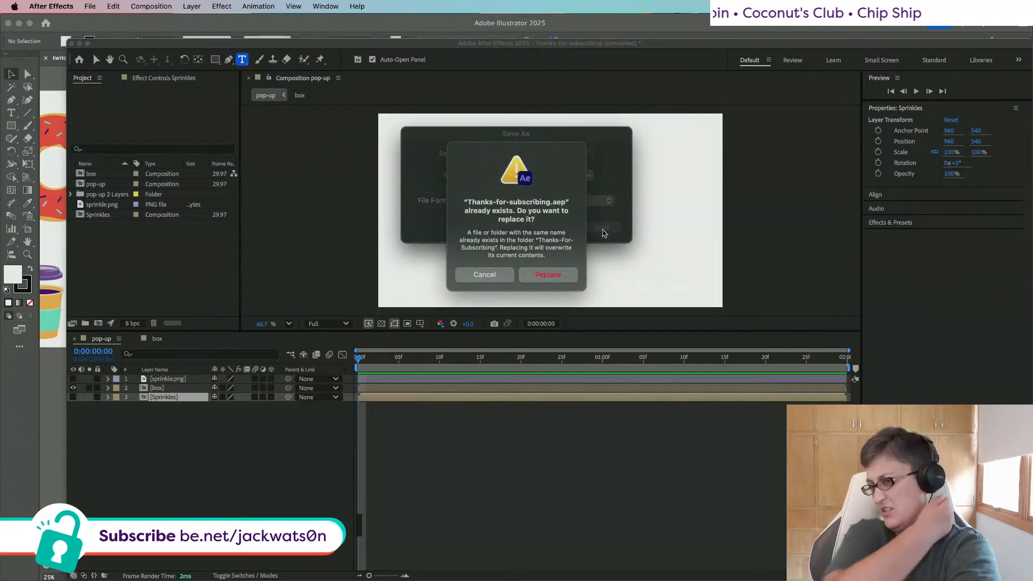
pyautogui.click(559, 275)
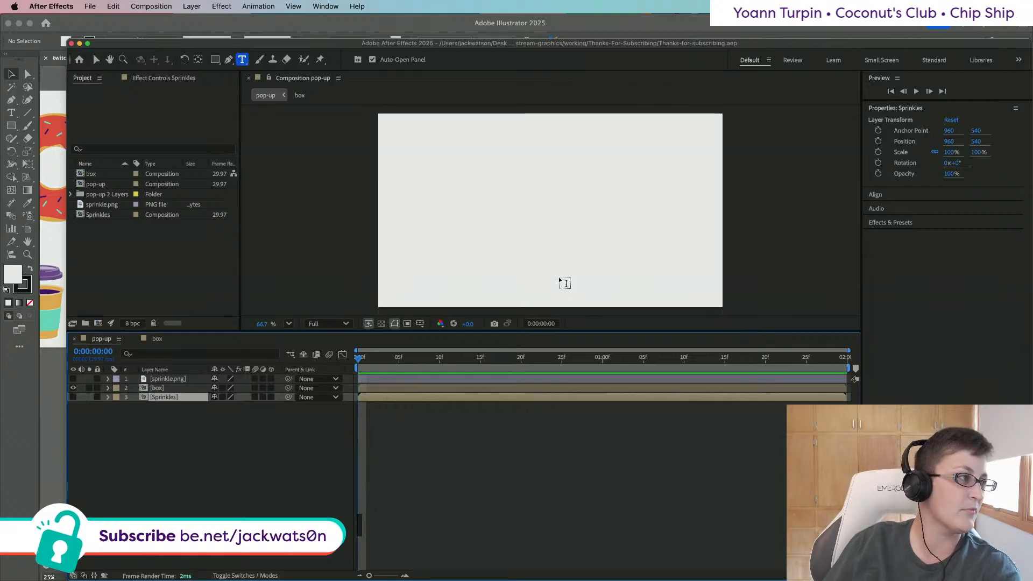
# Step: Show the Sprinkles layer in pop-up and play the composition from frame 0 to check it with the box
pyautogui.click(73, 397)
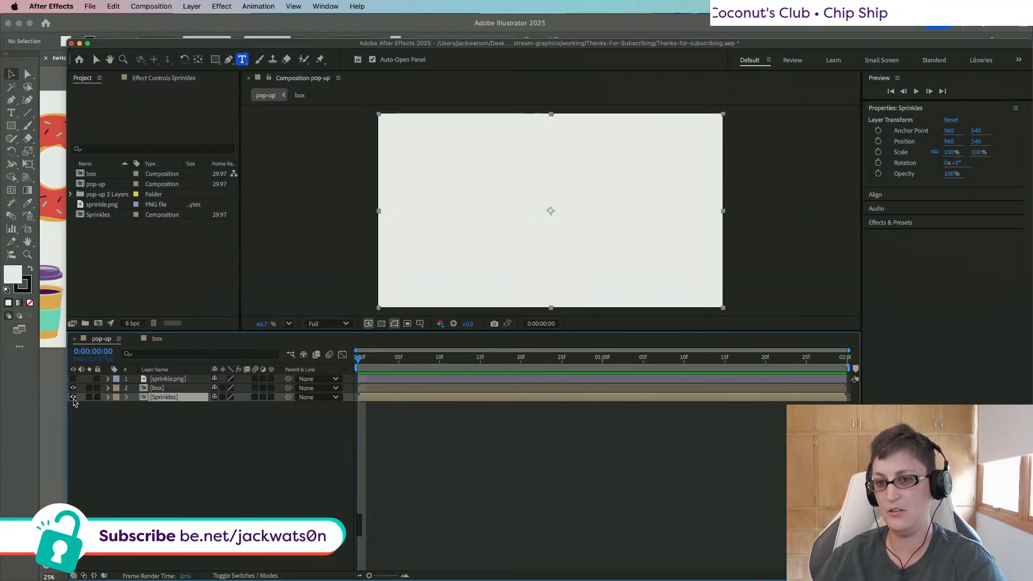
pyautogui.moveTo(362, 360); pyautogui.dragTo(0, 310)
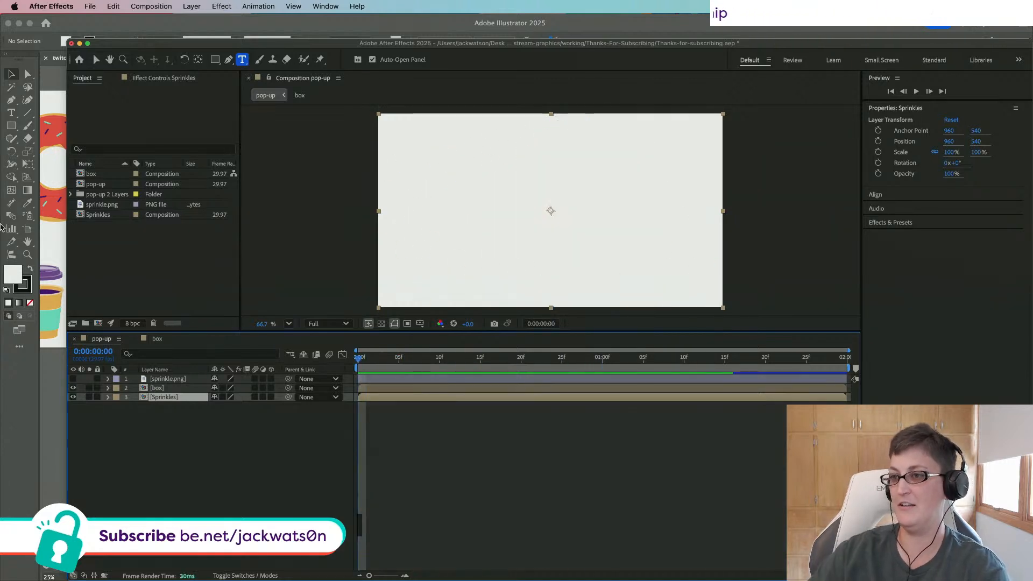
pyautogui.press('space')
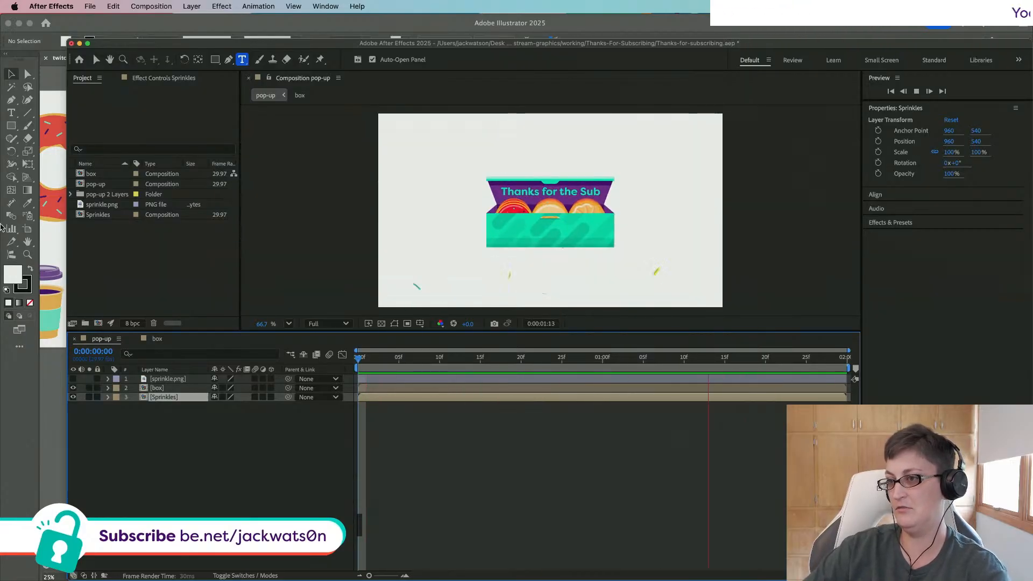
# Step: Hide the Sprinkles layer in pop-up and play the composition from frame 0 to check the box without sprinkles
pyautogui.press('space')
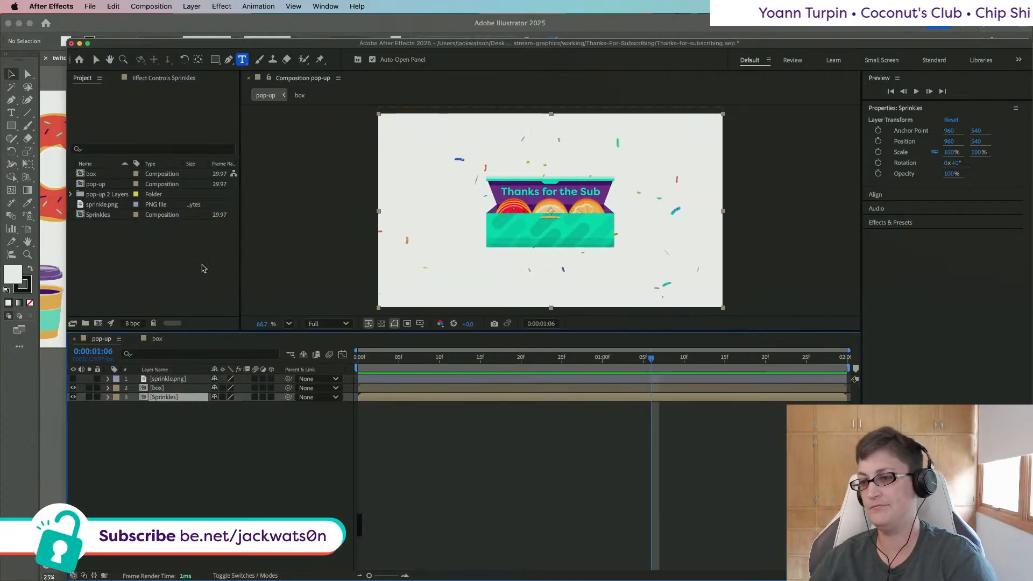
pyautogui.press('Home')
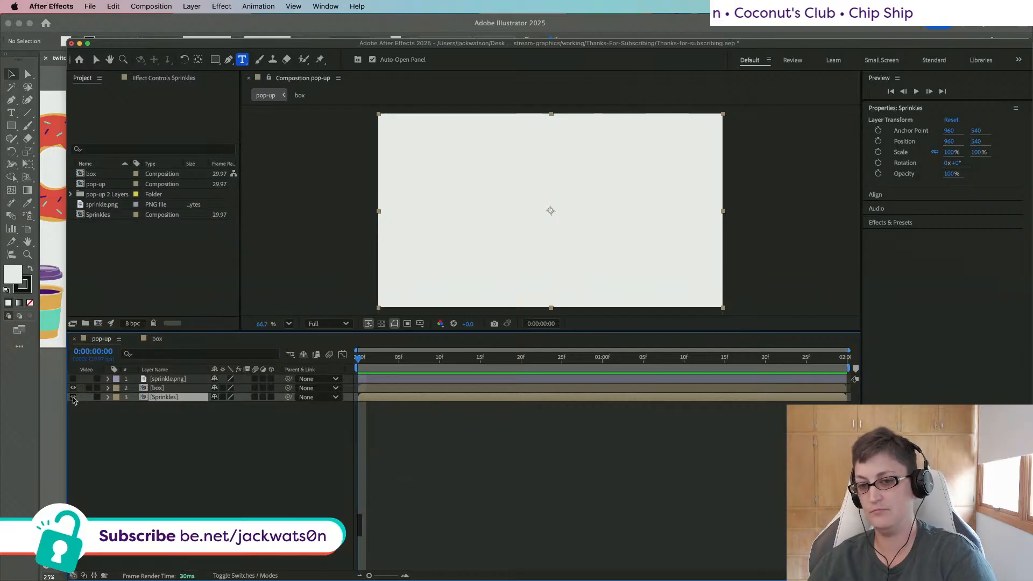
pyautogui.press('space')
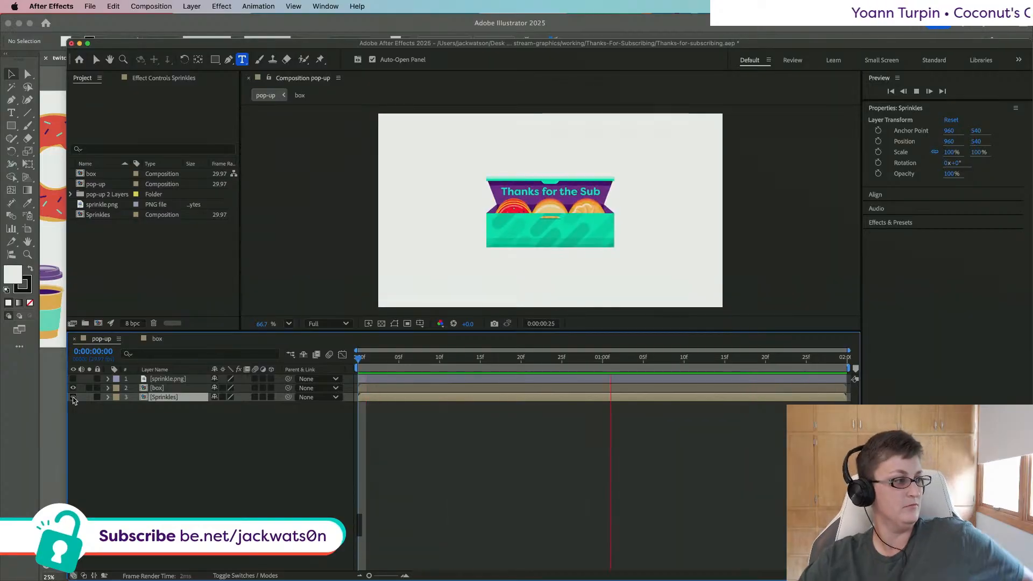
pyautogui.press('space')
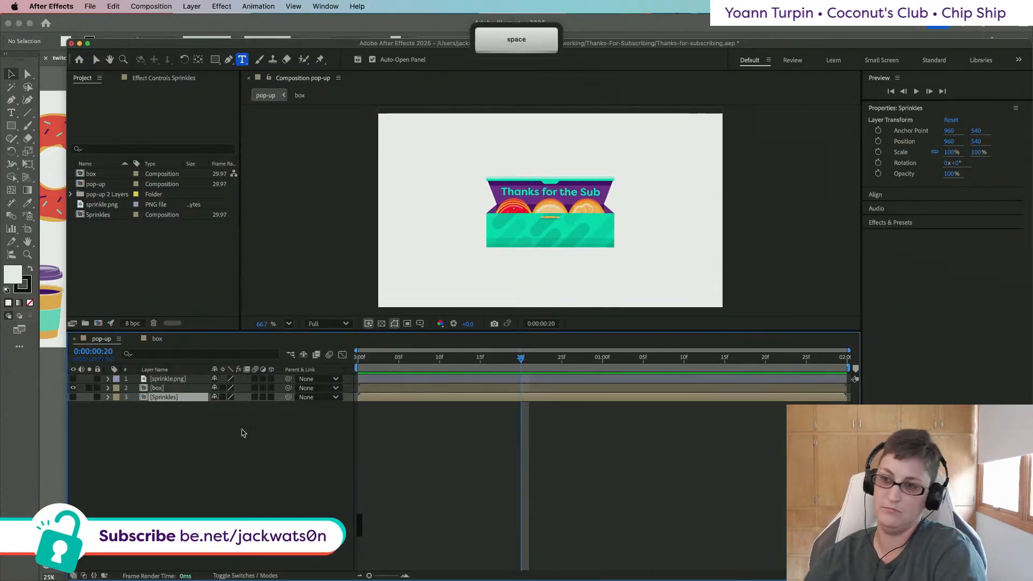
# Step: Return the playhead to frame 0 and save the project
pyautogui.click(360, 358)
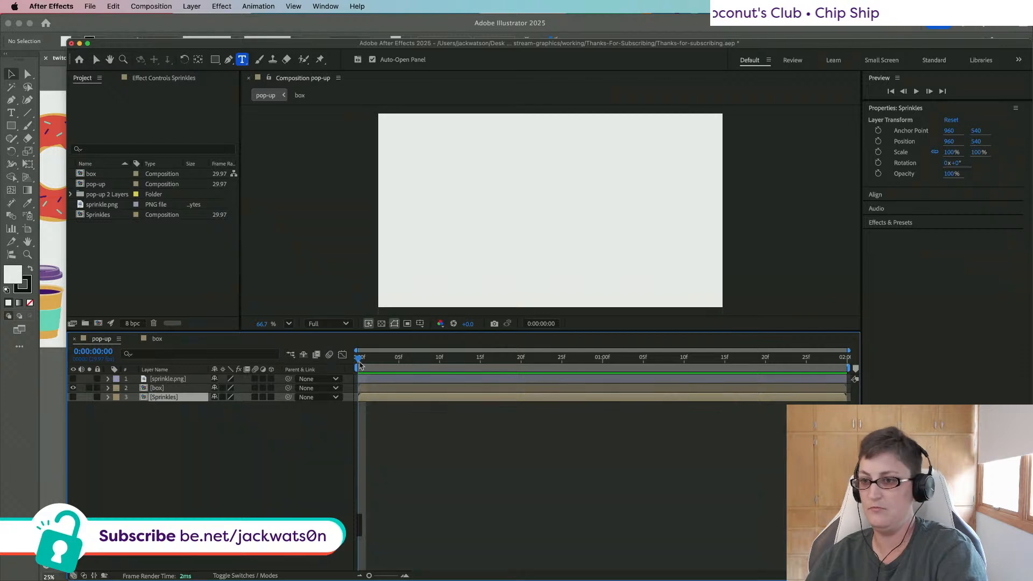
pyautogui.press('super+s')
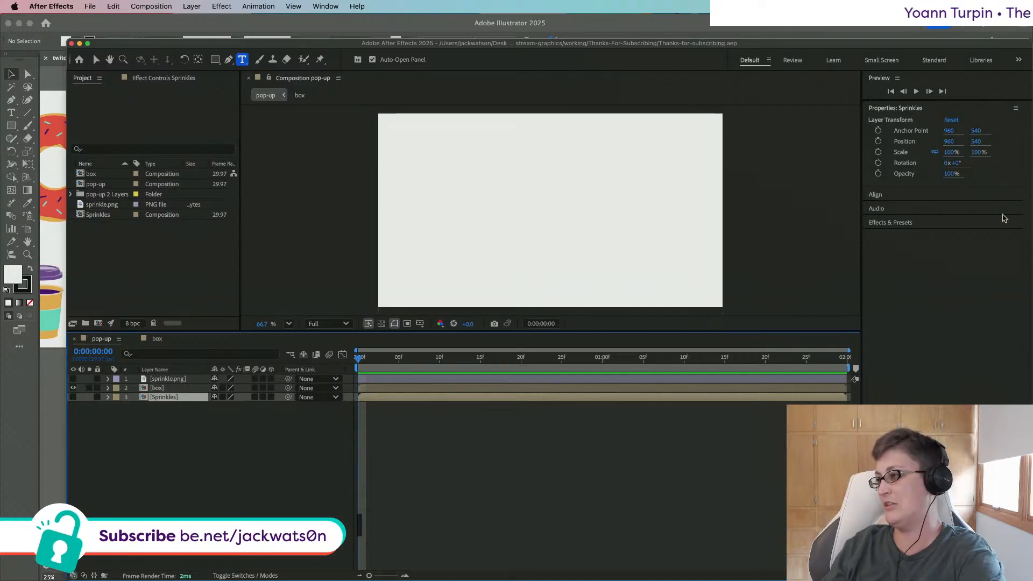
# Step: Switch to the Finder window of the working folder and collapse the Thanks-For-Following and Thanks-For-Subscribing folders
pyautogui.moveTo(1032, 162); pyautogui.dragTo(396, 169)
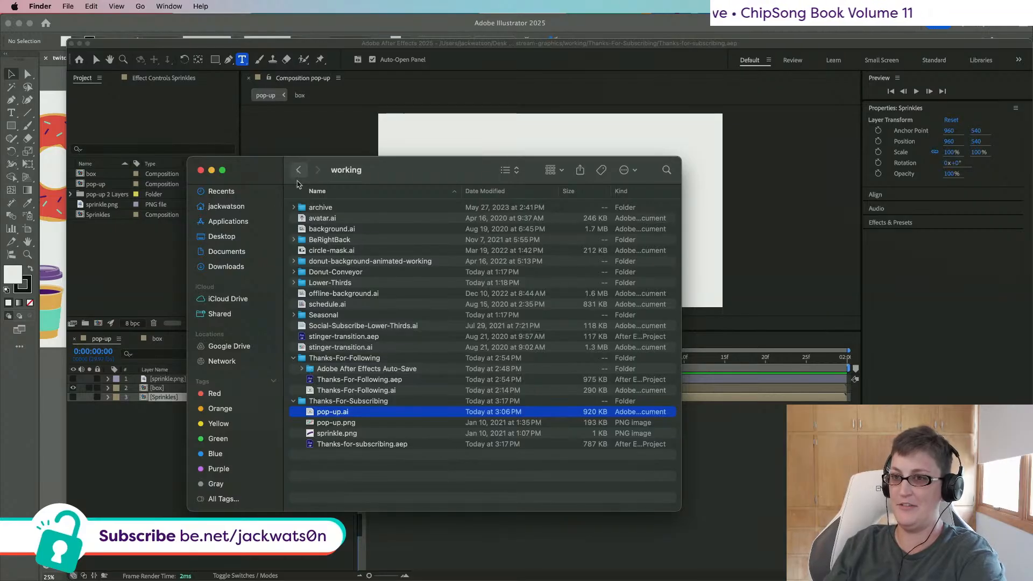
pyautogui.click(294, 358)
pyautogui.click(293, 369)
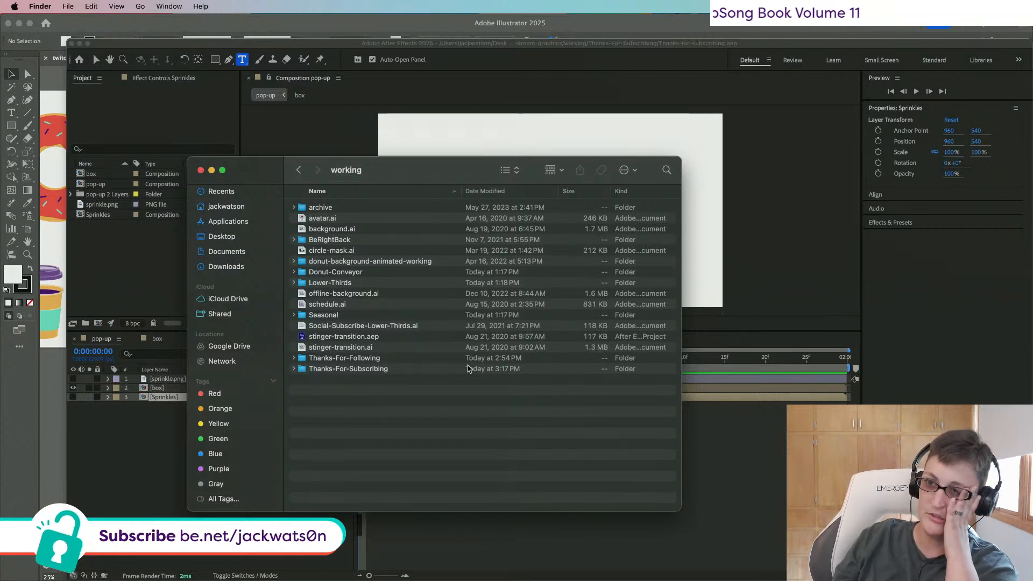
pyautogui.click(330, 228)
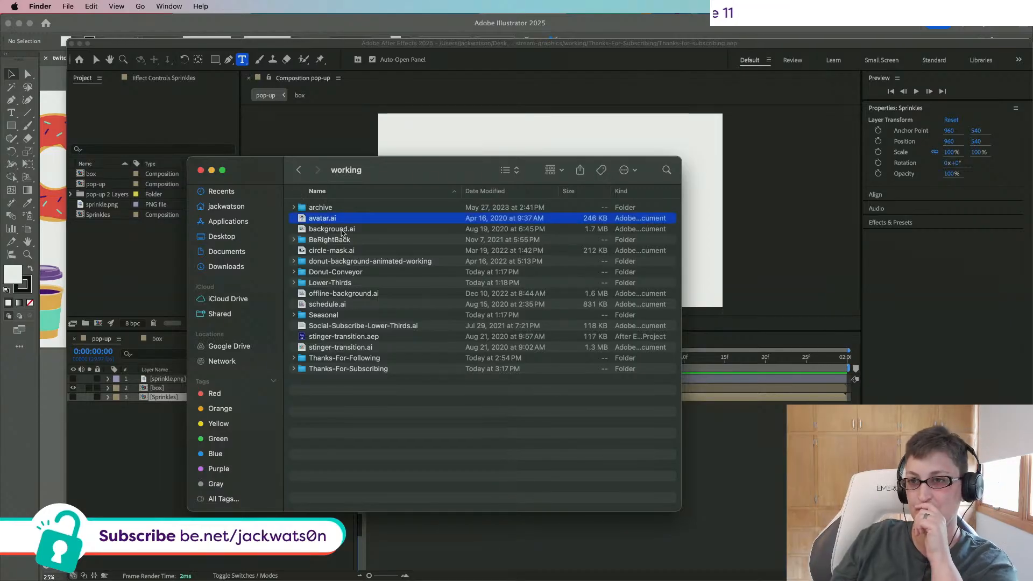
pyautogui.click(342, 221)
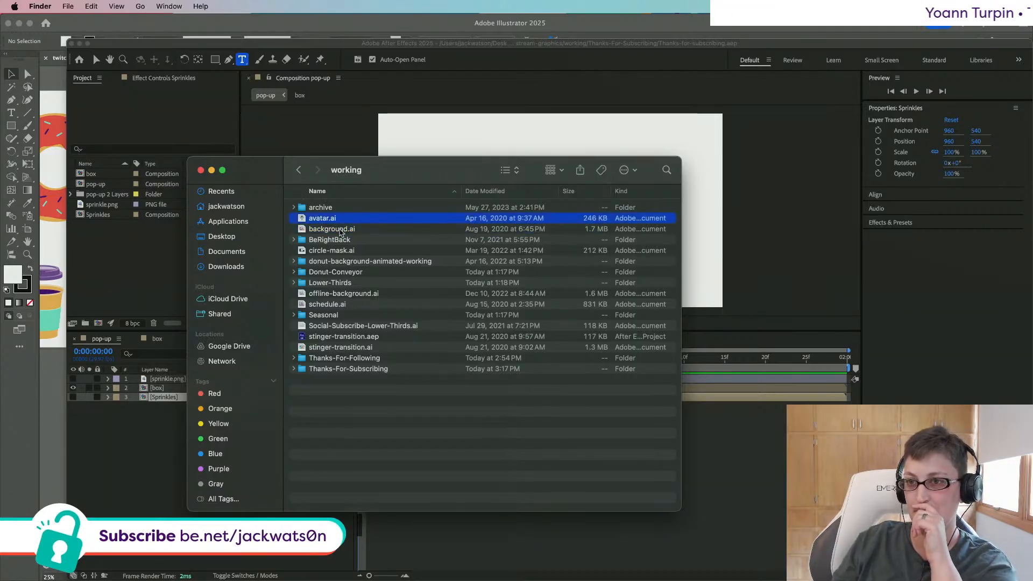
pyautogui.click(340, 232)
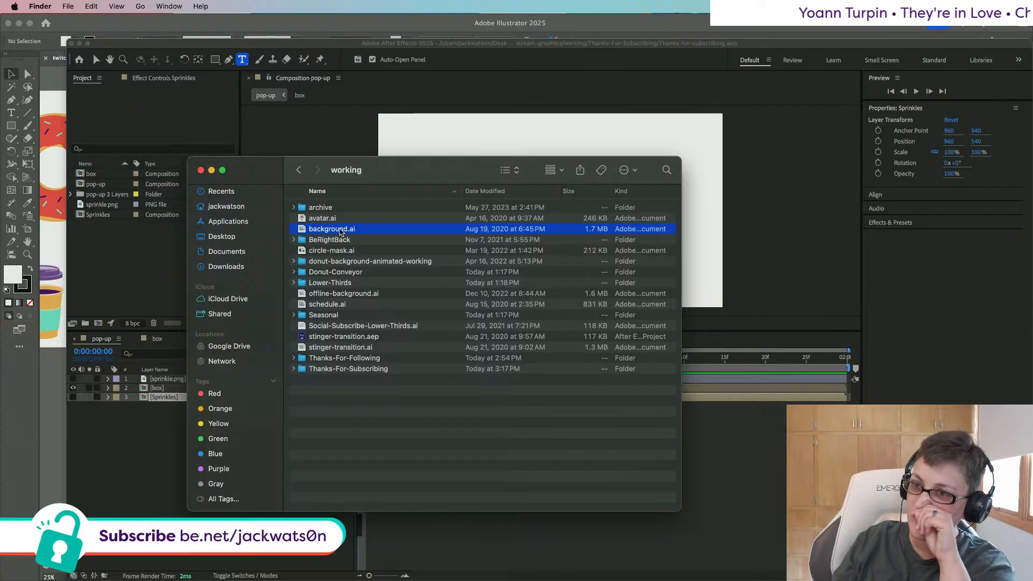
pyautogui.click(336, 381)
pyautogui.rightClick(334, 390)
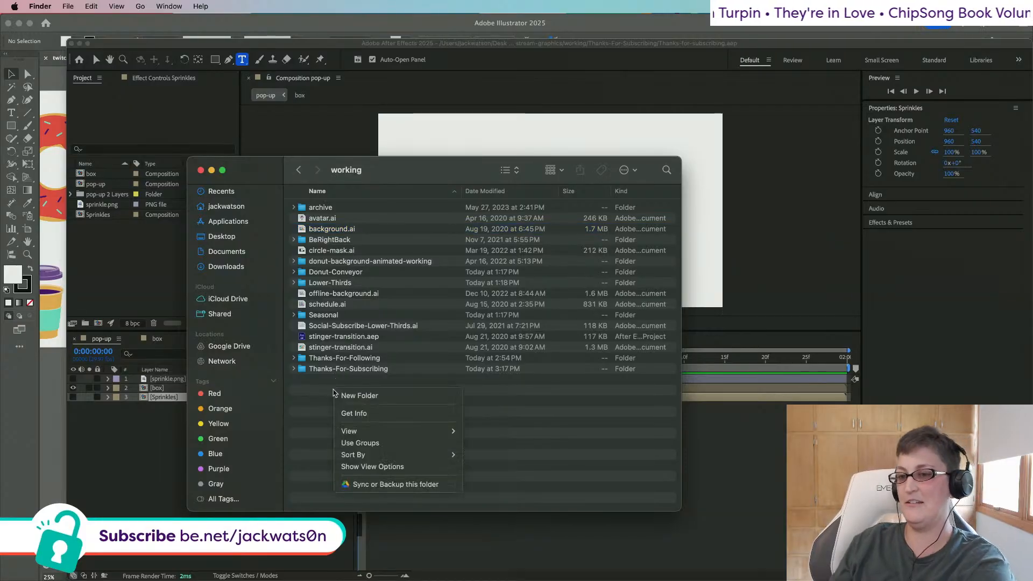
pyautogui.click(356, 396)
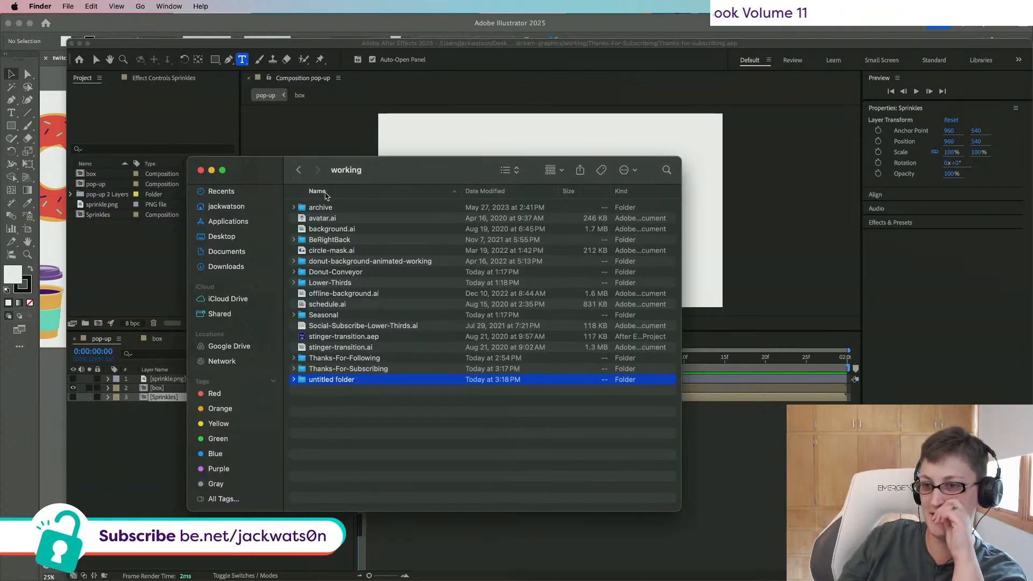
pyautogui.rightClick(386, 383)
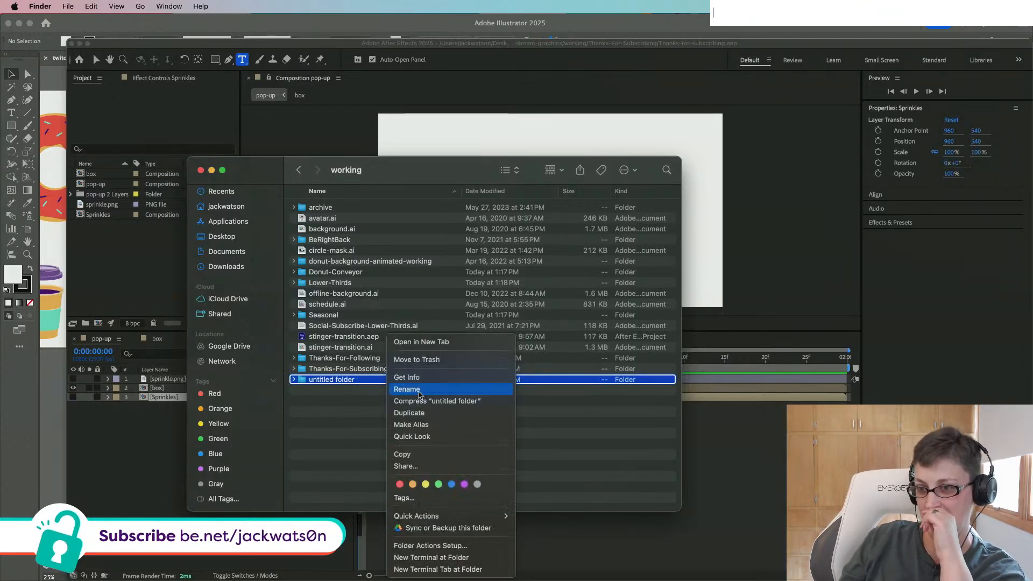
pyautogui.click(410, 357)
pyautogui.click(326, 219)
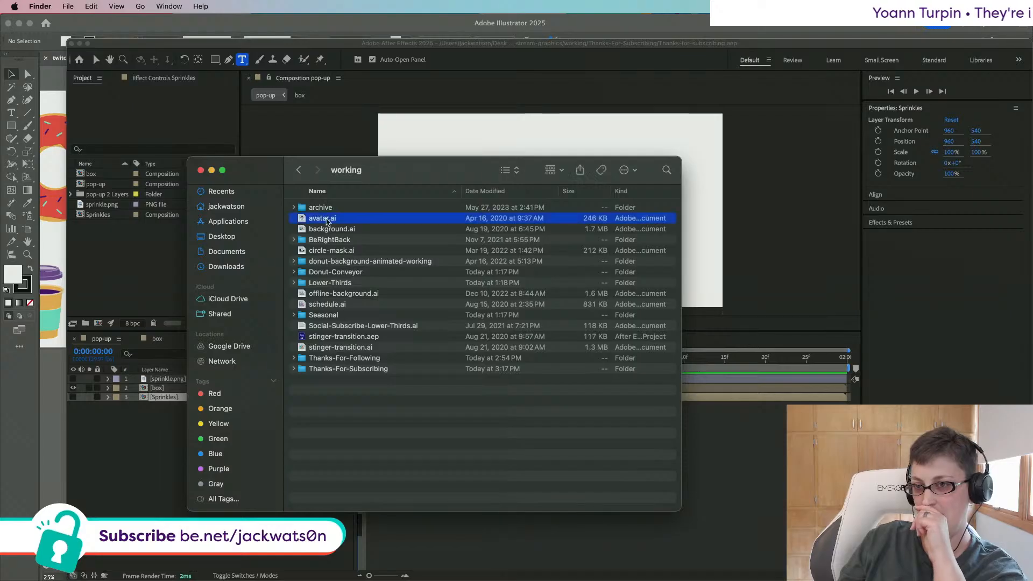
pyautogui.click(318, 210)
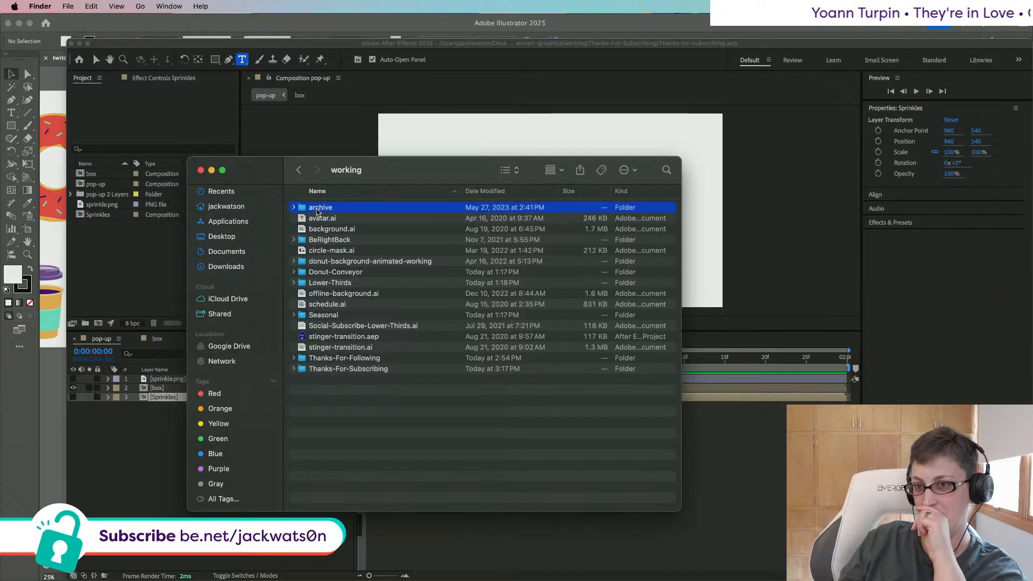
pyautogui.click(334, 231)
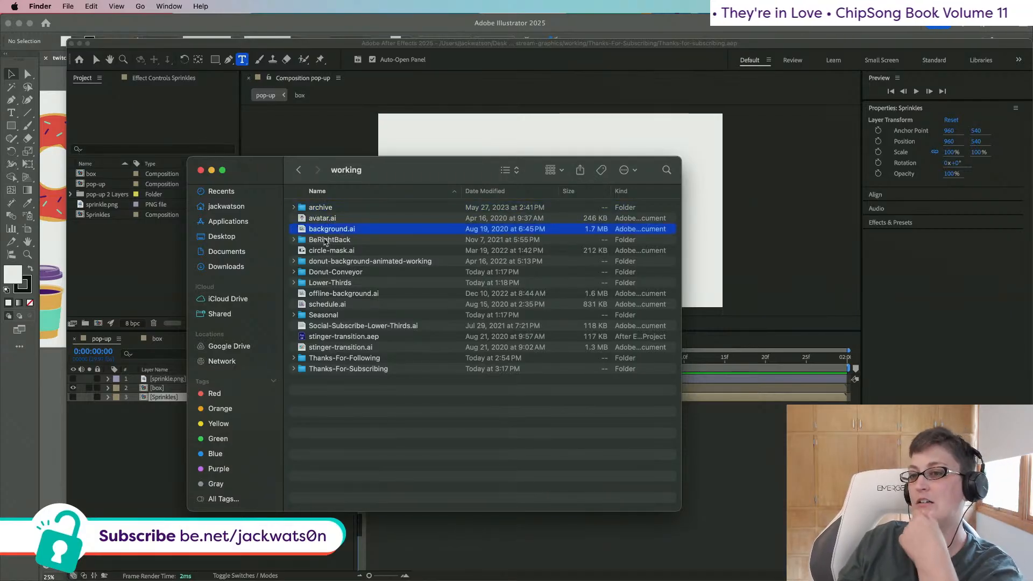
pyautogui.click(328, 241)
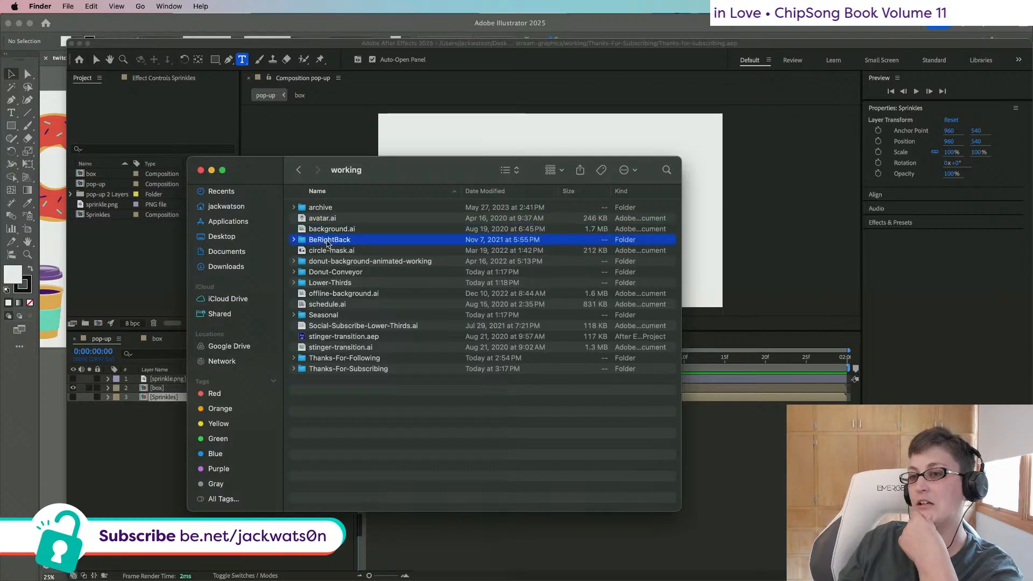
# Step: Tag the Thanks-For-Following and Thanks-For-Subscribing folders green
pyautogui.click(377, 370)
pyautogui.keyDown('shift'); pyautogui.click(374, 359); pyautogui.keyUp('shift')
pyautogui.rightClick(374, 359)
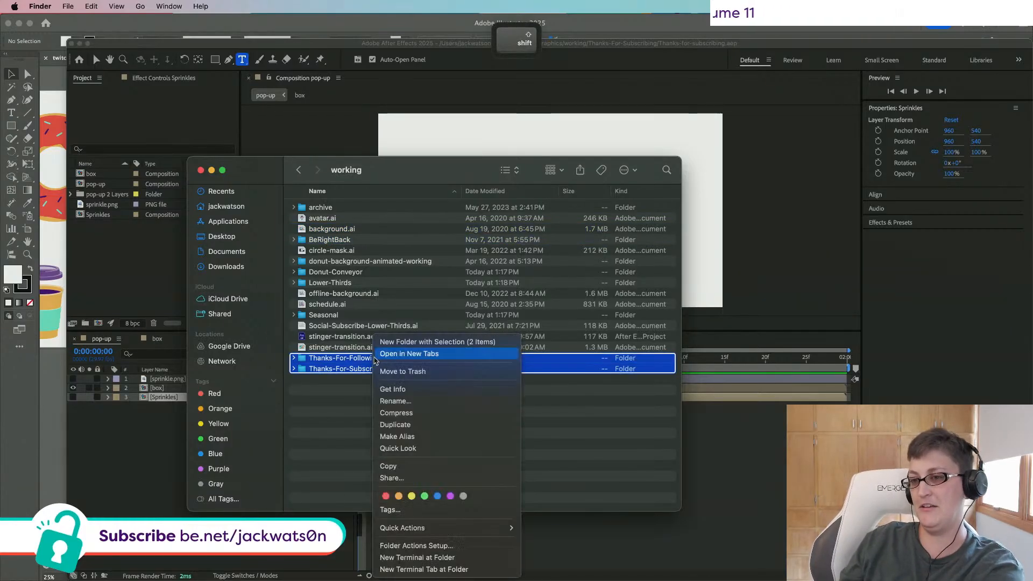
pyautogui.click(427, 498)
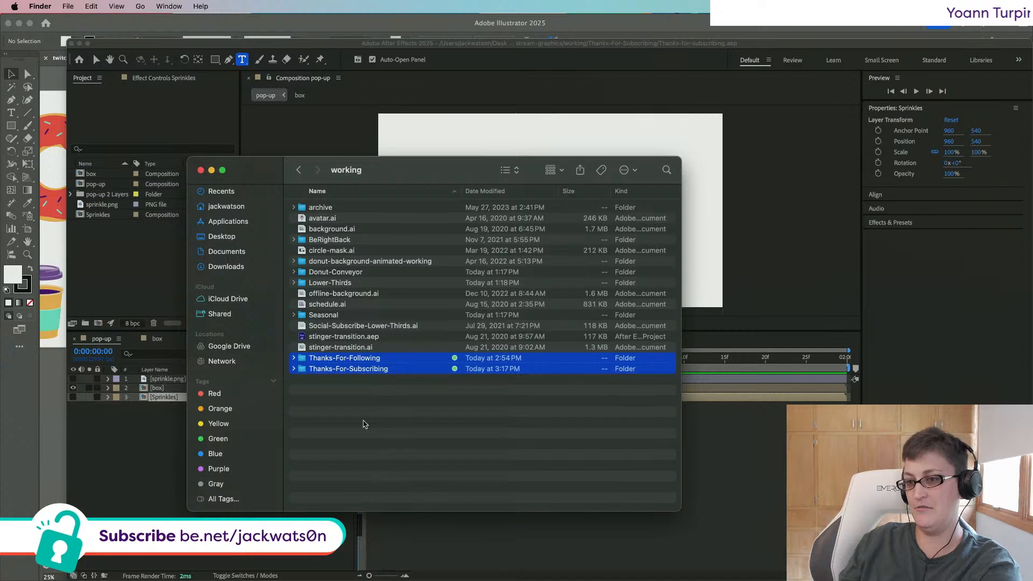
# Step: Move Social-Subscribe-Lower-Thirds.ai into the Lower-Thirds folder
pyautogui.click(332, 344)
pyautogui.keyDown('shift'); pyautogui.click(336, 337); pyautogui.keyUp('shift')
pyautogui.click(329, 326)
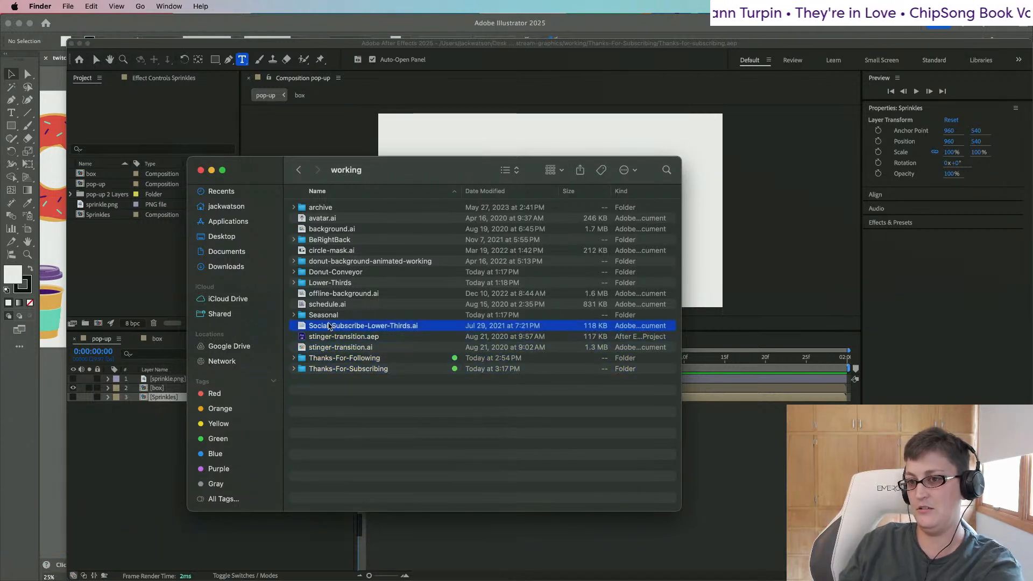
pyautogui.moveTo(338, 329); pyautogui.dragTo(334, 283)
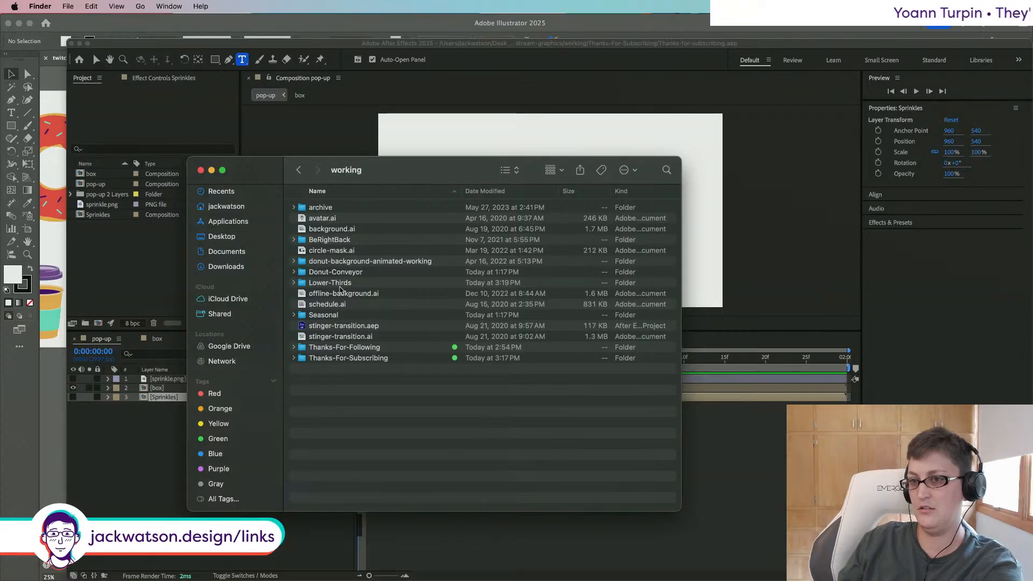
pyautogui.click(363, 263)
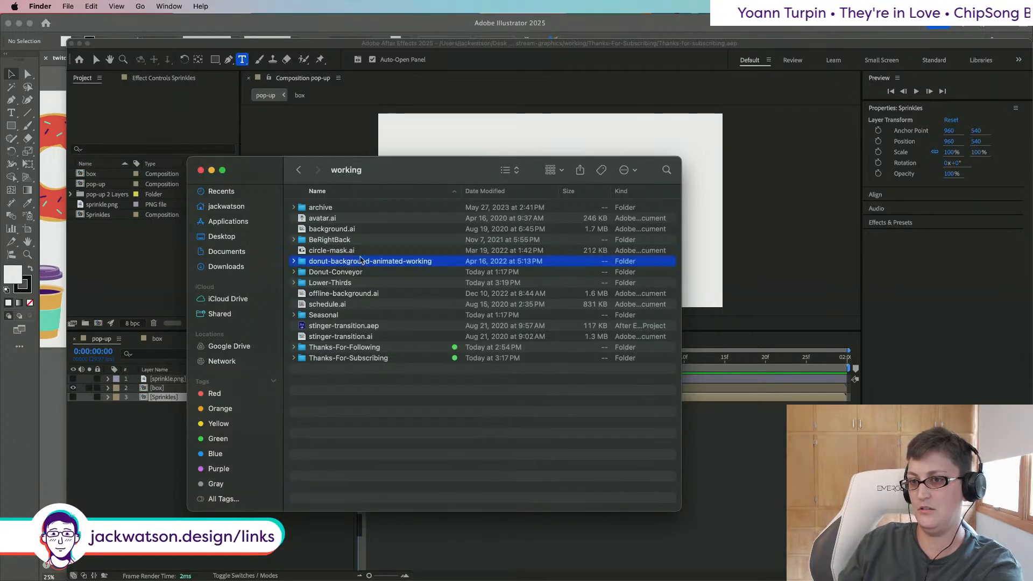
pyautogui.click(322, 251)
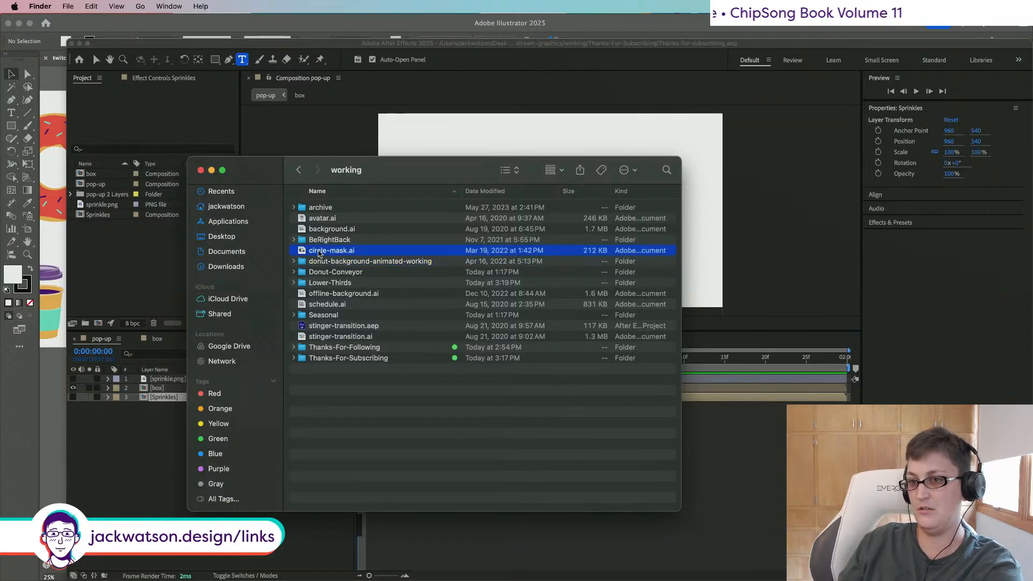
pyautogui.click(343, 294)
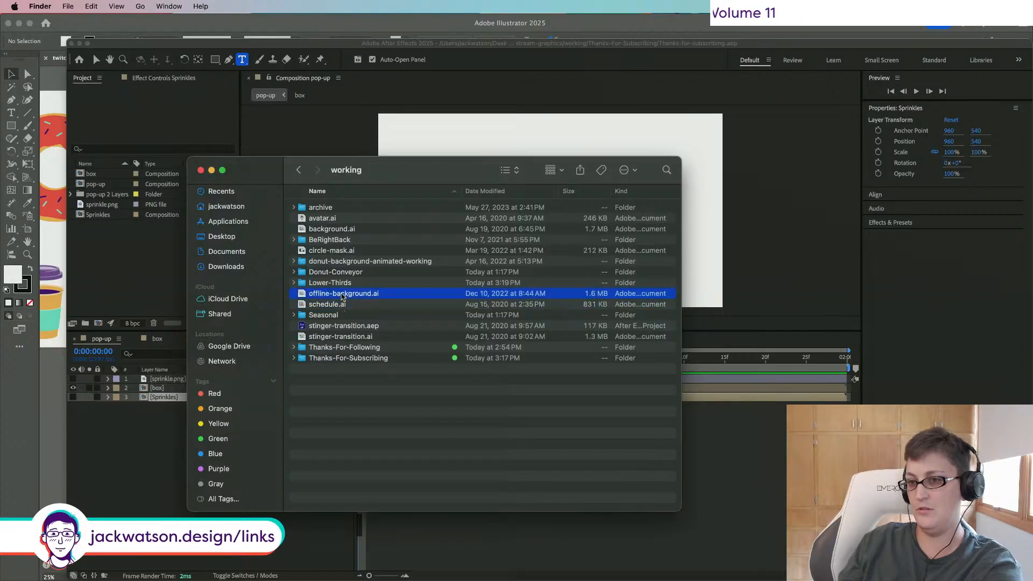
pyautogui.click(333, 317)
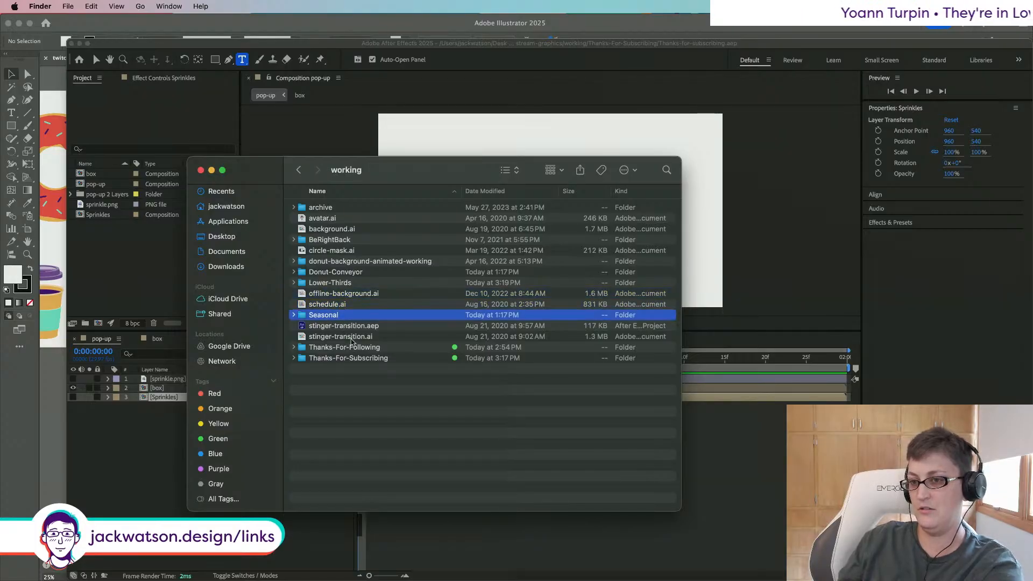
pyautogui.click(351, 338)
pyautogui.click(350, 328)
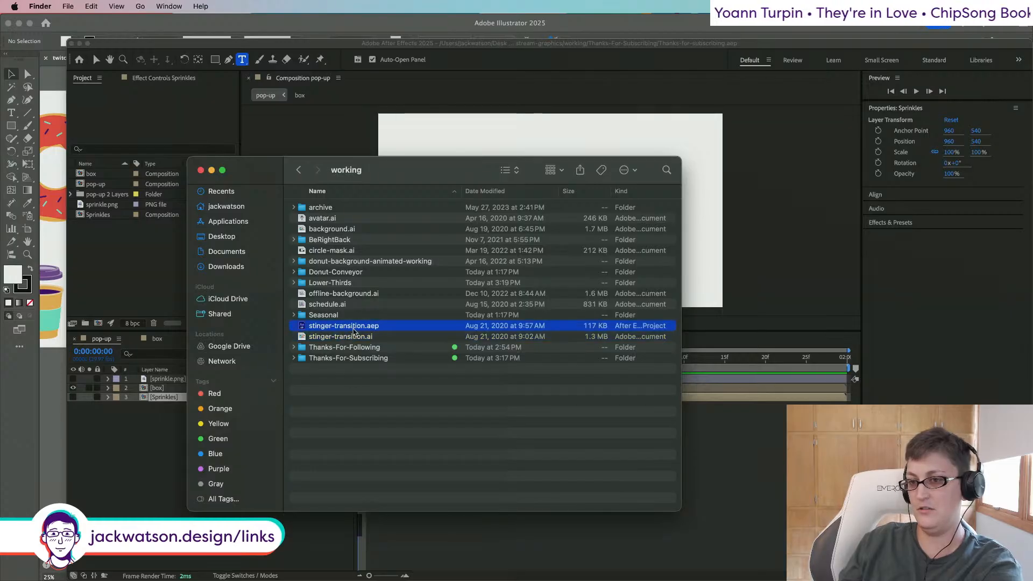
# Step: Create a new folder named Donut-stinger in the working folder
pyautogui.rightClick(338, 386)
pyautogui.click(351, 390)
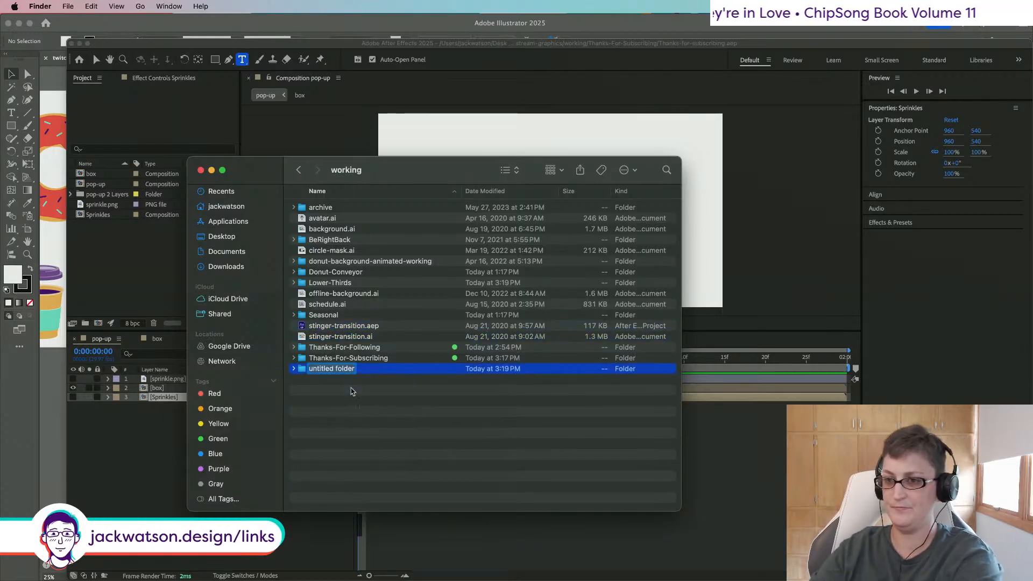
pyautogui.write('Donut')
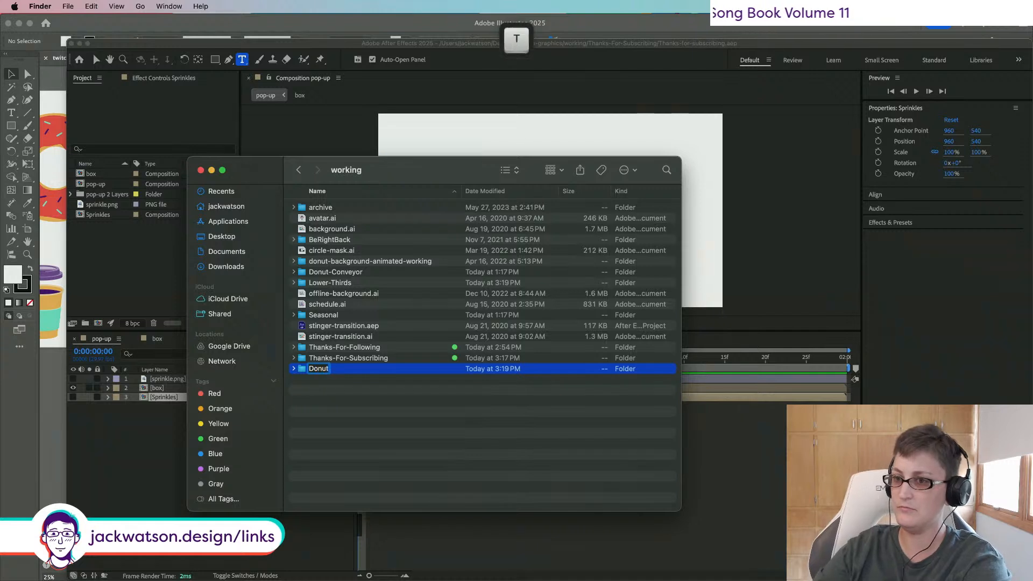
pyautogui.write('-stinger')
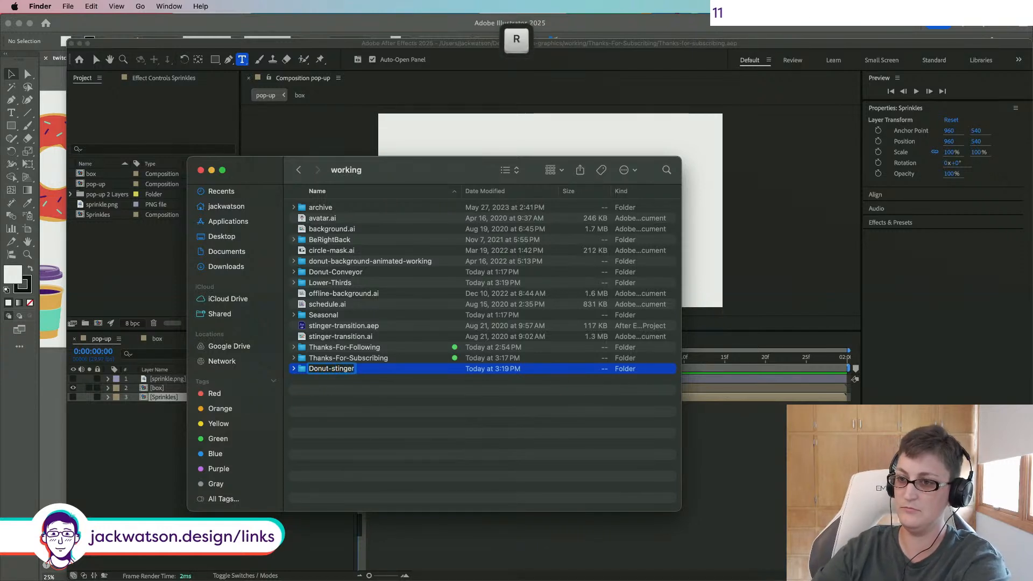
pyautogui.press('Return')
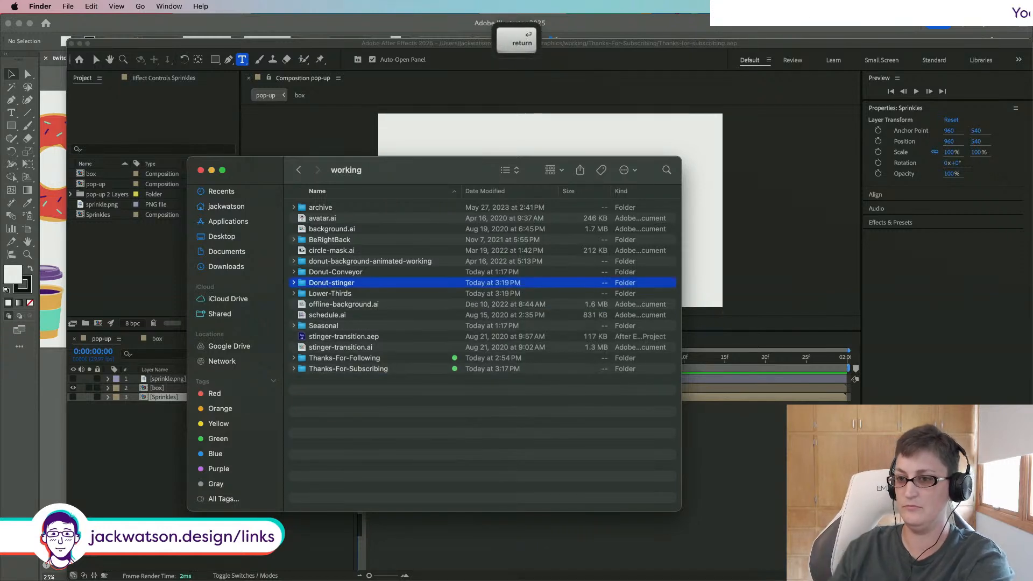
# Step: Move stinger-transition.aep and stinger-transition.ai together into the Donut-stinger folder
pyautogui.click(355, 337)
pyautogui.keyDown('shift'); pyautogui.click(355, 347); pyautogui.keyUp('shift')
pyautogui.moveTo(355, 347); pyautogui.dragTo(330, 287)
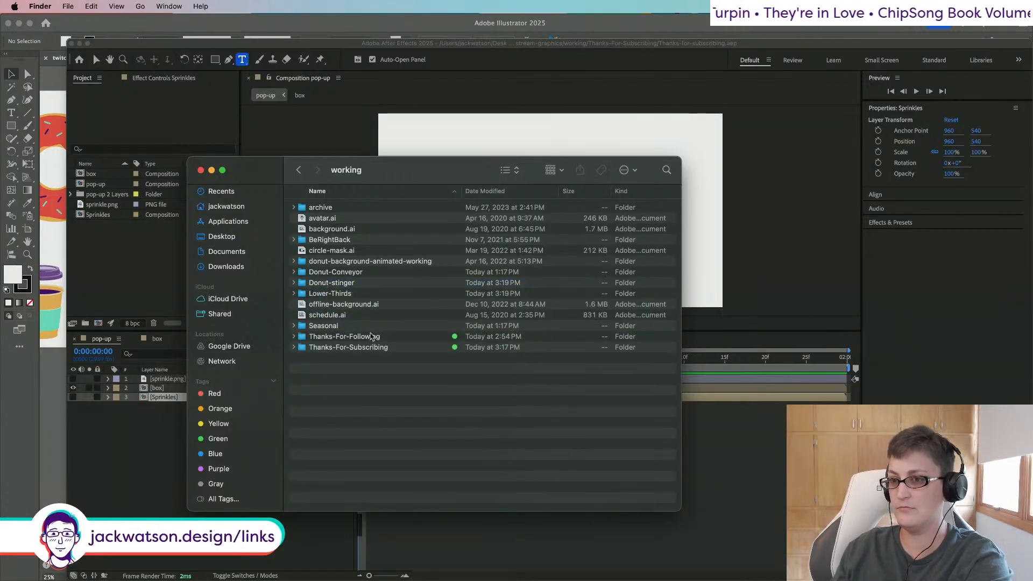
# Step: Open a quick preview of background.ai from the working folder to examine its artwork
pyautogui.click(370, 328)
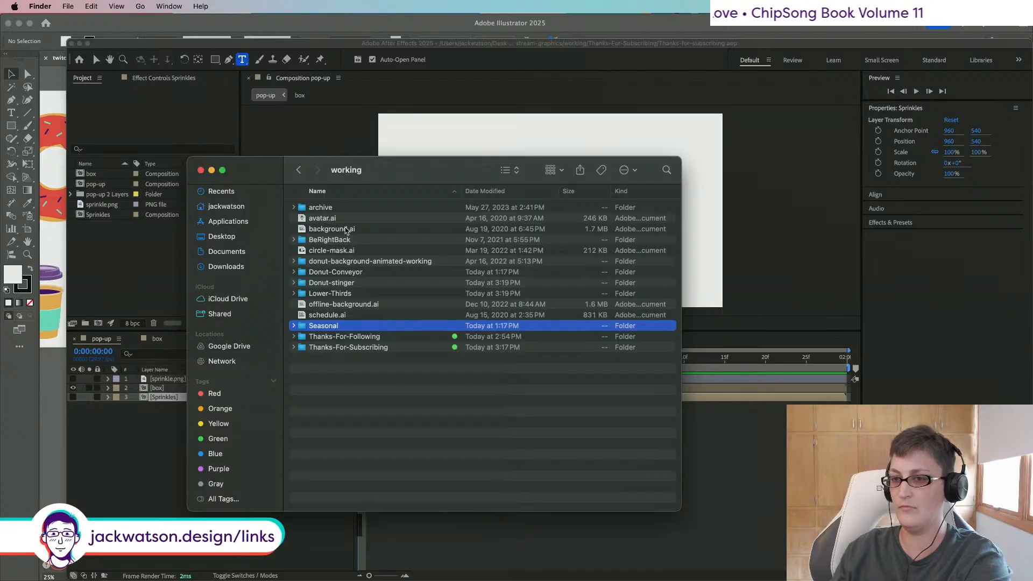
pyautogui.click(342, 220)
pyautogui.click(370, 229)
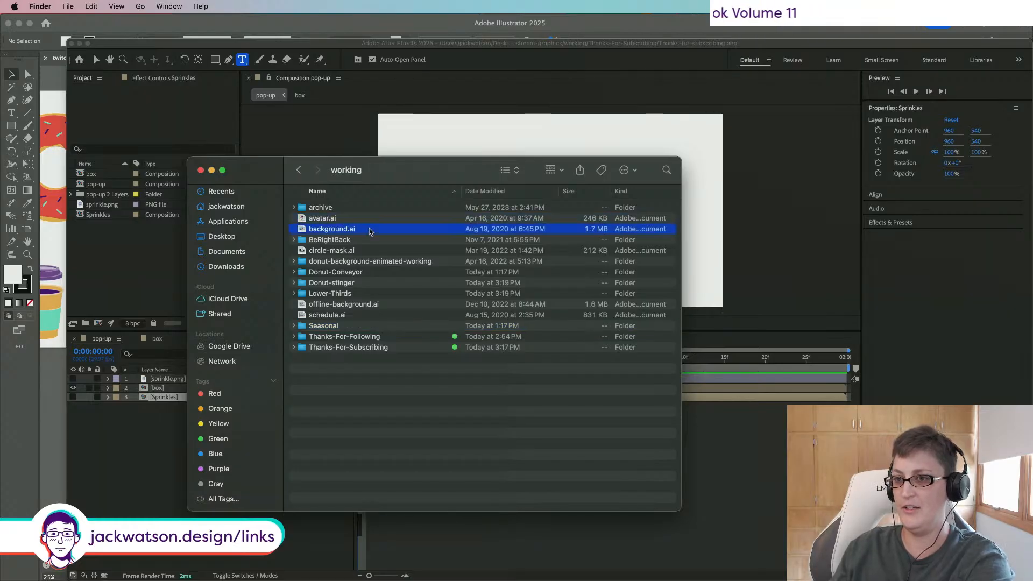
pyautogui.press('space')
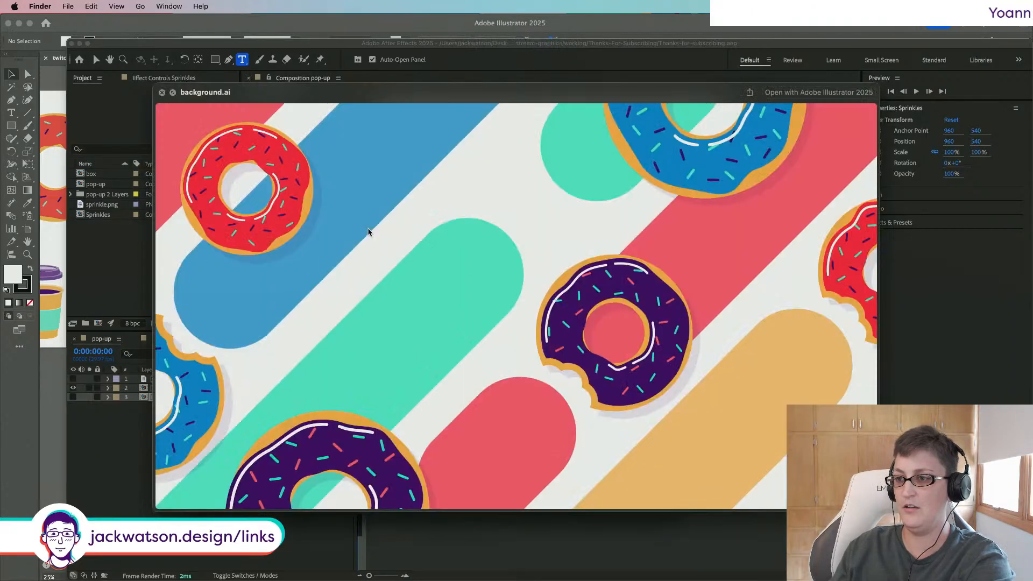
# Step: Close the background.ai preview and tag the Seasonal folder red in the working folder
pyautogui.press('space')
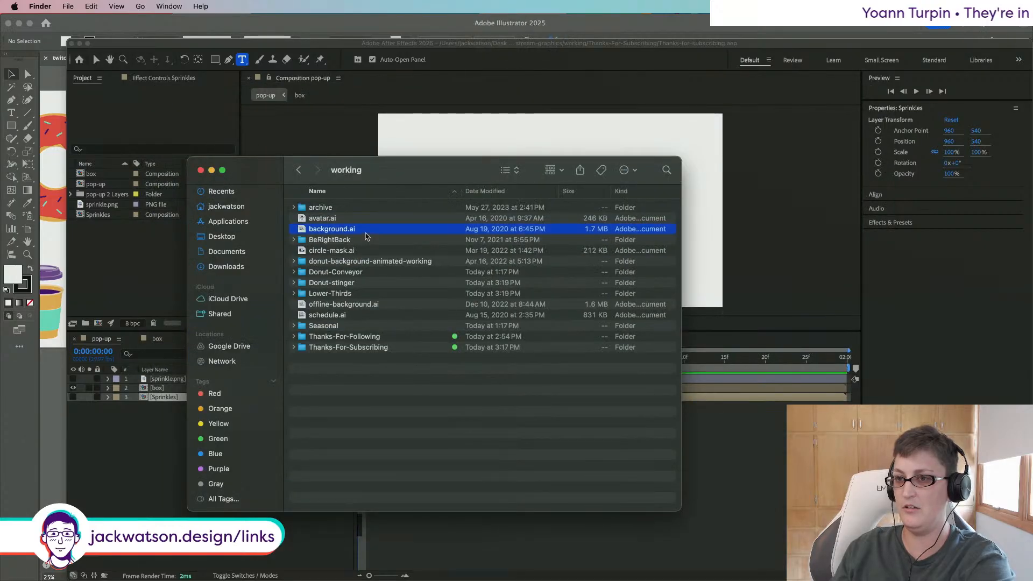
pyautogui.click(363, 240)
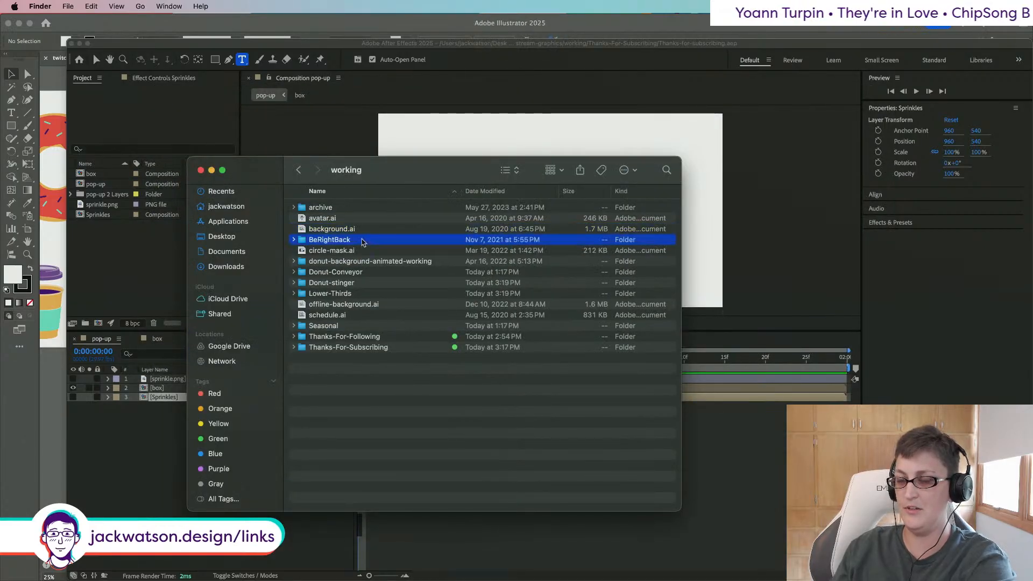
pyautogui.click(379, 252)
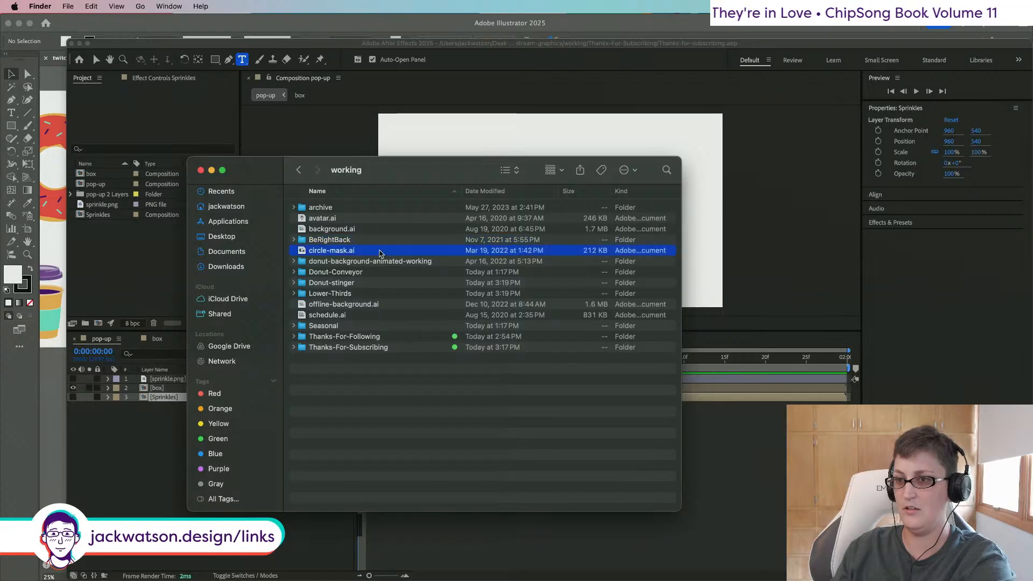
pyautogui.click(371, 262)
pyautogui.click(379, 272)
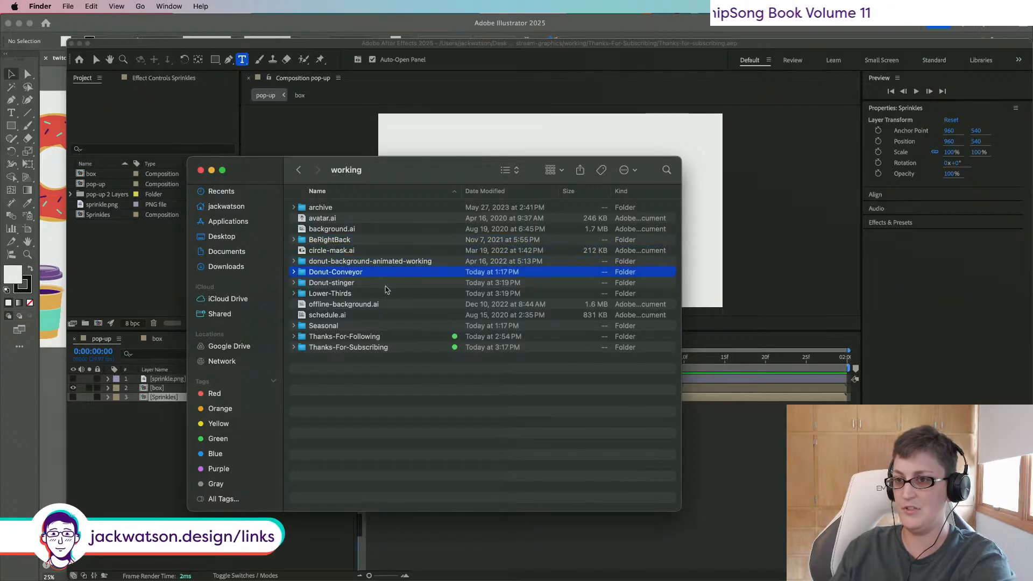
pyautogui.click(383, 284)
pyautogui.click(363, 326)
pyautogui.rightClick(404, 328)
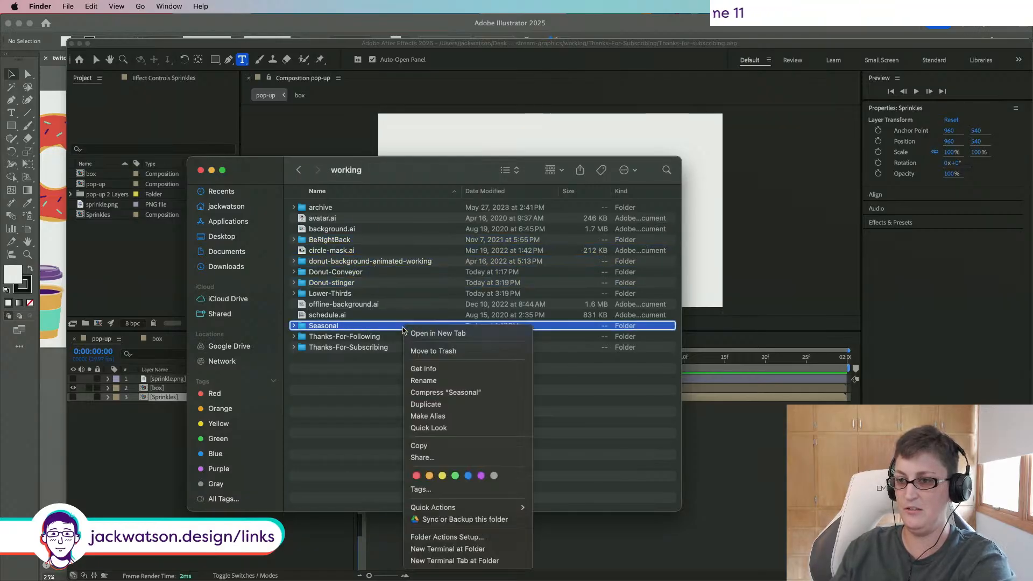
pyautogui.click(416, 475)
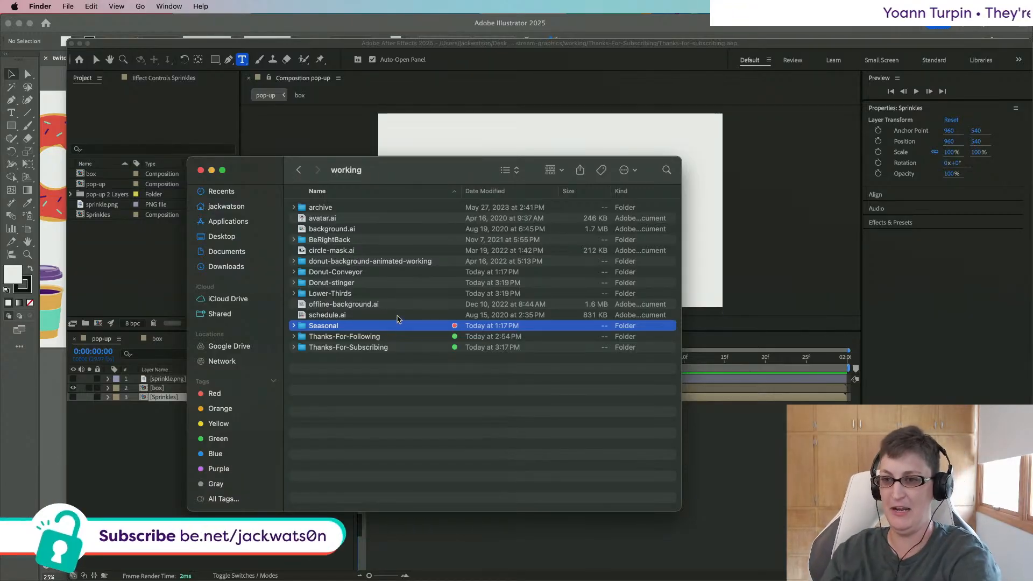
# Step: Bring the jack-twich-april-2025 folder window over the working folder and check its alerts folder
pyautogui.rightClick(371, 377)
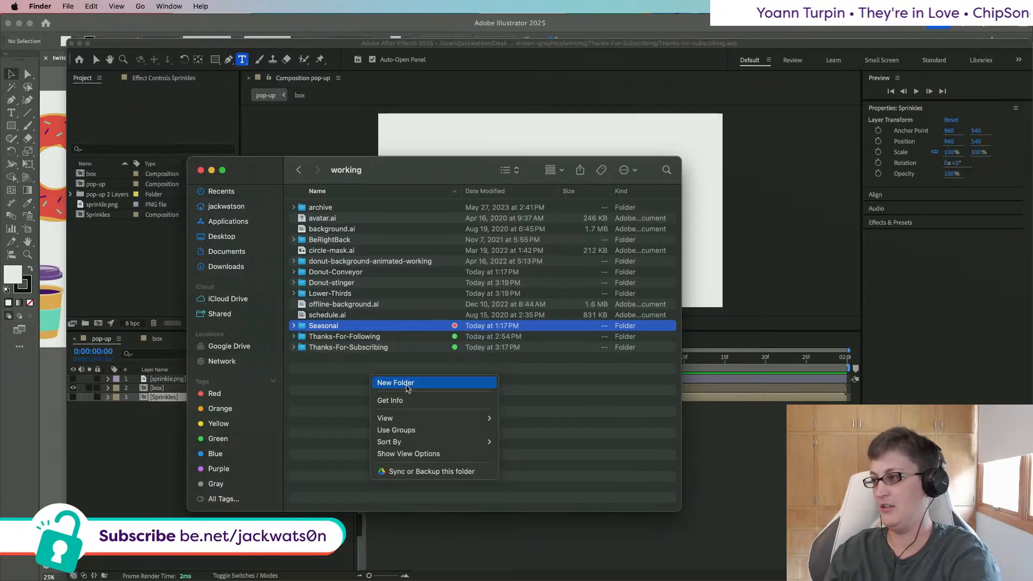
pyautogui.moveTo(1032, 251); pyautogui.dragTo(543, 250)
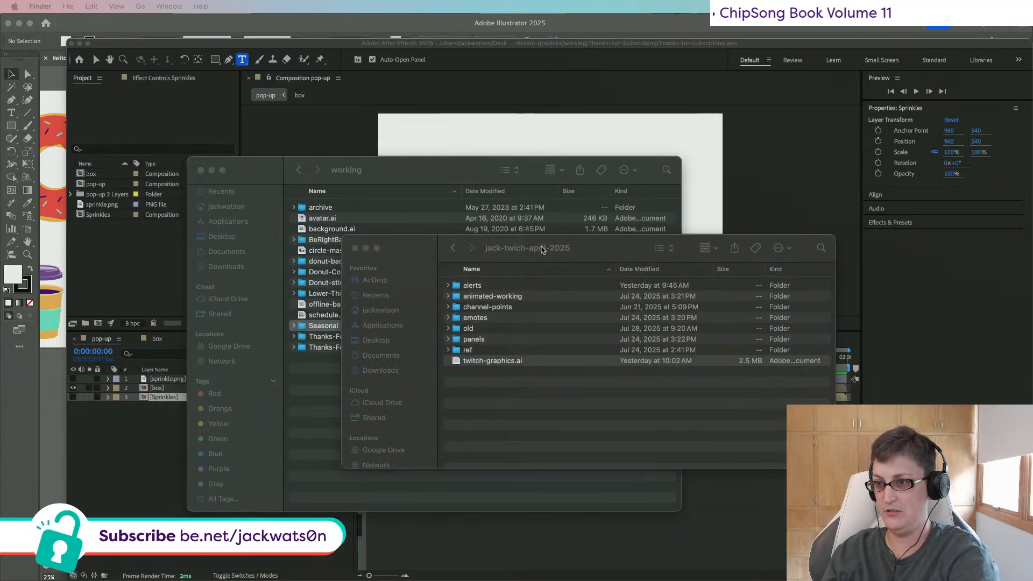
pyautogui.click(475, 248)
pyautogui.click(446, 289)
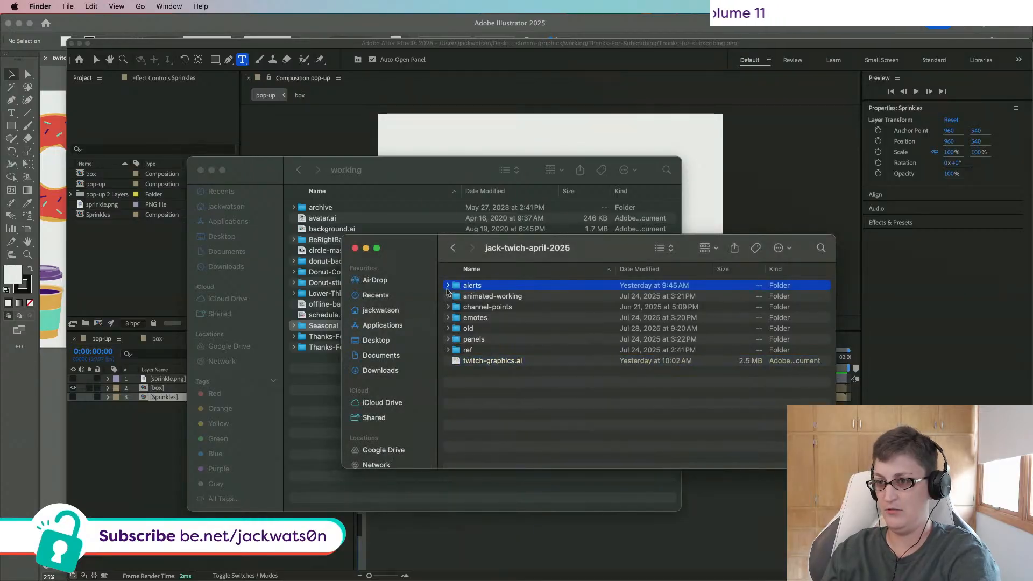
pyautogui.click(447, 287)
pyautogui.click(447, 285)
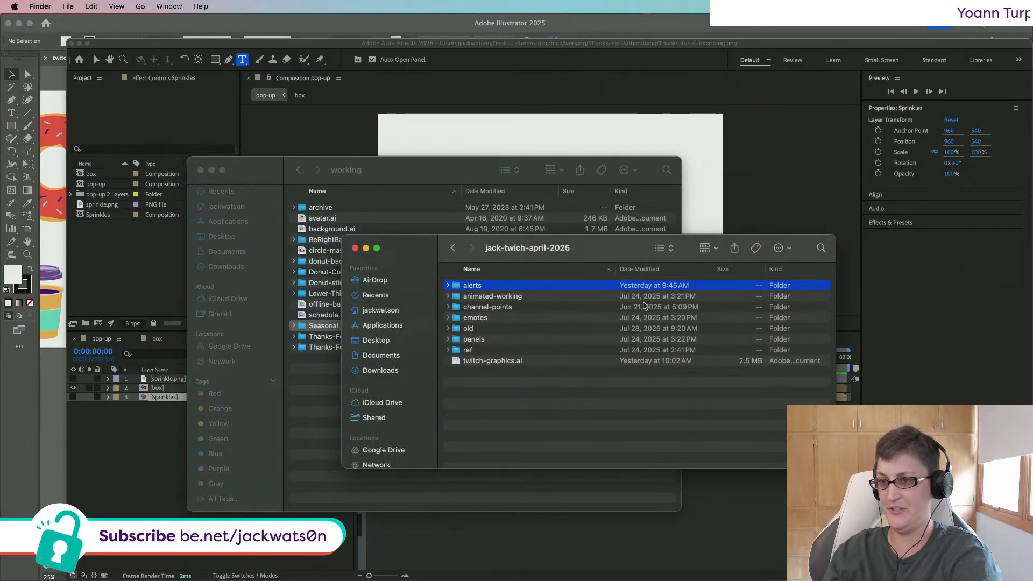
# Step: Rename the alerts folder in jack-twich-april-2025 as alerts-static
pyautogui.press('Return')
pyautogui.press('Right')
pyautogui.write('s')
pyautogui.press('BackSpace')
pyautogui.write('-static')
pyautogui.press('Return')
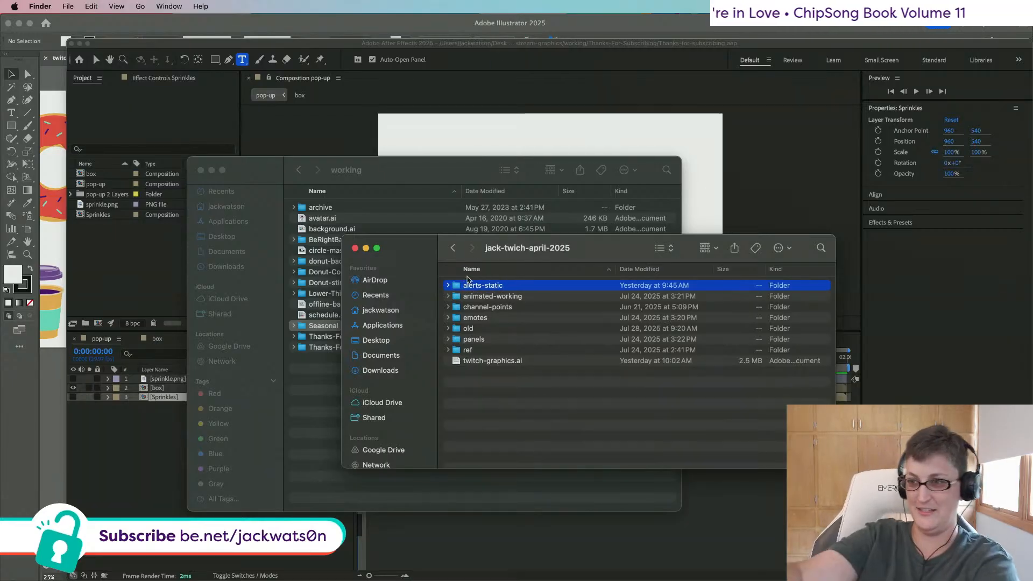
# Step: Move the jack-twich-april-2025 window aside so the file names in the working folder are uncovered, keeping it in front
pyautogui.moveTo(413, 247)
pyautogui.mouseDown()
pyautogui.moveTo(424, 245)
pyautogui.moveTo(385, 218)
pyautogui.moveTo(407, 252)
pyautogui.mouseUp()
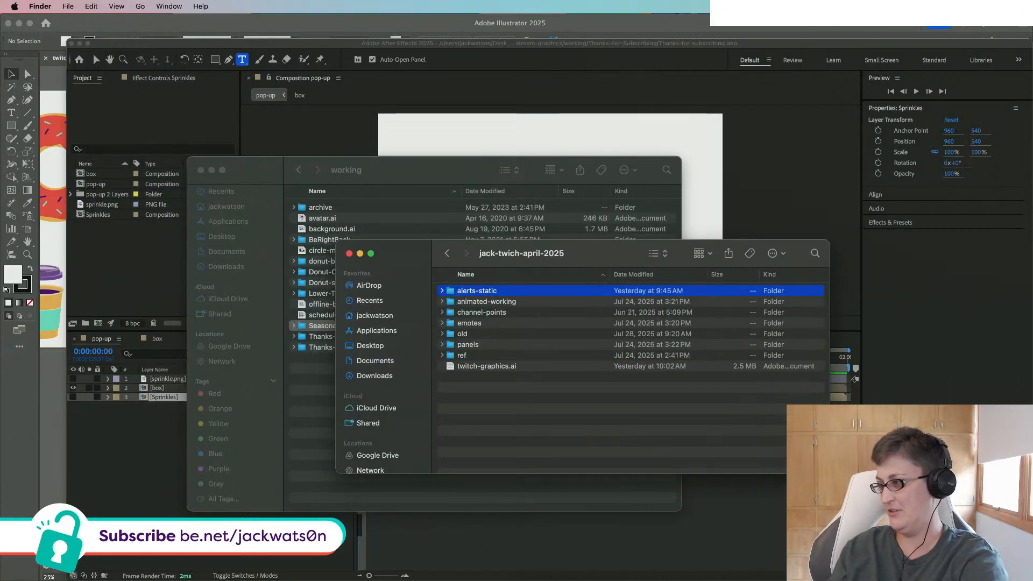
pyautogui.moveTo(339, 254); pyautogui.dragTo(500, 279)
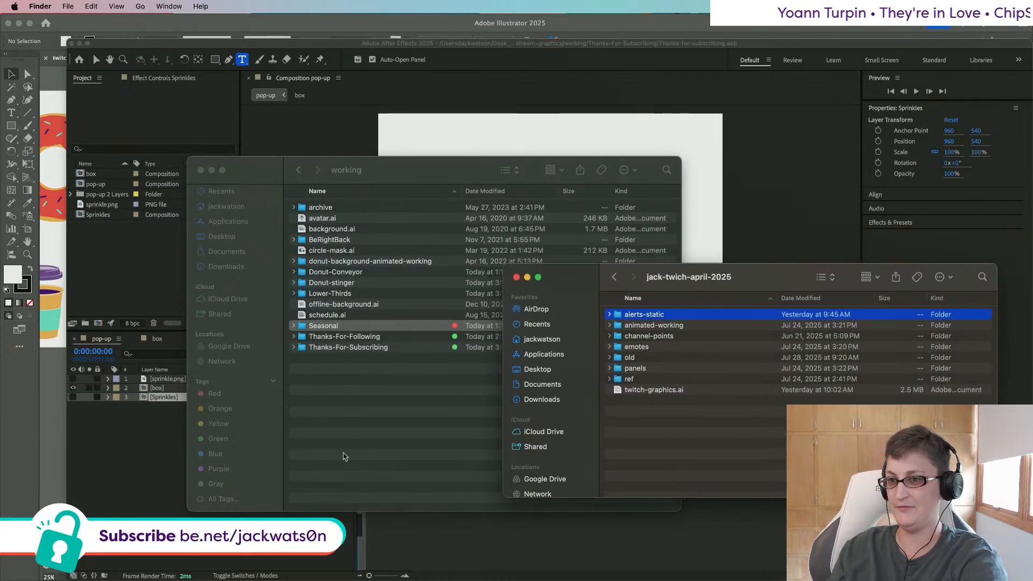
pyautogui.click(345, 456)
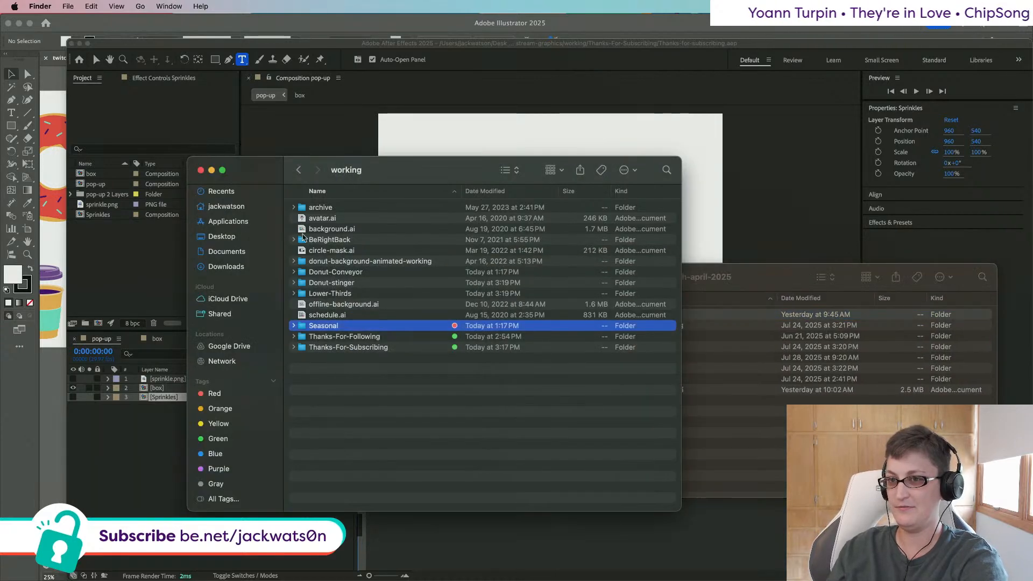
pyautogui.click(763, 469)
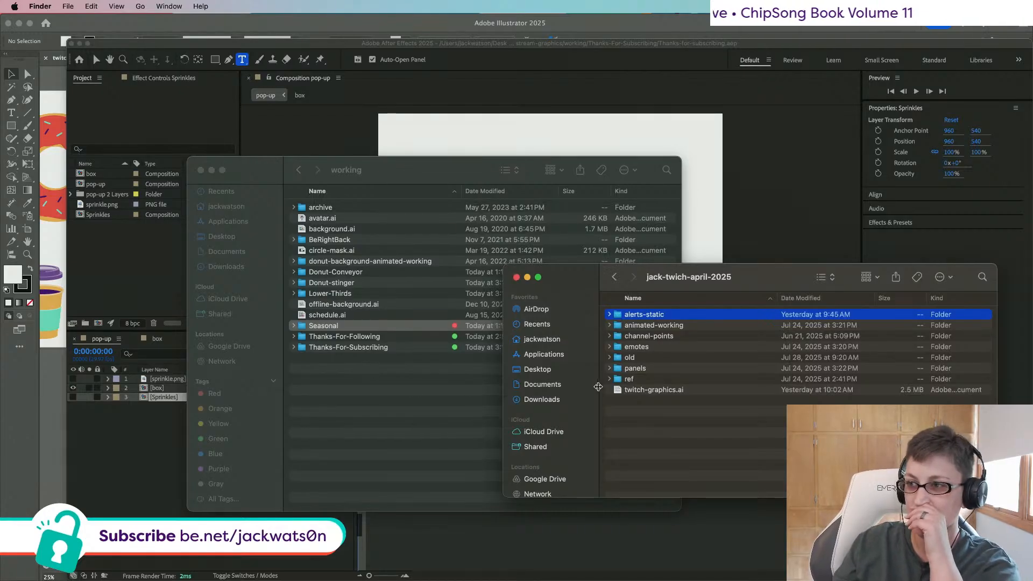
pyautogui.scroll(-1, 568, 355)
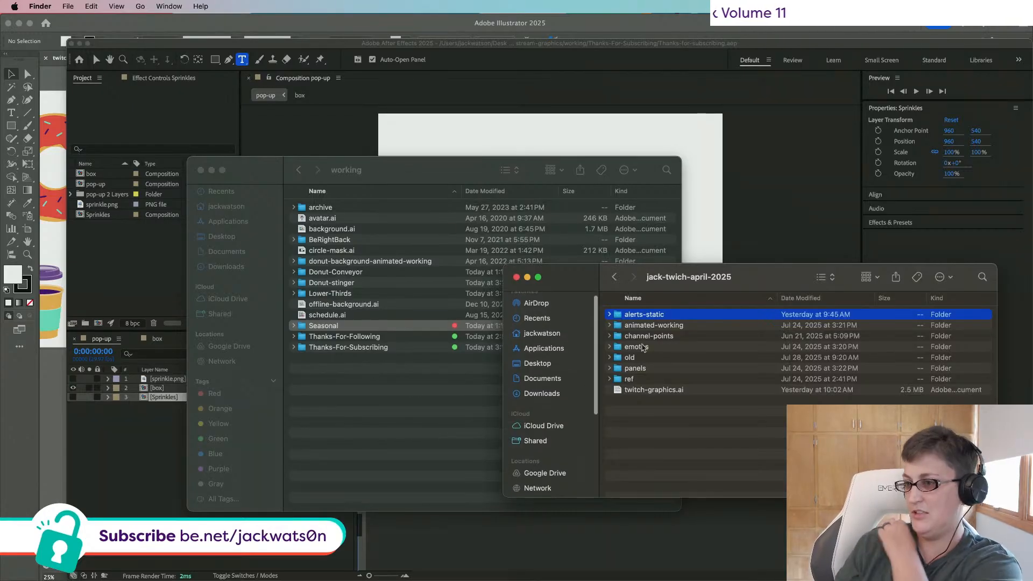
# Step: Check the contents of the animated-working folder and rename it emotes-animated-working
pyautogui.click(646, 325)
pyautogui.click(610, 326)
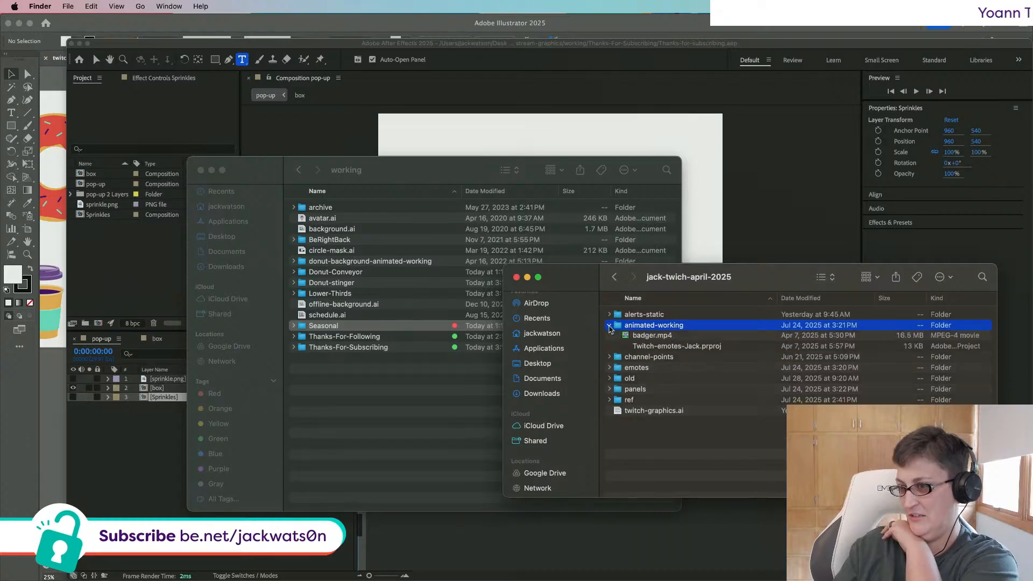
pyautogui.click(609, 326)
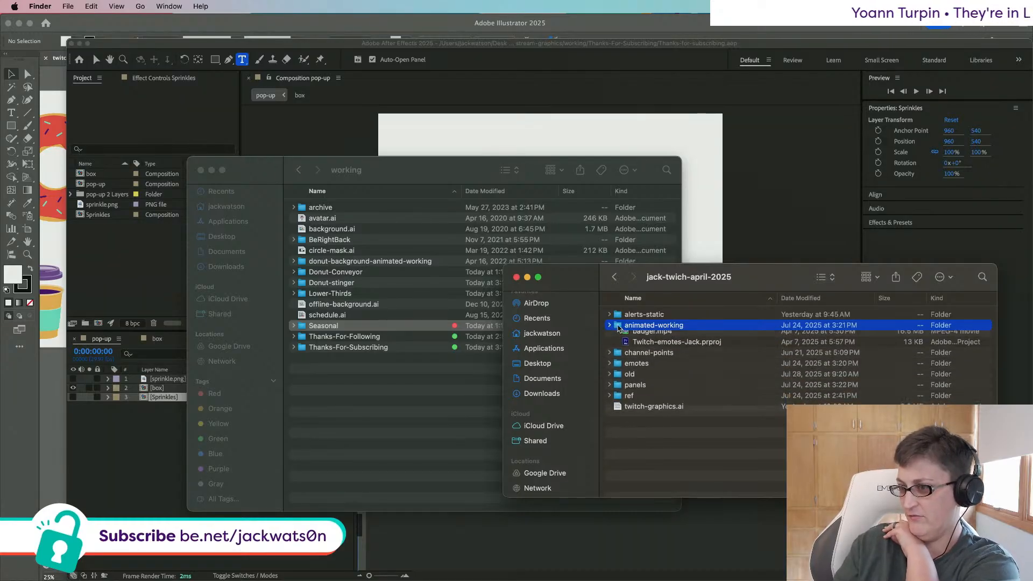
pyautogui.click(627, 327)
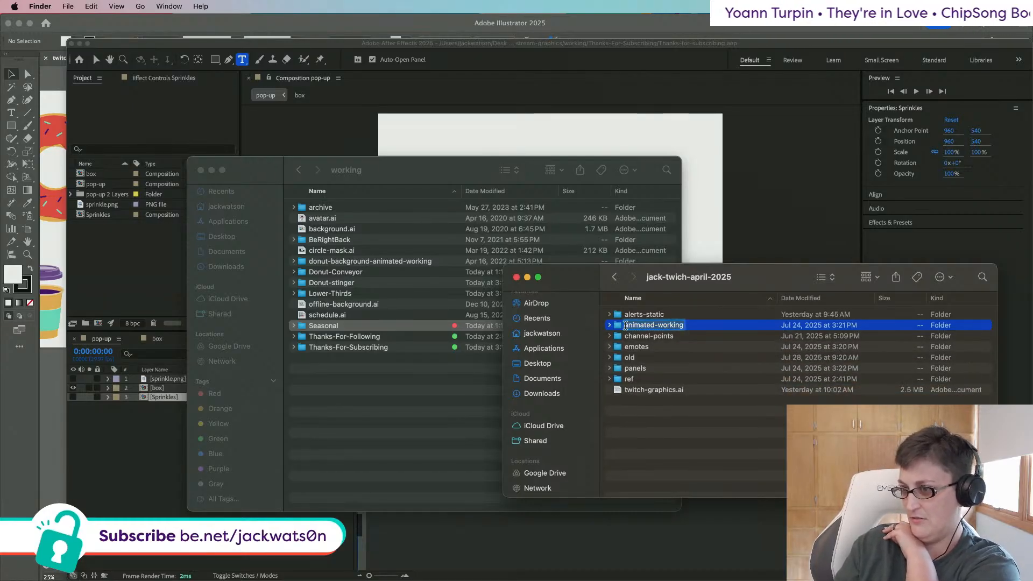
pyautogui.press('Left')
pyautogui.write('emotes-')
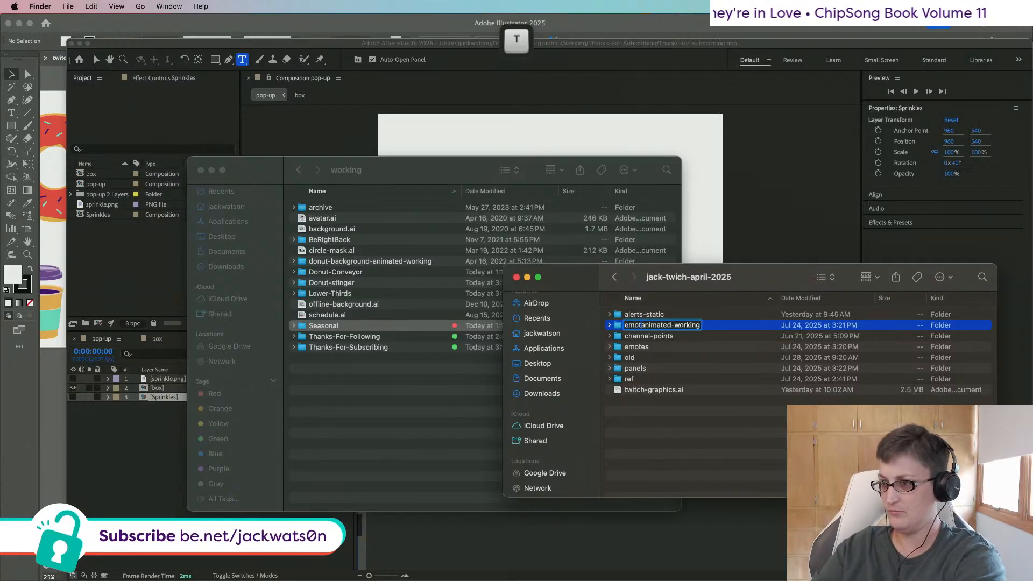
pyautogui.press('Return')
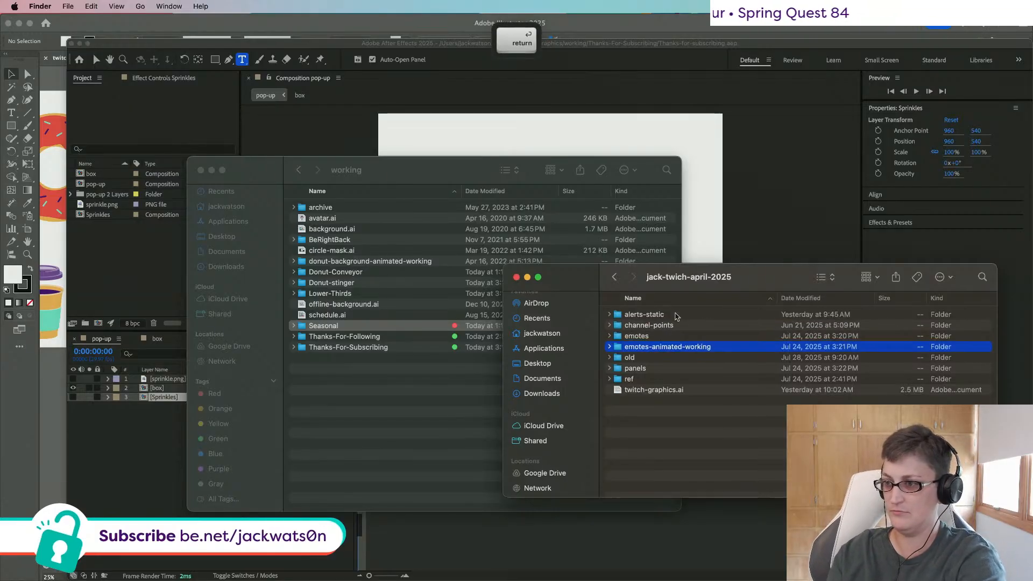
# Step: Try shortening the emotes-animated-working folder's name to emotes-animated, check the emotes folder's contents and undo the rename
pyautogui.click(686, 350)
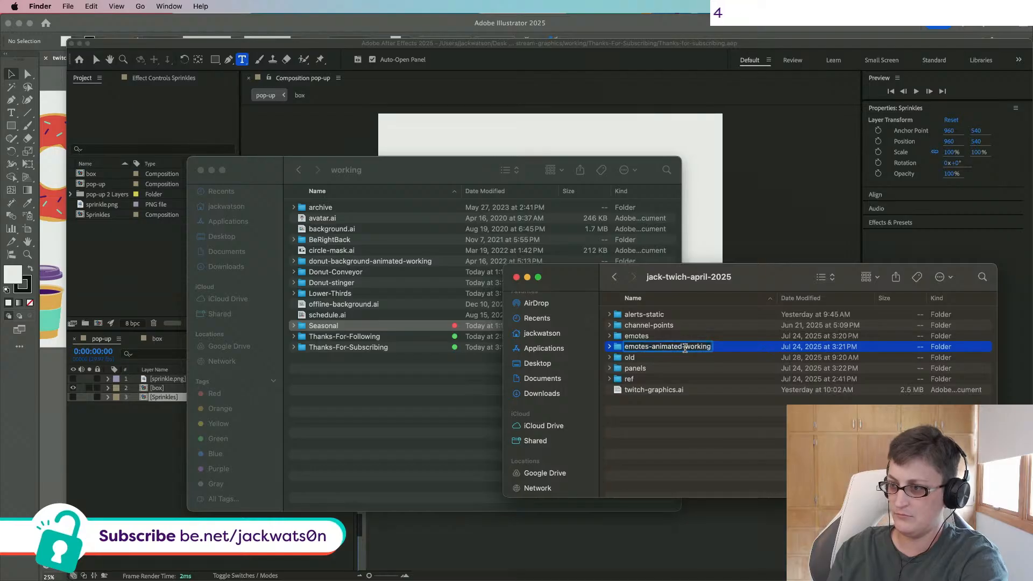
pyautogui.press('BackSpace')
pyautogui.press('BackSpace')
pyautogui.press('Return')
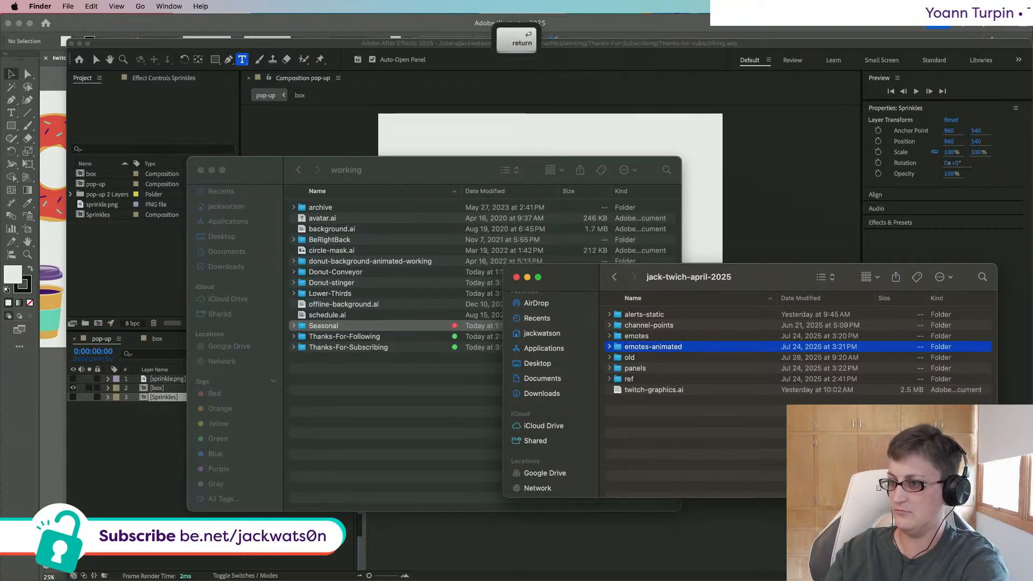
pyautogui.click(609, 336)
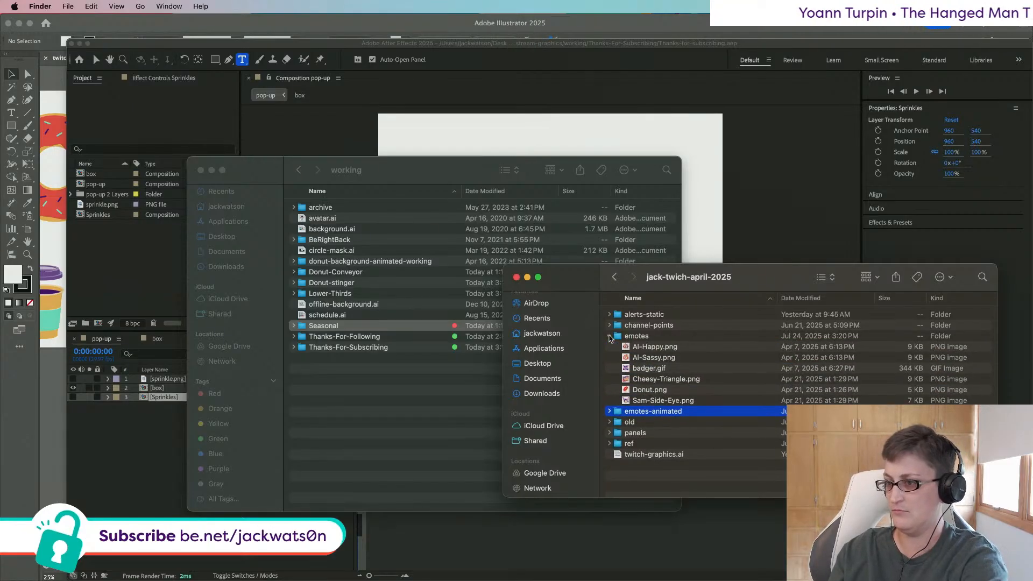
pyautogui.click(609, 336)
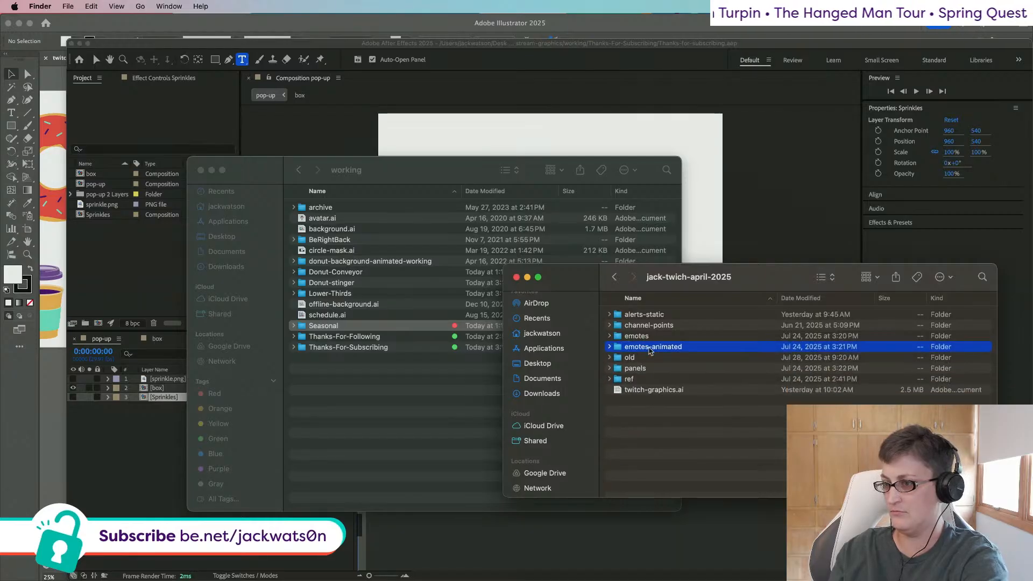
pyautogui.press('cmd+z')
# Step: Rename the old folder in jack-twich-april-2025 as _archive
pyautogui.click(634, 359)
pyautogui.click(633, 360)
pyautogui.write('archive')
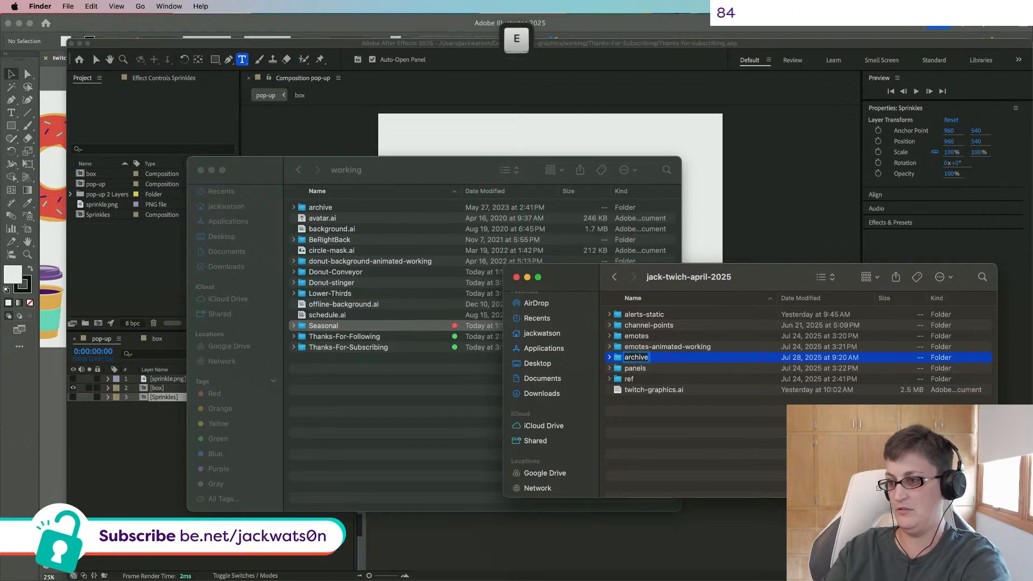
pyautogui.press('Return')
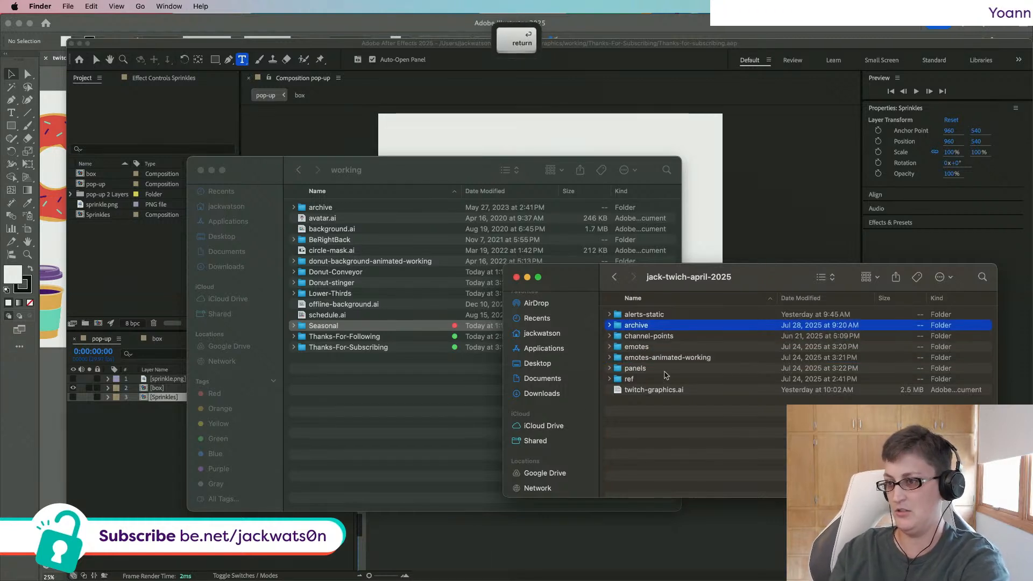
pyautogui.click(632, 327)
pyautogui.click(626, 325)
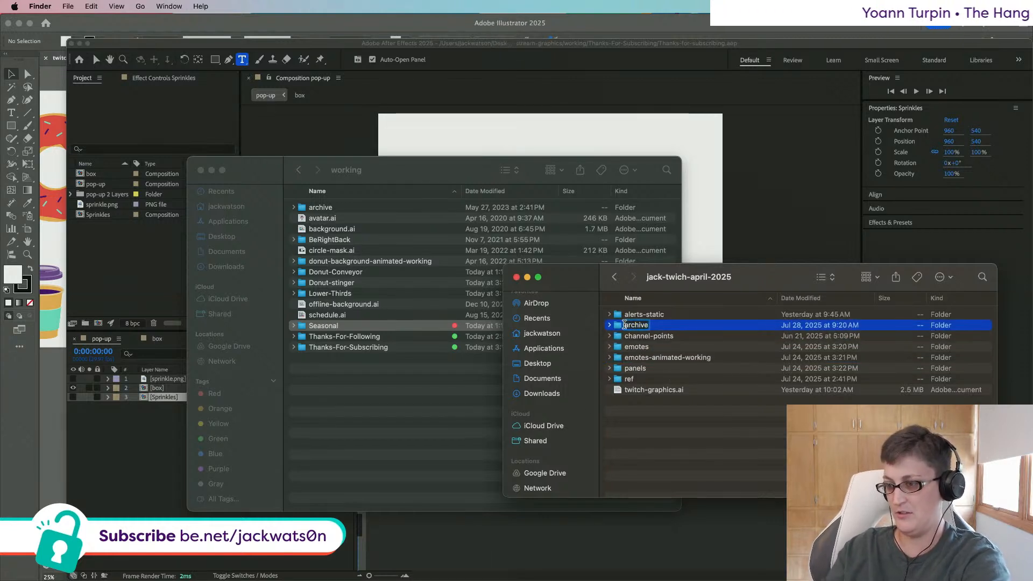
pyautogui.write('_')
pyautogui.press('Return')
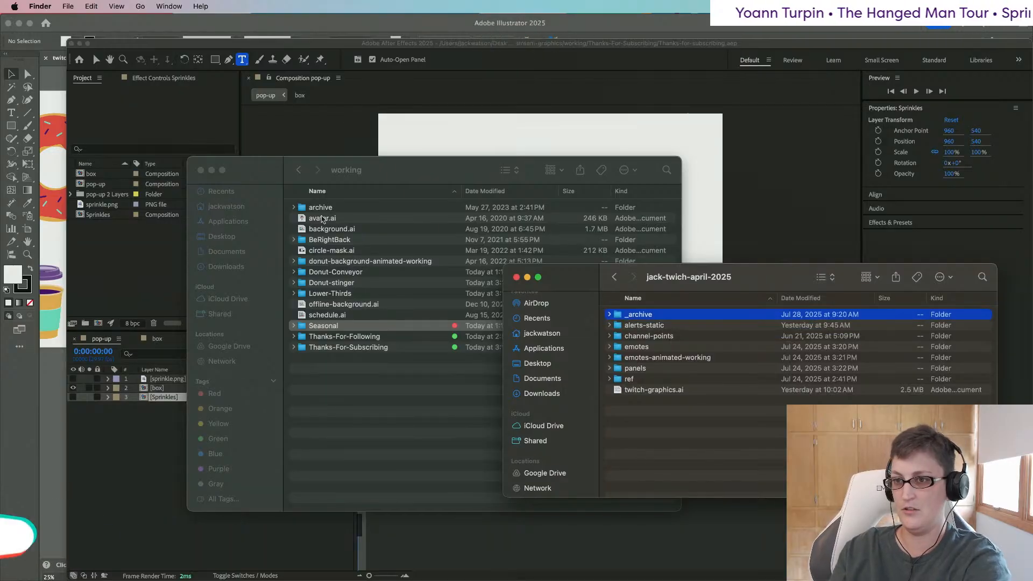
# Step: Rename the archive folder in the working folder as _archive
pyautogui.click(318, 209)
pyautogui.press('Return')
pyautogui.press('Left')
pyautogui.write('_')
pyautogui.press('Return')
pyautogui.moveTo(744, 274)
pyautogui.mouseDown()
pyautogui.moveTo(705, 301)
pyautogui.moveTo(741, 292)
pyautogui.mouseUp()
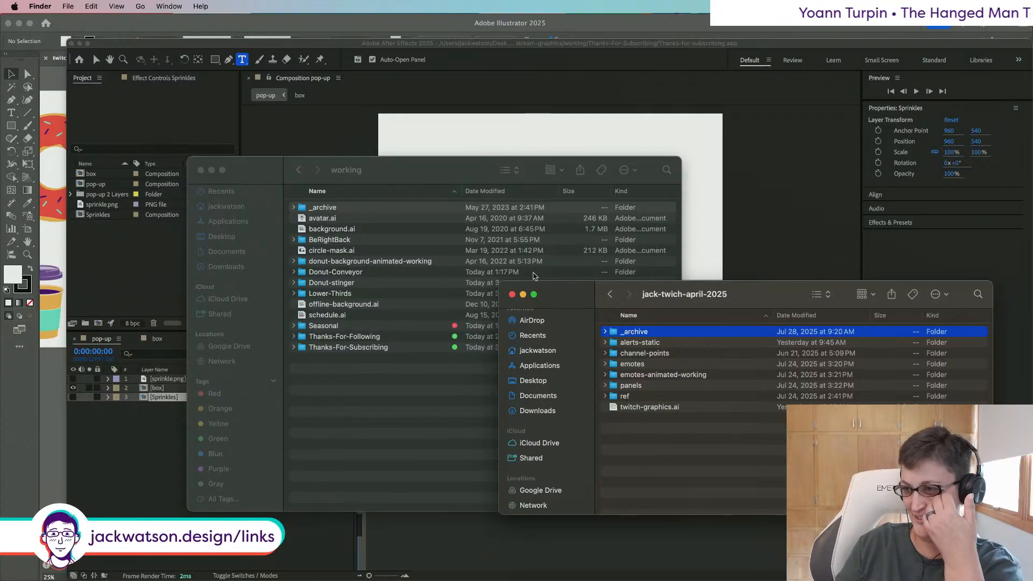
pyautogui.moveTo(688, 297); pyautogui.dragTo(594, 255)
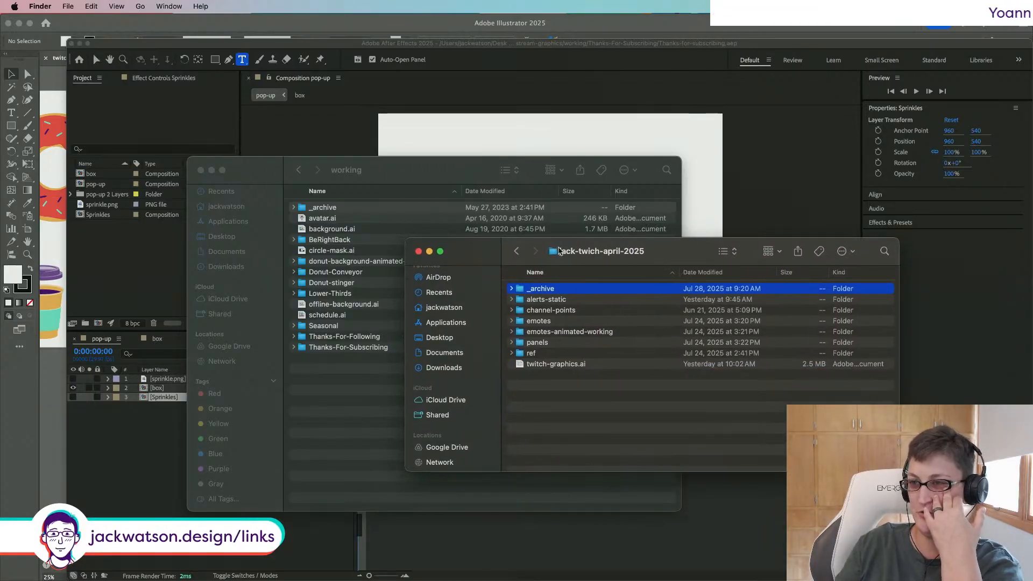
pyautogui.moveTo(630, 252); pyautogui.dragTo(716, 262)
# Step: Create a new folder named alerts-animated in the jack-twich-april-2025 folder
pyautogui.click(588, 422)
pyautogui.rightClick(582, 407)
pyautogui.click(594, 412)
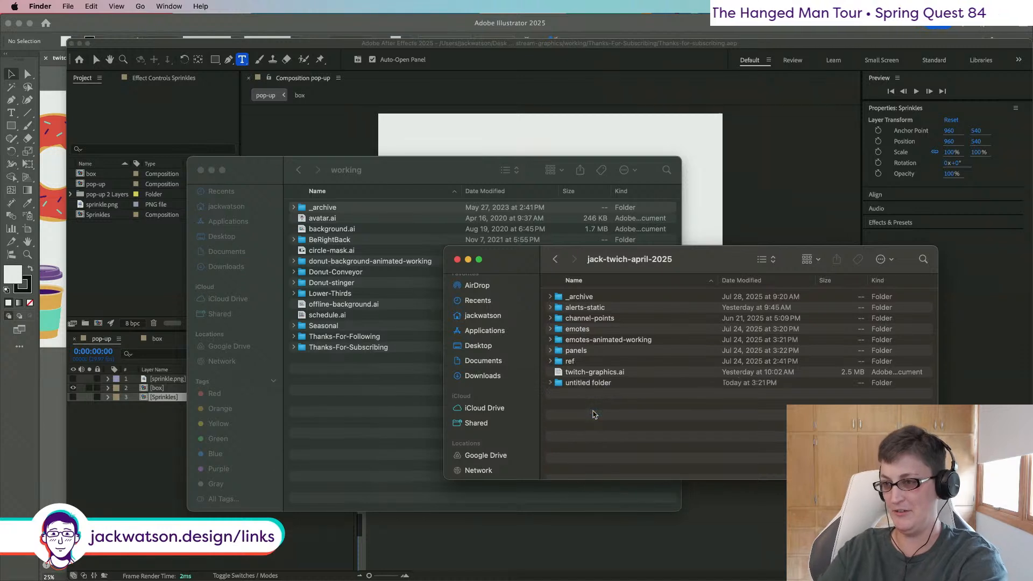
pyautogui.write('ate')
pyautogui.press('BackSpace')
pyautogui.press('BackSpace')
pyautogui.press('BackSpace')
pyautogui.write('alerts-an')
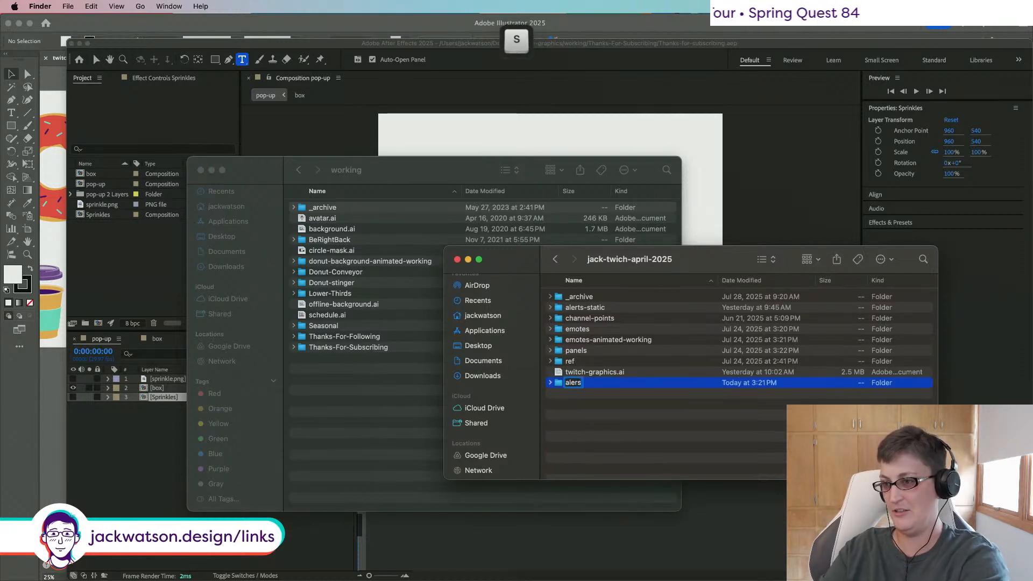
pyautogui.write('imated')
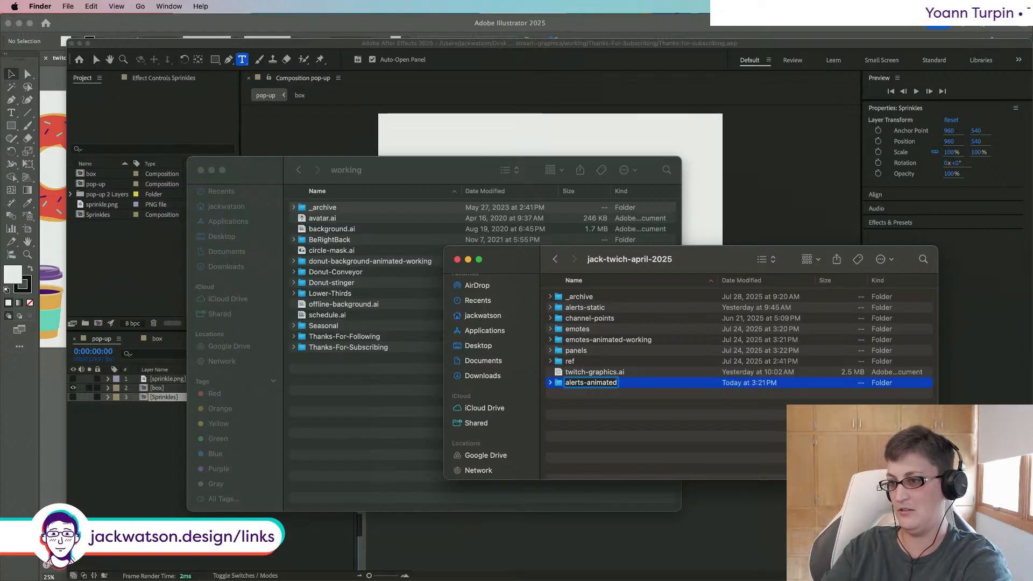
pyautogui.press('BackSpace')
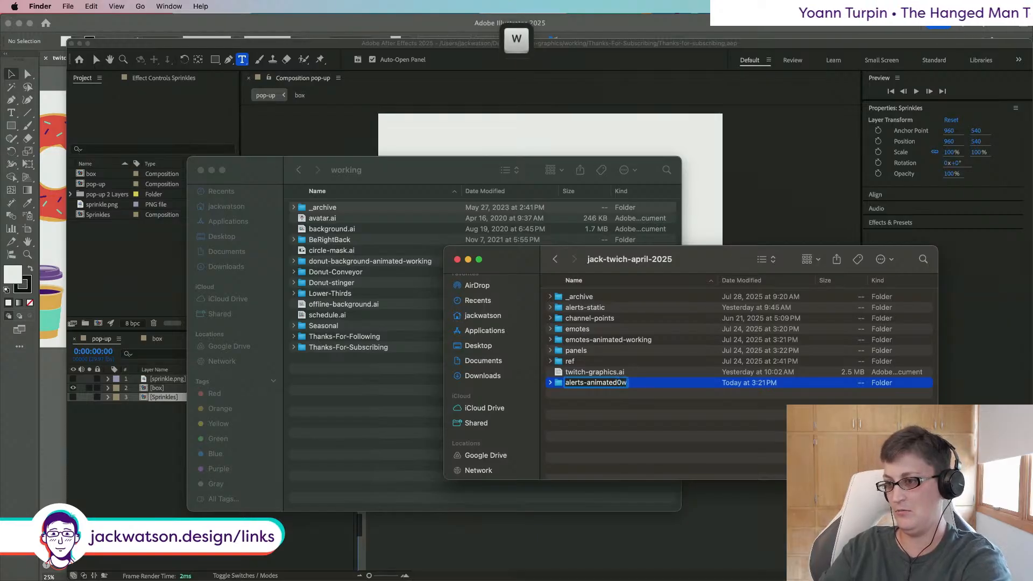
pyautogui.press('Return')
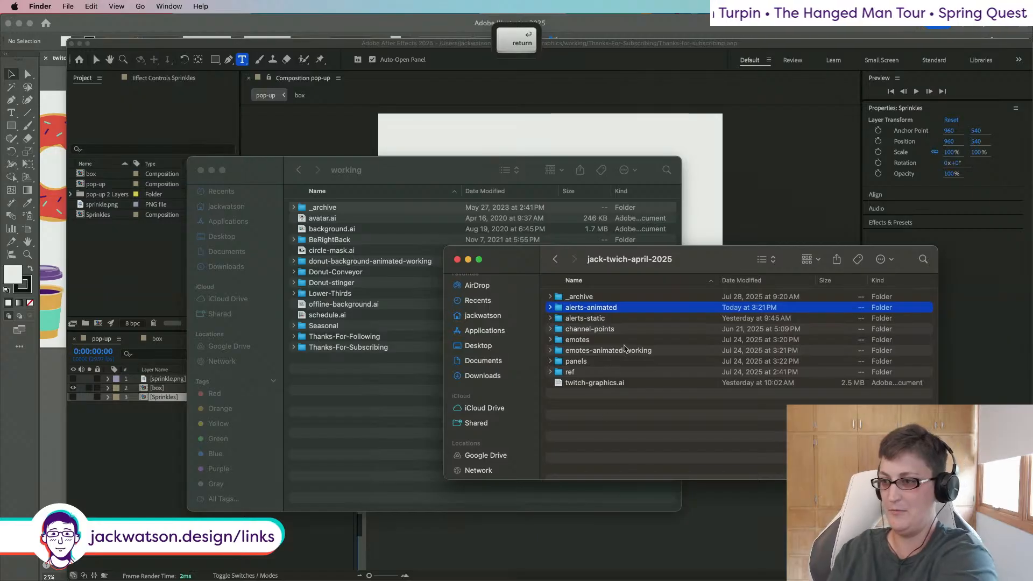
# Step: Rename the emotes-animated-working folder as emotes-animated
pyautogui.click(628, 350)
pyautogui.press('Return')
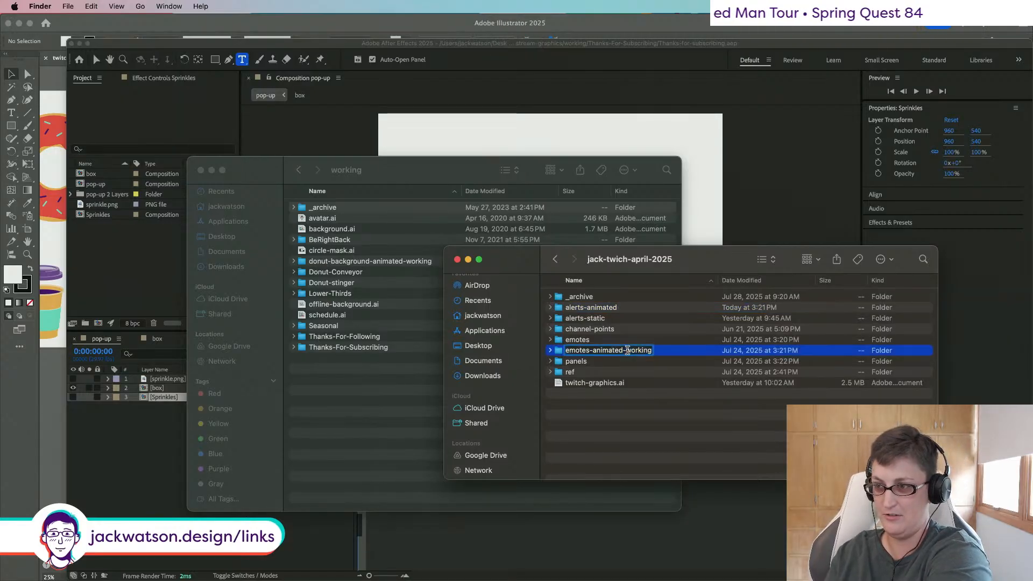
pyautogui.press('BackSpace')
pyautogui.press('BackSpace')
pyautogui.press('BackSpace')
pyautogui.press('BackSpace')
pyautogui.press('BackSpace')
pyautogui.press('BackSpace')
pyautogui.press('BackSpace')
pyautogui.press('BackSpace')
pyautogui.press('Return')
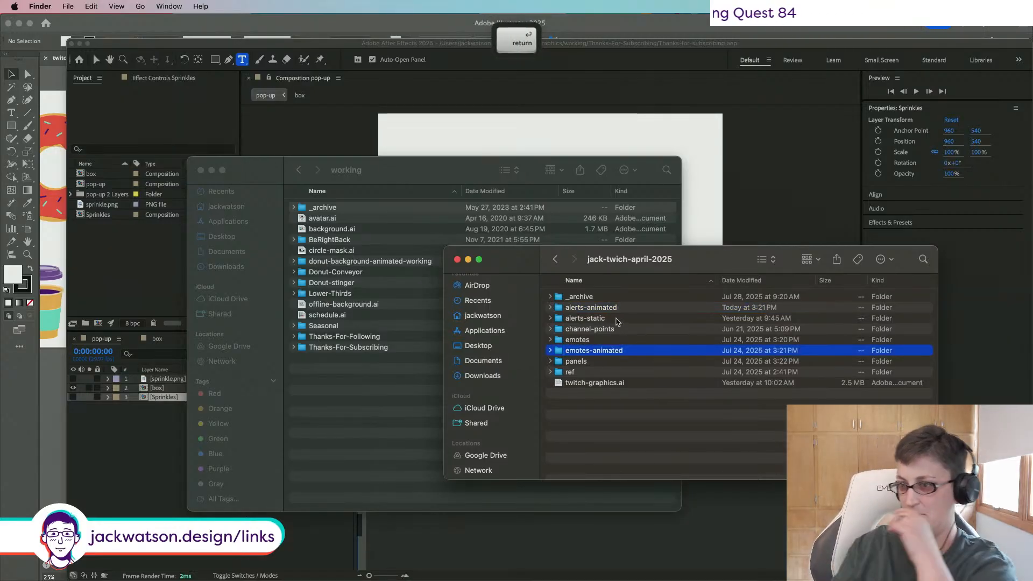
# Step: Check the alerts-static and channel-points folders, and copy the Thanks-For-Subscribing folder from working into alerts-animated
pyautogui.click(620, 307)
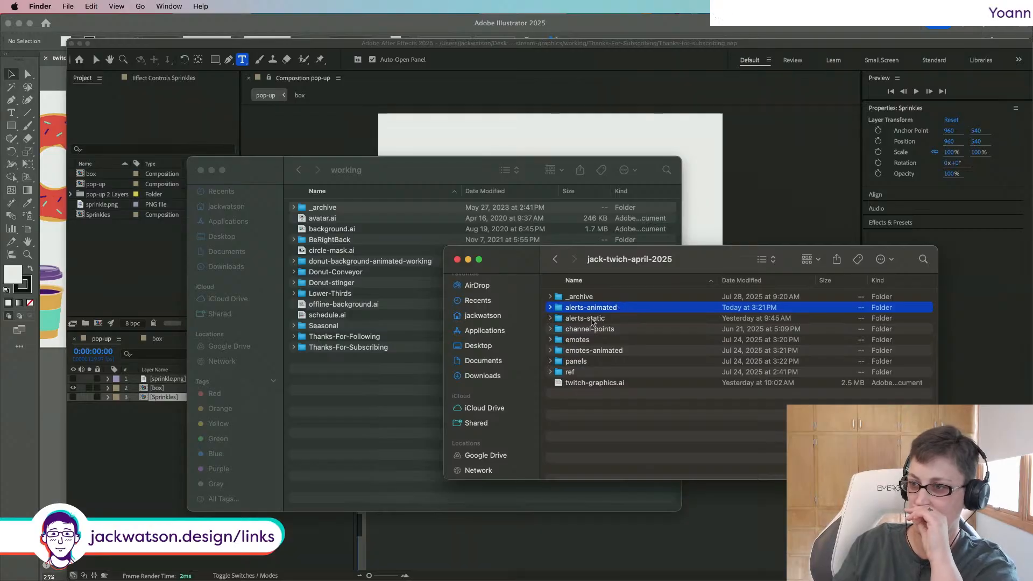
pyautogui.click(550, 318)
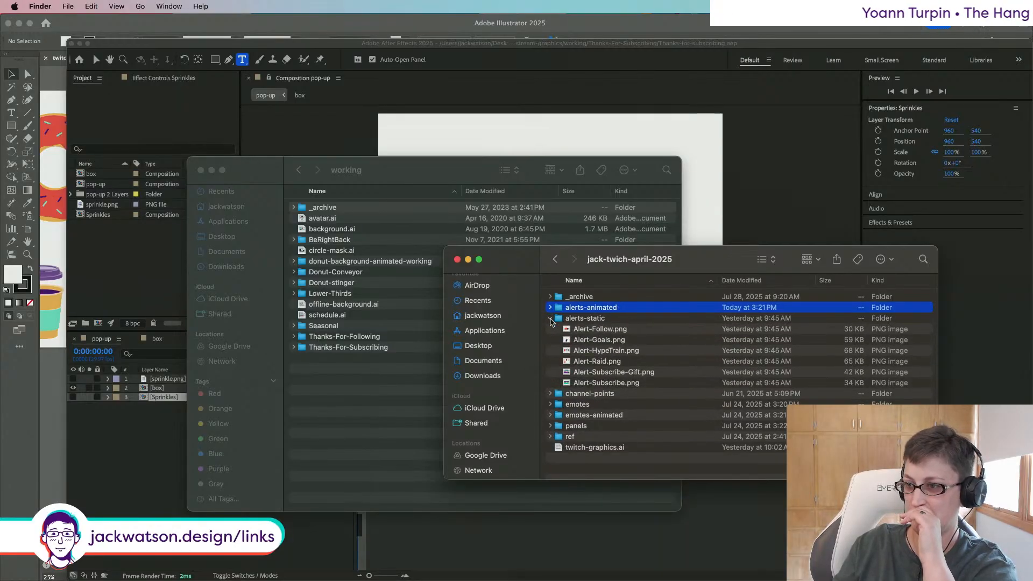
pyautogui.click(550, 319)
pyautogui.click(550, 329)
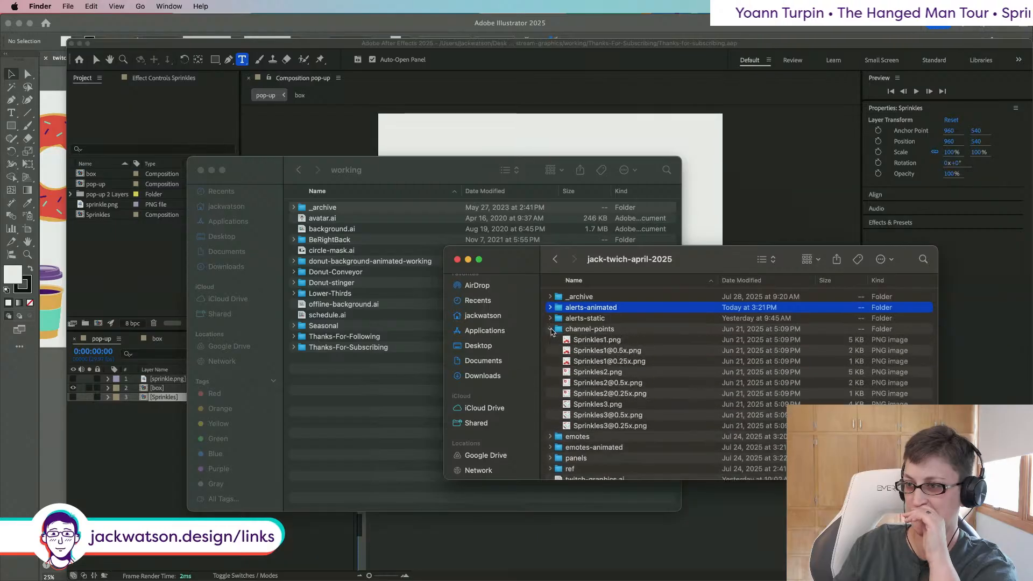
pyautogui.click(550, 329)
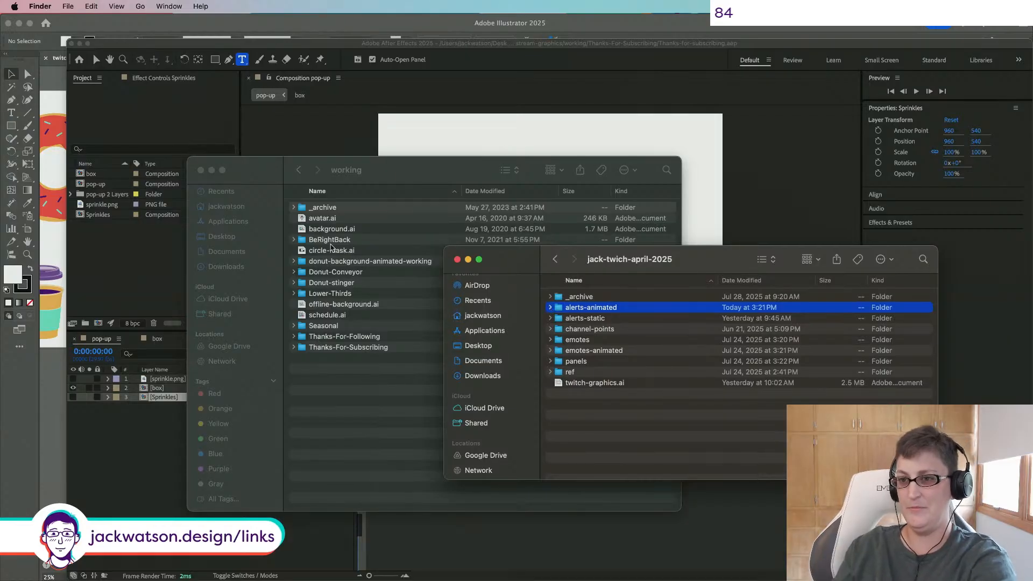
pyautogui.click(294, 348)
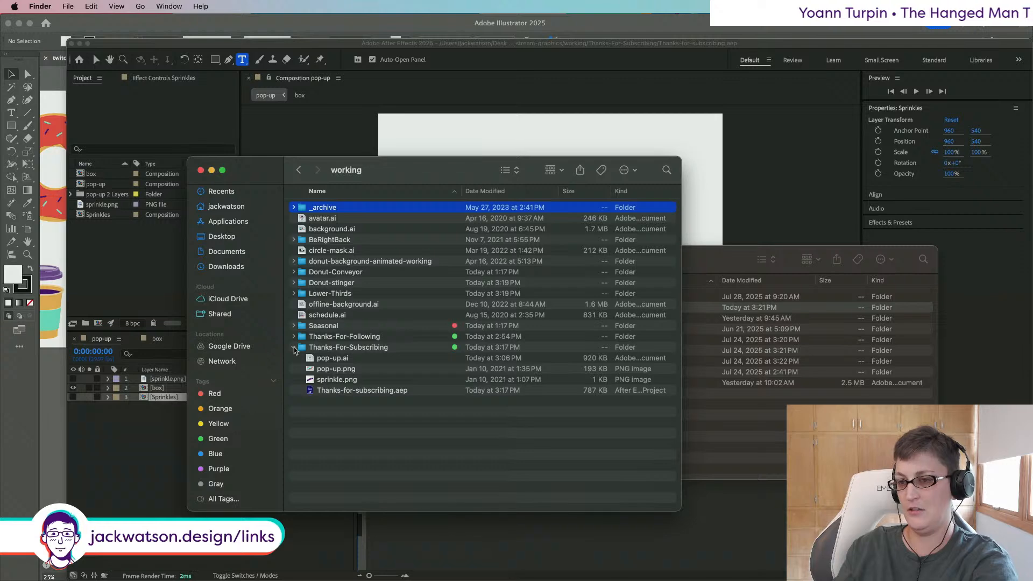
pyautogui.click(294, 348)
pyautogui.click(347, 347)
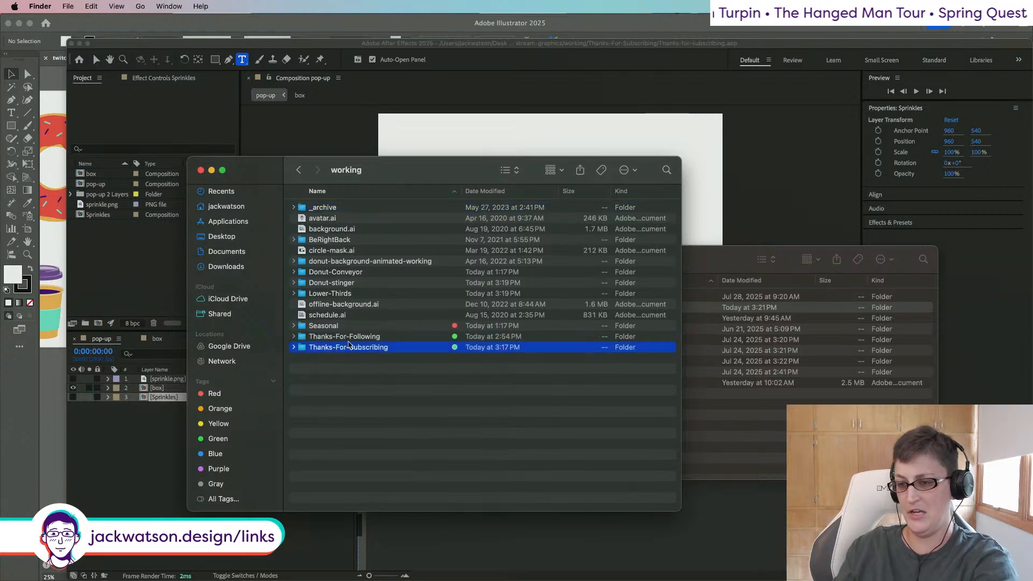
pyautogui.press('super+c')
pyautogui.moveTo(709, 263); pyautogui.dragTo(732, 276)
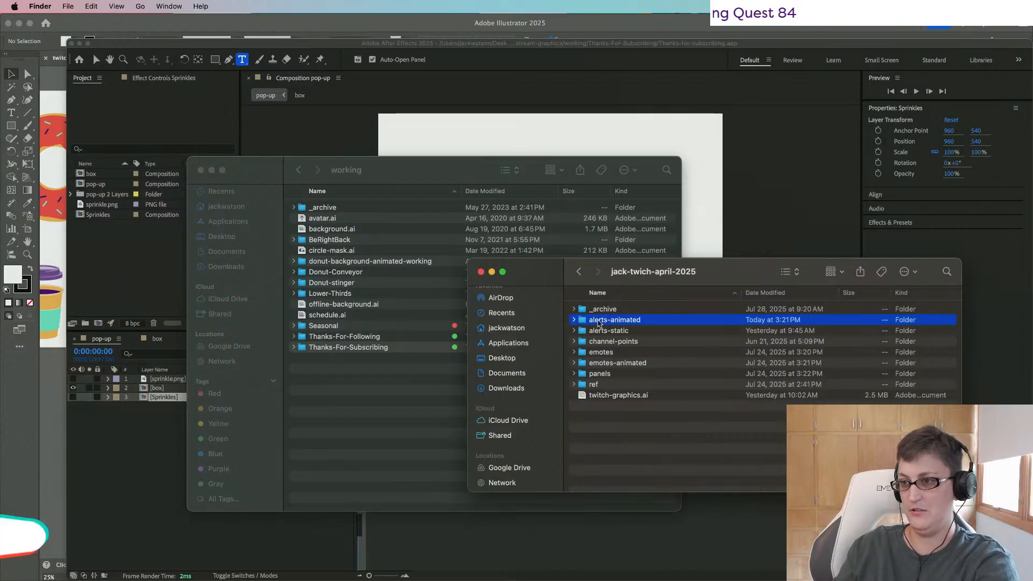
pyautogui.doubleClick(580, 320)
pyautogui.press('super+v')
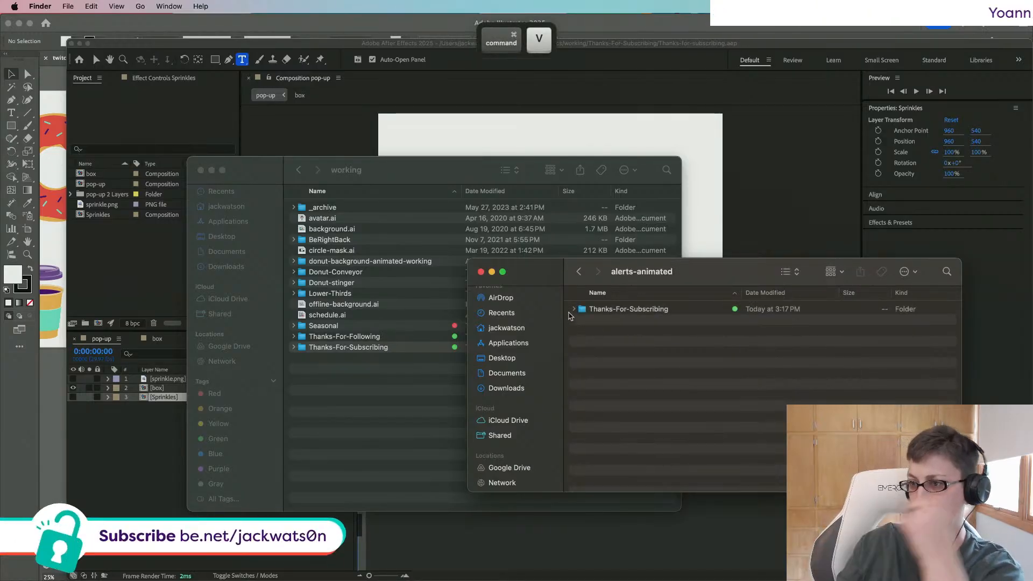
# Step: Expand the copied Thanks-For-Subscribing folder in alerts-animated and remove its green tag
pyautogui.click(574, 309)
pyautogui.rightClick(597, 310)
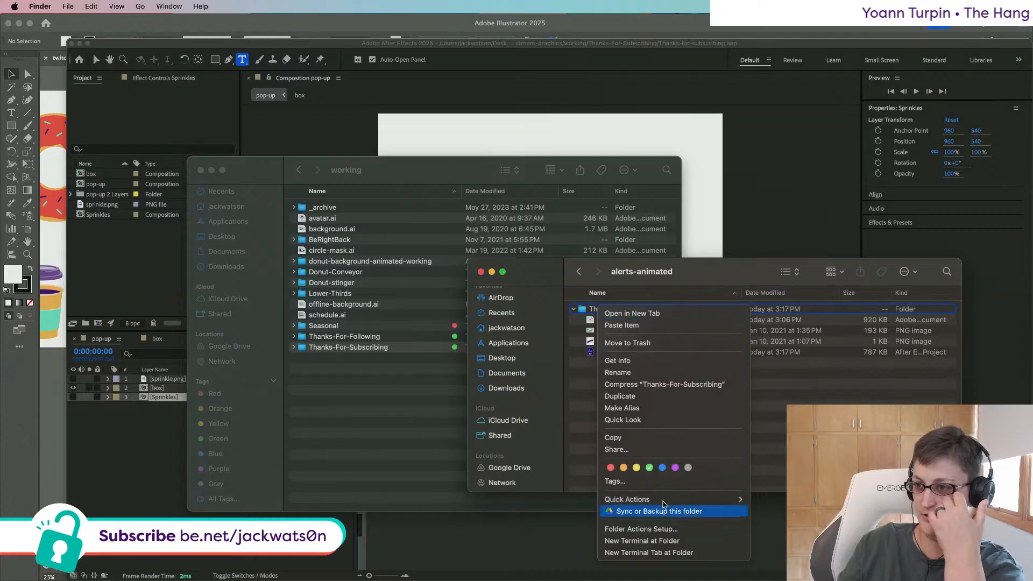
pyautogui.click(649, 468)
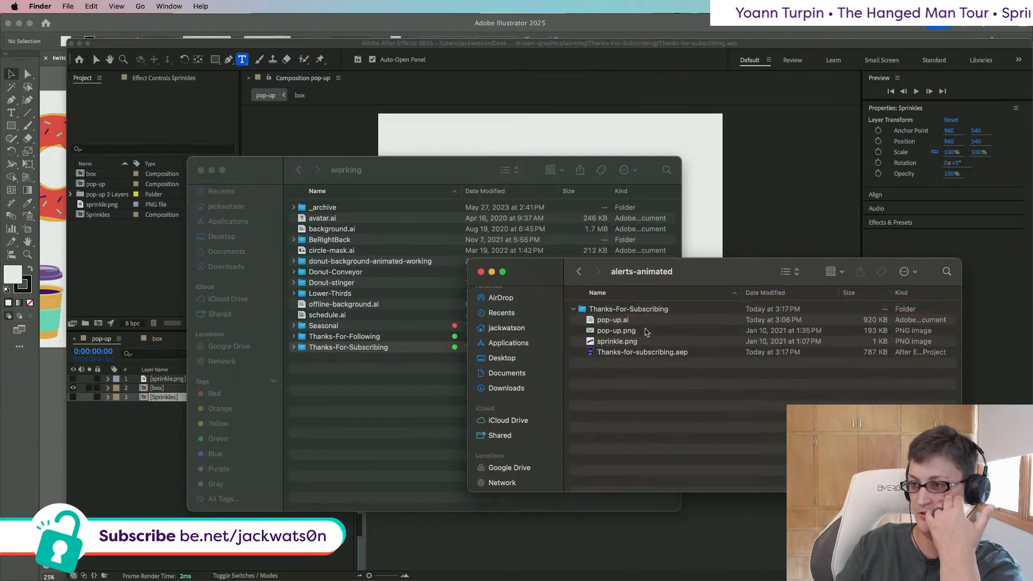
# Step: Close the project open in After Effects and open the copied Thanks-for-subscribing.aep from alerts-animated
pyautogui.click(645, 351)
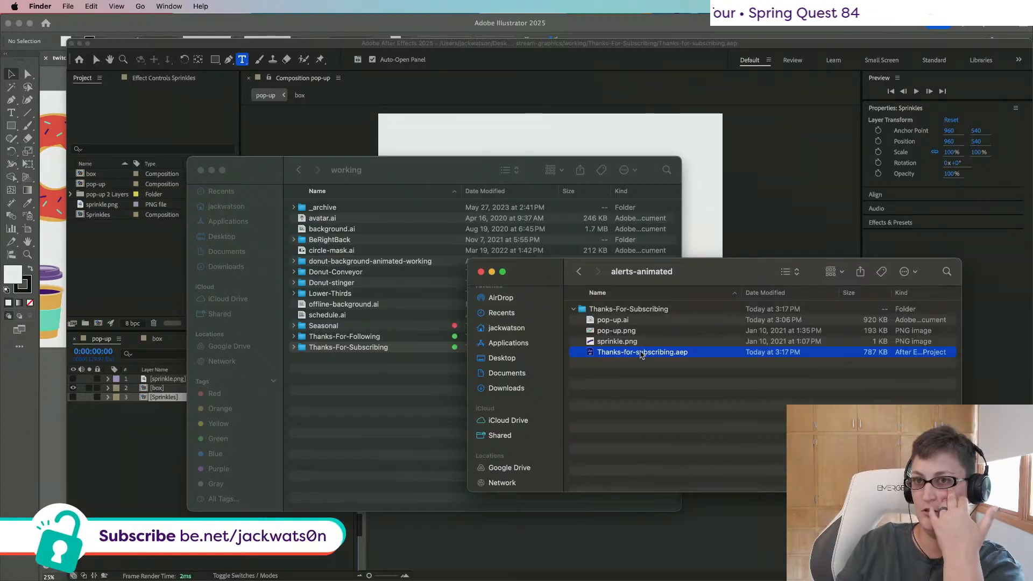
pyautogui.click(114, 46)
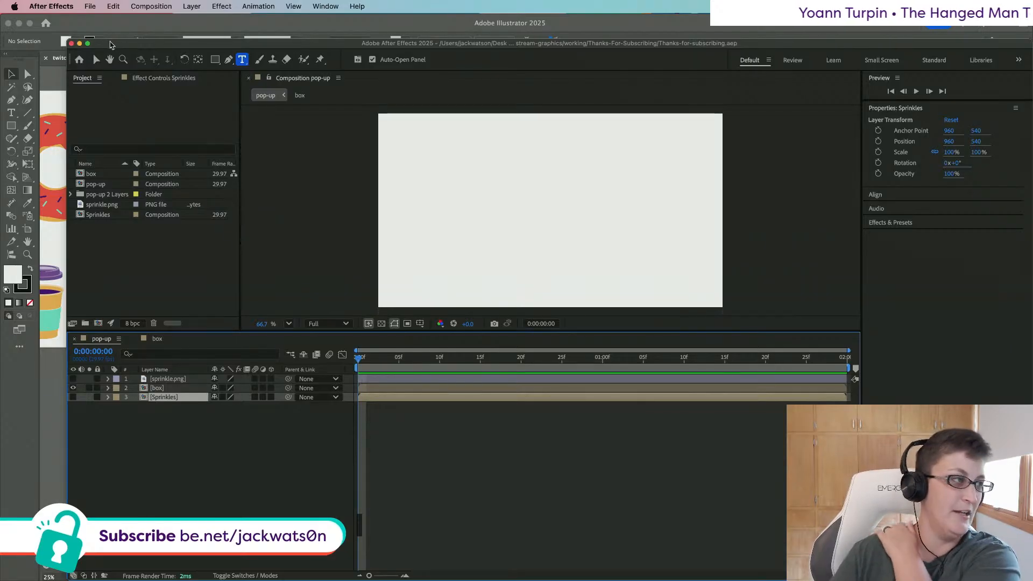
pyautogui.click(72, 43)
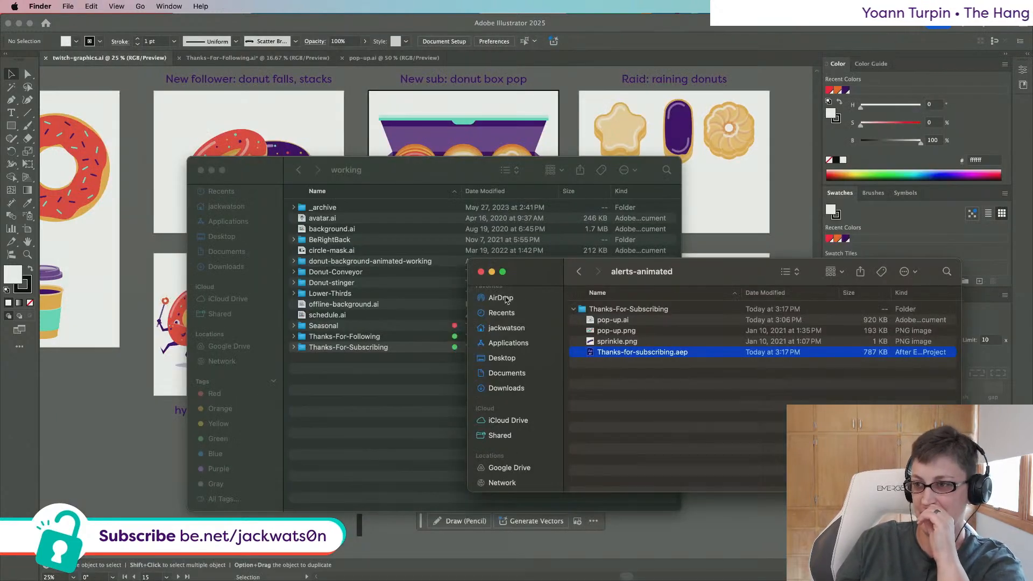
pyautogui.doubleClick(631, 352)
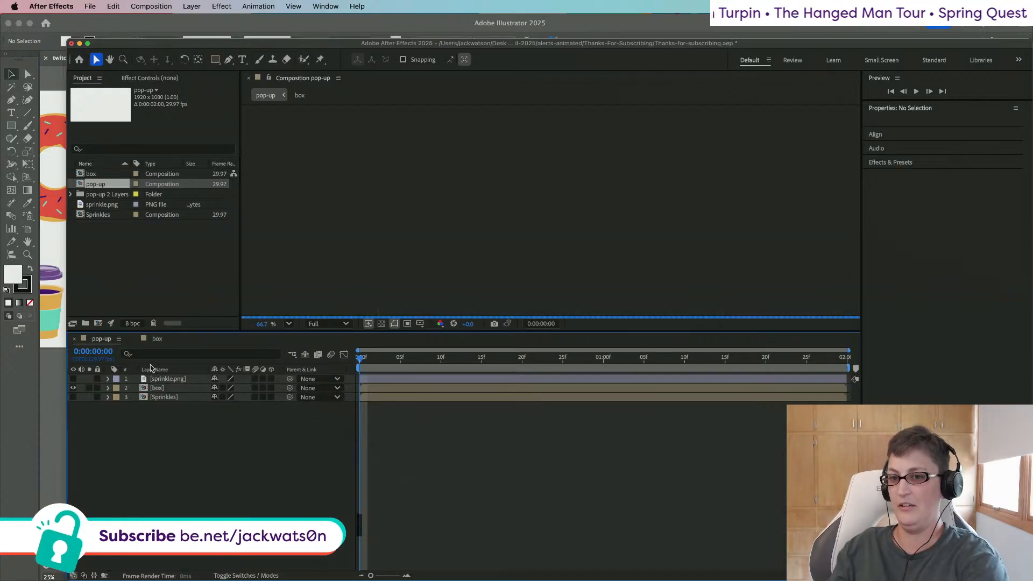
# Step: Try resizing the pop-up composition to a width of 800 px and a height of 600 px, and undo the resize
pyautogui.click(164, 379)
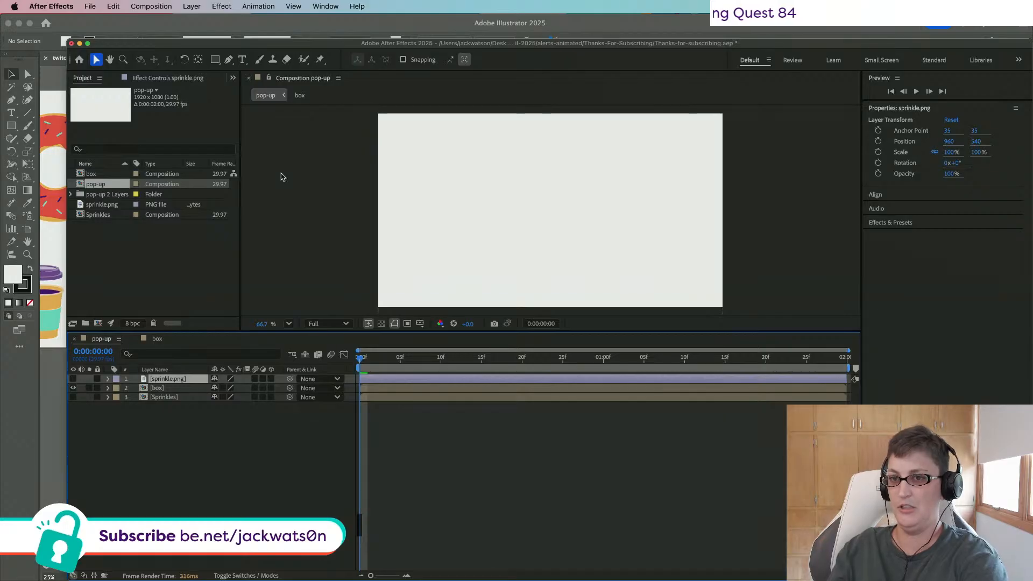
pyautogui.click(310, 240)
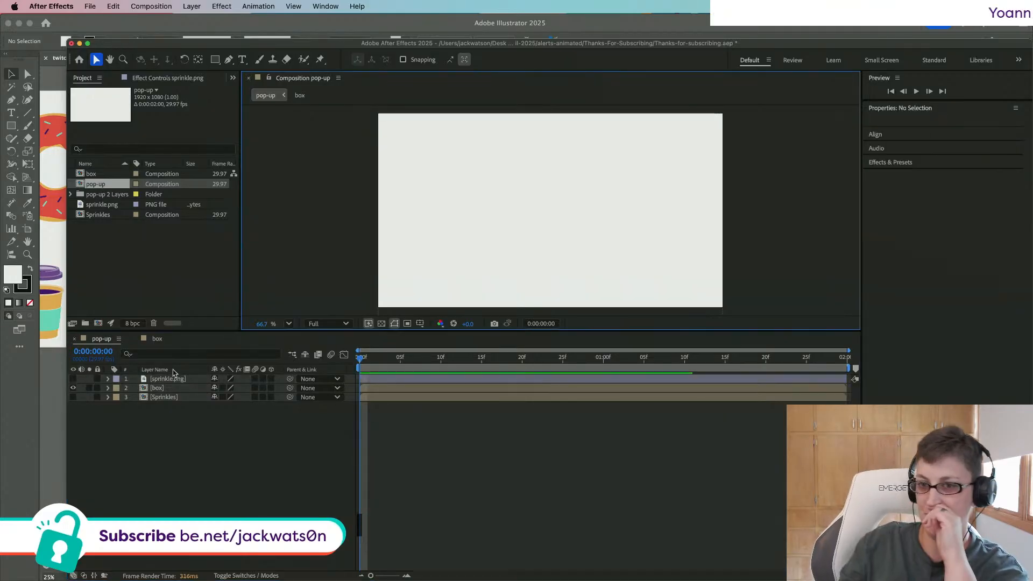
pyautogui.rightClick(116, 187)
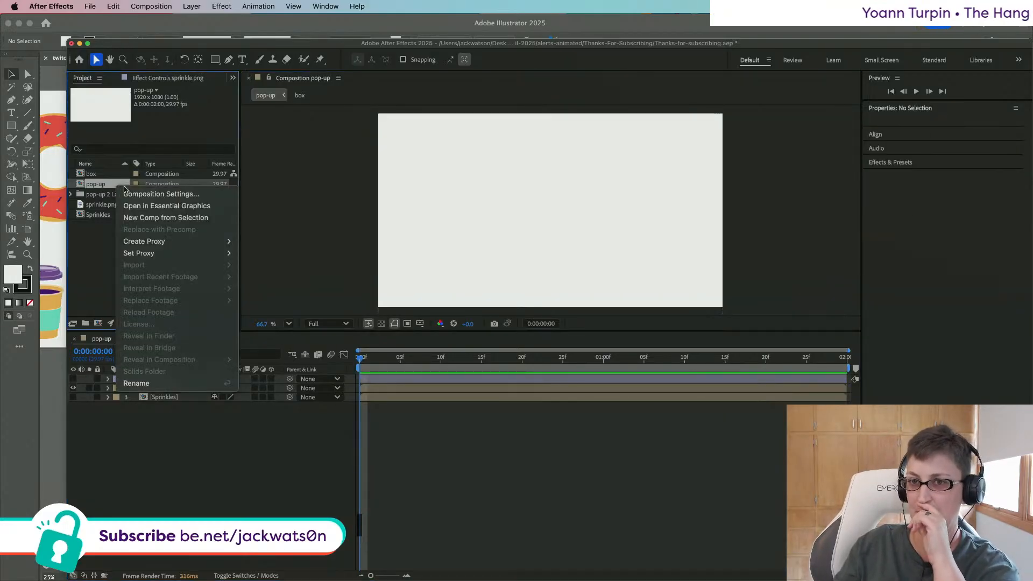
pyautogui.click(143, 195)
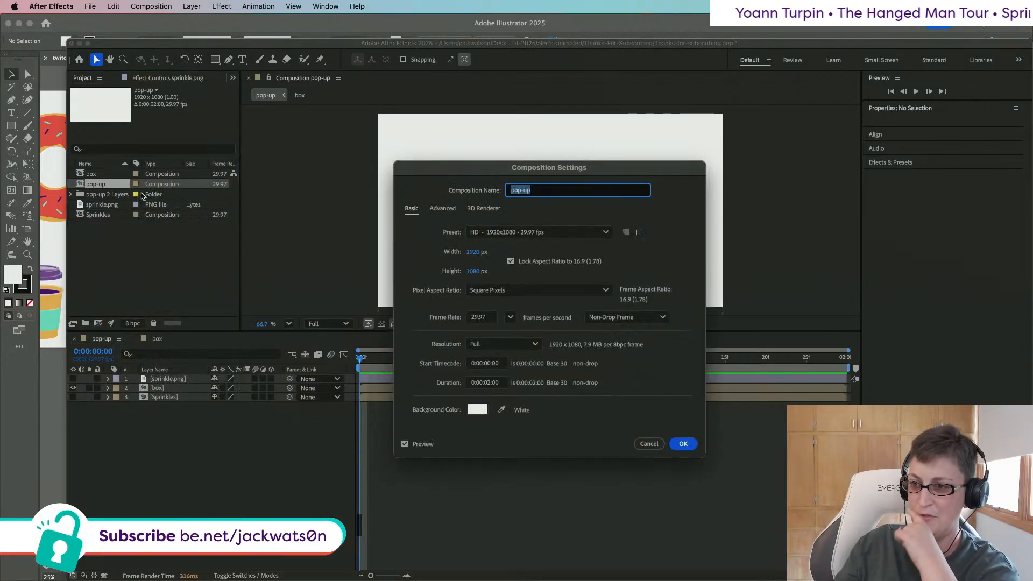
pyautogui.click(605, 232)
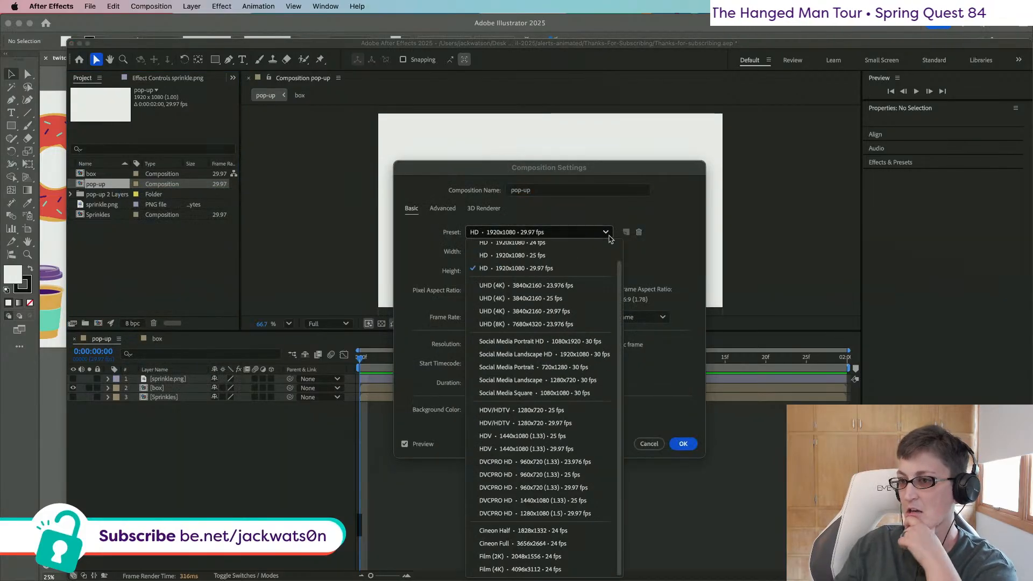
pyautogui.scroll(2, 595, 260)
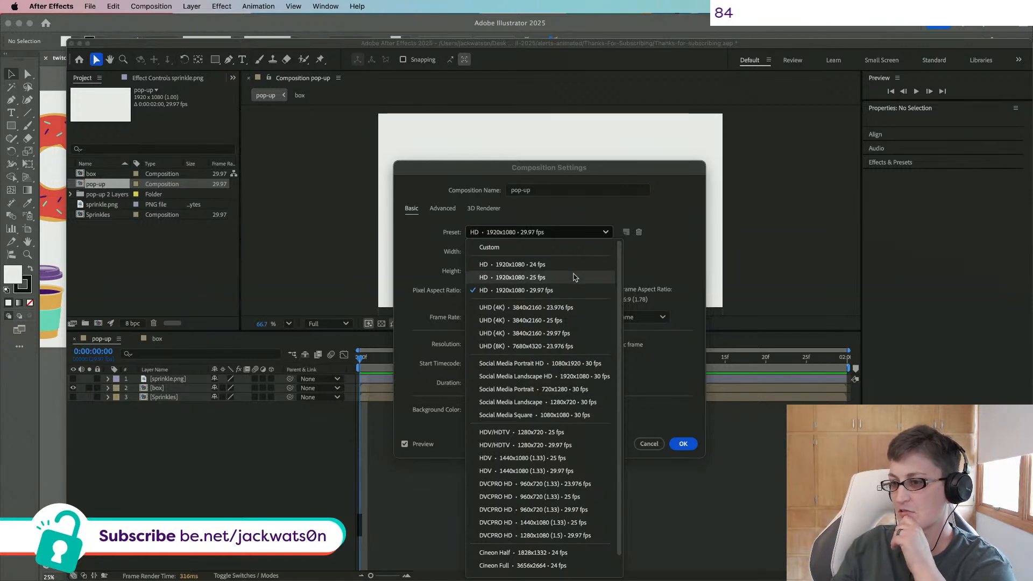
pyautogui.scroll(-2, 575, 277)
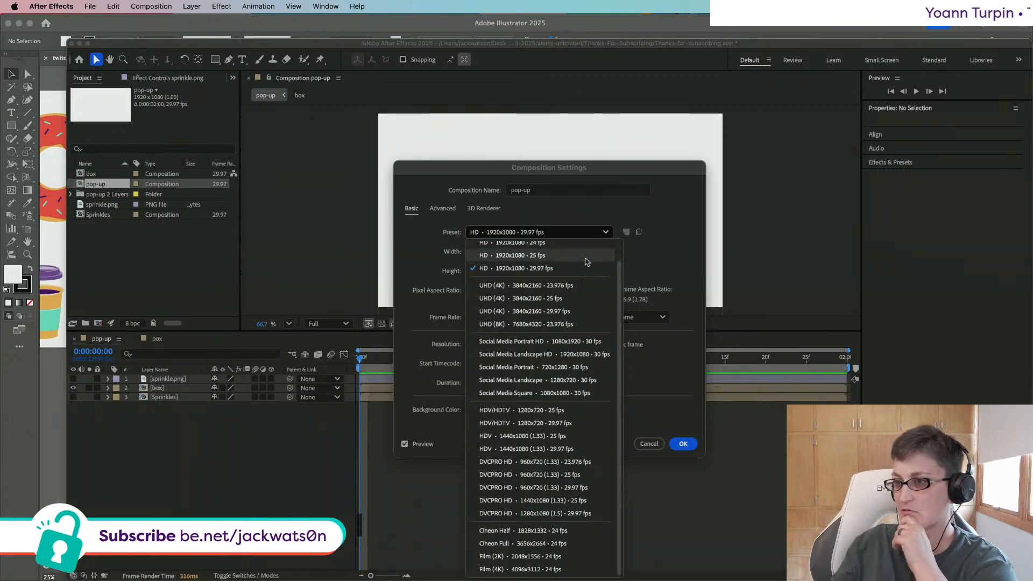
pyautogui.click(597, 235)
pyautogui.click(474, 251)
pyautogui.write('800')
pyautogui.press('Tab')
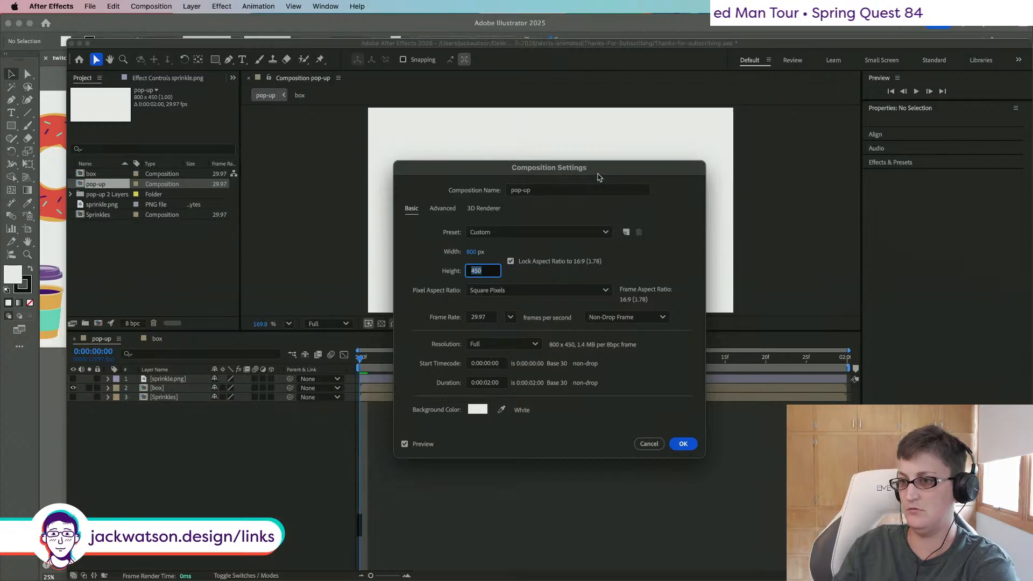
pyautogui.write('600')
pyautogui.press('Tab')
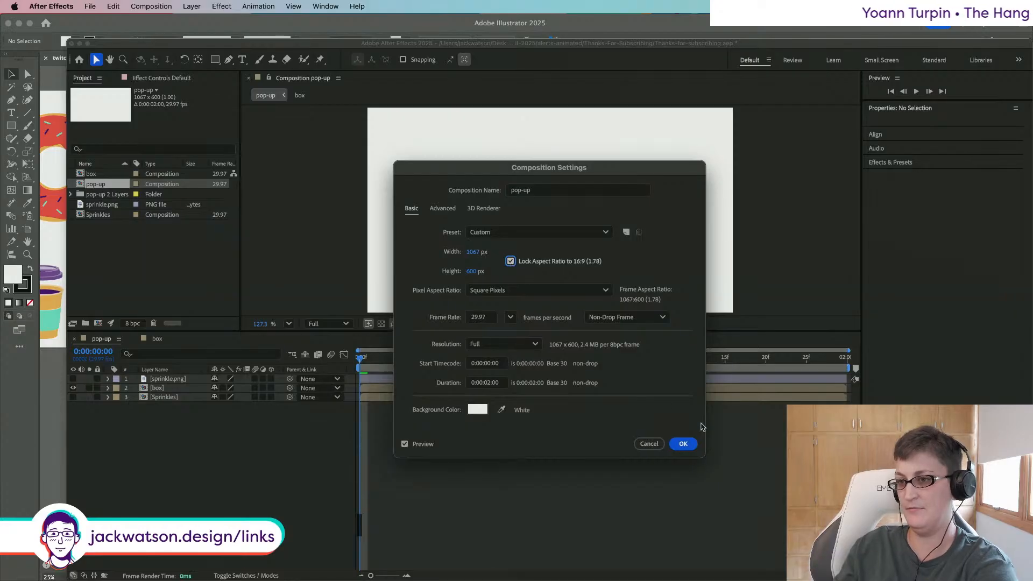
pyautogui.click(682, 443)
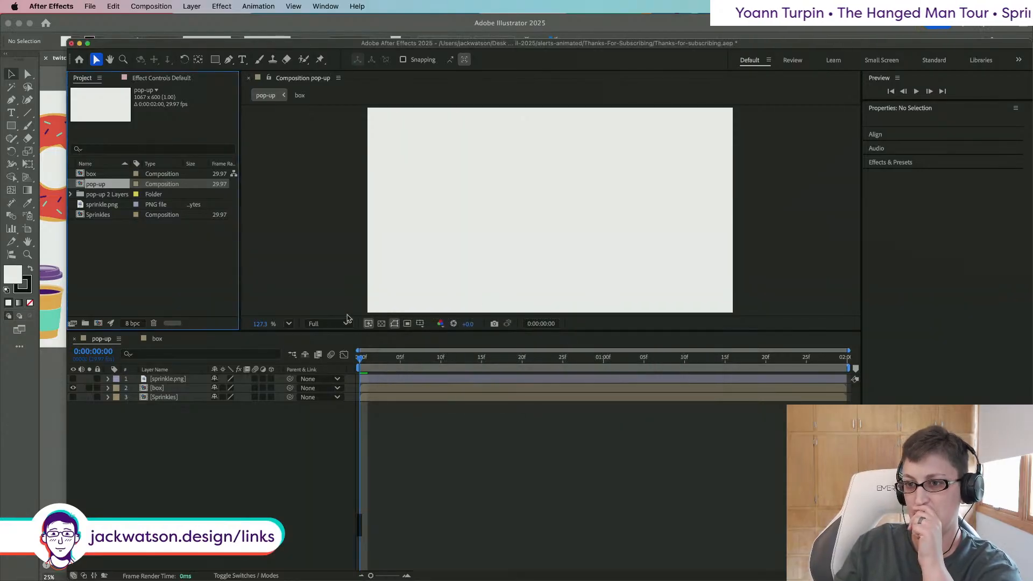
pyautogui.moveTo(360, 359); pyautogui.dragTo(384, 349)
pyautogui.press('super+z')
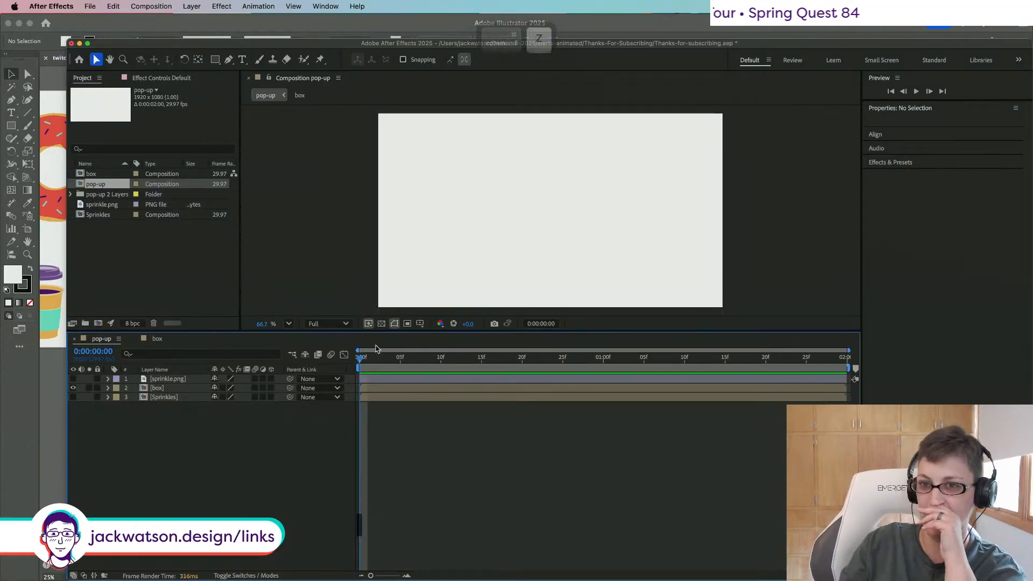
# Step: Review the pop-up composition's settings and close them without applying changes
pyautogui.rightClick(101, 187)
pyautogui.click(118, 192)
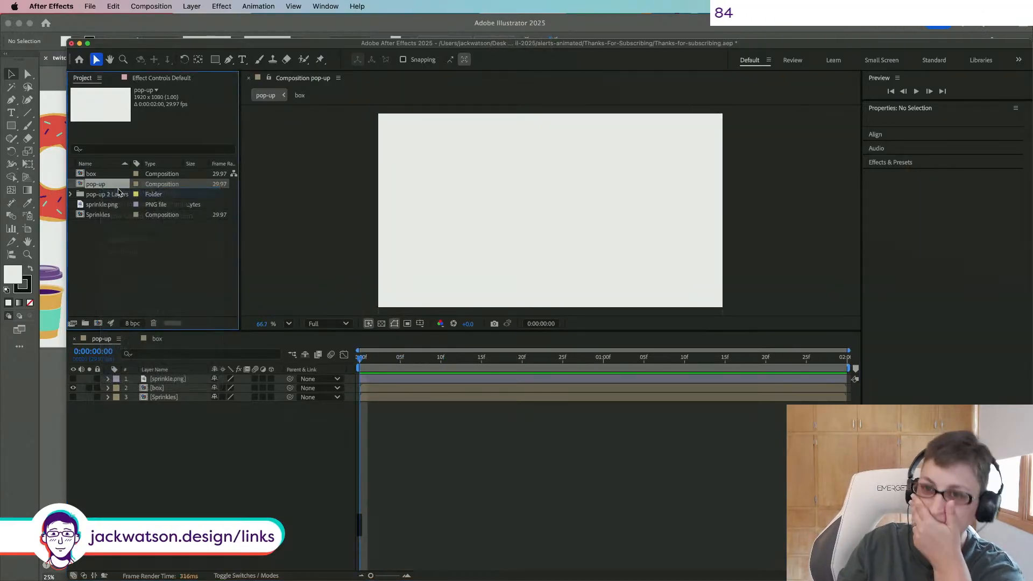
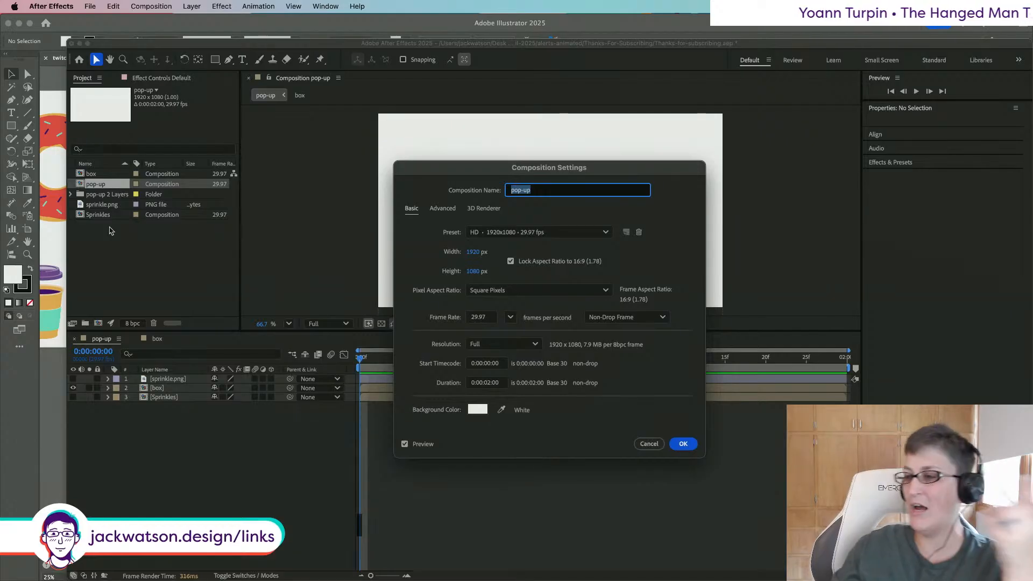
pyautogui.click(648, 443)
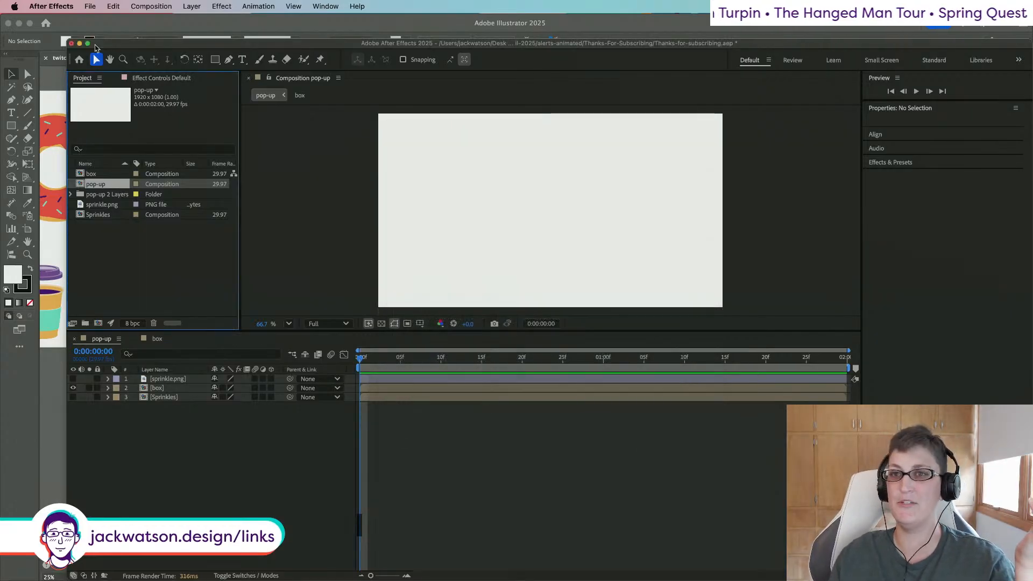
pyautogui.click(88, 6)
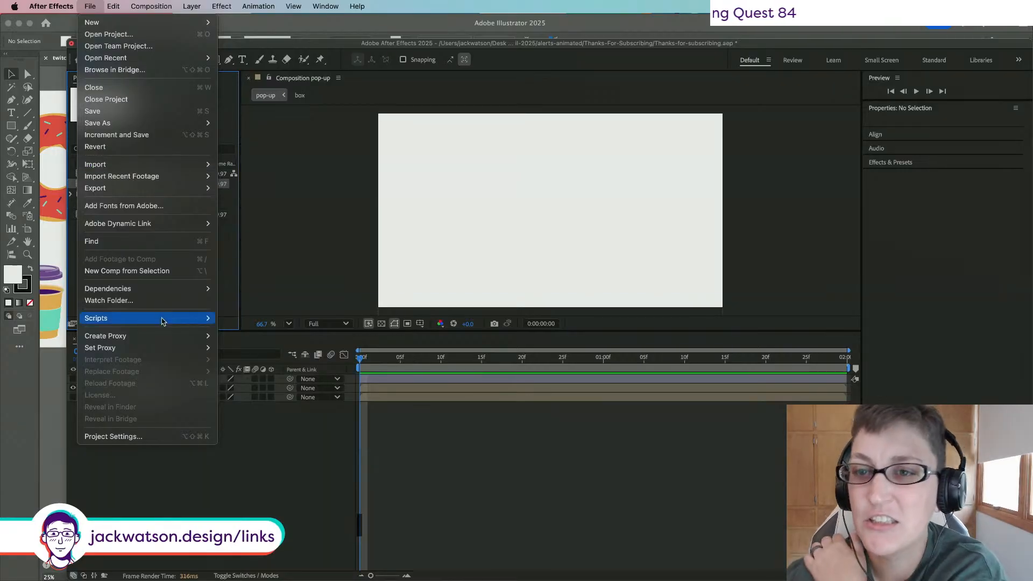
pyautogui.moveTo(166, 318)
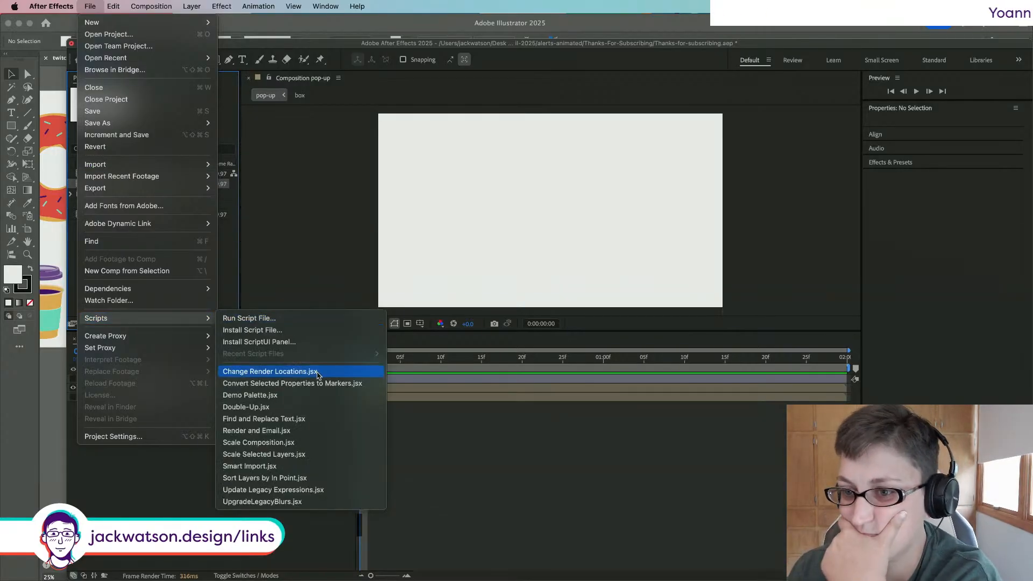
pyautogui.click(323, 441)
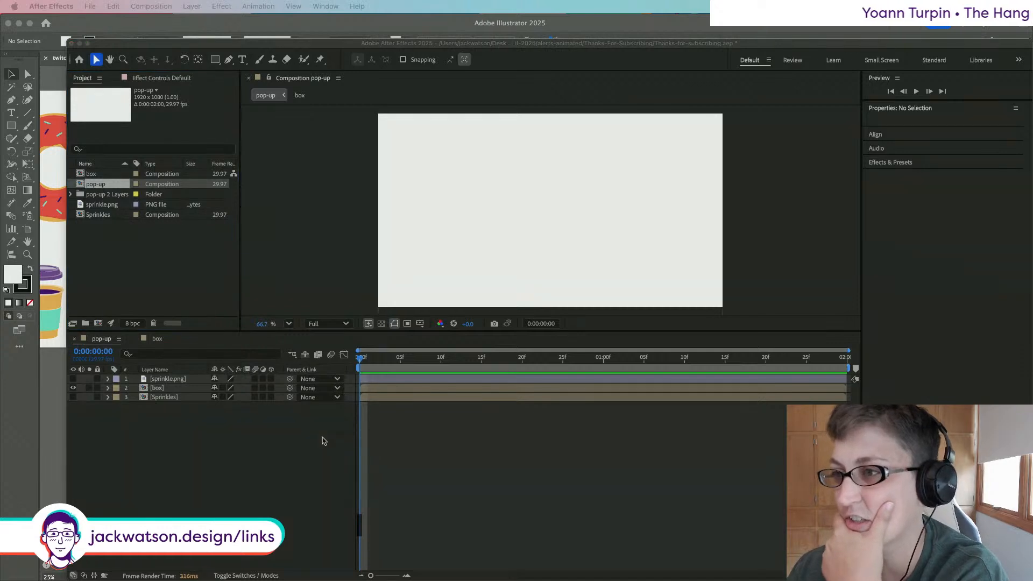
pyautogui.click(747, 267)
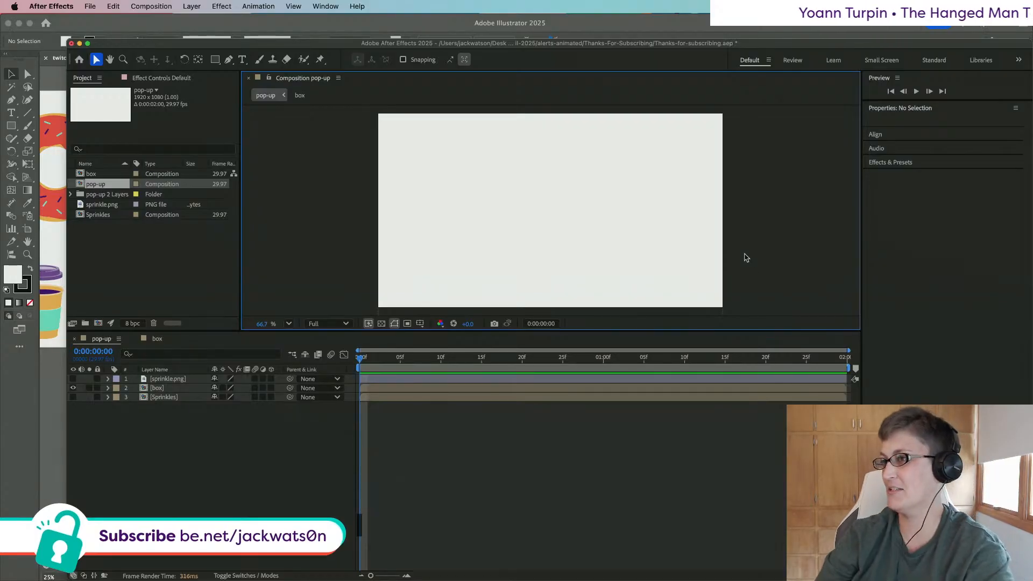
pyautogui.moveTo(835, 43); pyautogui.dragTo(798, 38)
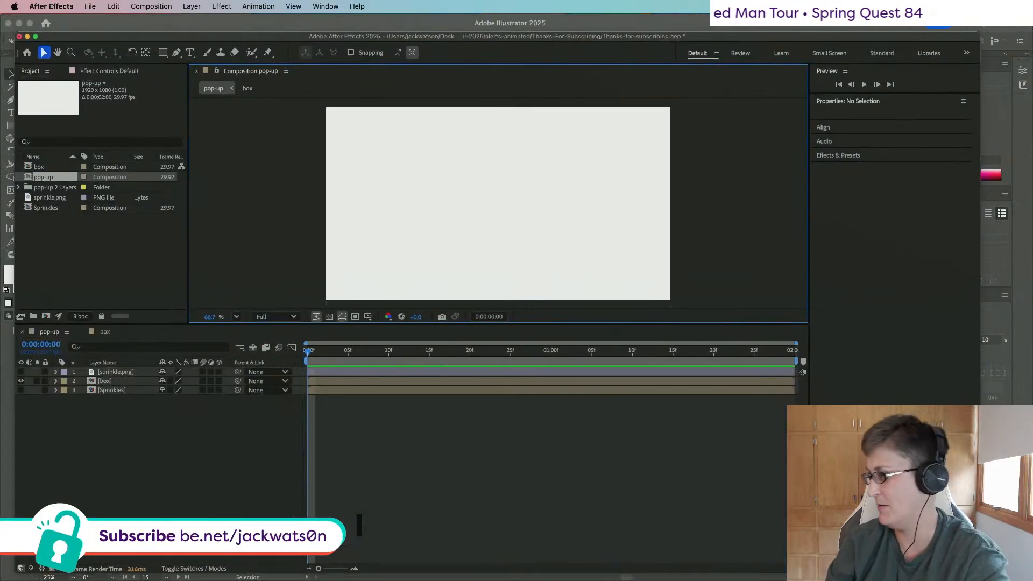
pyautogui.click(554, 95)
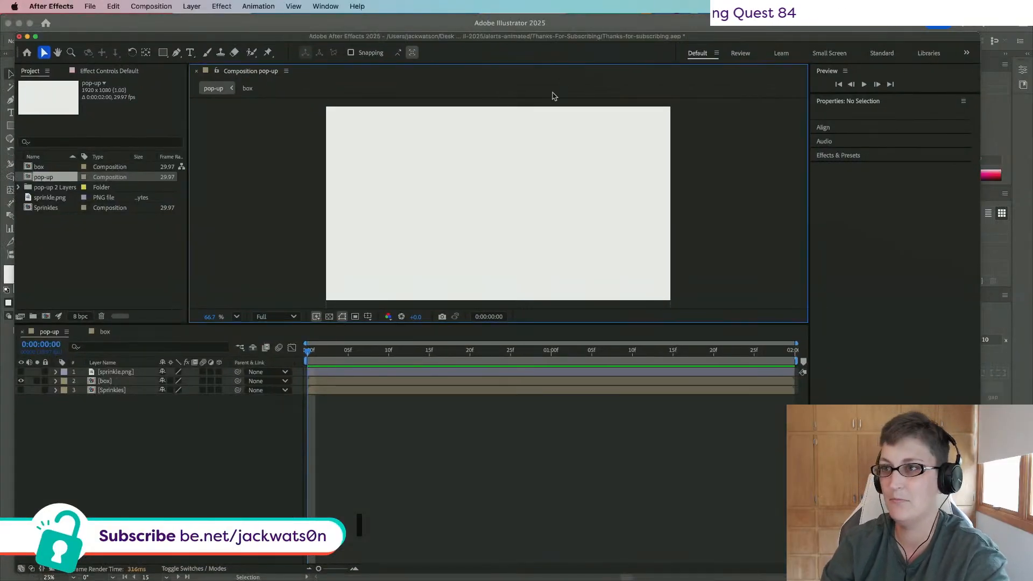
# Step: Run the Scale Composition script for the pop-up composition and choose scaling by new comp height
pyautogui.click(90, 6)
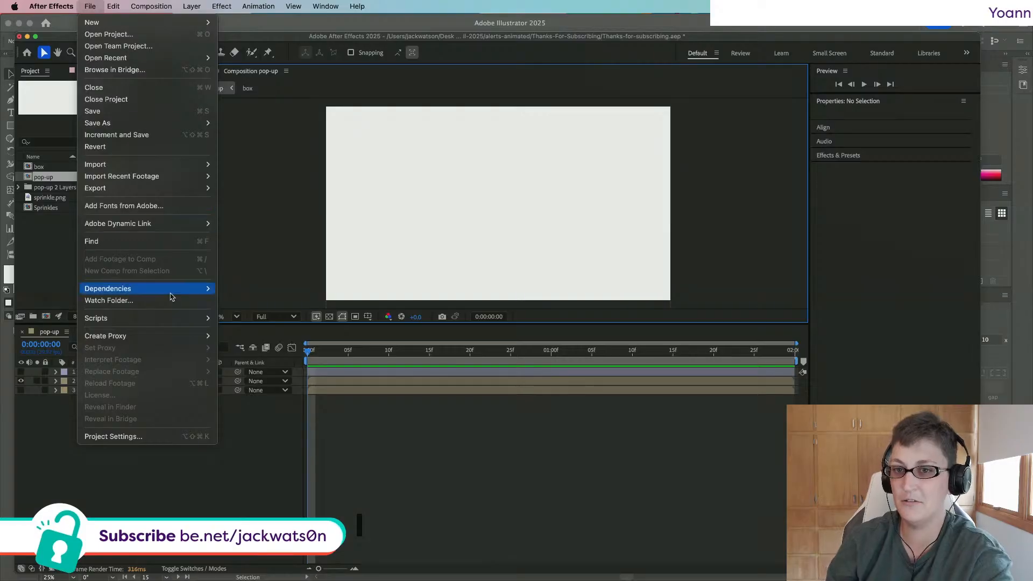
pyautogui.moveTo(190, 320)
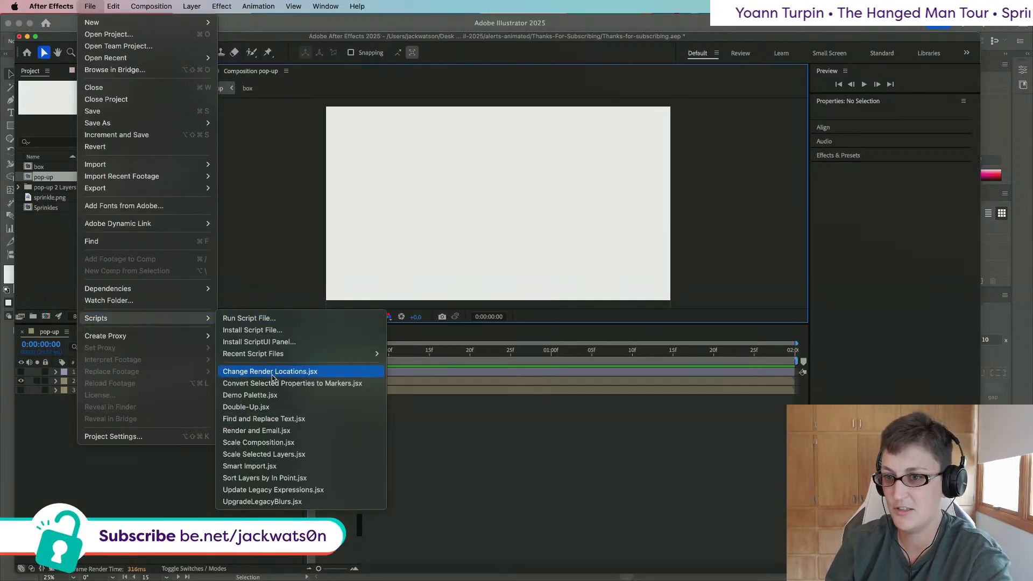
pyautogui.click(290, 442)
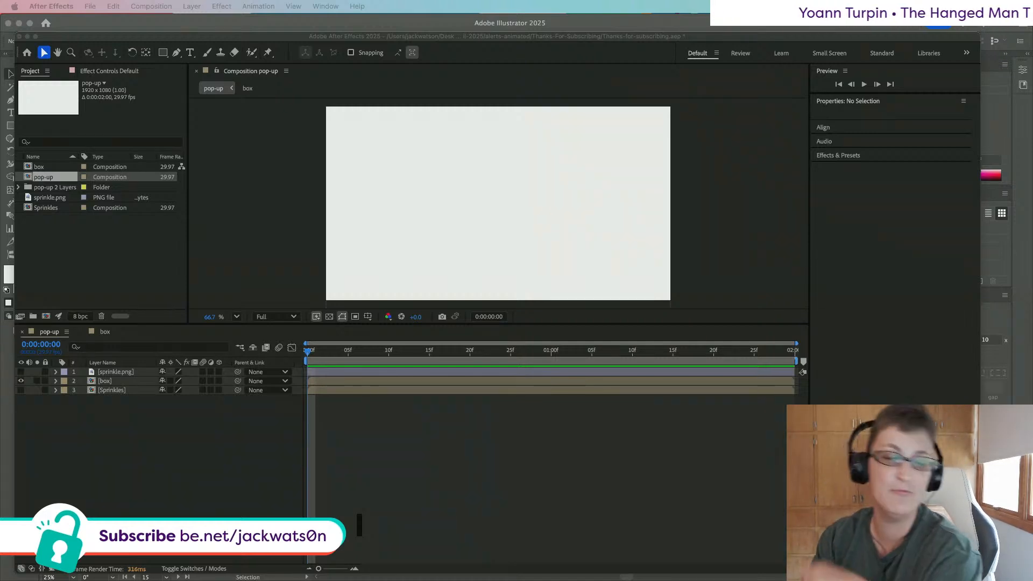
pyautogui.moveTo(883, 431); pyautogui.dragTo(432, 192)
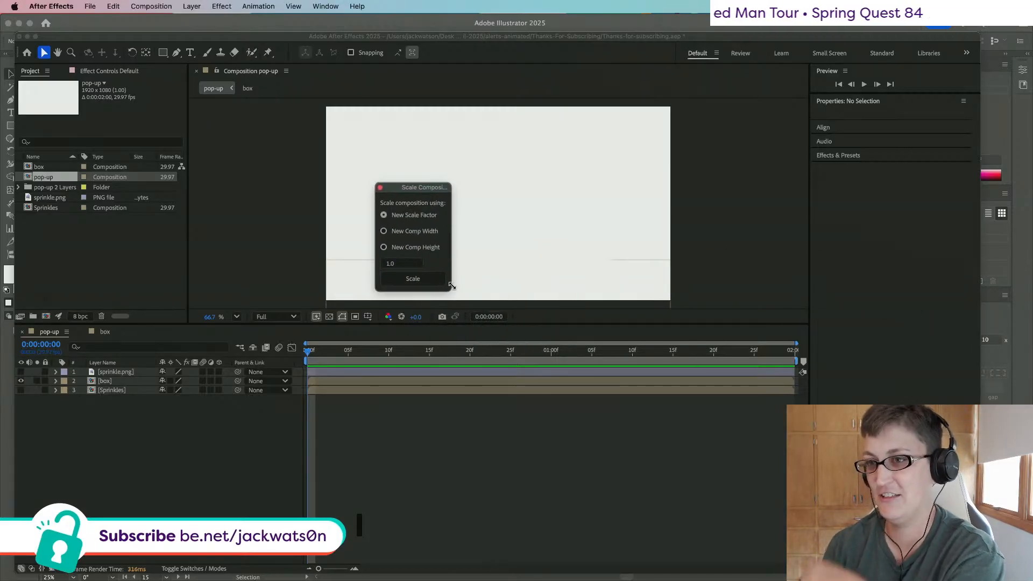
pyautogui.click(384, 247)
pyautogui.click(401, 264)
pyautogui.moveTo(401, 263); pyautogui.dragTo(355, 261)
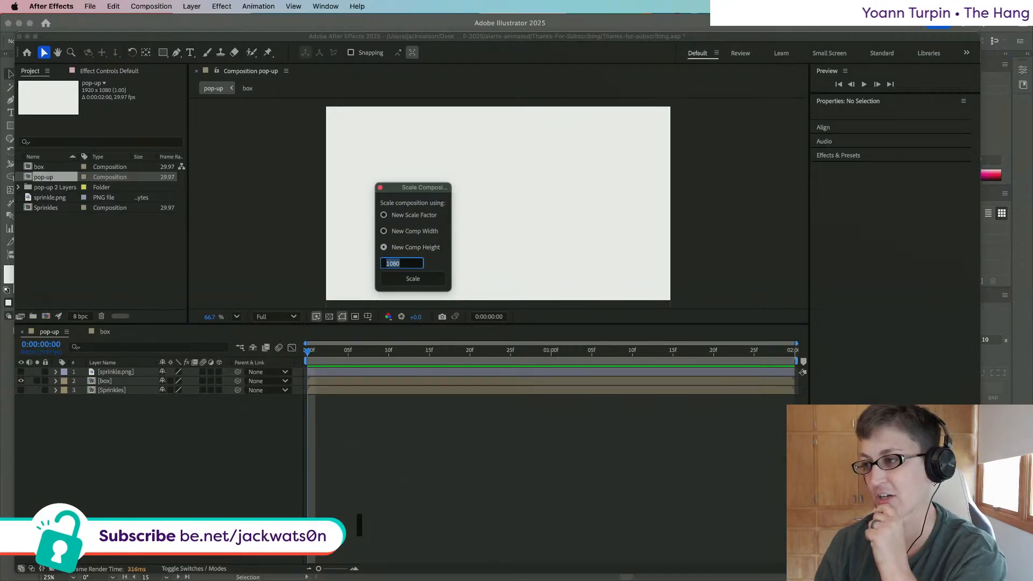
# Step: Switch to Illustrator and check the pixel dimensions of the Alert-Subscribe artboard in twitch-graphics.ai
pyautogui.press('super+Tab')
pyautogui.scroll(2, 402, 126)
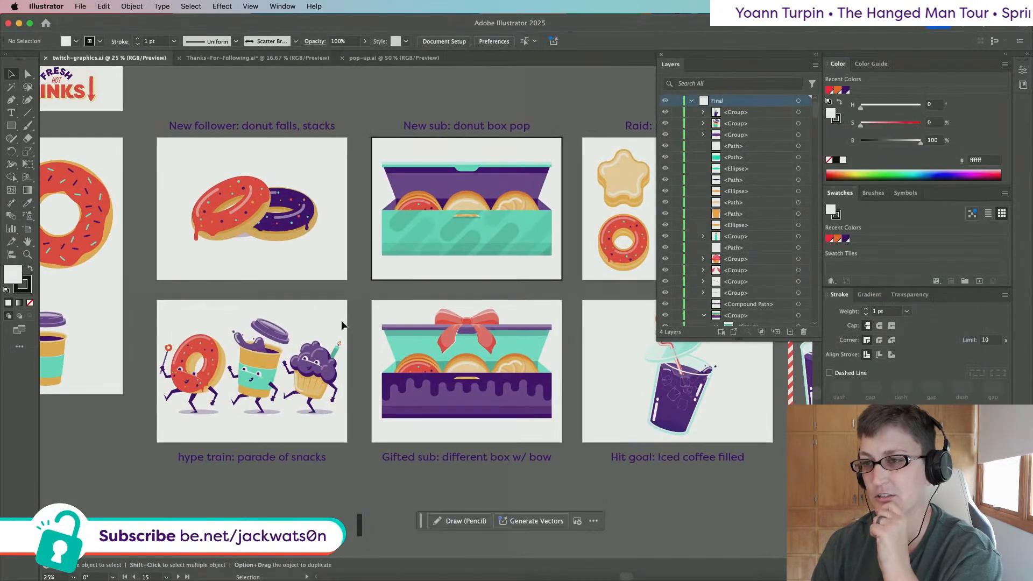
pyautogui.click(11, 87)
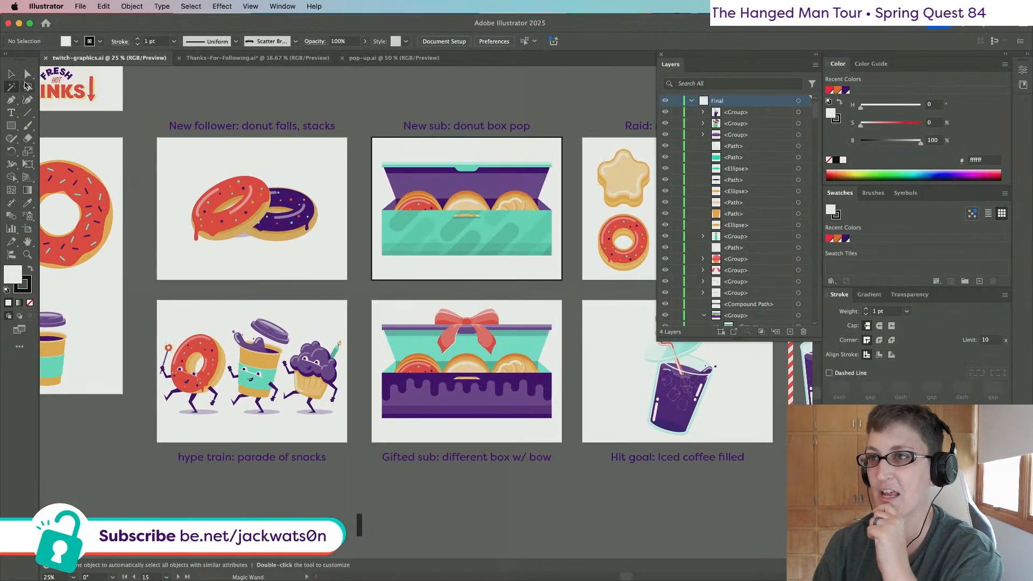
pyautogui.click(444, 41)
pyautogui.click(599, 214)
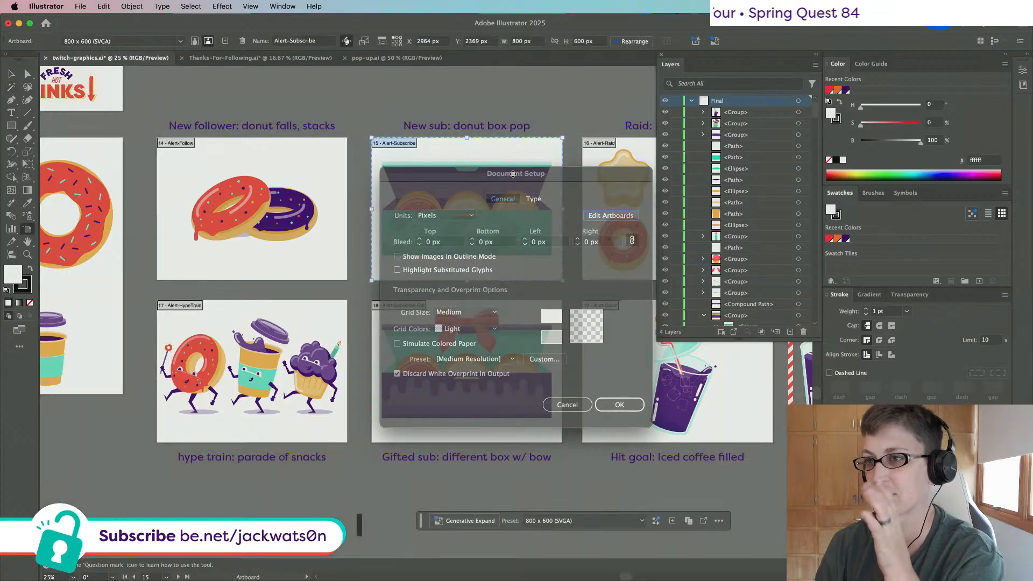
# Step: Switch back to After Effects, try scaling the pop-up composition to a height of 600 px, and undo the scaling
pyautogui.moveTo(599, 570)
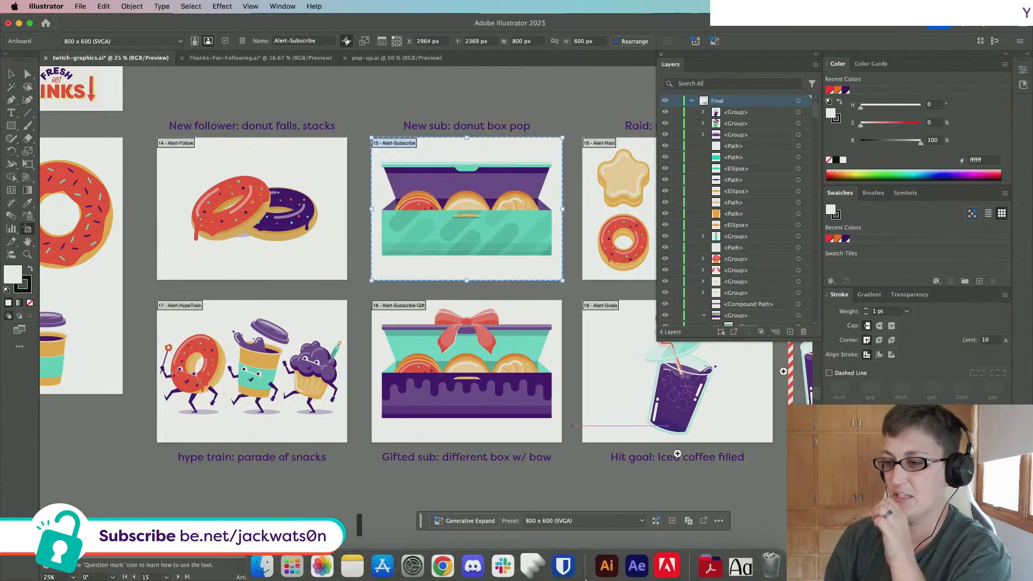
pyautogui.click(634, 563)
pyautogui.click(395, 263)
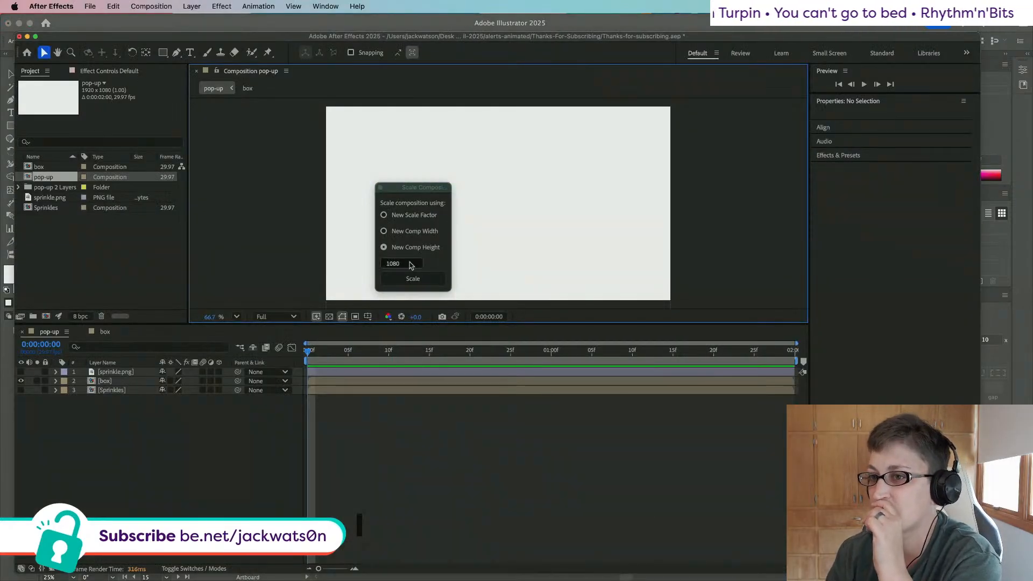
pyautogui.write('600')
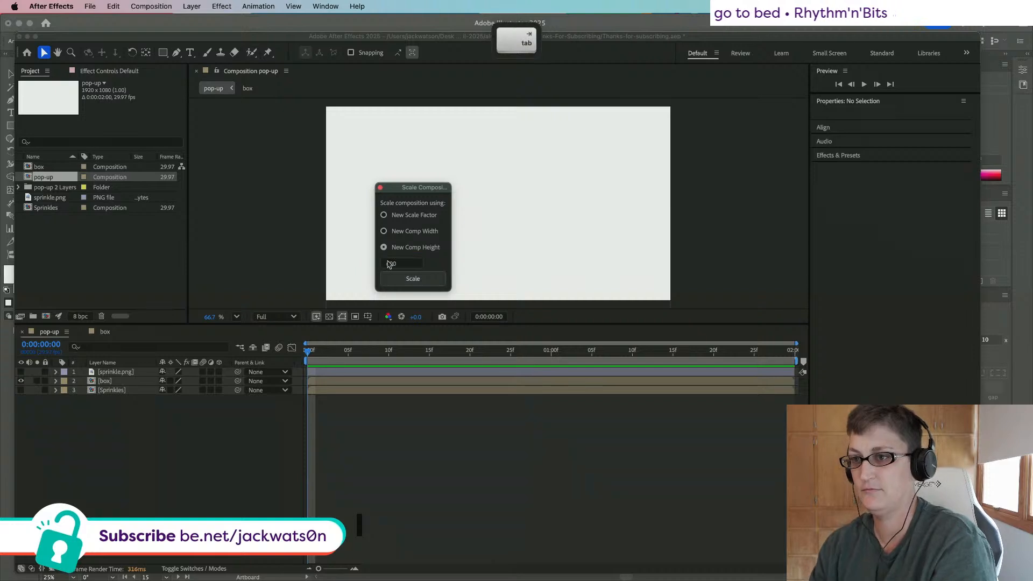
pyautogui.click(428, 279)
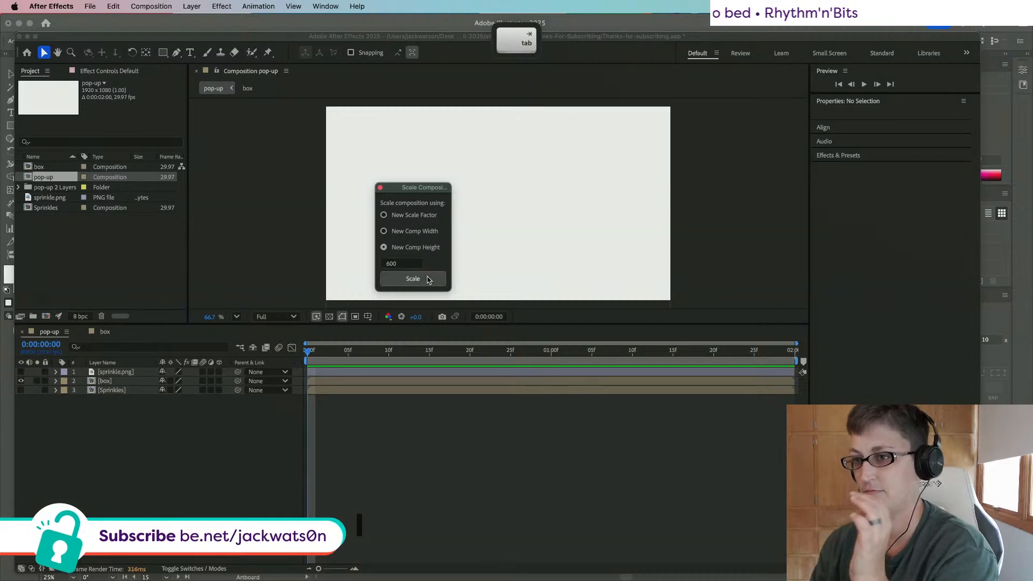
pyautogui.click(380, 187)
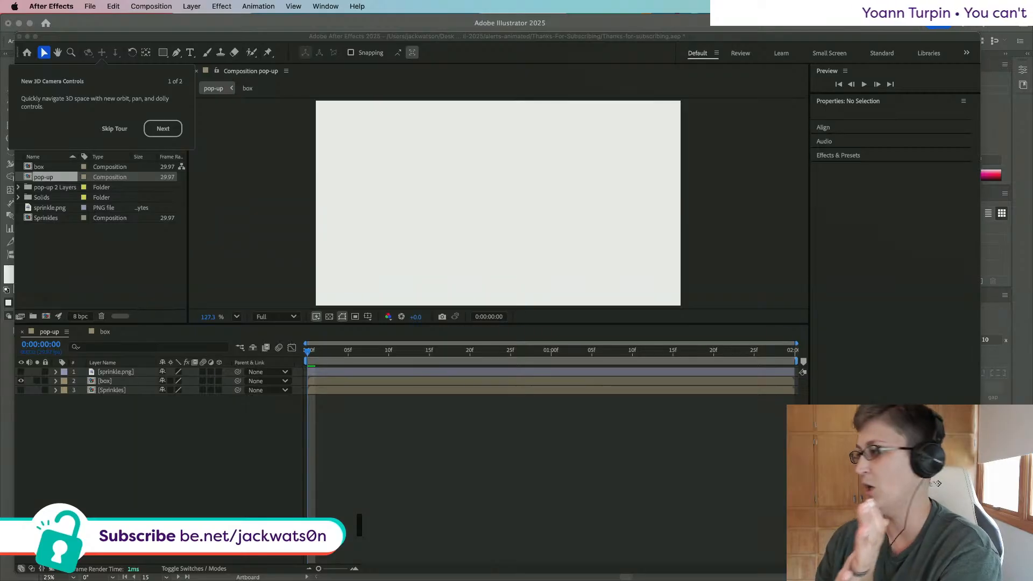
pyautogui.moveTo(312, 354); pyautogui.dragTo(308, 323)
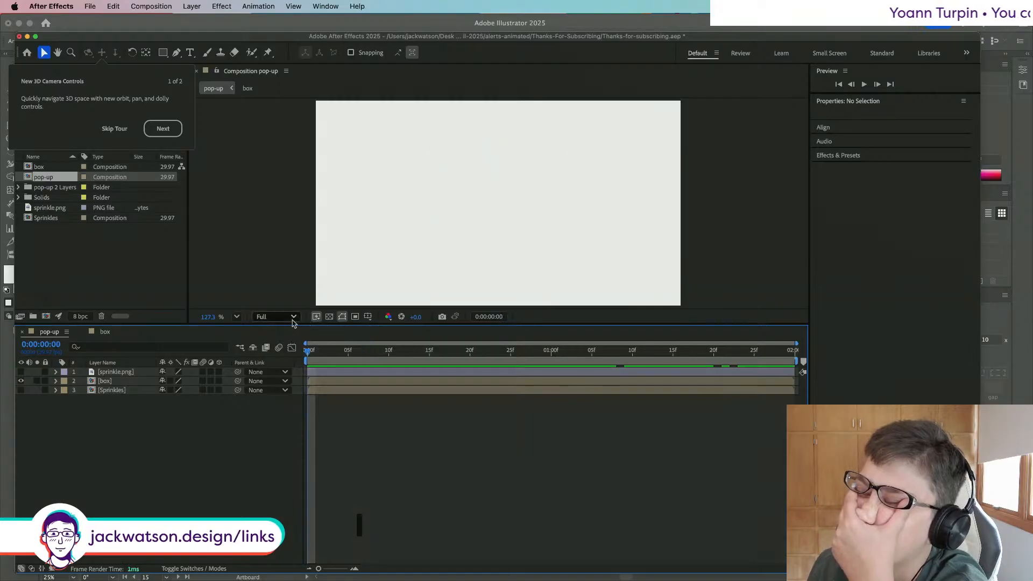
pyautogui.hotkey('shift', '/')
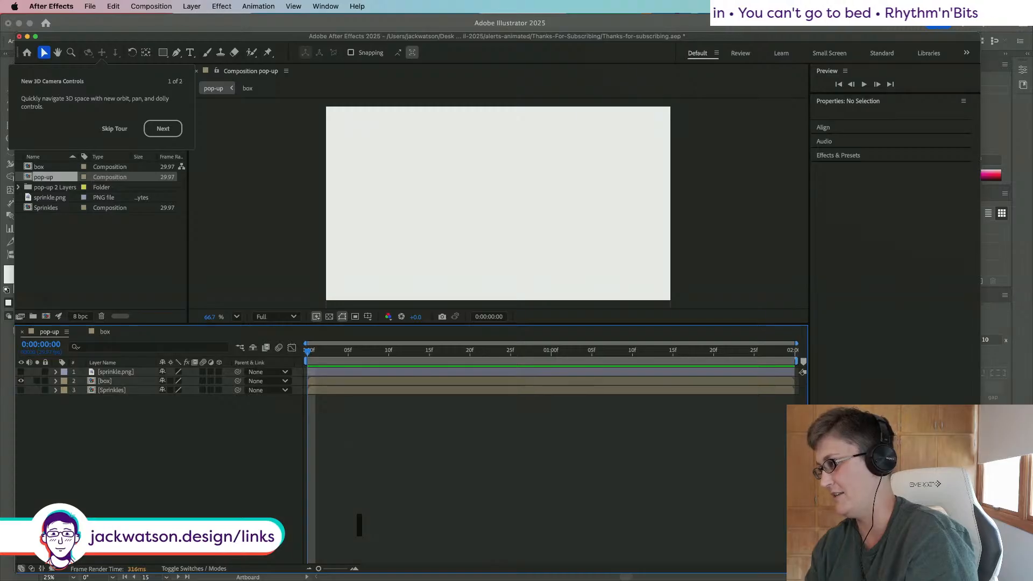
# Step: Scale the pop-up composition to a new comp height of 800 px and preview the donut box animation
pyautogui.moveTo(651, 273); pyautogui.dragTo(471, 272)
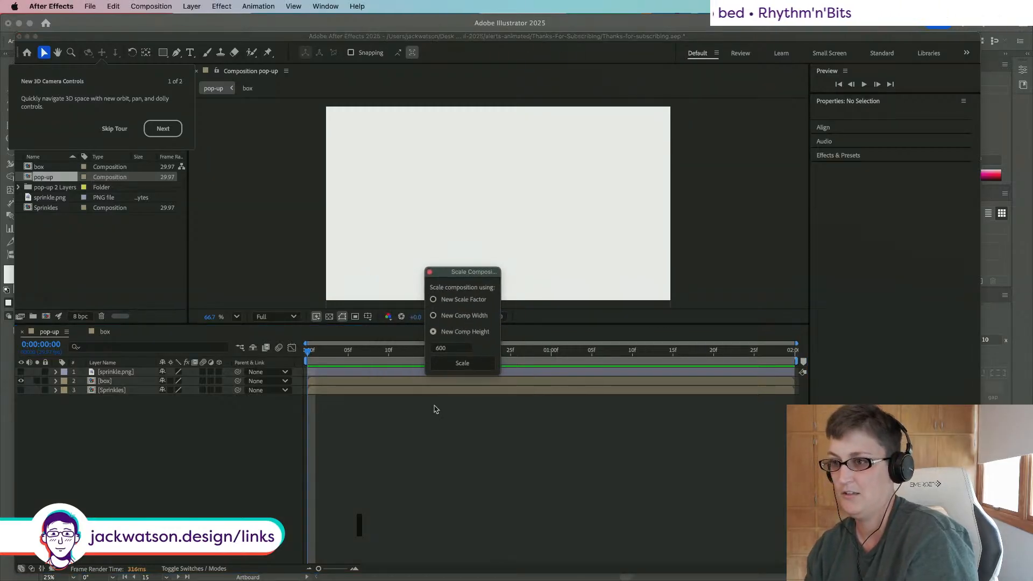
pyautogui.click(449, 350)
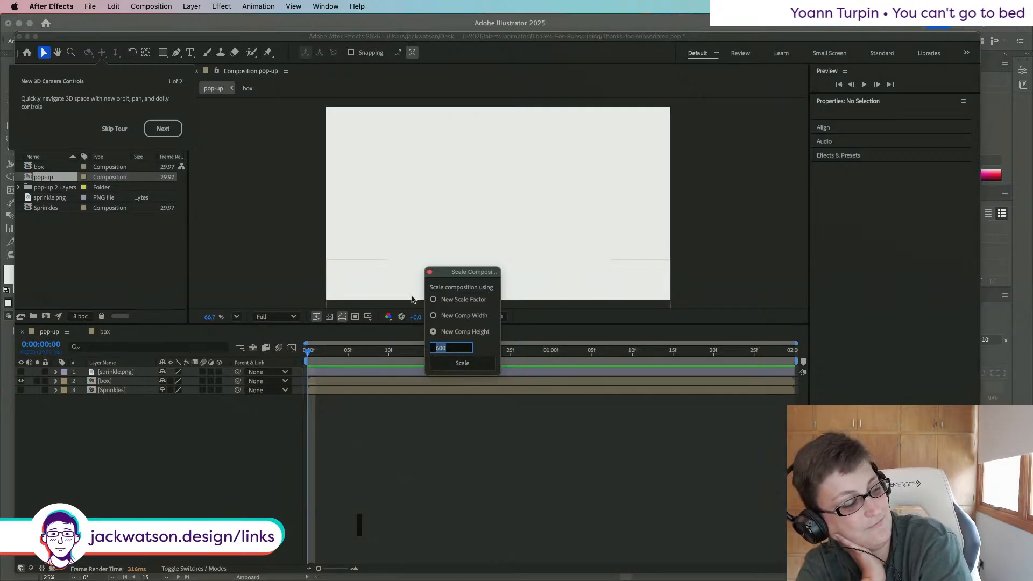
pyautogui.moveTo(482, 272); pyautogui.dragTo(1031, 290)
pyautogui.moveTo(306, 356); pyautogui.dragTo(355, 350)
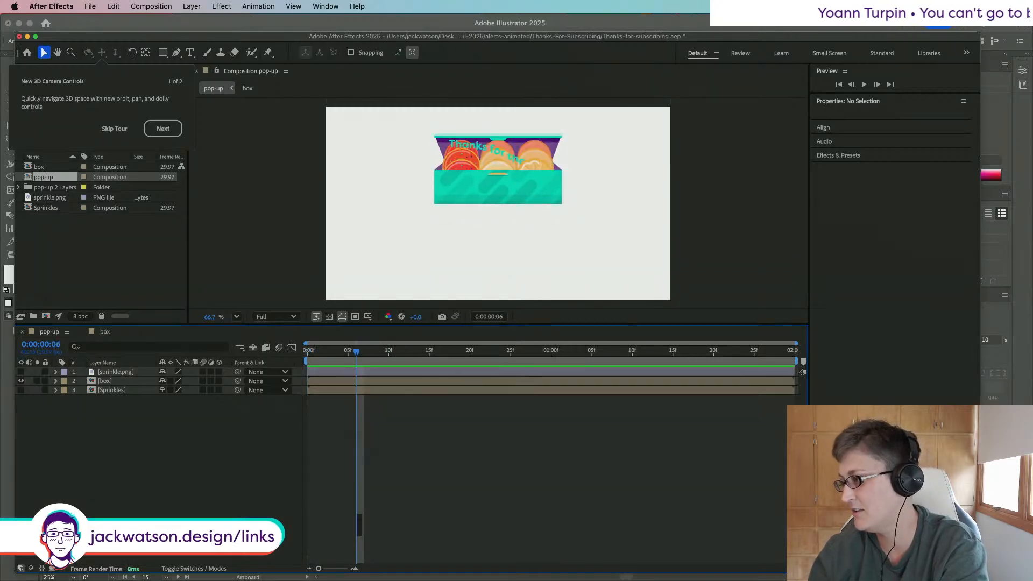
pyautogui.press('super+Tab')
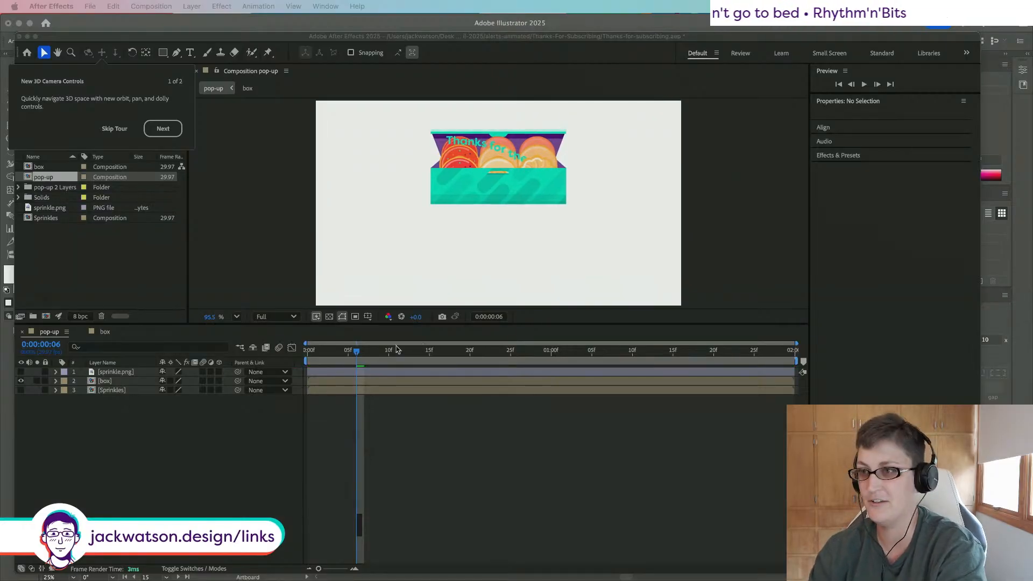
pyautogui.click(357, 360)
pyautogui.press('space')
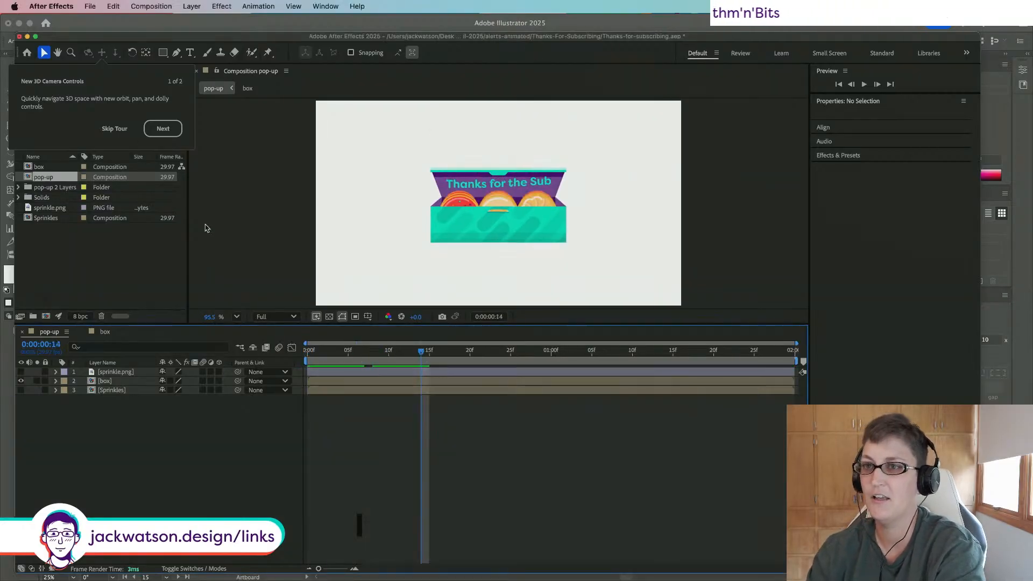
# Step: Set the pop-up composition's height to 600 px in its settings, keeping the aspect ratio locked
pyautogui.rightClick(46, 177)
pyautogui.click(85, 182)
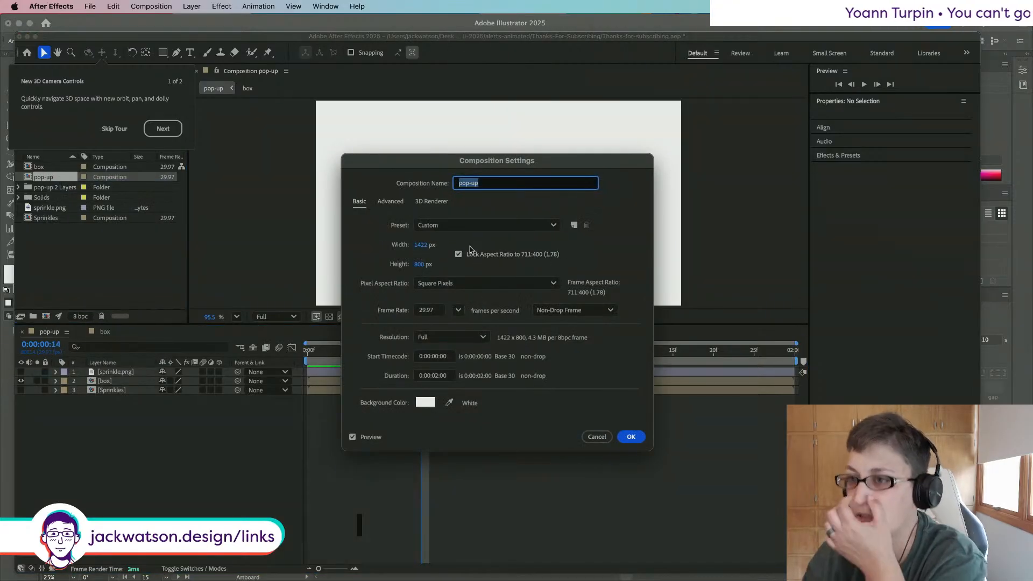
pyautogui.click(419, 245)
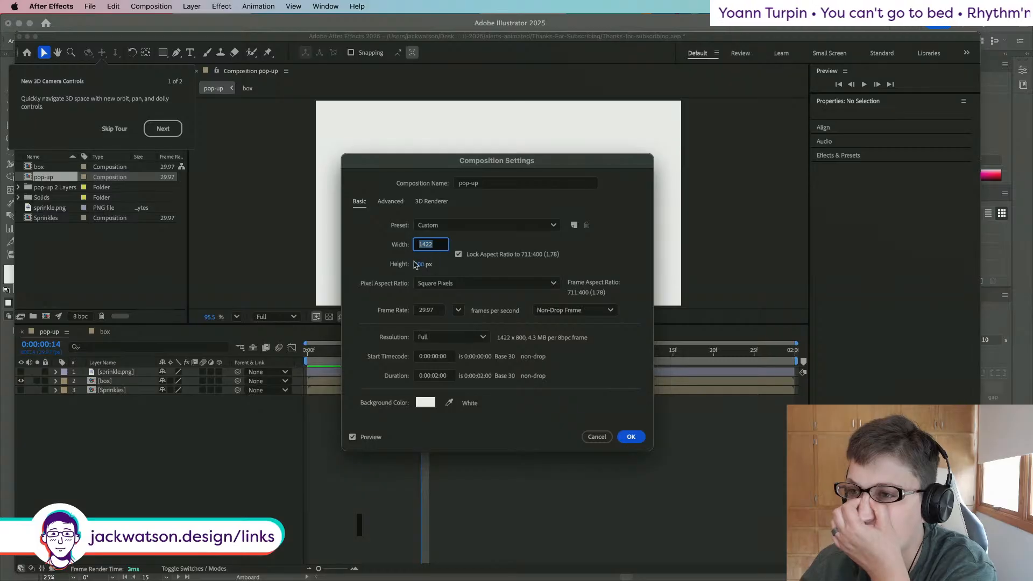
pyautogui.click(417, 264)
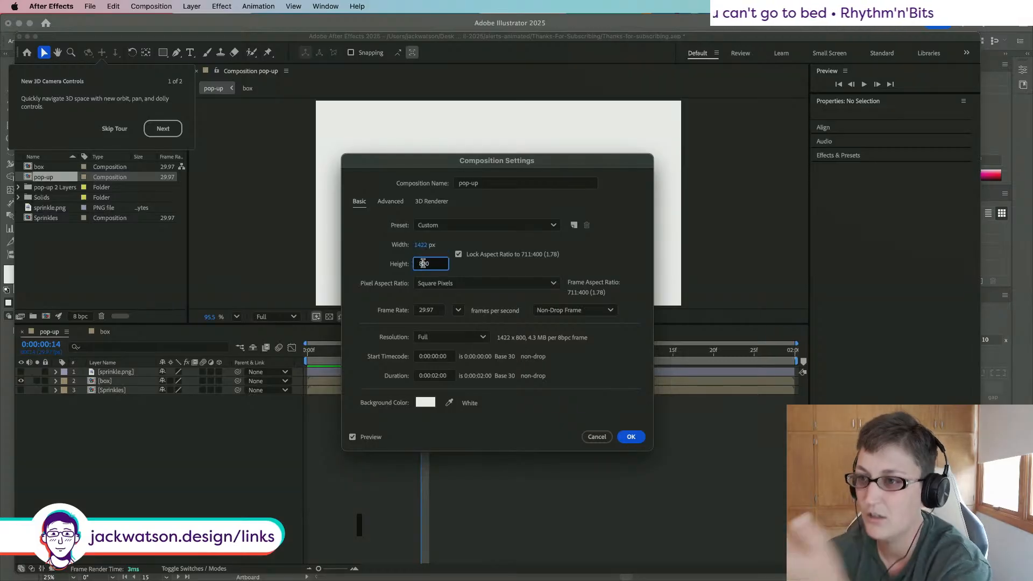
pyautogui.write('600')
pyautogui.press('Tab')
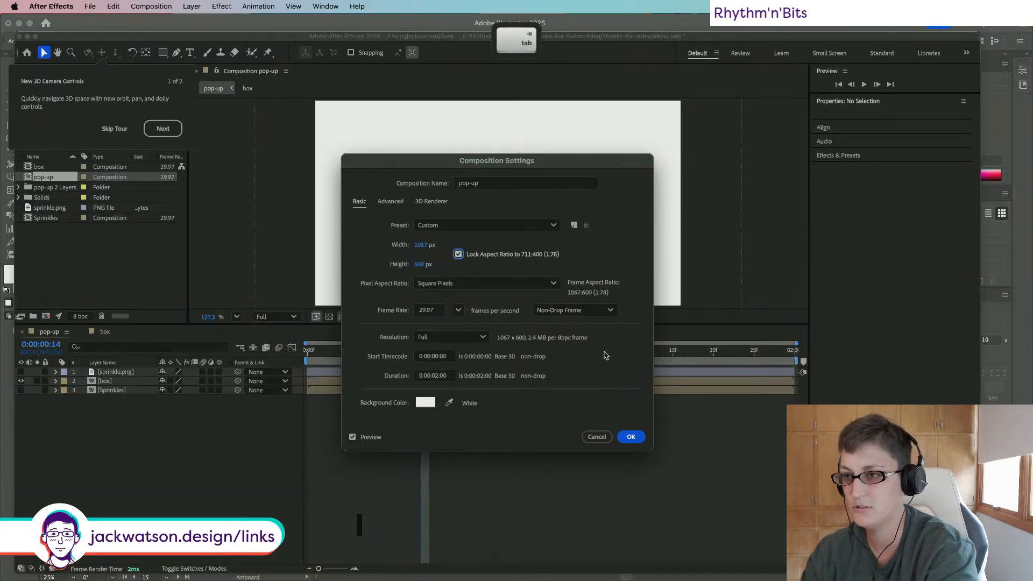
pyautogui.click(619, 437)
# Step: Return the timeline to the first frame and open the pop-up composition's settings
pyautogui.moveTo(421, 350); pyautogui.dragTo(279, 336)
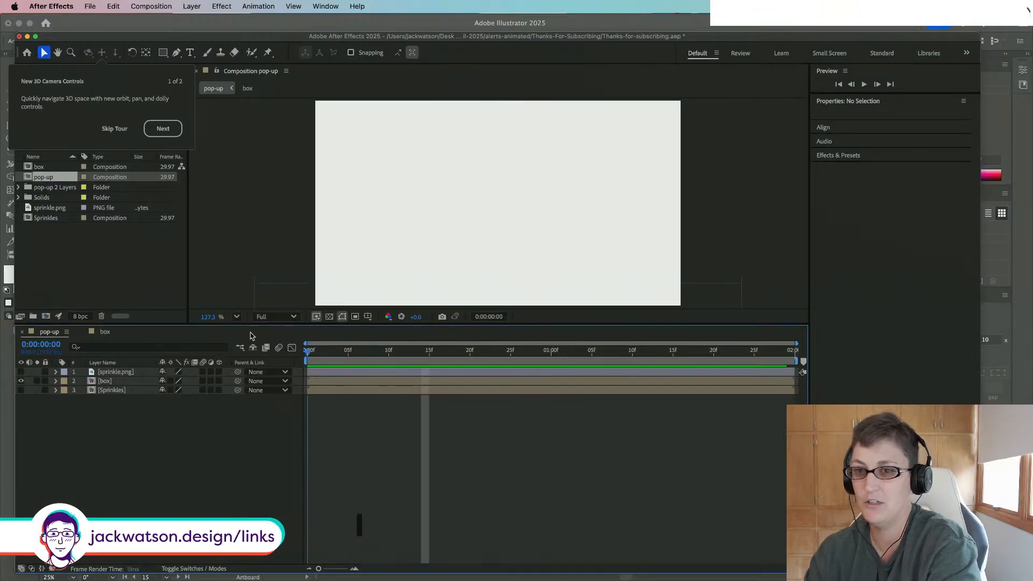
pyautogui.rightClick(48, 176)
pyautogui.click(65, 184)
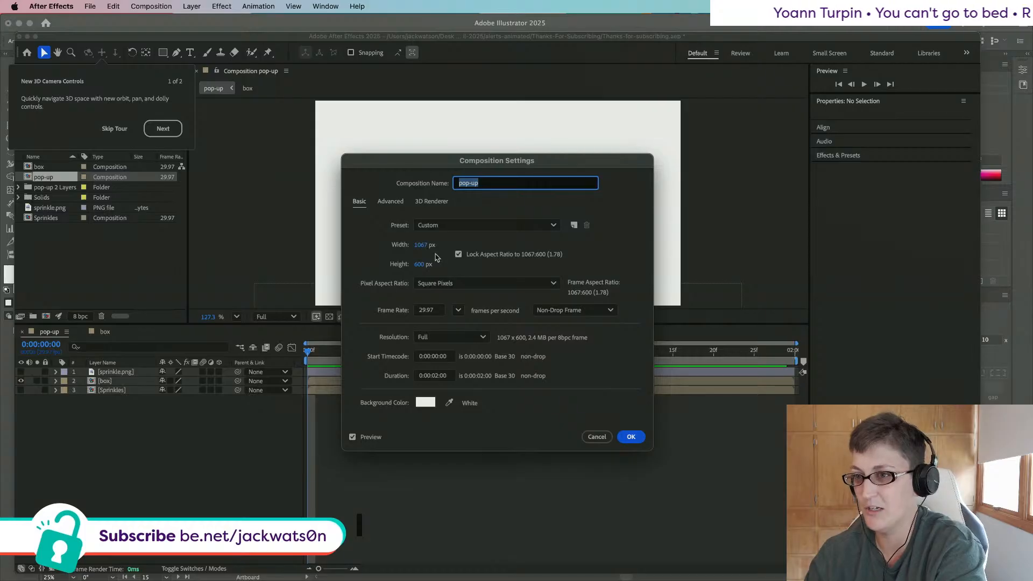
# Step: Unlock the pop-up composition's aspect ratio and set its width to 800 px
pyautogui.click(459, 254)
pyautogui.click(420, 245)
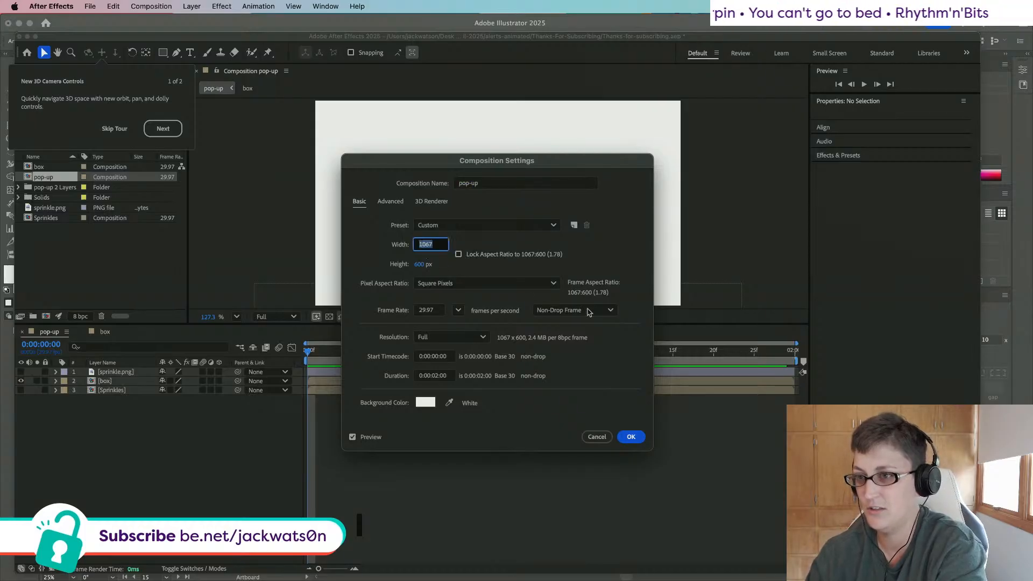
pyautogui.write('800')
pyautogui.press('Tab')
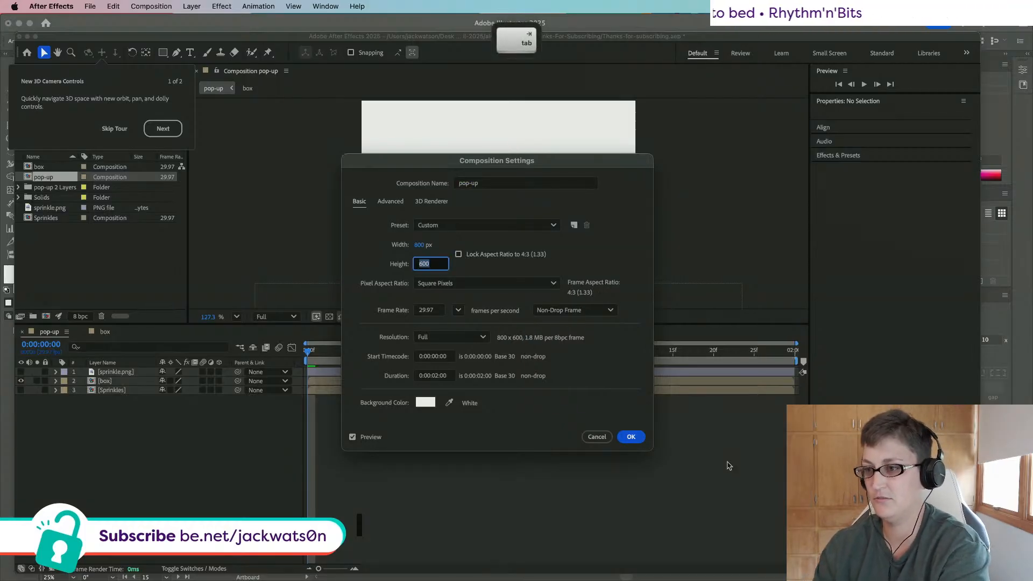
pyautogui.click(622, 436)
# Step: Preview the resized pop-up composition's animation, then open the box composition and inspect its artwork within the frame
pyautogui.moveTo(342, 354); pyautogui.dragTo(240, 342)
pyautogui.press('space')
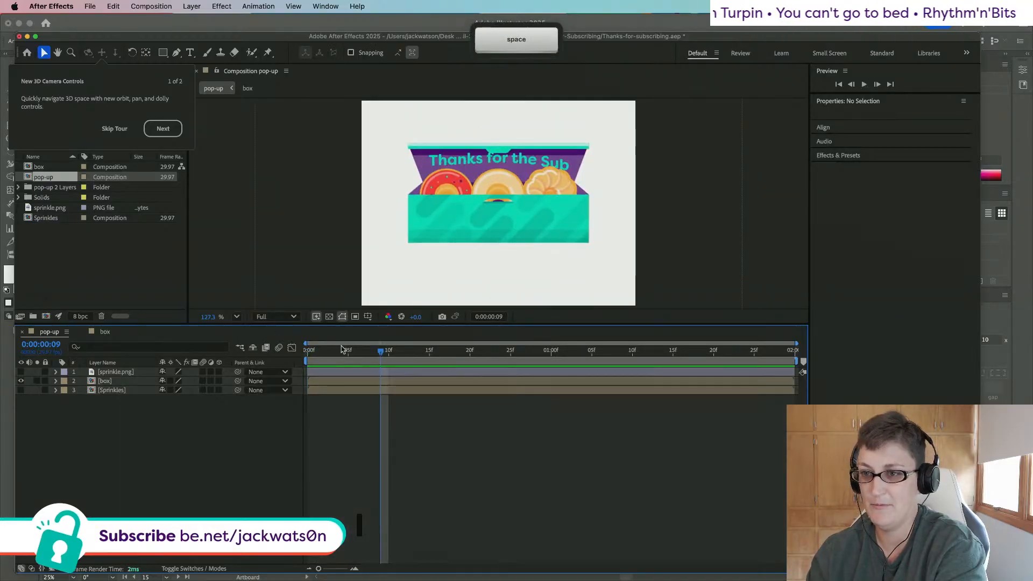
pyautogui.click(105, 332)
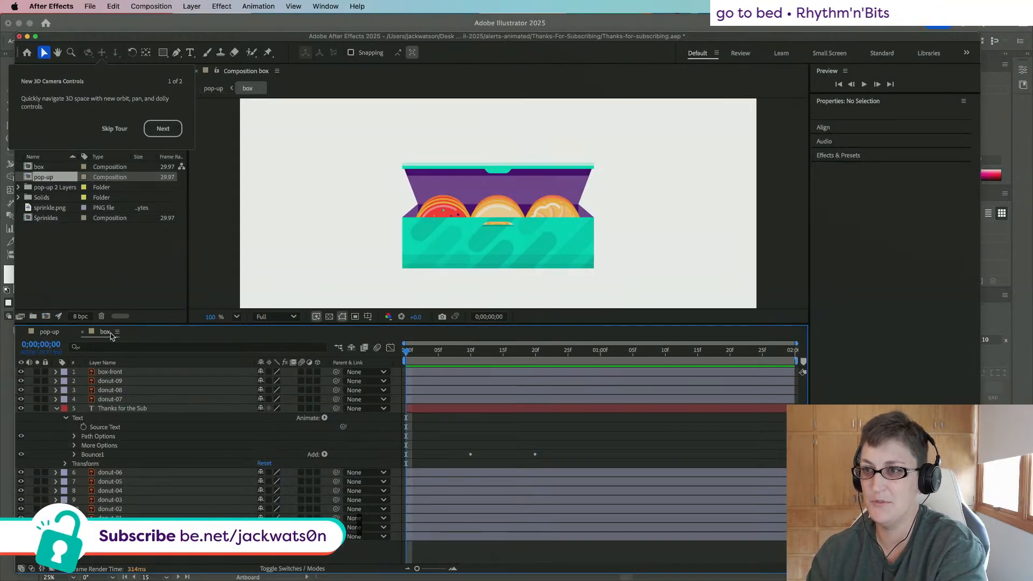
pyautogui.scroll(-2, 640, 266)
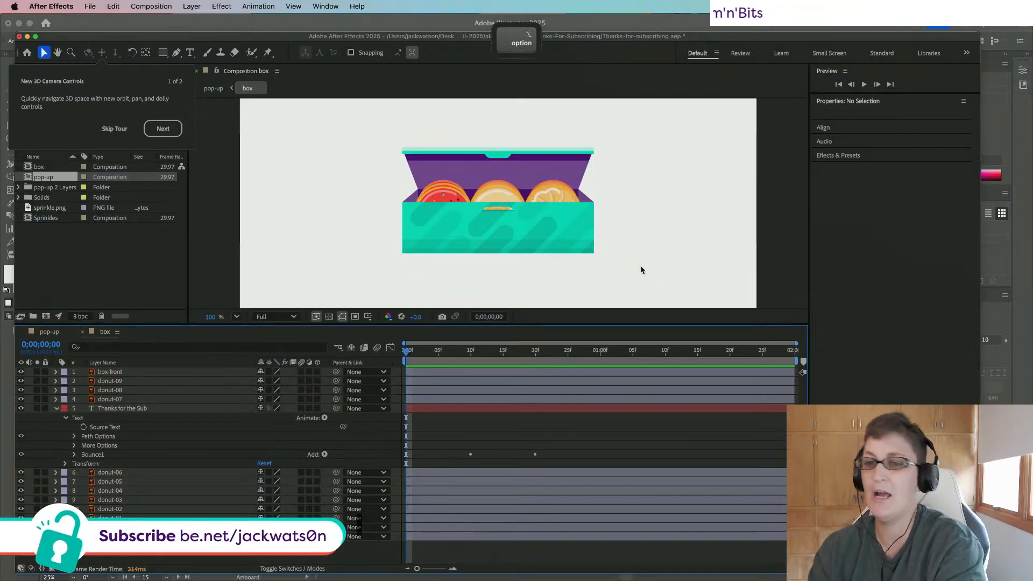
pyautogui.scroll(5, 640, 266)
pyautogui.scroll(-5, 640, 270)
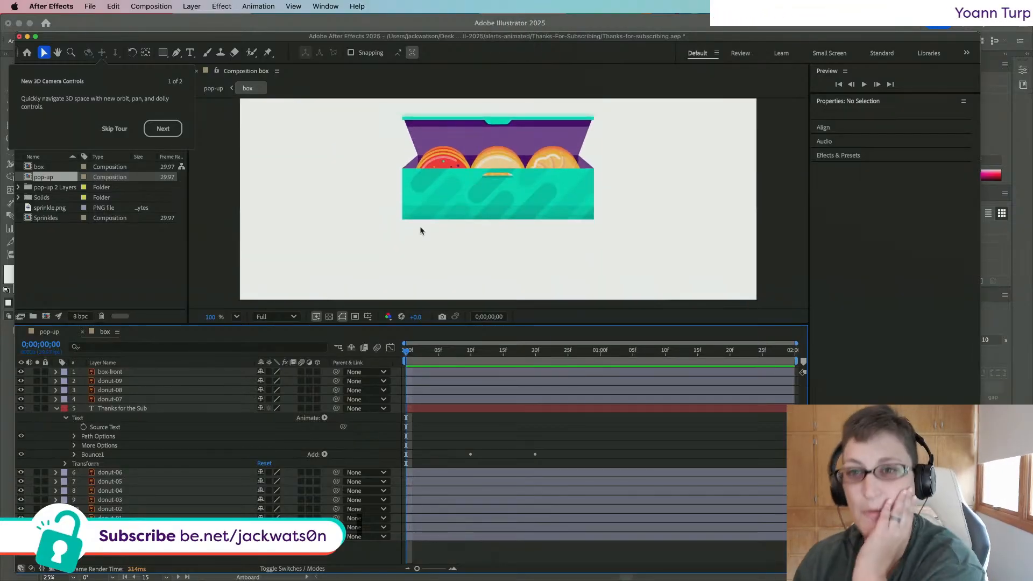
# Step: Check the composition settings of pop-up and box, leaving both without changes
pyautogui.rightClick(44, 180)
pyautogui.click(60, 186)
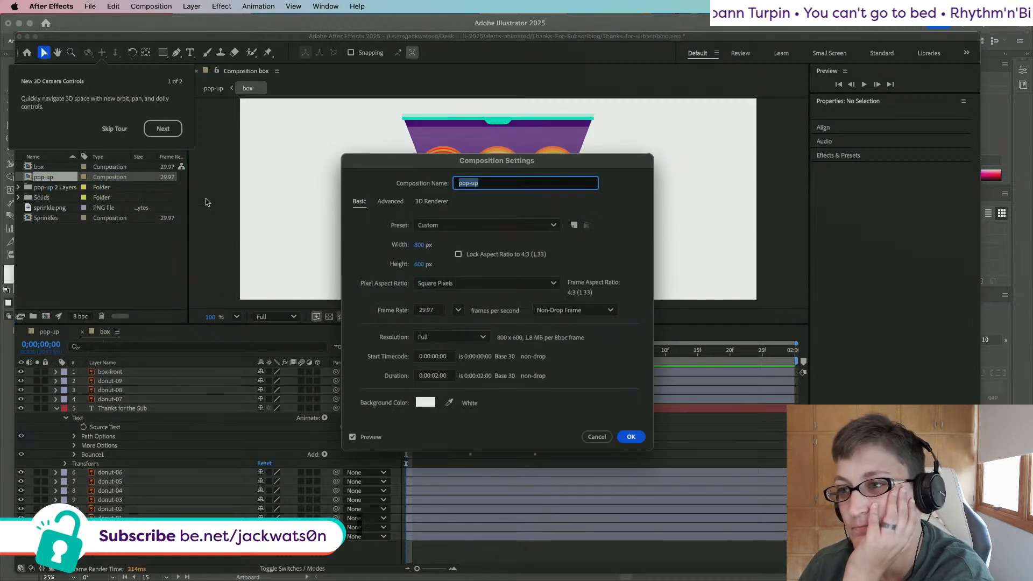
pyautogui.click(596, 436)
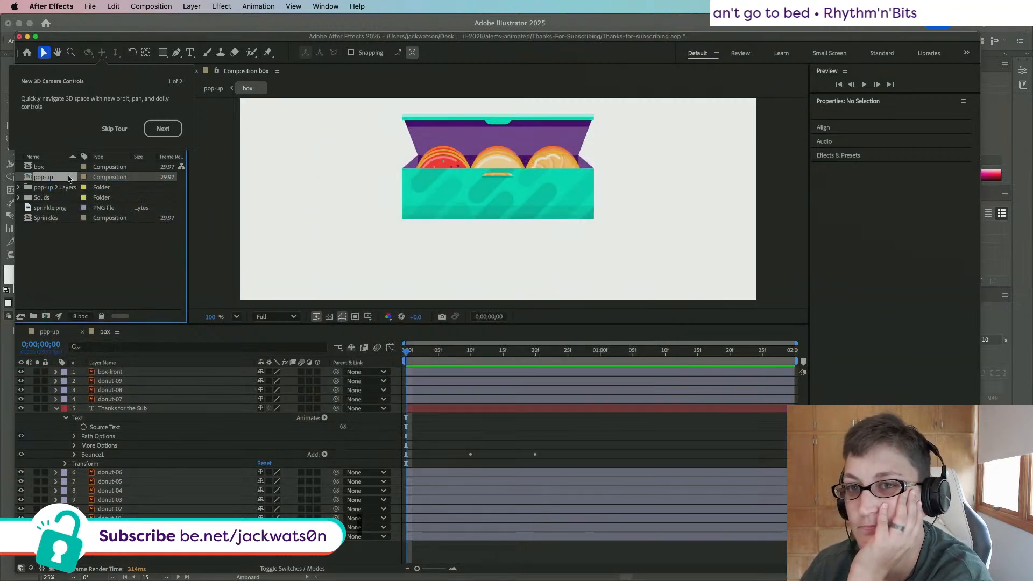
pyautogui.rightClick(44, 166)
pyautogui.click(64, 176)
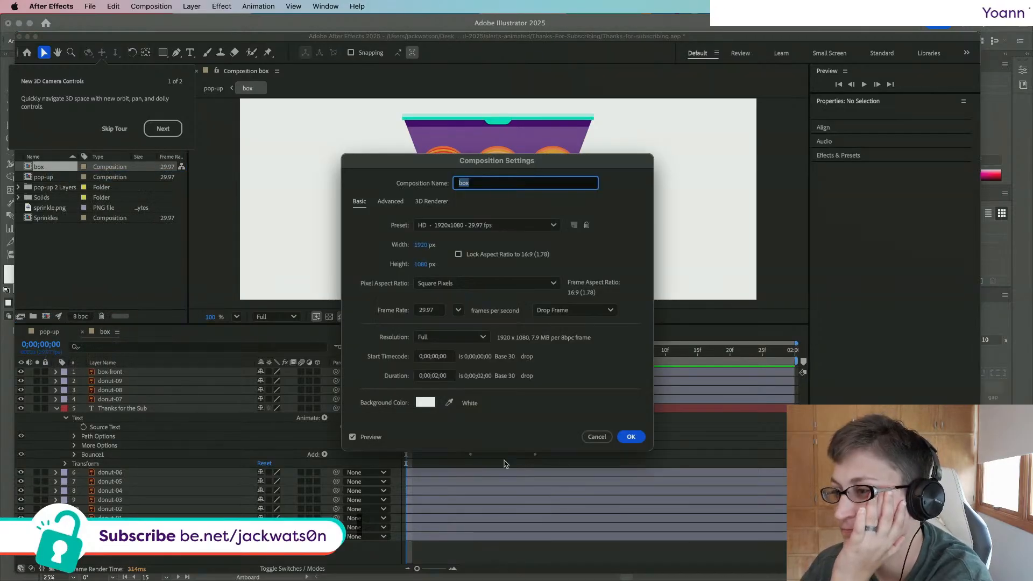
pyautogui.click(595, 436)
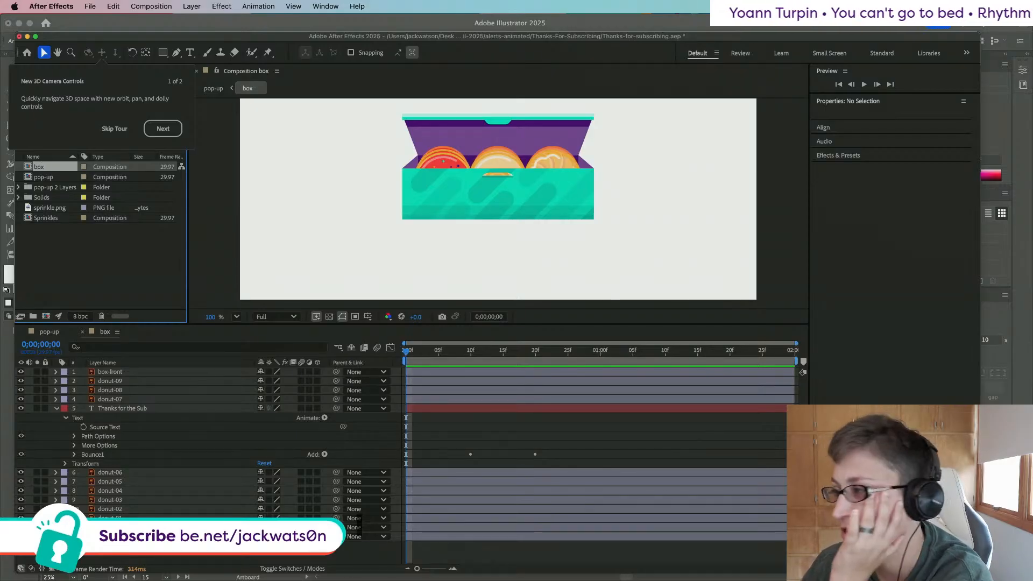
# Step: Set the box composition's height to 600 px with its aspect ratio locked
pyautogui.press('super+k')
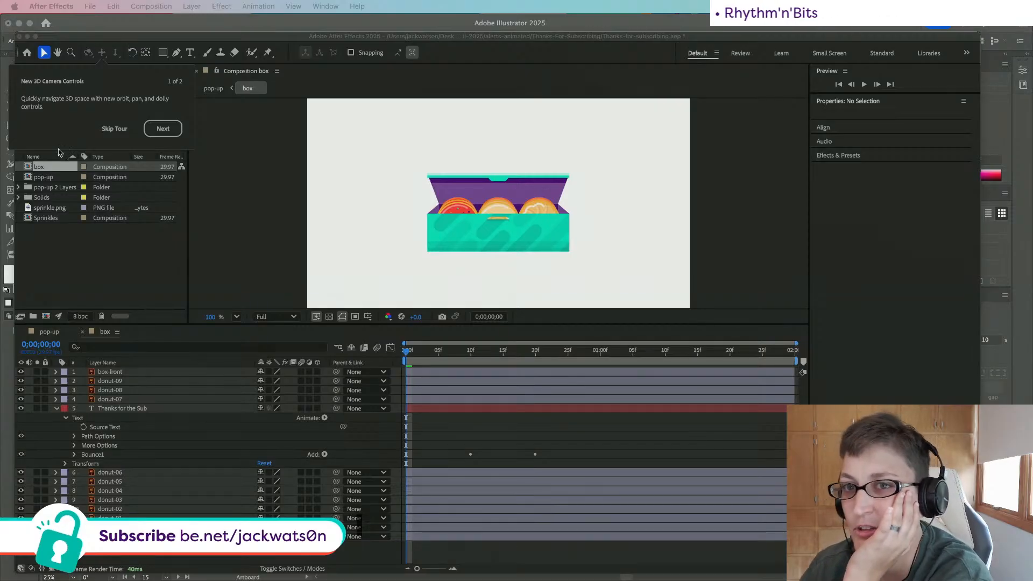
pyautogui.rightClick(49, 170)
pyautogui.click(97, 173)
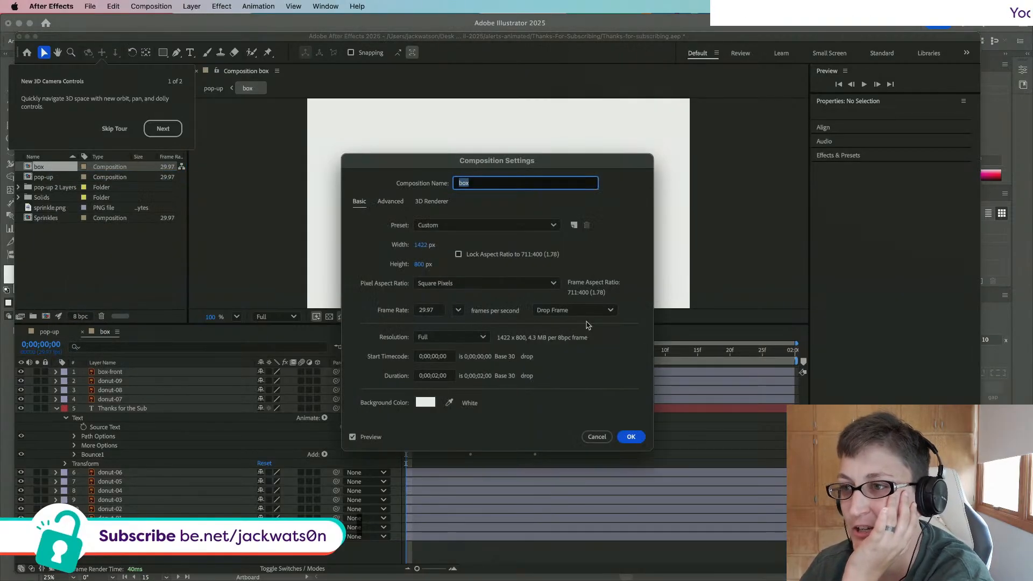
pyautogui.click(419, 266)
pyautogui.click(458, 254)
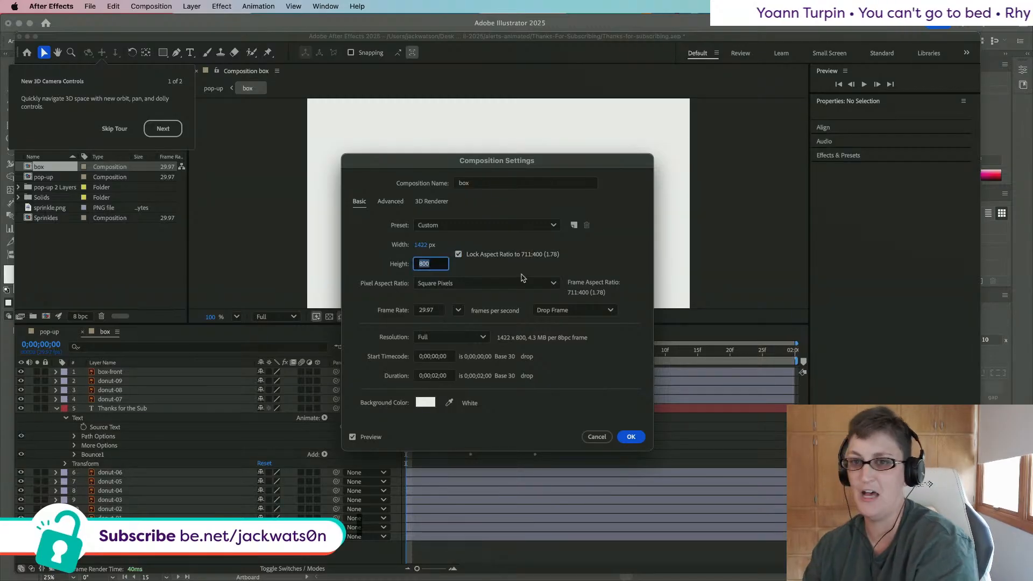
pyautogui.write('600')
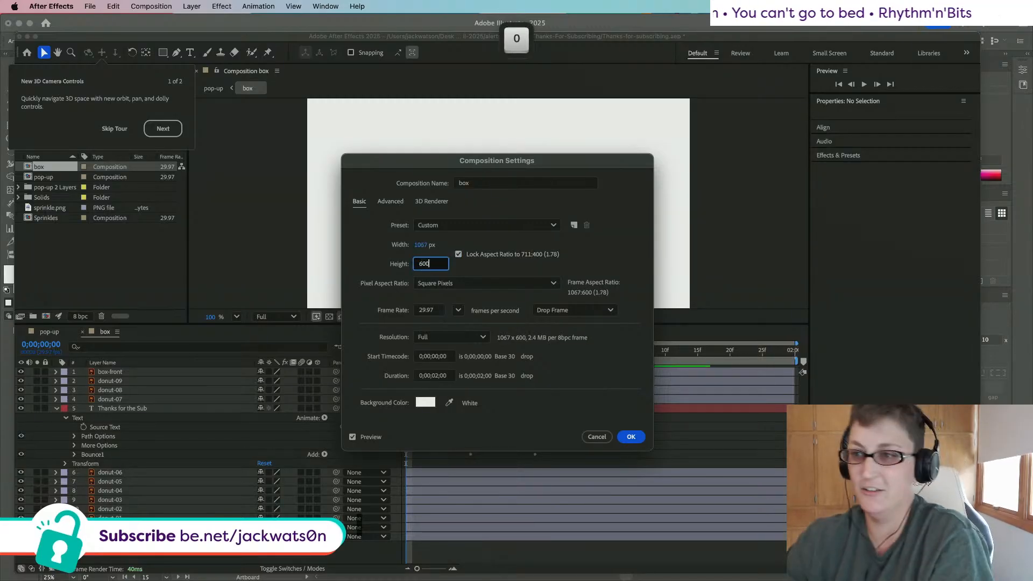
pyautogui.press('Tab')
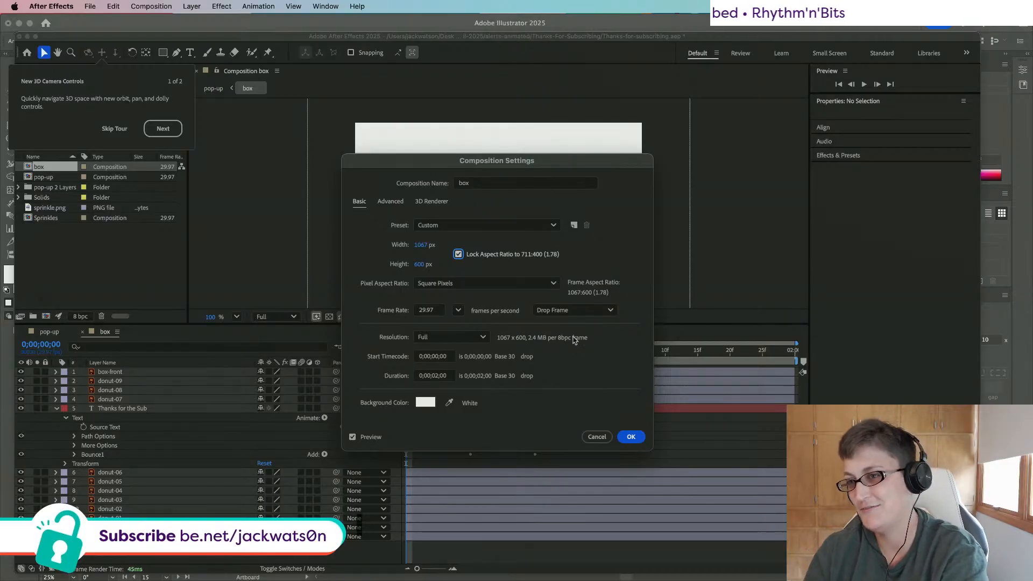
pyautogui.click(633, 437)
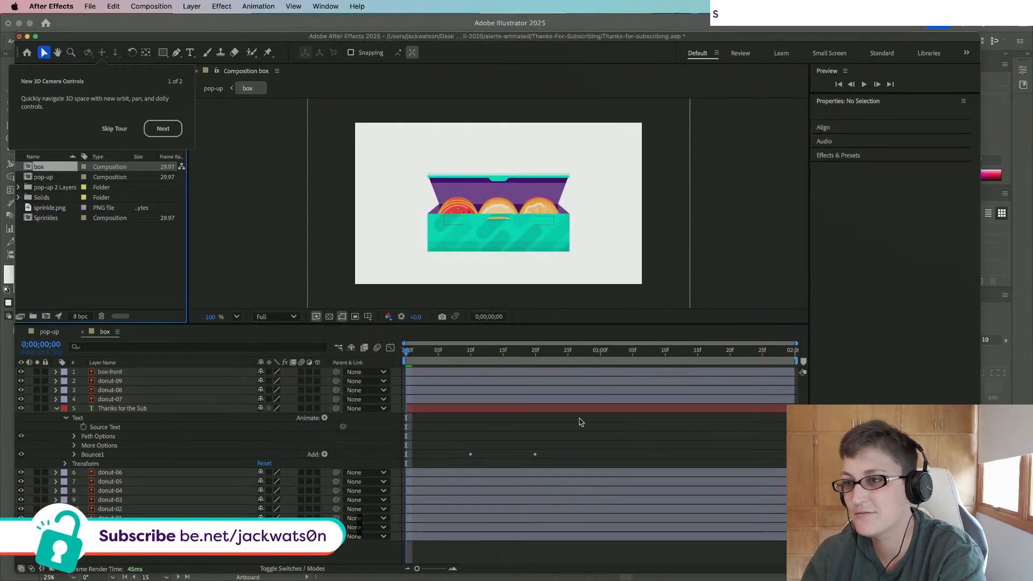
# Step: Unlock the box composition's aspect ratio and set its width to 800 px
pyautogui.moveTo(406, 351)
pyautogui.mouseDown()
pyautogui.moveTo(563, 351)
pyautogui.moveTo(405, 349)
pyautogui.mouseUp()
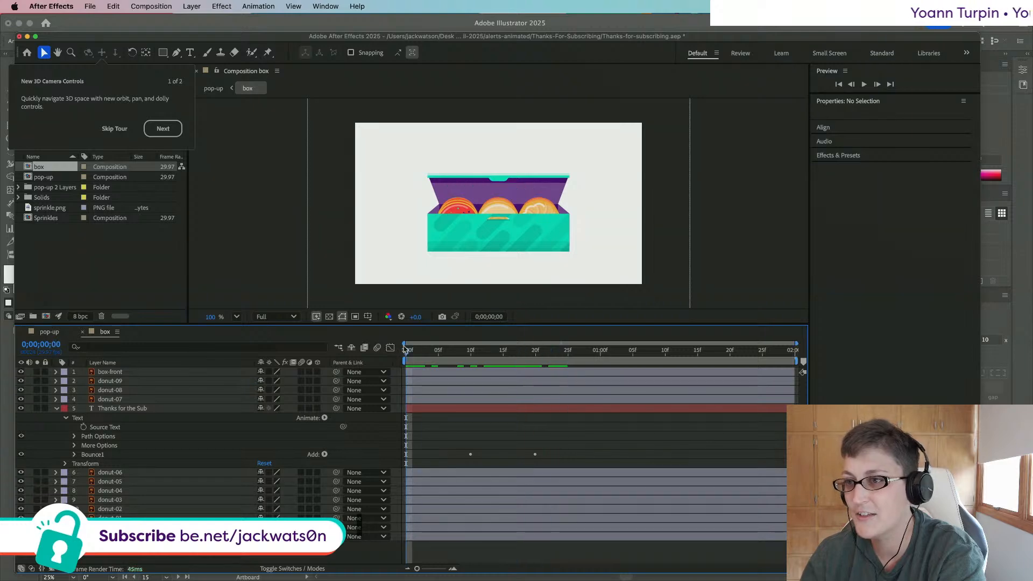
pyautogui.rightClick(51, 167)
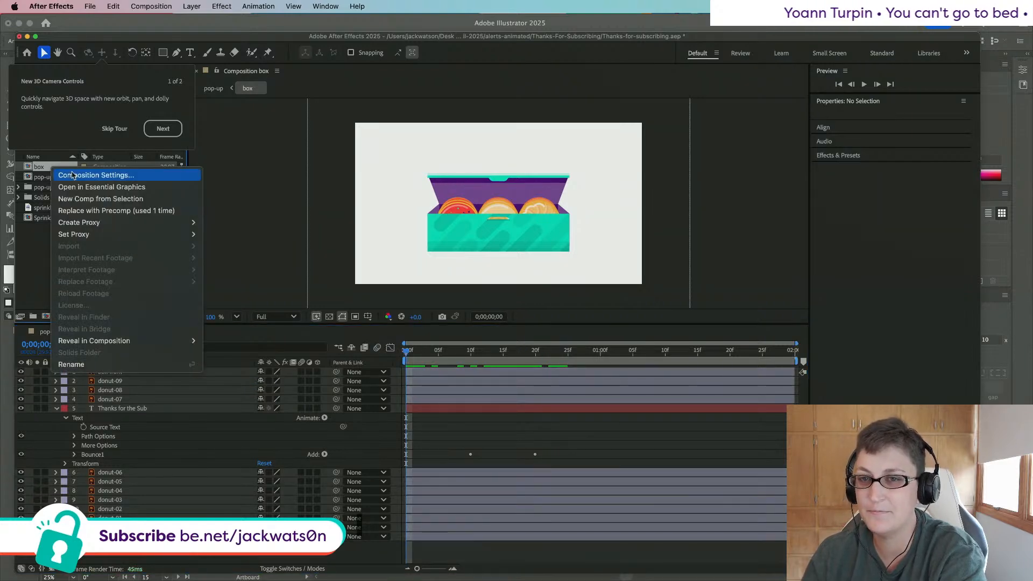
pyautogui.click(102, 180)
pyautogui.click(459, 256)
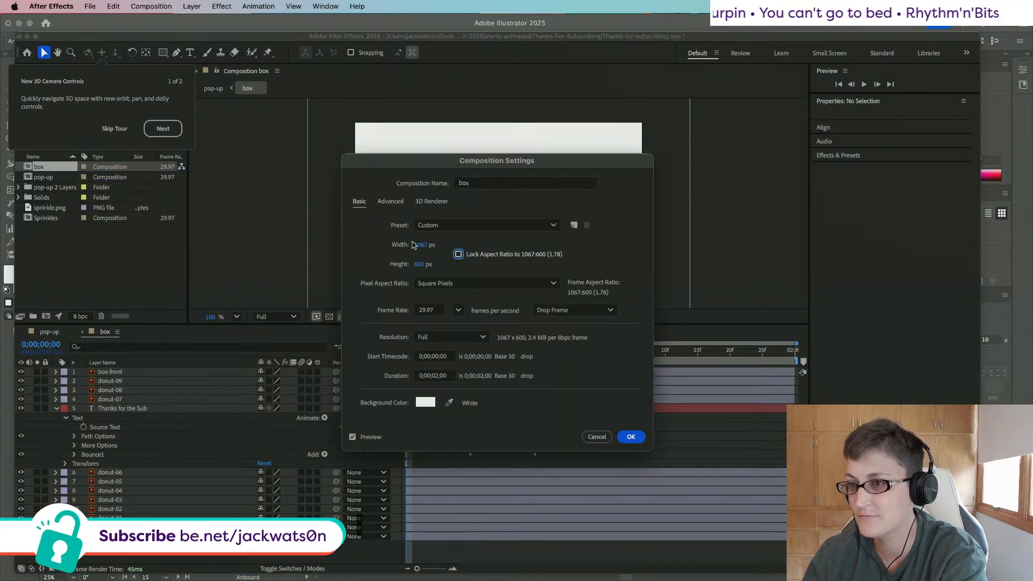
pyautogui.click(418, 245)
pyautogui.write('800')
pyautogui.press('Tab')
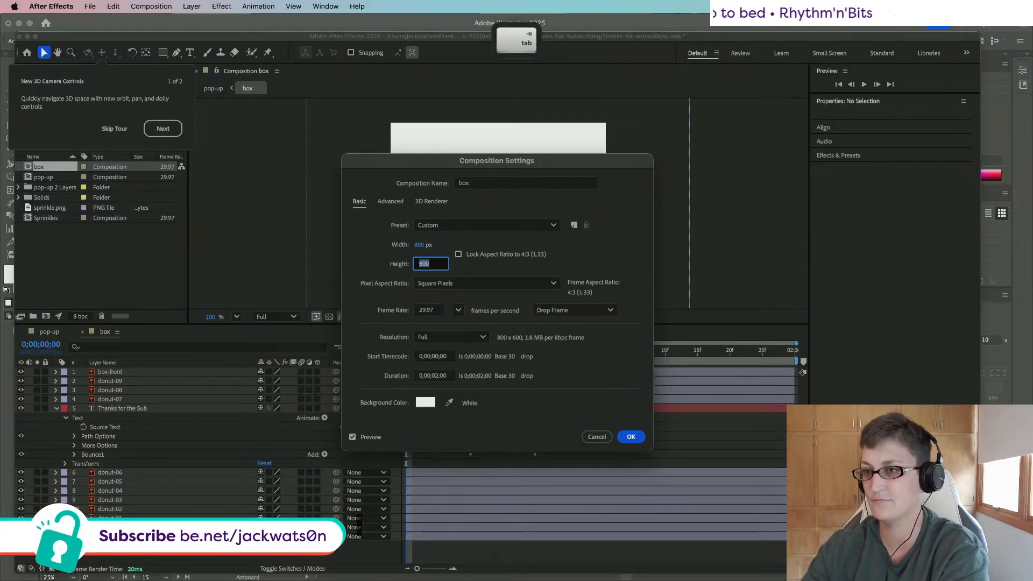
pyautogui.click(631, 436)
# Step: Return to the pop-up composition and play its animation from the start to check the box's movement
pyautogui.click(45, 218)
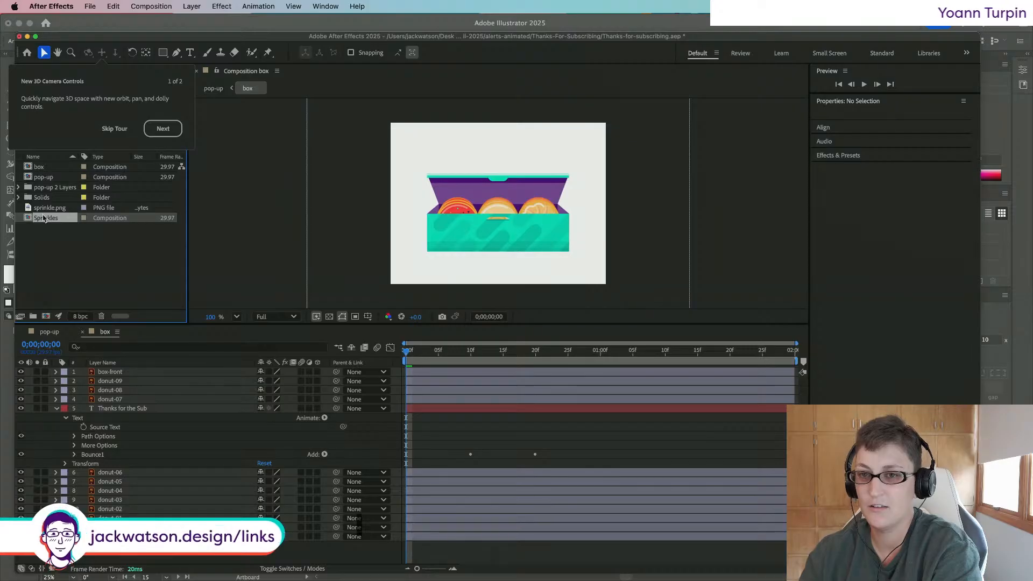
pyautogui.click(49, 332)
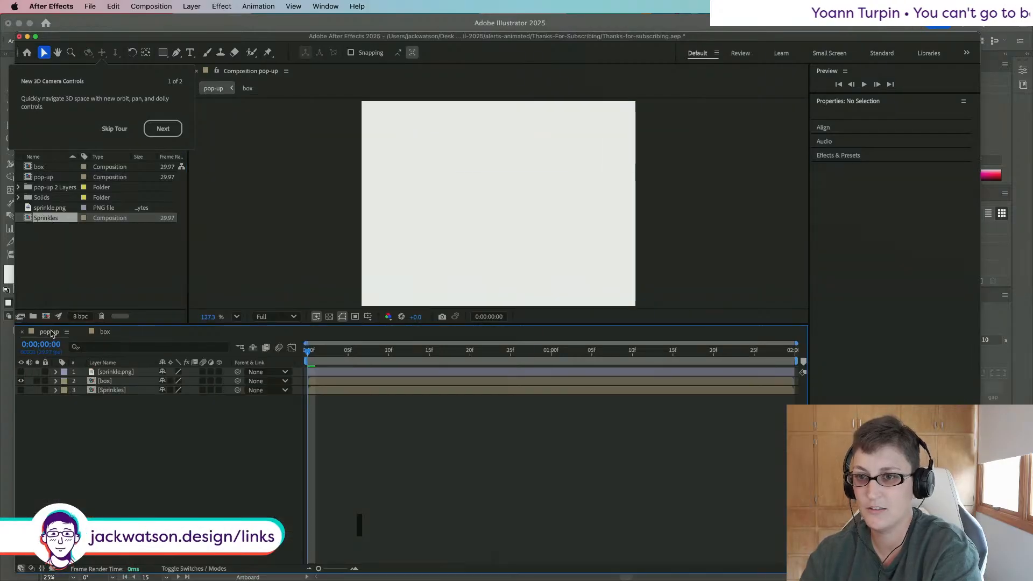
pyautogui.press('space')
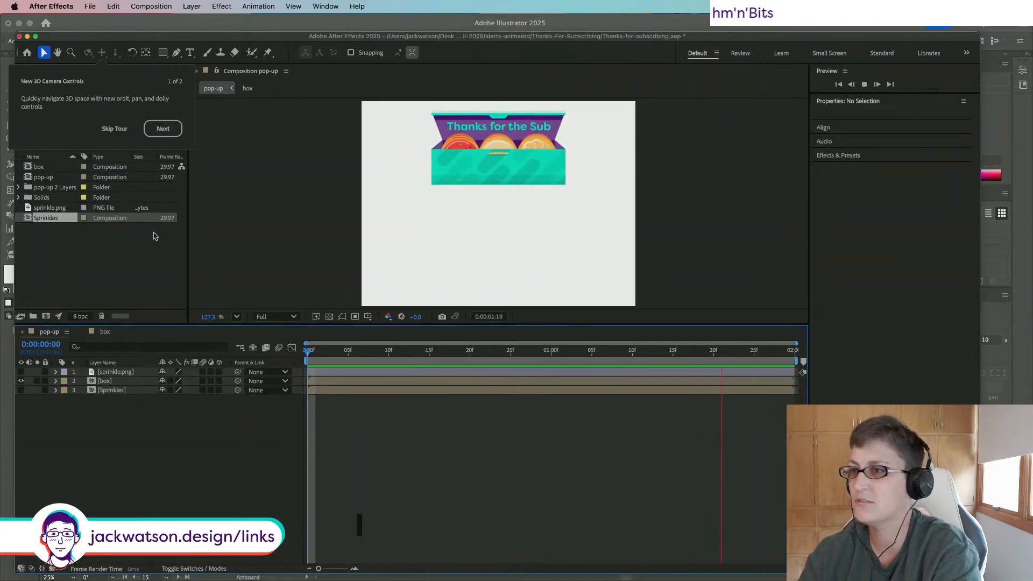
pyautogui.press('space')
pyautogui.moveTo(330, 351); pyautogui.dragTo(307, 352)
pyautogui.press('space')
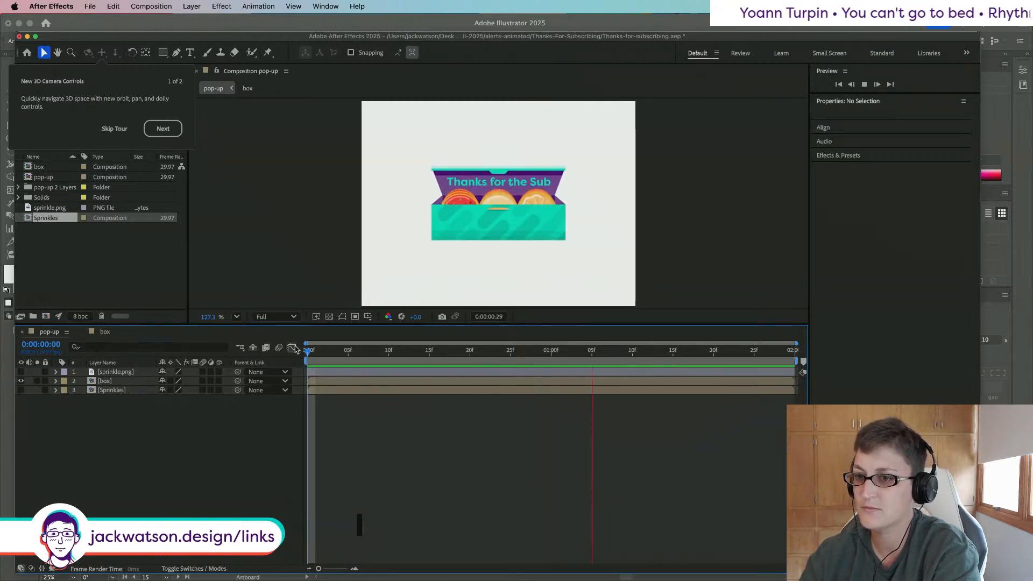
pyautogui.press('space')
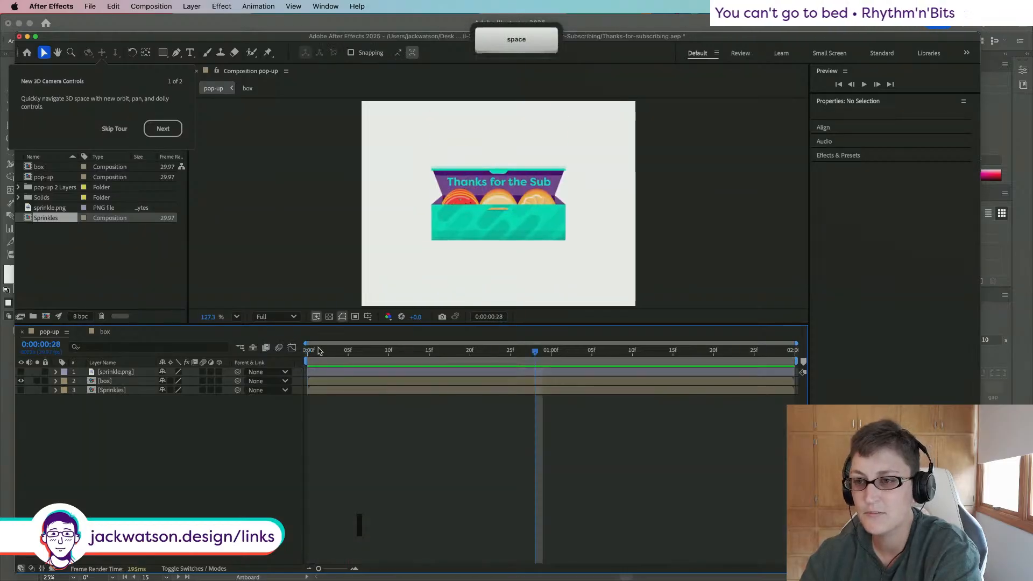
pyautogui.moveTo(326, 355)
pyautogui.mouseDown()
pyautogui.moveTo(311, 354)
pyautogui.moveTo(377, 355)
pyautogui.moveTo(307, 354)
pyautogui.mouseUp()
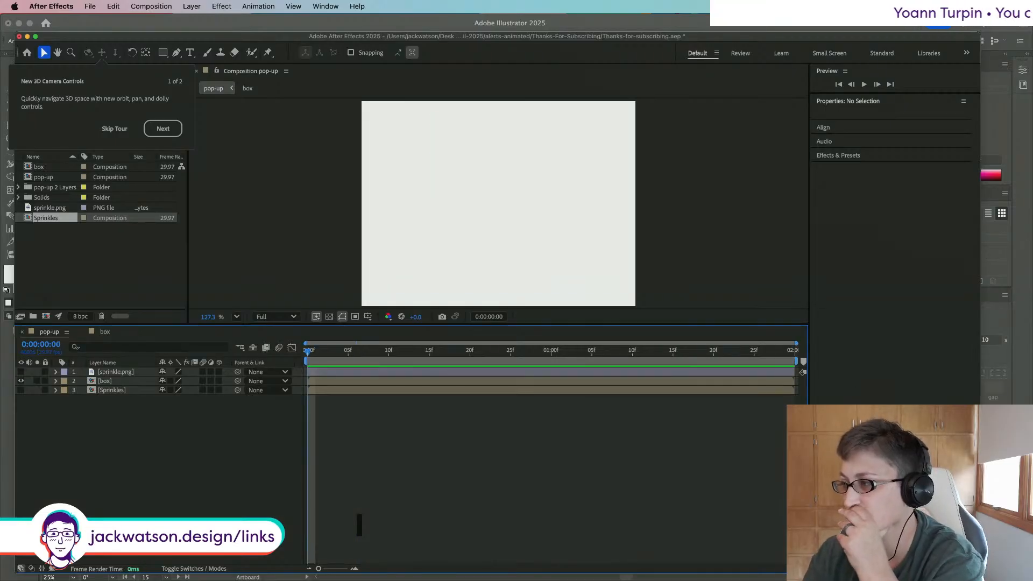
# Step: Close the Scale Composition script window and scrub through the pop-up timeline, returning to its first frame
pyautogui.moveTo(1, 216); pyautogui.dragTo(611, 264)
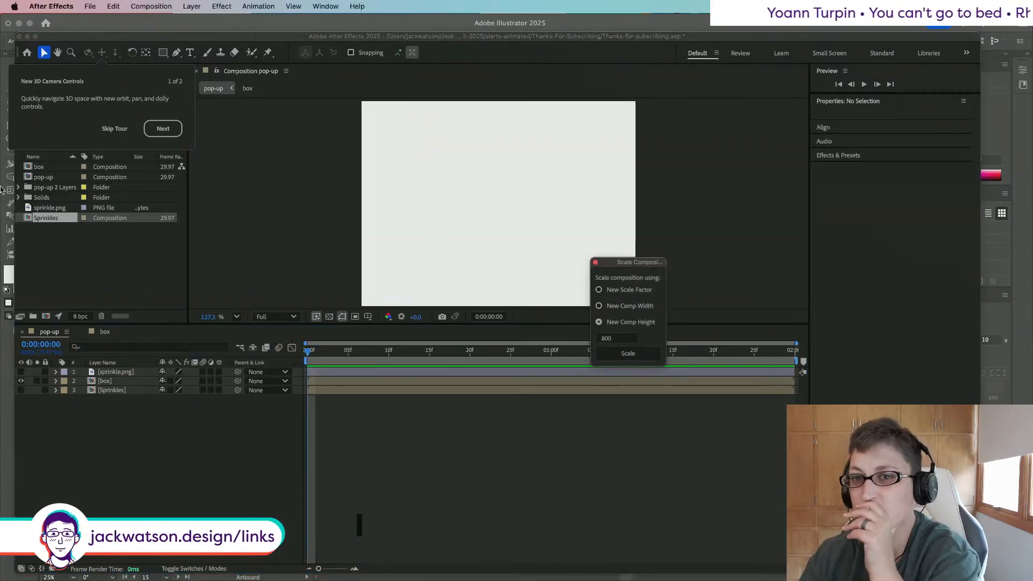
pyautogui.click(596, 263)
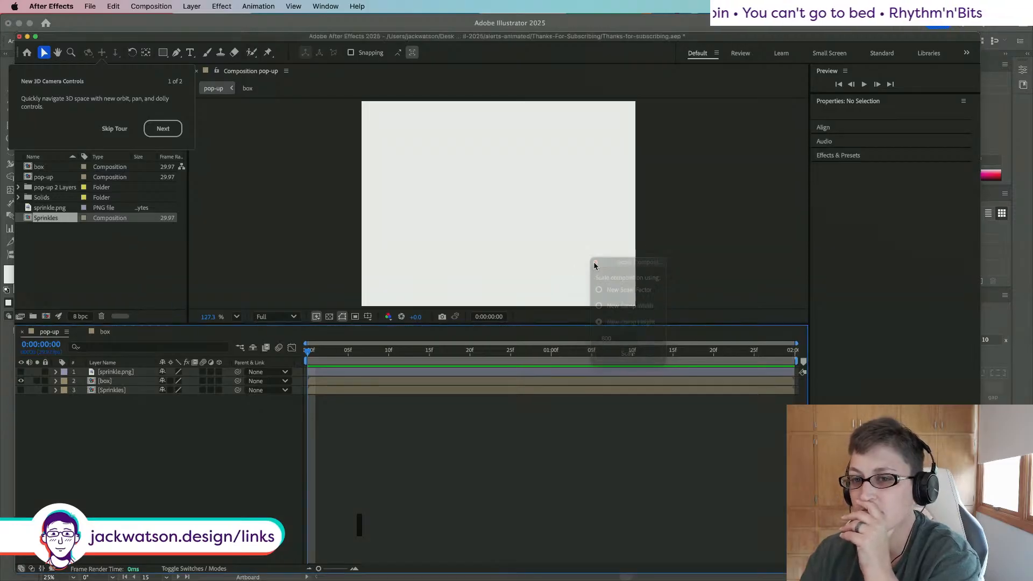
pyautogui.moveTo(310, 354); pyautogui.dragTo(753, 353)
pyautogui.press('Home')
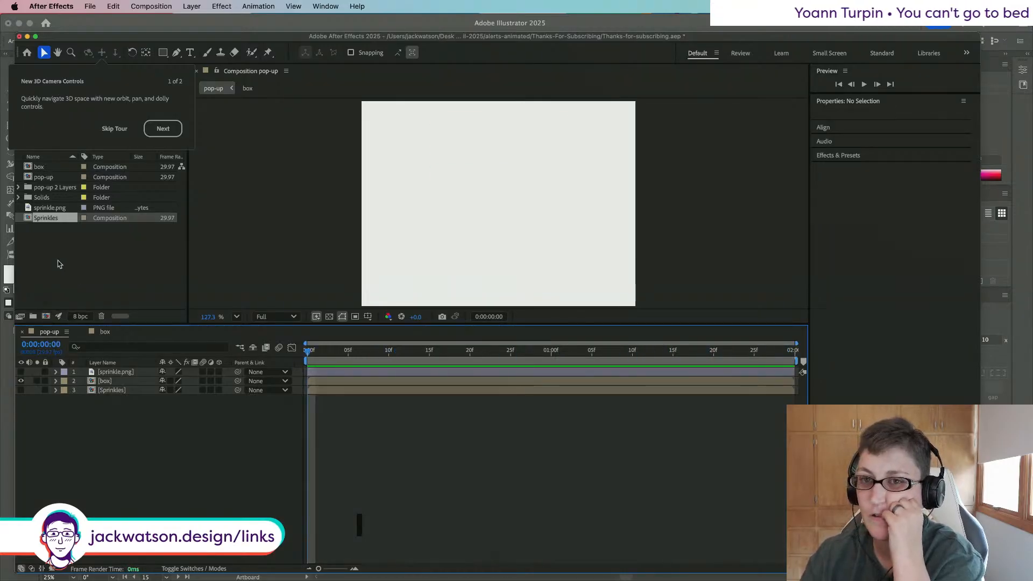
# Step: Open the Sprinkles composition nested in pop-up and select its sprinkle.png layer
pyautogui.click(38, 209)
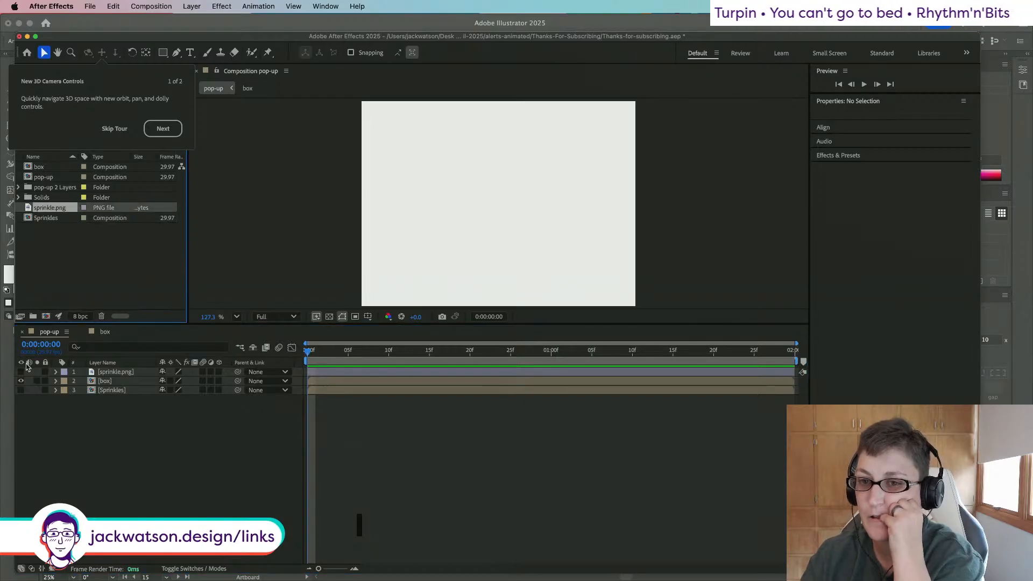
pyautogui.click(114, 390)
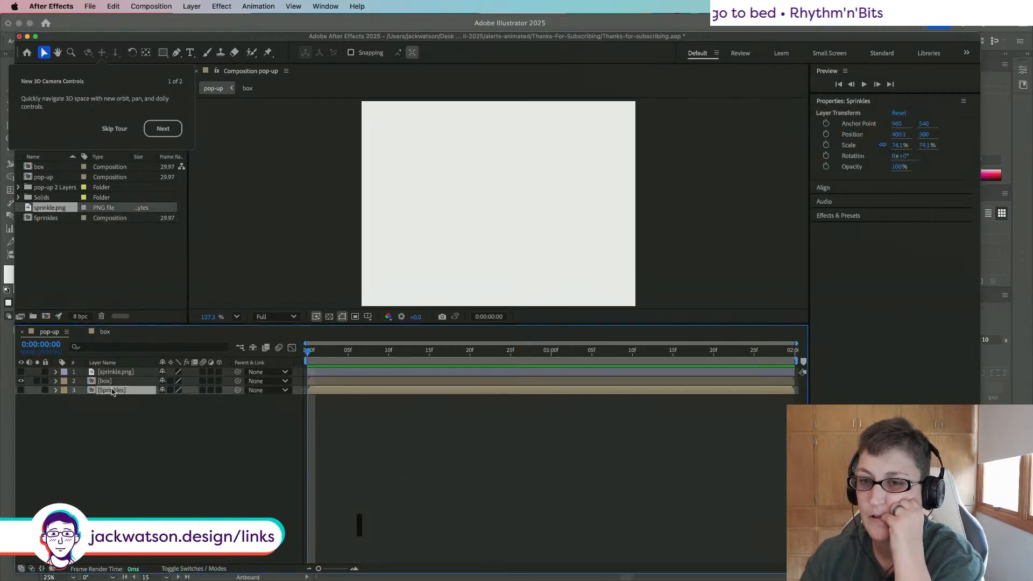
pyautogui.doubleClick(111, 390)
pyautogui.click(133, 374)
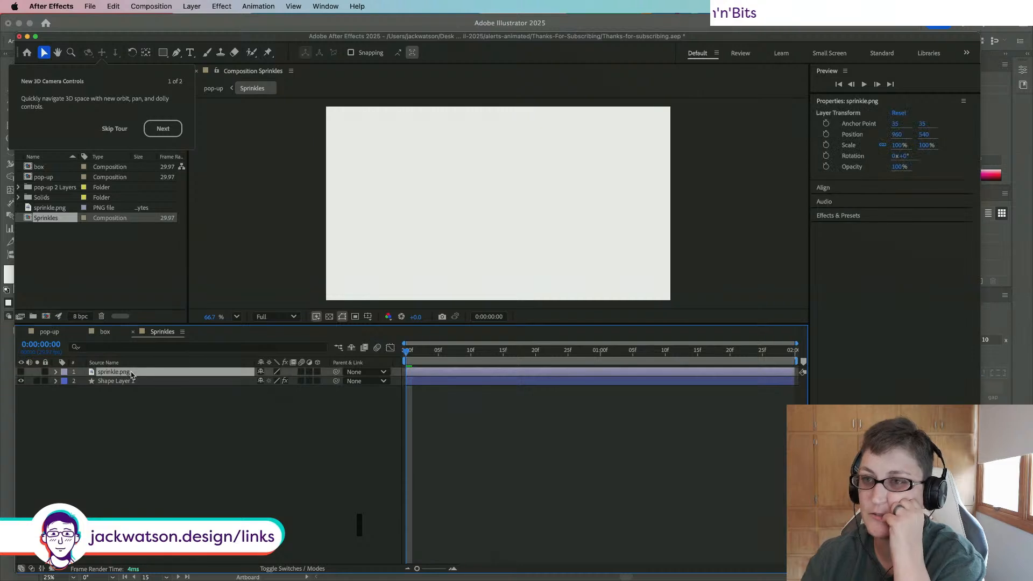
# Step: Run the Scale Composition script on the Sprinkles composition with a new height of 800 px, checking its composition settings first
pyautogui.click(114, 129)
pyautogui.click(90, 6)
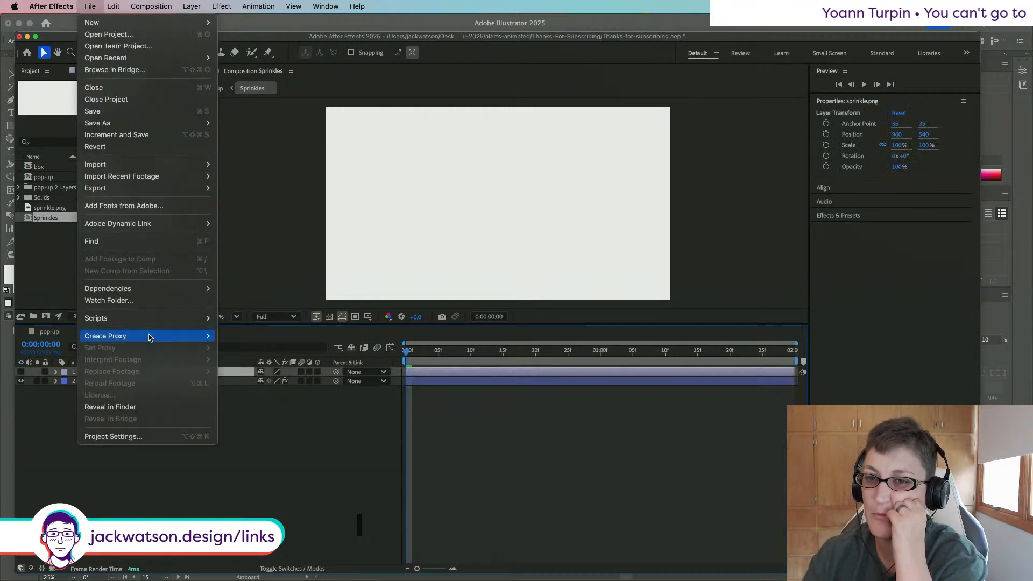
pyautogui.moveTo(154, 321)
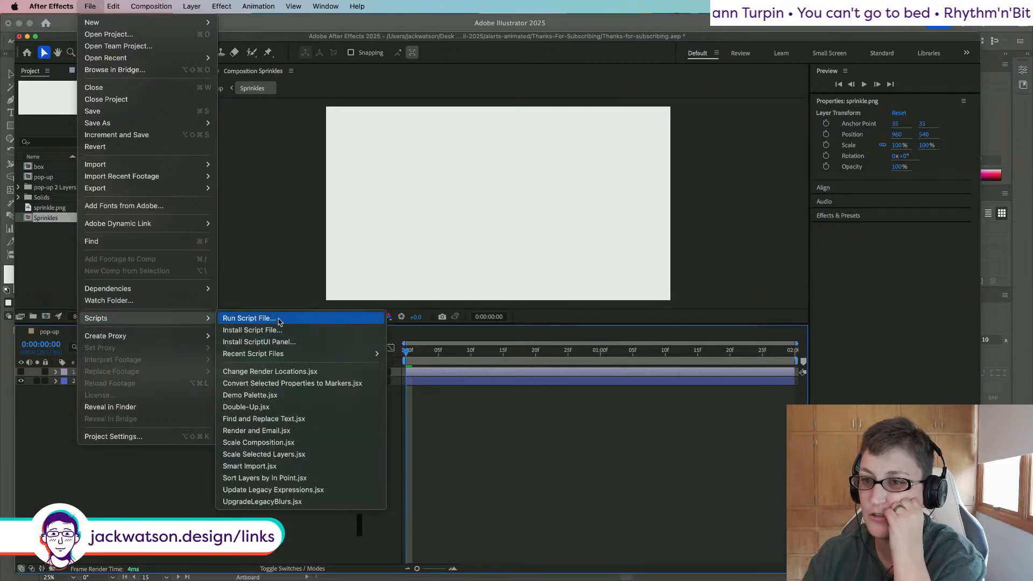
pyautogui.click(315, 442)
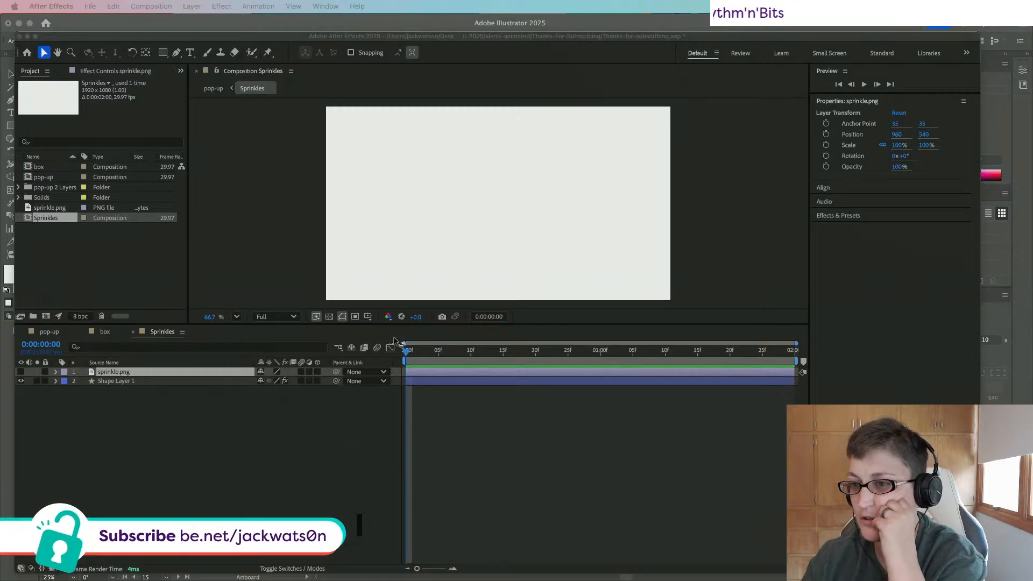
pyautogui.click(407, 353)
pyautogui.press('space')
pyautogui.press('space')
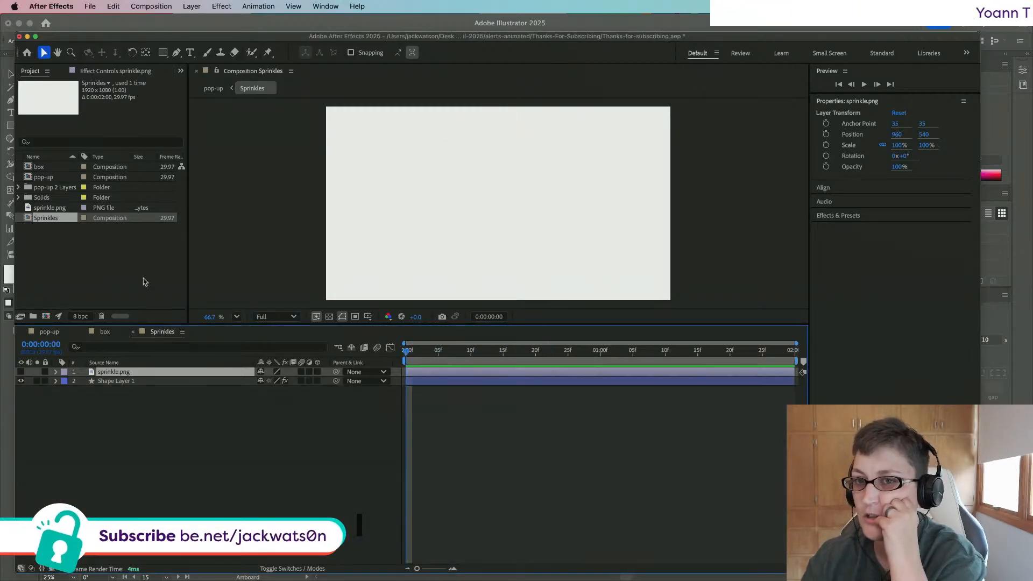
pyautogui.rightClick(36, 224)
pyautogui.click(58, 231)
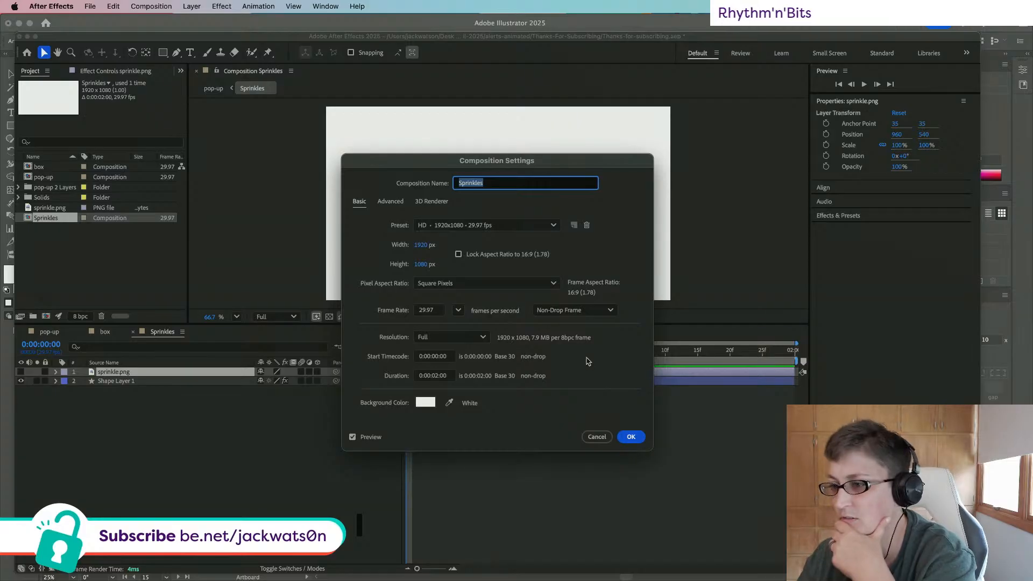
pyautogui.click(596, 436)
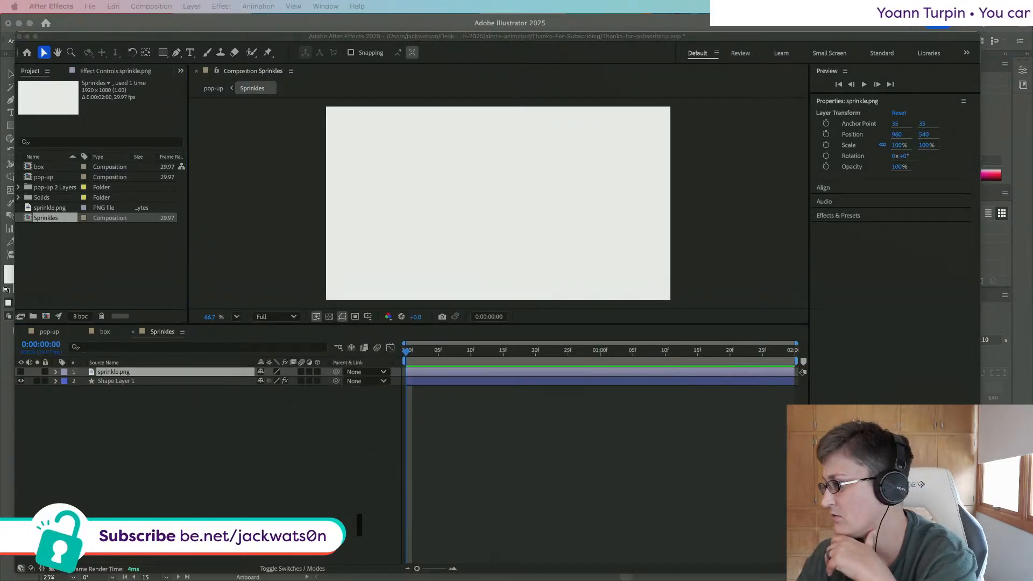
pyautogui.press('8')
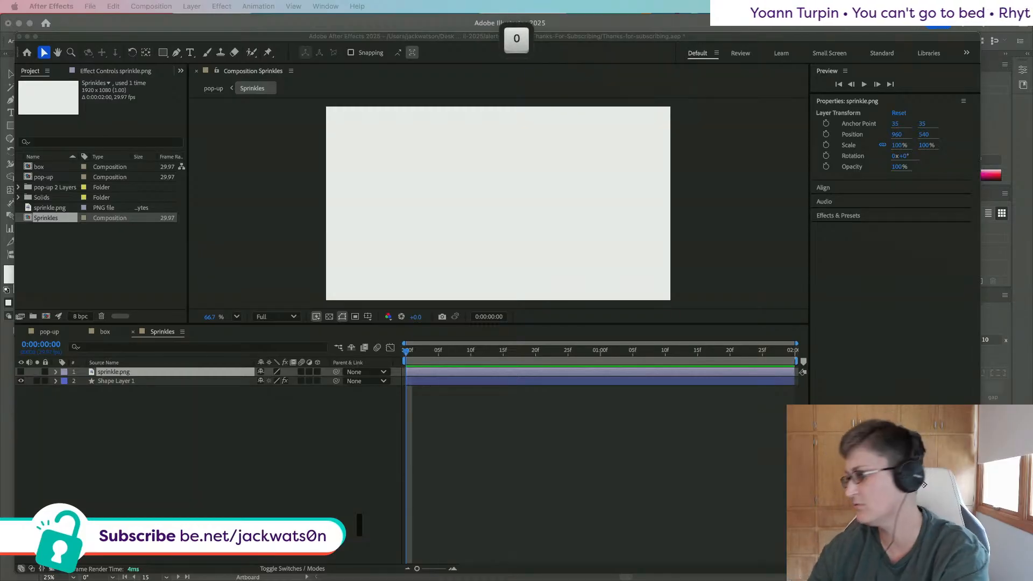
pyautogui.press('Return')
# Step: Lock the Sprinkles composition's aspect ratio and set its height to 600 px
pyautogui.click(53, 222)
pyautogui.rightClick(53, 221)
pyautogui.click(64, 227)
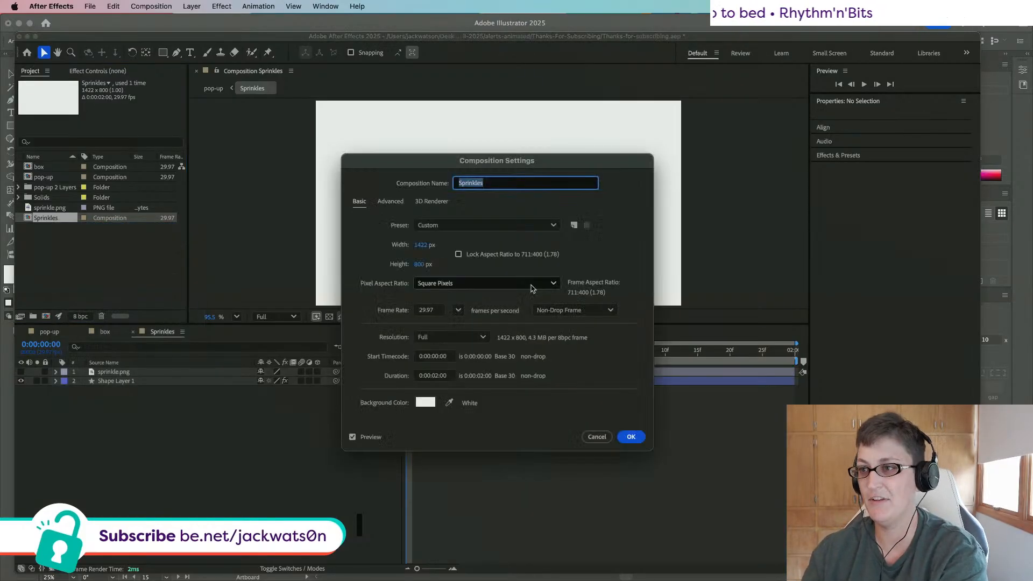
pyautogui.click(458, 255)
pyautogui.click(423, 265)
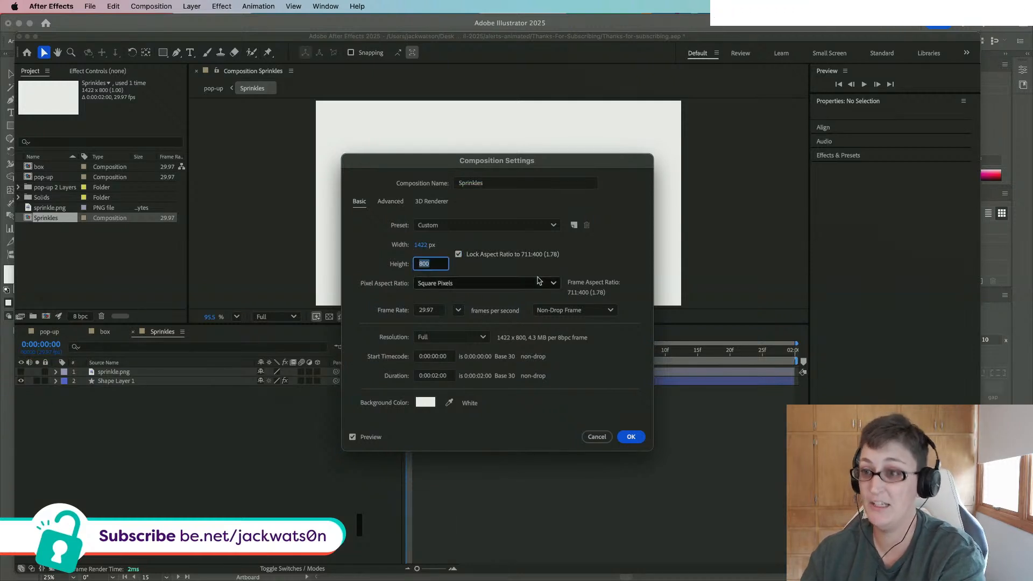
pyautogui.write('600')
pyautogui.press('Return')
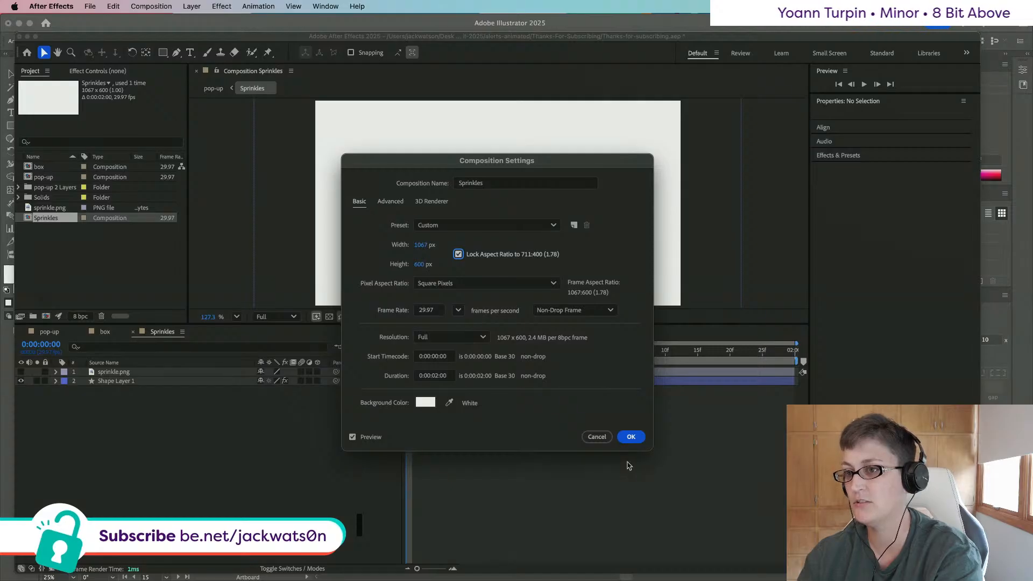
pyautogui.click(630, 438)
# Step: Unlock the Sprinkles composition's aspect ratio and set its width to 800 px
pyautogui.rightClick(44, 216)
pyautogui.click(65, 223)
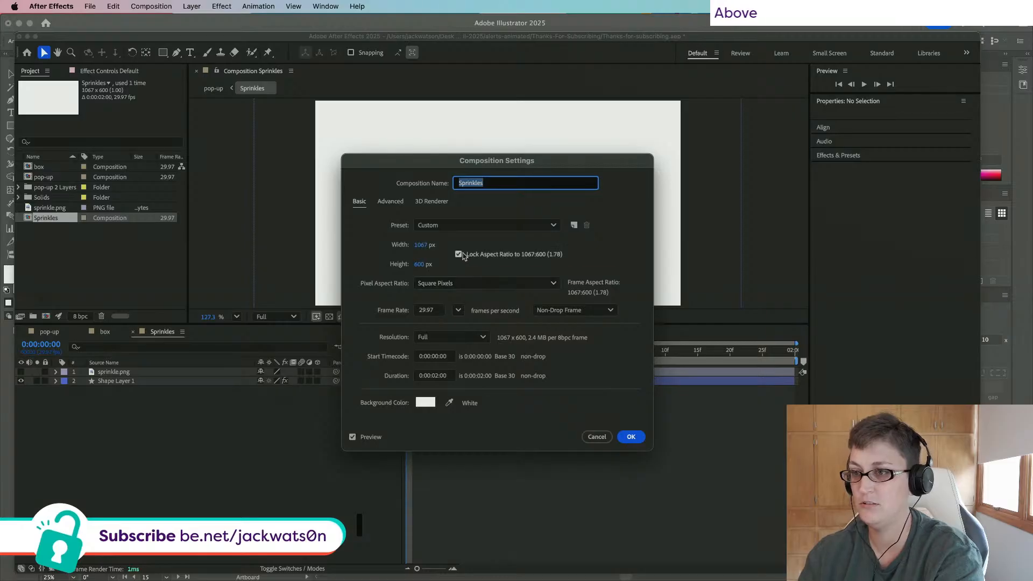
pyautogui.click(460, 255)
pyautogui.write('800')
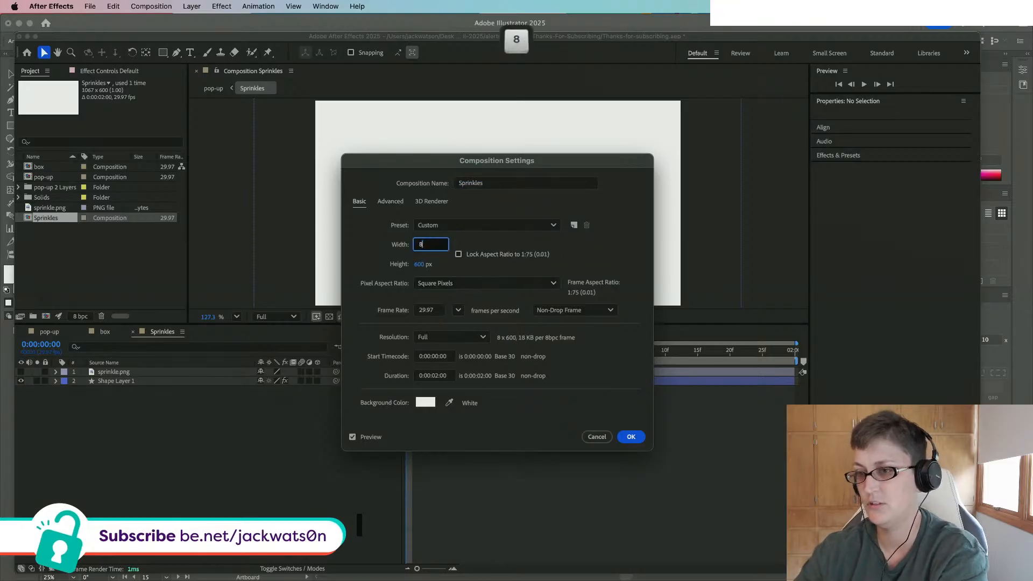
pyautogui.press('Tab')
pyautogui.click(631, 436)
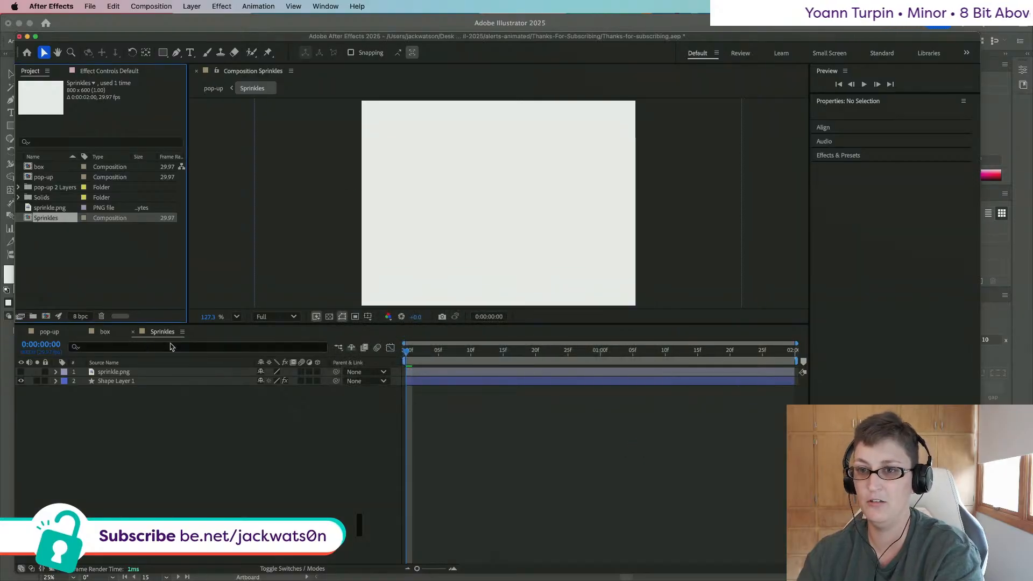
# Step: Show the Sprinkles layer in the pop-up composition and play the animation to check the sprinkles
pyautogui.click(106, 333)
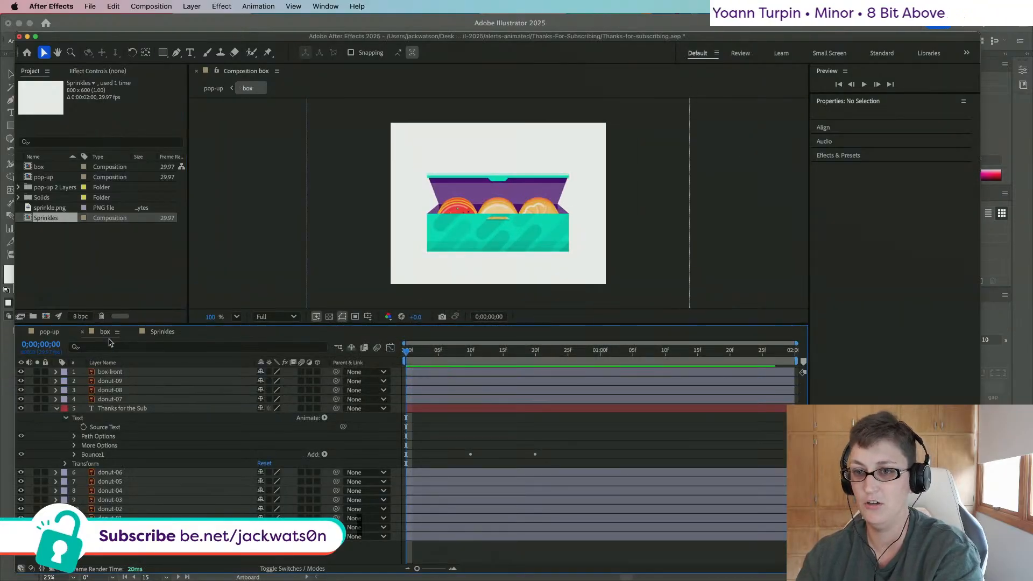
pyautogui.click(49, 332)
pyautogui.click(19, 382)
pyautogui.click(20, 390)
pyautogui.press('space')
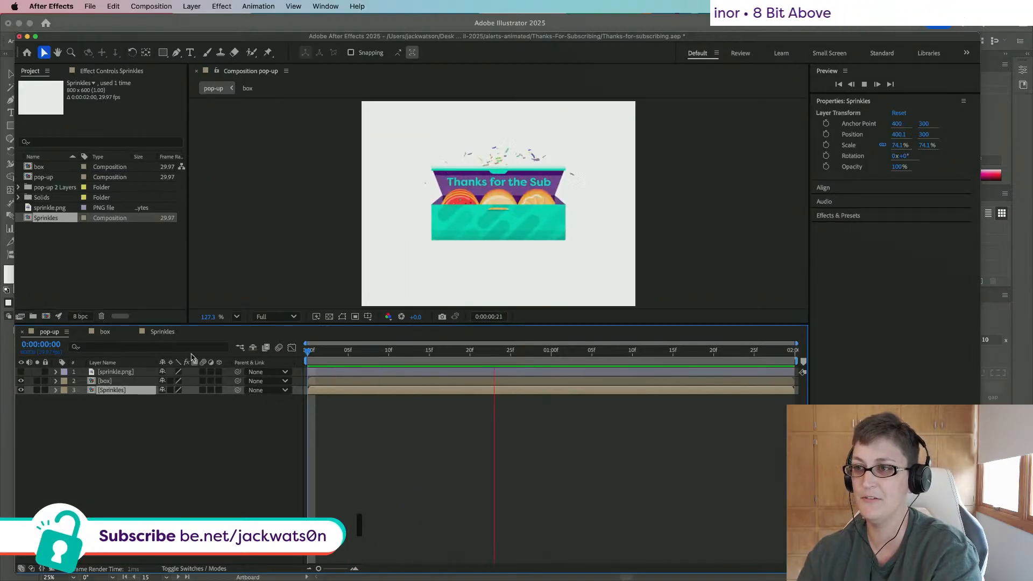
pyautogui.press('space')
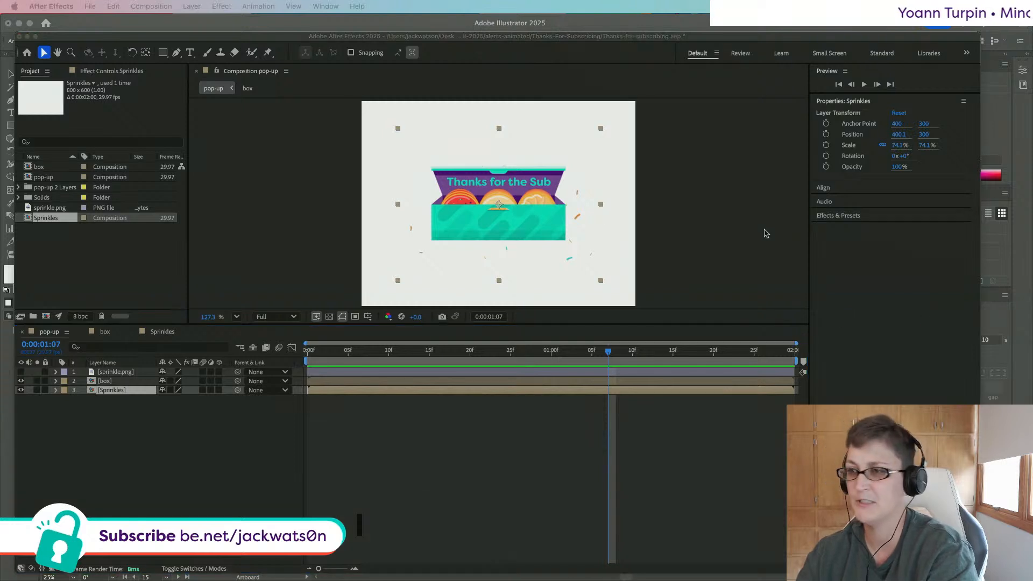
# Step: Select the box and Sprinkles layers in pop-up and scrub through the opening frames to examine their framing
pyautogui.click(661, 217)
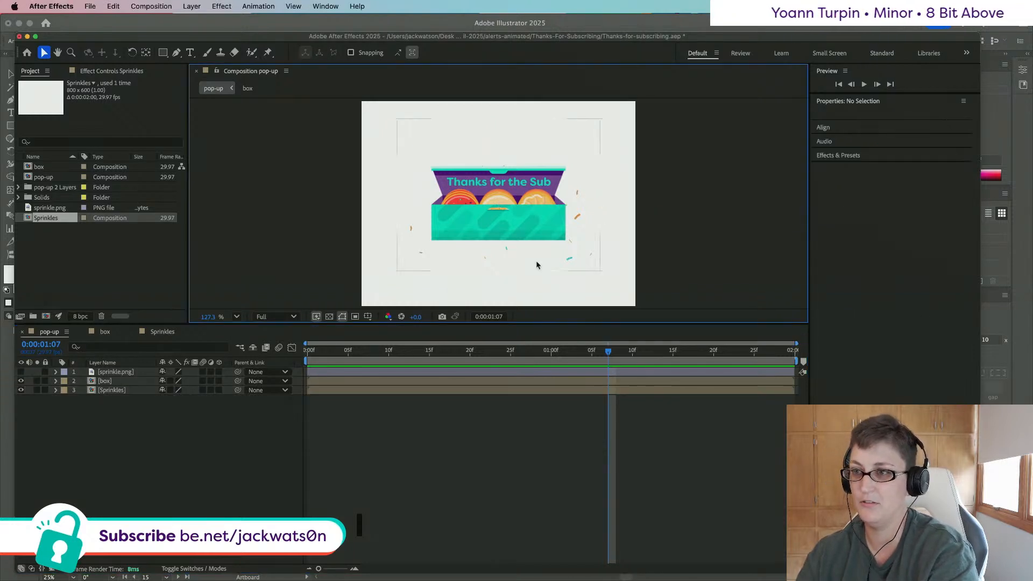
pyautogui.moveTo(684, 282); pyautogui.dragTo(378, 261)
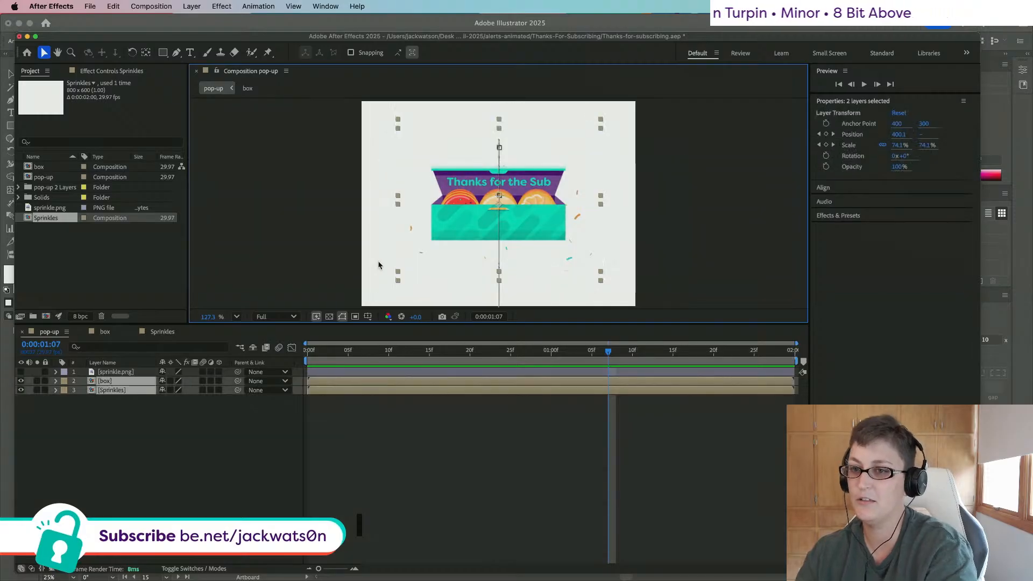
pyautogui.click(303, 351)
pyautogui.moveTo(303, 352); pyautogui.dragTo(334, 351)
pyautogui.moveTo(396, 351); pyautogui.dragTo(291, 345)
# Step: Try moving the box-front layer in the box composition, and undo the move
pyautogui.click(133, 334)
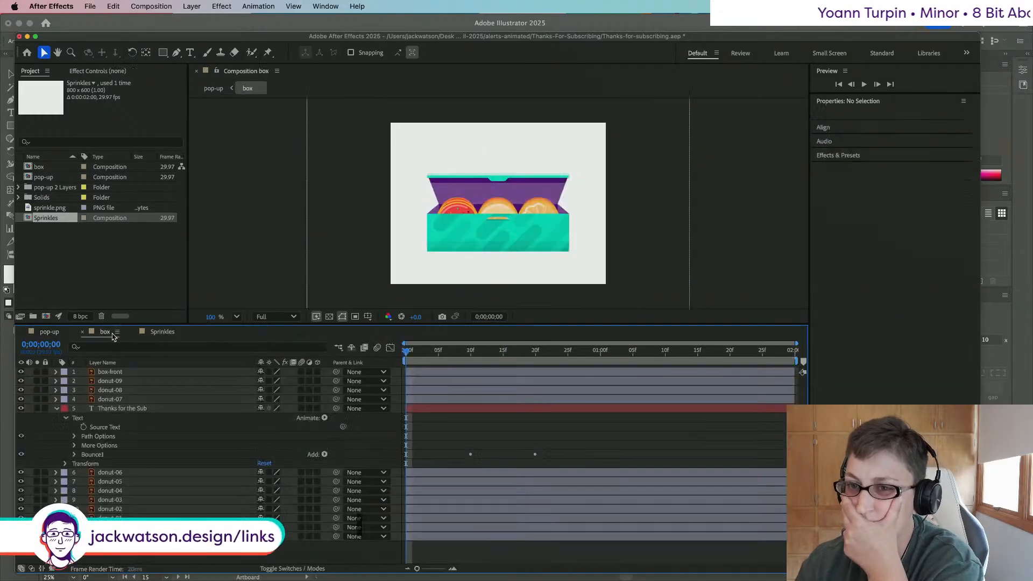
pyautogui.moveTo(598, 241); pyautogui.dragTo(636, 264)
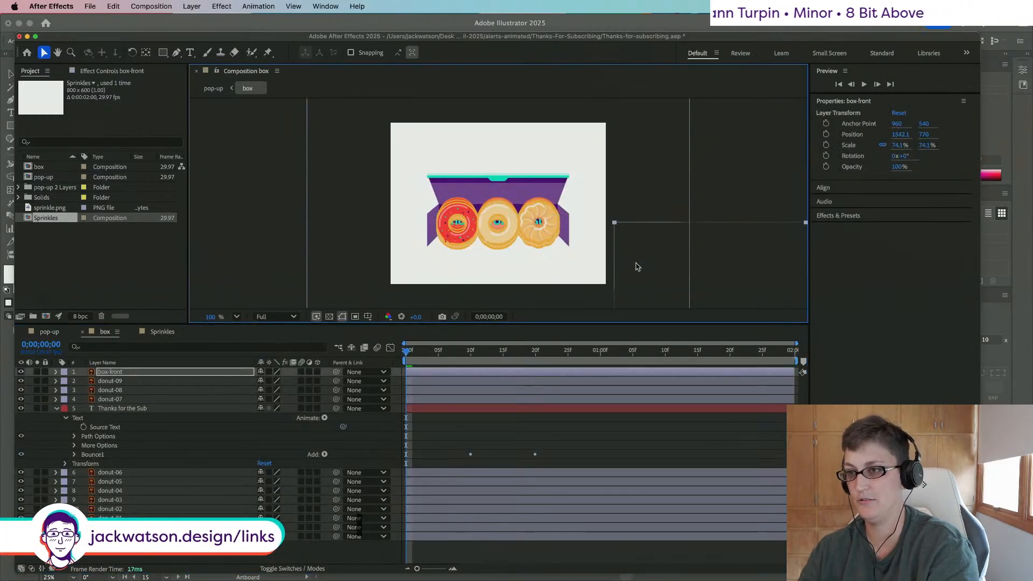
pyautogui.press('super+z')
pyautogui.click(246, 202)
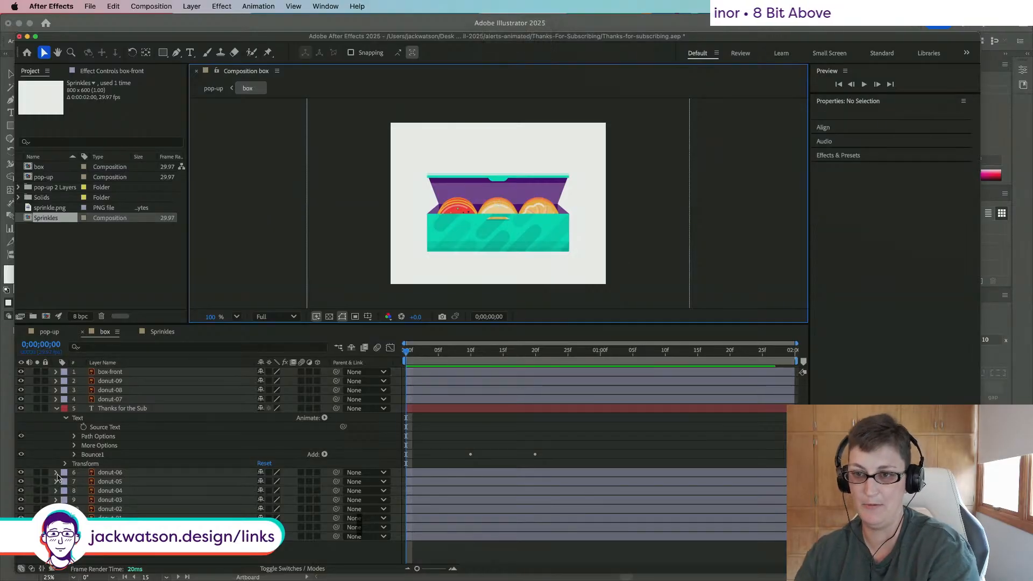
# Step: Collapse the Thanks for the Sub layer's properties, select all 13 layers in the box composition and scale them up to about 84%
pyautogui.click(64, 408)
pyautogui.click(165, 387)
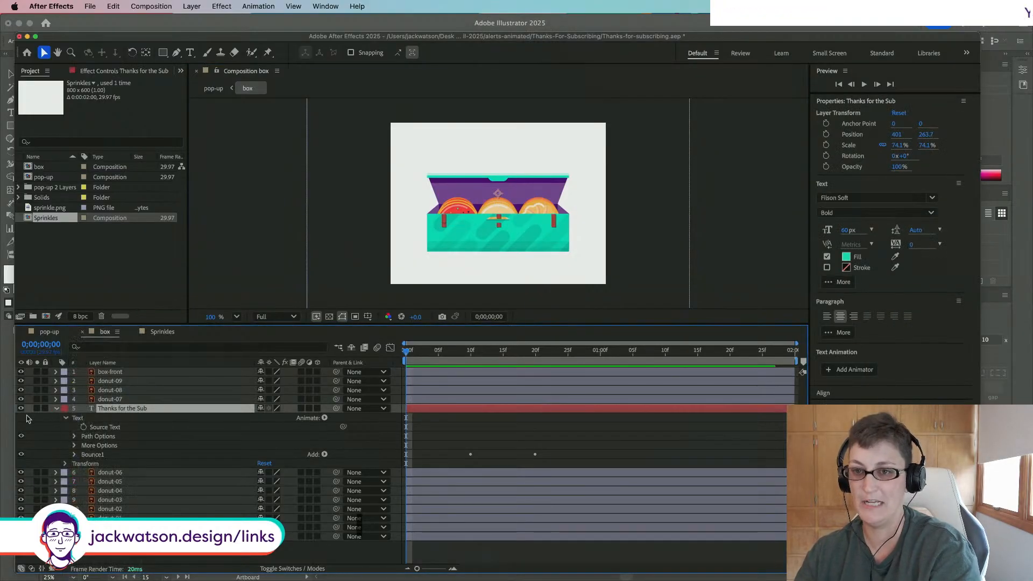
pyautogui.click(56, 409)
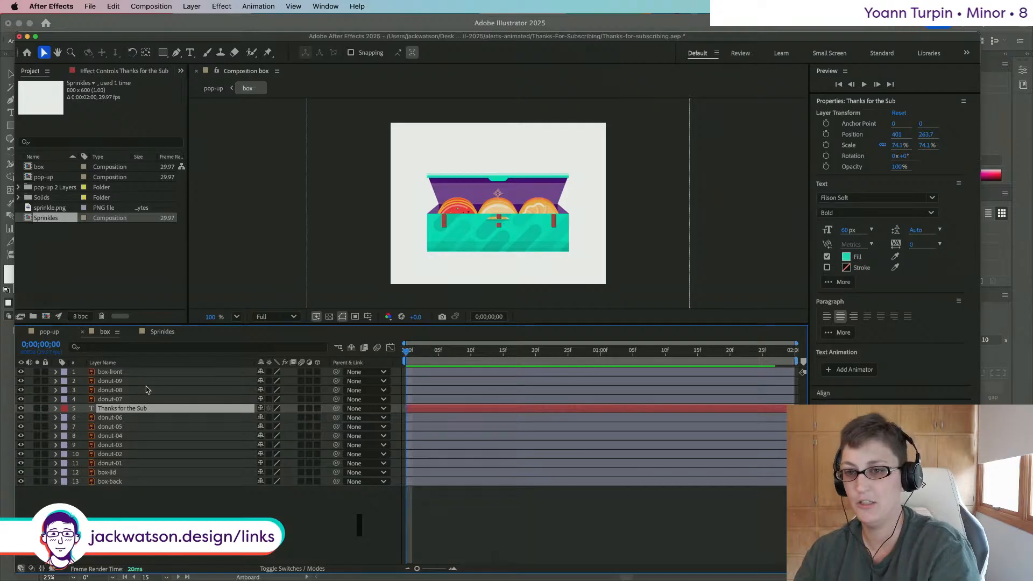
pyautogui.click(137, 372)
pyautogui.keyDown('shift'); pyautogui.click(172, 481); pyautogui.keyUp('shift')
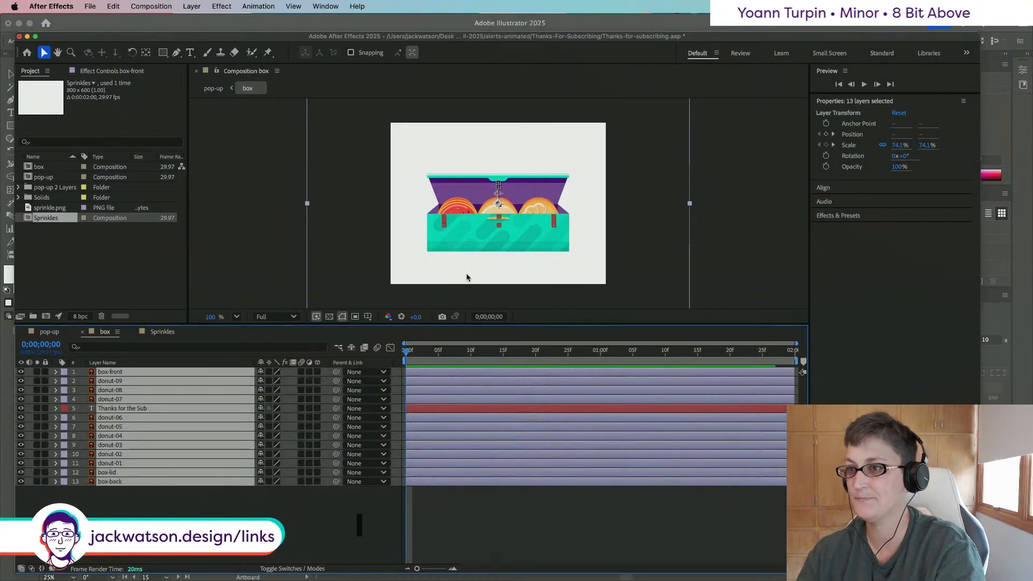
pyautogui.press('super+z')
pyautogui.press('super+z')
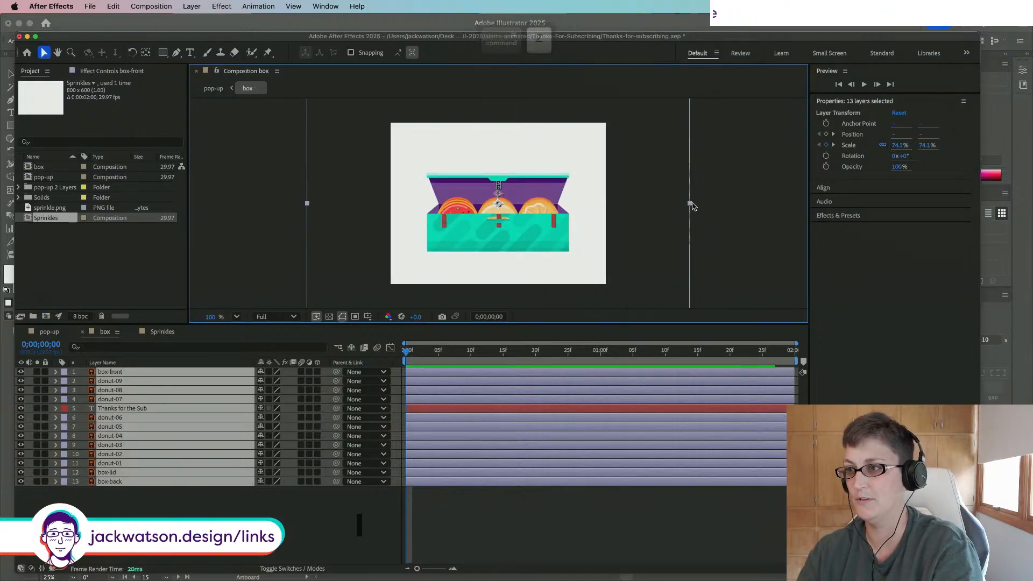
pyautogui.moveTo(690, 205); pyautogui.dragTo(715, 205)
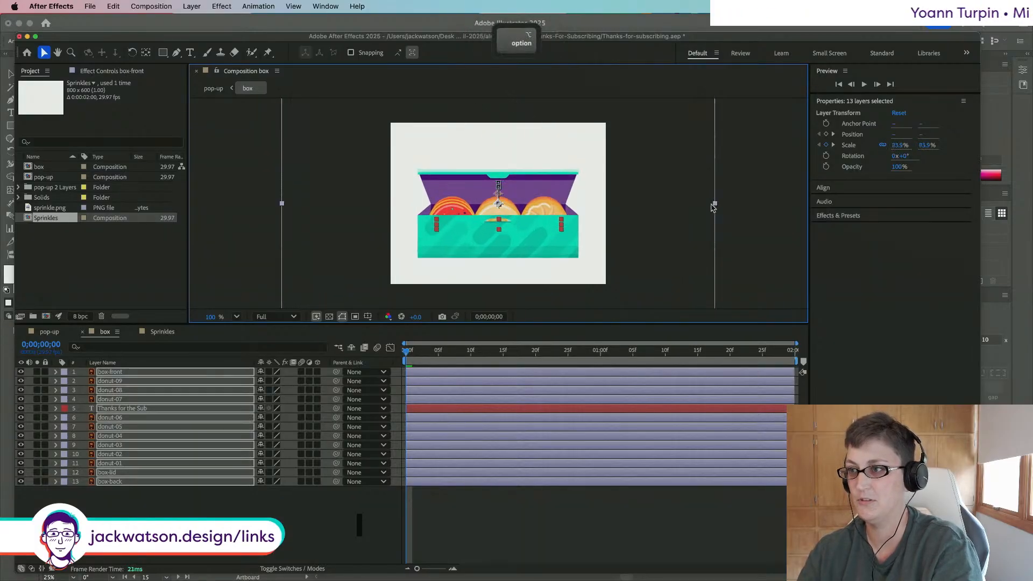
# Step: Play the pop-up animation to check the enlarged box and text against the sprinkles
pyautogui.click(49, 331)
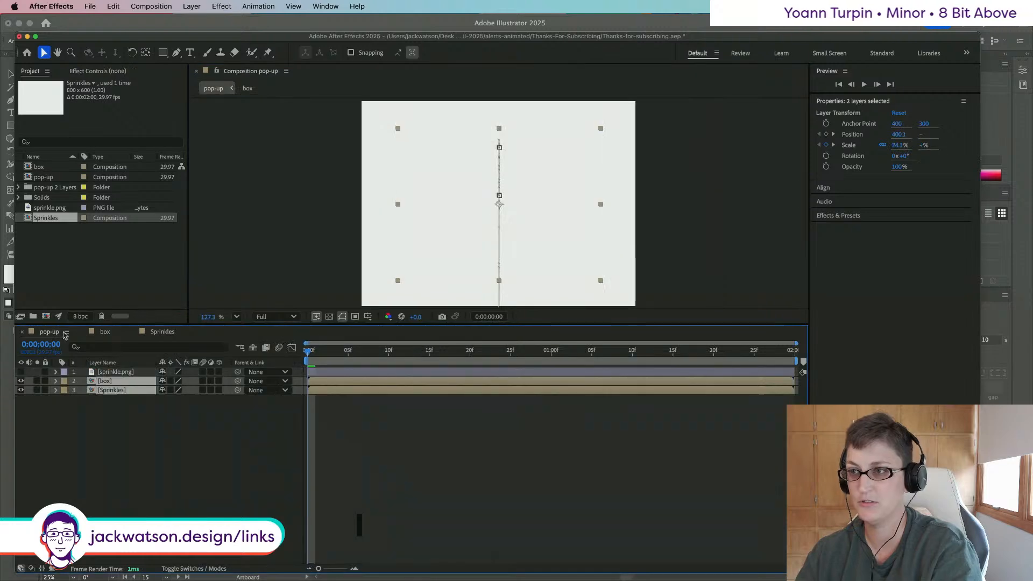
pyautogui.press('space')
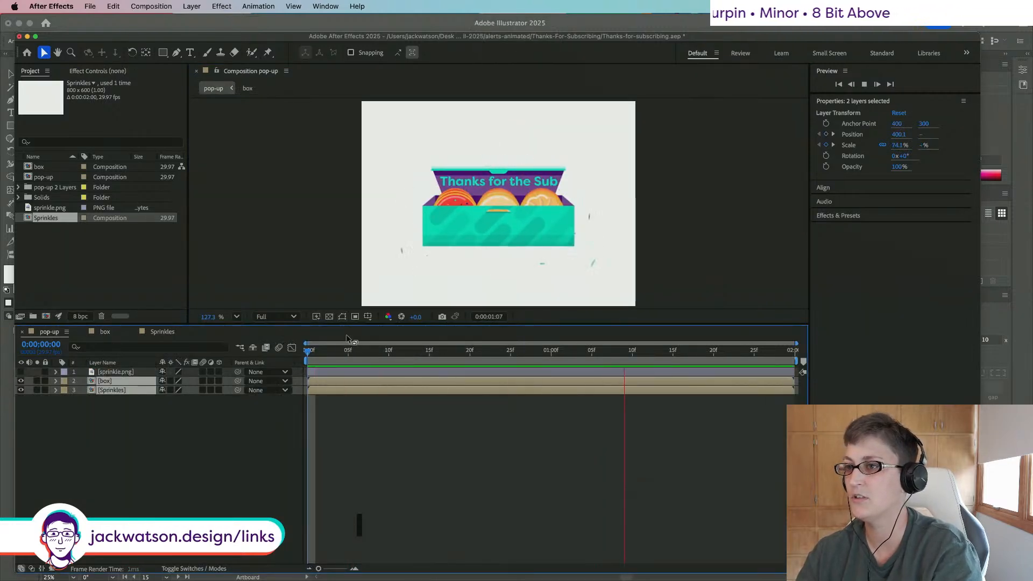
pyautogui.press('space')
# Step: Undo the enlargement of the box composition's layers, checking the Sprinkles and box compositions
pyautogui.click(162, 331)
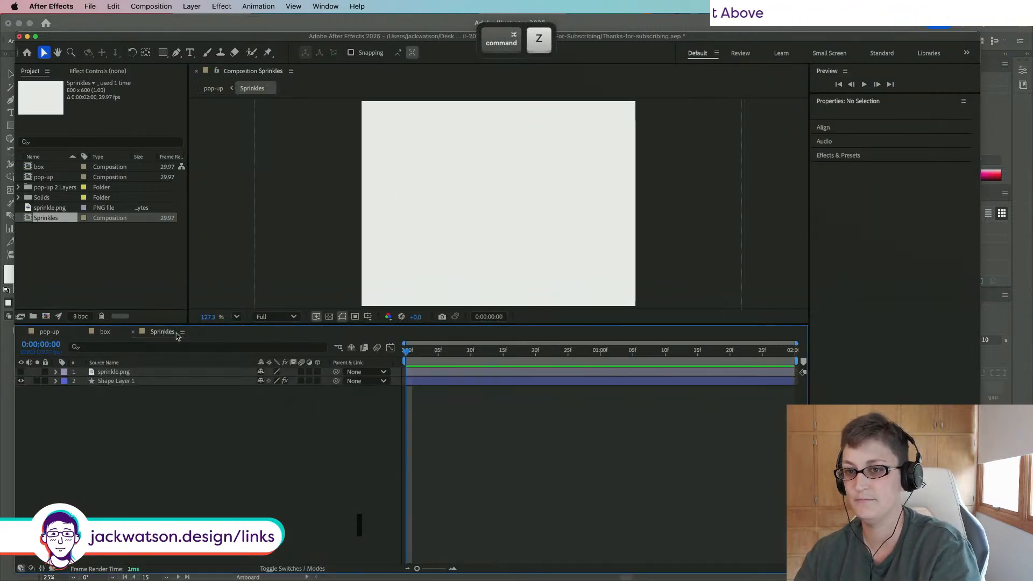
pyautogui.click(48, 332)
pyautogui.press('shift+super+z')
pyautogui.click(159, 334)
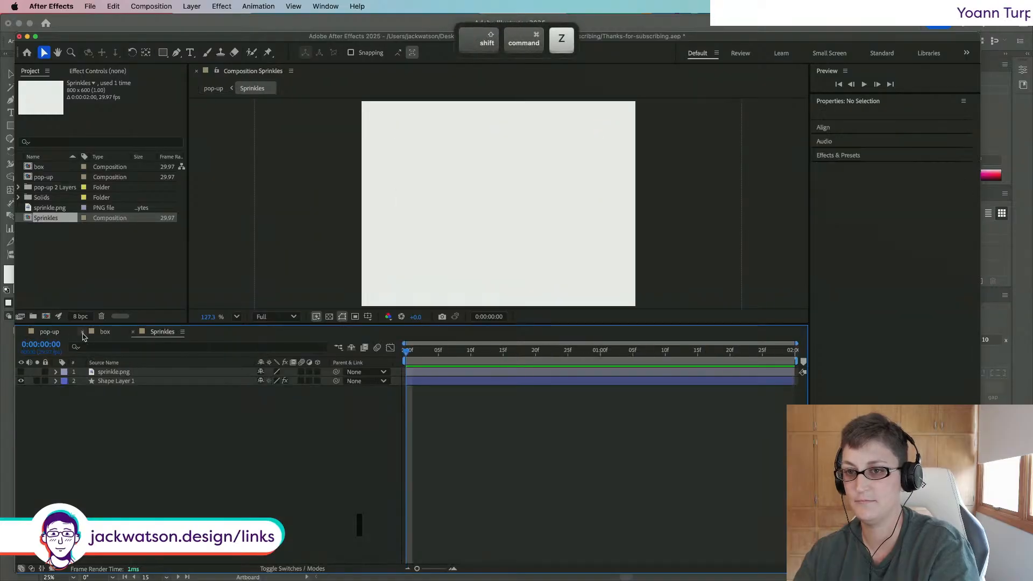
pyautogui.click(96, 335)
pyautogui.press('shift+super+z')
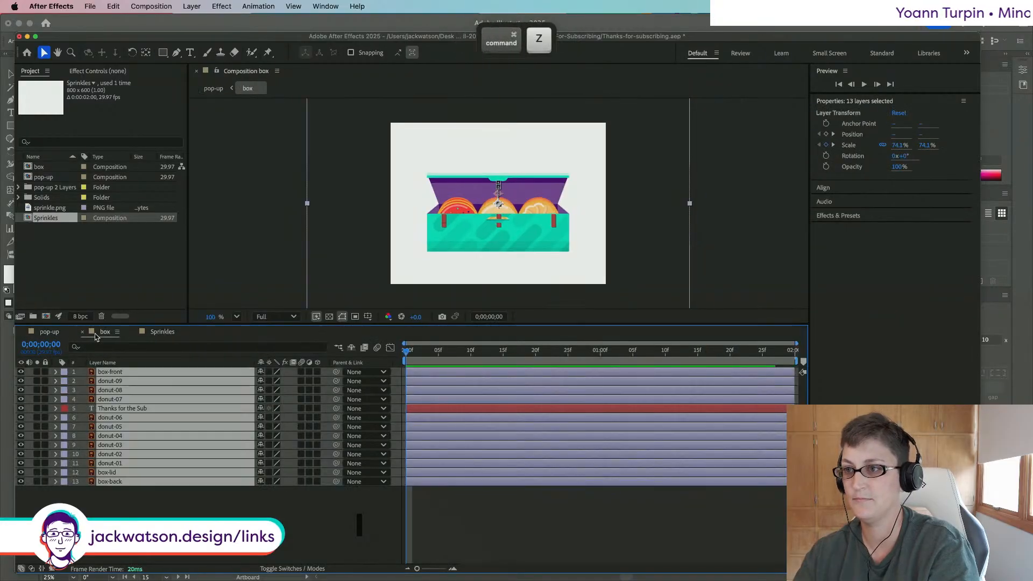
# Step: Replay the pop-up animation and scrub to frame 16 to examine the box and sprinkles
pyautogui.click(49, 332)
pyautogui.press('space')
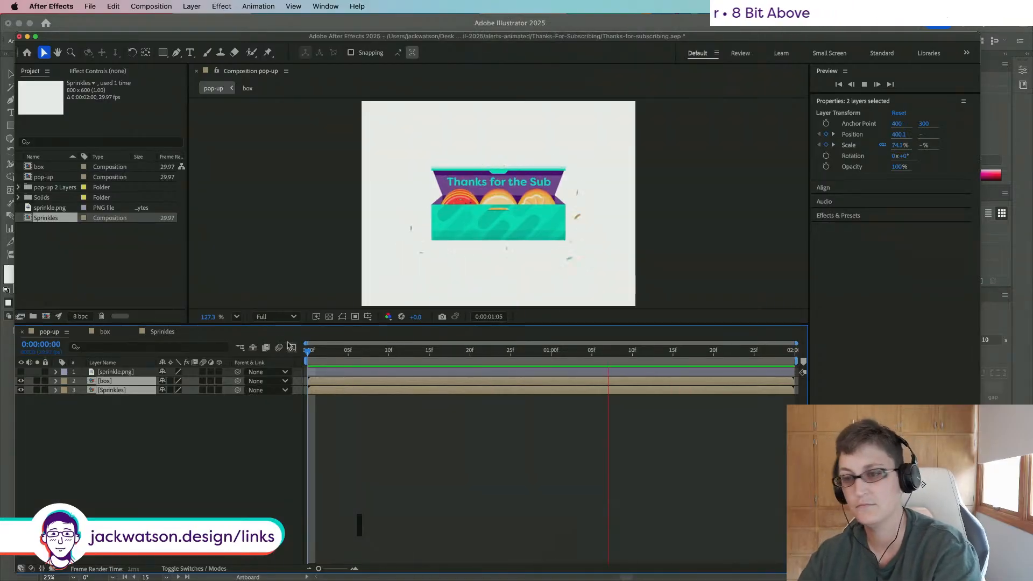
pyautogui.press('space')
pyautogui.moveTo(375, 345); pyautogui.dragTo(438, 350)
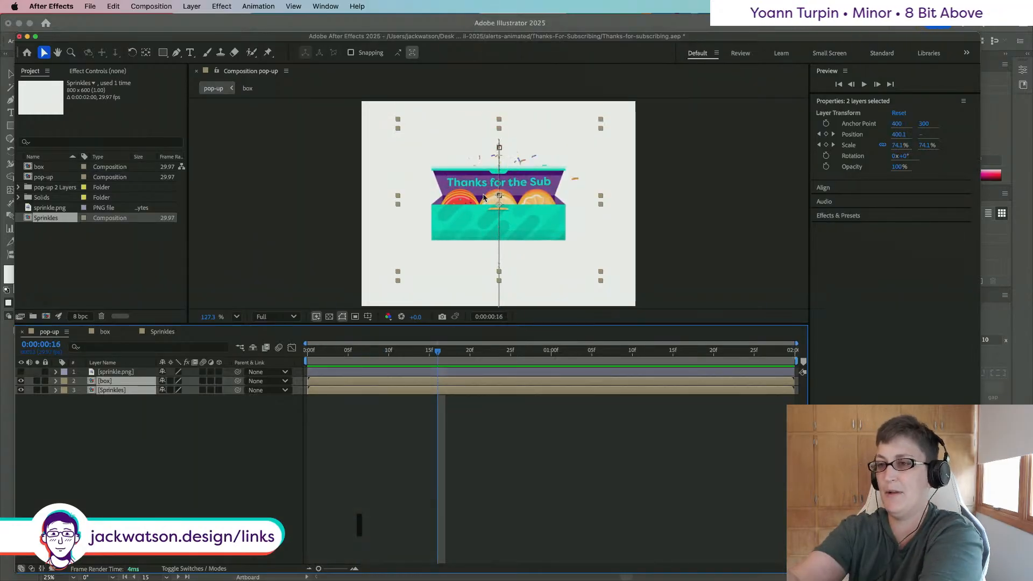
# Step: Undo the Sprinkles composition's scaling and resizing, and step back through the earlier box composition resizing
pyautogui.press('super+z')
pyautogui.press('super+z')
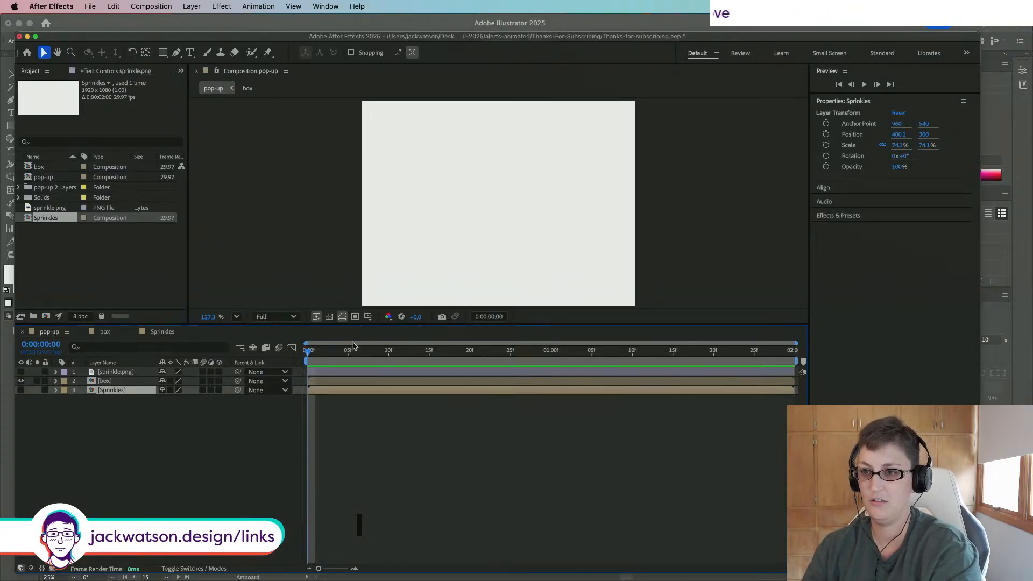
pyautogui.moveTo(354, 344); pyautogui.dragTo(380, 350)
pyautogui.press('super+z')
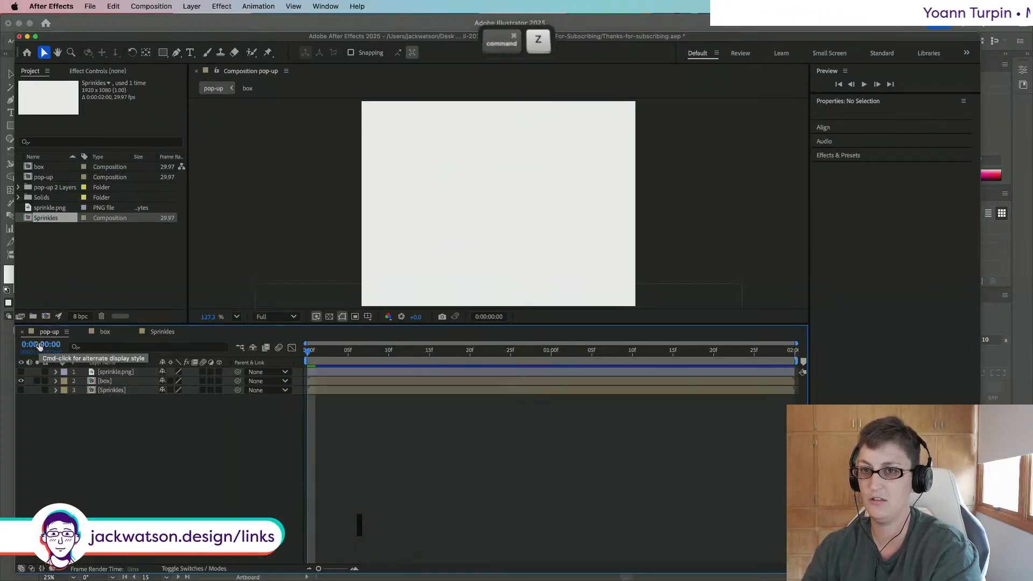
# Step: Remove the sprinkle.png and Sprinkles layers from the pop-up composition, keeping only the box layer
pyautogui.moveTo(354, 347); pyautogui.dragTo(233, 361)
pyautogui.click(22, 393)
pyautogui.moveTo(308, 355)
pyautogui.mouseDown()
pyautogui.moveTo(499, 359)
pyautogui.moveTo(654, 388)
pyautogui.moveTo(294, 358)
pyautogui.mouseUp()
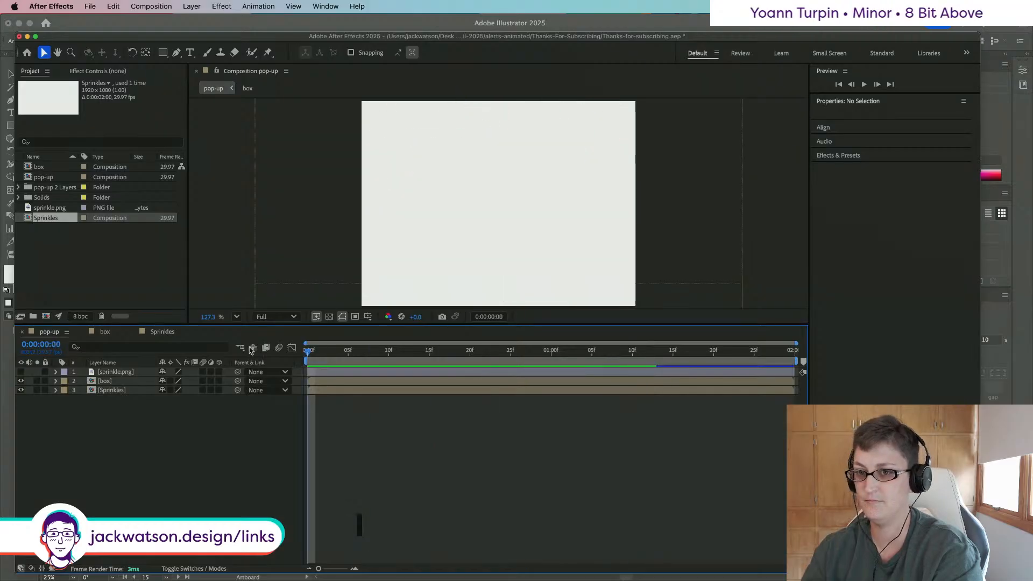
pyautogui.click(134, 373)
pyautogui.keyDown('super'); pyautogui.click(121, 391); pyautogui.keyUp('super')
pyautogui.press('Delete')
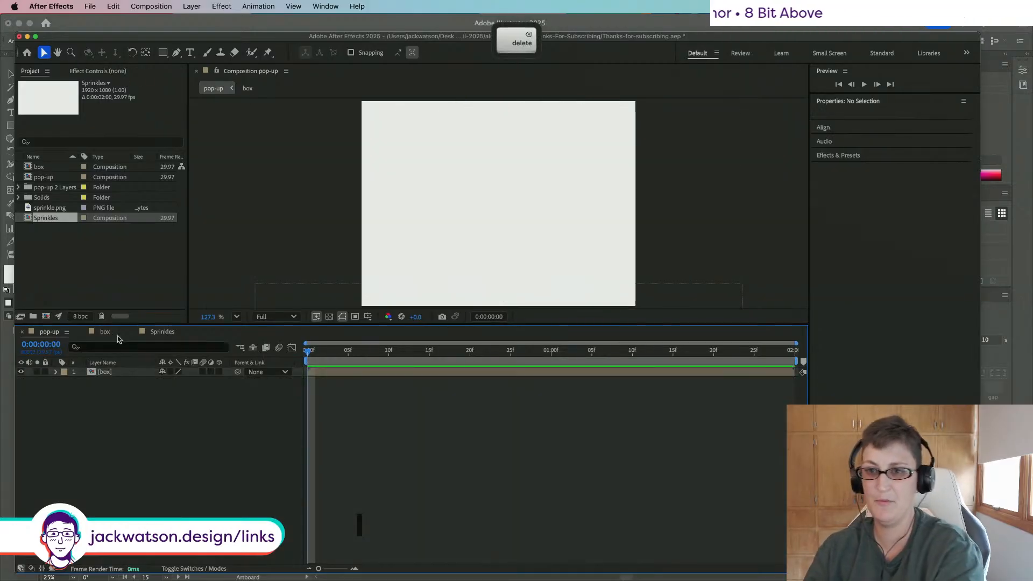
# Step: Play the pop-up animation with only the box layer, and view the box composition's whole frame
pyautogui.press('space')
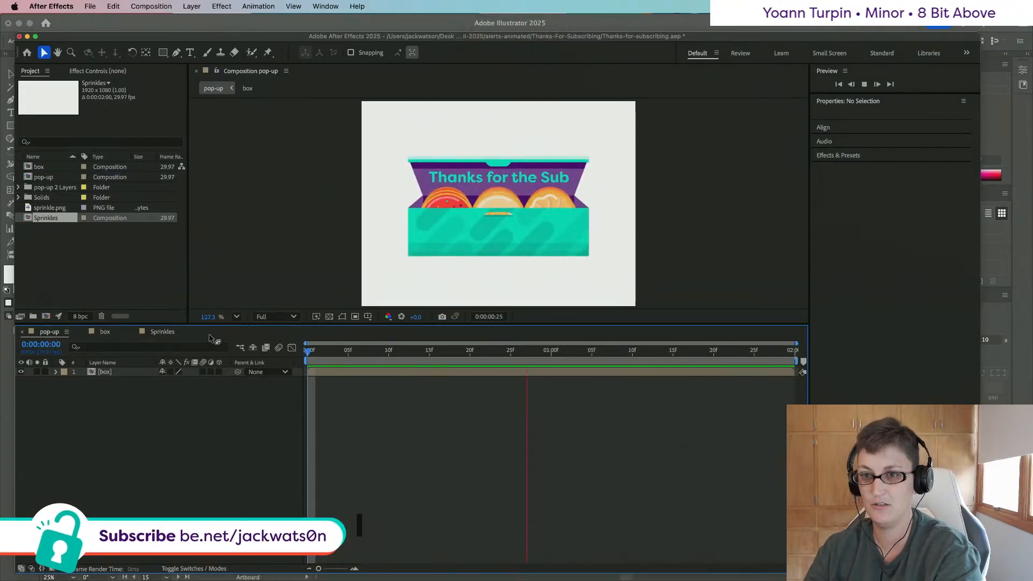
pyautogui.press('space')
pyautogui.click(161, 332)
pyautogui.click(105, 332)
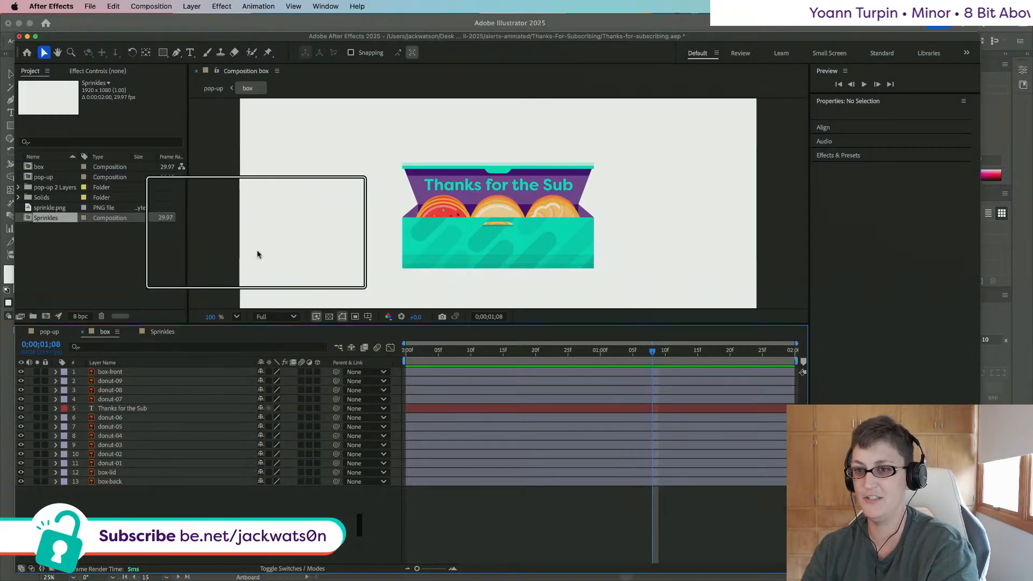
pyautogui.click(237, 317)
pyautogui.click(249, 335)
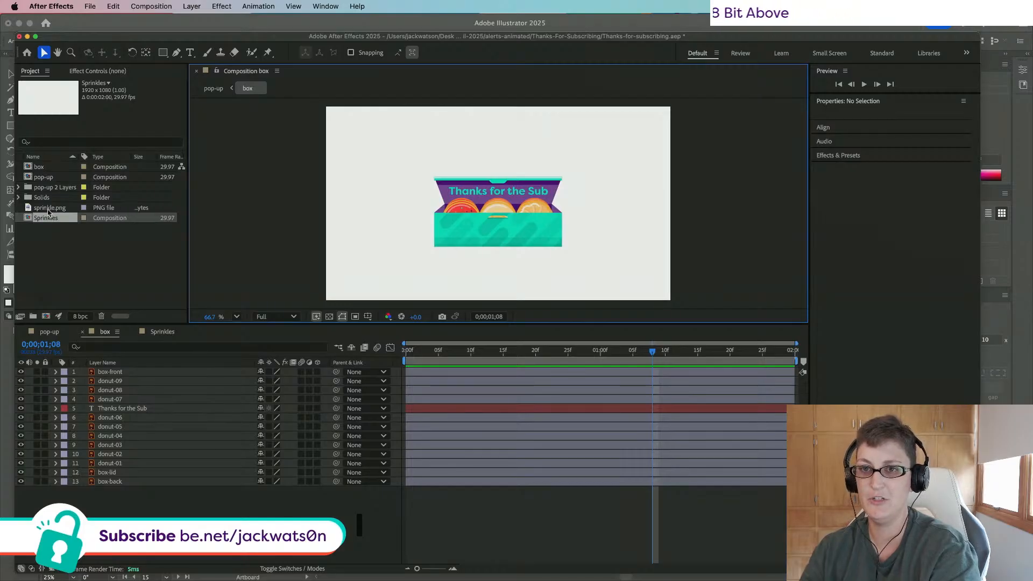
# Step: Delete the sprinkle.png footage and the Sprinkles composition from the project
pyautogui.keyDown('shift'); pyautogui.click(48, 210); pyautogui.keyUp('shift')
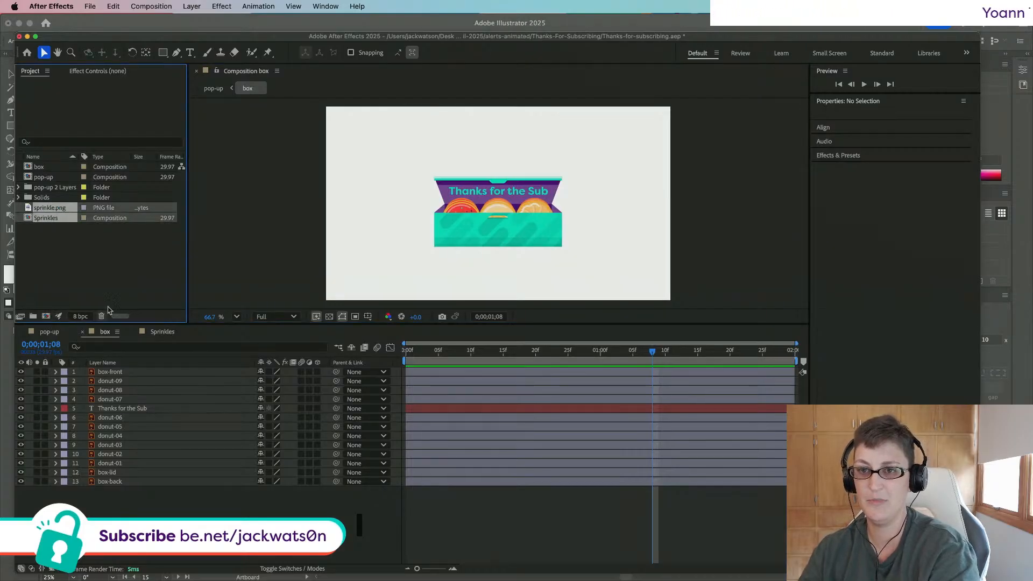
pyautogui.click(101, 317)
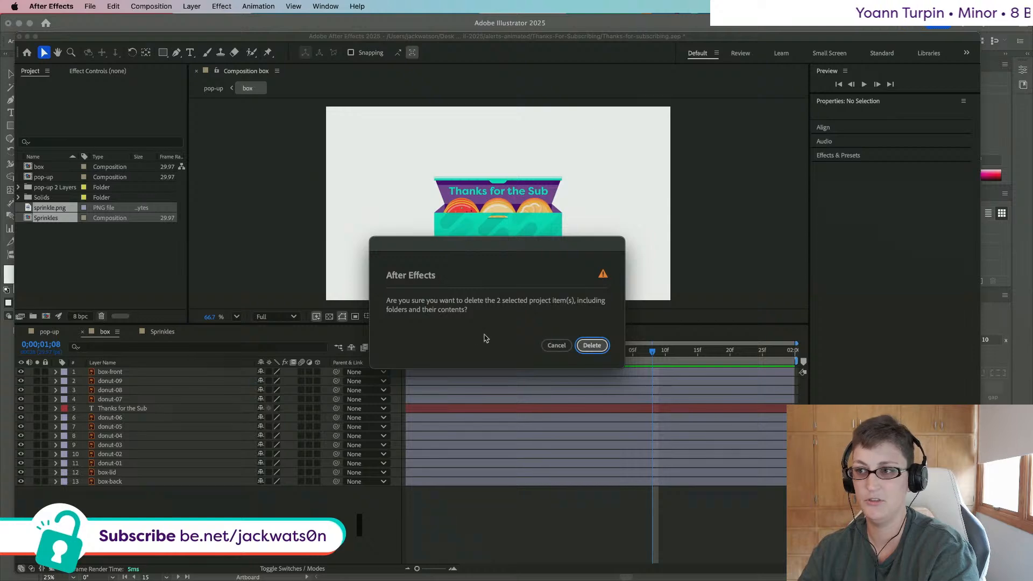
pyautogui.click(591, 346)
# Step: Set the box composition's height to 600 px with the aspect ratio locked to 16:9
pyautogui.click(37, 167)
pyautogui.rightClick(39, 168)
pyautogui.click(66, 176)
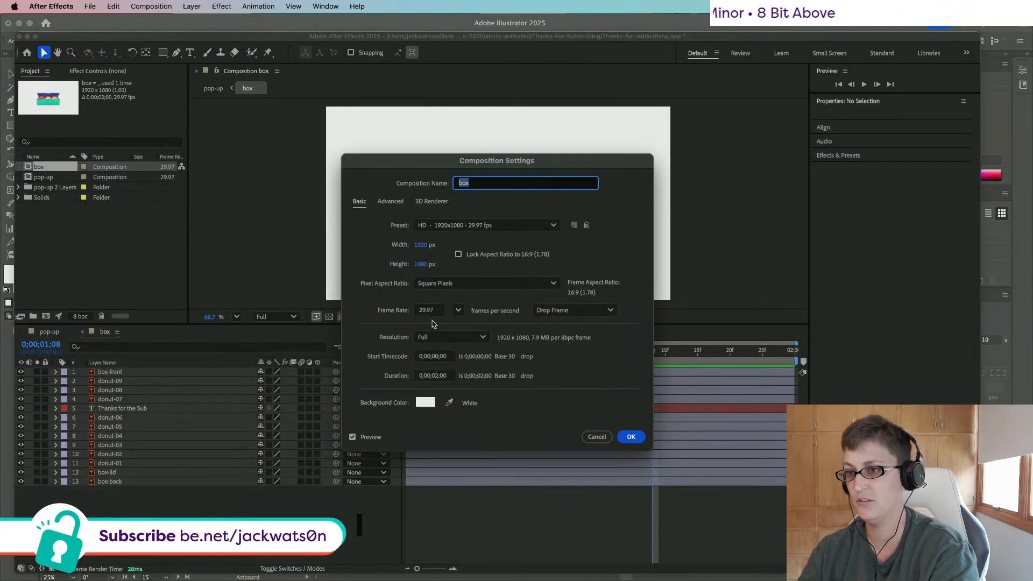
pyautogui.click(459, 254)
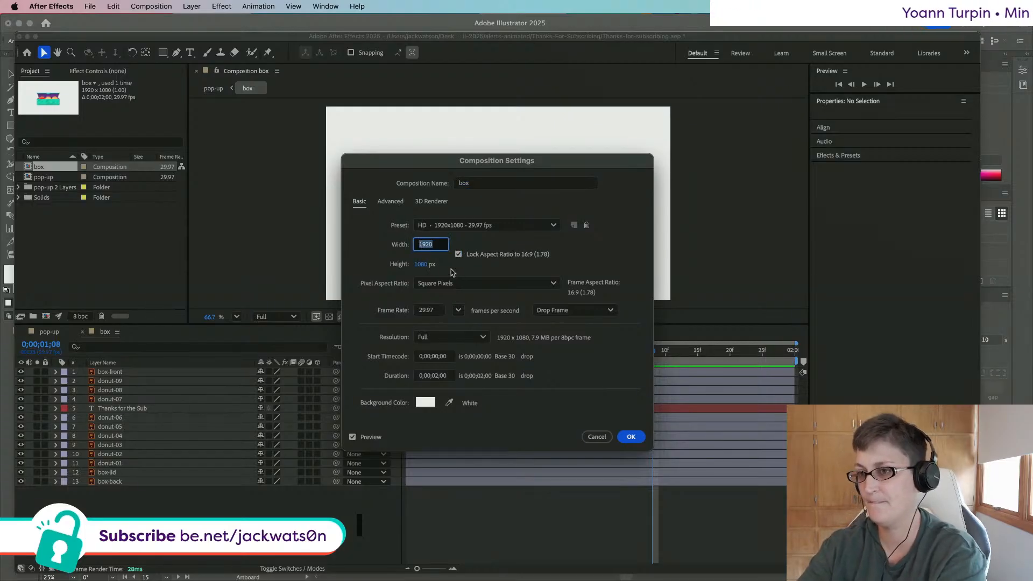
pyautogui.press('Tab')
pyautogui.write('600')
pyautogui.press('Tab')
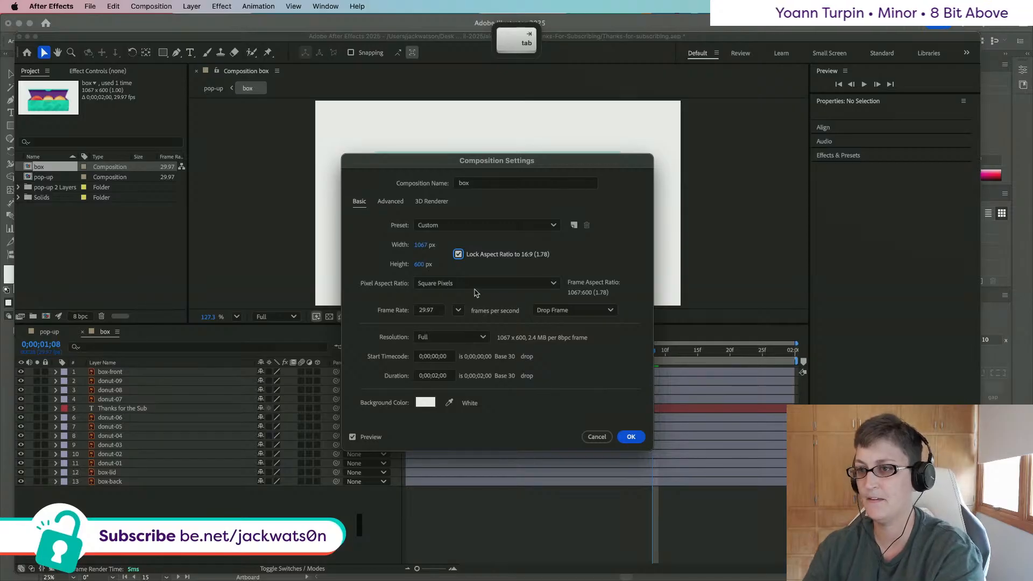
pyautogui.moveTo(492, 161); pyautogui.dragTo(756, 148)
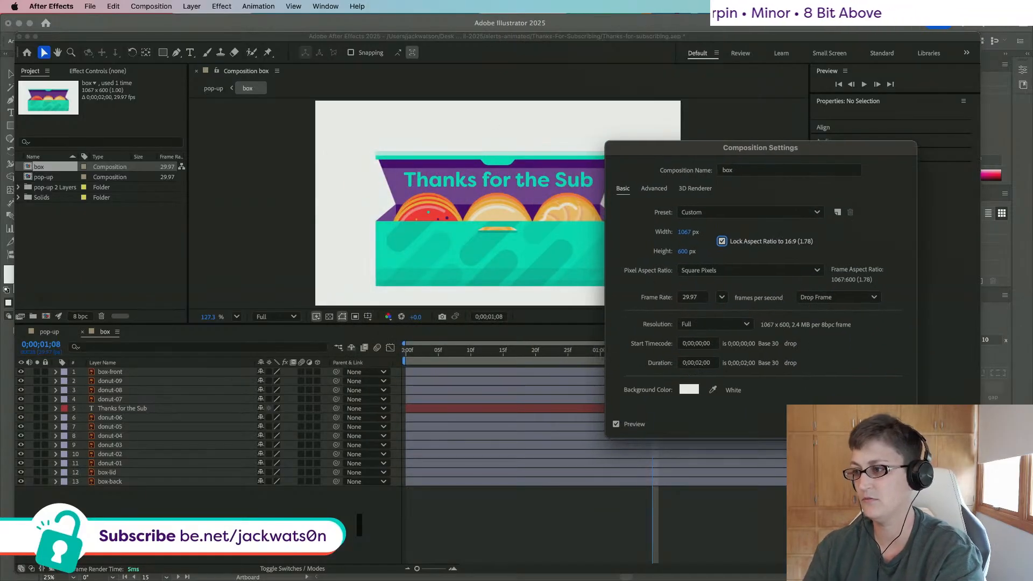
pyautogui.press('Return')
# Step: Unlock the box composition's aspect ratio and set its width to 800 px
pyautogui.rightClick(56, 166)
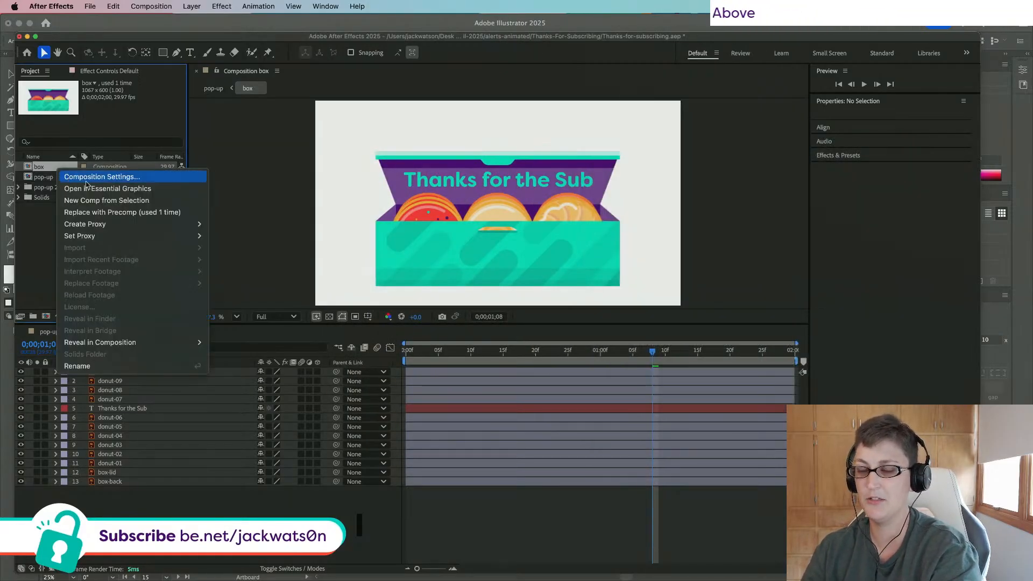
pyautogui.click(70, 176)
pyautogui.click(459, 254)
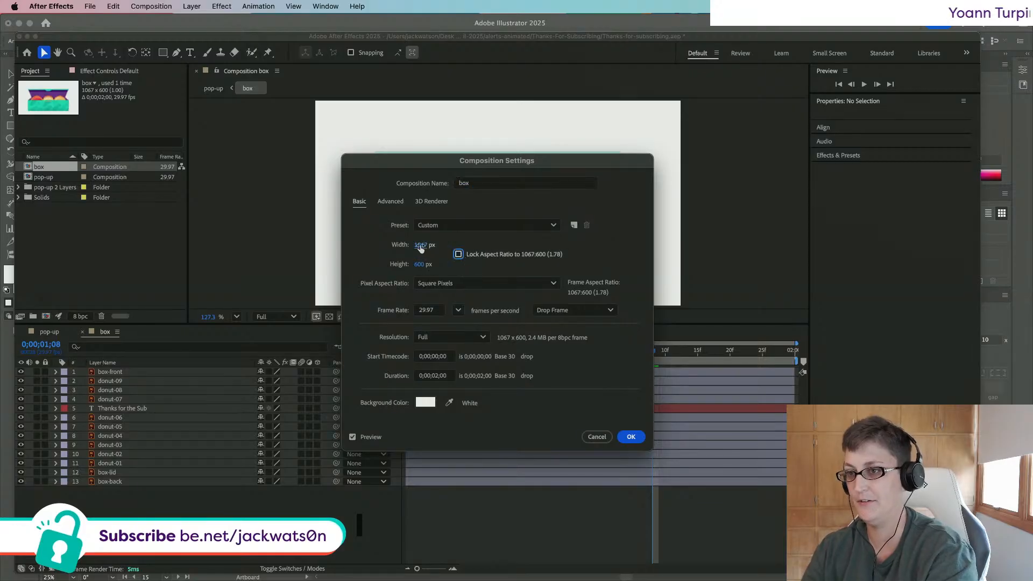
pyautogui.write('800')
pyautogui.press('Tab')
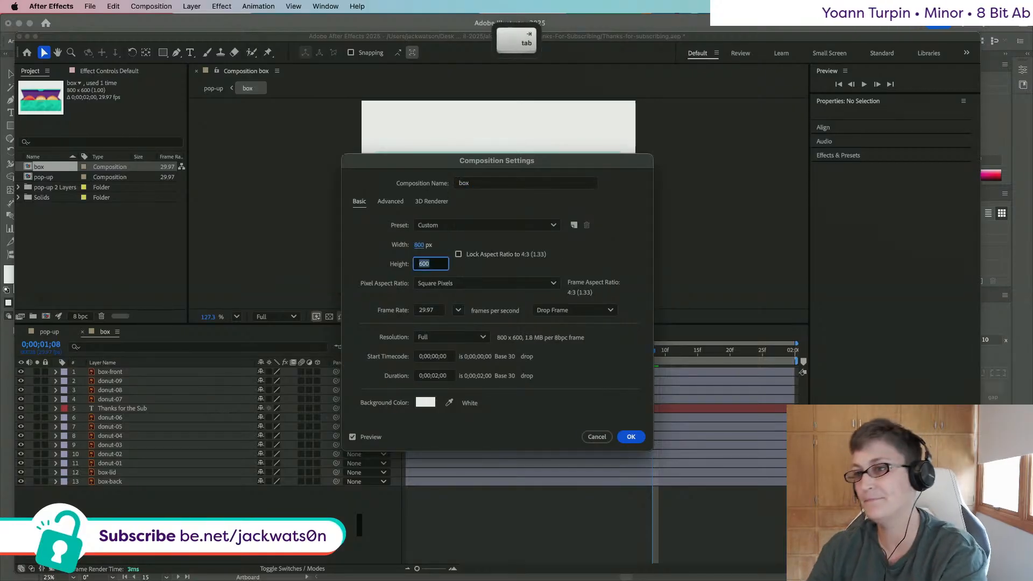
pyautogui.click(631, 436)
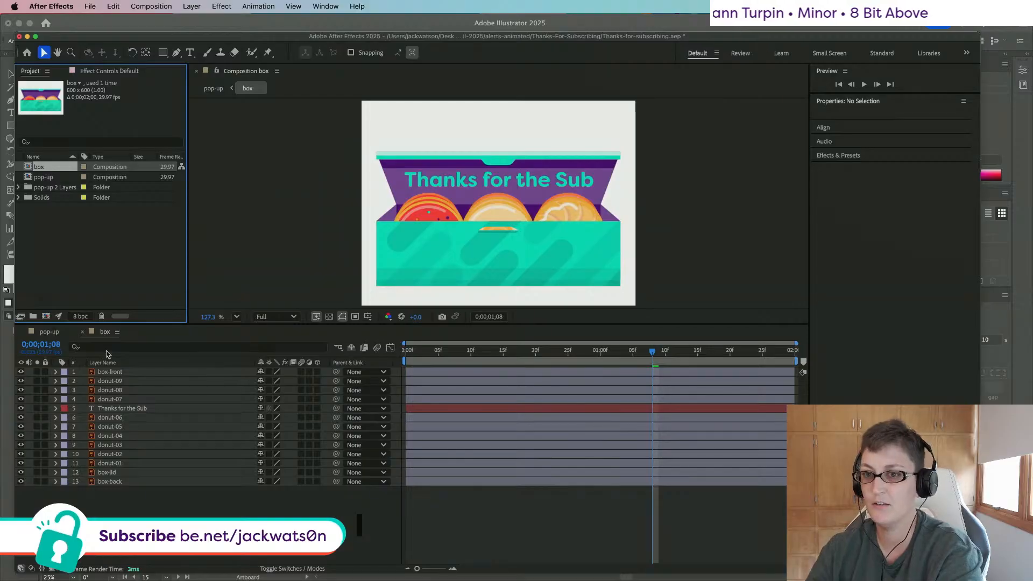
# Step: Play the pop-up animation to check the resized box, return to the first frame and save the project
pyautogui.click(54, 332)
pyautogui.press('space')
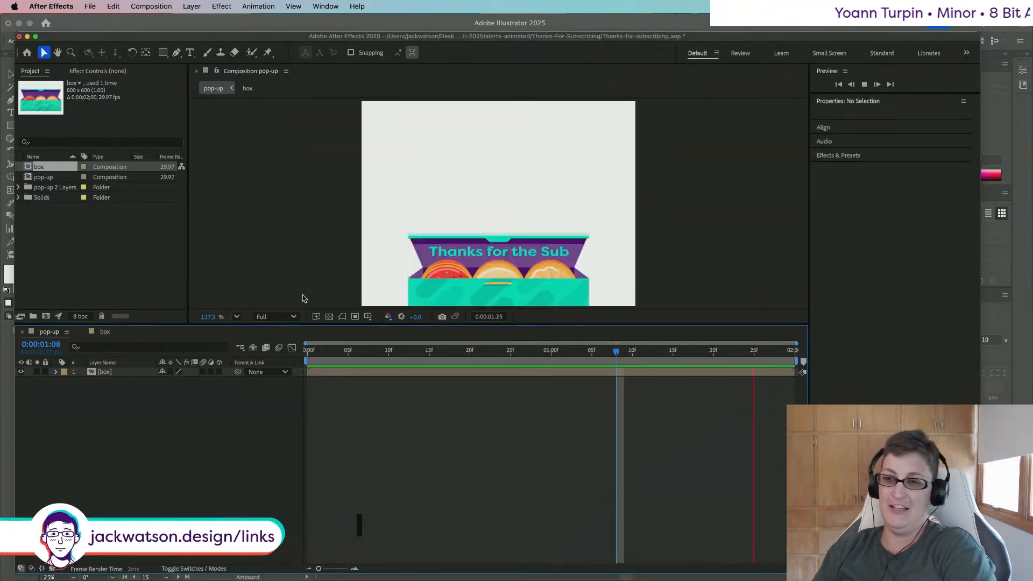
pyautogui.press('space')
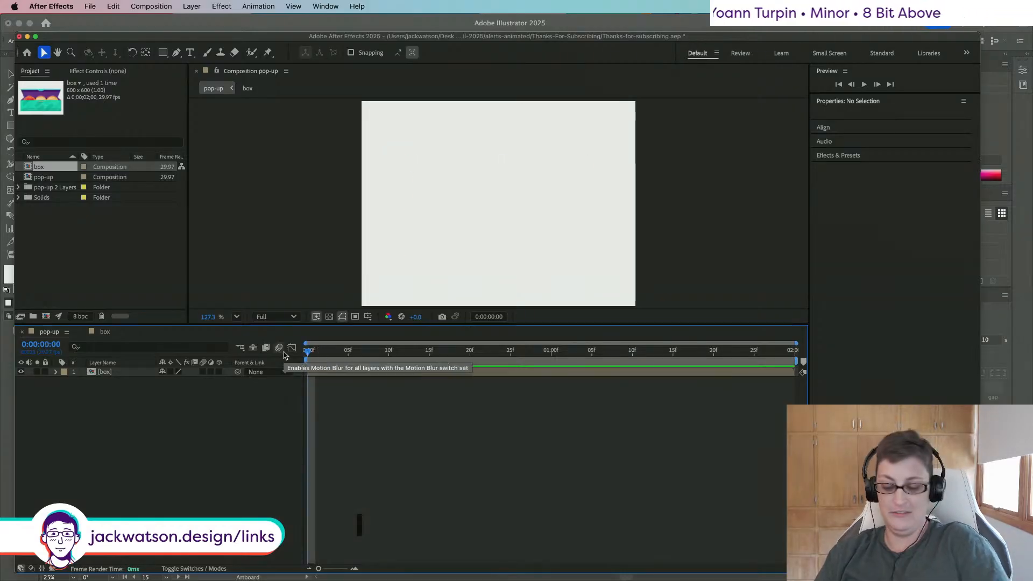
pyautogui.moveTo(312, 347); pyautogui.dragTo(156, 347)
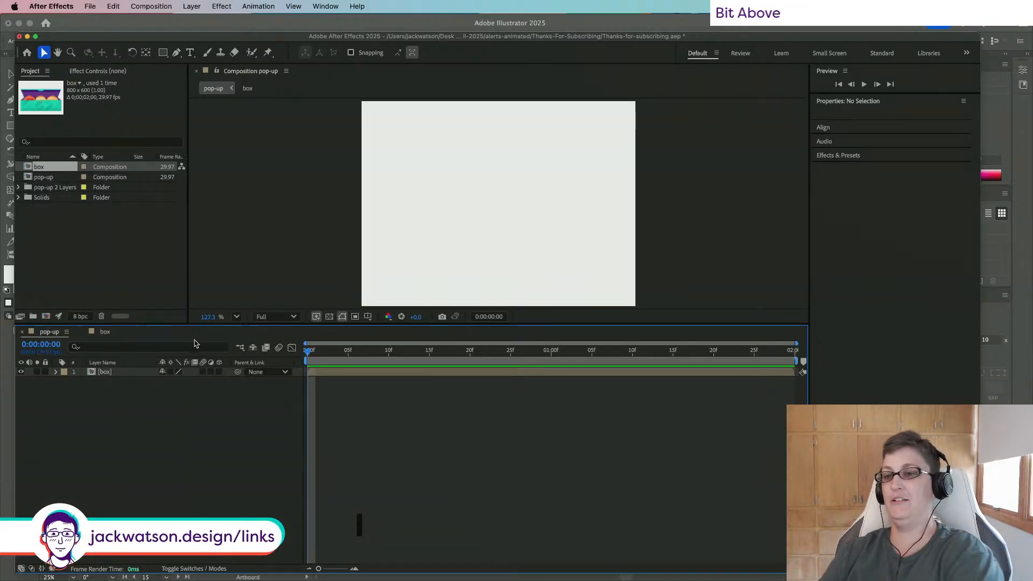
pyautogui.press('super+s')
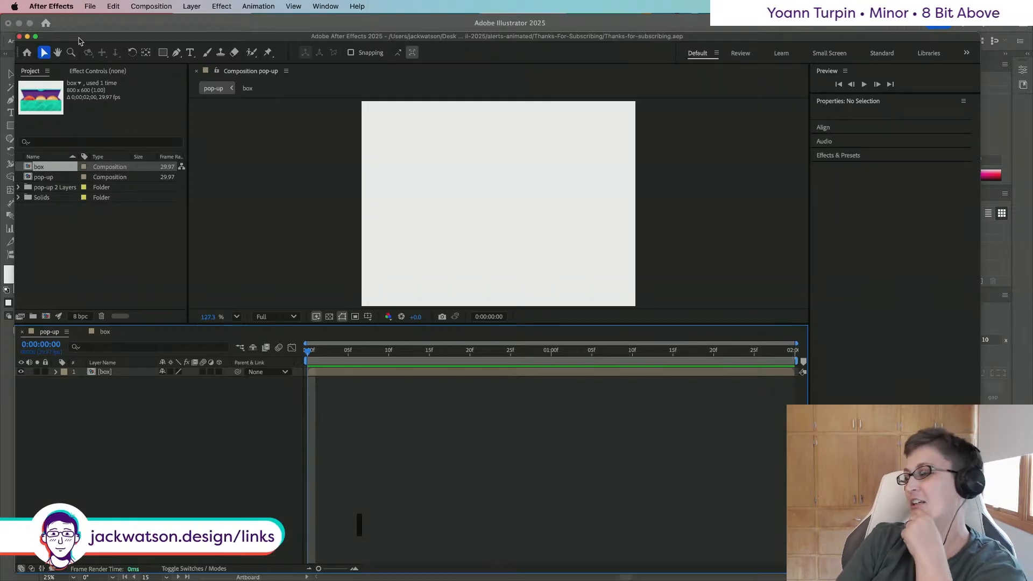
# Step: Switch to Illustrator and examine the gifted-sub box with bow up close in twitch-graphics.ai
pyautogui.click(672, 28)
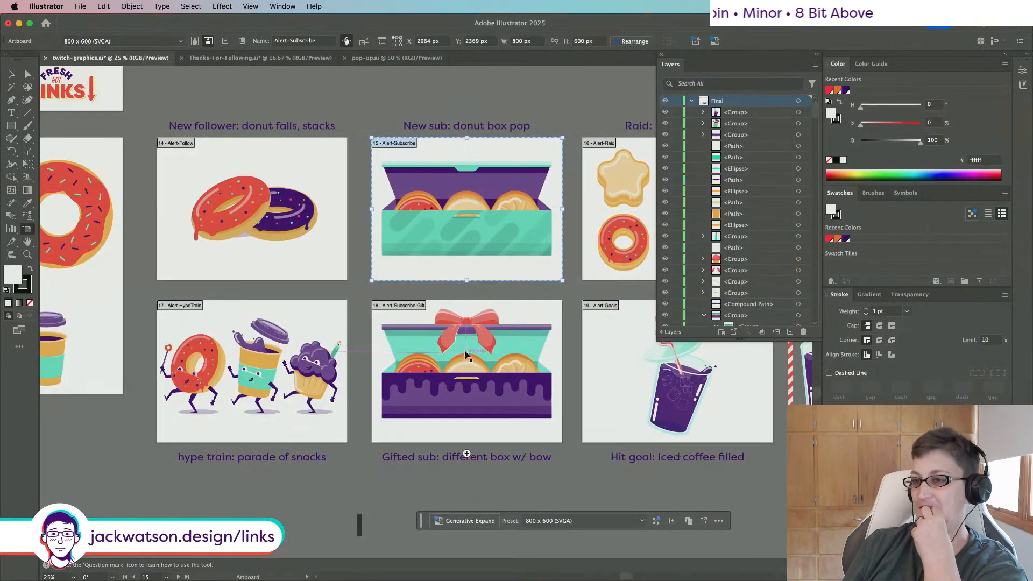
pyautogui.click(30, 256)
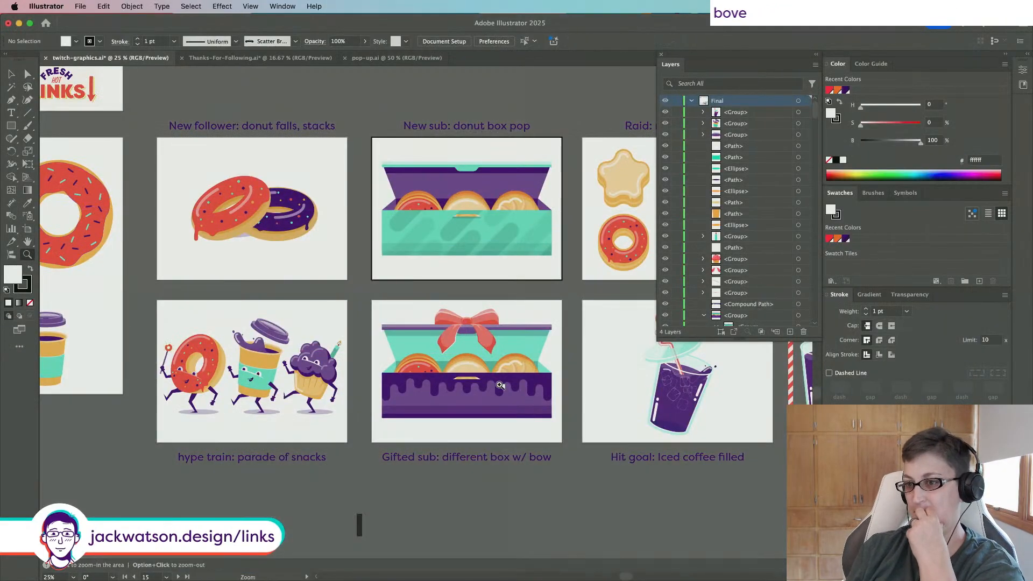
pyautogui.click(490, 383)
pyautogui.click(477, 380)
pyautogui.click(292, 224)
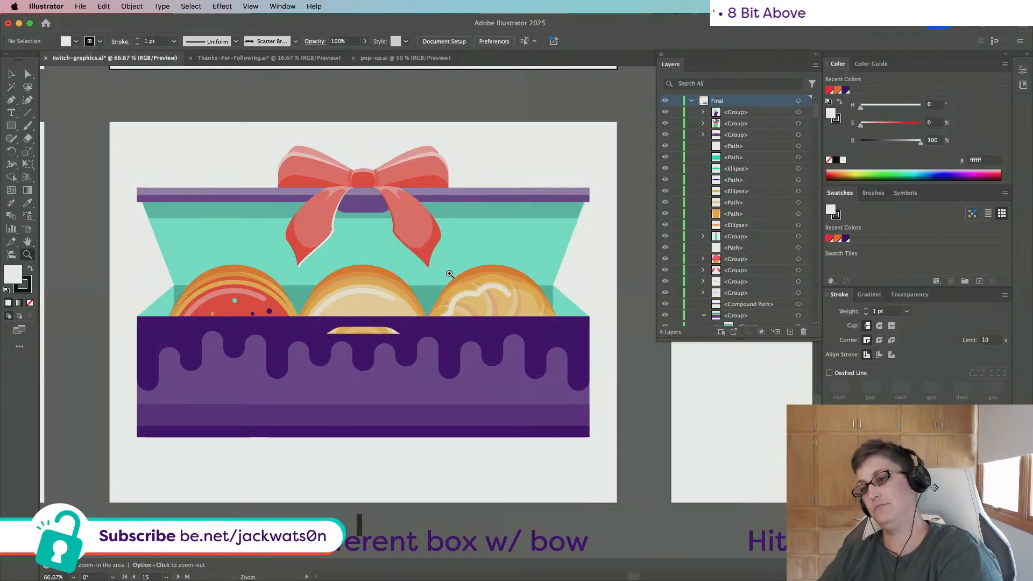
pyautogui.keyDown('alt'); pyautogui.click(448, 269); pyautogui.keyUp('alt')
pyautogui.keyDown('alt'); pyautogui.click(461, 292); pyautogui.keyUp('alt')
pyautogui.keyDown('alt'); pyautogui.click(462, 292); pyautogui.keyUp('alt')
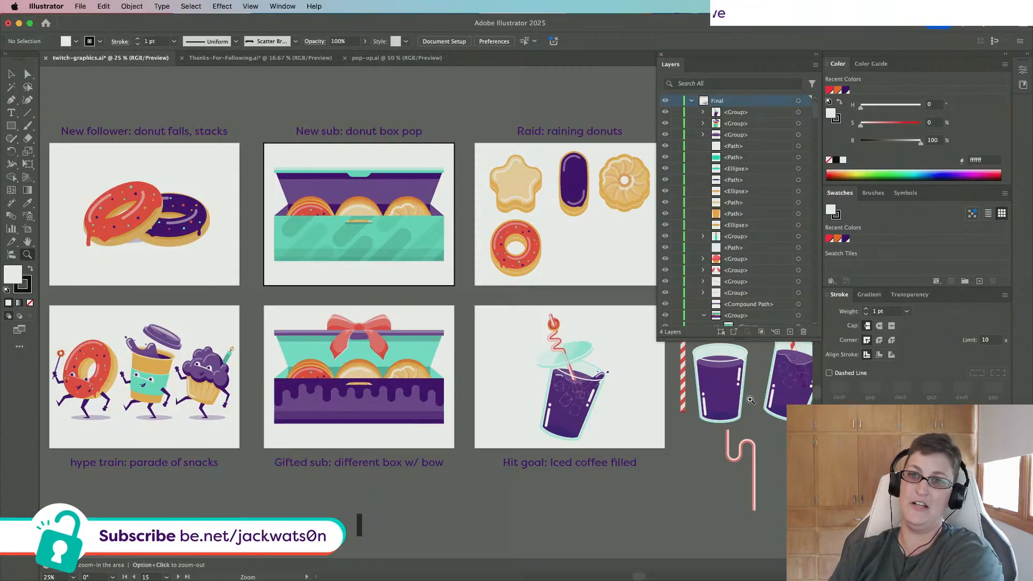
# Step: Look over the other alert artboards, including new follower, raid, hype train and hit goal
pyautogui.click(138, 240)
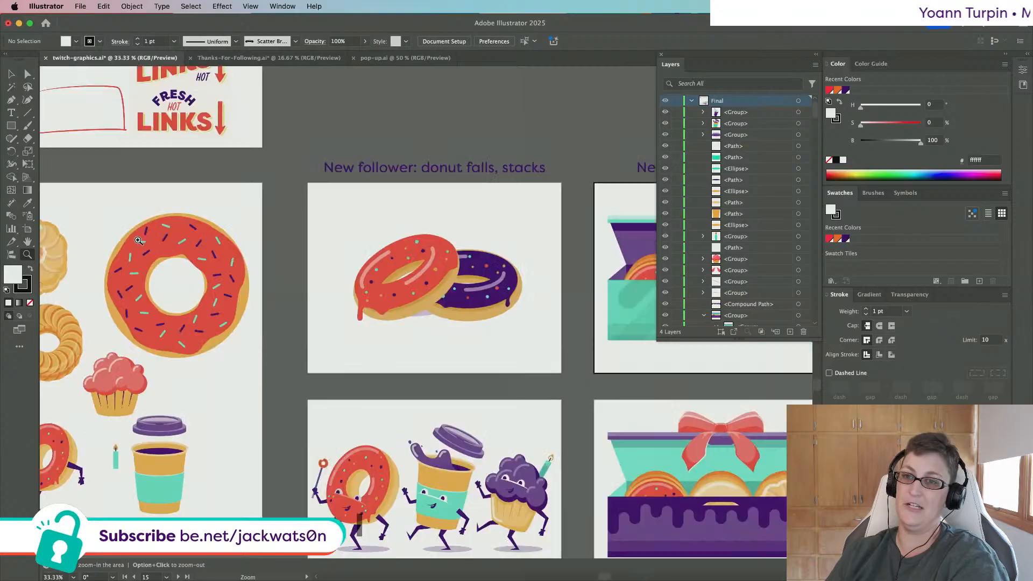
pyautogui.hscroll(3, 142, 245)
pyautogui.keyDown('alt'); pyautogui.click(337, 305); pyautogui.keyUp('alt')
pyautogui.hscroll(3, 336, 305)
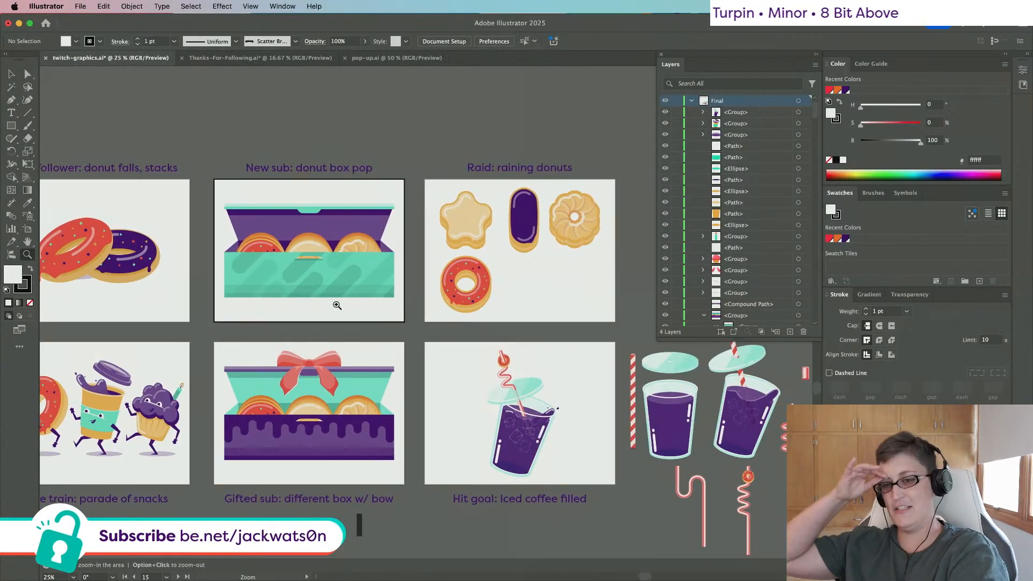
pyautogui.hscroll(-3, 336, 305)
pyautogui.click(205, 428)
pyautogui.hscroll(-1, 209, 319)
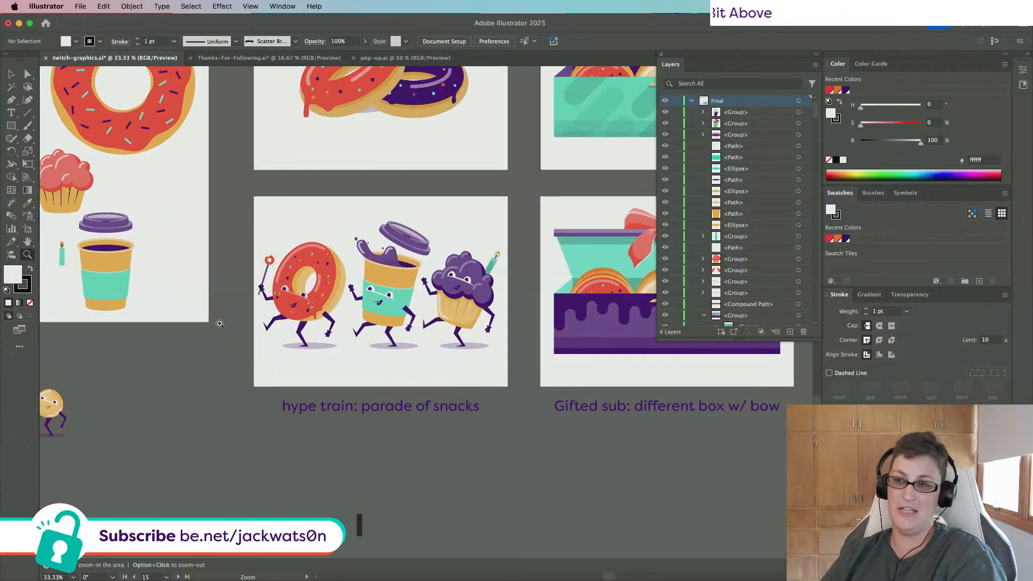
pyautogui.click(422, 322)
pyautogui.hscroll(5, 422, 322)
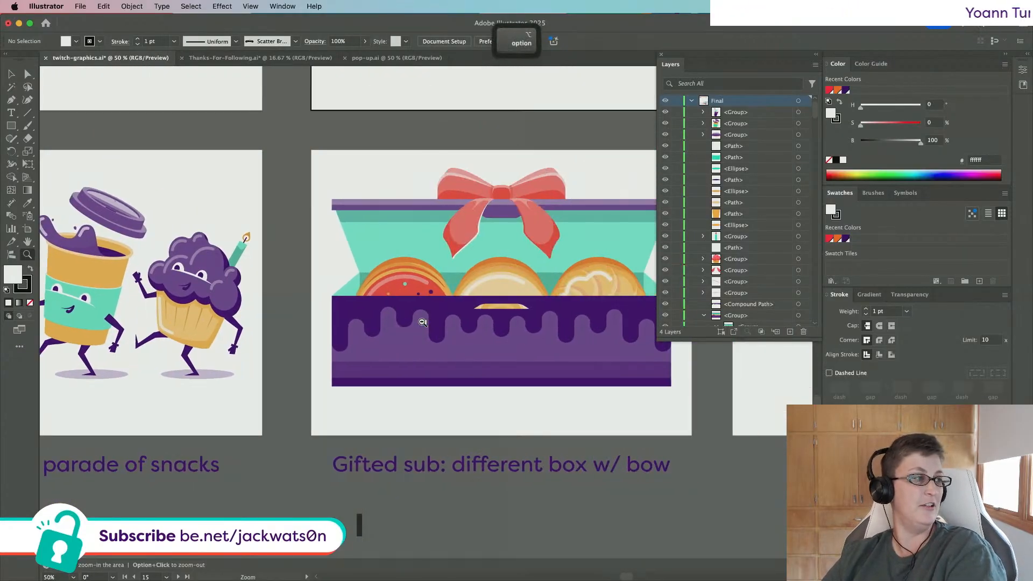
pyautogui.keyDown('alt'); pyautogui.click(422, 321); pyautogui.keyUp('alt')
pyautogui.keyDown('alt'); pyautogui.click(422, 322); pyautogui.keyUp('alt')
pyautogui.scroll(3, 422, 321)
pyautogui.hscroll(2, 422, 321)
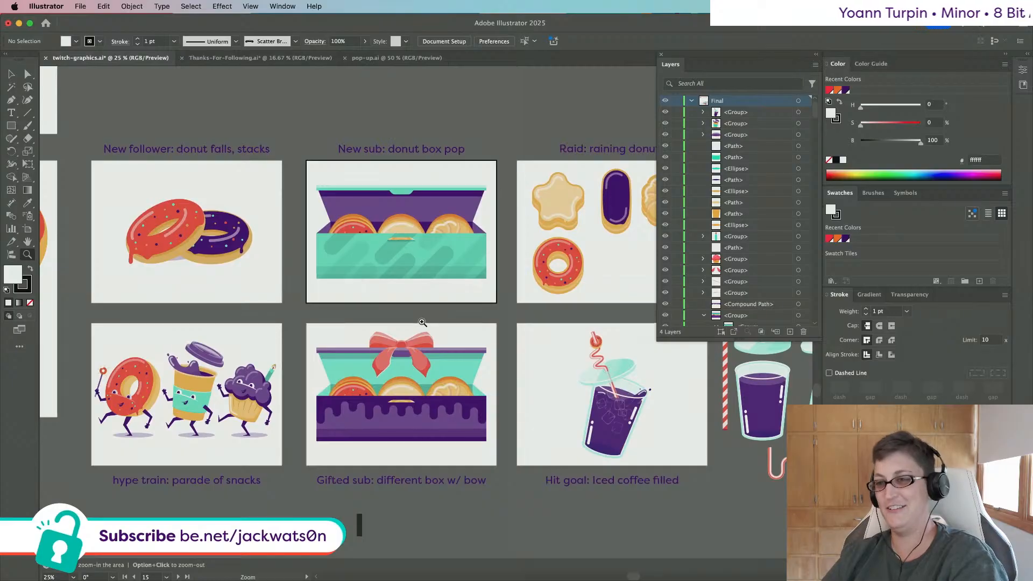
# Step: Close pop-up.ai and Thanks-For-Following.ai, saving the changes to Thanks-For-Following.ai
pyautogui.click(396, 57)
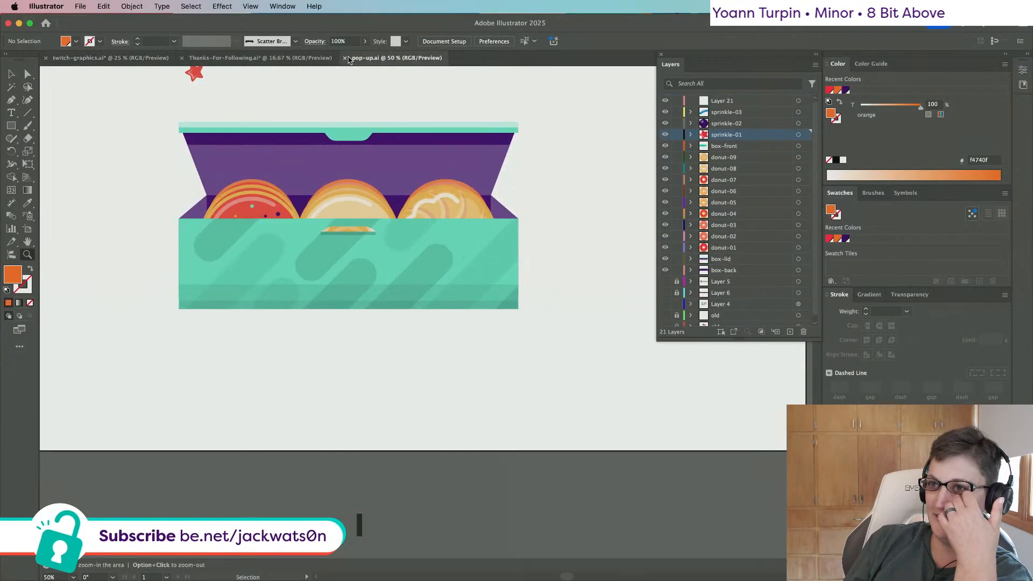
pyautogui.click(345, 58)
pyautogui.click(189, 59)
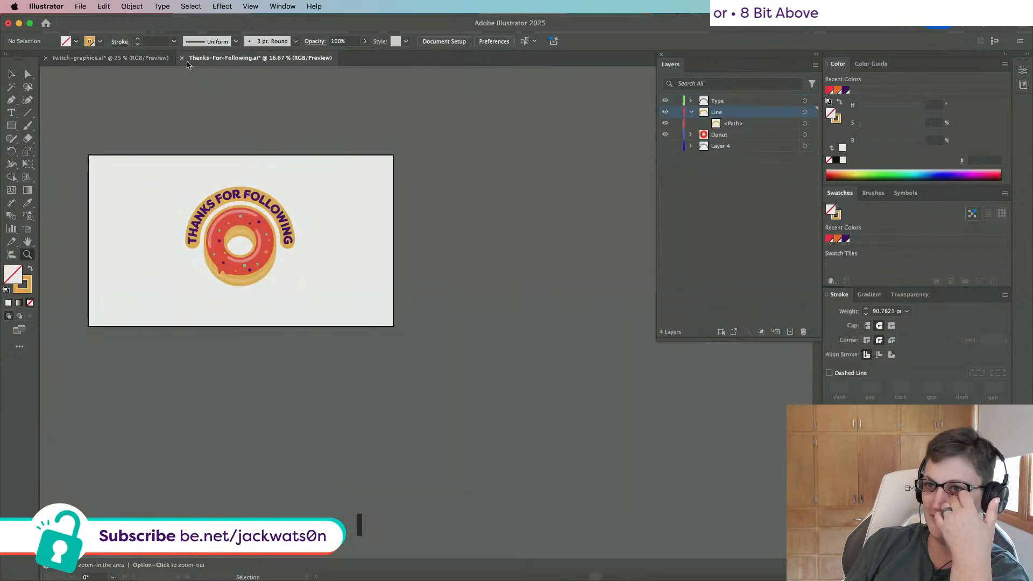
pyautogui.click(182, 58)
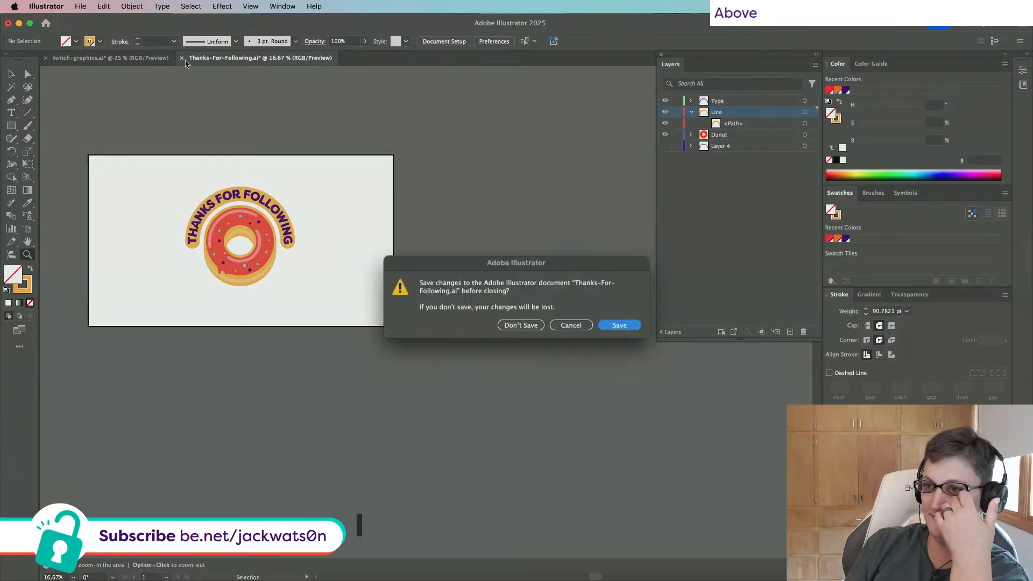
pyautogui.click(619, 326)
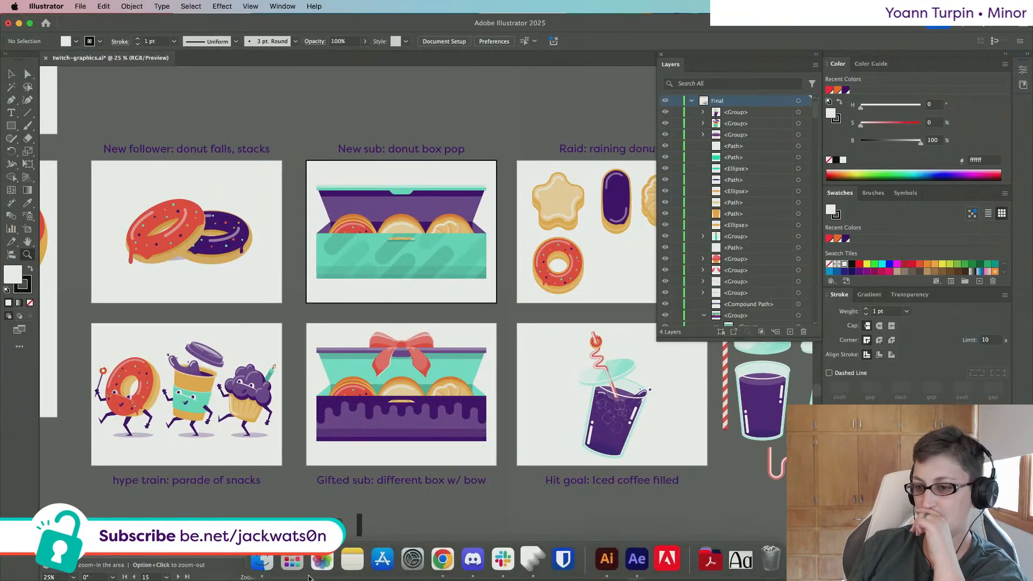
# Step: Switch to Finder and collapse the Thanks-For-Subscribing folder in alerts-animated
pyautogui.click(444, 563)
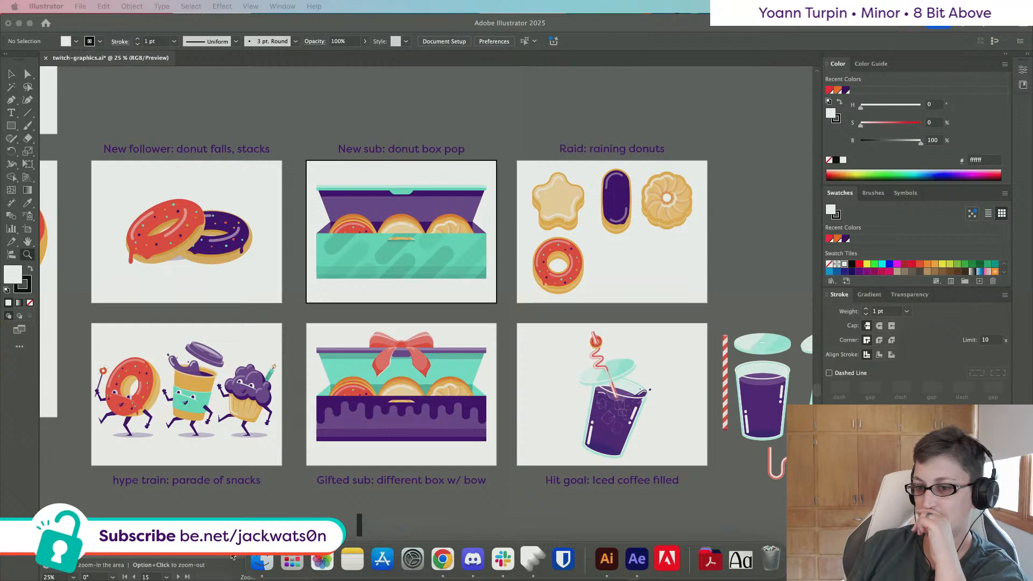
pyautogui.click(264, 560)
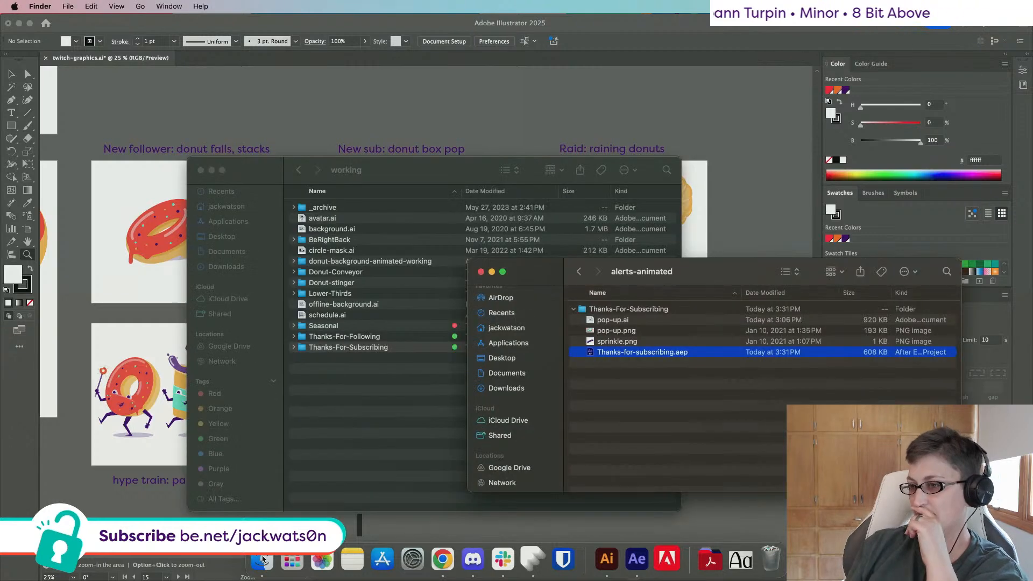
pyautogui.click(572, 311)
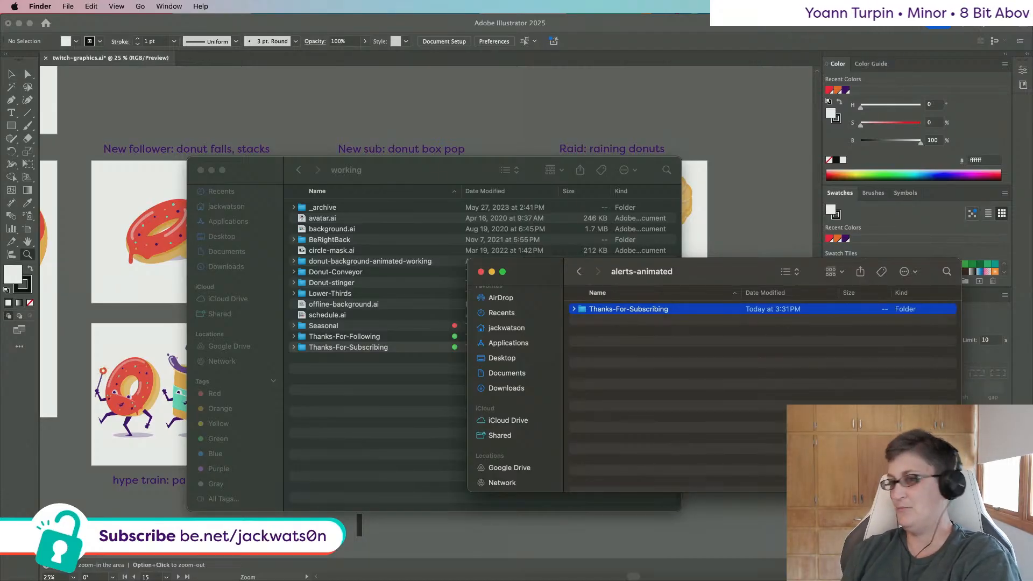
# Step: Rename the Thanks-For-Subscribing folder in alerts-animated as New-Sub and copy the new name
pyautogui.moveTo(260, 171); pyautogui.dragTo(198, 185)
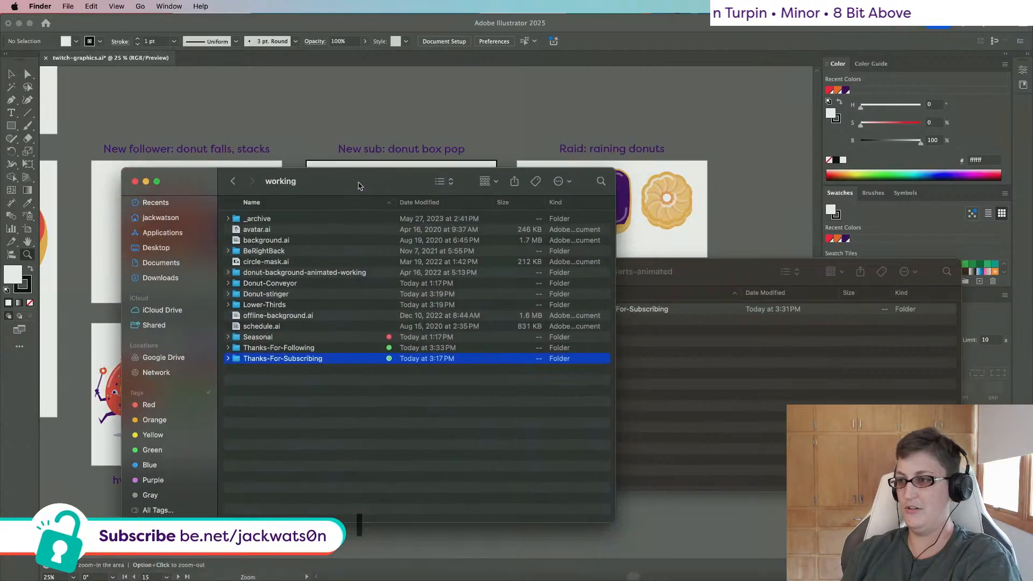
pyautogui.moveTo(703, 267); pyautogui.dragTo(702, 279)
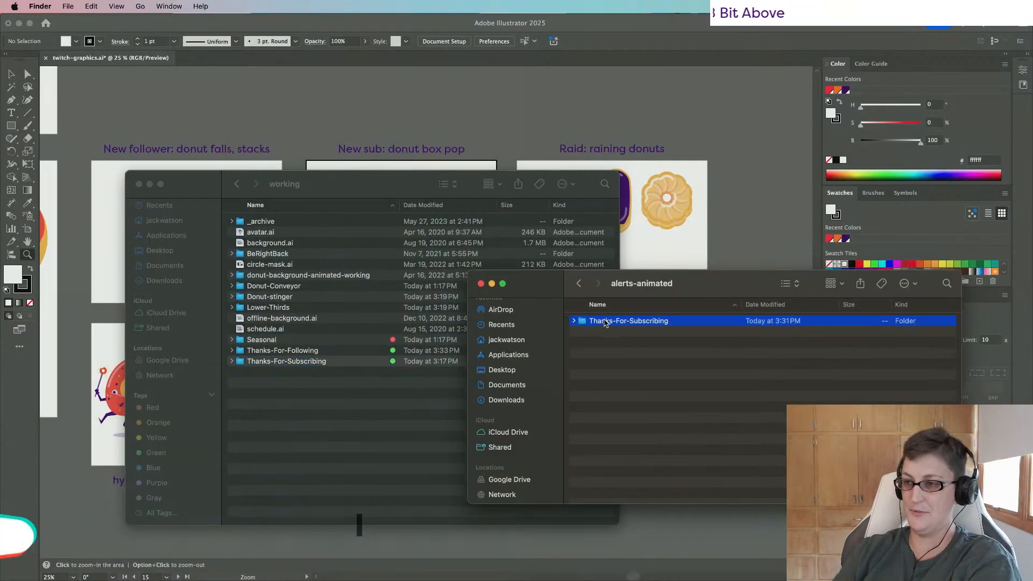
pyautogui.press('Return')
pyautogui.write('New-Sub')
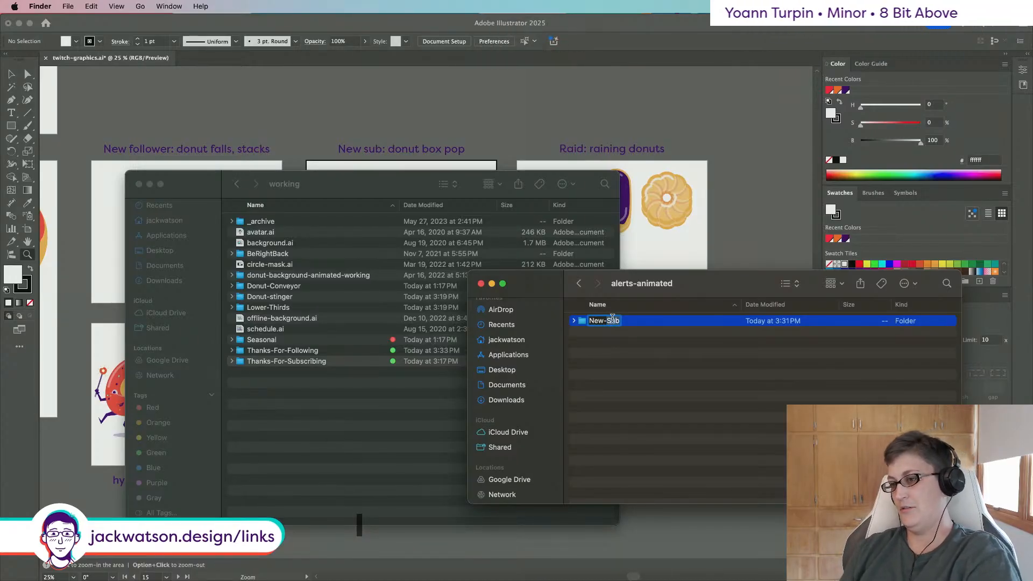
pyautogui.press('cmd+c')
# Step: Rename the After Effects project inside the New-Sub folder as New-Sub.aep
pyautogui.click(574, 321)
pyautogui.click(611, 332)
pyautogui.click(617, 365)
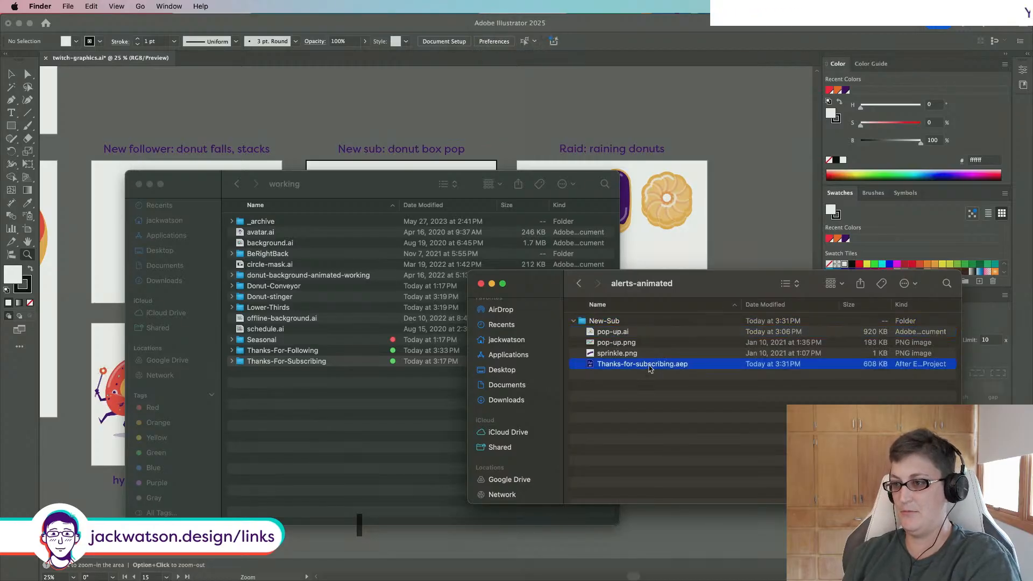
pyautogui.press('Return')
pyautogui.press('super+v')
pyautogui.press('Return')
# Step: Collapse the New-Sub folder and duplicate it within alerts-animated
pyautogui.click(574, 321)
pyautogui.click(605, 322)
pyautogui.press('super+c')
pyautogui.press('super+v')
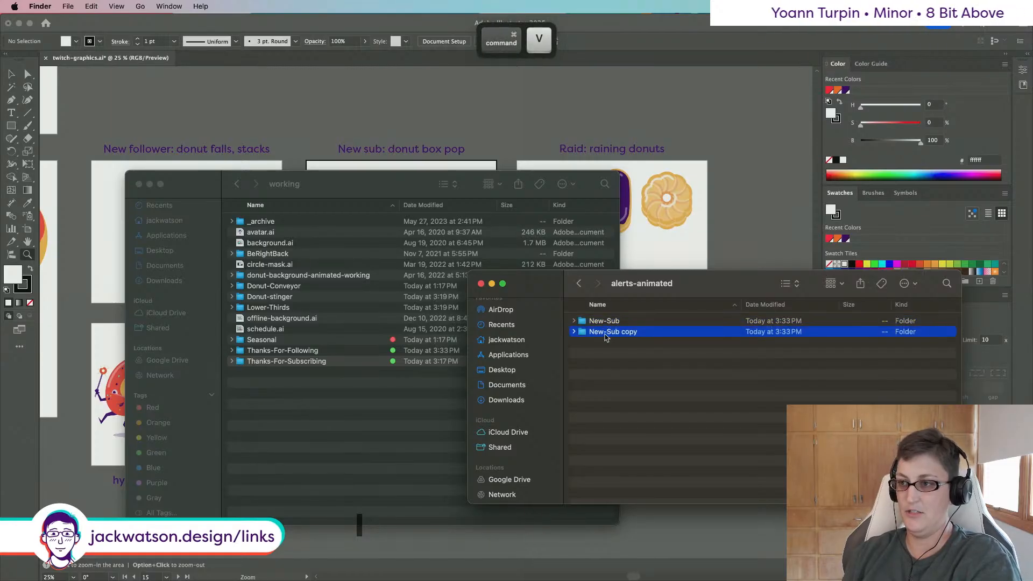
# Step: Rename the duplicated folder as Gift-Sub
pyautogui.click(606, 335)
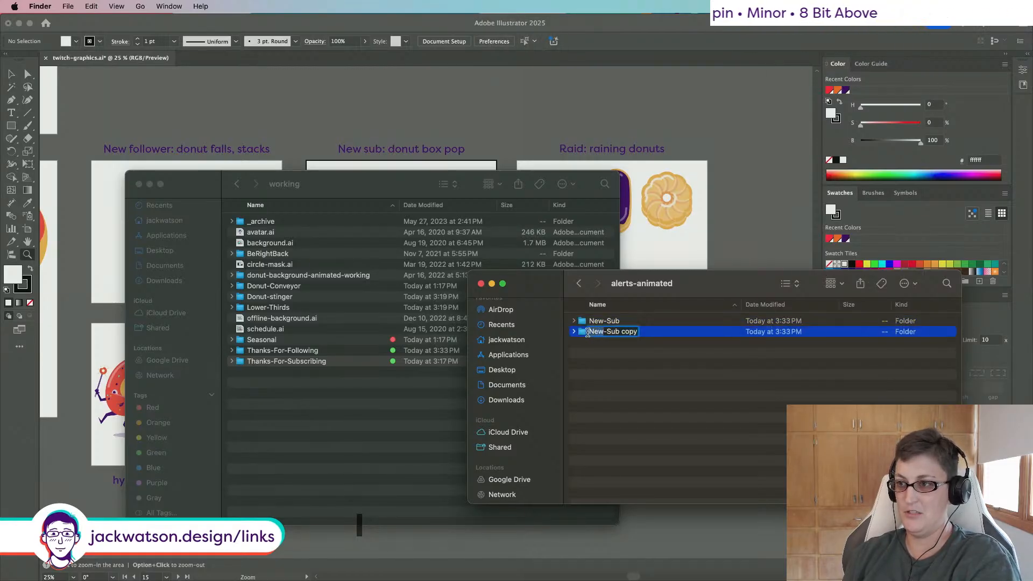
pyautogui.doubleClick(593, 331)
pyautogui.write('Gift')
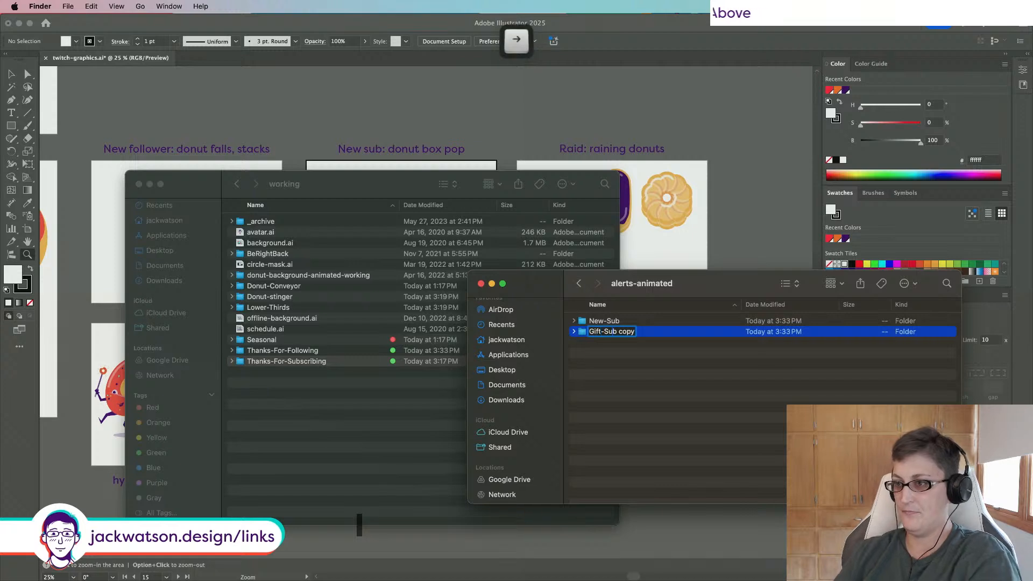
pyautogui.press('Return')
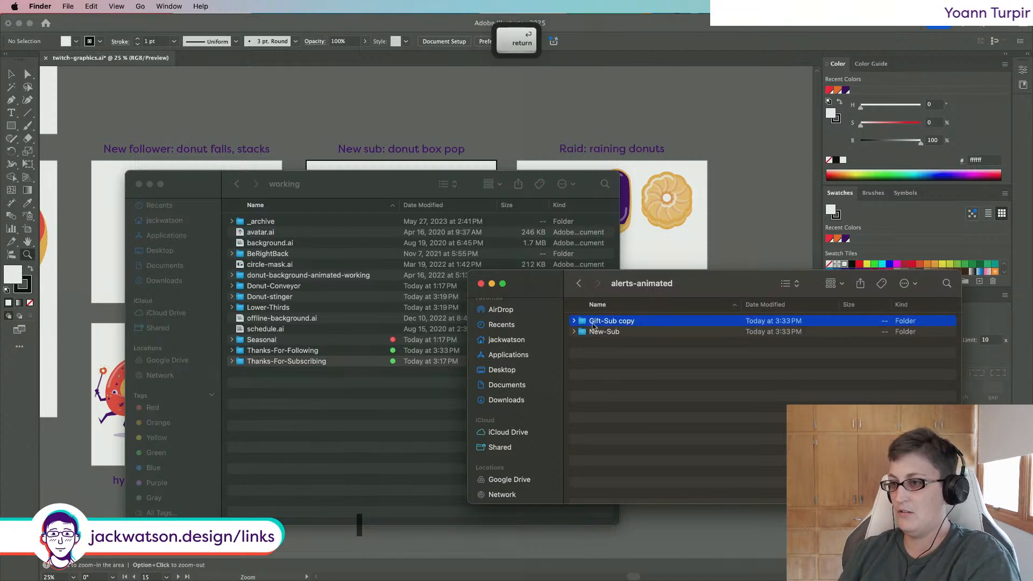
pyautogui.click(624, 324)
pyautogui.doubleClick(626, 324)
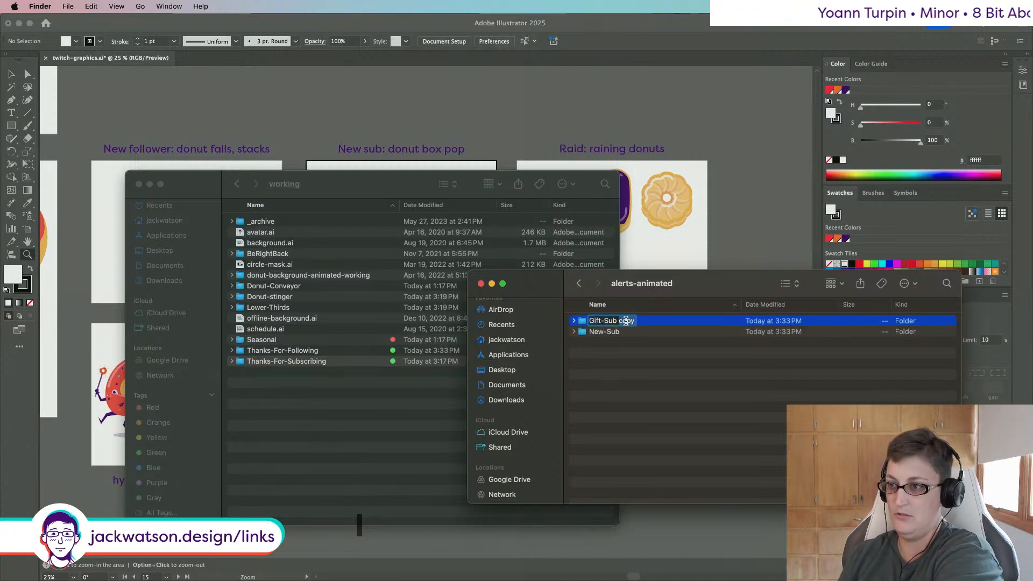
pyautogui.press('BackSpace')
pyautogui.press('BackSpace')
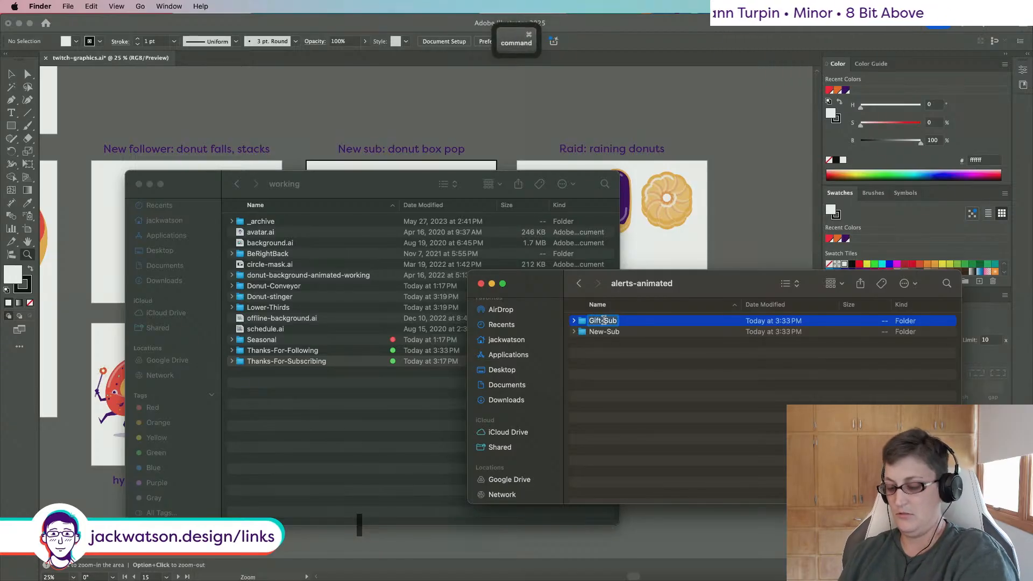
# Step: Copy the Gift-Sub folder name and rename the After Effects project inside that folder as Gift-Sub.aep
pyautogui.hotkey('ctrl', 'c')
pyautogui.click(575, 321)
pyautogui.click(618, 331)
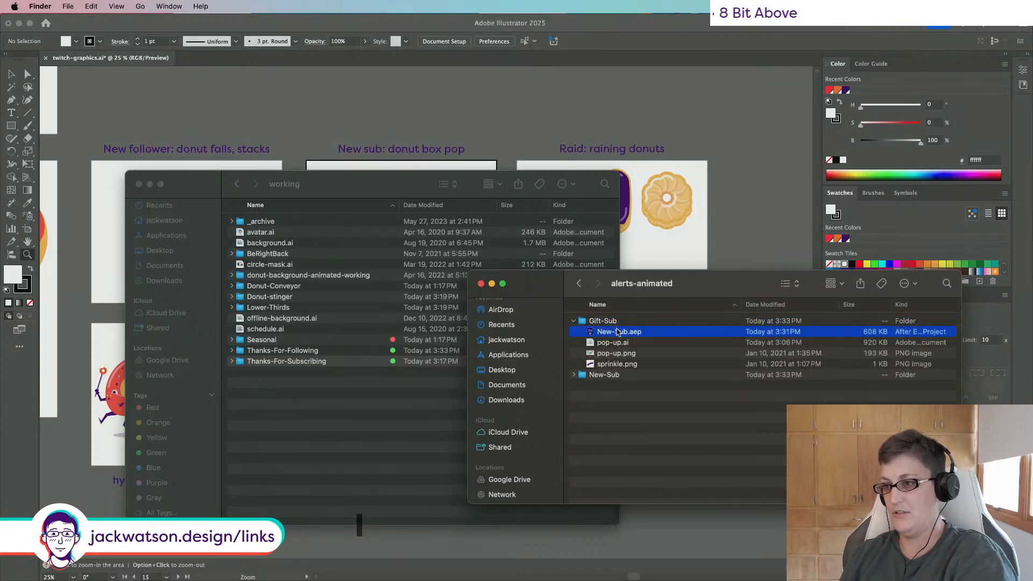
pyautogui.press('Return')
pyautogui.press('super+v')
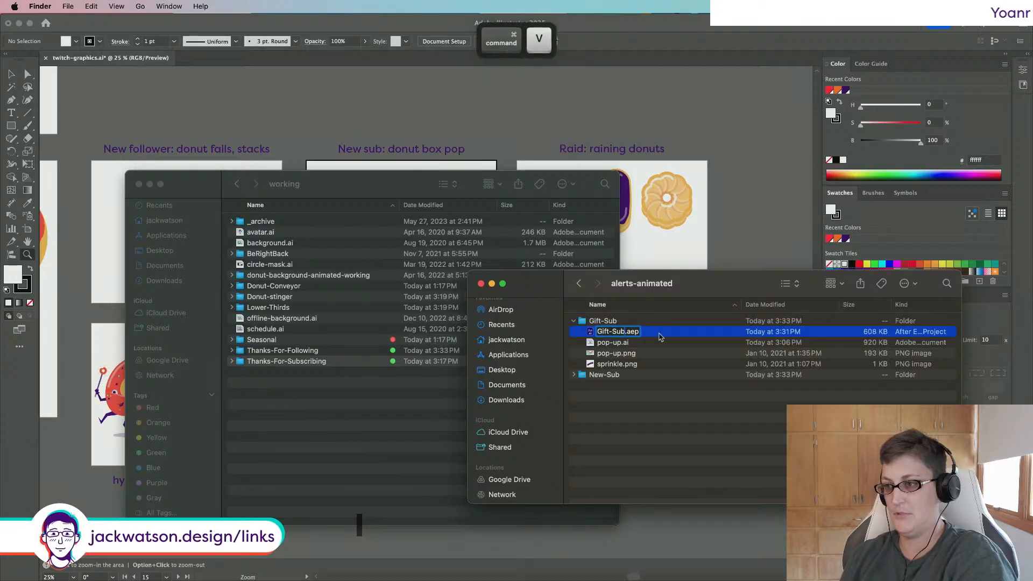
# Step: Open pop-up.ai from the Gift-Sub folder in Illustrator and show its whole artboard
pyautogui.moveTo(627, 344); pyautogui.dragTo(284, 163)
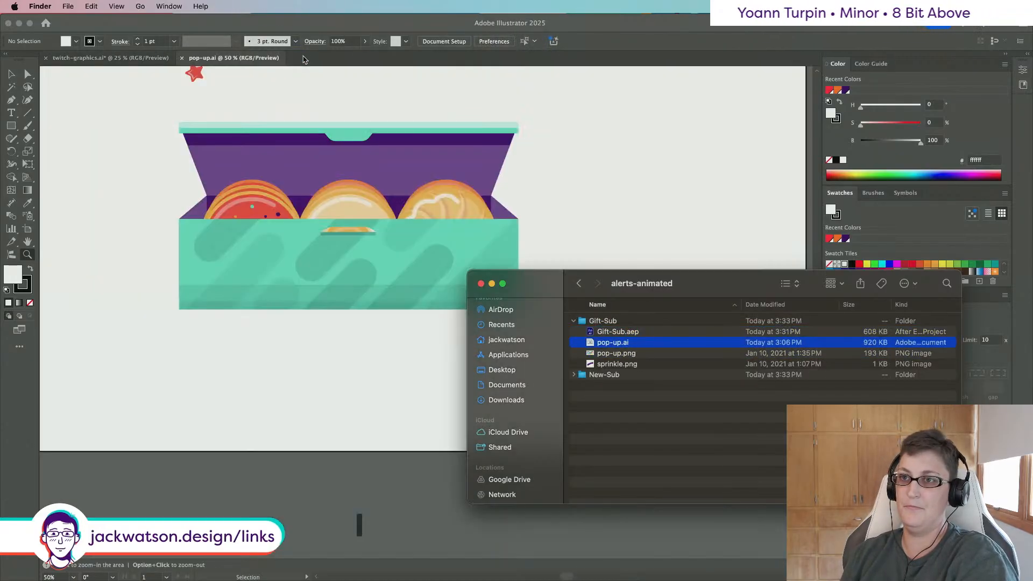
pyautogui.scroll(2, 292, 193)
pyautogui.scroll(-2, 293, 193)
pyautogui.click(201, 123)
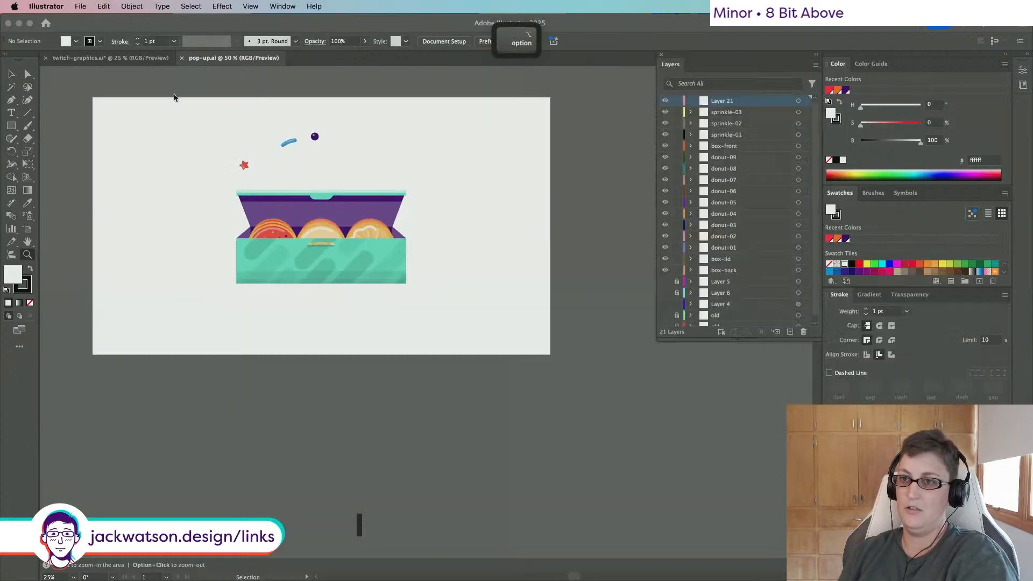
# Step: In twitch-graphics.ai, move the gifted-sub box's icing drip path into the box's inner group, above its other parts
pyautogui.click(110, 58)
pyautogui.press('v')
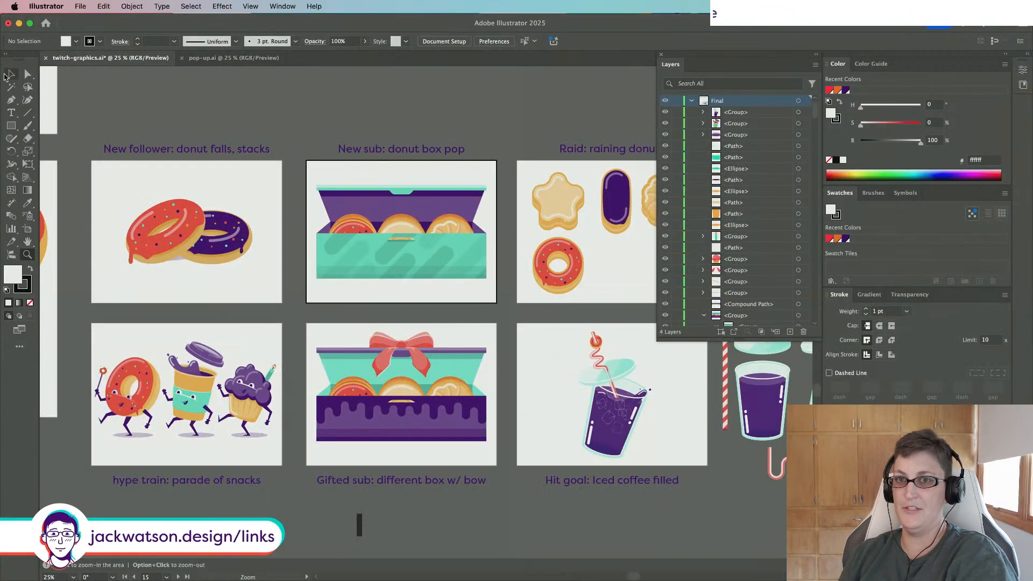
pyautogui.click(390, 407)
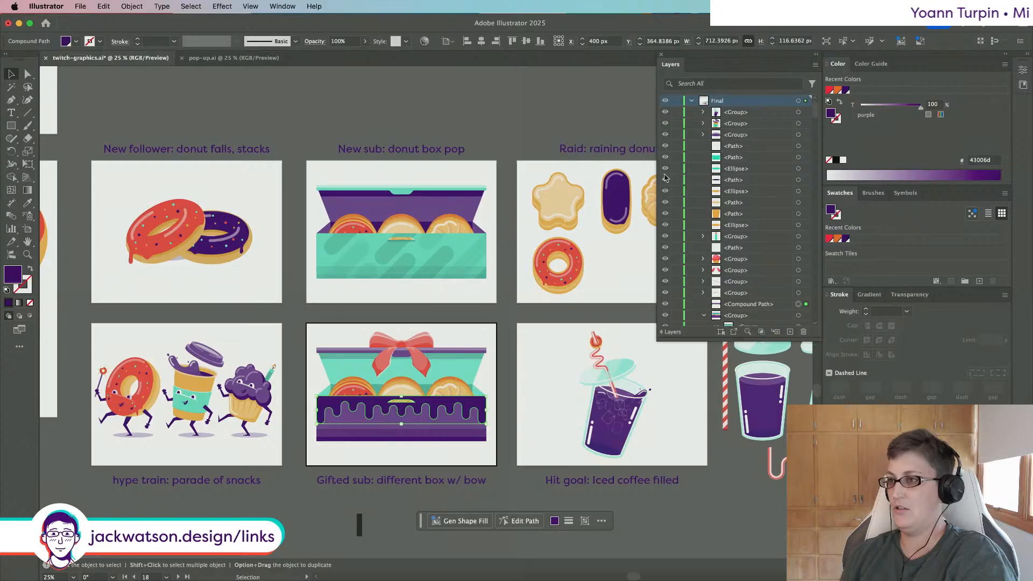
pyautogui.scroll(-5, 714, 188)
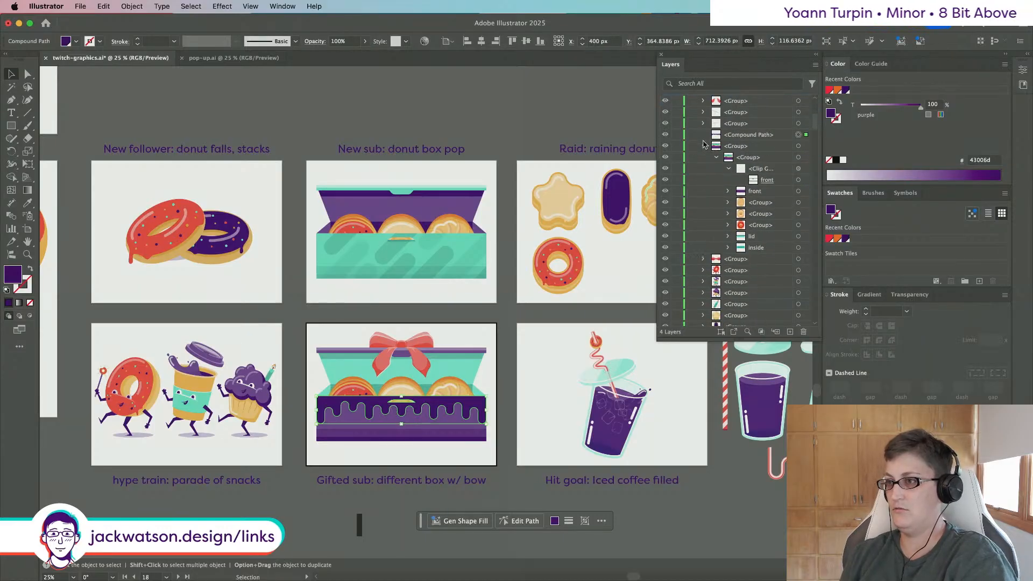
pyautogui.click(728, 168)
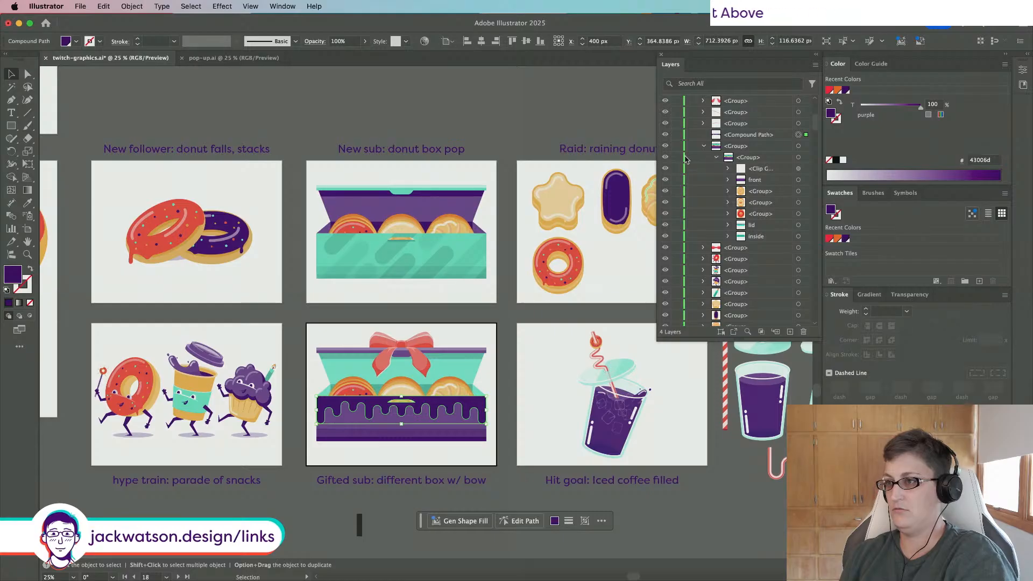
pyautogui.moveTo(729, 135); pyautogui.dragTo(756, 161)
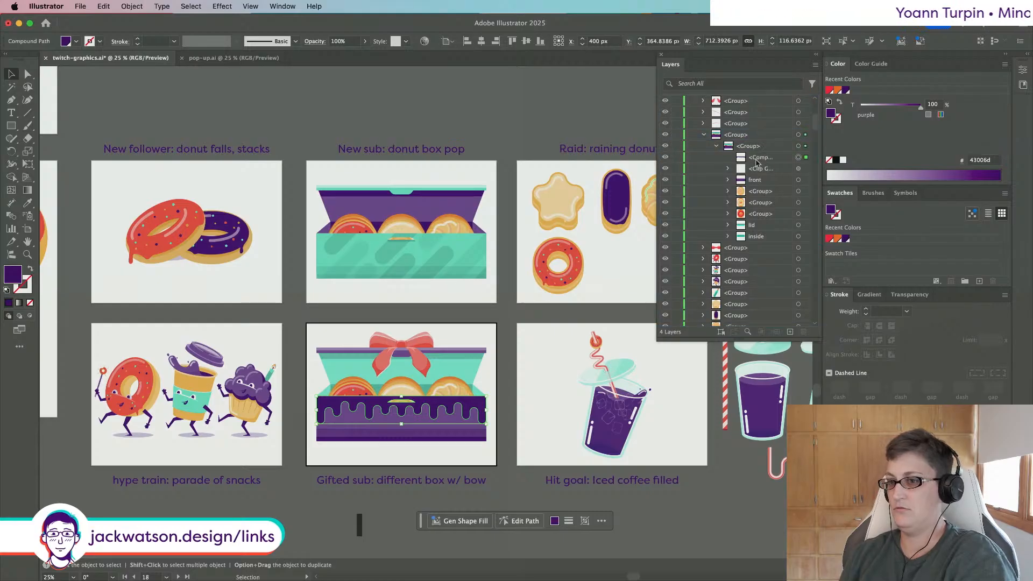
# Step: Isolate the gifted-sub box group and hide all of its individual parts
pyautogui.click(798, 135)
pyautogui.rightClick(411, 380)
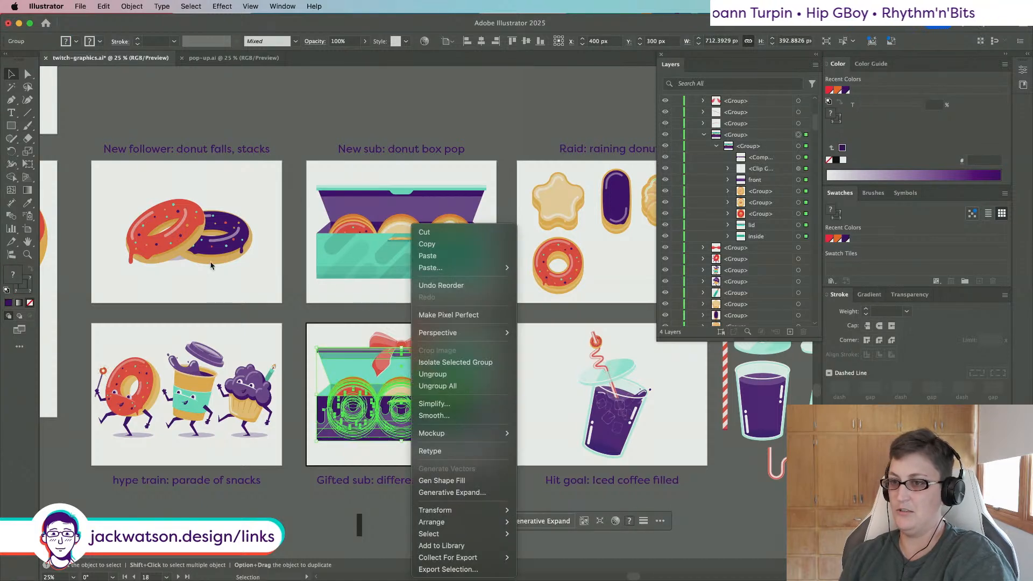
pyautogui.click(455, 362)
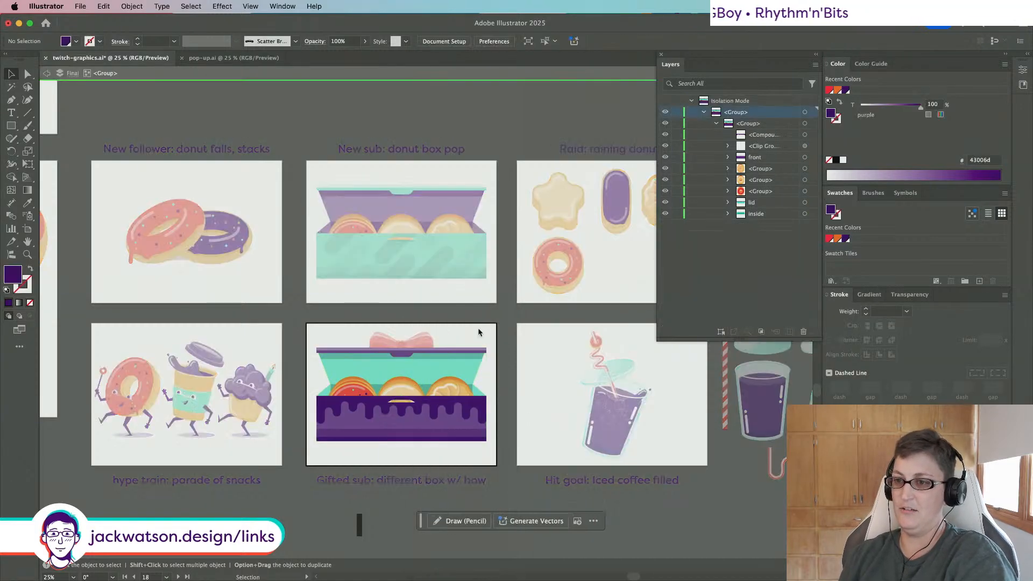
pyautogui.hscroll(3, 373, 388)
pyautogui.scroll(1, 372, 384)
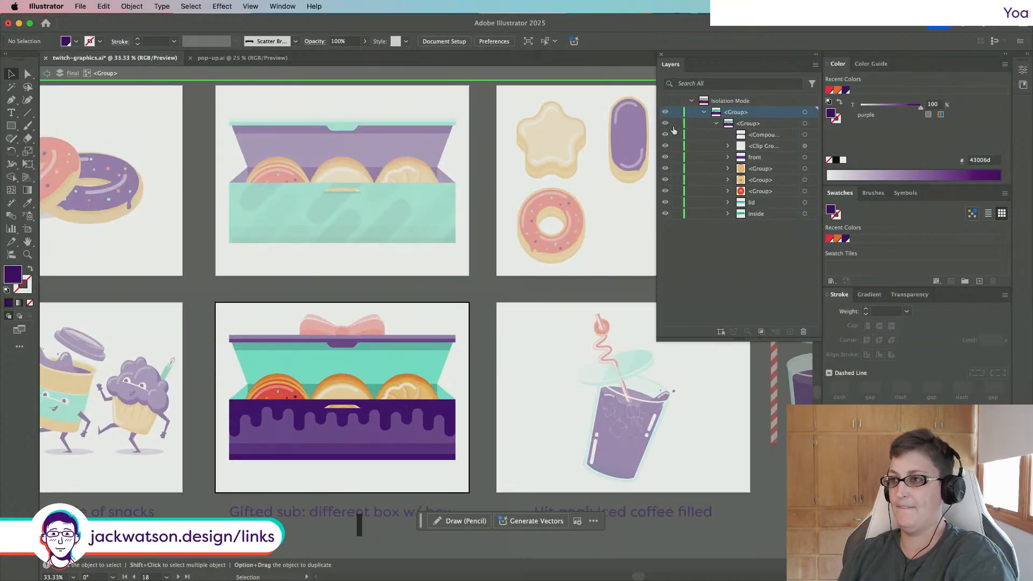
pyautogui.moveTo(668, 169); pyautogui.dragTo(672, 225)
# Step: In pop-up.ai, delete Layer 21 and the layers sprinkle-01, sprinkle-02 and sprinkle-03
pyautogui.click(242, 58)
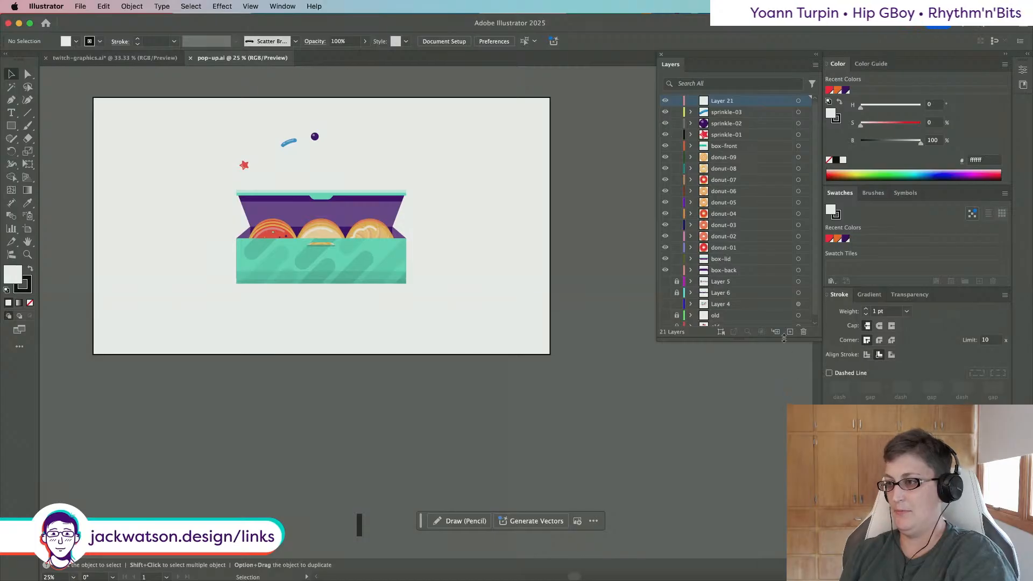
pyautogui.click(803, 331)
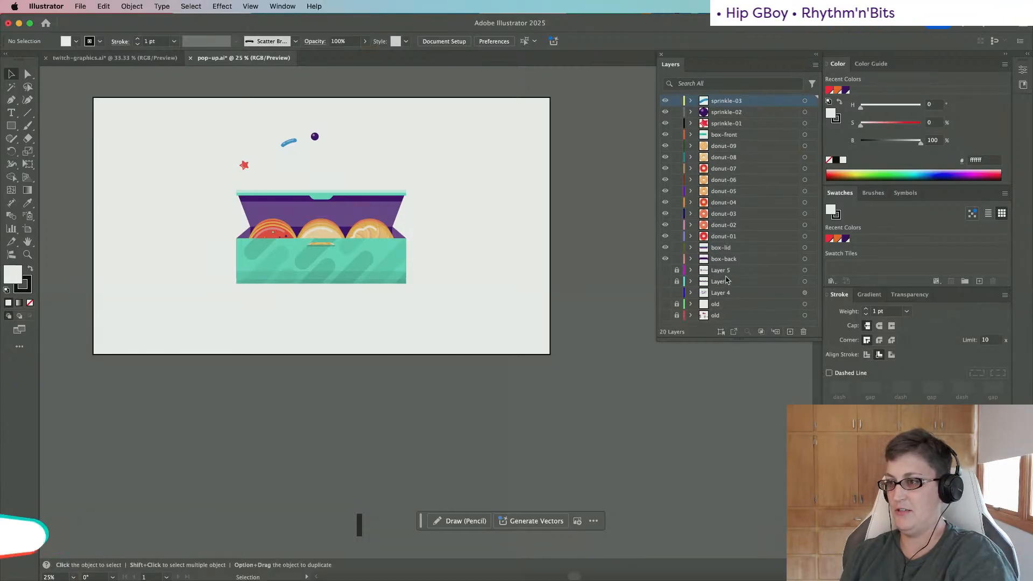
pyautogui.keyDown('shift'); pyautogui.click(735, 123); pyautogui.keyUp('shift')
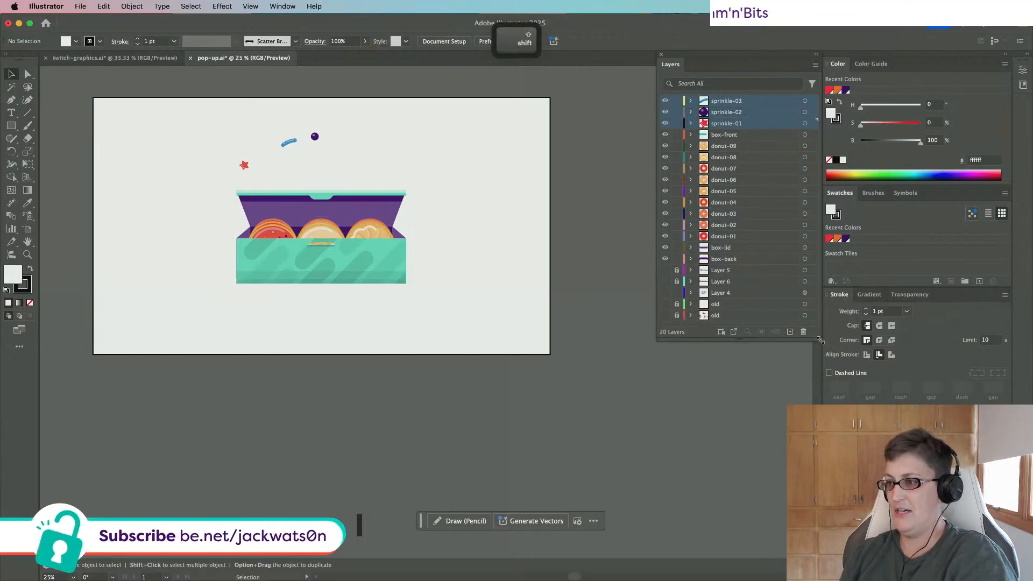
pyautogui.click(807, 332)
pyautogui.click(603, 319)
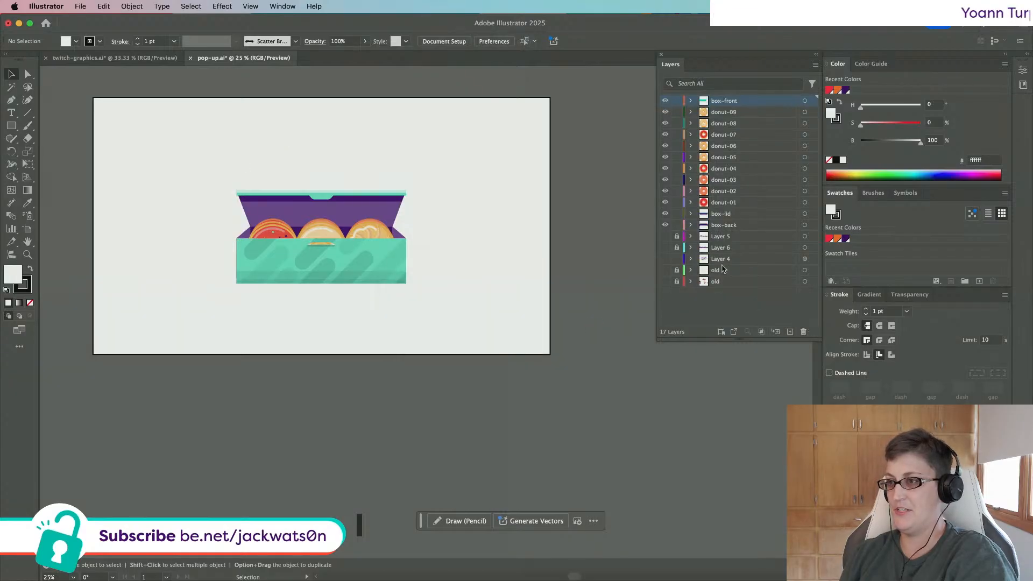
# Step: Delete Layer 5, Layer 6, Layer 4 and both old layers, then hide every layer except box-back
pyautogui.click(715, 237)
pyautogui.keyDown('shift'); pyautogui.click(725, 282); pyautogui.keyUp('shift')
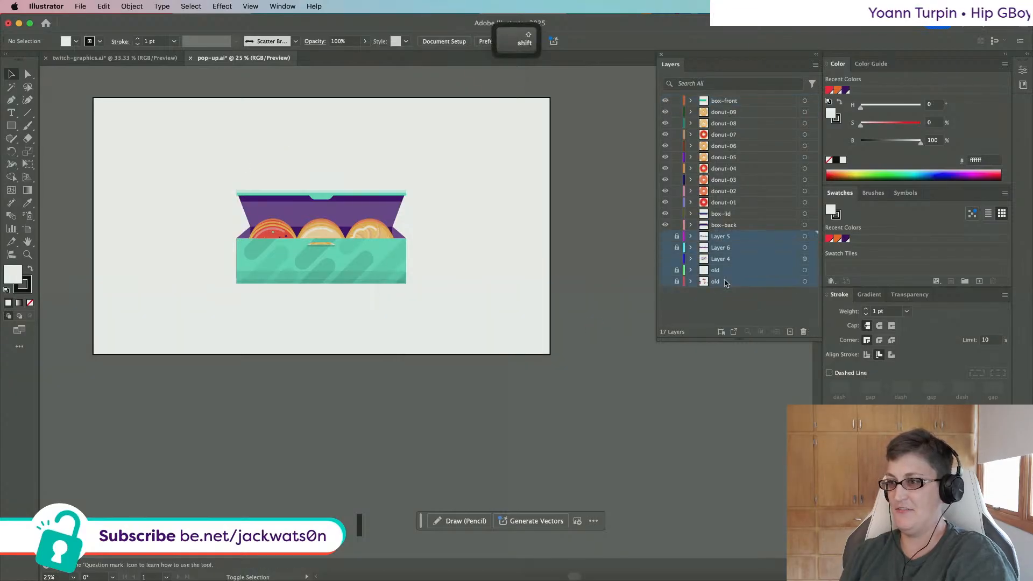
pyautogui.click(802, 331)
pyautogui.click(602, 318)
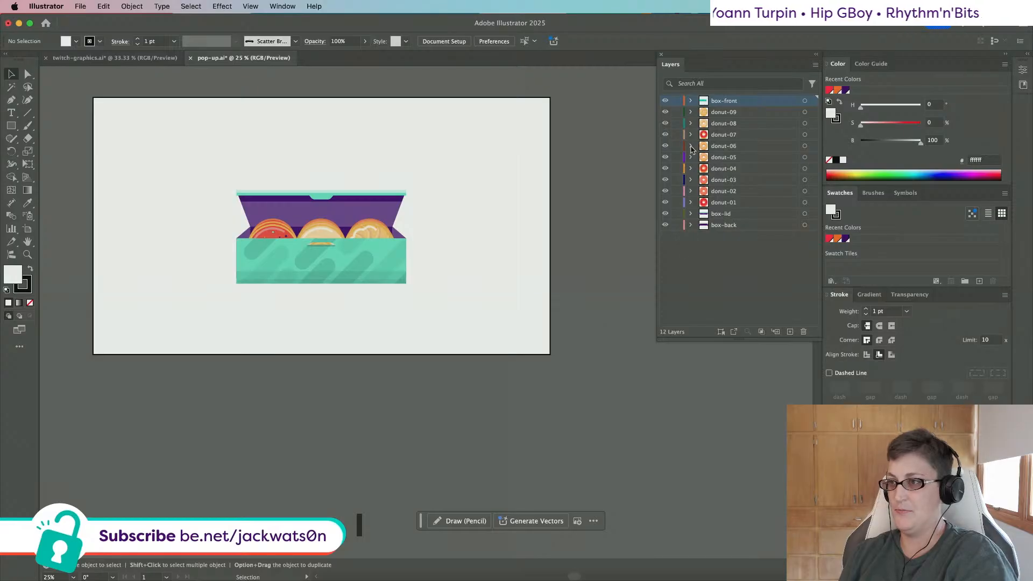
pyautogui.keyDown('alt'); pyautogui.click(664, 226); pyautogui.keyUp('alt')
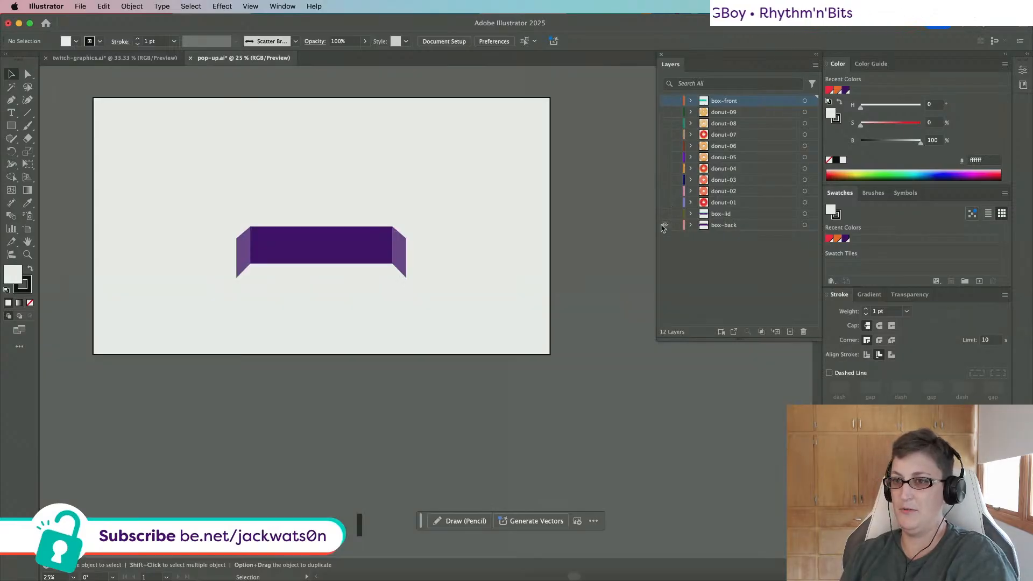
# Step: Show and copy the gifted-sub box's inside group in twitch-graphics.ai and paste it into the box-back layer of pop-up.ai
pyautogui.click(112, 62)
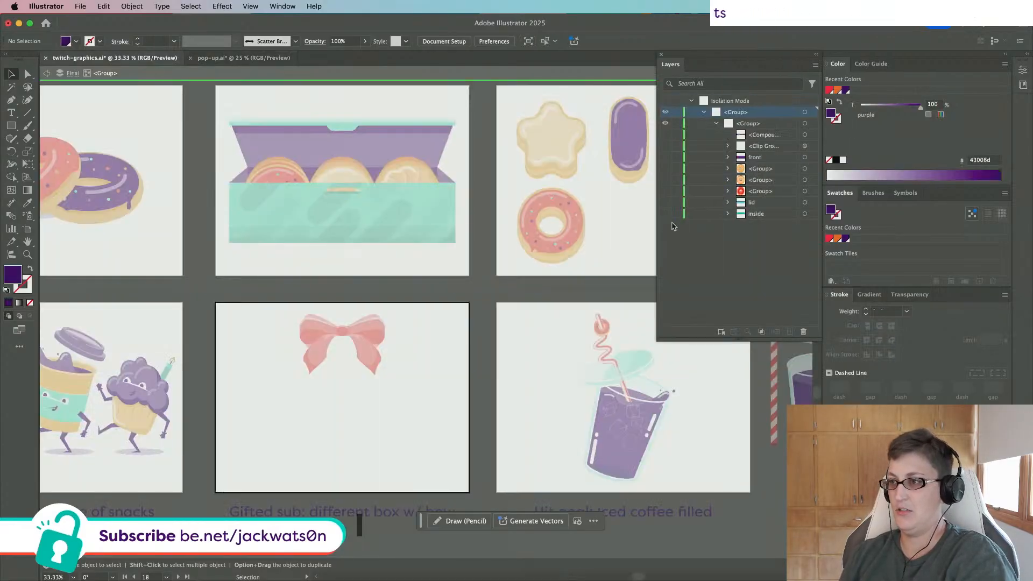
pyautogui.click(667, 214)
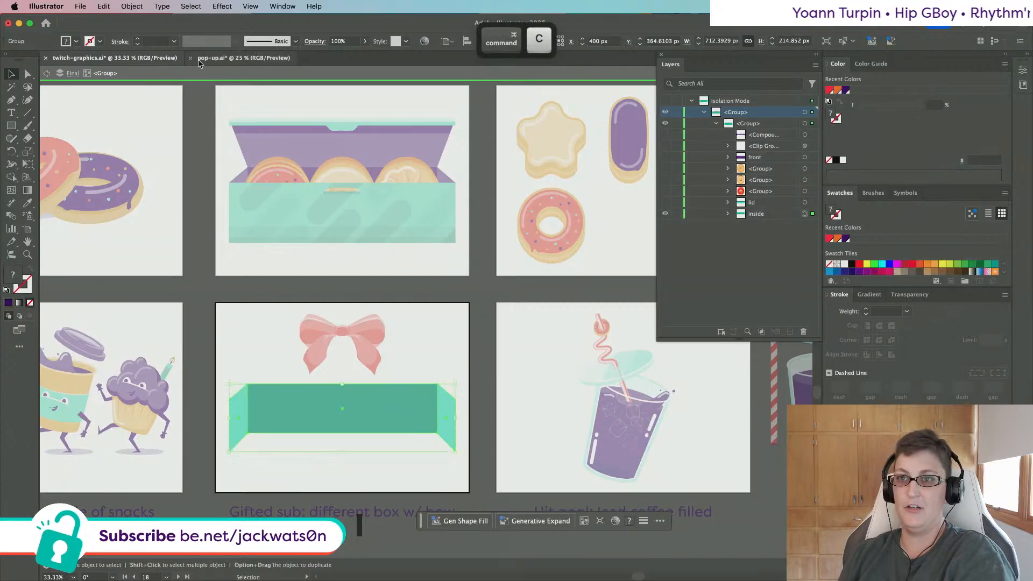
pyautogui.hotkey('ctrl', 'Tab')
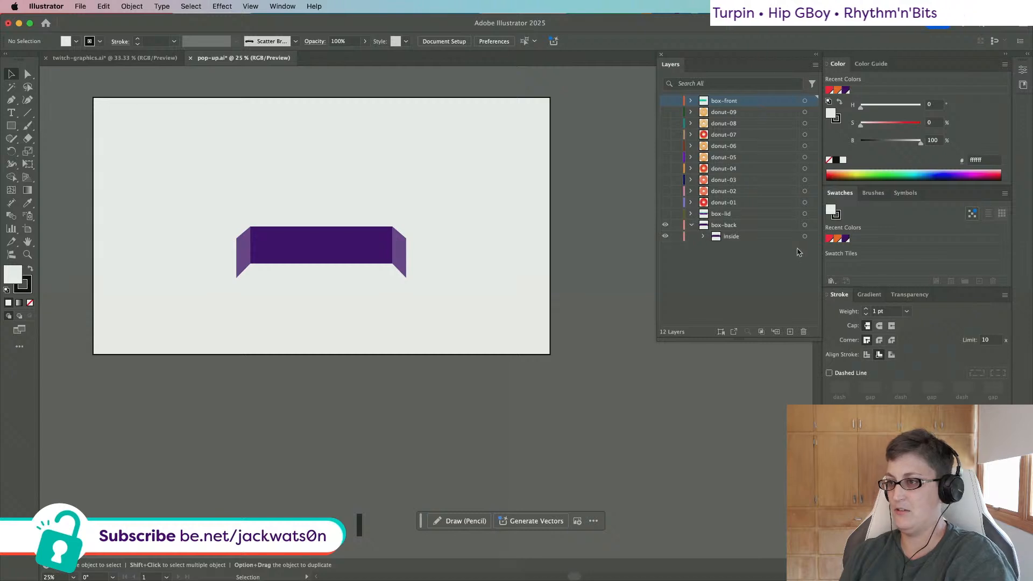
pyautogui.press('super+f')
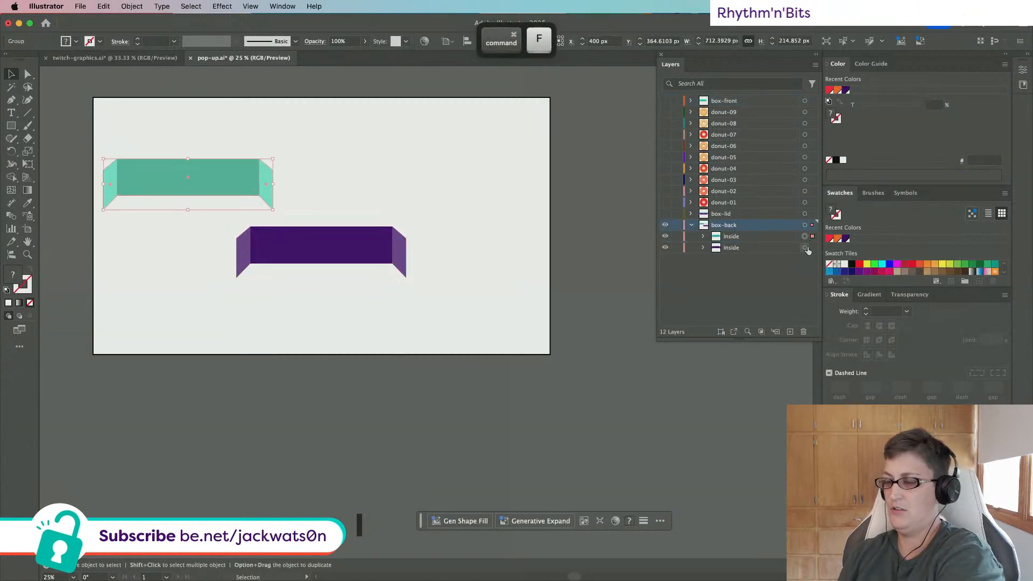
pyautogui.press('super+z')
pyautogui.press('super+f')
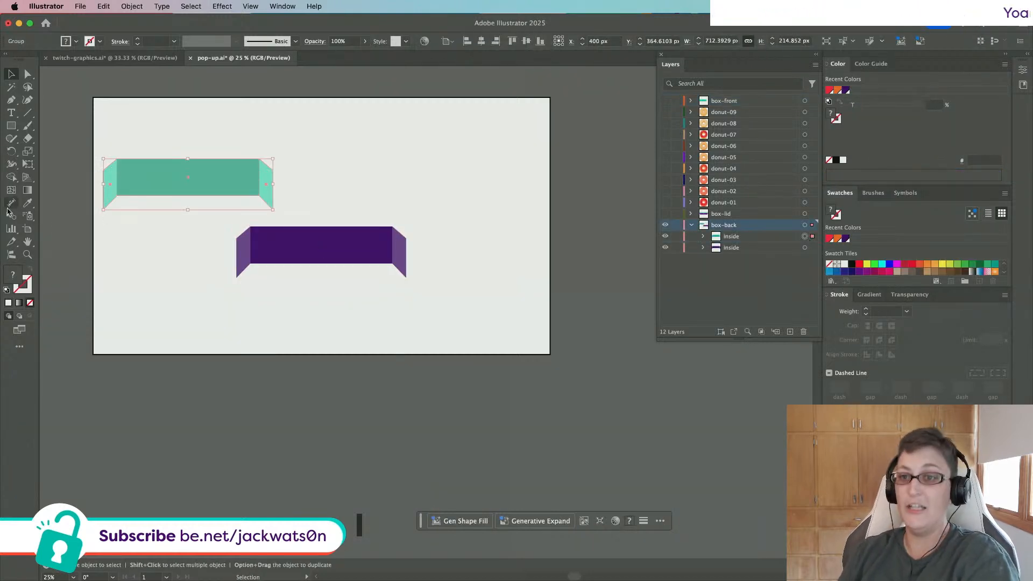
# Step: Align the pasted inside group to the old one's horizontal centre and bottom edge, then delete the old purple inside group from box-back
pyautogui.keyDown('shift'); pyautogui.click(318, 242); pyautogui.keyUp('shift')
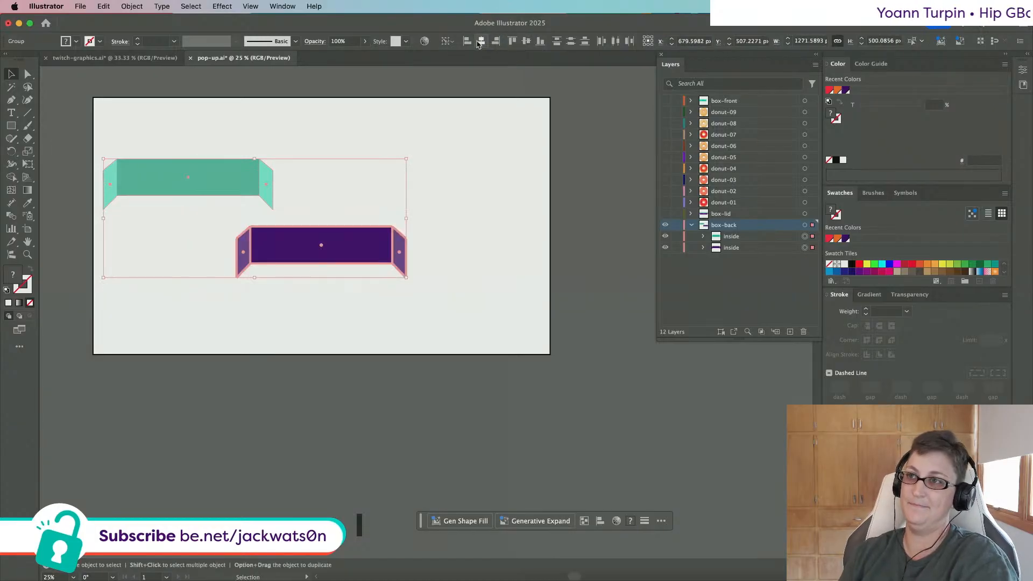
pyautogui.click(481, 42)
pyautogui.click(541, 42)
pyautogui.press('shift+super+a')
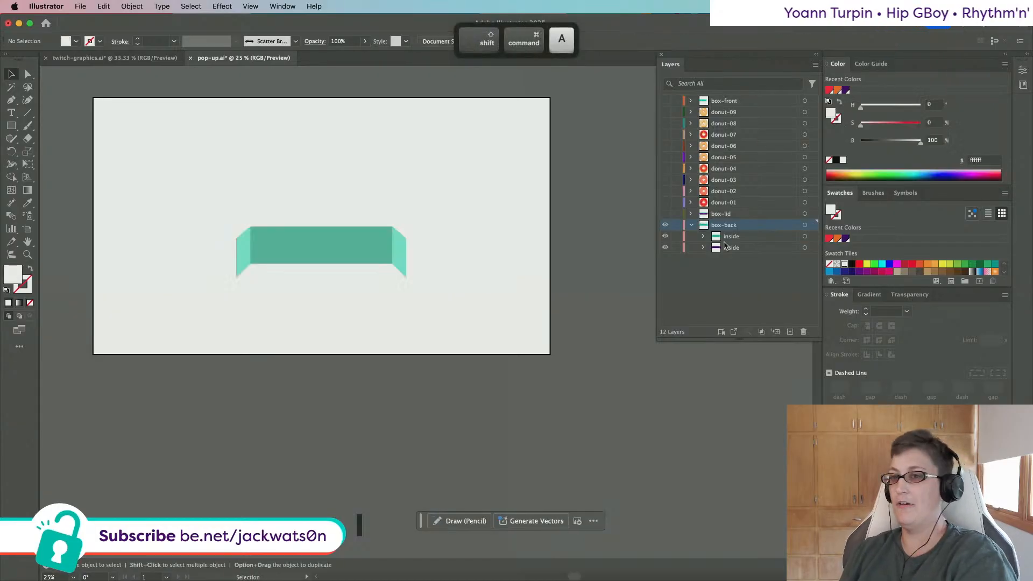
pyautogui.click(805, 247)
pyautogui.press('Delete')
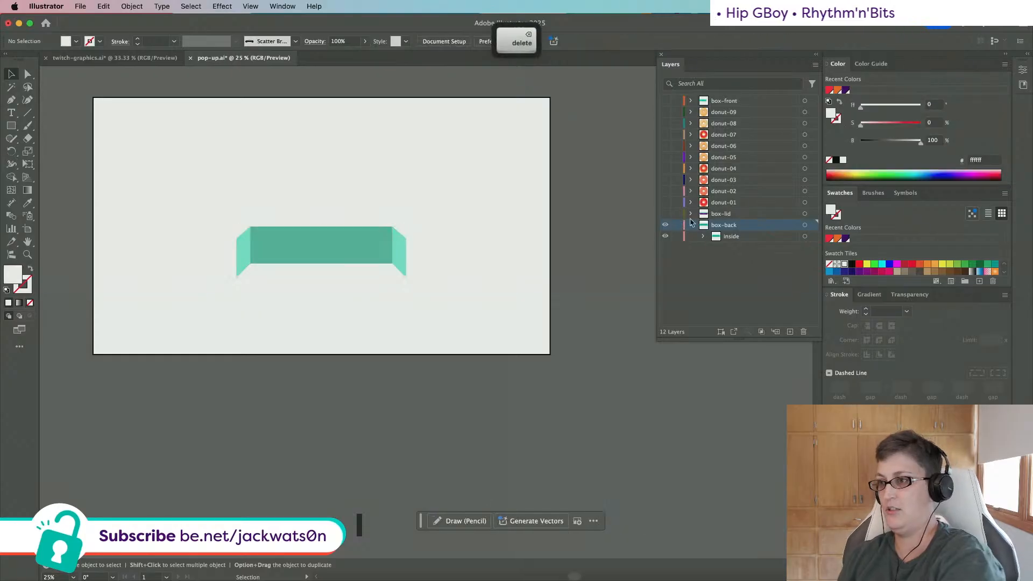
pyautogui.click(693, 226)
# Step: Show the box-lid layer, show and copy the gifted-sub box's lid group in twitch-graphics.ai, and paste it into box-lid of pop-up.ai
pyautogui.click(666, 215)
pyautogui.click(153, 58)
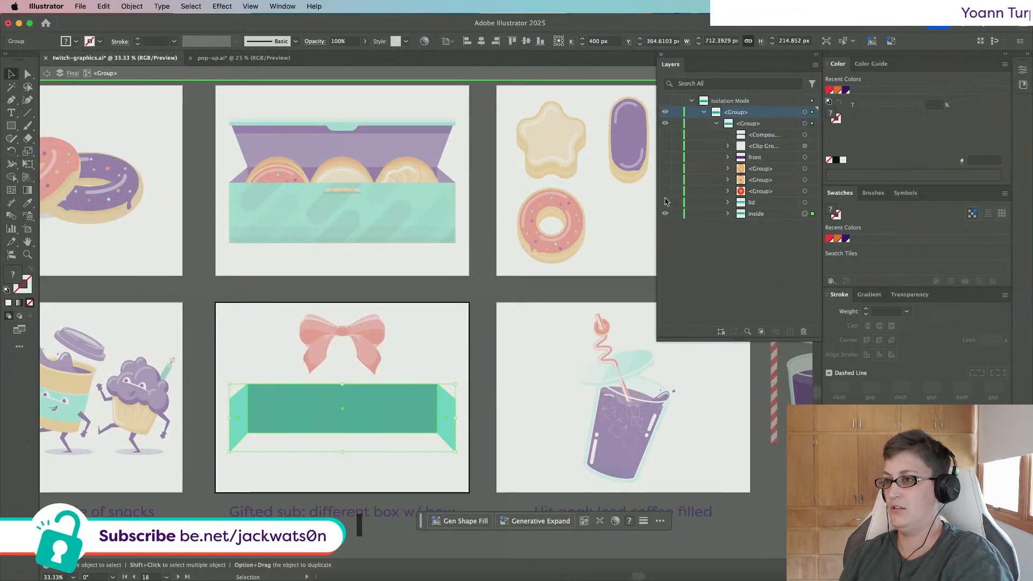
pyautogui.click(666, 202)
pyautogui.click(805, 203)
pyautogui.press('super+c')
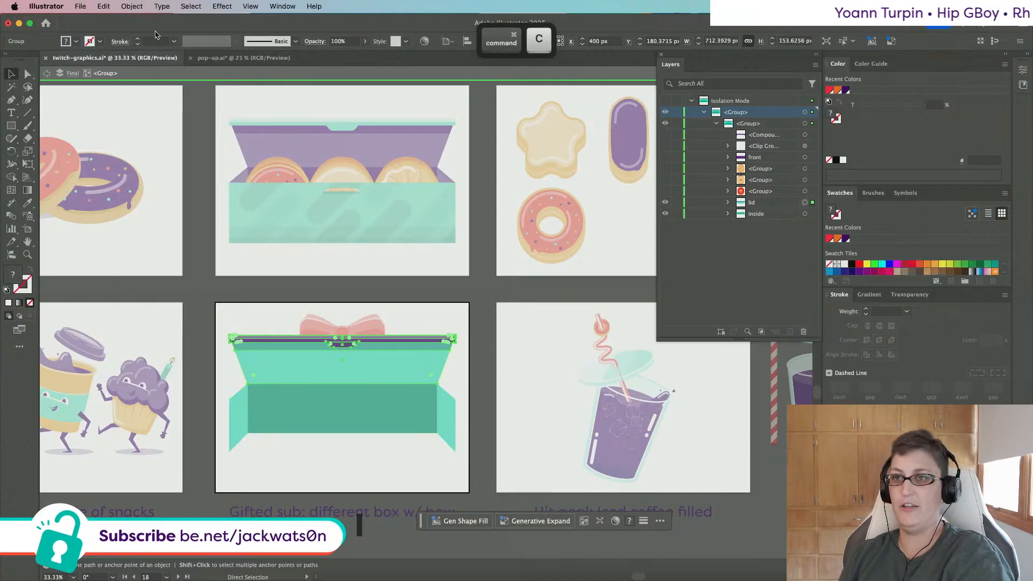
pyautogui.click(233, 60)
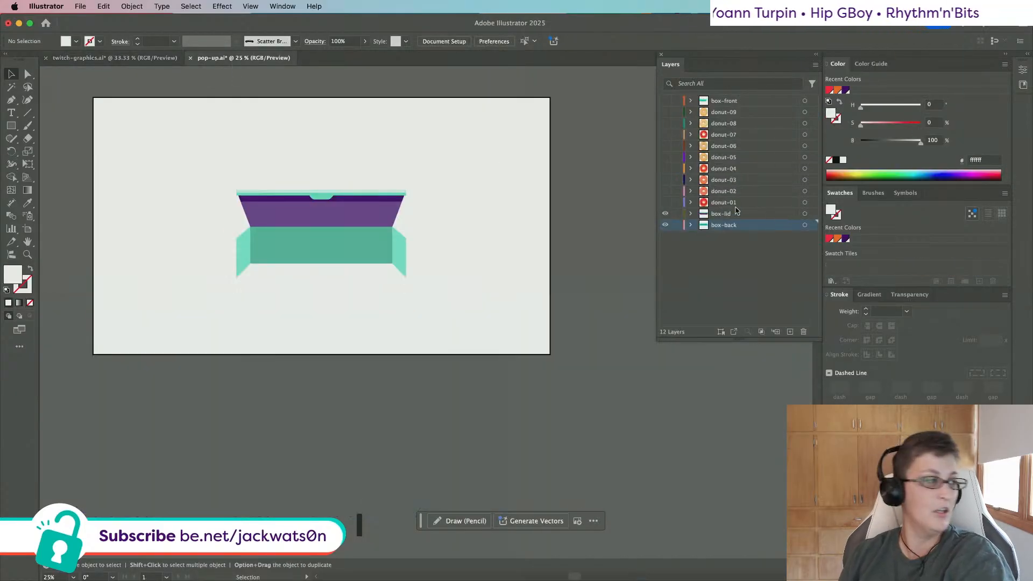
pyautogui.click(806, 214)
pyautogui.press('super+f')
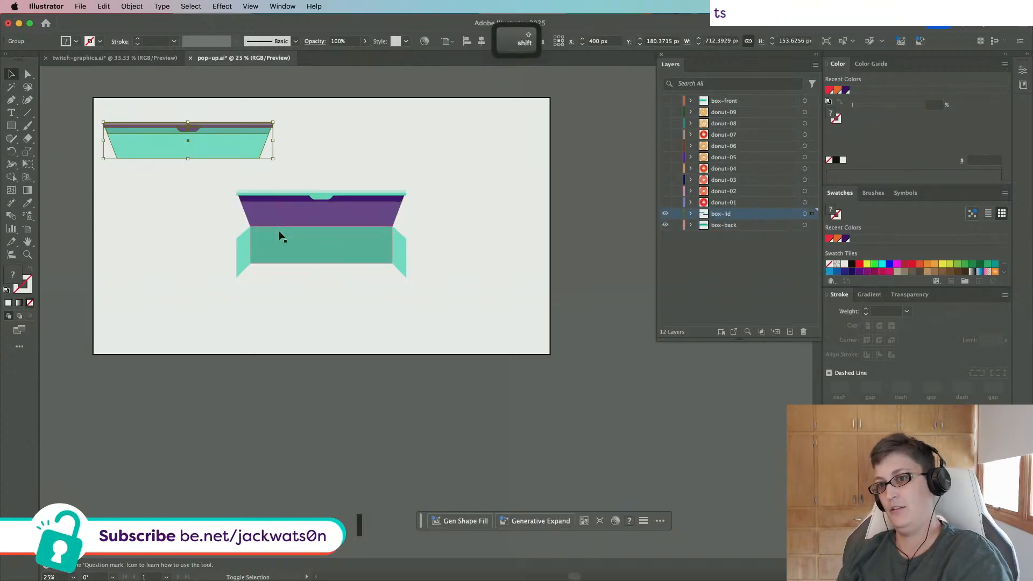
# Step: Align the pasted lid to the old lid's right and bottom edges, then delete the old lid group from box-lid
pyautogui.keyDown('shift'); pyautogui.click(361, 215); pyautogui.keyUp('shift')
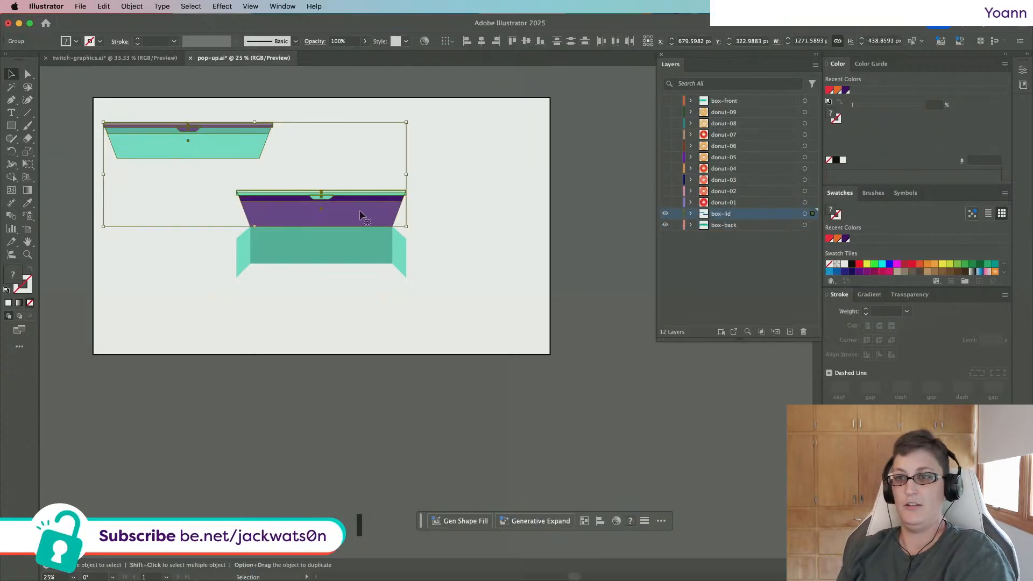
pyautogui.click(496, 41)
pyautogui.click(539, 41)
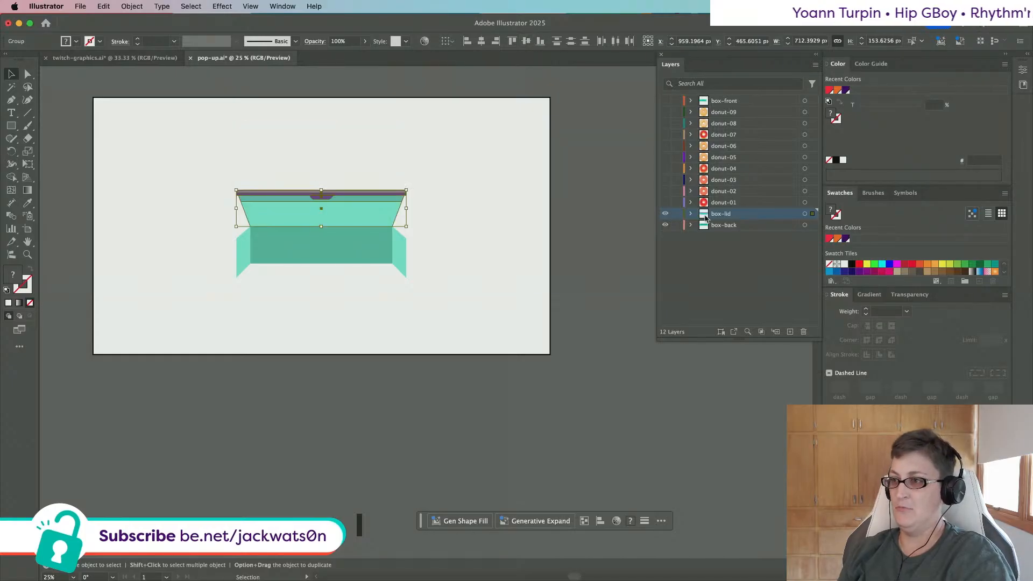
pyautogui.click(804, 237)
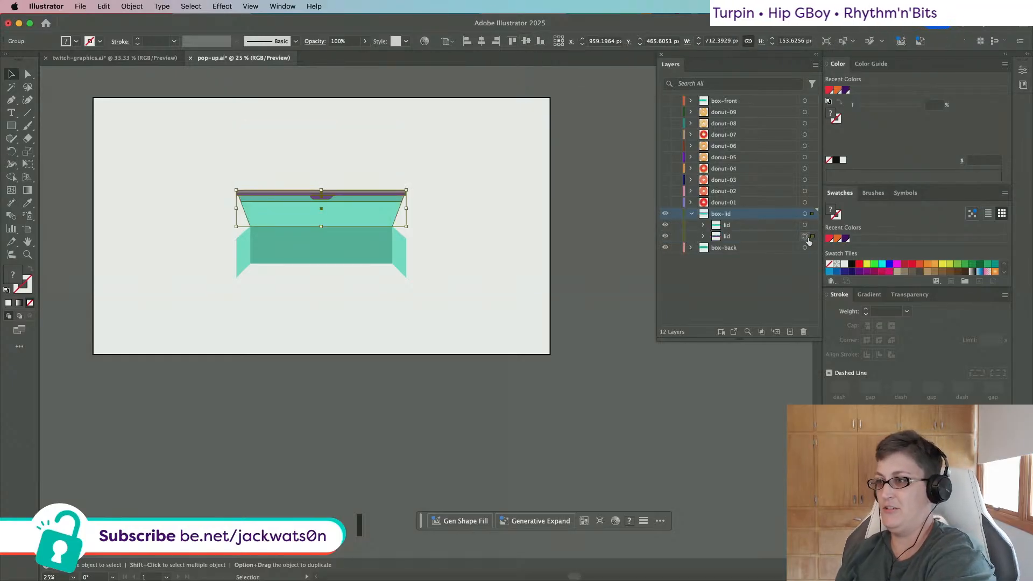
pyautogui.press('Delete')
pyautogui.click(691, 215)
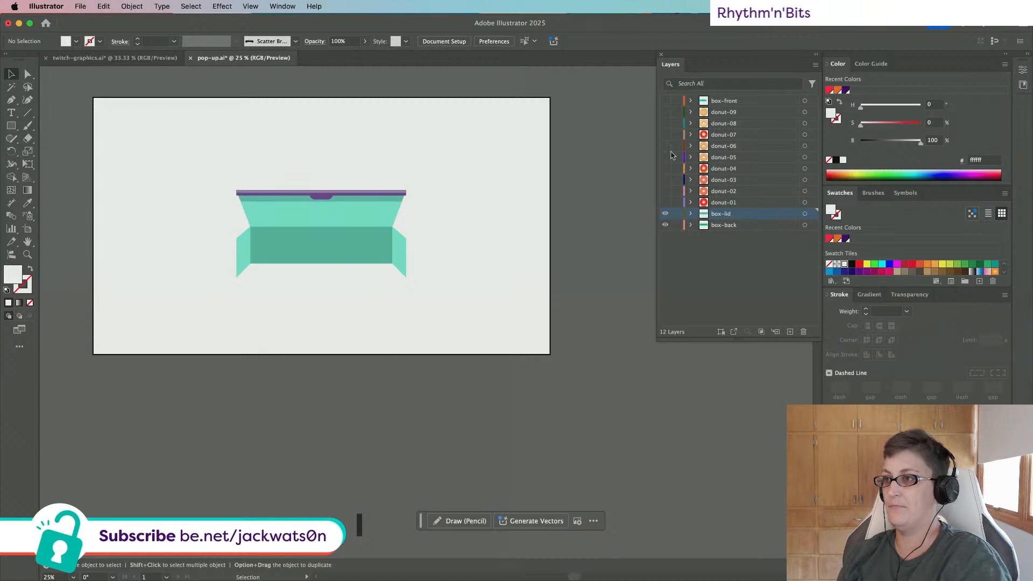
# Step: In twitch-graphics.ai, show the gifted-sub box's front parts and move the compound path and clip group into the front group
pyautogui.click(143, 59)
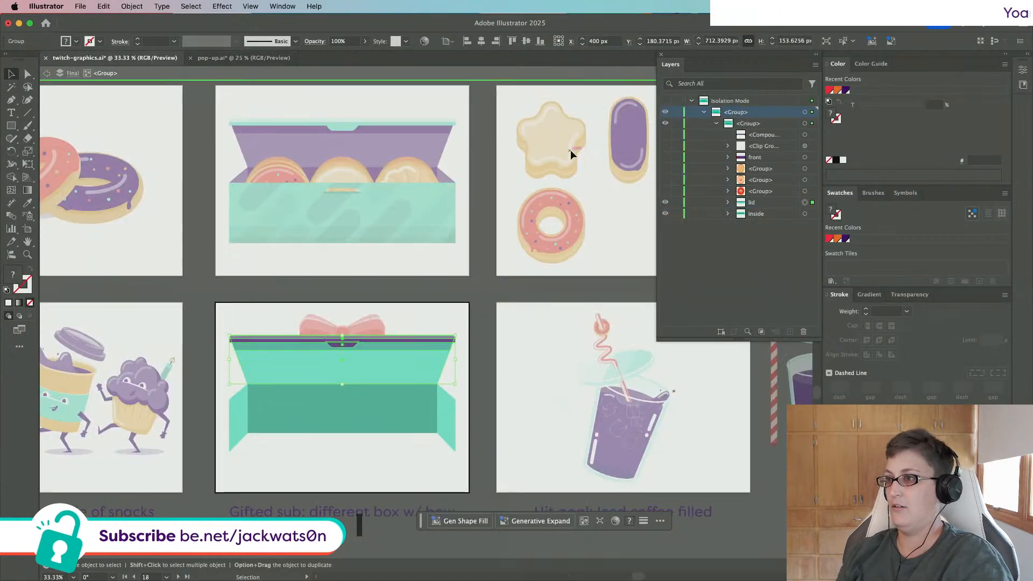
pyautogui.click(665, 145)
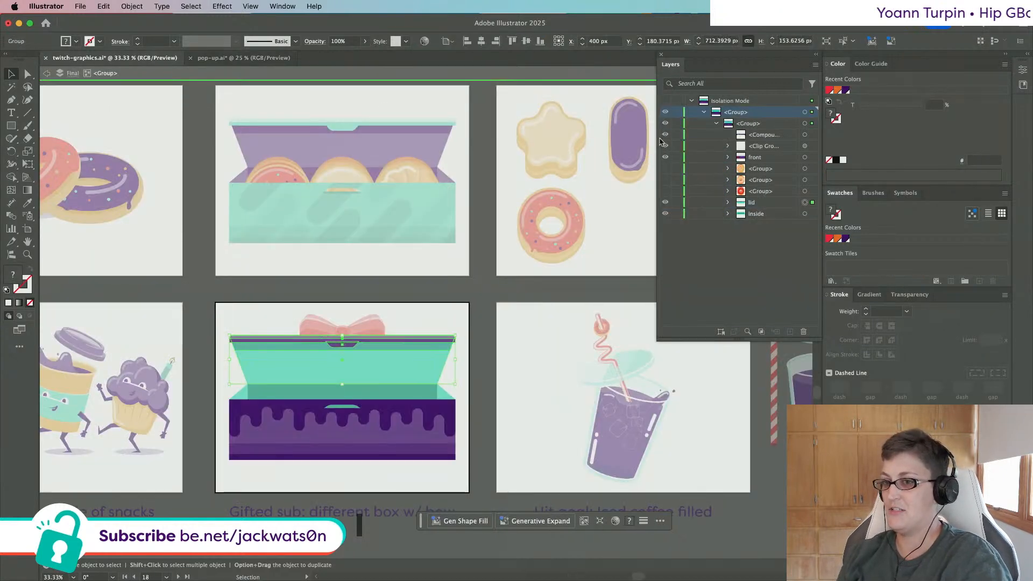
pyautogui.click(805, 135)
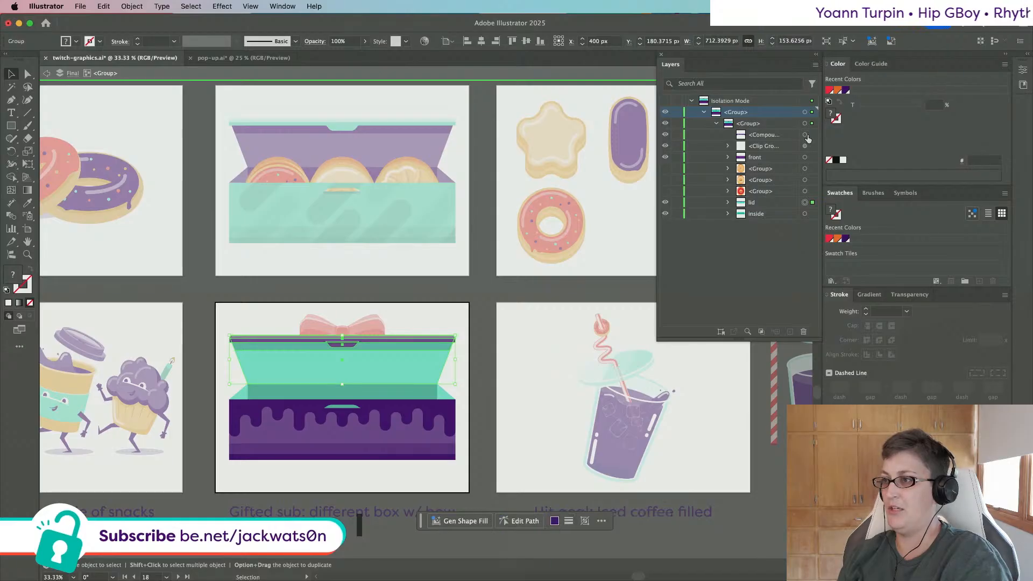
pyautogui.click(728, 157)
pyautogui.click(763, 147)
pyautogui.keyDown('shift'); pyautogui.click(763, 136); pyautogui.keyUp('shift')
pyautogui.moveTo(764, 136); pyautogui.dragTo(757, 158)
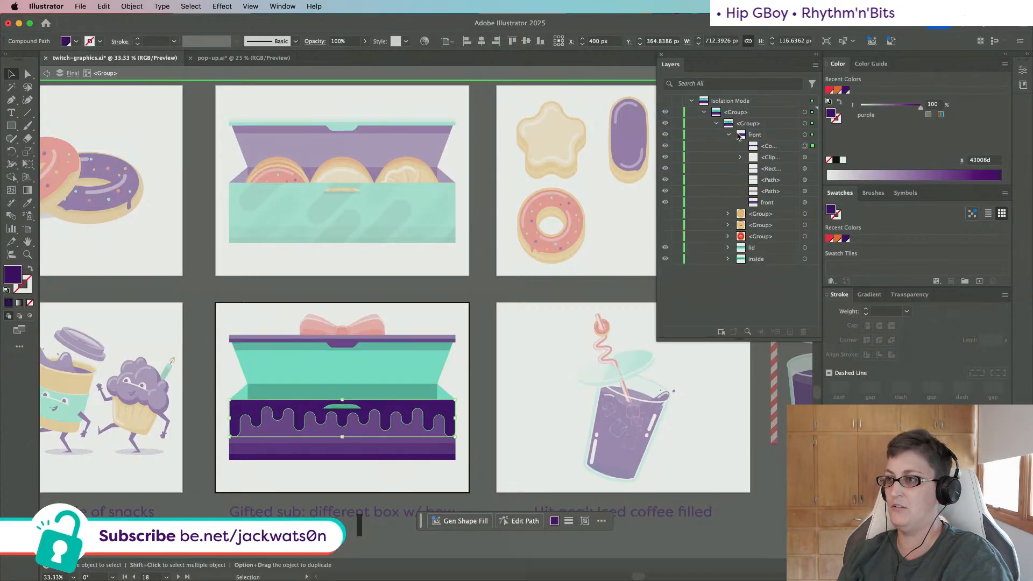
pyautogui.click(727, 135)
# Step: Copy the complete front group, show the box-front layer in pop-up.ai and paste the group into it
pyautogui.click(804, 134)
pyautogui.press('cmd+c')
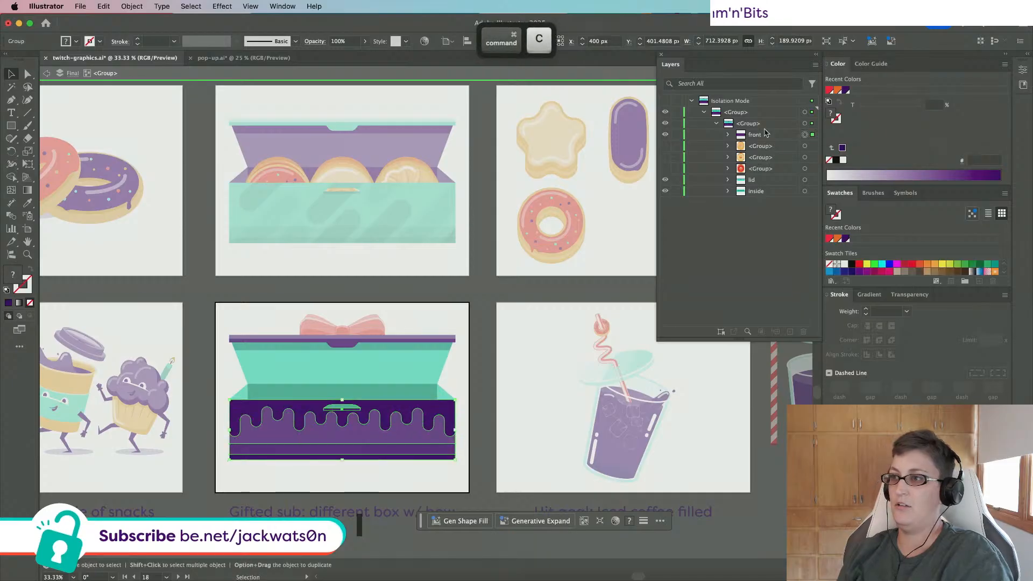
pyautogui.click(237, 57)
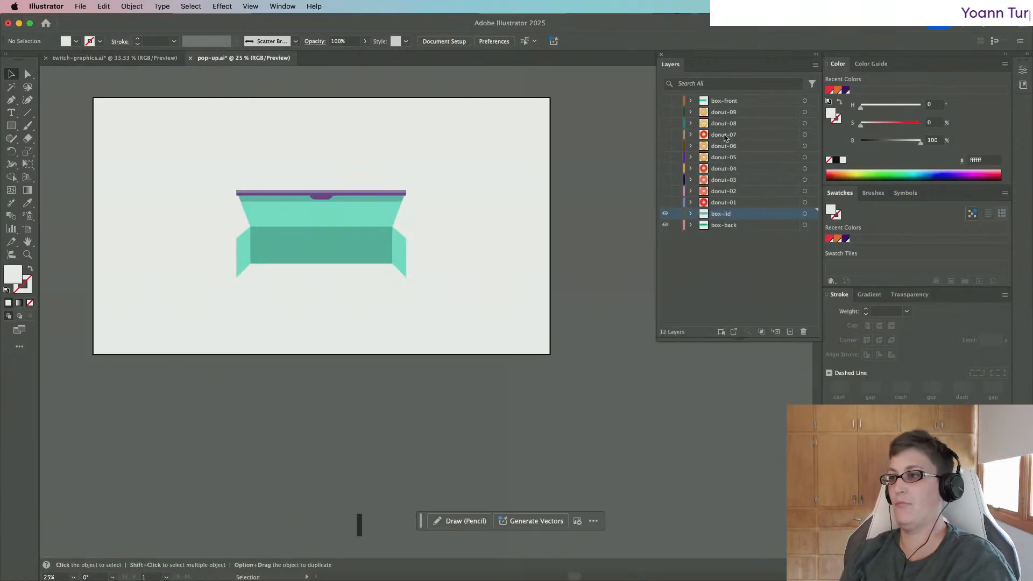
pyautogui.click(742, 102)
pyautogui.press('cmd+v')
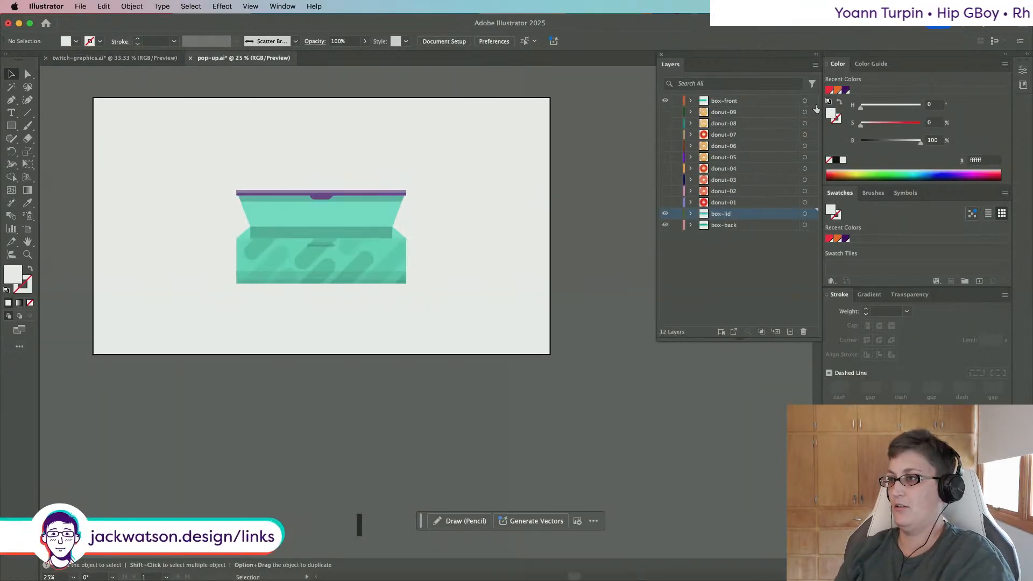
pyautogui.press('cmd+v')
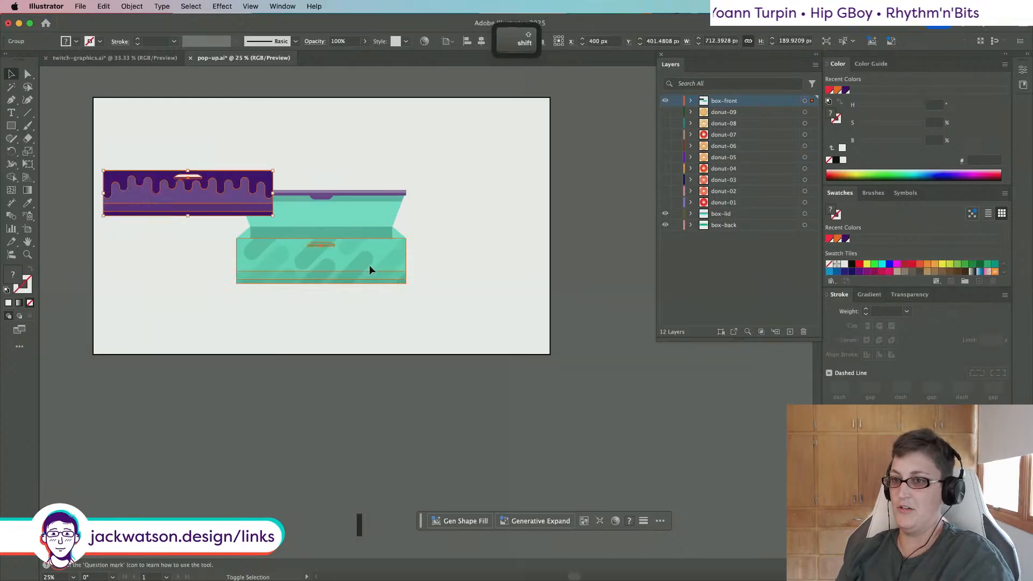
# Step: Align the pasted front to the old front's right and bottom edges, then delete the old front group and clip group from box-front
pyautogui.keyDown('shift'); pyautogui.click(369, 265); pyautogui.keyUp('shift')
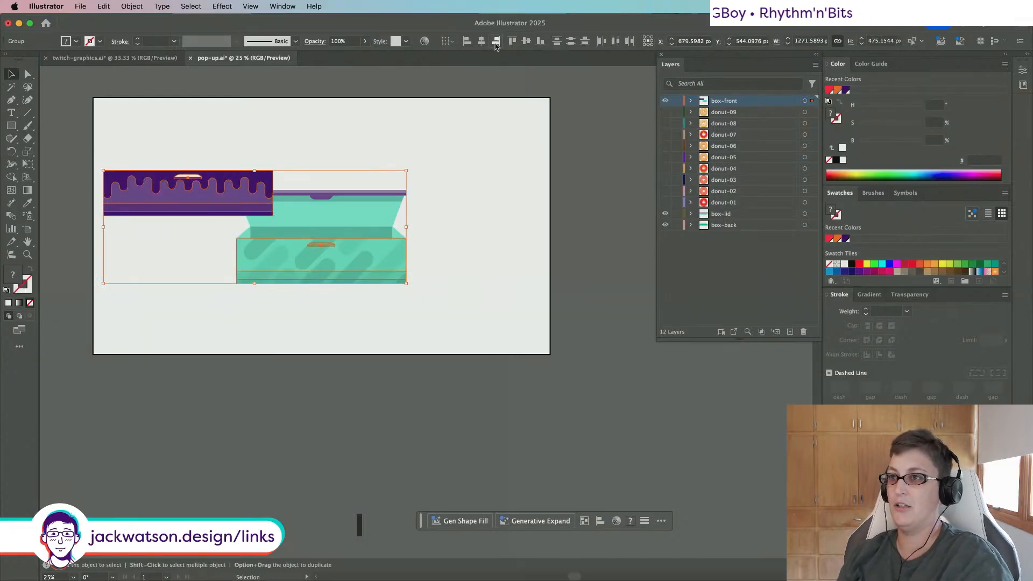
pyautogui.click(496, 43)
pyautogui.click(540, 41)
pyautogui.press('cmd+shift+a')
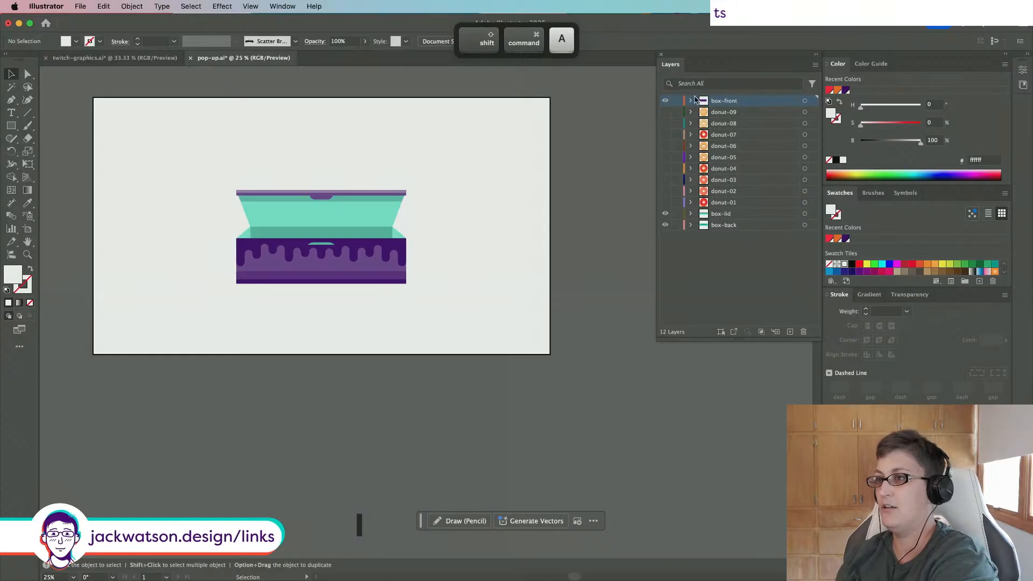
pyautogui.click(693, 100)
pyautogui.click(705, 124)
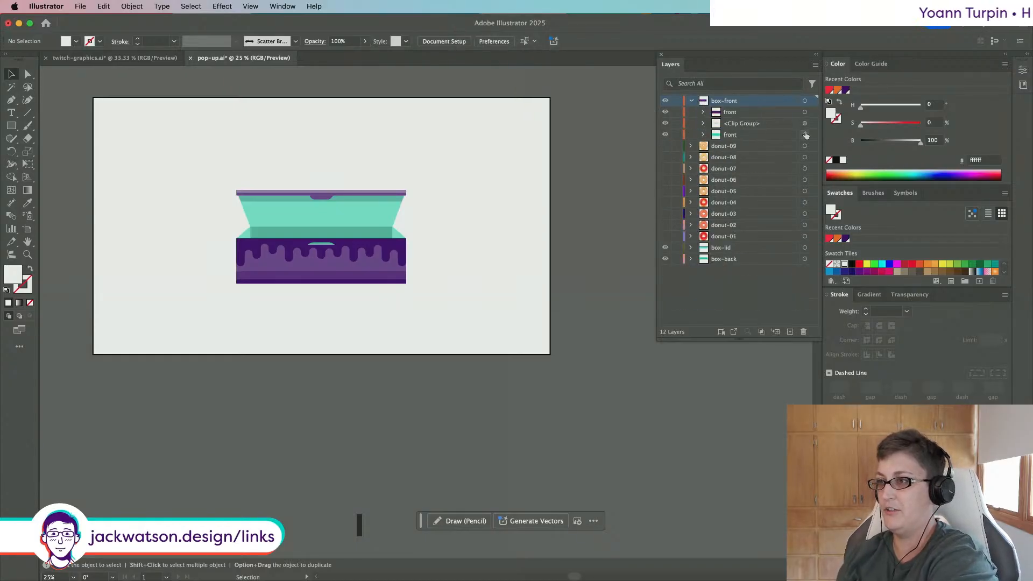
pyautogui.press('BackSpace')
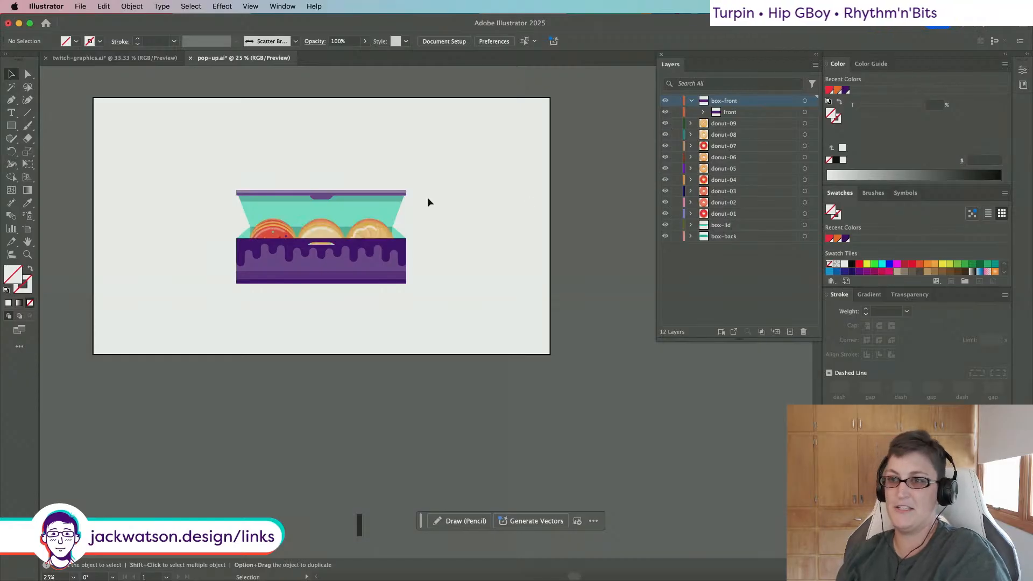
# Step: Show all layers of pop-up.ai and save the file
pyautogui.hscroll(-2, 529, 199)
pyautogui.press('super+s')
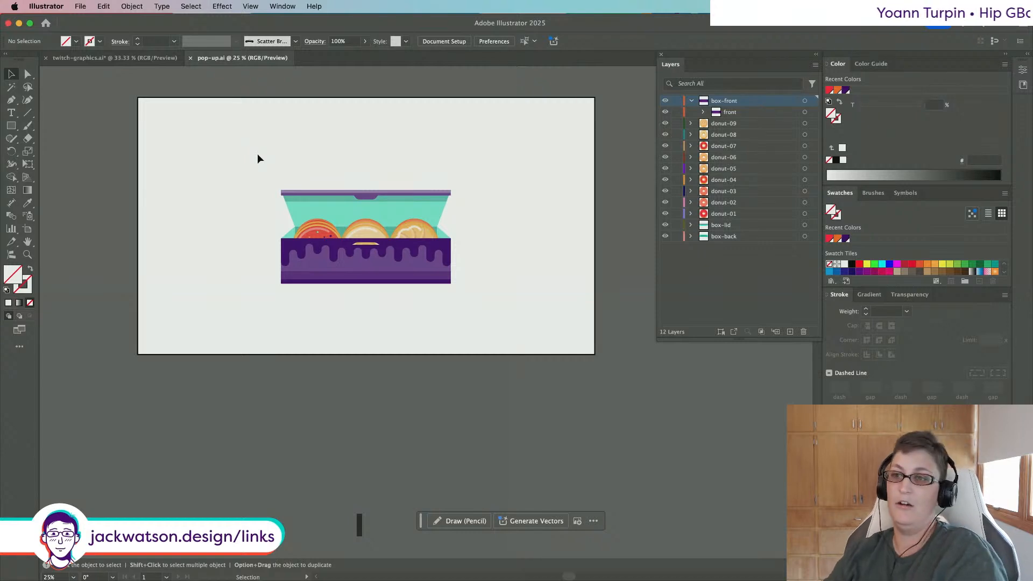
pyautogui.scroll(1, 307, 225)
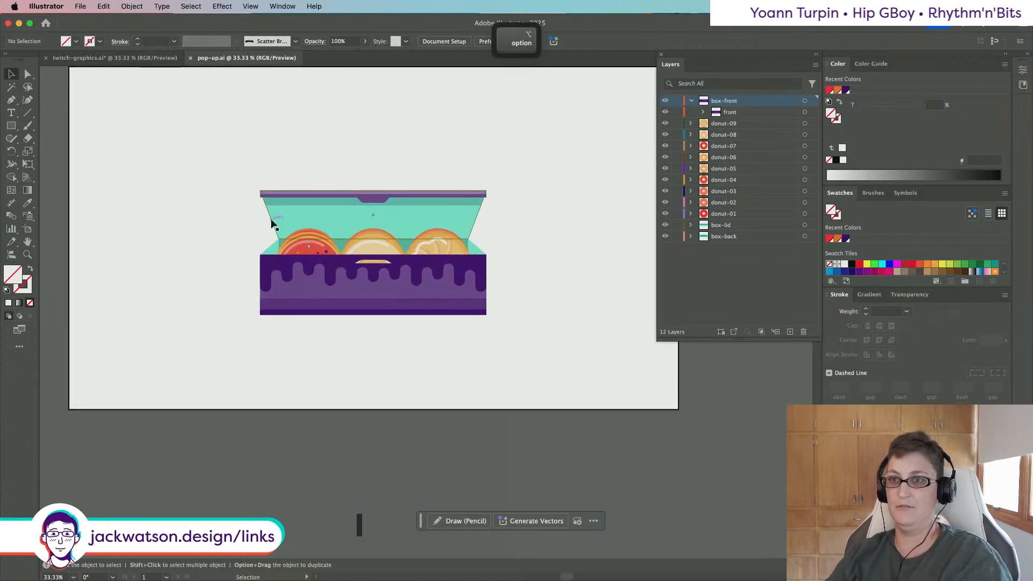
pyautogui.hscroll(1, 237, 219)
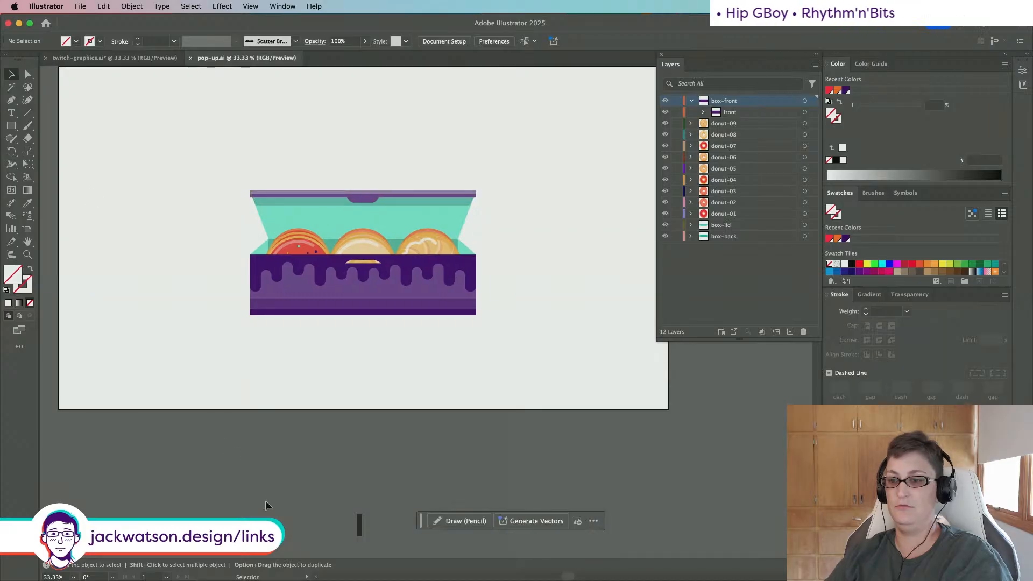
# Step: Switch to After Effects, dismiss the missing-files warning and close the Thanks-for-subscribing.aep project
pyautogui.moveTo(381, 579)
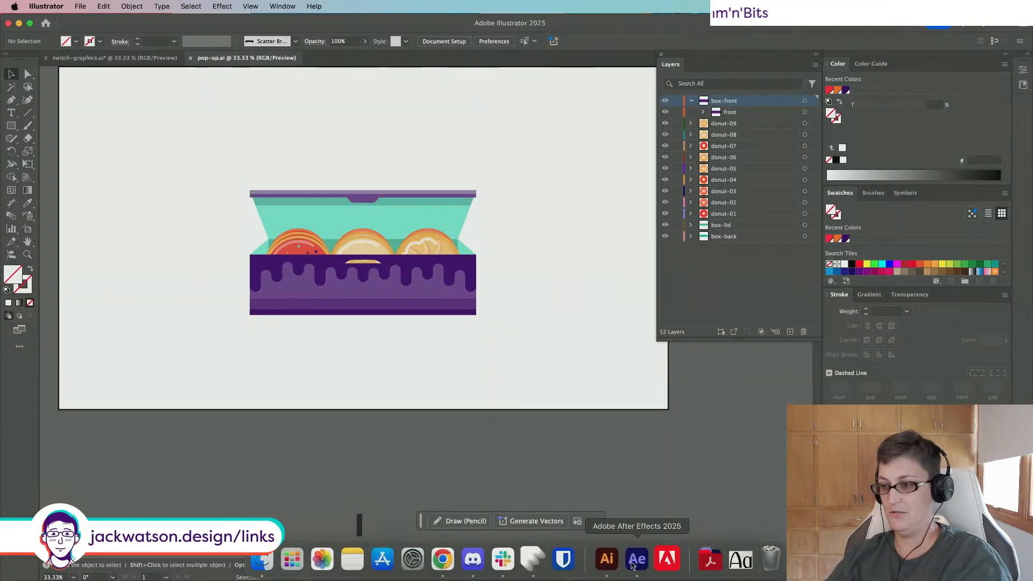
pyautogui.click(632, 563)
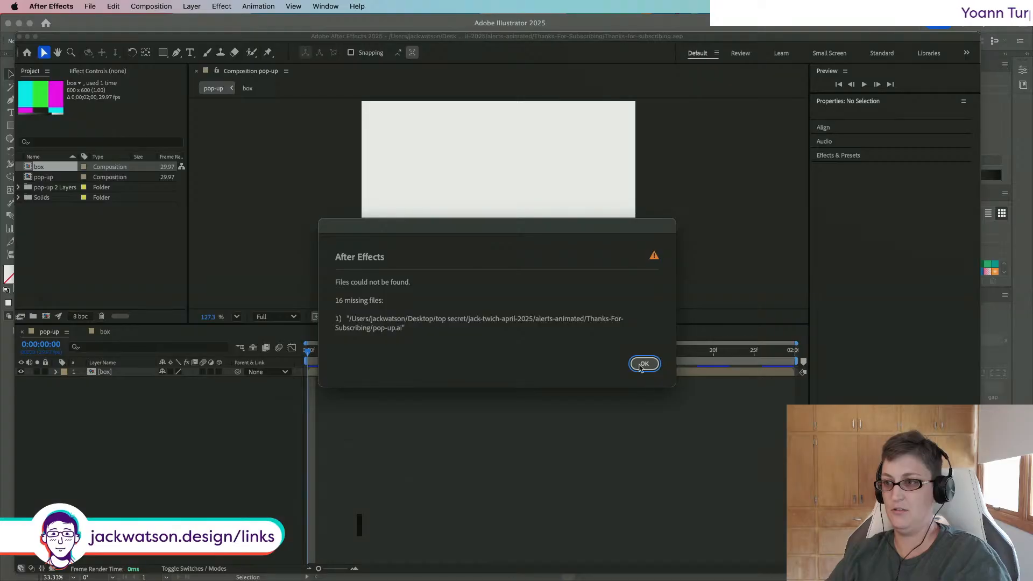
pyautogui.click(647, 364)
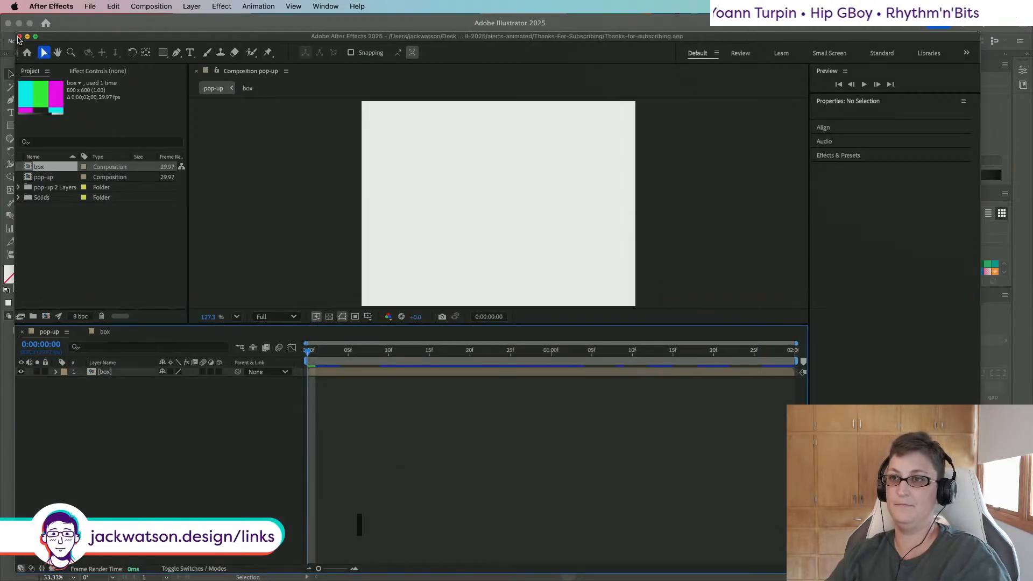
pyautogui.click(19, 37)
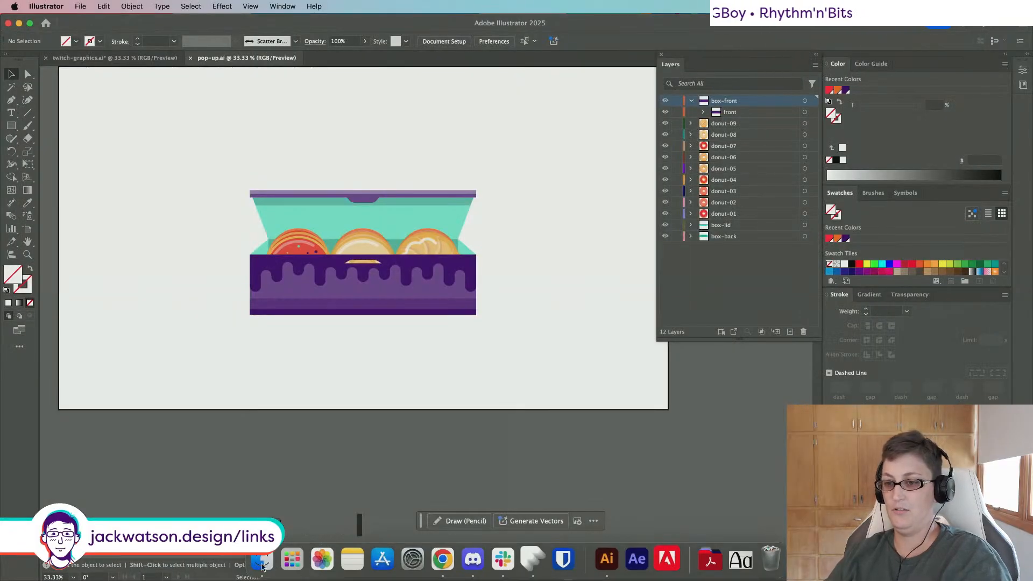
# Step: Open the Gift-Sub.aep project from Finder in After Effects and dismiss the missing-files warning
pyautogui.click(262, 565)
pyautogui.click(619, 332)
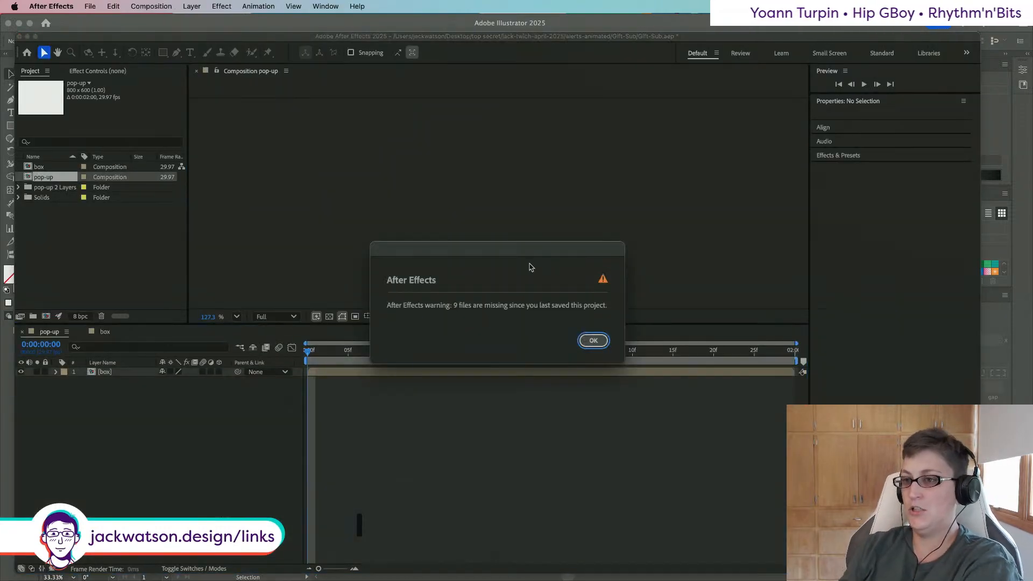
pyautogui.click(583, 341)
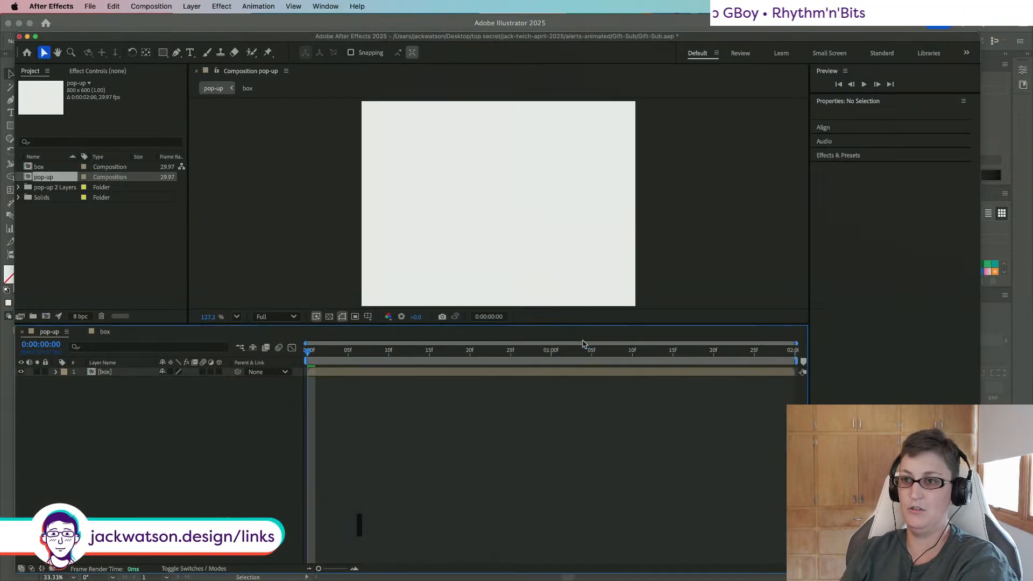
# Step: Inspect the box-front footage in the pop-up 2 Layers folder and preview the pop-up composition's animation with the replaced box artwork
pyautogui.click(21, 188)
pyautogui.click(54, 188)
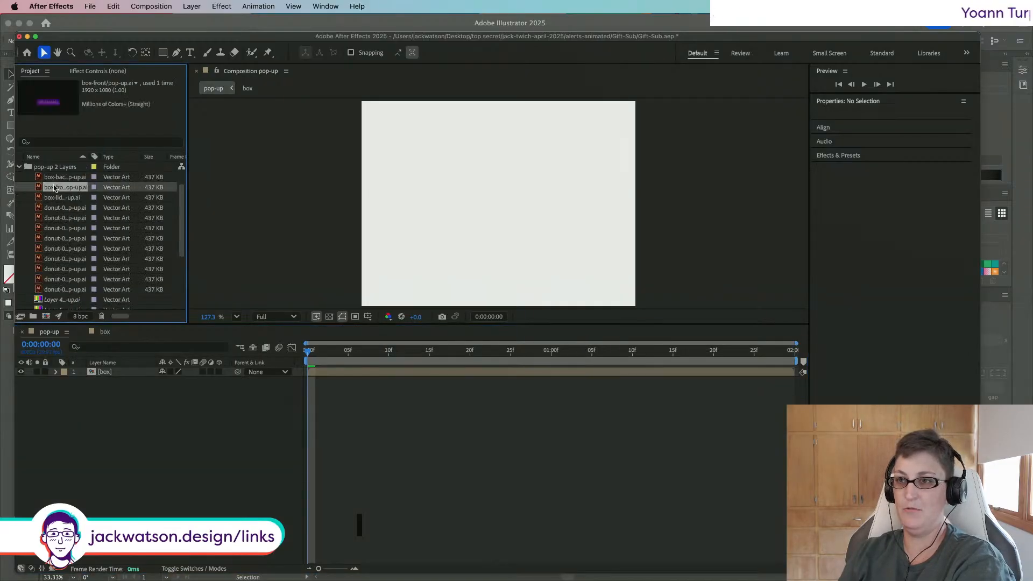
pyautogui.moveTo(429, 354); pyautogui.dragTo(172, 322)
pyautogui.press('space')
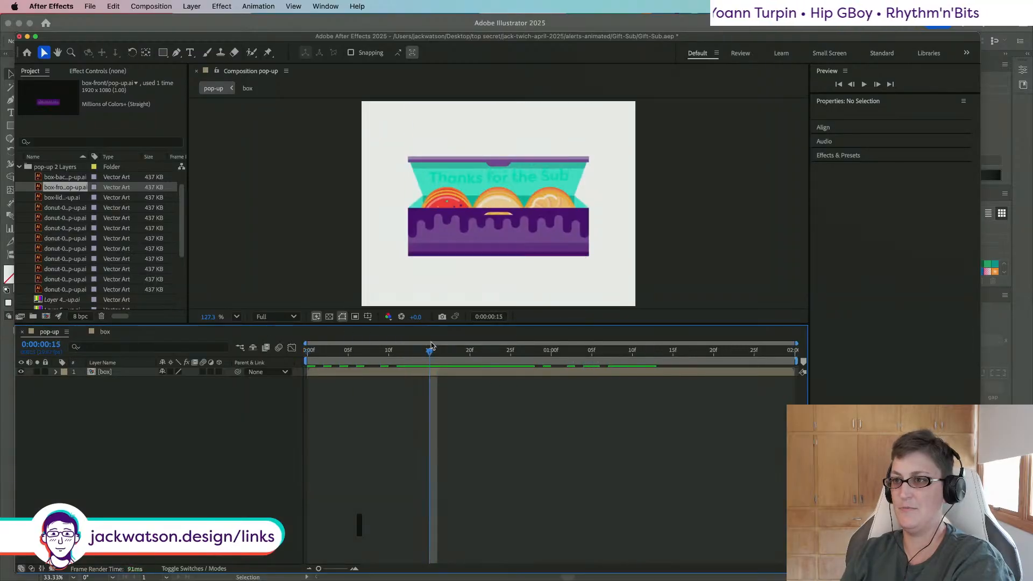
pyautogui.press('space')
pyautogui.moveTo(279, 343); pyautogui.dragTo(395, 348)
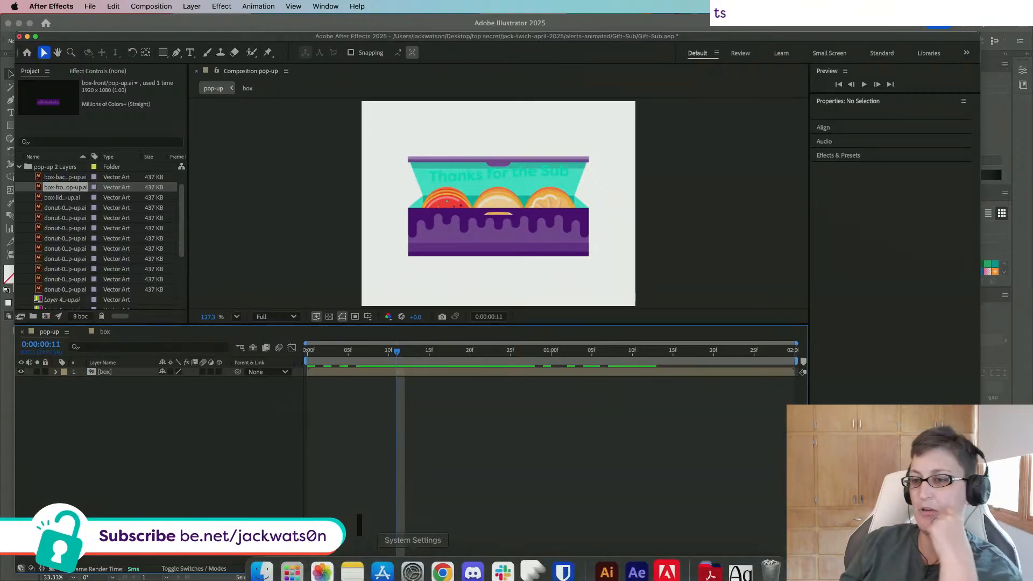
# Step: Save and close the Gift-Sub.aep project, and open New-Sub.aep from the New-Sub folder in Finder
pyautogui.click(19, 36)
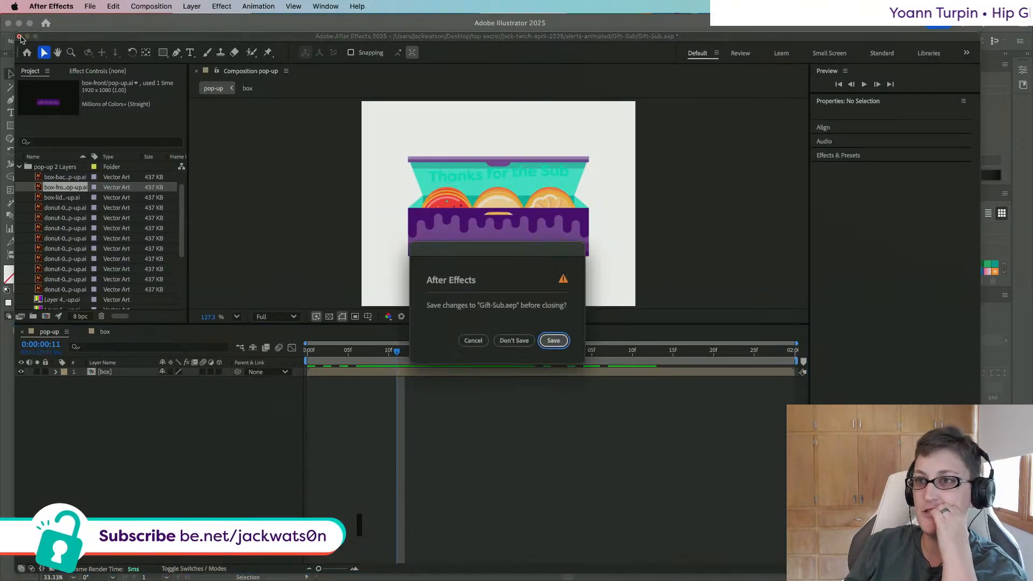
pyautogui.click(552, 341)
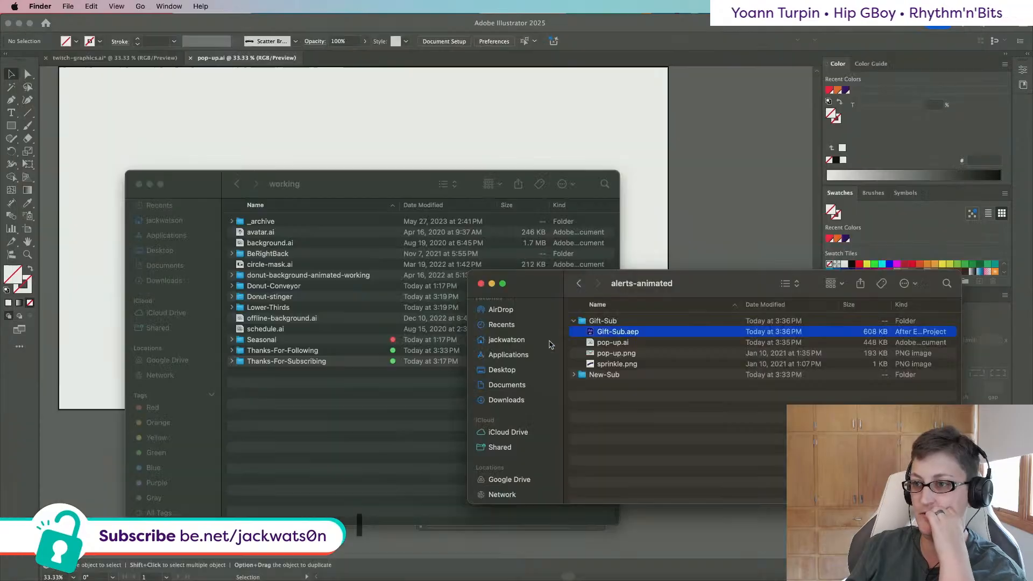
pyautogui.click(572, 376)
pyautogui.click(623, 386)
pyautogui.doubleClick(623, 388)
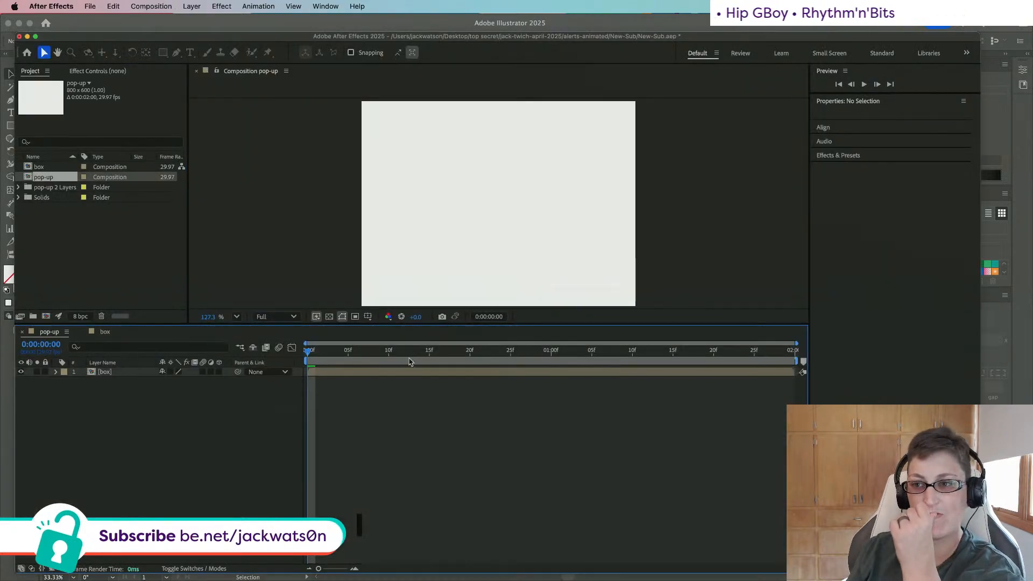
# Step: Preview the opening of the pop-up composition in New-Sub.aep and close the project without saving
pyautogui.click(437, 355)
pyautogui.moveTo(438, 353); pyautogui.dragTo(306, 352)
pyautogui.click(19, 36)
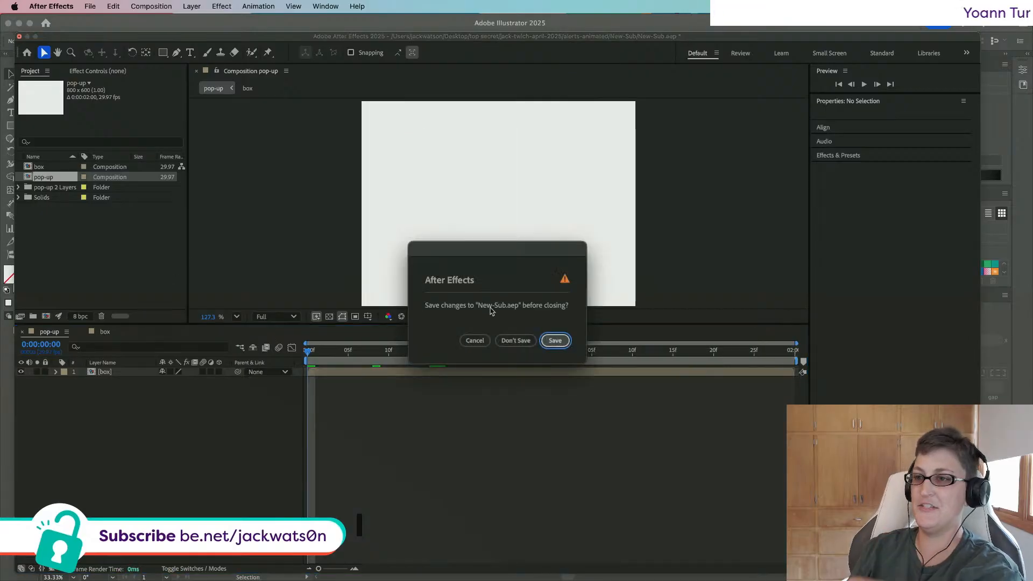
pyautogui.click(516, 341)
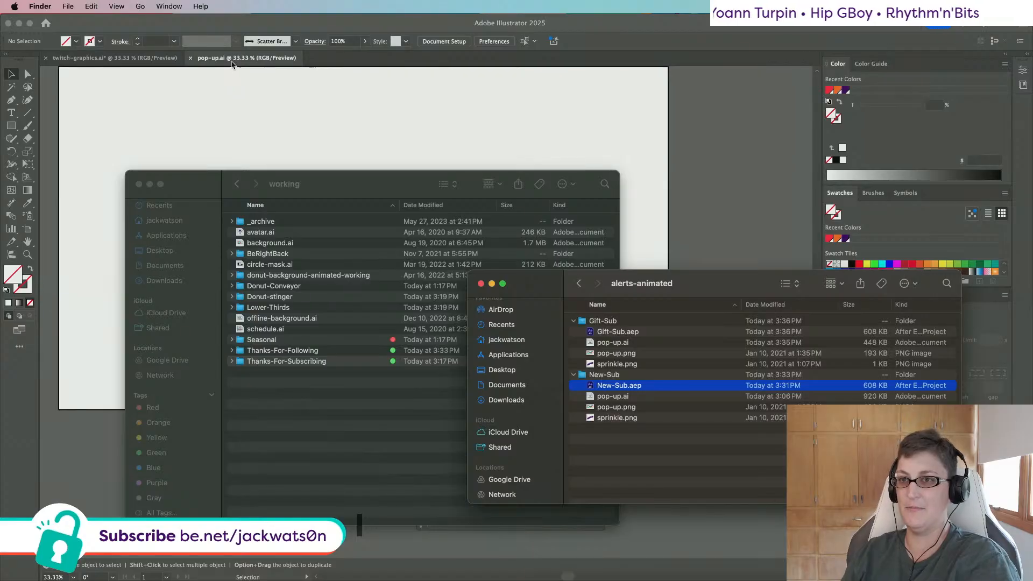
# Step: Switch to the twitch-graphics.ai document in Illustrator and exit isolation mode on the gifted-sub box artwork
pyautogui.click(235, 65)
pyautogui.click(110, 57)
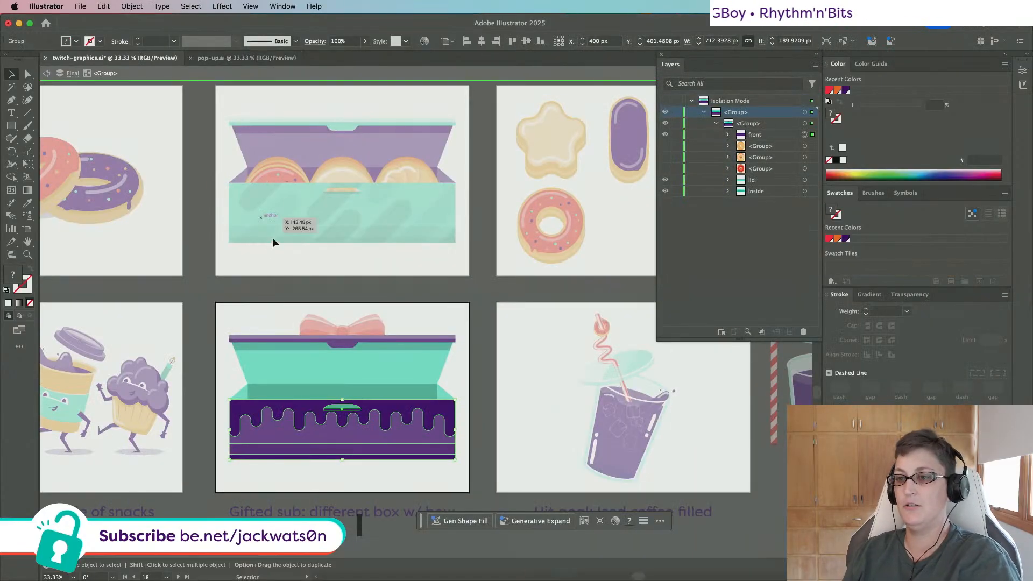
pyautogui.click(46, 73)
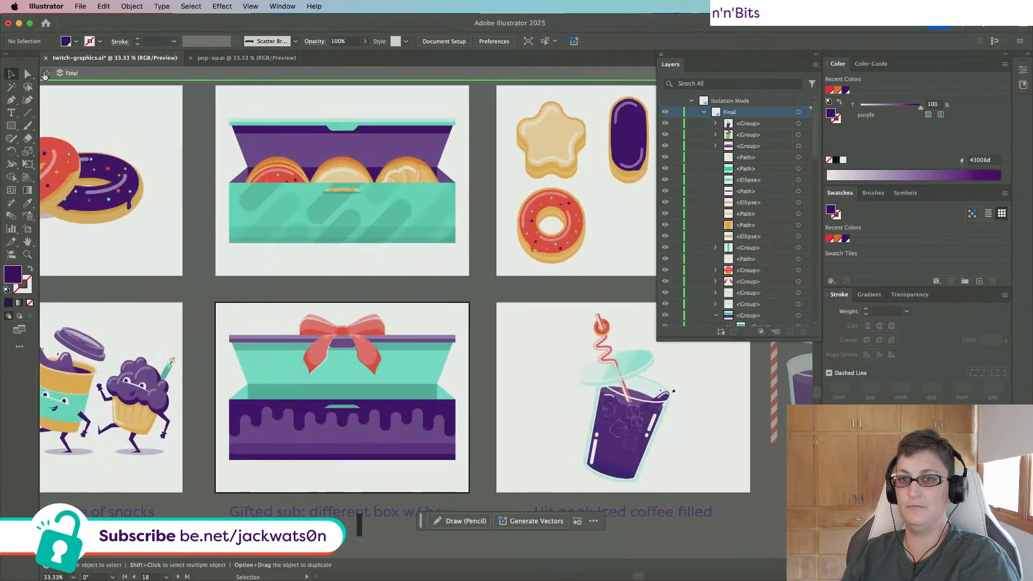
# Step: Try to copy only the bow's upper loops into the box-back layer of pop-up.ai
pyautogui.keyDown('super'); pyautogui.click(360, 323); pyautogui.keyUp('super')
pyautogui.press('v')
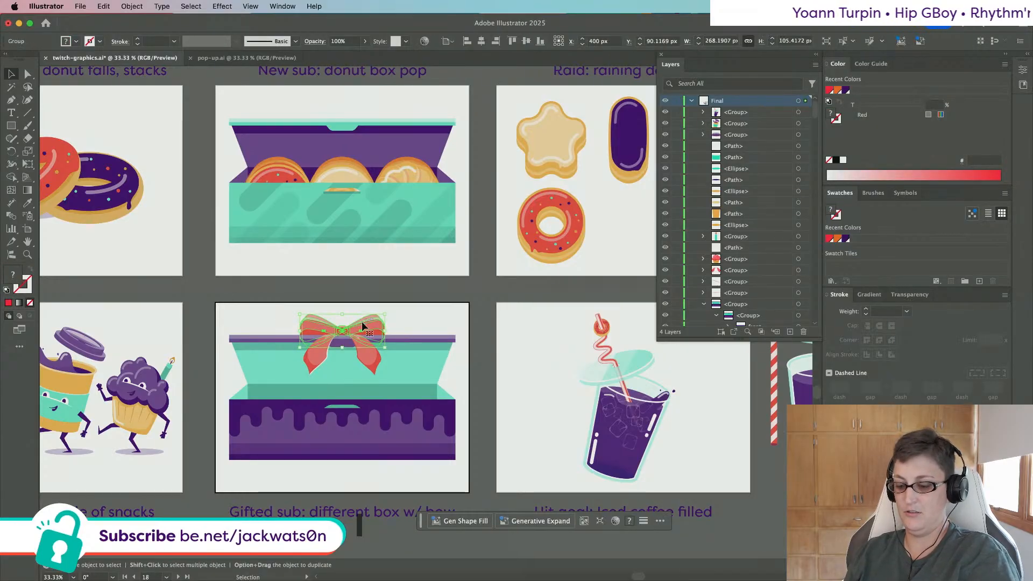
pyautogui.press('super+c')
pyautogui.press('super+grave')
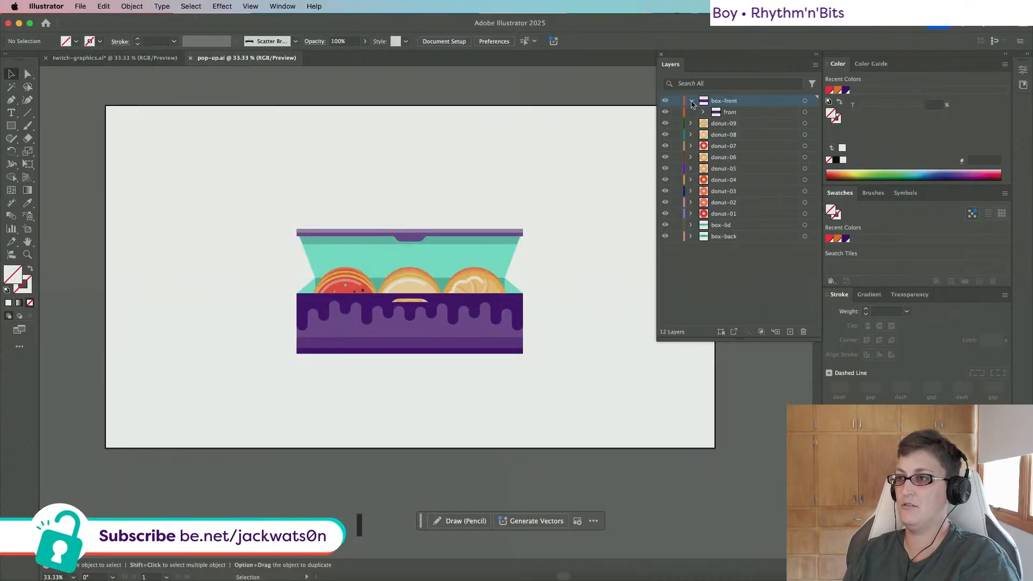
pyautogui.click(692, 103)
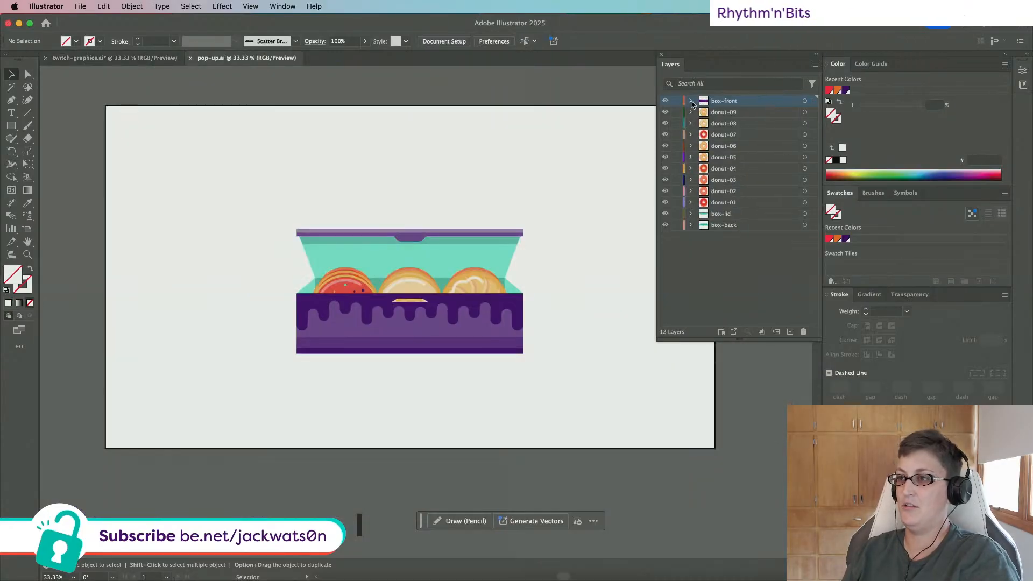
pyautogui.click(750, 225)
pyautogui.press('super+v')
pyautogui.press('super+z')
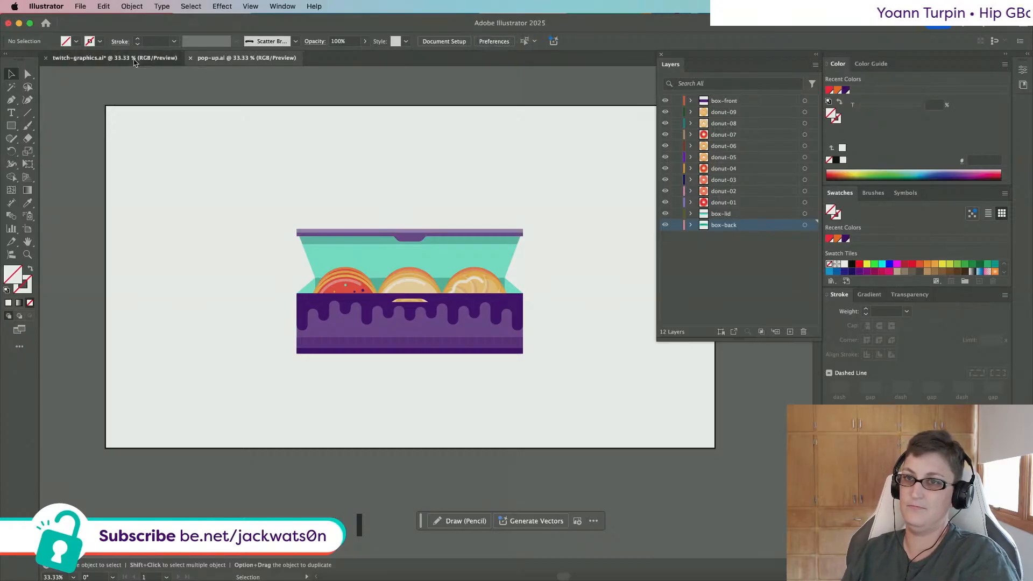
# Step: Copy the whole gifted-sub box with its bow from twitch-graphics.ai into pop-up.ai's box-back layer, aligned over the existing box
pyautogui.click(134, 60)
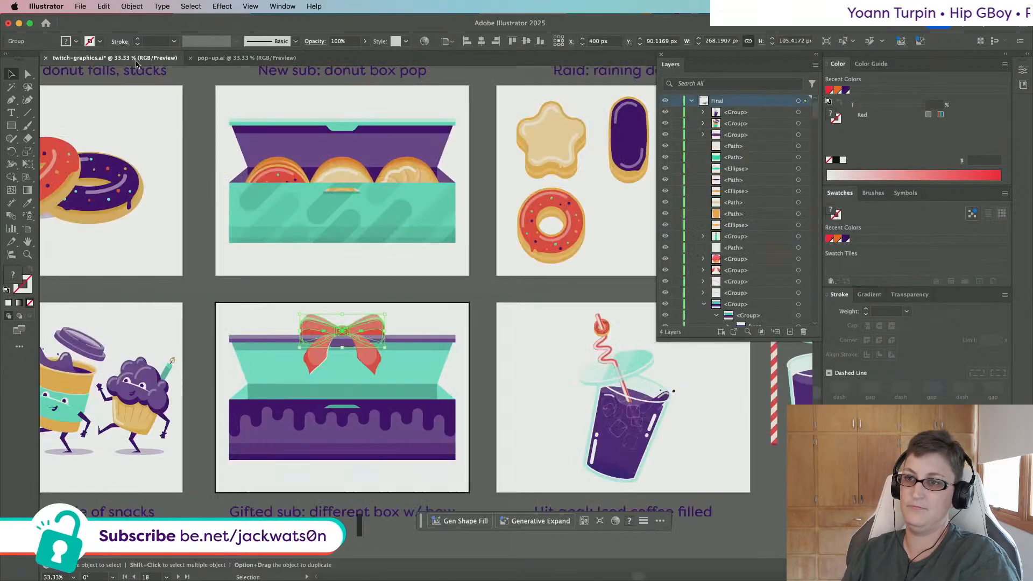
pyautogui.click(381, 347)
pyautogui.press('super+c')
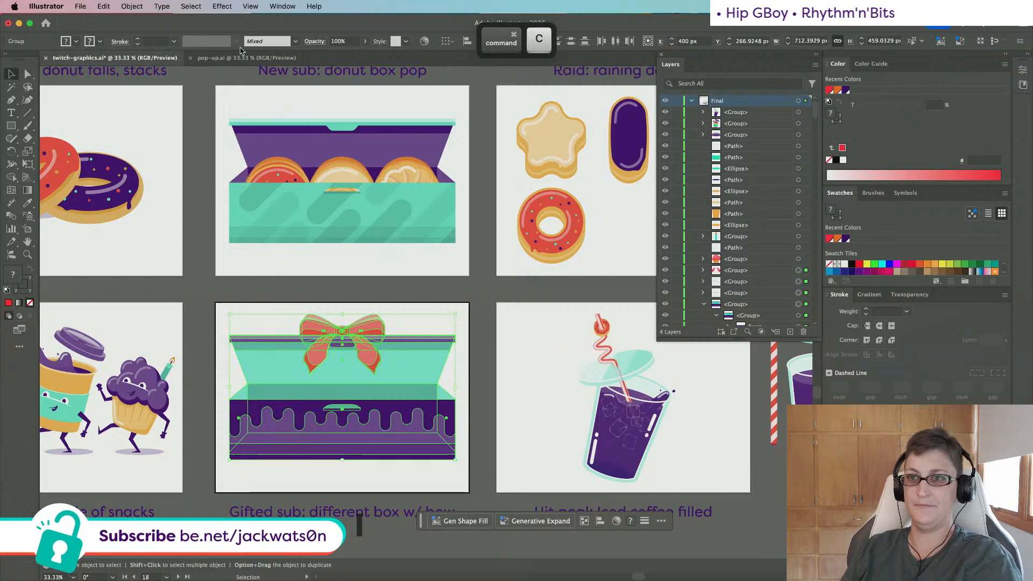
pyautogui.press('super+grave')
pyautogui.press('super+f')
pyautogui.moveTo(237, 249); pyautogui.dragTo(390, 322)
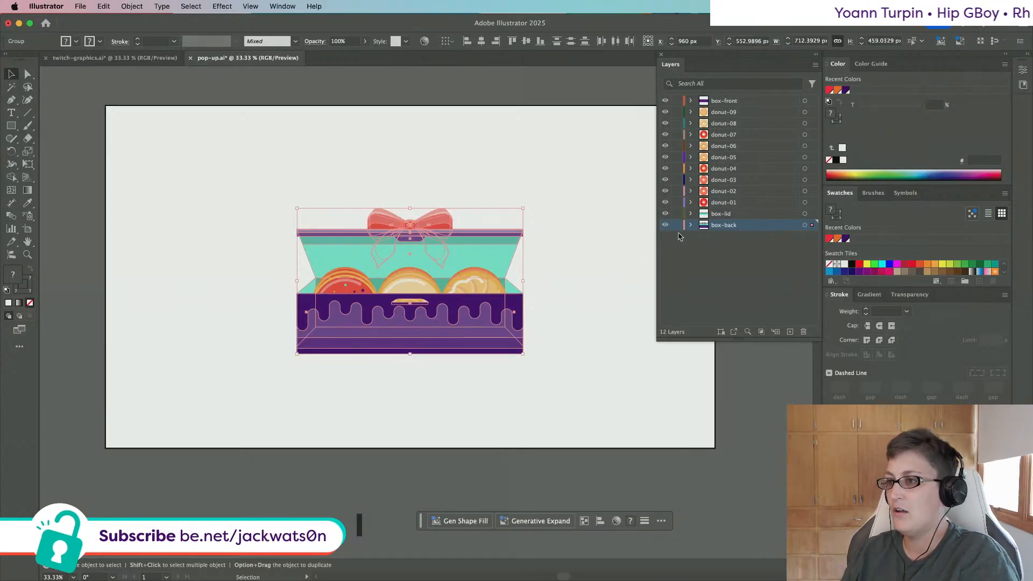
# Step: Delete the pasted box group from the box-back layer, keeping the bow groups
pyautogui.click(691, 225)
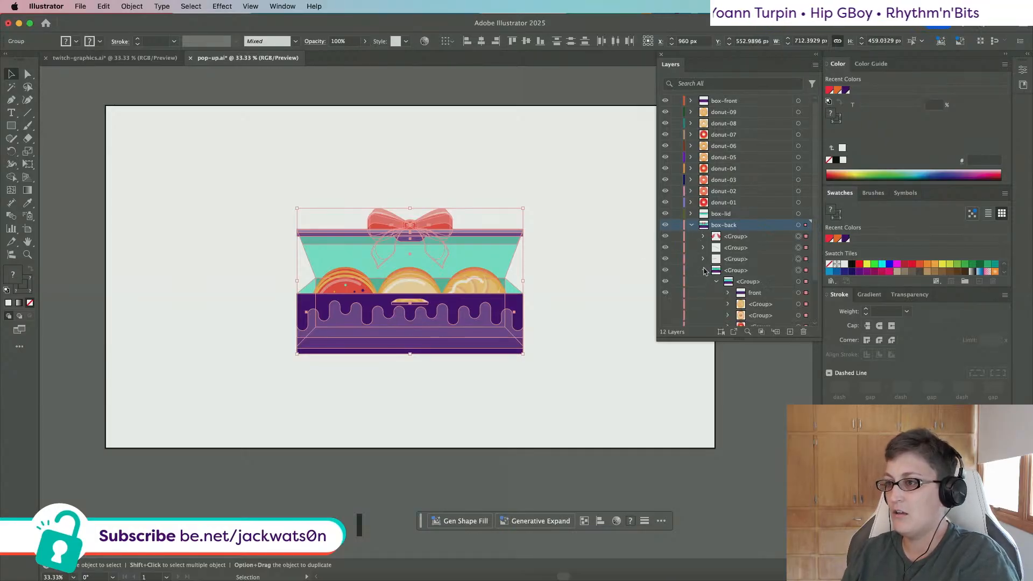
pyautogui.click(703, 270)
pyautogui.click(721, 270)
pyautogui.keyDown('shift'); pyautogui.click(731, 247); pyautogui.keyUp('shift')
pyautogui.click(803, 331)
pyautogui.press('super+z')
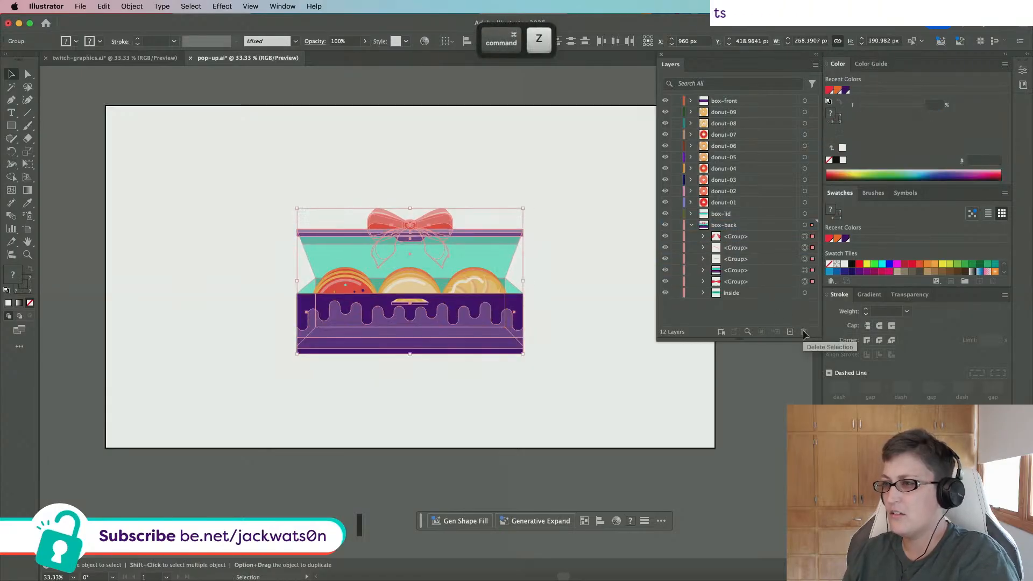
pyautogui.click(806, 272)
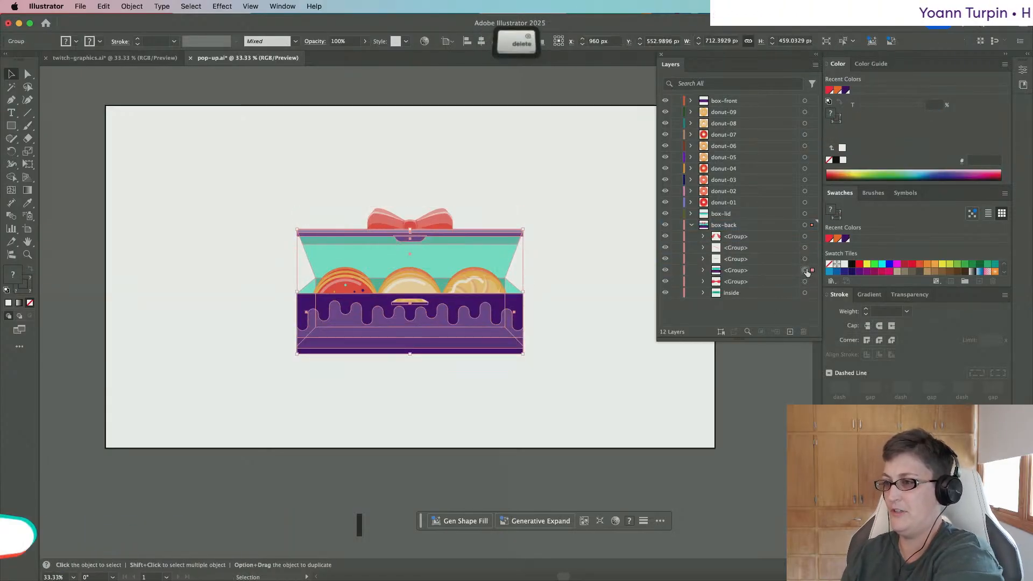
pyautogui.press('Delete')
# Step: Move the bow groups out of box-back, pasting them in place on a new layer at the bottom of the layer stack
pyautogui.click(806, 272)
pyautogui.press('super+x')
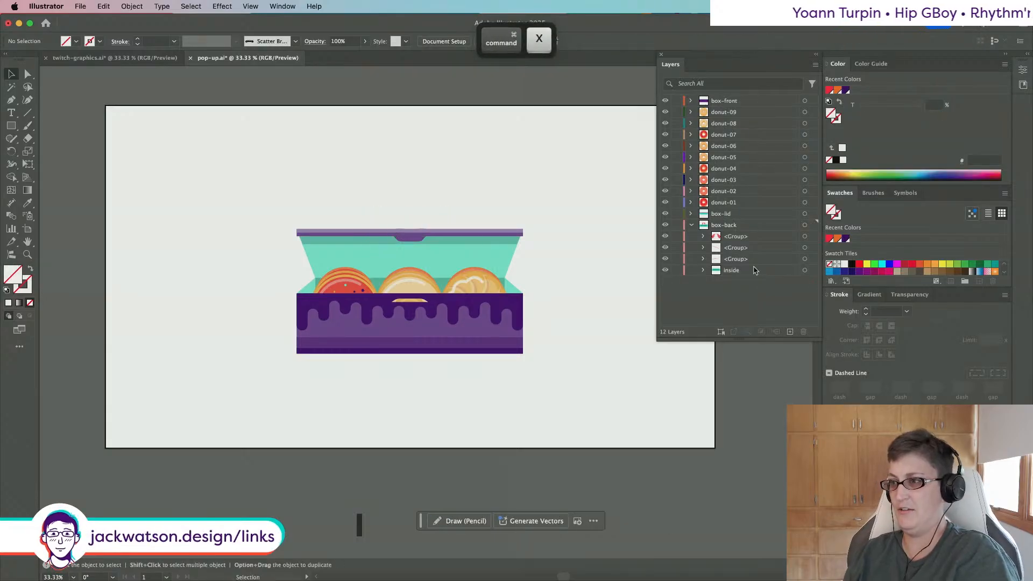
pyautogui.press('super+z')
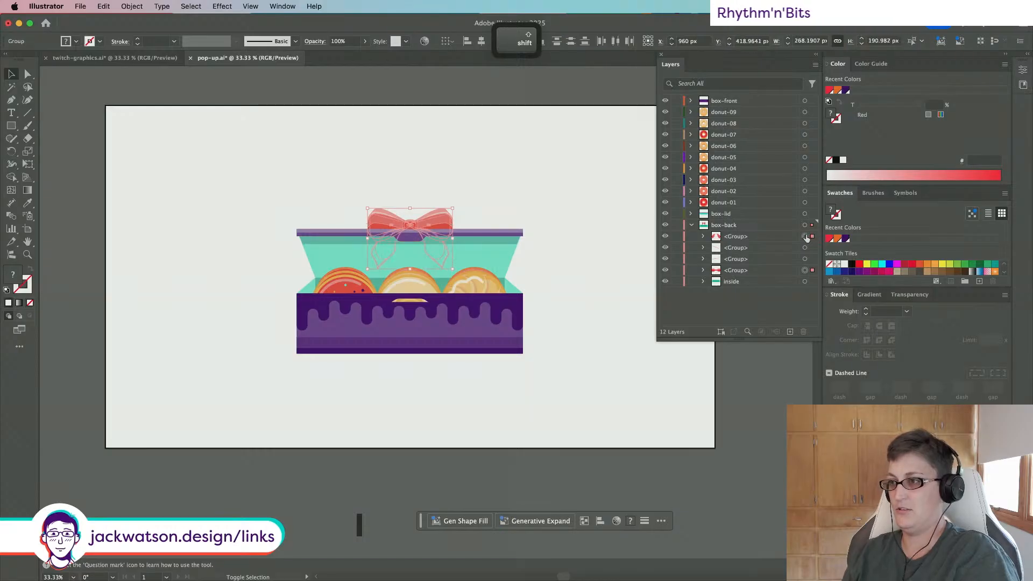
pyautogui.press('super+x')
pyautogui.click(691, 225)
pyautogui.click(790, 331)
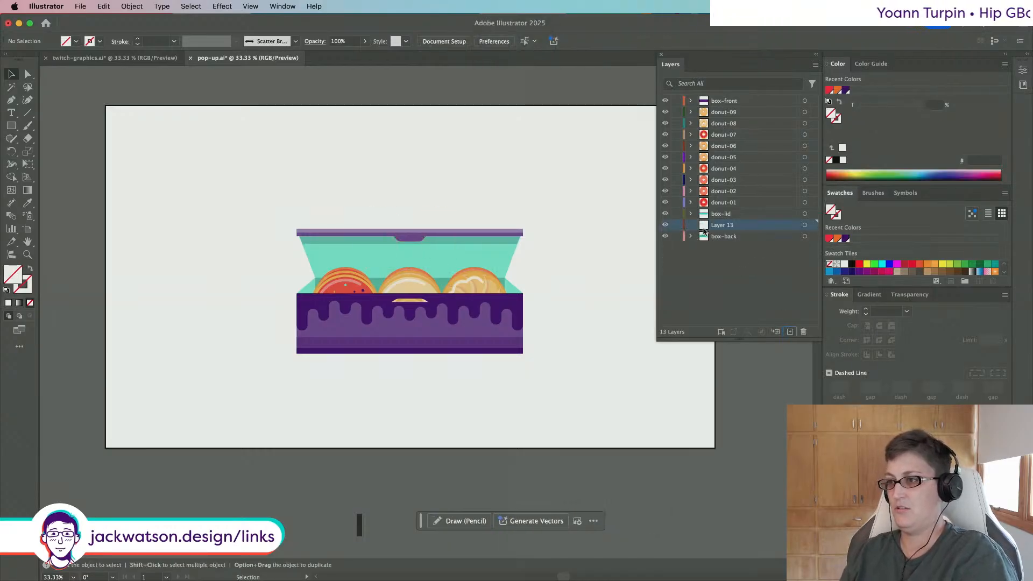
pyautogui.moveTo(719, 230); pyautogui.dragTo(724, 241)
pyautogui.press('super+f')
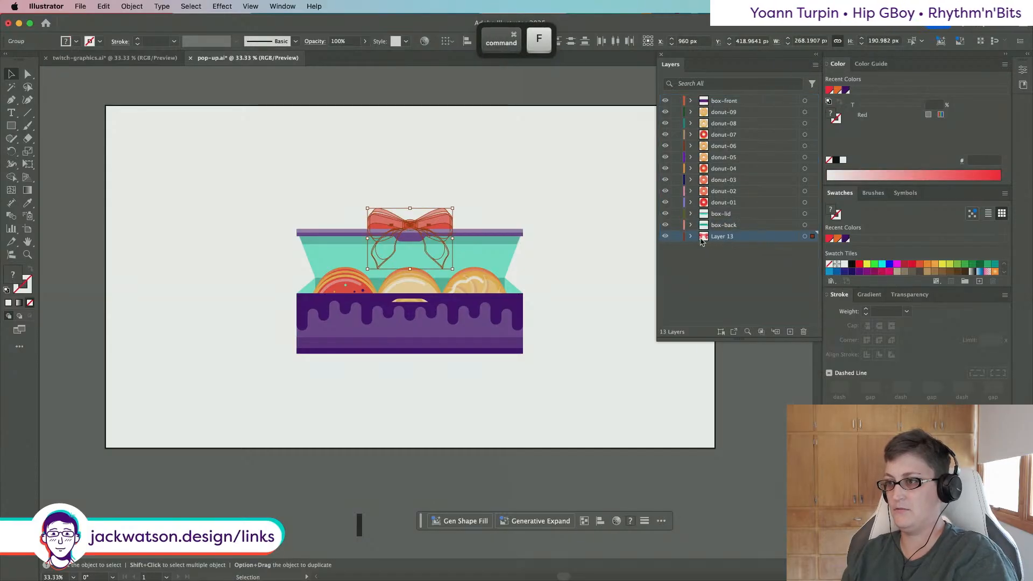
# Step: Hide the ribbon-tails group in the new bow layer and delete the two tiny leftover groups
pyautogui.click(691, 236)
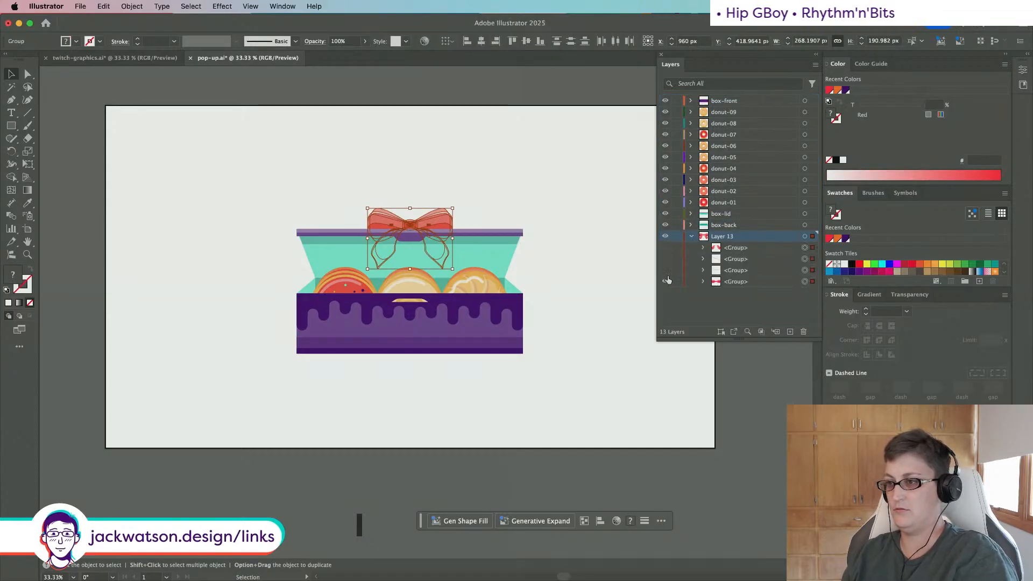
pyautogui.moveTo(667, 278); pyautogui.dragTo(666, 283)
pyautogui.press('super+equal')
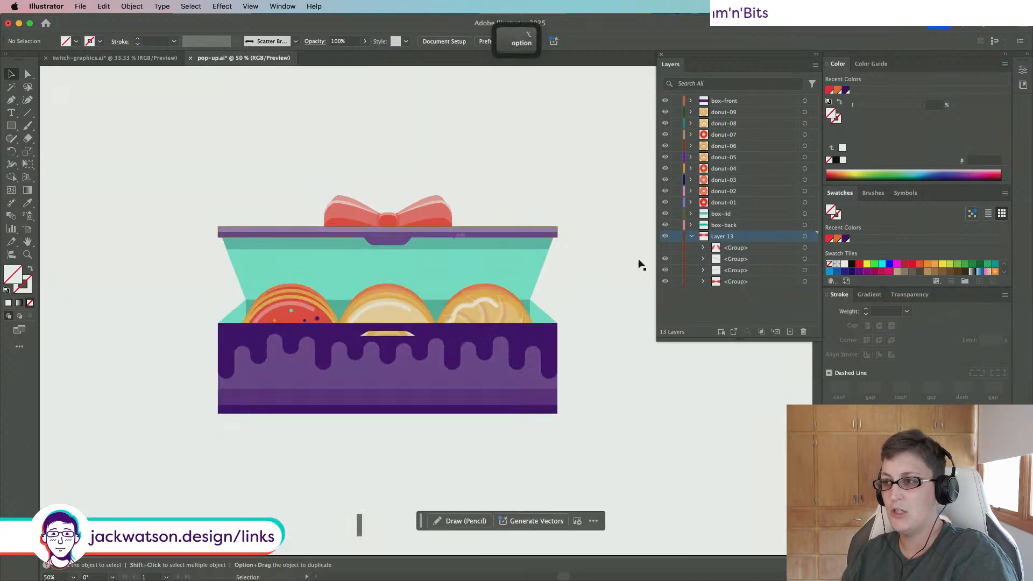
pyautogui.click(804, 258)
pyautogui.press('super+equal')
pyautogui.press('super+equal')
pyautogui.press('super+equal')
pyautogui.press('super+equal')
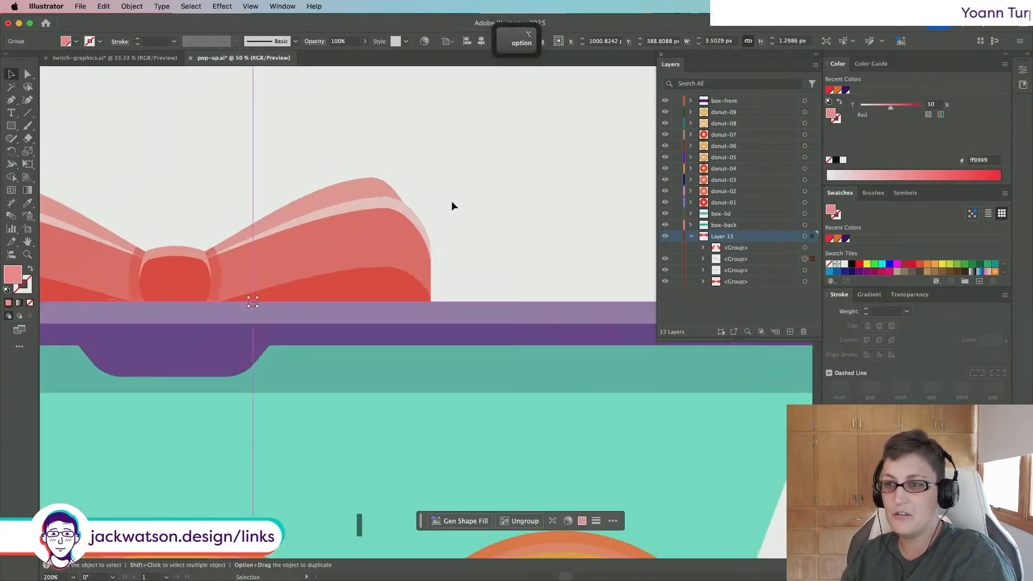
pyautogui.hscroll(-3, 411, 217)
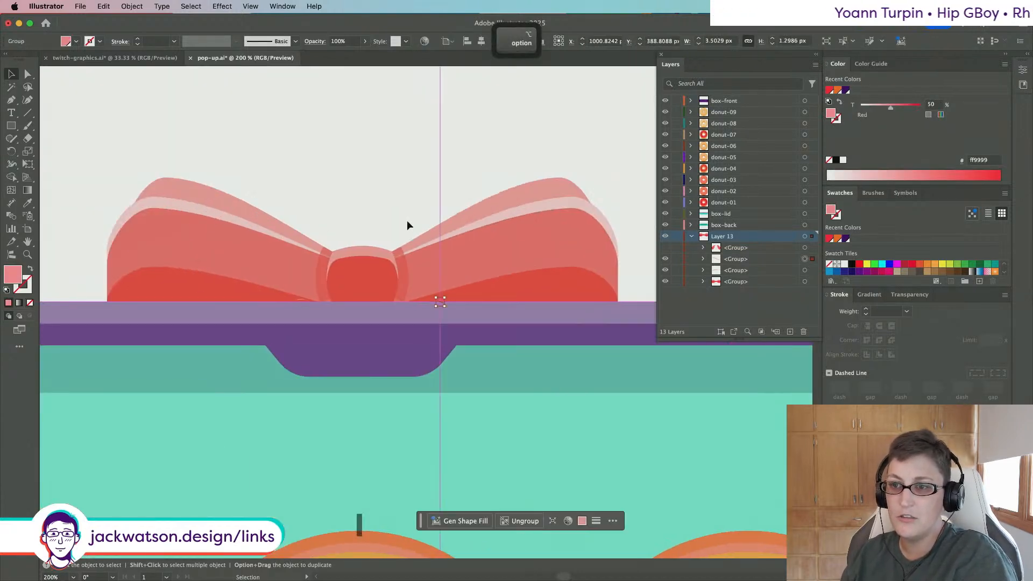
pyautogui.keyDown('shift'); pyautogui.click(805, 270); pyautogui.keyUp('shift')
pyautogui.click(804, 271)
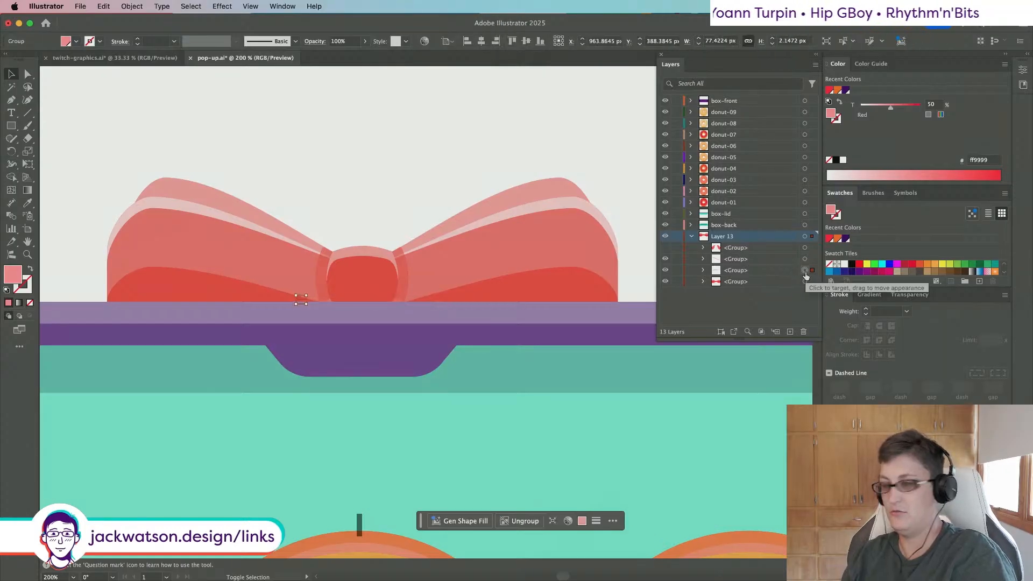
pyautogui.press('Delete')
pyautogui.click(805, 260)
pyautogui.press('Delete')
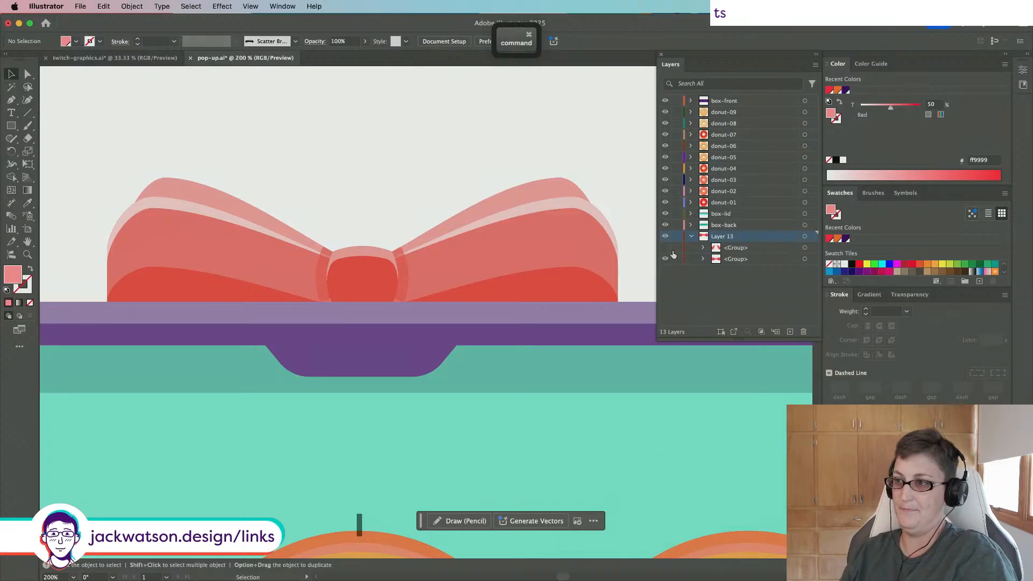
# Step: Show and cut the ribbon-tails group, and rename the remaining bow layer as bow-back
pyautogui.click(665, 248)
pyautogui.click(755, 250)
pyautogui.click(805, 249)
pyautogui.hotkey('ctrl', 'x')
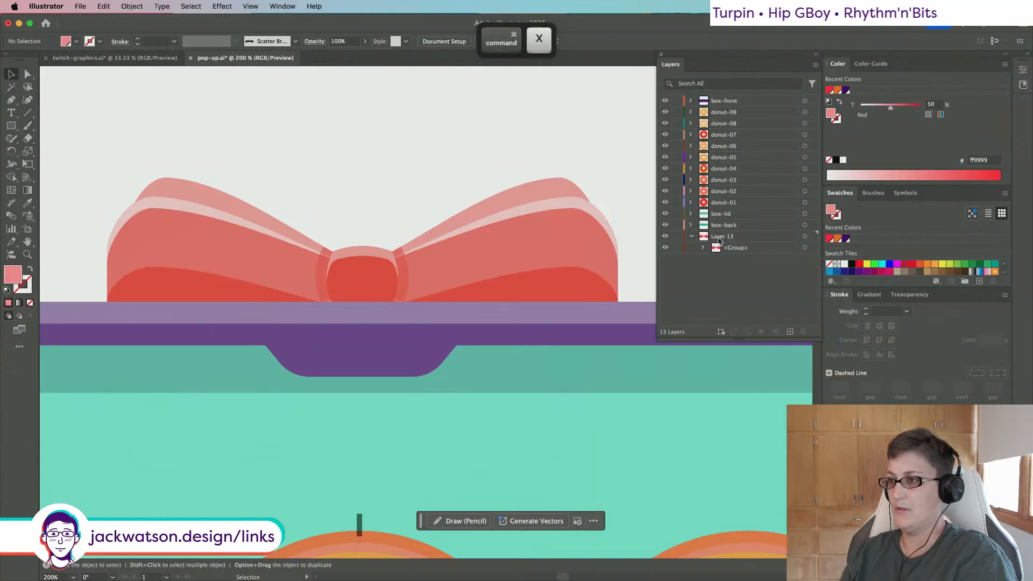
pyautogui.doubleClick(716, 240)
pyautogui.write('bow-back')
pyautogui.press('Return')
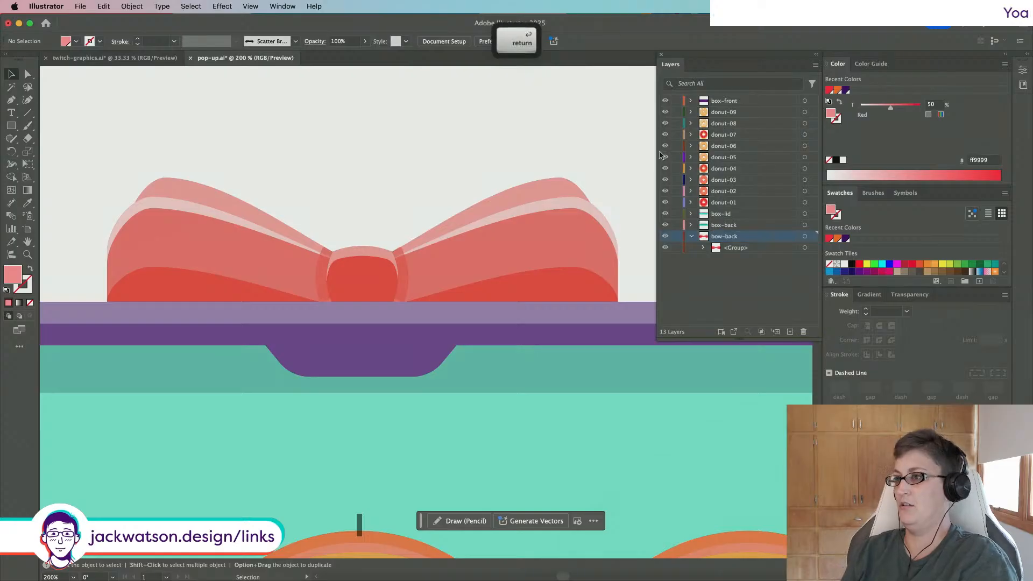
pyautogui.click(691, 236)
# Step: Paste the ribbon tails in place on a new layer above box-front, named bow-front
pyautogui.click(726, 105)
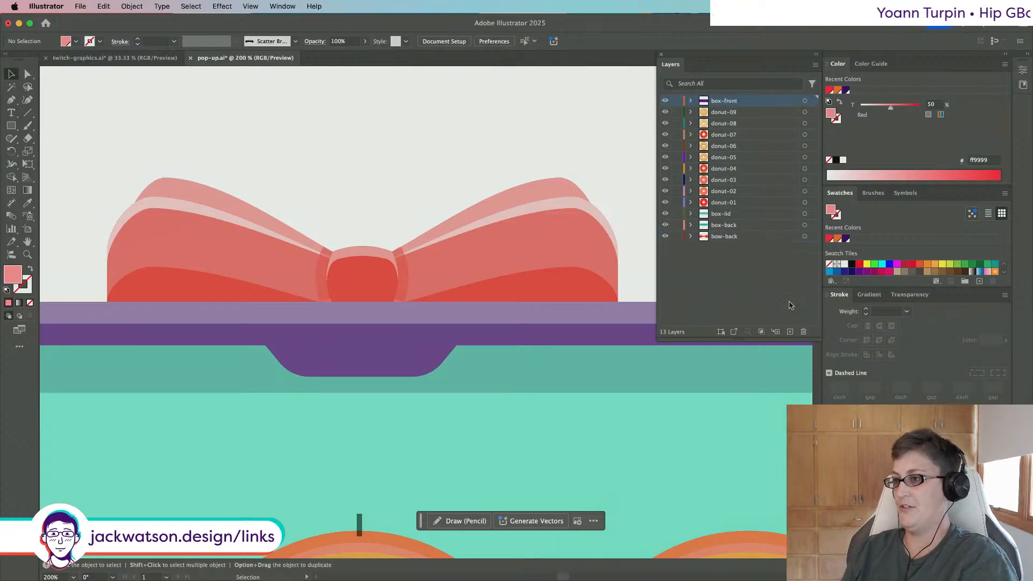
pyautogui.click(789, 332)
pyautogui.press('super+f')
pyautogui.doubleClick(726, 102)
pyautogui.write('b')
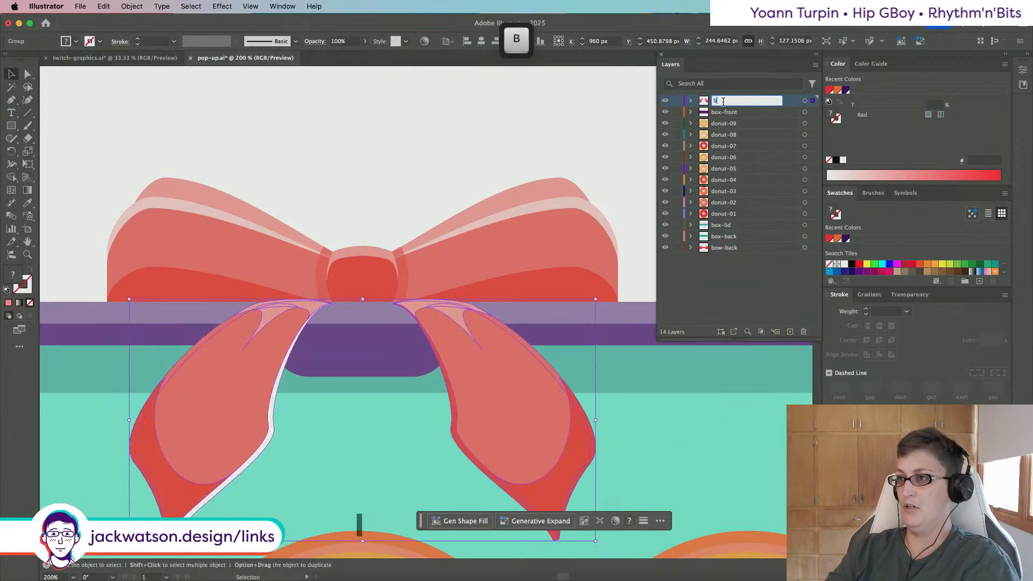
pyautogui.write('ow-front')
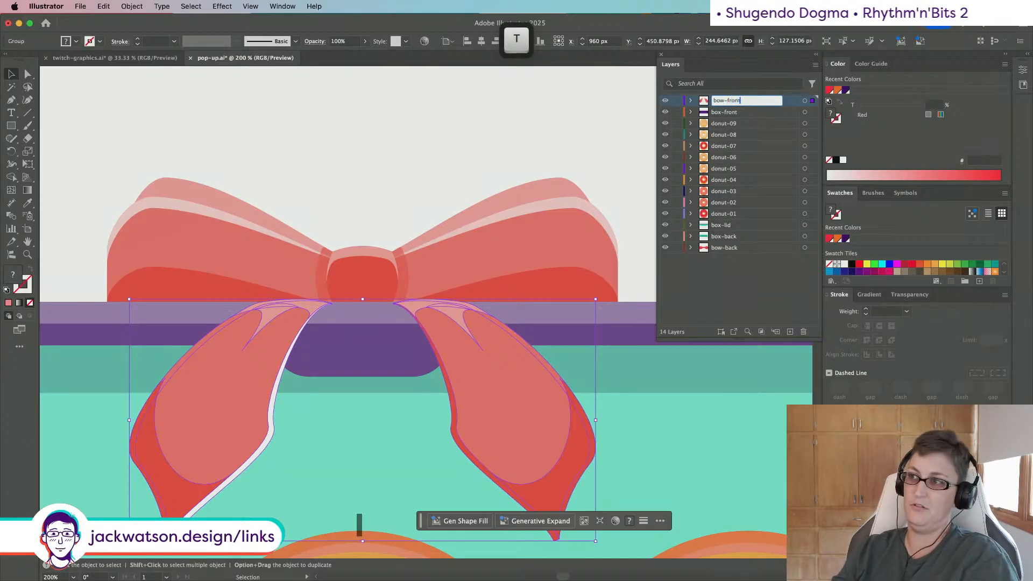
pyautogui.press('Return')
# Step: Save pop-up.ai and open the Gift-Sub.aep project from the Gift-Sub folder in Finder
pyautogui.press('super+s')
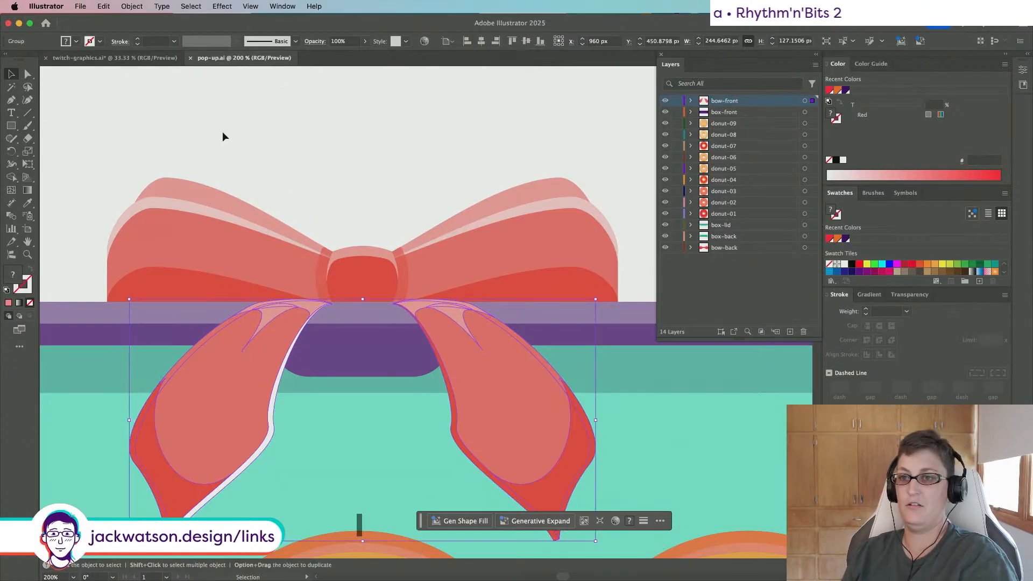
pyautogui.click(287, 143)
pyautogui.scroll(-2, 287, 143)
pyautogui.scroll(-2, 287, 146)
pyautogui.moveTo(305, 563)
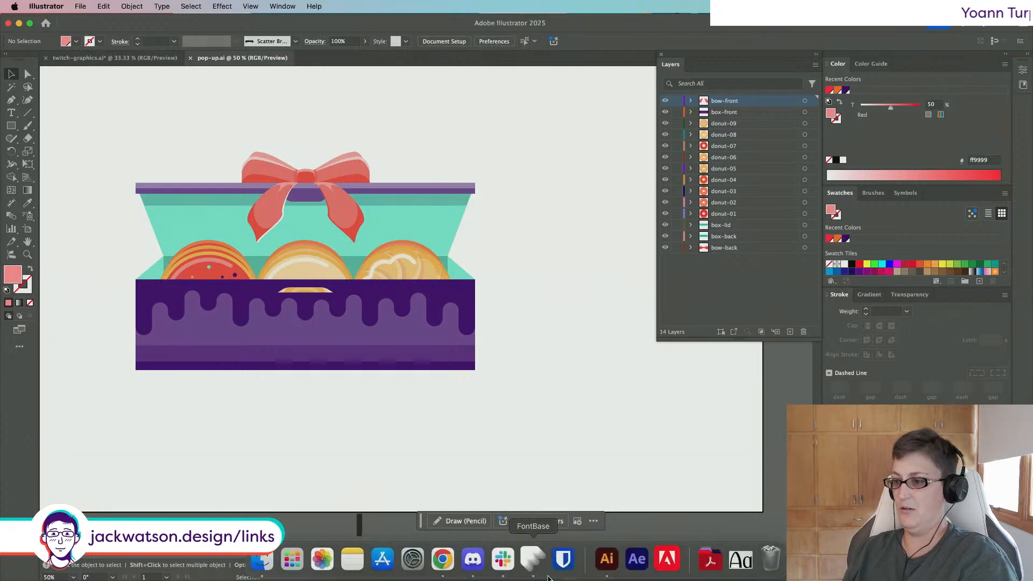
pyautogui.click(262, 561)
pyautogui.click(619, 332)
pyautogui.doubleClick(618, 332)
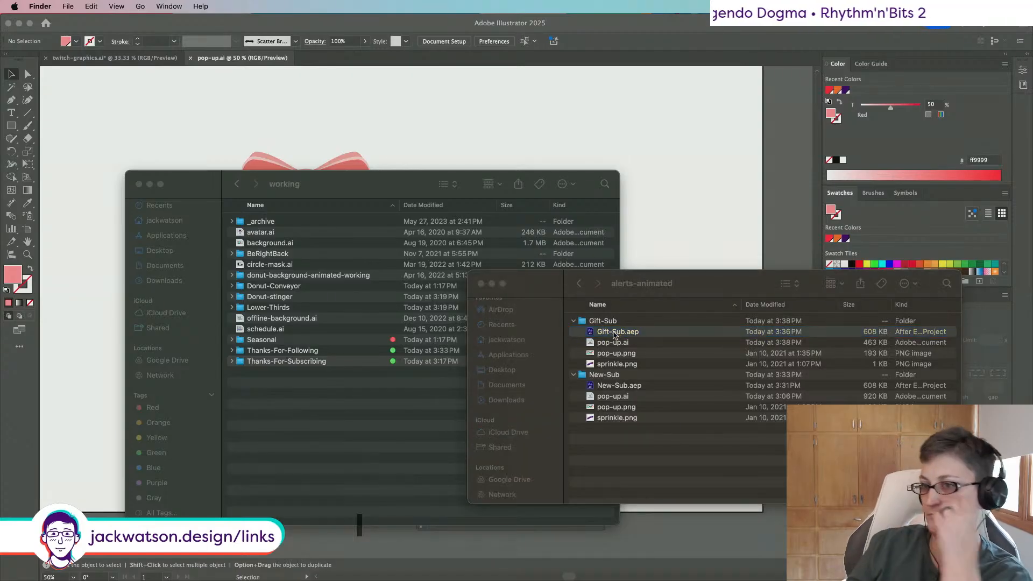
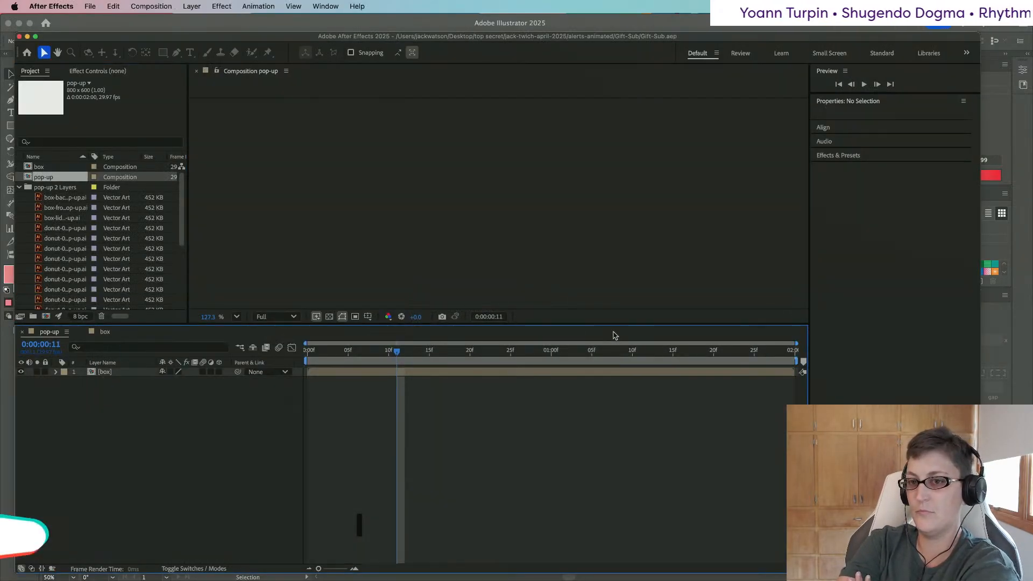
# Step: Open the fill color of the "Thanks for the Sub" text layer in the box composition
pyautogui.click(105, 331)
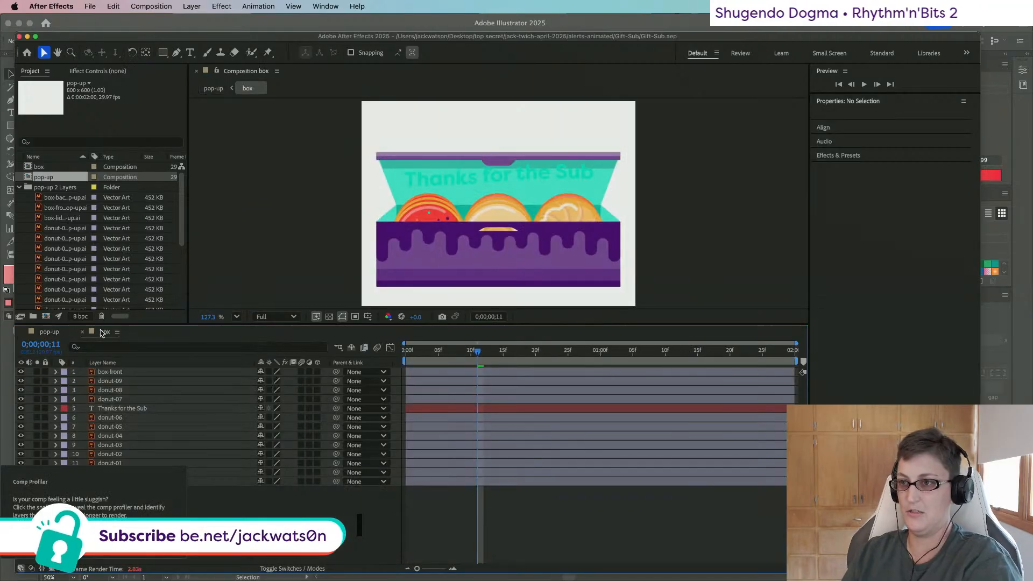
pyautogui.click(120, 408)
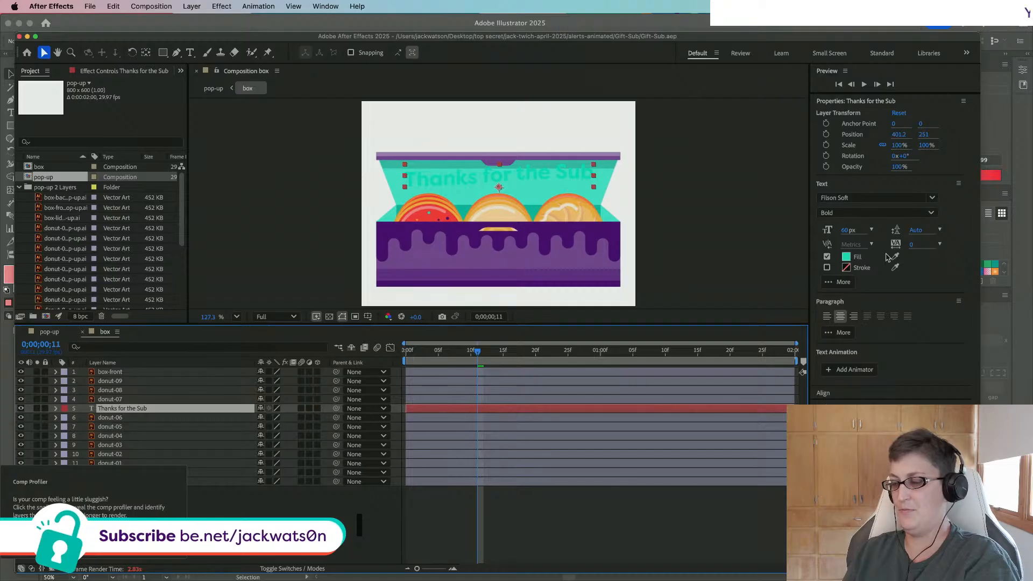
pyautogui.click(845, 258)
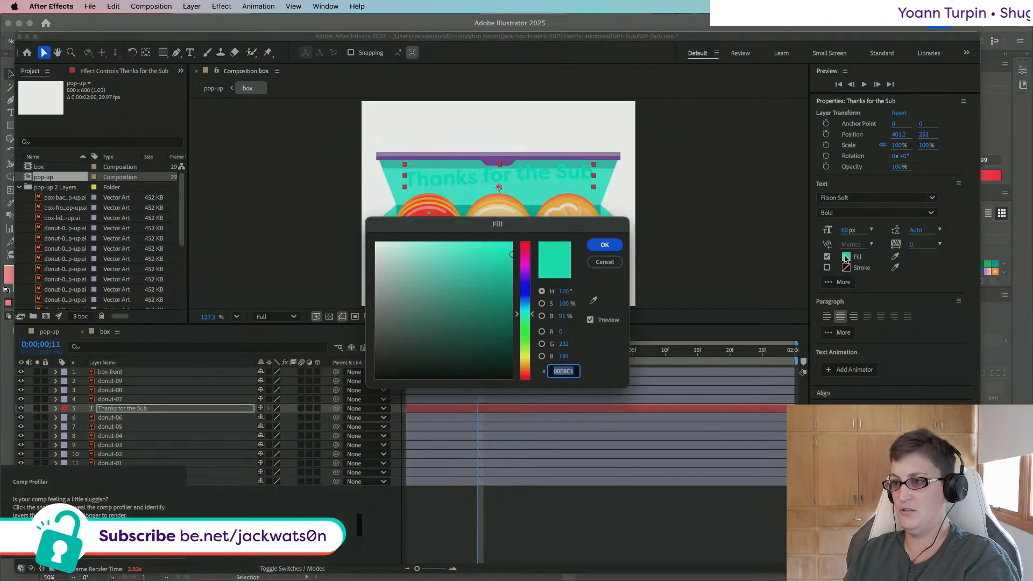
# Step: Switch to Illustrator, select only the dark purple drip shape on box-front, and copy its hex color 43006d
pyautogui.click(1015, 399)
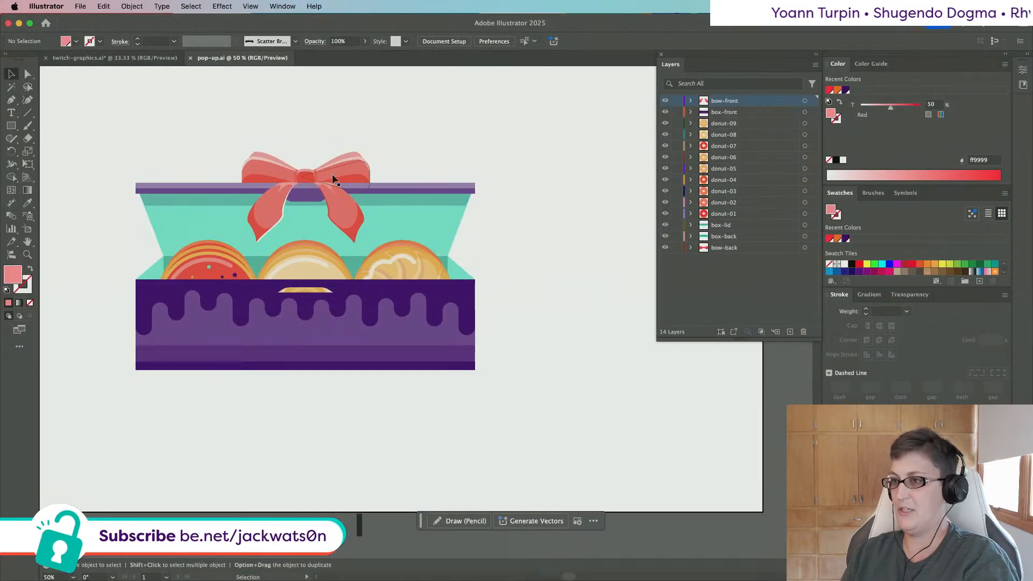
pyautogui.click(465, 289)
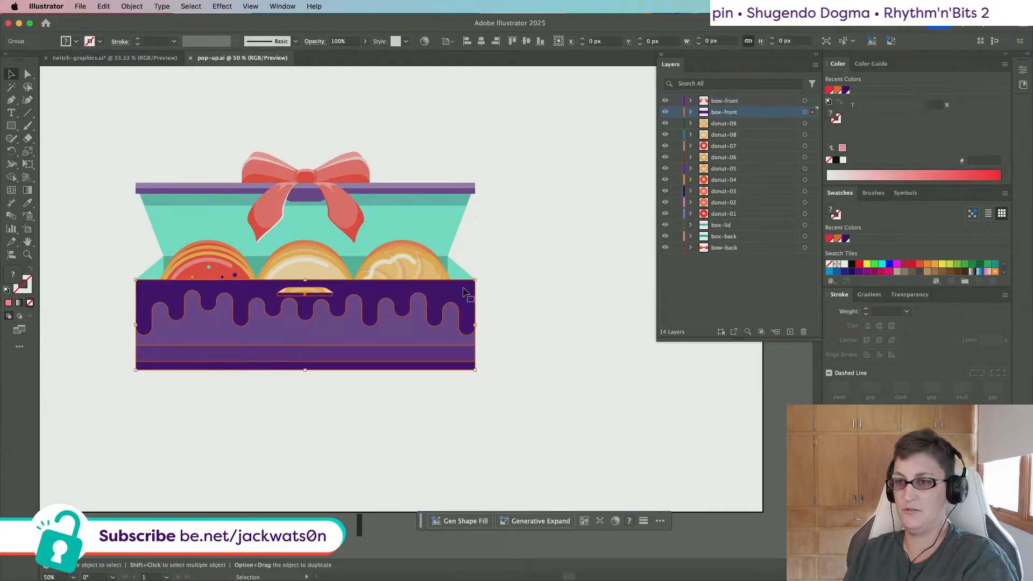
pyautogui.press('shift+super+a')
pyautogui.click(29, 78)
pyautogui.click(469, 296)
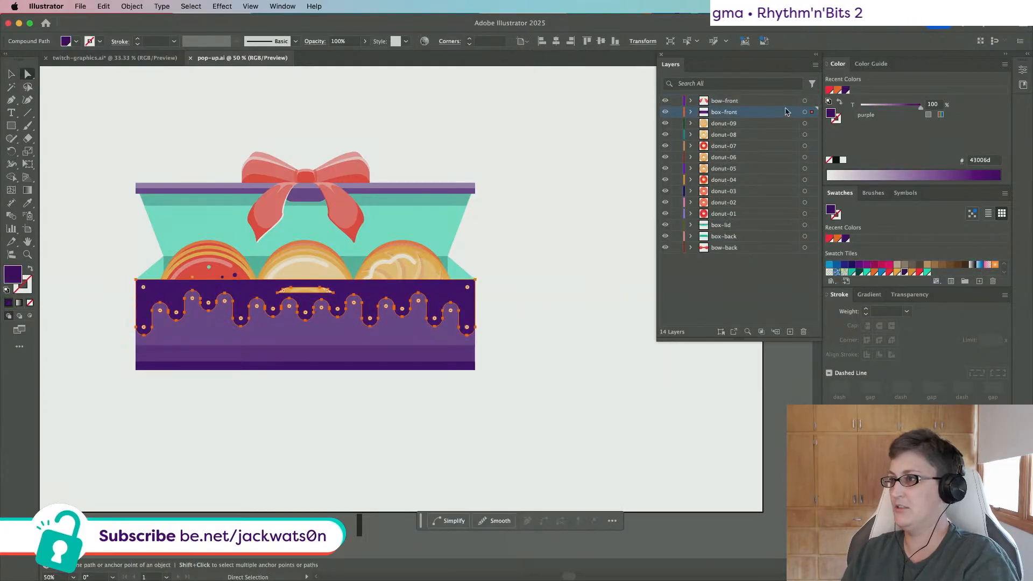
pyautogui.doubleClick(980, 160)
pyautogui.press('super+c')
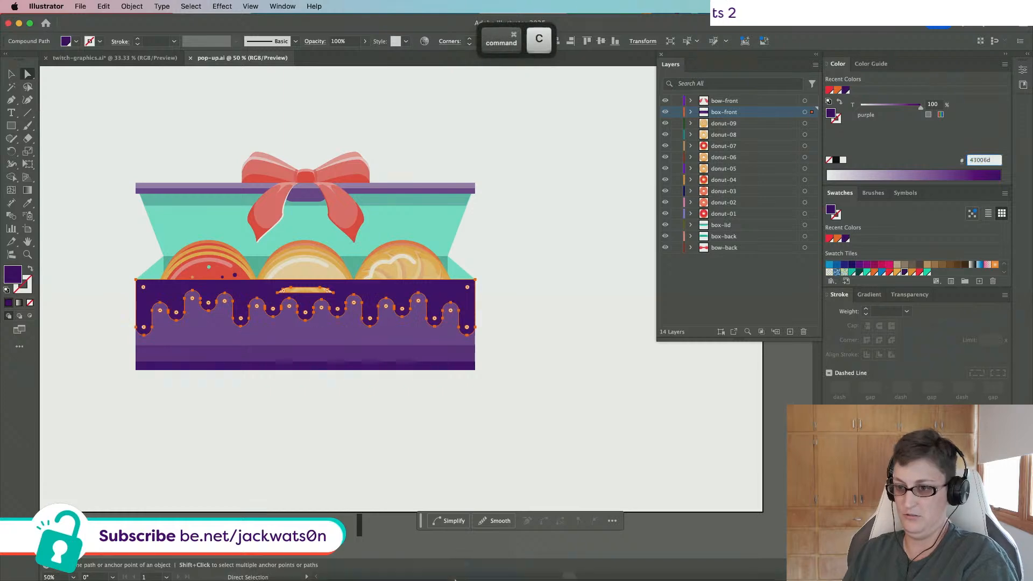
# Step: Switch back to After Effects and try to paste the copied purple as the text layer's fill color
pyautogui.moveTo(556, 571)
pyautogui.click(637, 559)
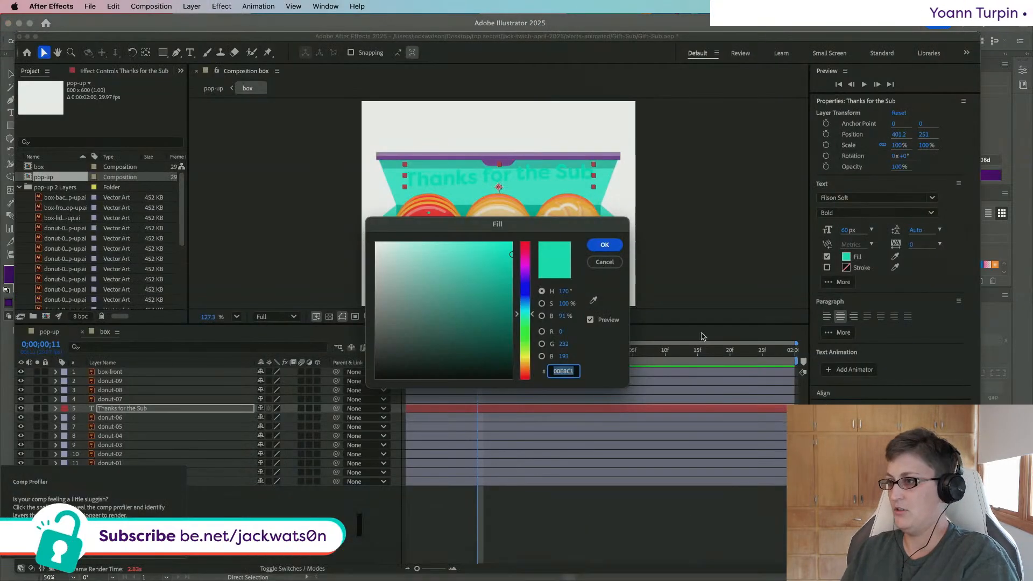
pyautogui.press('super+v')
pyautogui.click(602, 248)
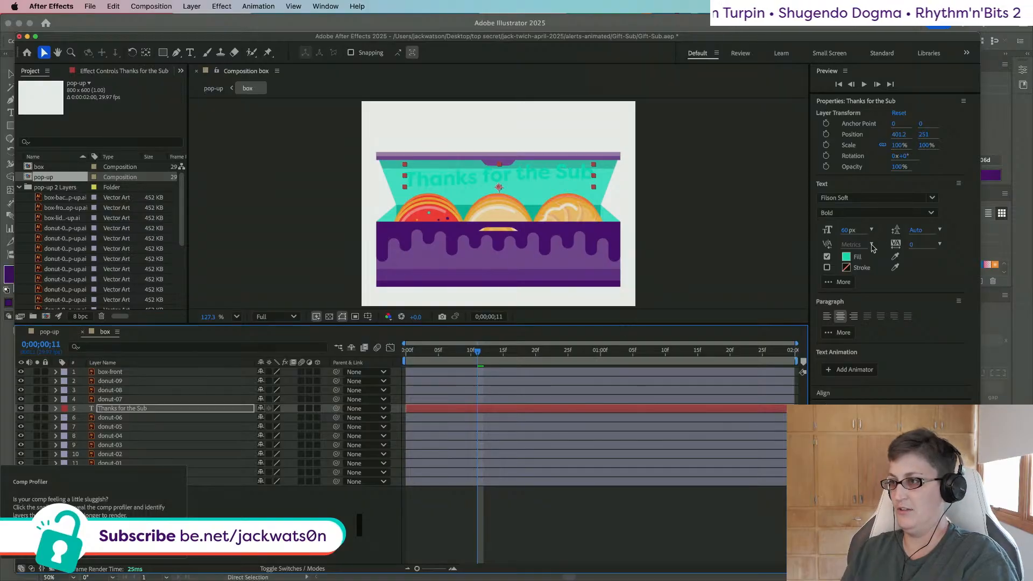
pyautogui.click(847, 257)
pyautogui.press('Tab')
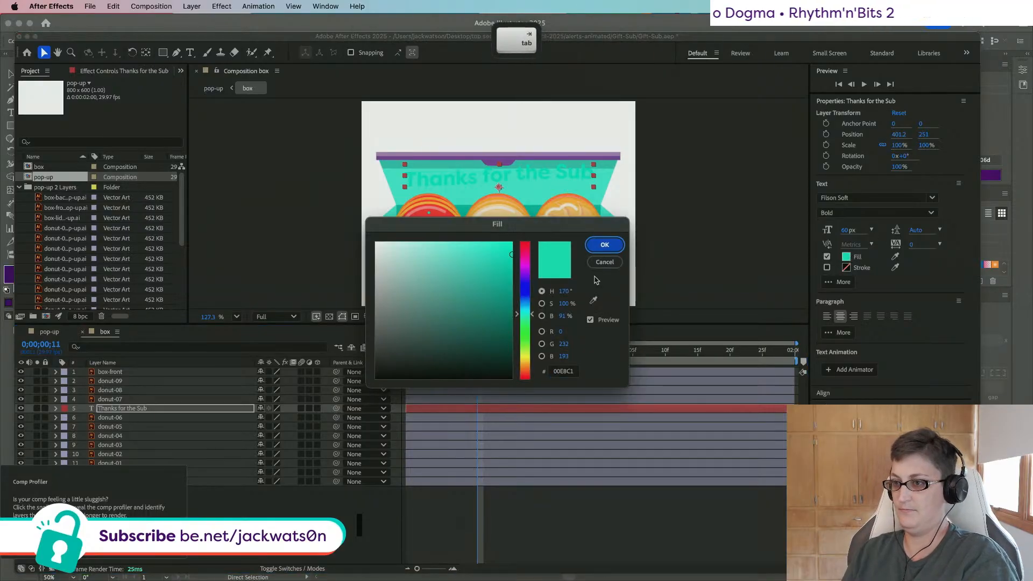
pyautogui.click(570, 376)
pyautogui.press('super+v')
pyautogui.press('Tab')
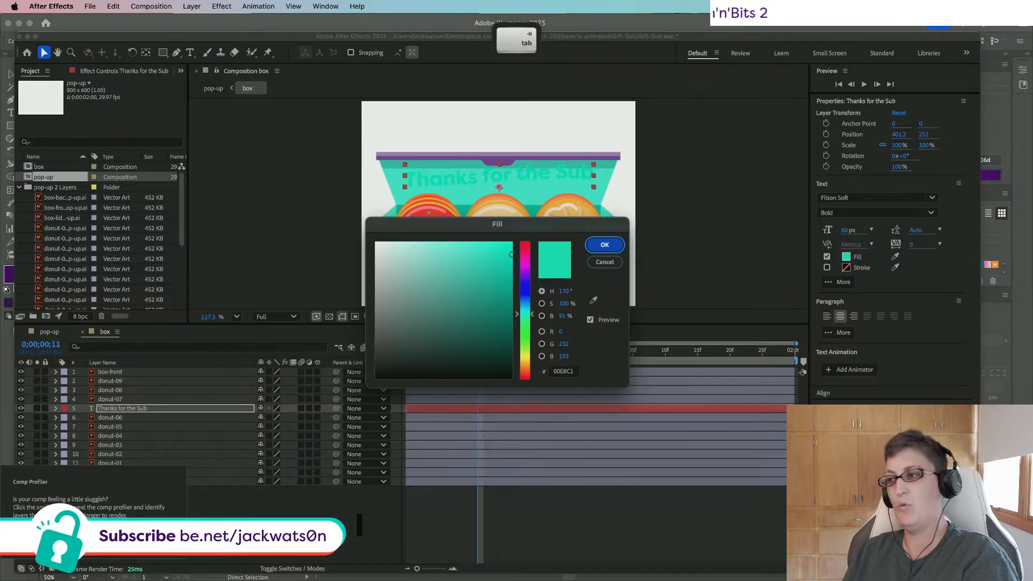
# Step: Copy the hex value 43006d again from Illustrator and apply it as the "Thanks for the Sub" text fill in After Effects
pyautogui.press('super+Tab')
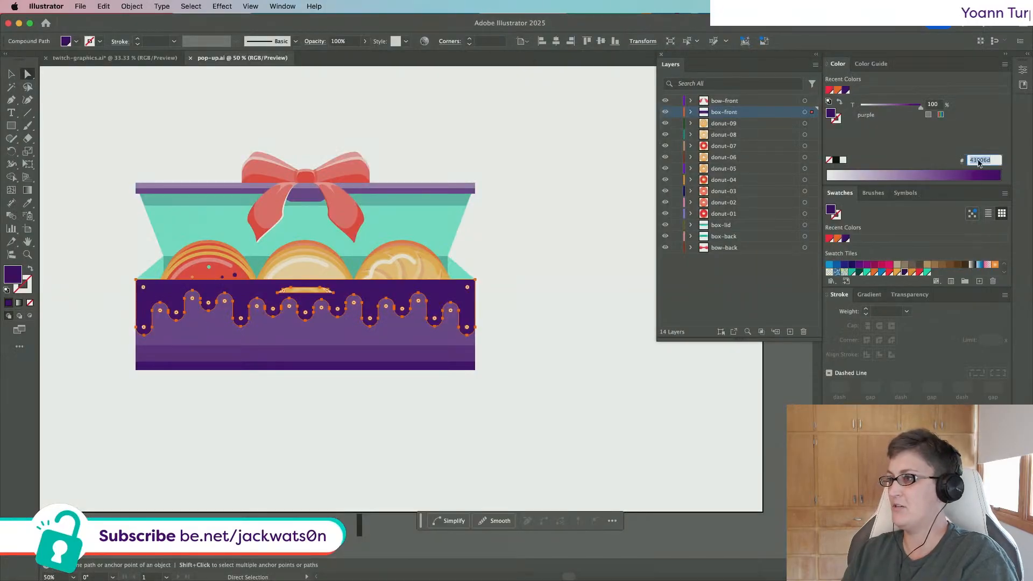
pyautogui.press('super+c')
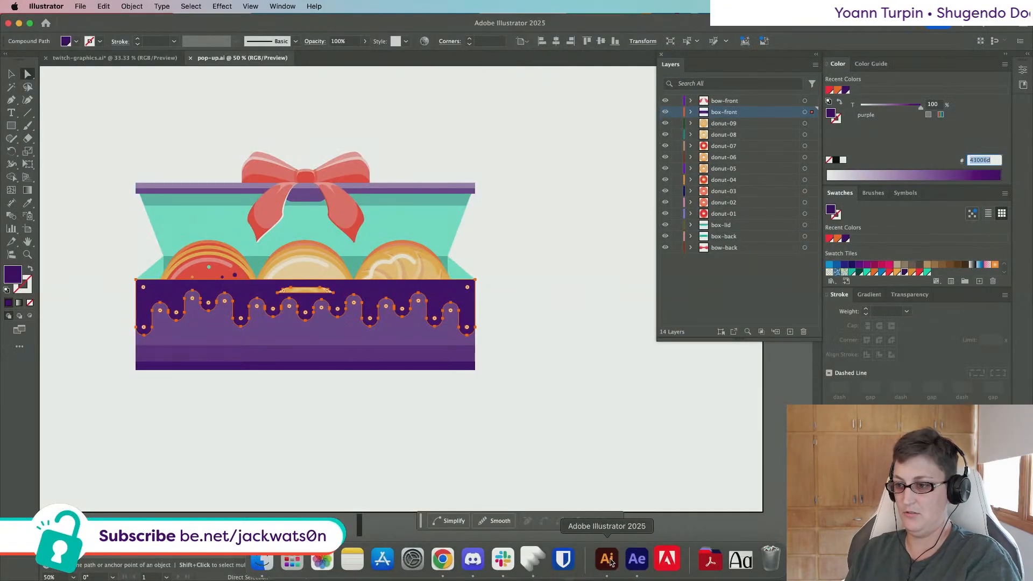
pyautogui.click(635, 560)
pyautogui.click(563, 371)
pyautogui.press('super+v')
pyautogui.press('Tab')
pyautogui.click(605, 245)
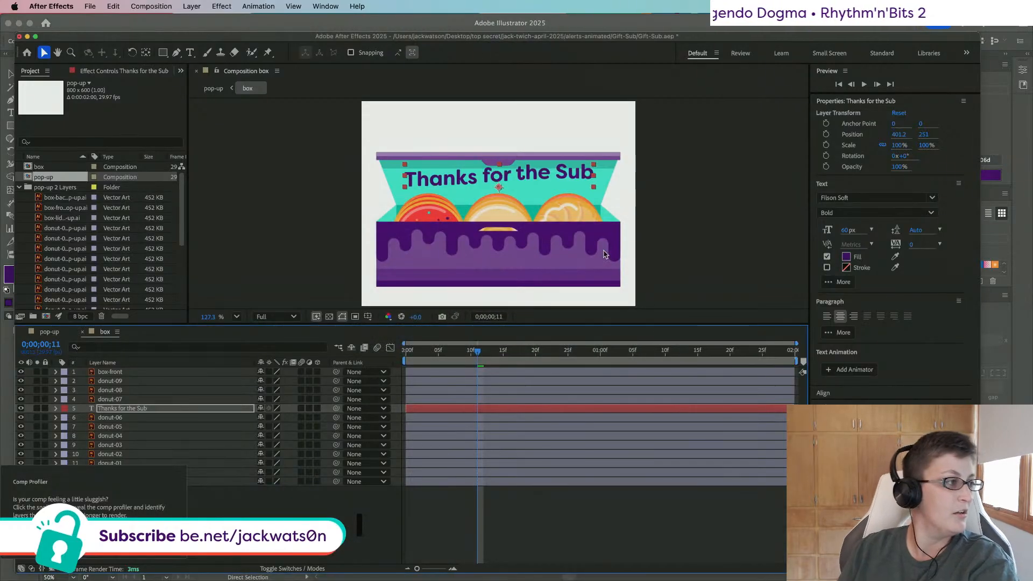
# Step: Scrub the box timeline back to the first frame and examine the footage items in the pop-up 2 Layers folder
pyautogui.moveTo(471, 353); pyautogui.dragTo(314, 345)
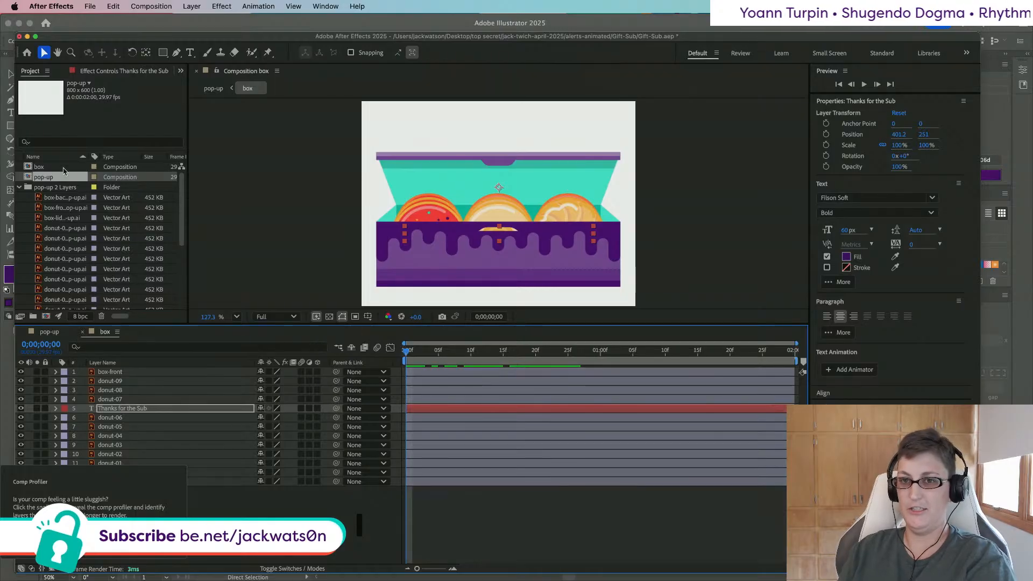
pyautogui.click(69, 198)
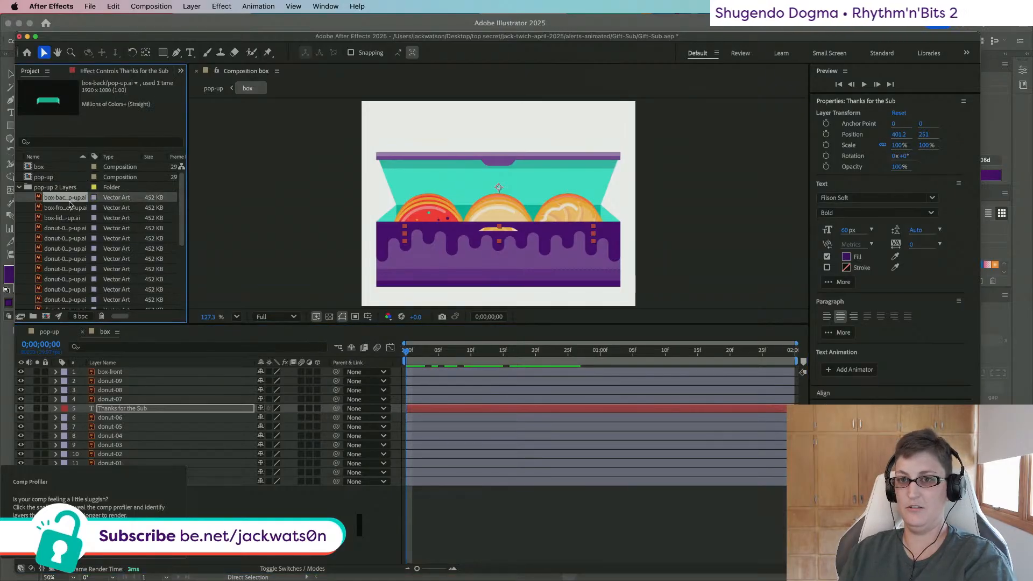
pyautogui.click(71, 209)
pyautogui.click(73, 218)
pyautogui.click(43, 188)
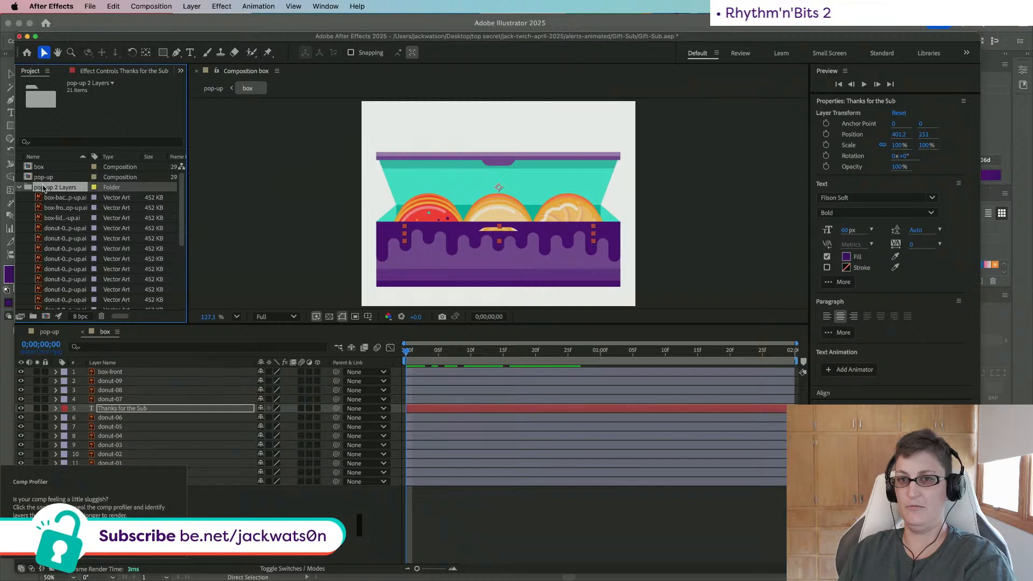
pyautogui.scroll(-3, 51, 199)
pyautogui.click(69, 259)
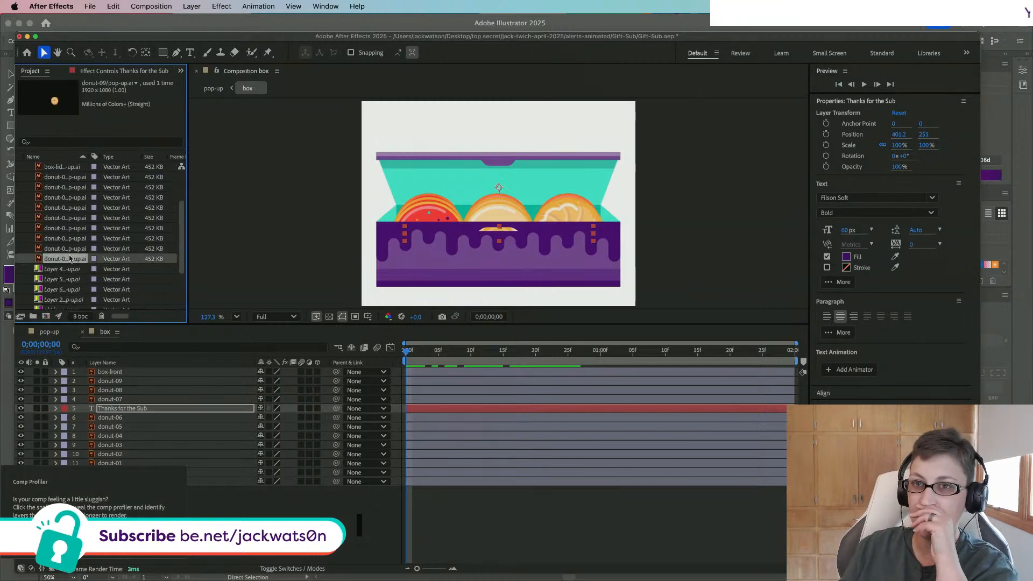
pyautogui.scroll(3, 70, 258)
pyautogui.click(70, 179)
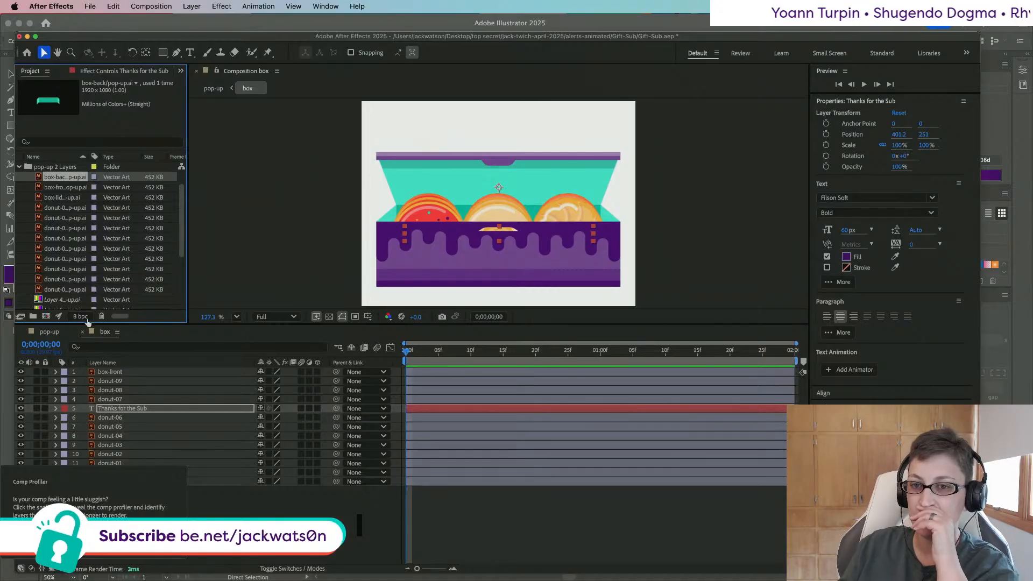
pyautogui.click(57, 333)
pyautogui.click(102, 333)
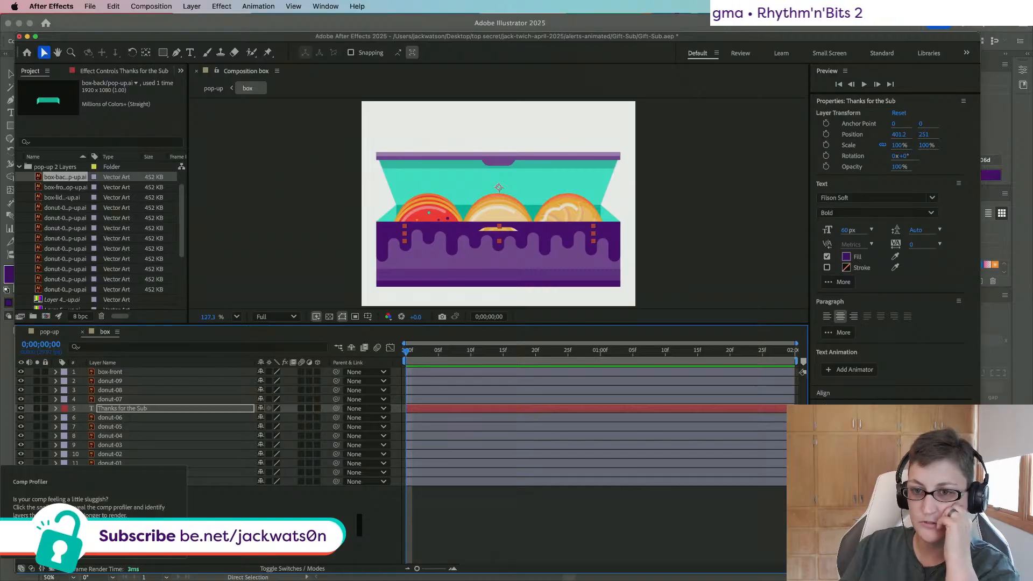
# Step: Start a file import into the pop-up 2 Layers folder and browse back to the Desktop-level folders
pyautogui.click(60, 170)
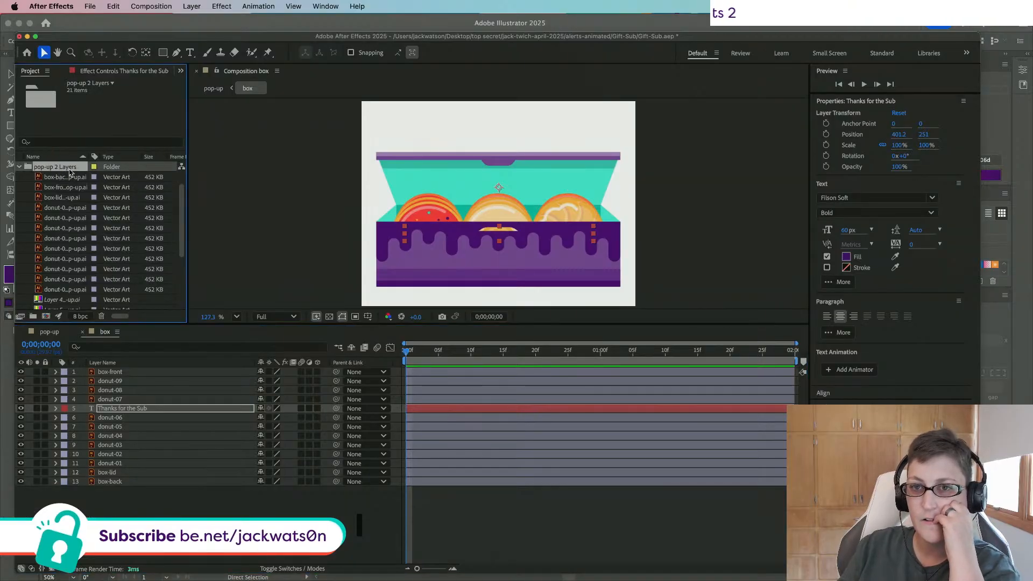
pyautogui.rightClick(70, 173)
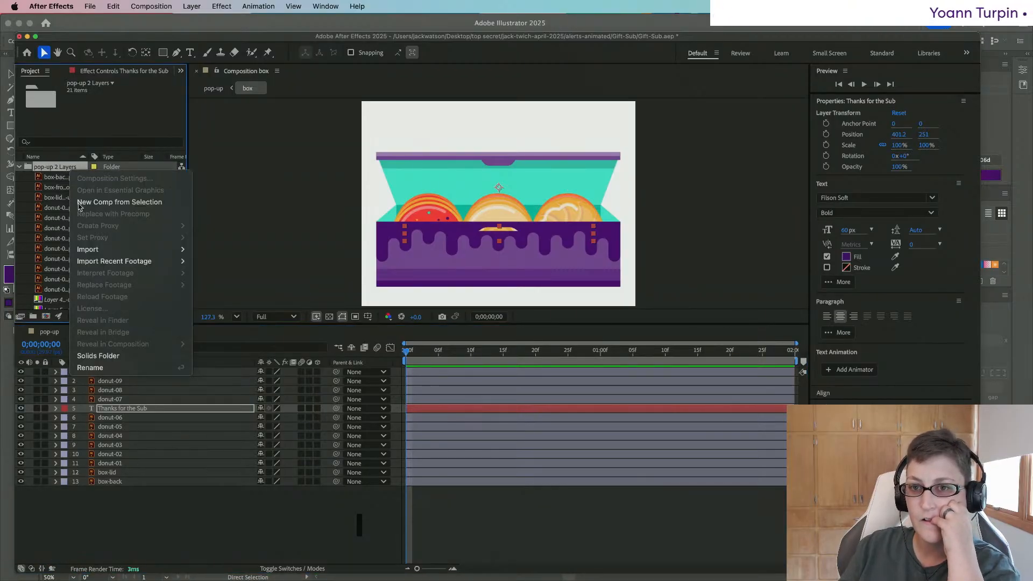
pyautogui.moveTo(122, 252)
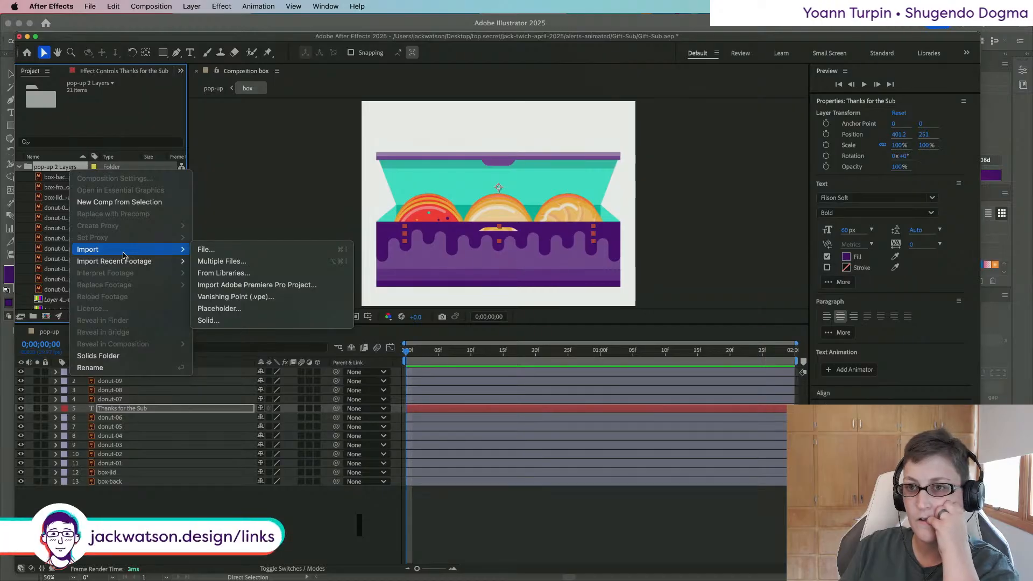
pyautogui.click(209, 252)
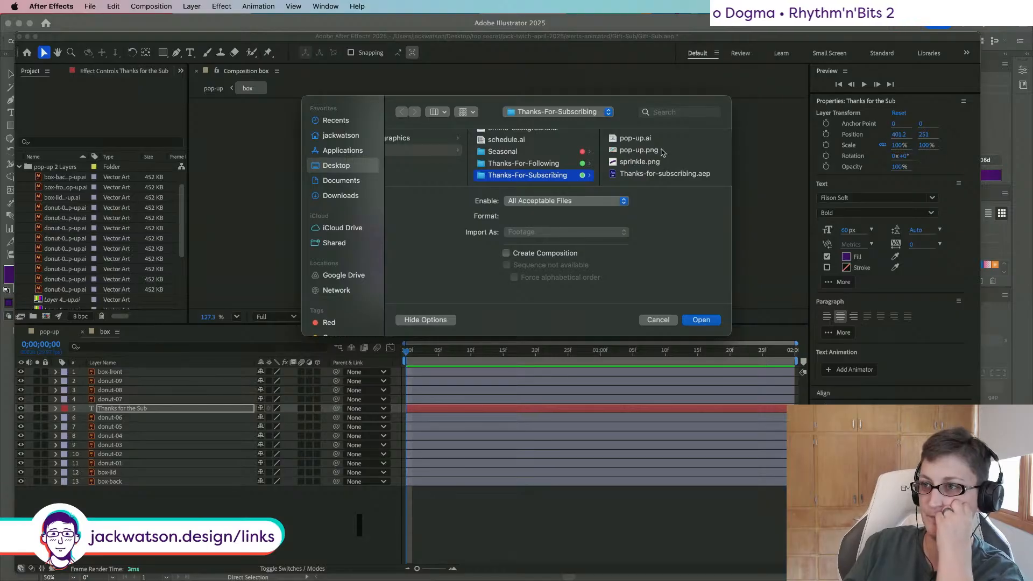
pyautogui.scroll(-1, 543, 159)
pyautogui.hscroll(-5, 543, 158)
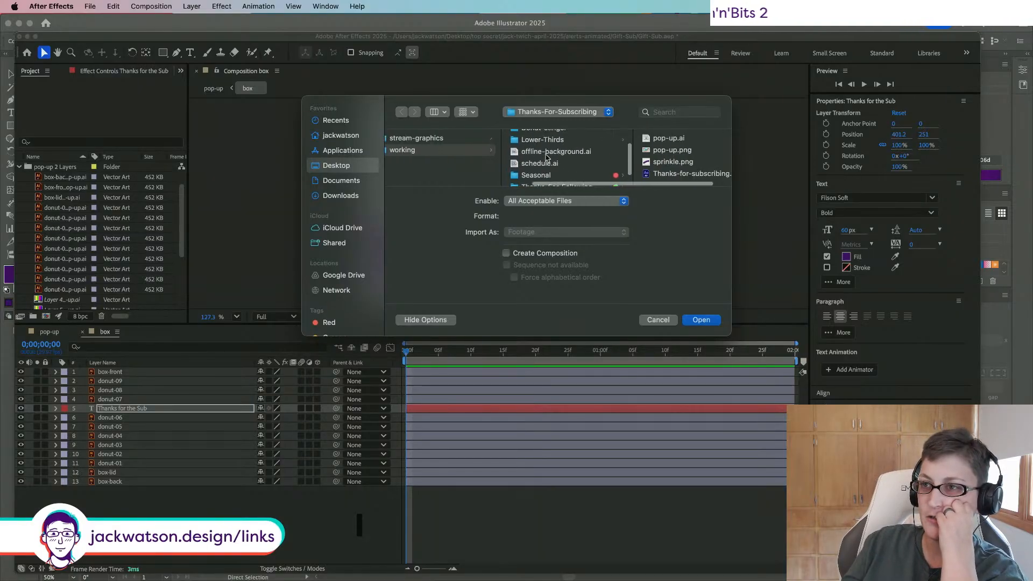
pyautogui.hscroll(-6, 511, 165)
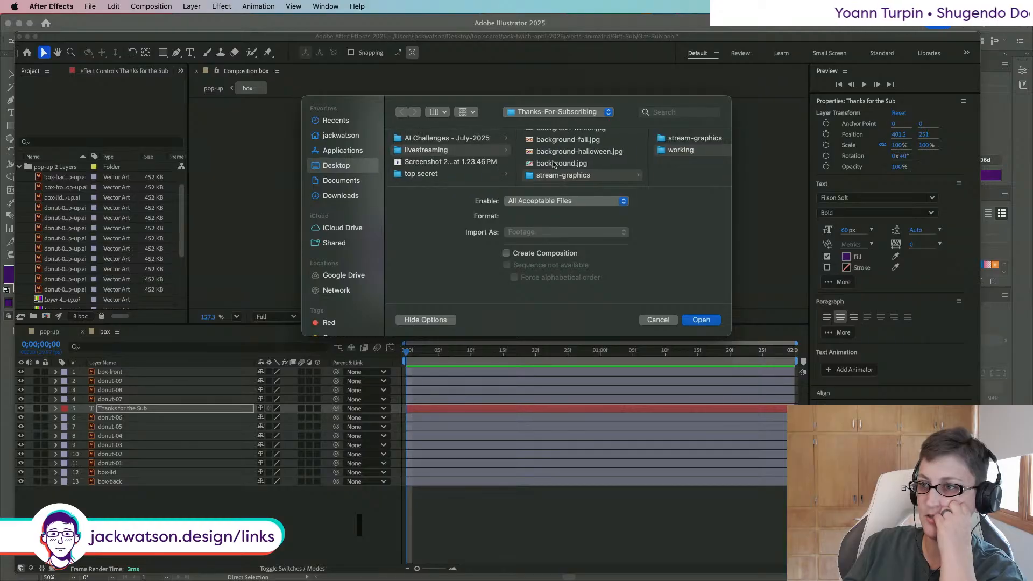
pyautogui.hscroll(5, 538, 161)
pyautogui.hscroll(5, 558, 161)
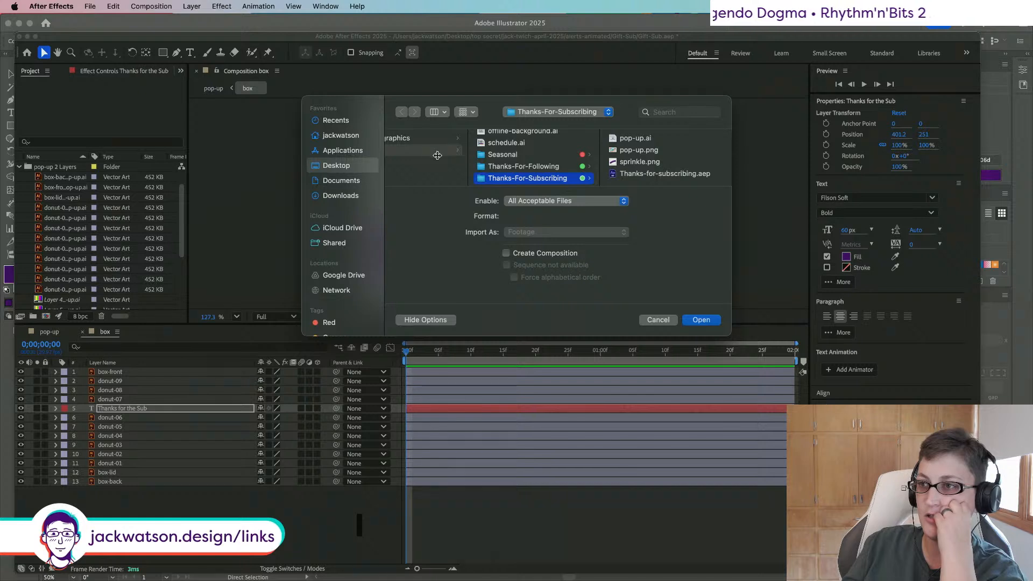
pyautogui.hscroll(-3, 456, 154)
pyautogui.hscroll(-4, 429, 155)
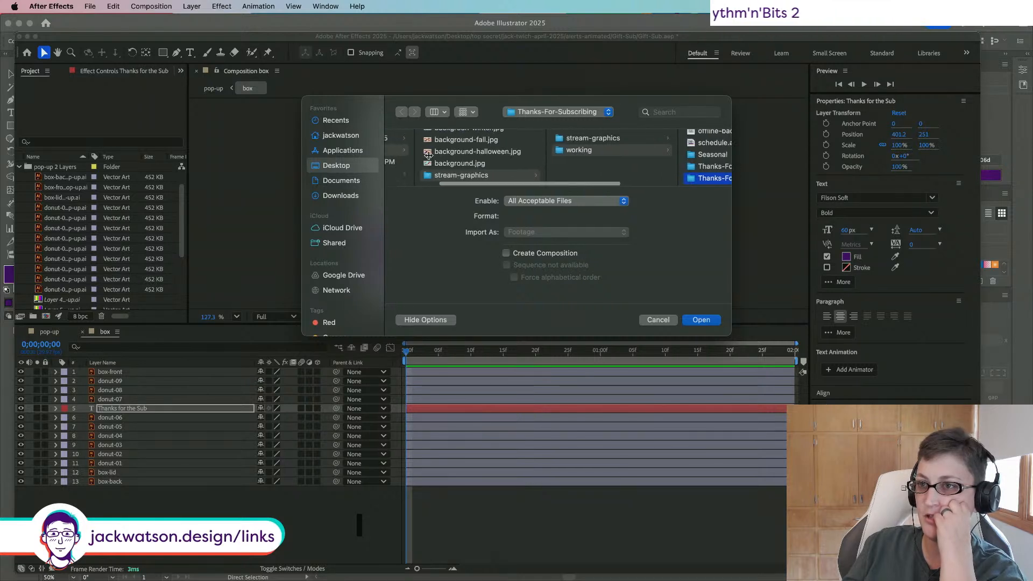
pyautogui.hscroll(-4, 428, 155)
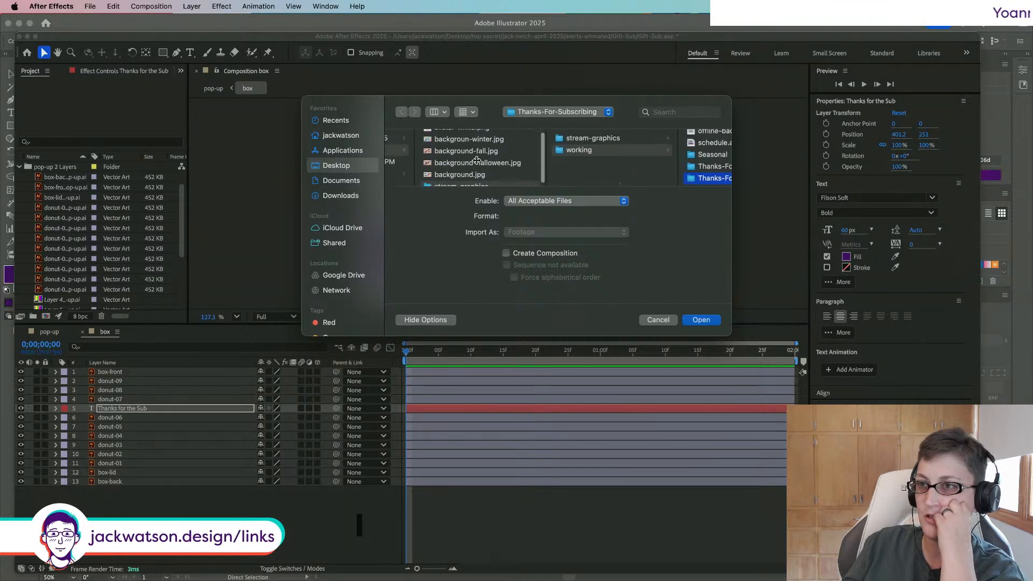
# Step: Try importing pop-up.ai from jack-twich-april-2025 > alerts-animated > Gift-Sub on the Desktop as a composition at document size
pyautogui.click(475, 174)
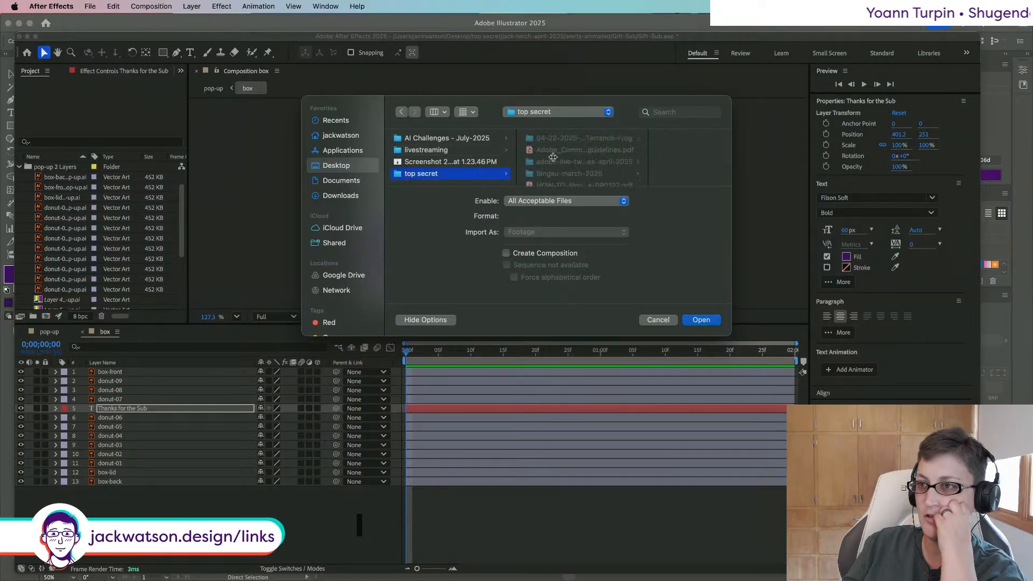
pyautogui.click(585, 163)
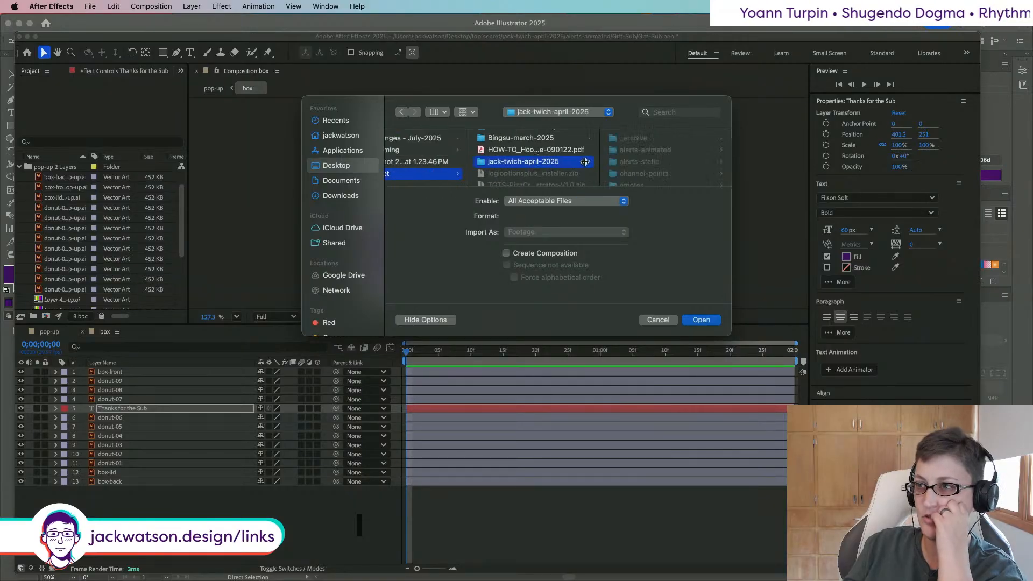
pyautogui.click(654, 150)
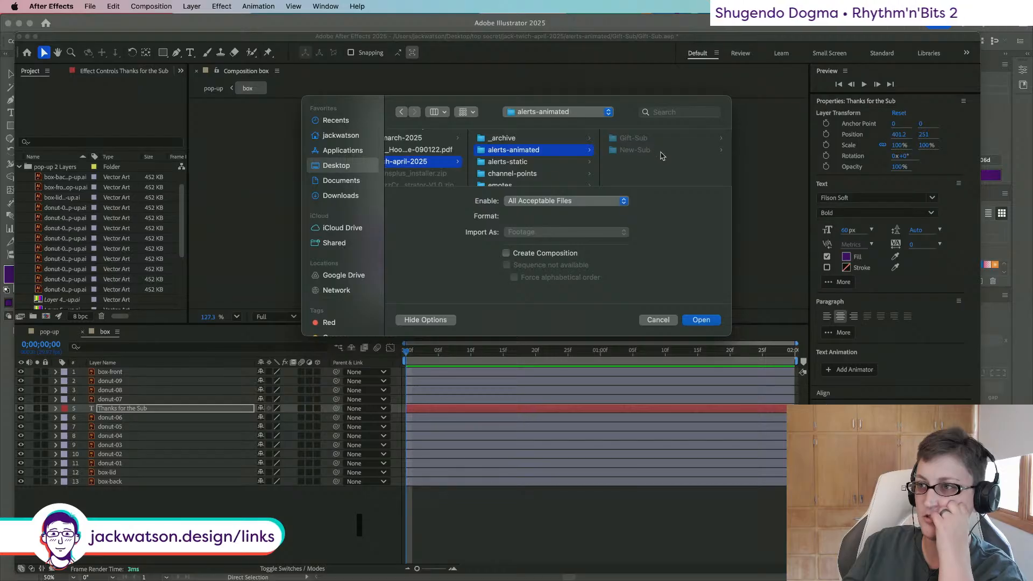
pyautogui.click(644, 141)
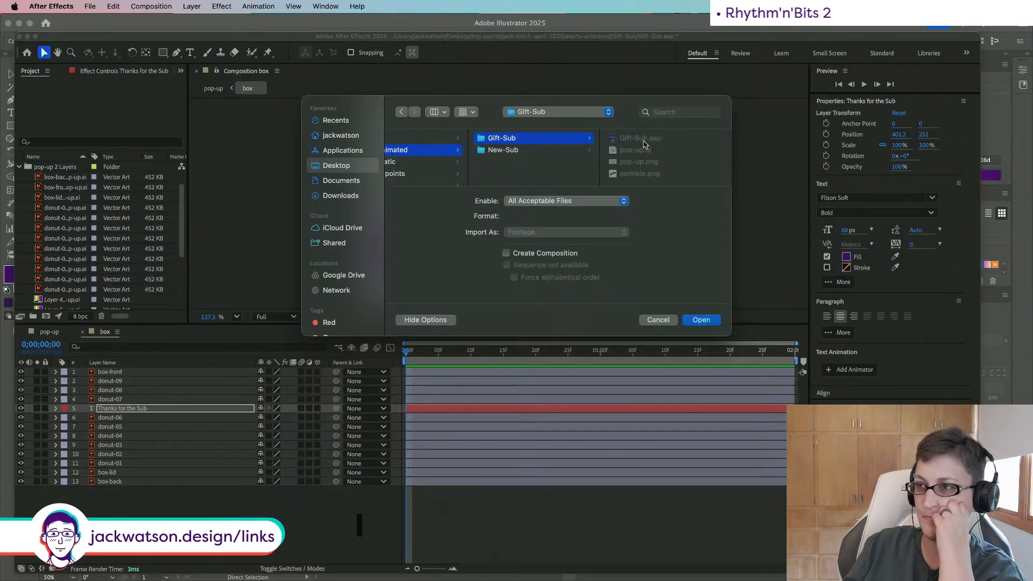
pyautogui.click(642, 151)
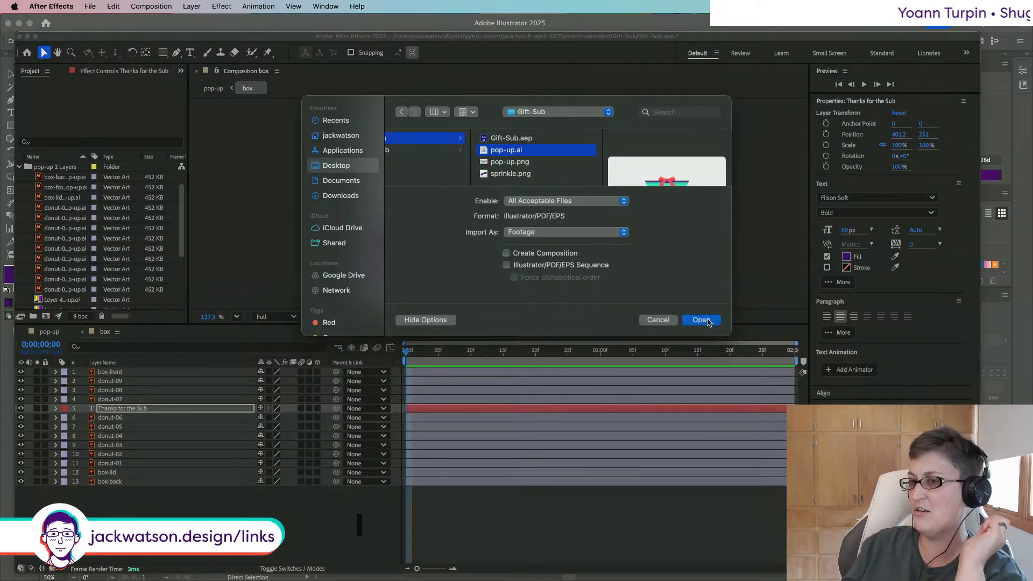
pyautogui.click(611, 236)
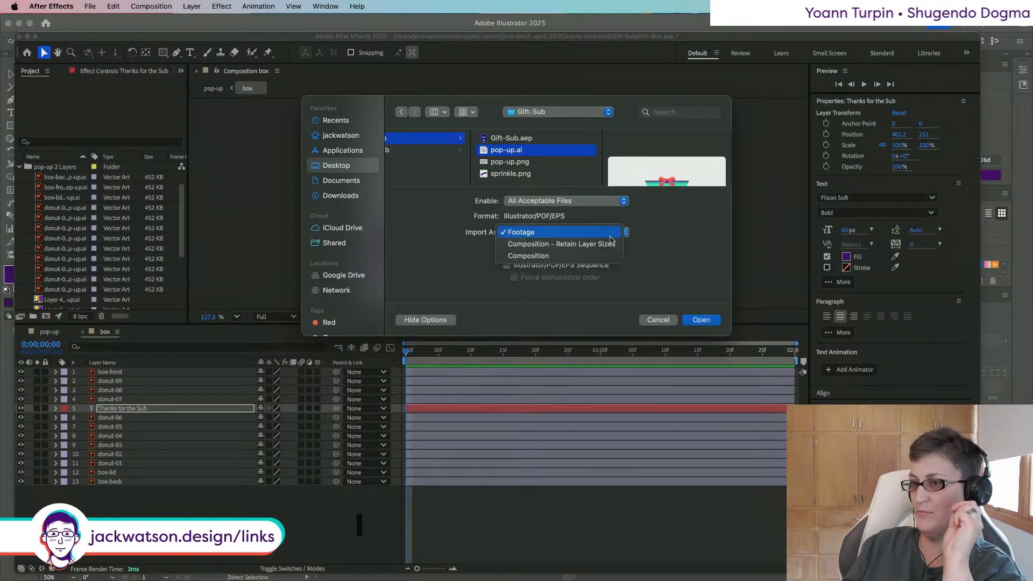
pyautogui.click(642, 239)
pyautogui.click(701, 321)
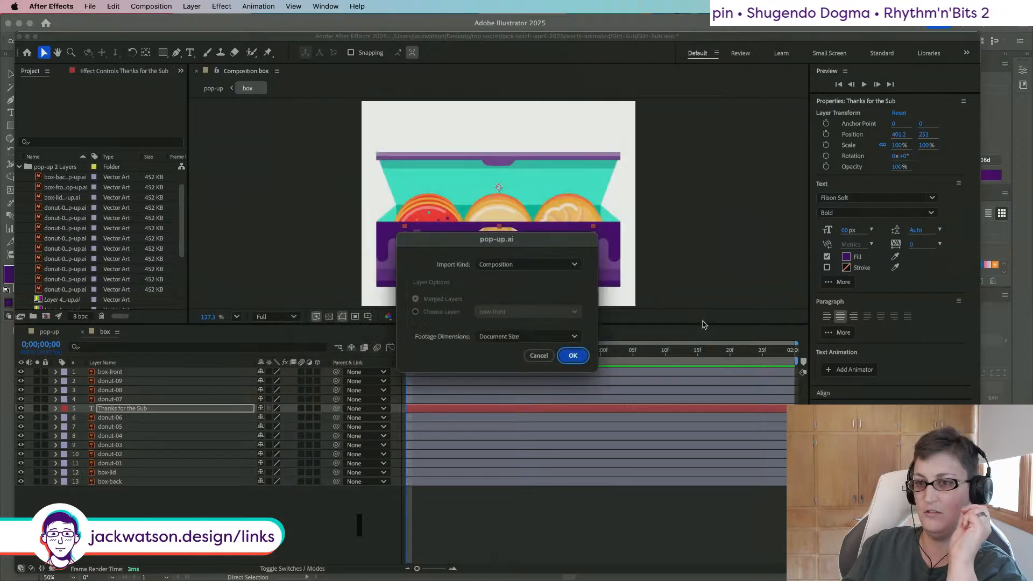
pyautogui.click(573, 356)
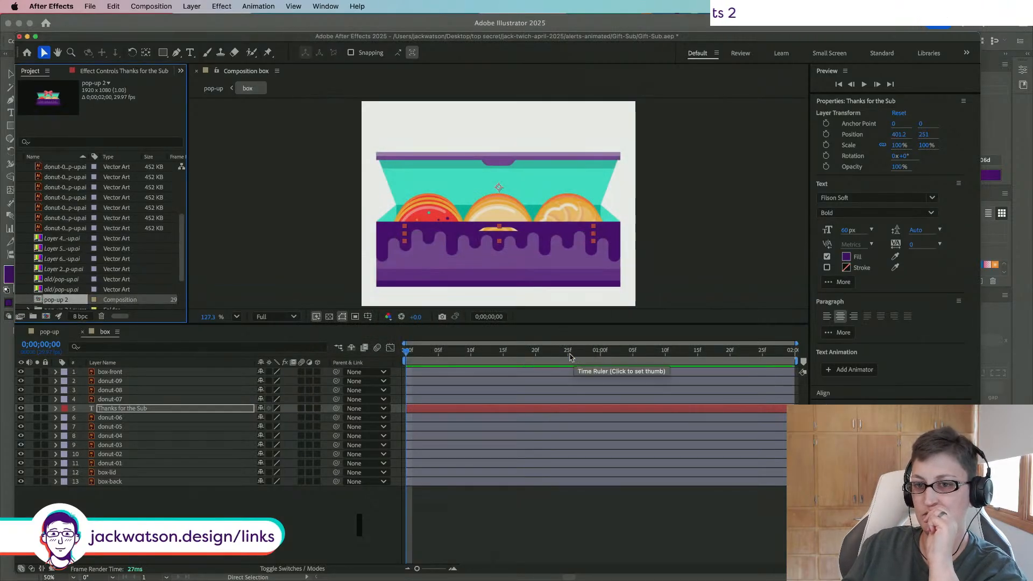
# Step: Review the newly imported items in the project list and undo the pop-up.ai import
pyautogui.scroll(5, 57, 258)
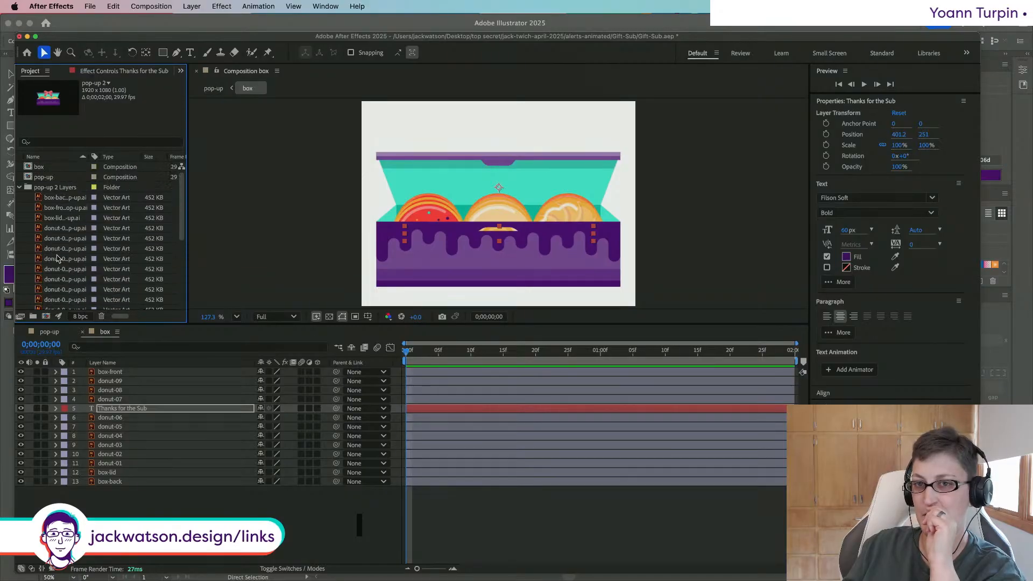
pyautogui.scroll(-5, 58, 258)
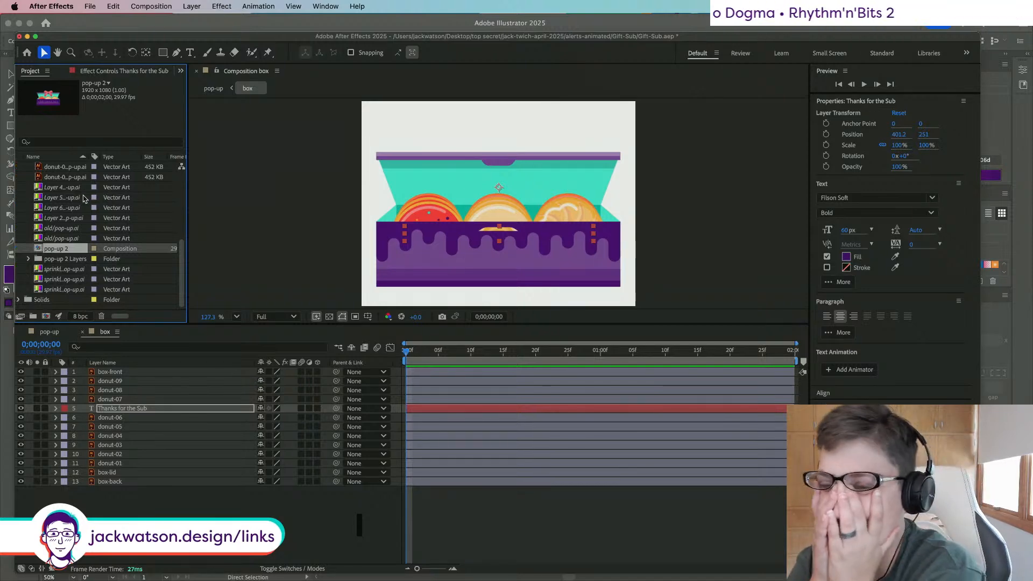
pyautogui.click(114, 7)
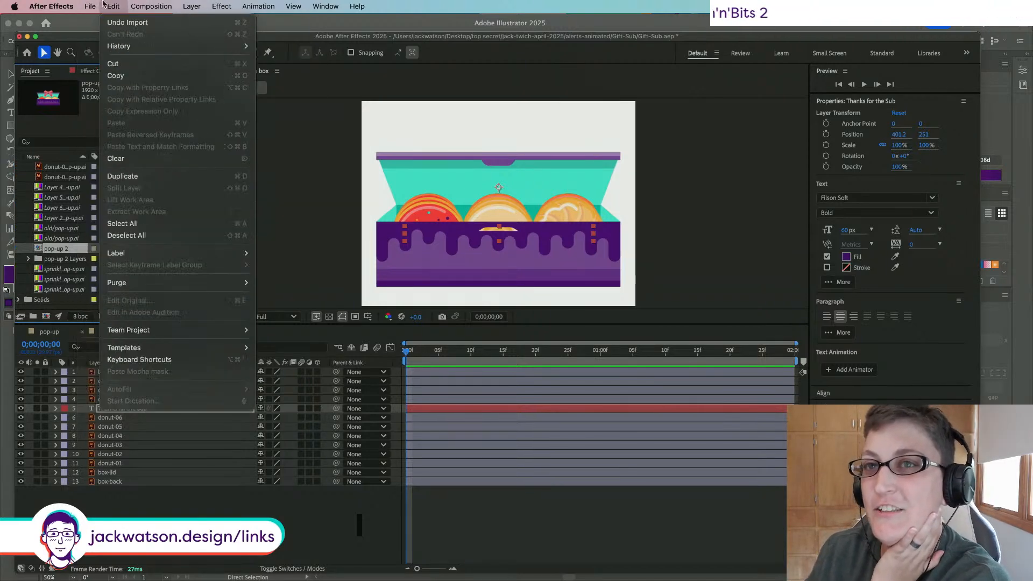
pyautogui.click(114, 23)
# Step: Check the box-back footage item, compare it with the pop-up.ai layers in Illustrator, and return to After Effects
pyautogui.click(69, 199)
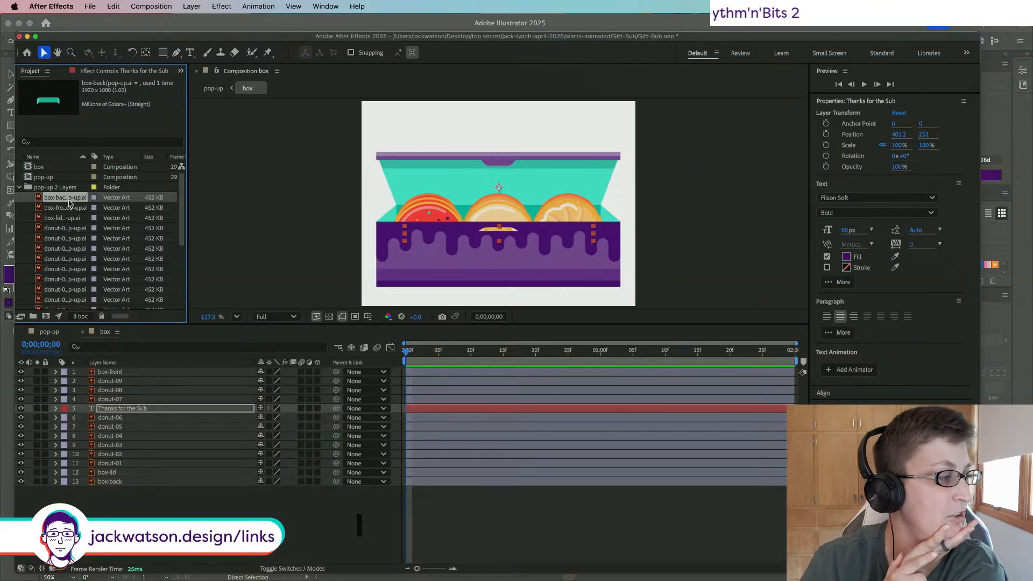
pyautogui.moveTo(383, 579)
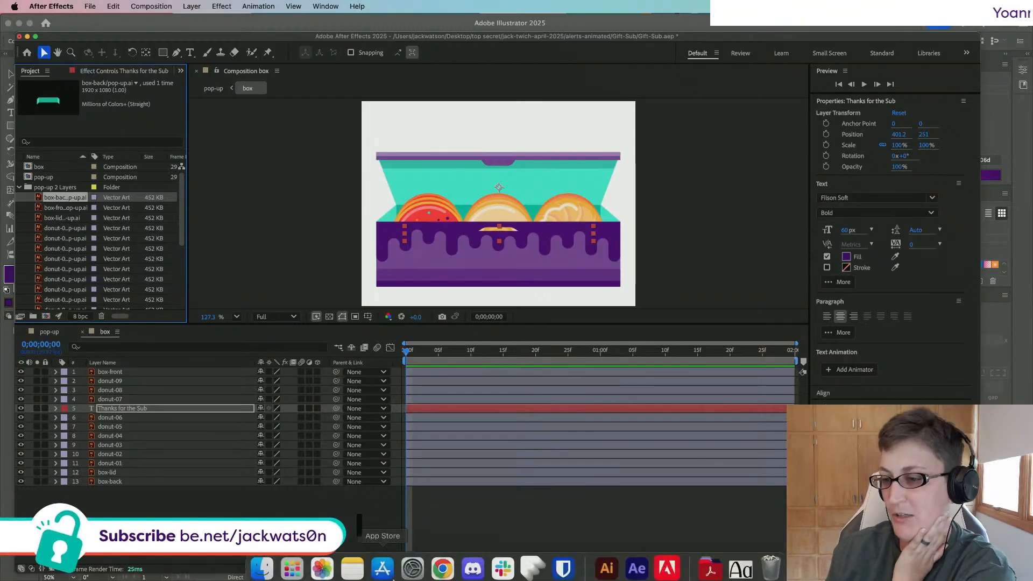
pyautogui.click(606, 574)
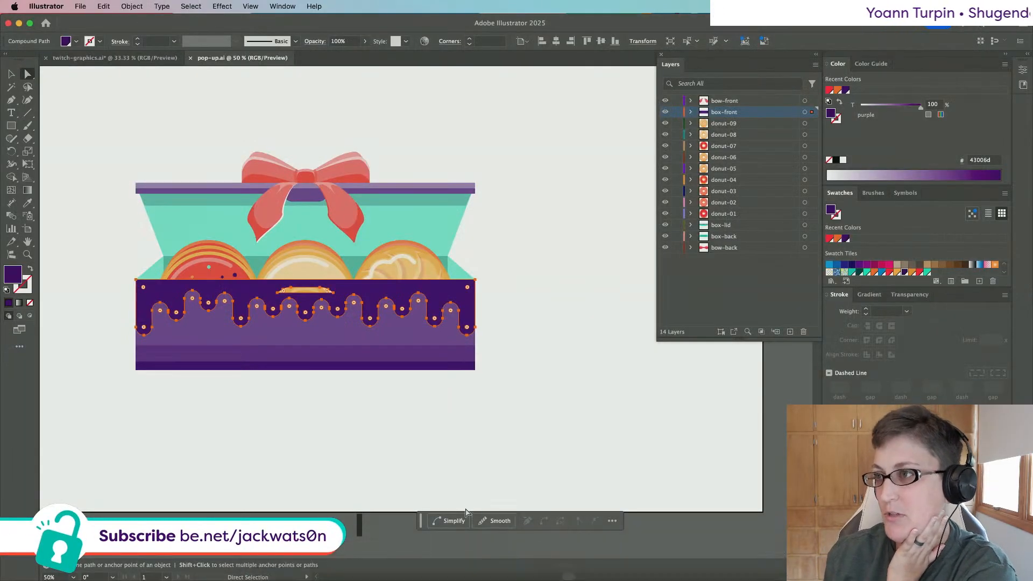
pyautogui.moveTo(490, 579)
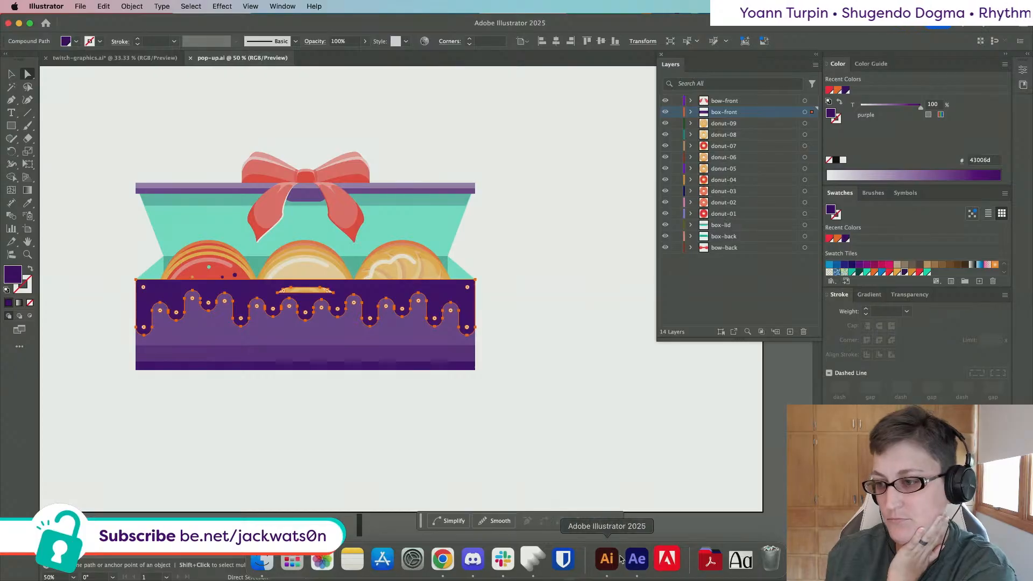
pyautogui.click(636, 559)
# Step: Import only the bow-front layer of Gift-Sub's pop-up.ai from Finder as document-size footage and place it above box-front in the box composition
pyautogui.click(262, 561)
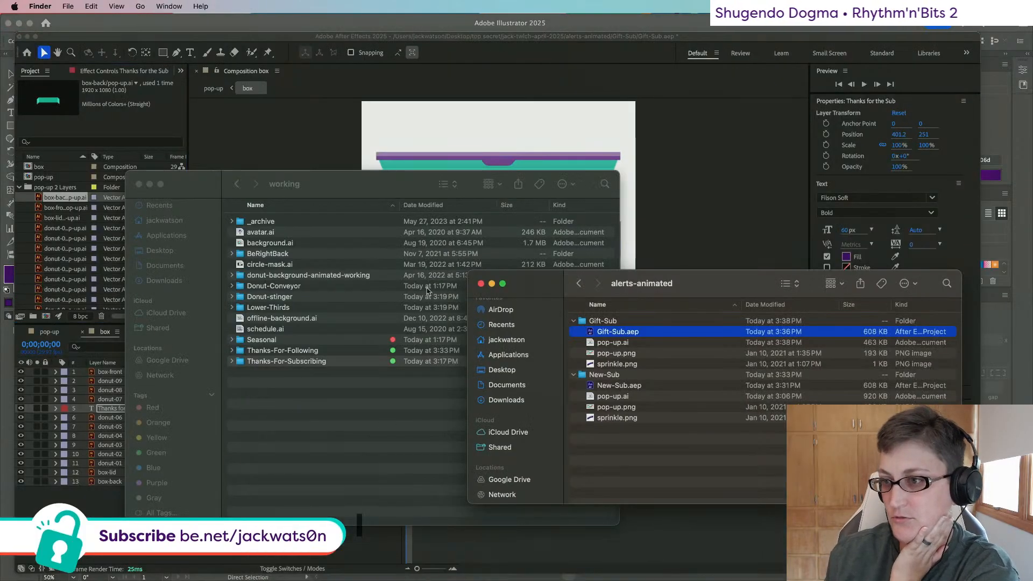
pyautogui.click(626, 344)
pyautogui.moveTo(609, 343); pyautogui.dragTo(48, 187)
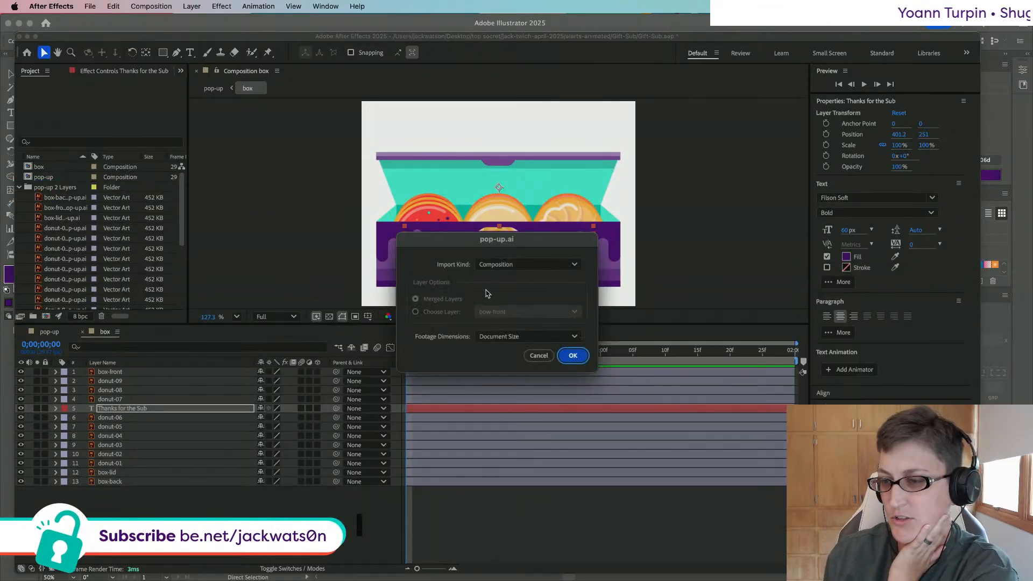
pyautogui.click(542, 266)
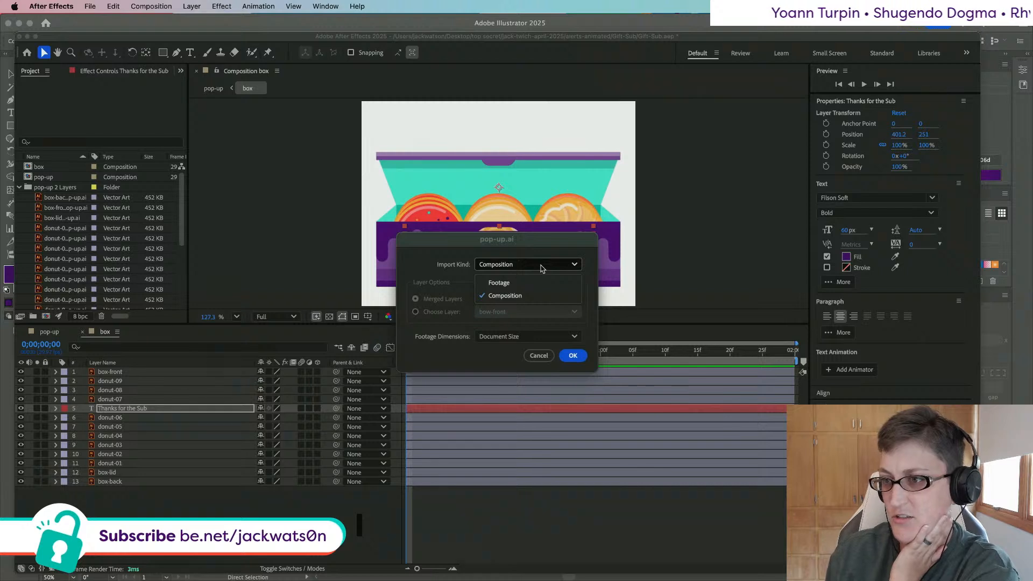
pyautogui.click(499, 283)
pyautogui.click(439, 317)
pyautogui.click(546, 314)
pyautogui.click(547, 313)
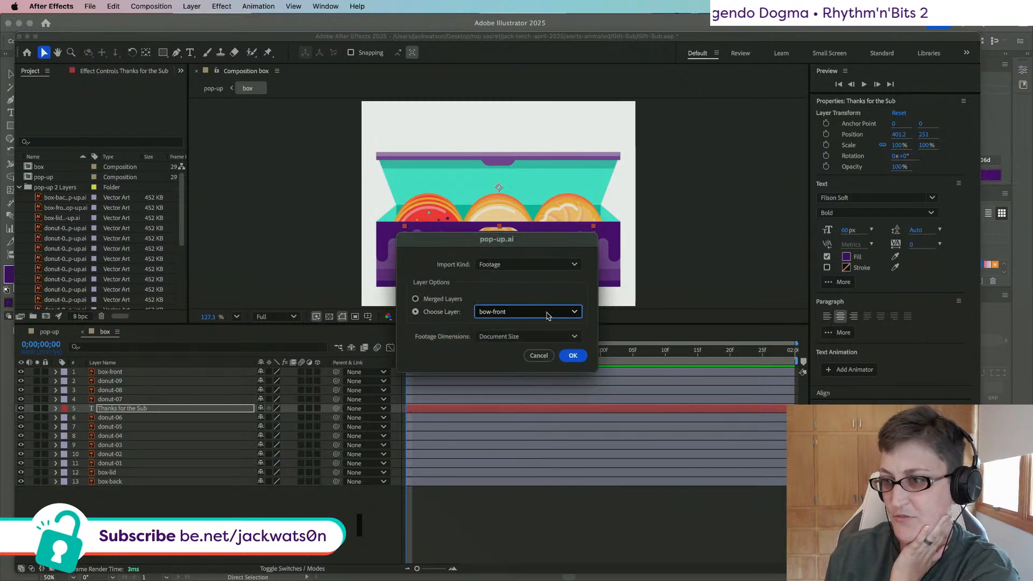
pyautogui.click(560, 338)
pyautogui.click(560, 339)
pyautogui.click(572, 357)
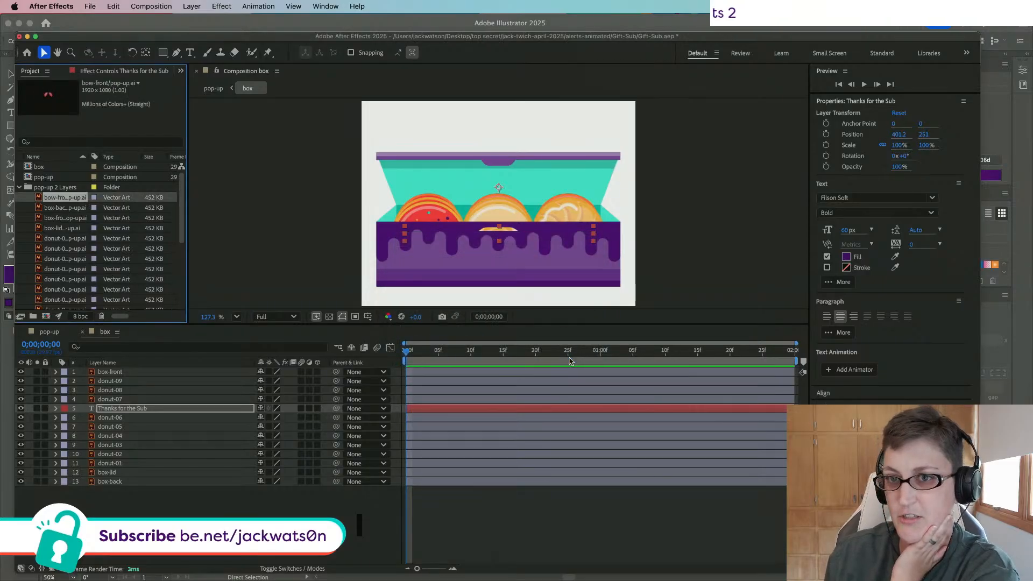
pyautogui.moveTo(52, 198); pyautogui.dragTo(144, 374)
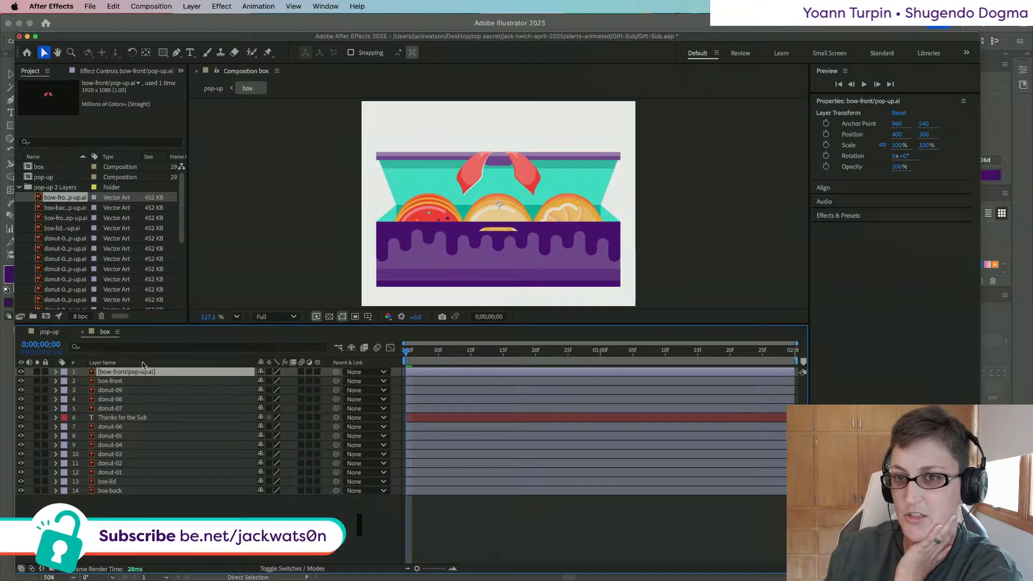
# Step: Import the bow-back layer of pop-up.ai from Finder as document-size footage and place it below box-back in the box composition
pyautogui.moveTo(351, 577)
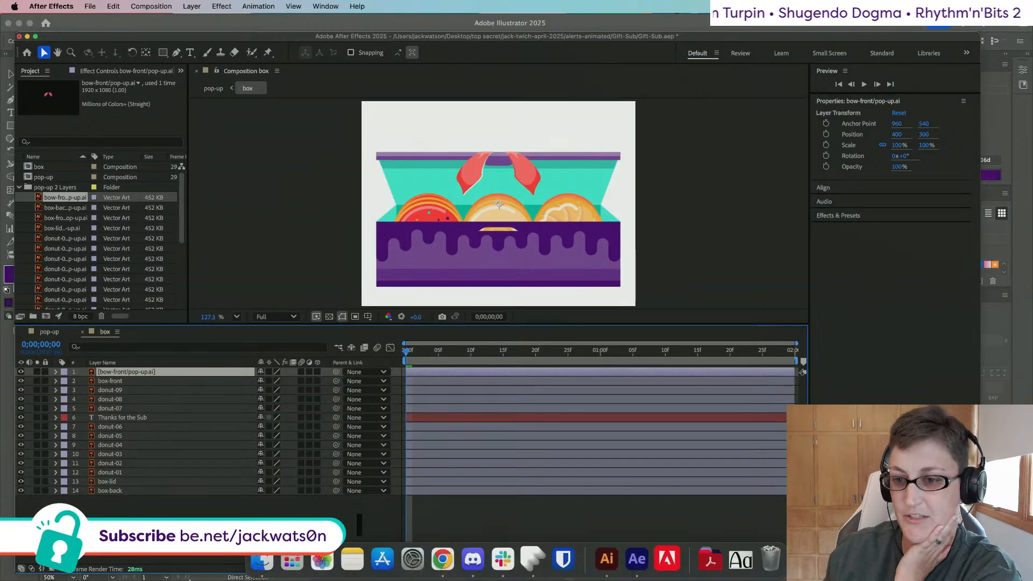
pyautogui.click(262, 561)
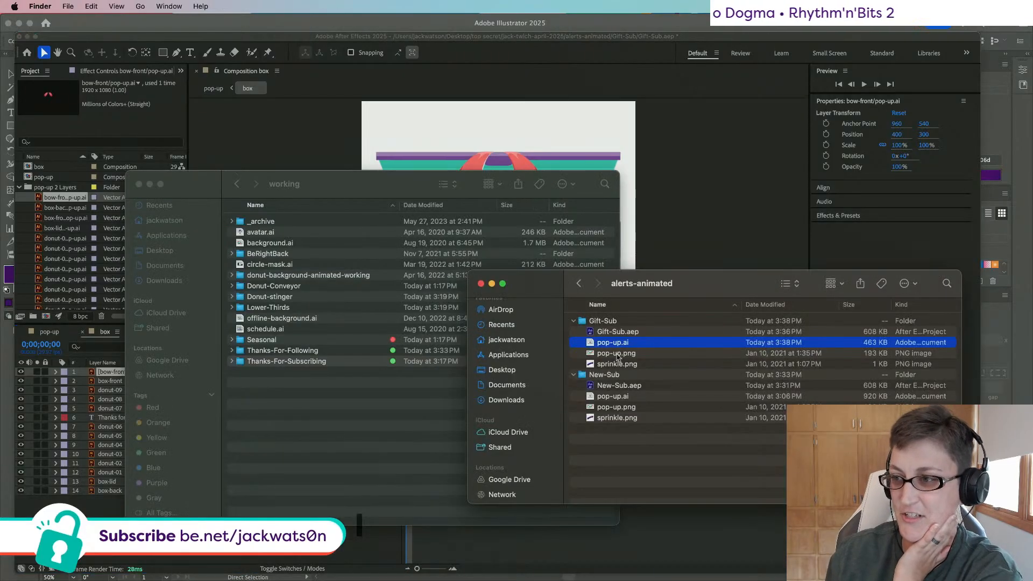
pyautogui.moveTo(613, 345); pyautogui.dragTo(48, 186)
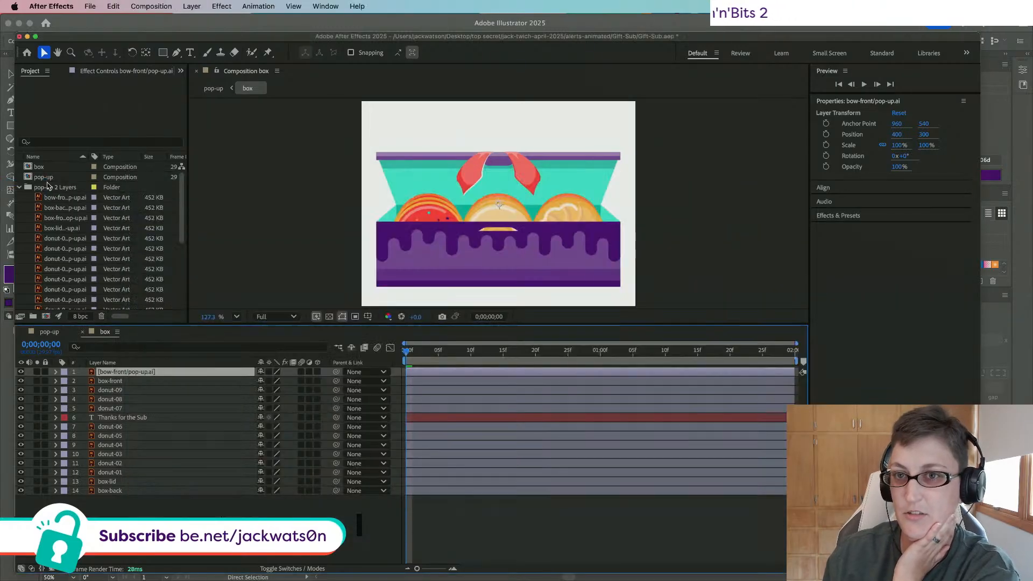
pyautogui.click(442, 316)
pyautogui.click(527, 311)
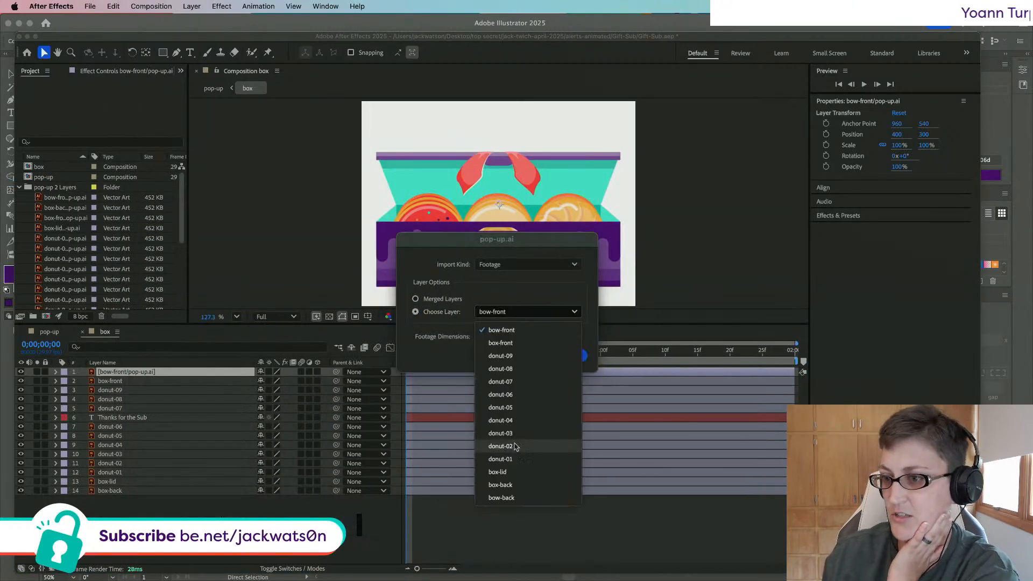
pyautogui.click(508, 498)
pyautogui.click(541, 313)
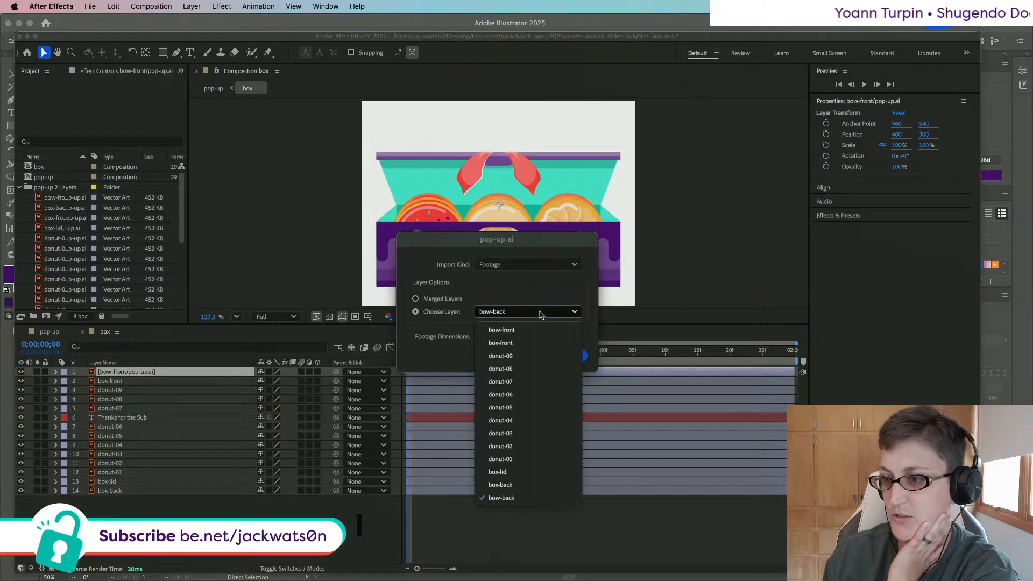
pyautogui.click(534, 497)
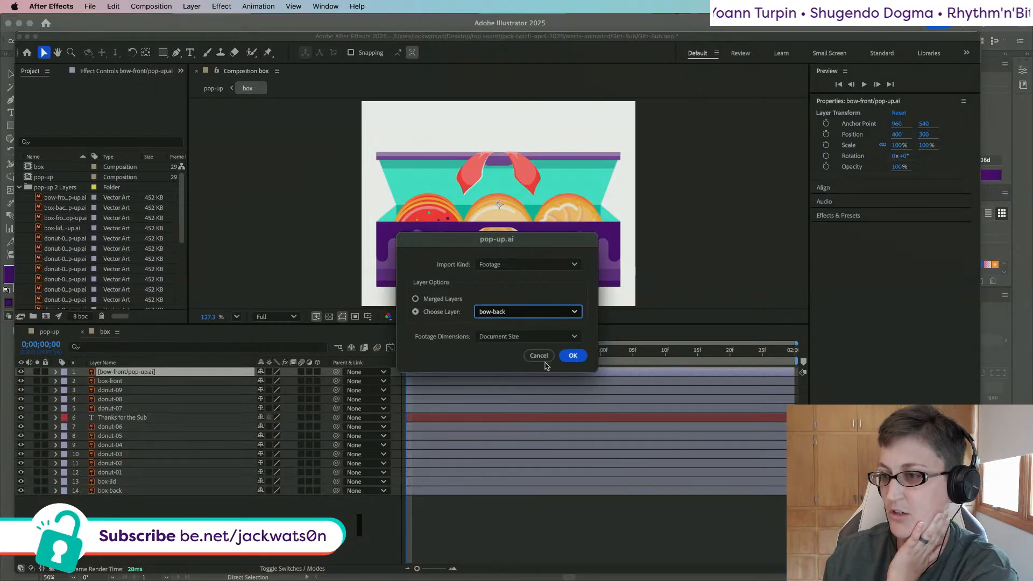
pyautogui.click(573, 355)
pyautogui.moveTo(62, 200); pyautogui.dragTo(135, 500)
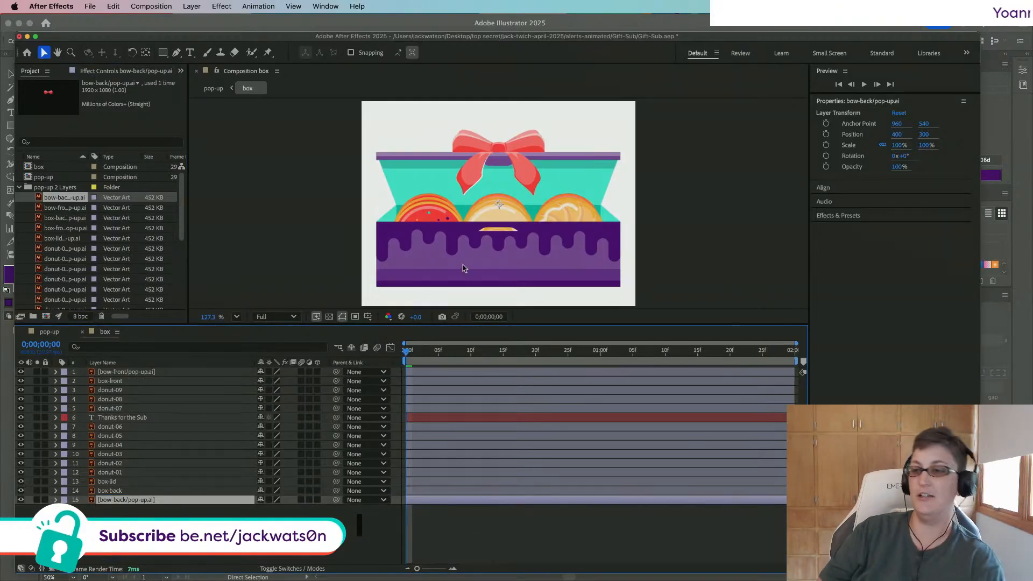
# Step: Try parenting both bow layers to box-front, scrub the timeline to check the motion, and undo the parenting
pyautogui.moveTo(405, 352)
pyautogui.mouseDown()
pyautogui.moveTo(444, 349)
pyautogui.moveTo(405, 350)
pyautogui.mouseUp()
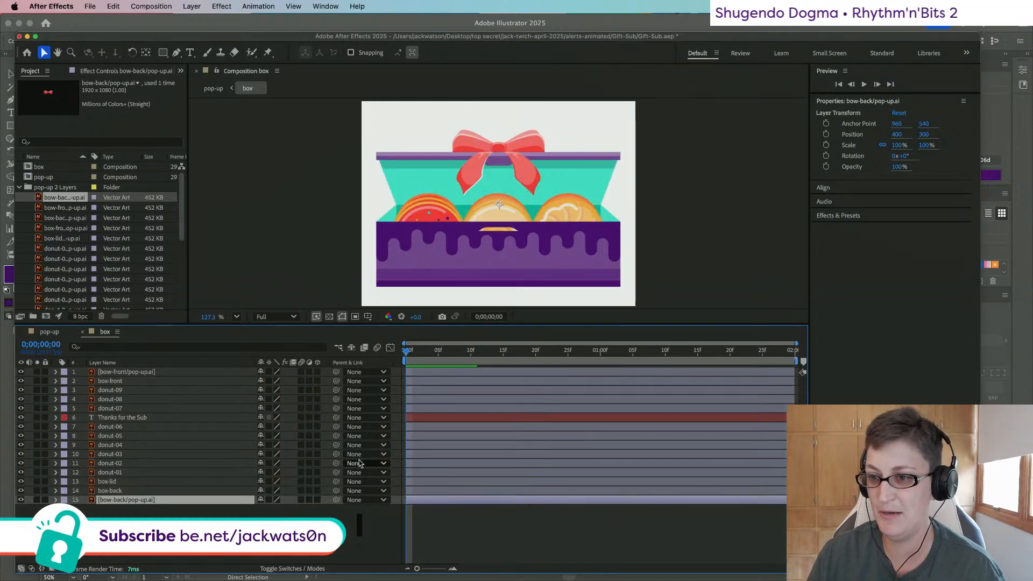
pyautogui.click(418, 165)
pyautogui.click(186, 381)
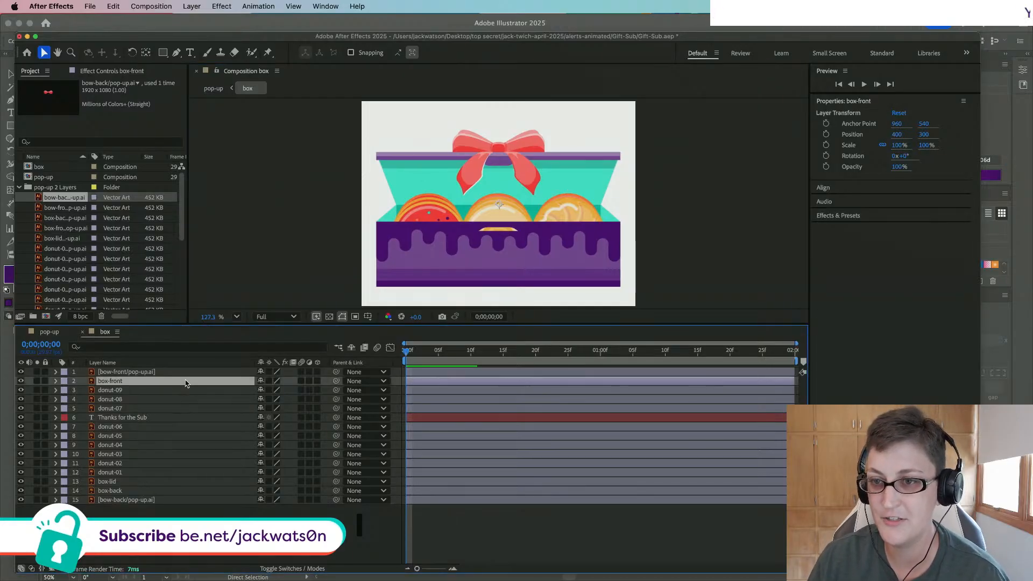
pyautogui.moveTo(336, 372); pyautogui.dragTo(152, 385)
pyautogui.moveTo(335, 500); pyautogui.dragTo(166, 386)
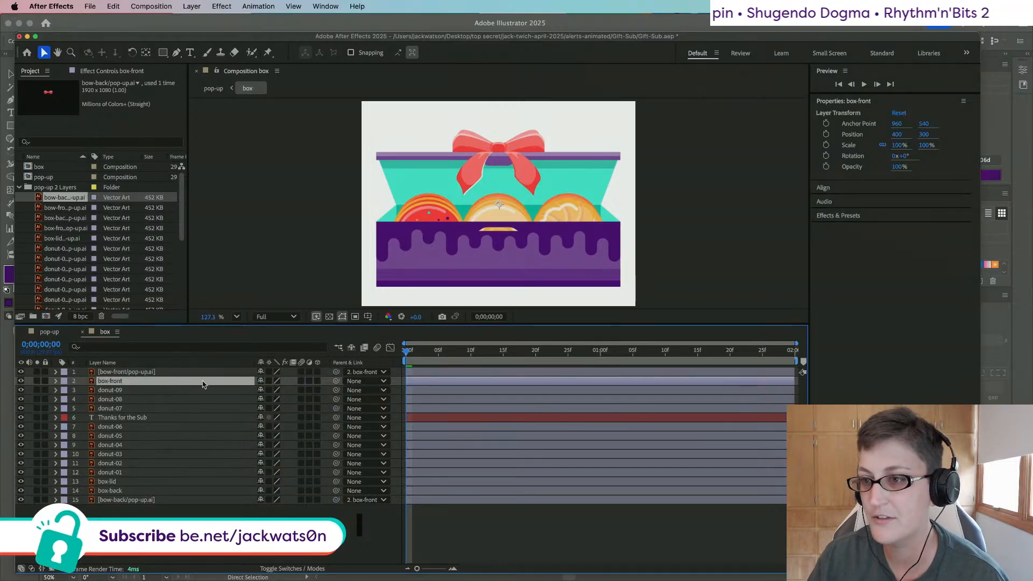
pyautogui.moveTo(407, 352)
pyautogui.mouseDown()
pyautogui.moveTo(444, 355)
pyautogui.moveTo(407, 353)
pyautogui.mouseUp()
pyautogui.press('super+z')
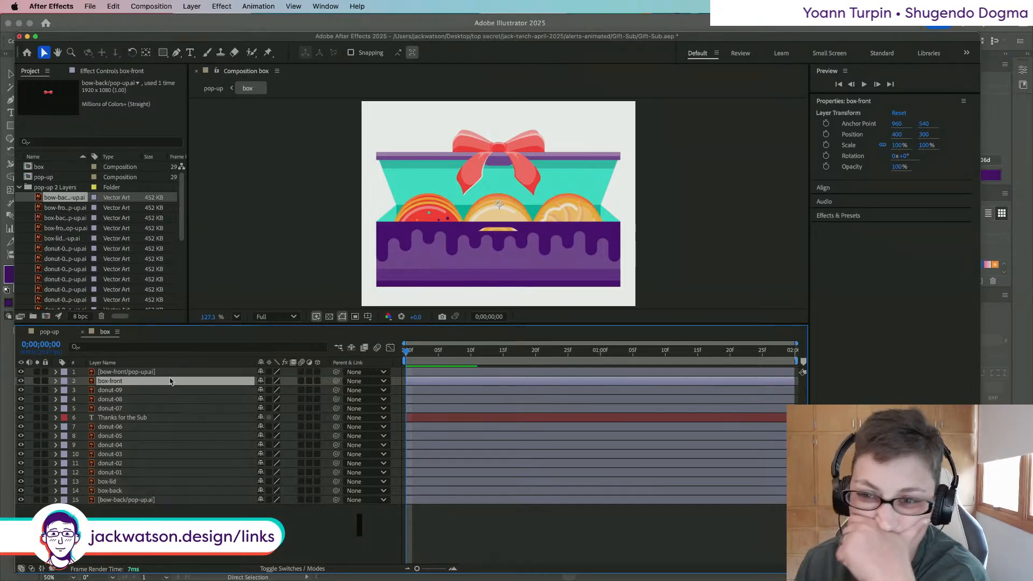
# Step: Set box-front as the parent of the bow-front layer in the box composition
pyautogui.click(173, 376)
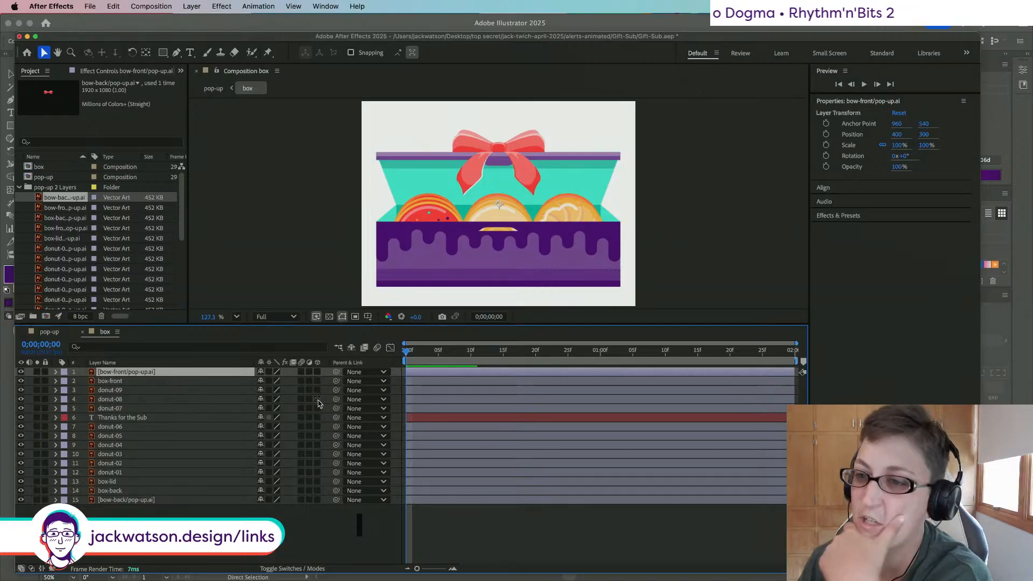
pyautogui.click(377, 373)
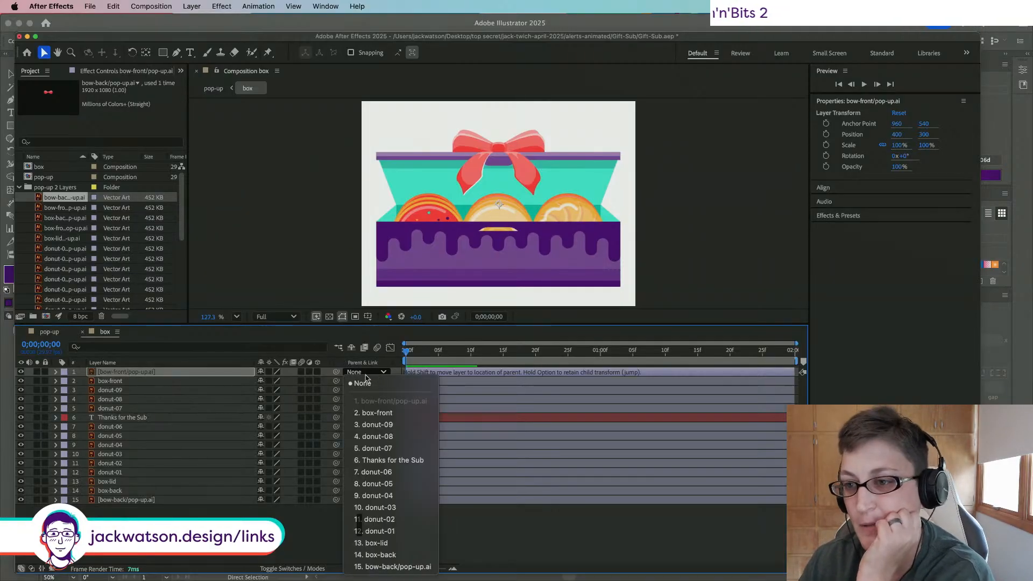
pyautogui.click(381, 414)
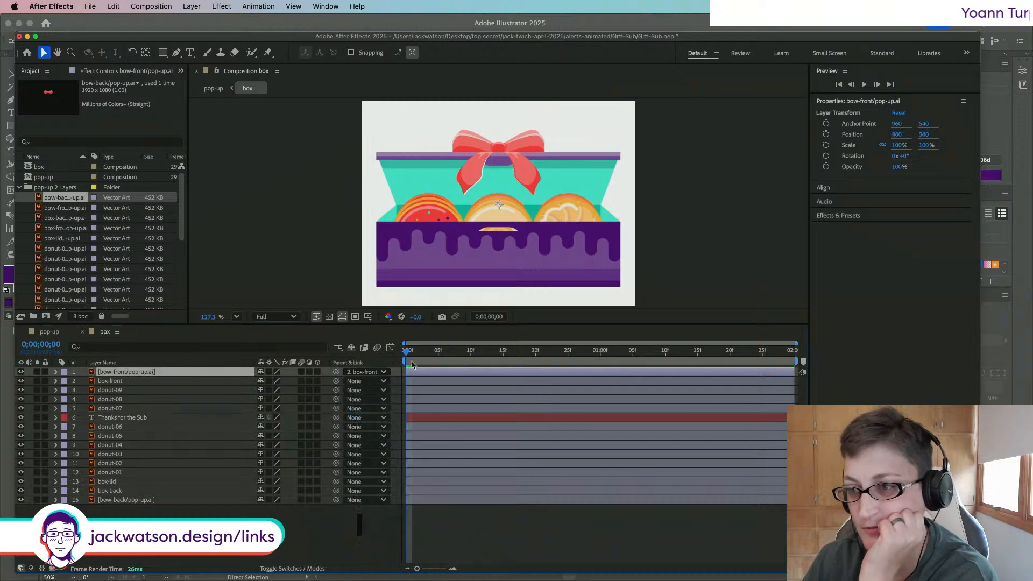
# Step: Preview the box animation and undo the parenting of the bow-front layer to box-front
pyautogui.press('space')
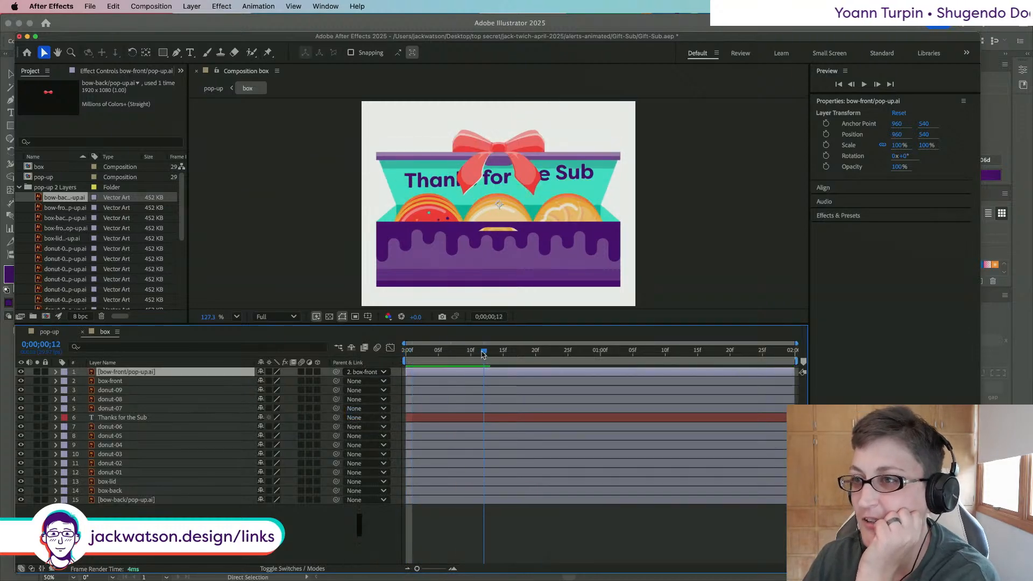
pyautogui.press('space')
pyautogui.press('space')
pyautogui.press('space')
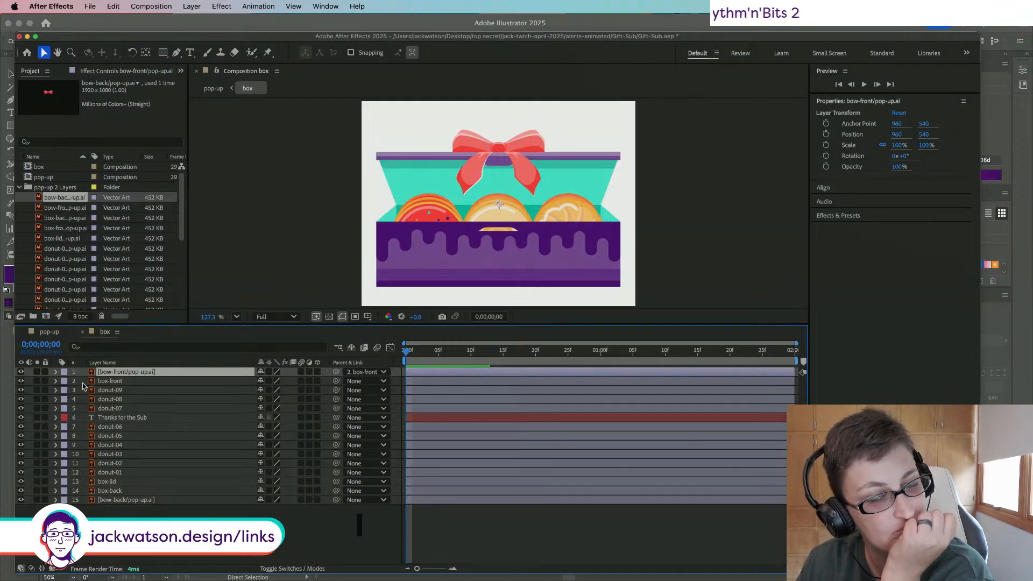
pyautogui.press('super+z')
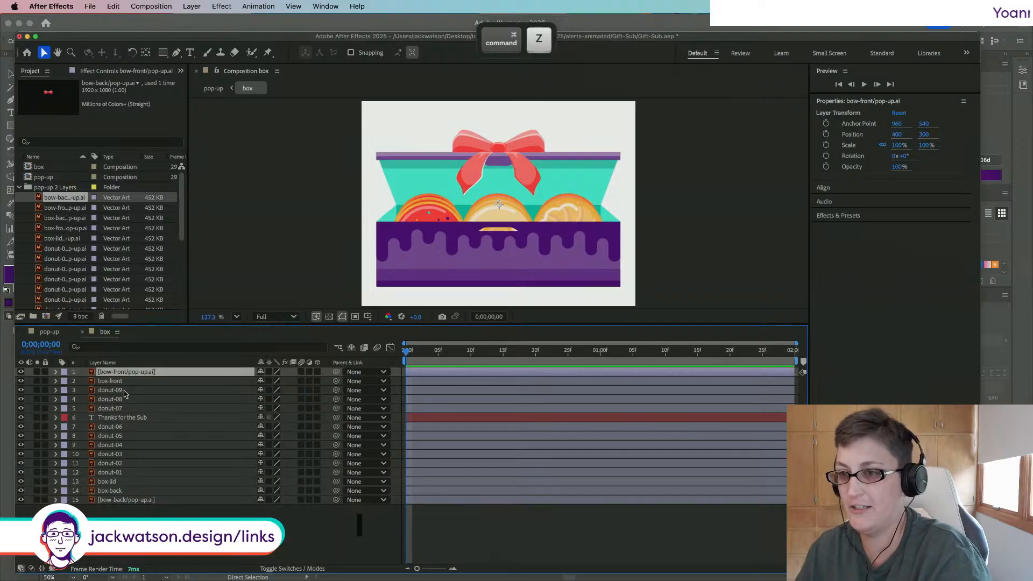
# Step: Examine the transform properties of the box-front layer for animation
pyautogui.click(132, 390)
pyautogui.click(76, 381)
pyautogui.click(62, 382)
pyautogui.click(57, 383)
pyautogui.click(56, 383)
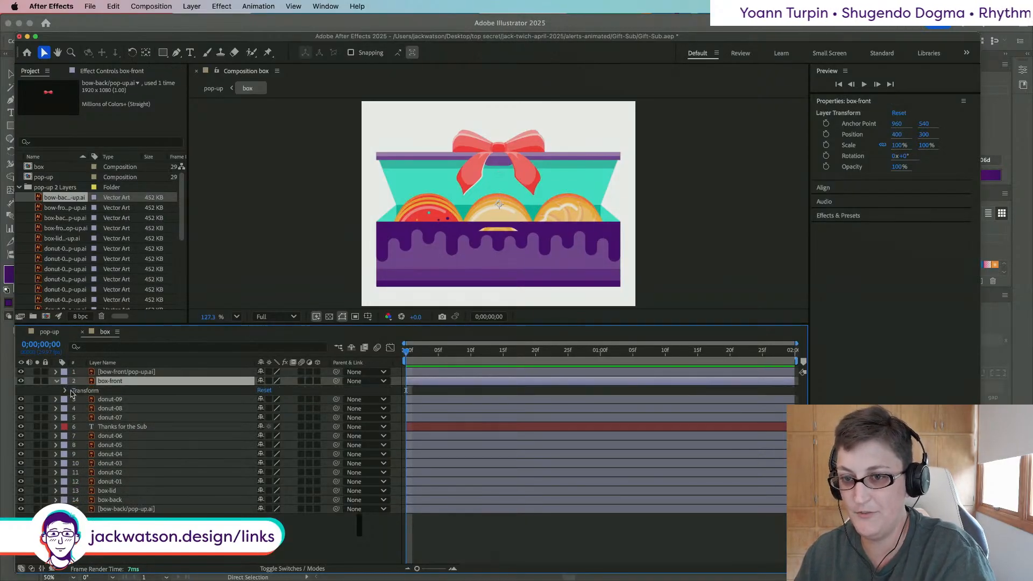
pyautogui.click(66, 391)
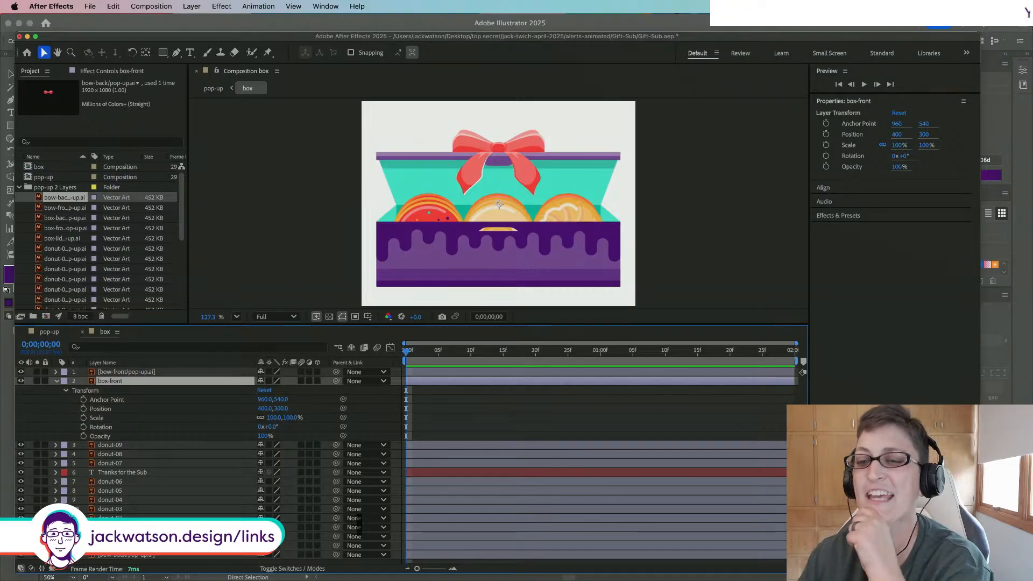
pyautogui.click(358, 536)
pyautogui.click(61, 382)
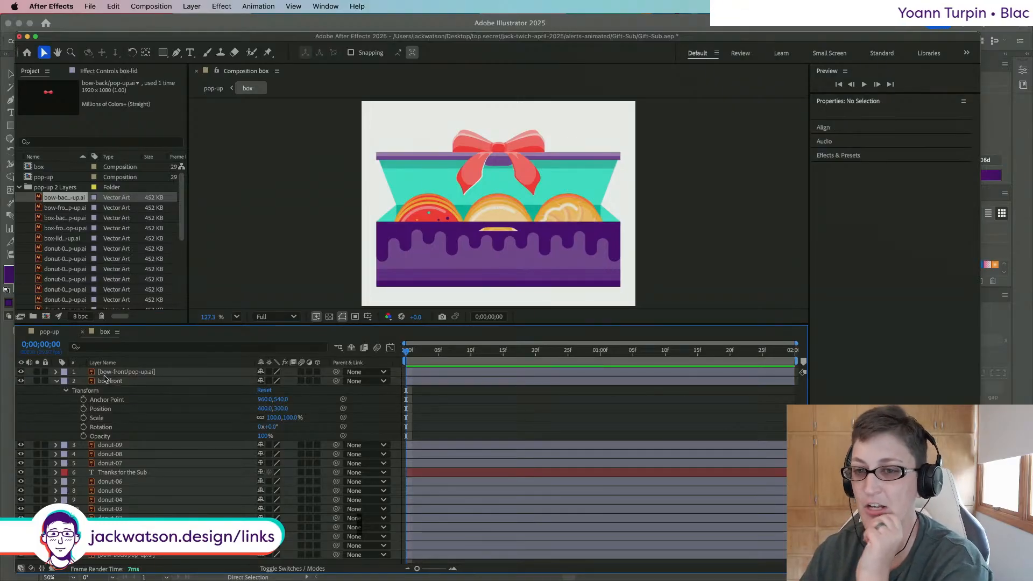
pyautogui.click(56, 381)
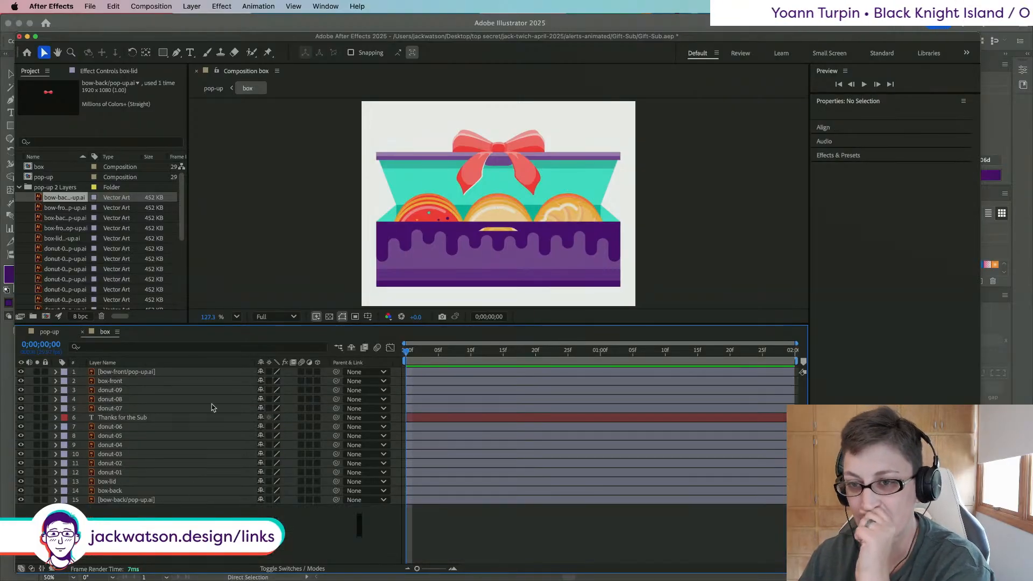
# Step: Set box-lid as the parent of both the bow-front and bow-back layers and scrub the opening frames
pyautogui.moveTo(336, 372); pyautogui.dragTo(140, 485)
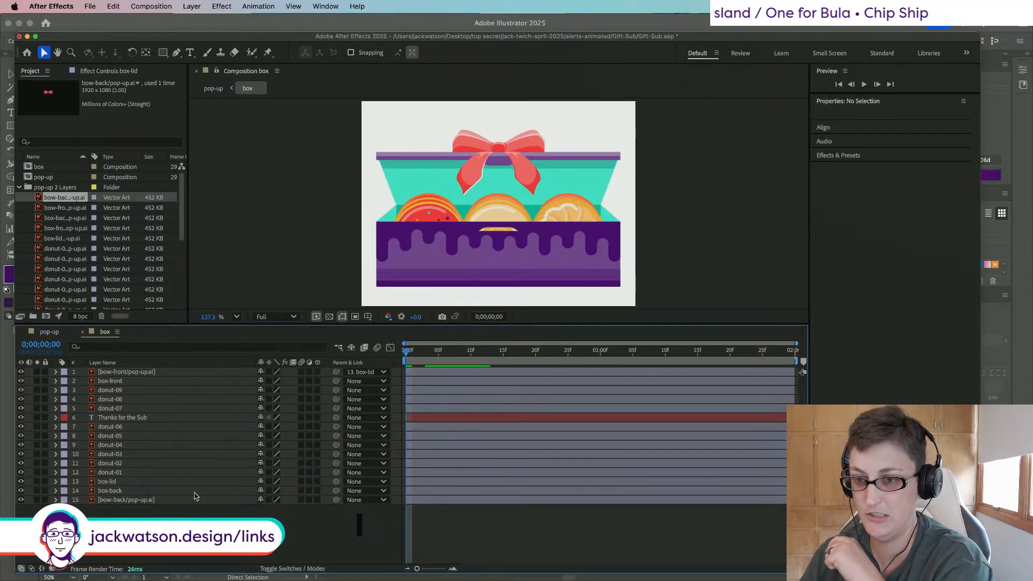
pyautogui.moveTo(336, 500); pyautogui.dragTo(113, 483)
pyautogui.click(434, 351)
pyautogui.moveTo(437, 354); pyautogui.dragTo(400, 356)
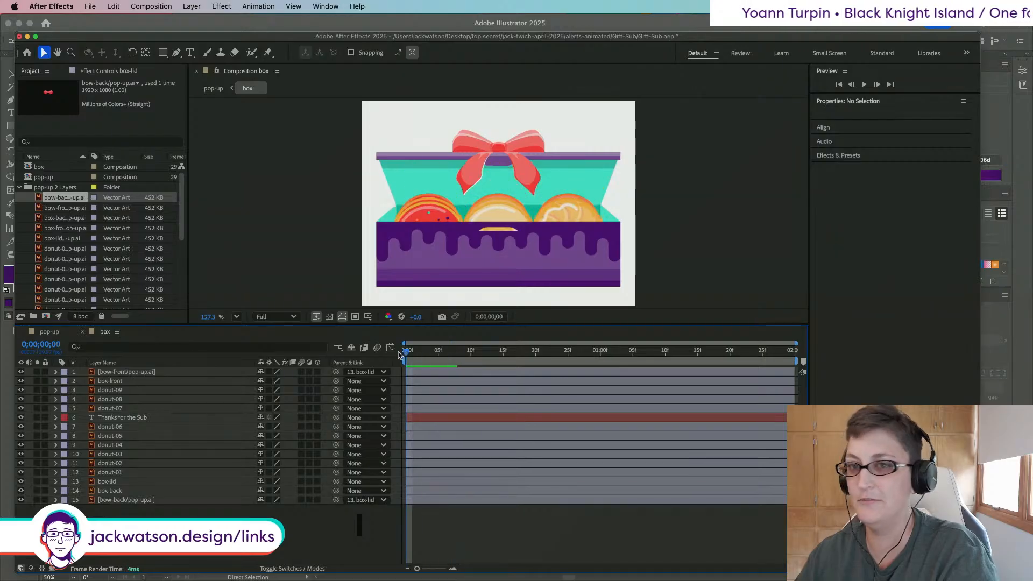
# Step: Preview the animation in the pop-up composition and save the project
pyautogui.click(41, 334)
pyautogui.press('space')
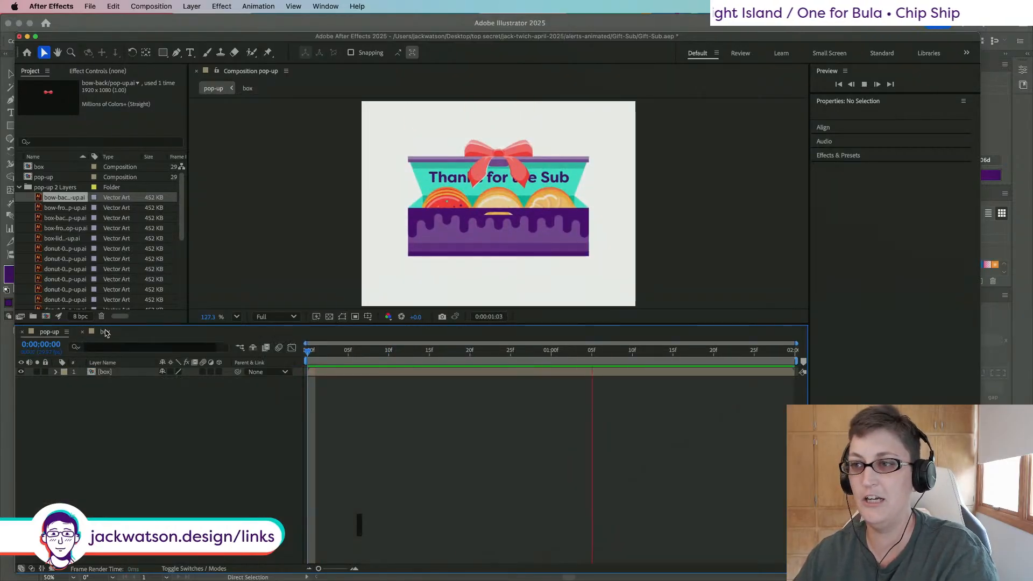
pyautogui.press('space')
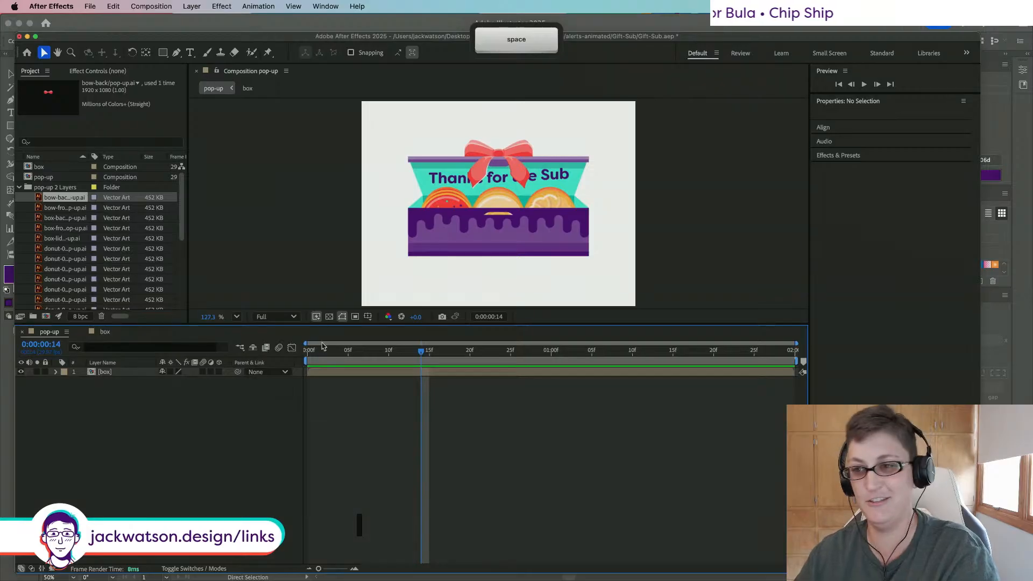
pyautogui.press('super+s')
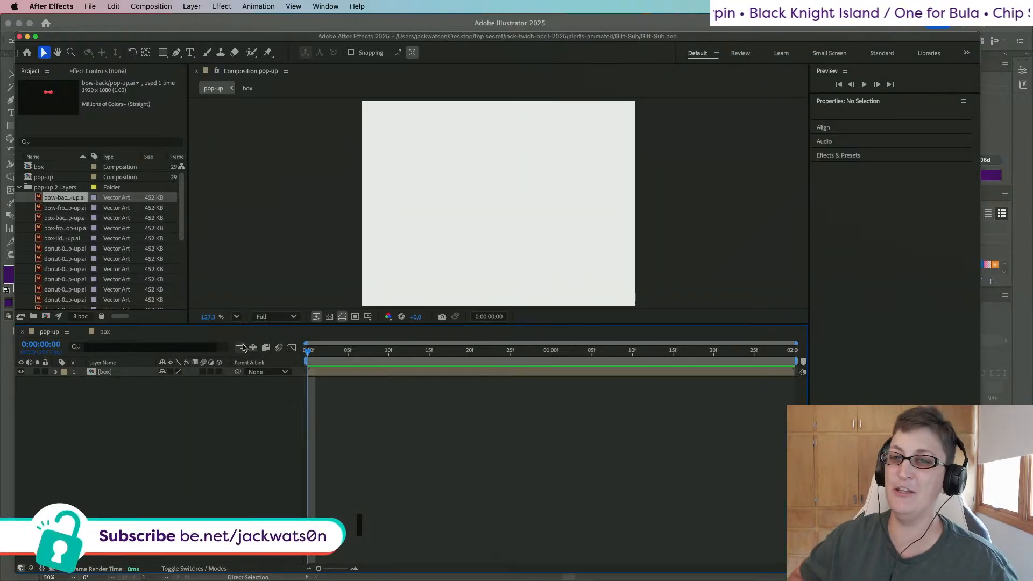
# Step: Place the bow-front layer directly below the Thanks for the Sub text layer in the box composition and save the project
pyautogui.click(105, 331)
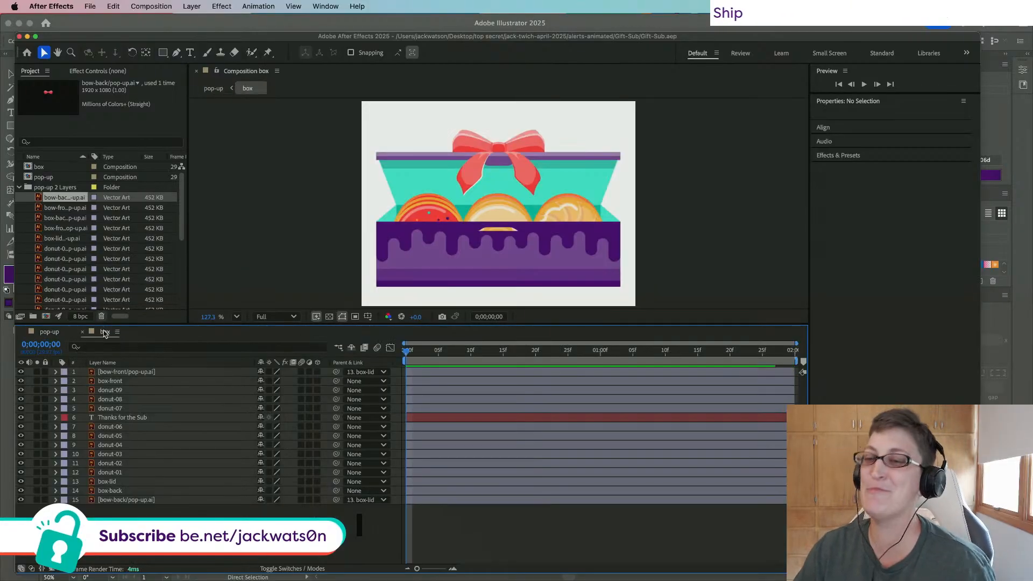
pyautogui.click(138, 420)
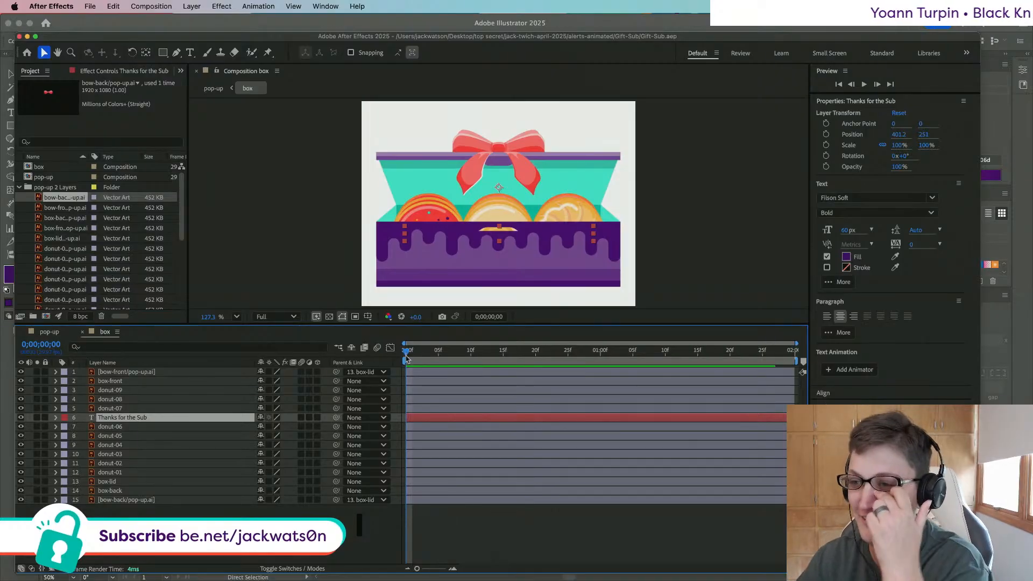
pyautogui.moveTo(407, 357); pyautogui.dragTo(574, 361)
pyautogui.press('Home')
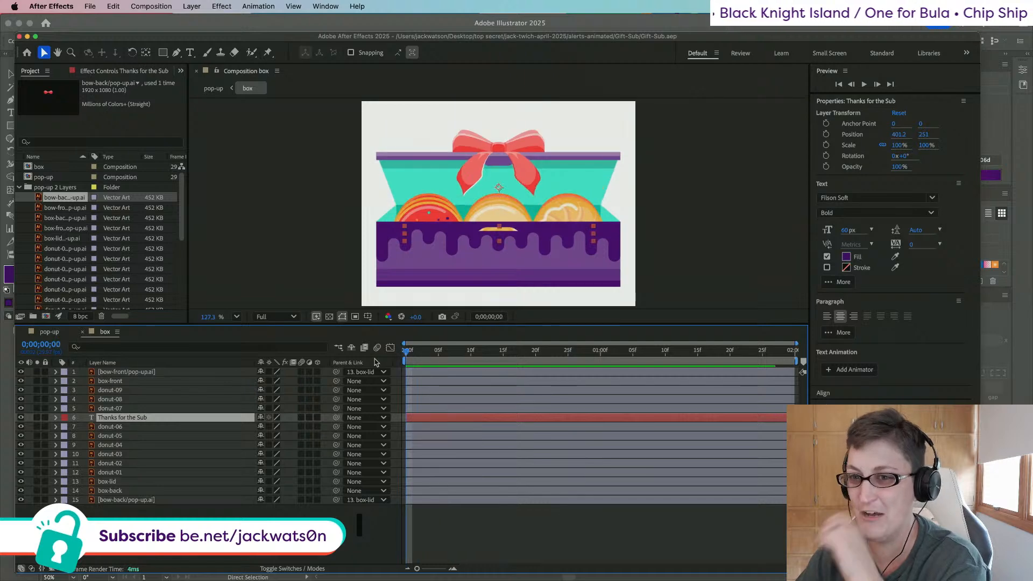
pyautogui.moveTo(332, 359); pyautogui.dragTo(525, 380)
pyautogui.press('Home')
pyautogui.click(171, 375)
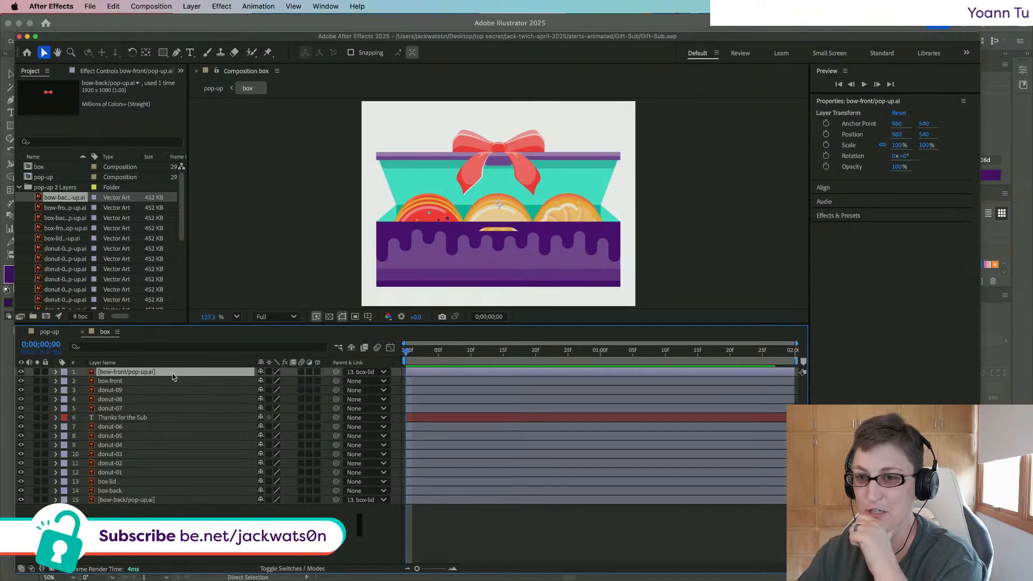
pyautogui.click(155, 382)
pyautogui.moveTo(163, 373); pyautogui.dragTo(161, 423)
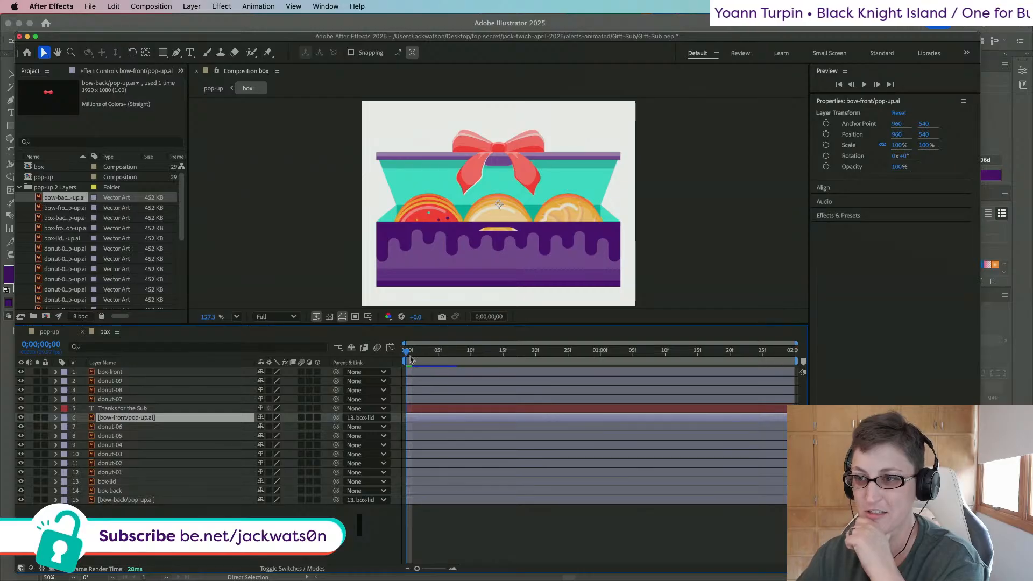
pyautogui.moveTo(405, 352)
pyautogui.mouseDown()
pyautogui.moveTo(477, 352)
pyautogui.moveTo(404, 352)
pyautogui.mouseUp()
pyautogui.press('super+s')
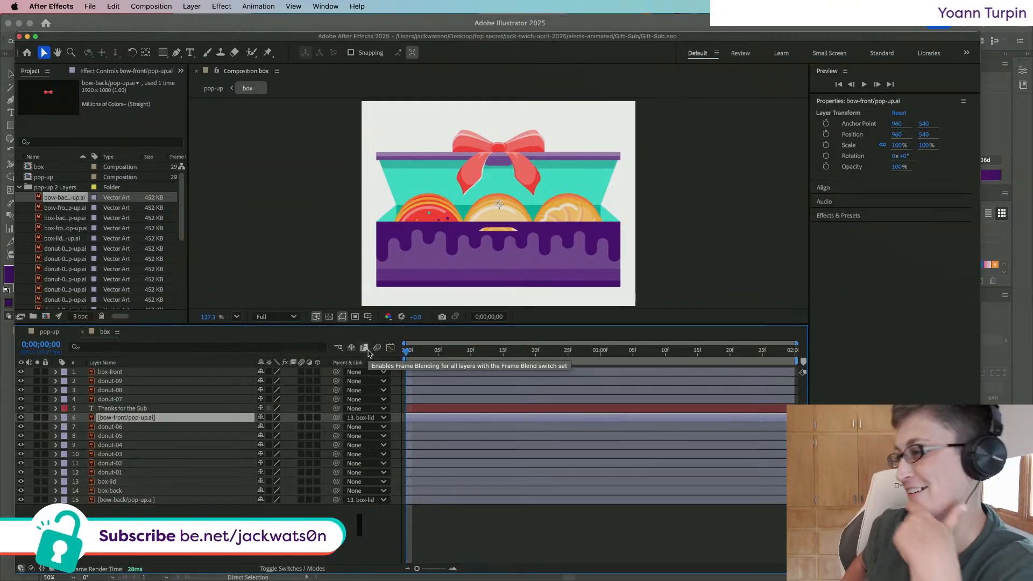
# Step: Replace the word "Sub" with "Gift" in the Thanks for the Sub text layer and preview the animation
pyautogui.moveTo(407, 351); pyautogui.dragTo(511, 351)
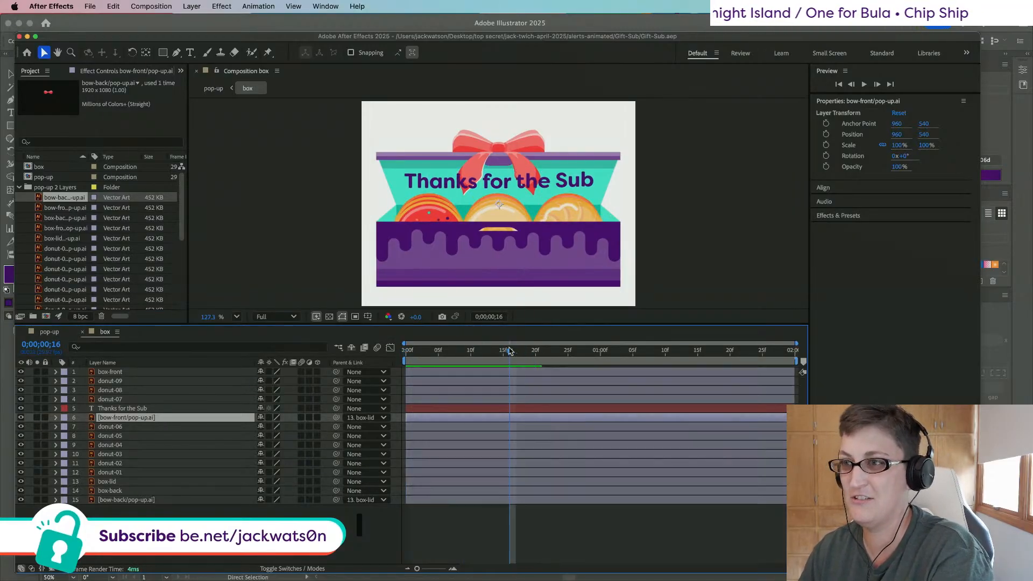
pyautogui.click(128, 409)
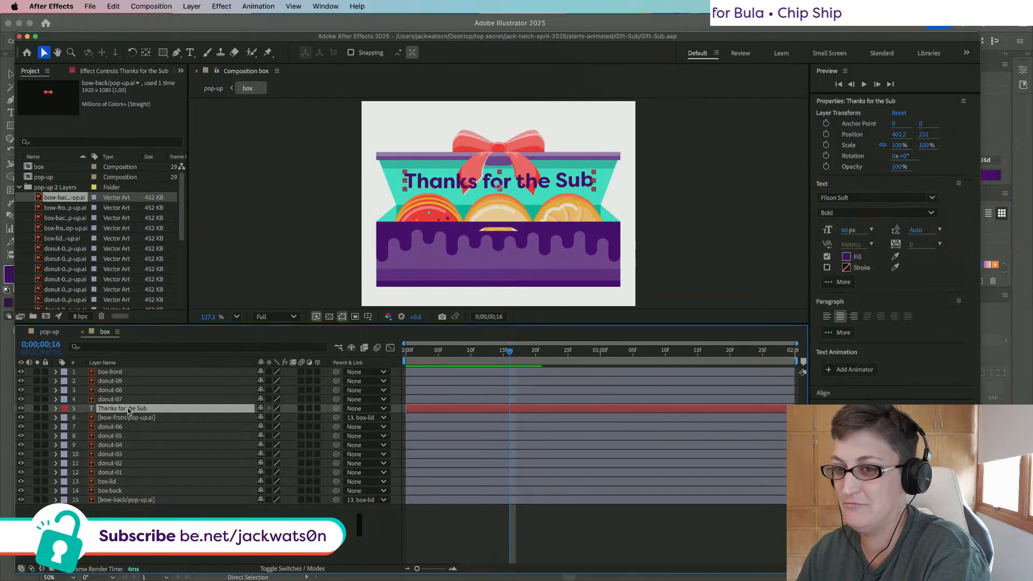
pyautogui.doubleClick(563, 184)
pyautogui.moveTo(554, 182); pyautogui.dragTo(598, 182)
pyautogui.write('Gift')
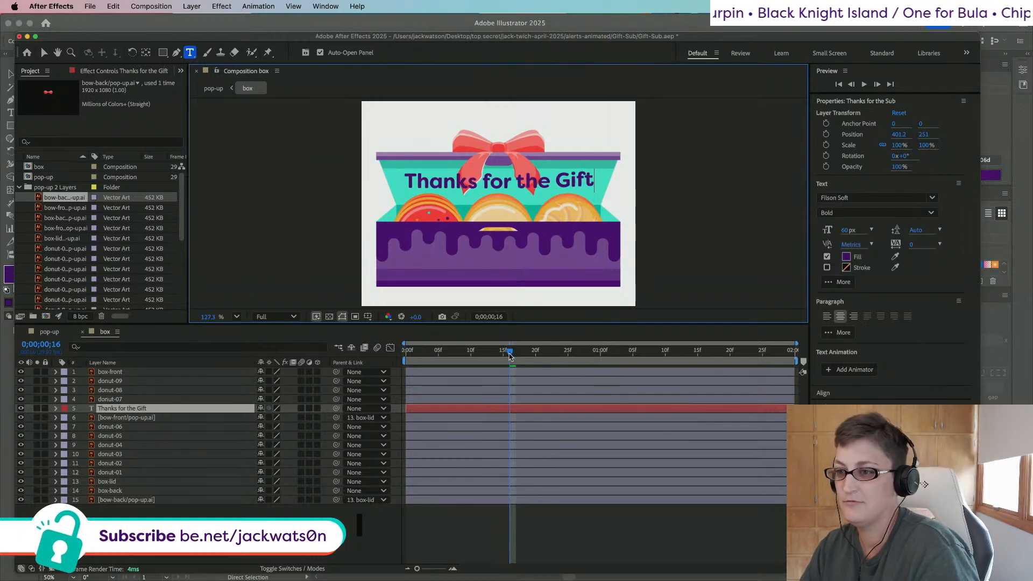
pyautogui.moveTo(510, 355); pyautogui.dragTo(399, 350)
pyautogui.press('space')
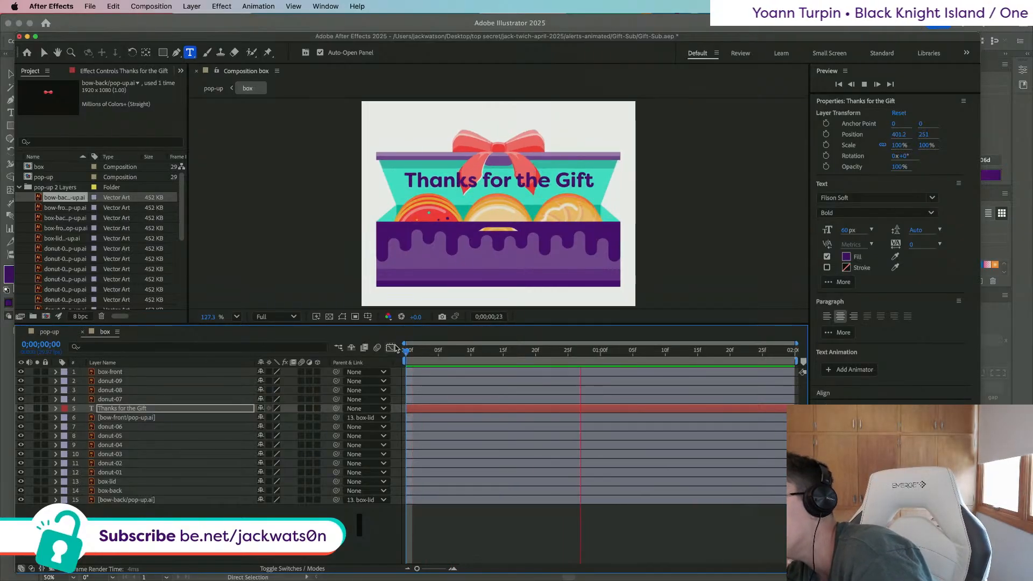
pyautogui.press('space')
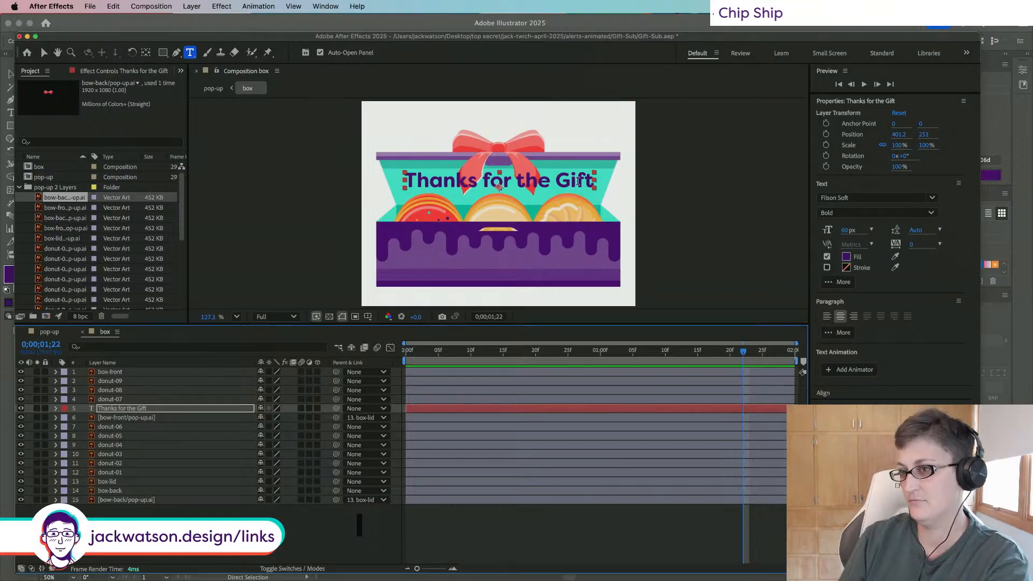
# Step: Insert "Sub" before "Gift" so the text reads "Thanks for the Sub Gift", and set its font size to 56 px
pyautogui.click(549, 183)
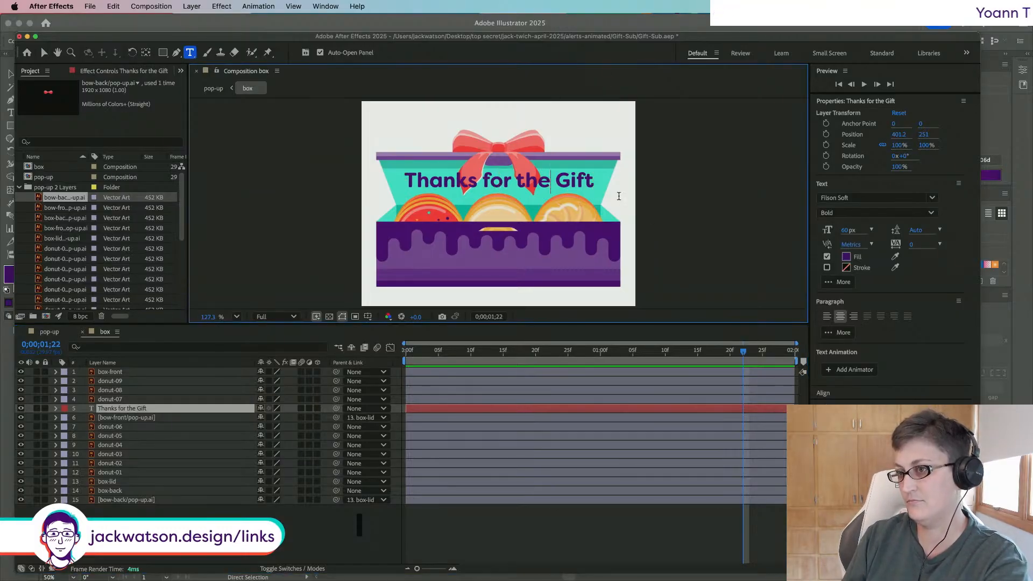
pyautogui.write('Sub')
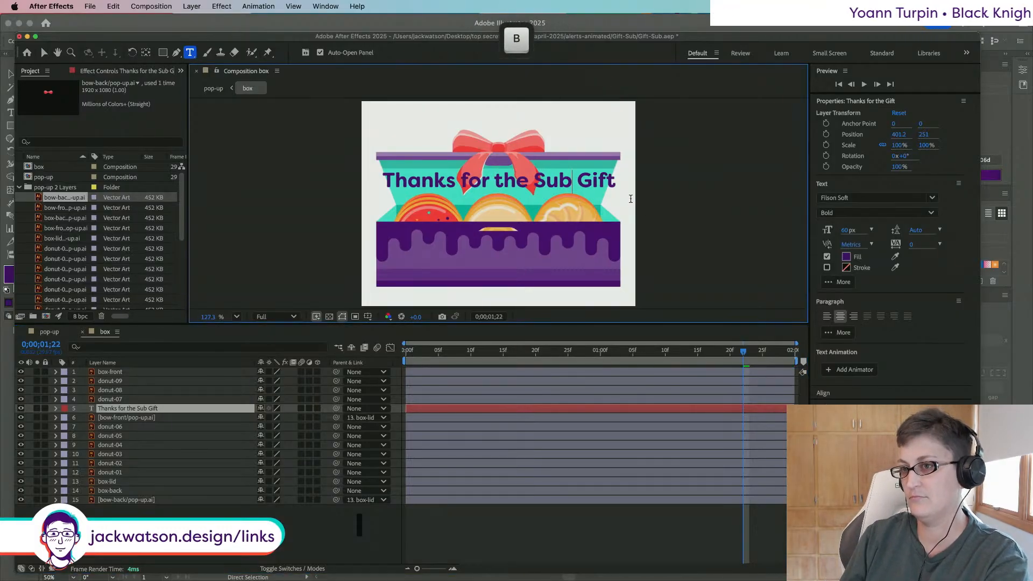
pyautogui.moveTo(407, 354); pyautogui.dragTo(493, 355)
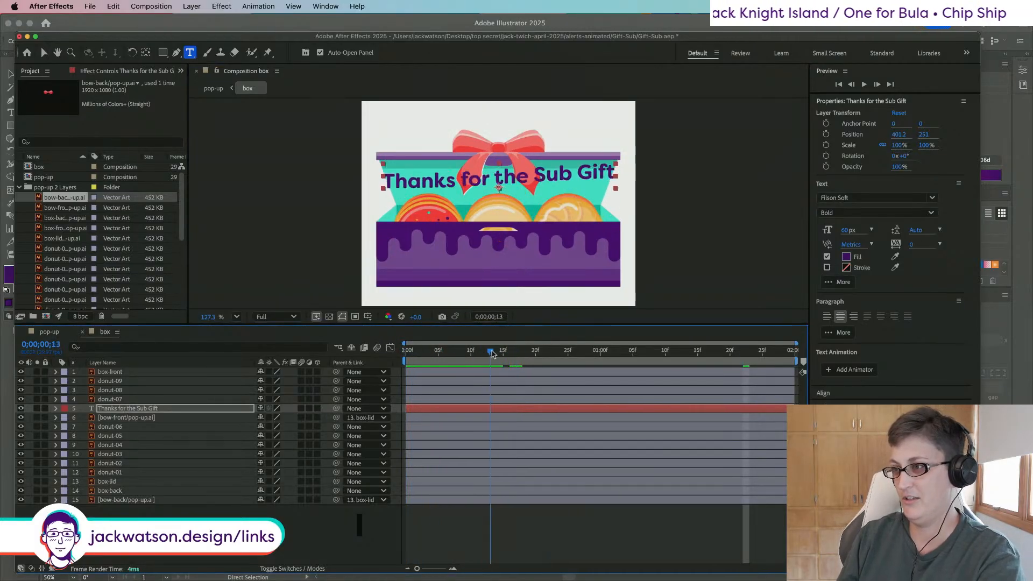
pyautogui.moveTo(848, 232); pyautogui.dragTo(848, 231)
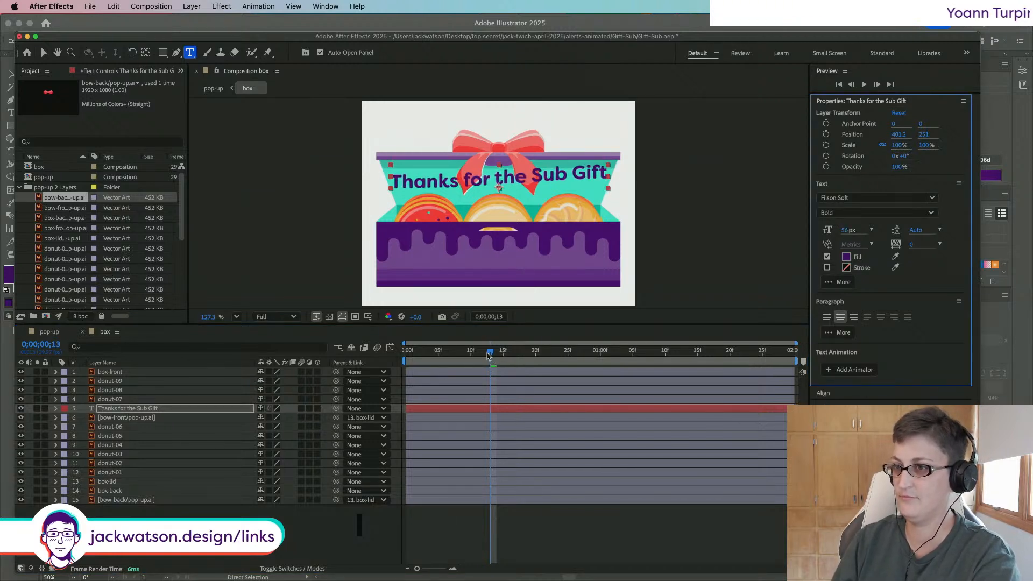
pyautogui.press('space')
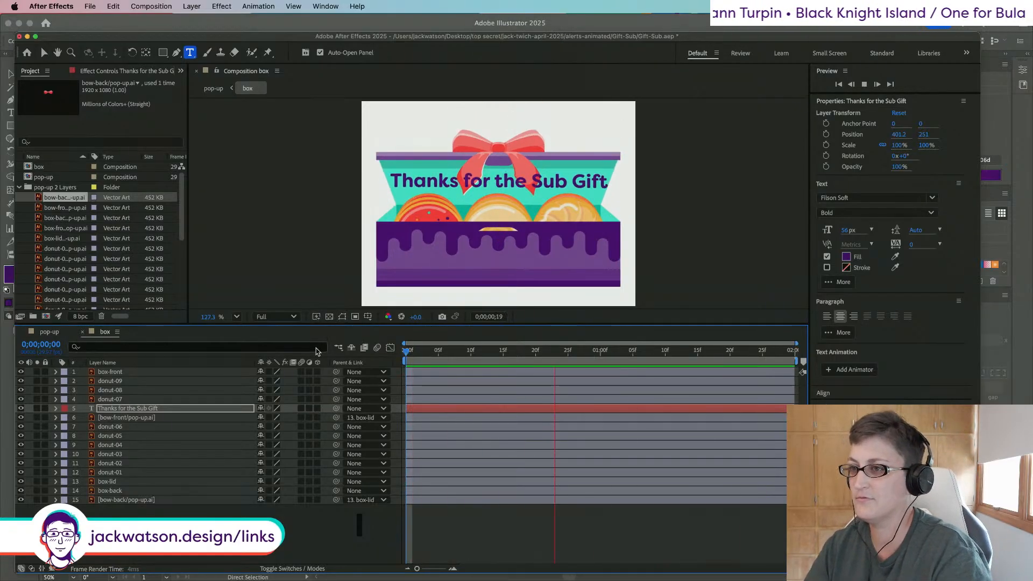
pyautogui.press('space')
# Step: Set the font size of the Thanks for the Sub Gift text to 54 px and preview the animation
pyautogui.click(844, 231)
pyautogui.write('54')
pyautogui.press('Tab')
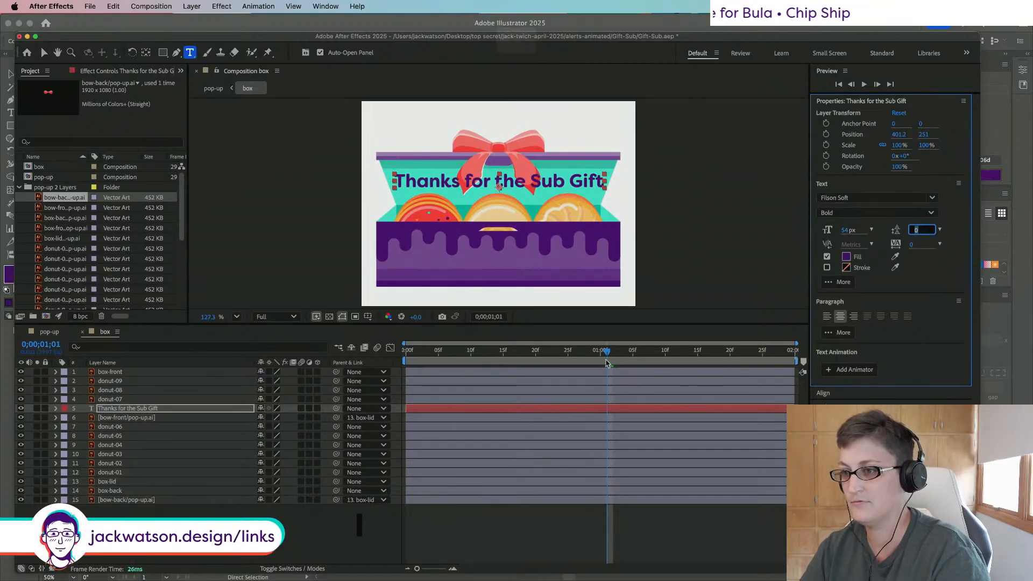
pyautogui.moveTo(607, 353); pyautogui.dragTo(346, 356)
pyautogui.press('space')
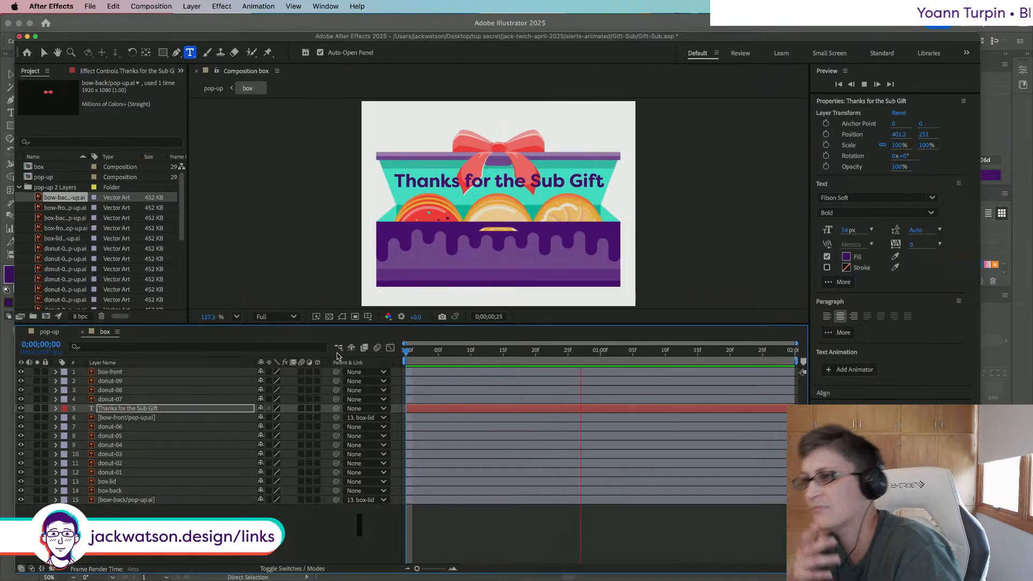
pyautogui.press('space')
# Step: Enable the stroke on the Thanks for the Sub Gift text and sample its teal colour from inside the box lid
pyautogui.click(827, 267)
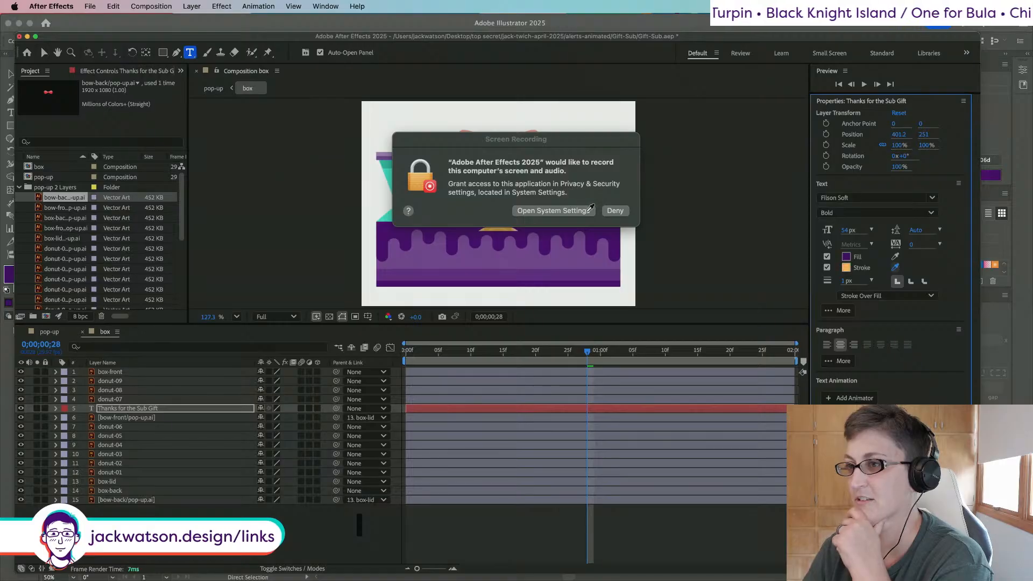
pyautogui.click(525, 207)
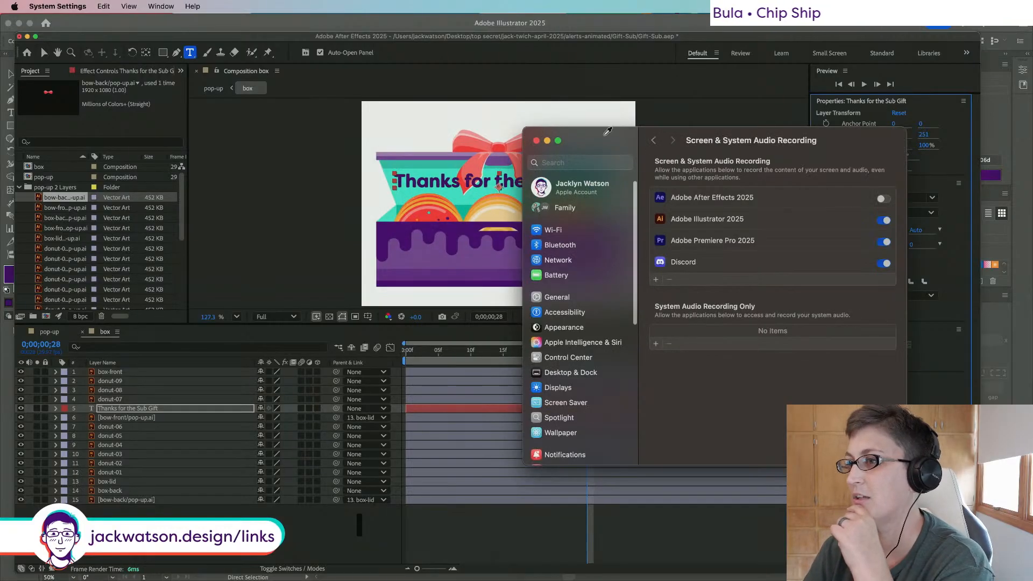
pyautogui.moveTo(604, 128); pyautogui.dragTo(1032, 132)
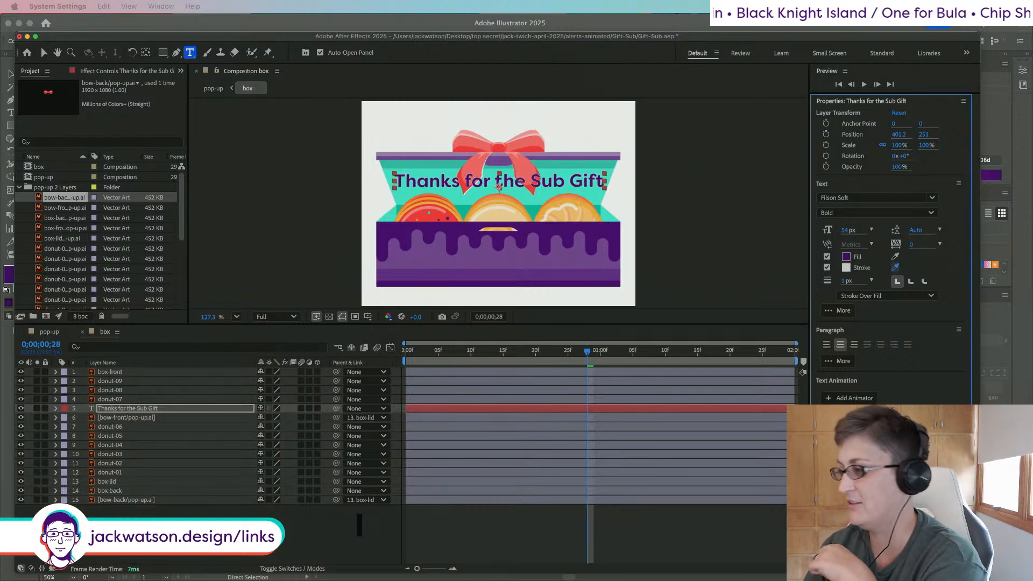
pyautogui.click(563, 169)
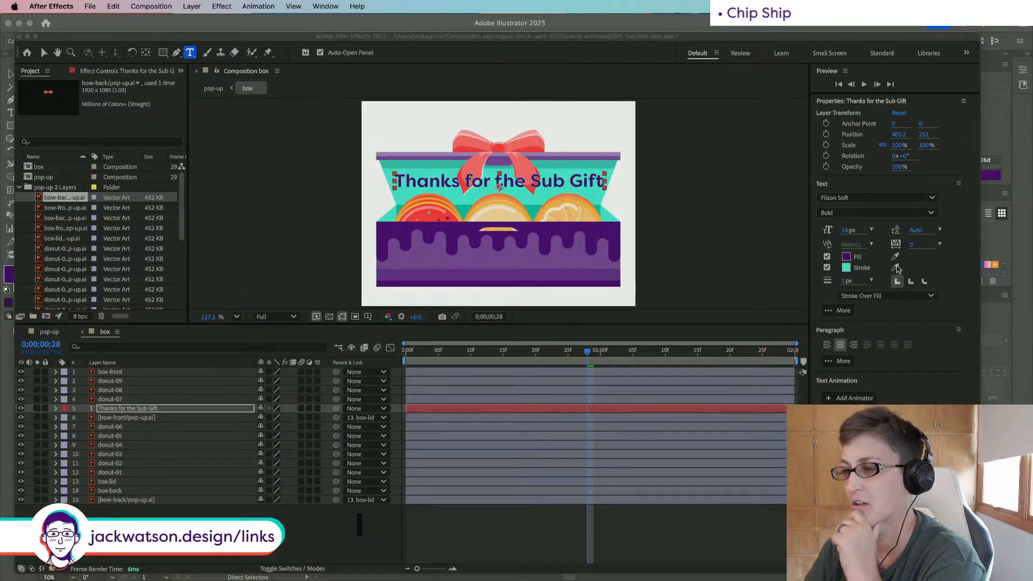
# Step: Give the text stroke round joins and a 14 px width, and order it as All Fills over All Strokes
pyautogui.click(890, 297)
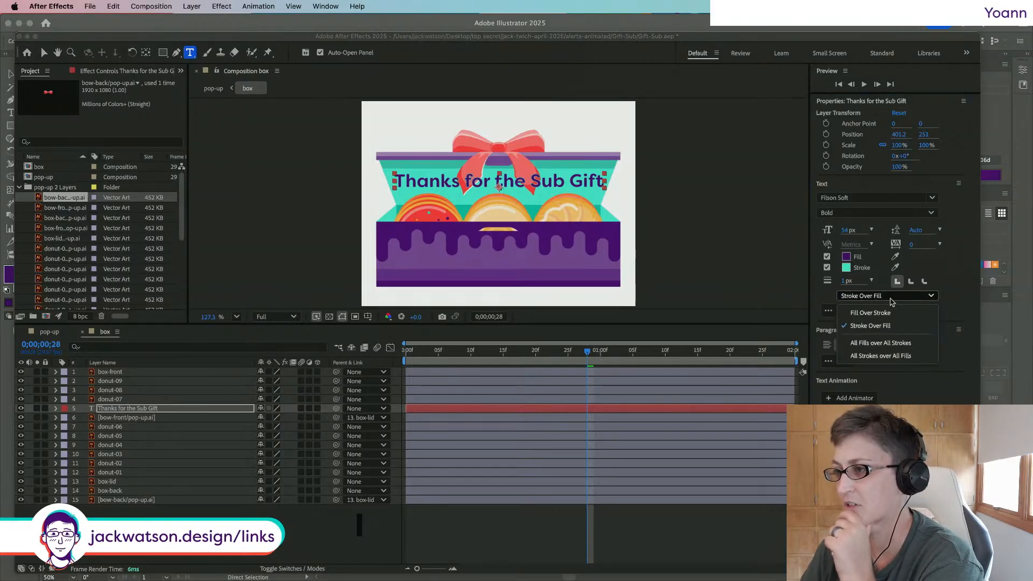
pyautogui.click(895, 313)
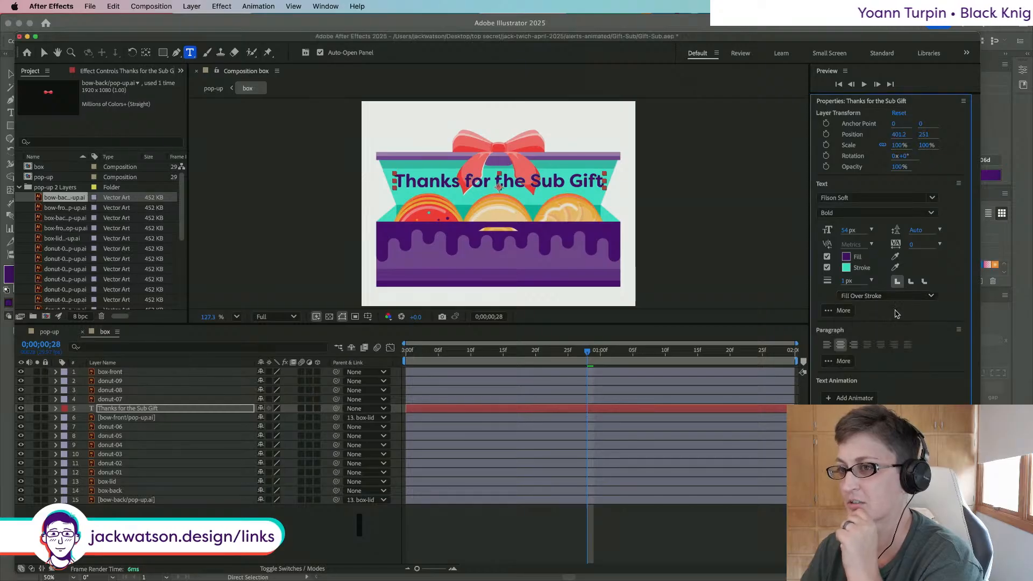
pyautogui.click(911, 286)
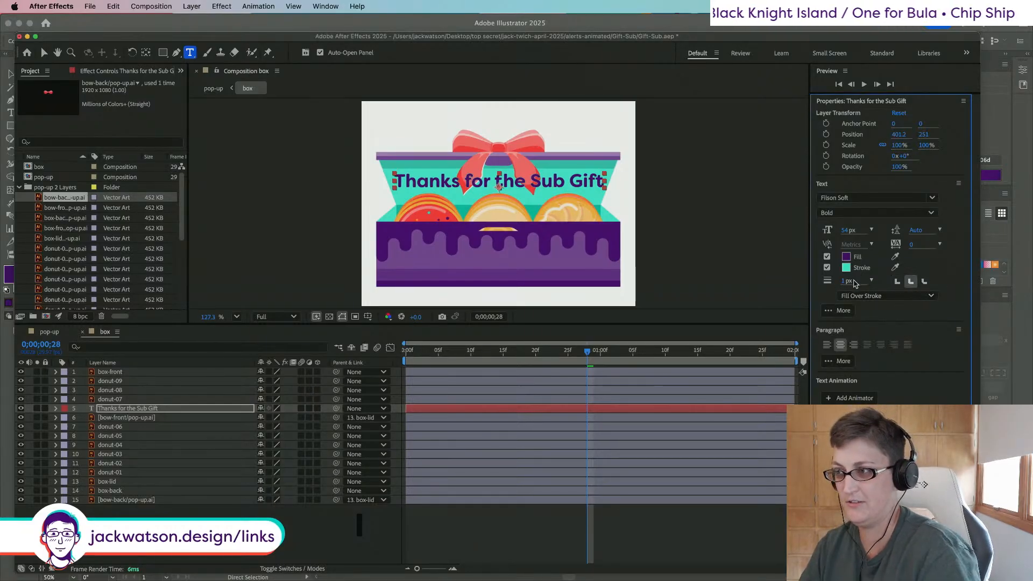
pyautogui.moveTo(847, 281)
pyautogui.mouseDown()
pyautogui.moveTo(861, 279)
pyautogui.moveTo(851, 281)
pyautogui.mouseUp()
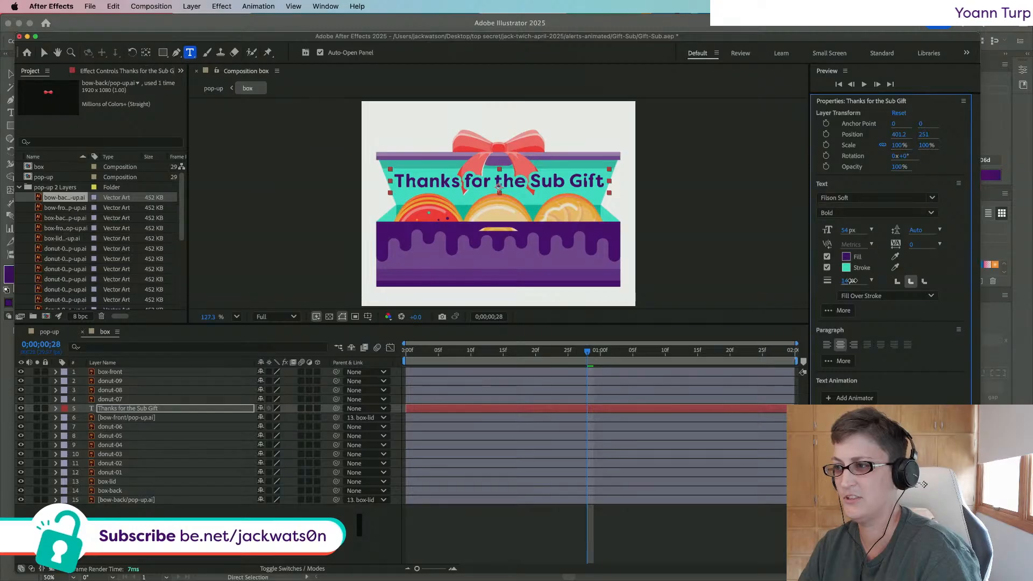
pyautogui.click(882, 296)
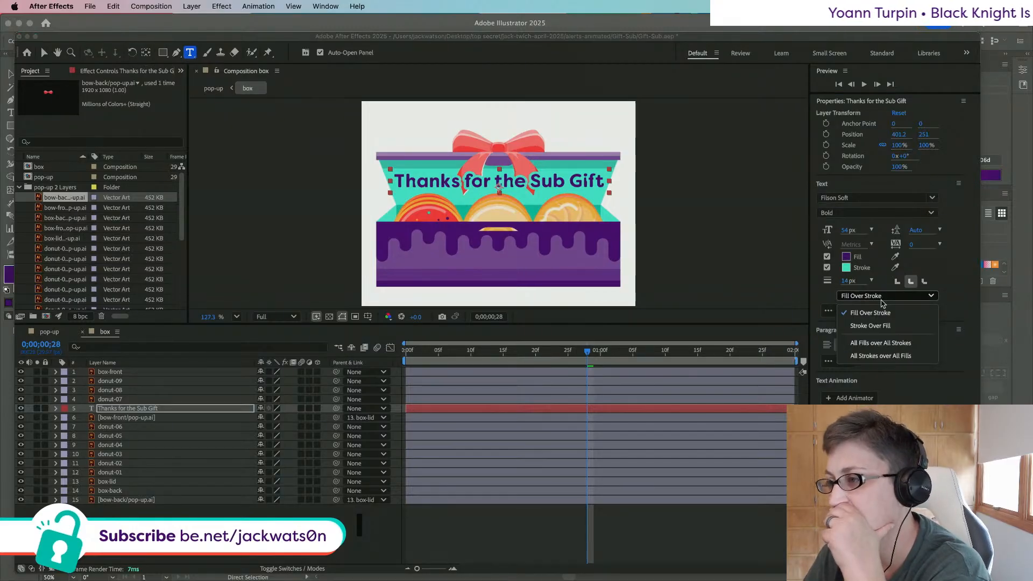
pyautogui.click(898, 344)
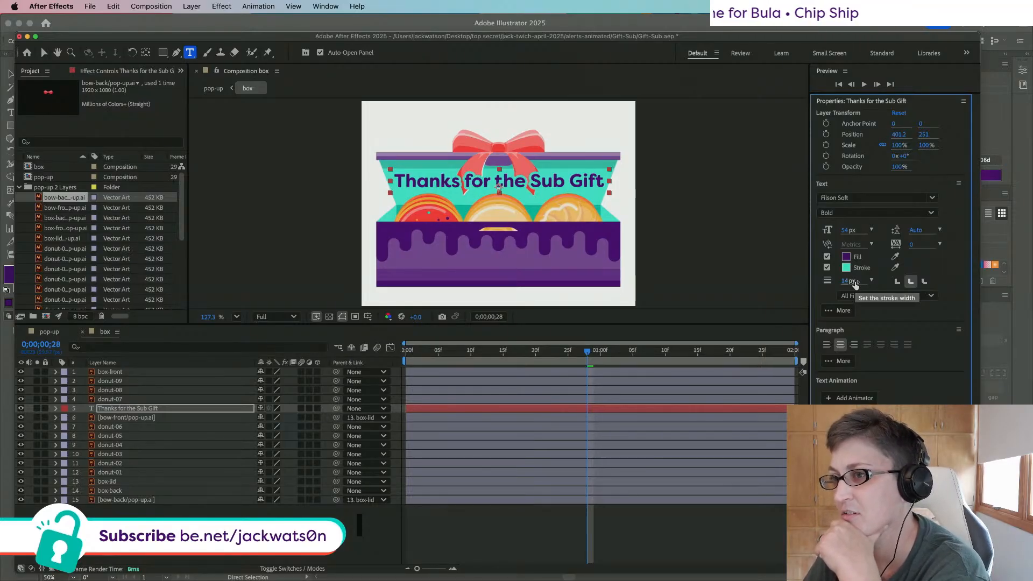
# Step: Preview the box composition's animation from the first frame
pyautogui.click(349, 332)
pyautogui.press('Home')
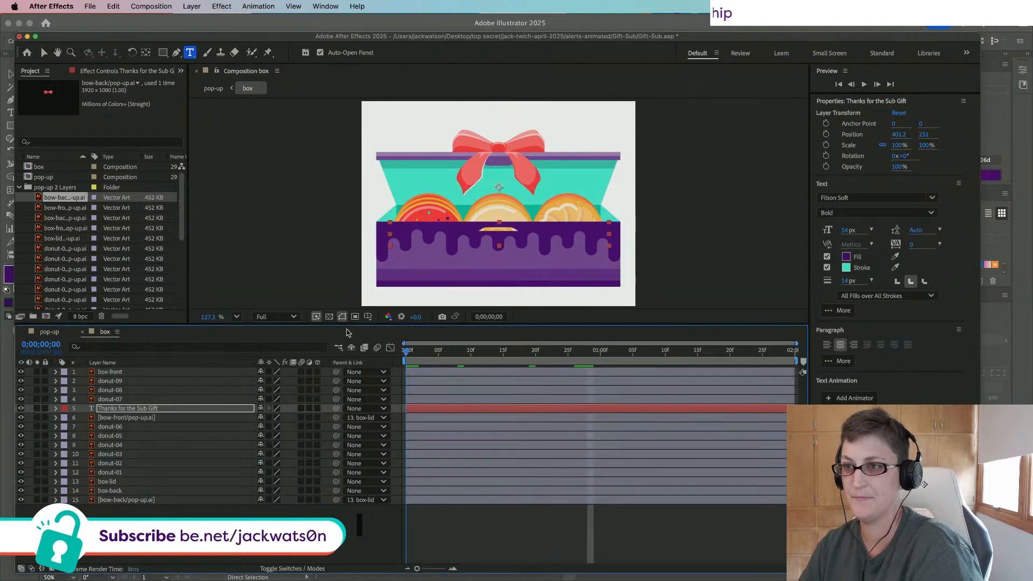
pyautogui.press('space')
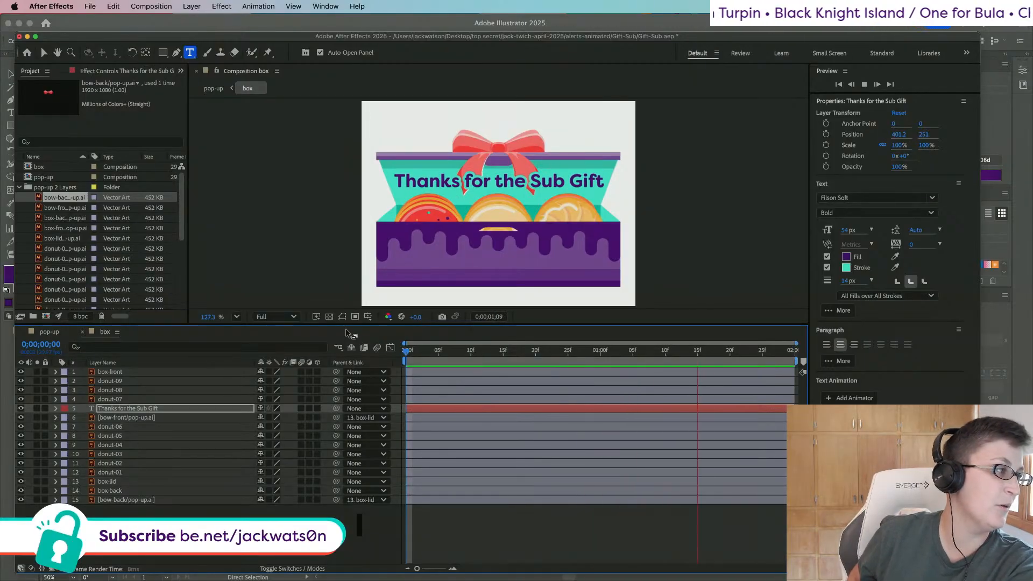
pyautogui.press('space')
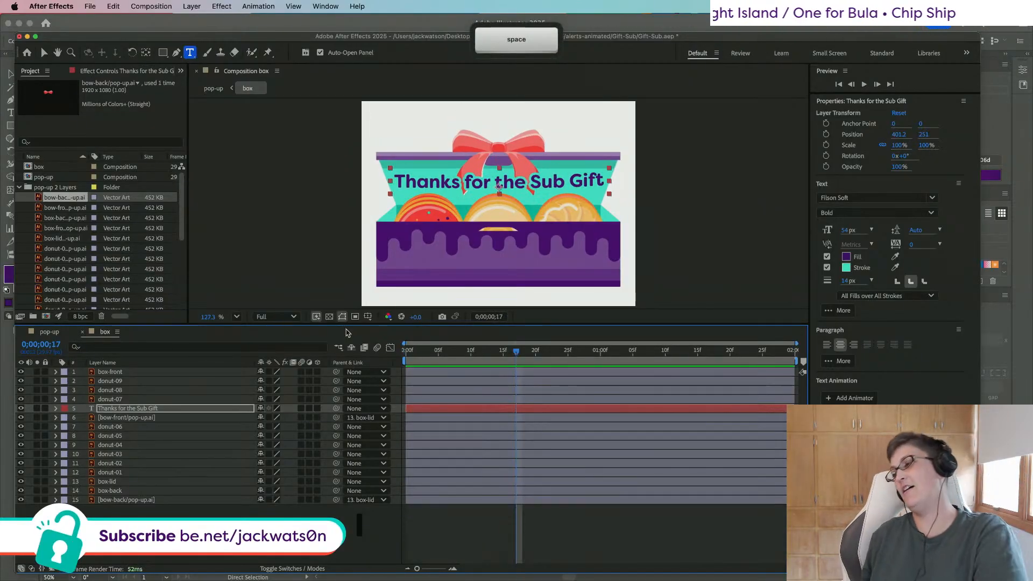
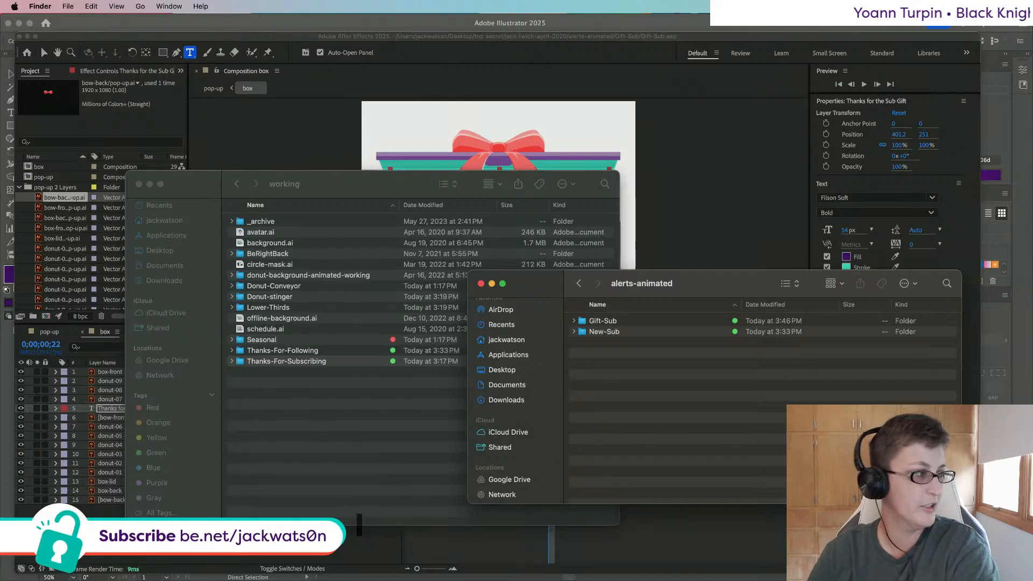
# Step: Switch to twitch-graphics.ai in Illustrator, show the hidden donut groups in the gifted-sub box, and save the file
pyautogui.click(1002, 401)
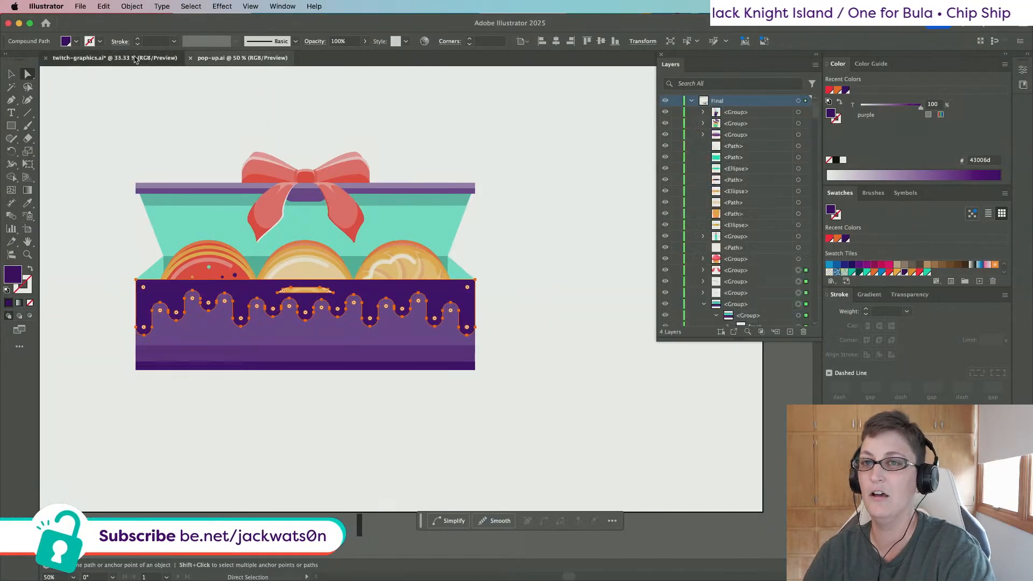
pyautogui.click(134, 59)
pyautogui.press('alt')
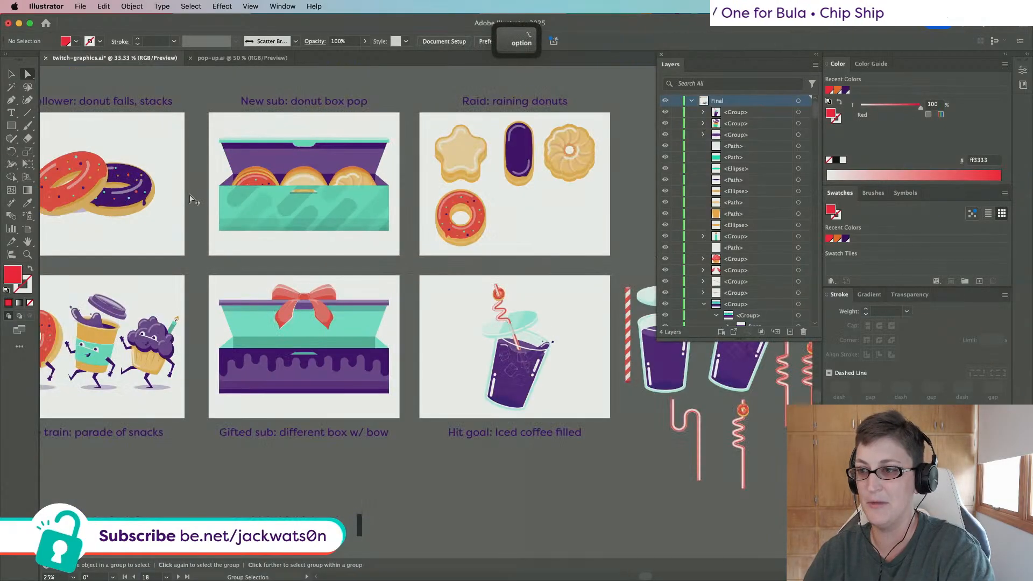
pyautogui.scroll(-2, 190, 199)
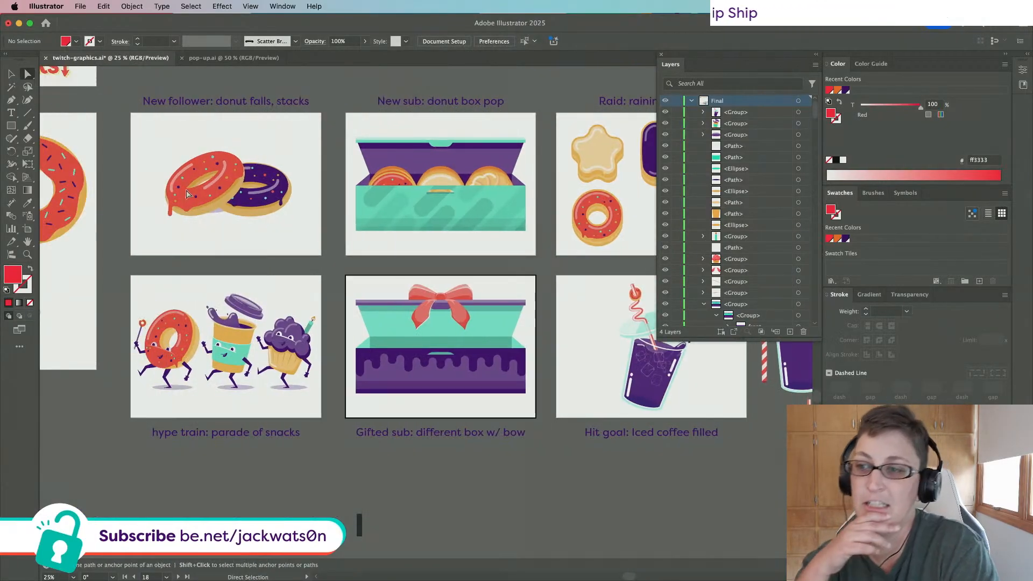
pyautogui.scroll(-4, 721, 186)
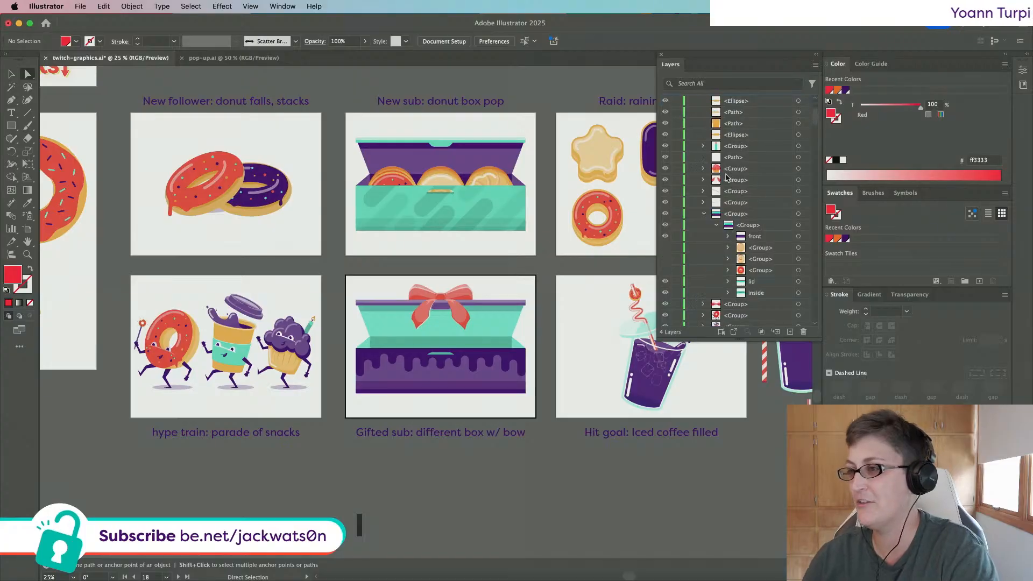
pyautogui.click(704, 215)
pyautogui.hscroll(2, 344, 188)
pyautogui.press('super+s')
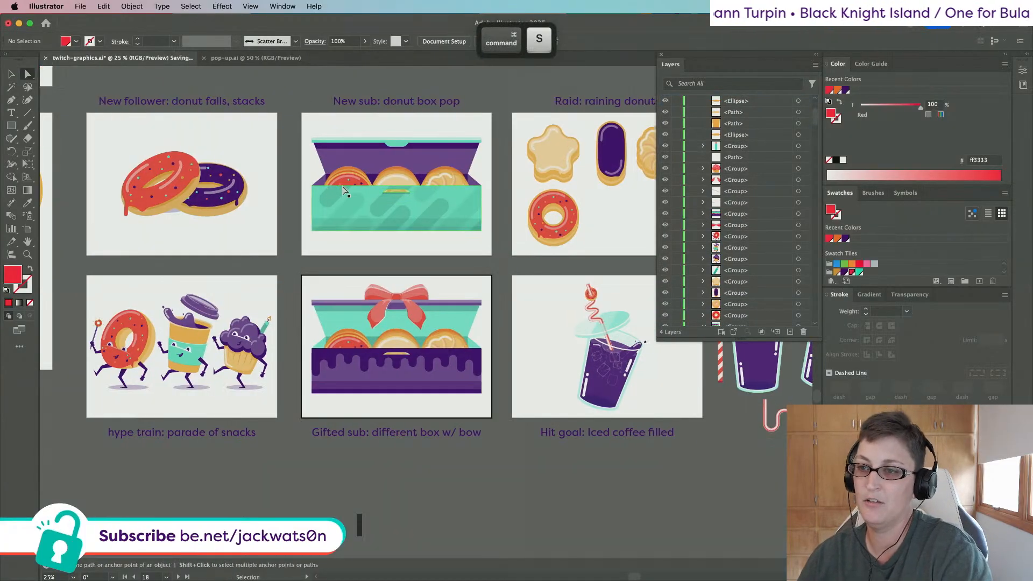
# Step: Review the raid, new follower, new sub and hit goal artboards, including the iced coffee's lid and straw
pyautogui.hscroll(3, 368, 185)
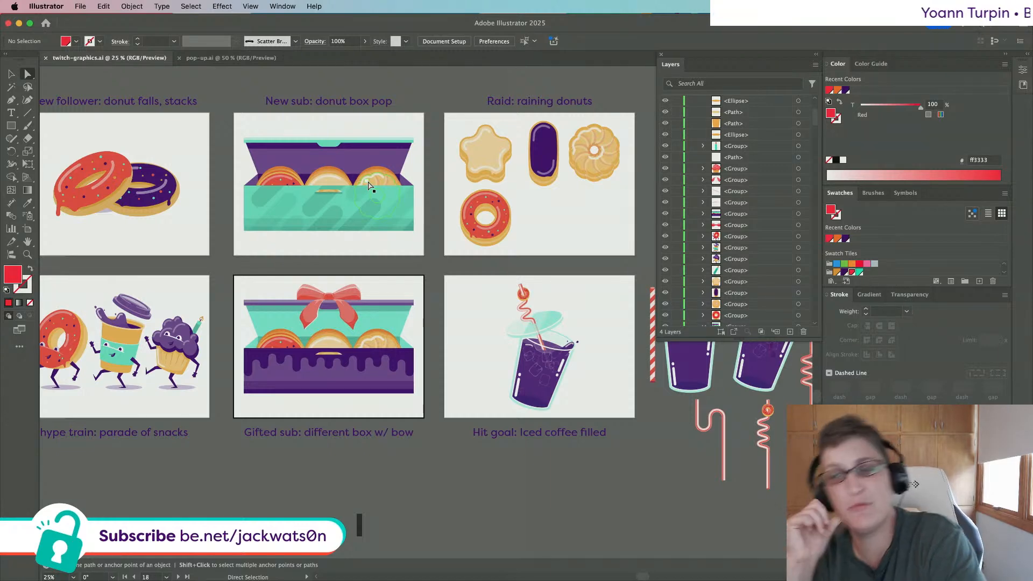
pyautogui.press('super+equal')
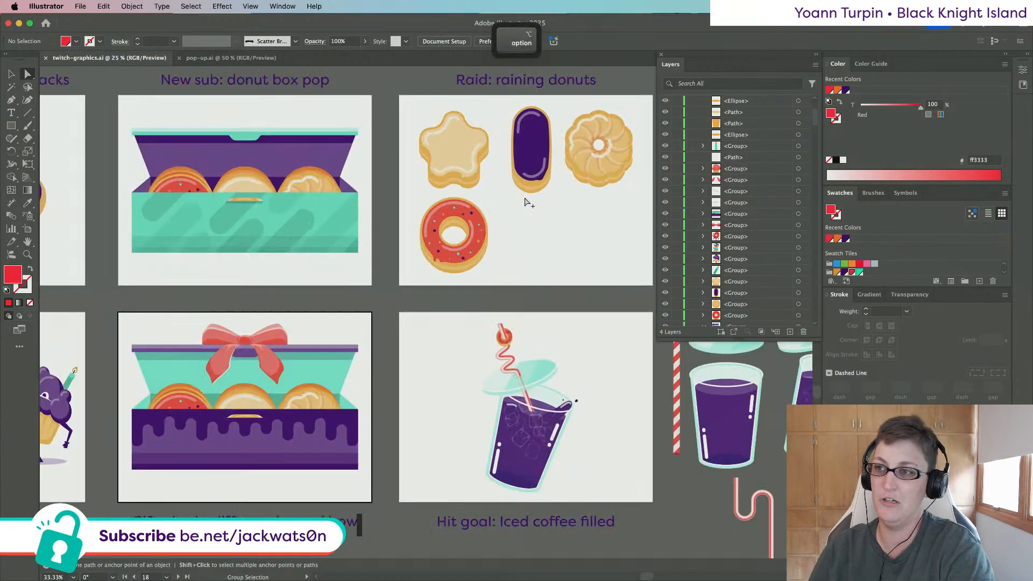
pyautogui.press('super+equal')
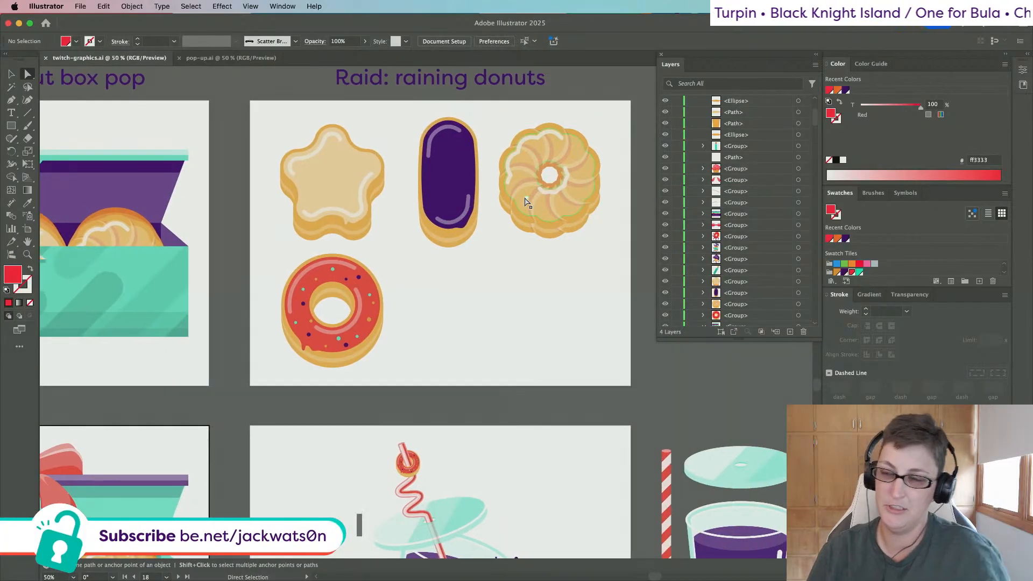
pyautogui.hscroll(3, 526, 202)
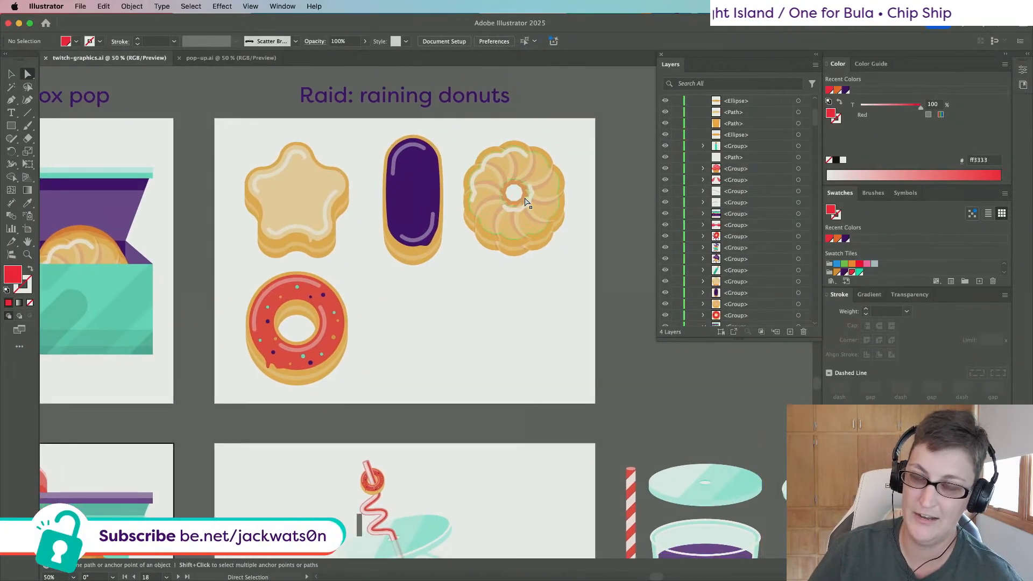
pyautogui.hscroll(-15, 526, 202)
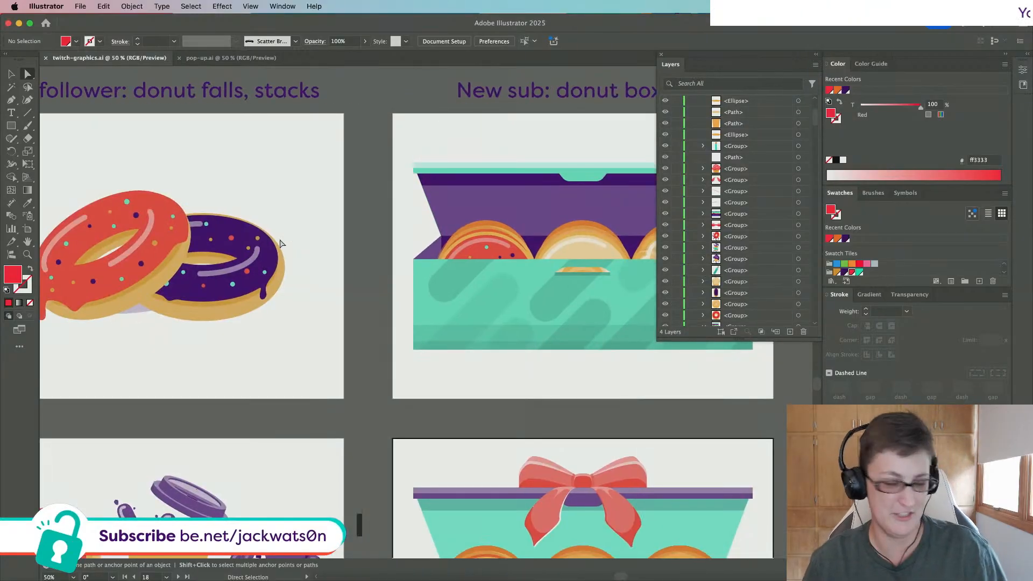
pyautogui.hscroll(6, 279, 243)
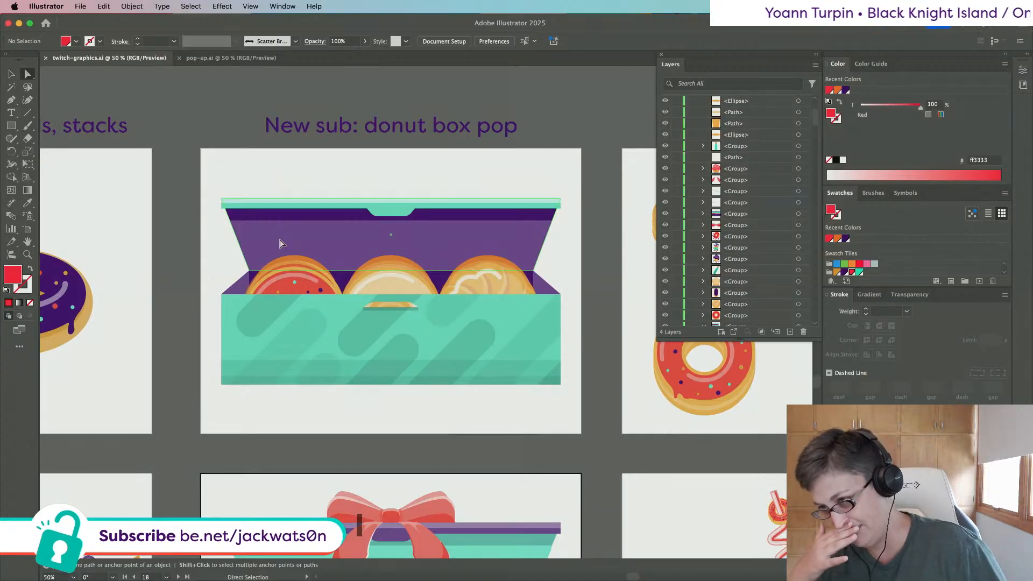
pyautogui.scroll(-4, 280, 244)
pyautogui.scroll(-8, 280, 243)
pyautogui.hscroll(12, 279, 244)
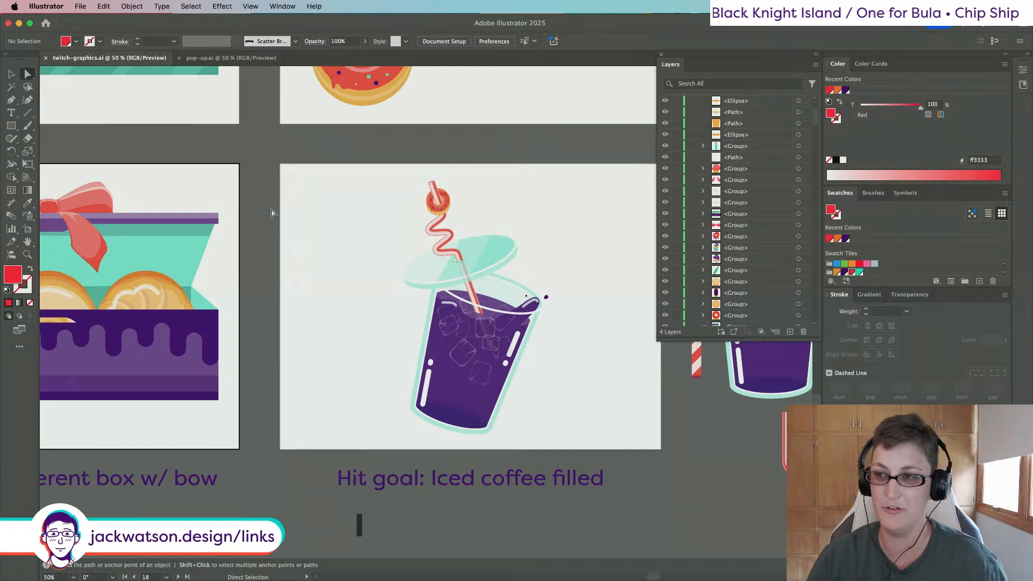
pyautogui.hscroll(-4, 274, 212)
pyautogui.hscroll(5, 363, 223)
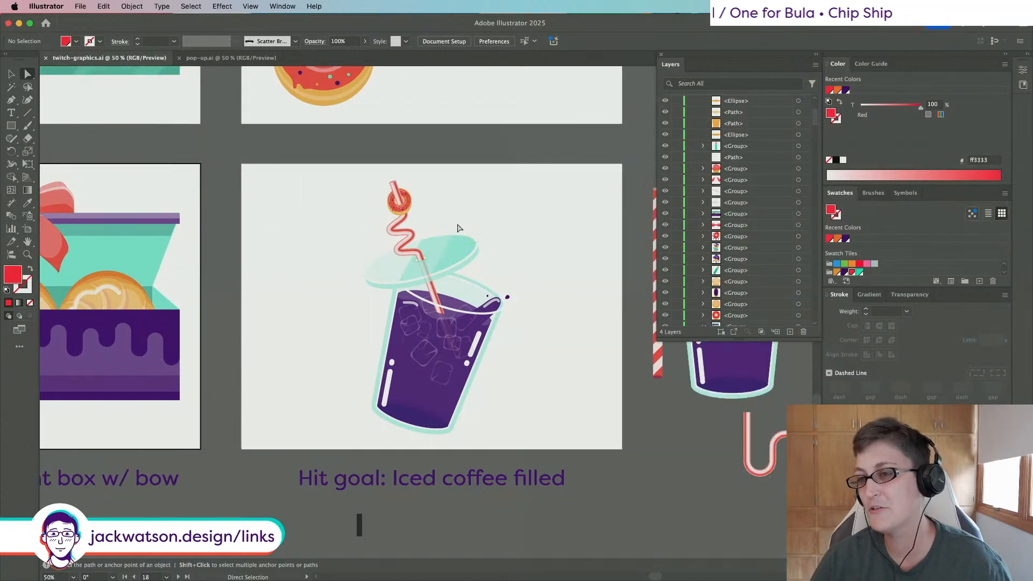
pyautogui.click(469, 225)
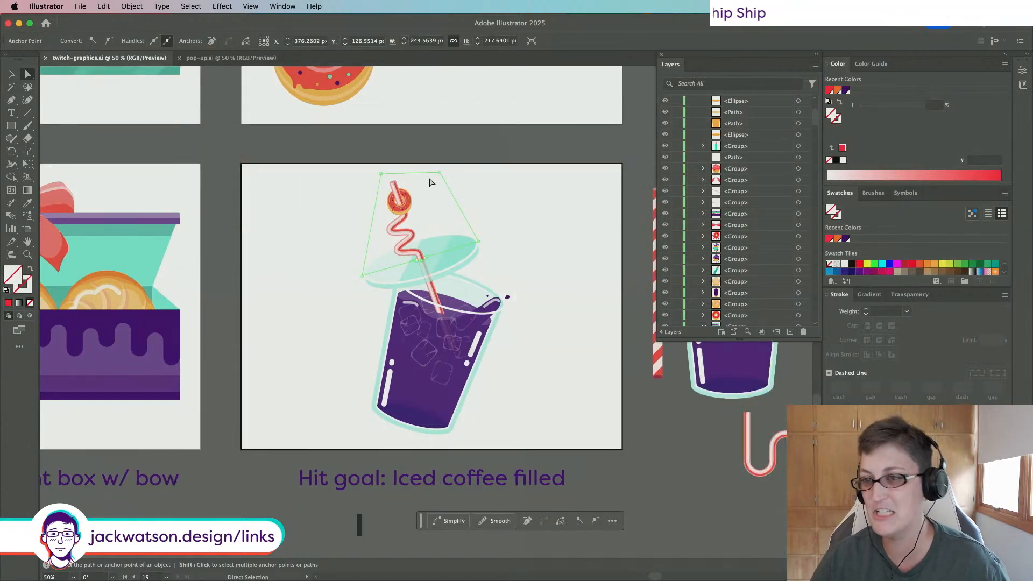
pyautogui.click(272, 204)
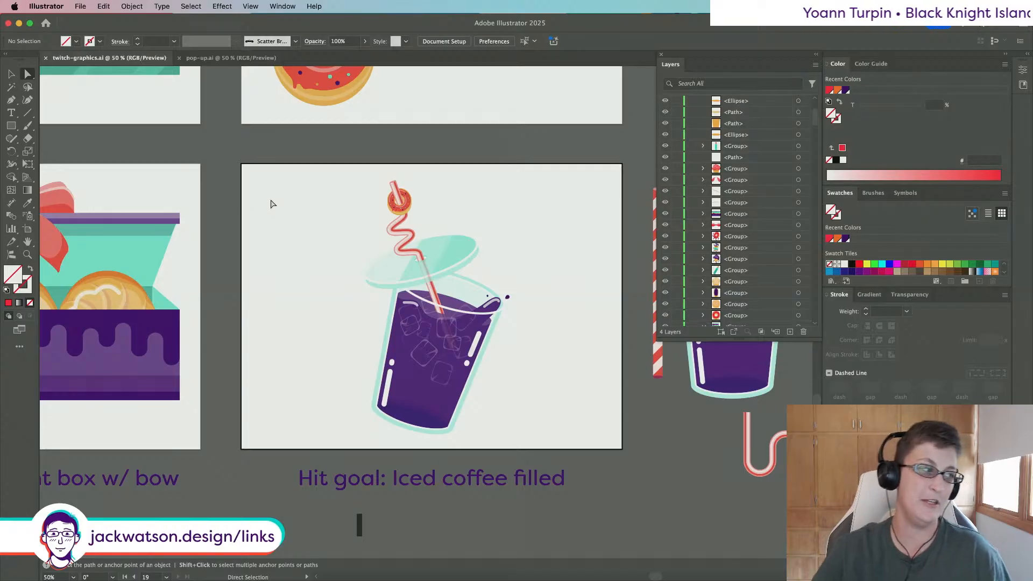
# Step: Examine the hype train artboard and the leg and arm paths of its donut character
pyautogui.hscroll(-10, 289, 176)
pyautogui.hscroll(-5, 288, 175)
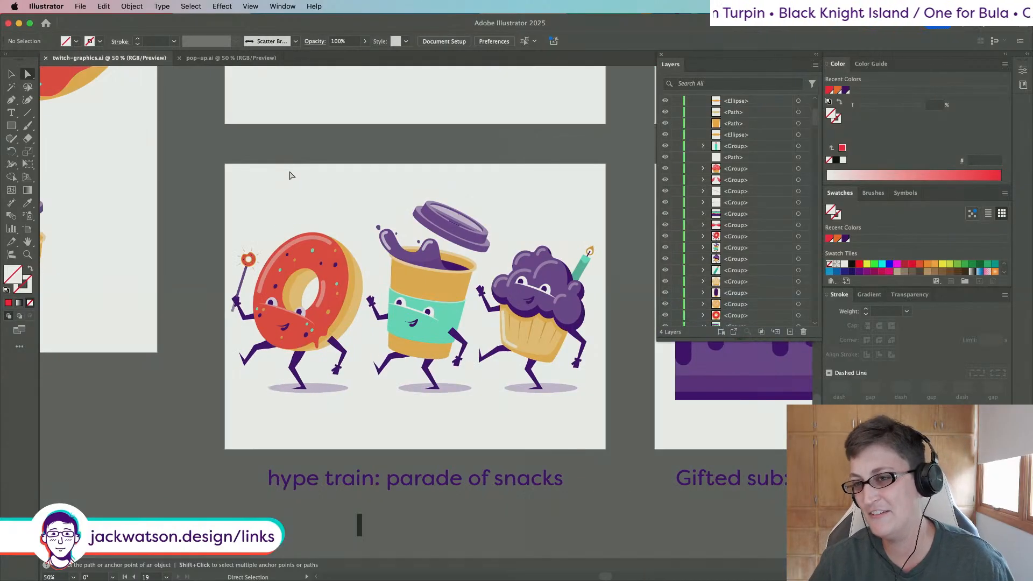
pyautogui.click(342, 367)
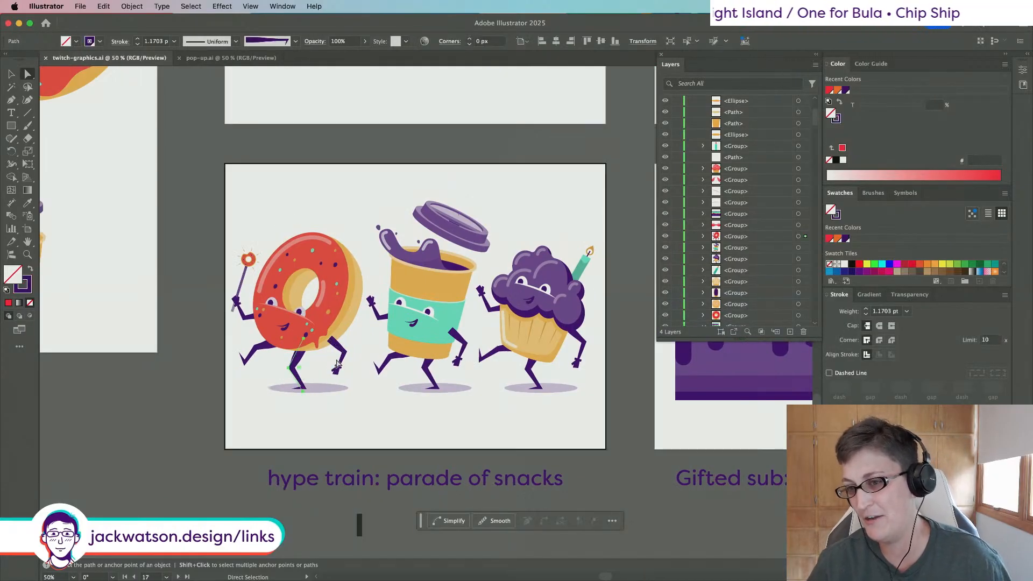
pyautogui.click(337, 364)
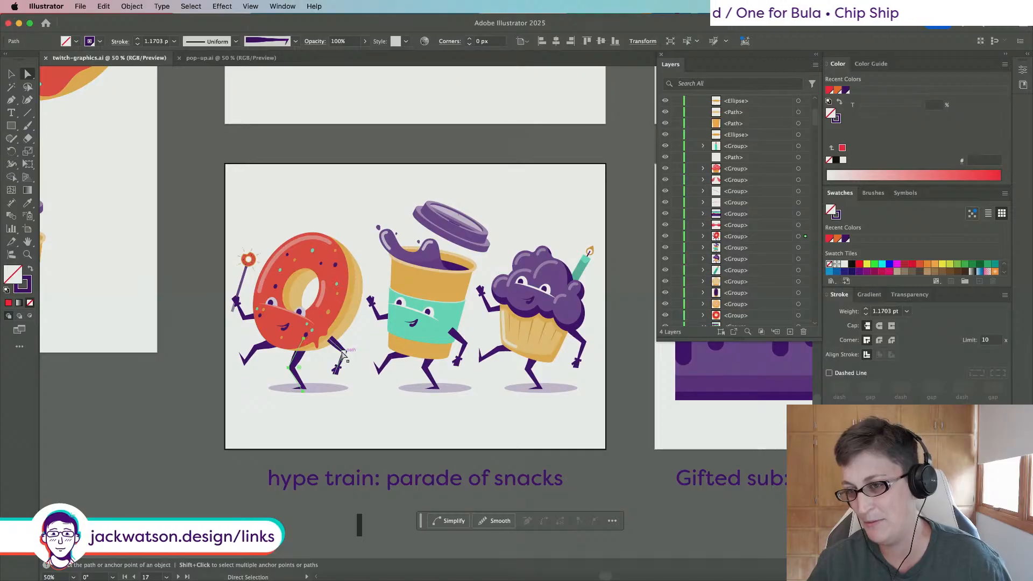
pyautogui.click(445, 434)
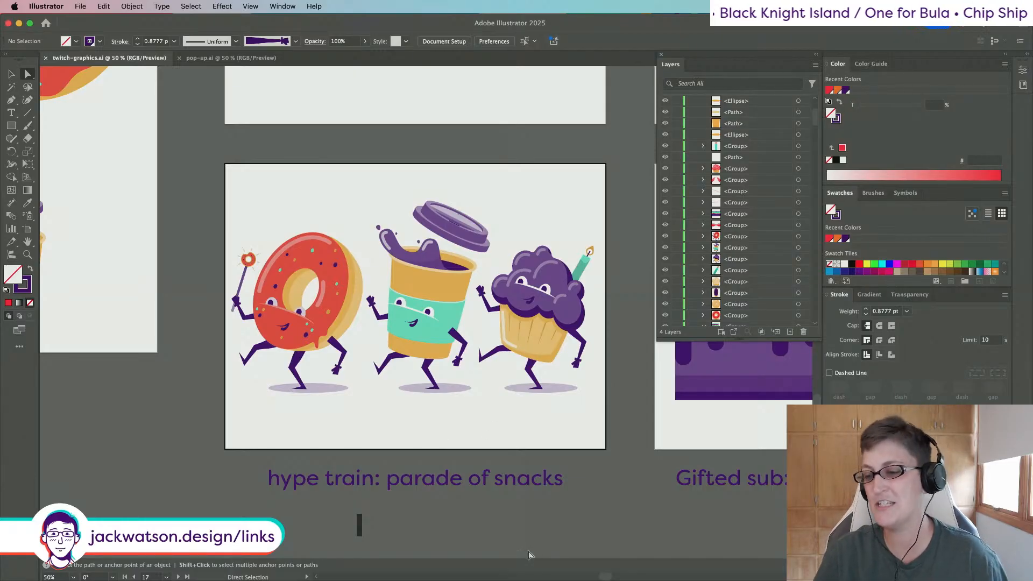
# Step: Switch to After Effects, check the working and alerts-animated folders in Finder, and return to the box composition
pyautogui.moveTo(579, 578)
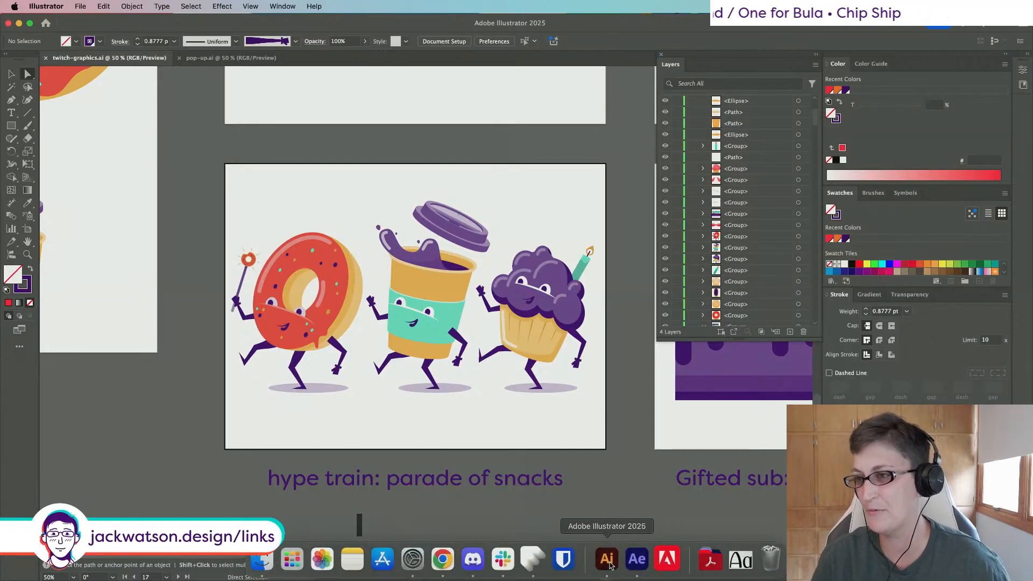
pyautogui.click(637, 560)
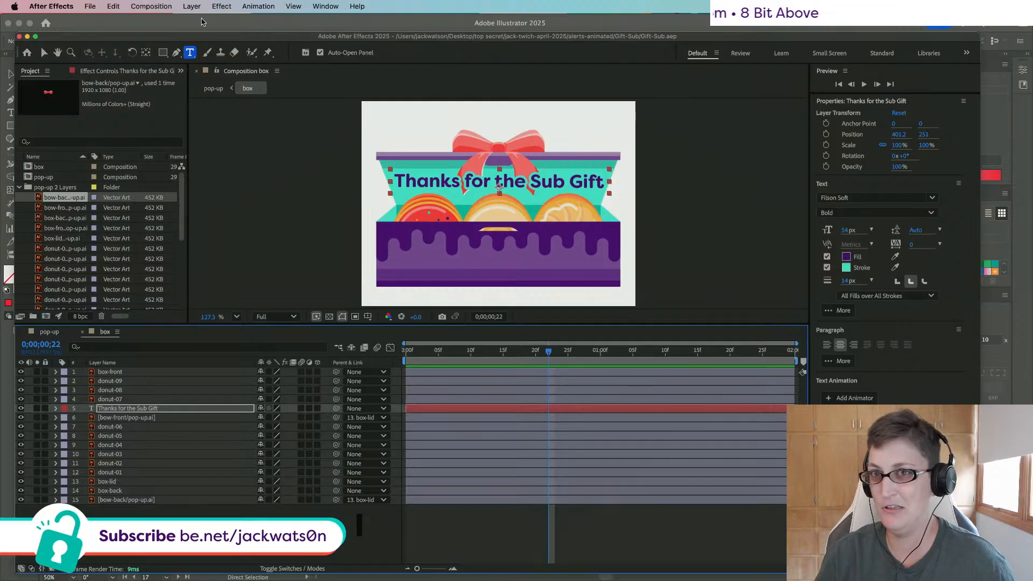
pyautogui.moveTo(290, 576)
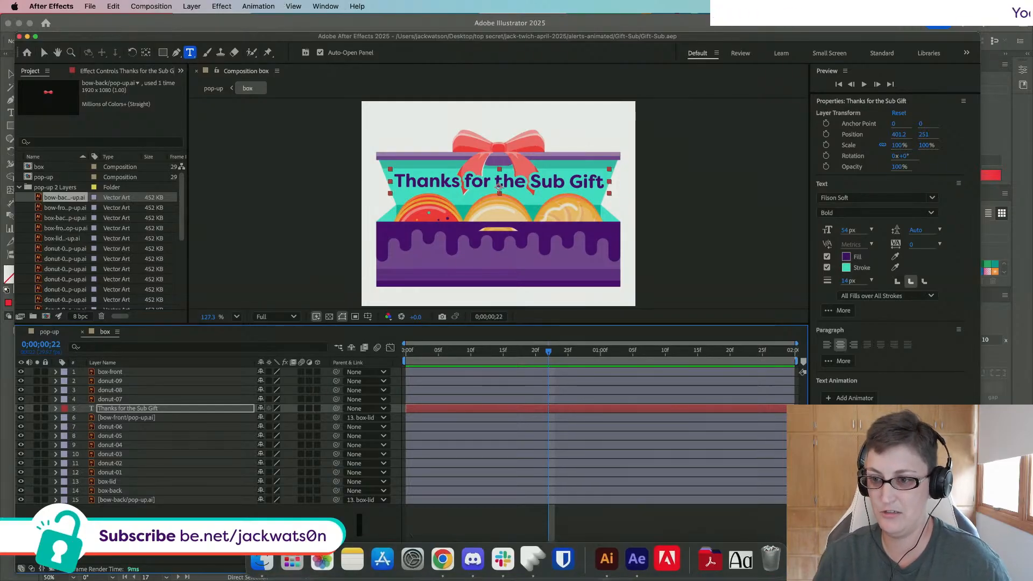
pyautogui.click(263, 560)
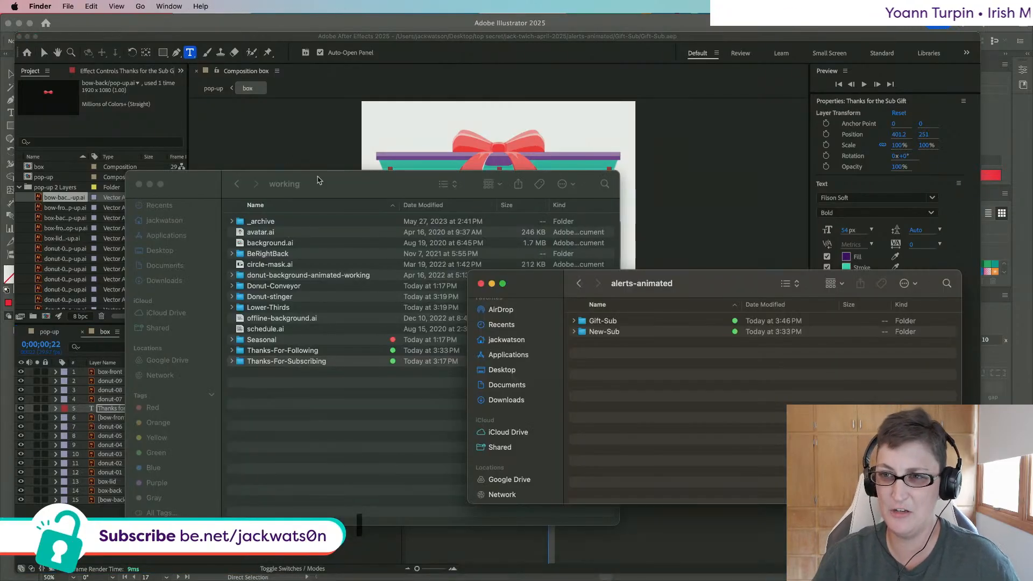
pyautogui.click(340, 181)
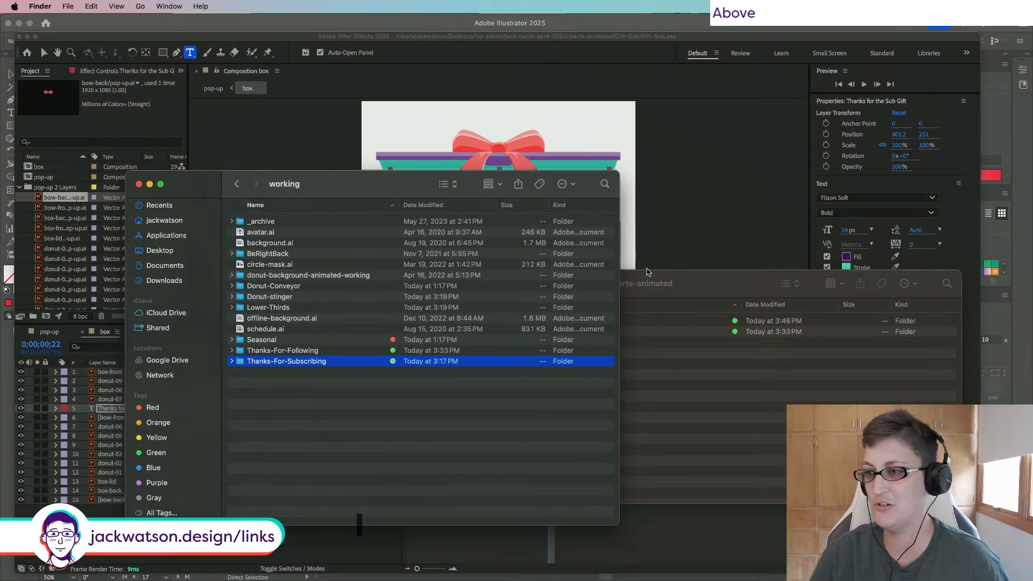
pyautogui.click(690, 110)
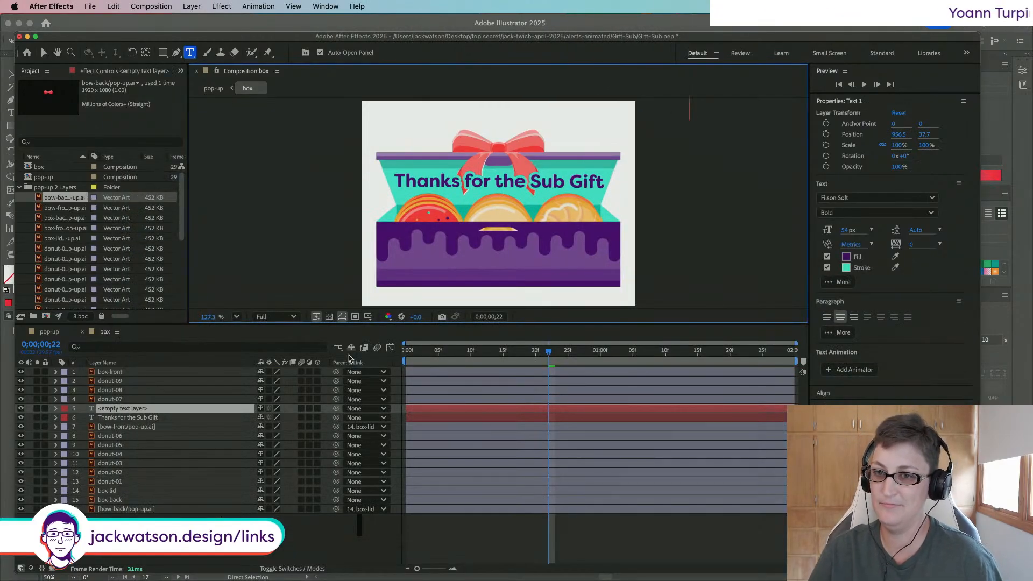